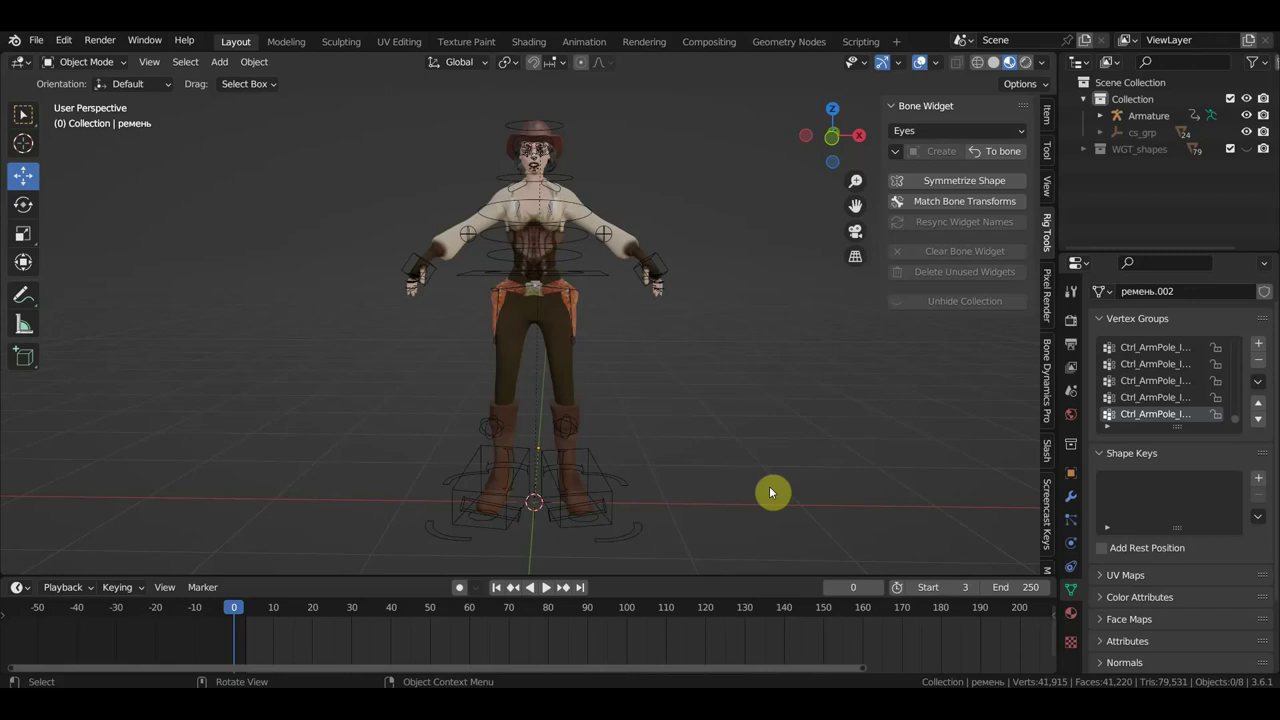
View the cowgirl from the front and zoom in on her upper body.
{"action": "key", "text": "KP_1"}
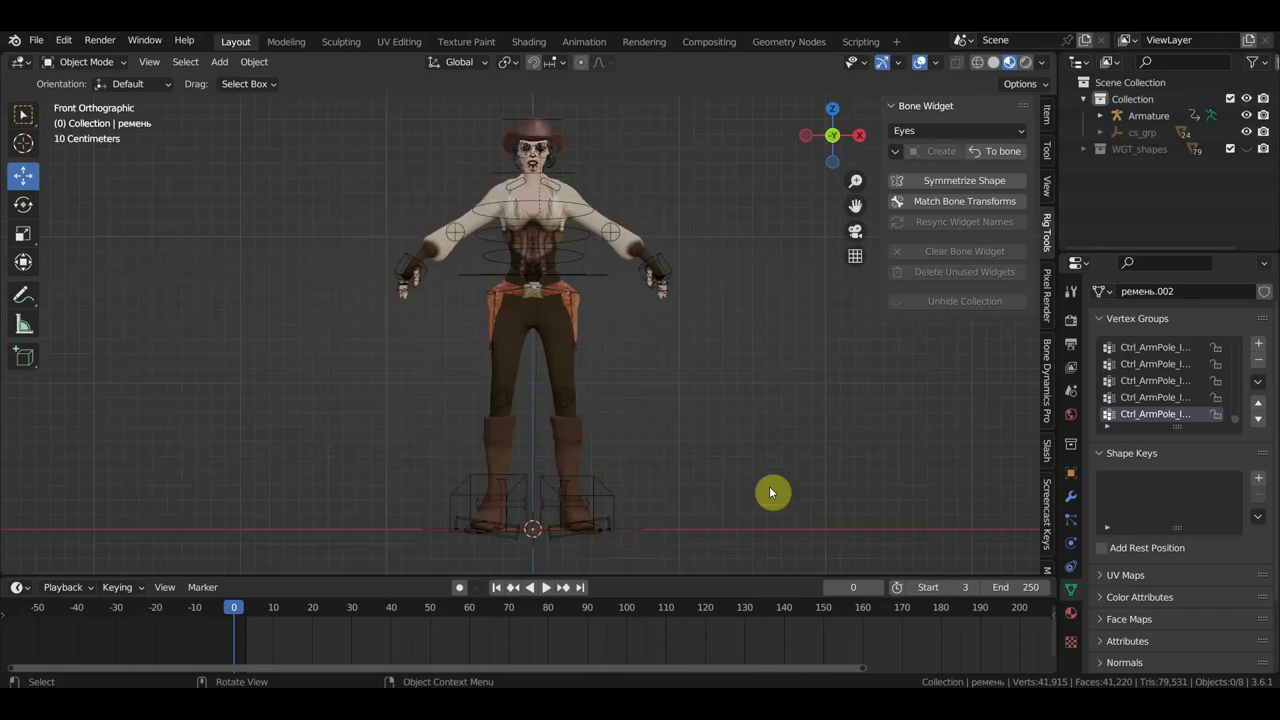
{"action": "scroll", "coordinate": [771, 488], "scroll_direction": "up", "scroll_amount": 1}
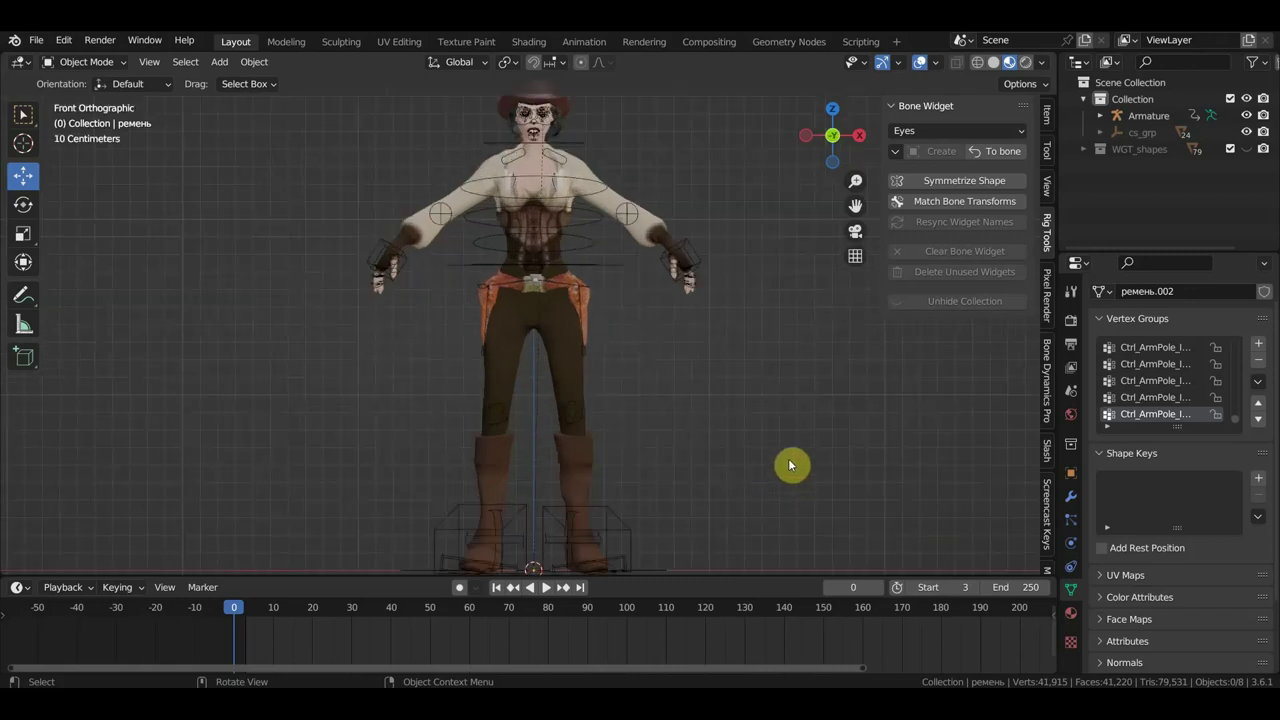
{"action": "mouse_move", "coordinate": [791, 466]}
{"action": "middle_mouse_down", "text": "ctrl"}
{"action": "mouse_move", "coordinate": [801, 567]}
{"action": "mouse_move", "coordinate": [32, 568]}
{"action": "mouse_move", "coordinate": [980, 569]}
{"action": "mouse_move", "coordinate": [687, 560]}
{"action": "mouse_move", "coordinate": [720, 543]}
{"action": "middle_mouse_up", "text": "ctrl"}
{"action": "scroll", "coordinate": [806, 554], "scroll_direction": "down", "scroll_amount": 2}
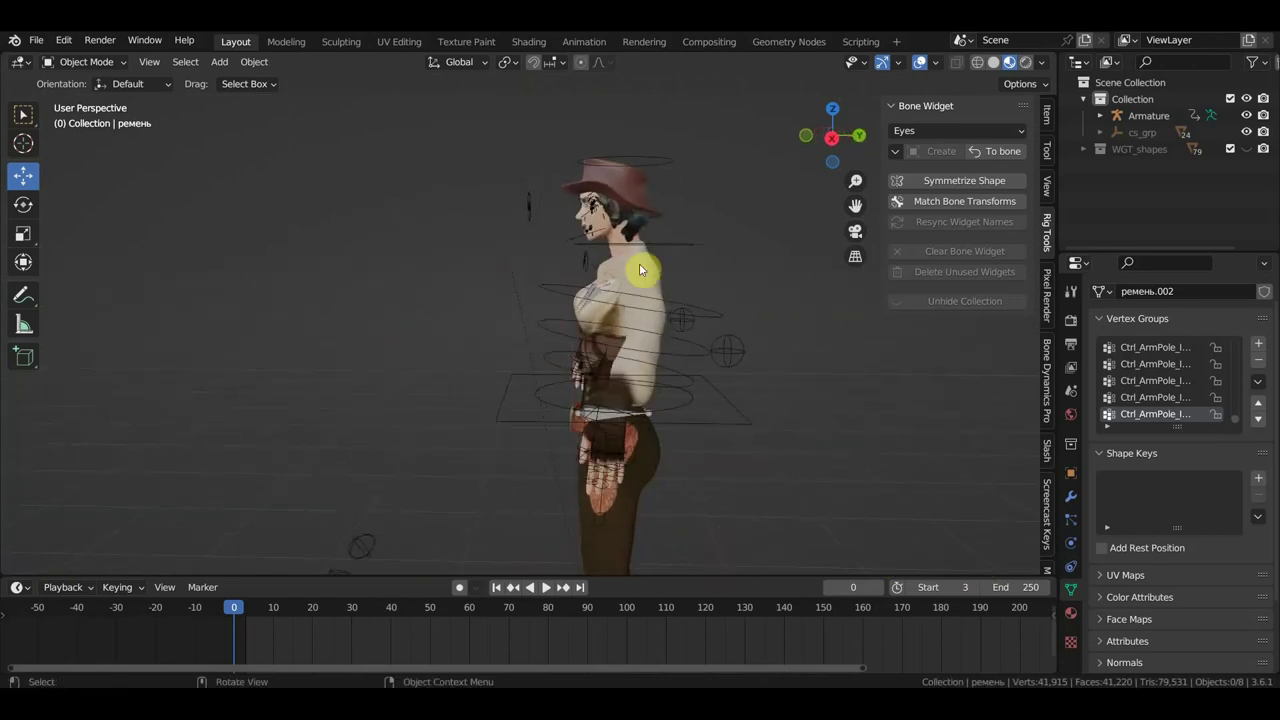
{"action": "scroll", "coordinate": [672, 195], "scroll_direction": "up", "scroll_amount": 2}
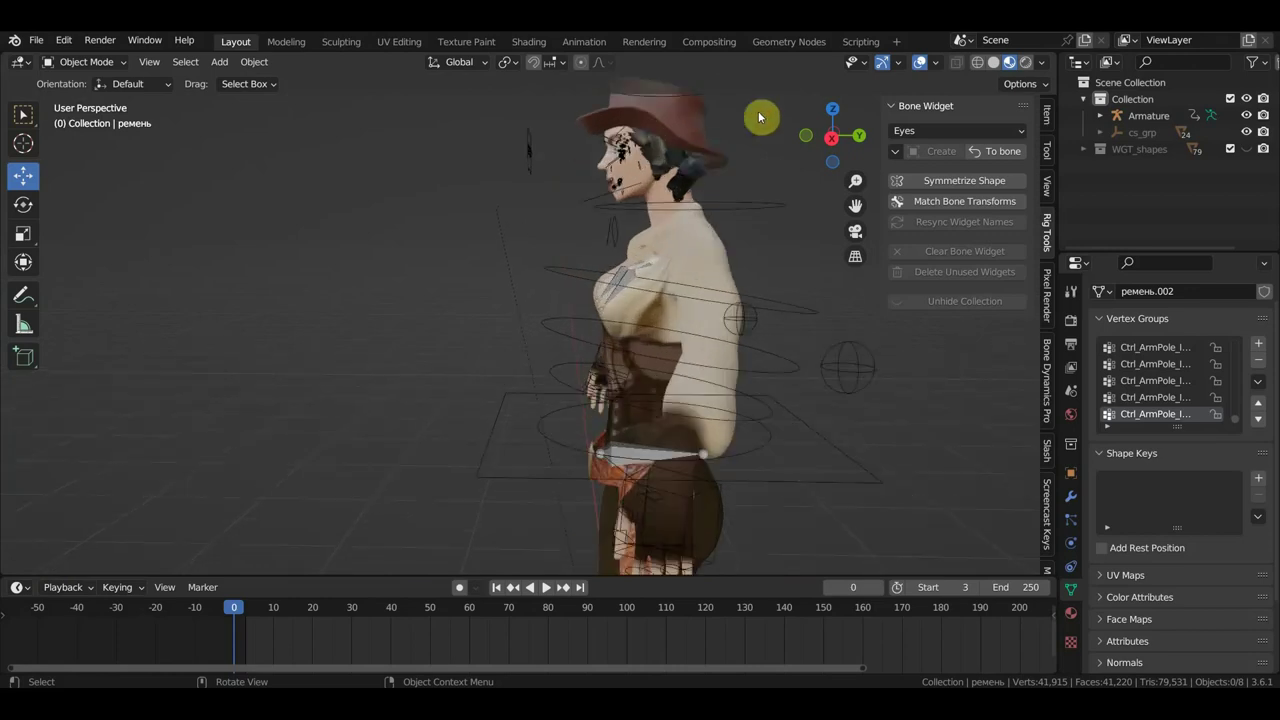
{"action": "mouse_move", "coordinate": [648, 190]}
{"action": "middle_mouse_down", "text": "shift"}
{"action": "mouse_move", "coordinate": [566, 240]}
{"action": "mouse_move", "coordinate": [661, 285]}
{"action": "mouse_move", "coordinate": [768, 277]}
{"action": "middle_mouse_up", "text": "shift"}
Select the cowgirl's armature from a front-facing view and open the interaction mode list.
{"action": "left_click", "coordinate": [543, 263]}
{"action": "left_click", "coordinate": [777, 323]}
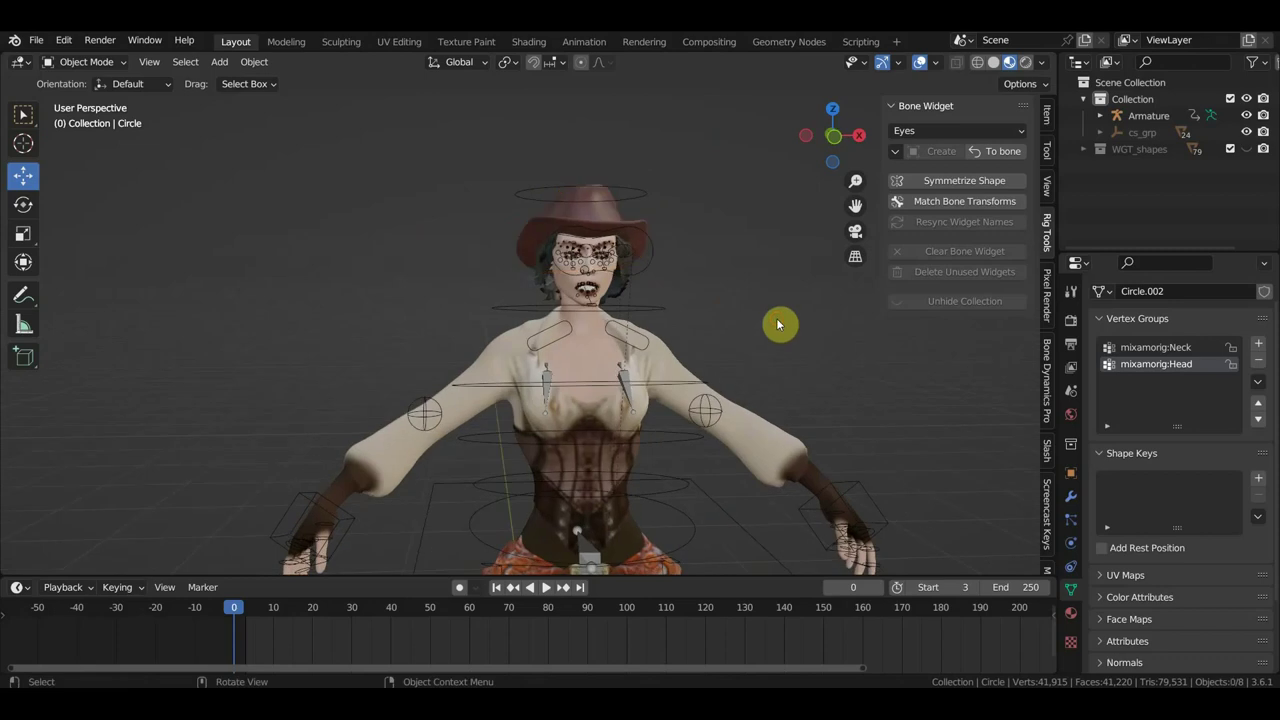
{"action": "mouse_move", "coordinate": [777, 323]}
{"action": "middle_mouse_down", "text": "ctrl"}
{"action": "mouse_move", "coordinate": [558, 472]}
{"action": "mouse_move", "coordinate": [574, 437]}
{"action": "mouse_move", "coordinate": [597, 430]}
{"action": "middle_mouse_up", "text": "ctrl"}
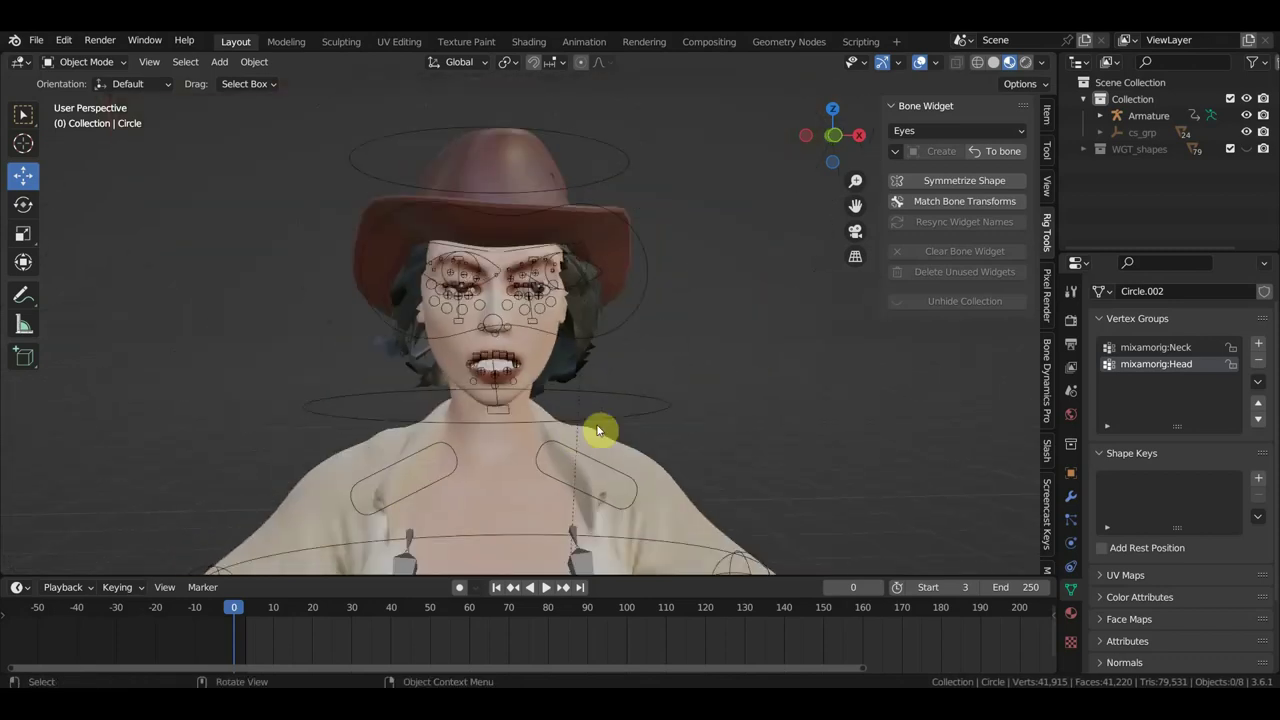
{"action": "left_click", "coordinate": [623, 332]}
{"action": "left_click", "coordinate": [90, 62]}
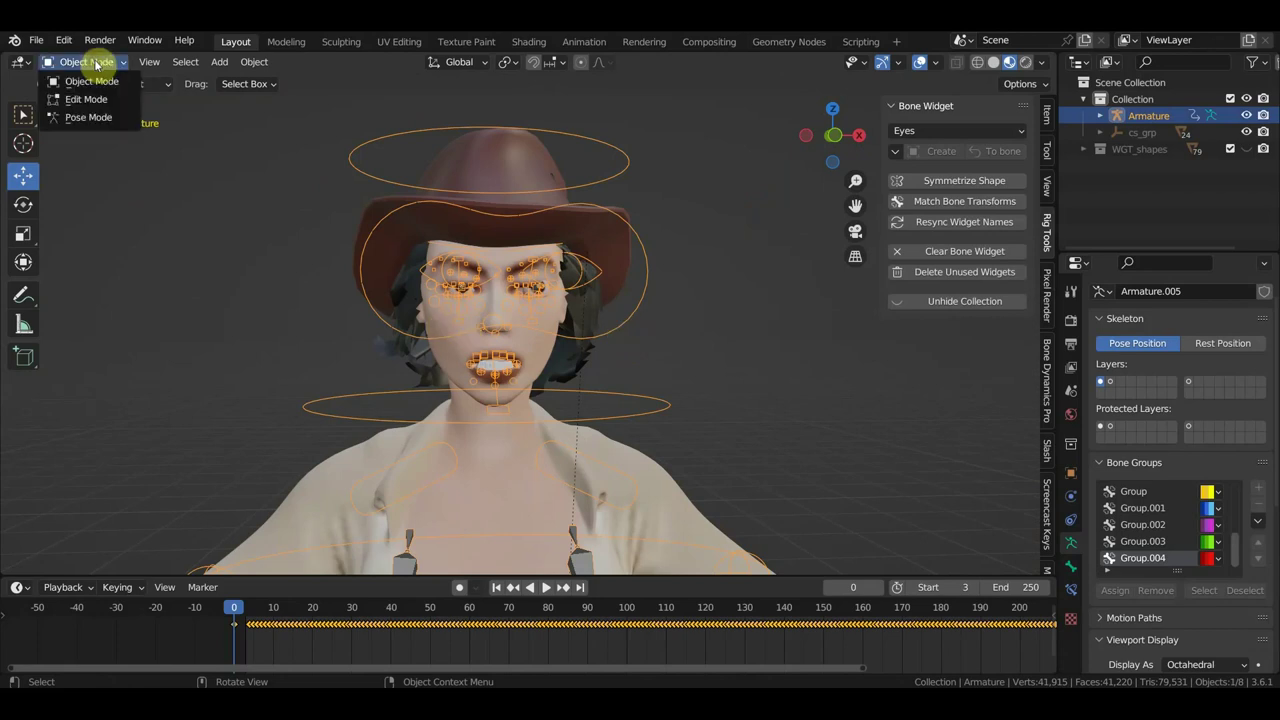
Switch the armature to Pose Mode, trial-move the Ctrl_Head.078 control, then undo it.
{"action": "left_click", "coordinate": [100, 117]}
{"action": "left_click", "coordinate": [617, 330]}
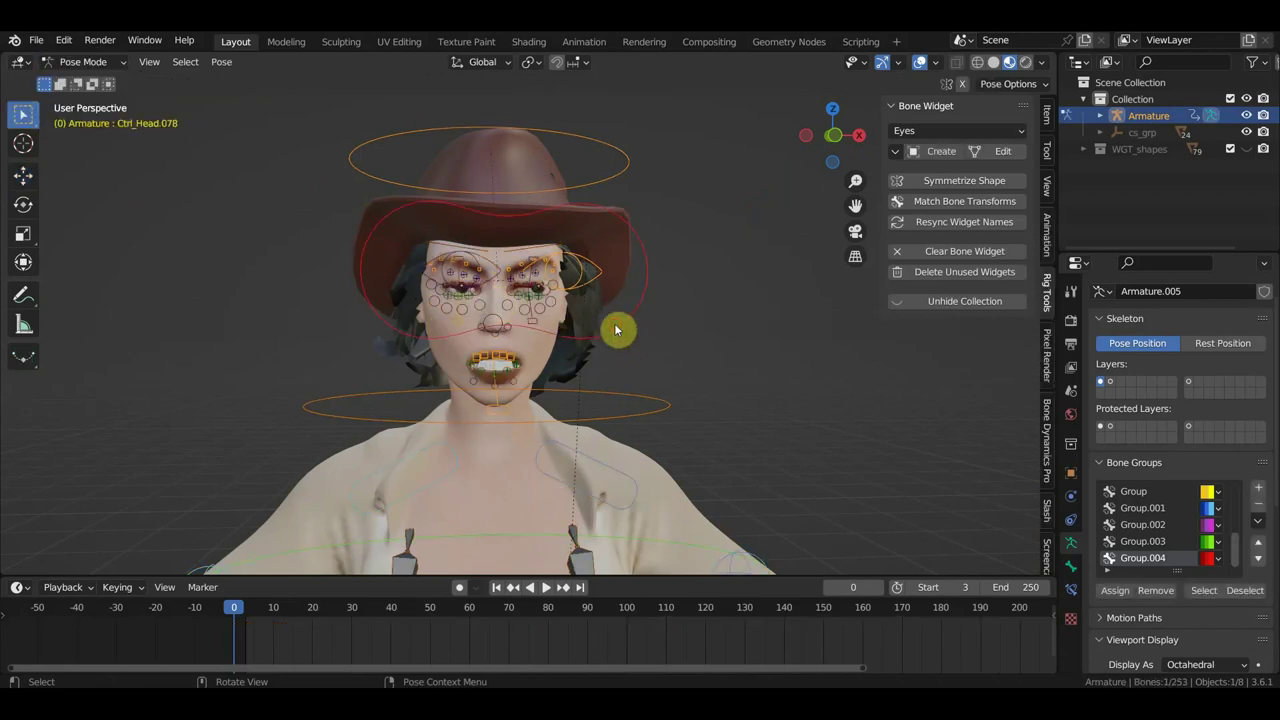
{"action": "left_click", "coordinate": [23, 175]}
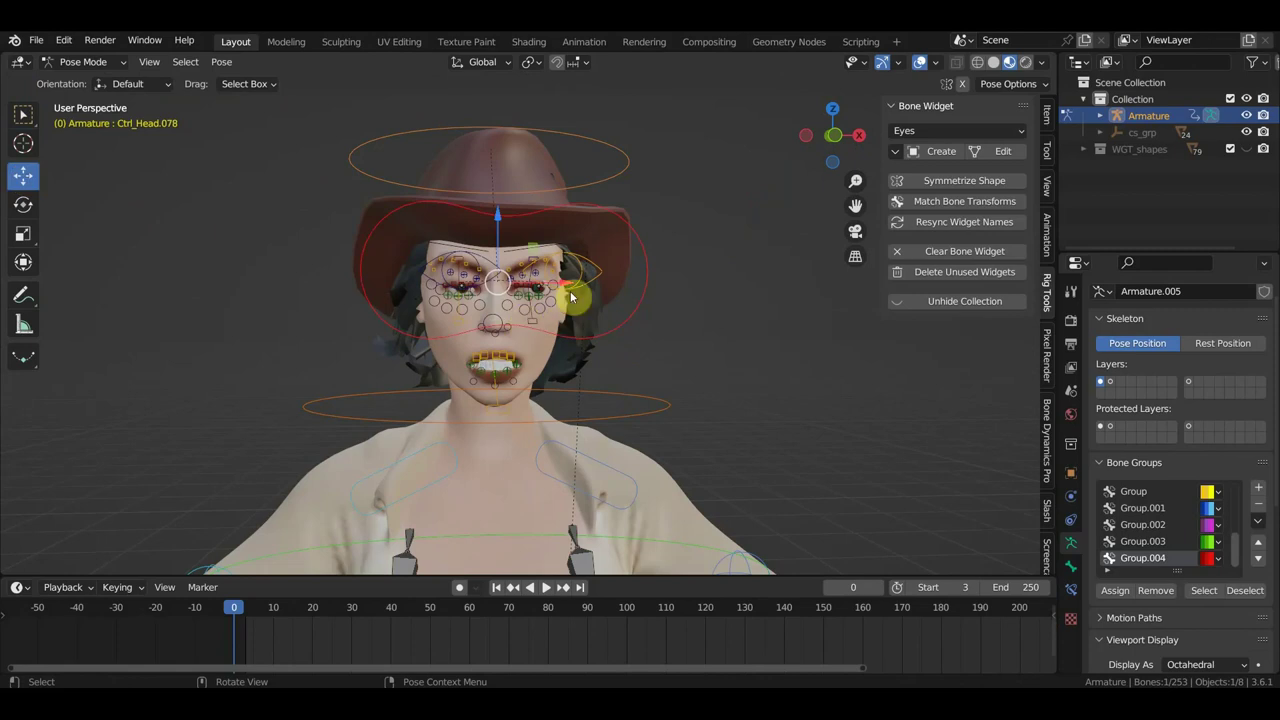
{"action": "mouse_move", "coordinate": [571, 292]}
{"action": "left_mouse_down"}
{"action": "mouse_move", "coordinate": [602, 291]}
{"action": "mouse_move", "coordinate": [563, 307]}
{"action": "left_mouse_up"}
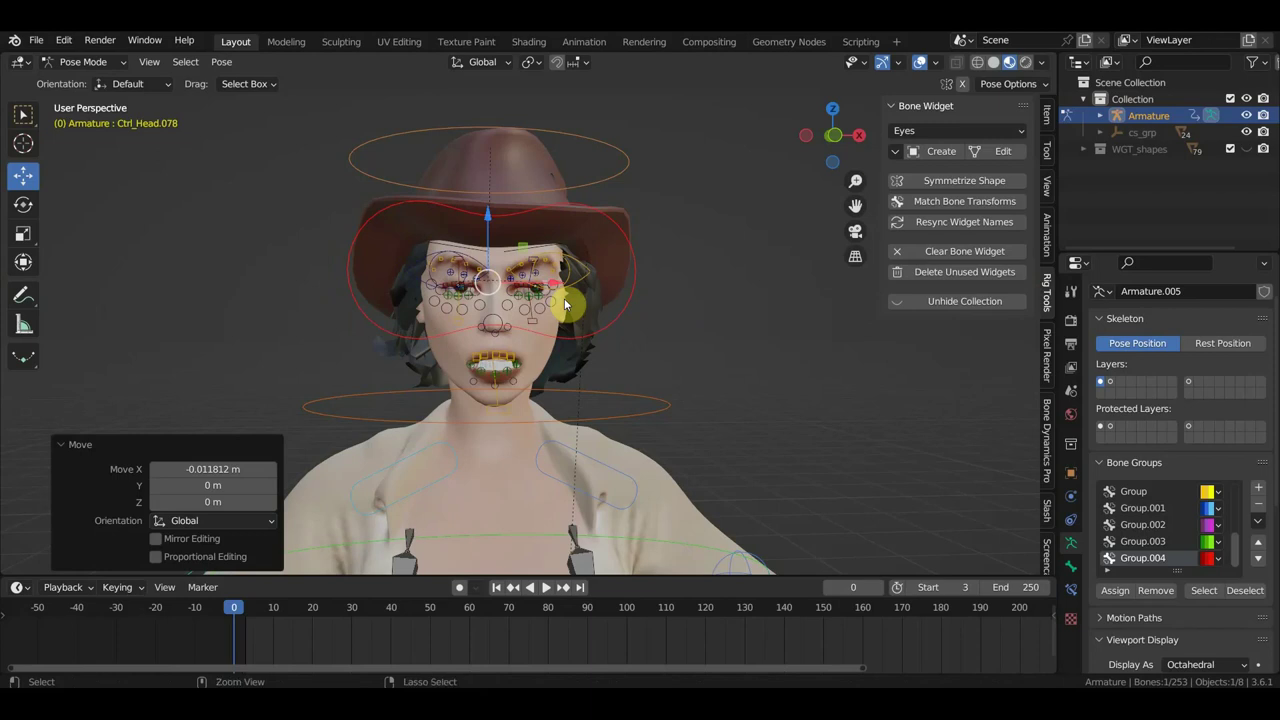
{"action": "key", "text": "ctrl+z"}
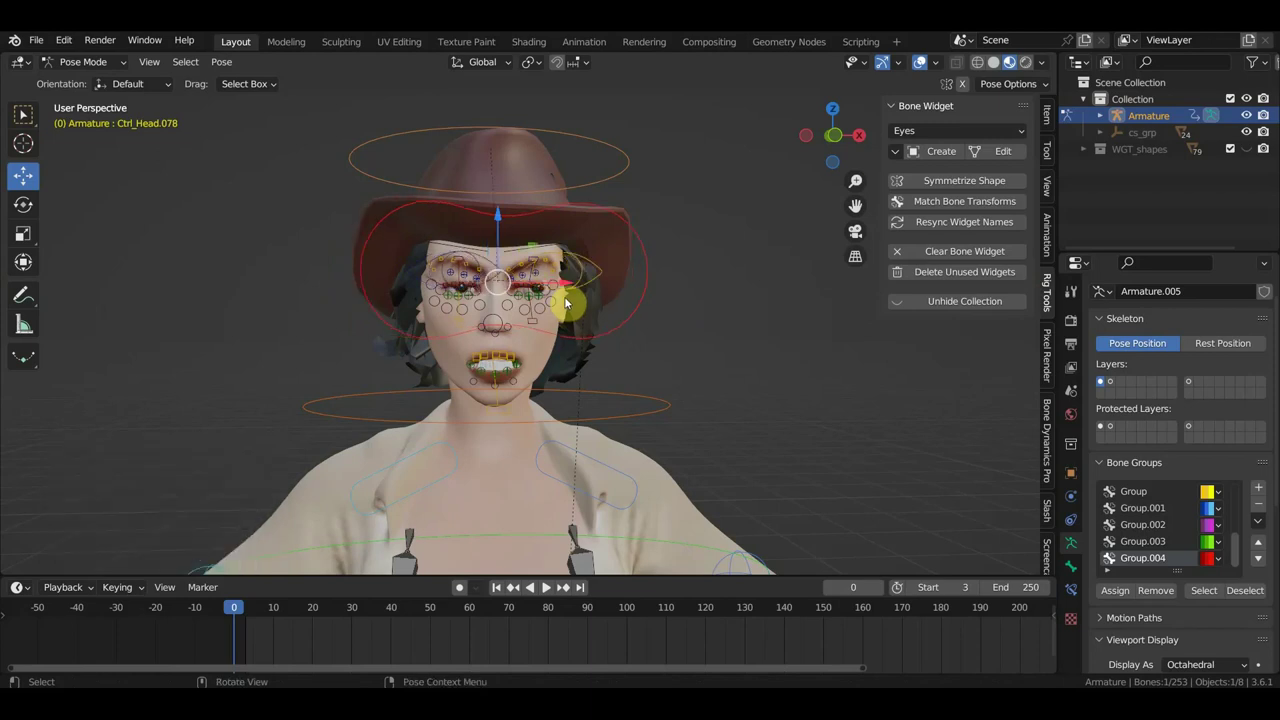
Frame the whole character in front view and switch back to the Select Box tool.
{"action": "scroll", "coordinate": [537, 296], "scroll_direction": "down", "scroll_amount": 4}
{"action": "key", "text": "KP_1"}
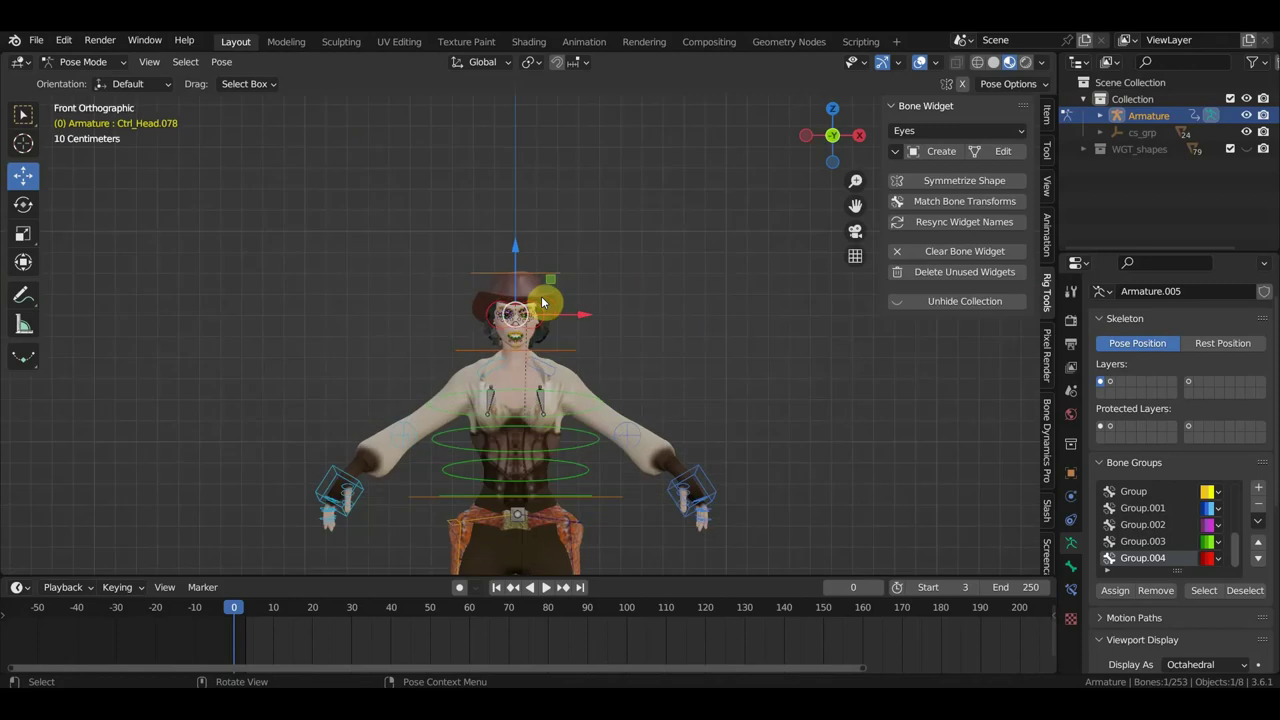
{"action": "scroll", "coordinate": [543, 303], "scroll_direction": "down", "scroll_amount": 4}
{"action": "middle_click_drag", "start_coordinate": [563, 360], "coordinate": [563, 253], "text": "shift"}
{"action": "scroll", "coordinate": [550, 258], "scroll_direction": "up", "scroll_amount": 2}
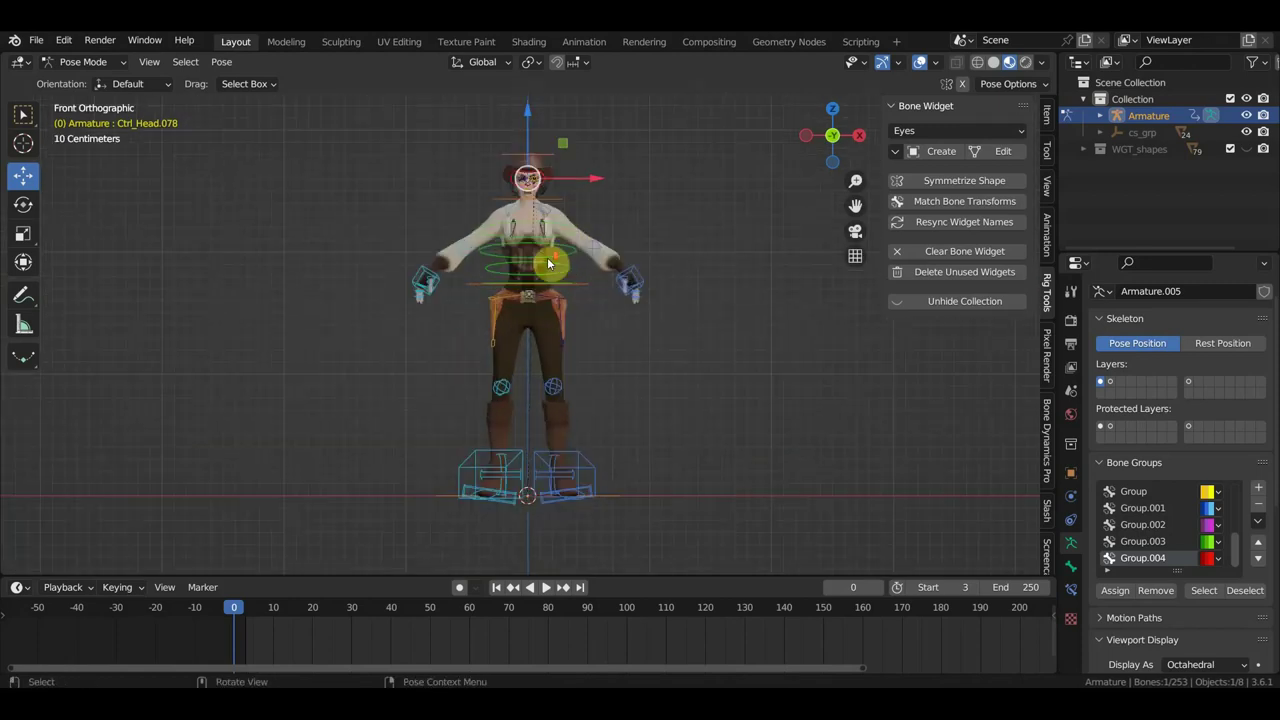
{"action": "scroll", "coordinate": [540, 276], "scroll_direction": "up", "scroll_amount": 1}
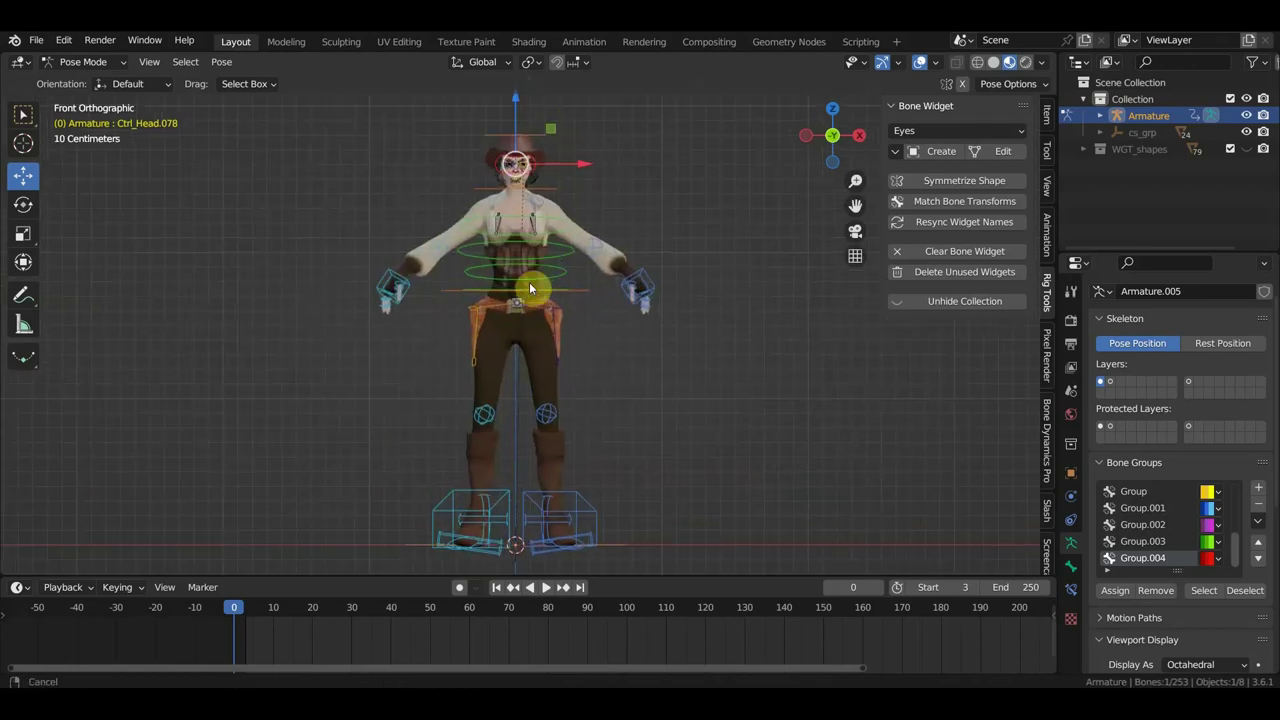
{"action": "left_click", "coordinate": [20, 118]}
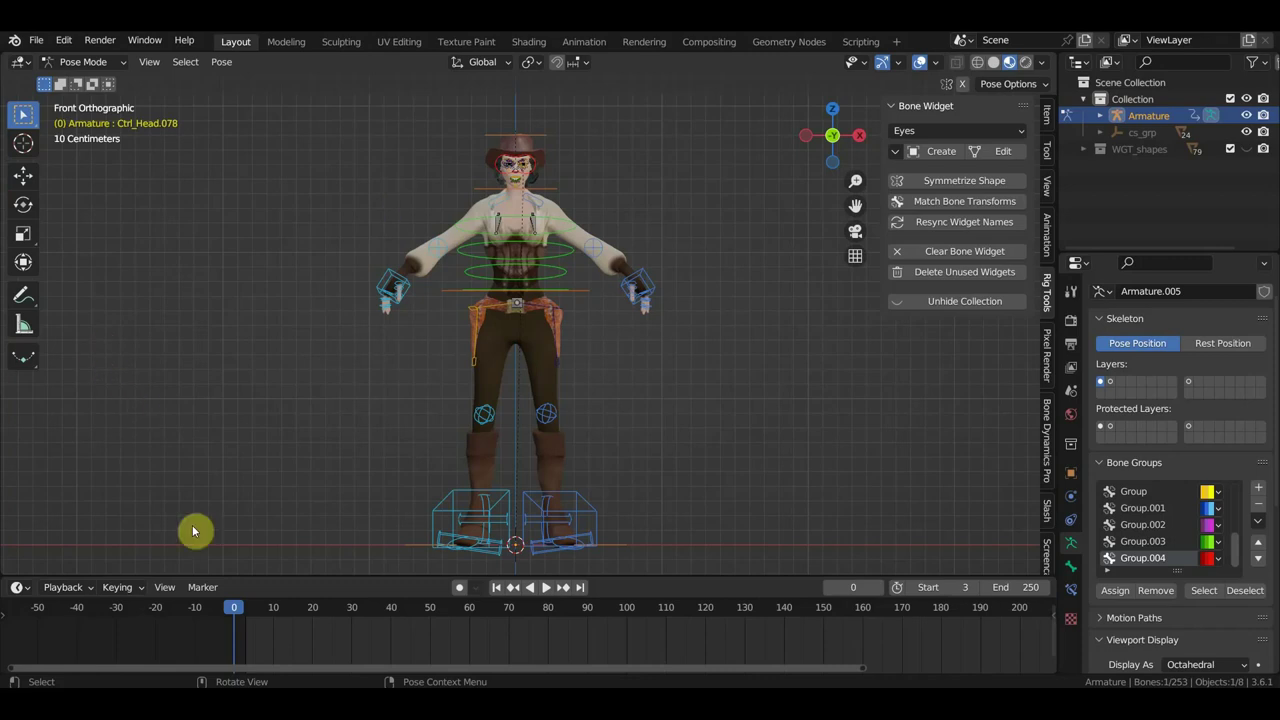
Play the animation from frame 1, stop at frame 109 and orbit to review the pose.
{"action": "left_click", "coordinate": [240, 609]}
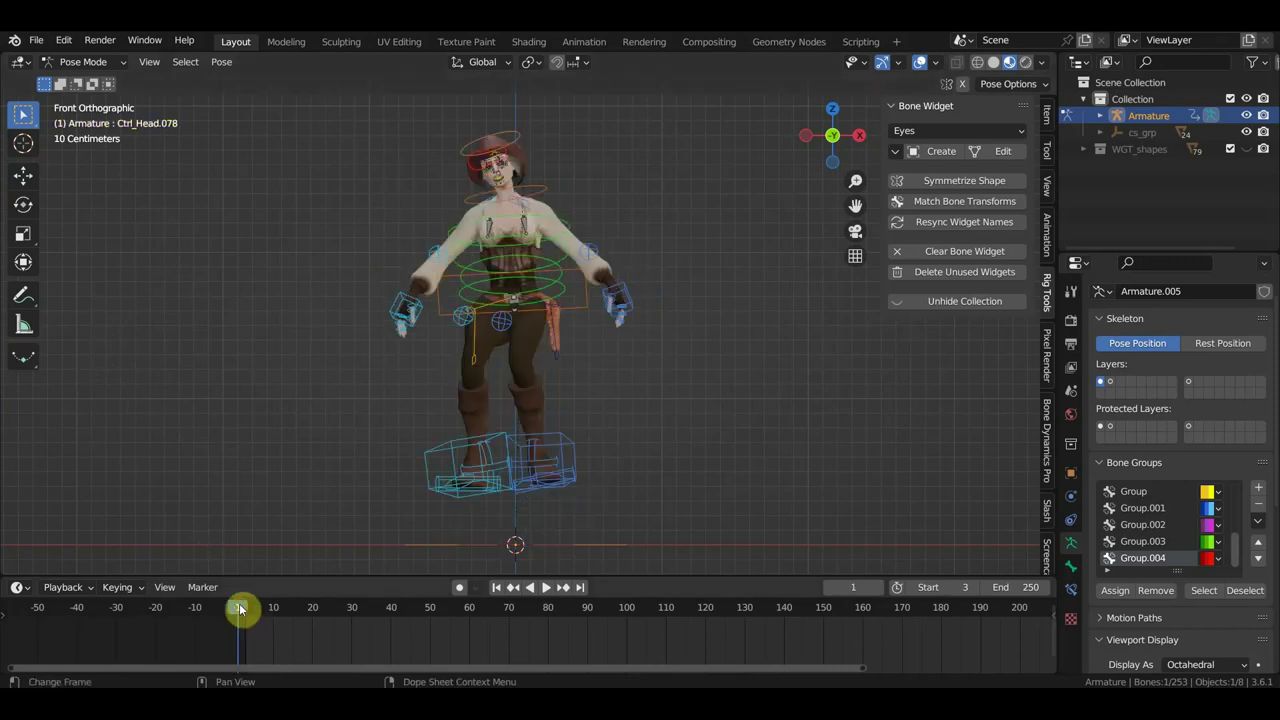
{"action": "key", "text": "space"}
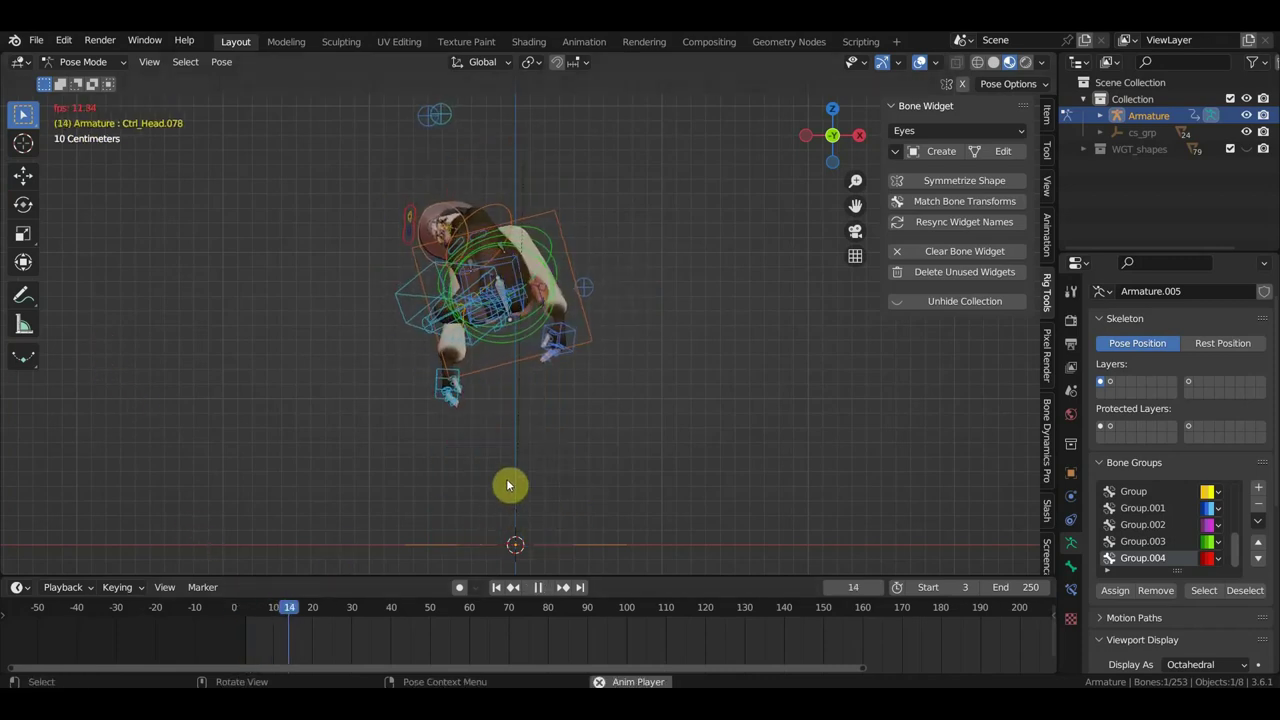
{"action": "middle_click_drag", "start_coordinate": [509, 511], "coordinate": [668, 467]}
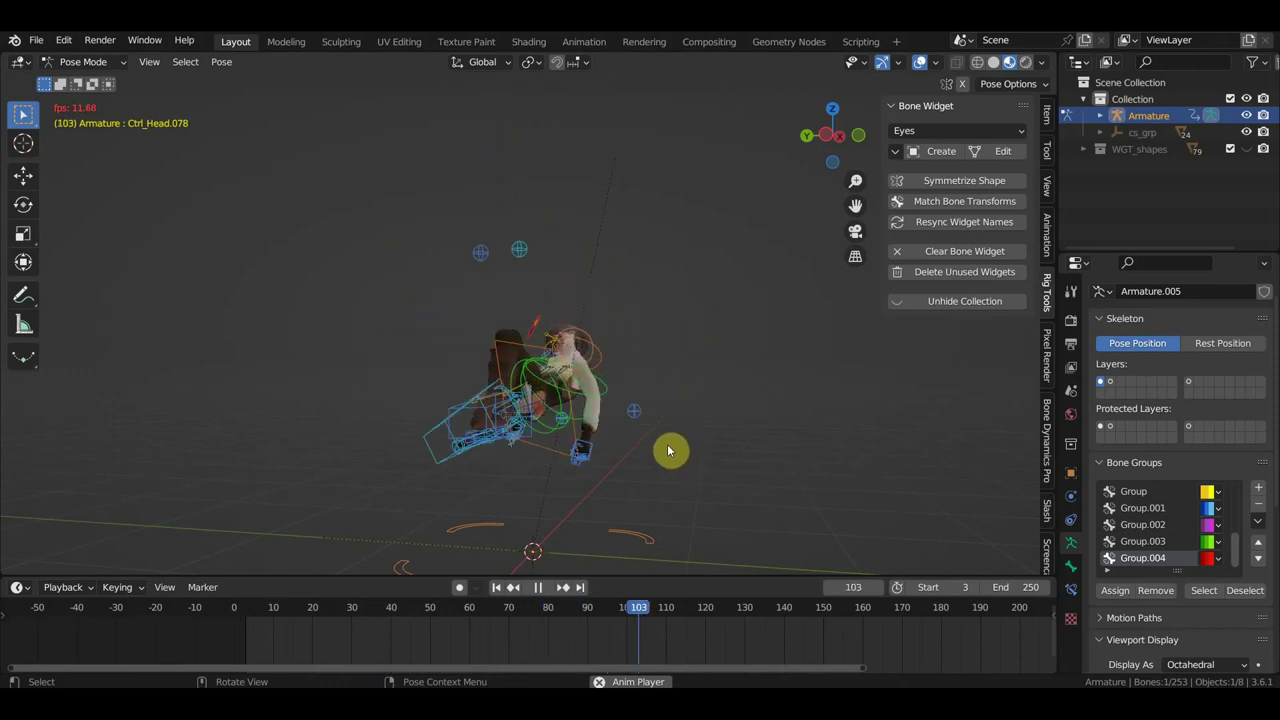
{"action": "key", "text": "space"}
{"action": "mouse_move", "coordinate": [592, 435]}
{"action": "middle_mouse_down"}
{"action": "mouse_move", "coordinate": [651, 435]}
{"action": "mouse_move", "coordinate": [307, 320]}
{"action": "middle_mouse_up"}
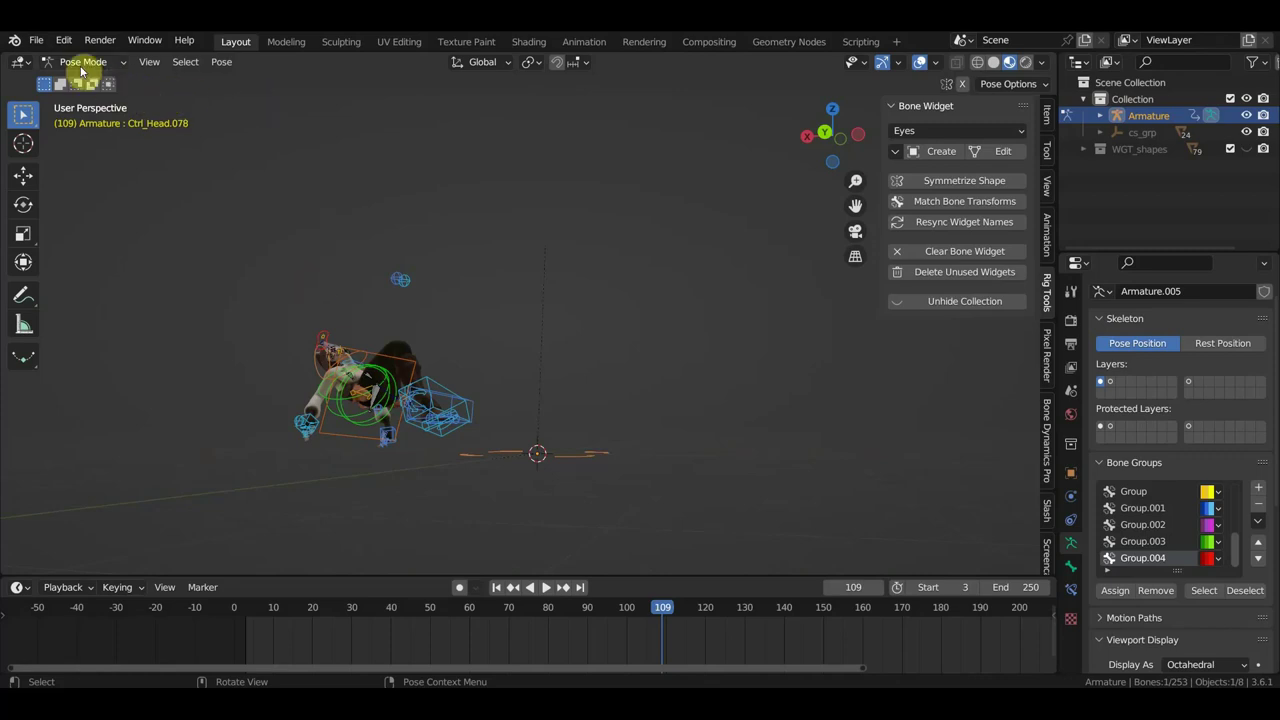
{"action": "scroll", "coordinate": [371, 387], "scroll_direction": "up", "scroll_amount": 2}
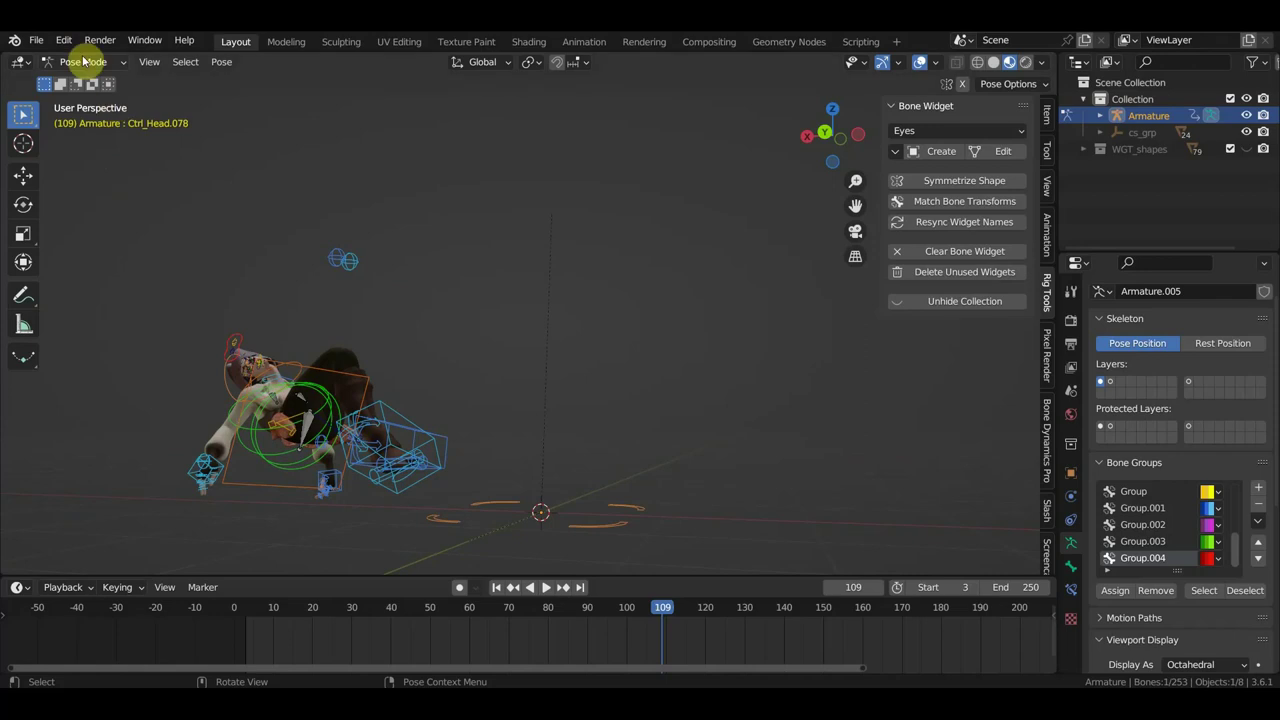
Open the Native American character's blend file, discarding unsaved changes.
{"action": "left_click", "coordinate": [37, 46]}
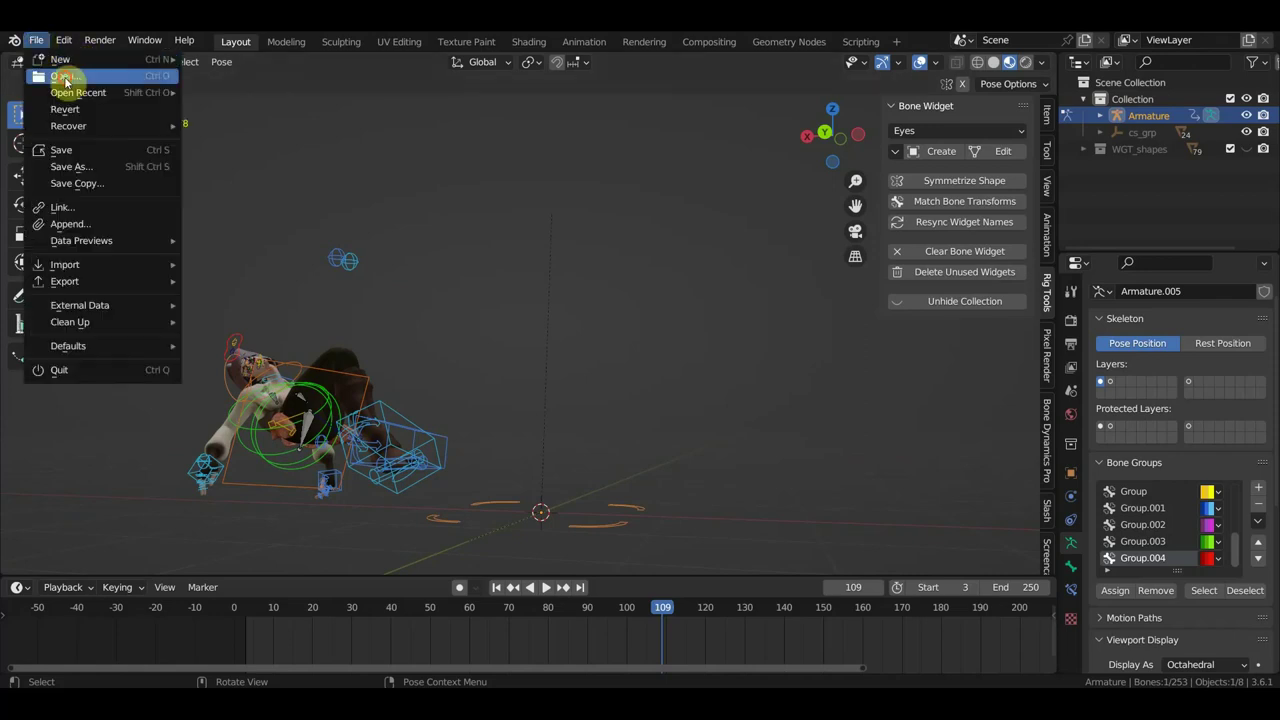
{"action": "left_click", "coordinate": [64, 78]}
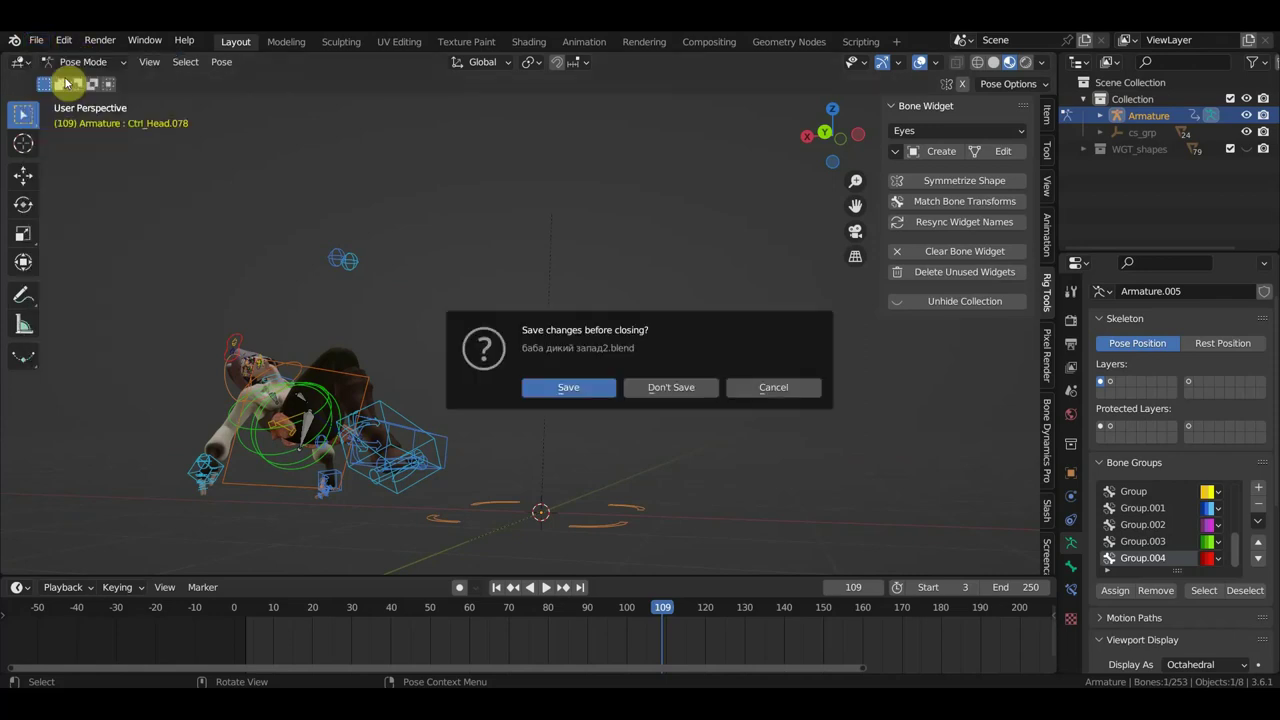
{"action": "left_click", "coordinate": [676, 397]}
Hide the overlays and orbit around the warrior, checking his sides, back and face.
{"action": "scroll", "coordinate": [565, 368], "scroll_direction": "down", "scroll_amount": 1}
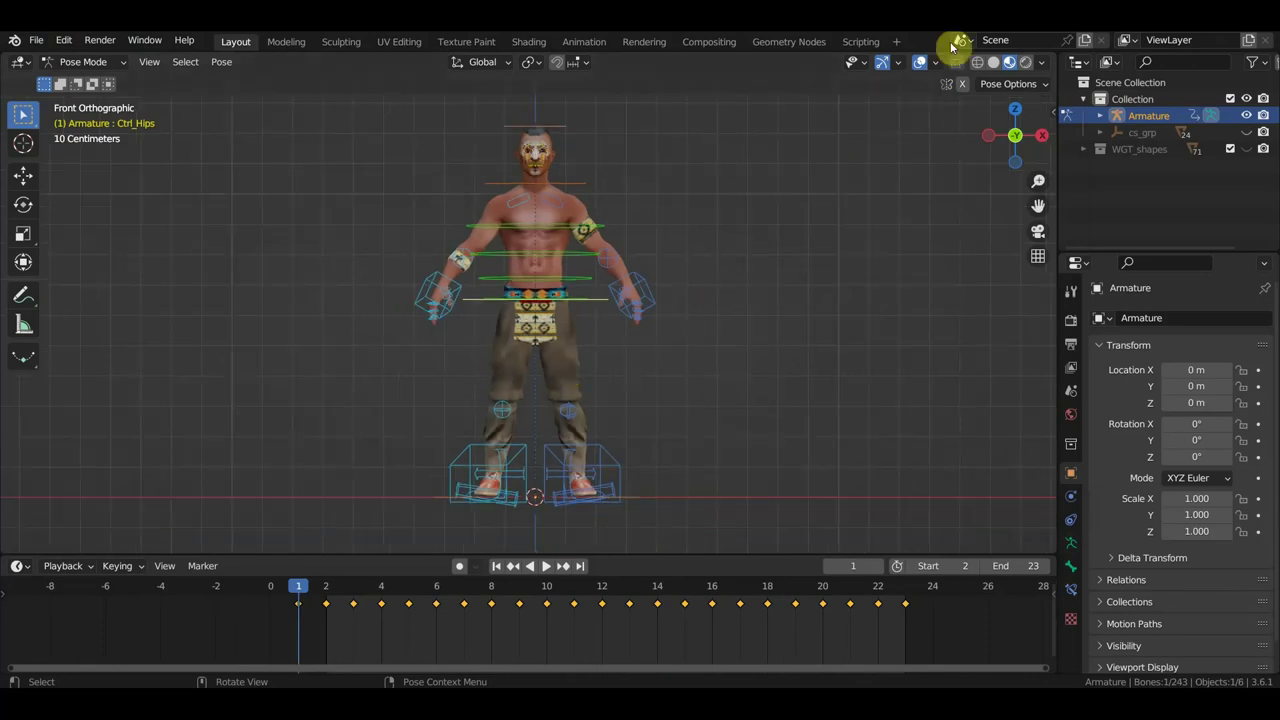
{"action": "left_click", "coordinate": [920, 61]}
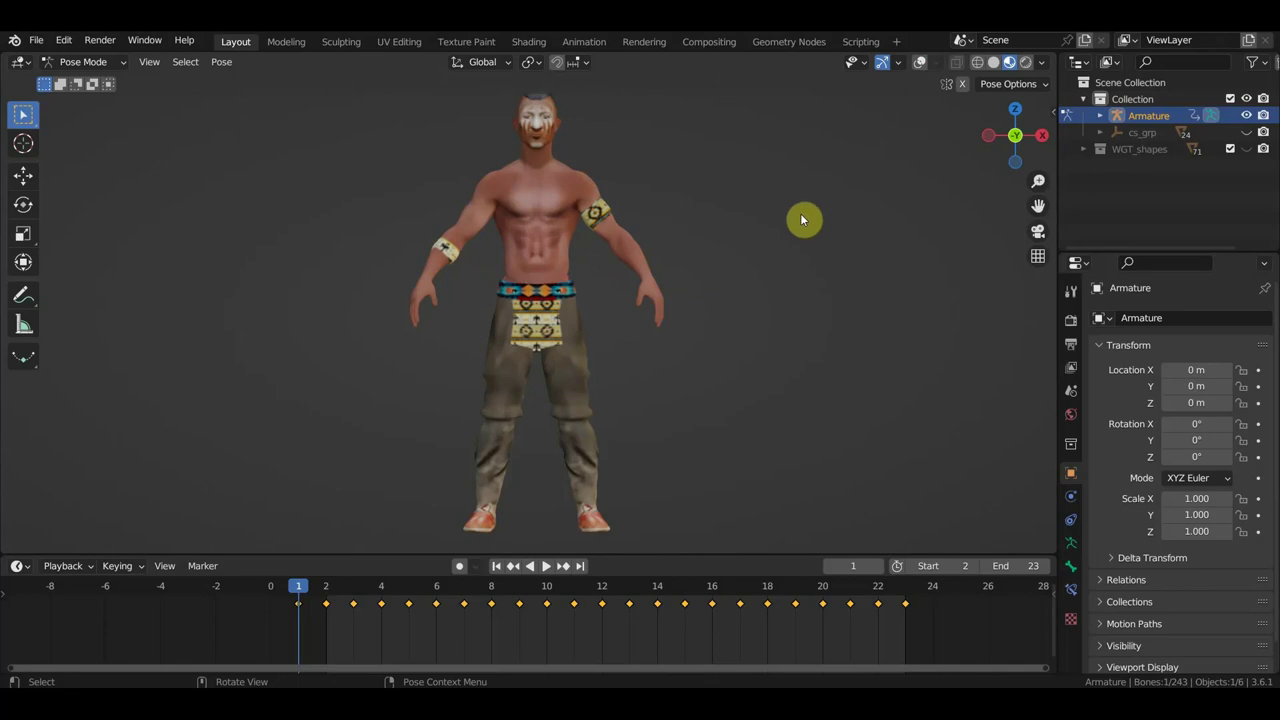
{"action": "mouse_move", "coordinate": [800, 213]}
{"action": "middle_mouse_down"}
{"action": "mouse_move", "coordinate": [737, 251]}
{"action": "mouse_move", "coordinate": [797, 249]}
{"action": "middle_mouse_up"}
{"action": "scroll", "coordinate": [757, 257], "scroll_direction": "up", "scroll_amount": 3}
{"action": "scroll", "coordinate": [760, 290], "scroll_direction": "down", "scroll_amount": 2}
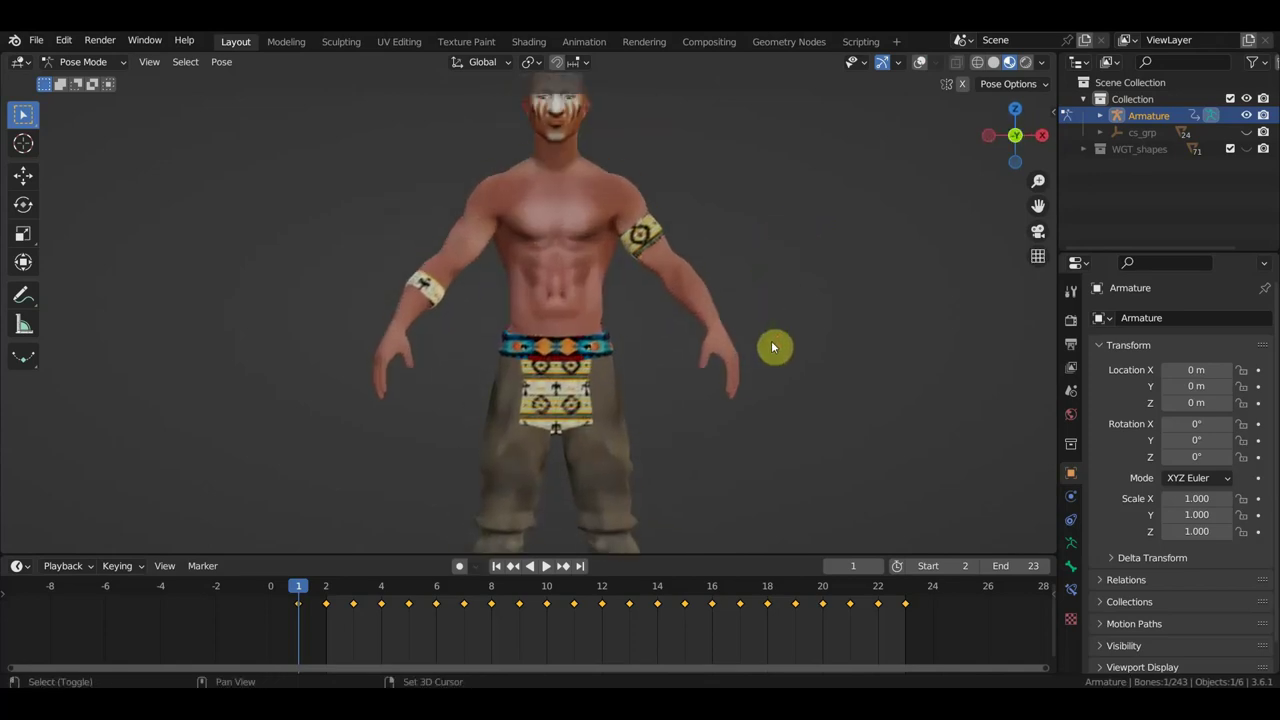
{"action": "scroll", "coordinate": [771, 346], "scroll_direction": "up", "scroll_amount": 2}
{"action": "mouse_move", "coordinate": [771, 346]}
{"action": "middle_mouse_down"}
{"action": "mouse_move", "coordinate": [549, 363]}
{"action": "mouse_move", "coordinate": [634, 343]}
{"action": "mouse_move", "coordinate": [491, 297]}
{"action": "middle_mouse_up"}
{"action": "scroll", "coordinate": [654, 323], "scroll_direction": "down", "scroll_amount": 3}
{"action": "mouse_move", "coordinate": [654, 323]}
{"action": "middle_mouse_down"}
{"action": "mouse_move", "coordinate": [494, 322]}
{"action": "mouse_move", "coordinate": [676, 319]}
{"action": "middle_mouse_up"}
{"action": "scroll", "coordinate": [494, 322], "scroll_direction": "up", "scroll_amount": 2}
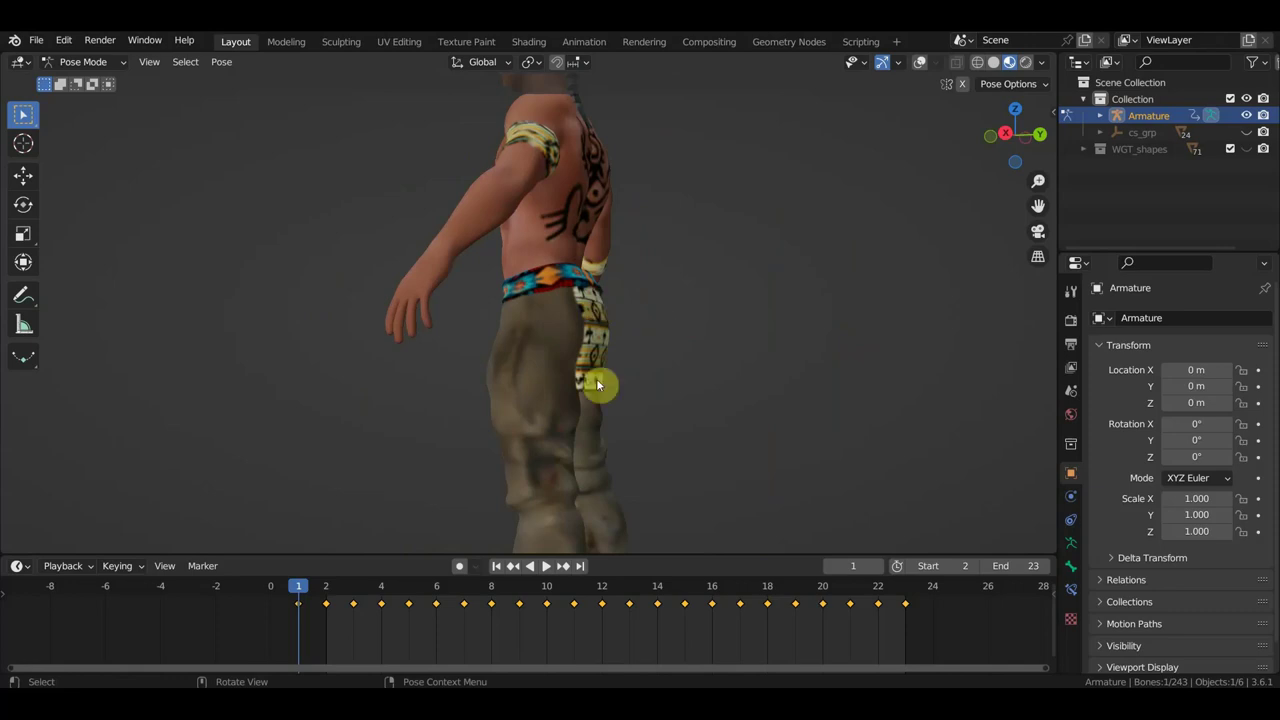
{"action": "middle_click_drag", "start_coordinate": [590, 350], "coordinate": [794, 363]}
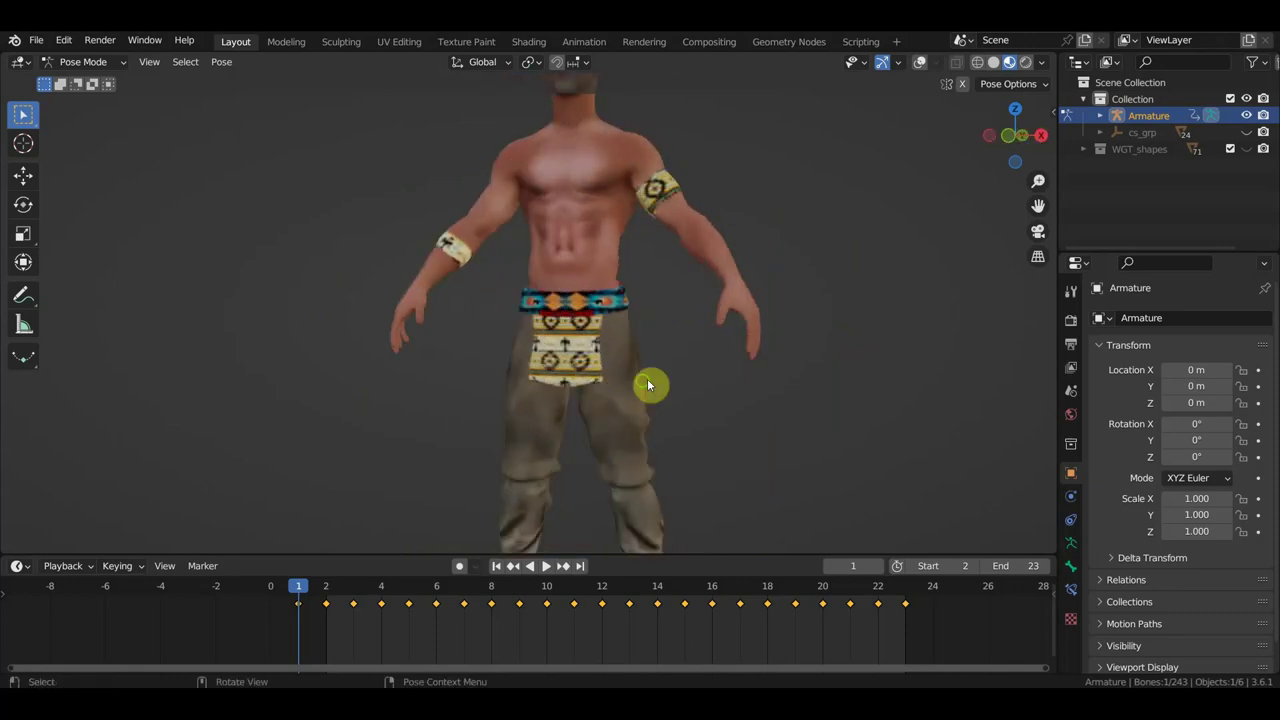
{"action": "mouse_move", "coordinate": [651, 383]}
{"action": "middle_mouse_down"}
{"action": "mouse_move", "coordinate": [340, 383]}
{"action": "mouse_move", "coordinate": [694, 371]}
{"action": "mouse_move", "coordinate": [674, 389]}
{"action": "middle_mouse_up"}
{"action": "scroll", "coordinate": [674, 389], "scroll_direction": "up", "scroll_amount": 5}
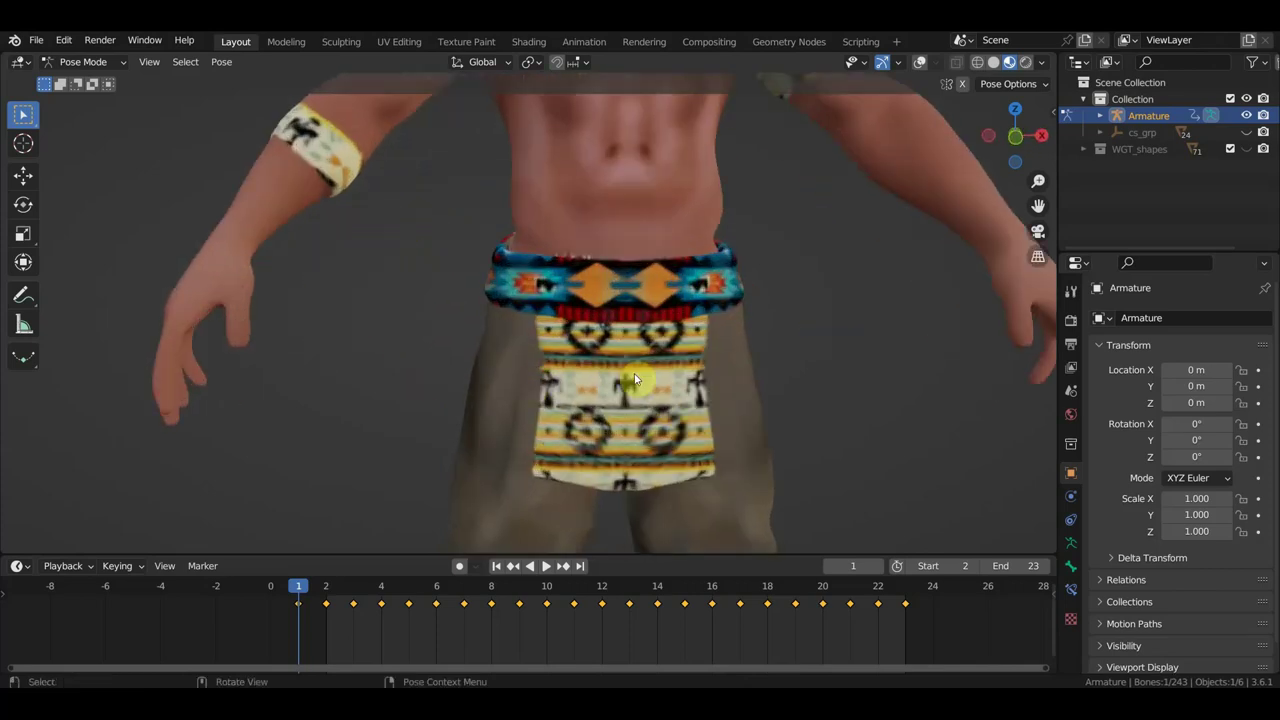
{"action": "scroll", "coordinate": [587, 432], "scroll_direction": "down", "scroll_amount": 4}
{"action": "middle_click_drag", "start_coordinate": [592, 413], "coordinate": [423, 408]}
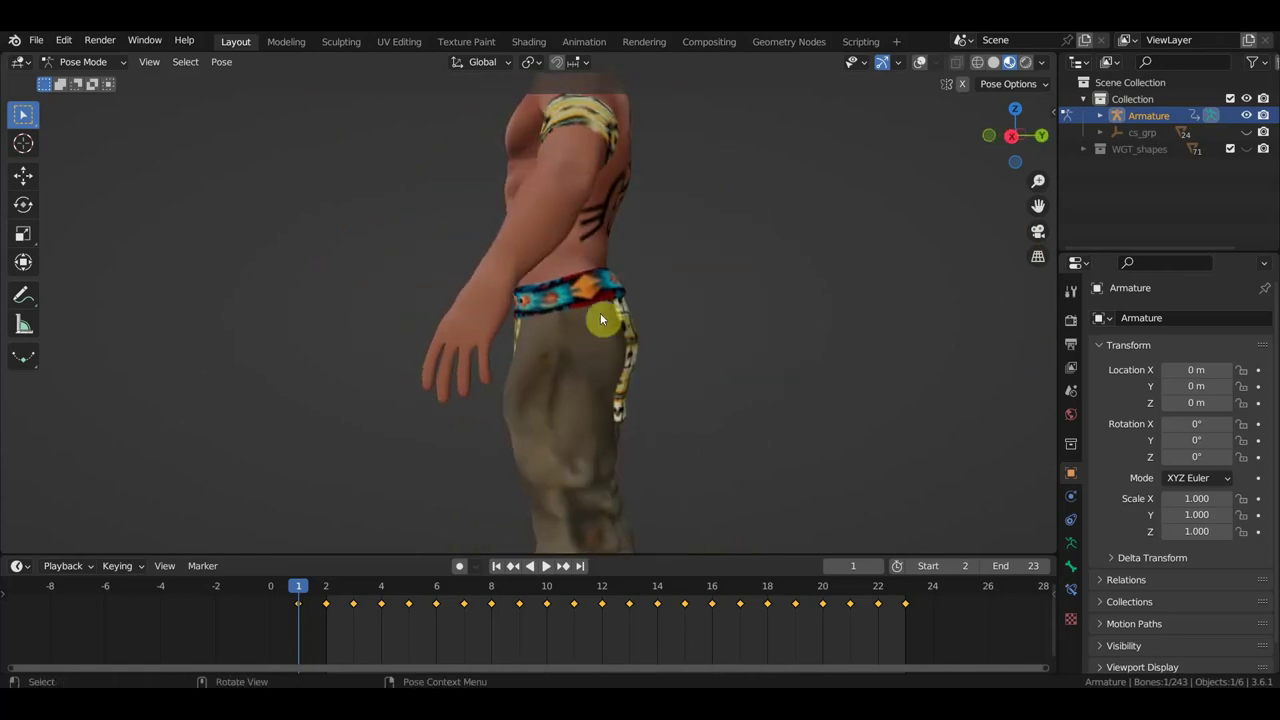
{"action": "middle_click_drag", "start_coordinate": [622, 384], "coordinate": [446, 396]}
{"action": "scroll", "coordinate": [572, 453], "scroll_direction": "up", "scroll_amount": 2}
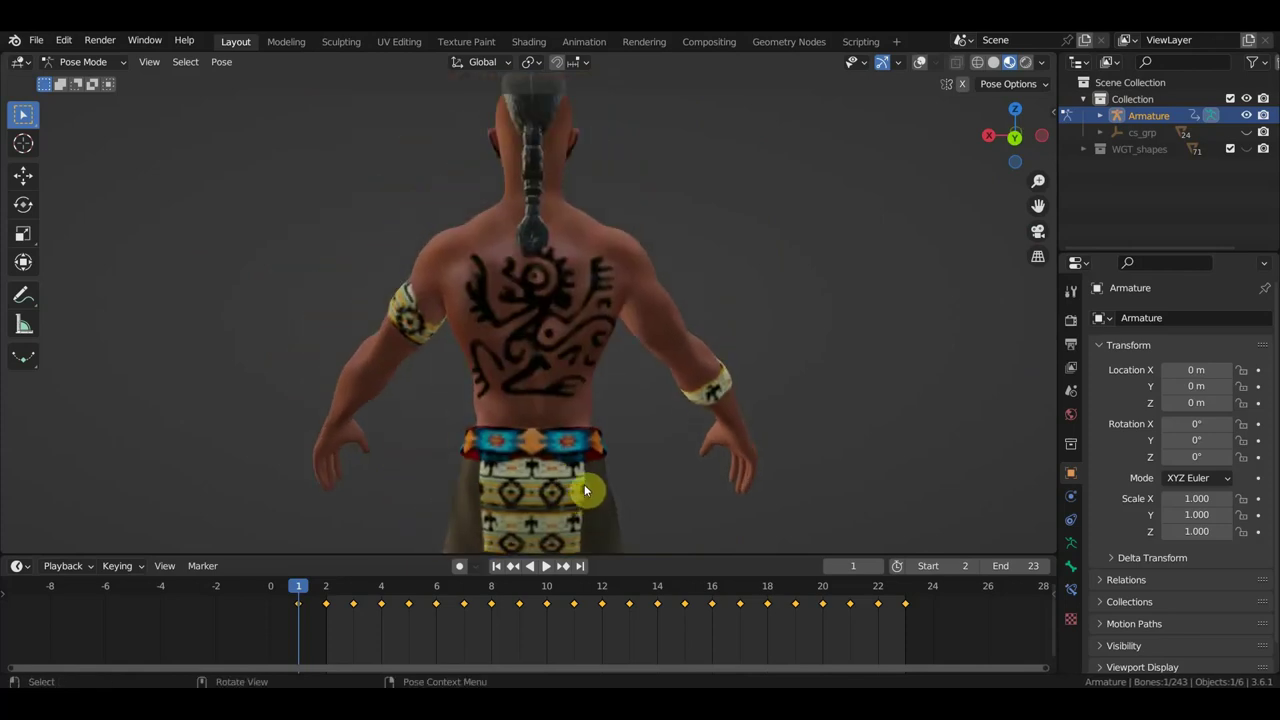
{"action": "scroll", "coordinate": [604, 454], "scroll_direction": "up", "scroll_amount": 3}
{"action": "mouse_move", "coordinate": [605, 460]}
{"action": "middle_mouse_down"}
{"action": "mouse_move", "coordinate": [610, 432]}
{"action": "mouse_move", "coordinate": [991, 434]}
{"action": "mouse_move", "coordinate": [923, 416]}
{"action": "middle_mouse_up"}
{"action": "scroll", "coordinate": [923, 416], "scroll_direction": "down", "scroll_amount": 4}
{"action": "scroll", "coordinate": [925, 416], "scroll_direction": "down", "scroll_amount": 1}
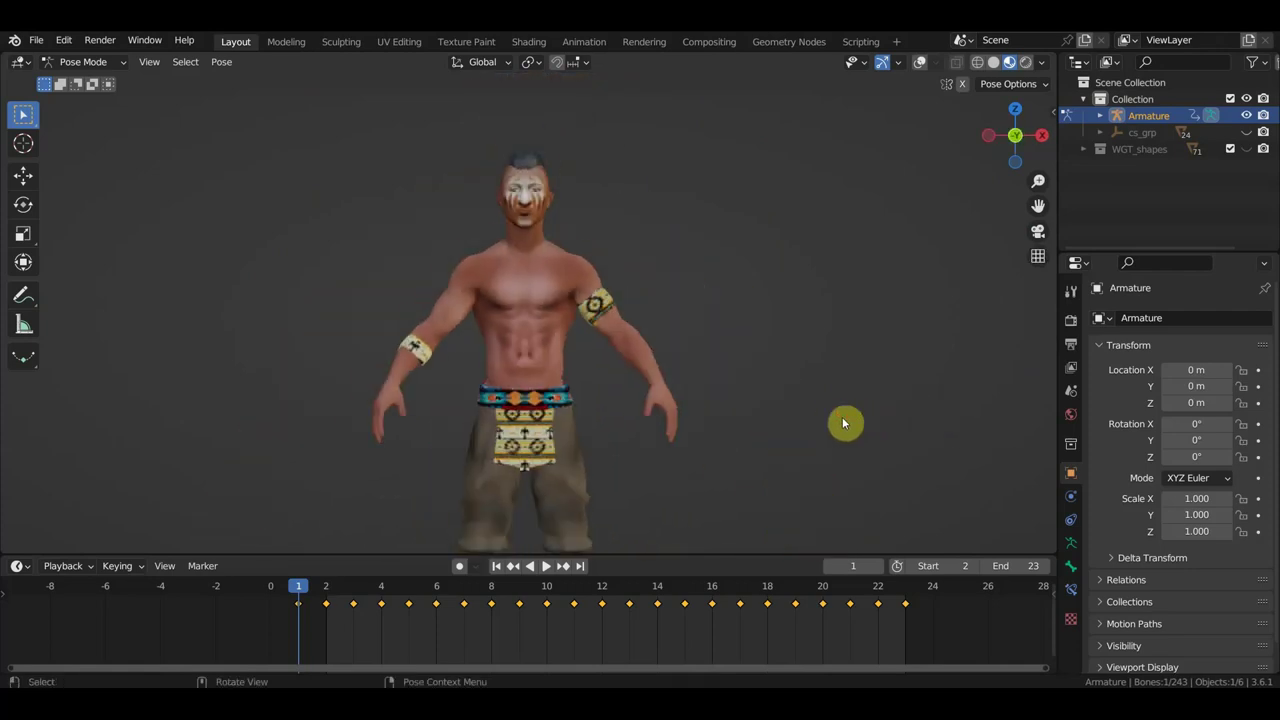
{"action": "scroll", "coordinate": [925, 416], "scroll_direction": "down", "scroll_amount": 1}
{"action": "scroll", "coordinate": [931, 437], "scroll_direction": "up", "scroll_amount": 2, "text": "shift"}
{"action": "scroll", "coordinate": [786, 337], "scroll_direction": "up", "scroll_amount": 3}
{"action": "scroll", "coordinate": [786, 337], "scroll_direction": "up", "scroll_amount": 2}
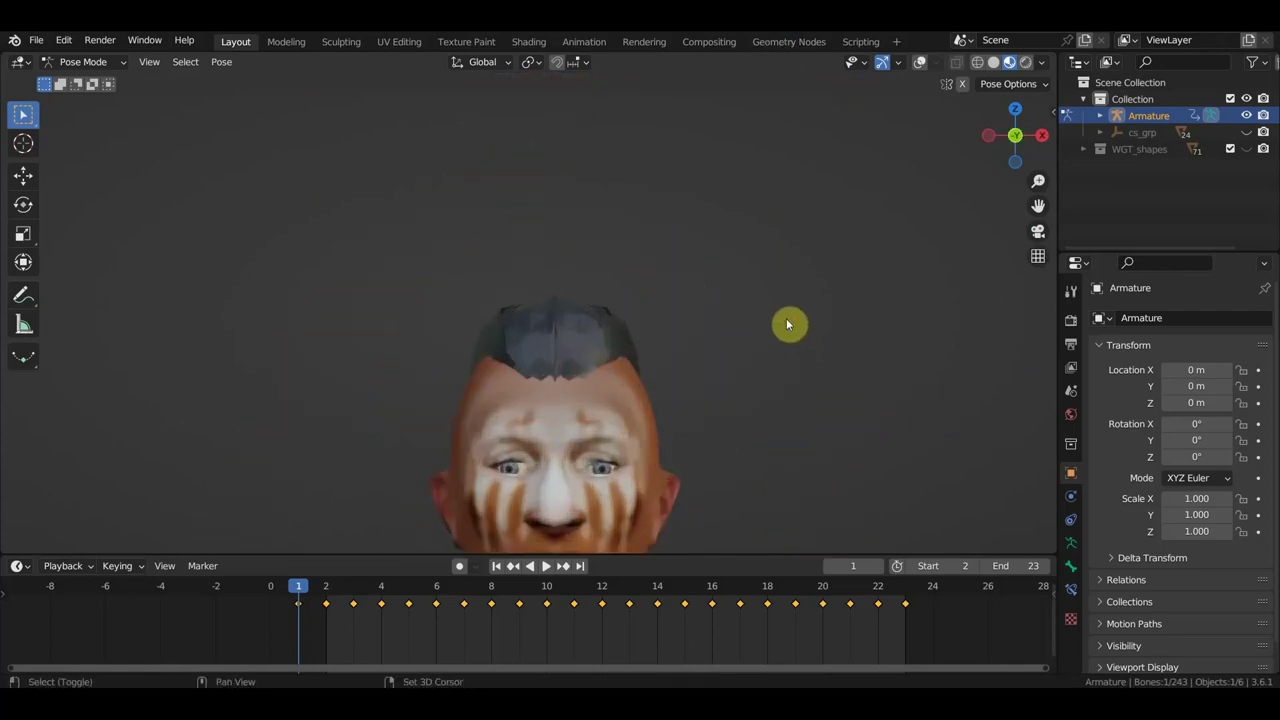
{"action": "mouse_move", "coordinate": [786, 337]}
{"action": "middle_mouse_down", "text": "shift"}
{"action": "mouse_move", "coordinate": [794, 271]}
{"action": "mouse_move", "coordinate": [776, 150]}
{"action": "middle_mouse_up", "text": "shift"}
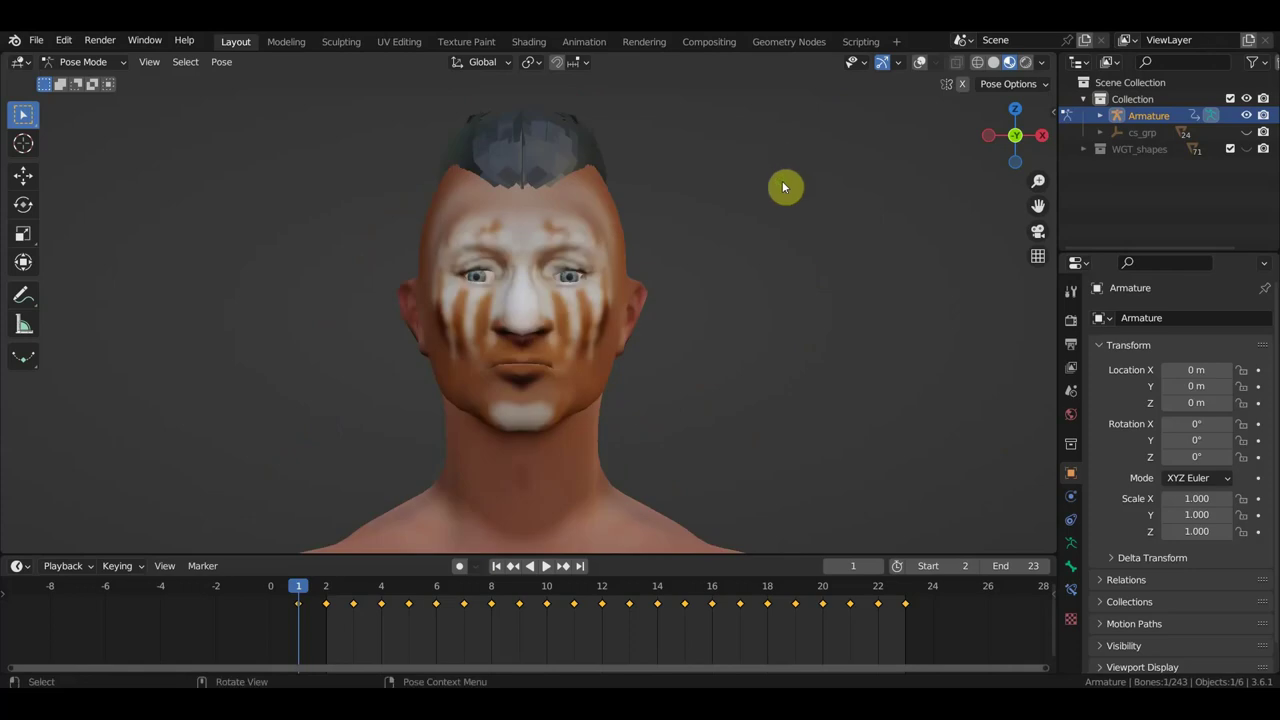
{"action": "scroll", "coordinate": [780, 189], "scroll_direction": "down", "scroll_amount": 5}
{"action": "scroll", "coordinate": [769, 191], "scroll_direction": "down", "scroll_amount": 1}
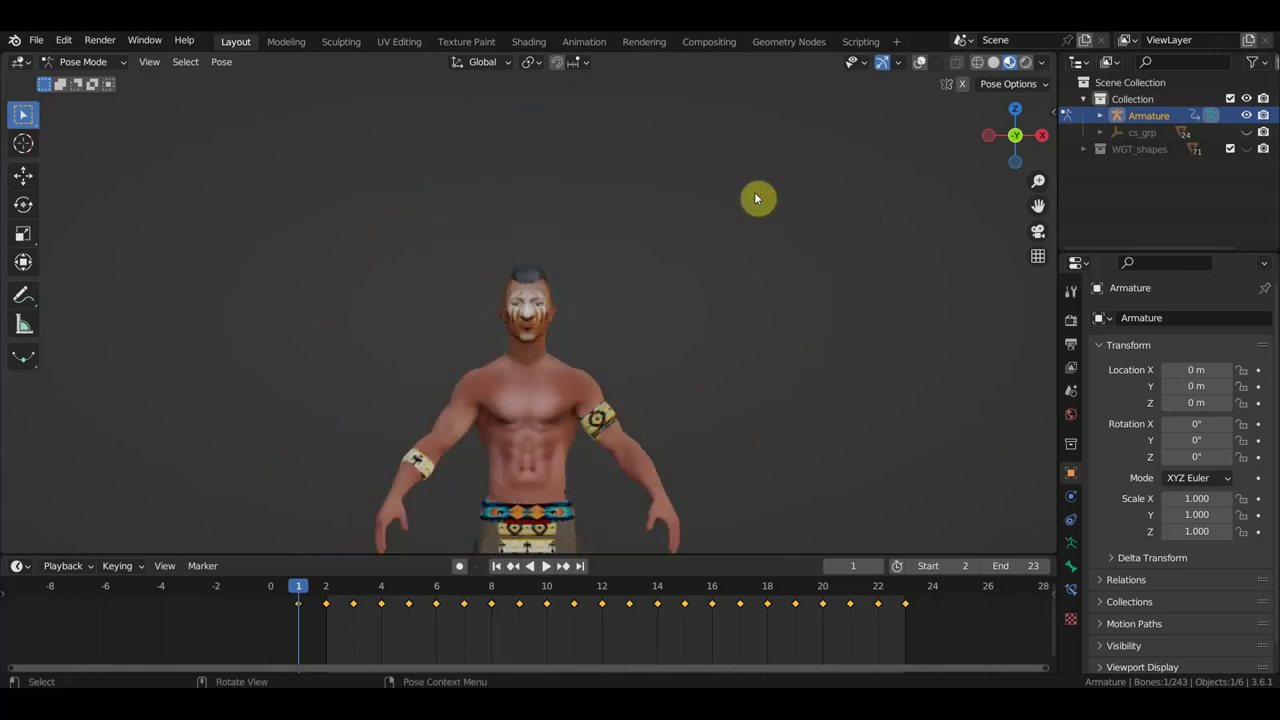
Turn the rig and grid overlays back on and centre the full rig in view.
{"action": "left_click", "coordinate": [920, 62]}
{"action": "scroll", "coordinate": [834, 177], "scroll_direction": "down", "scroll_amount": 4}
{"action": "middle_click_drag", "start_coordinate": [766, 194], "coordinate": [766, 144], "text": "shift"}
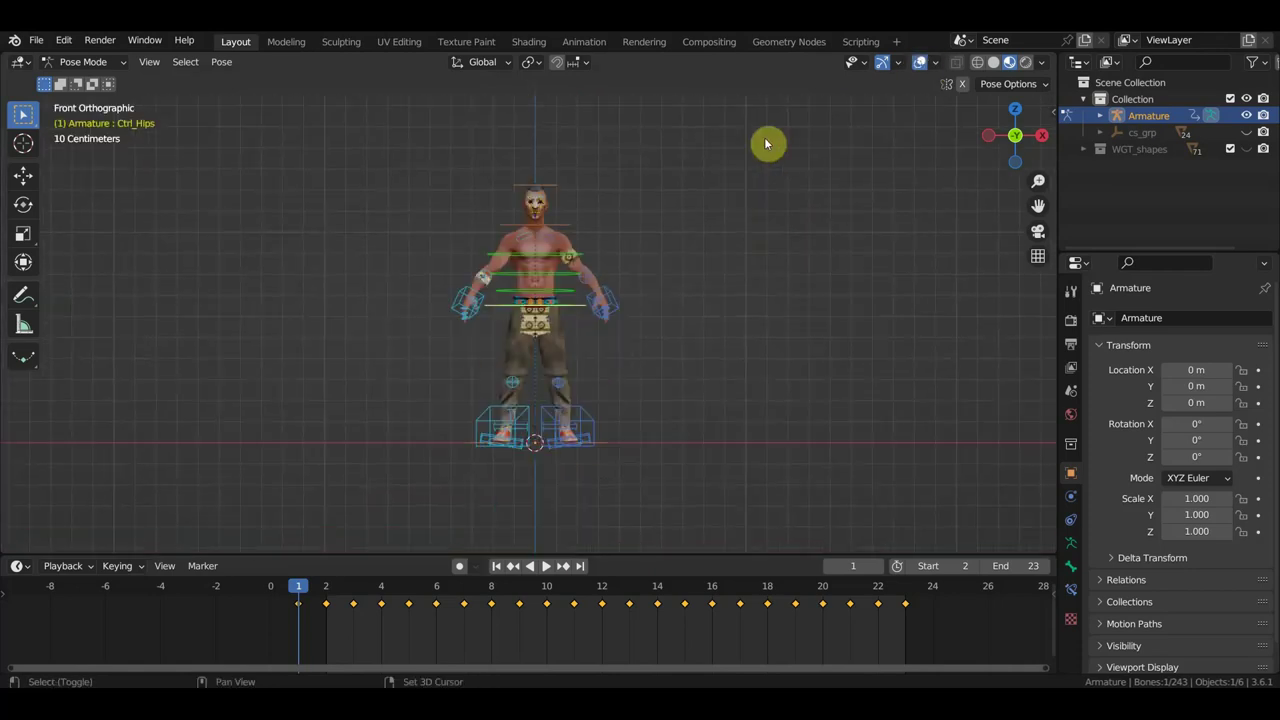
In Object Mode, link Collection from баба на дикий запад/баба дикий запад2.blend on the Desktop.
{"action": "left_click", "coordinate": [76, 62]}
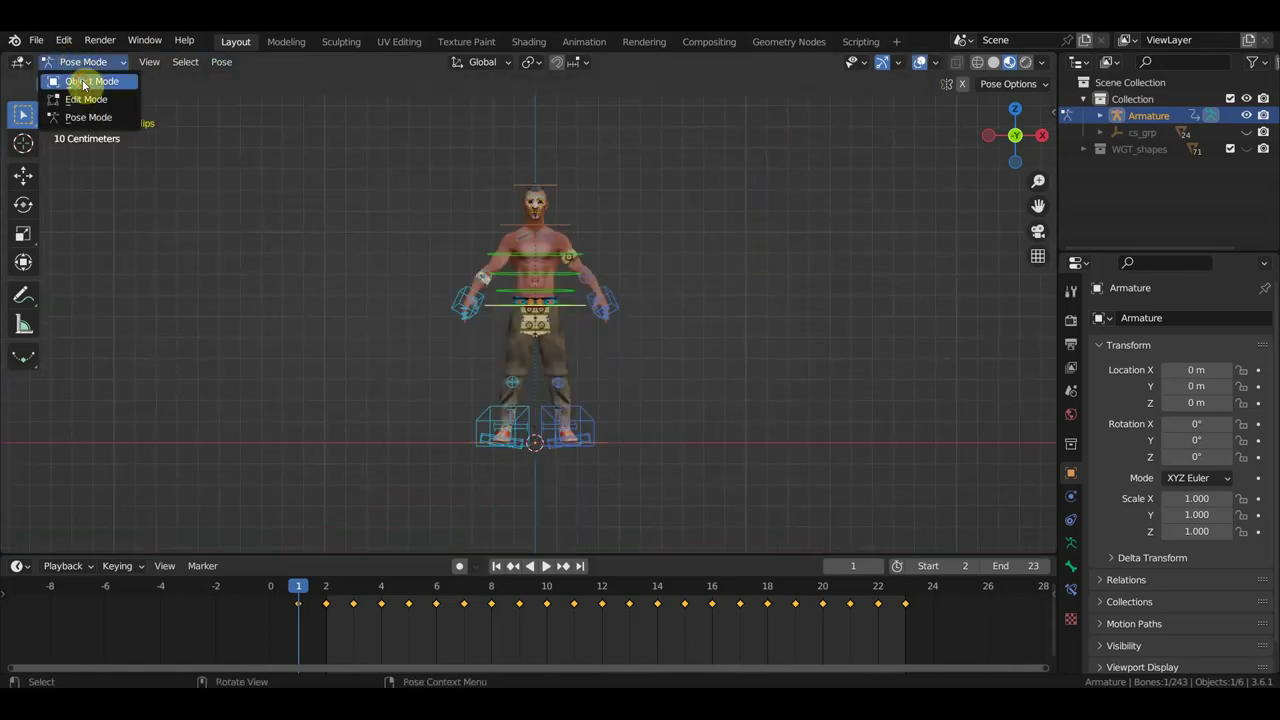
{"action": "left_click", "coordinate": [86, 81]}
{"action": "left_click", "coordinate": [38, 41]}
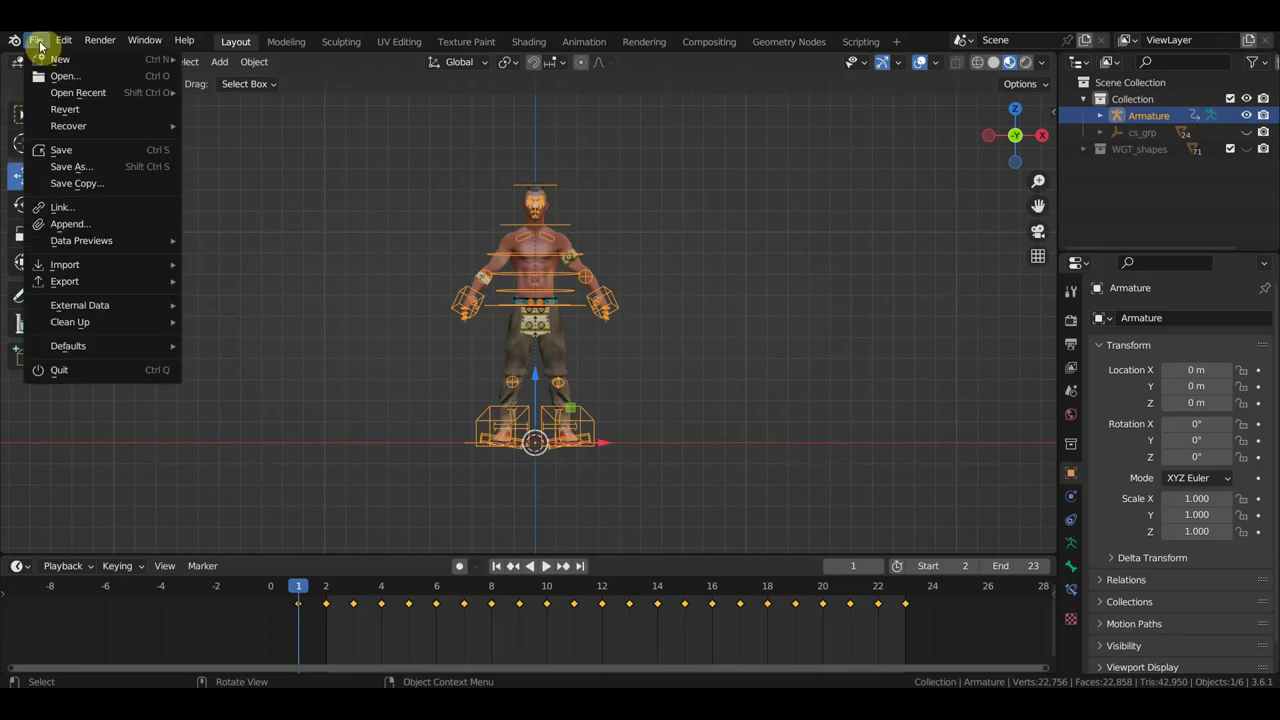
{"action": "left_click", "coordinate": [83, 204]}
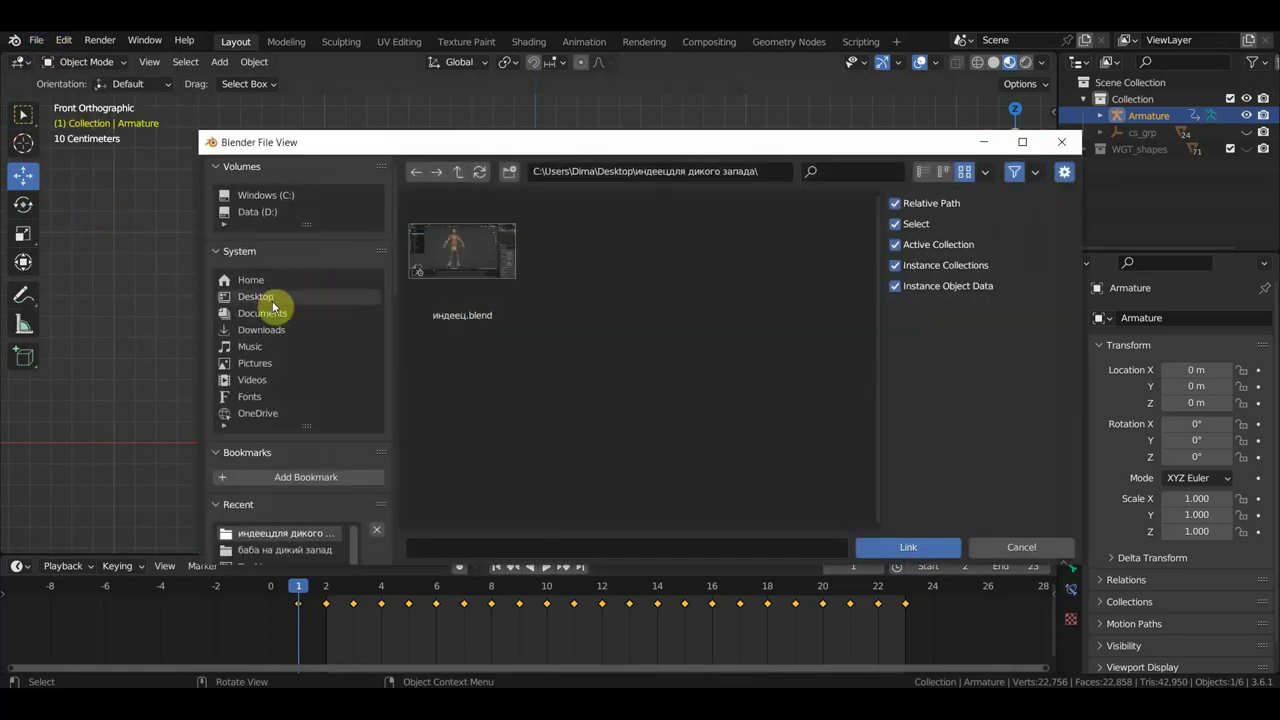
{"action": "left_click", "coordinate": [270, 300]}
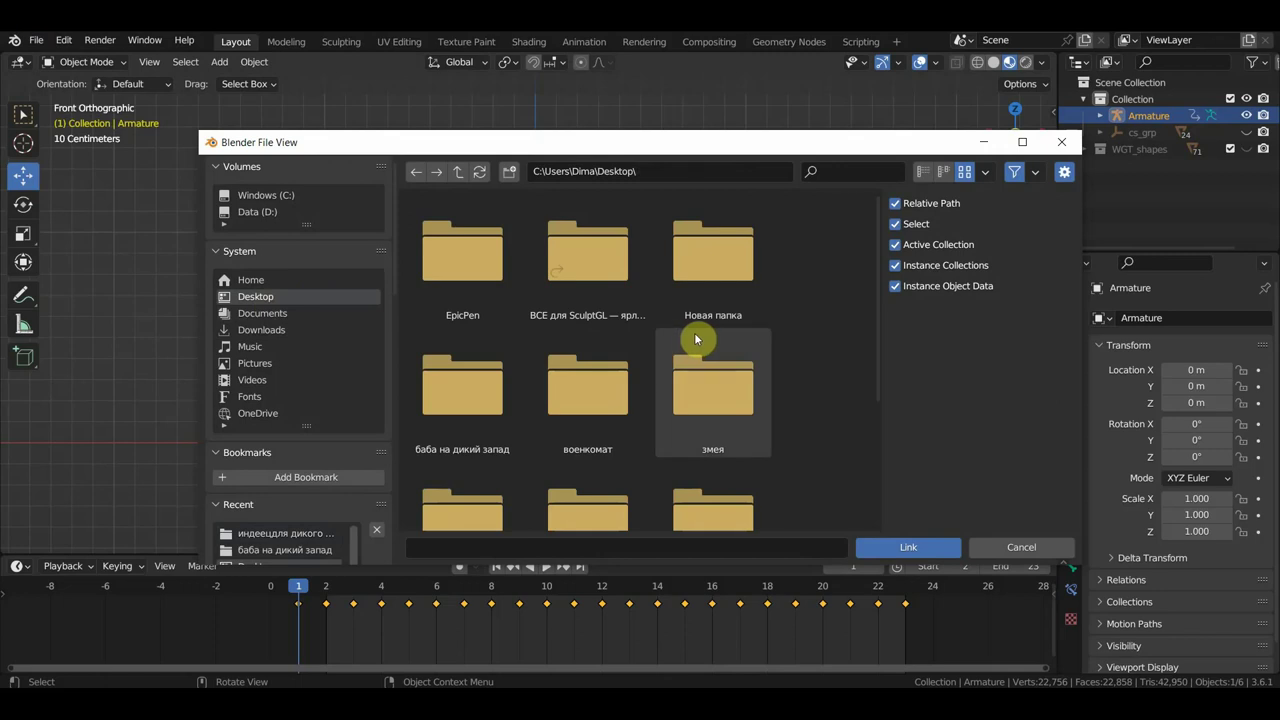
{"action": "scroll", "coordinate": [527, 392], "scroll_direction": "down", "scroll_amount": 1}
{"action": "double_click", "coordinate": [480, 366]}
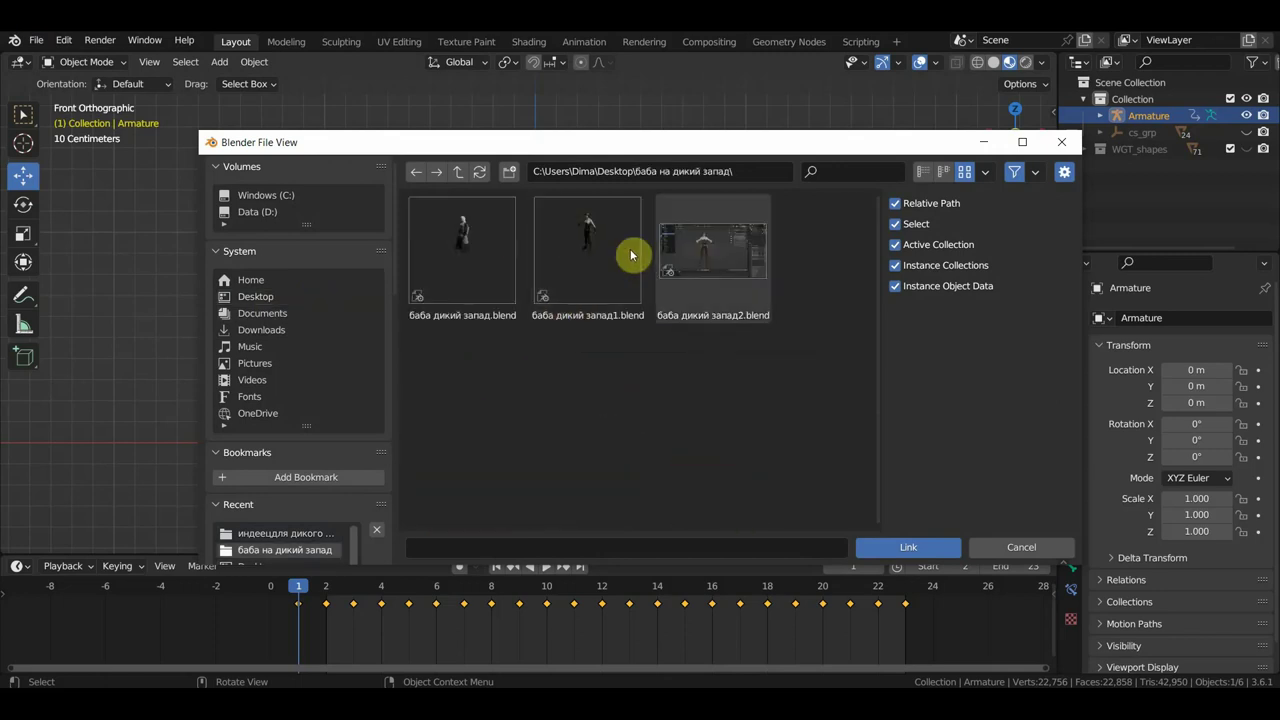
{"action": "double_click", "coordinate": [707, 252]}
{"action": "double_click", "coordinate": [464, 408]}
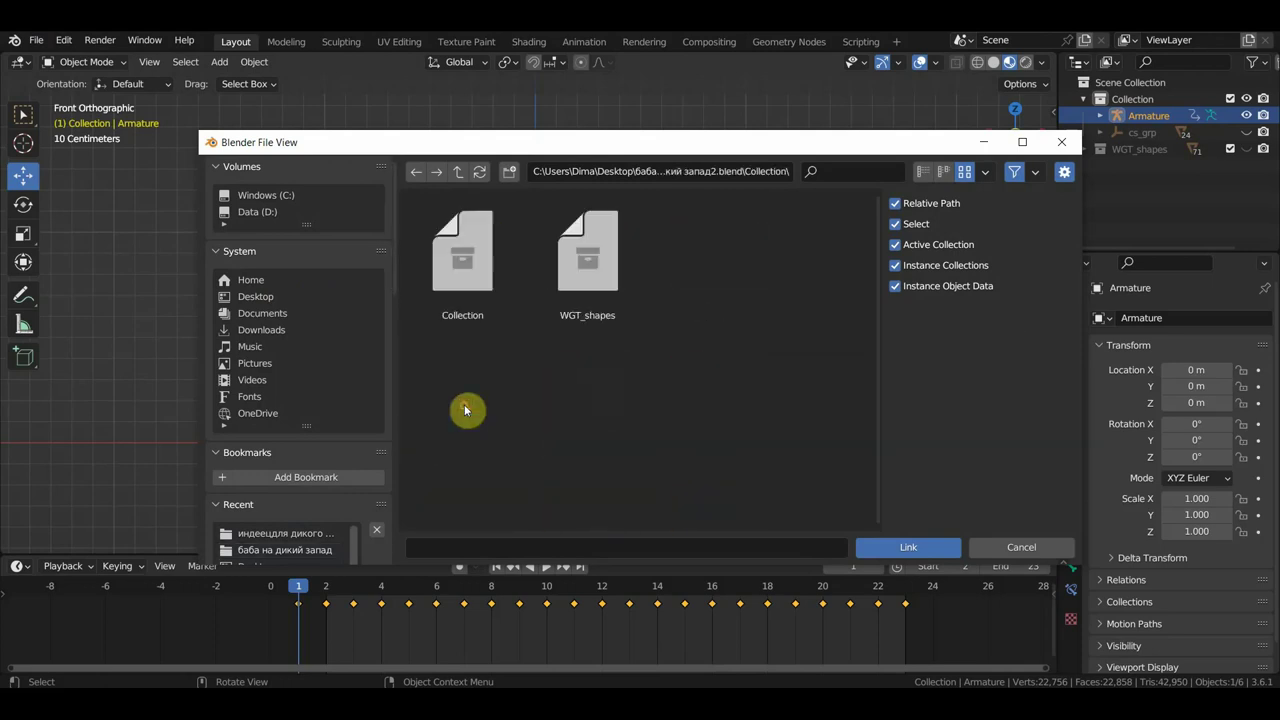
{"action": "double_click", "coordinate": [480, 306]}
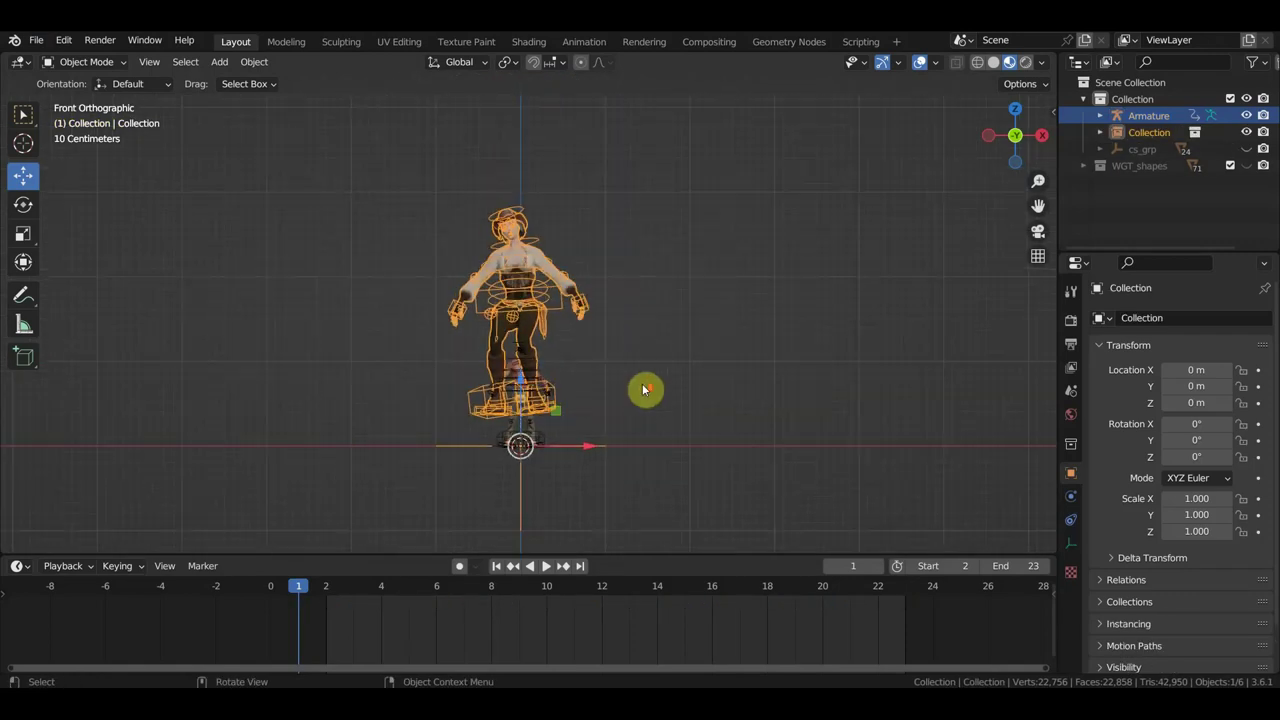
Scale the linked cowgirl collection down to 0.341 and go to frame 2.
{"action": "key", "text": "s"}
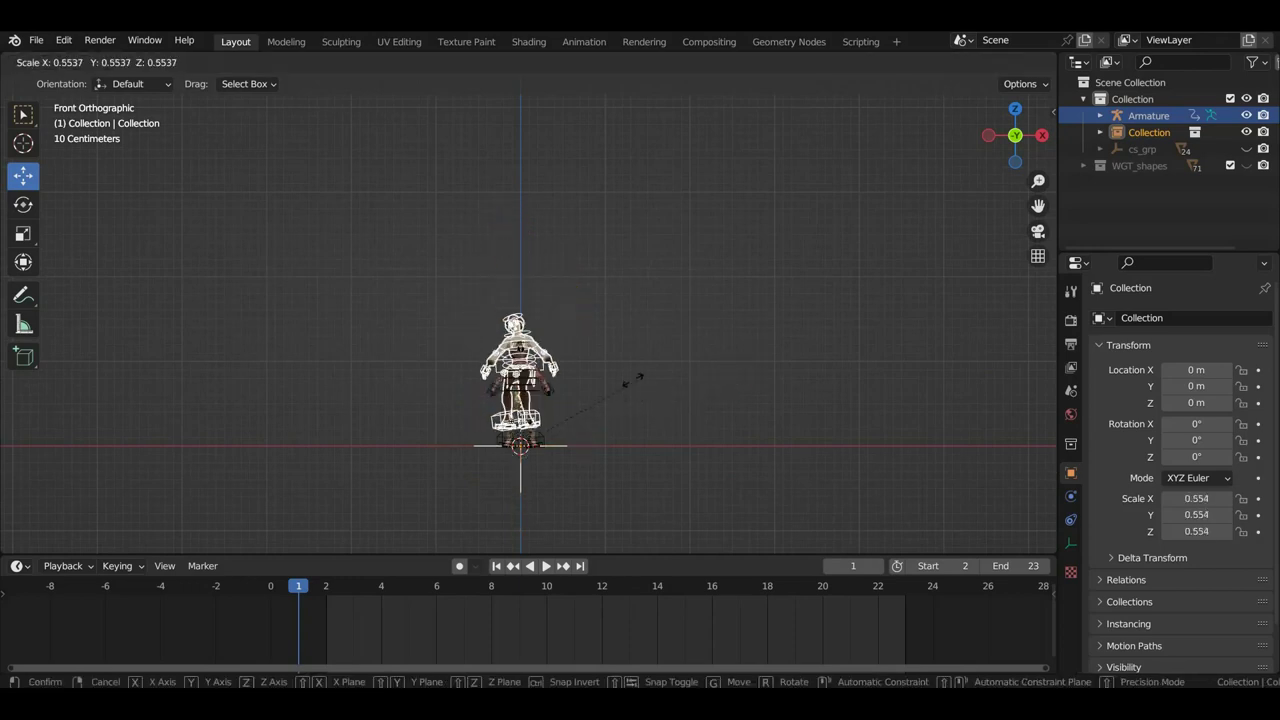
{"action": "left_click", "coordinate": [585, 397]}
{"action": "scroll", "coordinate": [585, 398], "scroll_direction": "up", "scroll_amount": 3}
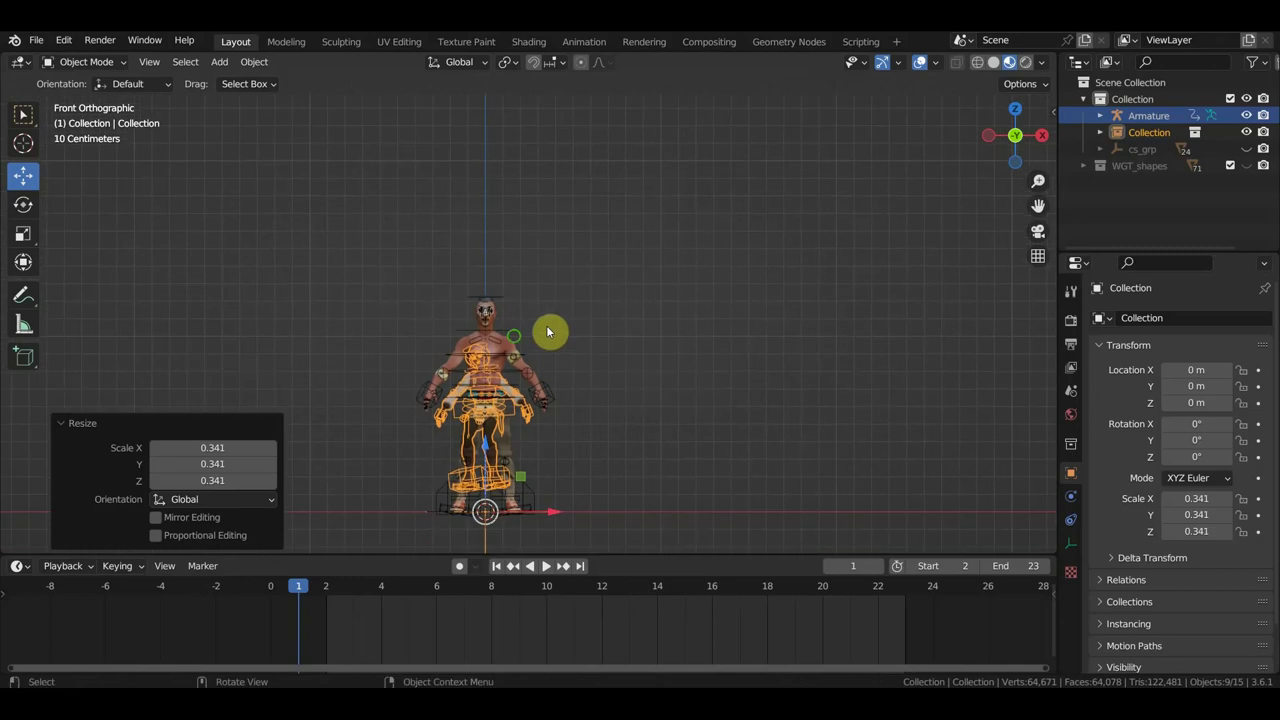
{"action": "middle_click_drag", "start_coordinate": [585, 398], "coordinate": [411, 349]}
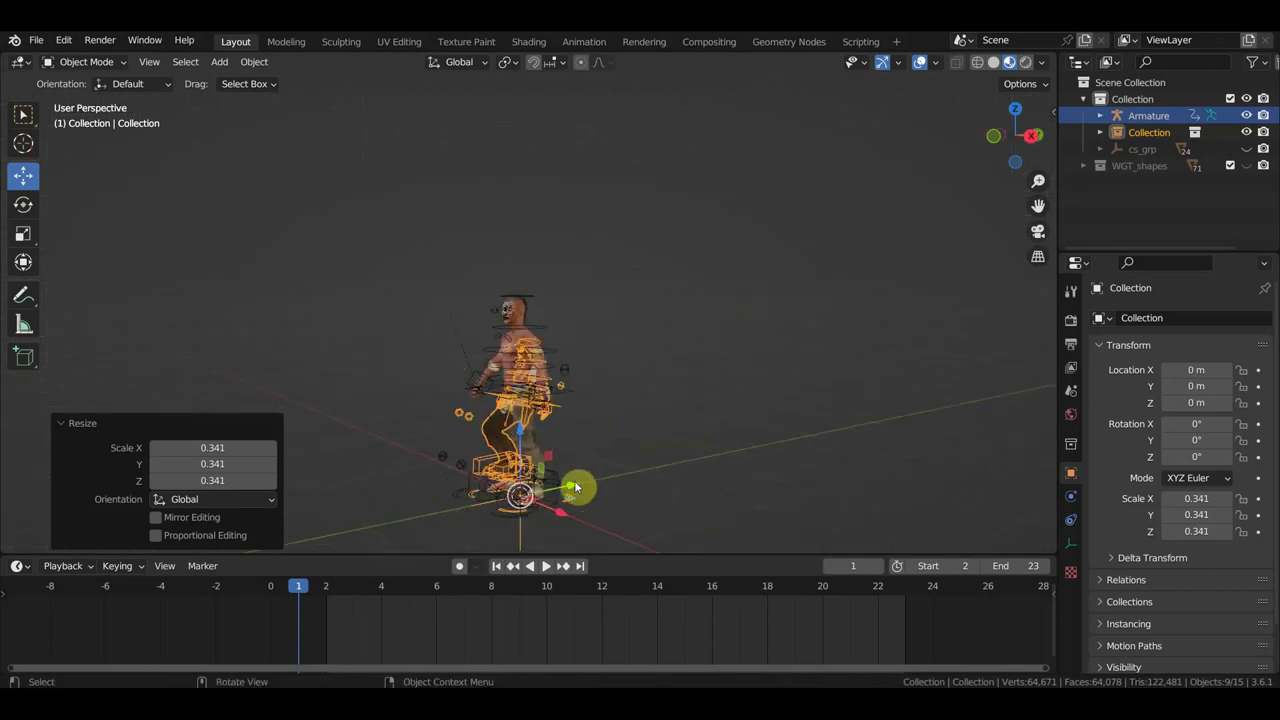
{"action": "left_click", "coordinate": [328, 588]}
{"action": "middle_click_drag", "start_coordinate": [586, 486], "coordinate": [530, 402]}
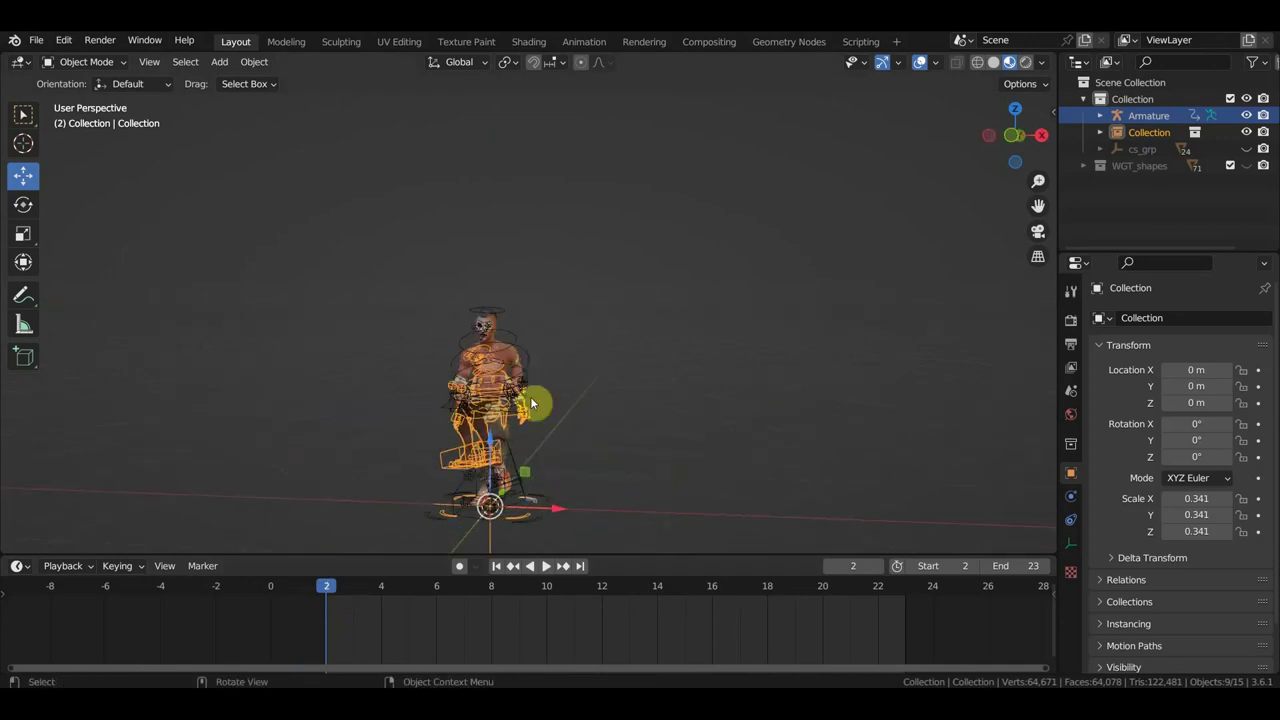
Delete the armature's keyframes on frames 2–23, keeping only the frame-1 key.
{"action": "left_click", "coordinate": [503, 341]}
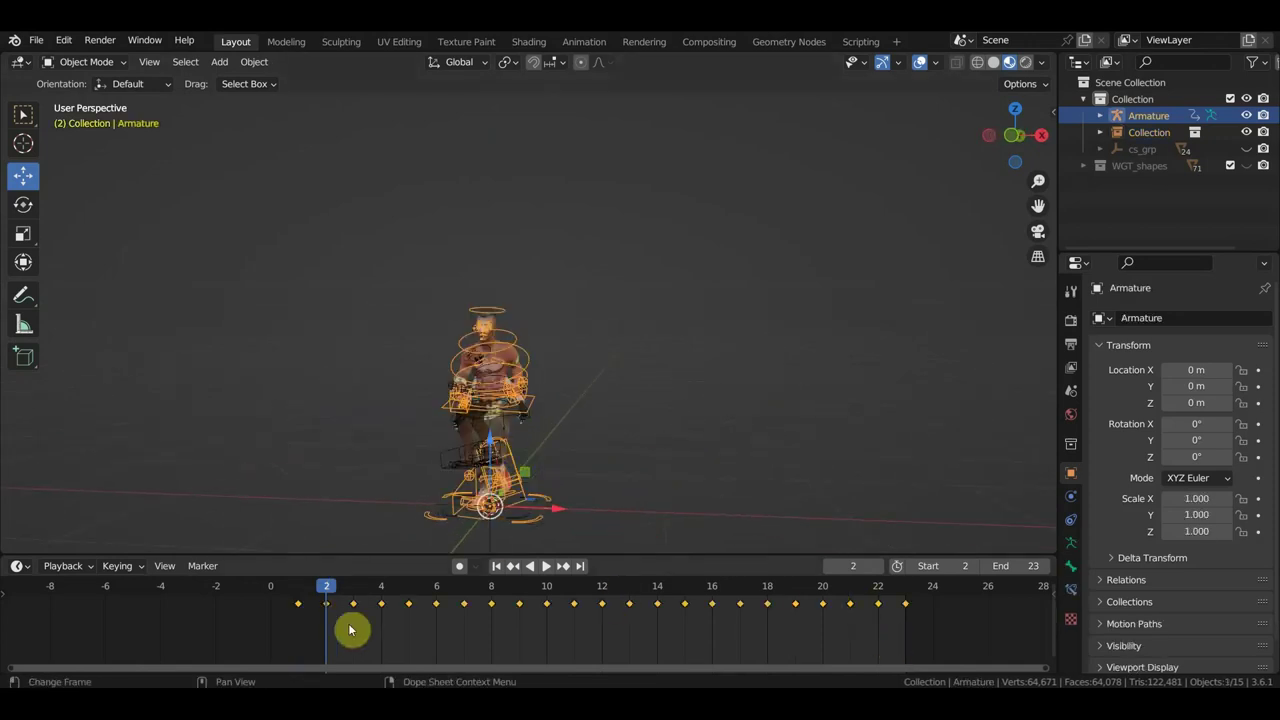
{"action": "mouse_move", "coordinate": [334, 592]}
{"action": "left_mouse_down"}
{"action": "mouse_move", "coordinate": [618, 604]}
{"action": "mouse_move", "coordinate": [334, 603]}
{"action": "left_mouse_up"}
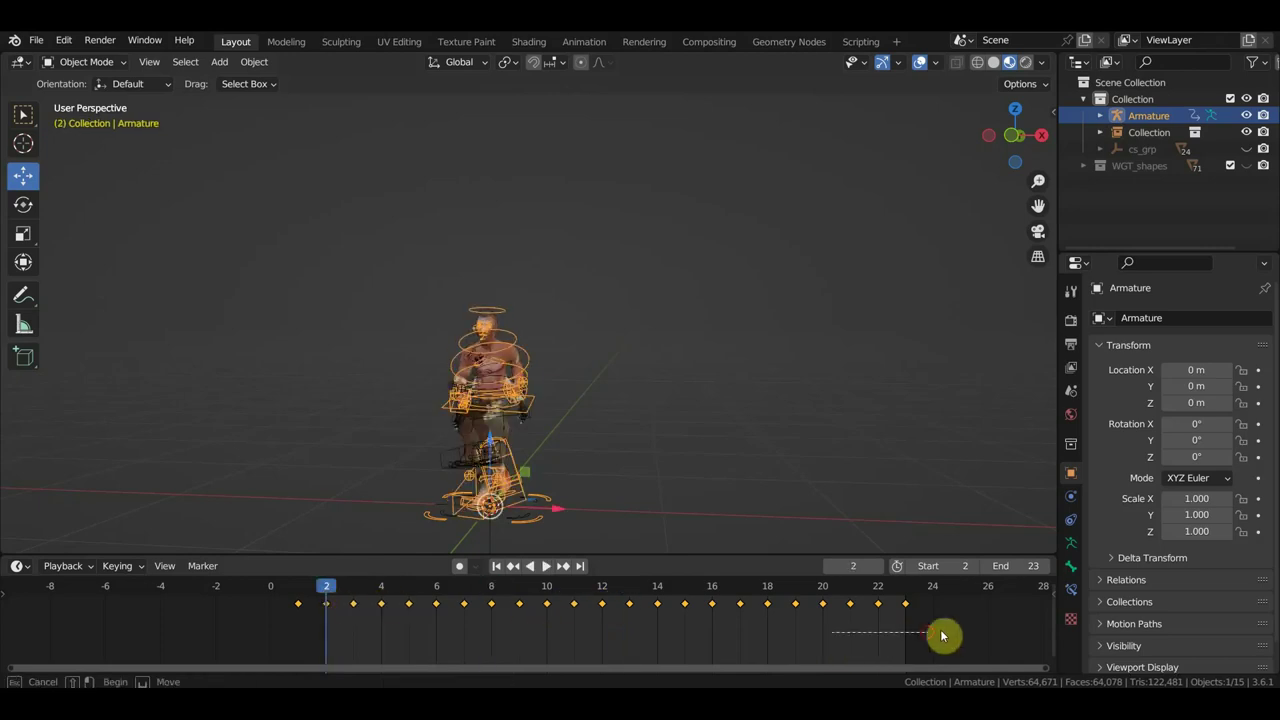
{"action": "mouse_move", "coordinate": [928, 632]}
{"action": "left_mouse_down"}
{"action": "mouse_move", "coordinate": [351, 617]}
{"action": "mouse_move", "coordinate": [330, 605]}
{"action": "left_mouse_up"}
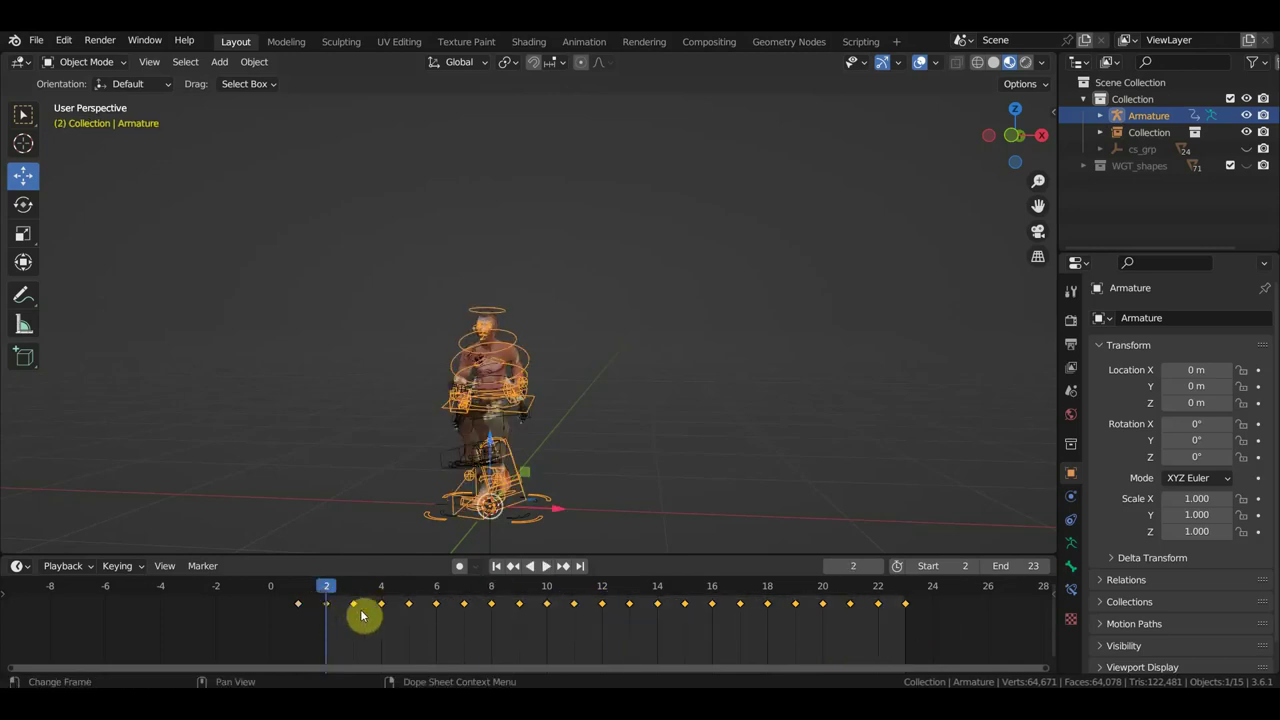
{"action": "key", "text": "Delete"}
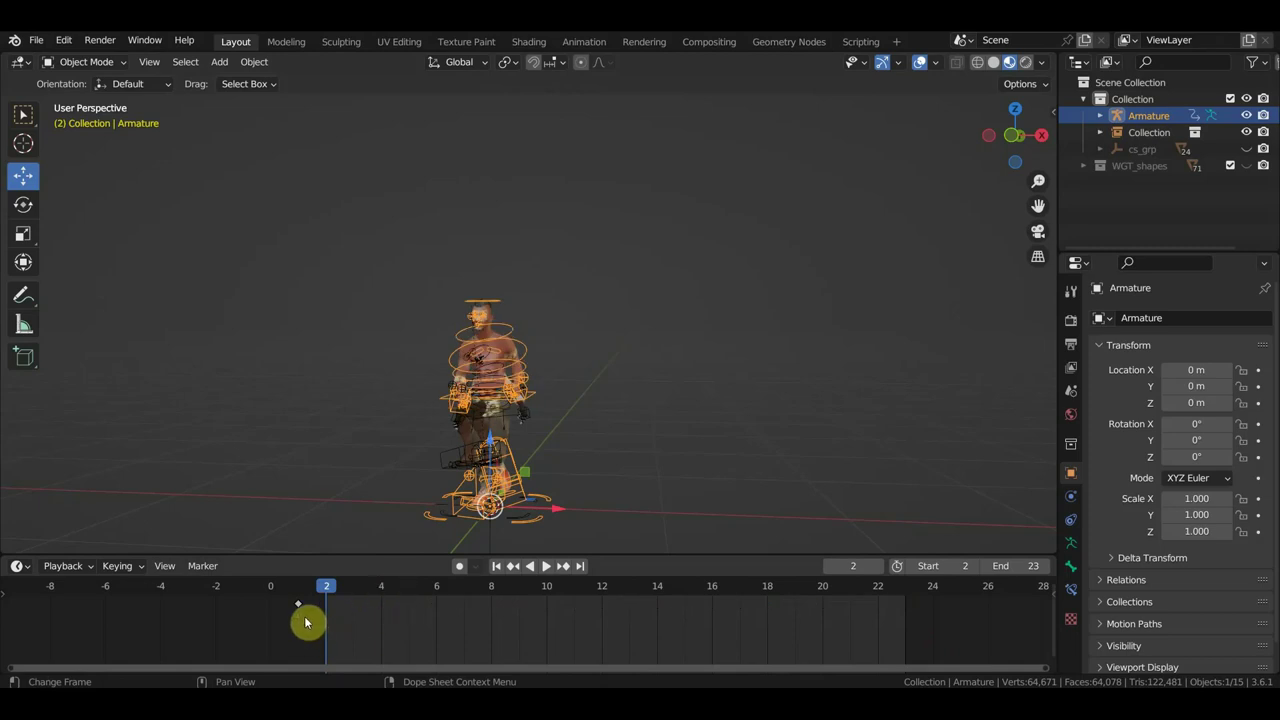
{"action": "left_click_drag", "start_coordinate": [306, 622], "coordinate": [278, 598]}
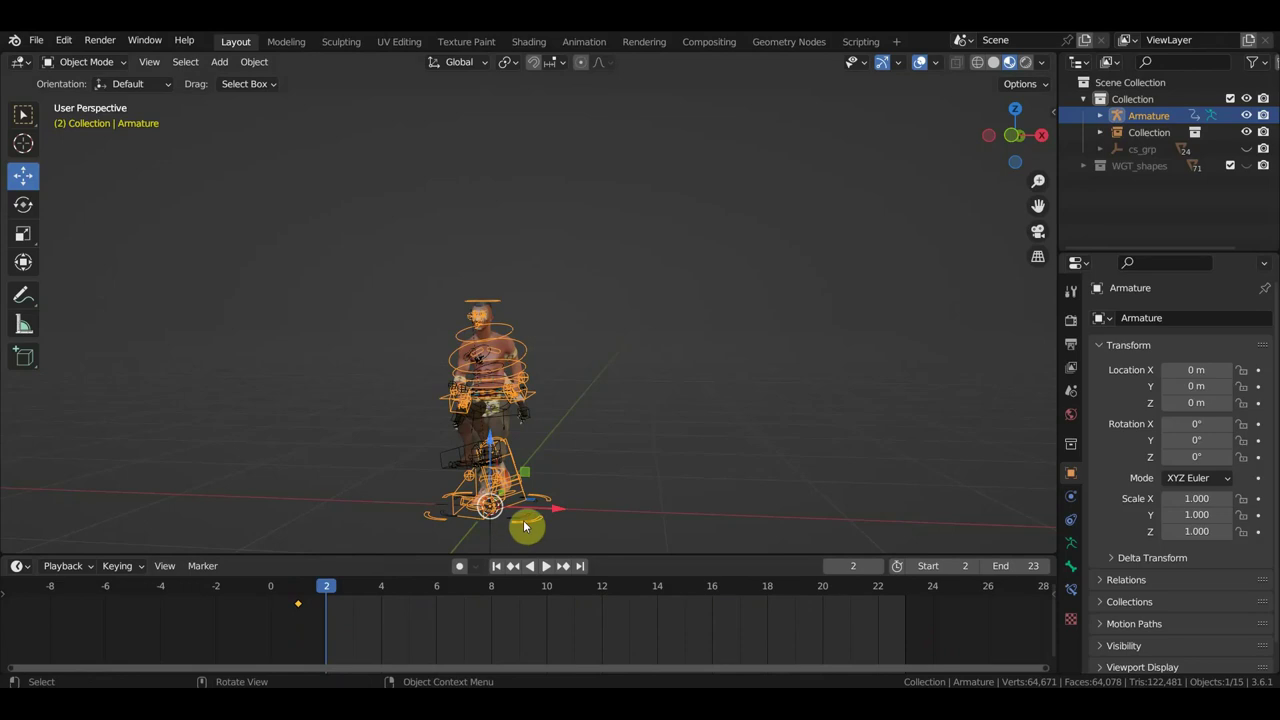
Enter Pose Mode, view the rig from the top and select the Ctrl_Master control.
{"action": "left_click", "coordinate": [87, 64]}
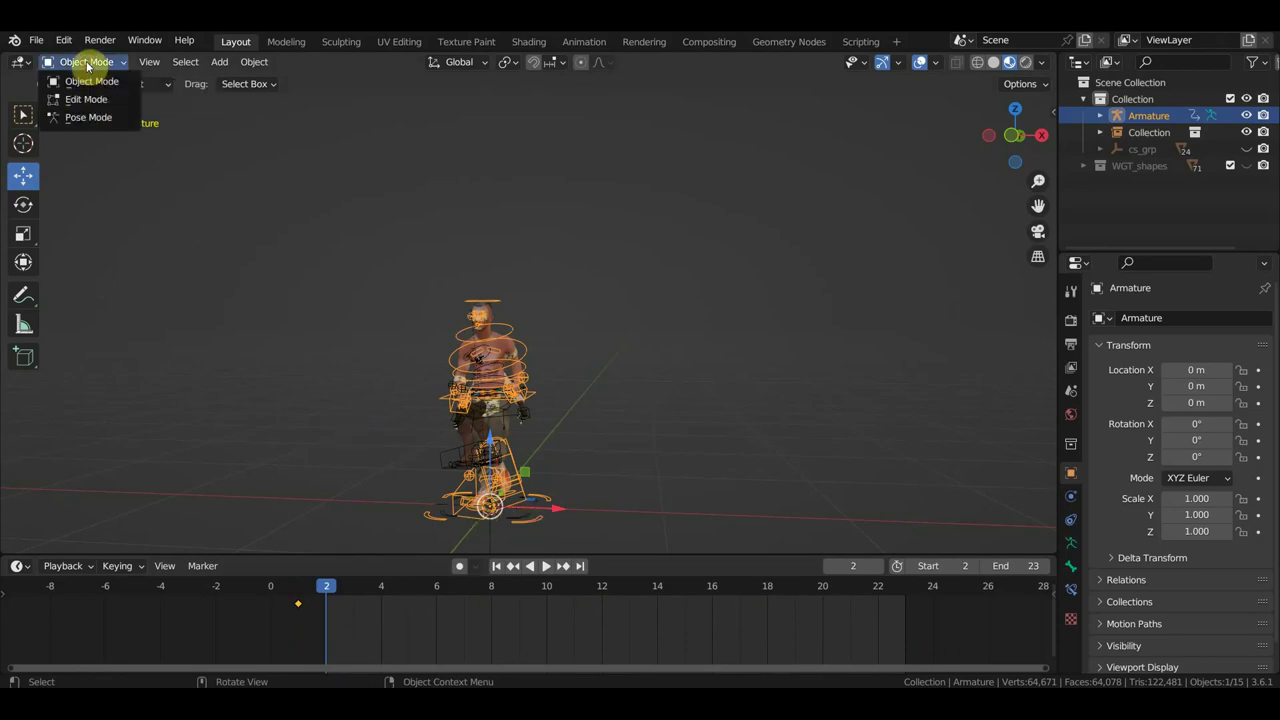
{"action": "left_click", "coordinate": [88, 117]}
{"action": "key", "text": "KP_7"}
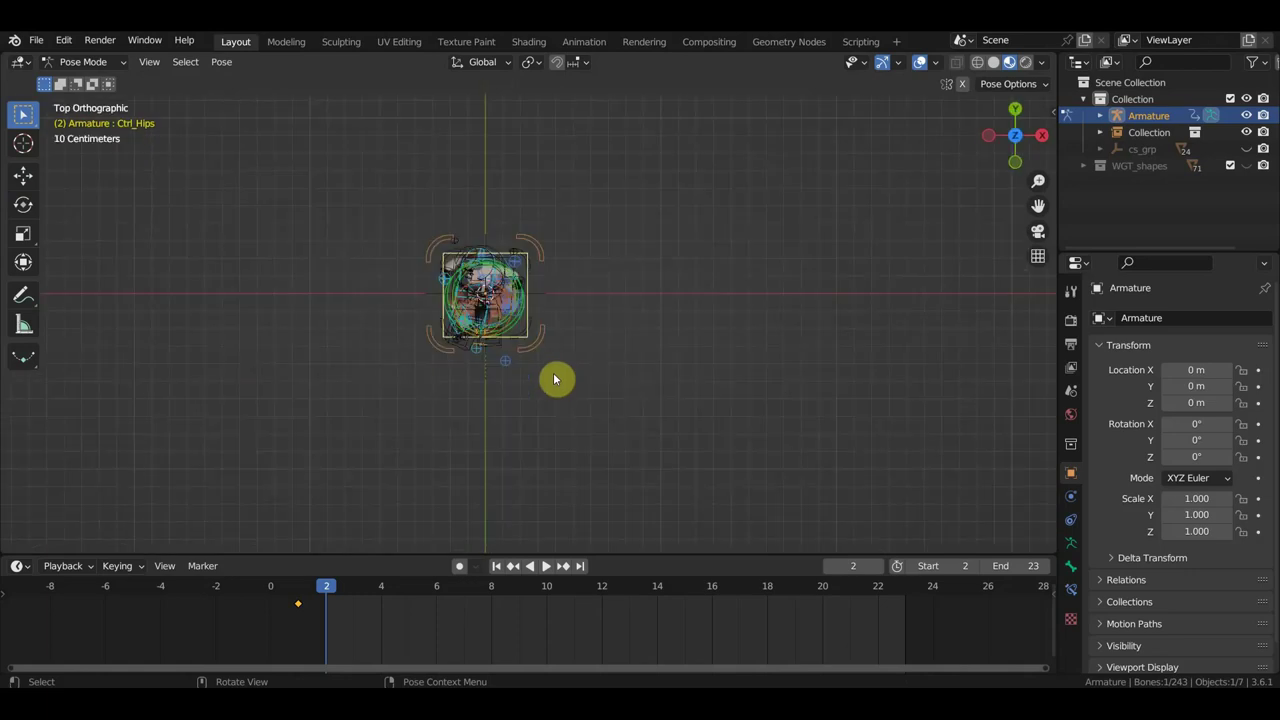
{"action": "scroll", "coordinate": [549, 373], "scroll_direction": "up", "scroll_amount": 2}
{"action": "scroll", "coordinate": [540, 320], "scroll_direction": "up", "scroll_amount": 2}
{"action": "left_click", "coordinate": [544, 181]}
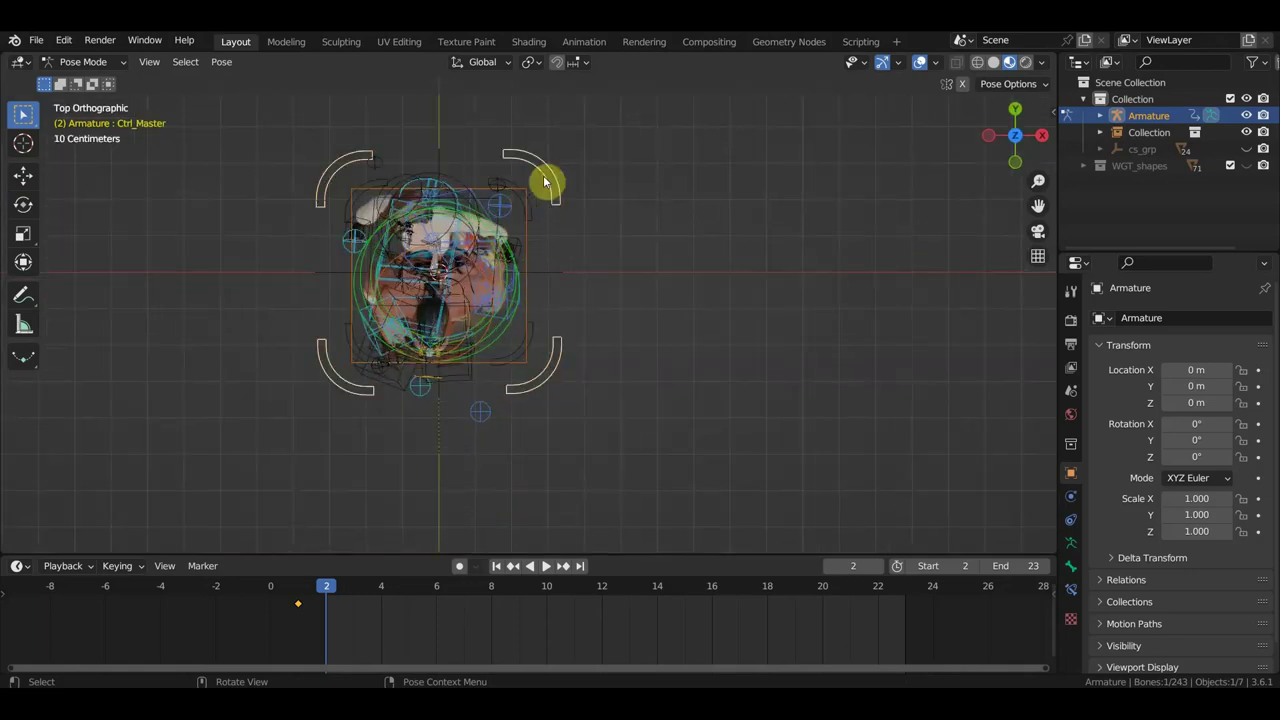
{"action": "mouse_move", "coordinate": [537, 274]}
{"action": "middle_mouse_down"}
{"action": "mouse_move", "coordinate": [534, 293]}
{"action": "mouse_move", "coordinate": [483, 268]}
{"action": "middle_mouse_up"}
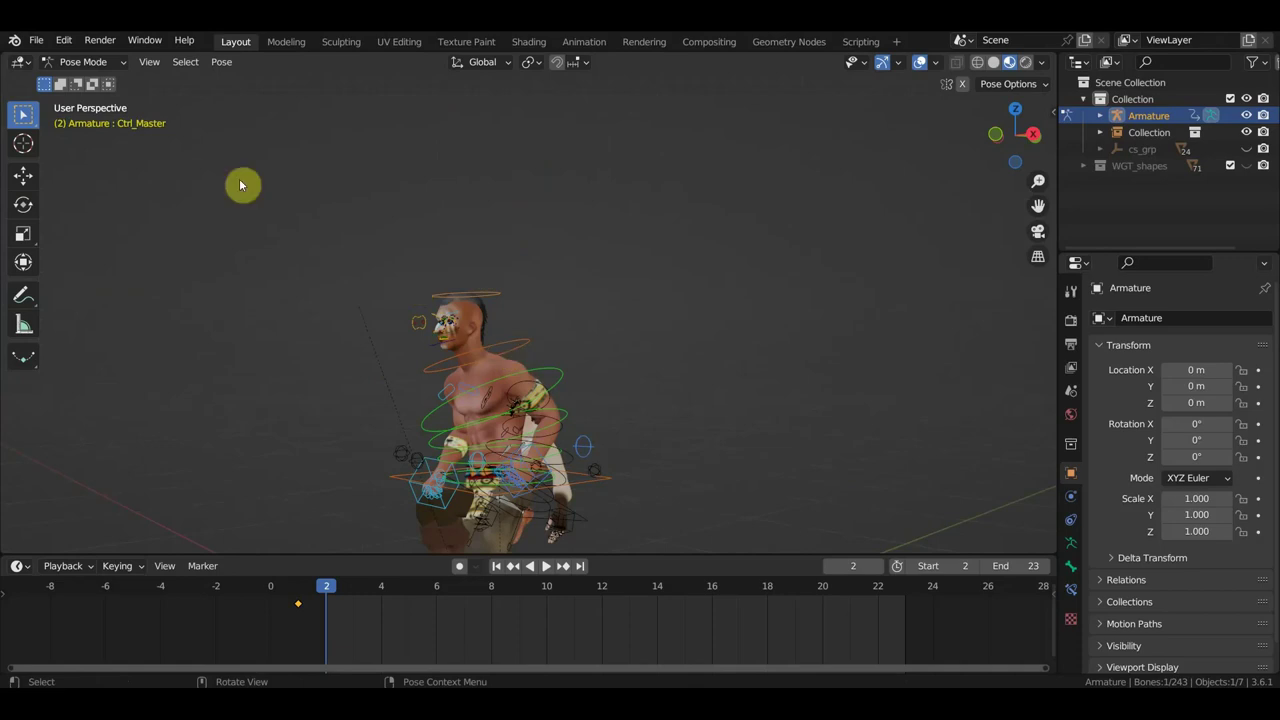
{"action": "left_click", "coordinate": [94, 64]}
Back in Object Mode, rotate the cowgirl collection about 96° in top view (81° plus 15°).
{"action": "left_click", "coordinate": [100, 86]}
{"action": "middle_click_drag", "start_coordinate": [480, 395], "coordinate": [443, 407]}
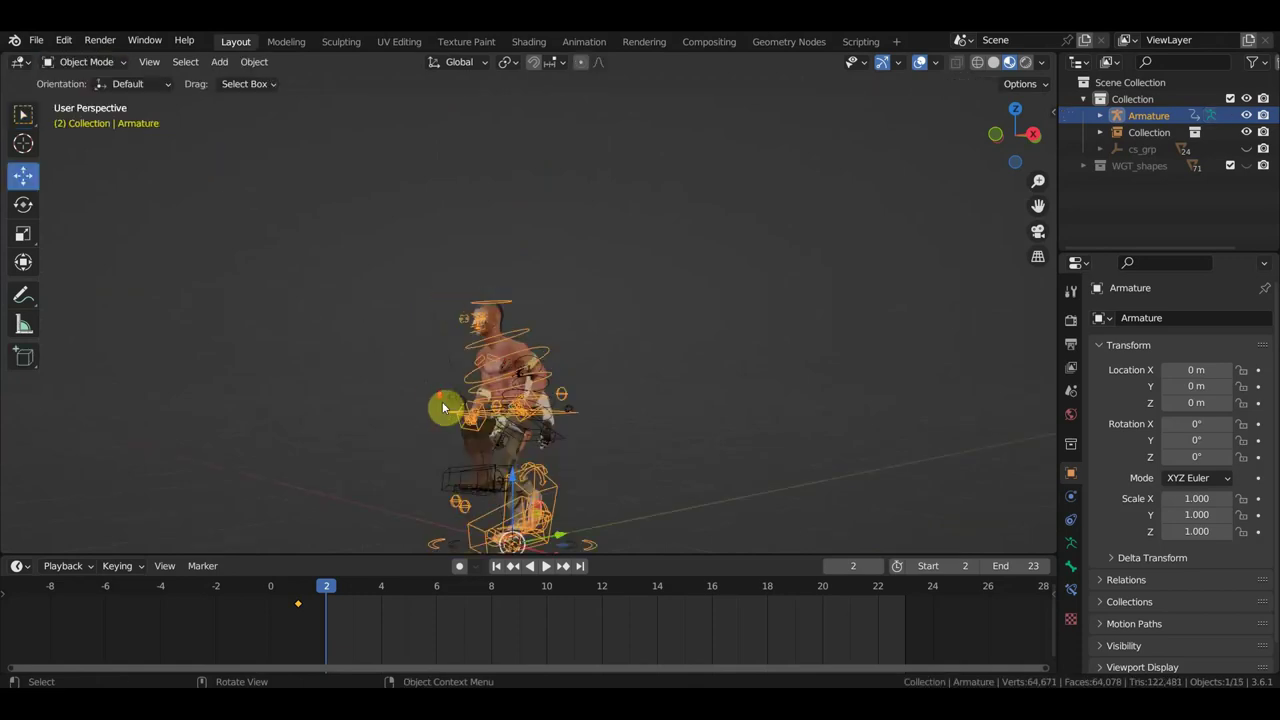
{"action": "scroll", "coordinate": [501, 512], "scroll_direction": "down", "scroll_amount": 2}
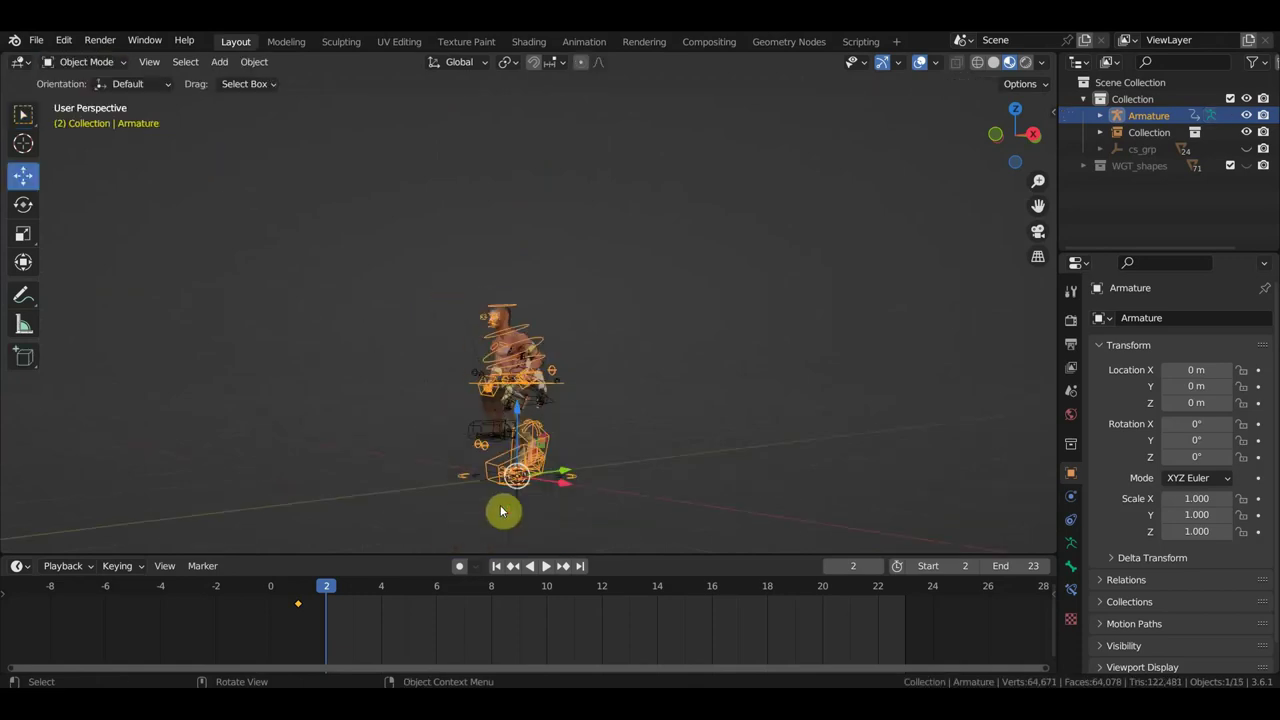
{"action": "scroll", "coordinate": [466, 482], "scroll_direction": "up", "scroll_amount": 2}
{"action": "left_click", "coordinate": [453, 482]}
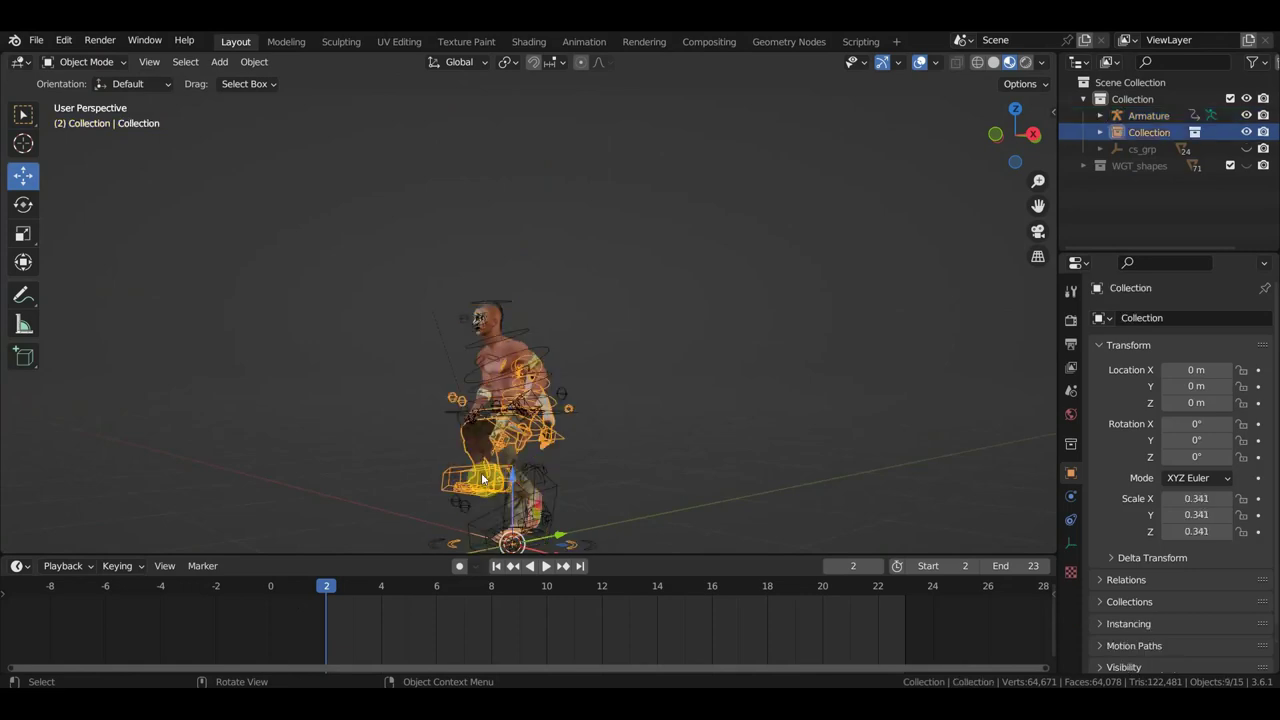
{"action": "key", "text": "KP_7"}
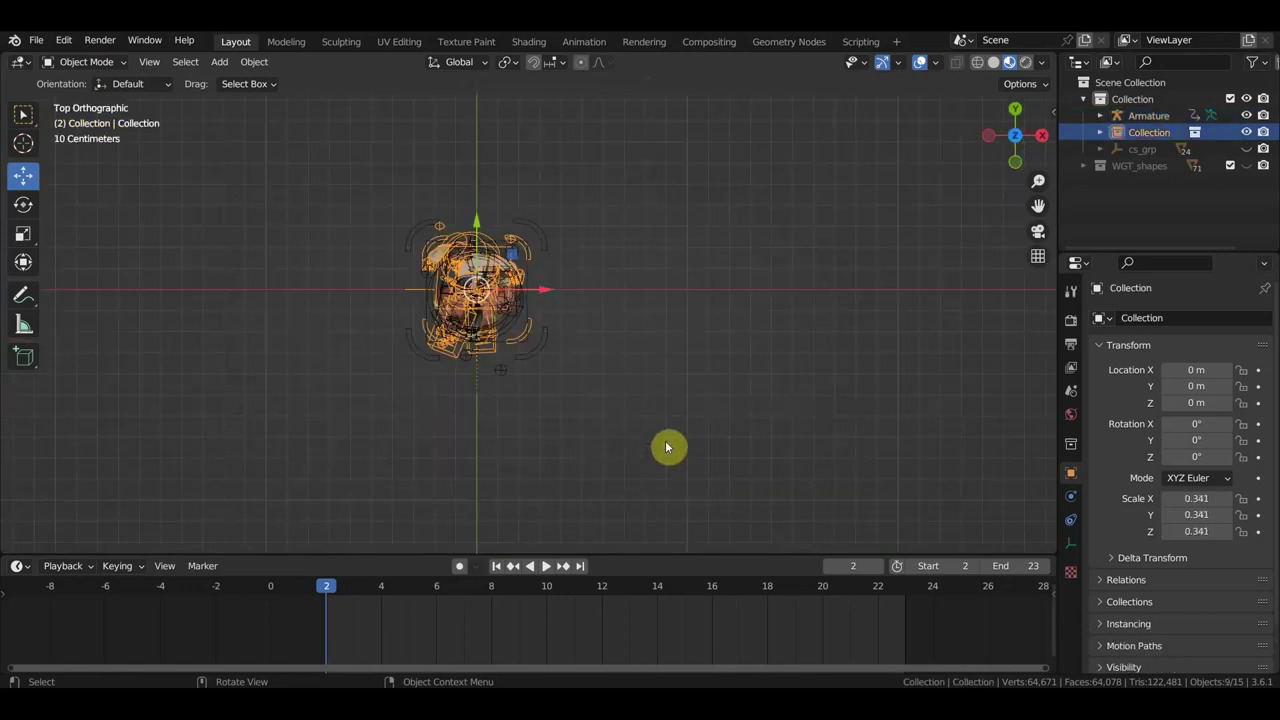
{"action": "key", "text": "r"}
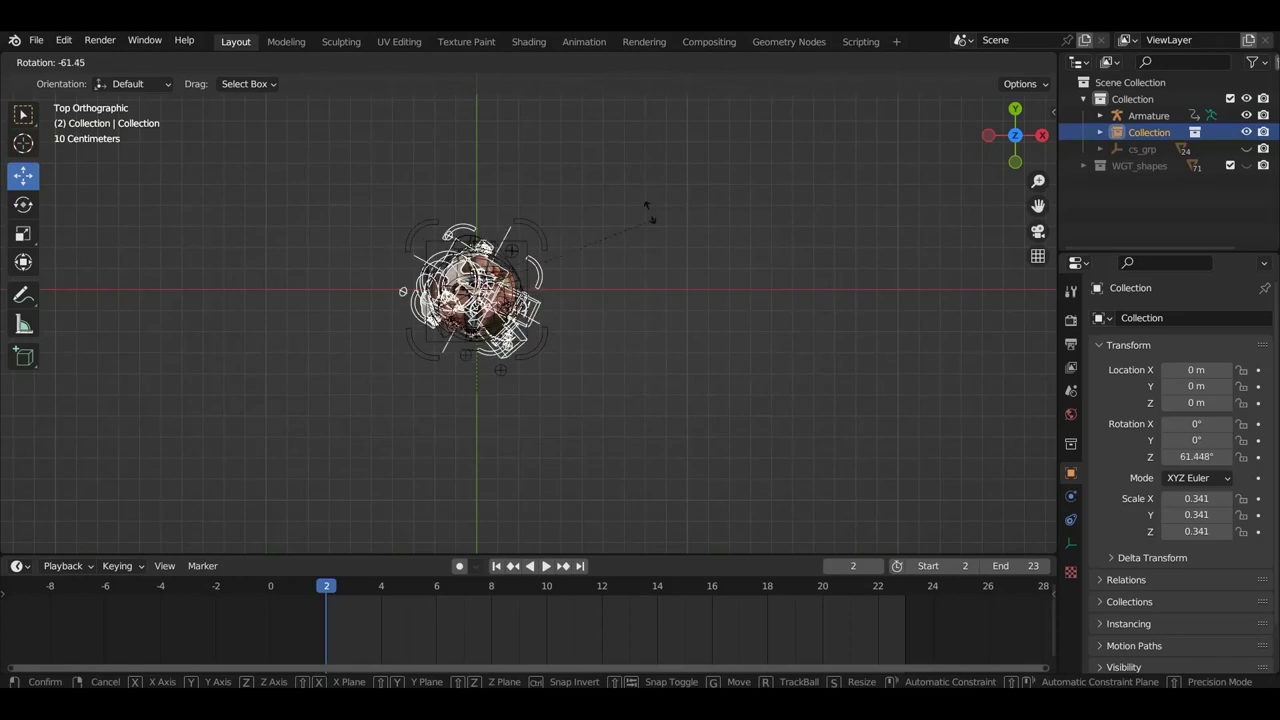
{"action": "left_click", "coordinate": [594, 188]}
{"action": "key", "text": "r"}
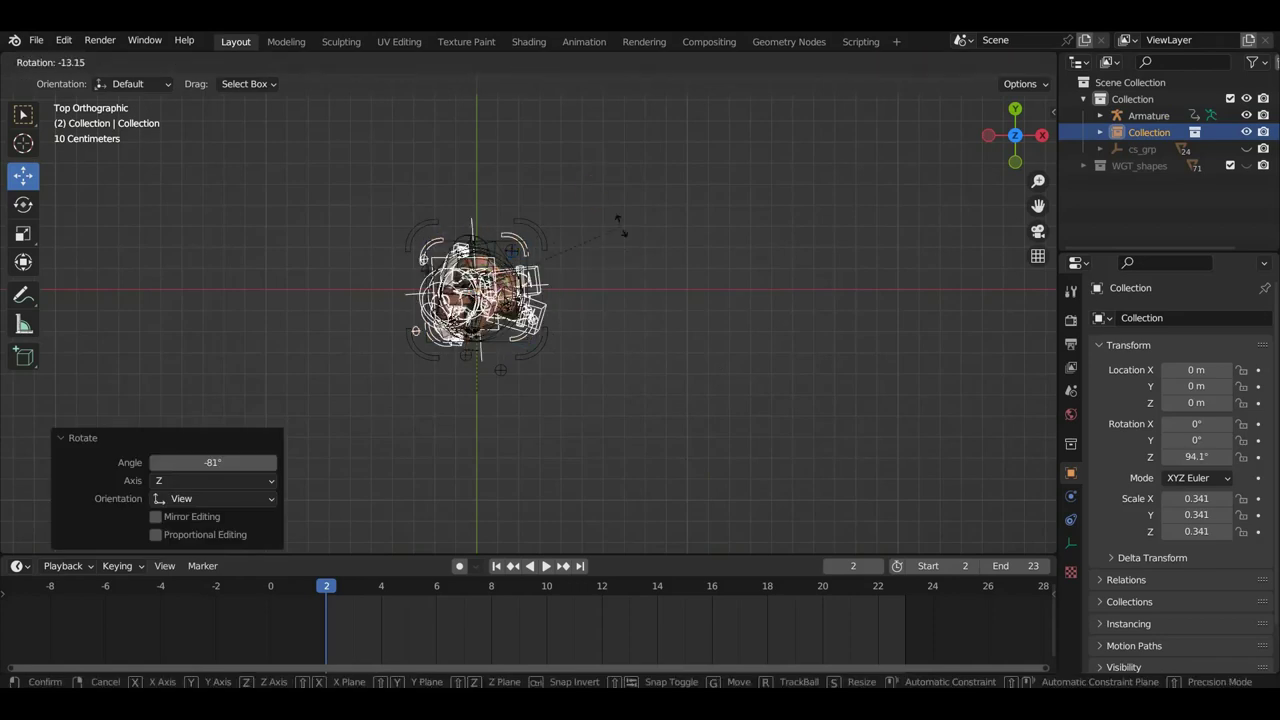
{"action": "left_click", "coordinate": [617, 222]}
Move the cowgirl next to the warrior and check the pair from a front view.
{"action": "key", "text": "g"}
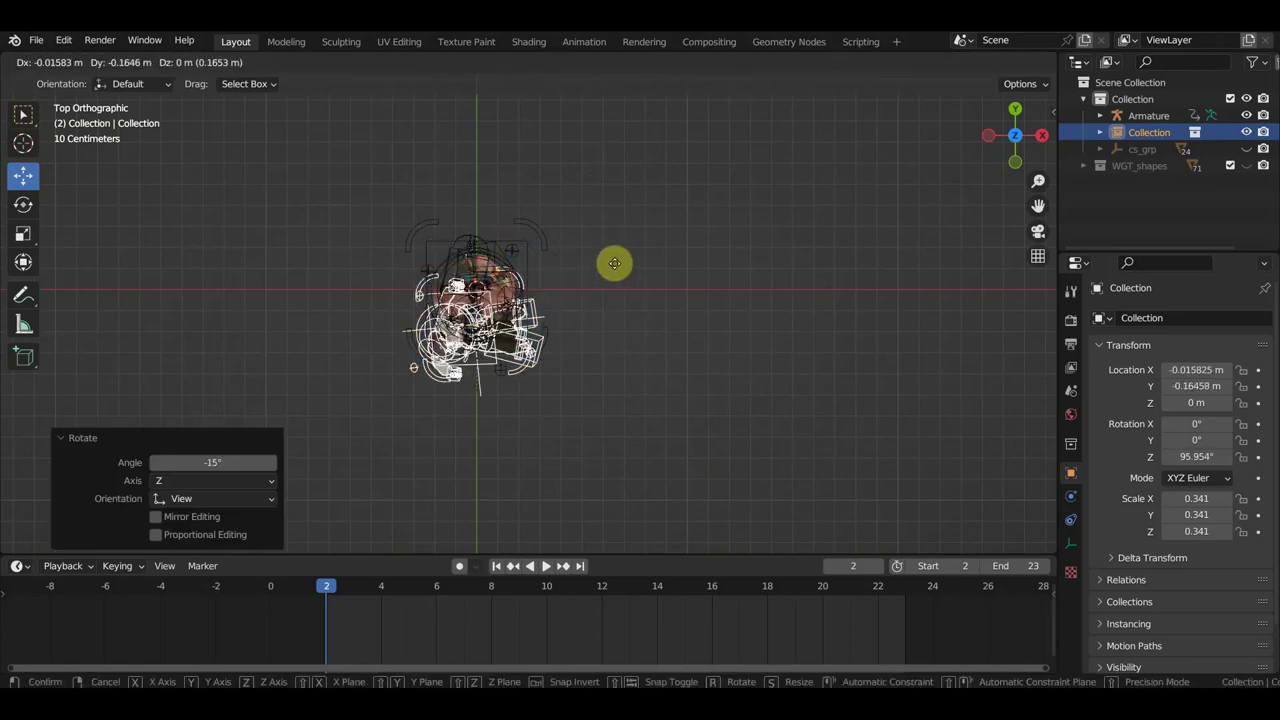
{"action": "left_click", "coordinate": [614, 282]}
{"action": "mouse_move", "coordinate": [620, 328]}
{"action": "middle_mouse_down"}
{"action": "mouse_move", "coordinate": [489, 289]}
{"action": "mouse_move", "coordinate": [425, 168]}
{"action": "middle_mouse_up"}
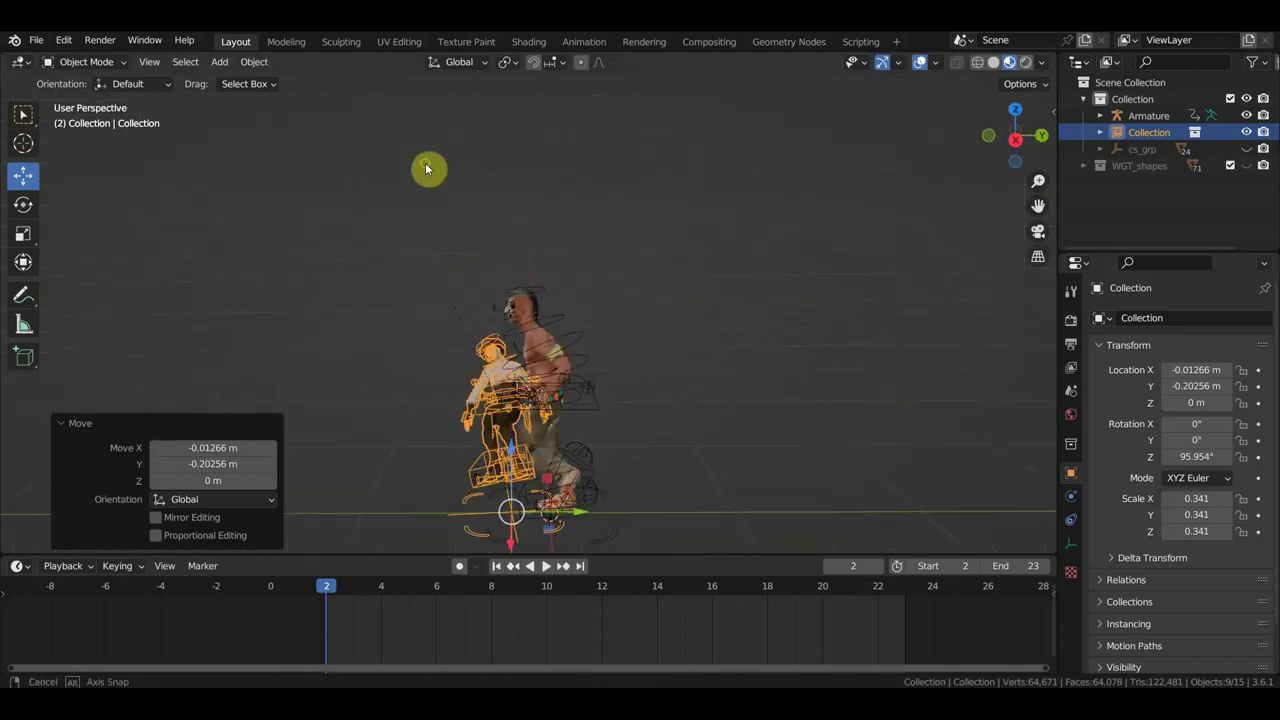
{"action": "mouse_move", "coordinate": [537, 324]}
{"action": "middle_mouse_down"}
{"action": "mouse_move", "coordinate": [544, 339]}
{"action": "mouse_move", "coordinate": [562, 277]}
{"action": "mouse_move", "coordinate": [740, 281]}
{"action": "mouse_move", "coordinate": [661, 315]}
{"action": "mouse_move", "coordinate": [680, 294]}
{"action": "middle_mouse_up"}
{"action": "key", "text": "KP_1"}
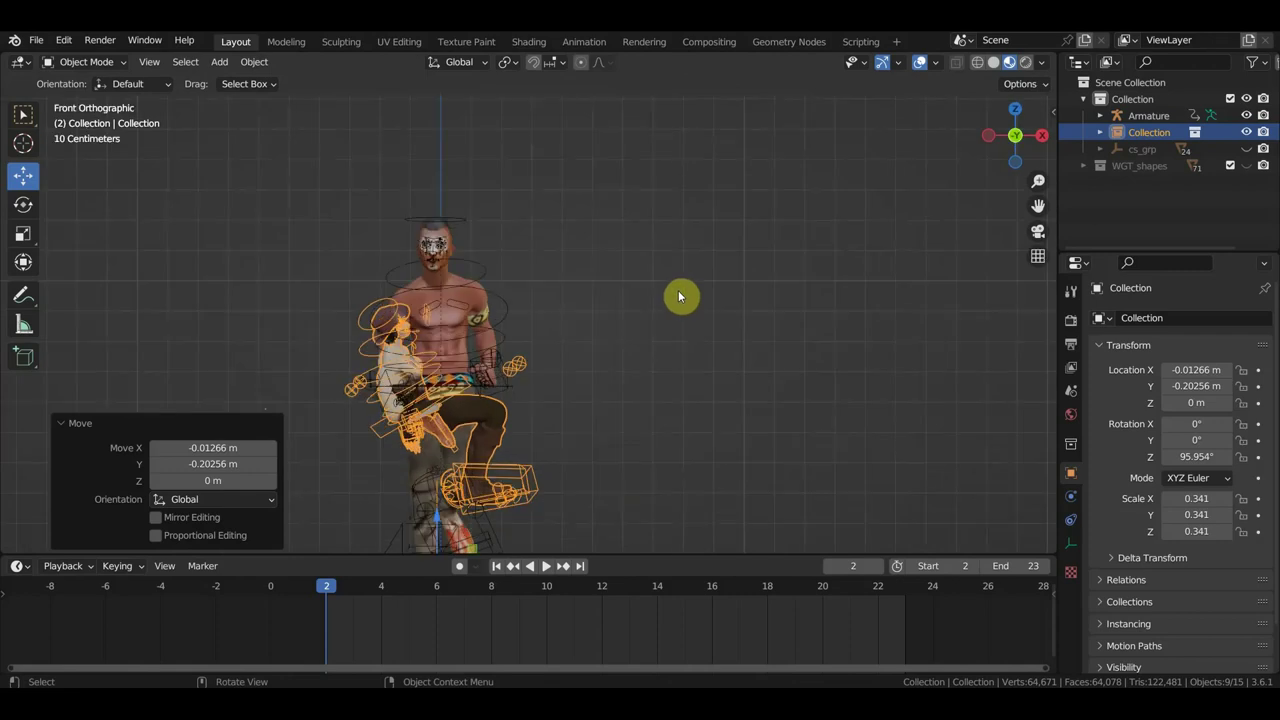
Enlarge the cowgirl in two scaling passes to about 0.421 so she fits against the warrior.
{"action": "key", "text": "s"}
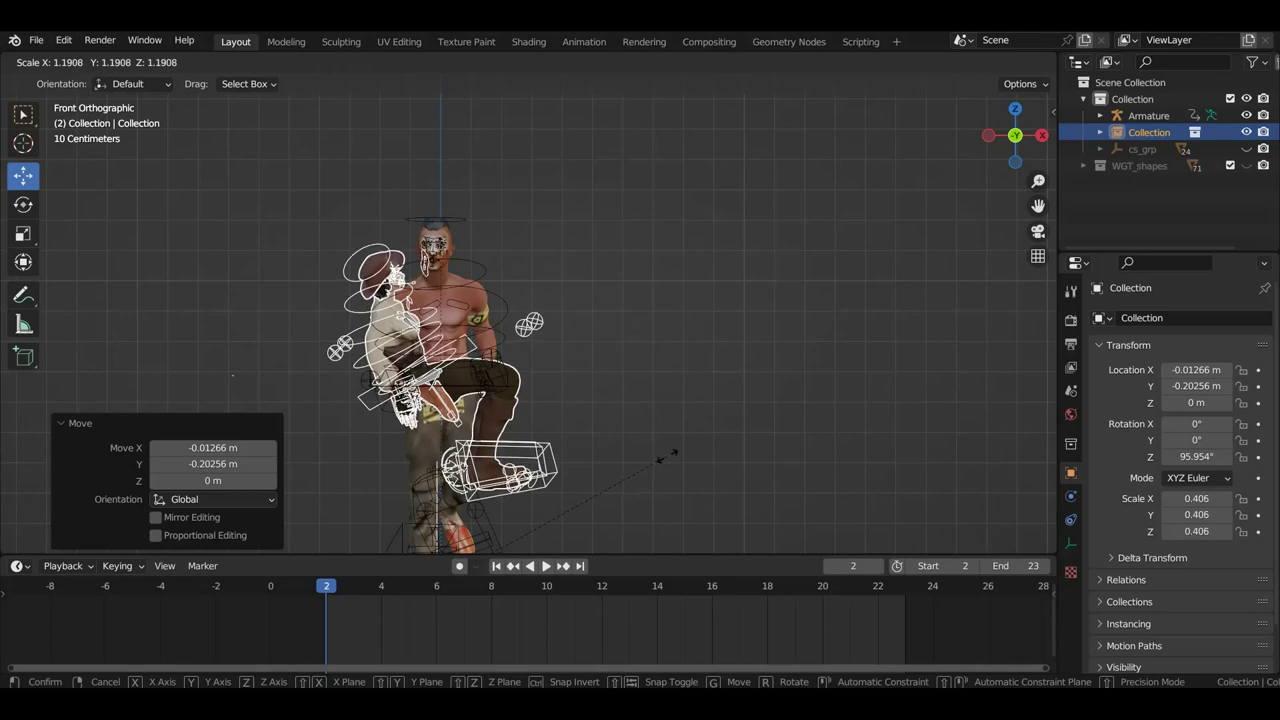
{"action": "left_click", "coordinate": [668, 462]}
{"action": "scroll", "coordinate": [622, 462], "scroll_direction": "up", "scroll_amount": 2}
{"action": "mouse_move", "coordinate": [622, 462]}
{"action": "middle_mouse_down"}
{"action": "mouse_move", "coordinate": [488, 460]}
{"action": "mouse_move", "coordinate": [516, 425]}
{"action": "mouse_move", "coordinate": [408, 437]}
{"action": "mouse_move", "coordinate": [523, 466]}
{"action": "mouse_move", "coordinate": [480, 437]}
{"action": "mouse_move", "coordinate": [491, 420]}
{"action": "mouse_move", "coordinate": [658, 418]}
{"action": "mouse_move", "coordinate": [488, 272]}
{"action": "middle_mouse_up"}
{"action": "left_click", "coordinate": [490, 234]}
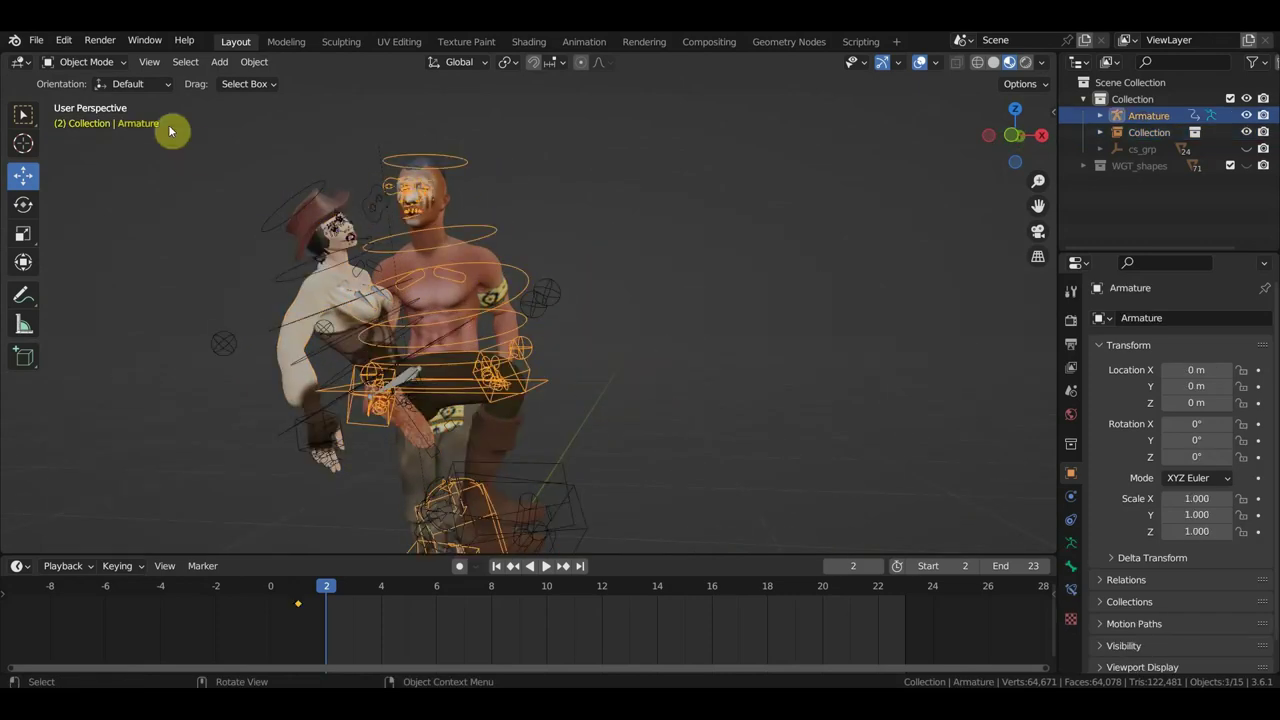
{"action": "left_click", "coordinate": [273, 229]}
{"action": "key", "text": "s"}
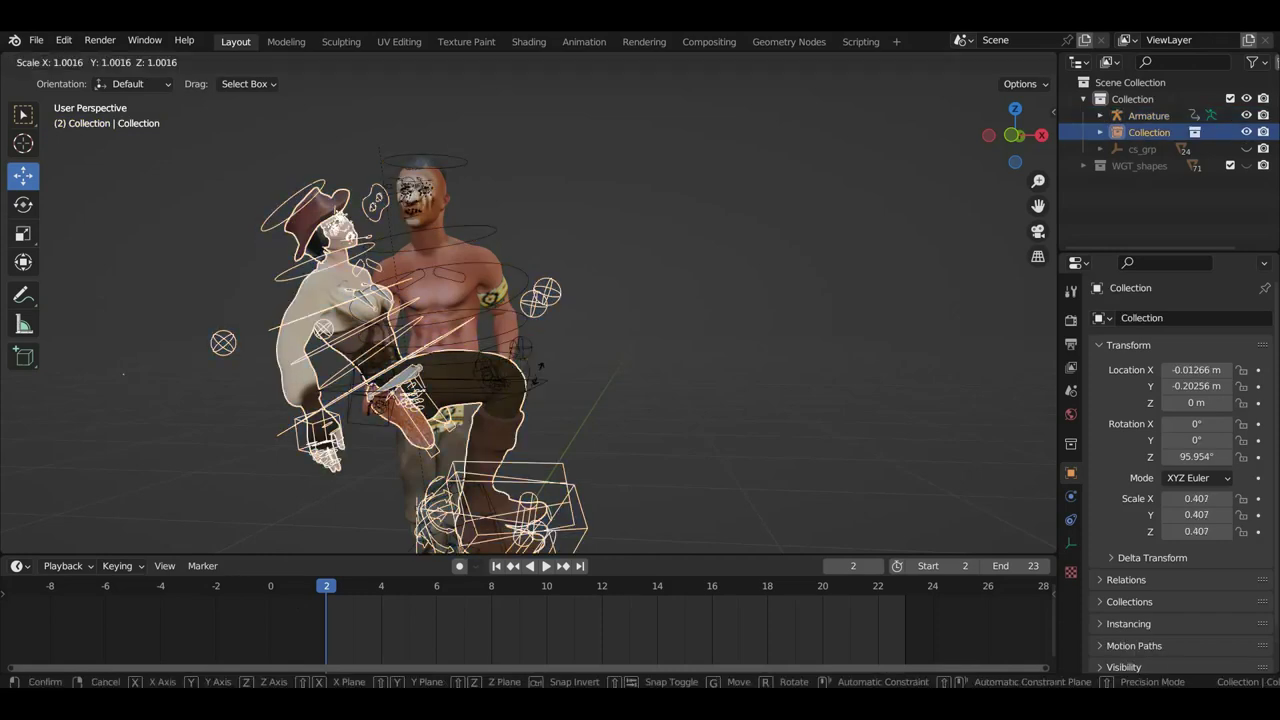
{"action": "left_click", "coordinate": [576, 379]}
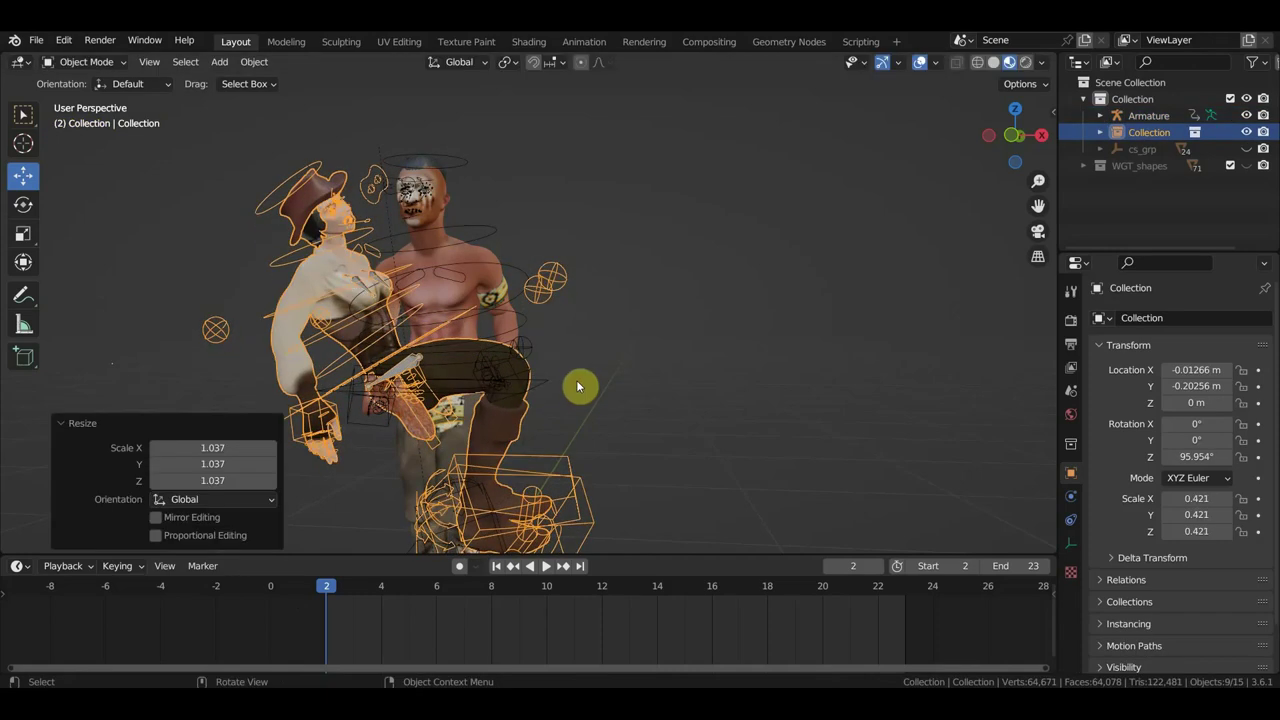
{"action": "middle_click_drag", "start_coordinate": [574, 382], "coordinate": [465, 397]}
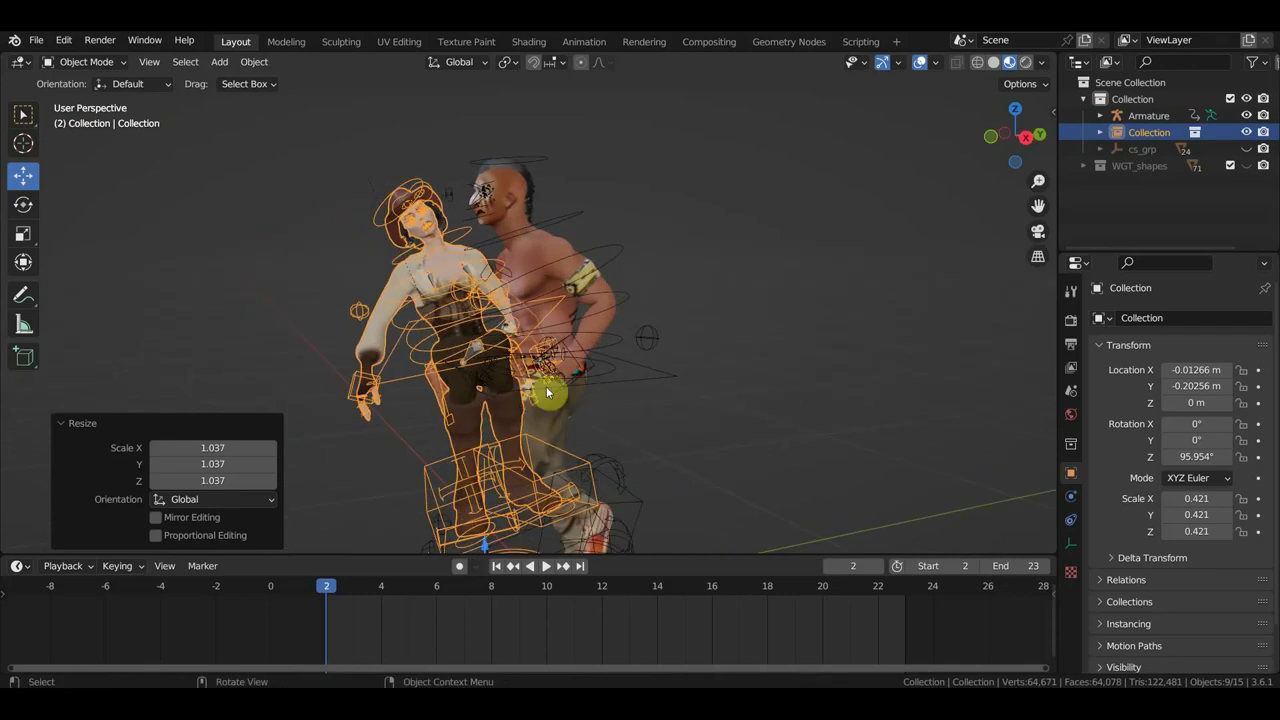
{"action": "left_click", "coordinate": [543, 265]}
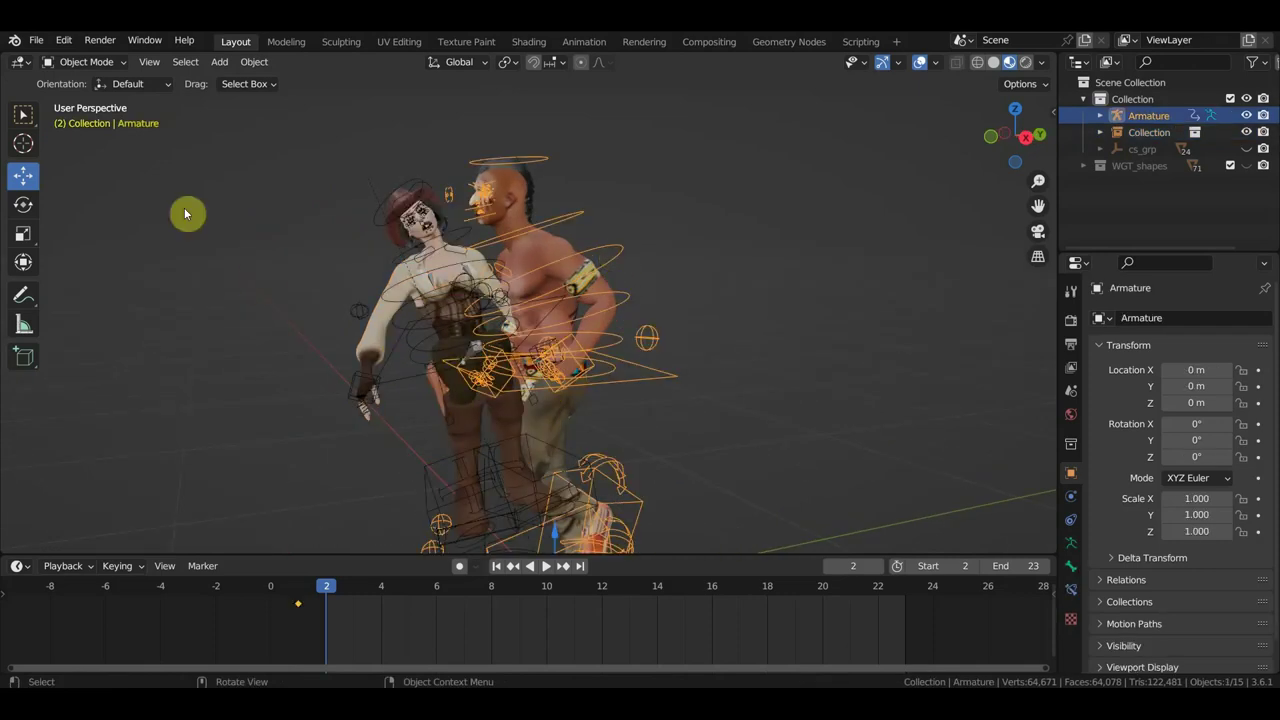
In Pose Mode, keyframe the warrior at frame 1, select his frame 2–23 keys, then return to frame 2.
{"action": "left_click", "coordinate": [85, 62]}
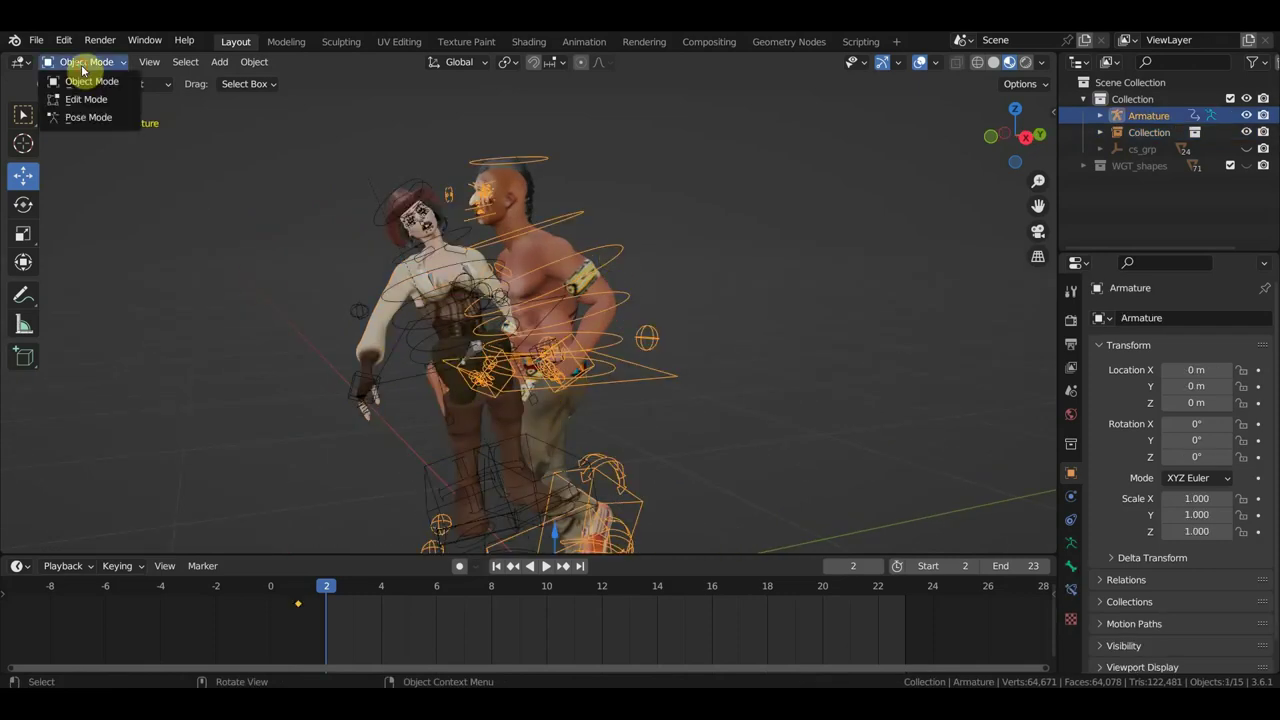
{"action": "left_click", "coordinate": [100, 118]}
{"action": "scroll", "coordinate": [517, 397], "scroll_direction": "down", "scroll_amount": 2}
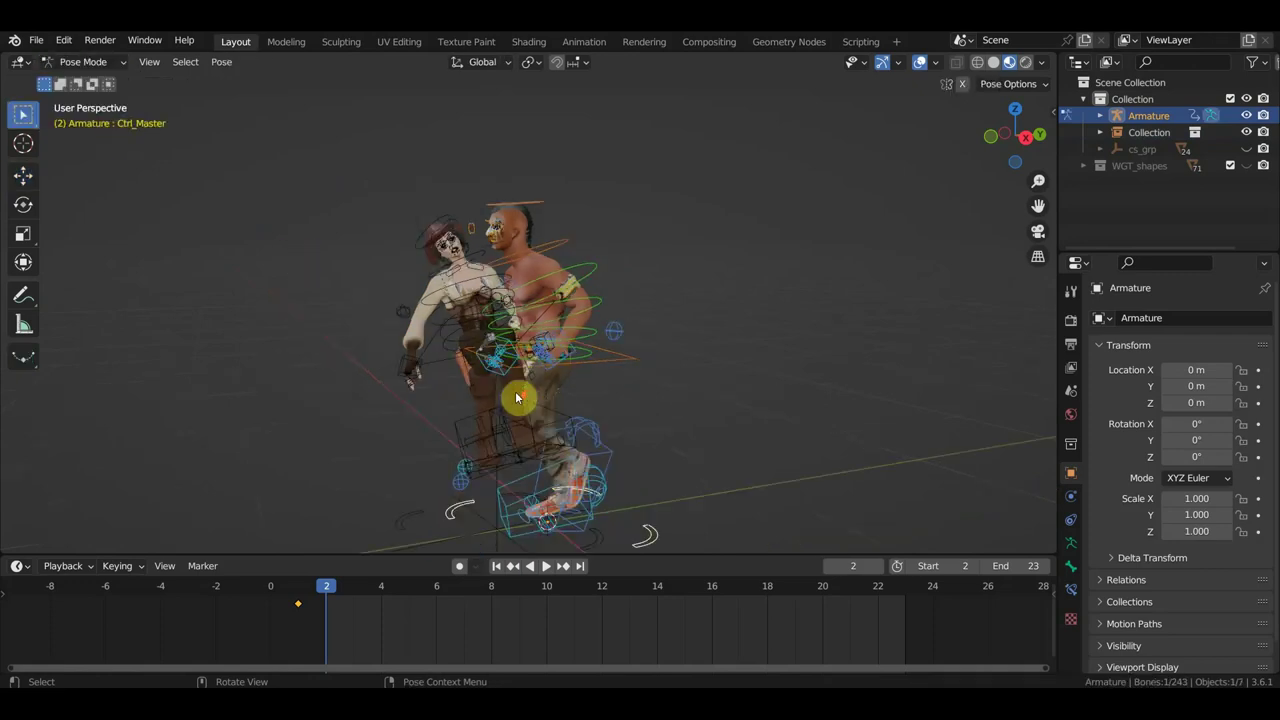
{"action": "left_click", "coordinate": [294, 591]}
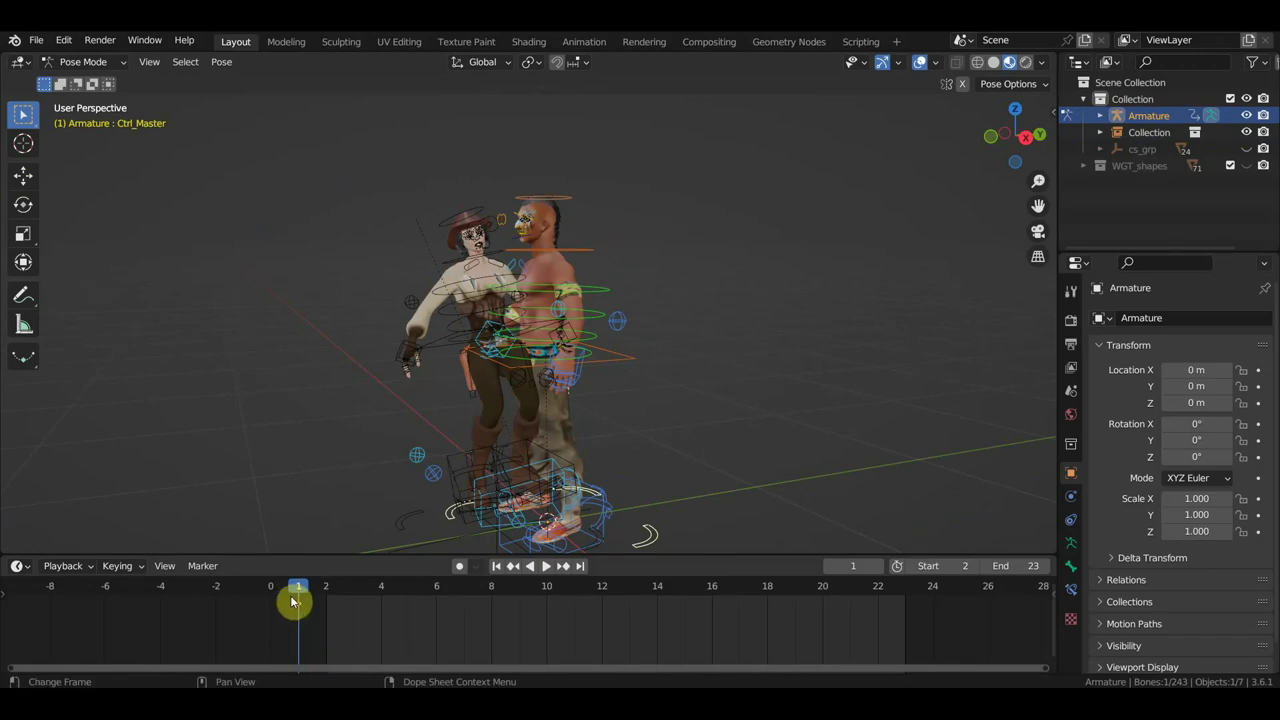
{"action": "key", "text": "i"}
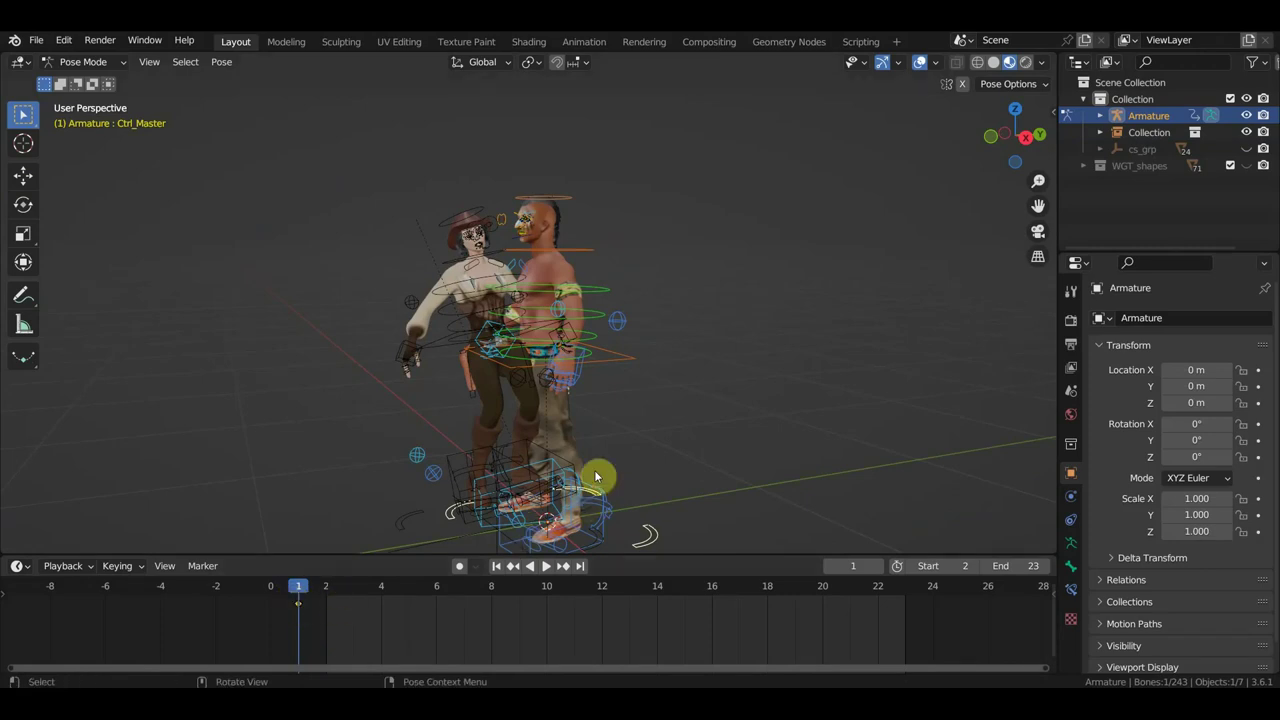
{"action": "key", "text": "a"}
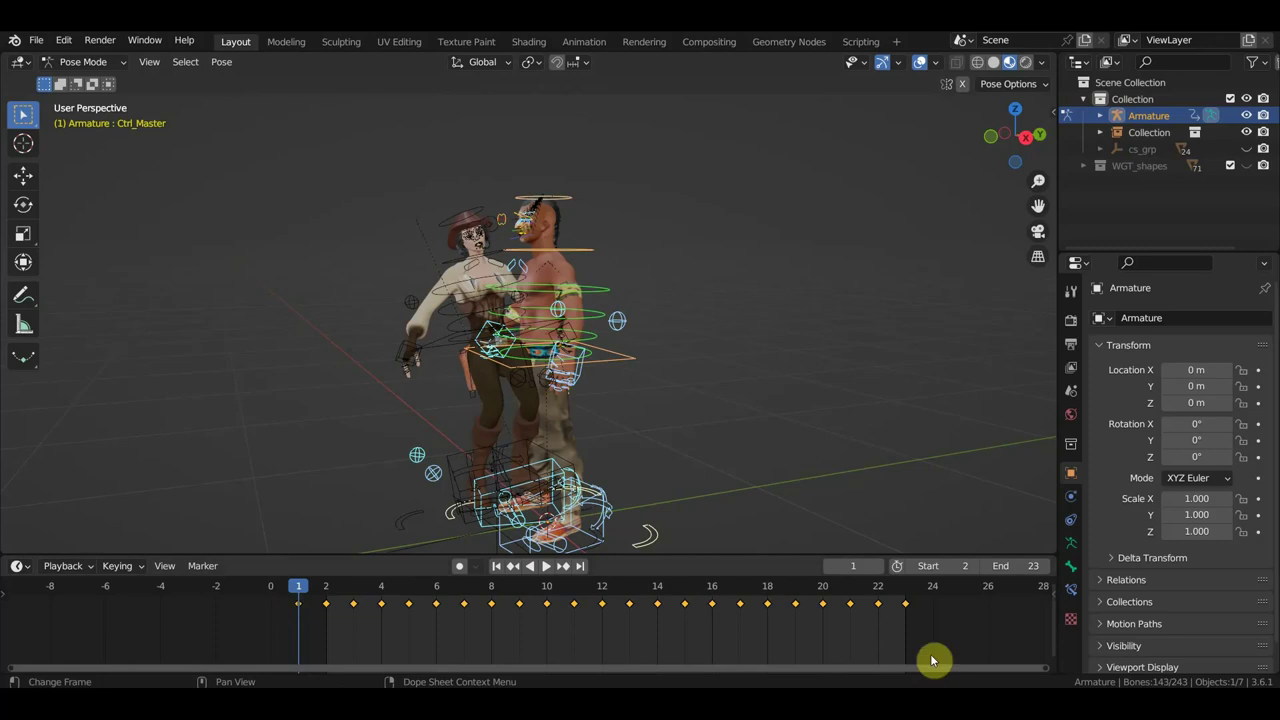
{"action": "left_click_drag", "start_coordinate": [932, 660], "coordinate": [314, 600]}
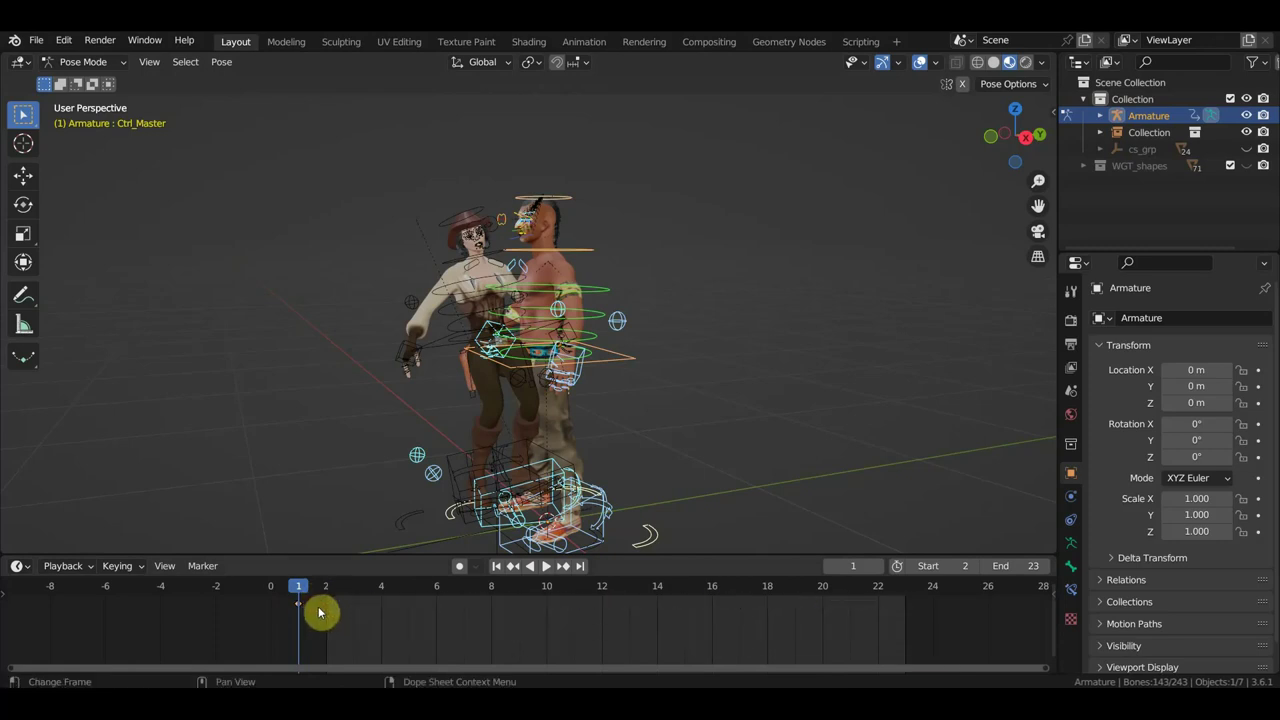
{"action": "left_click", "coordinate": [332, 602]}
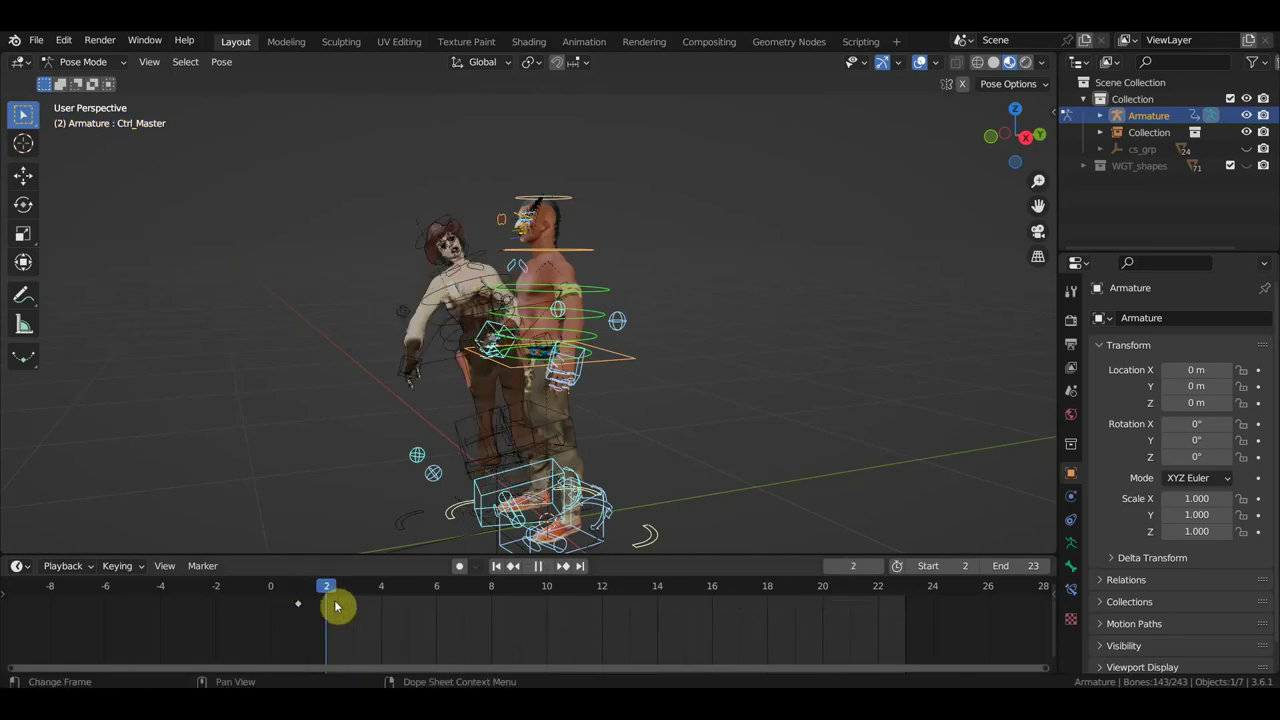
Rotate the warrior's Ctrl_Hand_IK_Right control about -65.8° so it reaches around the cowgirl.
{"action": "mouse_move", "coordinate": [510, 512]}
{"action": "middle_mouse_down"}
{"action": "mouse_move", "coordinate": [726, 469]}
{"action": "mouse_move", "coordinate": [767, 445]}
{"action": "mouse_move", "coordinate": [746, 449]}
{"action": "mouse_move", "coordinate": [909, 466]}
{"action": "middle_mouse_up"}
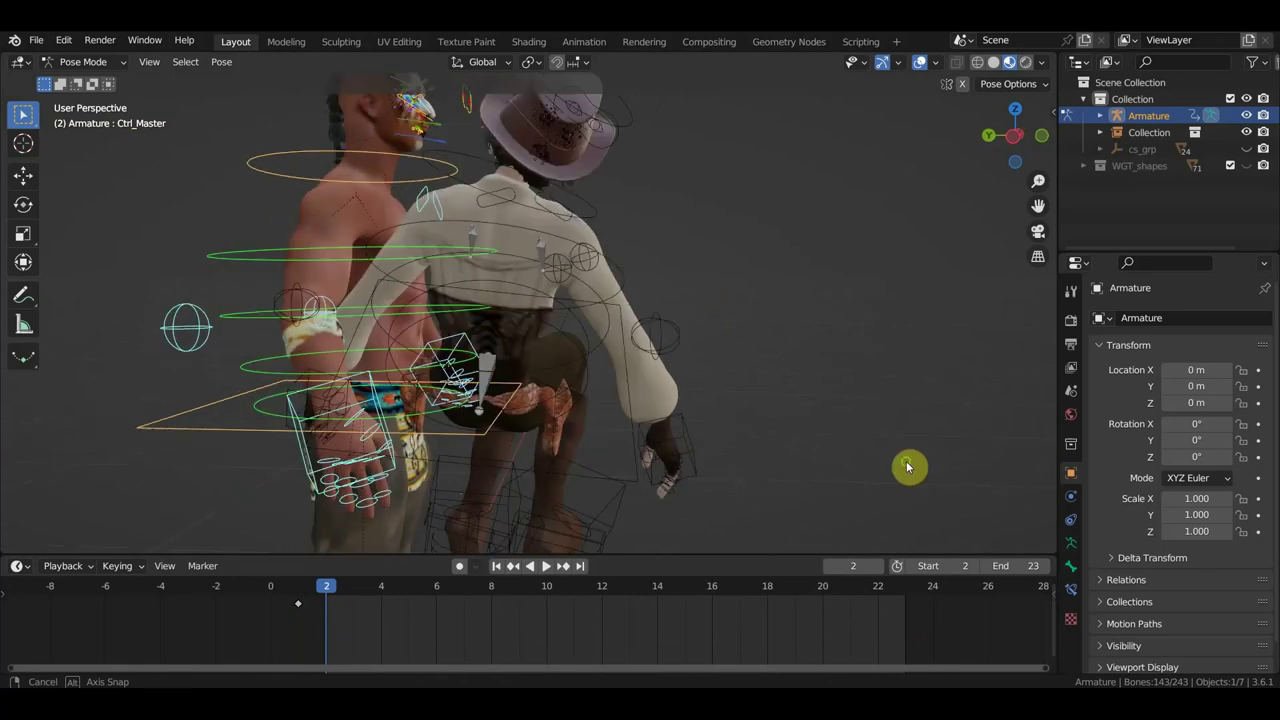
{"action": "left_click", "coordinate": [378, 400]}
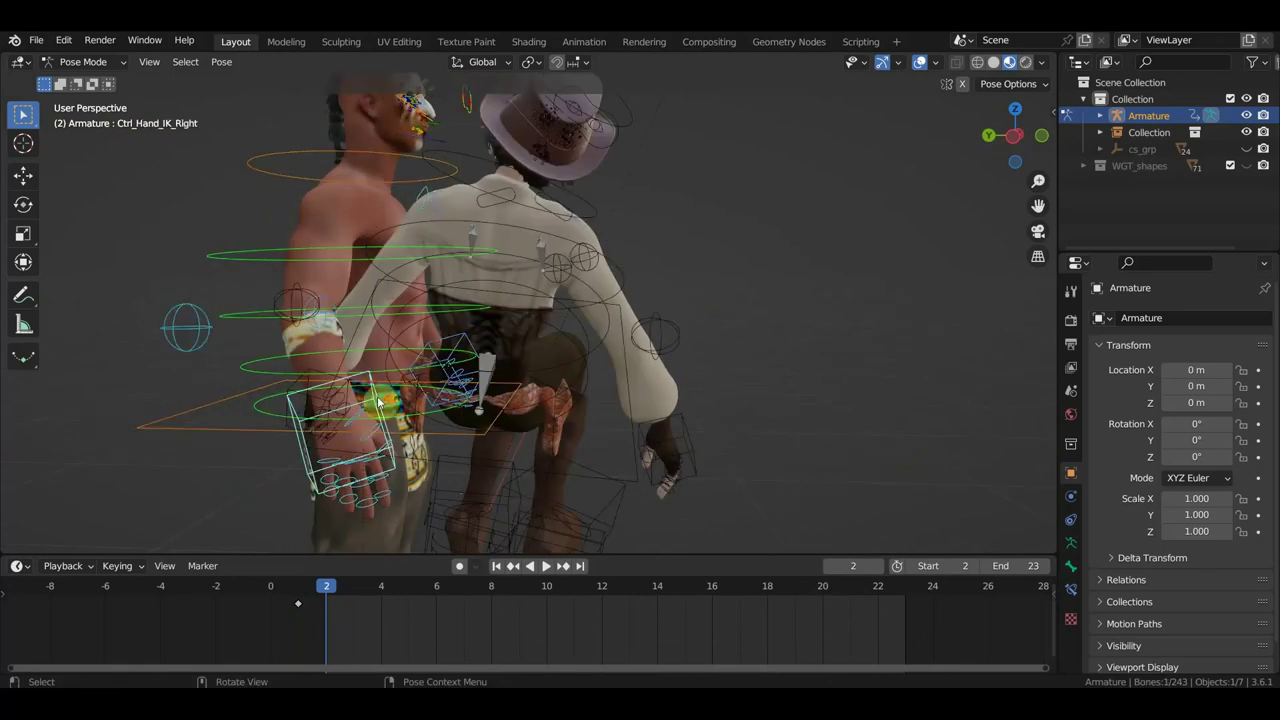
{"action": "mouse_move", "coordinate": [451, 456]}
{"action": "middle_mouse_down"}
{"action": "mouse_move", "coordinate": [340, 447]}
{"action": "mouse_move", "coordinate": [489, 463]}
{"action": "mouse_move", "coordinate": [427, 400]}
{"action": "middle_mouse_up"}
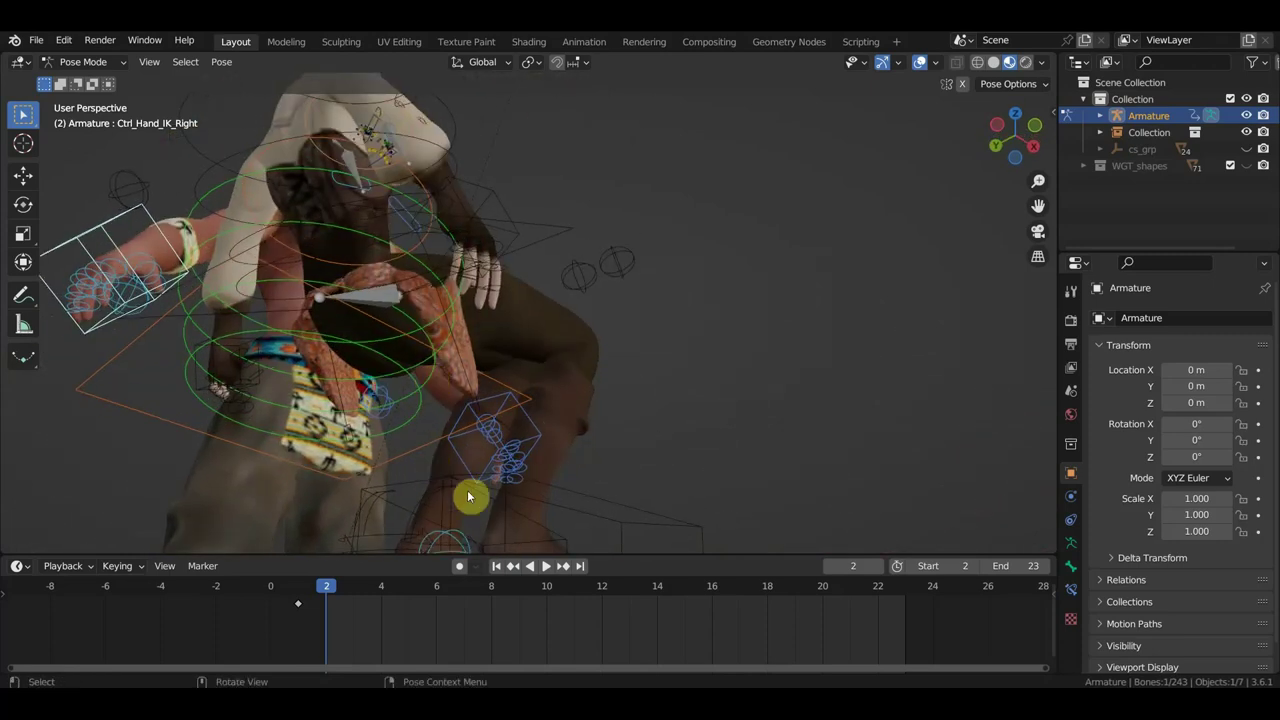
{"action": "key", "text": "r"}
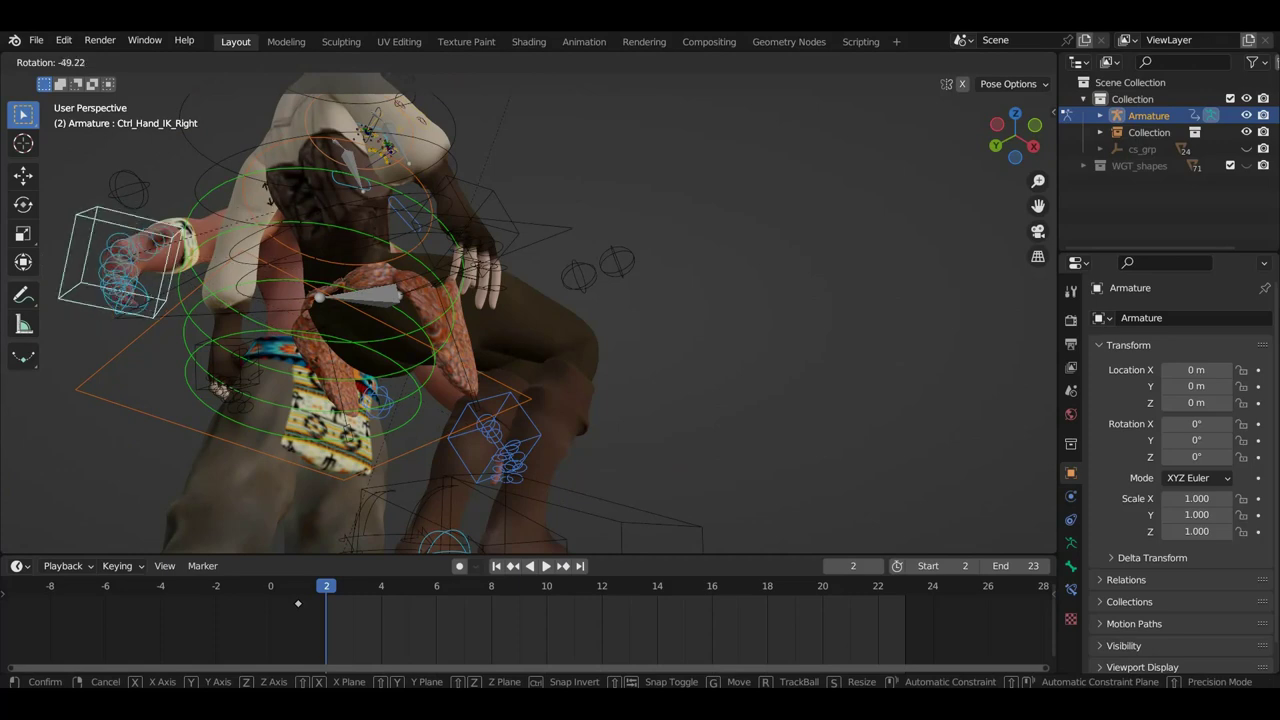
{"action": "left_click", "coordinate": [254, 199]}
{"action": "mouse_move", "coordinate": [254, 199]}
{"action": "middle_mouse_down"}
{"action": "mouse_move", "coordinate": [334, 361]}
{"action": "mouse_move", "coordinate": [390, 422]}
{"action": "mouse_move", "coordinate": [465, 406]}
{"action": "mouse_move", "coordinate": [606, 424]}
{"action": "mouse_move", "coordinate": [599, 406]}
{"action": "mouse_move", "coordinate": [462, 412]}
{"action": "mouse_move", "coordinate": [286, 371]}
{"action": "mouse_move", "coordinate": [423, 414]}
{"action": "mouse_move", "coordinate": [338, 425]}
{"action": "middle_mouse_up"}
{"action": "scroll", "coordinate": [570, 540], "scroll_direction": "down", "scroll_amount": 1}
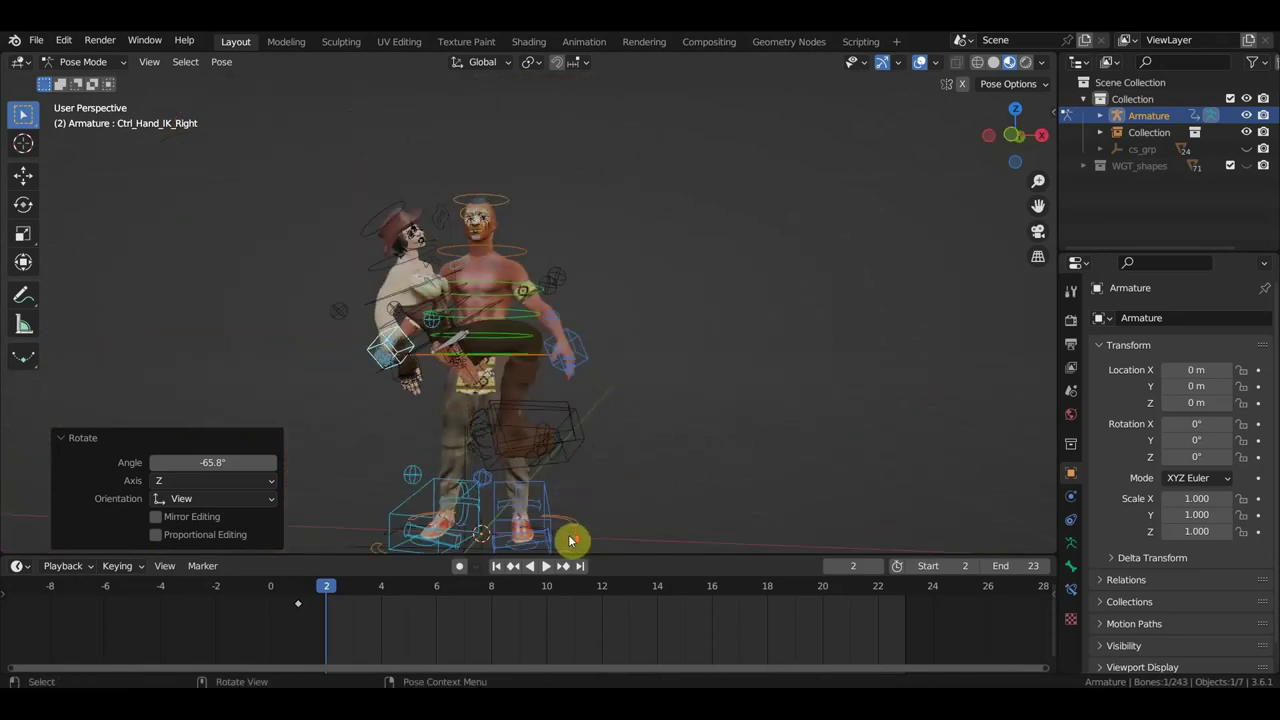
{"action": "left_click", "coordinate": [570, 530]}
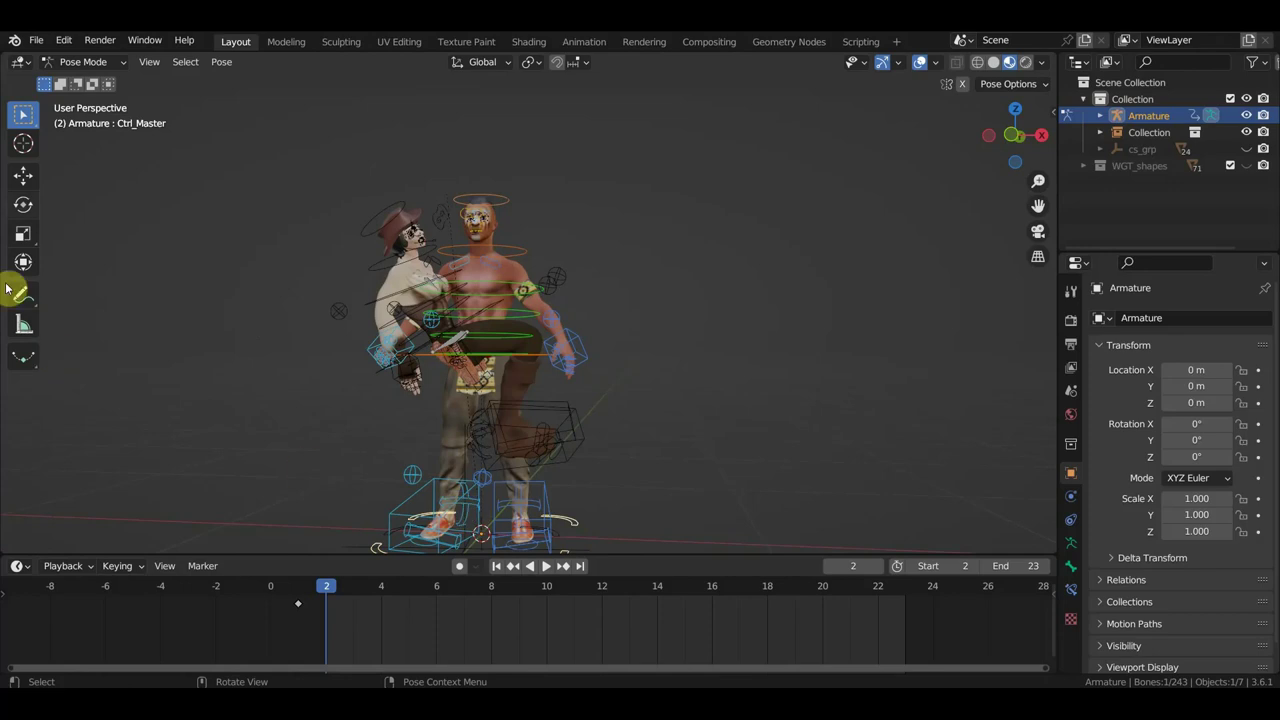
Shift the man's whole rig about 0.08 m along X and slightly along Y.
{"action": "left_click", "coordinate": [25, 179]}
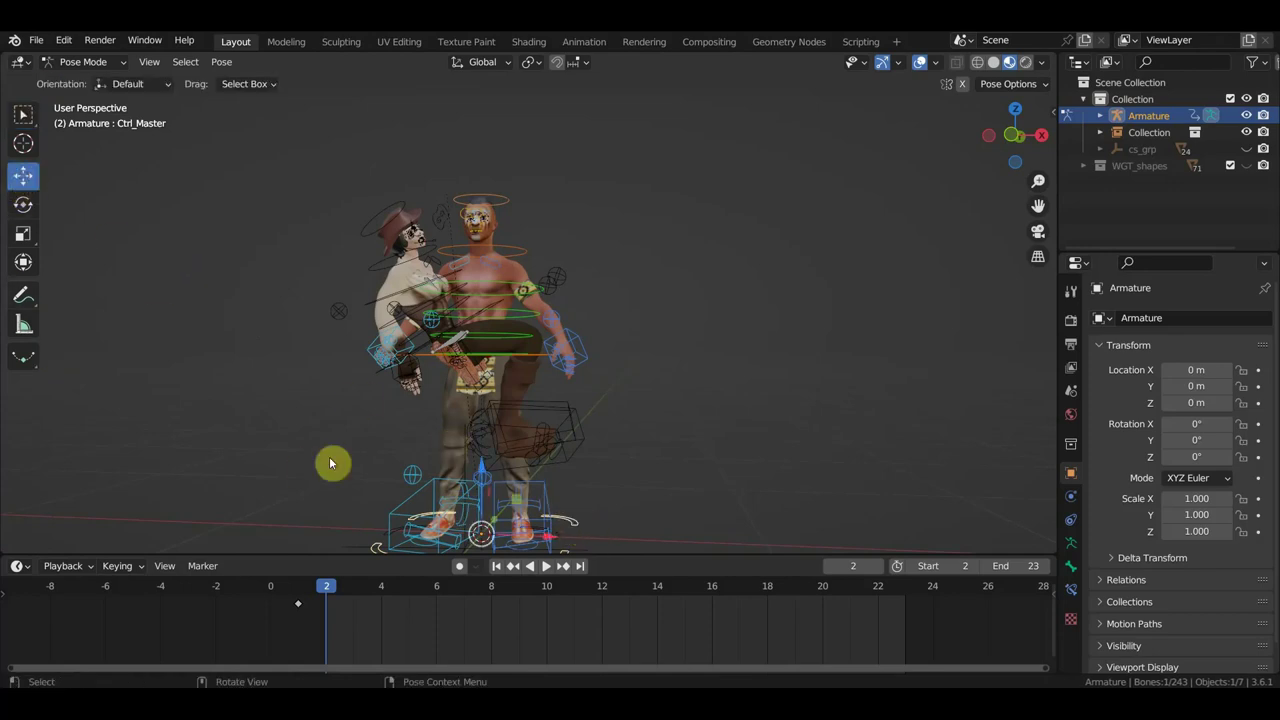
{"action": "left_click_drag", "start_coordinate": [546, 541], "coordinate": [571, 551]}
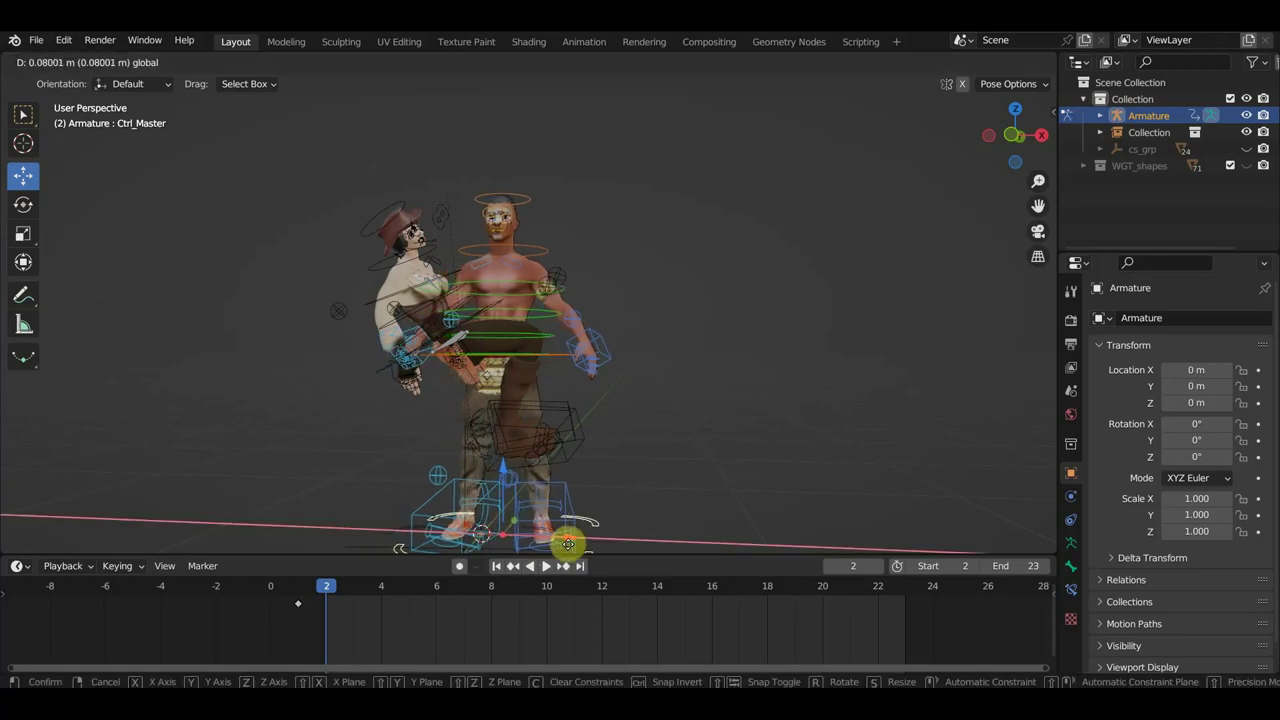
{"action": "mouse_move", "coordinate": [571, 551]}
{"action": "middle_mouse_down"}
{"action": "mouse_move", "coordinate": [638, 423]}
{"action": "mouse_move", "coordinate": [498, 447]}
{"action": "middle_mouse_up"}
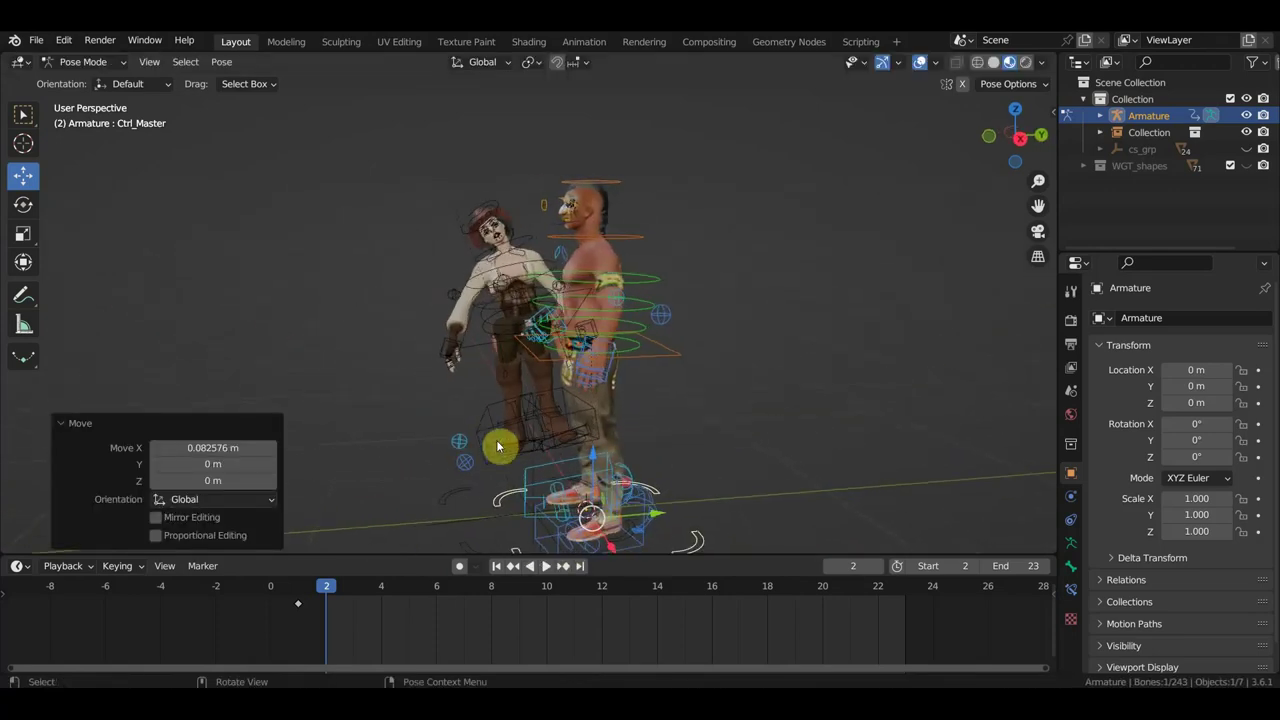
{"action": "left_click_drag", "start_coordinate": [653, 511], "coordinate": [642, 507]}
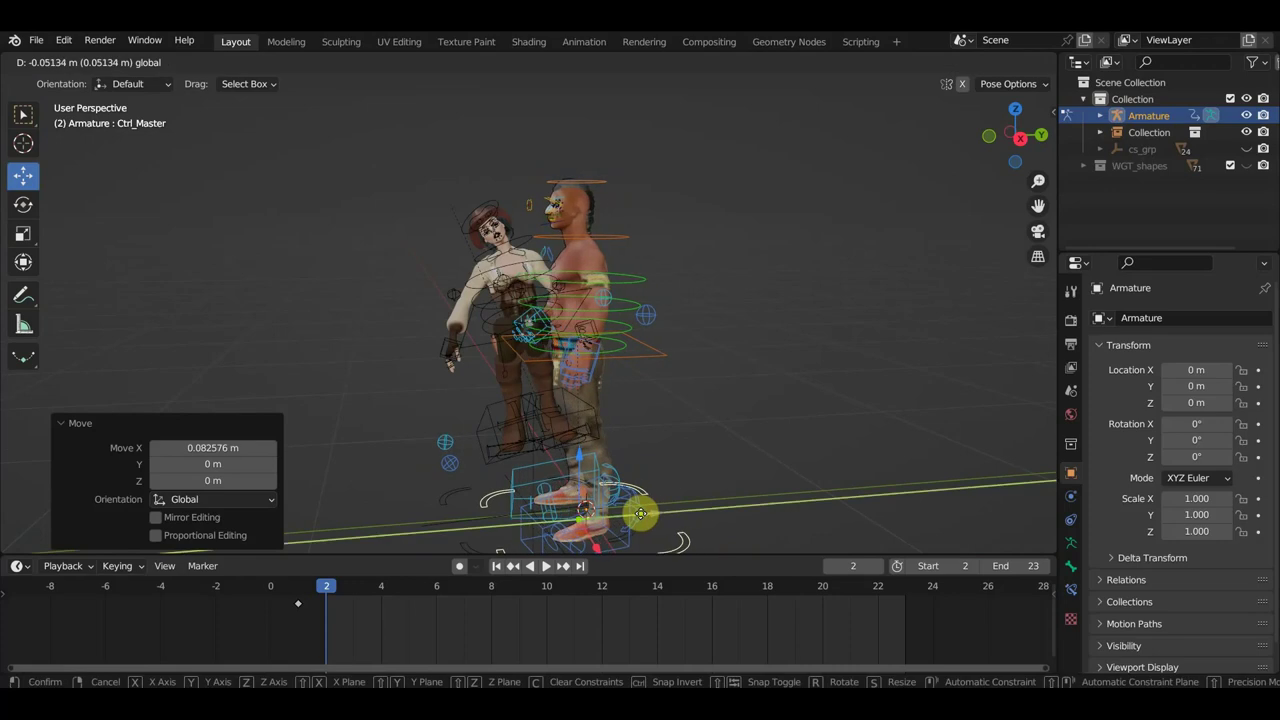
{"action": "scroll", "coordinate": [642, 506], "scroll_direction": "up", "scroll_amount": 2}
{"action": "mouse_move", "coordinate": [653, 470]}
{"action": "middle_mouse_down"}
{"action": "mouse_move", "coordinate": [743, 449]}
{"action": "mouse_move", "coordinate": [702, 381]}
{"action": "middle_mouse_up"}
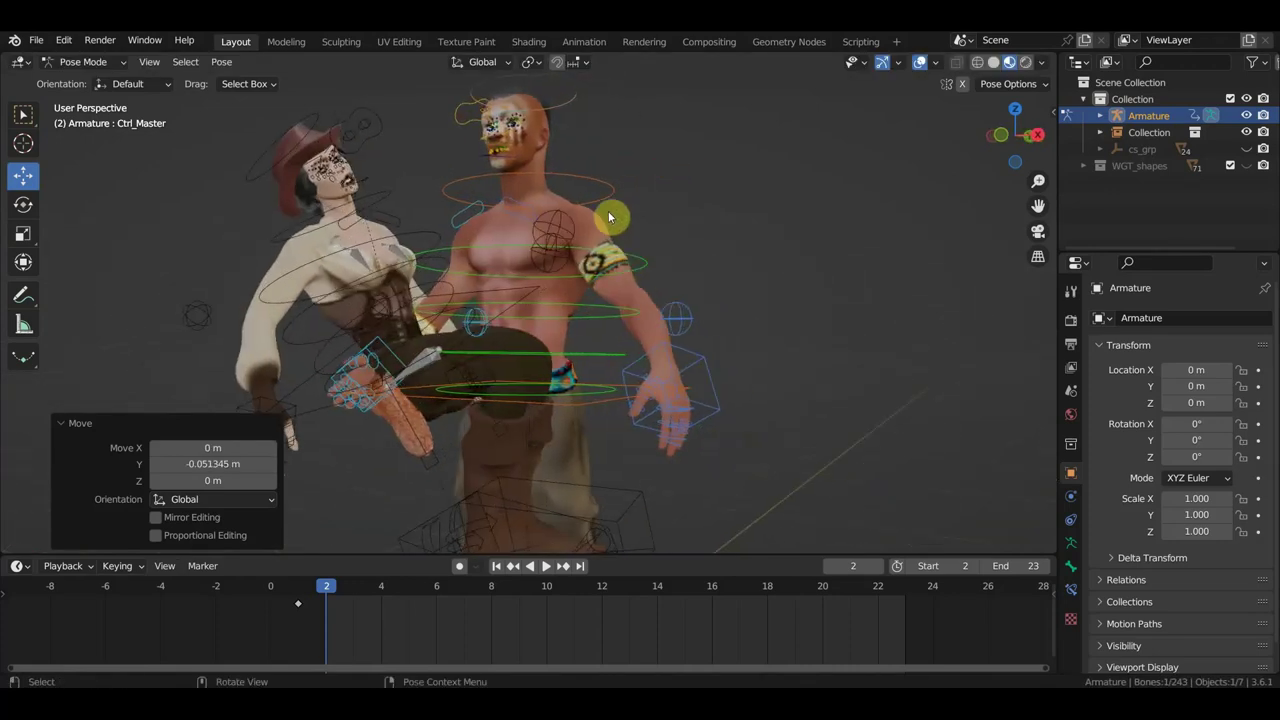
Turn the left hand IK control roughly 90° and move it toward the hips.
{"action": "left_click", "coordinate": [727, 401]}
{"action": "middle_click_drag", "start_coordinate": [723, 403], "coordinate": [677, 328]}
{"action": "key", "text": "r"}
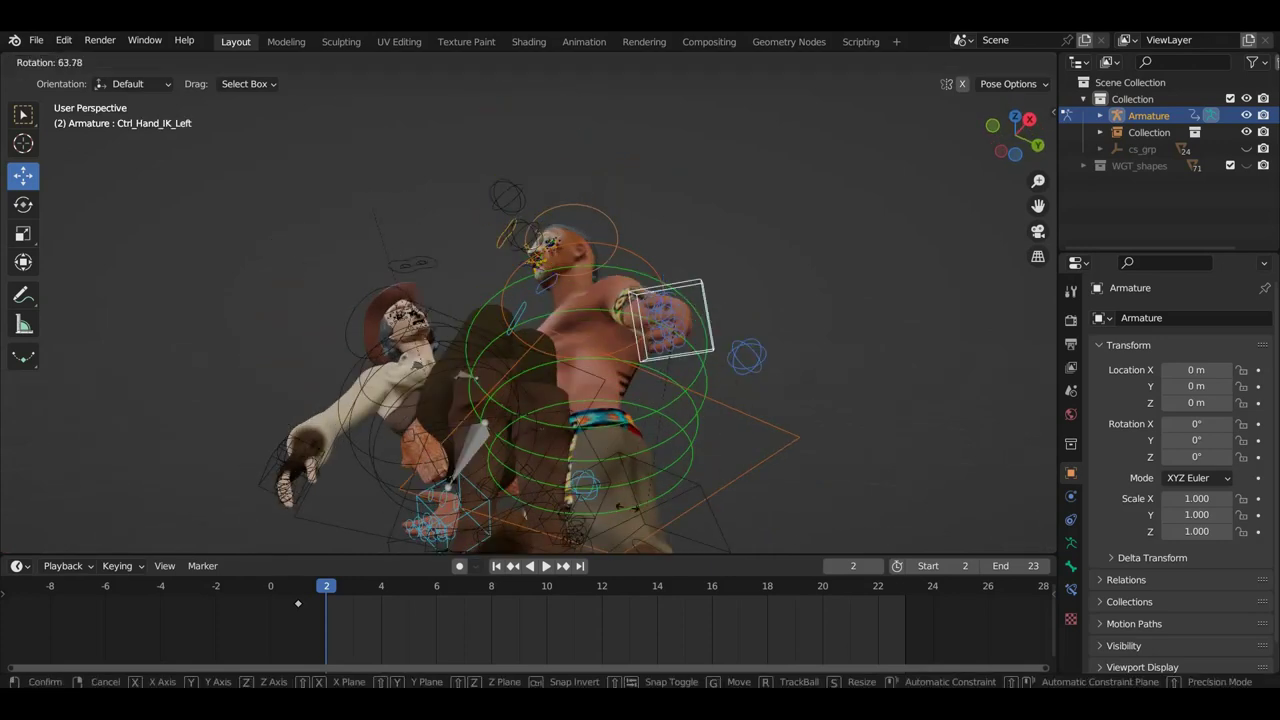
{"action": "left_click", "coordinate": [812, 450]}
{"action": "mouse_move", "coordinate": [812, 450]}
{"action": "middle_mouse_down"}
{"action": "mouse_move", "coordinate": [880, 506]}
{"action": "mouse_move", "coordinate": [891, 534]}
{"action": "middle_mouse_up"}
{"action": "key", "text": "g"}
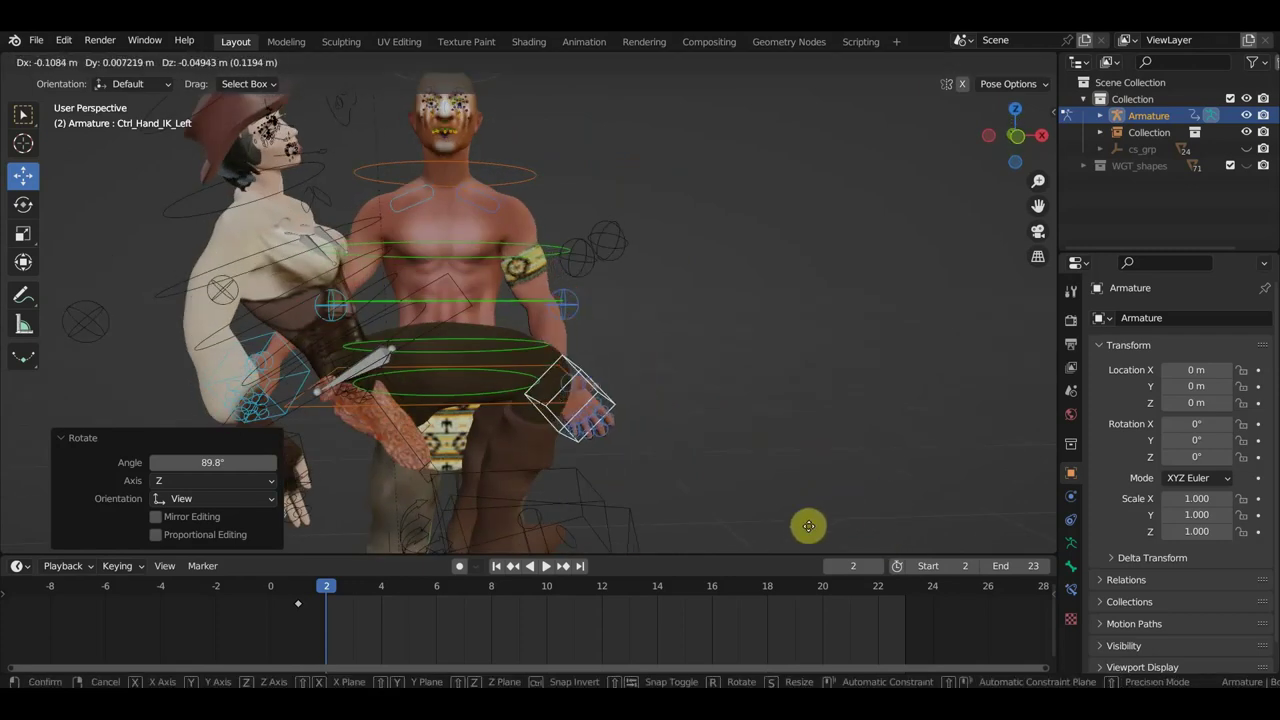
{"action": "left_click", "coordinate": [758, 532]}
Rotate the left hand IK control slightly and reposition it again.
{"action": "mouse_move", "coordinate": [758, 532]}
{"action": "middle_mouse_down"}
{"action": "mouse_move", "coordinate": [840, 514]}
{"action": "mouse_move", "coordinate": [820, 560]}
{"action": "mouse_move", "coordinate": [628, 503]}
{"action": "mouse_move", "coordinate": [797, 491]}
{"action": "mouse_move", "coordinate": [789, 503]}
{"action": "middle_mouse_up"}
{"action": "key", "text": "r"}
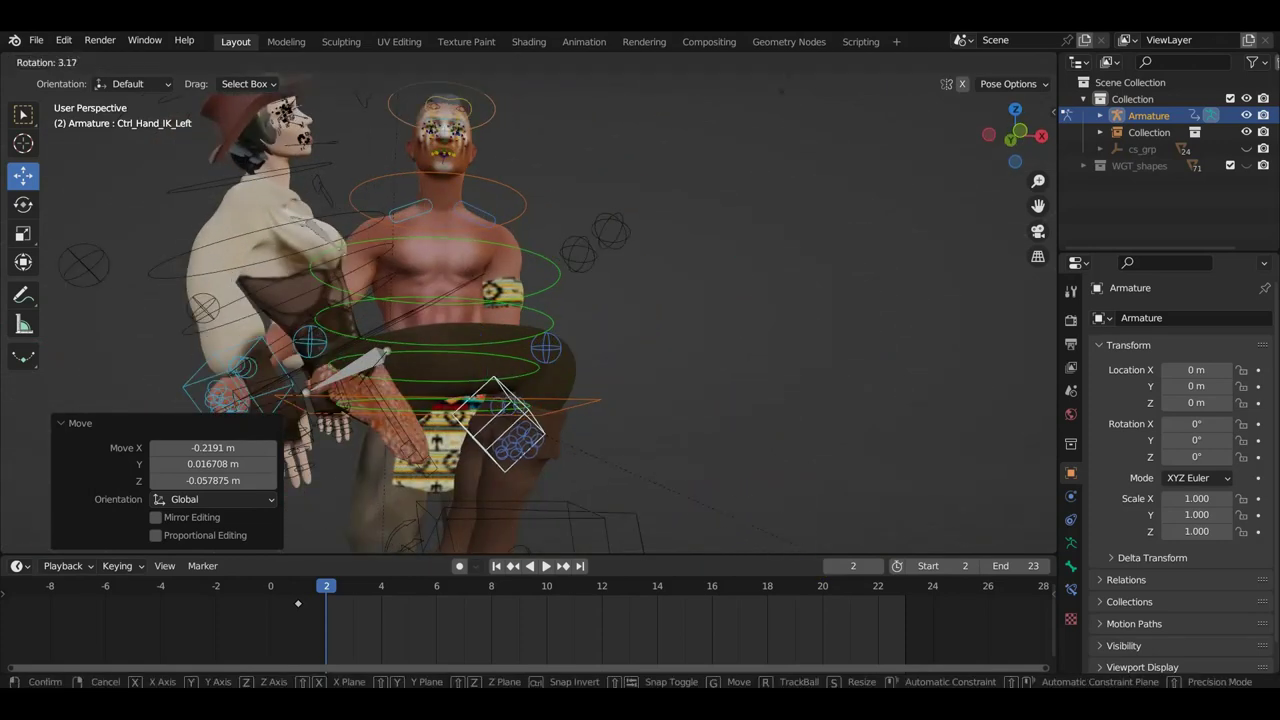
{"action": "left_click", "coordinate": [592, 156]}
{"action": "mouse_move", "coordinate": [592, 156]}
{"action": "middle_mouse_down"}
{"action": "mouse_move", "coordinate": [583, 220]}
{"action": "mouse_move", "coordinate": [510, 222]}
{"action": "mouse_move", "coordinate": [666, 376]}
{"action": "middle_mouse_up"}
{"action": "key", "text": "g"}
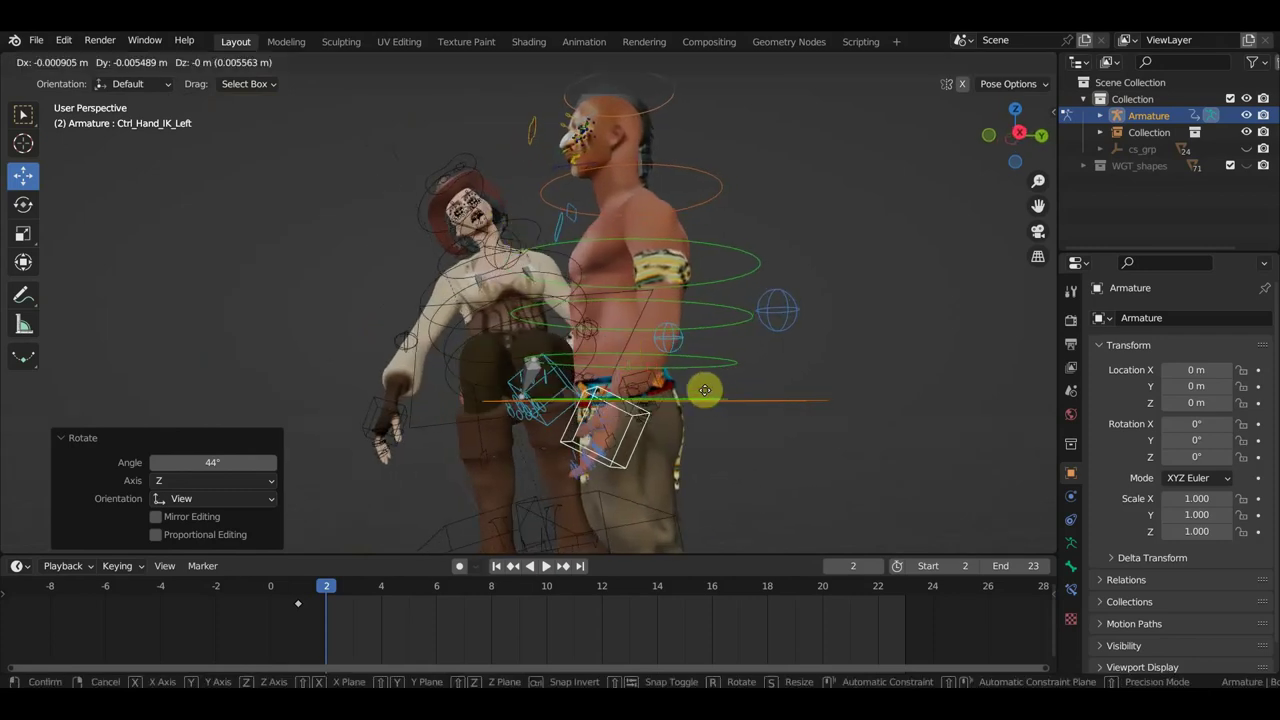
{"action": "left_click", "coordinate": [640, 370]}
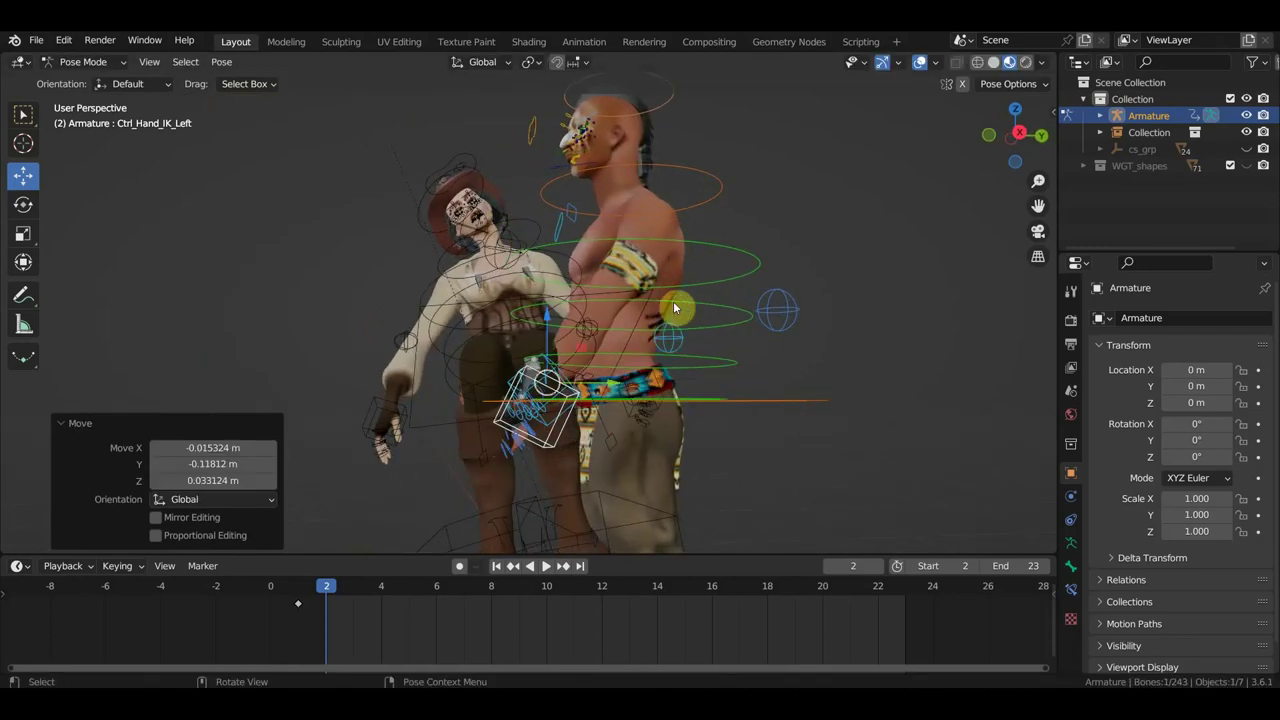
Lower the hips control straight down along Z.
{"action": "left_click", "coordinate": [772, 398]}
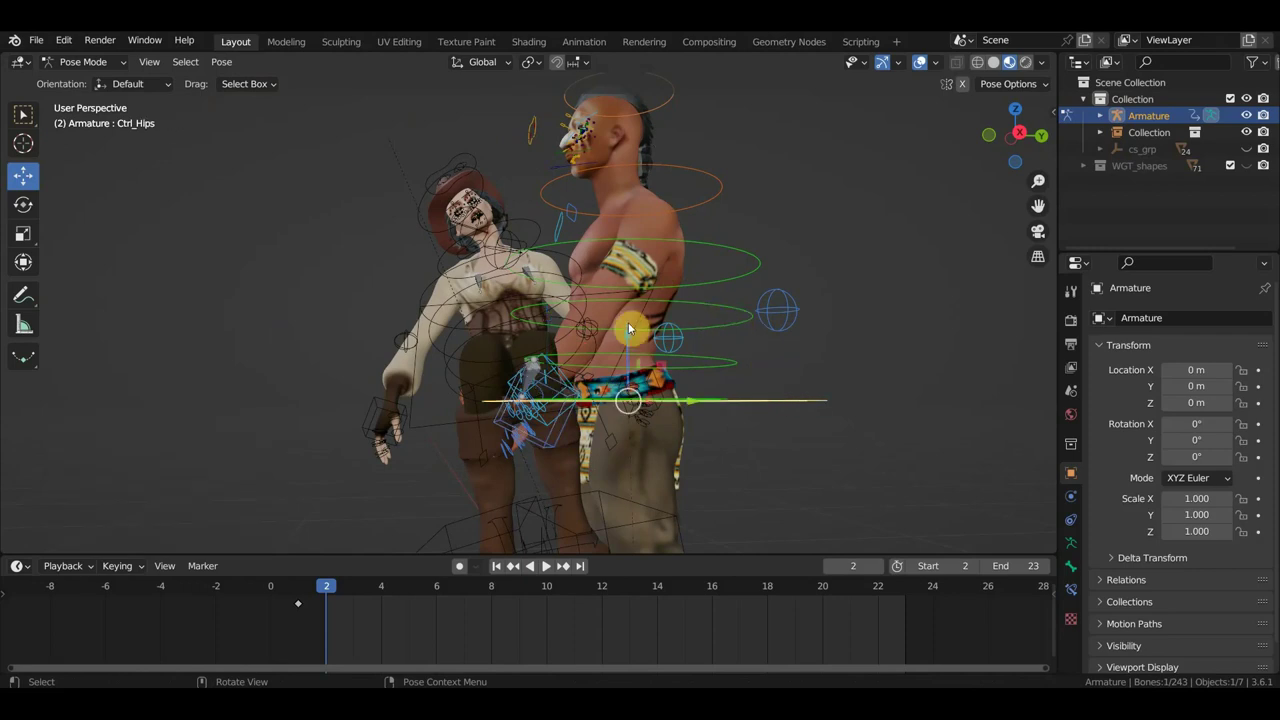
{"action": "key", "text": "g"}
{"action": "key", "text": "z"}
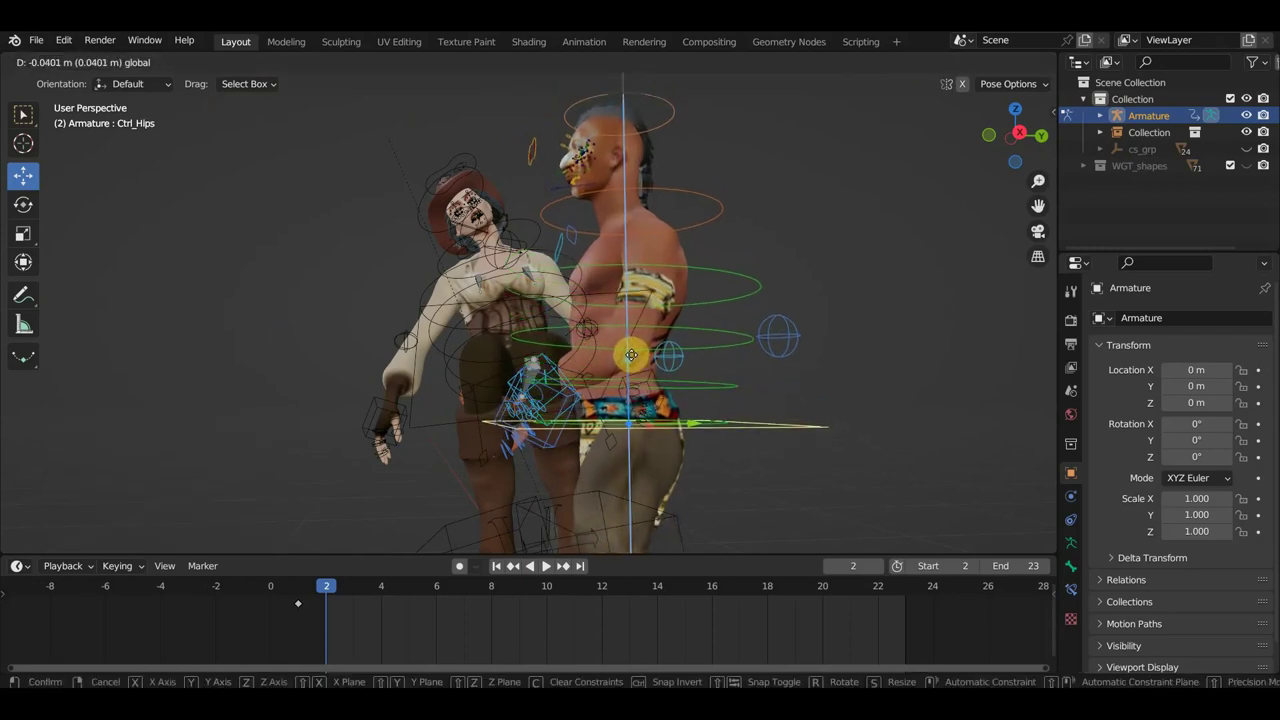
{"action": "left_click", "coordinate": [631, 355]}
{"action": "scroll", "coordinate": [641, 328], "scroll_direction": "down", "scroll_amount": 2}
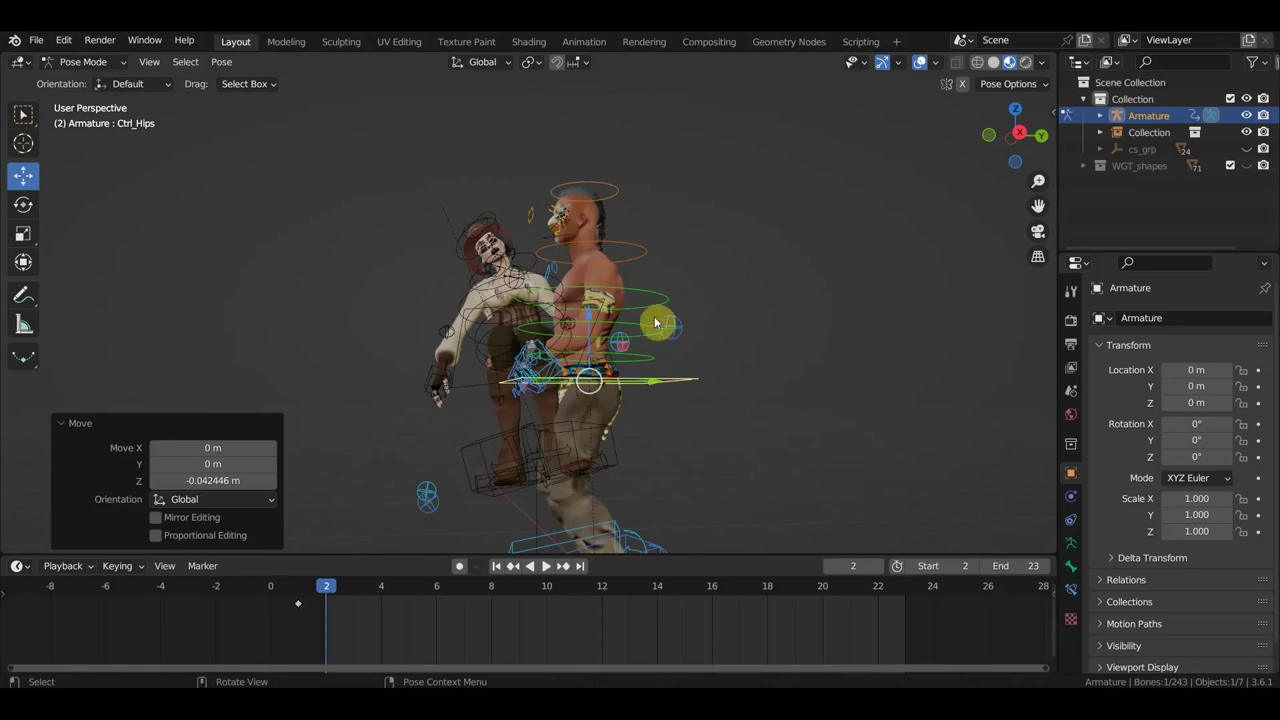
{"action": "mouse_move", "coordinate": [655, 322]}
{"action": "middle_mouse_down"}
{"action": "mouse_move", "coordinate": [806, 294]}
{"action": "mouse_move", "coordinate": [897, 294]}
{"action": "mouse_move", "coordinate": [670, 318]}
{"action": "middle_mouse_up"}
{"action": "scroll", "coordinate": [730, 306], "scroll_direction": "up", "scroll_amount": 2}
Rotate the left hand IK control 38.2° and nudge it slightly.
{"action": "left_click", "coordinate": [531, 372]}
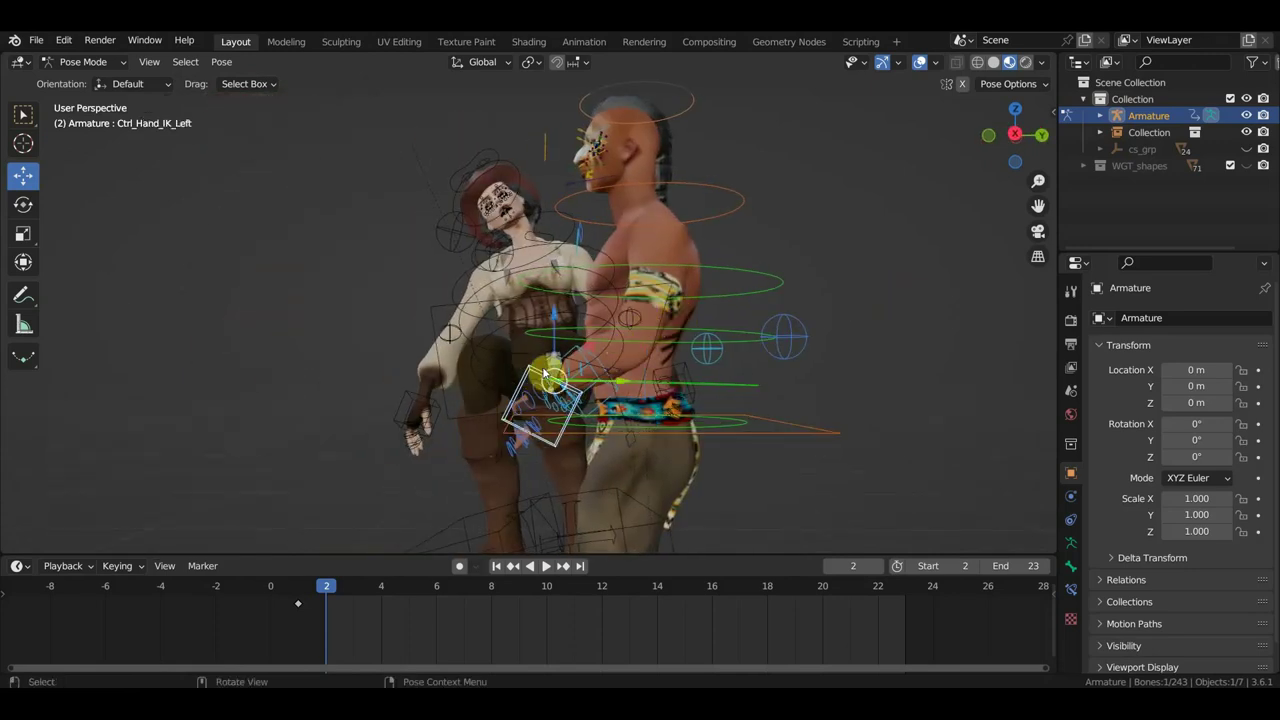
{"action": "key", "text": "r"}
{"action": "left_click", "coordinate": [638, 486]}
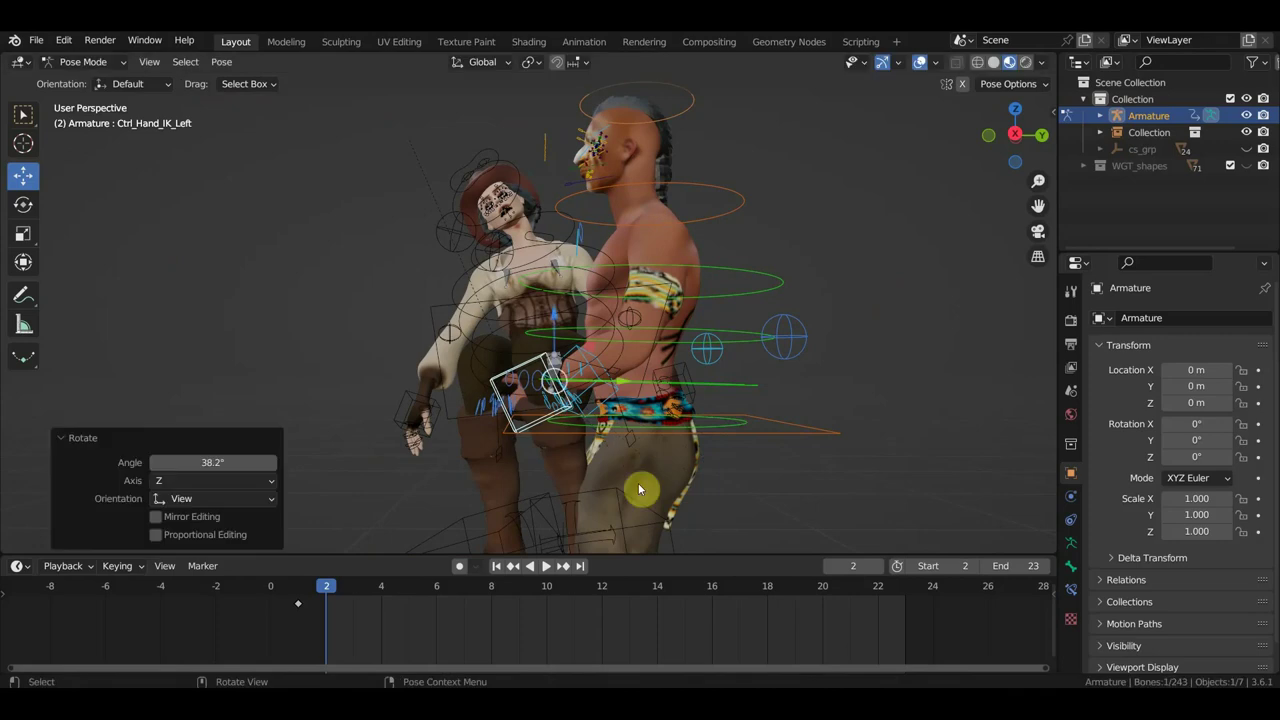
{"action": "middle_click_drag", "start_coordinate": [638, 489], "coordinate": [908, 450]}
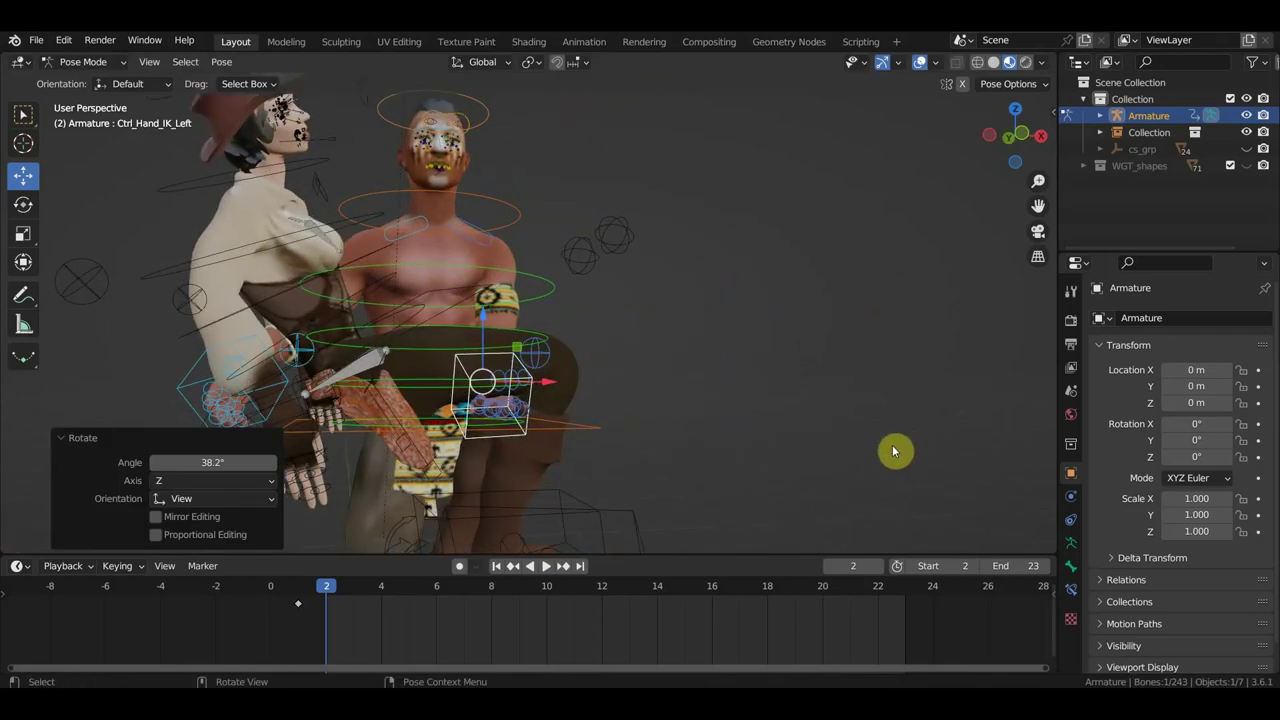
{"action": "key", "text": "g"}
{"action": "left_click", "coordinate": [876, 432]}
{"action": "mouse_move", "coordinate": [874, 423]}
{"action": "middle_mouse_down"}
{"action": "mouse_move", "coordinate": [713, 407]}
{"action": "mouse_move", "coordinate": [702, 378]}
{"action": "middle_mouse_up"}
In side view, tilt Ctrl_Spine1 by -9.51° and Ctrl_Spine2 by -7.27°.
{"action": "left_click", "coordinate": [708, 340]}
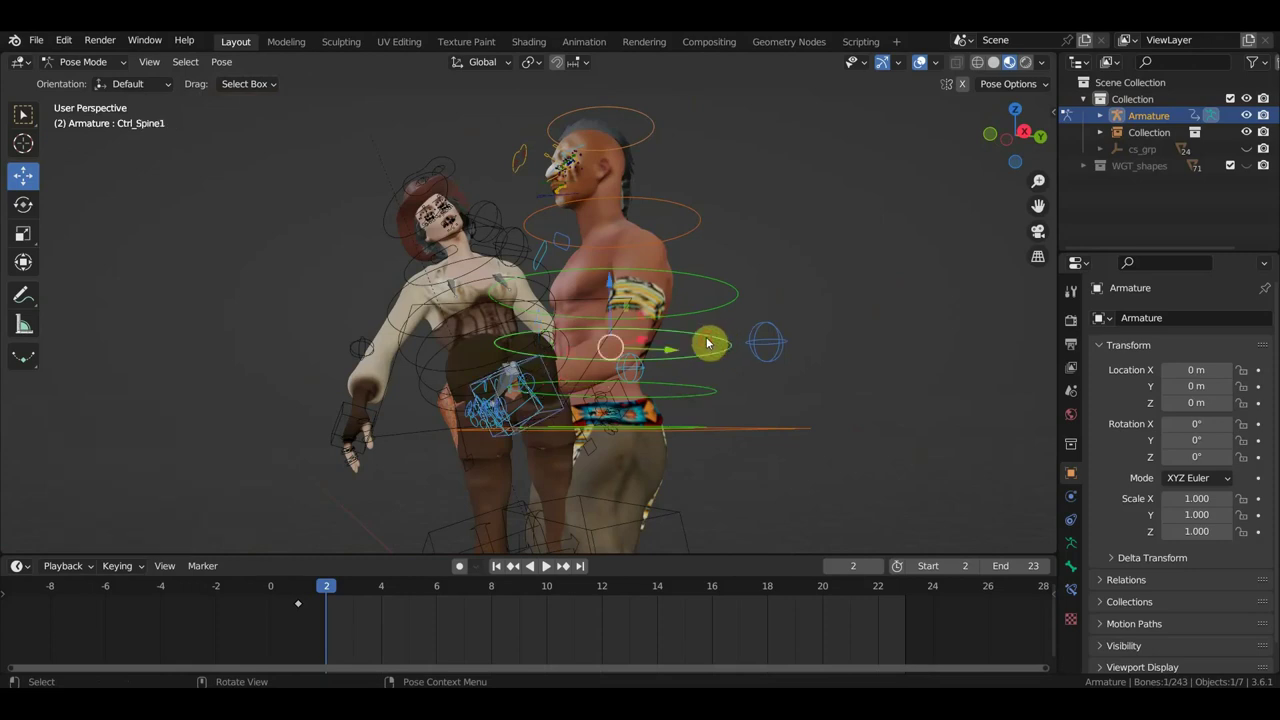
{"action": "key", "text": "KP_3"}
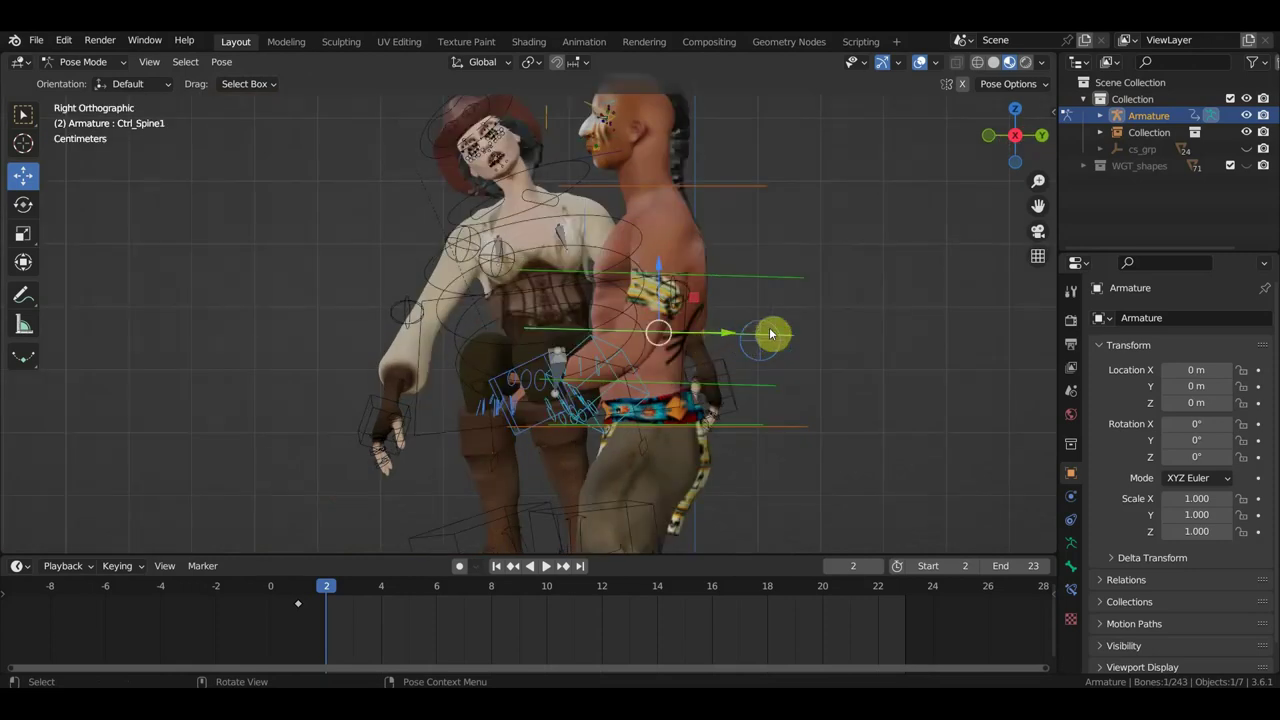
{"action": "key", "text": "r"}
{"action": "left_click", "coordinate": [786, 308]}
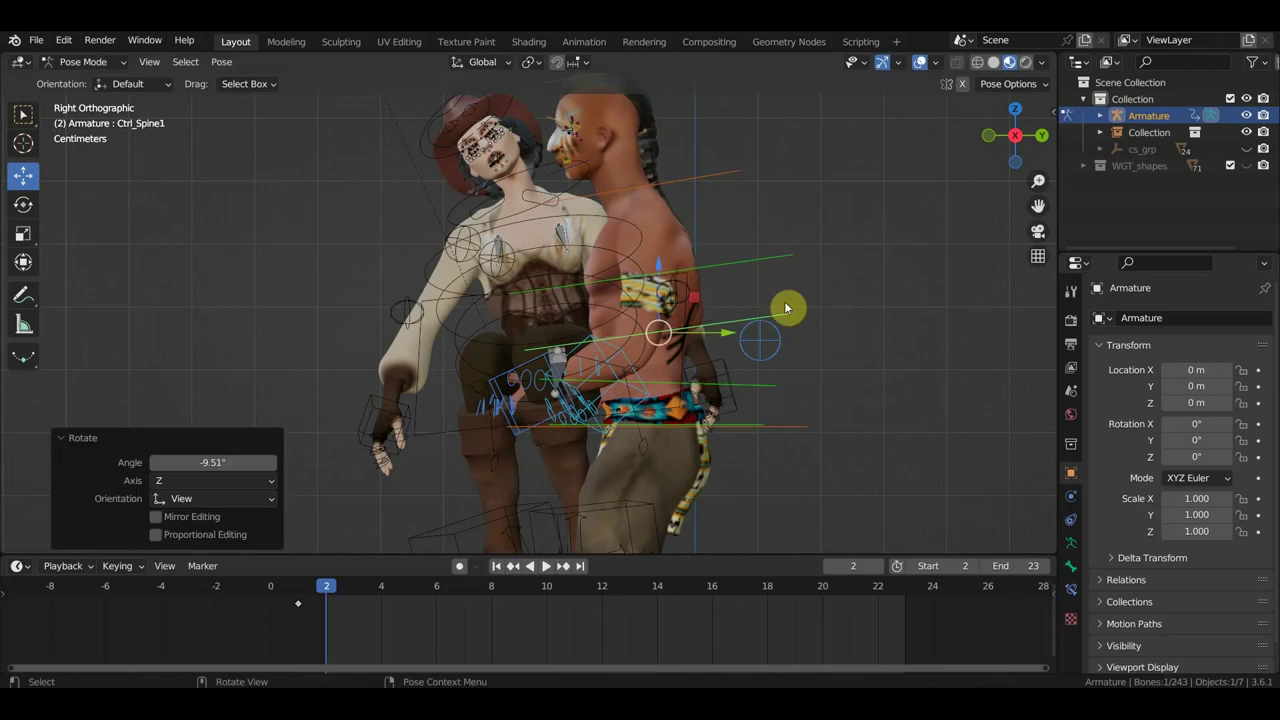
{"action": "left_click", "coordinate": [753, 259]}
{"action": "key", "text": "r"}
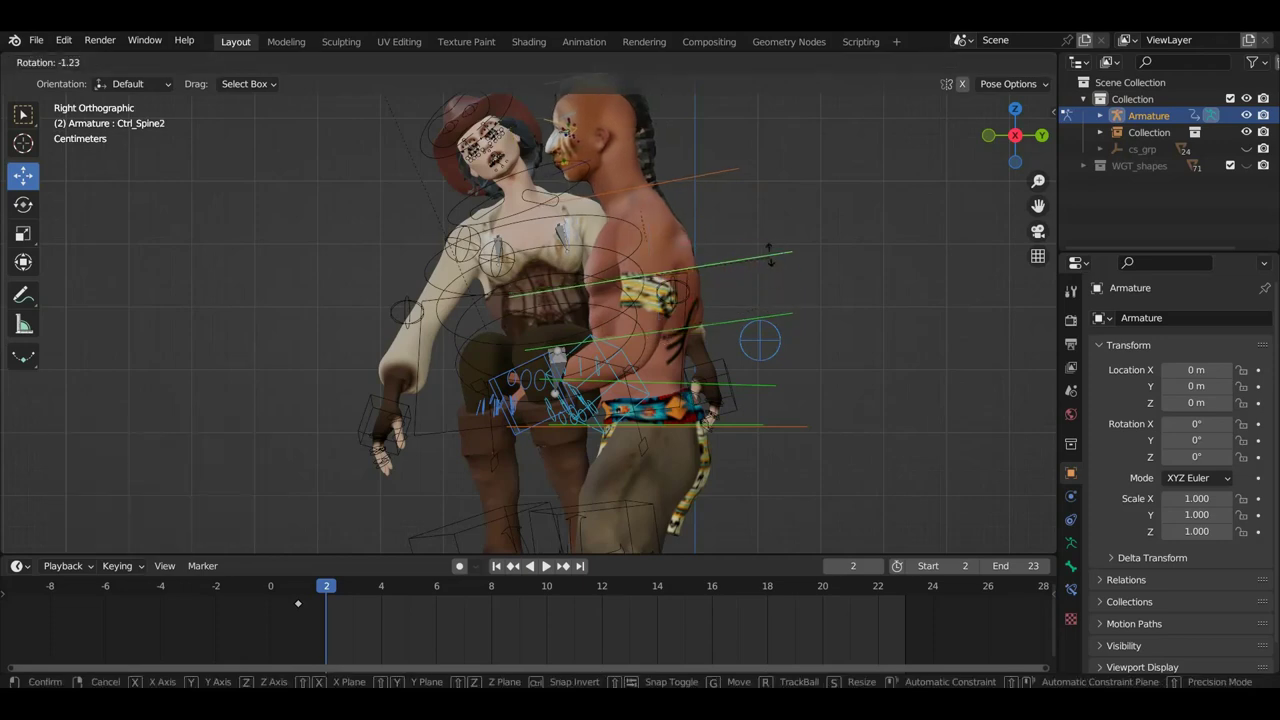
{"action": "left_click", "coordinate": [770, 250]}
{"action": "middle_click_drag", "start_coordinate": [690, 256], "coordinate": [783, 349]}
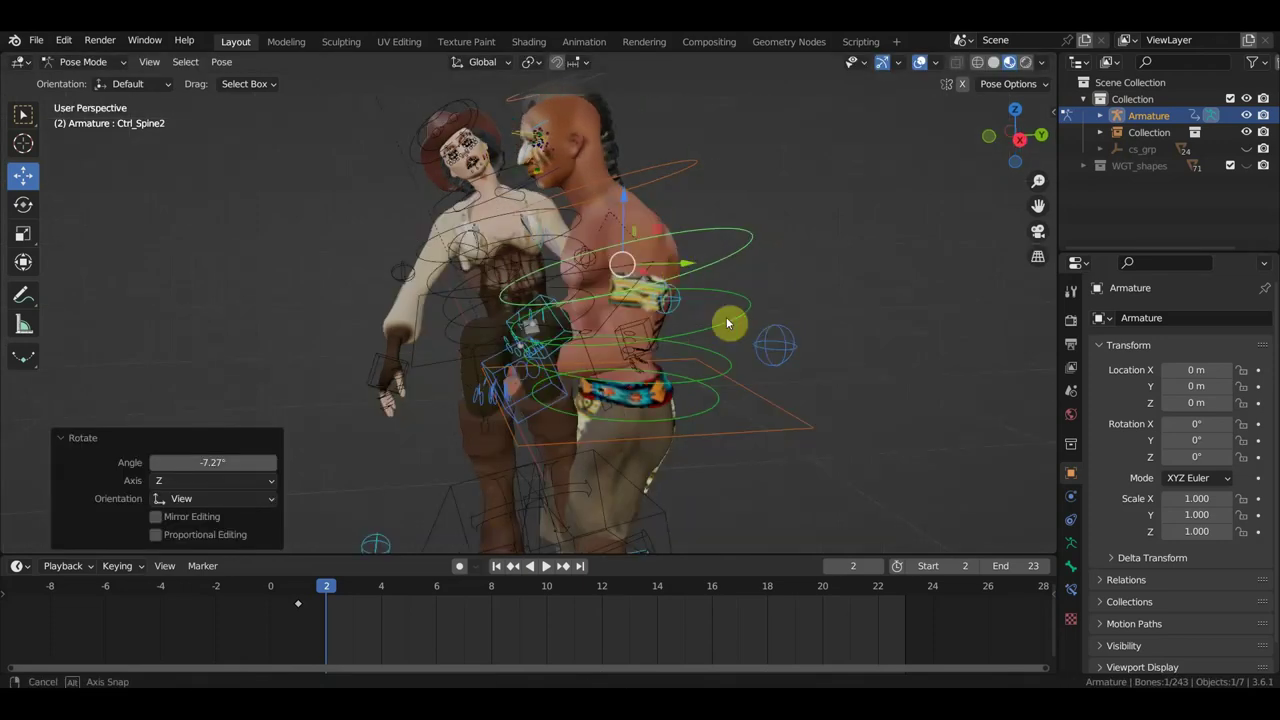
{"action": "middle_click_drag", "start_coordinate": [538, 215], "coordinate": [598, 177]}
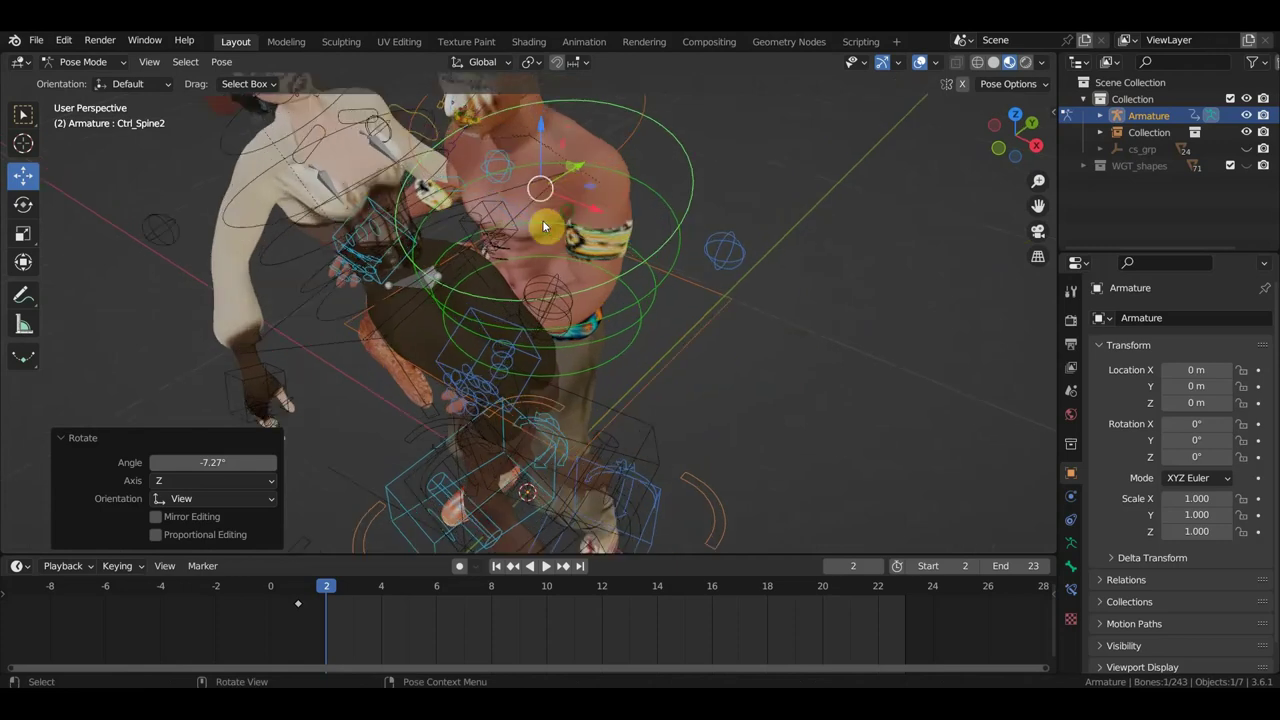
Rotate the left shoulder control 13.3° from the top-down view.
{"action": "left_click", "coordinate": [491, 214]}
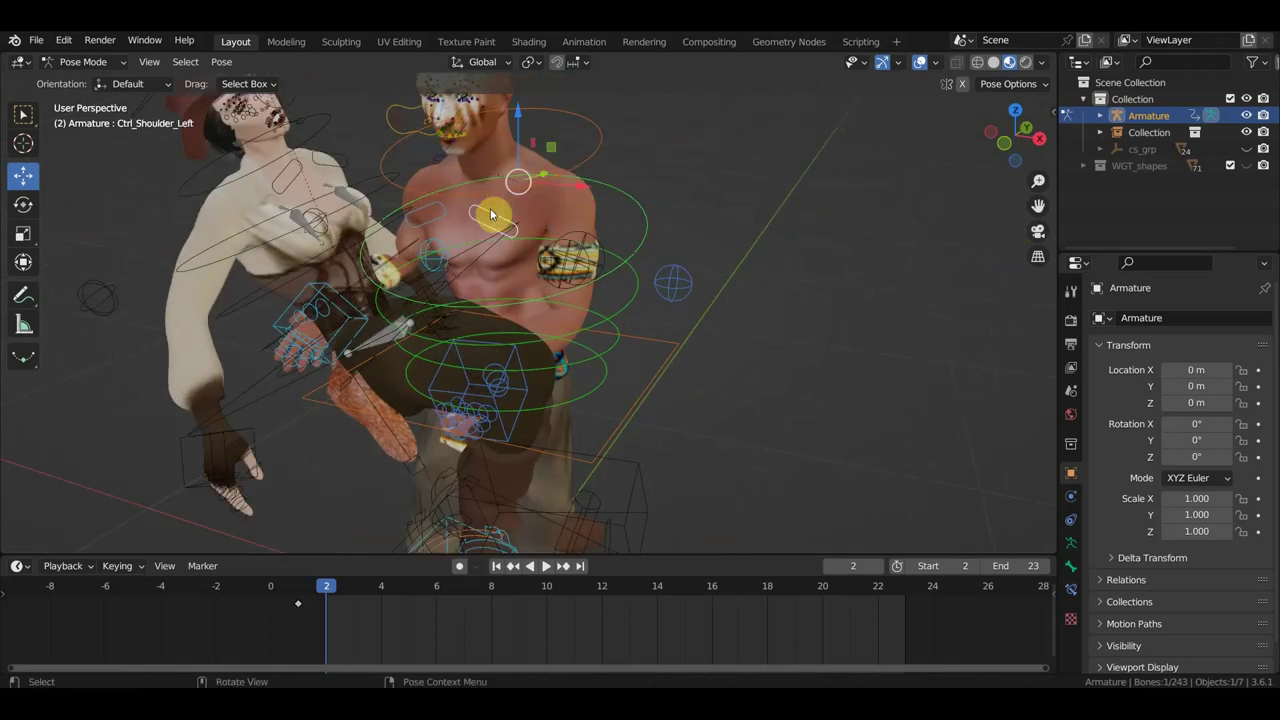
{"action": "key", "text": "KP_7"}
{"action": "key", "text": "r"}
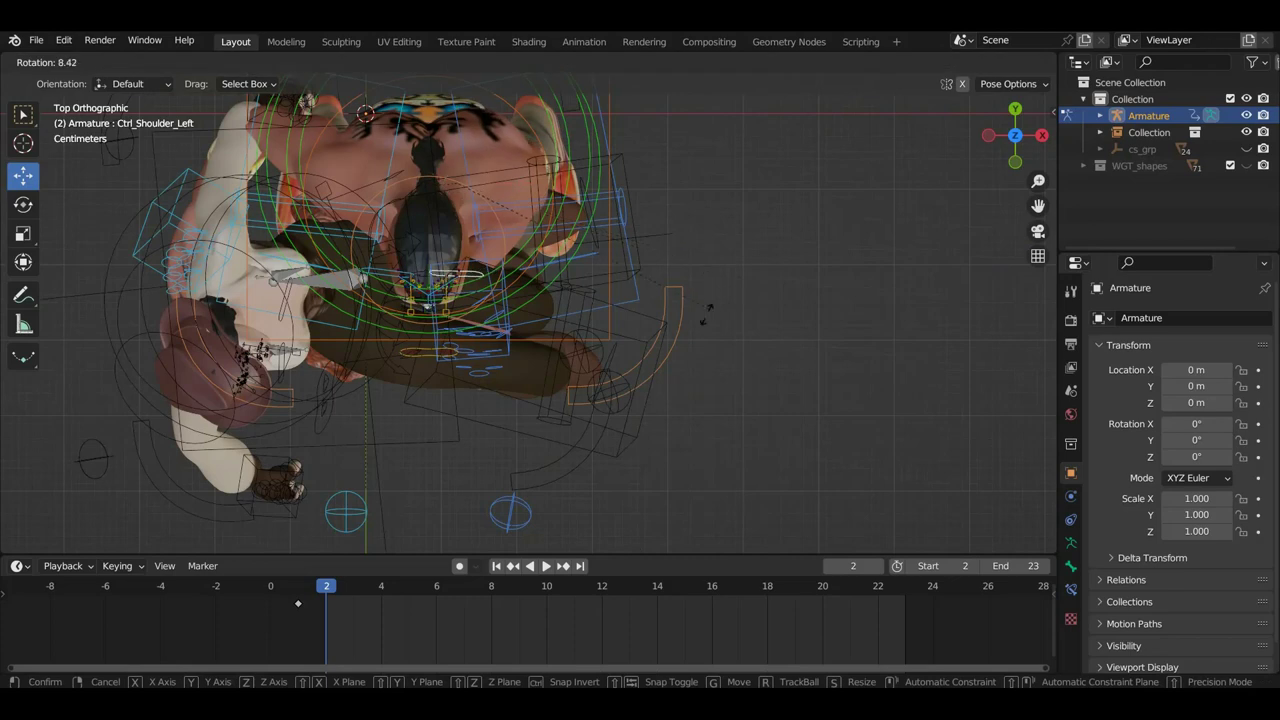
{"action": "left_click", "coordinate": [694, 331]}
{"action": "mouse_move", "coordinate": [694, 331]}
{"action": "middle_mouse_down"}
{"action": "mouse_move", "coordinate": [684, 294]}
{"action": "mouse_move", "coordinate": [259, 146]}
{"action": "mouse_move", "coordinate": [286, 151]}
{"action": "middle_mouse_up"}
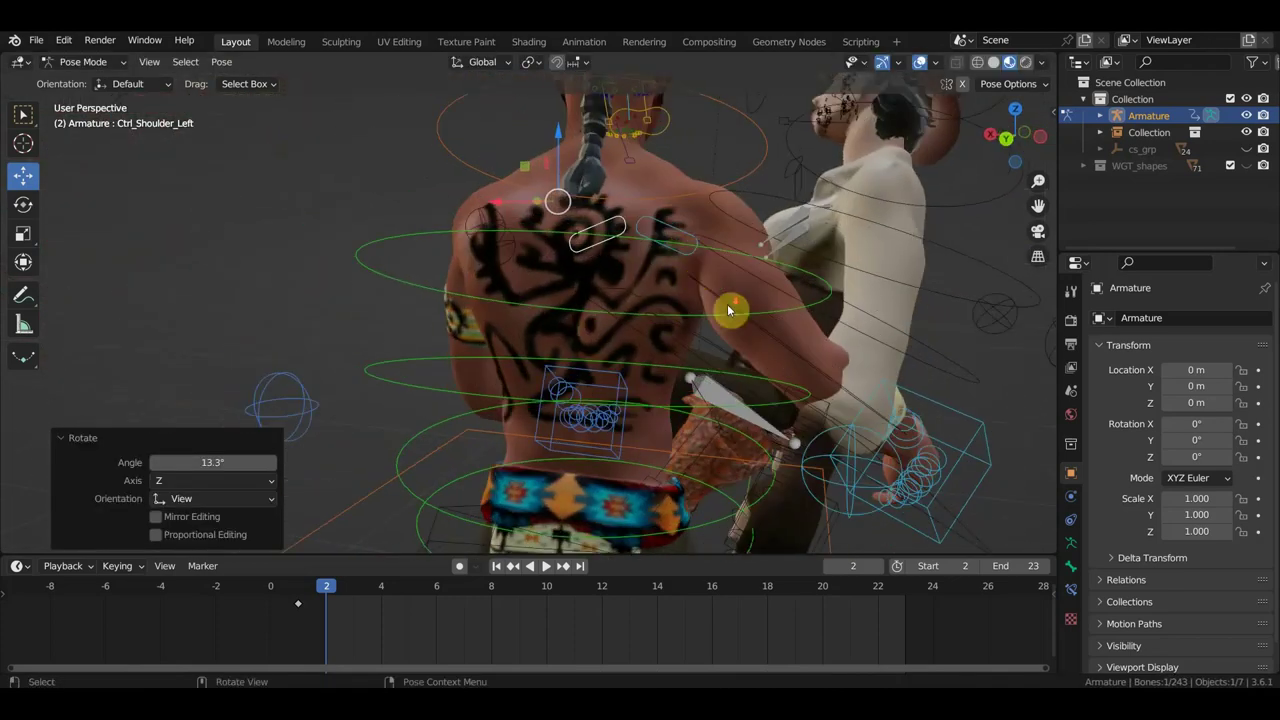
{"action": "mouse_move", "coordinate": [734, 309]}
{"action": "middle_mouse_down"}
{"action": "mouse_move", "coordinate": [809, 346]}
{"action": "mouse_move", "coordinate": [702, 338]}
{"action": "middle_mouse_up"}
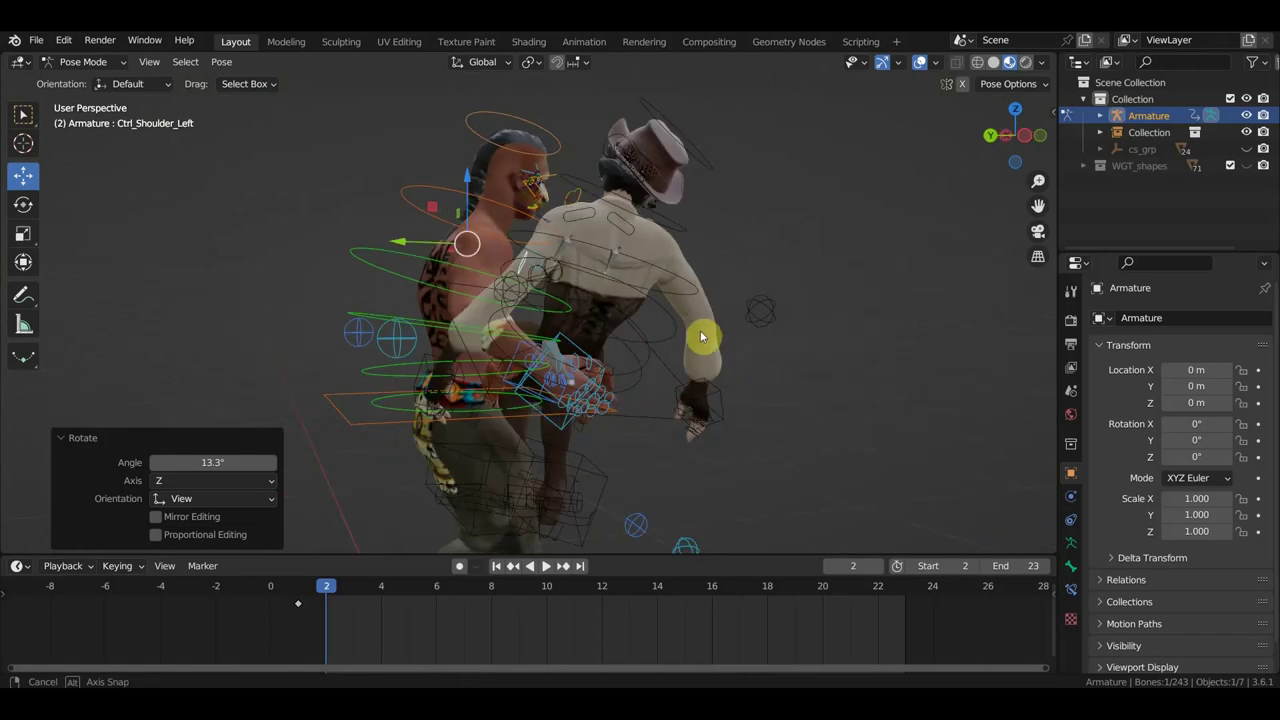
{"action": "left_click", "coordinate": [571, 343]}
{"action": "mouse_move", "coordinate": [586, 349]}
{"action": "middle_mouse_down"}
{"action": "mouse_move", "coordinate": [451, 335]}
{"action": "mouse_move", "coordinate": [471, 316]}
{"action": "mouse_move", "coordinate": [468, 328]}
{"action": "middle_mouse_up"}
Reposition the right hand IK control and rotate it -32.3° in top view.
{"action": "key", "text": "g"}
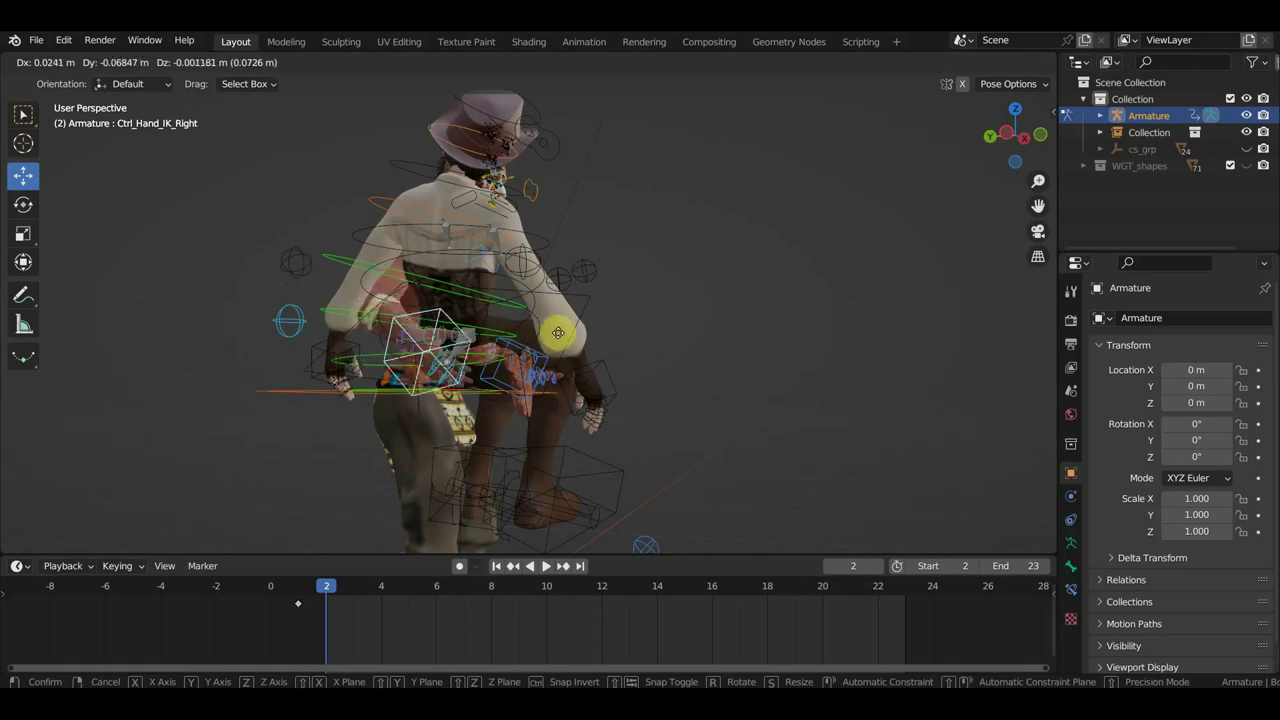
{"action": "left_click", "coordinate": [580, 279]}
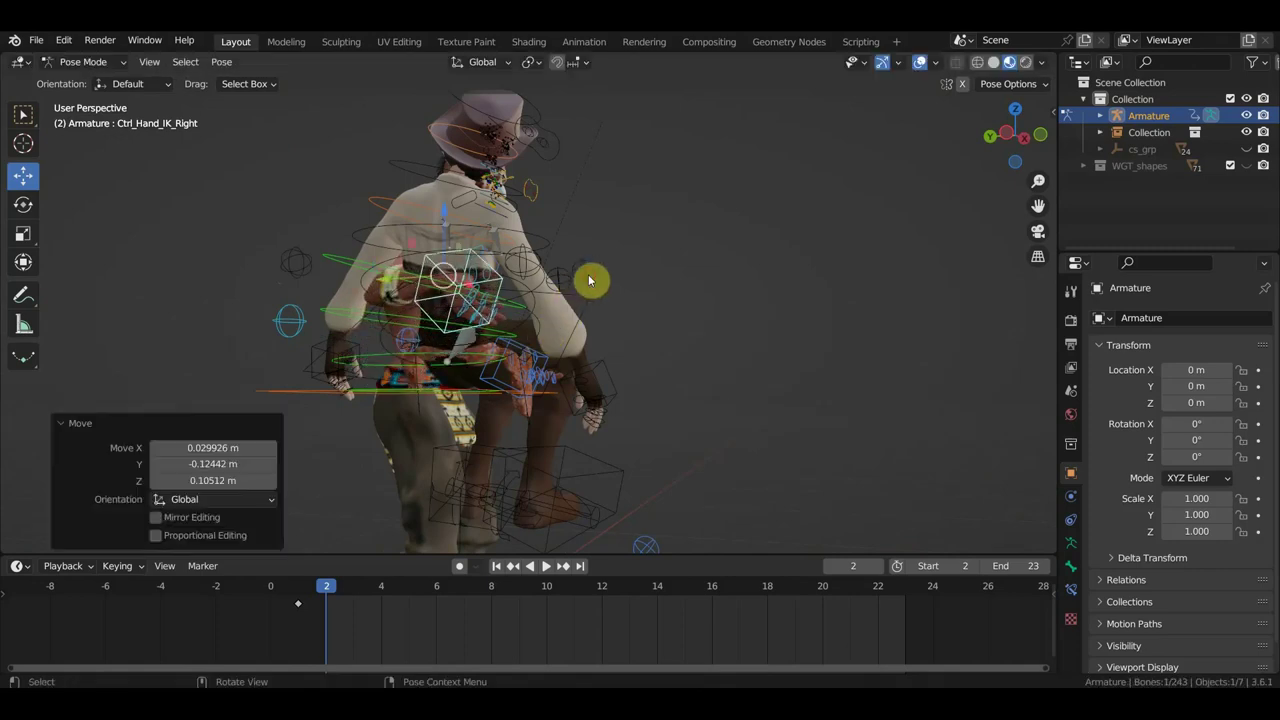
{"action": "mouse_move", "coordinate": [586, 277]}
{"action": "middle_mouse_down"}
{"action": "mouse_move", "coordinate": [594, 320]}
{"action": "mouse_move", "coordinate": [666, 340]}
{"action": "mouse_move", "coordinate": [545, 377]}
{"action": "mouse_move", "coordinate": [420, 343]}
{"action": "mouse_move", "coordinate": [476, 440]}
{"action": "middle_mouse_up"}
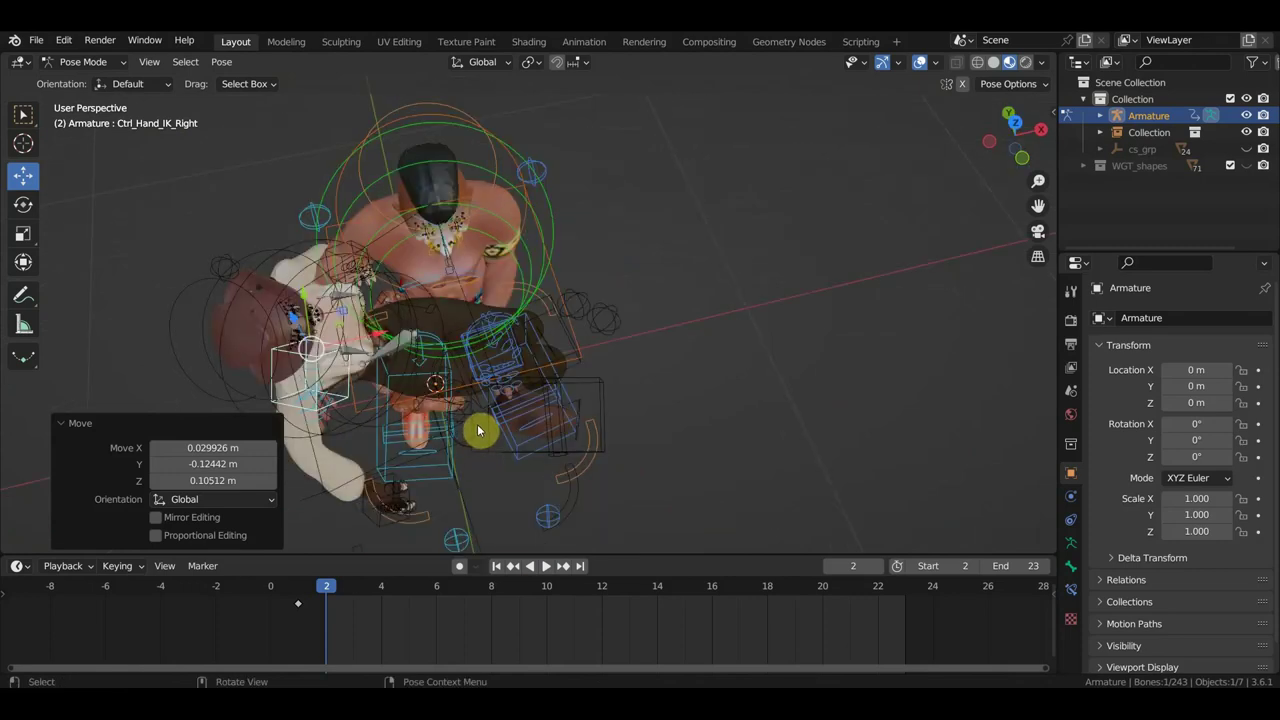
{"action": "key", "text": "KP_7"}
{"action": "key", "text": "r"}
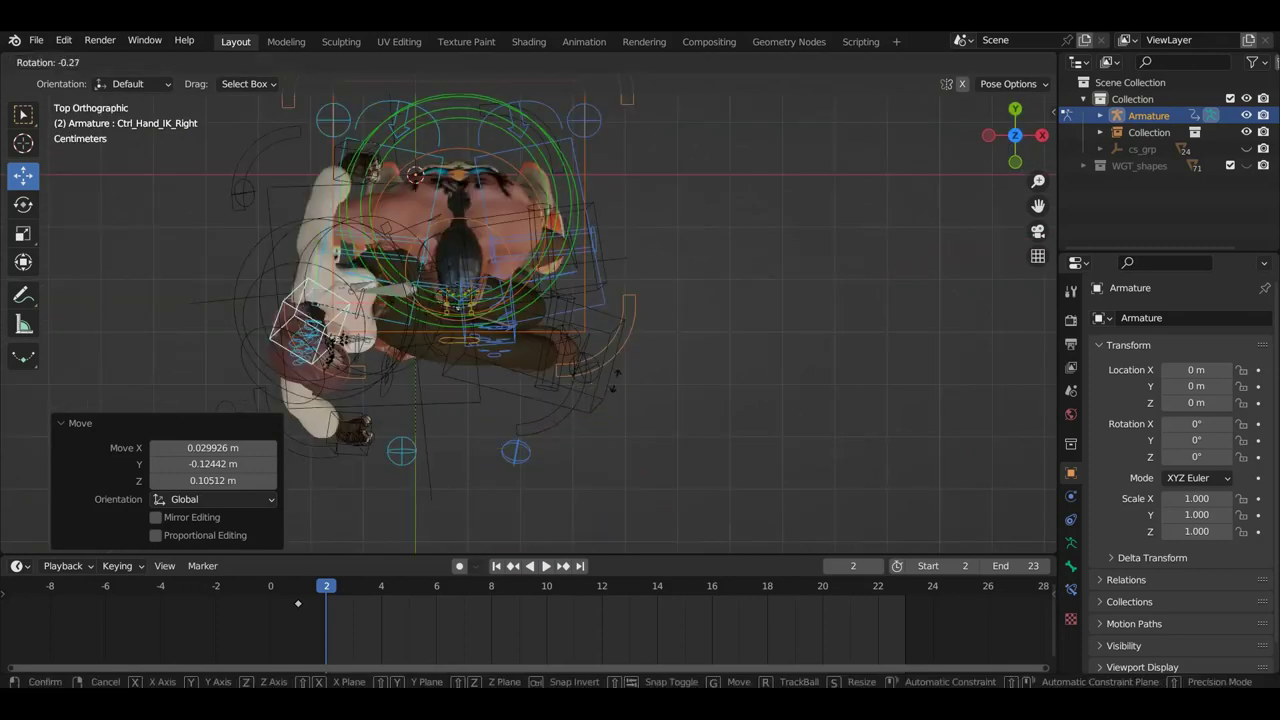
{"action": "left_click", "coordinate": [606, 363]}
{"action": "mouse_move", "coordinate": [606, 363]}
{"action": "middle_mouse_down"}
{"action": "mouse_move", "coordinate": [574, 240]}
{"action": "mouse_move", "coordinate": [588, 178]}
{"action": "mouse_move", "coordinate": [603, 174]}
{"action": "mouse_move", "coordinate": [514, 206]}
{"action": "middle_mouse_up"}
{"action": "scroll", "coordinate": [436, 267], "scroll_direction": "up", "scroll_amount": 4}
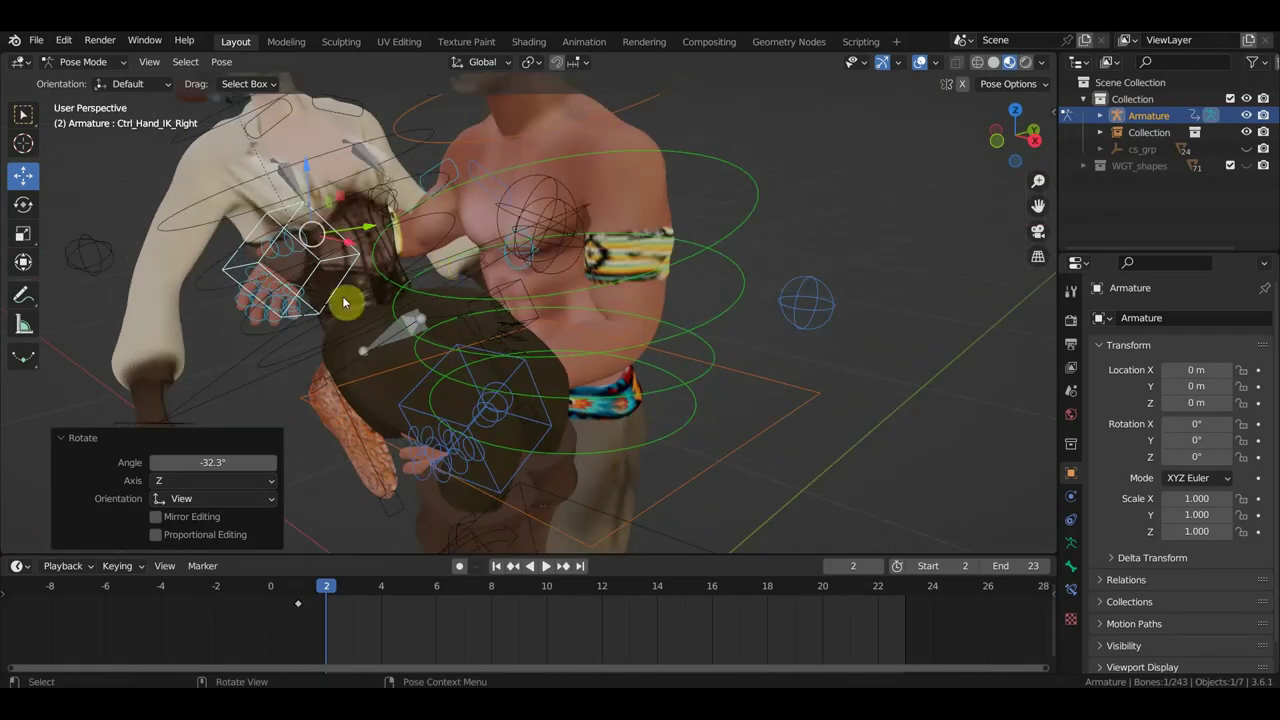
{"action": "scroll", "coordinate": [257, 320], "scroll_direction": "down", "scroll_amount": 4}
{"action": "middle_click_drag", "start_coordinate": [357, 309], "coordinate": [479, 272]}
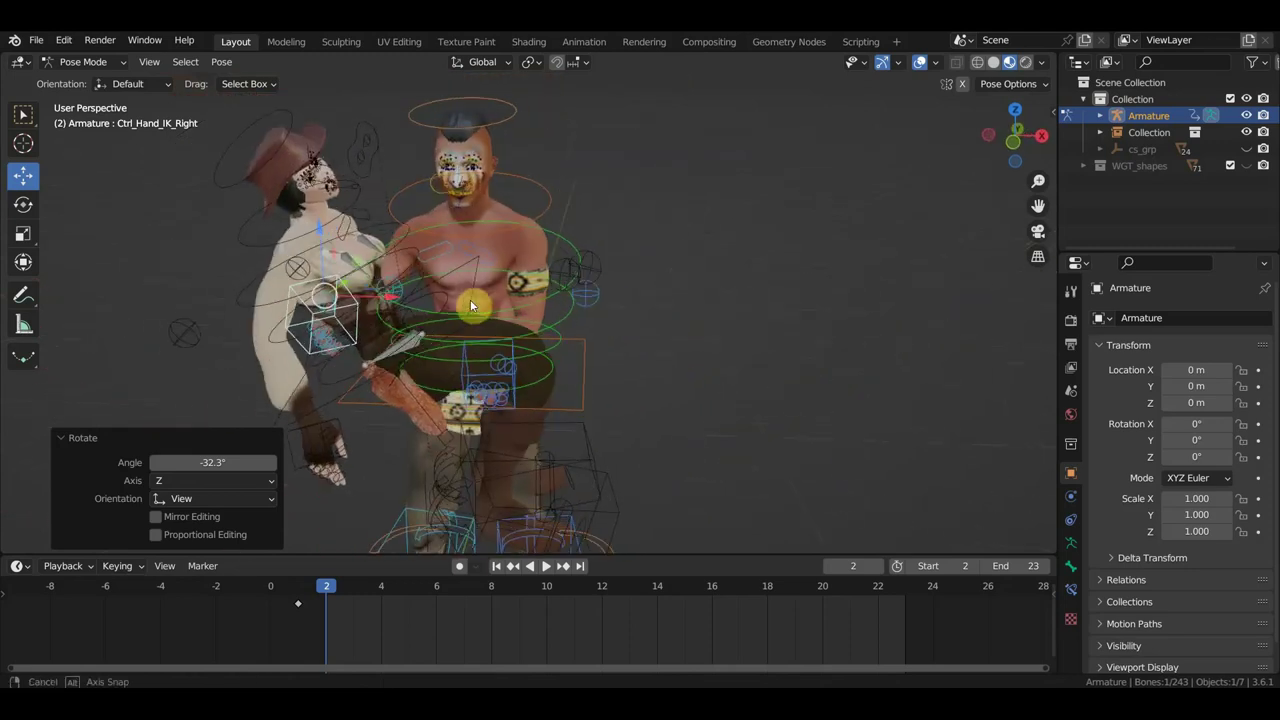
Rotate the neck control 37.6° in top view to turn the head toward the cowgirl.
{"action": "left_click", "coordinate": [549, 199]}
{"action": "key", "text": "KP_7"}
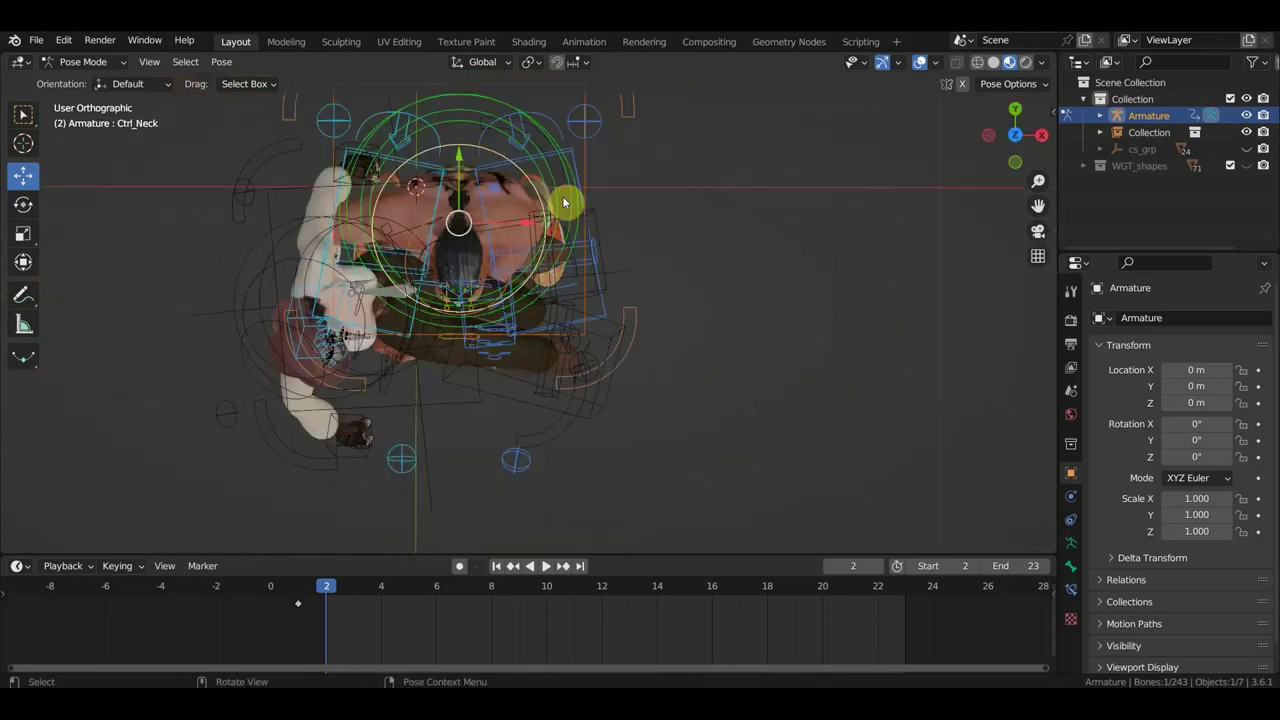
{"action": "key", "text": "r"}
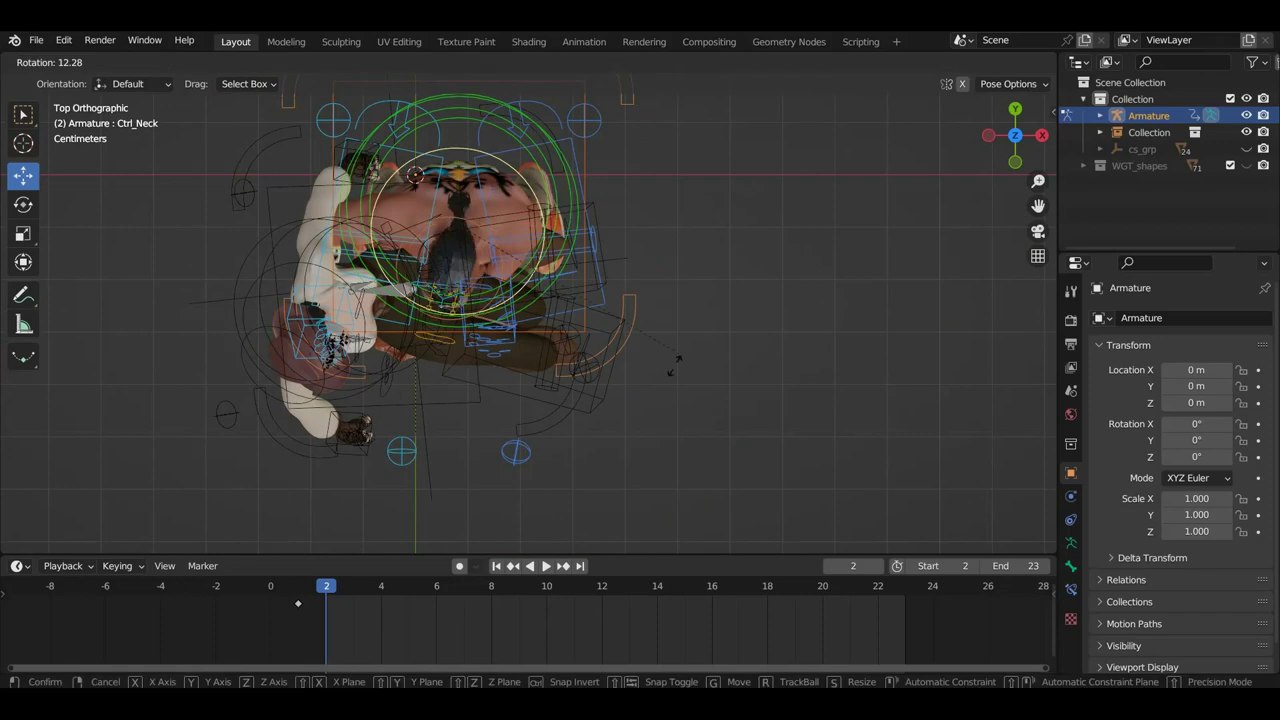
{"action": "left_click", "coordinate": [600, 390]}
{"action": "mouse_move", "coordinate": [600, 390]}
{"action": "middle_mouse_down"}
{"action": "mouse_move", "coordinate": [611, 372]}
{"action": "mouse_move", "coordinate": [571, 250]}
{"action": "mouse_move", "coordinate": [636, 232]}
{"action": "middle_mouse_up"}
{"action": "scroll", "coordinate": [637, 232], "scroll_direction": "down", "scroll_amount": 3}
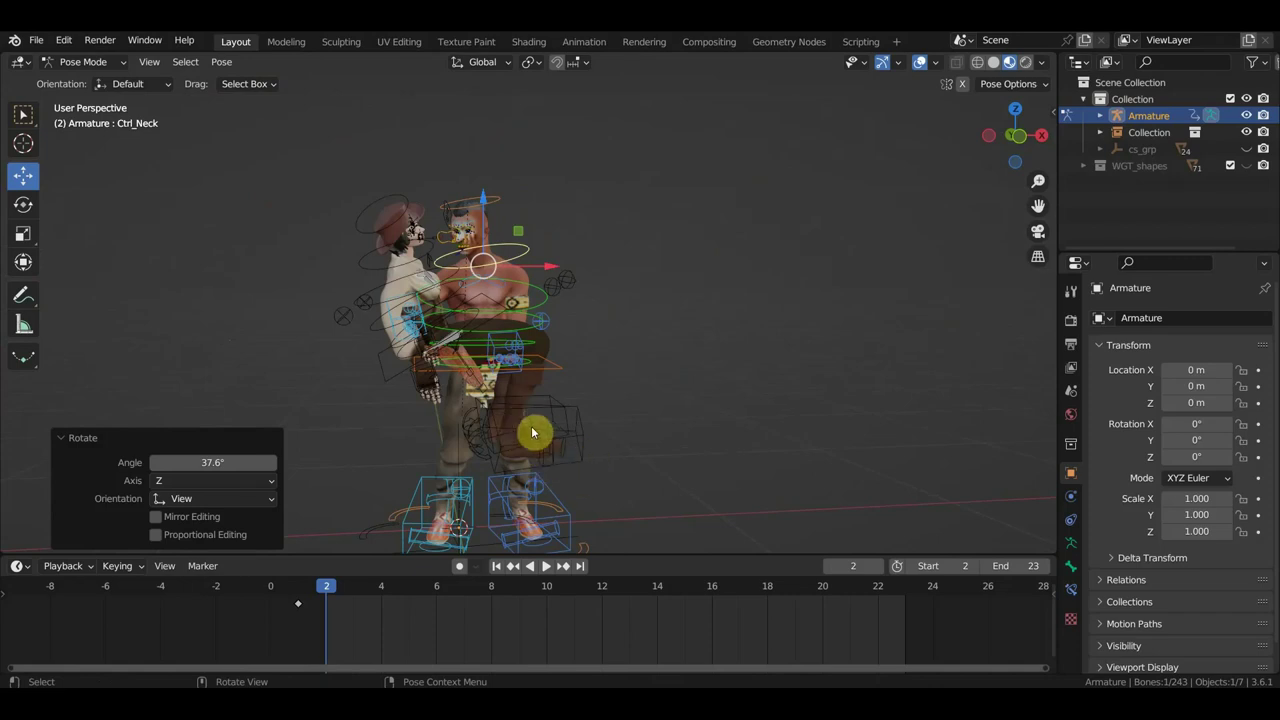
{"action": "mouse_move", "coordinate": [560, 497]}
{"action": "middle_mouse_down"}
{"action": "mouse_move", "coordinate": [557, 434]}
{"action": "mouse_move", "coordinate": [720, 429]}
{"action": "mouse_move", "coordinate": [848, 456]}
{"action": "mouse_move", "coordinate": [889, 434]}
{"action": "middle_mouse_up"}
{"action": "middle_click_drag", "start_coordinate": [686, 477], "coordinate": [683, 476]}
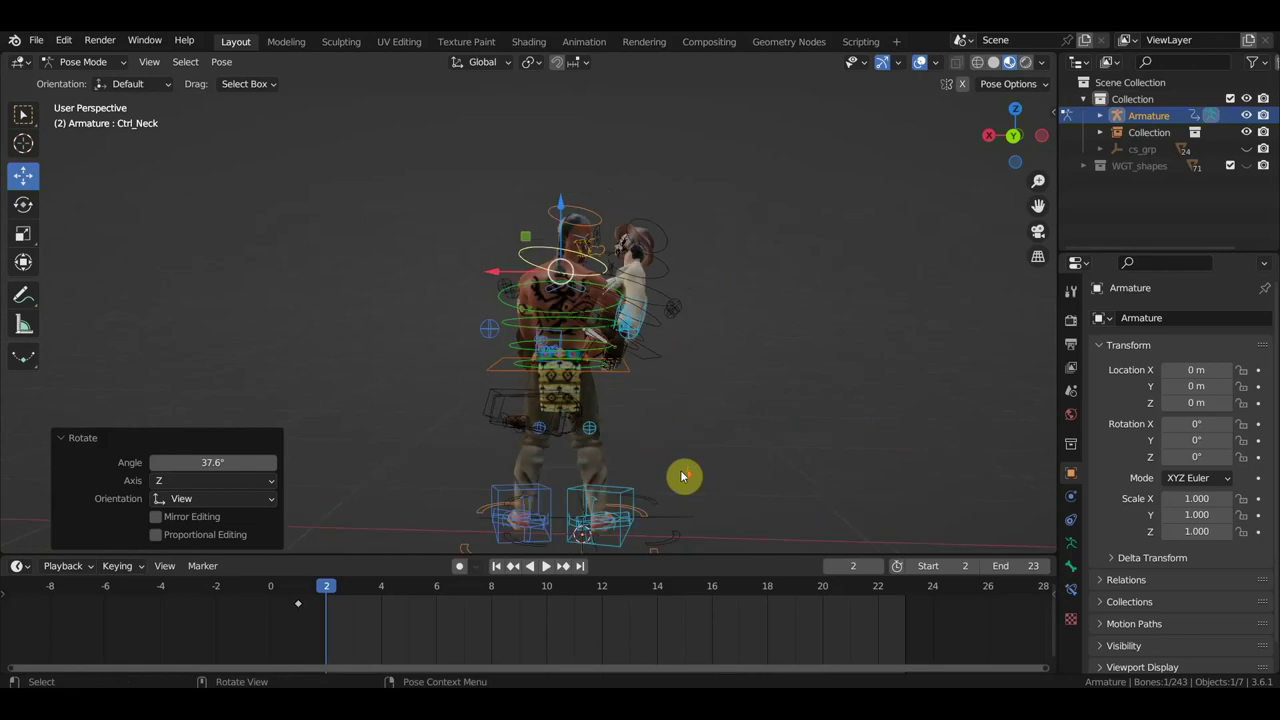
Shift the Ctrl_Master root control -0.056 m along X.
{"action": "left_click", "coordinate": [645, 525]}
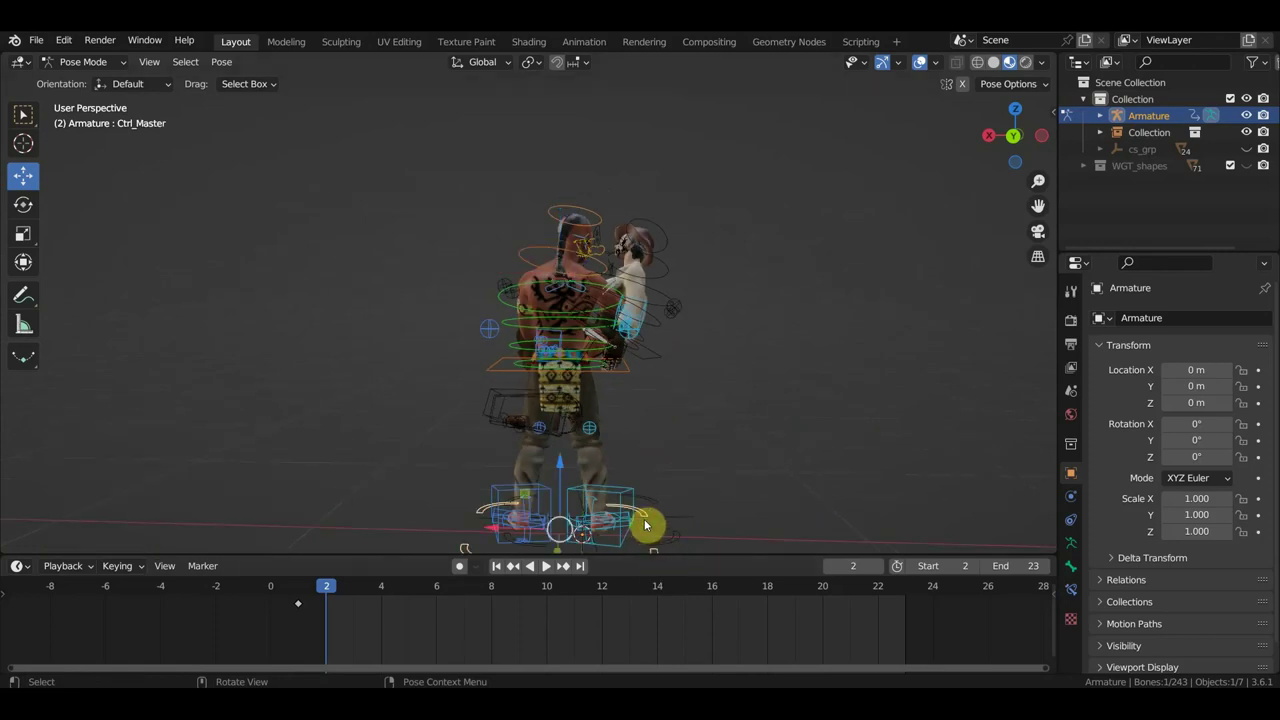
{"action": "left_click_drag", "start_coordinate": [494, 523], "coordinate": [549, 508]}
{"action": "mouse_move", "coordinate": [549, 508]}
{"action": "middle_mouse_down"}
{"action": "mouse_move", "coordinate": [637, 469]}
{"action": "mouse_move", "coordinate": [323, 467]}
{"action": "mouse_move", "coordinate": [425, 340]}
{"action": "mouse_move", "coordinate": [269, 366]}
{"action": "mouse_move", "coordinate": [384, 314]}
{"action": "mouse_move", "coordinate": [528, 291]}
{"action": "mouse_move", "coordinate": [394, 291]}
{"action": "middle_mouse_up"}
Raise the hips control 0.027 m vertically in side view.
{"action": "left_click", "coordinate": [684, 389]}
{"action": "key", "text": "KP_3"}
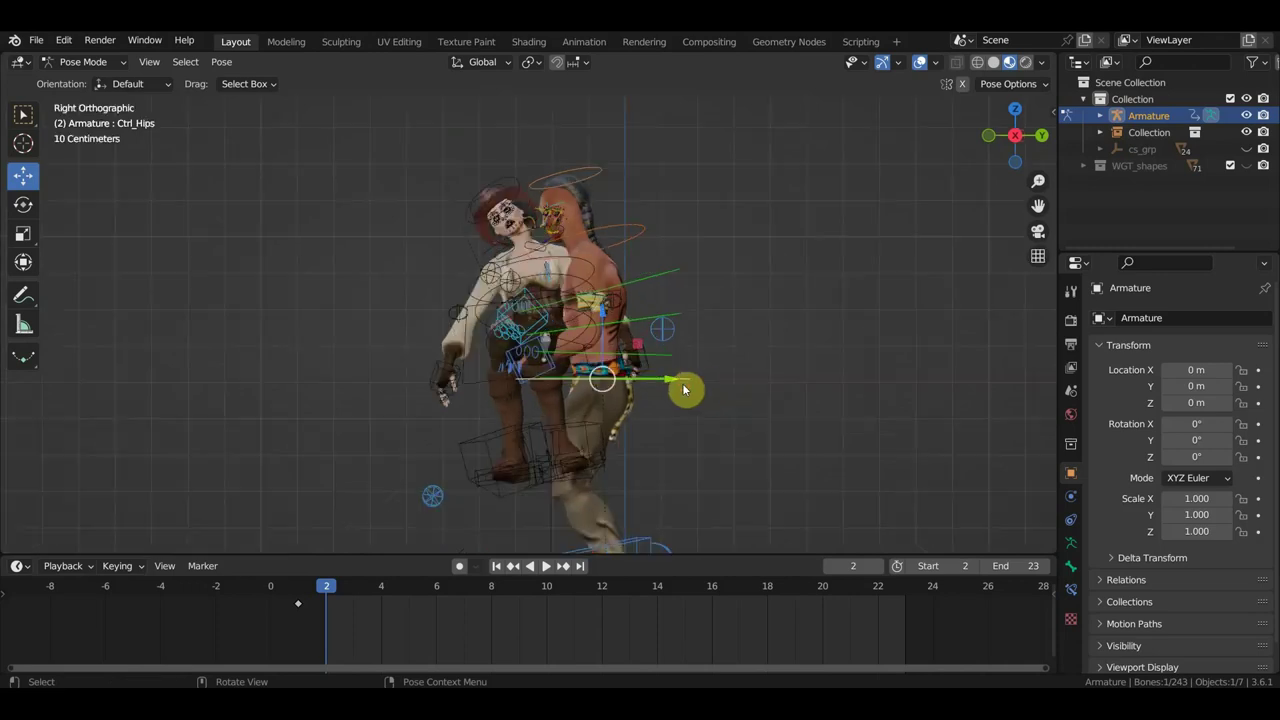
{"action": "key", "text": "g"}
{"action": "key", "text": "z"}
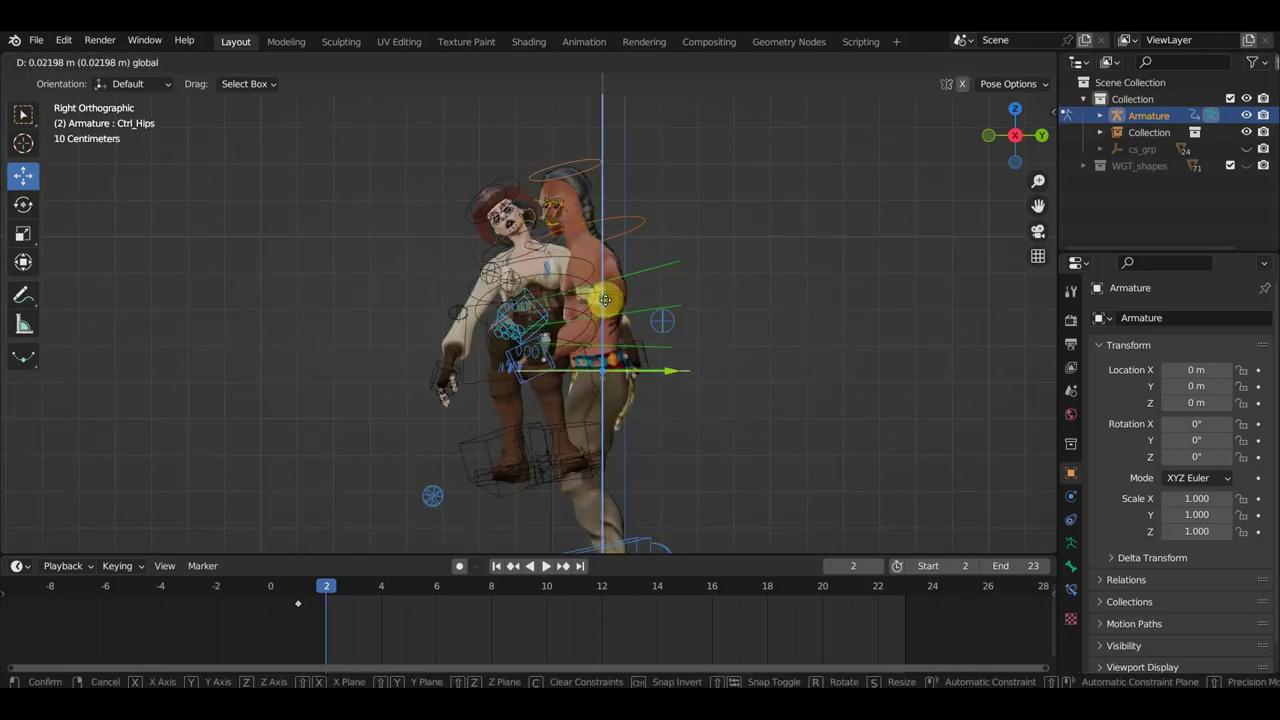
{"action": "left_click", "coordinate": [605, 300]}
{"action": "mouse_move", "coordinate": [600, 323]}
{"action": "middle_mouse_down"}
{"action": "mouse_move", "coordinate": [826, 334]}
{"action": "mouse_move", "coordinate": [814, 323]}
{"action": "middle_mouse_up"}
{"action": "scroll", "coordinate": [742, 336], "scroll_direction": "up", "scroll_amount": 3}
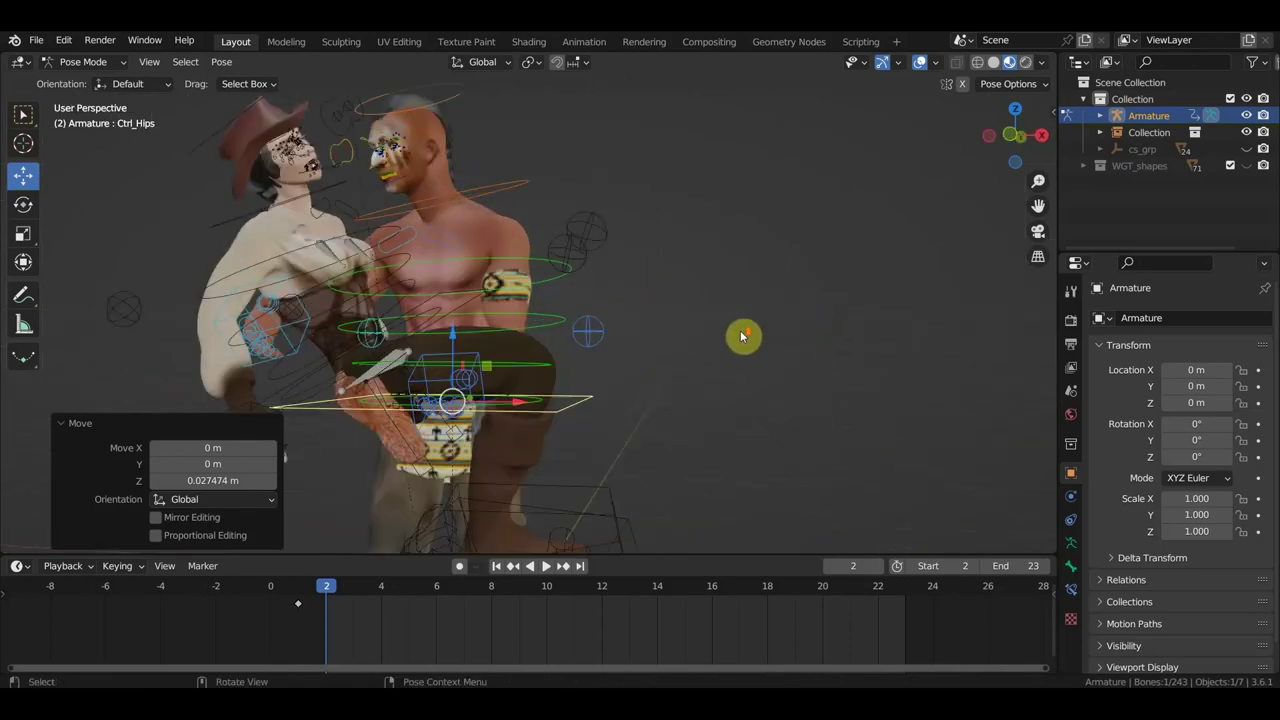
{"action": "middle_click_drag", "start_coordinate": [737, 338], "coordinate": [808, 309], "text": "shift"}
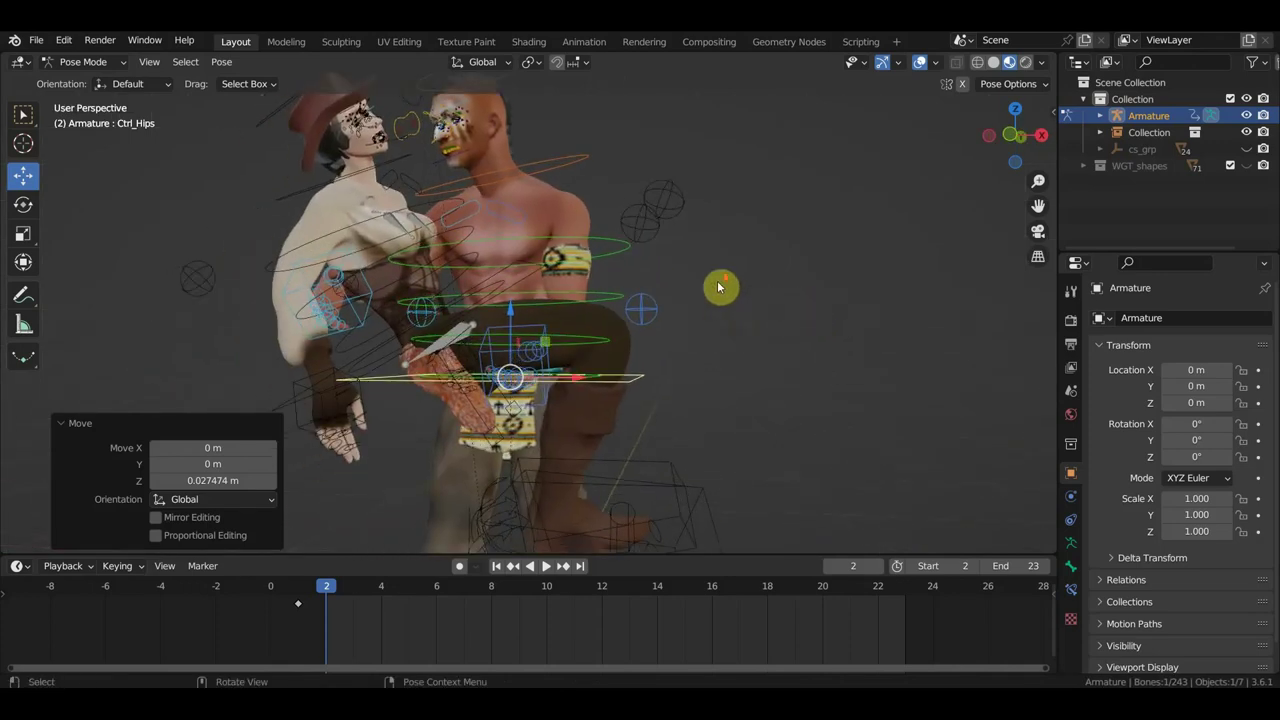
{"action": "scroll", "coordinate": [720, 289], "scroll_direction": "down", "scroll_amount": 2}
Select all bones and insert Location & Rotation keyframes at frame 2.
{"action": "key", "text": "a"}
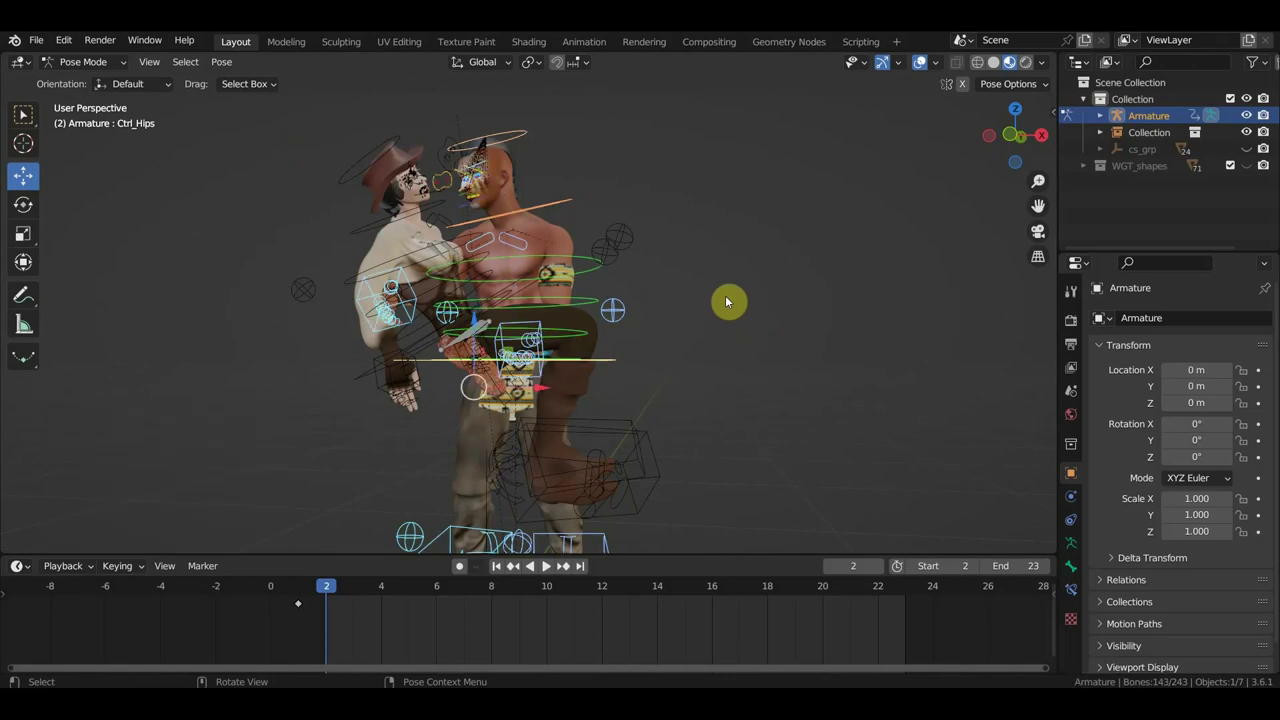
{"action": "key", "text": "i"}
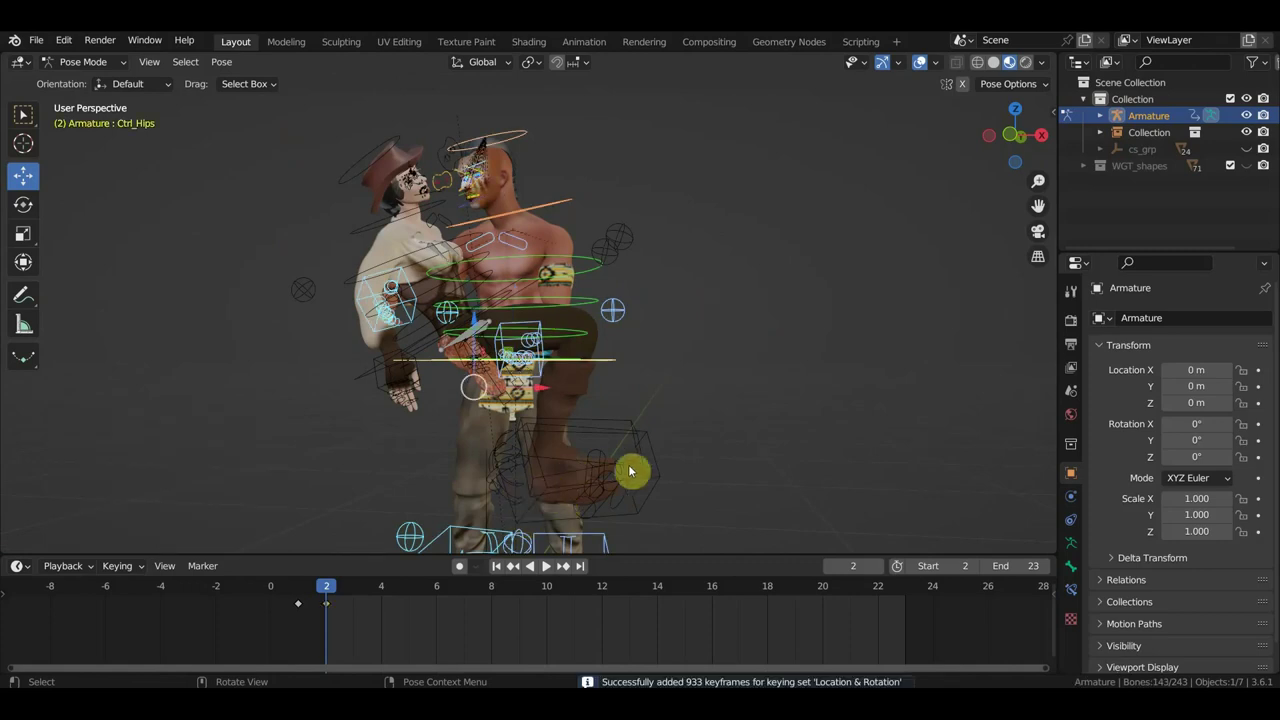
{"action": "mouse_move", "coordinate": [631, 471]}
{"action": "middle_mouse_down"}
{"action": "mouse_move", "coordinate": [698, 445]}
{"action": "mouse_move", "coordinate": [646, 449]}
{"action": "middle_mouse_up"}
{"action": "scroll", "coordinate": [478, 643], "scroll_direction": "up", "scroll_amount": 2}
{"action": "scroll", "coordinate": [478, 643], "scroll_direction": "up", "scroll_amount": 1}
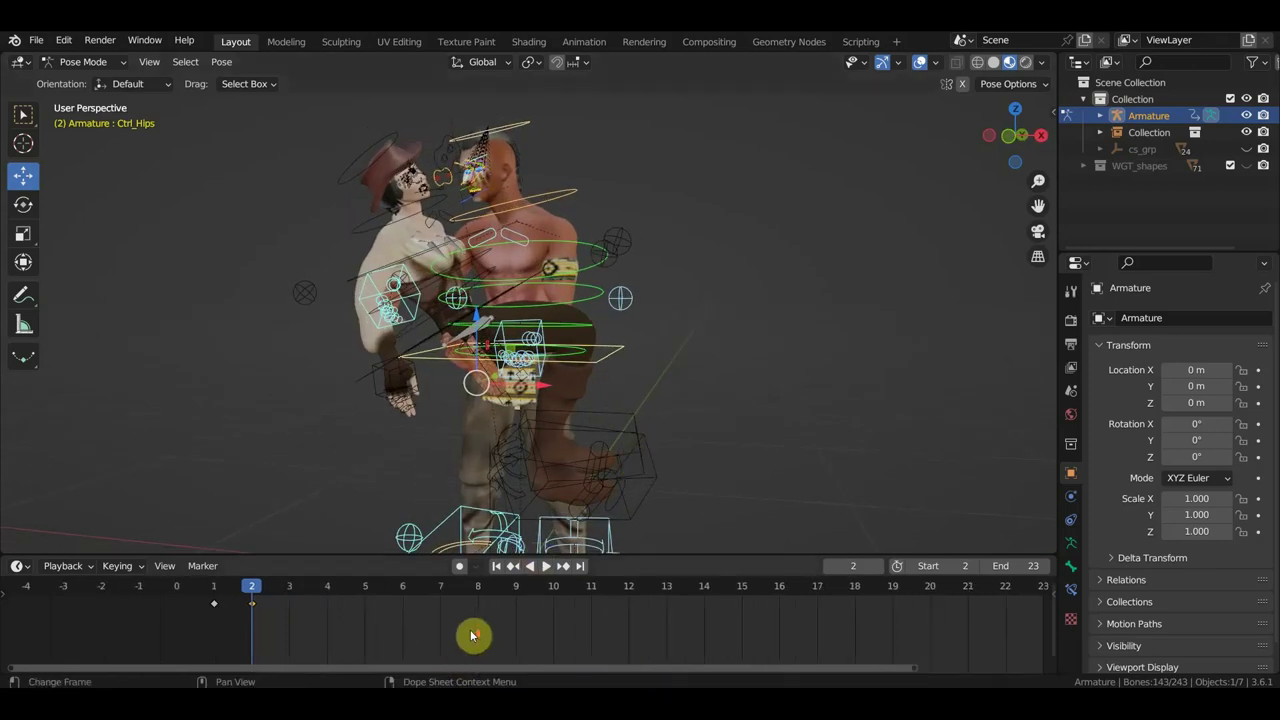
{"action": "scroll", "coordinate": [514, 634], "scroll_direction": "left", "scroll_amount": 3, "text": "ctrl"}
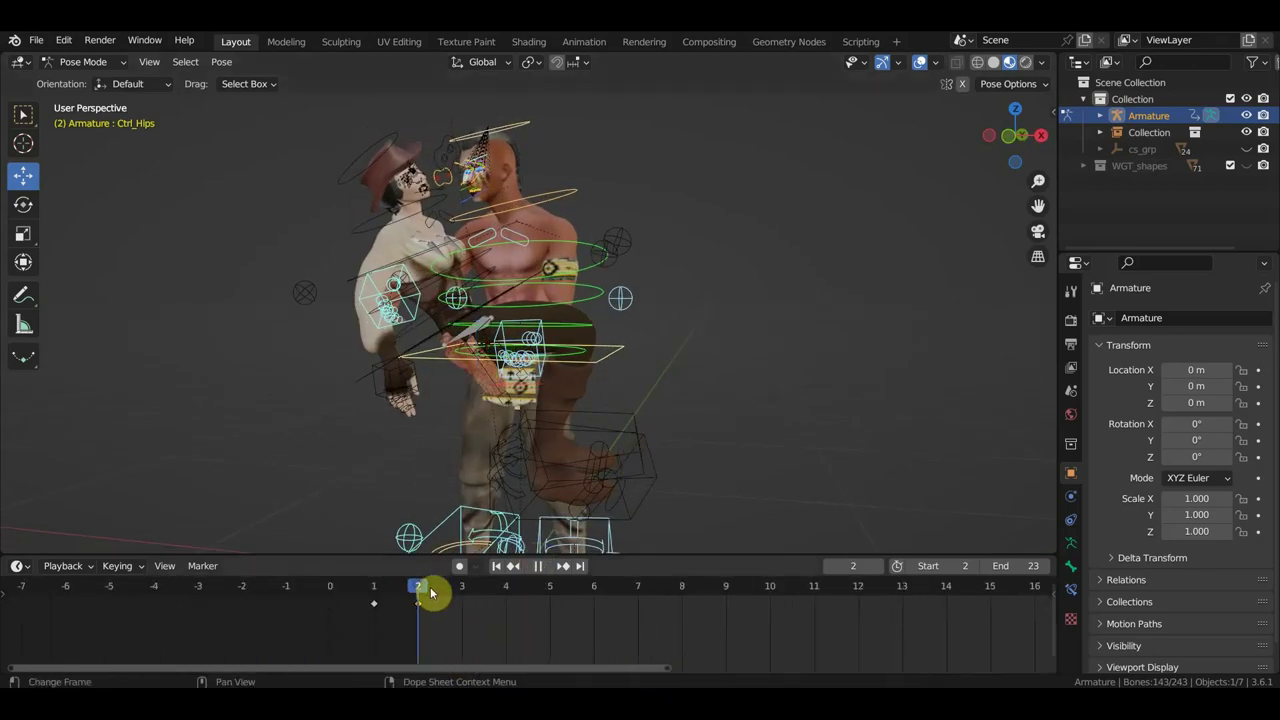
Scrub frames 3 through 28, viewing the carry from the front and other angles.
{"action": "left_click_drag", "start_coordinate": [432, 594], "coordinate": [493, 606]}
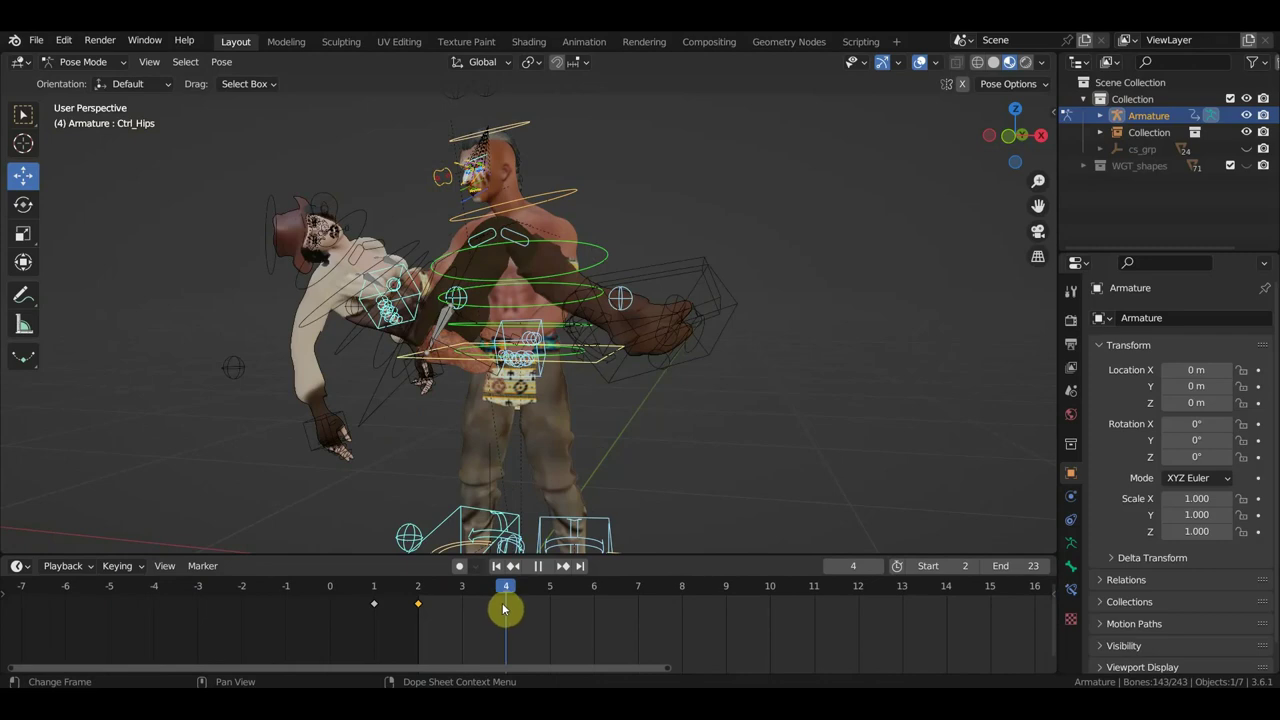
{"action": "left_click_drag", "start_coordinate": [505, 608], "coordinate": [937, 629]}
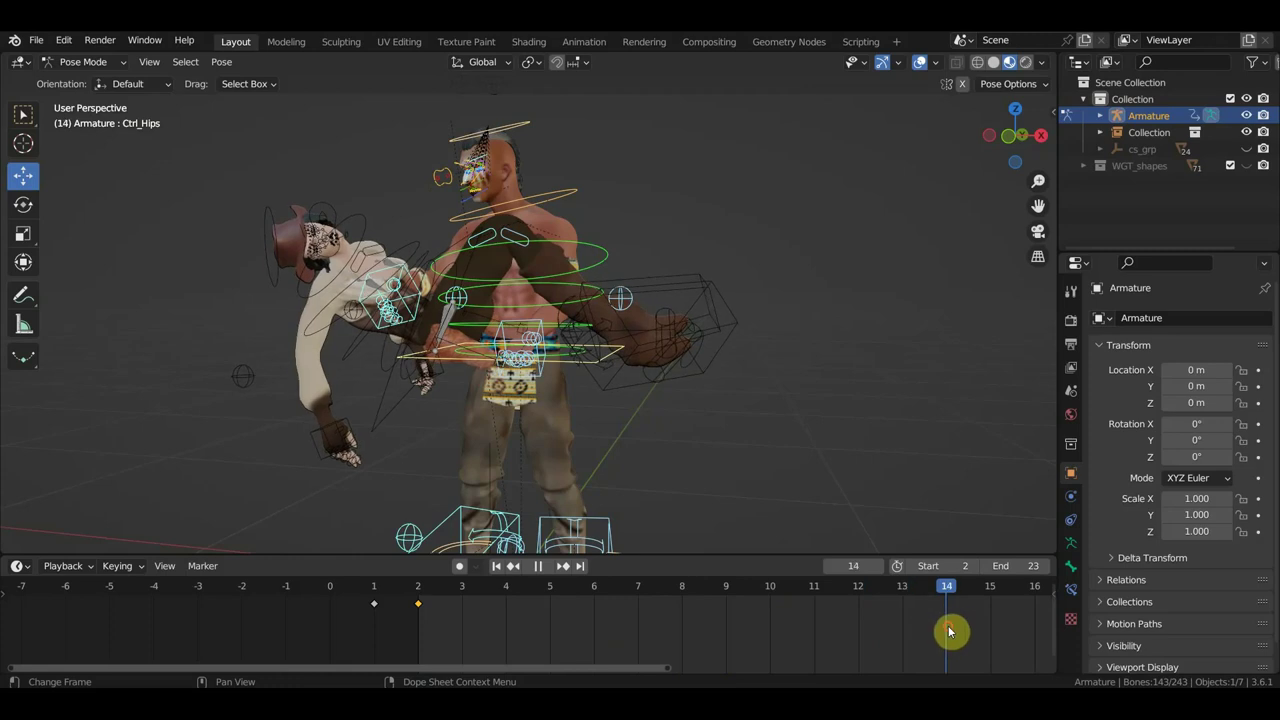
{"action": "scroll", "coordinate": [949, 631], "scroll_direction": "down", "scroll_amount": 2}
{"action": "scroll", "coordinate": [826, 631], "scroll_direction": "down", "scroll_amount": 2}
{"action": "scroll", "coordinate": [826, 631], "scroll_direction": "down", "scroll_amount": 1}
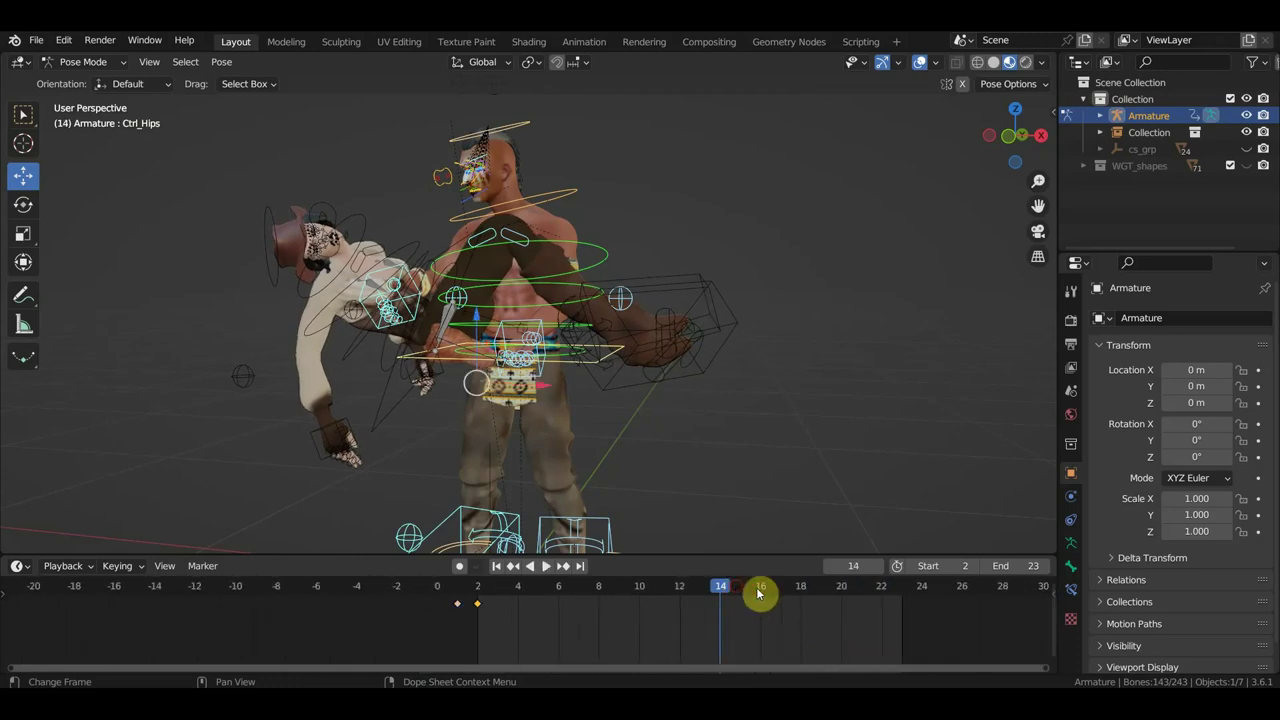
{"action": "mouse_move", "coordinate": [758, 593]}
{"action": "left_mouse_down"}
{"action": "mouse_move", "coordinate": [1038, 608]}
{"action": "mouse_move", "coordinate": [11, 606]}
{"action": "mouse_move", "coordinate": [1023, 606]}
{"action": "mouse_move", "coordinate": [1003, 606]}
{"action": "left_mouse_up"}
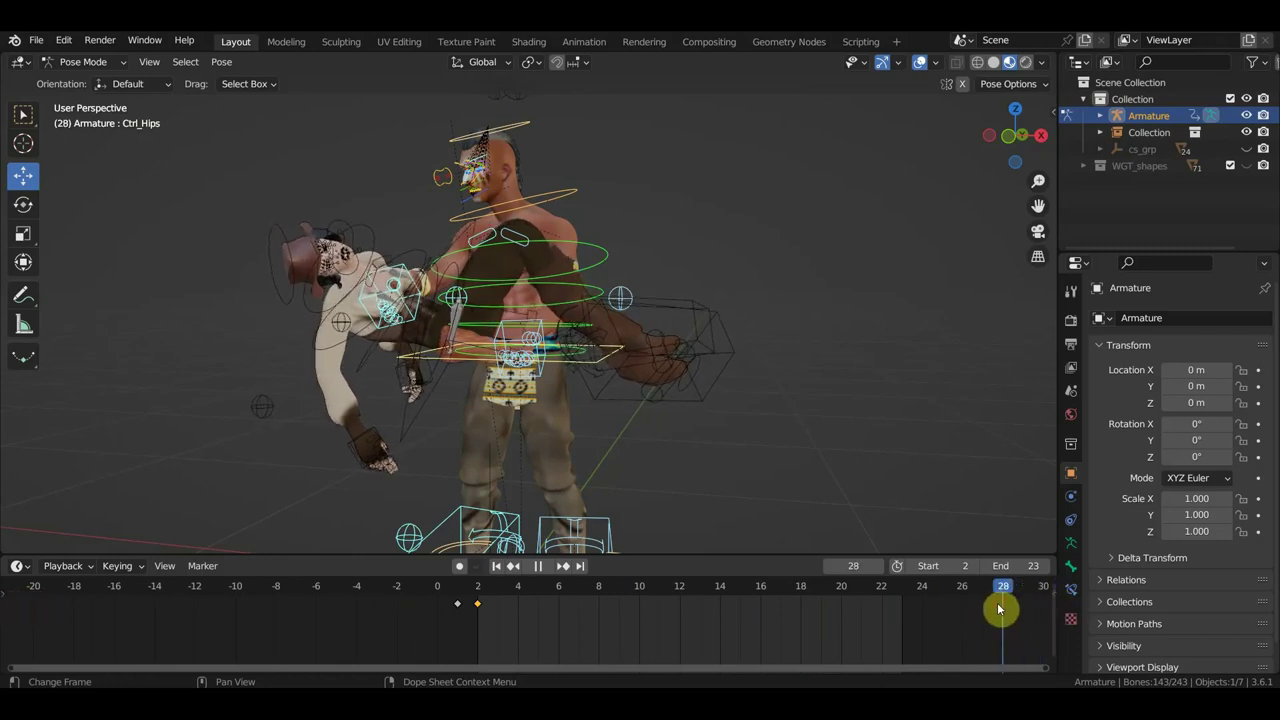
{"action": "mouse_move", "coordinate": [760, 512]}
{"action": "middle_mouse_down"}
{"action": "mouse_move", "coordinate": [803, 503]}
{"action": "mouse_move", "coordinate": [768, 487]}
{"action": "middle_mouse_up"}
{"action": "key", "text": "KP_1"}
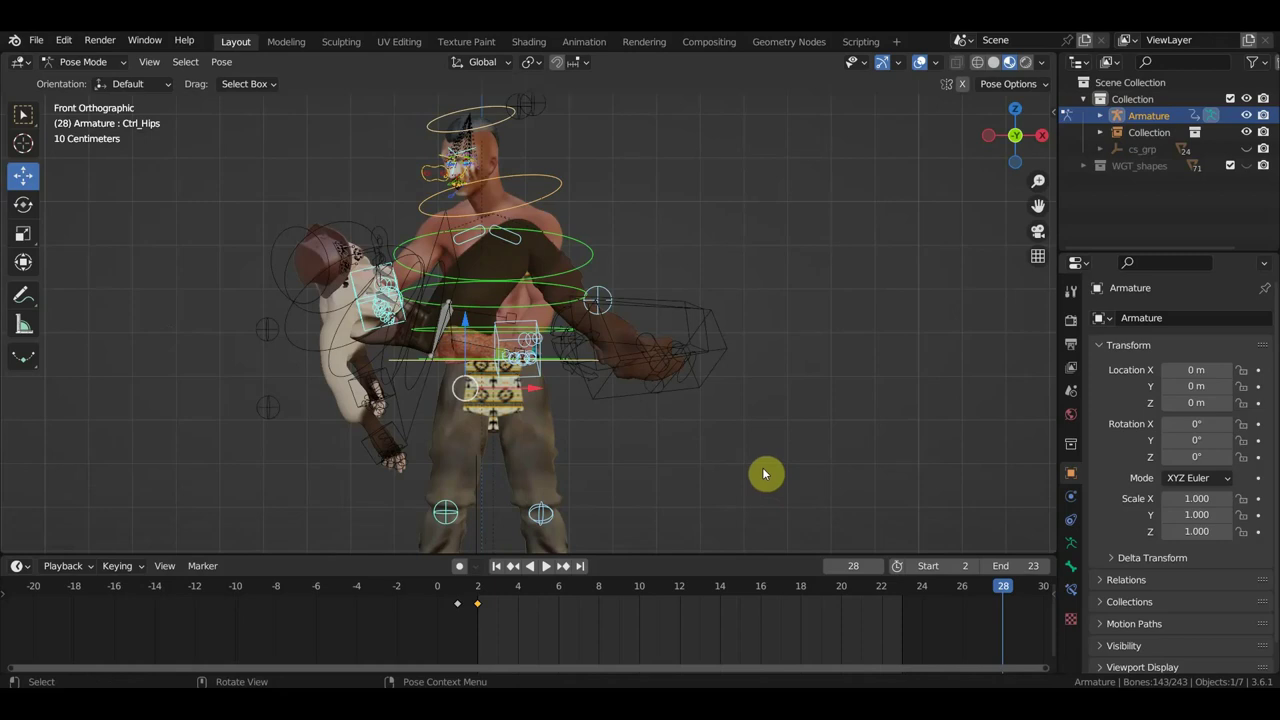
{"action": "mouse_move", "coordinate": [652, 349]}
{"action": "middle_mouse_down"}
{"action": "mouse_move", "coordinate": [603, 354]}
{"action": "mouse_move", "coordinate": [823, 329]}
{"action": "mouse_move", "coordinate": [791, 331]}
{"action": "mouse_move", "coordinate": [768, 310]}
{"action": "mouse_move", "coordinate": [657, 337]}
{"action": "middle_mouse_up"}
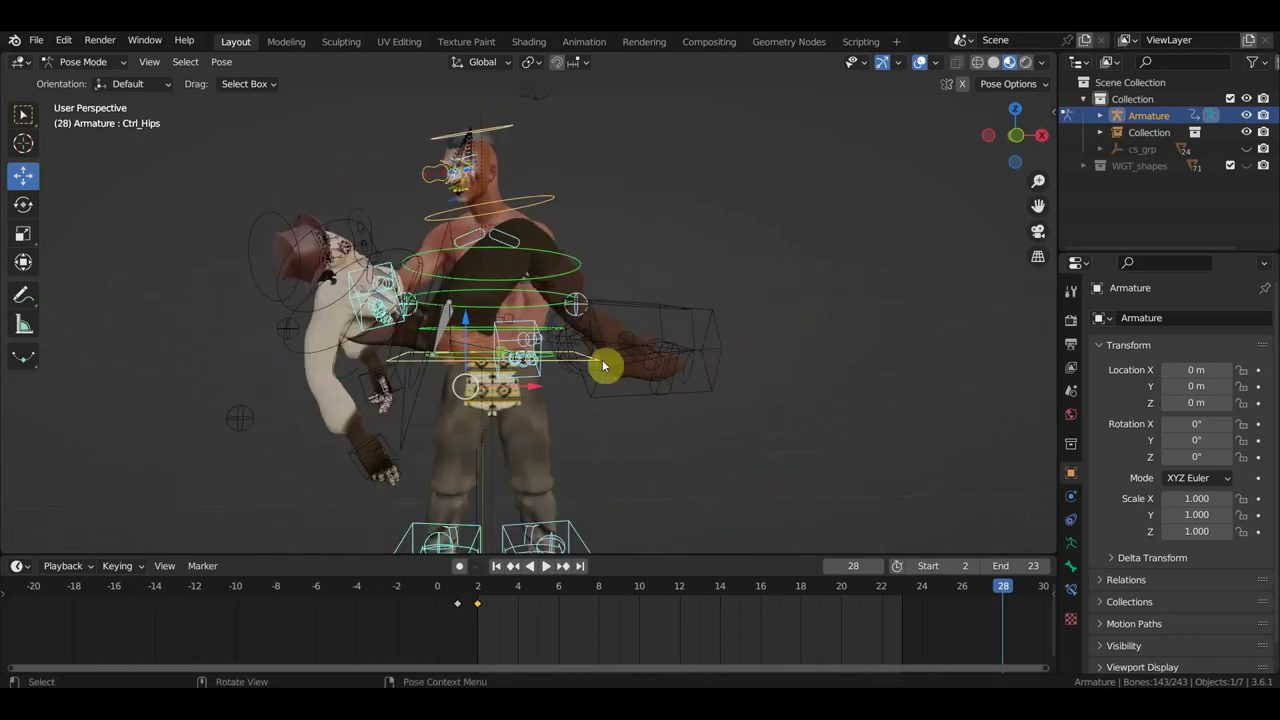
{"action": "mouse_move", "coordinate": [599, 371]}
{"action": "middle_mouse_down"}
{"action": "mouse_move", "coordinate": [571, 434]}
{"action": "mouse_move", "coordinate": [489, 449]}
{"action": "mouse_move", "coordinate": [563, 457]}
{"action": "mouse_move", "coordinate": [533, 438]}
{"action": "middle_mouse_up"}
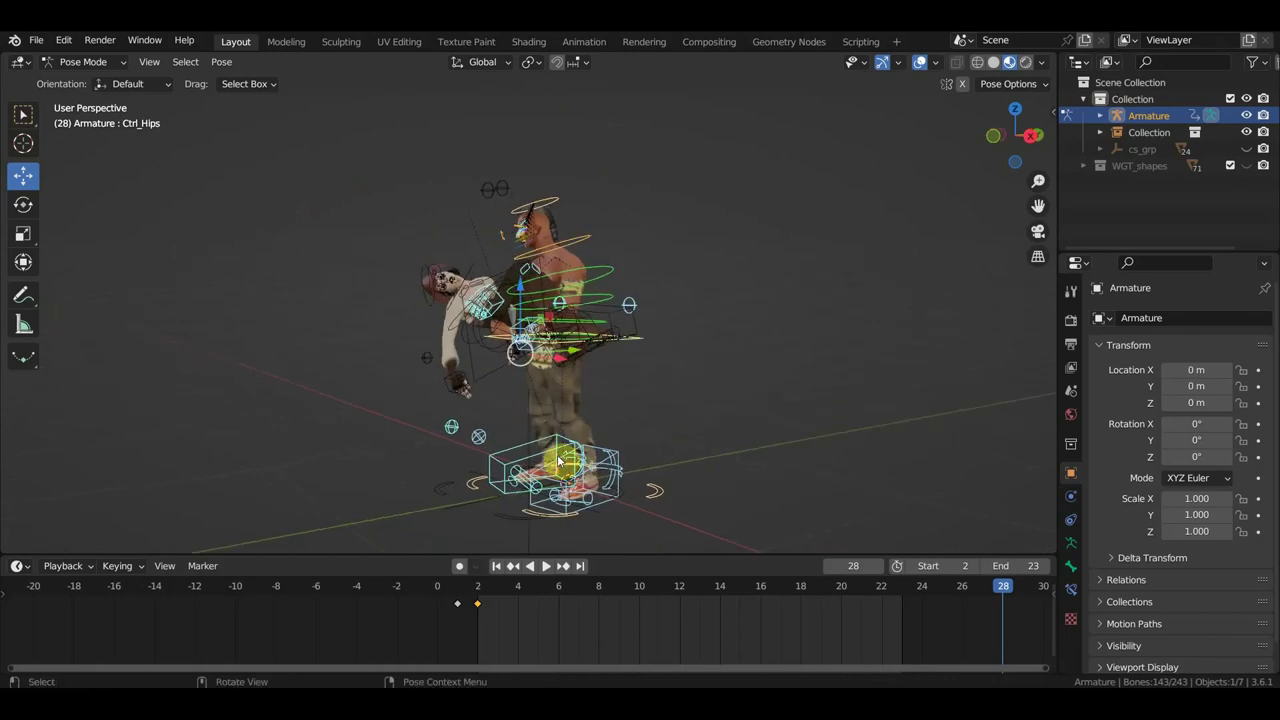
At frame 13, select the left foot IK control and start moving it.
{"action": "left_click", "coordinate": [709, 597]}
{"action": "mouse_move", "coordinate": [590, 481]}
{"action": "middle_mouse_down"}
{"action": "mouse_move", "coordinate": [563, 469]}
{"action": "mouse_move", "coordinate": [586, 471]}
{"action": "mouse_move", "coordinate": [575, 475]}
{"action": "middle_mouse_up"}
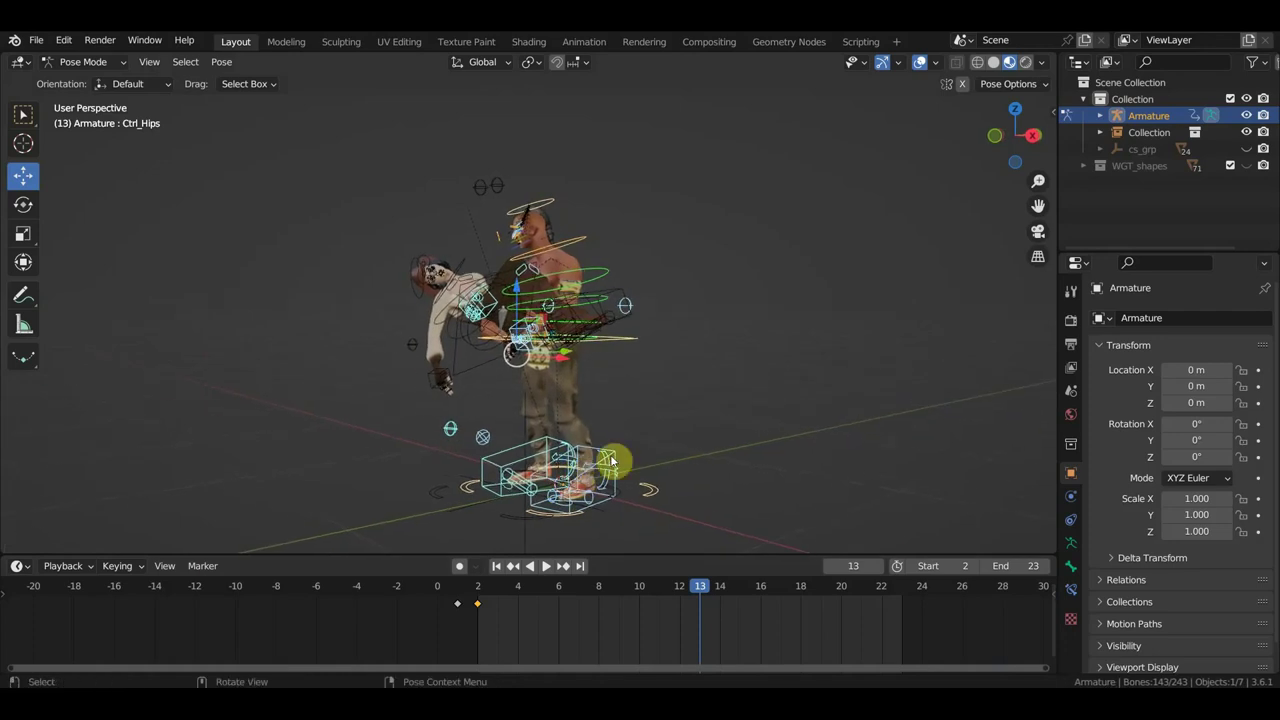
{"action": "left_click", "coordinate": [616, 458]}
{"action": "mouse_move", "coordinate": [616, 458]}
{"action": "middle_mouse_down"}
{"action": "mouse_move", "coordinate": [643, 471]}
{"action": "mouse_move", "coordinate": [591, 466]}
{"action": "middle_mouse_up"}
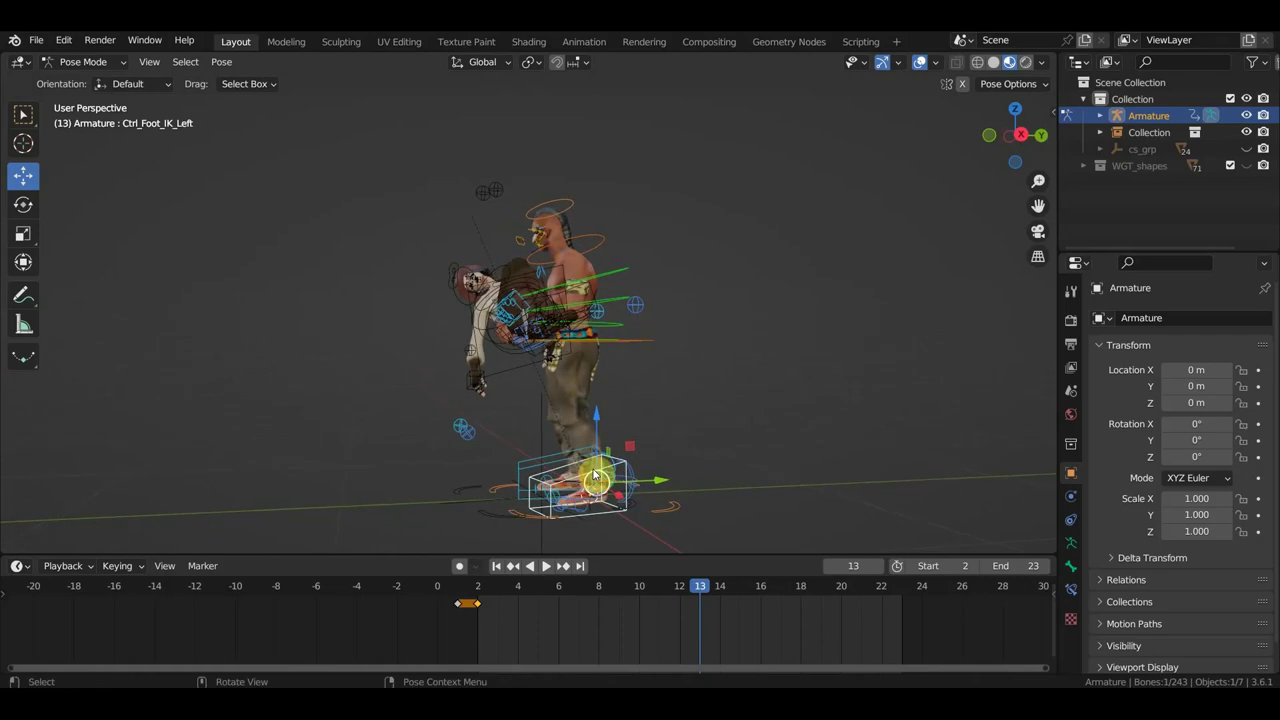
{"action": "key", "text": "g"}
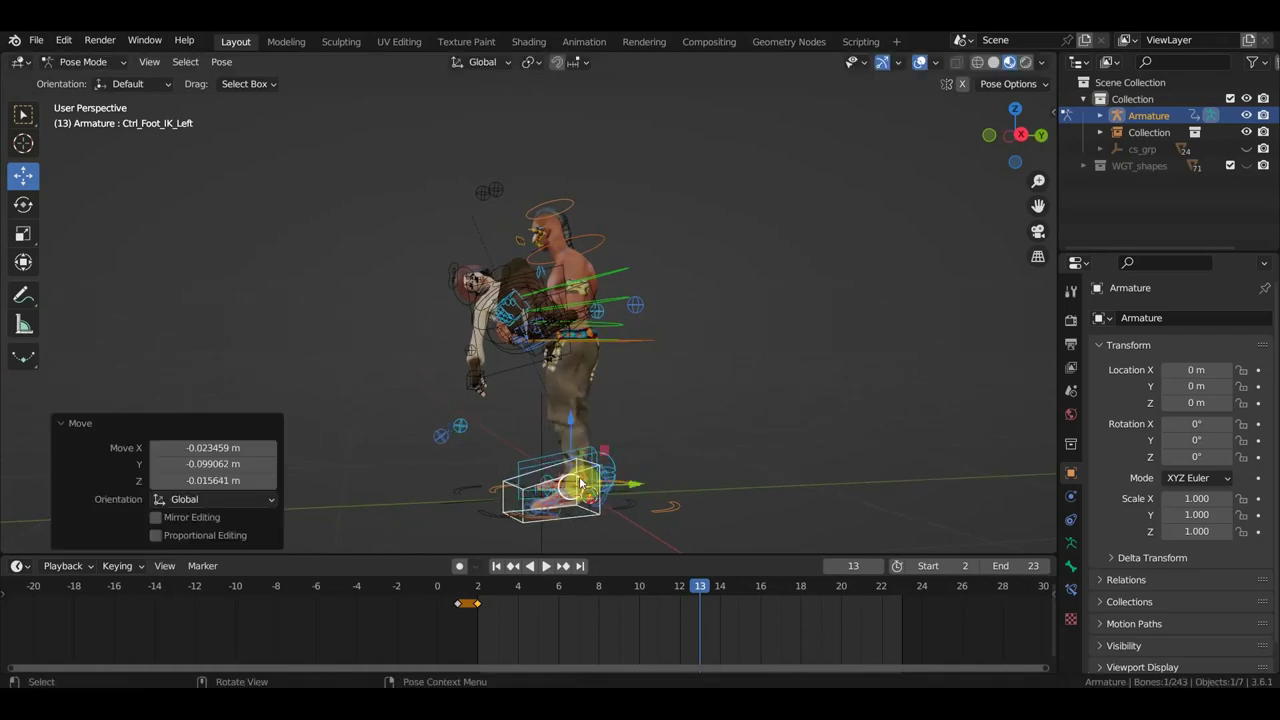
Set the left foot's new position, tilt the hips -8.64° and shift them slightly.
{"action": "left_click", "coordinate": [586, 468]}
{"action": "left_click", "coordinate": [634, 349]}
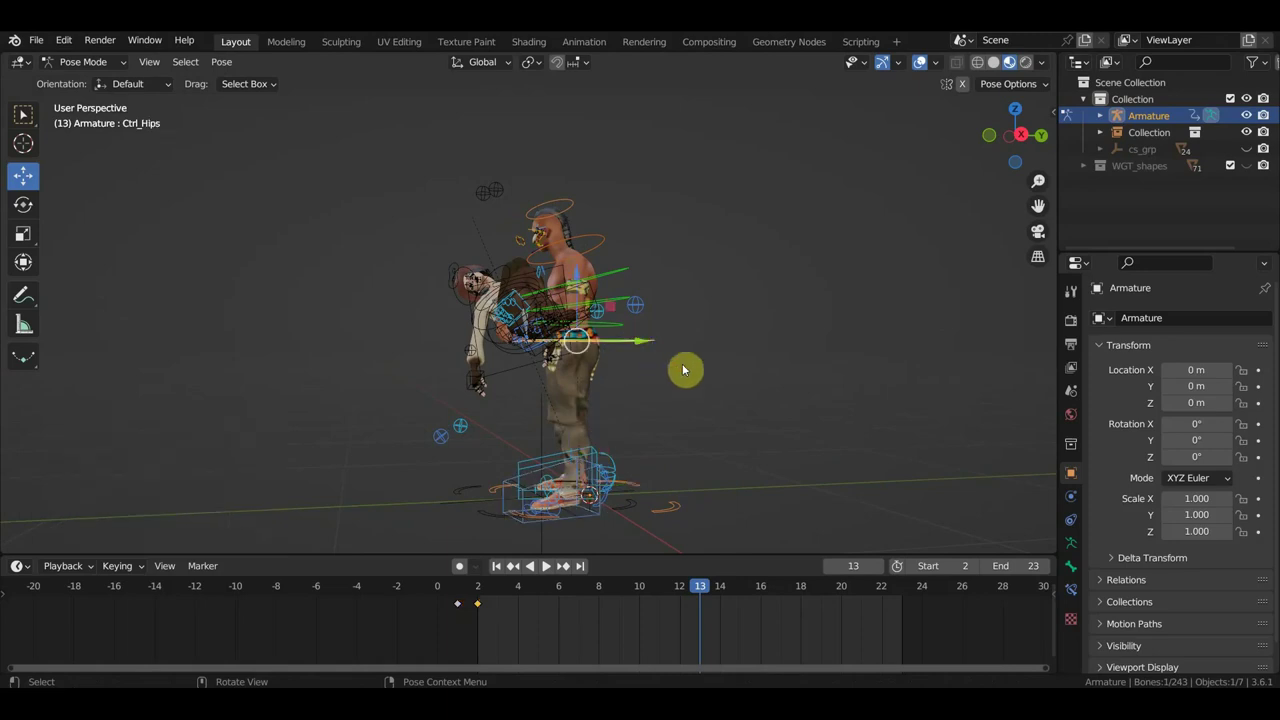
{"action": "key", "text": "r"}
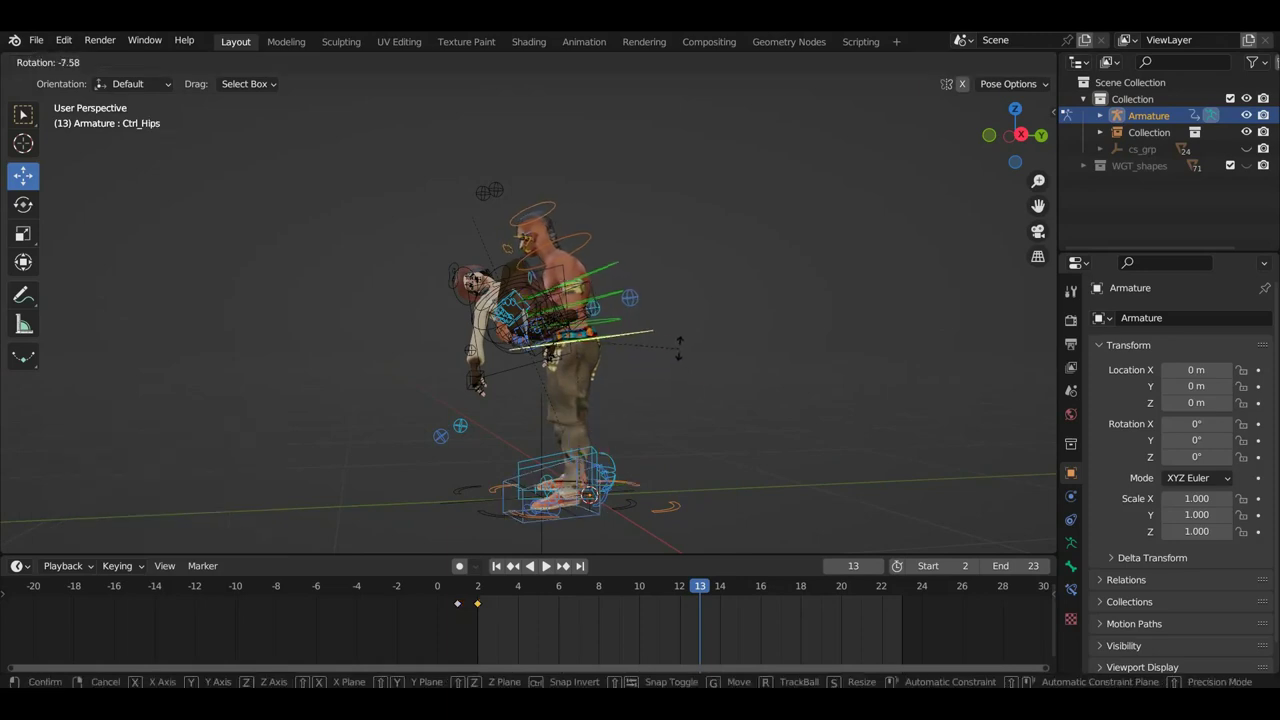
{"action": "left_click", "coordinate": [678, 347]}
{"action": "key", "text": "g"}
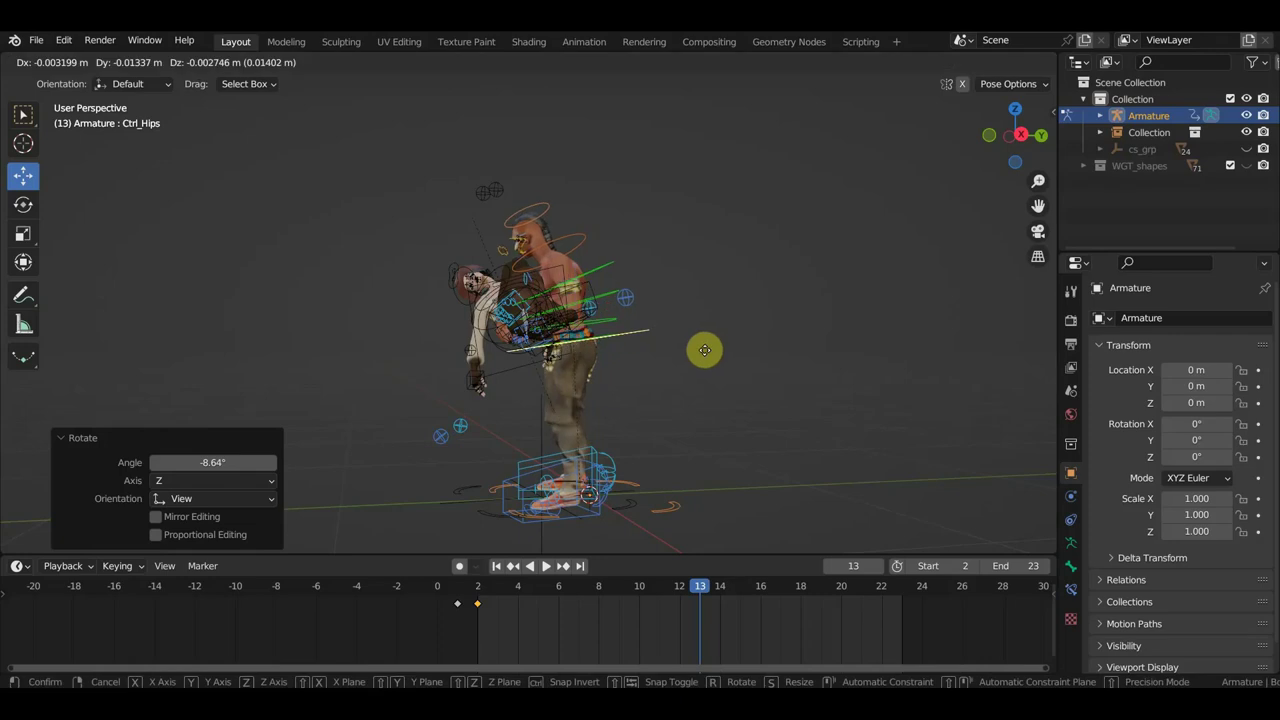
{"action": "left_click", "coordinate": [699, 357]}
Inspect the corrected frame 13 pose from several angles and play the animation.
{"action": "middle_click_drag", "start_coordinate": [699, 357], "coordinate": [876, 392]}
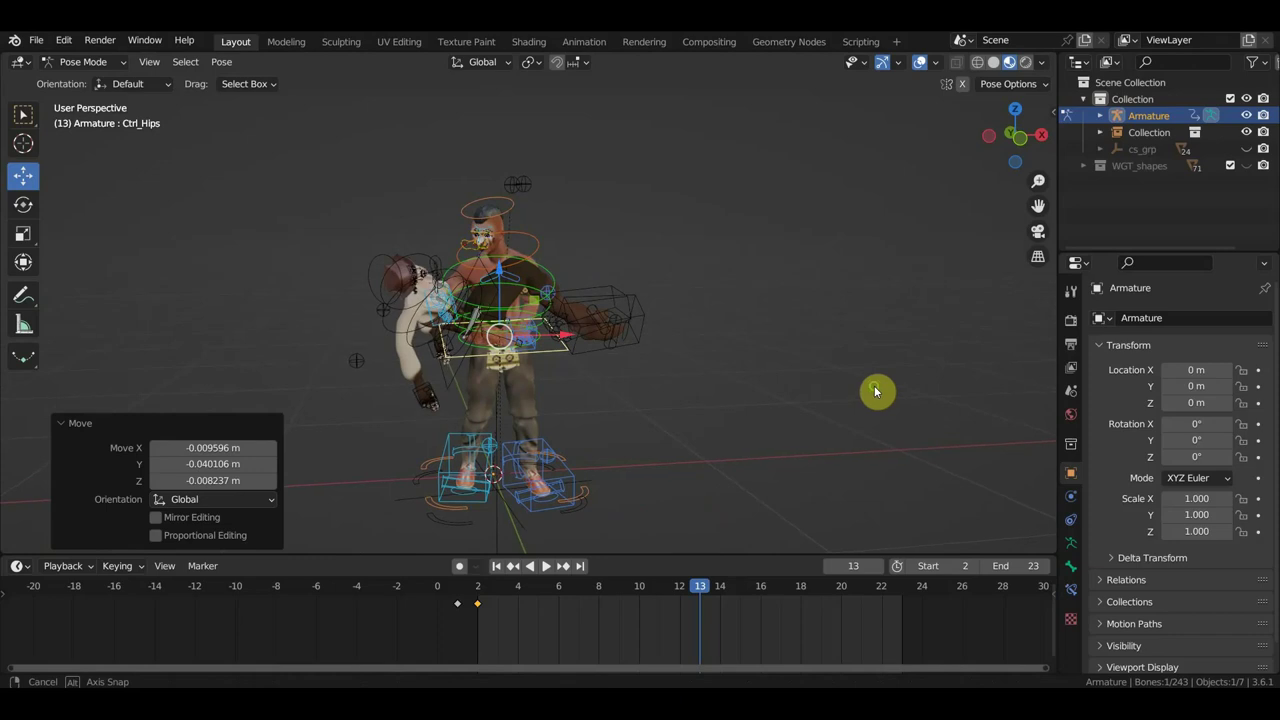
{"action": "scroll", "coordinate": [735, 390], "scroll_direction": "up", "scroll_amount": 2}
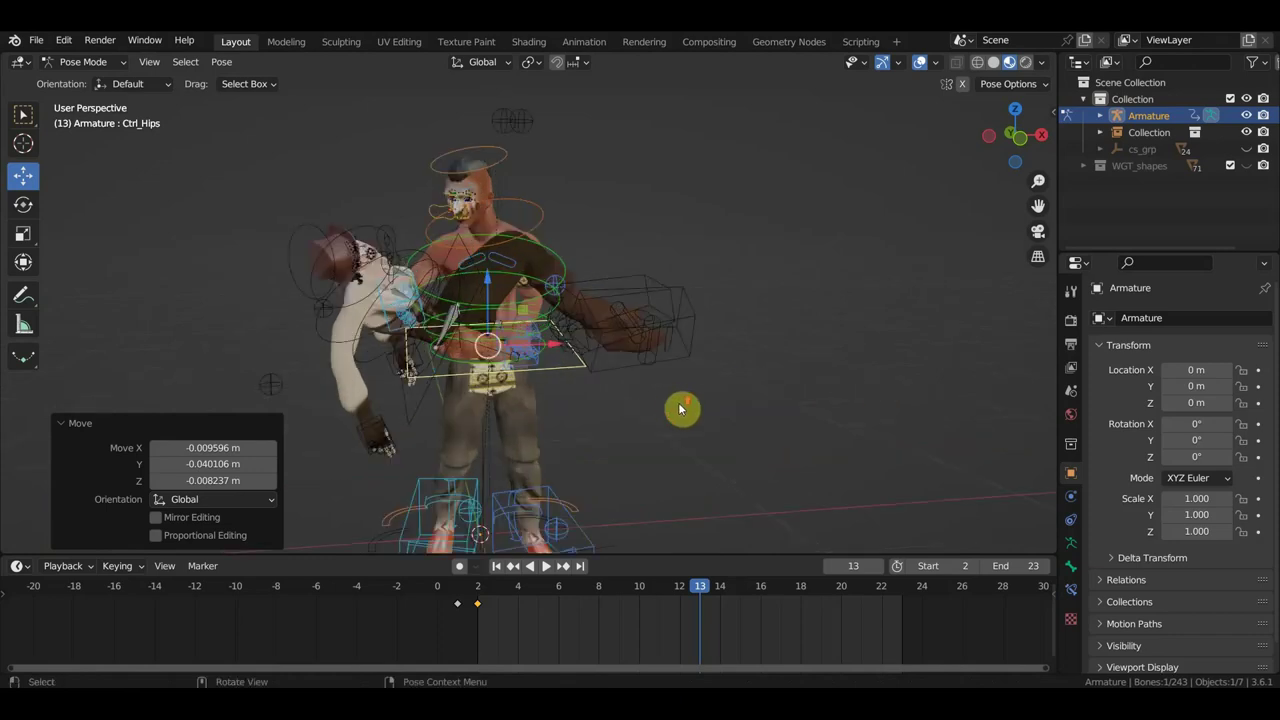
{"action": "middle_click_drag", "start_coordinate": [569, 352], "coordinate": [552, 330]}
{"action": "scroll", "coordinate": [641, 380], "scroll_direction": "down", "scroll_amount": 4}
{"action": "scroll", "coordinate": [641, 380], "scroll_direction": "up", "scroll_amount": 2}
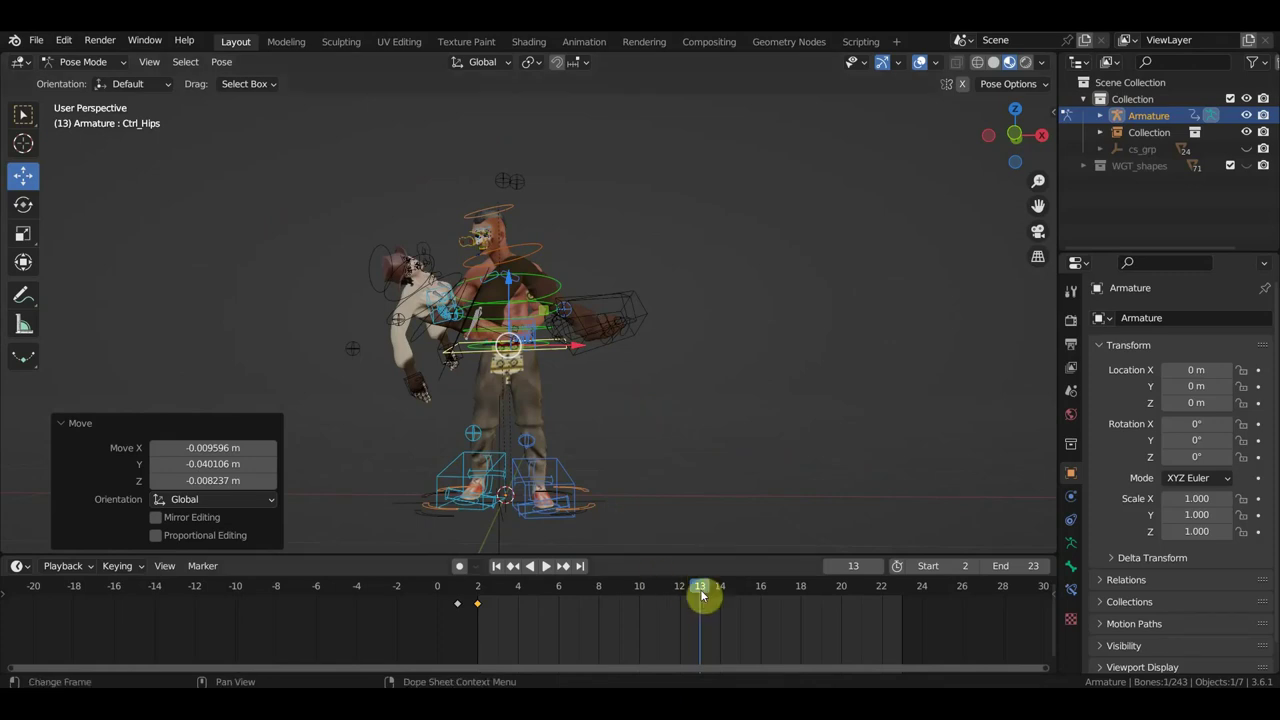
{"action": "key", "text": "space"}
Stop playback at frame 16 and view the meshes from behind with overlays hidden.
{"action": "left_click", "coordinate": [757, 597]}
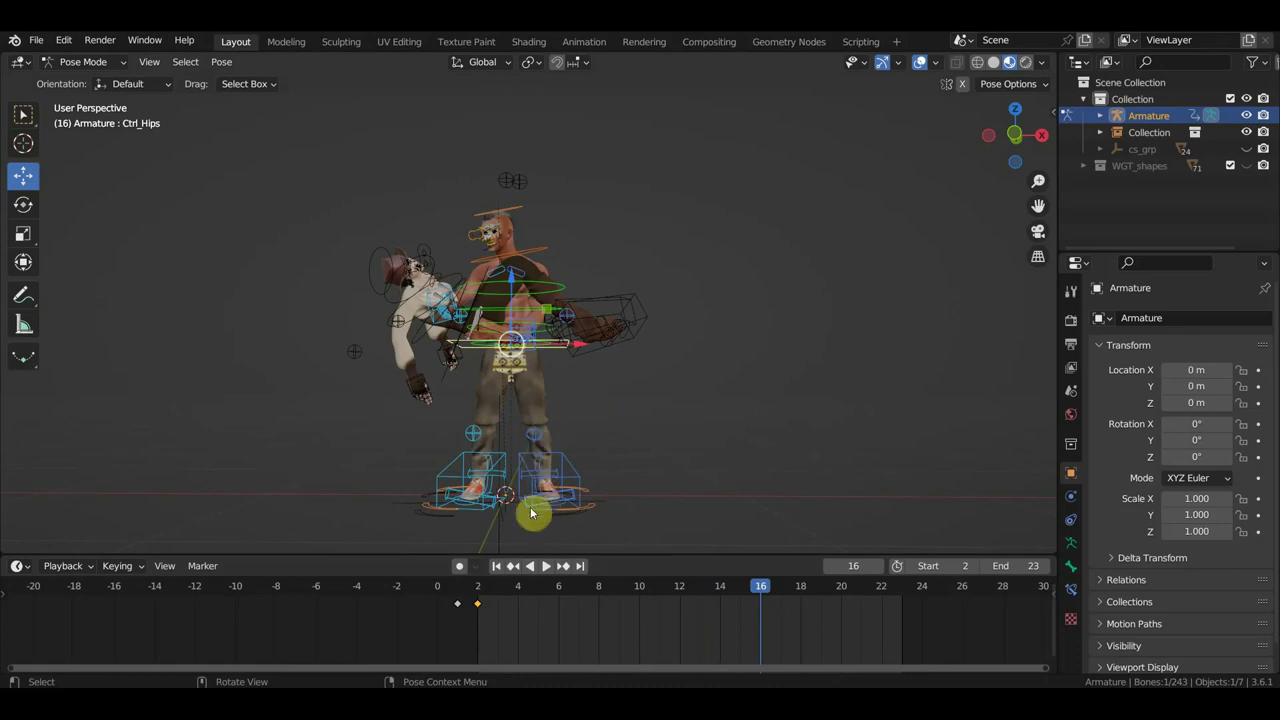
{"action": "mouse_move", "coordinate": [507, 470]}
{"action": "middle_mouse_down"}
{"action": "mouse_move", "coordinate": [560, 486]}
{"action": "mouse_move", "coordinate": [494, 494]}
{"action": "mouse_move", "coordinate": [665, 352]}
{"action": "mouse_move", "coordinate": [698, 414]}
{"action": "mouse_move", "coordinate": [651, 434]}
{"action": "mouse_move", "coordinate": [808, 342]}
{"action": "mouse_move", "coordinate": [986, 346]}
{"action": "mouse_move", "coordinate": [34, 357]}
{"action": "middle_mouse_up"}
{"action": "left_click", "coordinate": [919, 62]}
{"action": "scroll", "coordinate": [720, 347], "scroll_direction": "up", "scroll_amount": 1}
{"action": "scroll", "coordinate": [720, 347], "scroll_direction": "up", "scroll_amount": 2}
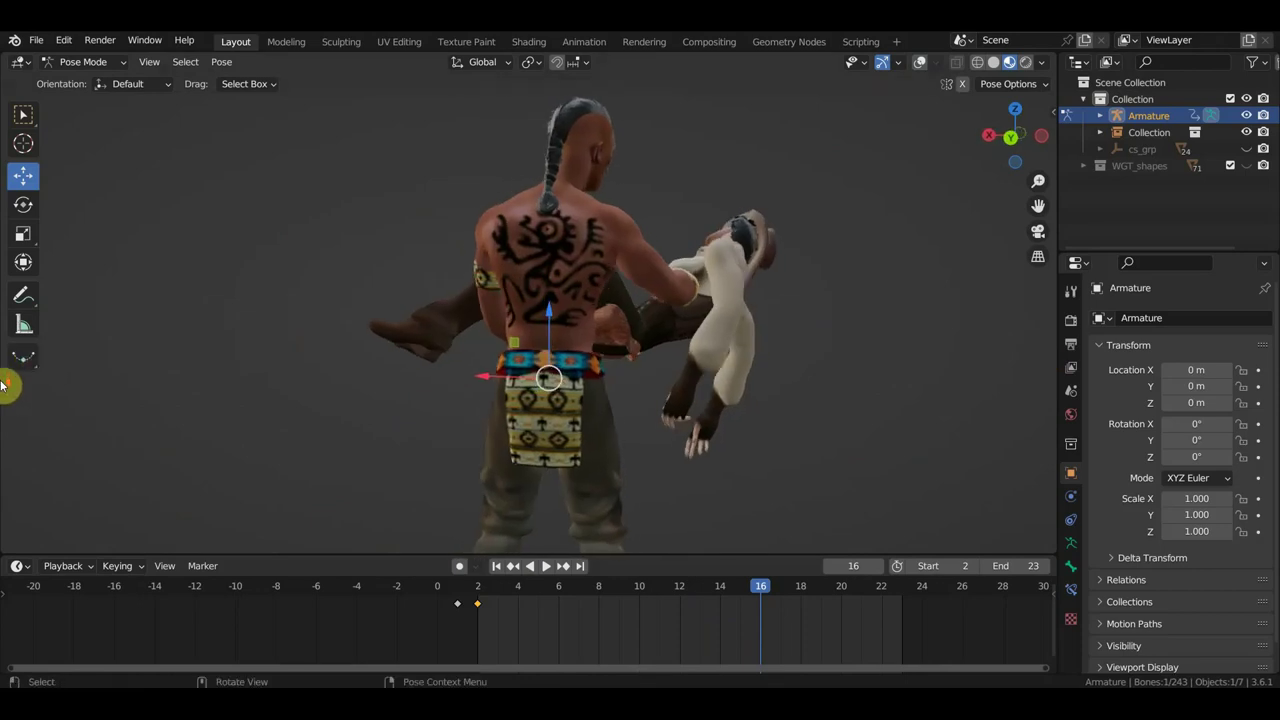
{"action": "scroll", "coordinate": [308, 440], "scroll_direction": "down", "scroll_amount": 2}
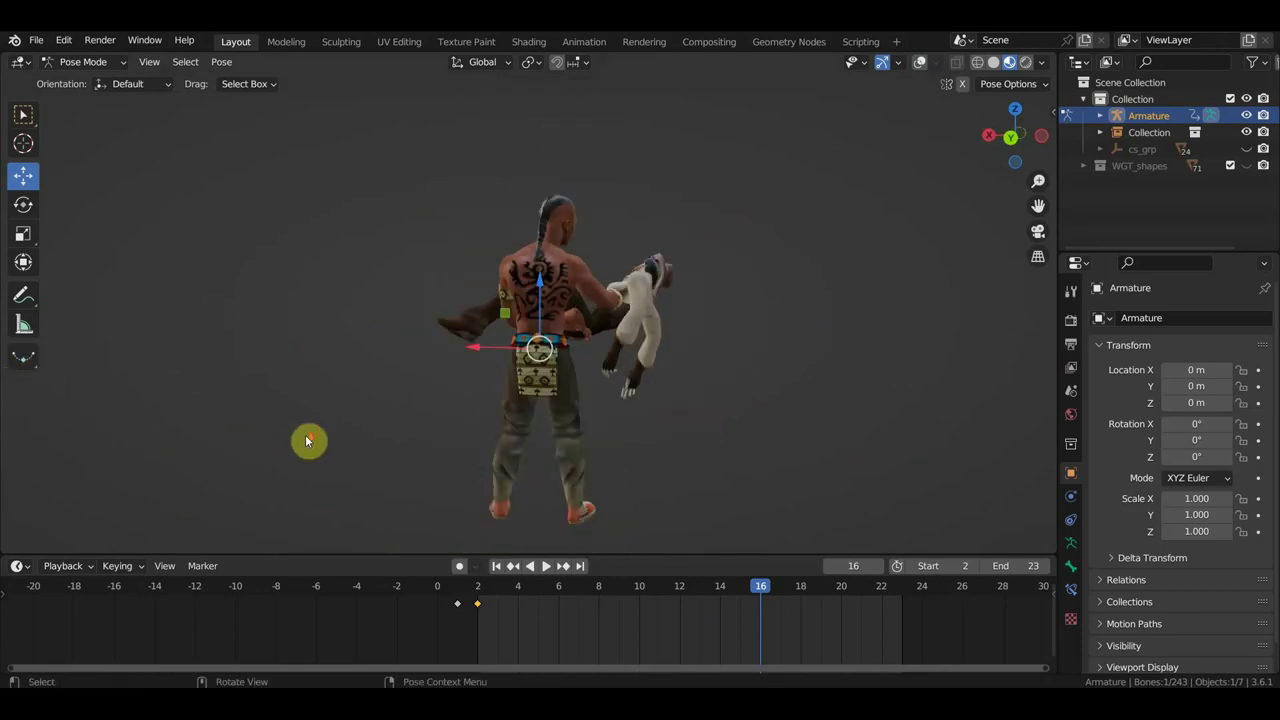
At frame 8, restore overlays and move the right foot IK control (-0.059, -0.118, 0.080 m).
{"action": "left_click", "coordinate": [603, 594]}
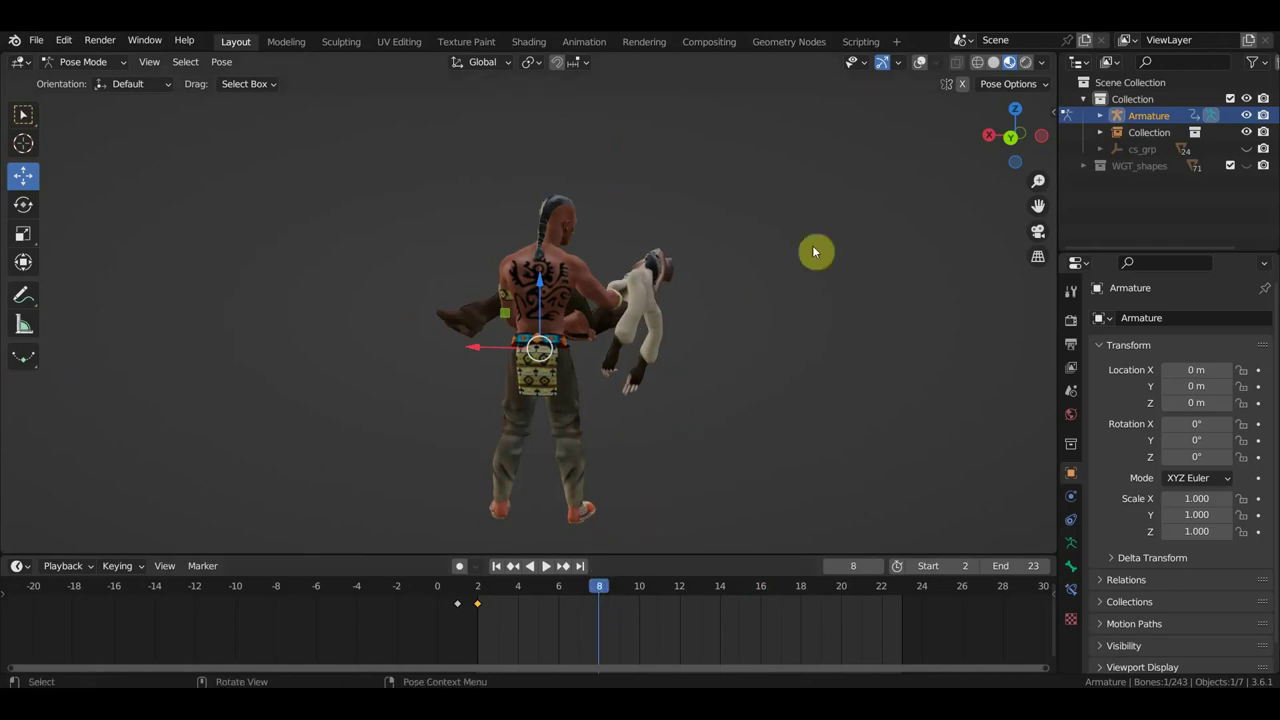
{"action": "left_click", "coordinate": [920, 63]}
{"action": "mouse_move", "coordinate": [555, 478]}
{"action": "middle_mouse_down"}
{"action": "mouse_move", "coordinate": [557, 502]}
{"action": "mouse_move", "coordinate": [523, 502]}
{"action": "middle_mouse_up"}
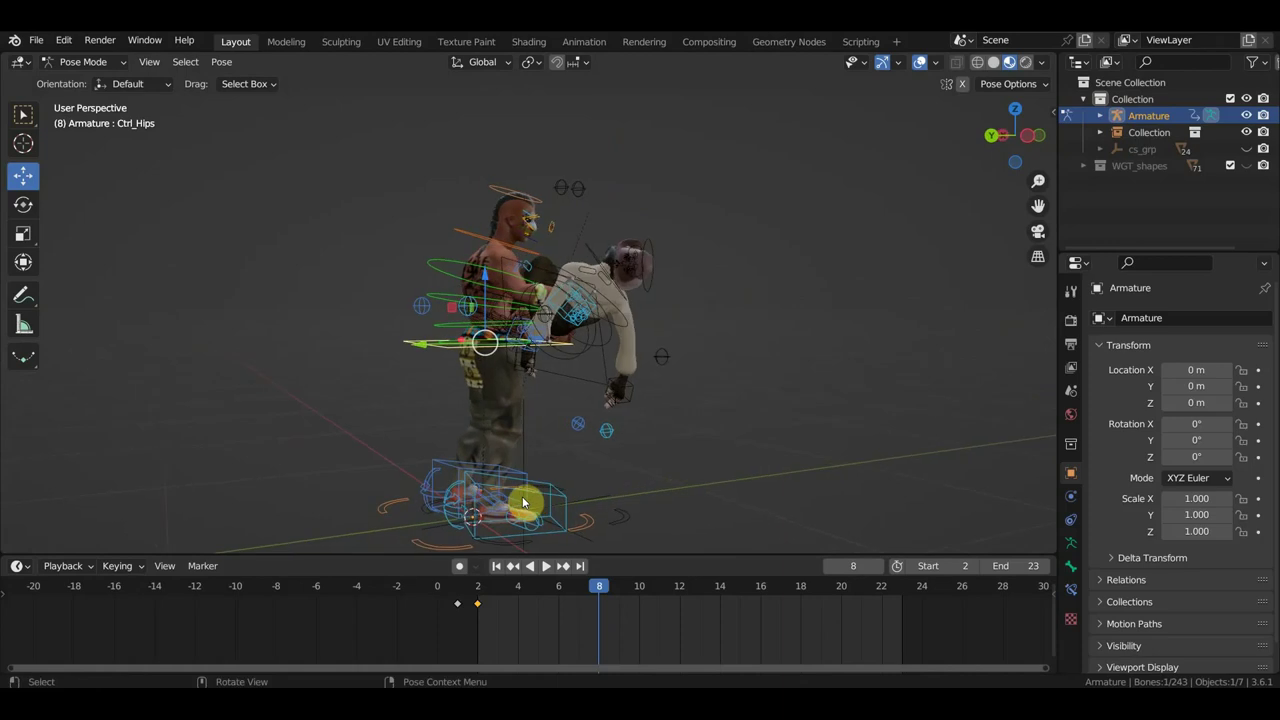
{"action": "left_click", "coordinate": [534, 498]}
{"action": "mouse_move", "coordinate": [536, 496]}
{"action": "left_mouse_down"}
{"action": "mouse_move", "coordinate": [586, 470]}
{"action": "mouse_move", "coordinate": [574, 470]}
{"action": "left_mouse_up"}
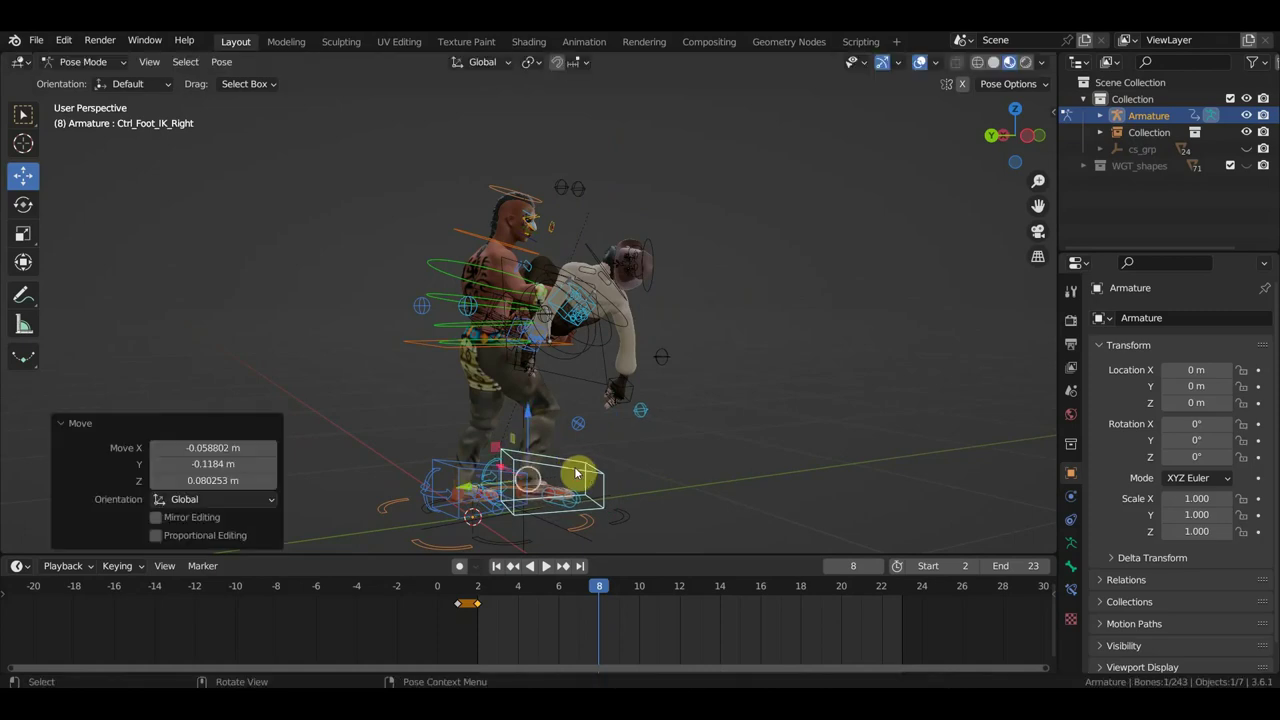
{"action": "left_click", "coordinate": [423, 352]}
{"action": "mouse_move", "coordinate": [423, 352]}
{"action": "middle_mouse_down"}
{"action": "mouse_move", "coordinate": [584, 380]}
{"action": "mouse_move", "coordinate": [492, 376]}
{"action": "middle_mouse_up"}
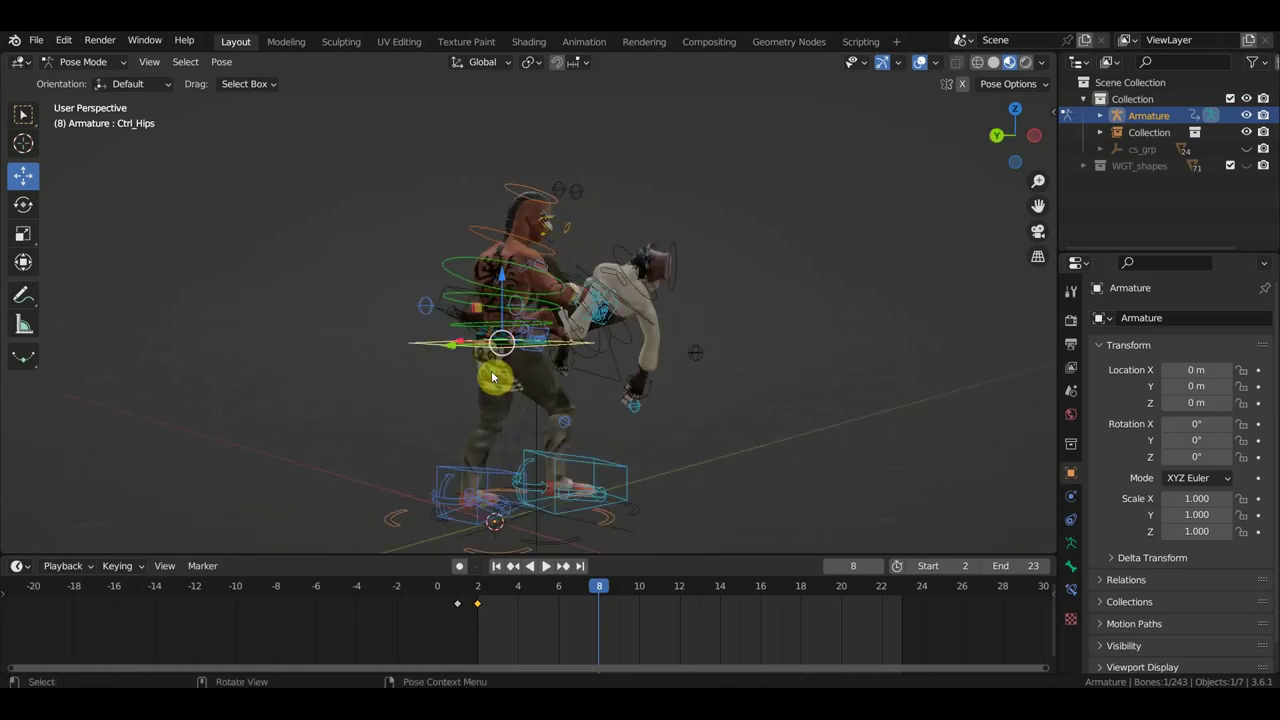
{"action": "key", "text": "ctrl+z"}
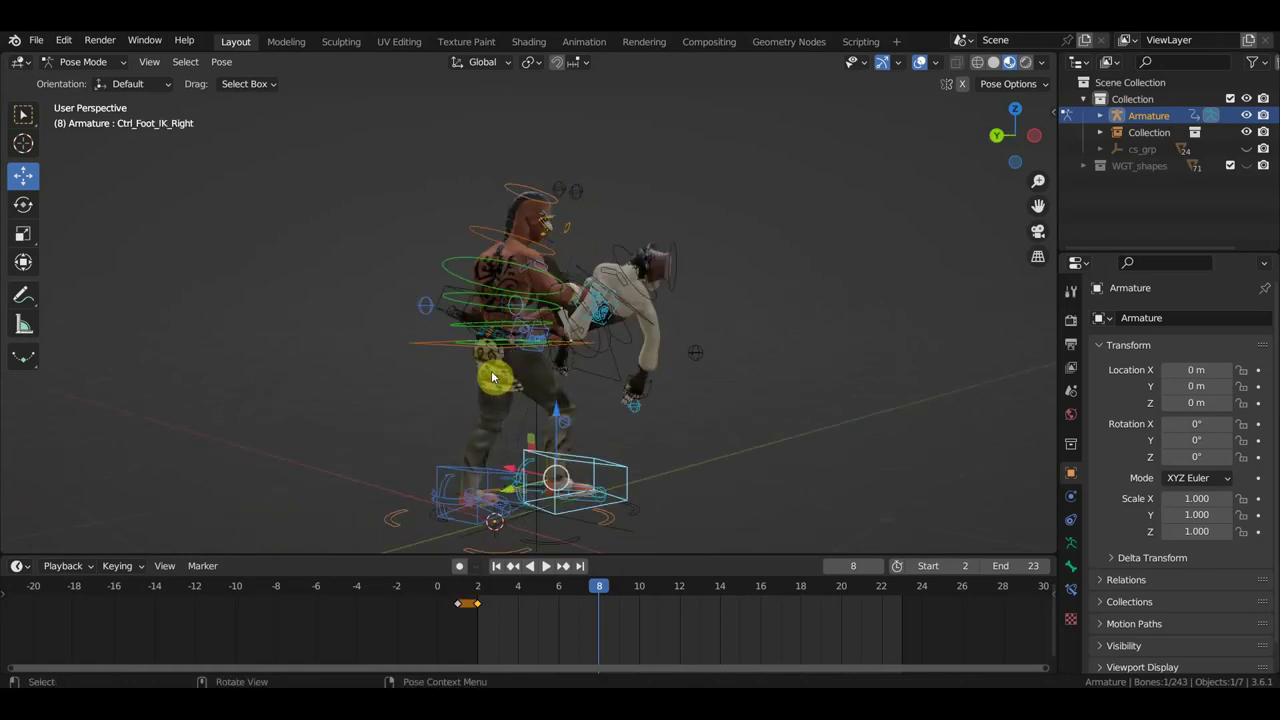
{"action": "left_click_drag", "start_coordinate": [603, 594], "coordinate": [538, 594]}
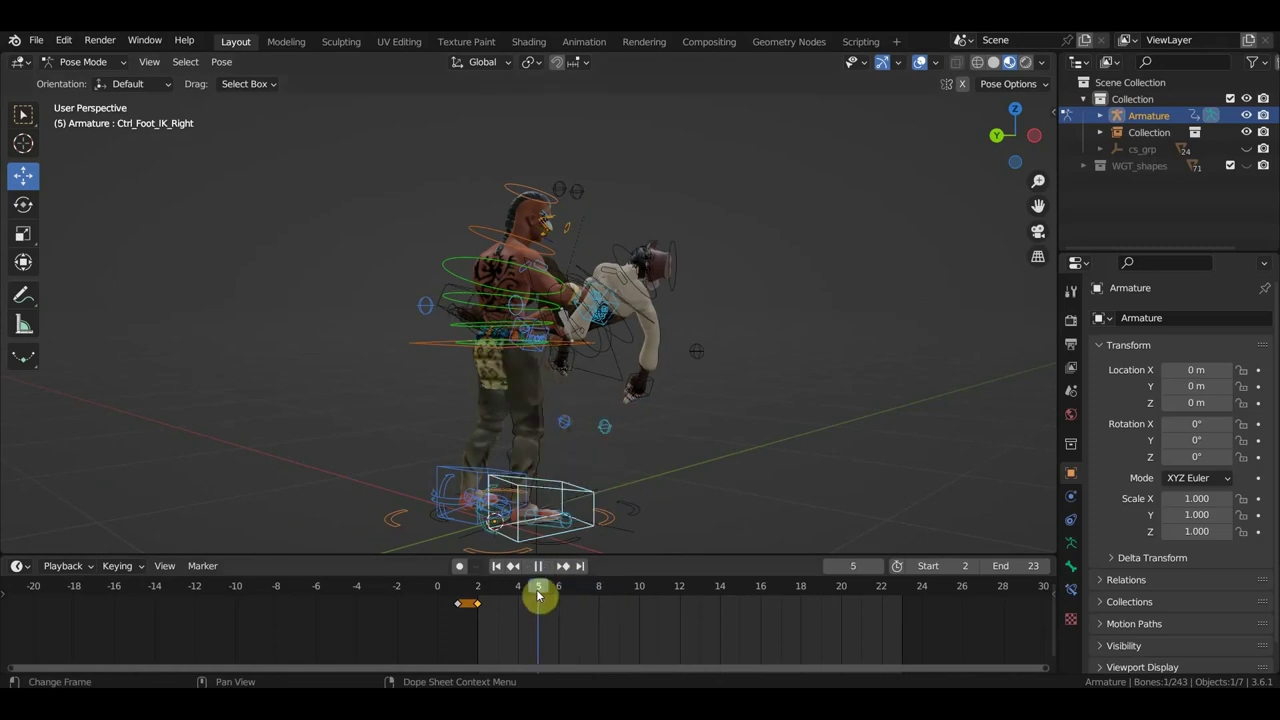
Shift the carrier's hips 0.083 m along X and rotate them about 11.1°.
{"action": "mouse_move", "coordinate": [723, 437]}
{"action": "middle_mouse_down"}
{"action": "mouse_move", "coordinate": [448, 423]}
{"action": "mouse_move", "coordinate": [571, 400]}
{"action": "mouse_move", "coordinate": [557, 399]}
{"action": "middle_mouse_up"}
{"action": "scroll", "coordinate": [448, 423], "scroll_direction": "up", "scroll_amount": 2}
{"action": "middle_click_drag", "start_coordinate": [632, 362], "coordinate": [642, 357]}
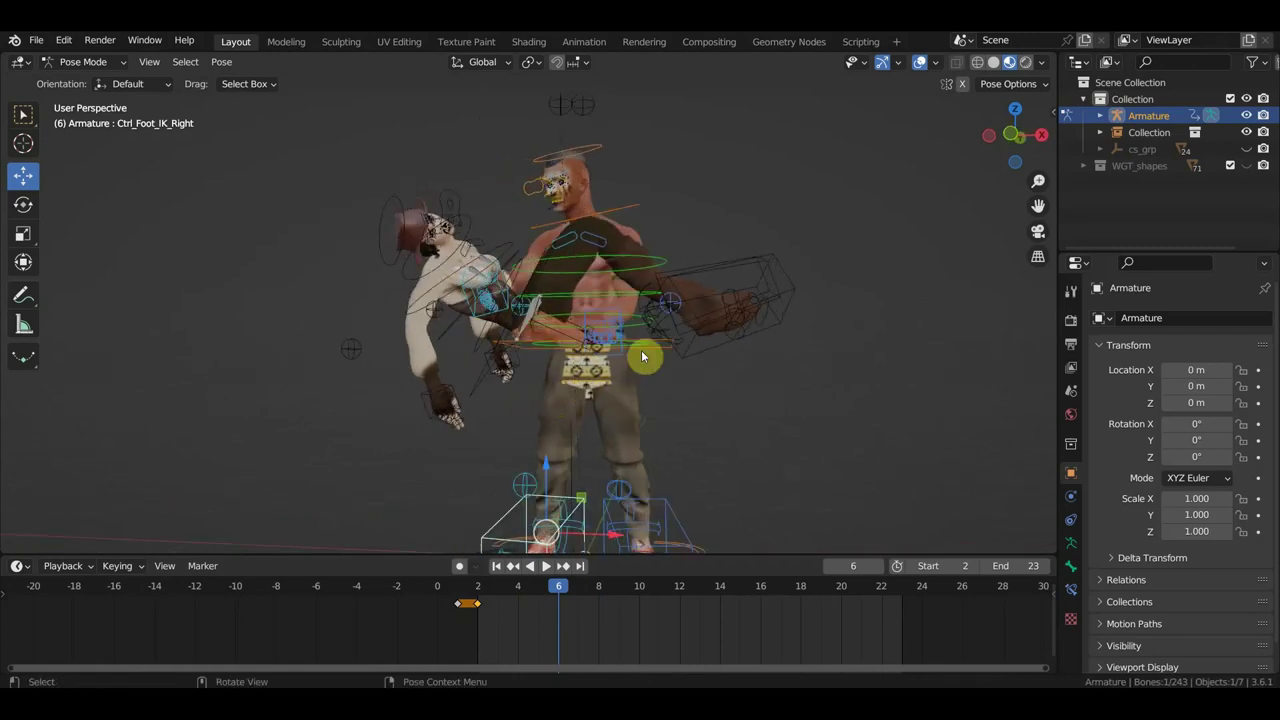
{"action": "left_click", "coordinate": [658, 343]}
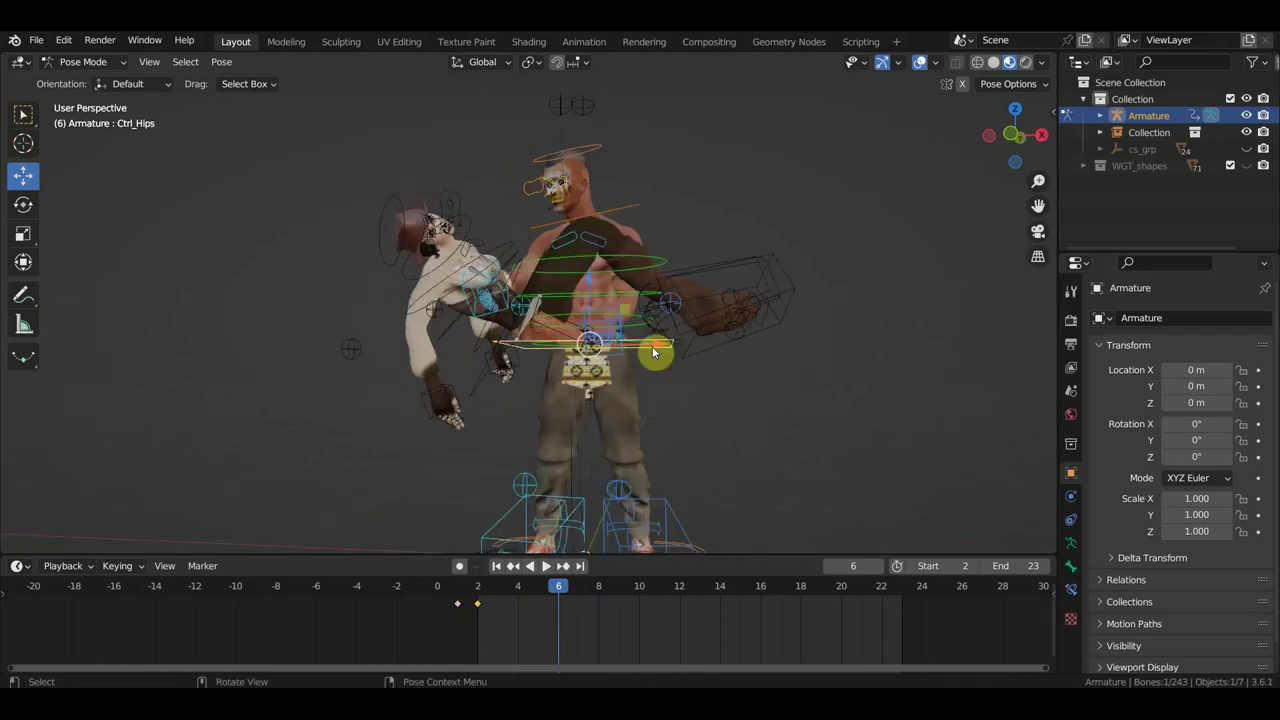
{"action": "key", "text": "g"}
{"action": "key", "text": "x"}
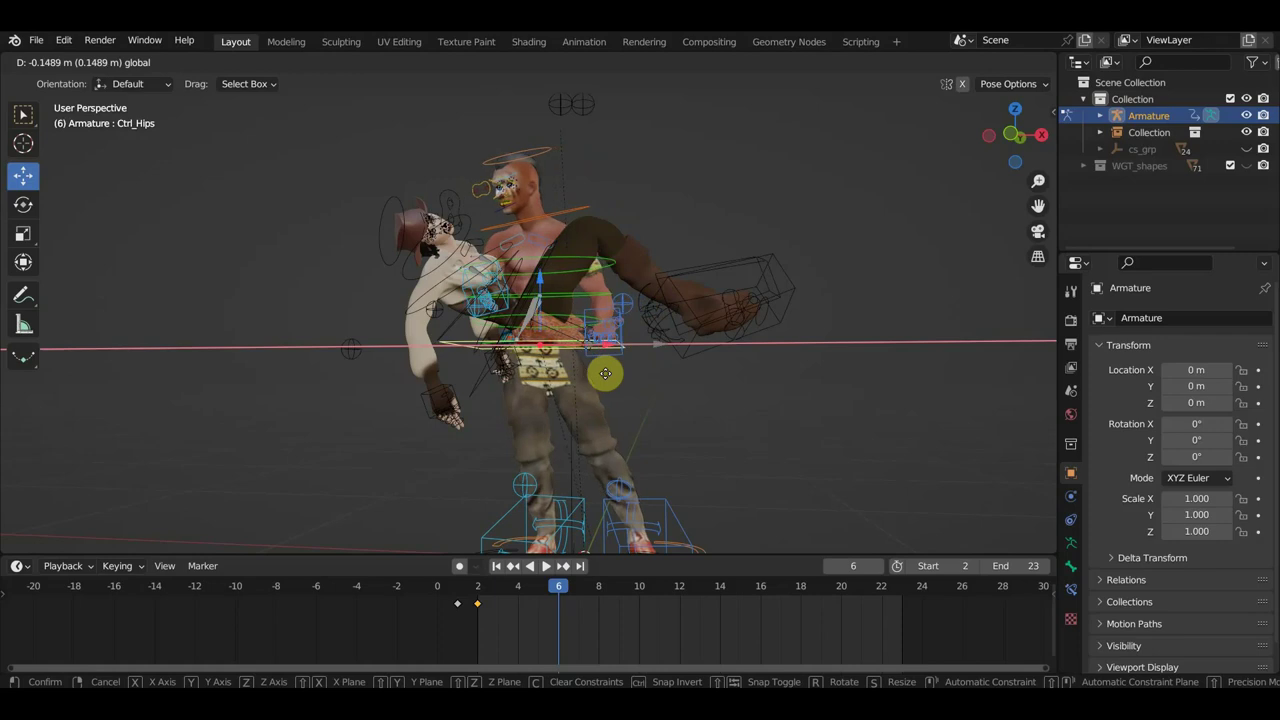
{"action": "left_click", "coordinate": [606, 372]}
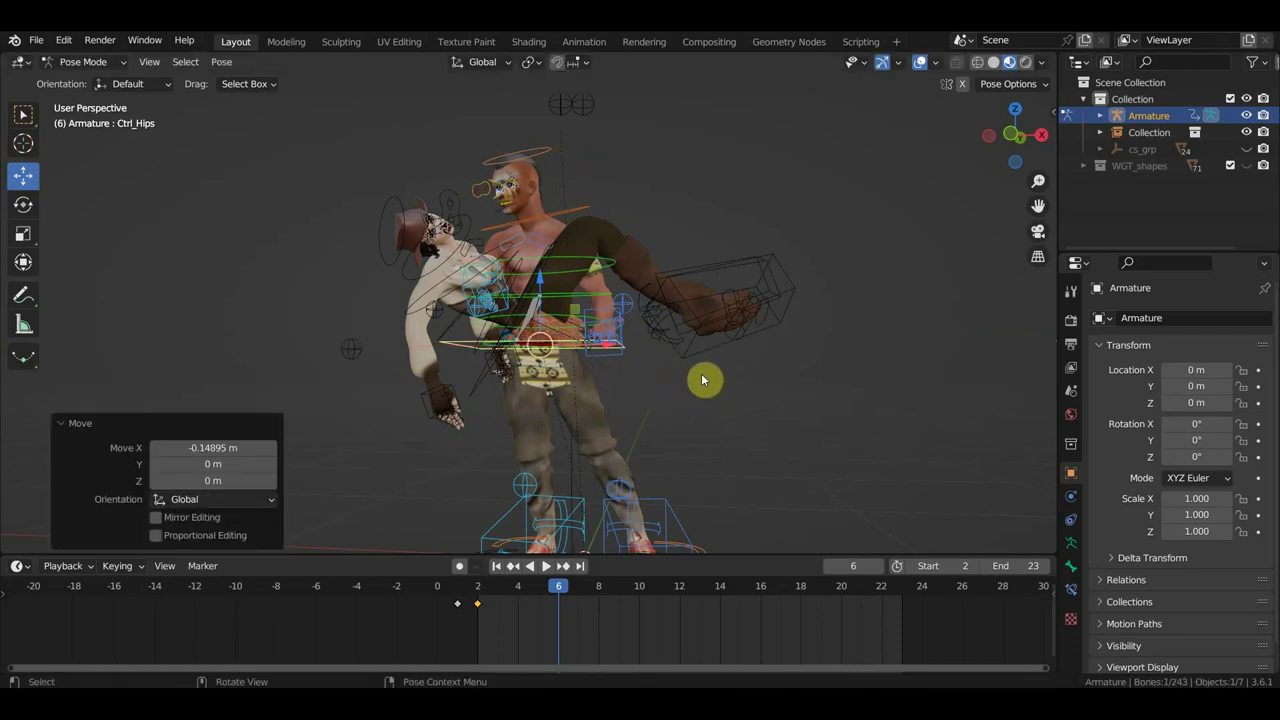
{"action": "key", "text": "g"}
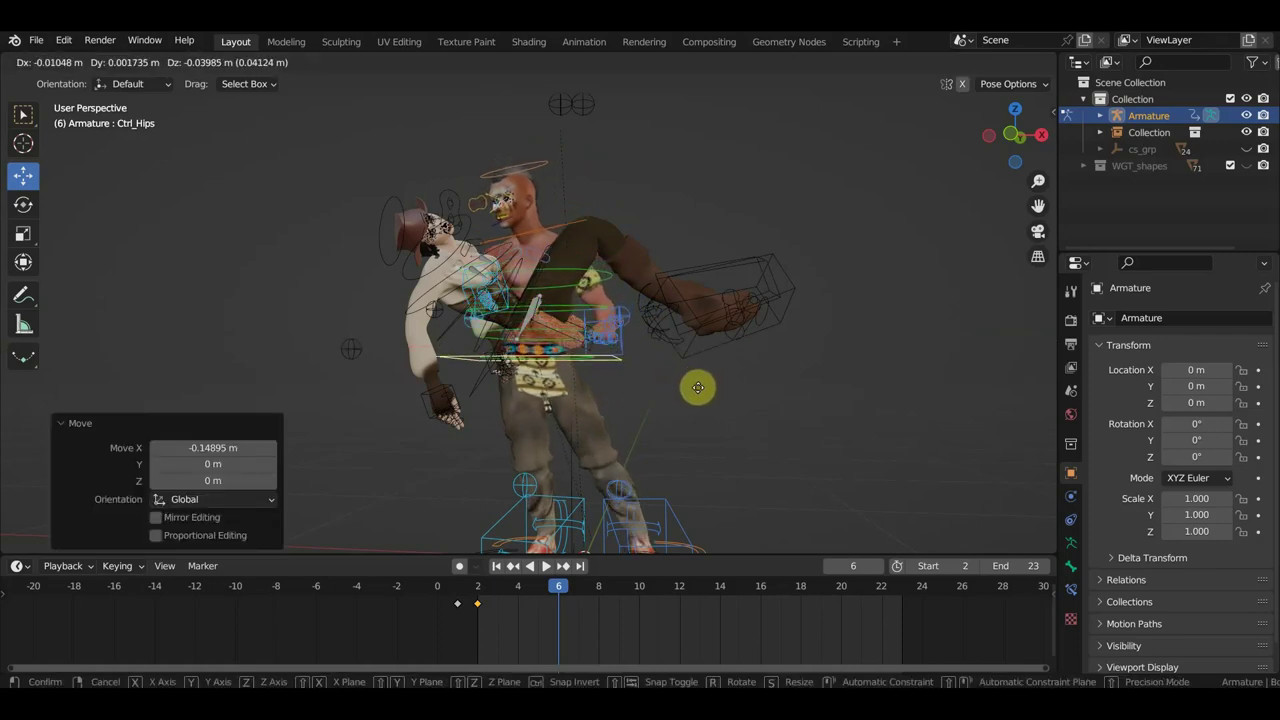
{"action": "left_click", "coordinate": [694, 386]}
{"action": "mouse_move", "coordinate": [694, 386]}
{"action": "middle_mouse_down"}
{"action": "mouse_move", "coordinate": [594, 432]}
{"action": "mouse_move", "coordinate": [786, 482]}
{"action": "mouse_move", "coordinate": [786, 443]}
{"action": "mouse_move", "coordinate": [840, 503]}
{"action": "mouse_move", "coordinate": [718, 472]}
{"action": "mouse_move", "coordinate": [674, 374]}
{"action": "mouse_move", "coordinate": [674, 471]}
{"action": "middle_mouse_up"}
{"action": "key", "text": "r"}
{"action": "left_click", "coordinate": [800, 510]}
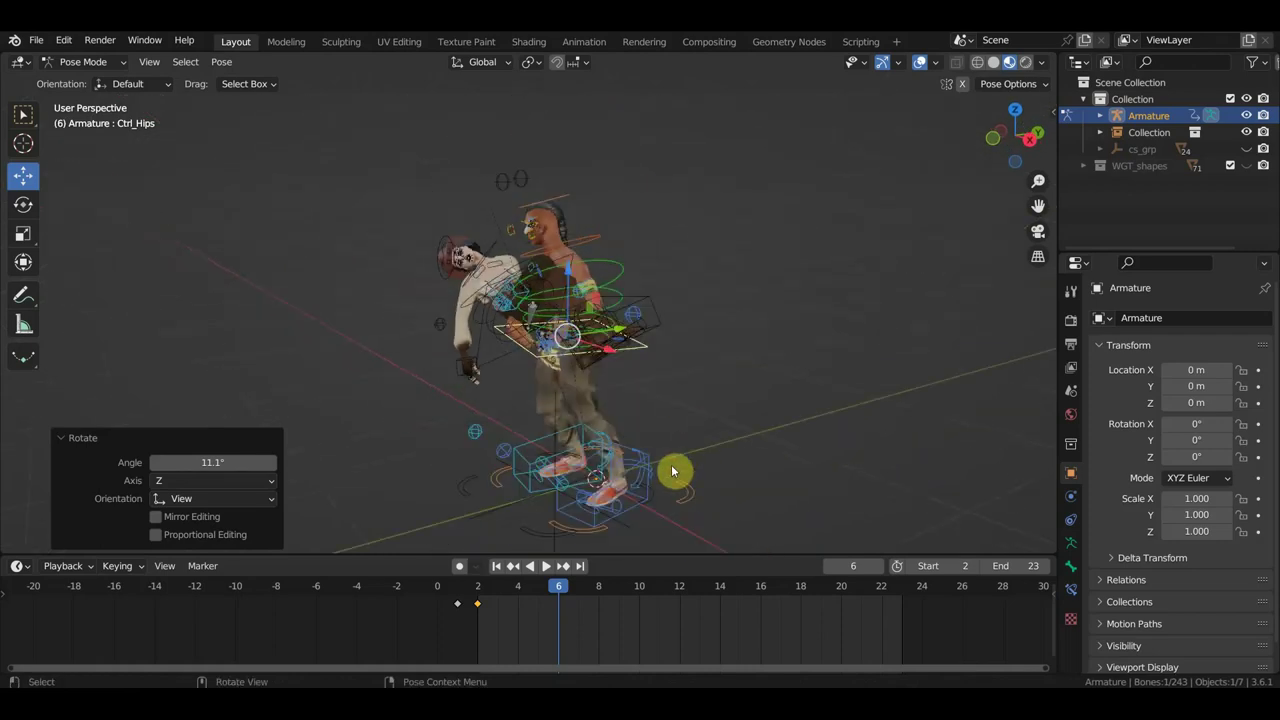
Rotate the right foot control and reposition the left foot IK control.
{"action": "left_click", "coordinate": [560, 497]}
{"action": "key", "text": "r"}
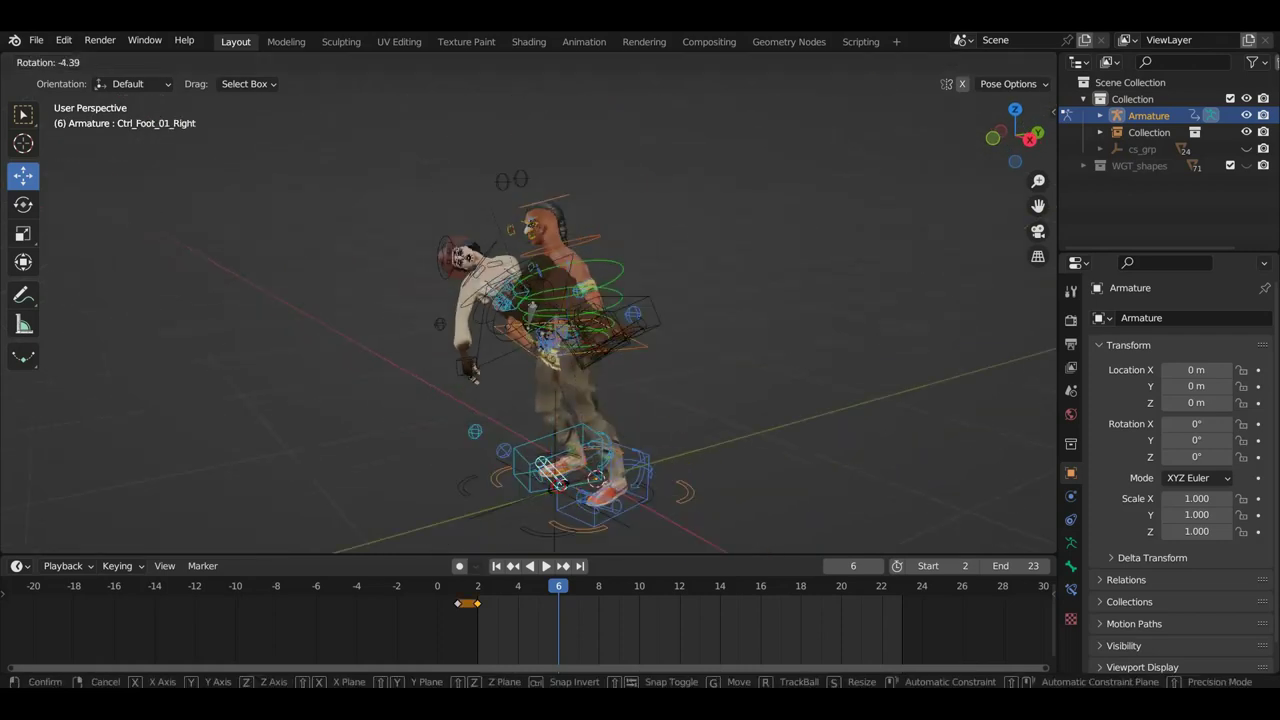
{"action": "key", "text": "g"}
{"action": "left_click", "coordinate": [565, 497]}
{"action": "left_click", "coordinate": [562, 510]}
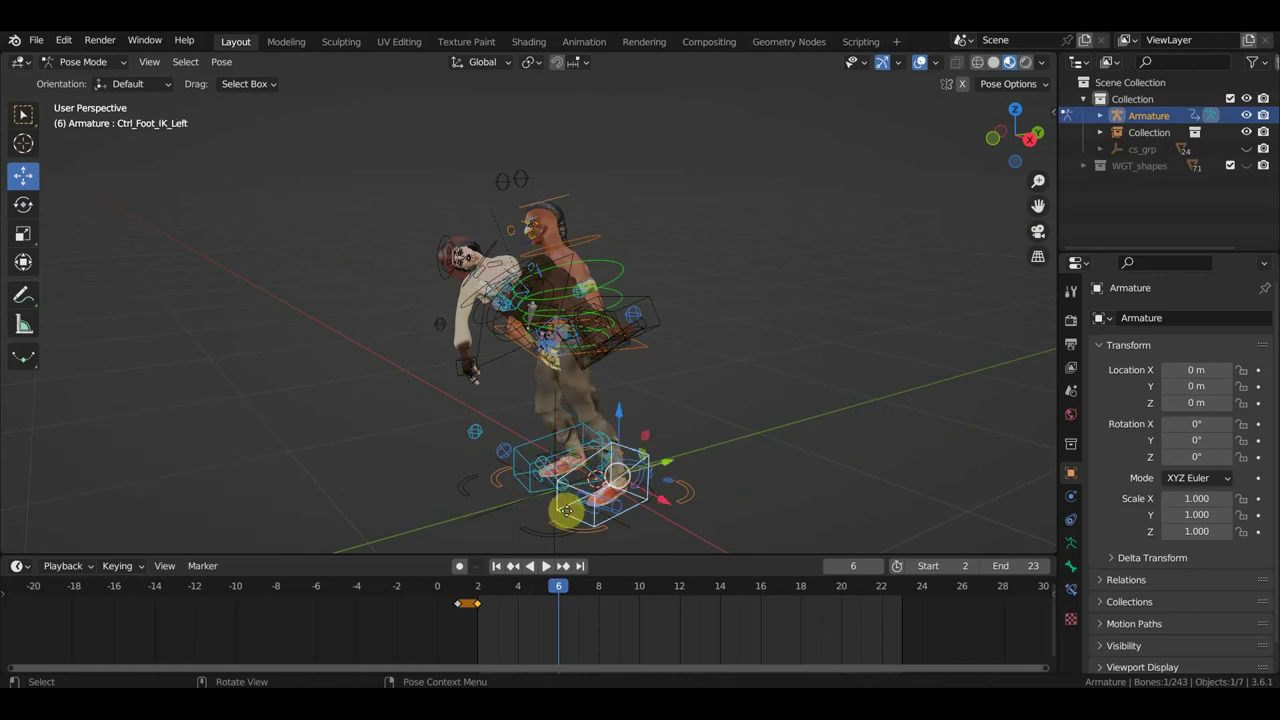
{"action": "key", "text": "g"}
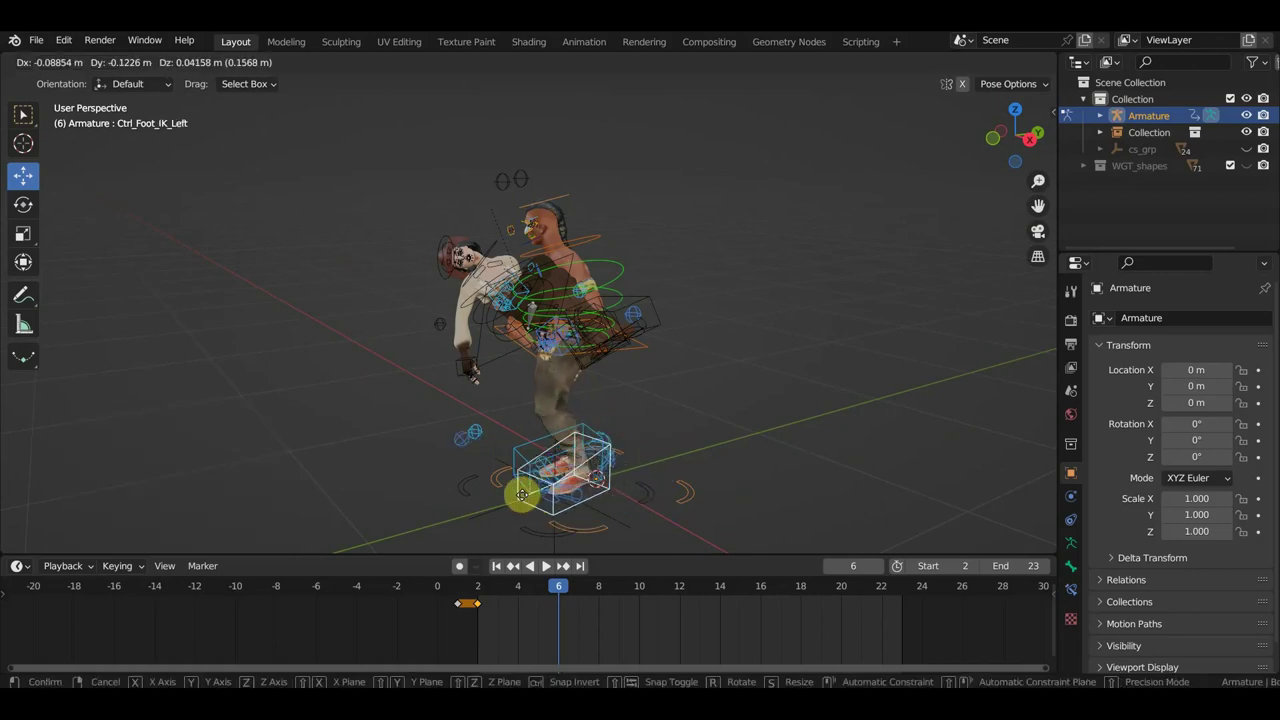
{"action": "left_click", "coordinate": [513, 492]}
Move the hips a little further left to rebalance the carrier.
{"action": "mouse_move", "coordinate": [630, 492]}
{"action": "middle_mouse_down"}
{"action": "mouse_move", "coordinate": [609, 475]}
{"action": "mouse_move", "coordinate": [394, 477]}
{"action": "middle_mouse_up"}
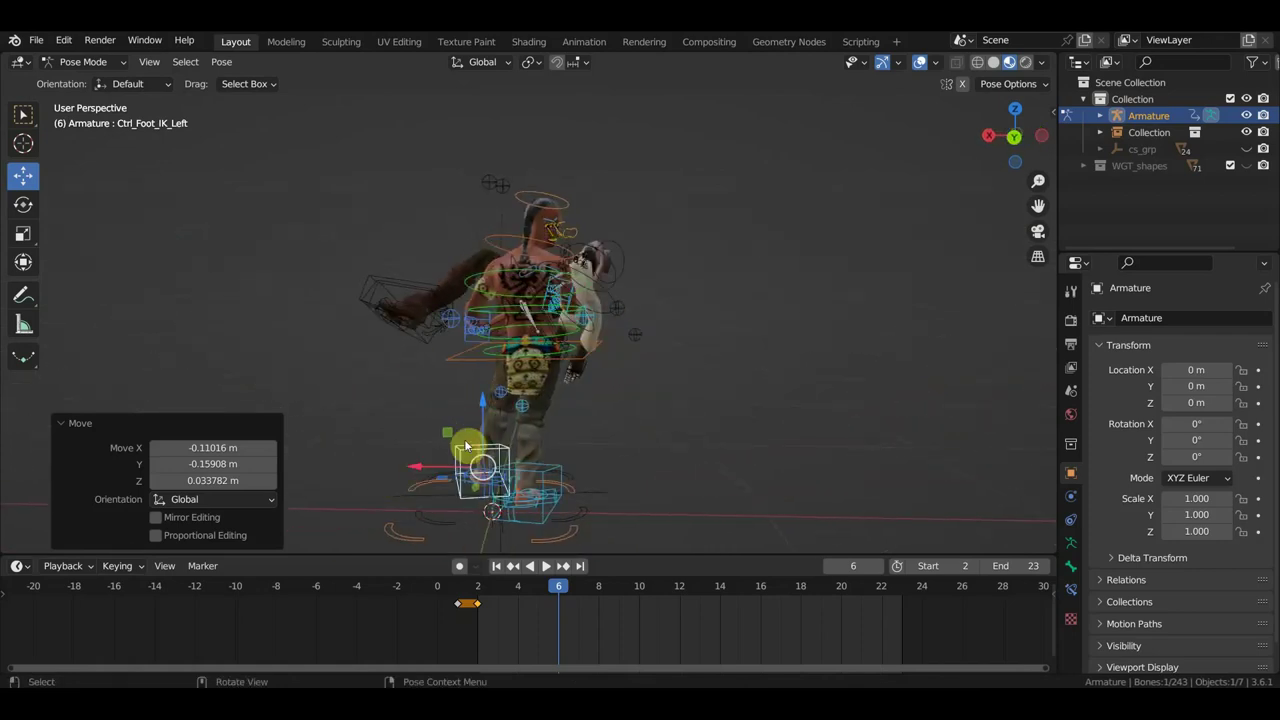
{"action": "left_click", "coordinate": [577, 362]}
{"action": "scroll", "coordinate": [575, 385], "scroll_direction": "up", "scroll_amount": 2}
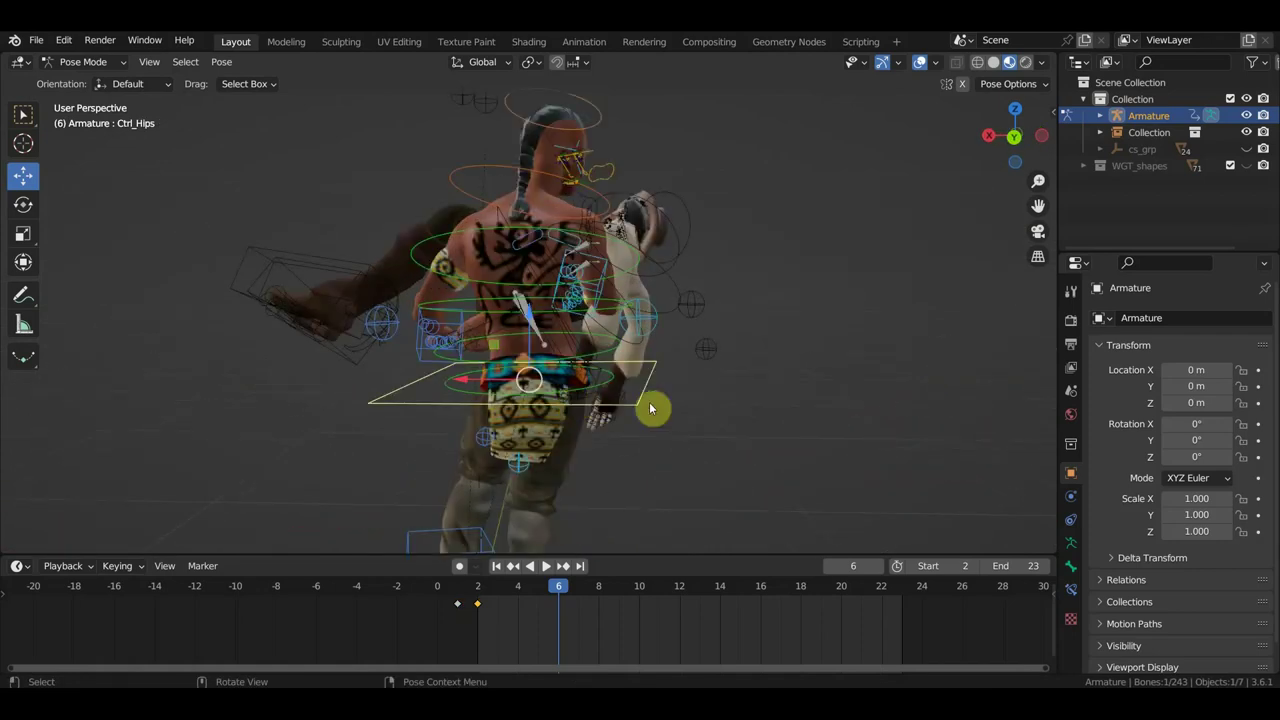
{"action": "key", "text": "g"}
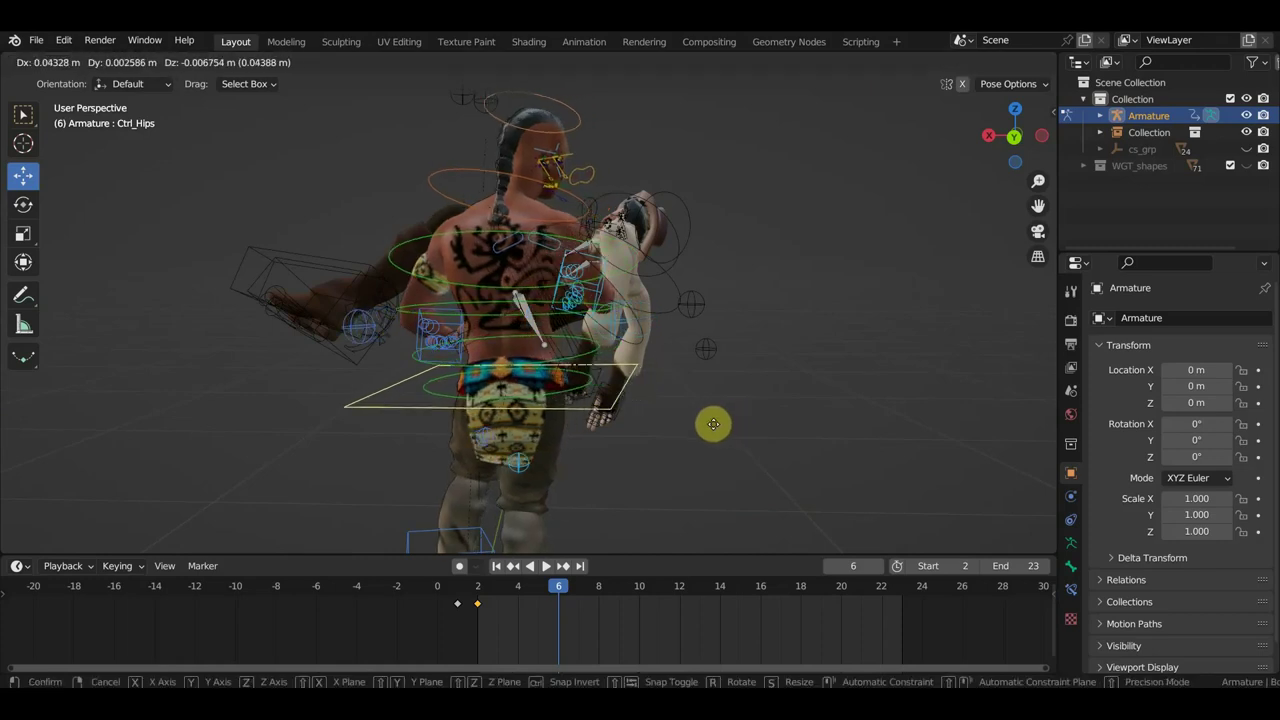
{"action": "left_click", "coordinate": [697, 430]}
Shift the right knee pole -0.168 m along X to reshape the right leg.
{"action": "middle_click_drag", "start_coordinate": [697, 430], "coordinate": [397, 413]}
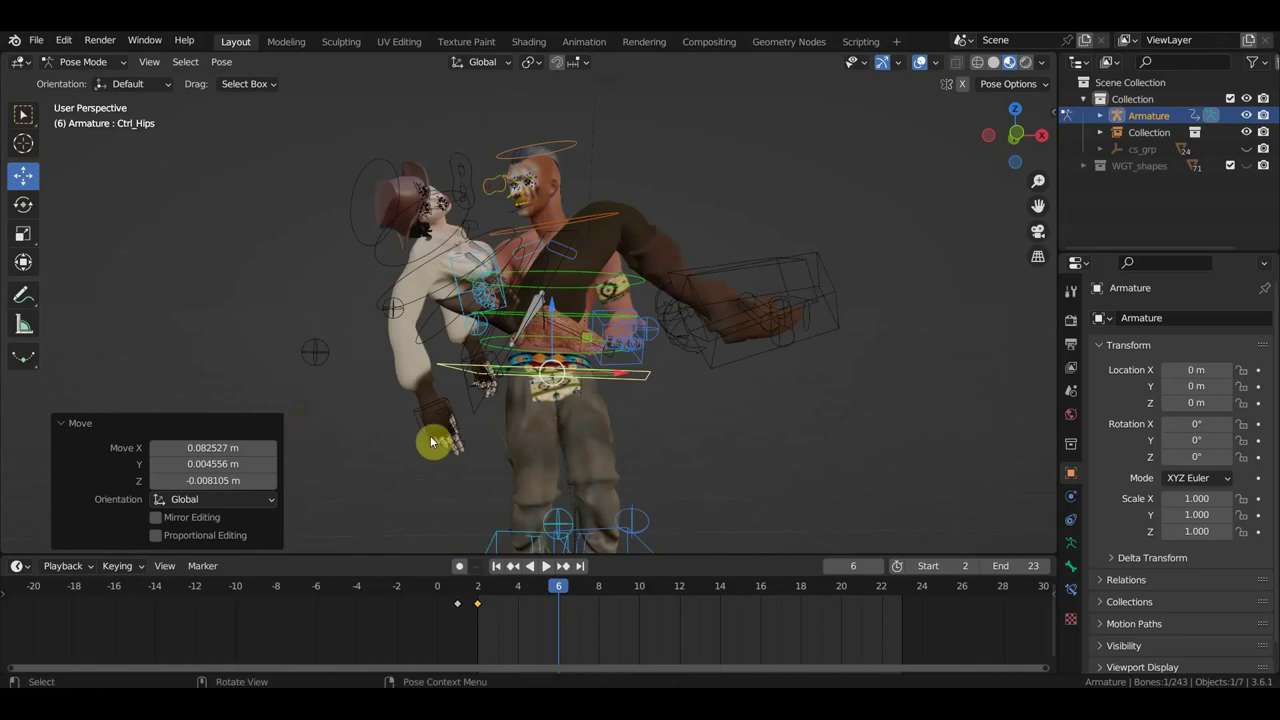
{"action": "scroll", "coordinate": [499, 454], "scroll_direction": "down", "scroll_amount": 2}
{"action": "left_click", "coordinate": [551, 450]}
{"action": "left_click_drag", "start_coordinate": [543, 445], "coordinate": [489, 460]}
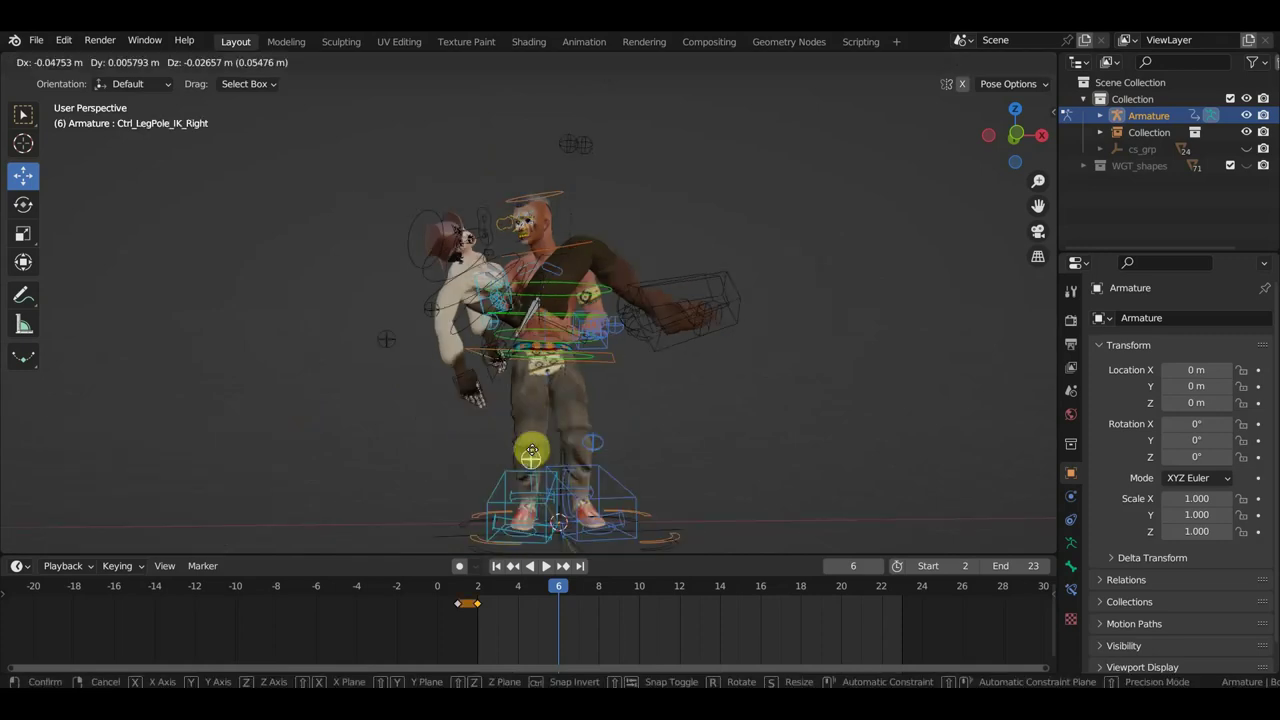
{"action": "key", "text": "g"}
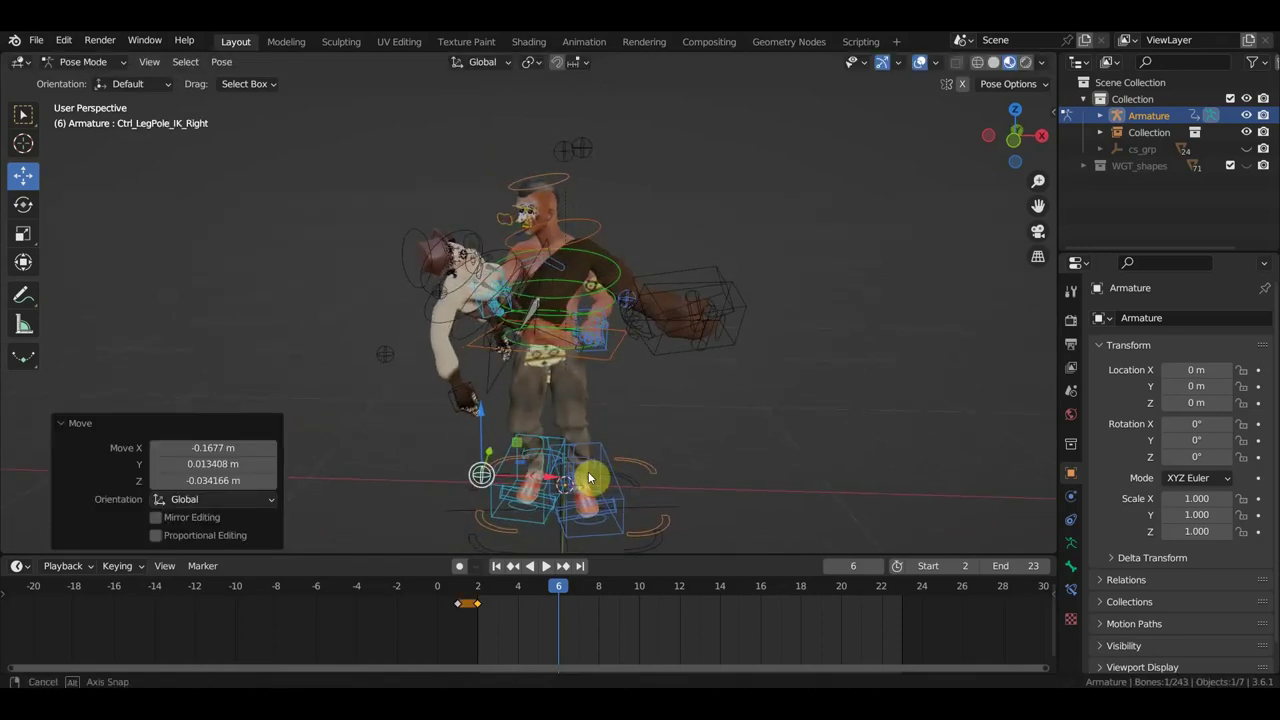
{"action": "right_click", "coordinate": [585, 465]}
{"action": "scroll", "coordinate": [609, 434], "scroll_direction": "up", "scroll_amount": 1}
{"action": "scroll", "coordinate": [643, 420], "scroll_direction": "up", "scroll_amount": 1}
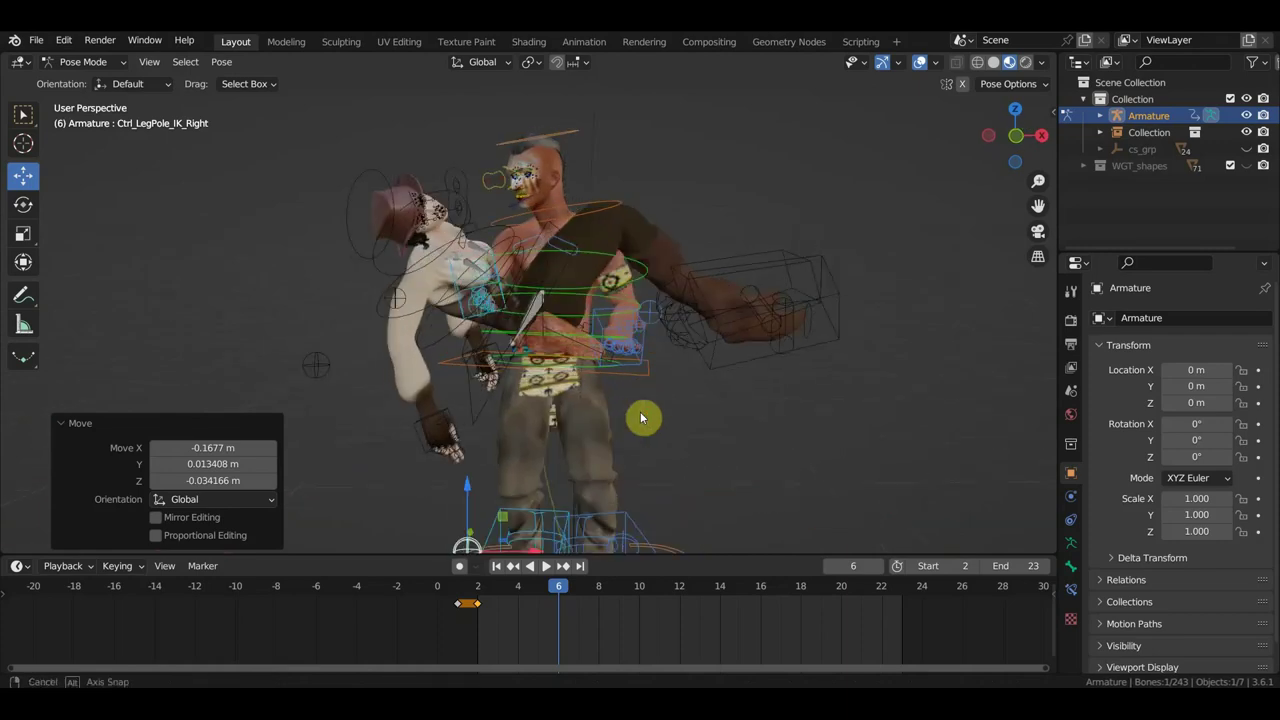
{"action": "scroll", "coordinate": [641, 414], "scroll_direction": "up", "scroll_amount": 1}
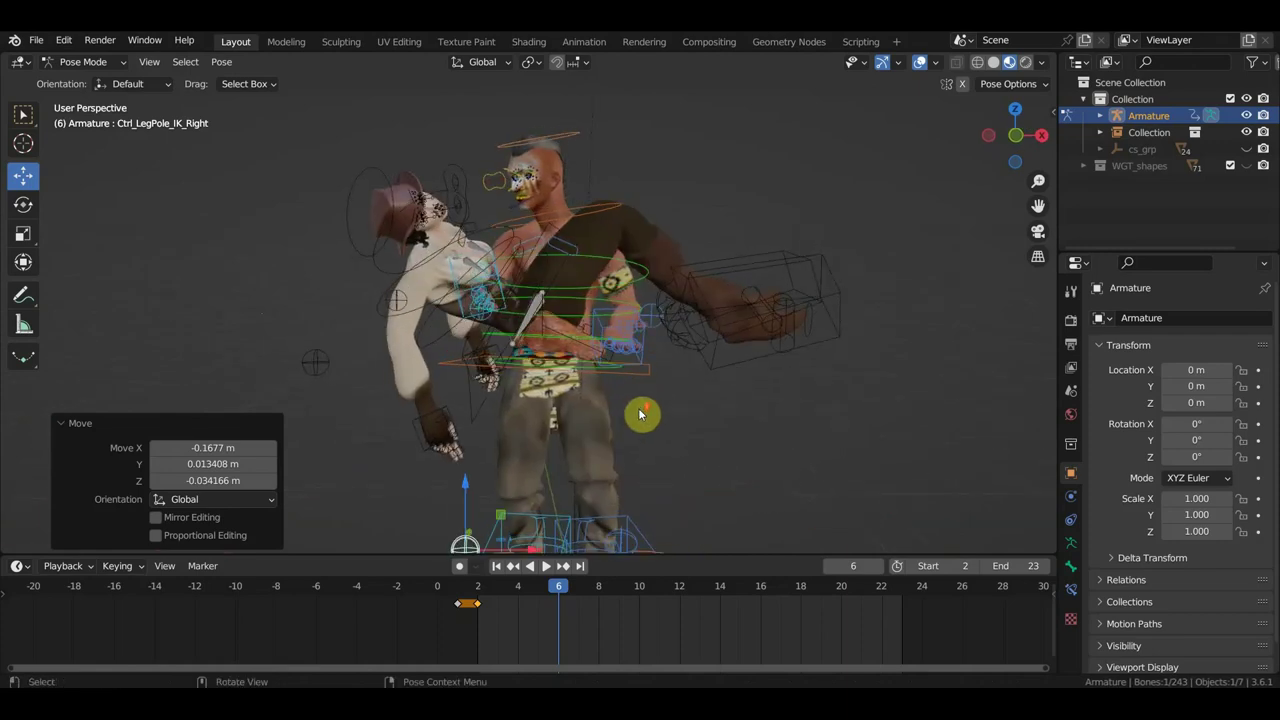
Raise the carrier's left hand IK control and rotate it -32.4°.
{"action": "left_click", "coordinate": [602, 328]}
{"action": "mouse_move", "coordinate": [602, 330]}
{"action": "middle_mouse_down"}
{"action": "mouse_move", "coordinate": [373, 369]}
{"action": "mouse_move", "coordinate": [423, 371]}
{"action": "middle_mouse_up"}
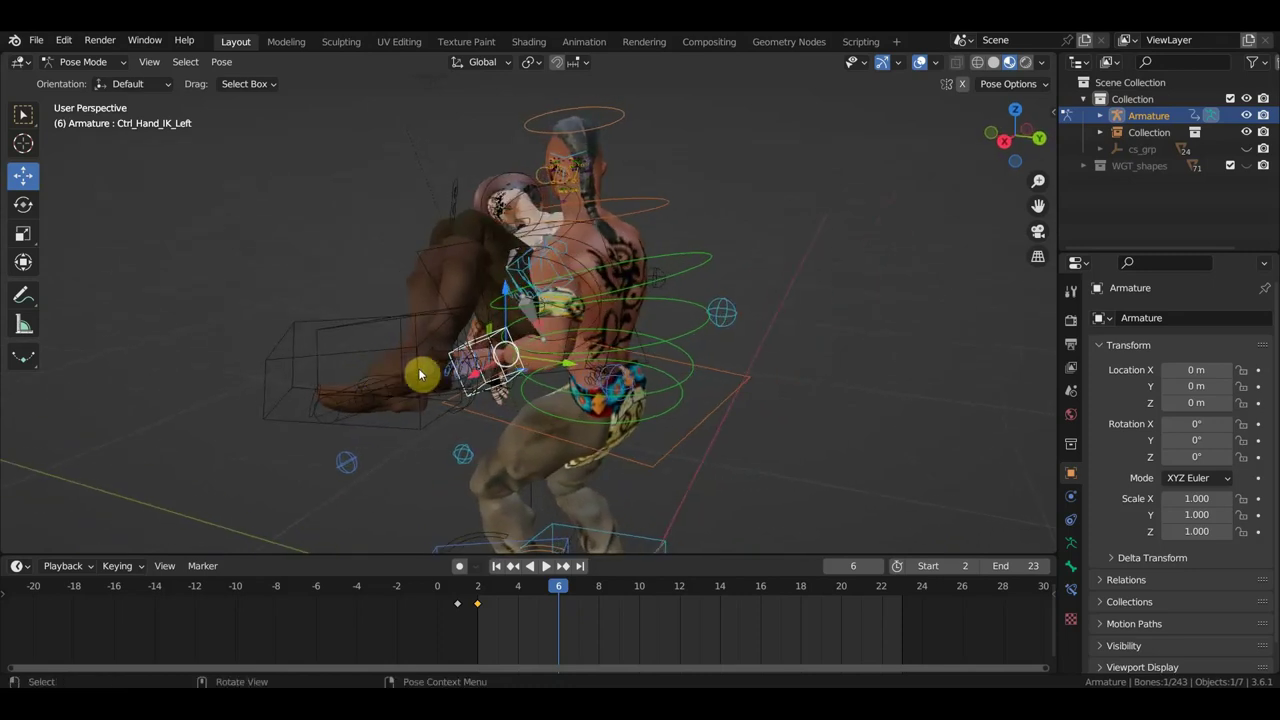
{"action": "key", "text": "g"}
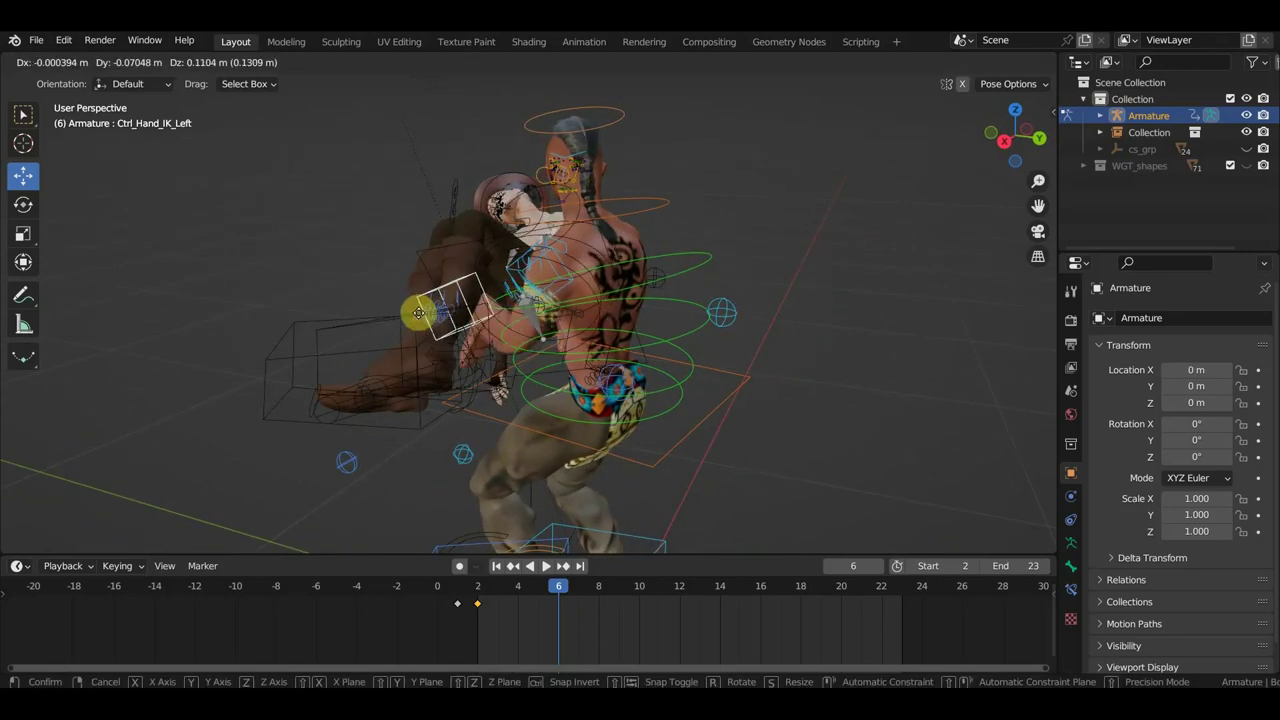
{"action": "left_click", "coordinate": [437, 340]}
{"action": "mouse_move", "coordinate": [437, 340]}
{"action": "middle_mouse_down"}
{"action": "mouse_move", "coordinate": [648, 322]}
{"action": "mouse_move", "coordinate": [502, 320]}
{"action": "middle_mouse_up"}
{"action": "key", "text": "r"}
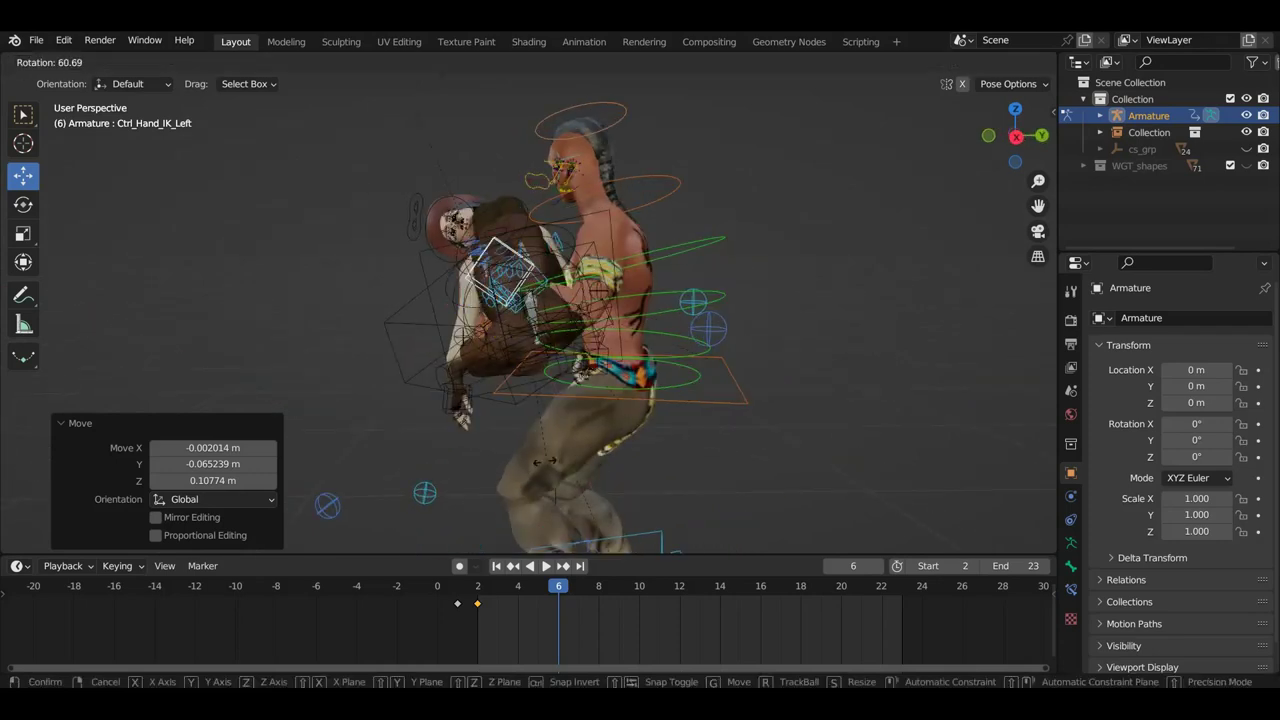
{"action": "left_click", "coordinate": [536, 465]}
{"action": "mouse_move", "coordinate": [534, 466]}
{"action": "middle_mouse_down"}
{"action": "mouse_move", "coordinate": [729, 417]}
{"action": "mouse_move", "coordinate": [779, 427]}
{"action": "mouse_move", "coordinate": [791, 414]}
{"action": "mouse_move", "coordinate": [745, 490]}
{"action": "mouse_move", "coordinate": [749, 512]}
{"action": "middle_mouse_up"}
{"action": "key", "text": "r"}
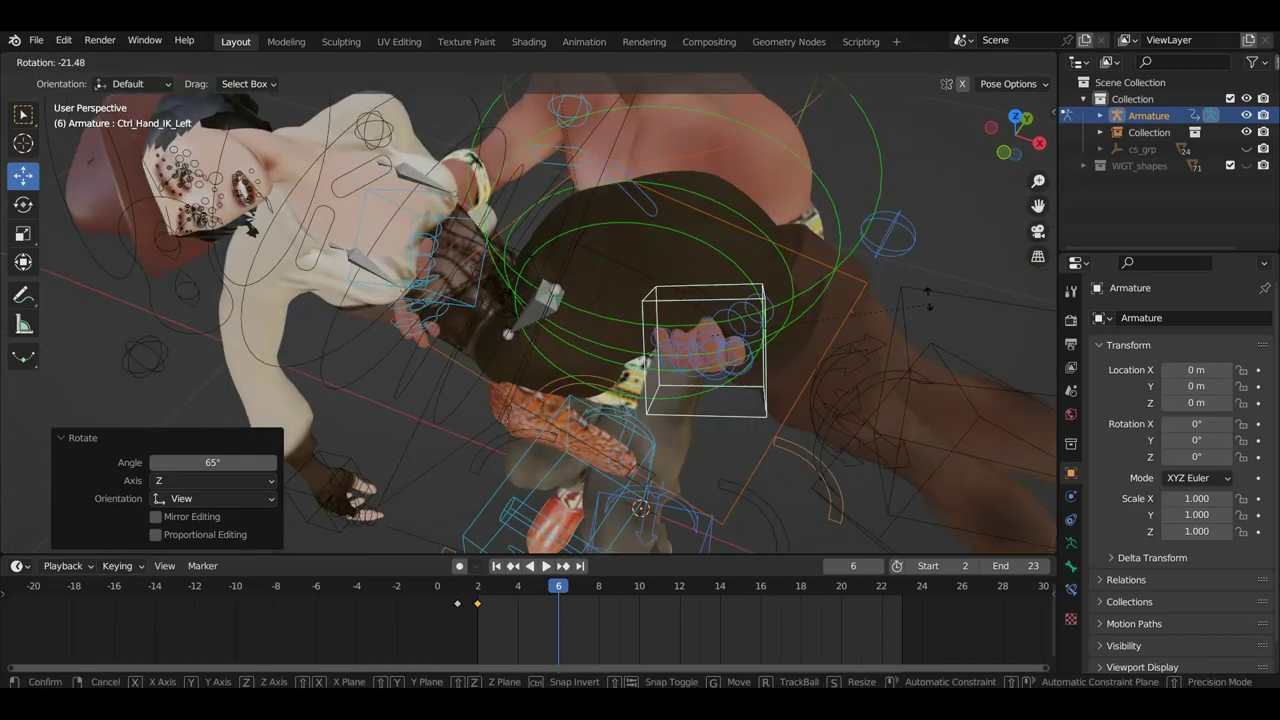
{"action": "left_click", "coordinate": [912, 265]}
Move the left hand up under the cowgirl's legs.
{"action": "mouse_move", "coordinate": [912, 265]}
{"action": "middle_mouse_down"}
{"action": "mouse_move", "coordinate": [918, 322]}
{"action": "mouse_move", "coordinate": [933, 262]}
{"action": "mouse_move", "coordinate": [943, 266]}
{"action": "middle_mouse_up"}
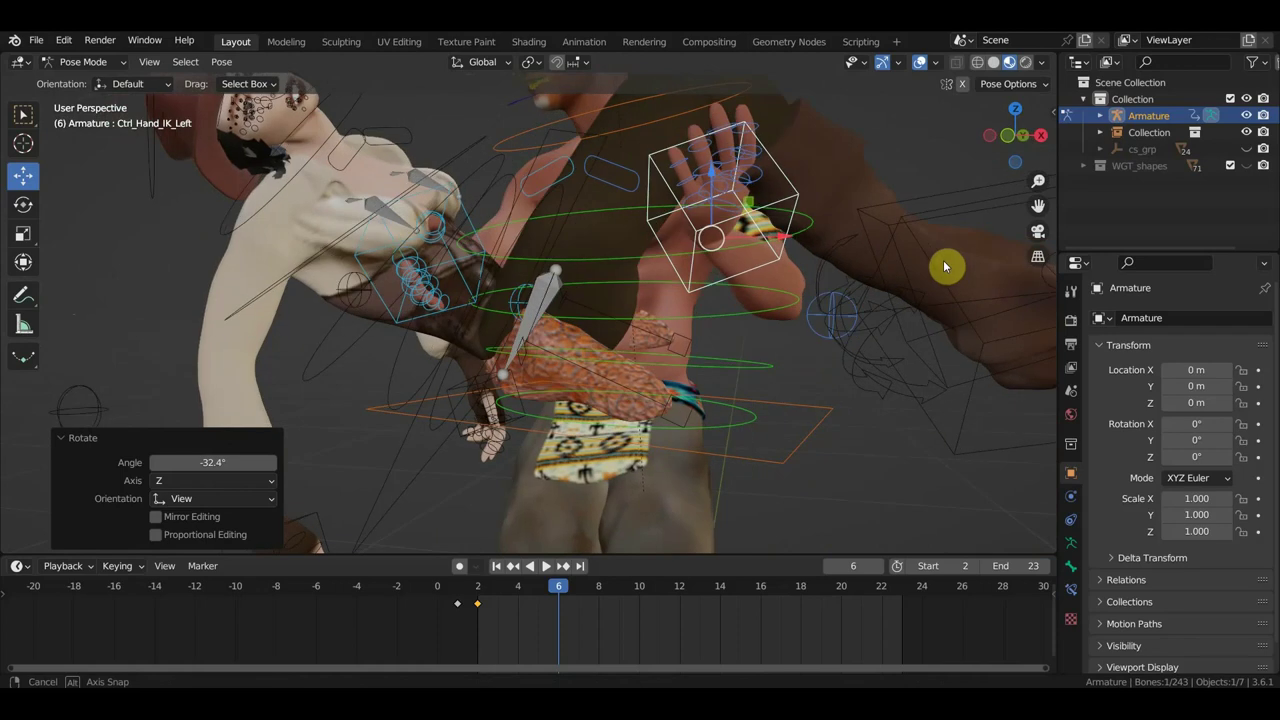
{"action": "key", "text": "g"}
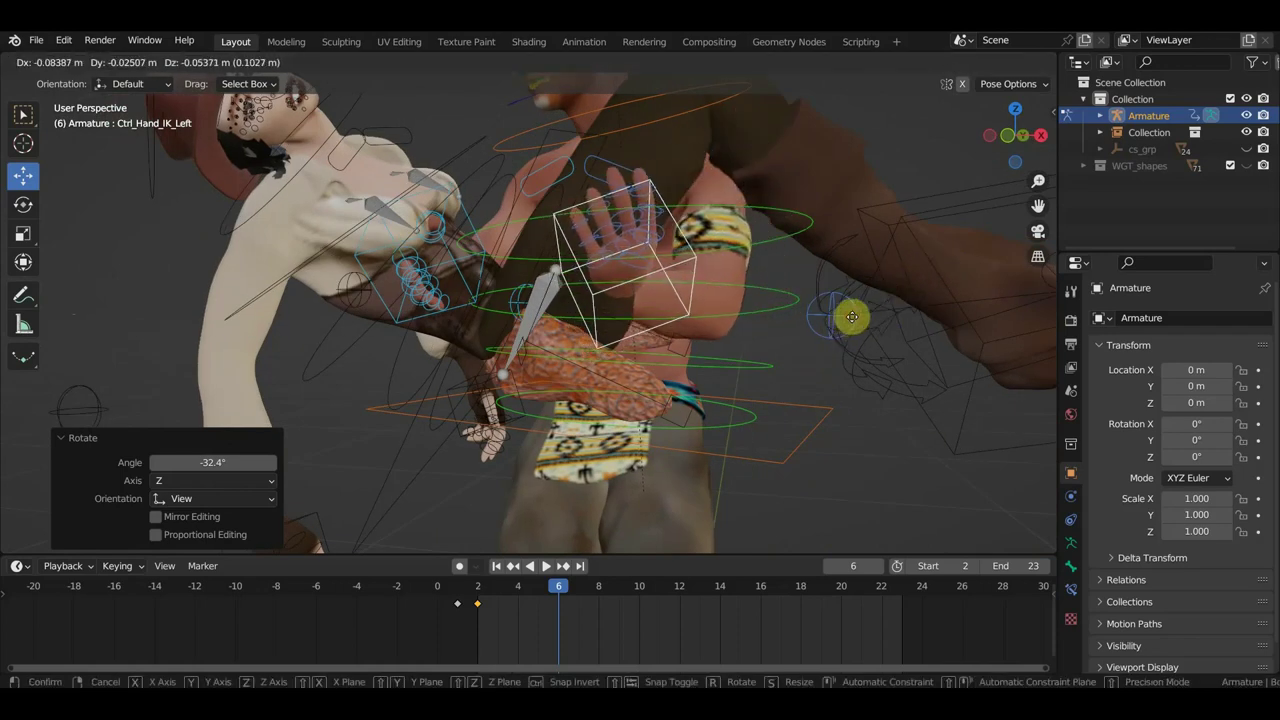
{"action": "left_click", "coordinate": [849, 314]}
{"action": "mouse_move", "coordinate": [849, 314]}
{"action": "middle_mouse_down"}
{"action": "mouse_move", "coordinate": [815, 334]}
{"action": "mouse_move", "coordinate": [857, 326]}
{"action": "mouse_move", "coordinate": [745, 336]}
{"action": "middle_mouse_up"}
{"action": "key", "text": "g"}
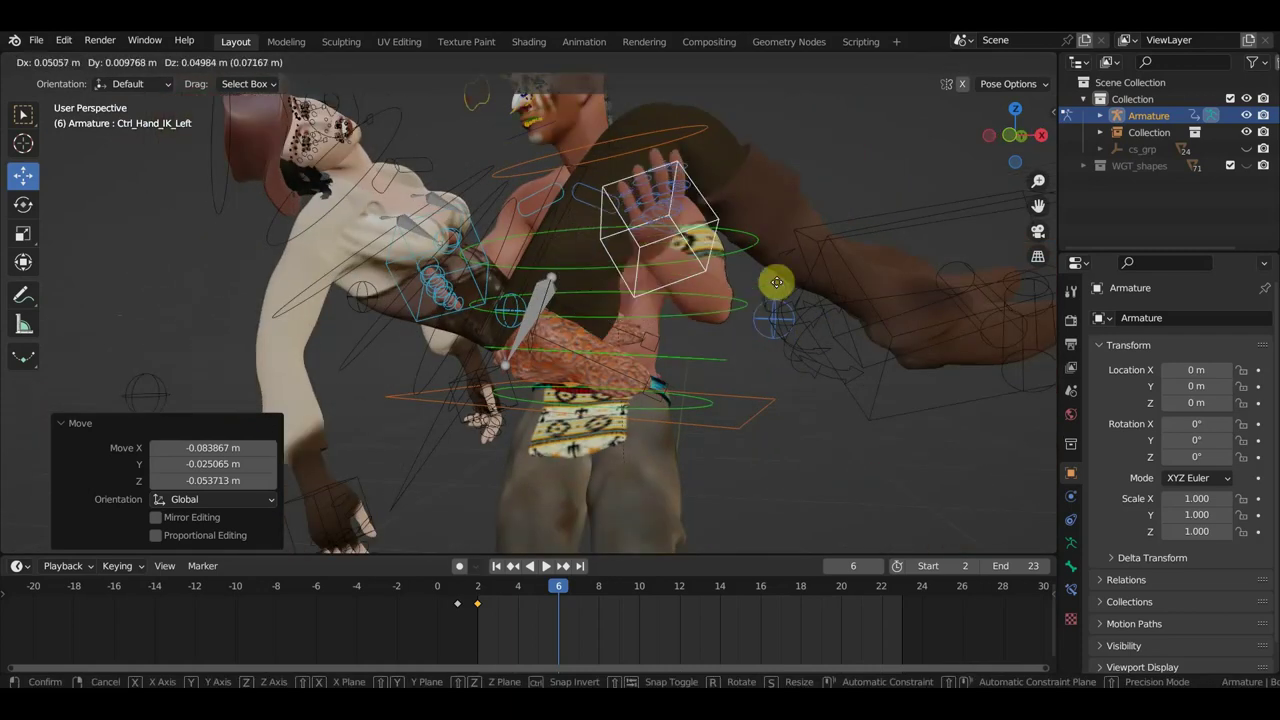
{"action": "left_click", "coordinate": [789, 274]}
{"action": "mouse_move", "coordinate": [789, 274]}
{"action": "middle_mouse_down"}
{"action": "mouse_move", "coordinate": [785, 310]}
{"action": "mouse_move", "coordinate": [808, 320]}
{"action": "mouse_move", "coordinate": [484, 401]}
{"action": "mouse_move", "coordinate": [831, 337]}
{"action": "mouse_move", "coordinate": [960, 357]}
{"action": "mouse_move", "coordinate": [807, 341]}
{"action": "middle_mouse_up"}
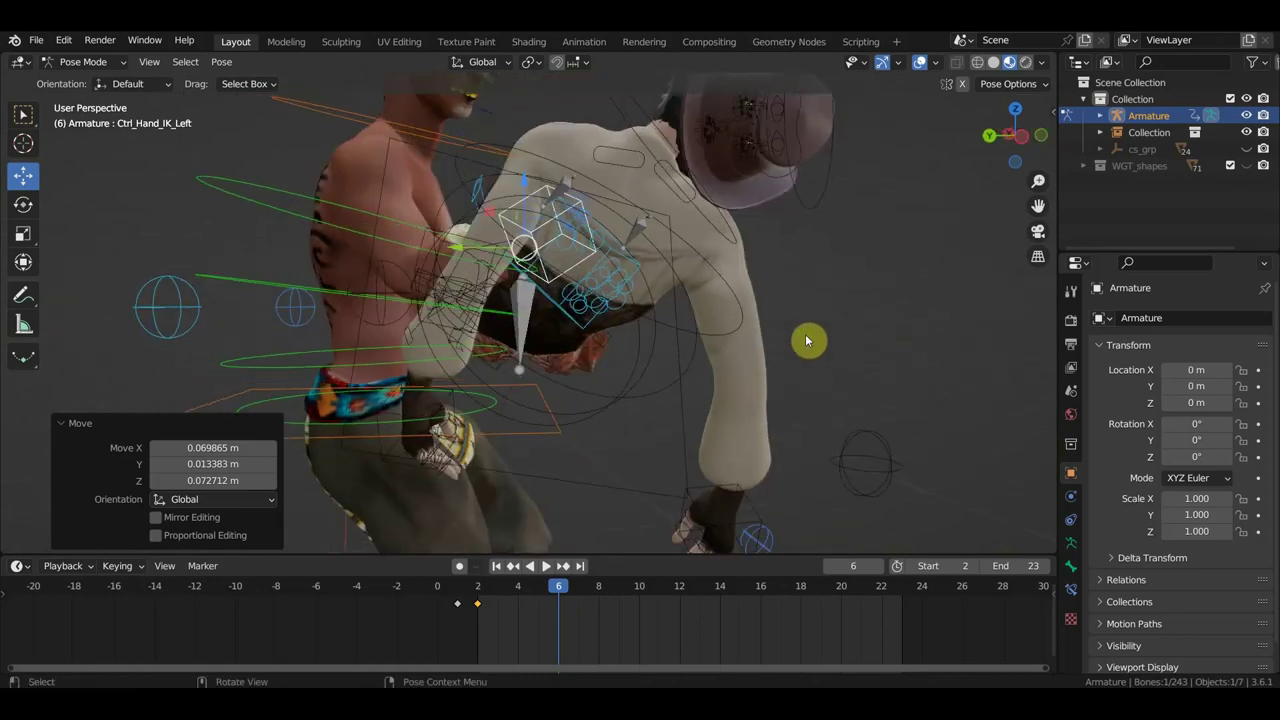
Lower the right hand IK about 0.107 m onto her back and turn it -29.8°.
{"action": "left_click", "coordinate": [611, 252]}
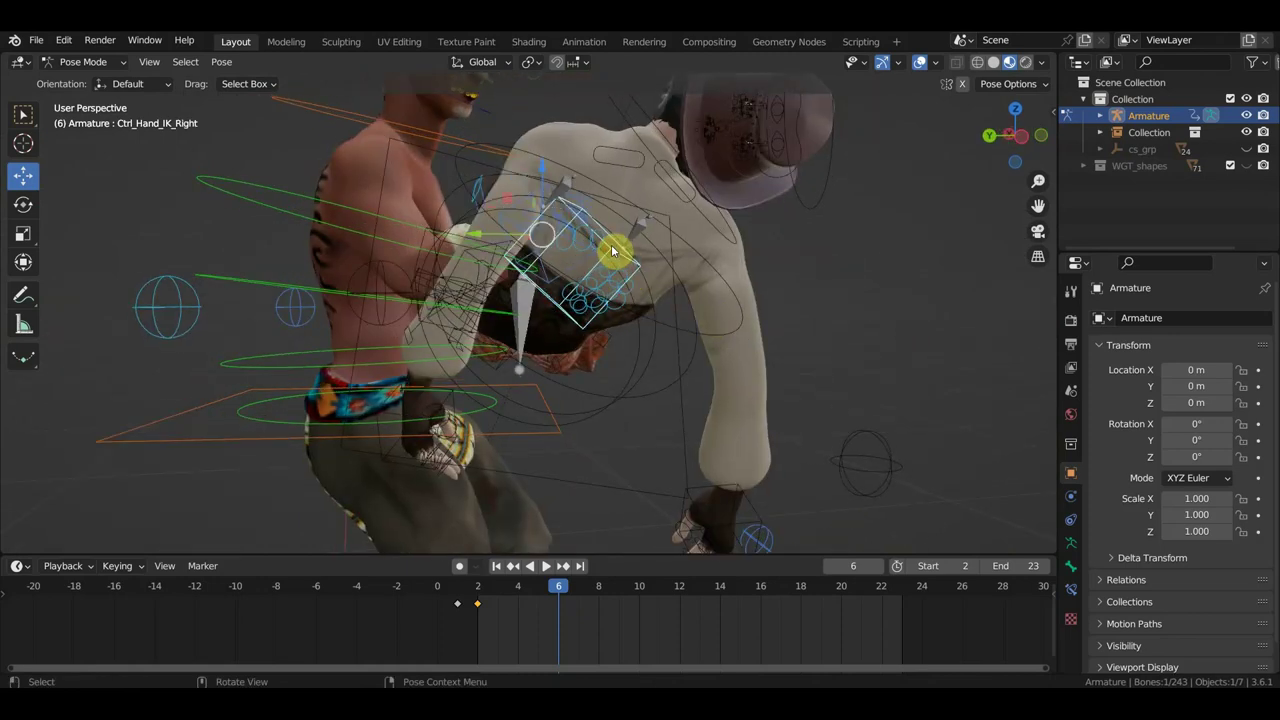
{"action": "key", "text": "g"}
{"action": "left_click", "coordinate": [603, 343]}
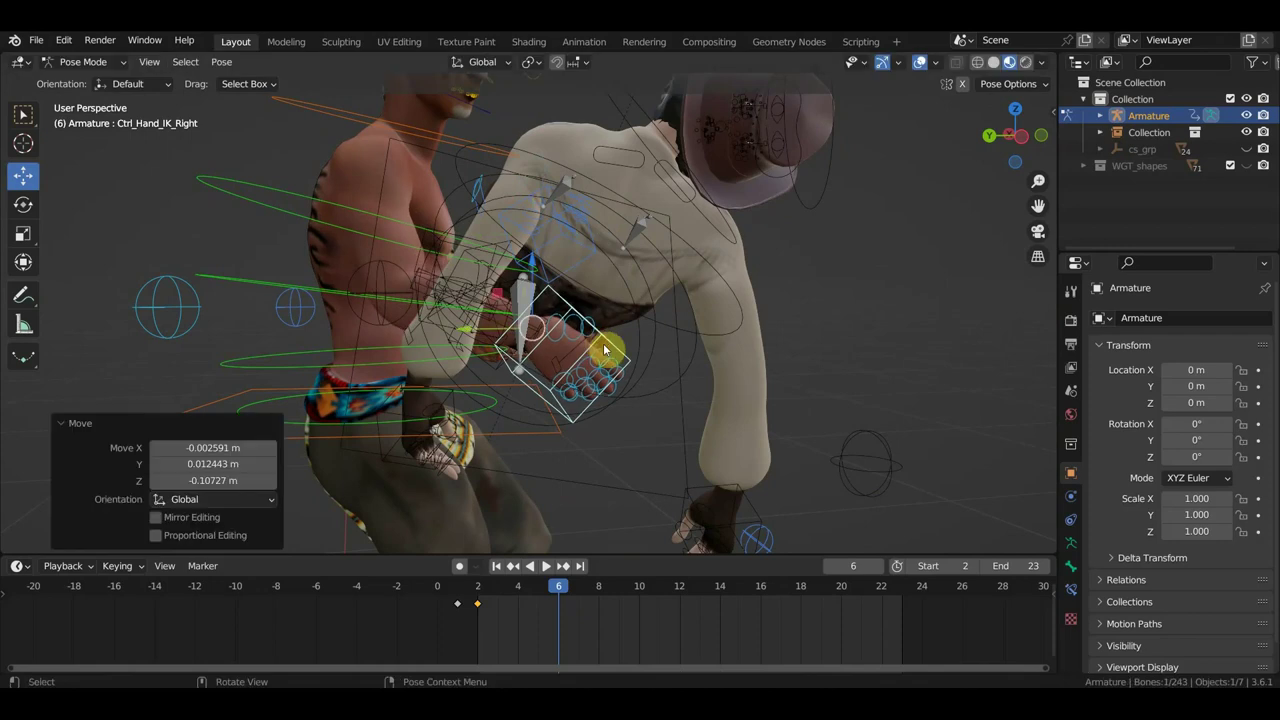
{"action": "middle_click_drag", "start_coordinate": [603, 343], "coordinate": [561, 349]}
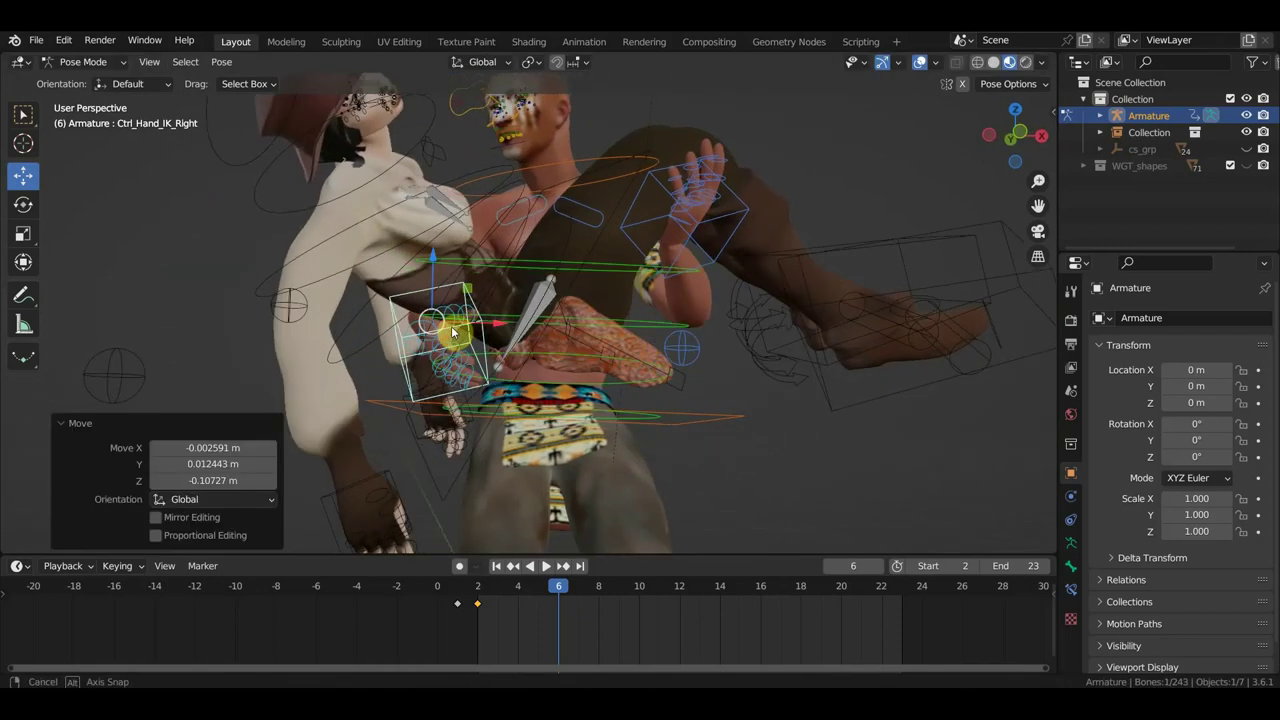
{"action": "key", "text": "g"}
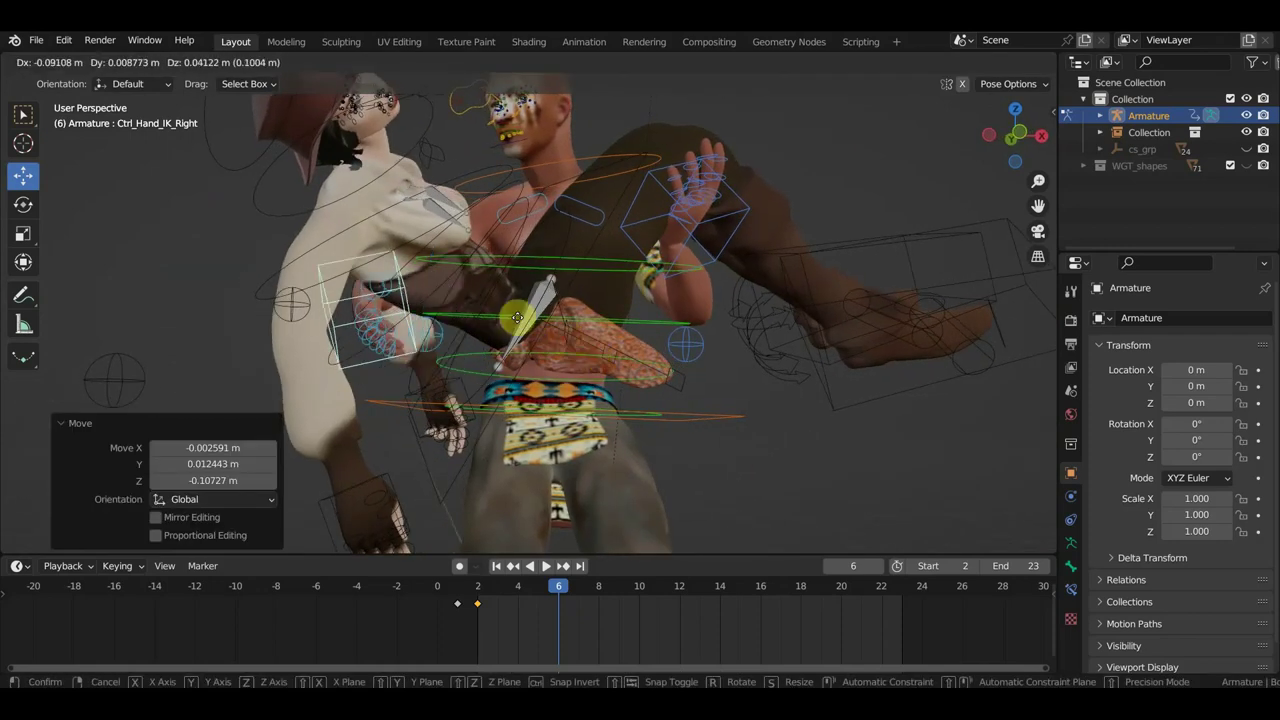
{"action": "left_click", "coordinate": [518, 322]}
{"action": "key", "text": "r"}
{"action": "left_click", "coordinate": [582, 230]}
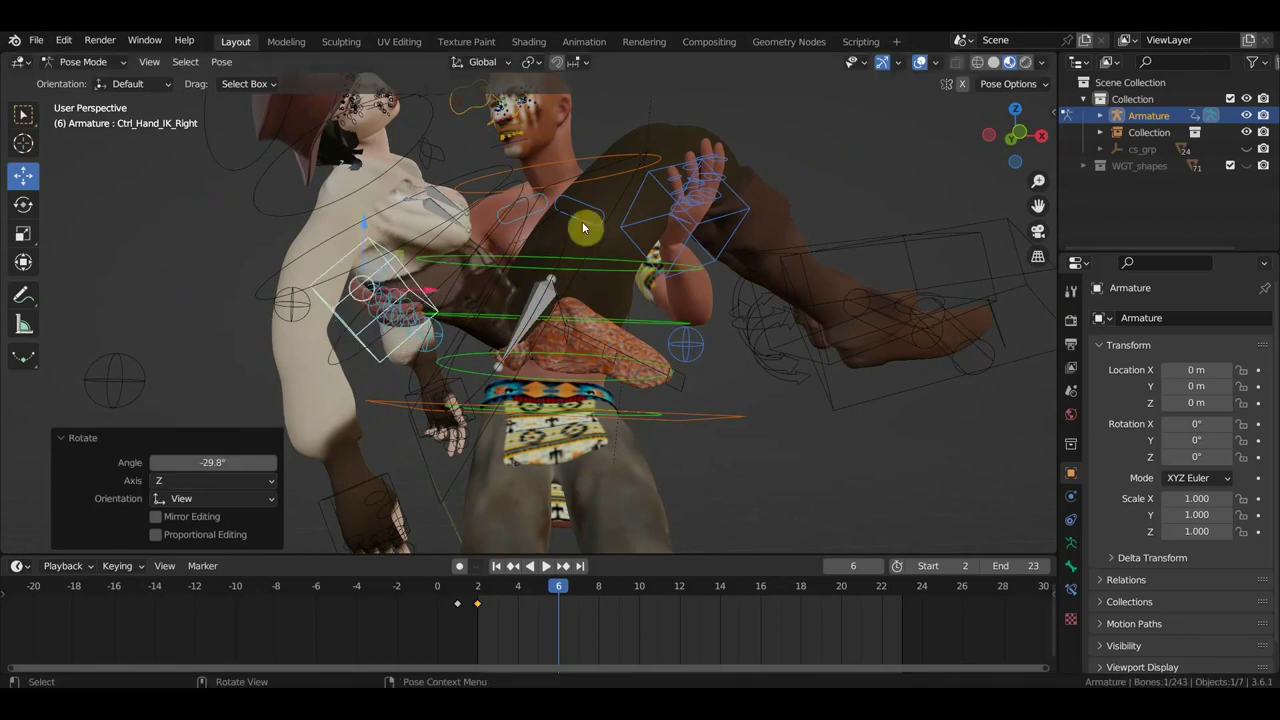
{"action": "mouse_move", "coordinate": [586, 333]}
{"action": "middle_mouse_down"}
{"action": "mouse_move", "coordinate": [484, 398]}
{"action": "mouse_move", "coordinate": [588, 360]}
{"action": "middle_mouse_up"}
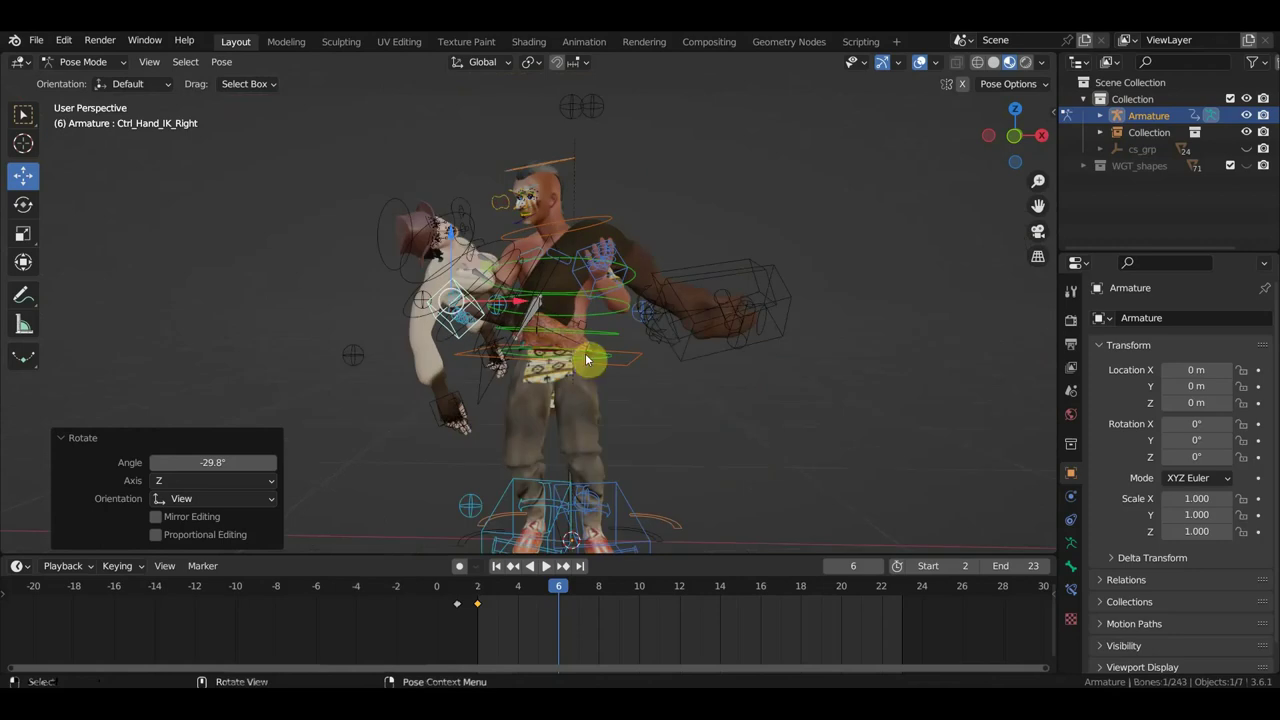
Keyframe all bones at frame 6 and check the in-between pose at frame 4.
{"action": "key", "text": "i"}
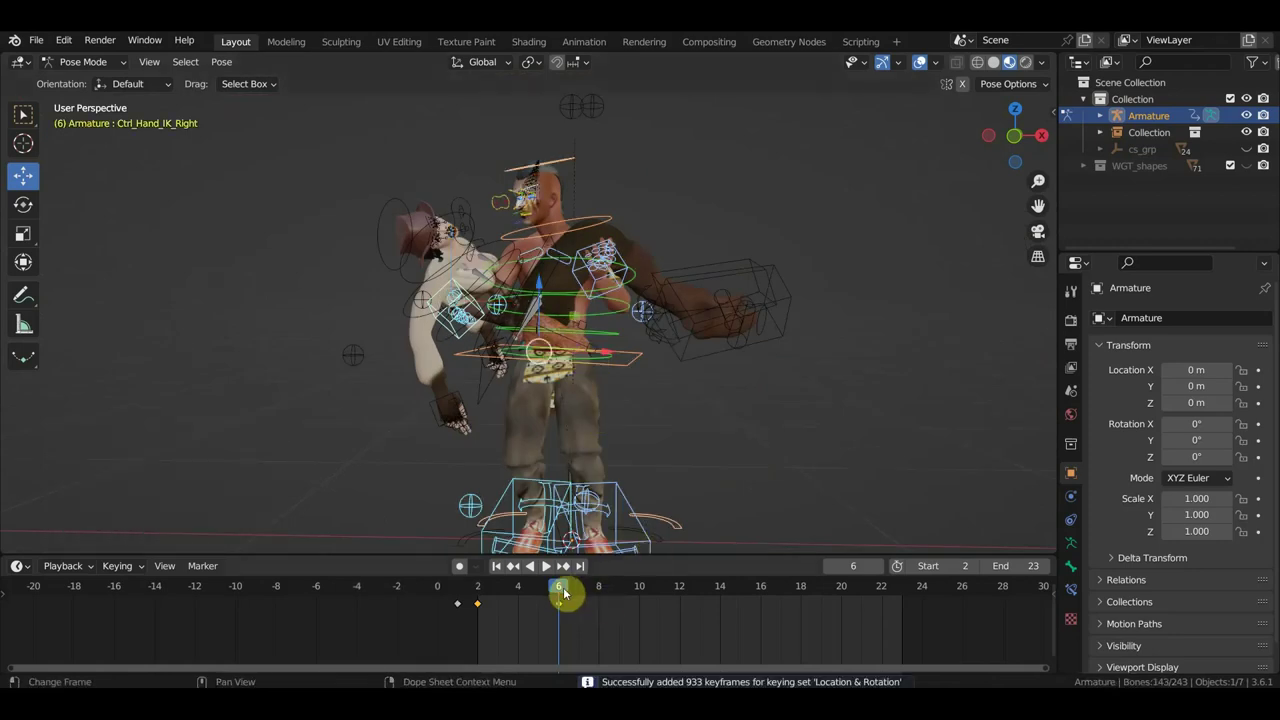
{"action": "mouse_move", "coordinate": [551, 595]}
{"action": "left_mouse_down"}
{"action": "mouse_move", "coordinate": [486, 593]}
{"action": "mouse_move", "coordinate": [591, 594]}
{"action": "mouse_move", "coordinate": [491, 600]}
{"action": "mouse_move", "coordinate": [581, 603]}
{"action": "left_mouse_up"}
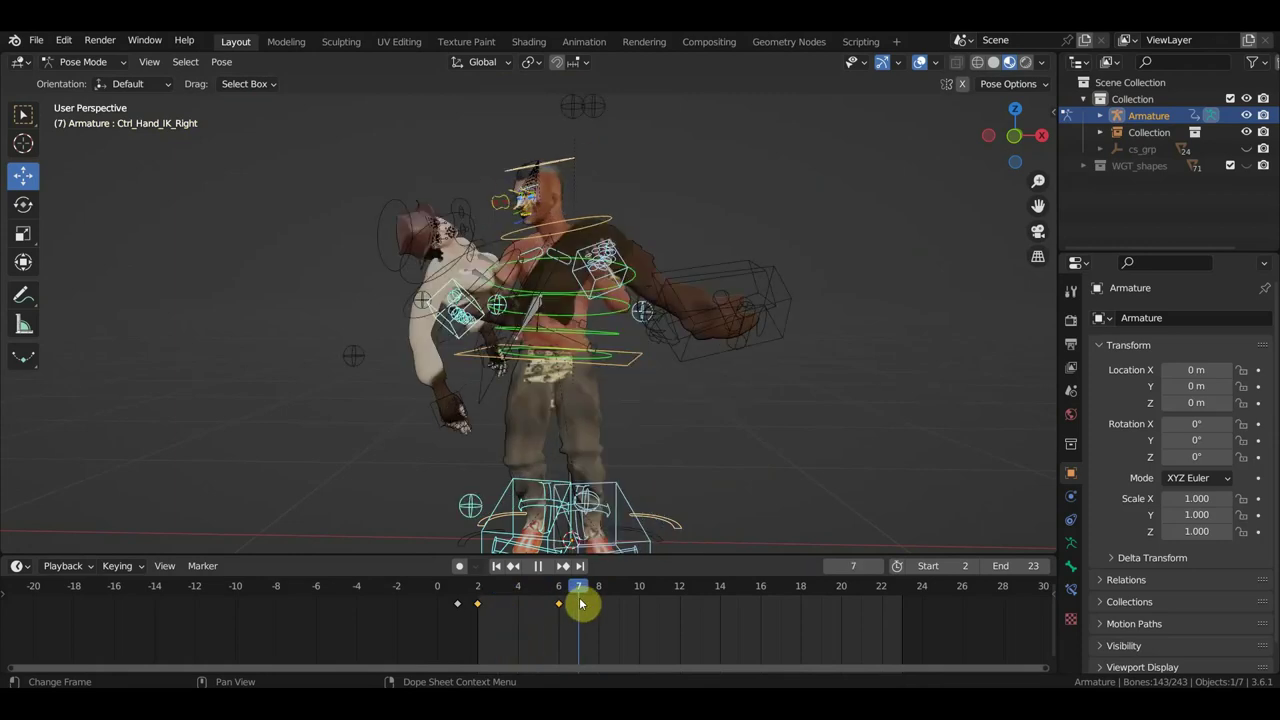
{"action": "middle_click_drag", "start_coordinate": [680, 480], "coordinate": [683, 476]}
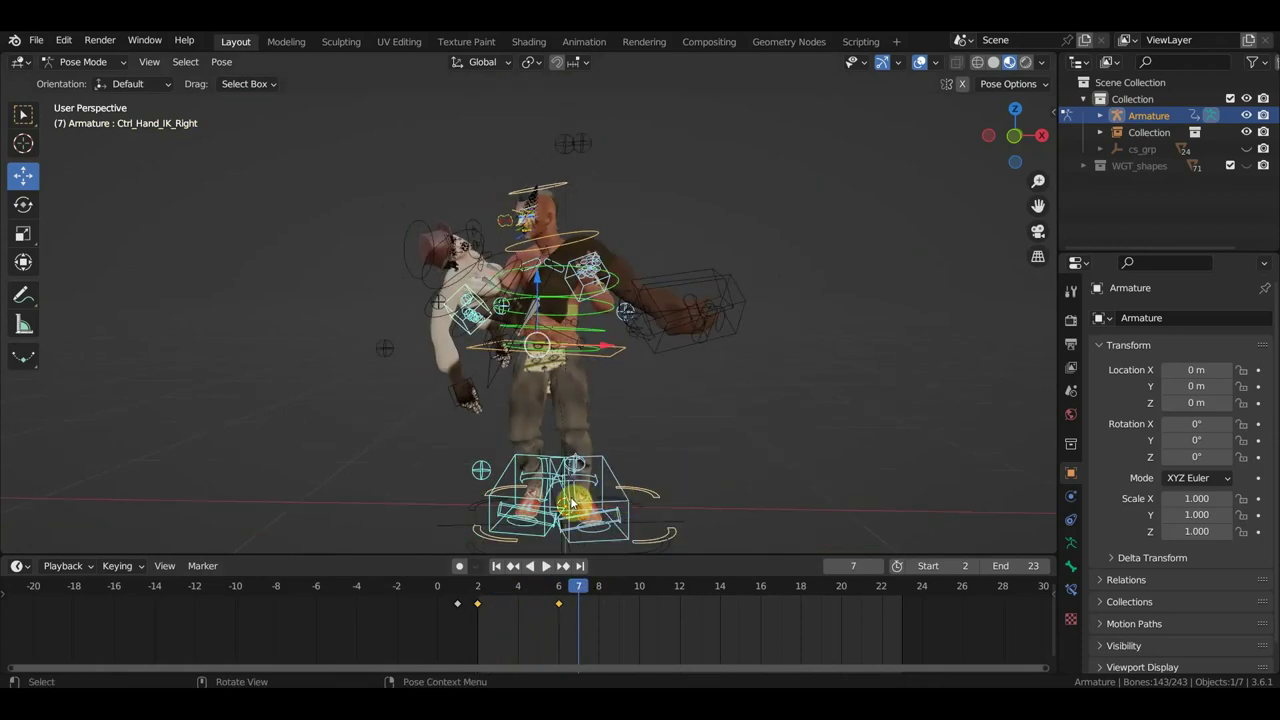
{"action": "mouse_move", "coordinate": [572, 502]}
{"action": "middle_mouse_down"}
{"action": "mouse_move", "coordinate": [623, 503]}
{"action": "mouse_move", "coordinate": [500, 517]}
{"action": "mouse_move", "coordinate": [434, 506]}
{"action": "mouse_move", "coordinate": [640, 506]}
{"action": "middle_mouse_up"}
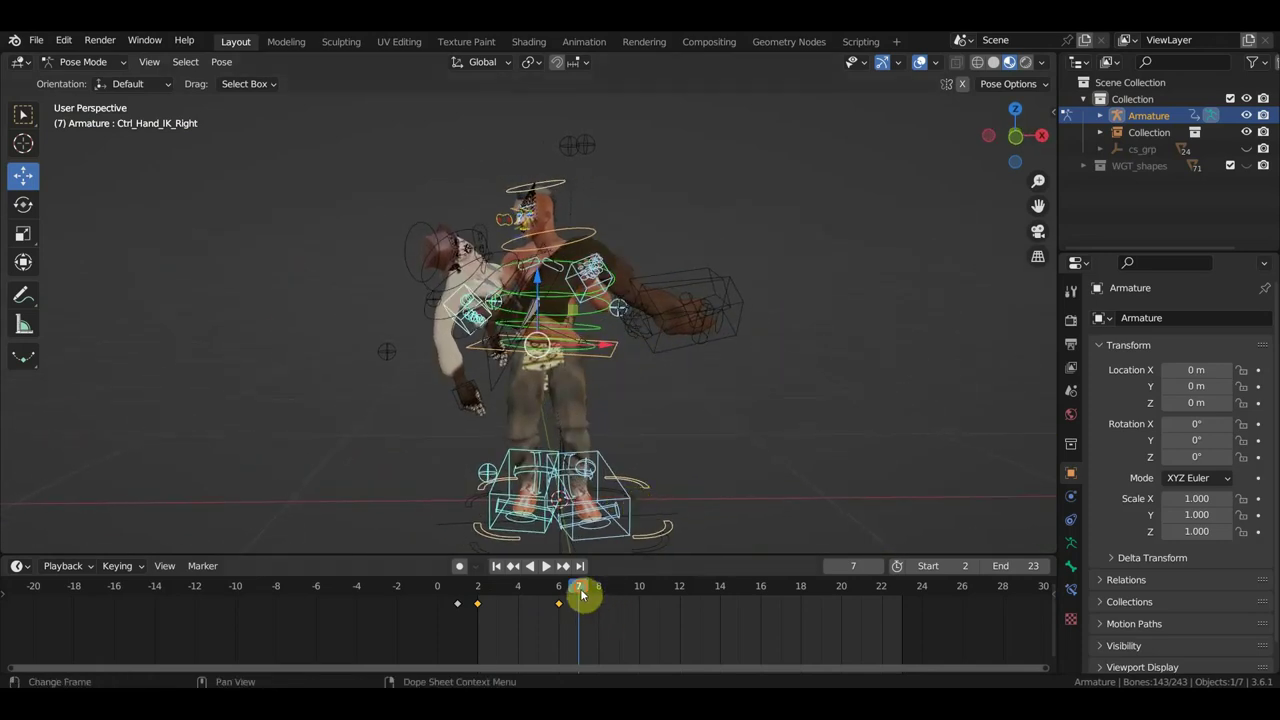
Zoom the timeline out and scrub ahead to around frame 48.
{"action": "left_click_drag", "start_coordinate": [580, 595], "coordinate": [881, 603]}
{"action": "scroll", "coordinate": [808, 617], "scroll_direction": "down", "scroll_amount": 2}
{"action": "scroll", "coordinate": [791, 623], "scroll_direction": "down", "scroll_amount": 2}
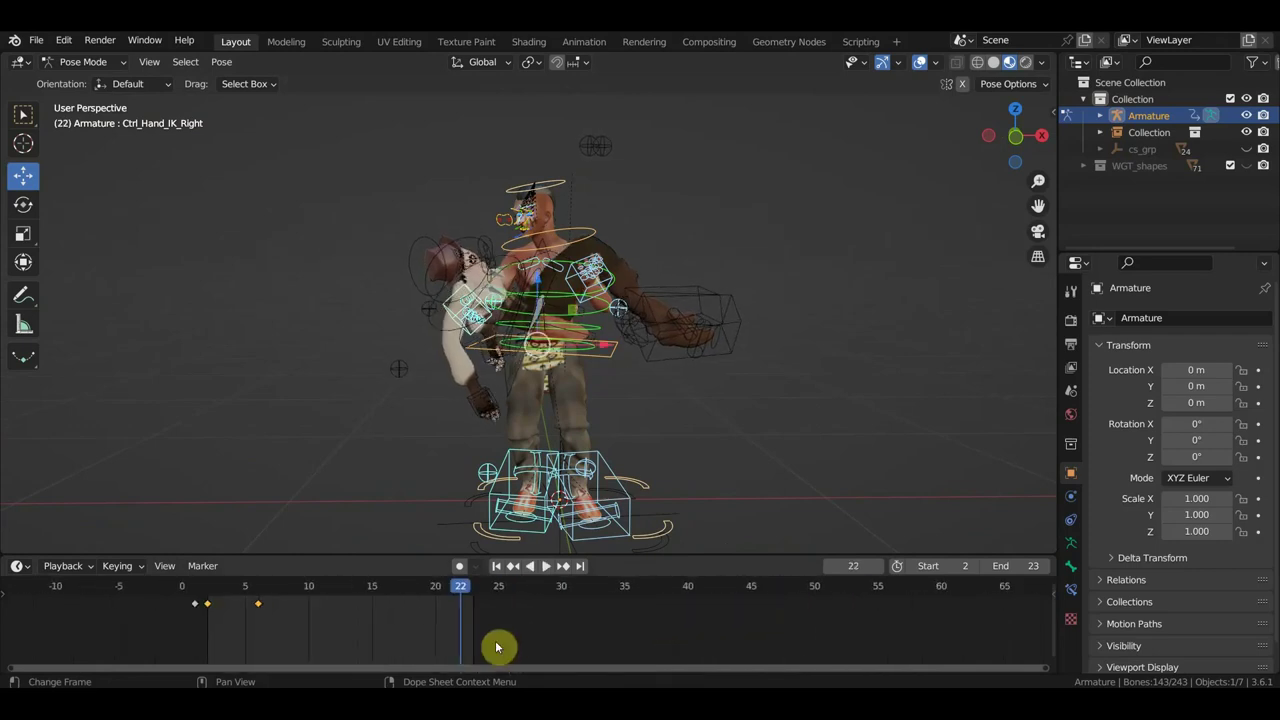
{"action": "mouse_move", "coordinate": [463, 592]}
{"action": "left_mouse_down"}
{"action": "mouse_move", "coordinate": [843, 607]}
{"action": "mouse_move", "coordinate": [763, 609]}
{"action": "mouse_move", "coordinate": [790, 607]}
{"action": "left_mouse_up"}
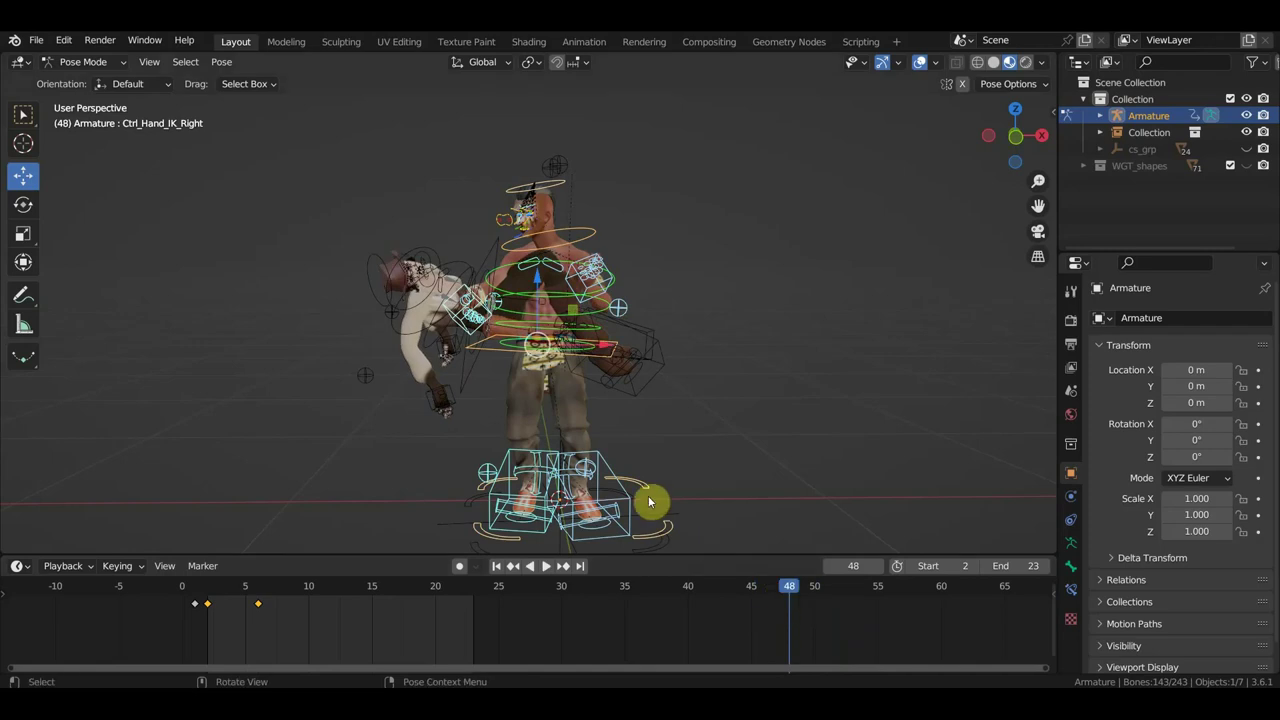
Rotate the hips and right foot IK controls 44° around the vertical in top view.
{"action": "middle_click_drag", "start_coordinate": [648, 502], "coordinate": [571, 439]}
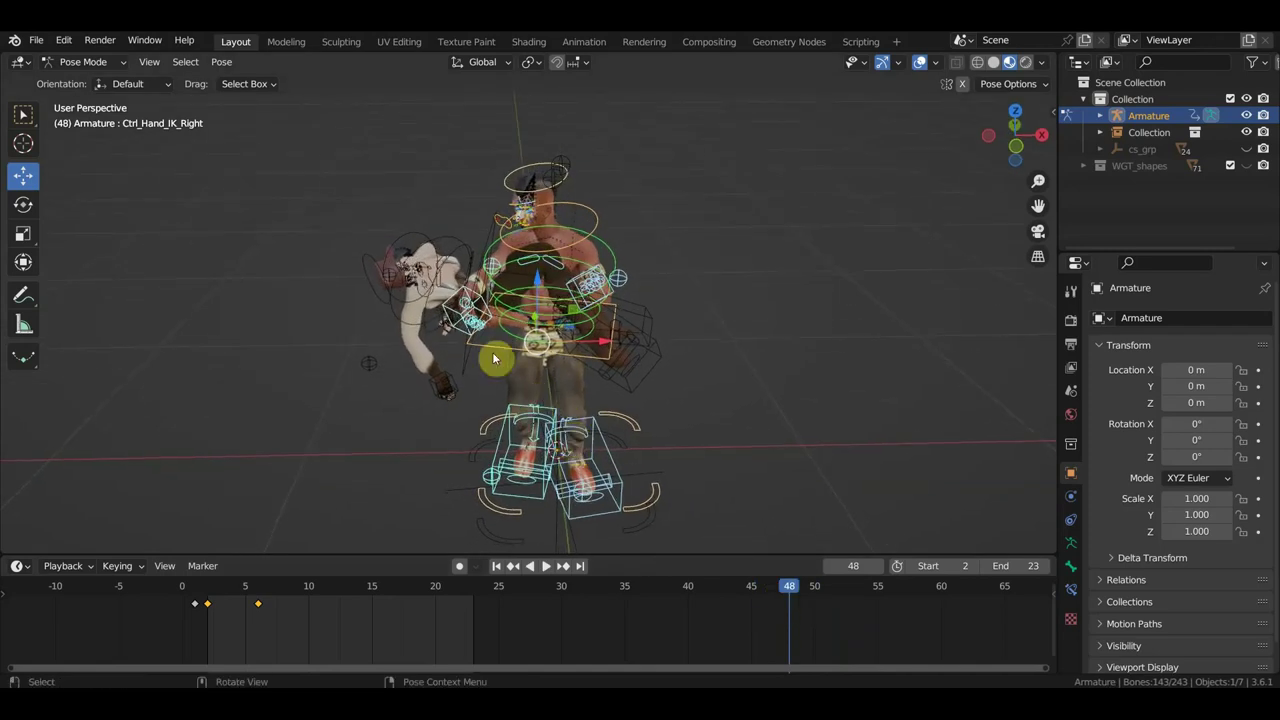
{"action": "left_click", "coordinate": [538, 399]}
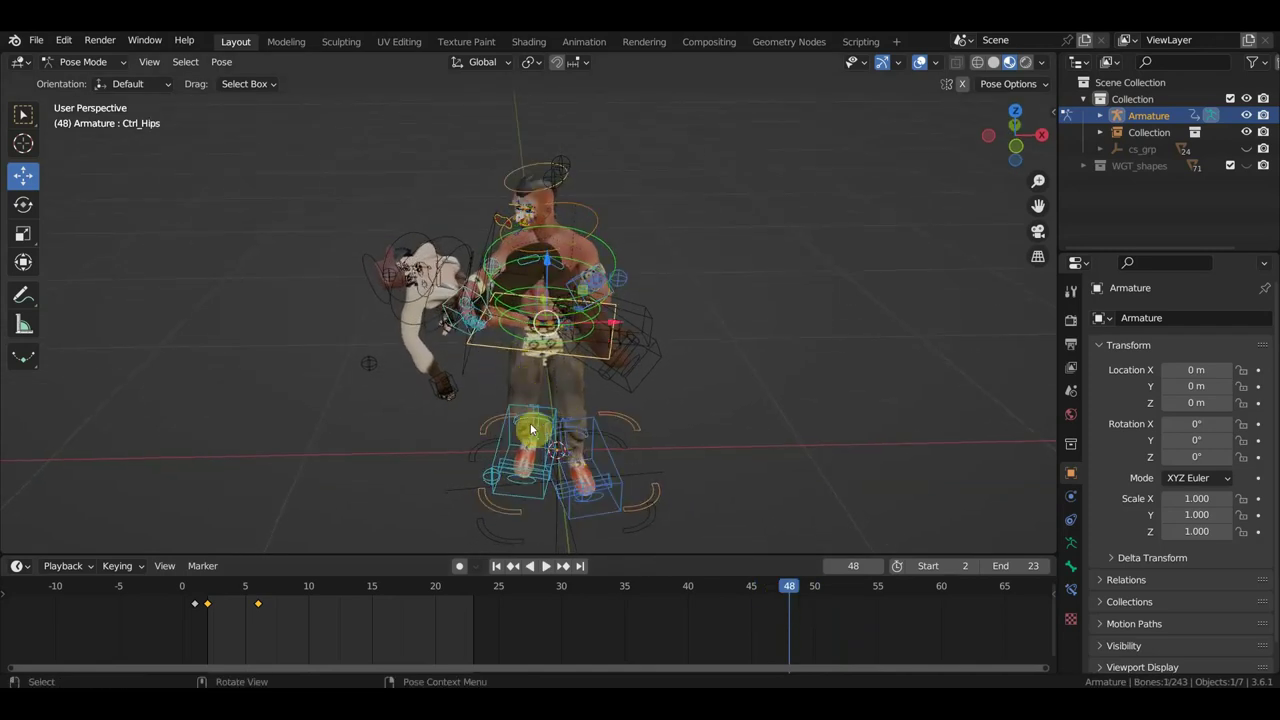
{"action": "left_click", "coordinate": [566, 427], "text": "shift"}
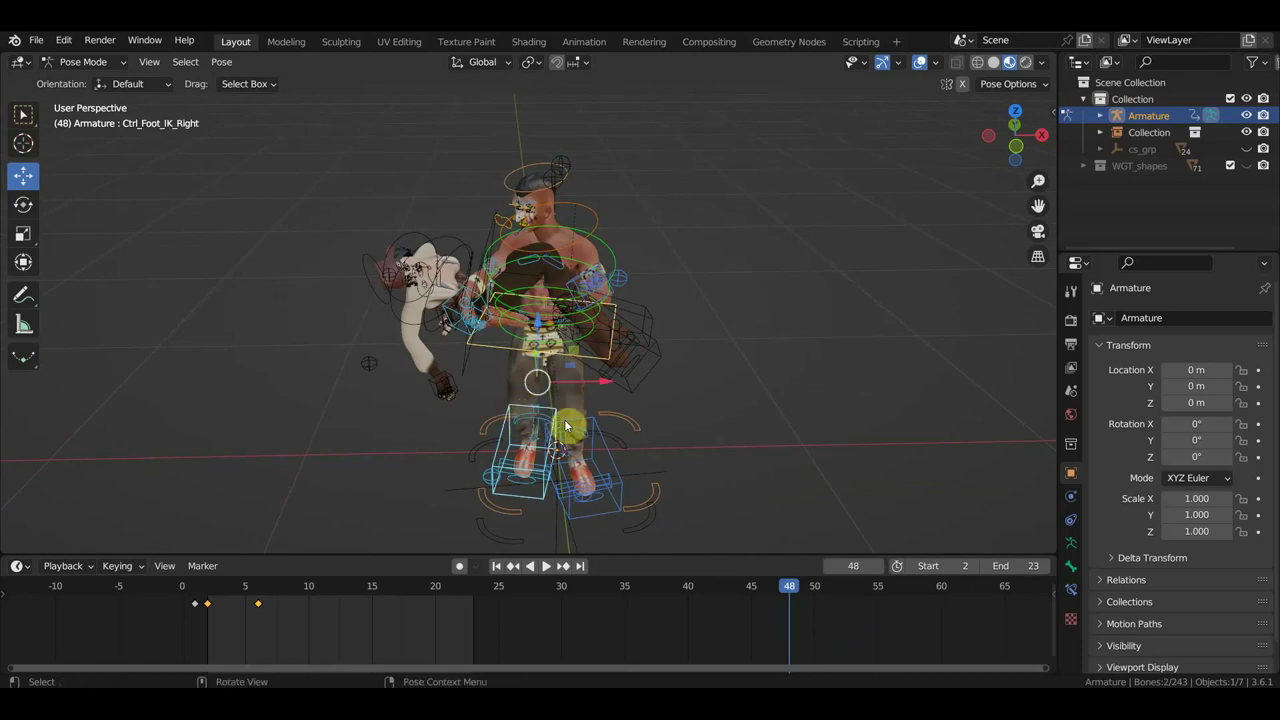
{"action": "key", "text": "KP_7"}
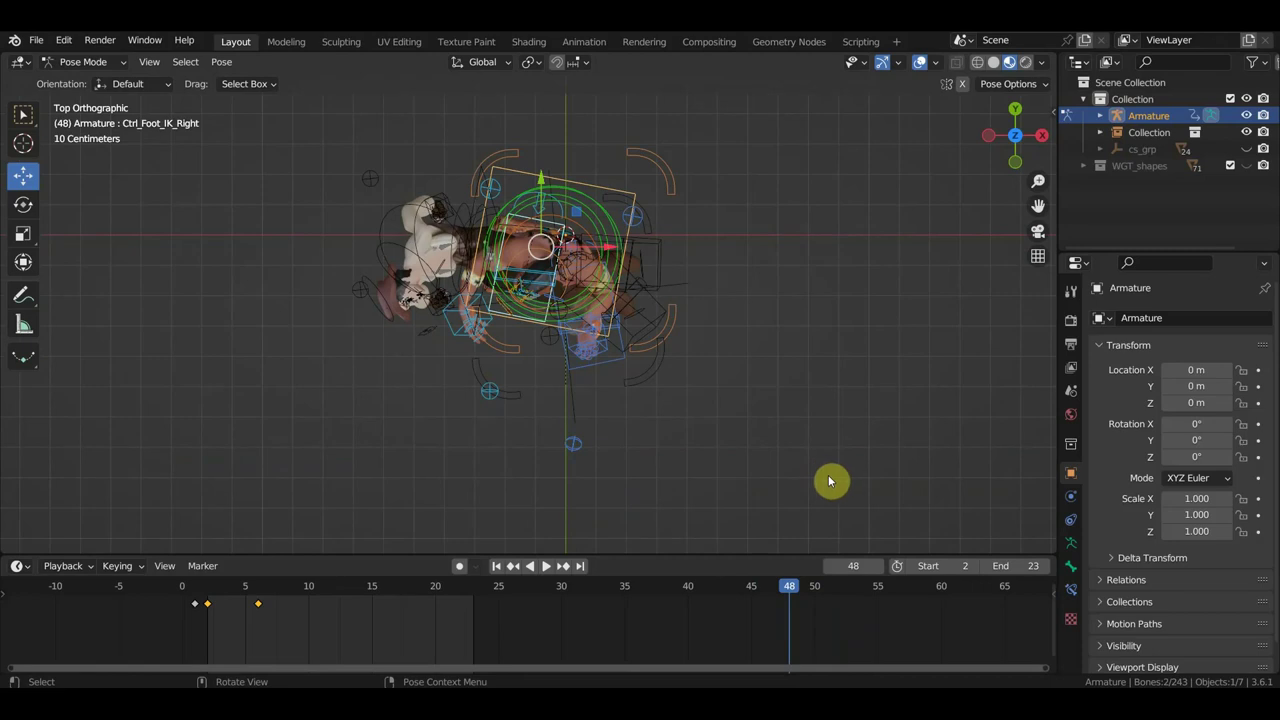
{"action": "key", "text": "r"}
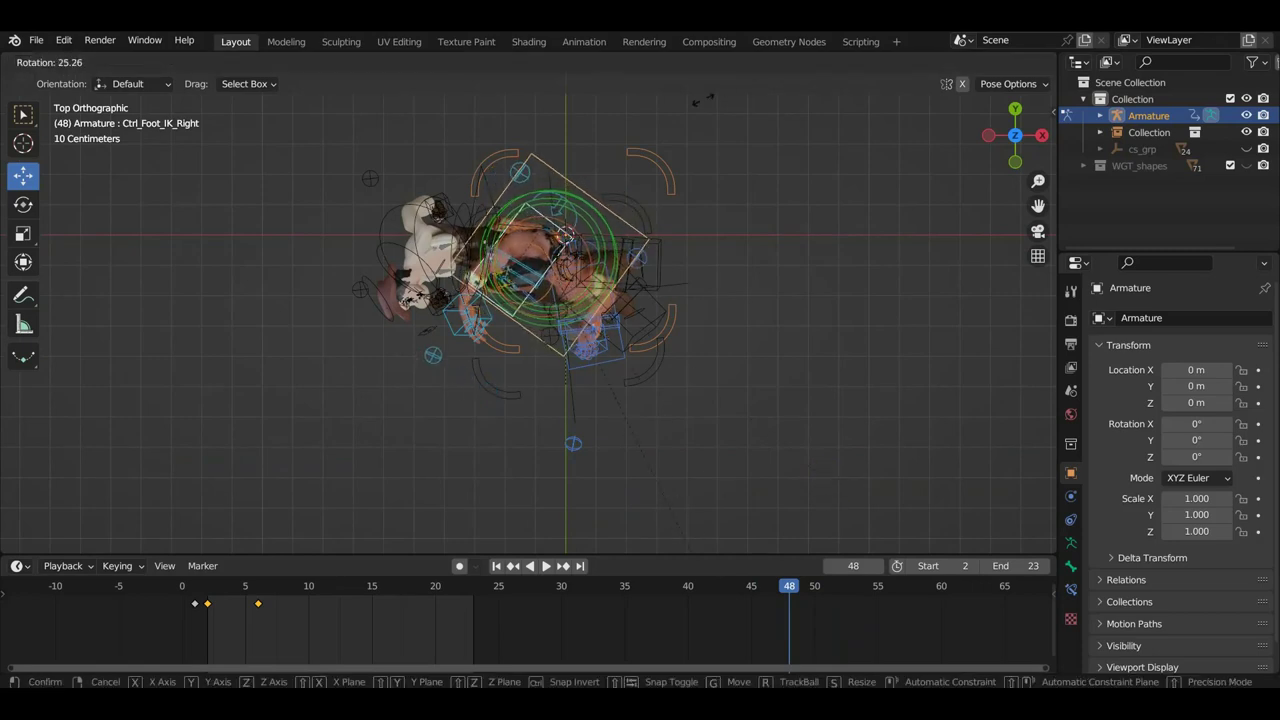
{"action": "left_click", "coordinate": [626, 142]}
{"action": "mouse_move", "coordinate": [711, 267]}
{"action": "middle_mouse_down"}
{"action": "mouse_move", "coordinate": [707, 280]}
{"action": "mouse_move", "coordinate": [565, 195]}
{"action": "middle_mouse_up"}
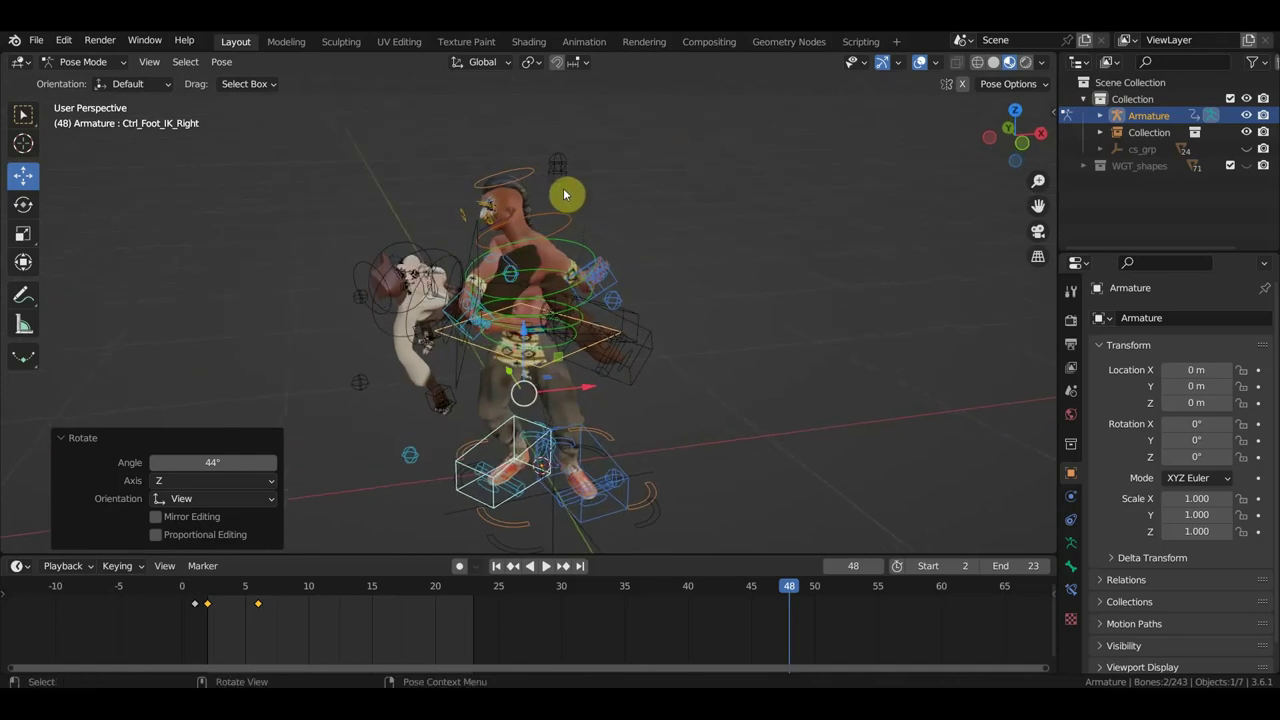
Turn the carrier's head control -35.2° around the vertical axis.
{"action": "left_click", "coordinate": [522, 177]}
{"action": "key", "text": "KP_7"}
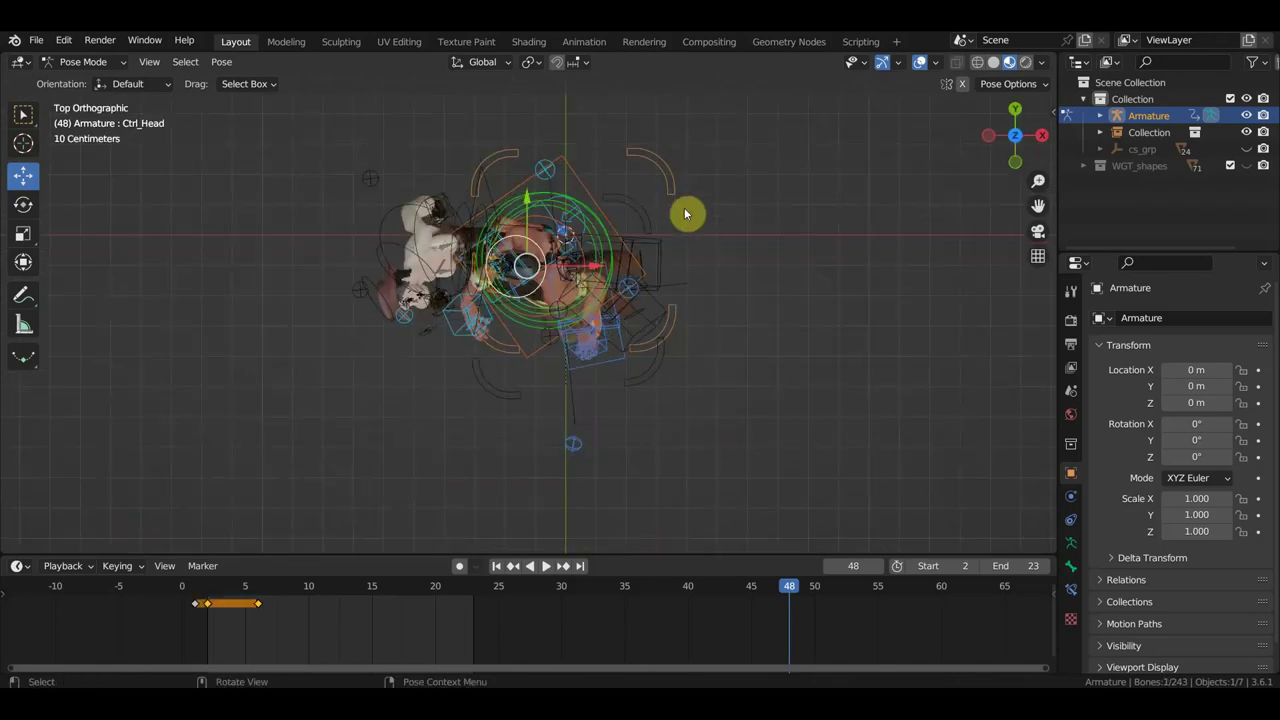
{"action": "key", "text": "r"}
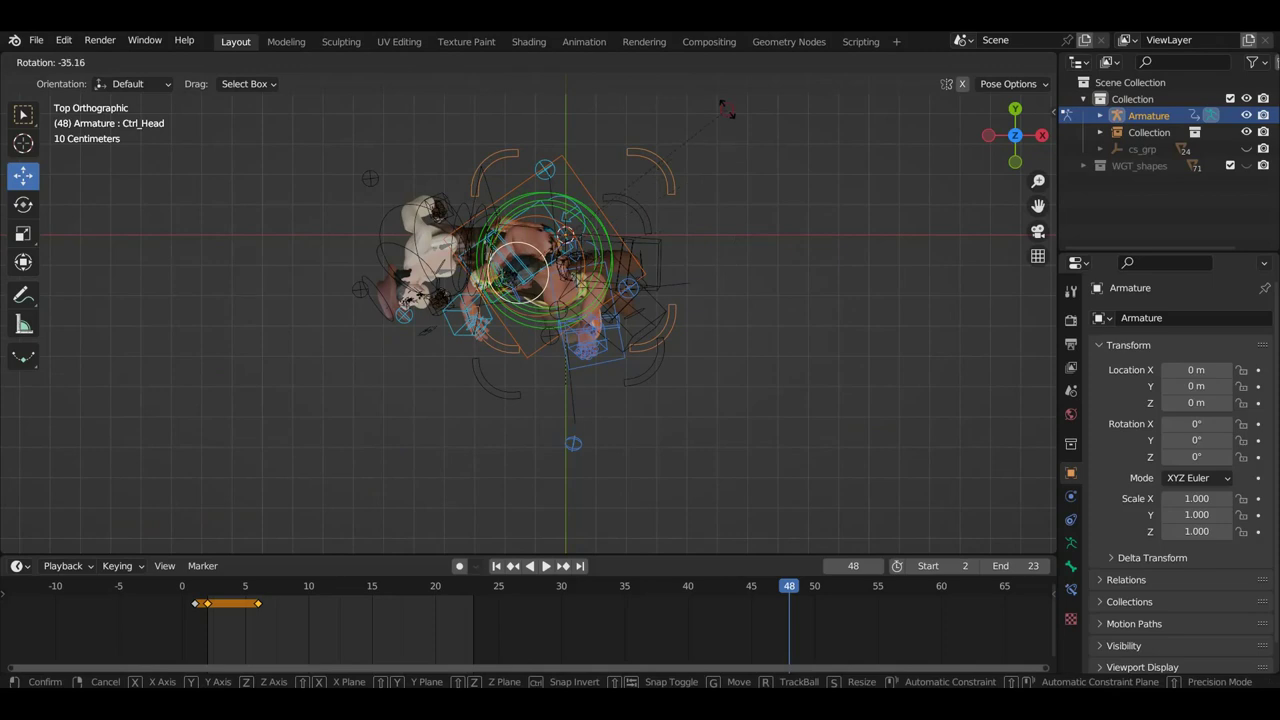
{"action": "left_click", "coordinate": [726, 110]}
{"action": "middle_click_drag", "start_coordinate": [726, 110], "coordinate": [680, 86]}
{"action": "scroll", "coordinate": [629, 165], "scroll_direction": "up", "scroll_amount": 2}
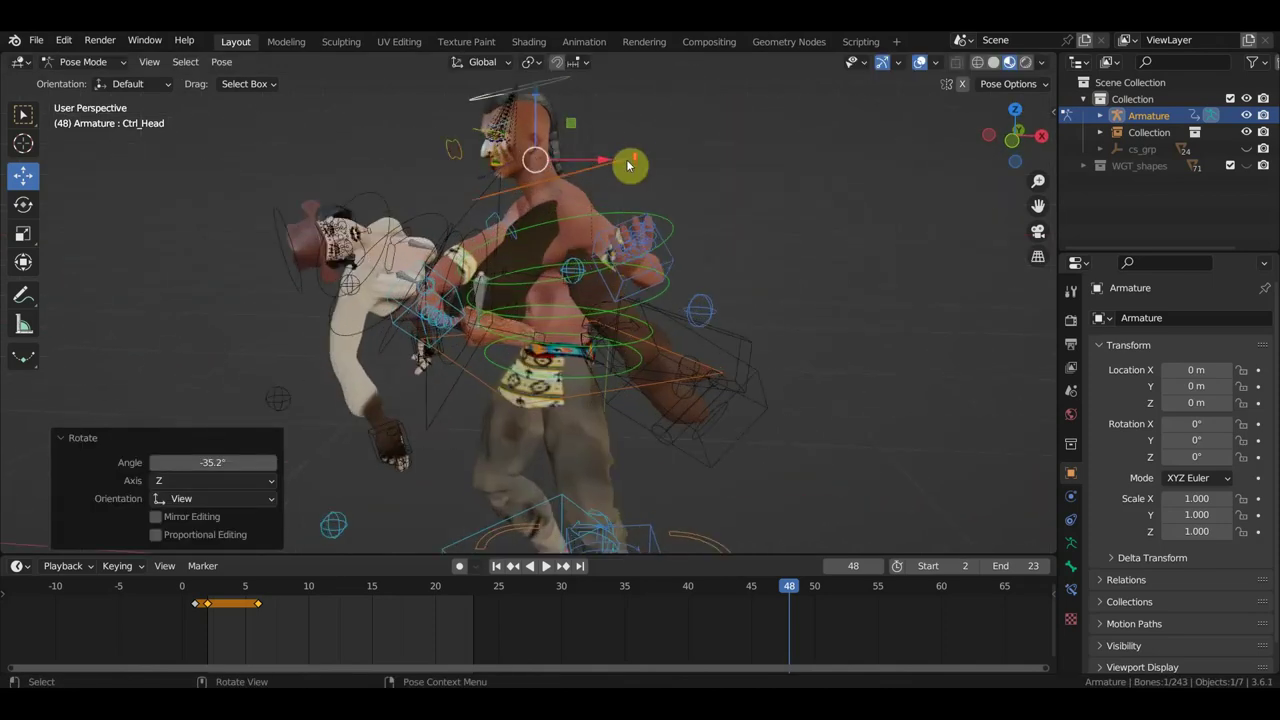
{"action": "middle_click_drag", "start_coordinate": [614, 218], "coordinate": [706, 230]}
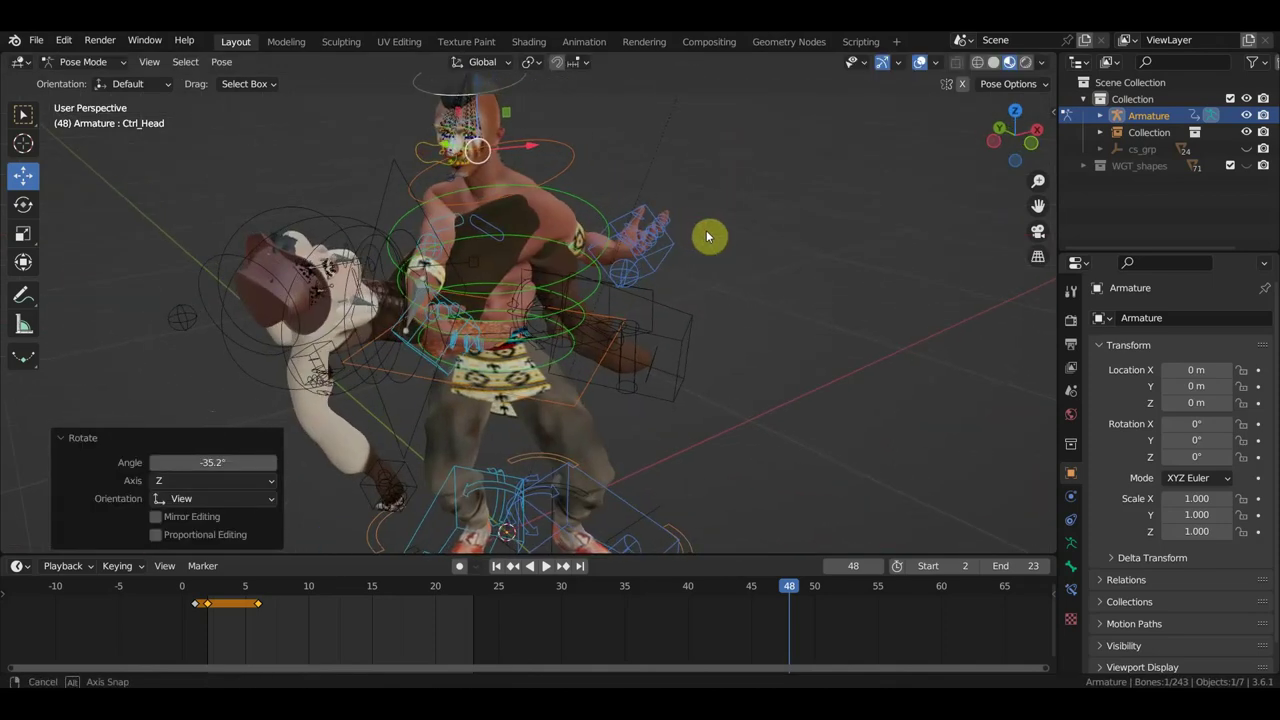
{"action": "left_click", "coordinate": [399, 334]}
{"action": "mouse_move", "coordinate": [399, 334]}
{"action": "middle_mouse_down"}
{"action": "mouse_move", "coordinate": [452, 311]}
{"action": "mouse_move", "coordinate": [432, 311]}
{"action": "middle_mouse_up"}
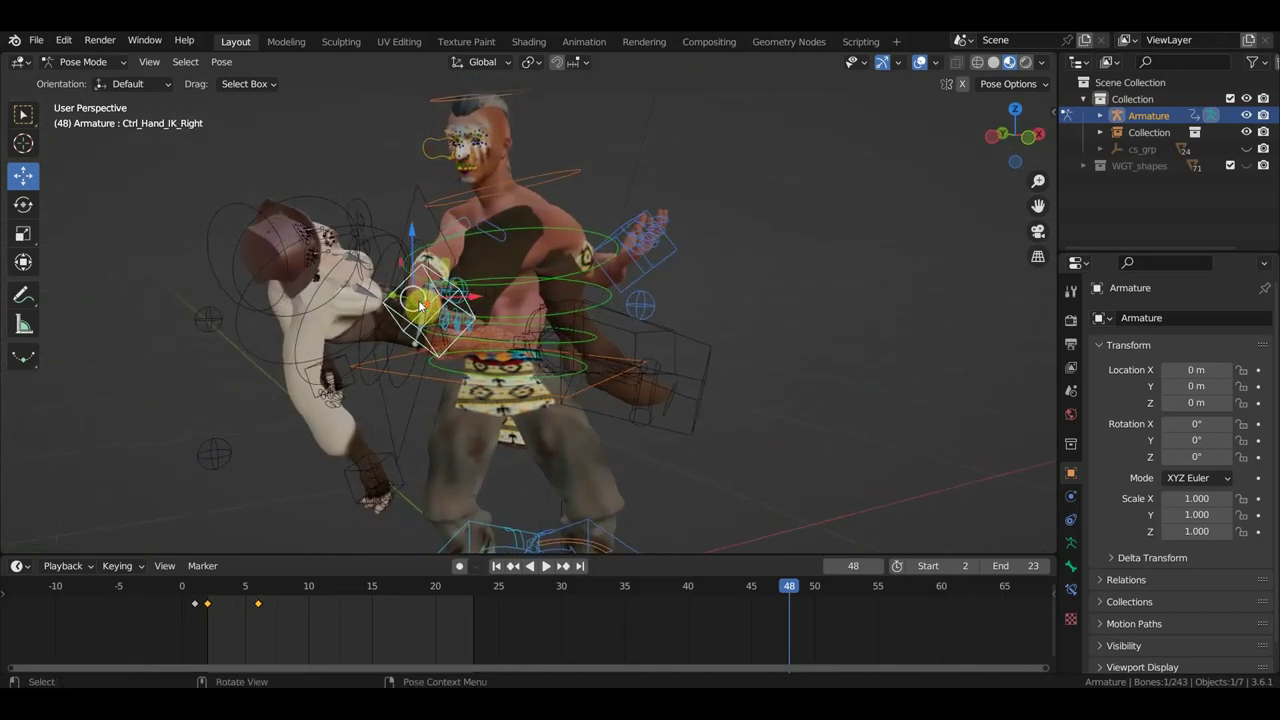
At frame 16, nudge the left foot IK control slightly down.
{"action": "scroll", "coordinate": [428, 311], "scroll_direction": "down", "scroll_amount": 3}
{"action": "left_click_drag", "start_coordinate": [795, 585], "coordinate": [258, 583]}
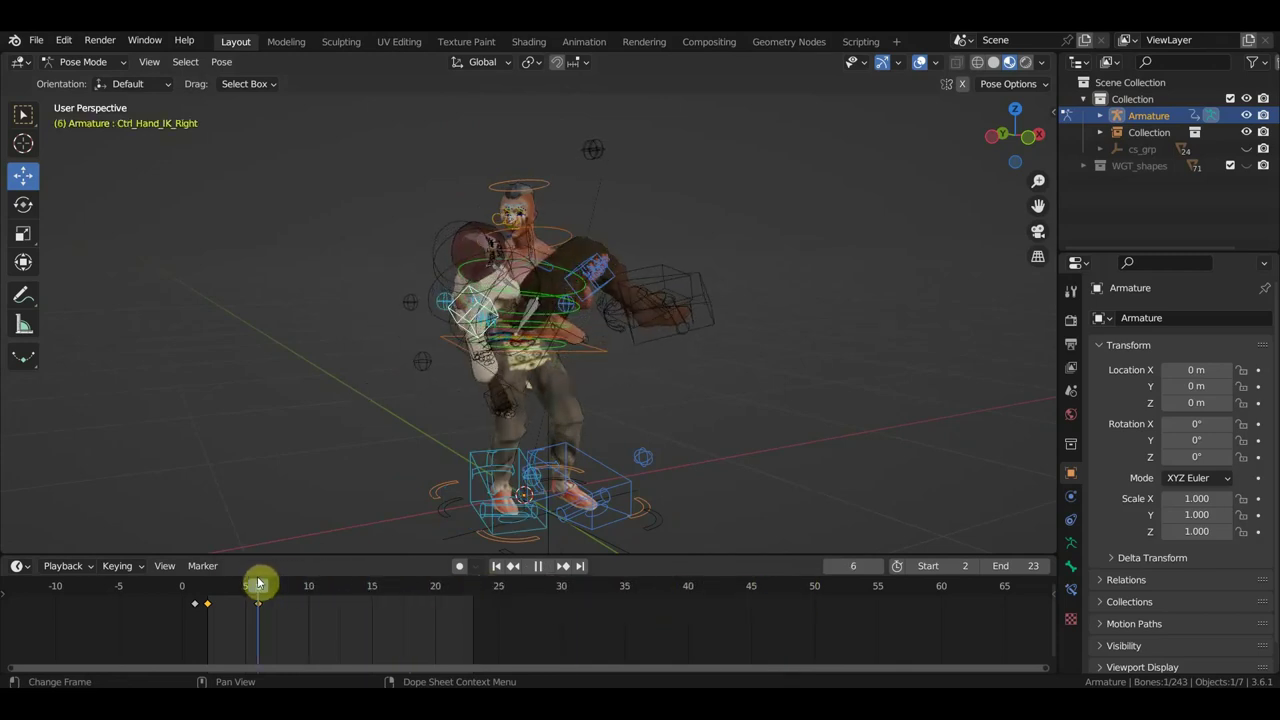
{"action": "middle_click_drag", "start_coordinate": [481, 490], "coordinate": [336, 446]}
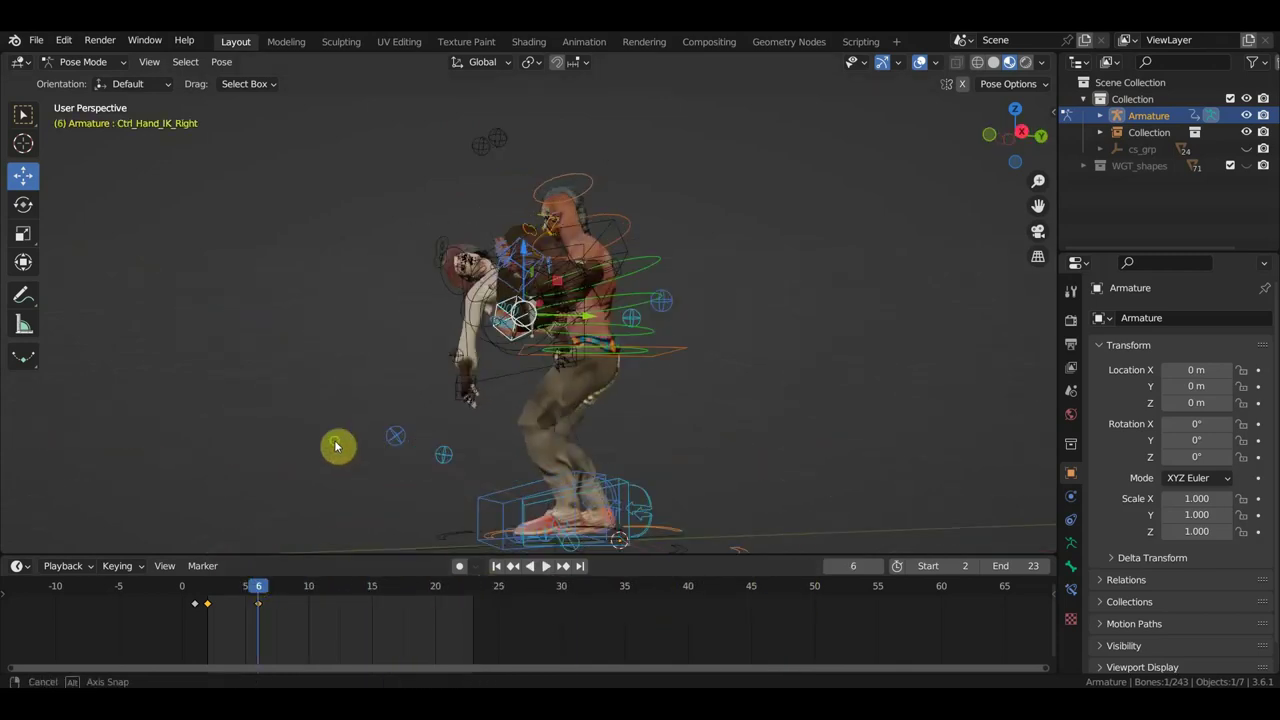
{"action": "left_click", "coordinate": [390, 596]}
{"action": "scroll", "coordinate": [583, 520], "scroll_direction": "down", "scroll_amount": 2}
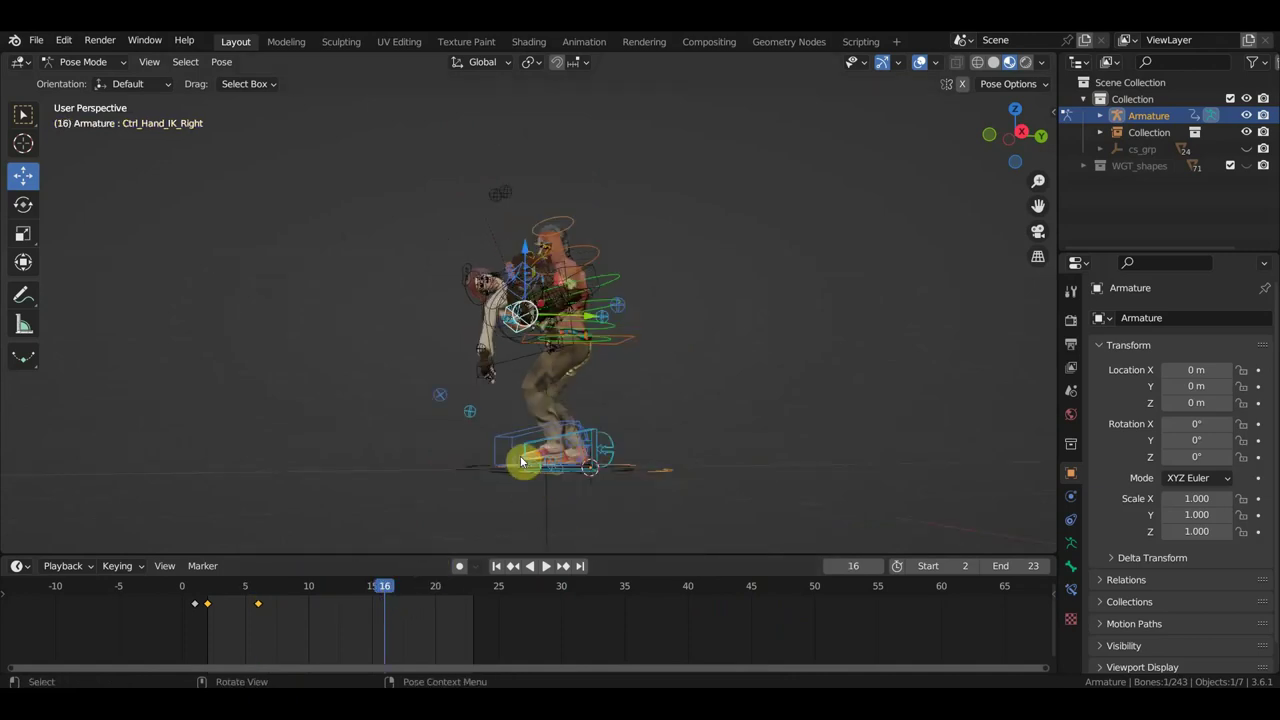
{"action": "left_click_drag", "start_coordinate": [517, 442], "coordinate": [517, 444]}
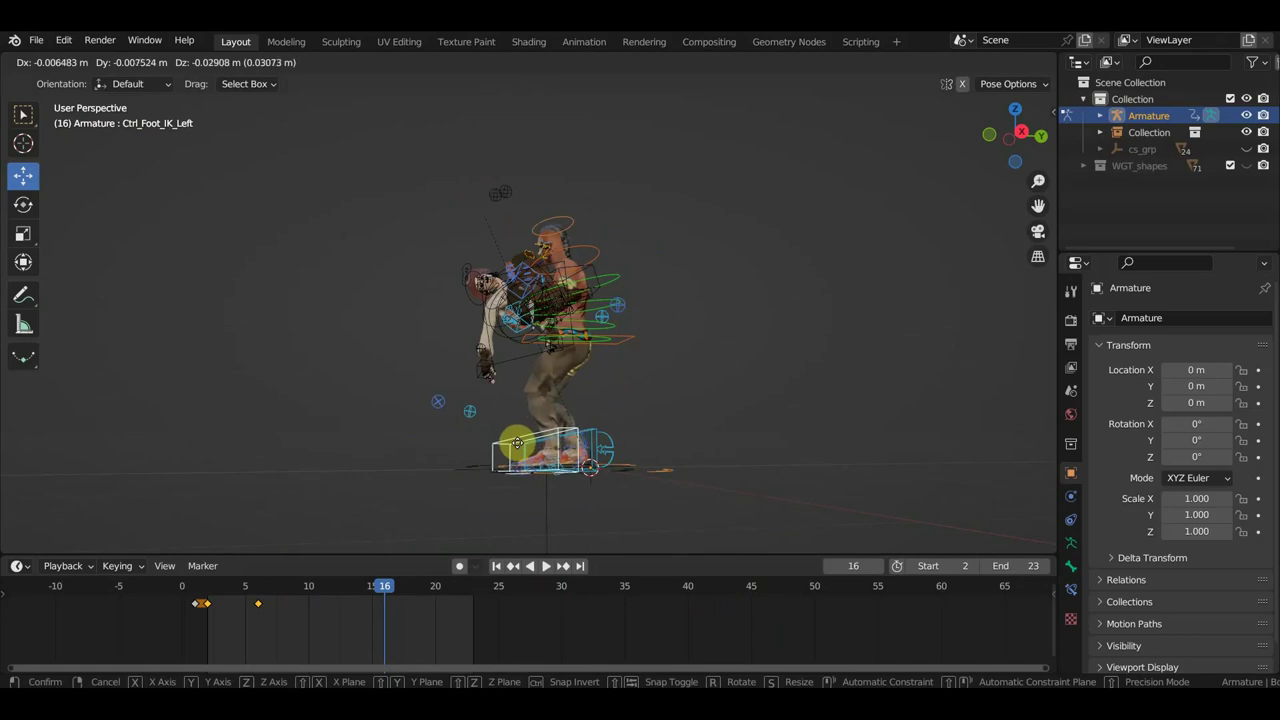
{"action": "middle_click_drag", "start_coordinate": [517, 444], "coordinate": [772, 462]}
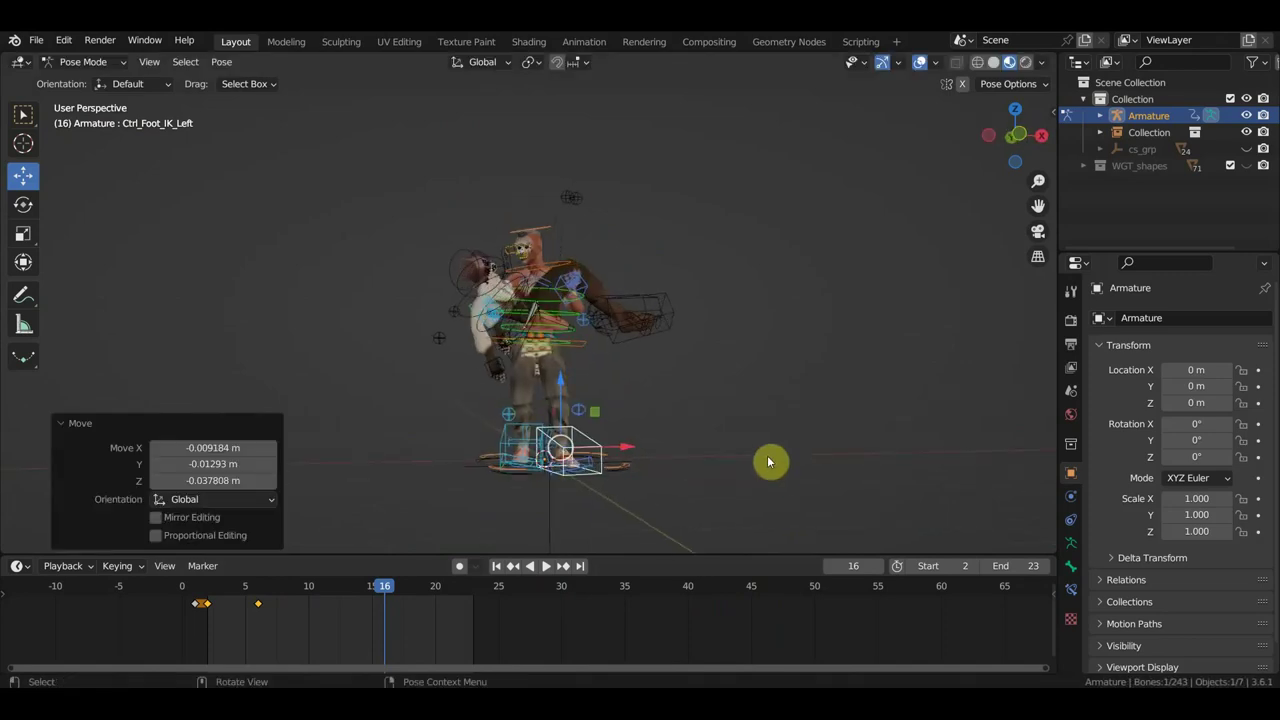
Key location and rotation for all warrior bones at frame 16.
{"action": "key", "text": "a"}
{"action": "key", "text": "i"}
{"action": "scroll", "coordinate": [616, 470], "scroll_direction": "up", "scroll_amount": 3}
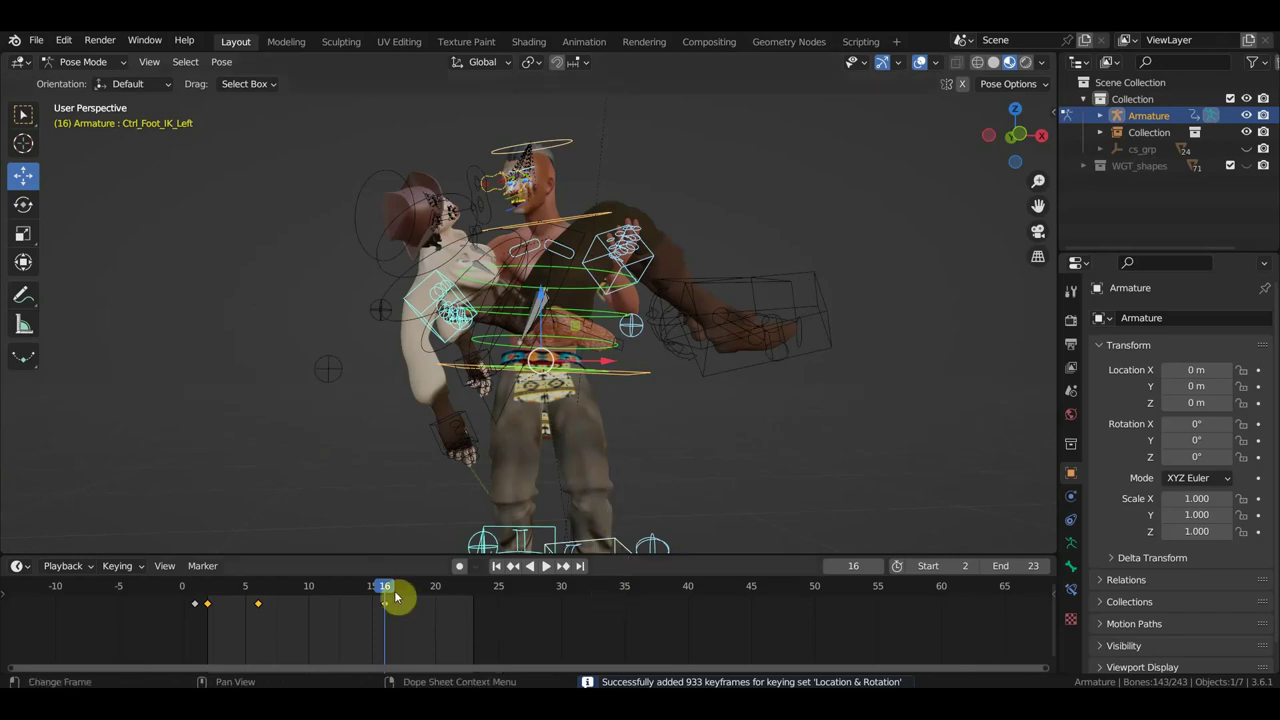
{"action": "left_click_drag", "start_coordinate": [395, 597], "coordinate": [475, 605]}
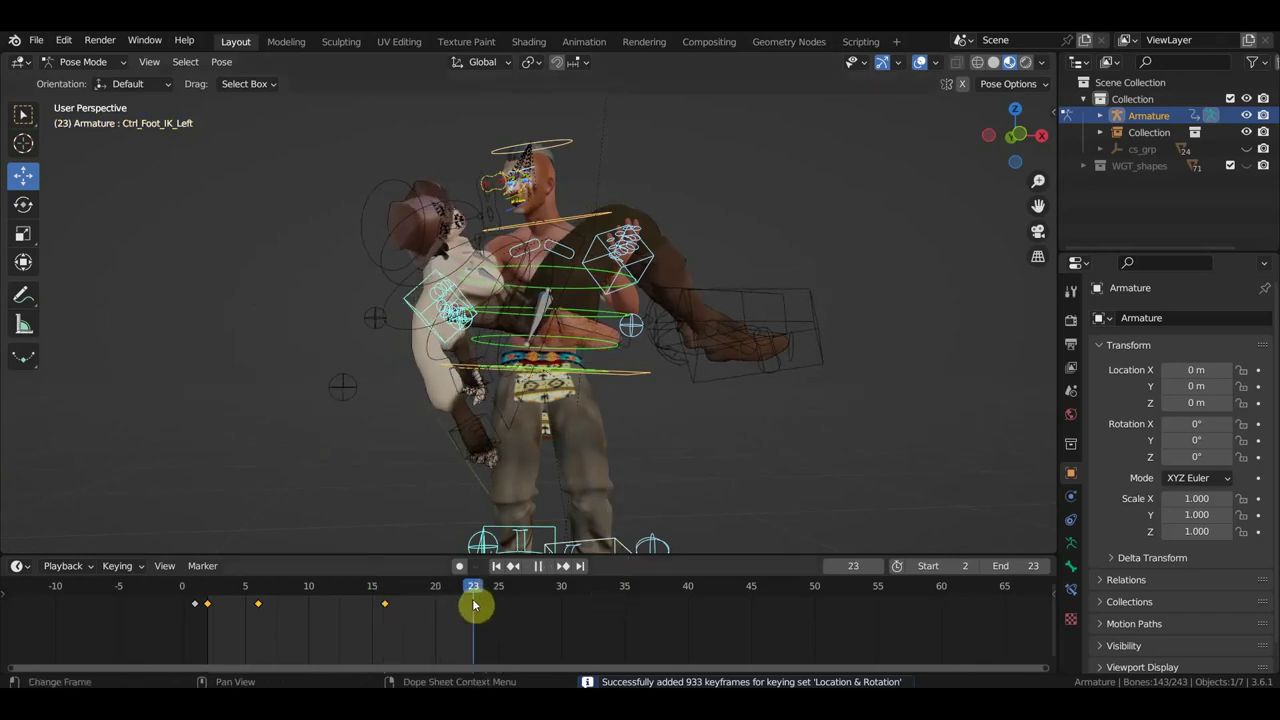
At frame 22, lower both hand IK controls and the hips about 1.75 cm along Z.
{"action": "mouse_move", "coordinate": [475, 605]}
{"action": "left_mouse_down"}
{"action": "mouse_move", "coordinate": [395, 591]}
{"action": "mouse_move", "coordinate": [457, 597]}
{"action": "left_mouse_up"}
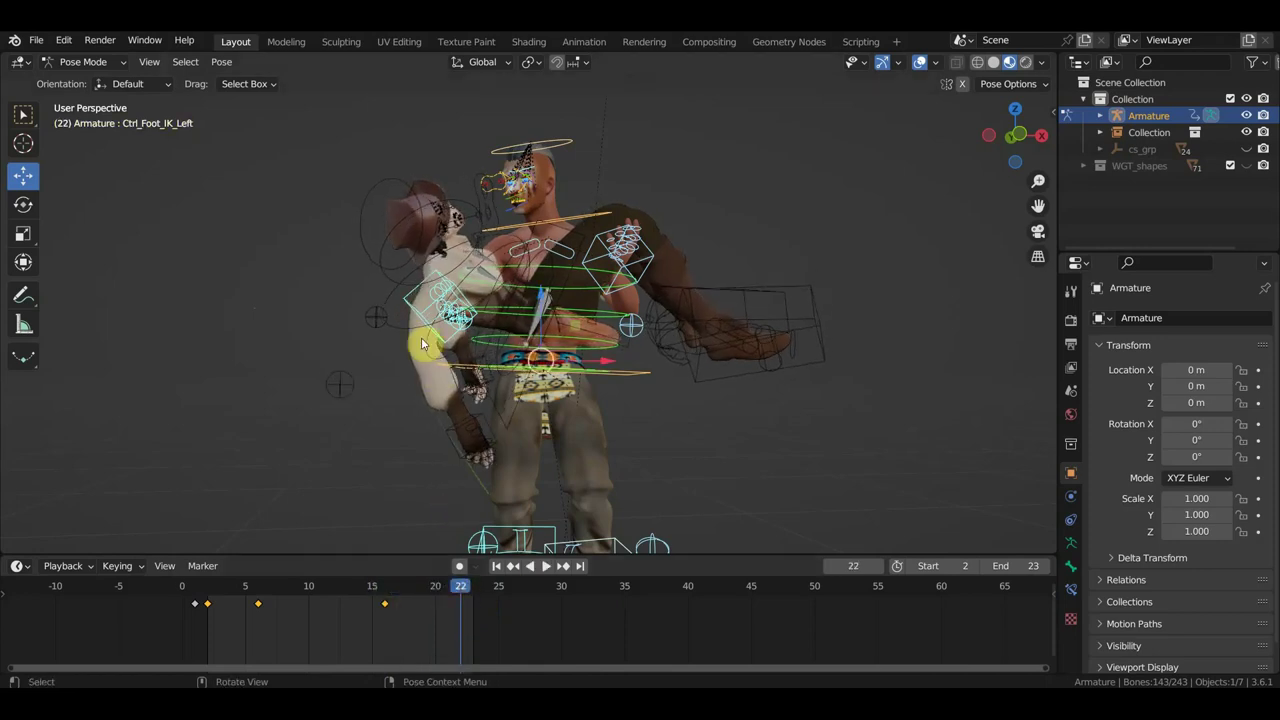
{"action": "left_click", "coordinate": [611, 266]}
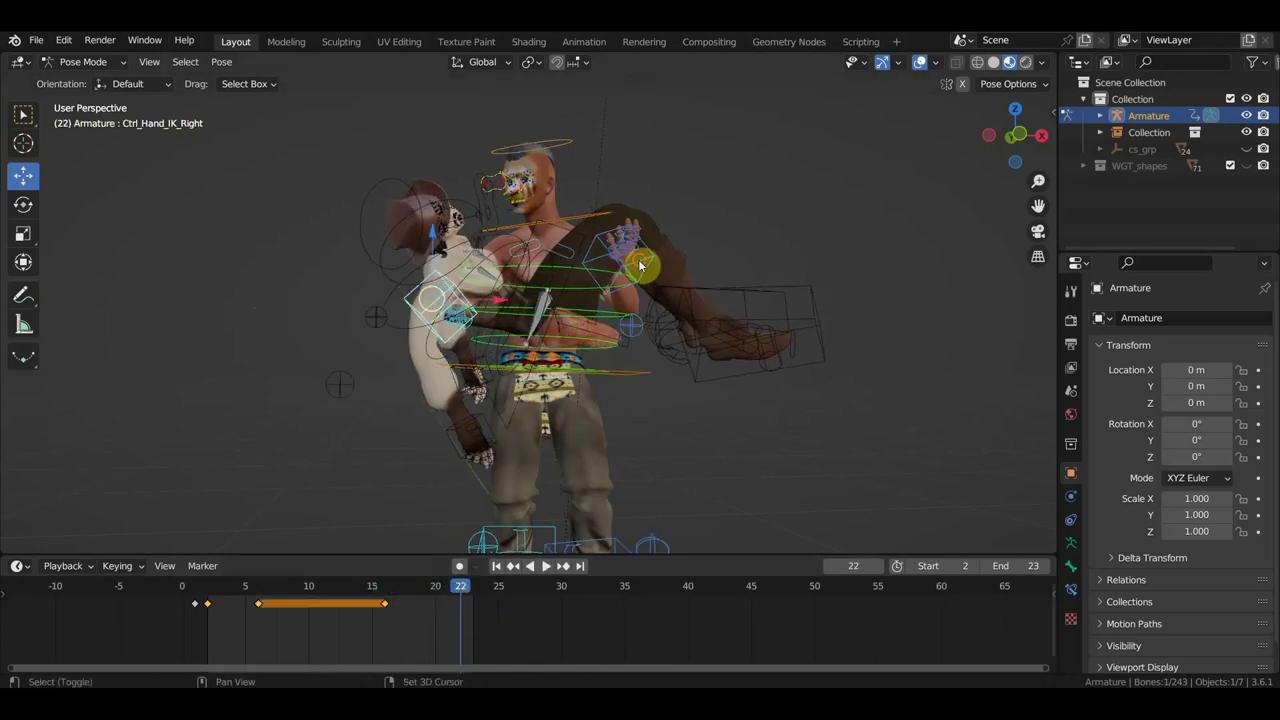
{"action": "left_click", "coordinate": [638, 268], "text": "shift"}
{"action": "left_click", "coordinate": [644, 376]}
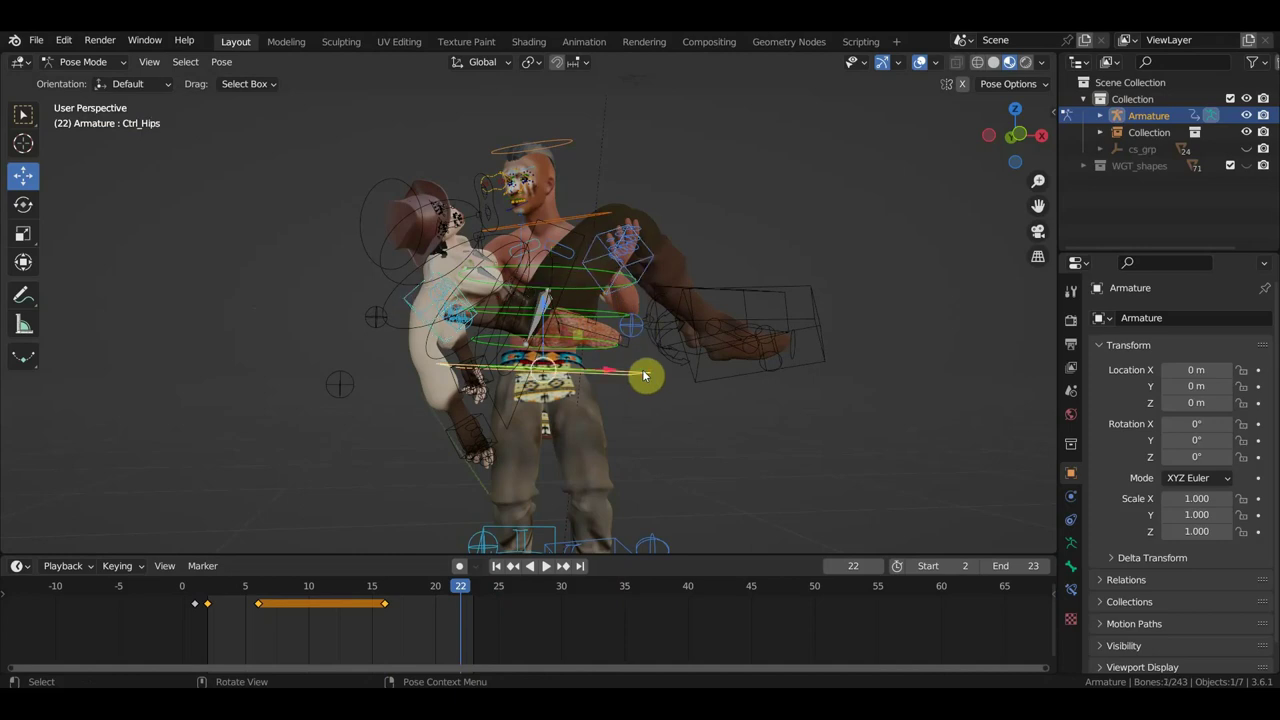
{"action": "key", "text": "ctrl+z"}
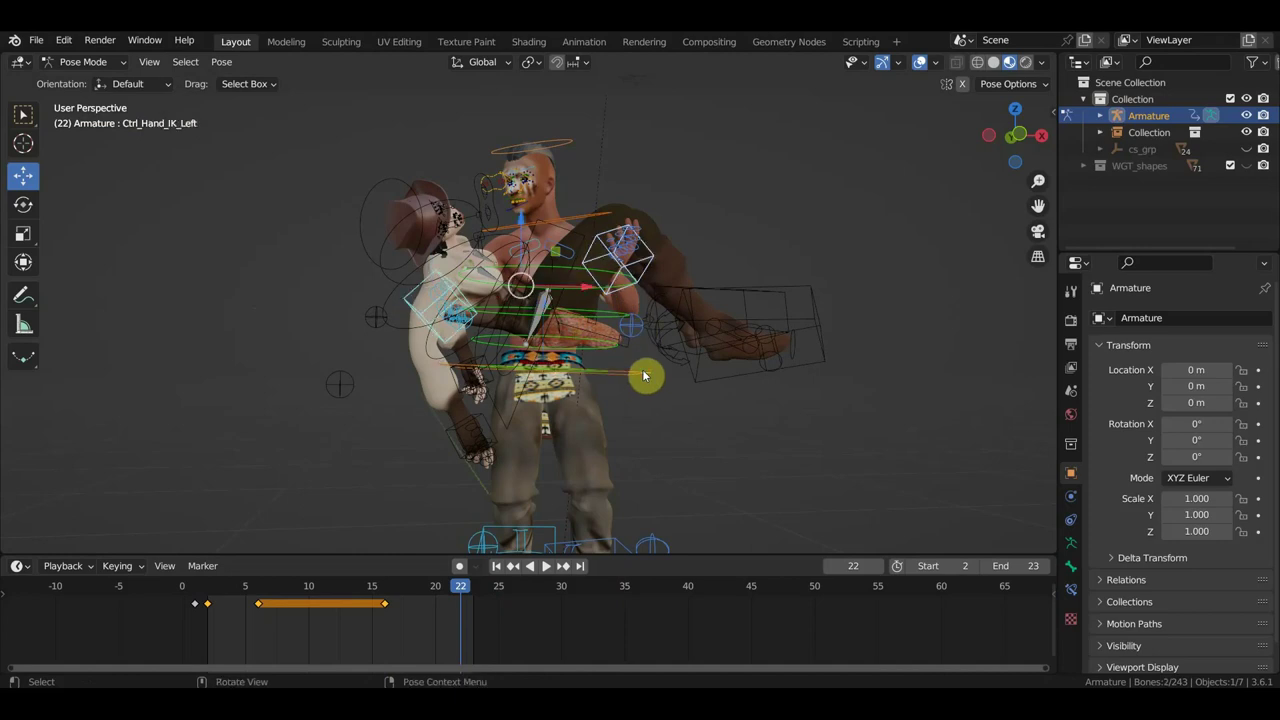
{"action": "left_click", "coordinate": [641, 370], "text": "shift"}
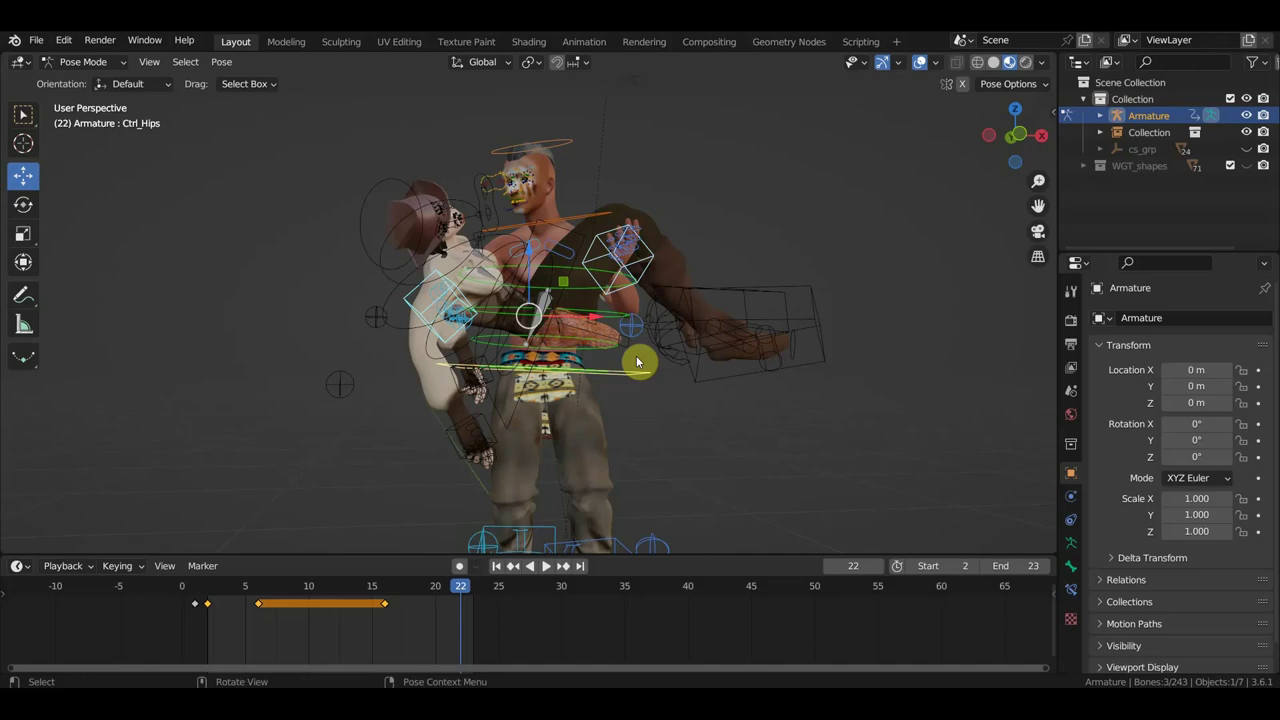
{"action": "key", "text": "g"}
{"action": "key", "text": "z"}
{"action": "left_click", "coordinate": [524, 263]}
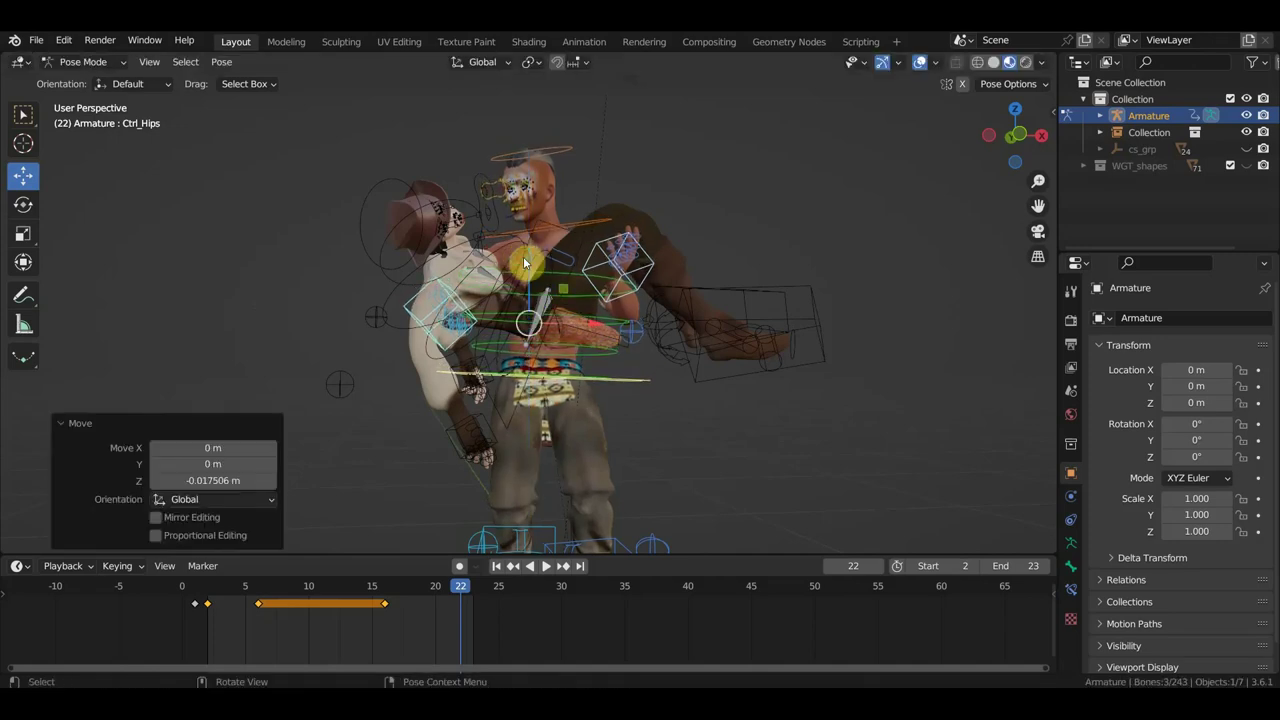
Key location and rotation for all warrior bones at frame 22.
{"action": "key", "text": "a"}
{"action": "key", "text": "i"}
{"action": "mouse_move", "coordinate": [452, 591]}
{"action": "left_mouse_down"}
{"action": "mouse_move", "coordinate": [435, 590]}
{"action": "mouse_move", "coordinate": [557, 620]}
{"action": "left_mouse_up"}
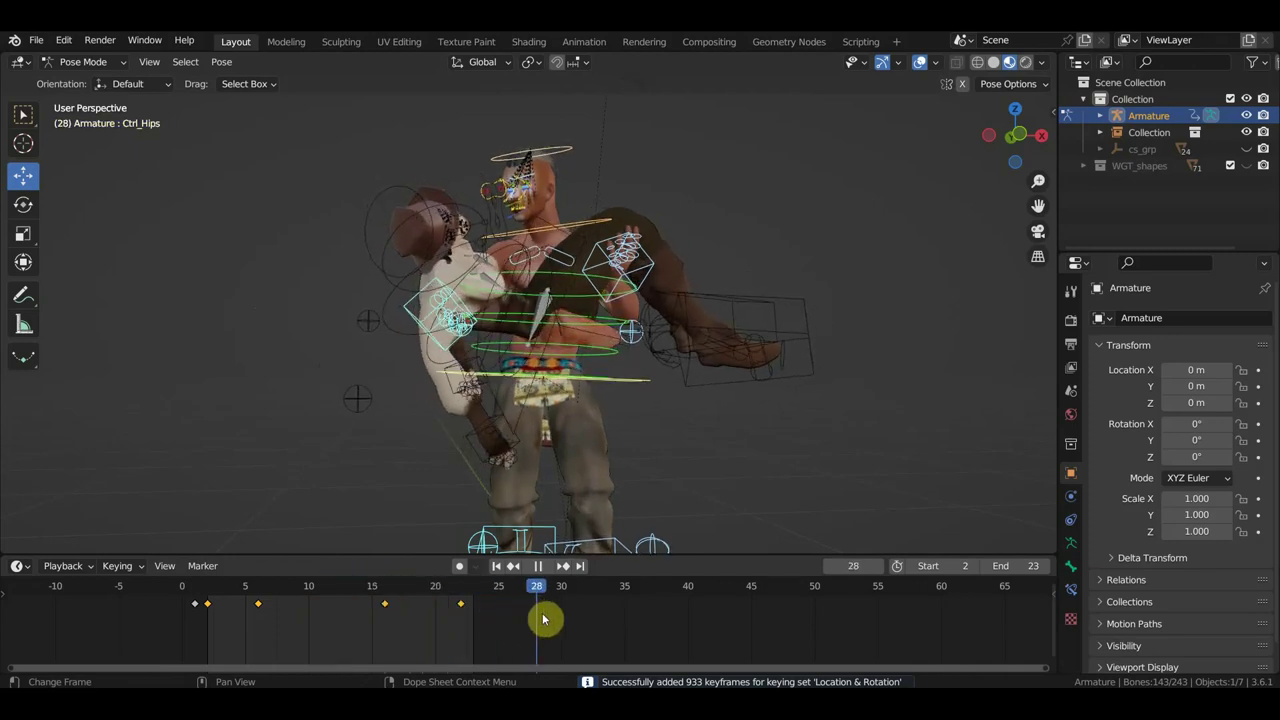
{"action": "mouse_move", "coordinate": [591, 475]}
{"action": "middle_mouse_down"}
{"action": "mouse_move", "coordinate": [698, 410]}
{"action": "mouse_move", "coordinate": [809, 414]}
{"action": "mouse_move", "coordinate": [781, 404]}
{"action": "middle_mouse_up"}
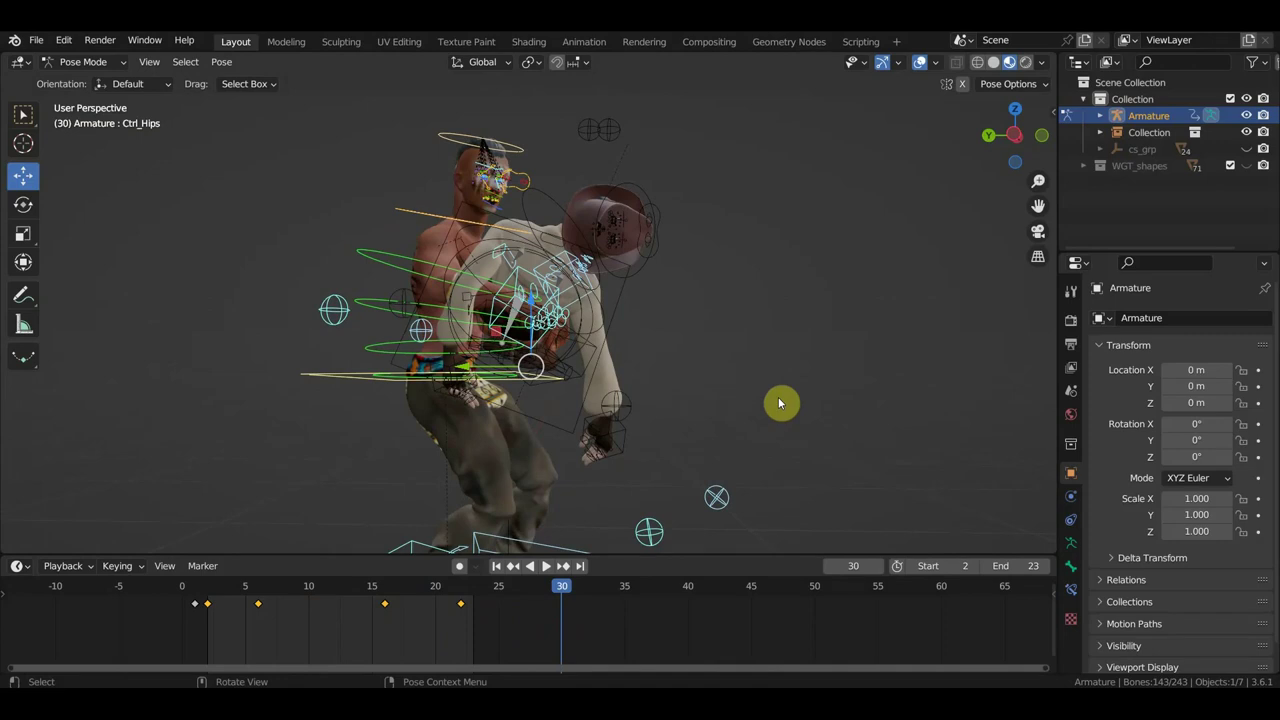
{"action": "left_click", "coordinate": [310, 596]}
{"action": "middle_click_drag", "start_coordinate": [706, 474], "coordinate": [523, 473]}
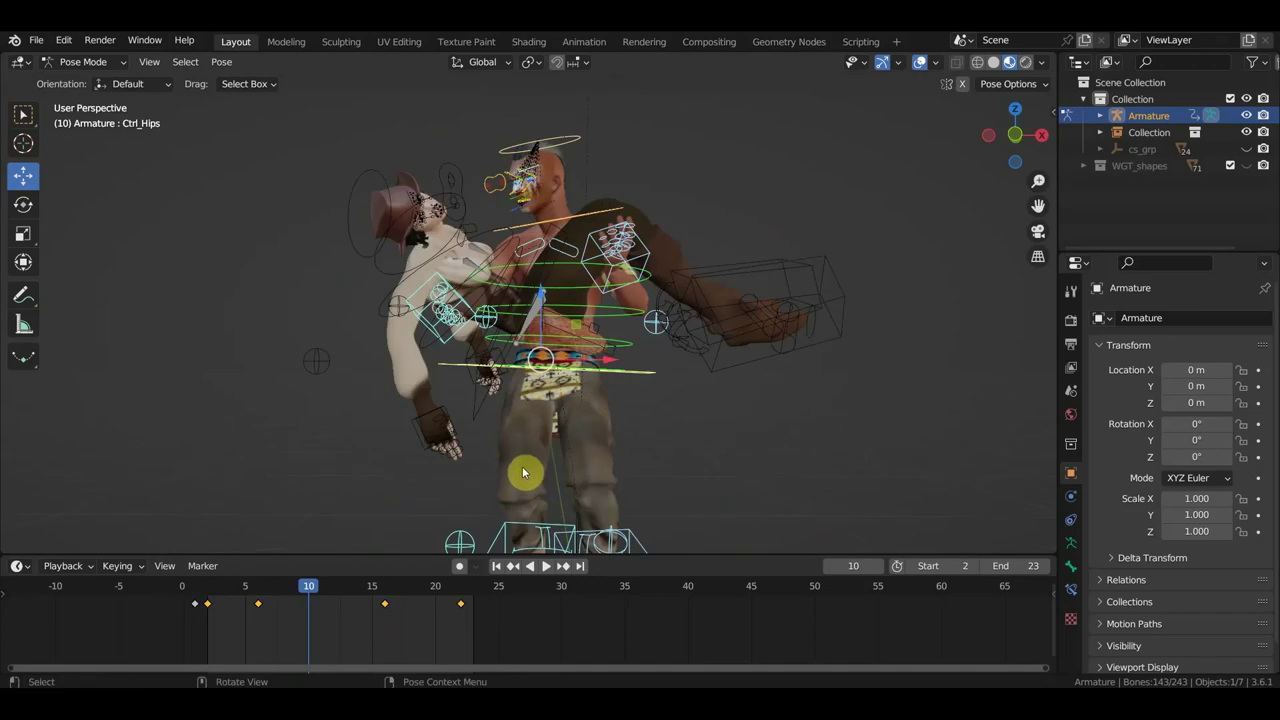
{"action": "left_click", "coordinate": [925, 65]}
{"action": "middle_click_drag", "start_coordinate": [786, 251], "coordinate": [505, 376]}
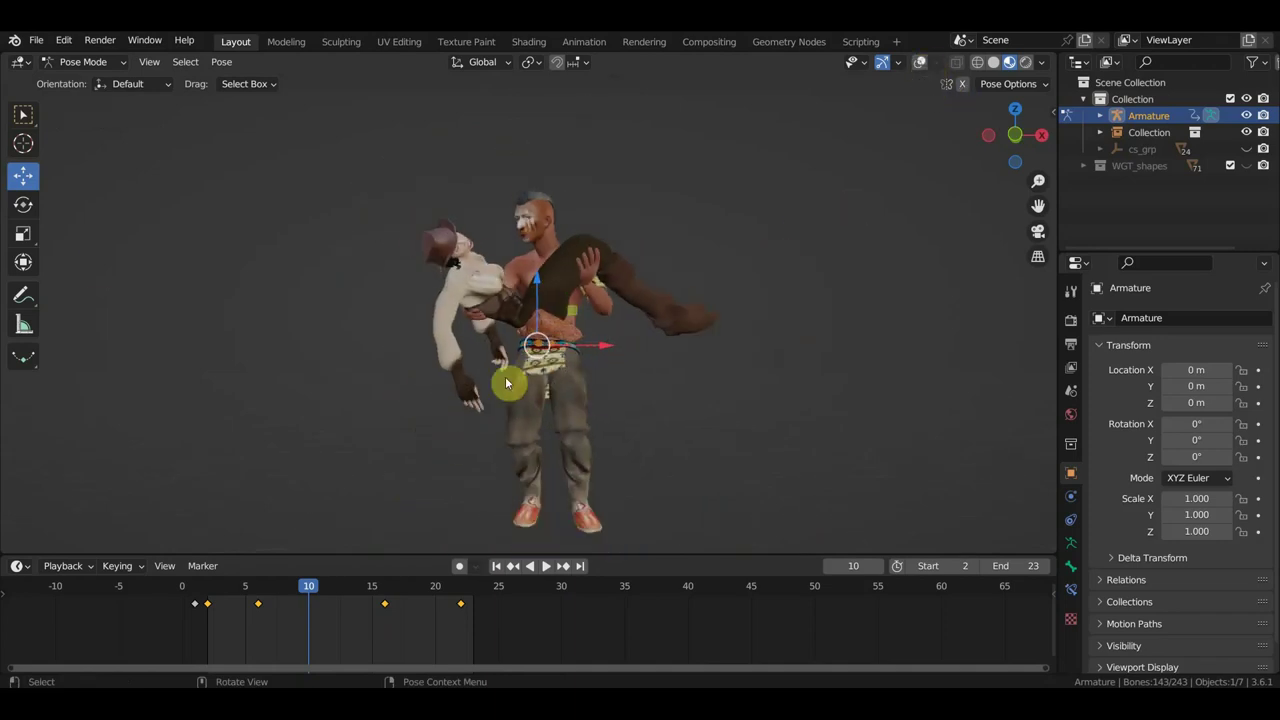
{"action": "left_click", "coordinate": [23, 114]}
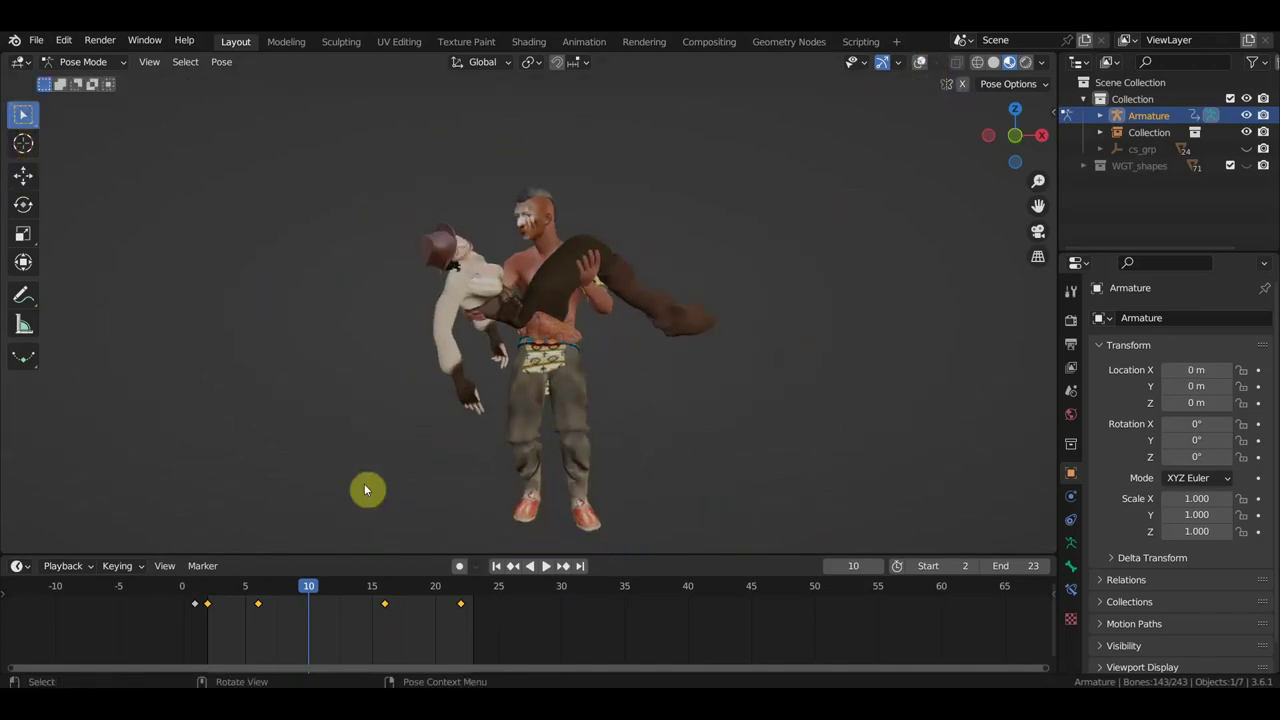
{"action": "mouse_move", "coordinate": [308, 588]}
{"action": "left_mouse_down"}
{"action": "mouse_move", "coordinate": [546, 605]}
{"action": "mouse_move", "coordinate": [205, 585]}
{"action": "mouse_move", "coordinate": [231, 586]}
{"action": "left_mouse_up"}
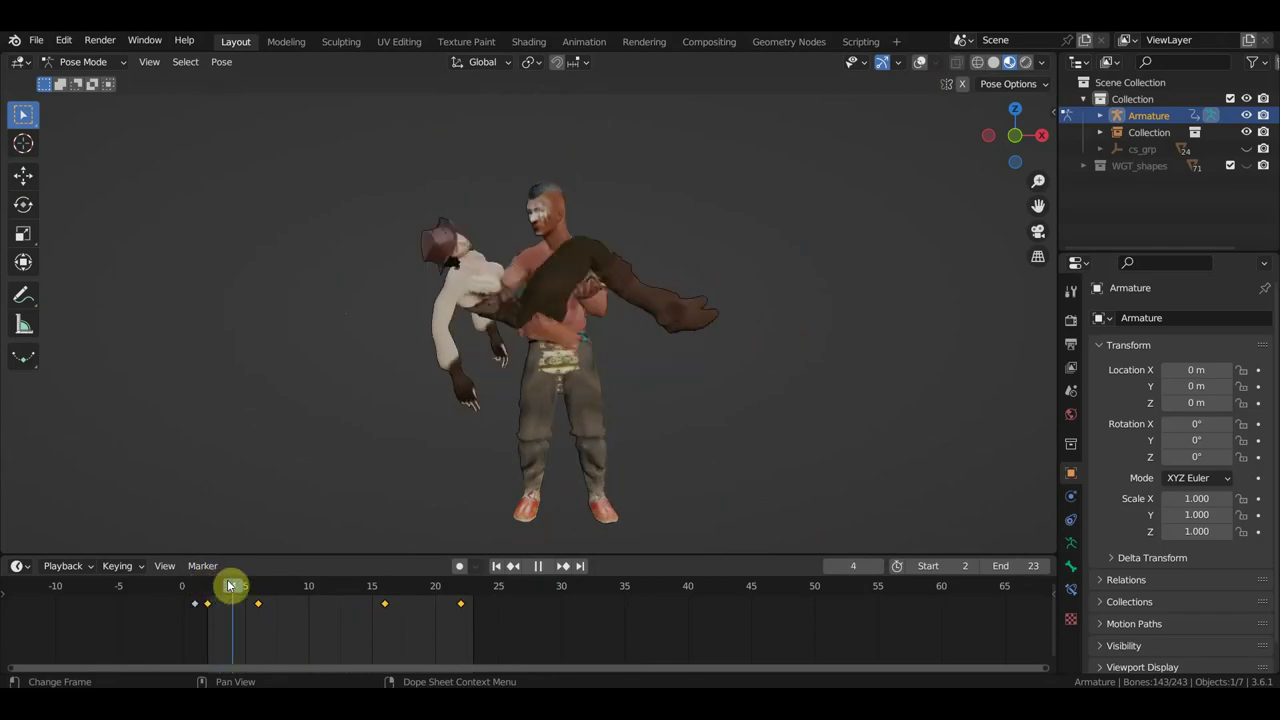
{"action": "scroll", "coordinate": [424, 500], "scroll_direction": "up", "scroll_amount": 3}
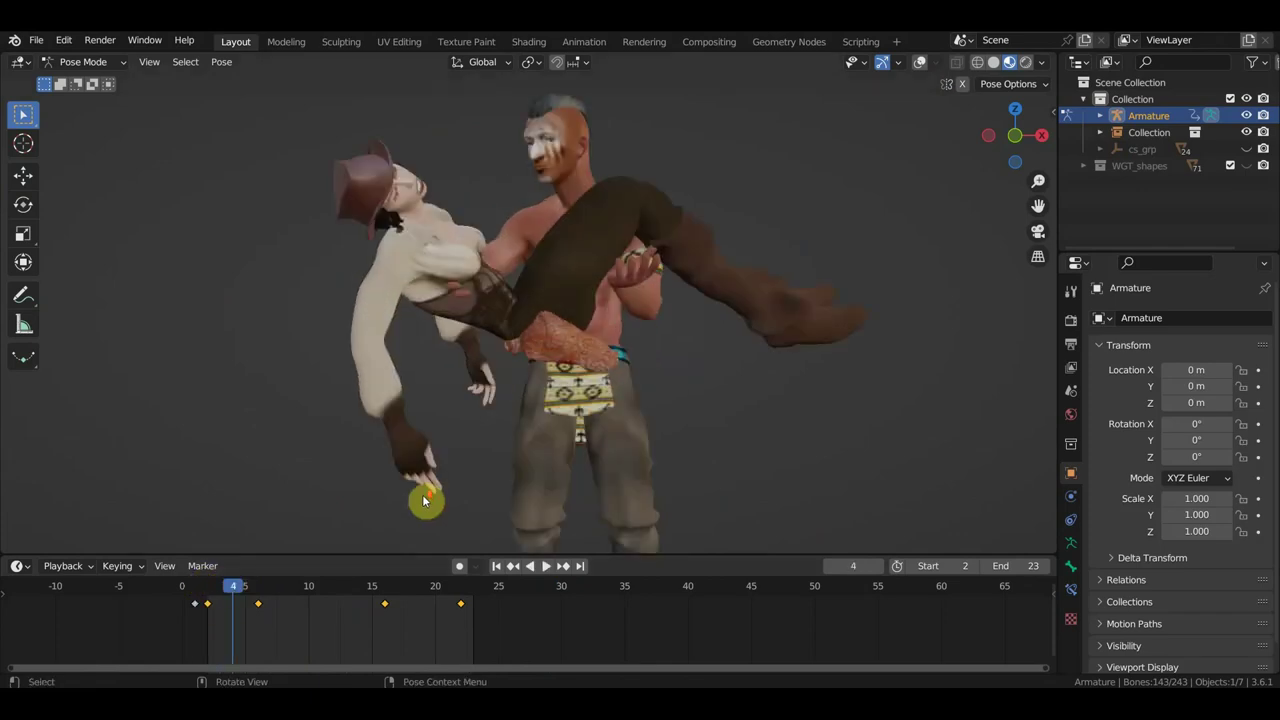
{"action": "left_click", "coordinate": [921, 63]}
{"action": "key", "text": "alt+z"}
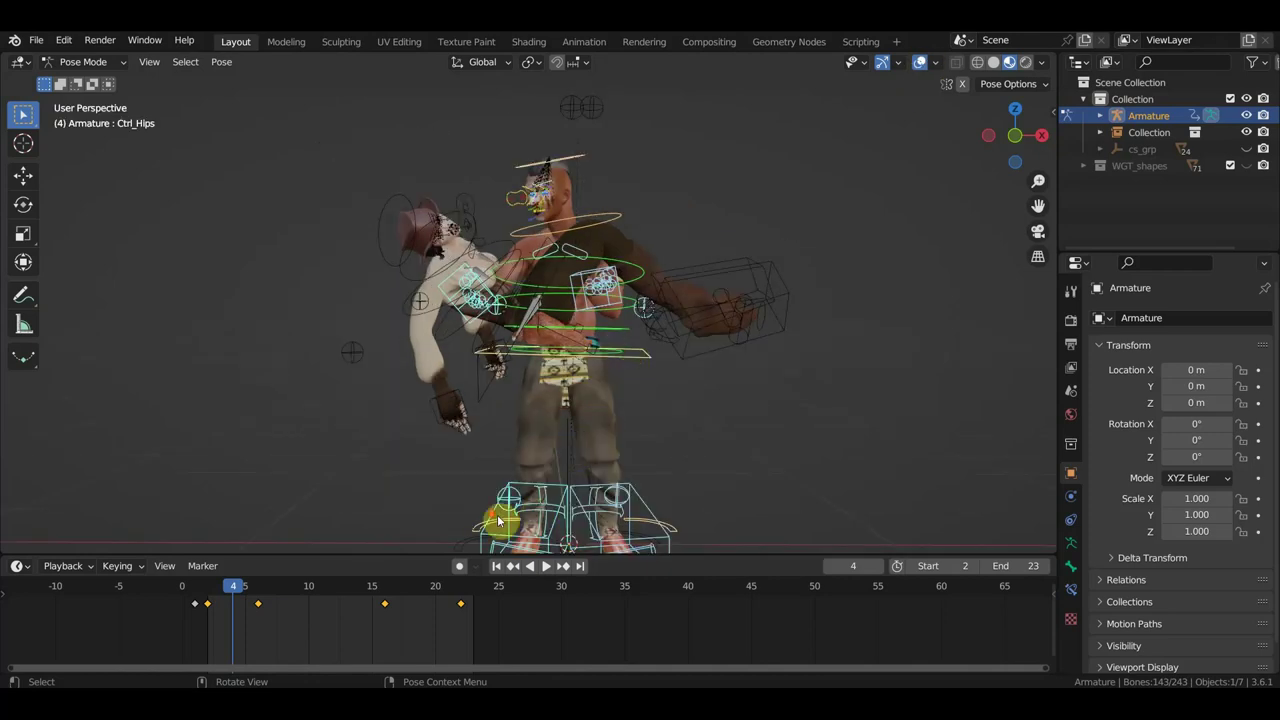
Shift the right foot IK control -0.157 m along X and key it at frame 4.
{"action": "scroll", "coordinate": [498, 520], "scroll_direction": "down", "scroll_amount": 1}
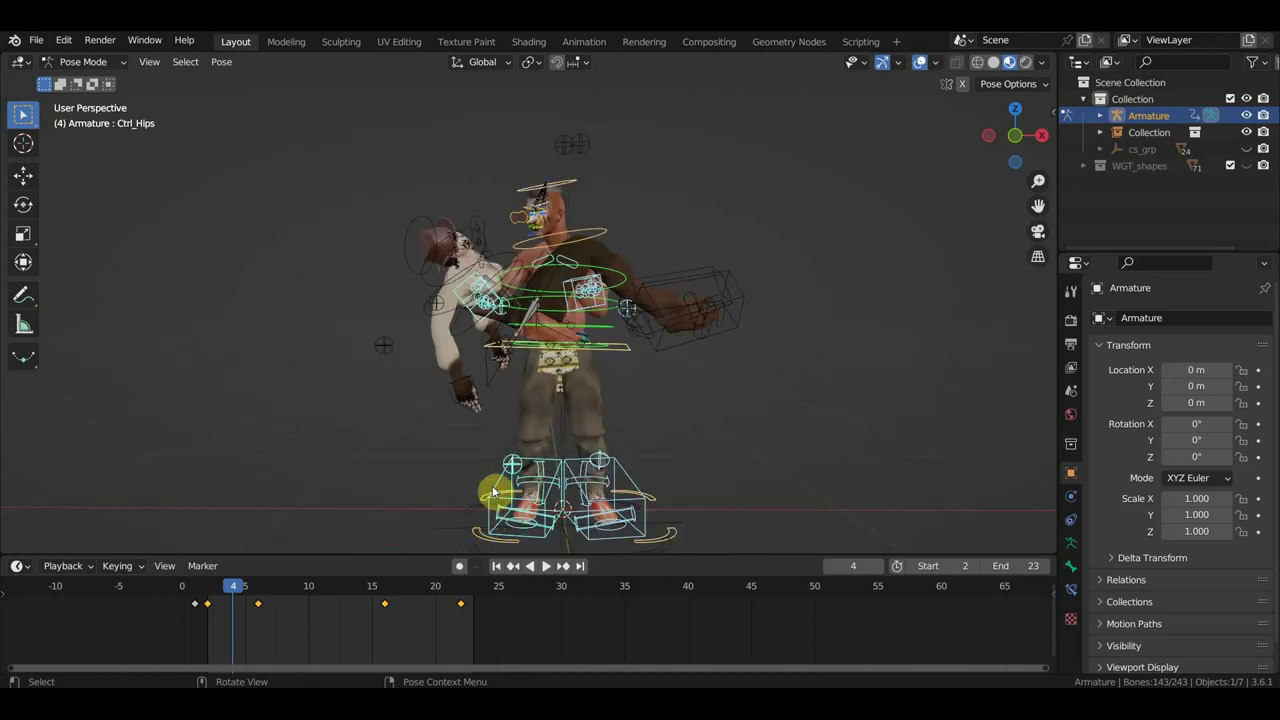
{"action": "left_click", "coordinate": [493, 490]}
{"action": "key", "text": "g"}
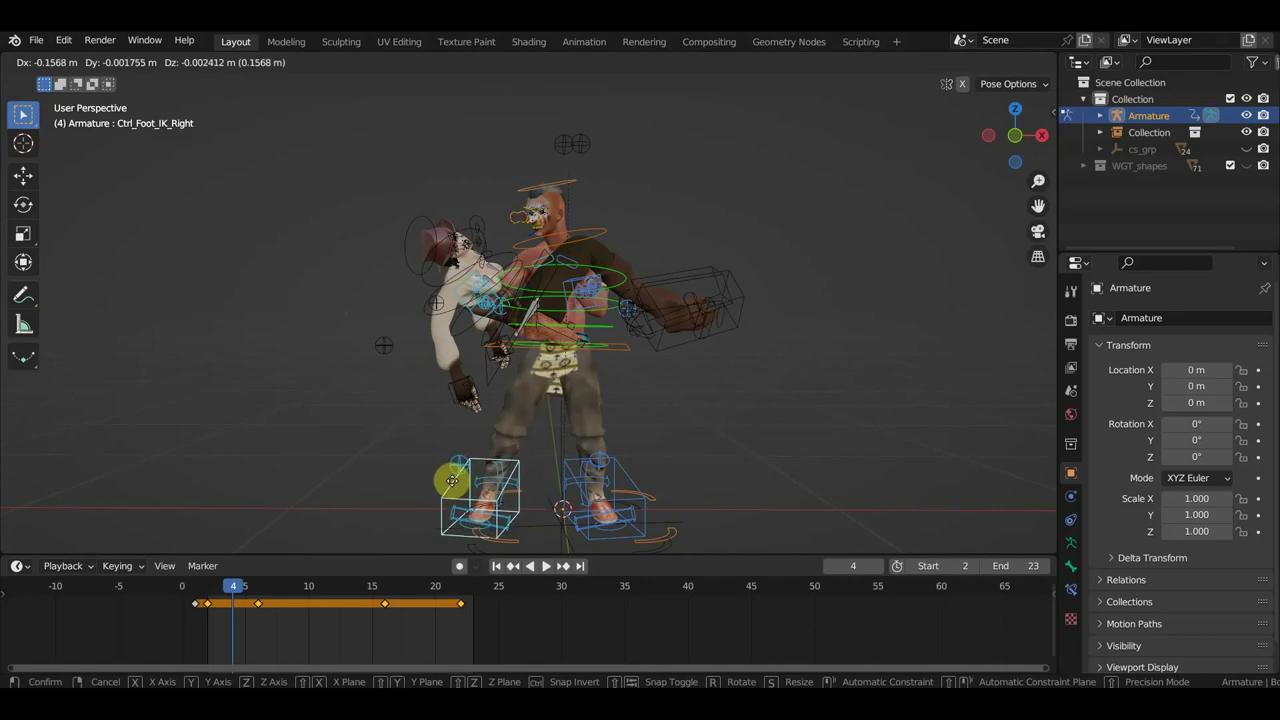
{"action": "left_click", "coordinate": [453, 487]}
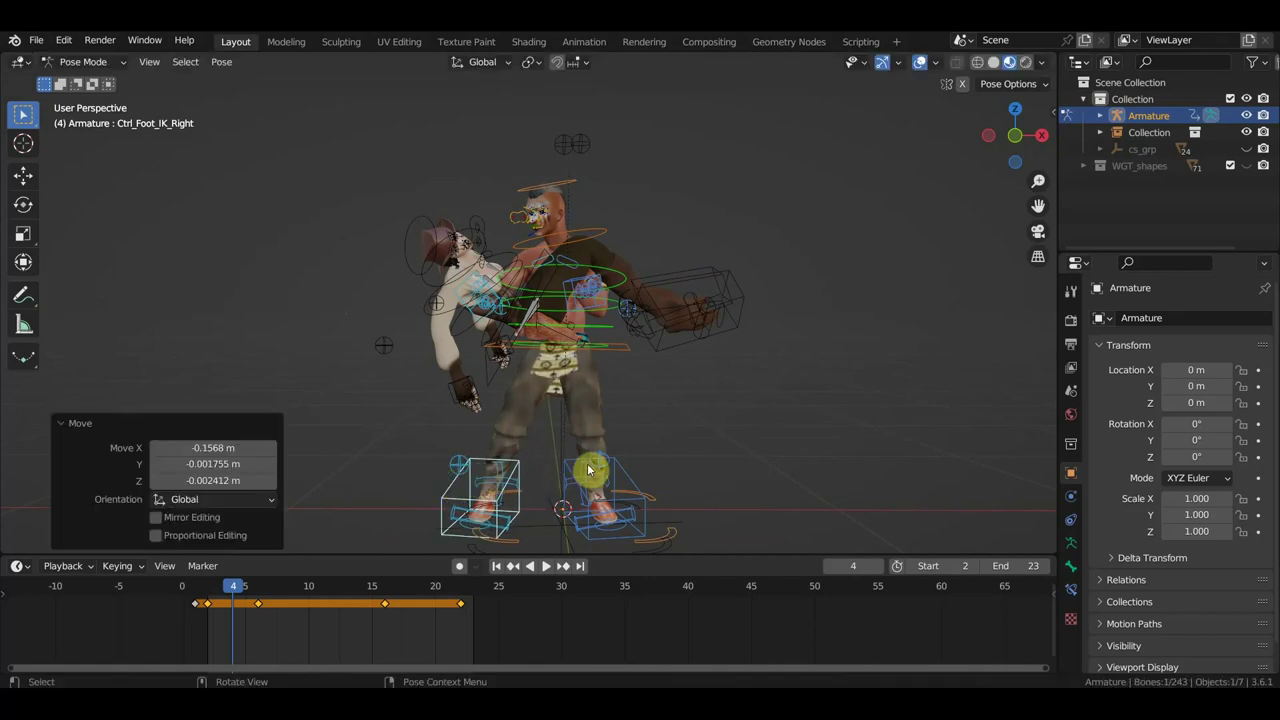
{"action": "key", "text": "i"}
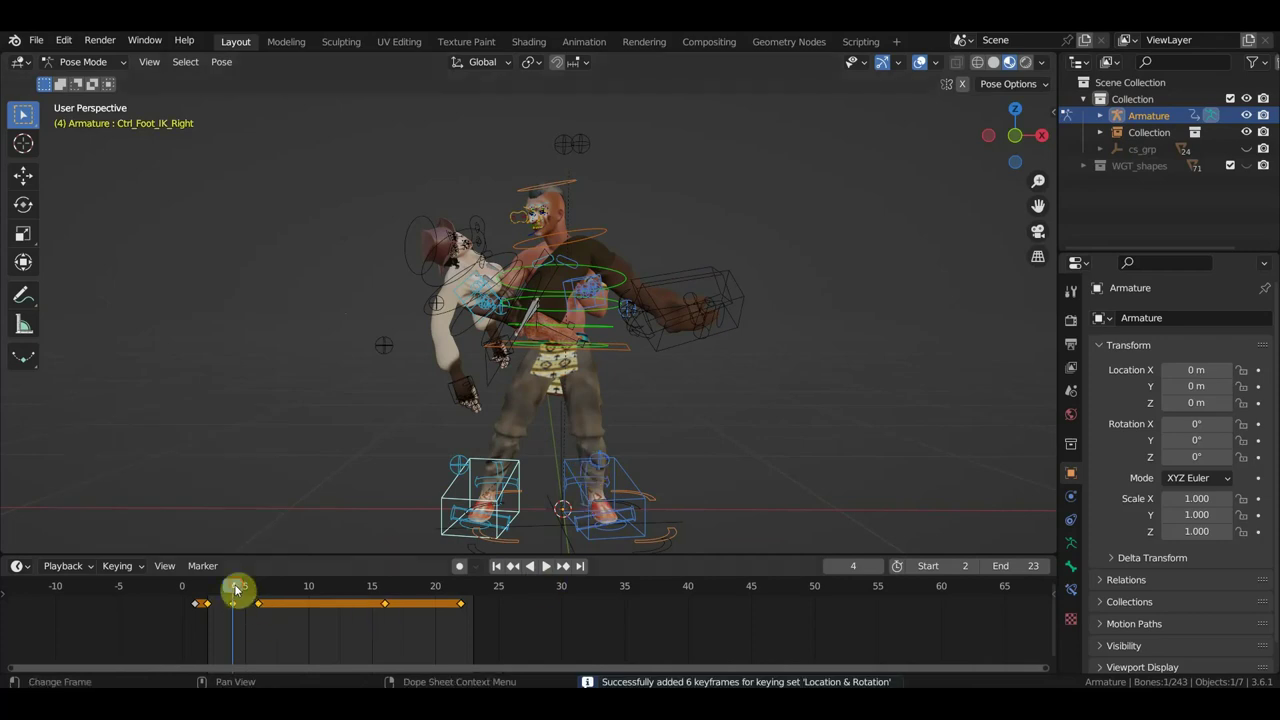
Delete the foot keyframes from frame 7 to 22 and play back the animation.
{"action": "left_click_drag", "start_coordinate": [235, 590], "coordinate": [272, 596]}
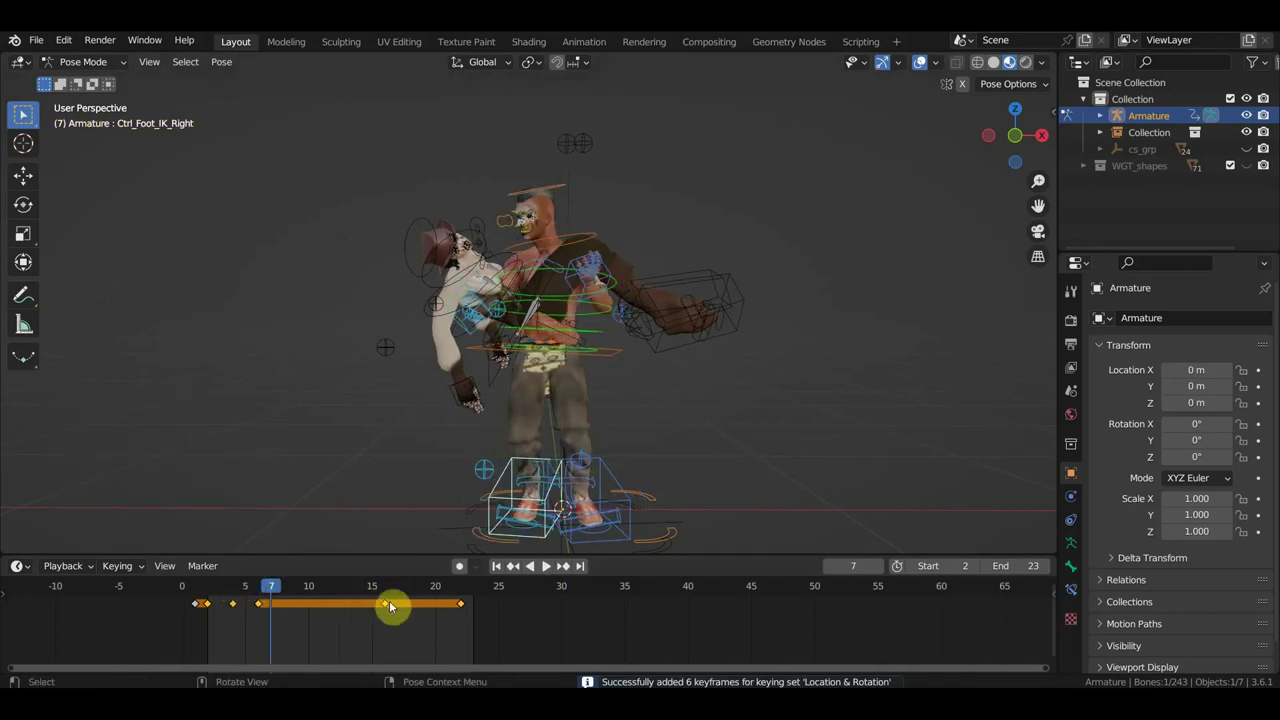
{"action": "left_click_drag", "start_coordinate": [478, 648], "coordinate": [270, 615]}
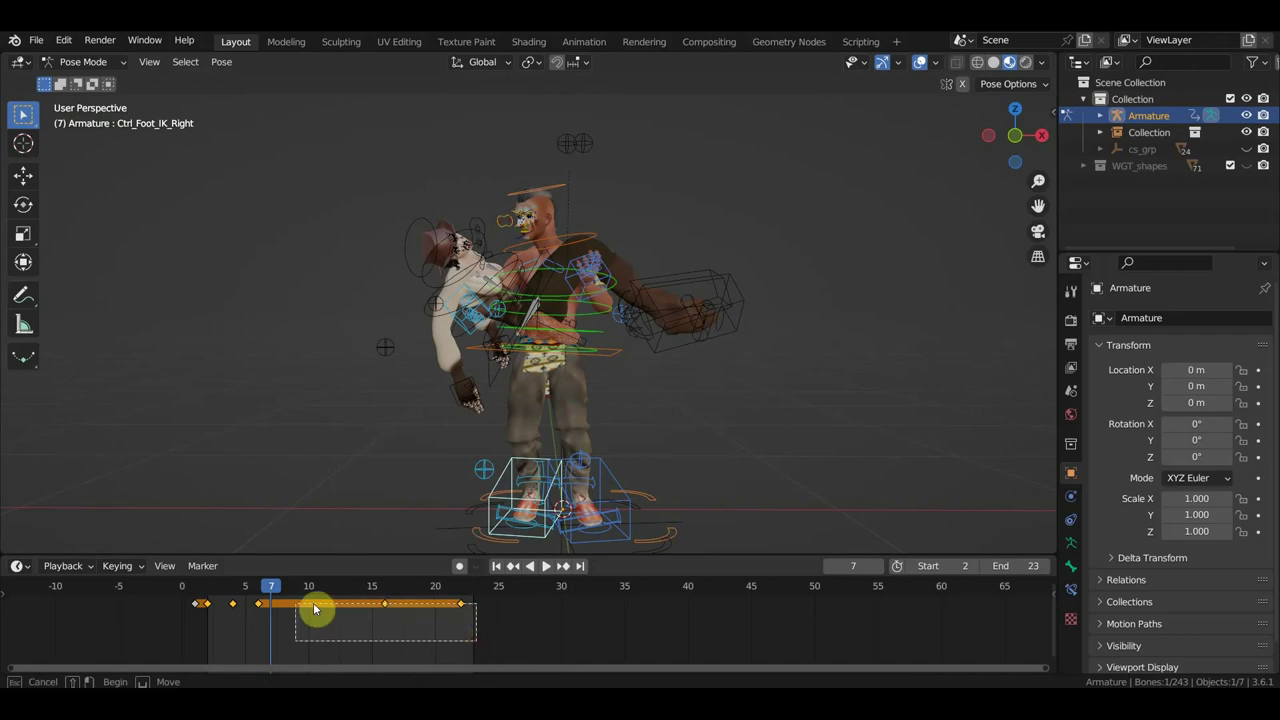
{"action": "key", "text": "Delete"}
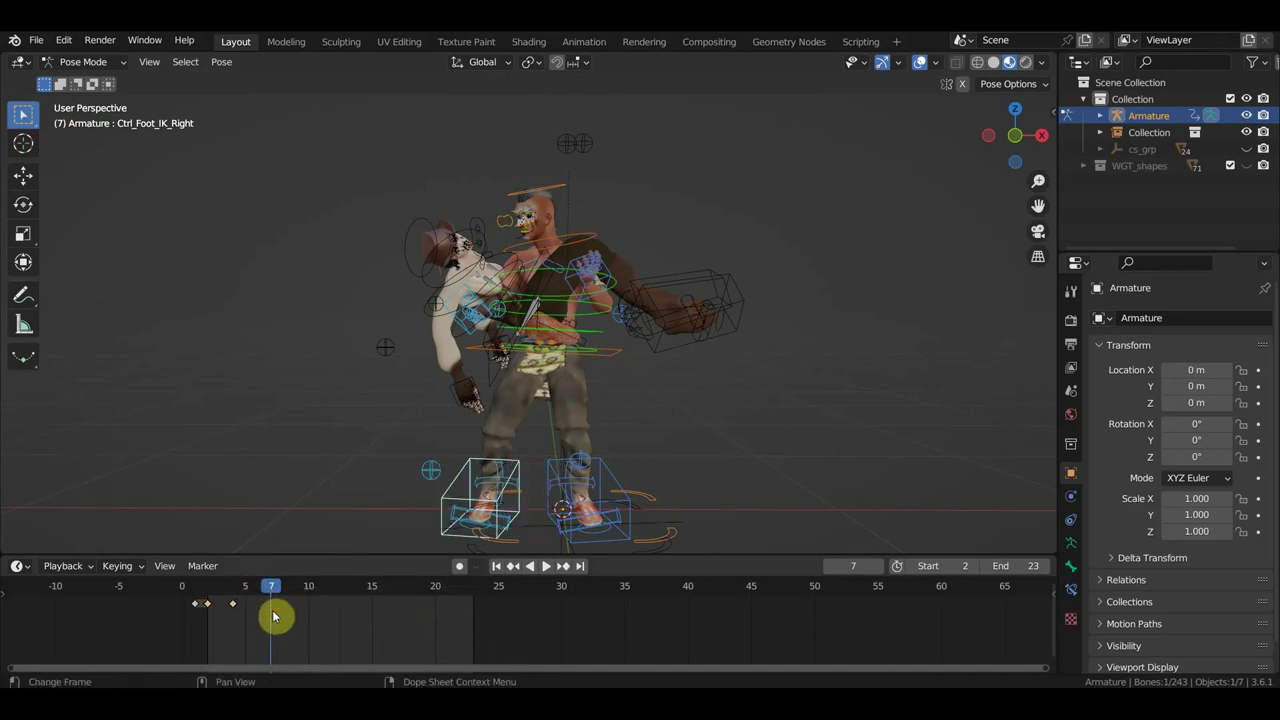
{"action": "key", "text": "space"}
At frame 10, nudge the hips and the left foot IK control into place.
{"action": "left_click_drag", "start_coordinate": [301, 598], "coordinate": [307, 600]}
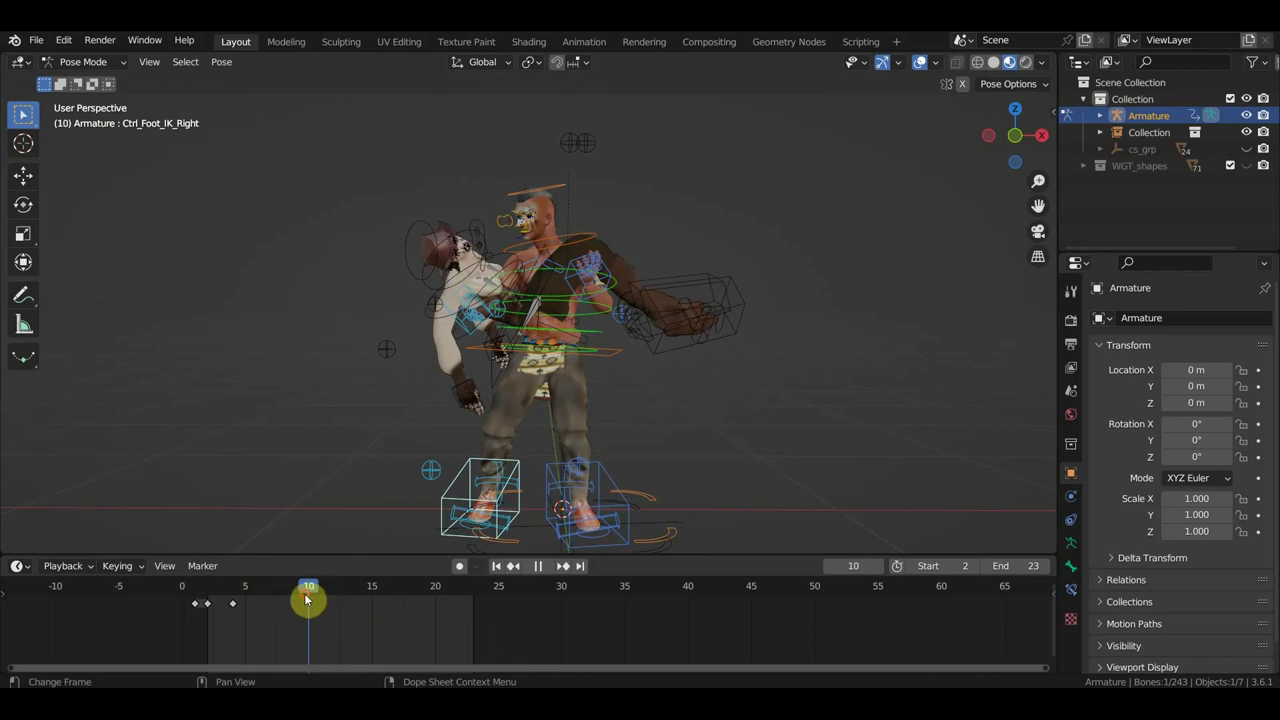
{"action": "middle_click_drag", "start_coordinate": [598, 478], "coordinate": [562, 493]}
{"action": "left_click", "coordinate": [682, 357]}
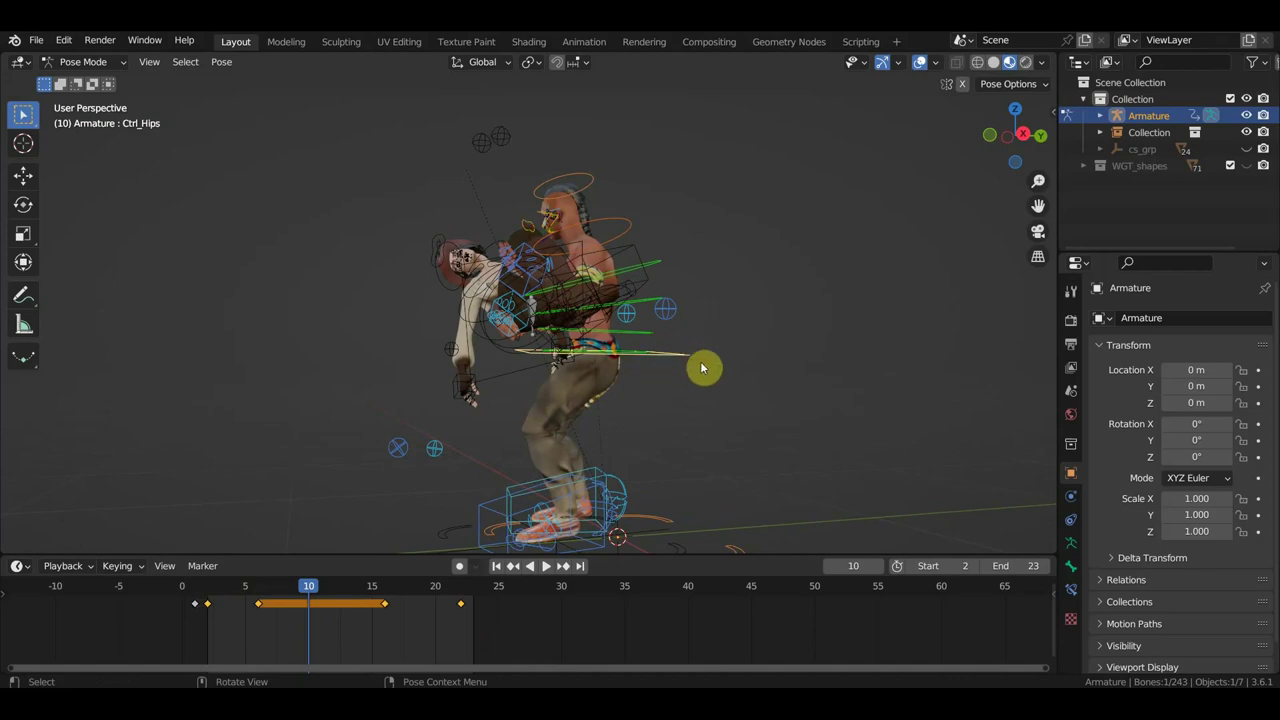
{"action": "key", "text": "g"}
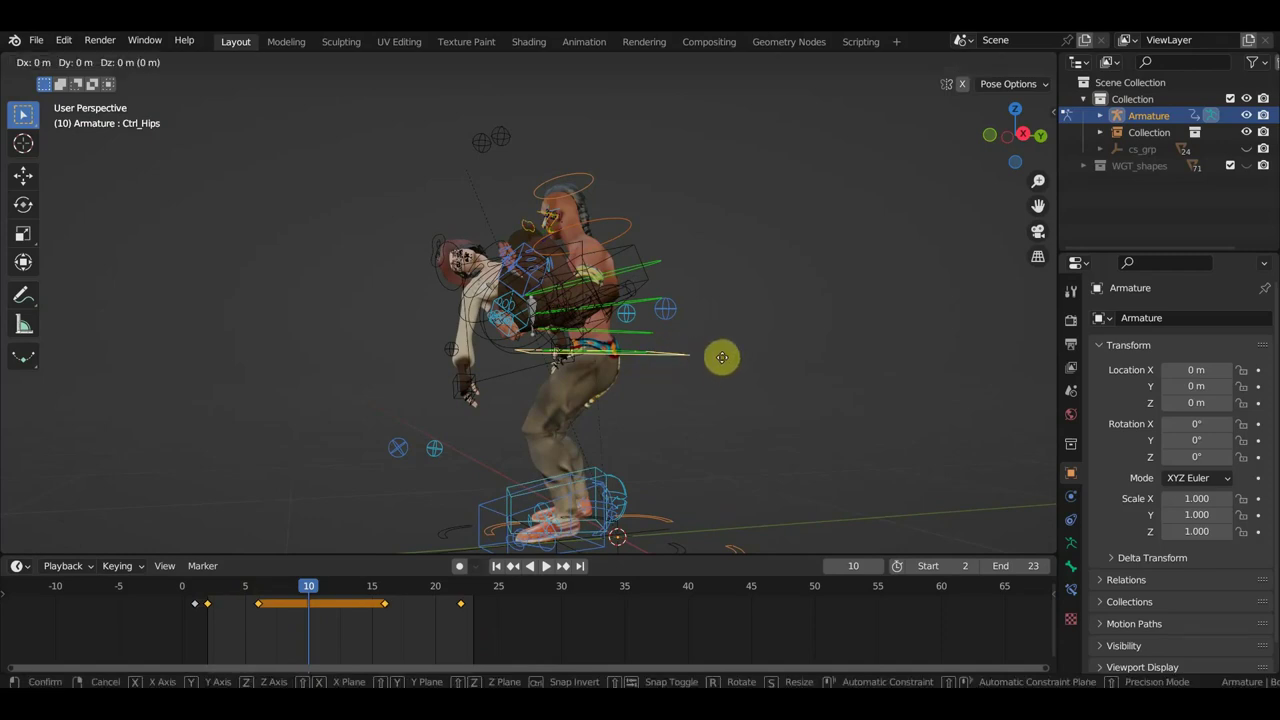
{"action": "left_click", "coordinate": [716, 358]}
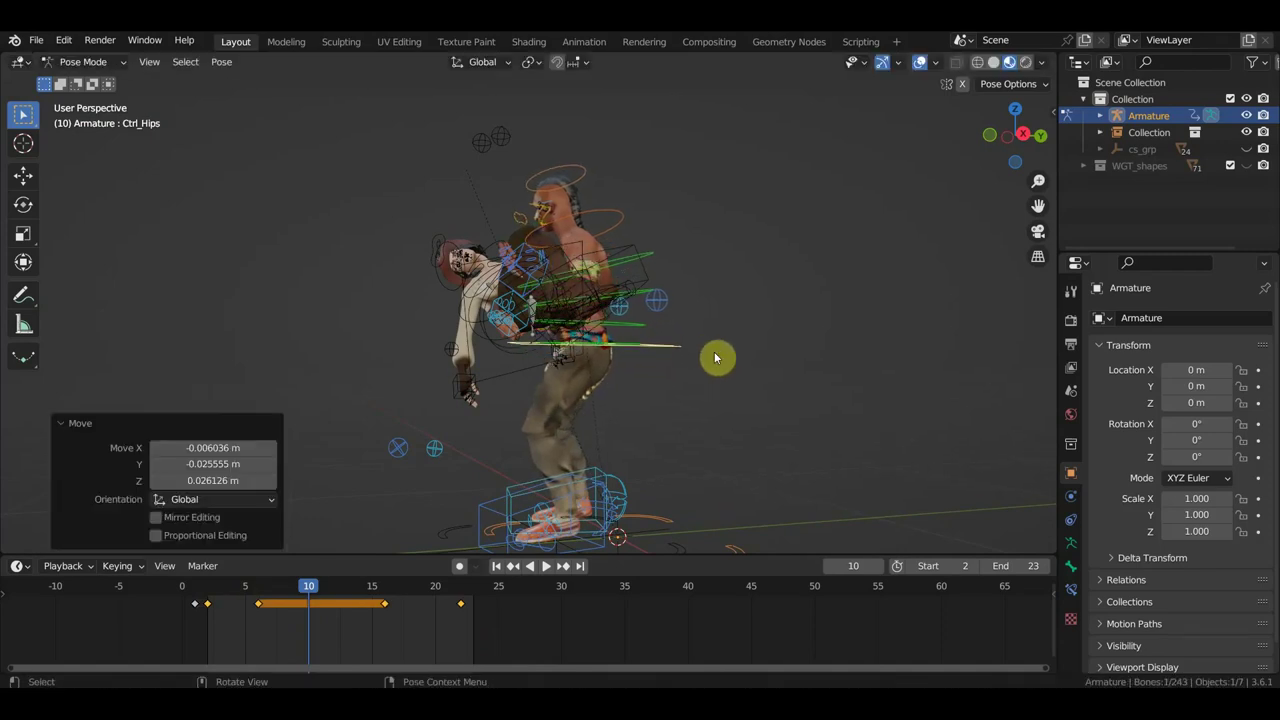
{"action": "left_click", "coordinate": [594, 481]}
{"action": "mouse_move", "coordinate": [603, 486]}
{"action": "middle_mouse_down"}
{"action": "mouse_move", "coordinate": [757, 494]}
{"action": "mouse_move", "coordinate": [598, 483]}
{"action": "middle_mouse_up"}
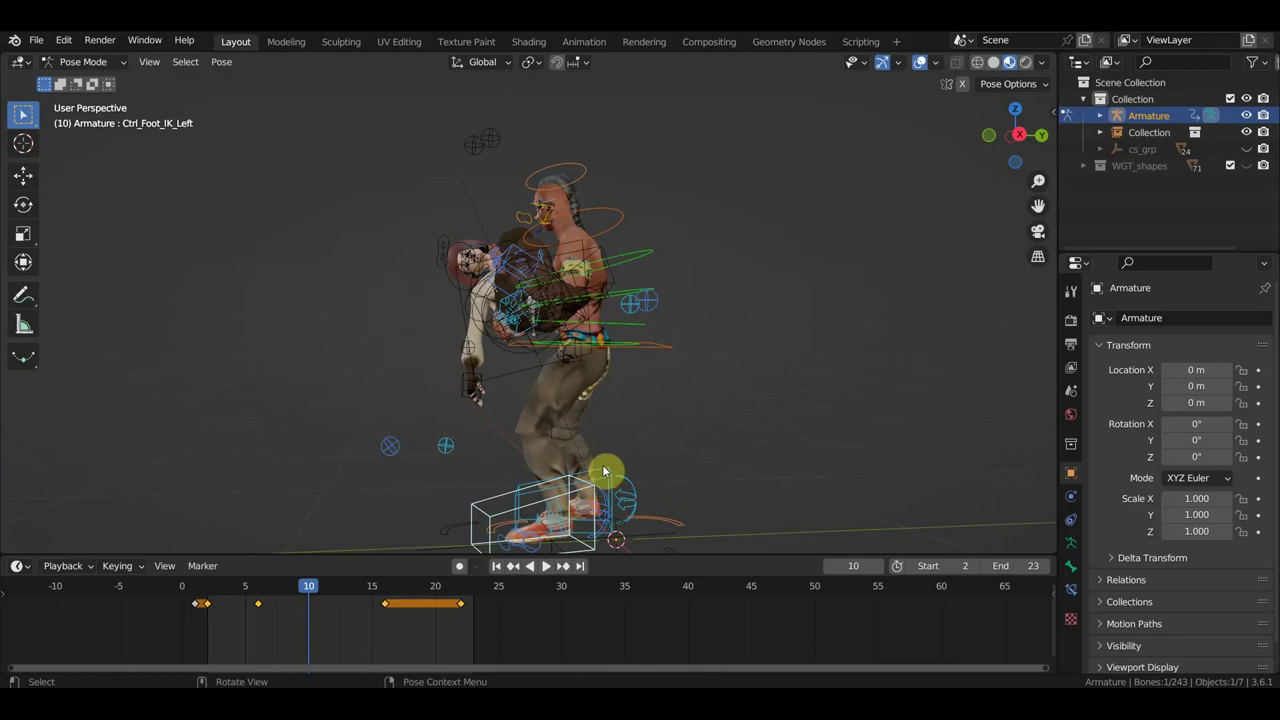
{"action": "key", "text": "g"}
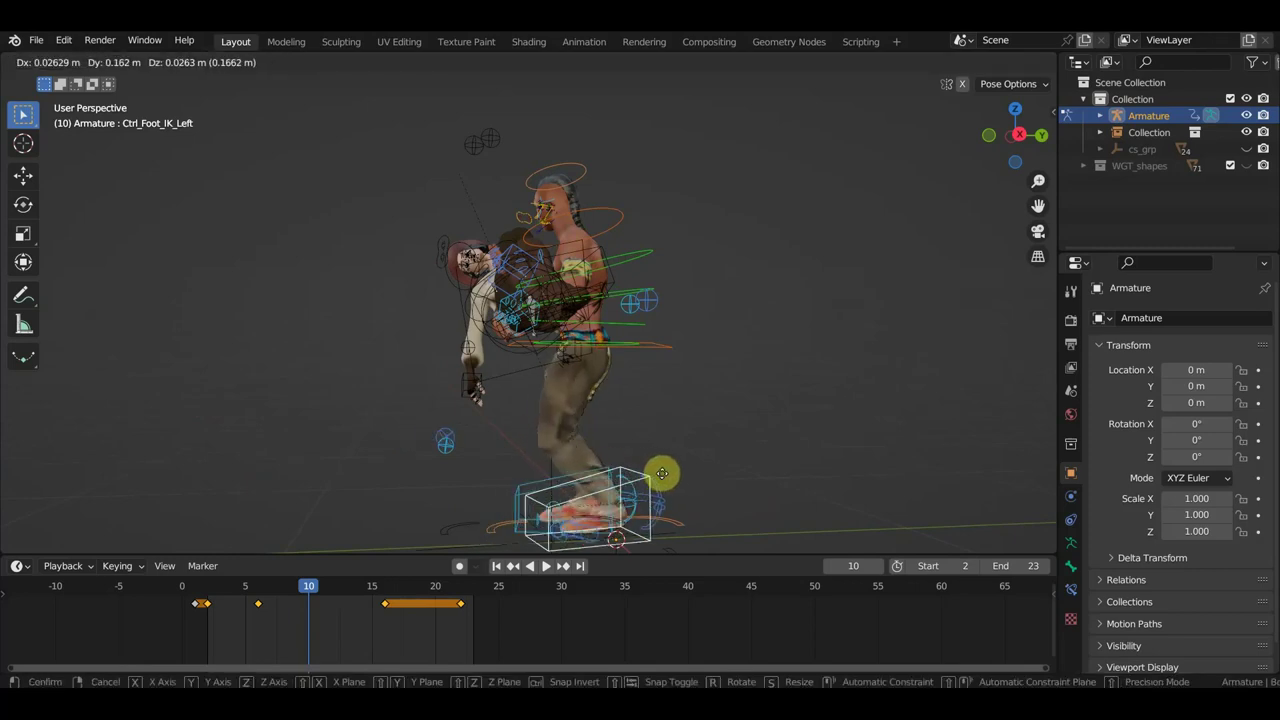
{"action": "left_click", "coordinate": [638, 488]}
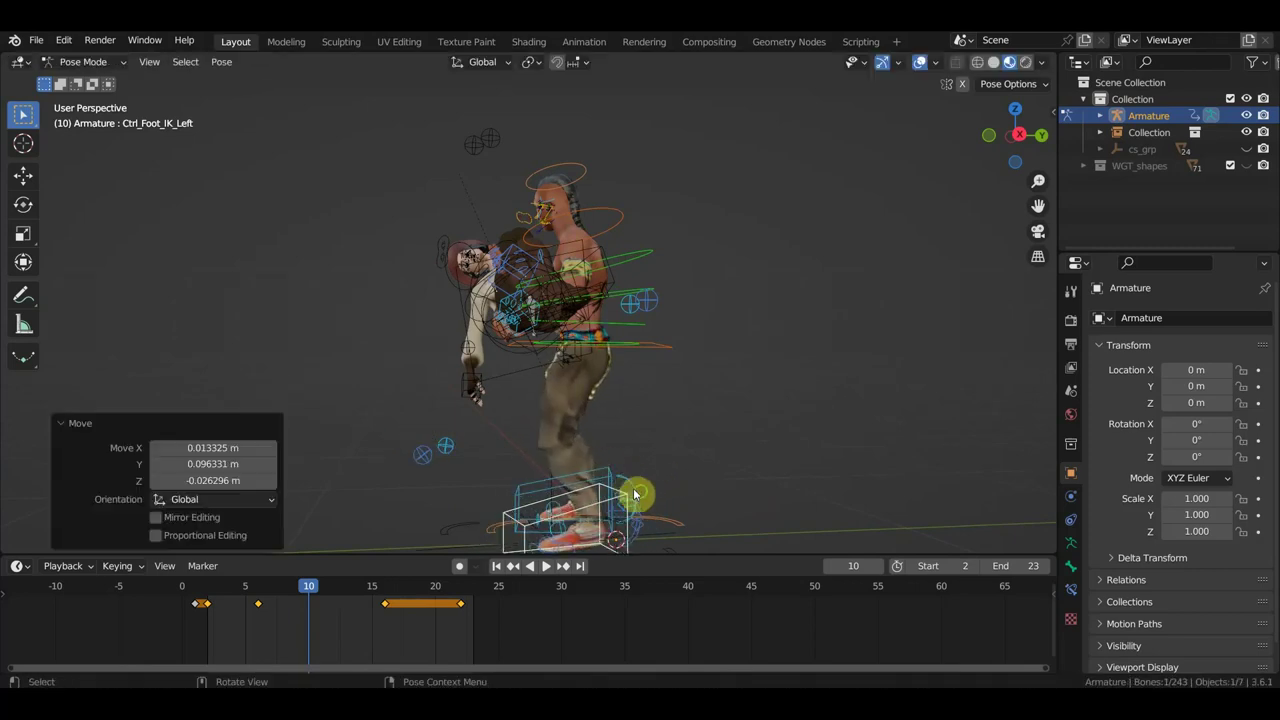
{"action": "middle_click_drag", "start_coordinate": [634, 491], "coordinate": [810, 496]}
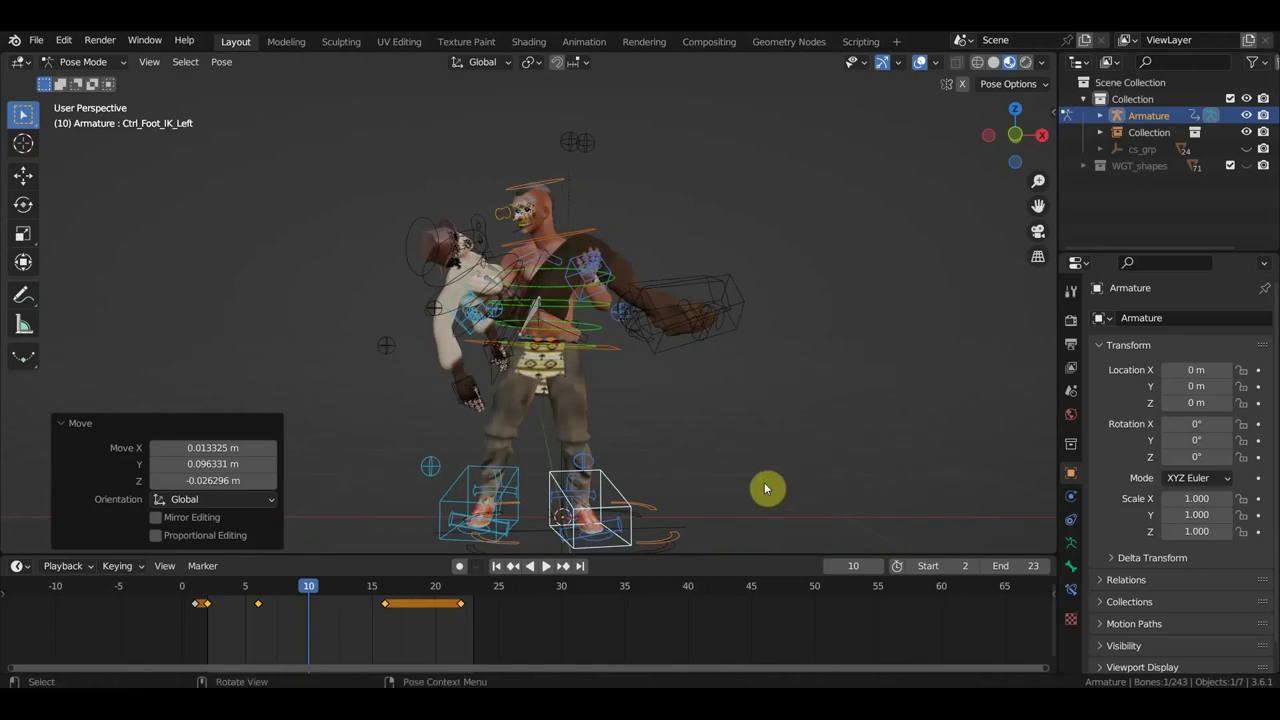
Keyframe all 243 warrior bones at frame 10 and play back the animation.
{"action": "key", "text": "a"}
{"action": "key", "text": "i"}
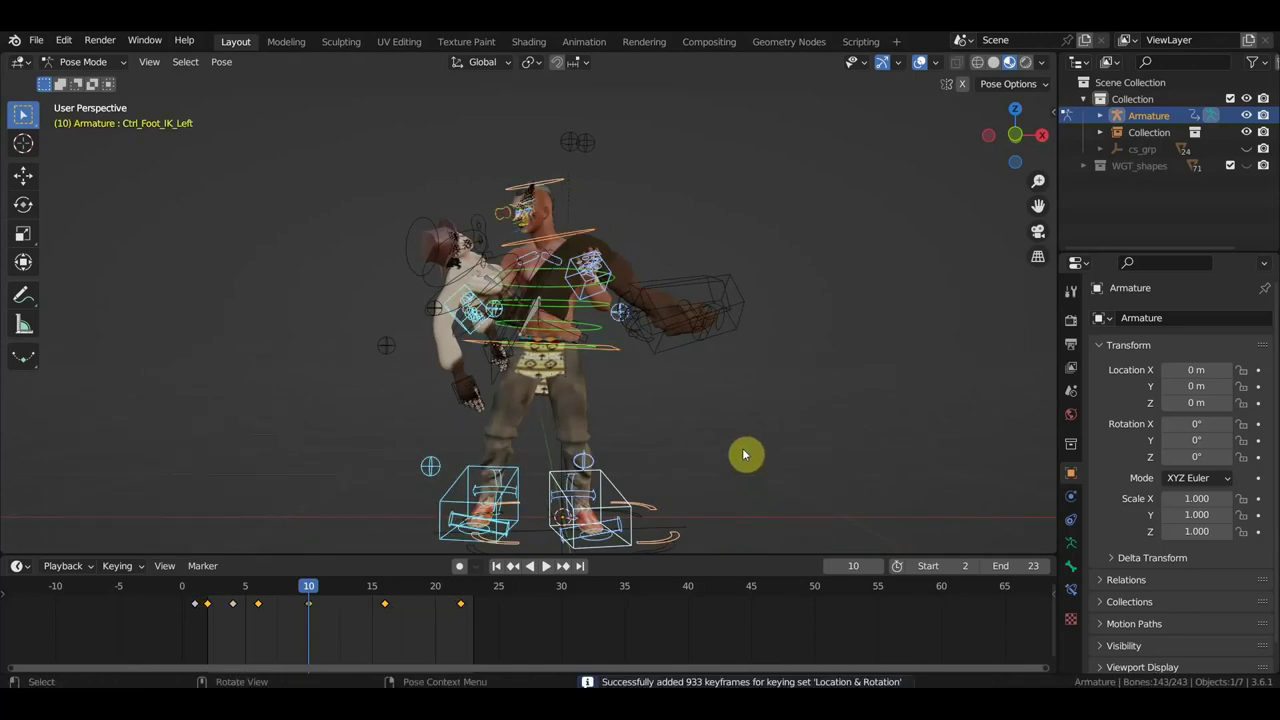
{"action": "key", "text": "space"}
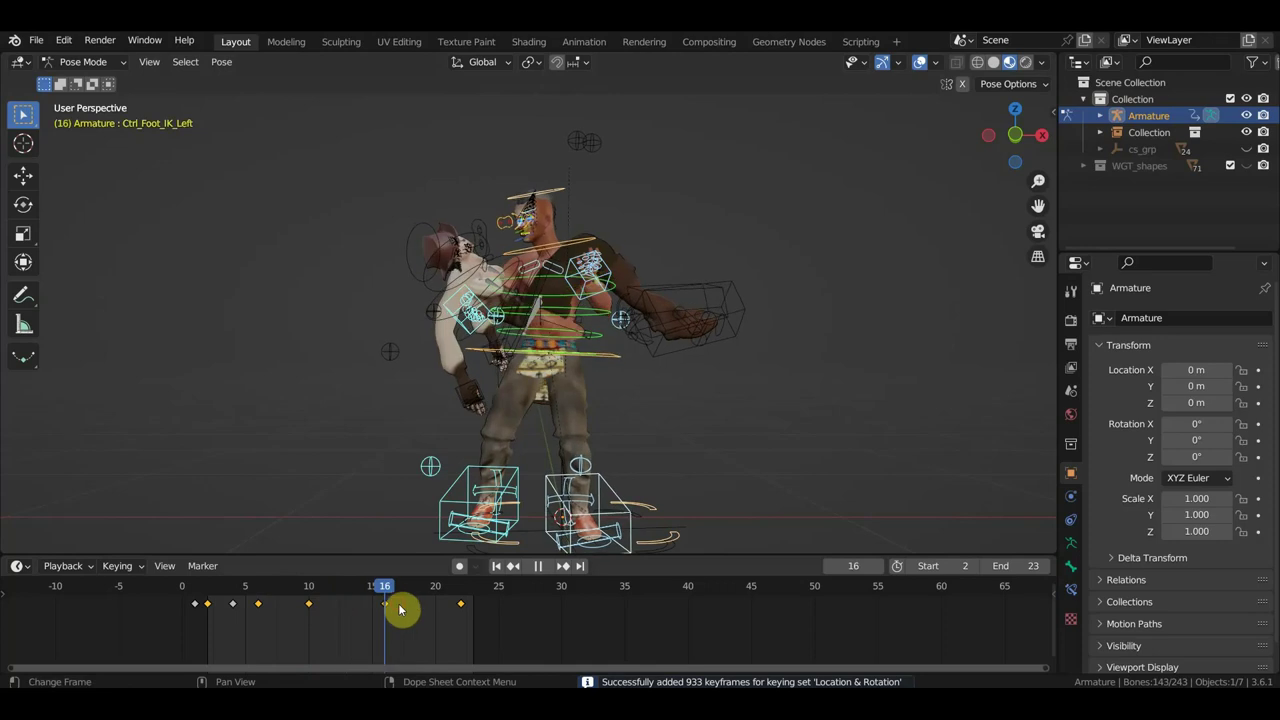
Delete the left-foot IK keyframes at frames 16 and 22 and replay from the start.
{"action": "key", "text": "space"}
{"action": "key", "text": "Delete"}
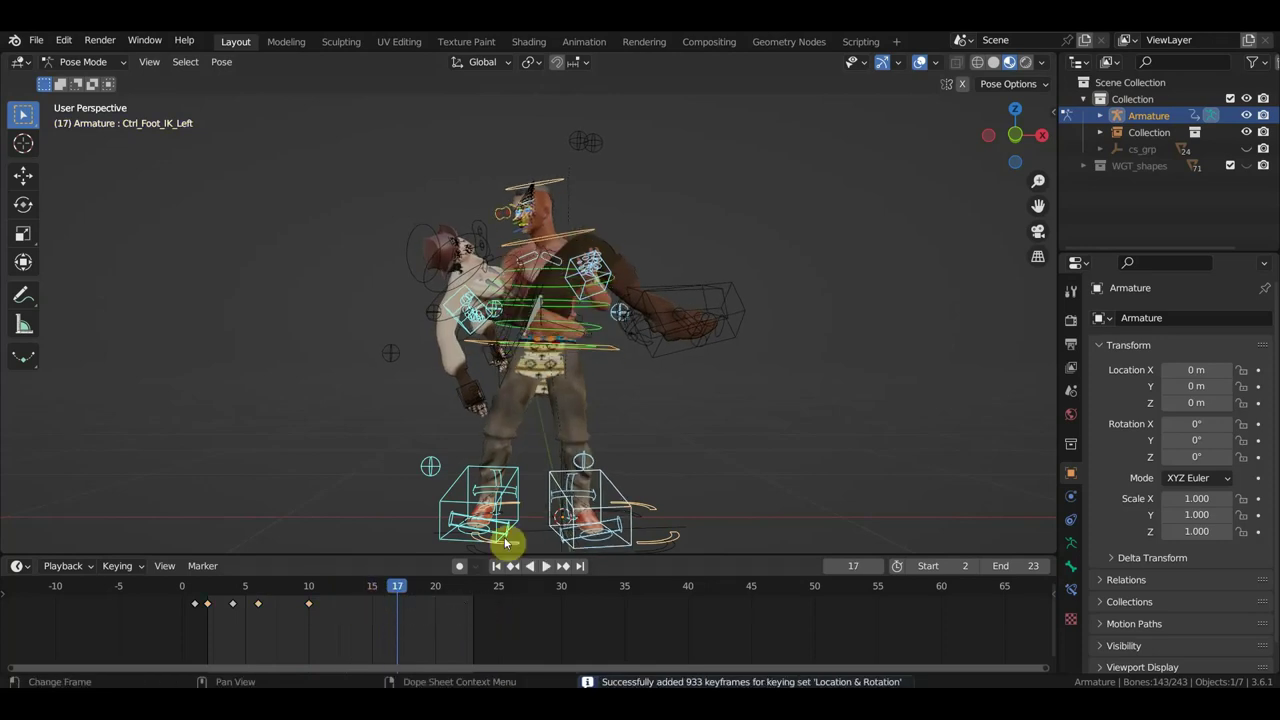
{"action": "left_click", "coordinate": [220, 600]}
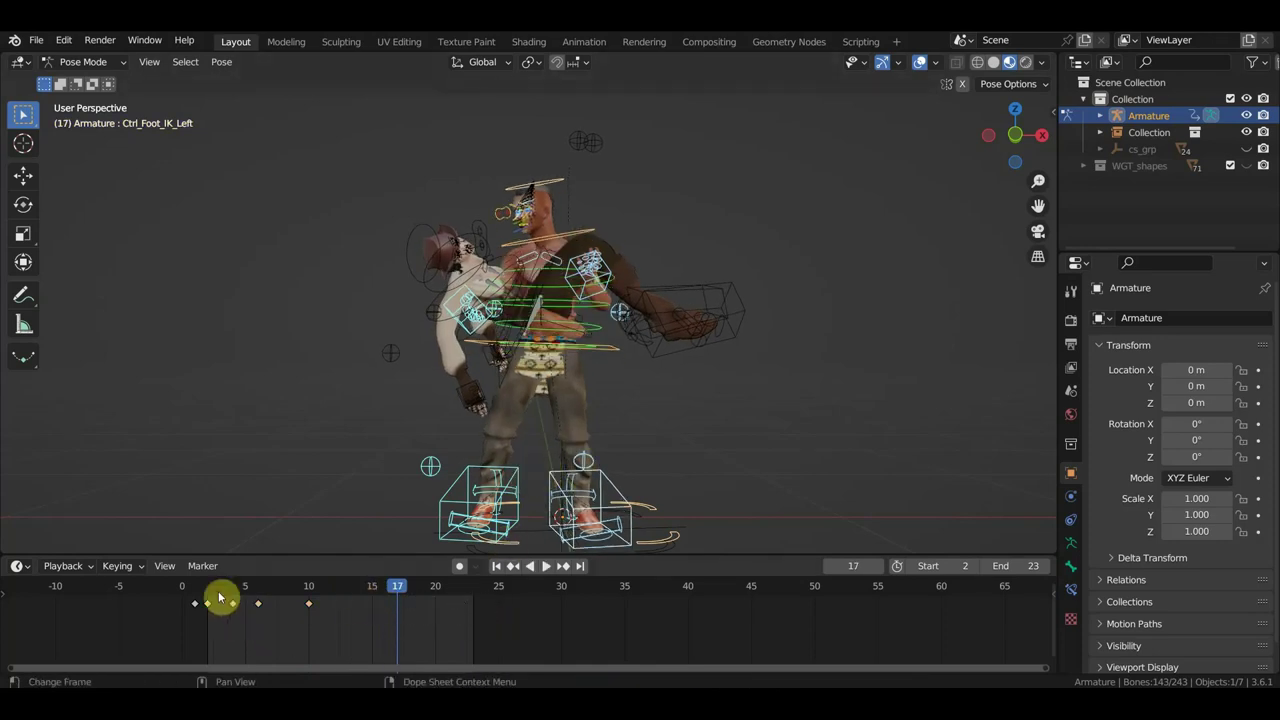
{"action": "key", "text": "shift+Left"}
{"action": "key", "text": "space"}
At frame 5, duplicate the selected keyframe one frame earlier and replay the animation.
{"action": "mouse_move", "coordinate": [279, 609]}
{"action": "left_mouse_down"}
{"action": "mouse_move", "coordinate": [214, 610]}
{"action": "mouse_move", "coordinate": [229, 617]}
{"action": "left_mouse_up"}
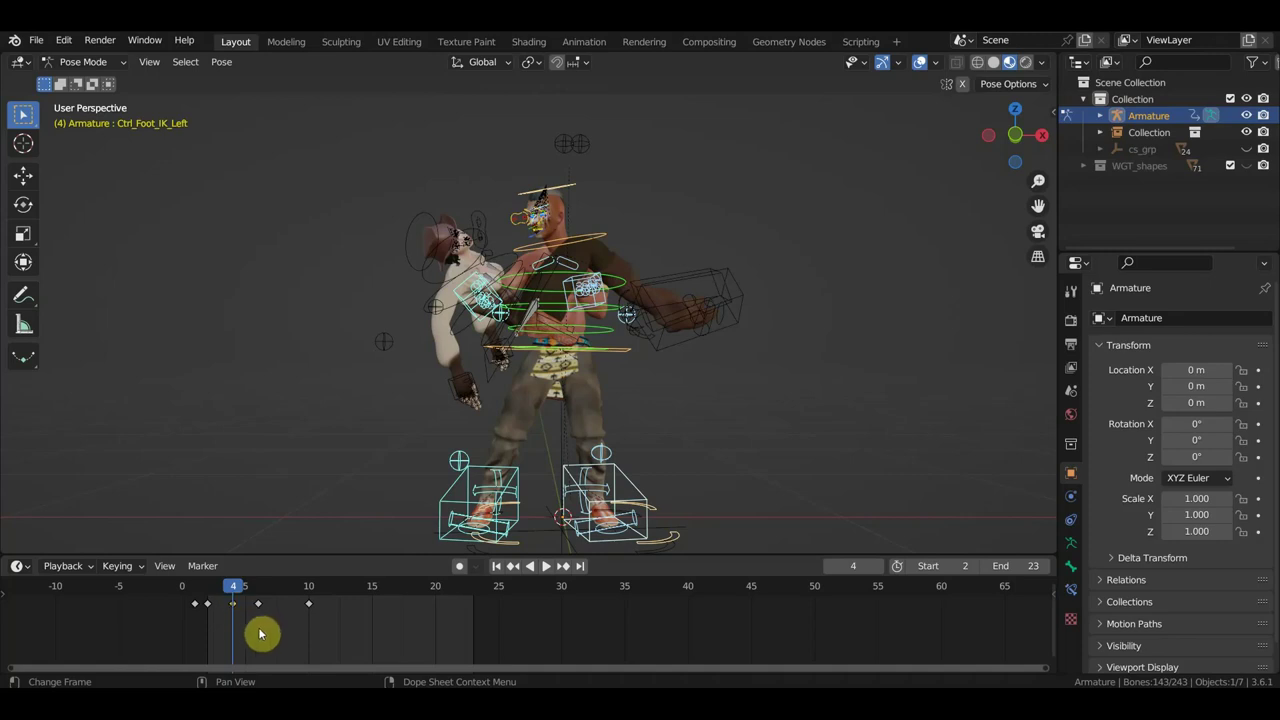
{"action": "key", "text": "g"}
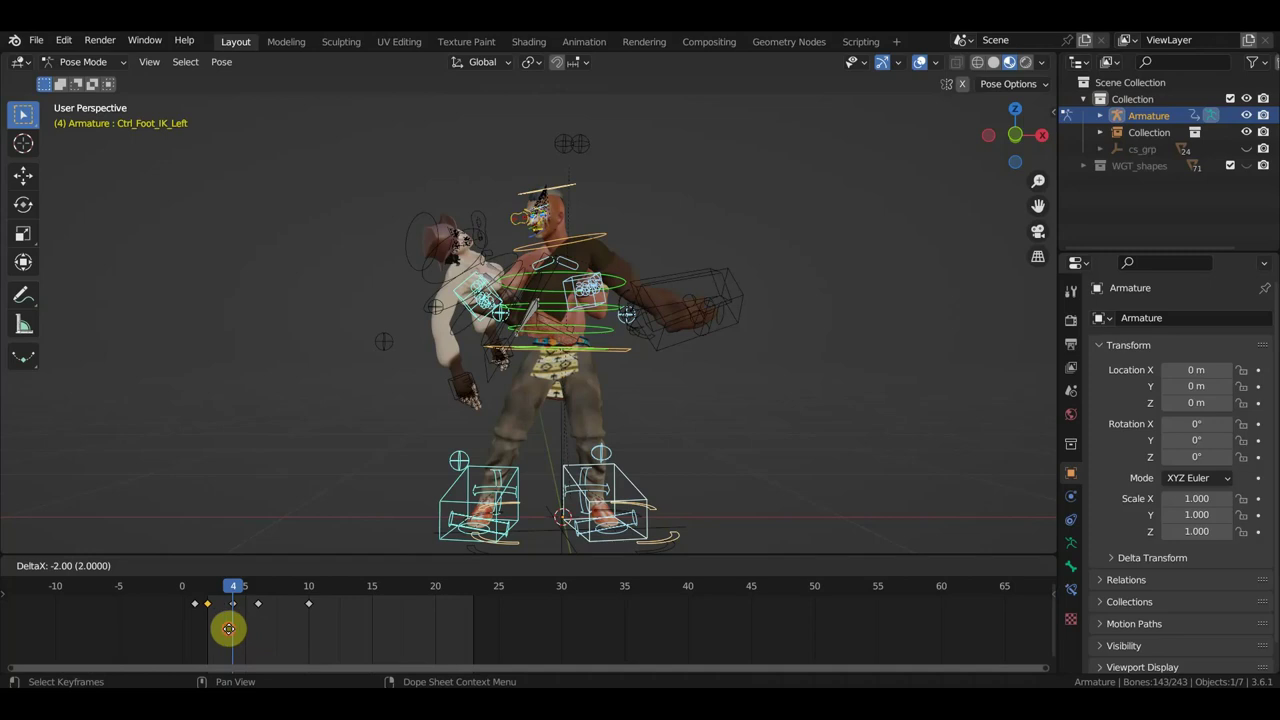
{"action": "left_click", "coordinate": [228, 628]}
{"action": "key", "text": "space"}
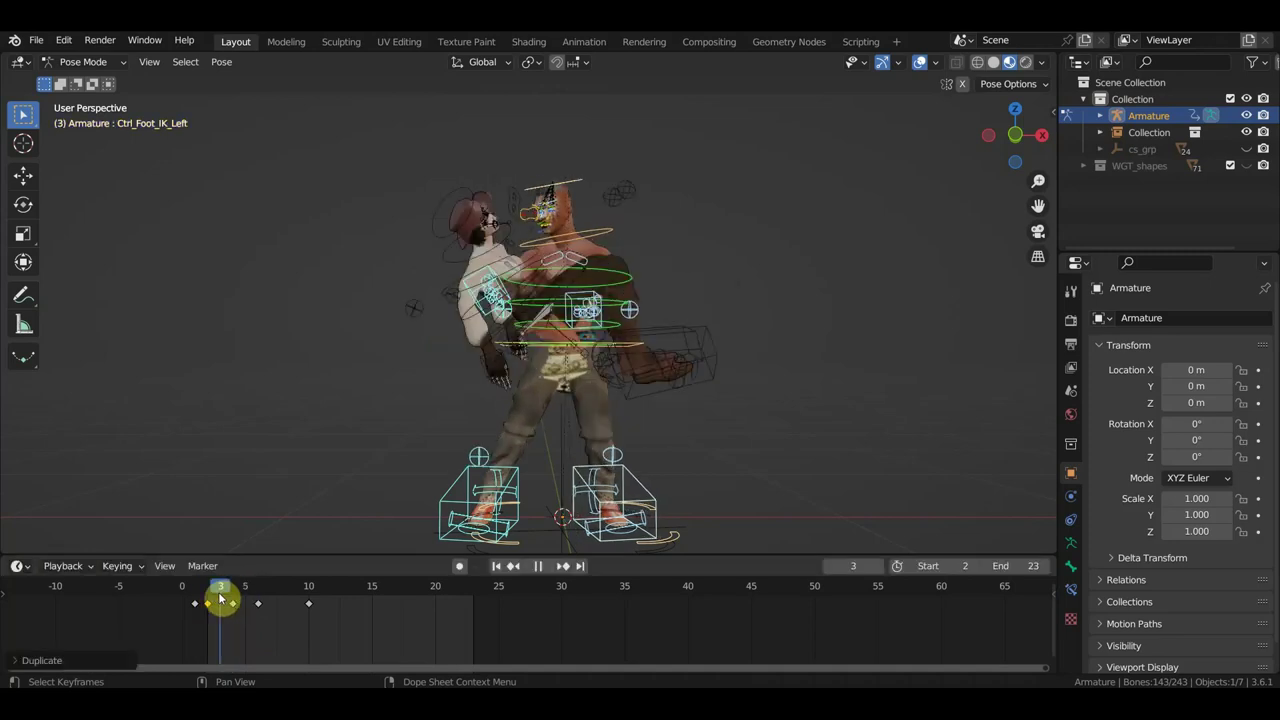
Delete the left-foot control's keyframes at frames 5 and 10, then review frames 1 to 10.
{"action": "mouse_move", "coordinate": [221, 598]}
{"action": "left_mouse_down"}
{"action": "mouse_move", "coordinate": [313, 611]}
{"action": "mouse_move", "coordinate": [221, 600]}
{"action": "mouse_move", "coordinate": [286, 612]}
{"action": "left_mouse_up"}
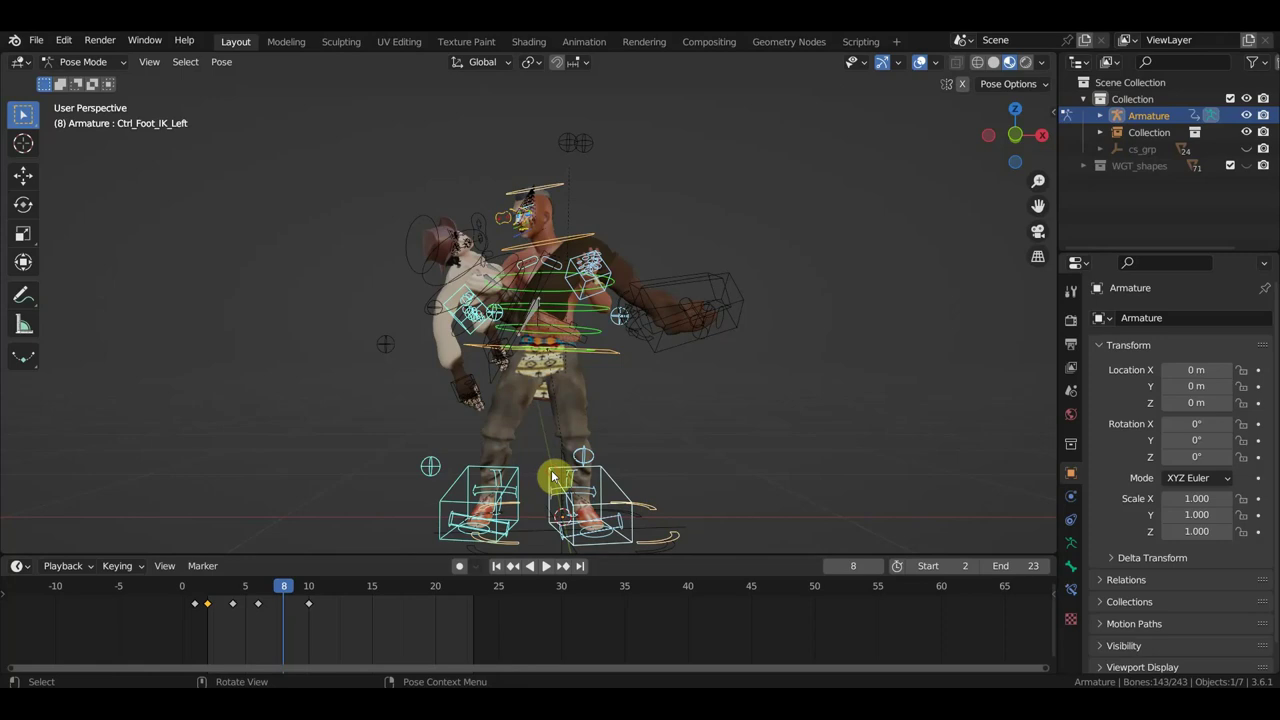
{"action": "left_click", "coordinate": [551, 478]}
{"action": "left_click_drag", "start_coordinate": [378, 652], "coordinate": [244, 594]}
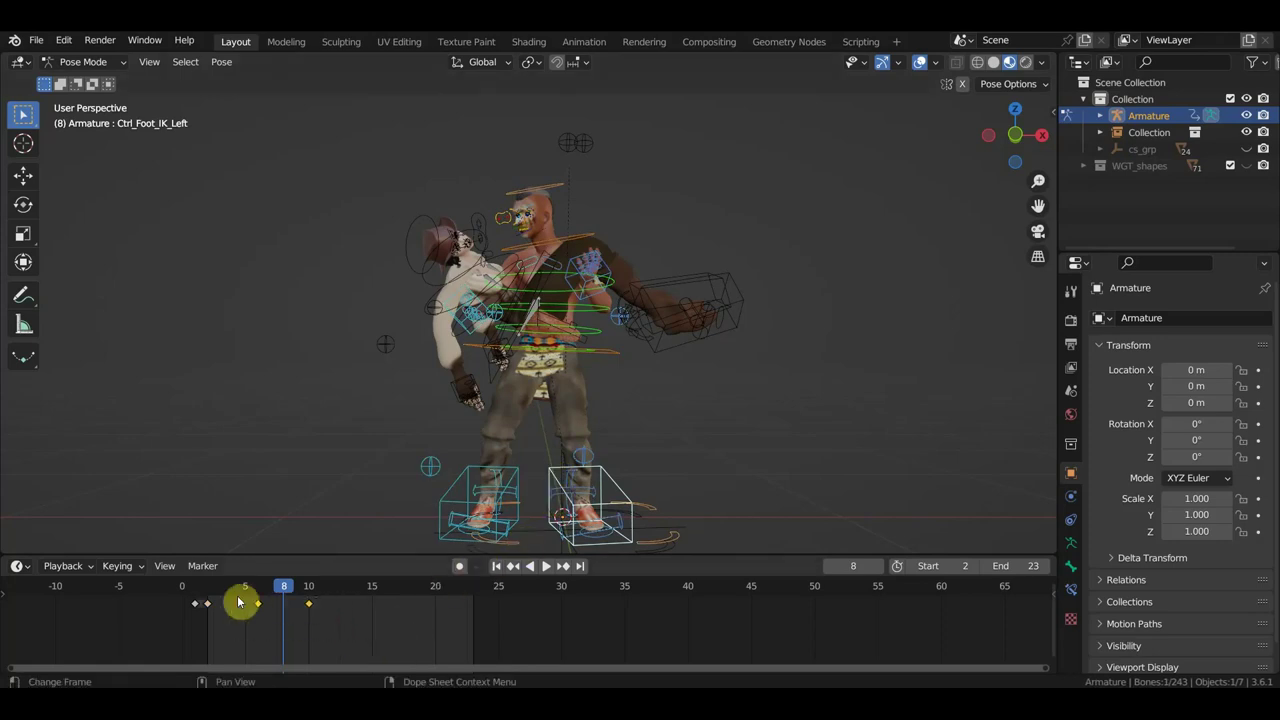
{"action": "key", "text": "Delete"}
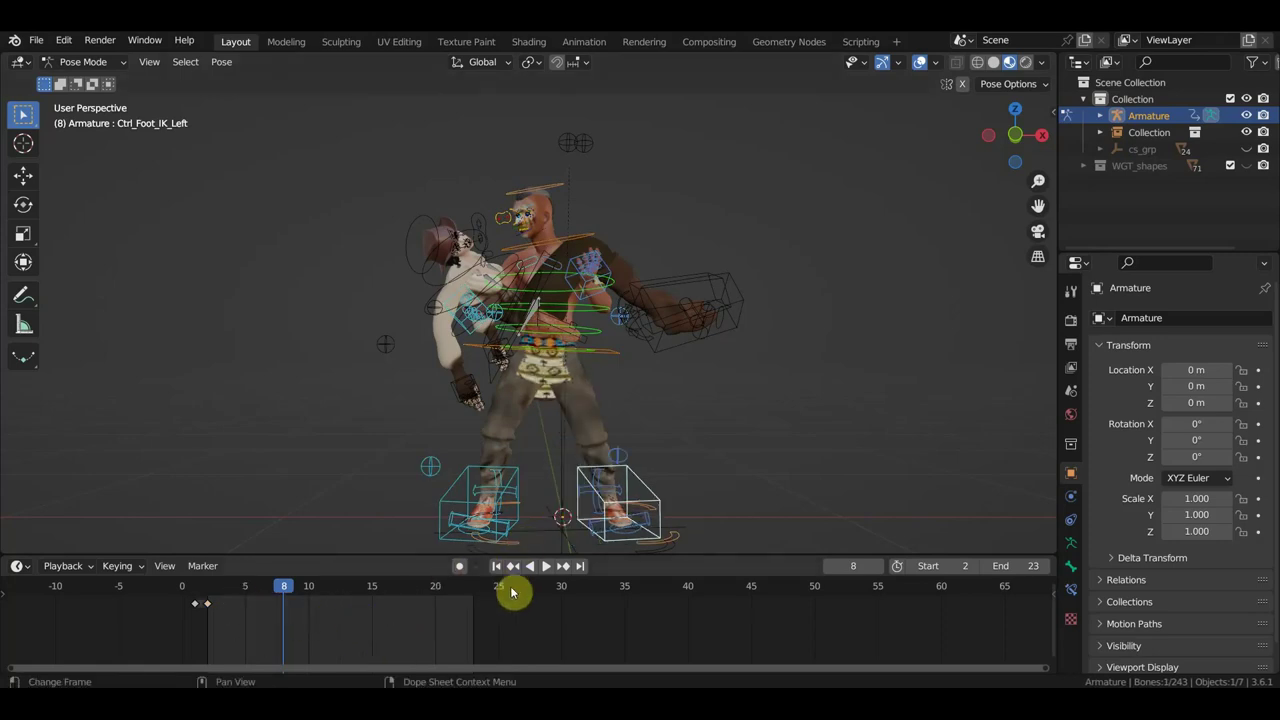
{"action": "mouse_move", "coordinate": [206, 597]}
{"action": "left_mouse_down"}
{"action": "mouse_move", "coordinate": [193, 597]}
{"action": "mouse_move", "coordinate": [334, 614]}
{"action": "mouse_move", "coordinate": [251, 620]}
{"action": "mouse_move", "coordinate": [312, 630]}
{"action": "left_mouse_up"}
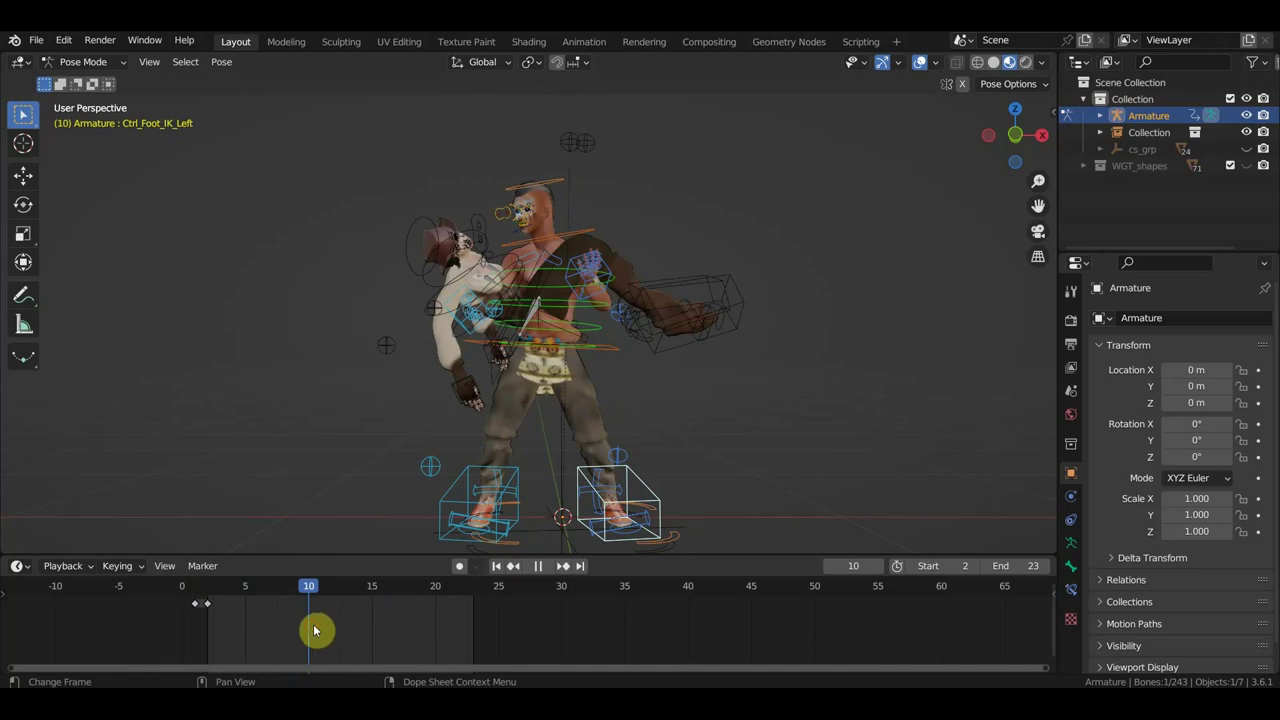
{"action": "middle_click_drag", "start_coordinate": [608, 500], "coordinate": [614, 443], "text": "ctrl"}
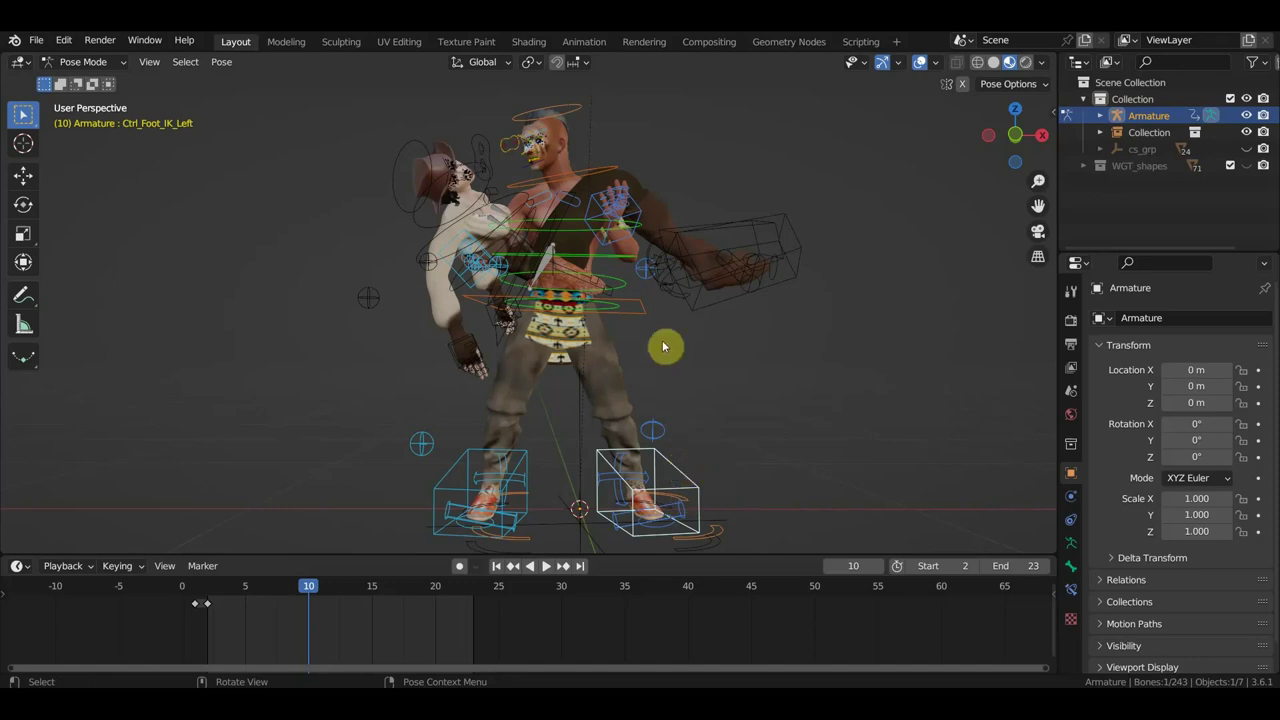
At frame 20, lower Ctrl_Hips and both hand IKs 0.023 m and key the whole rig's location and rotation.
{"action": "left_click", "coordinate": [640, 311]}
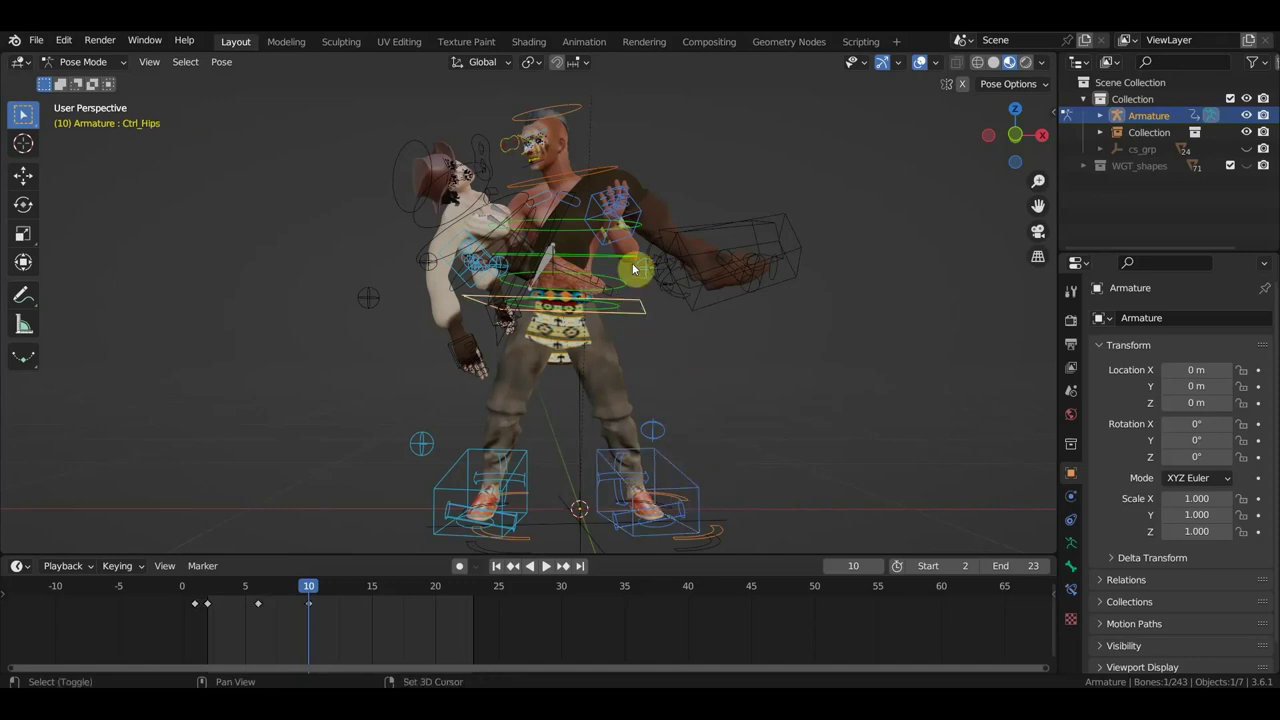
{"action": "left_click", "coordinate": [637, 215], "text": "shift"}
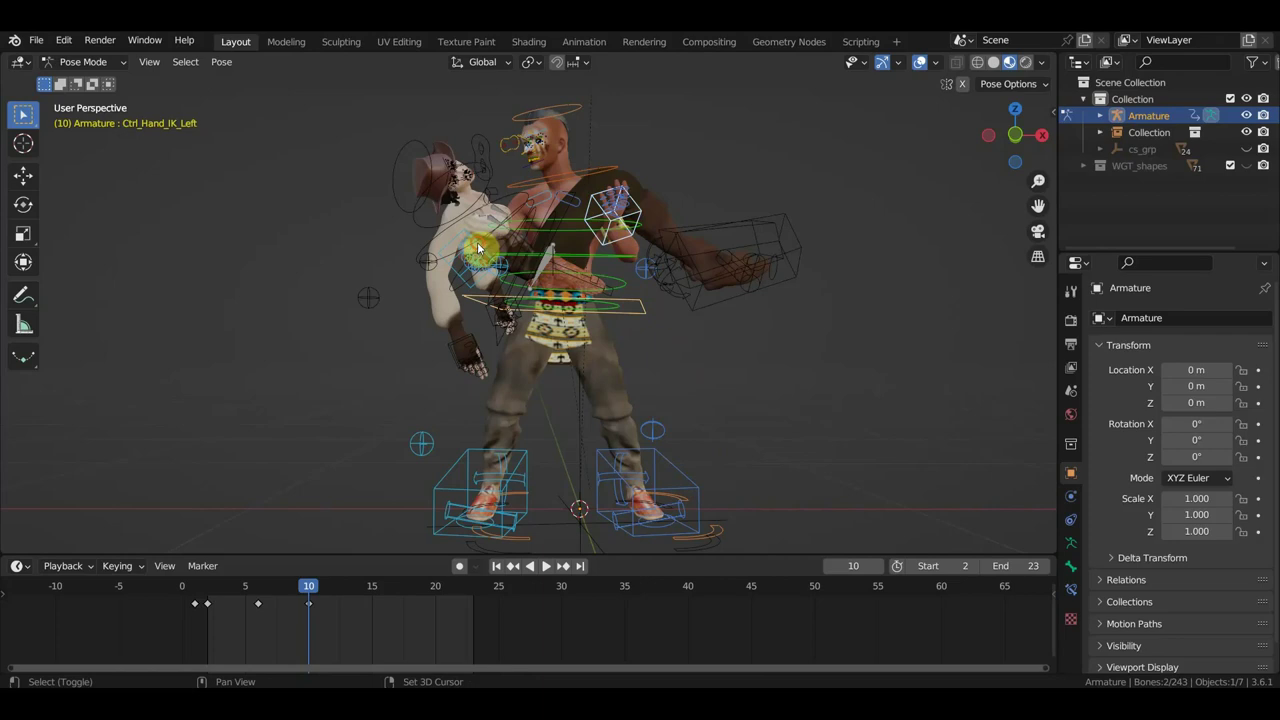
{"action": "left_click", "coordinate": [478, 248], "text": "shift"}
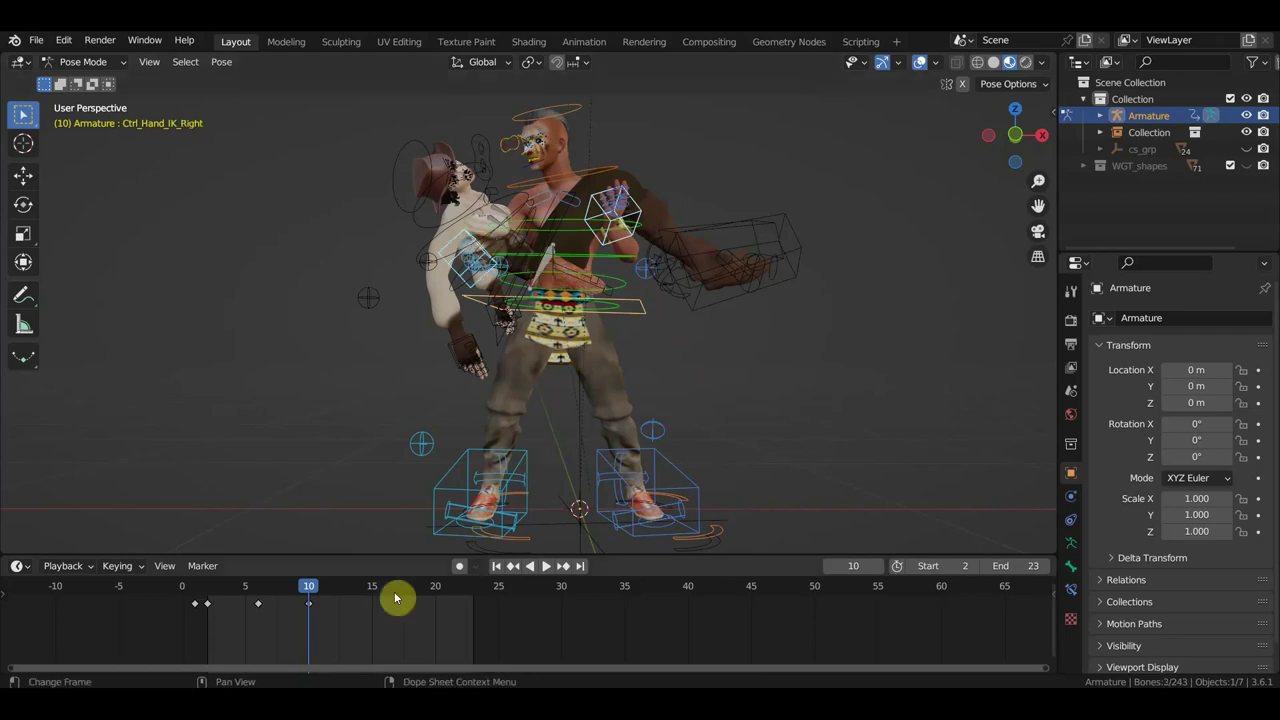
{"action": "left_click_drag", "start_coordinate": [309, 592], "coordinate": [433, 590]}
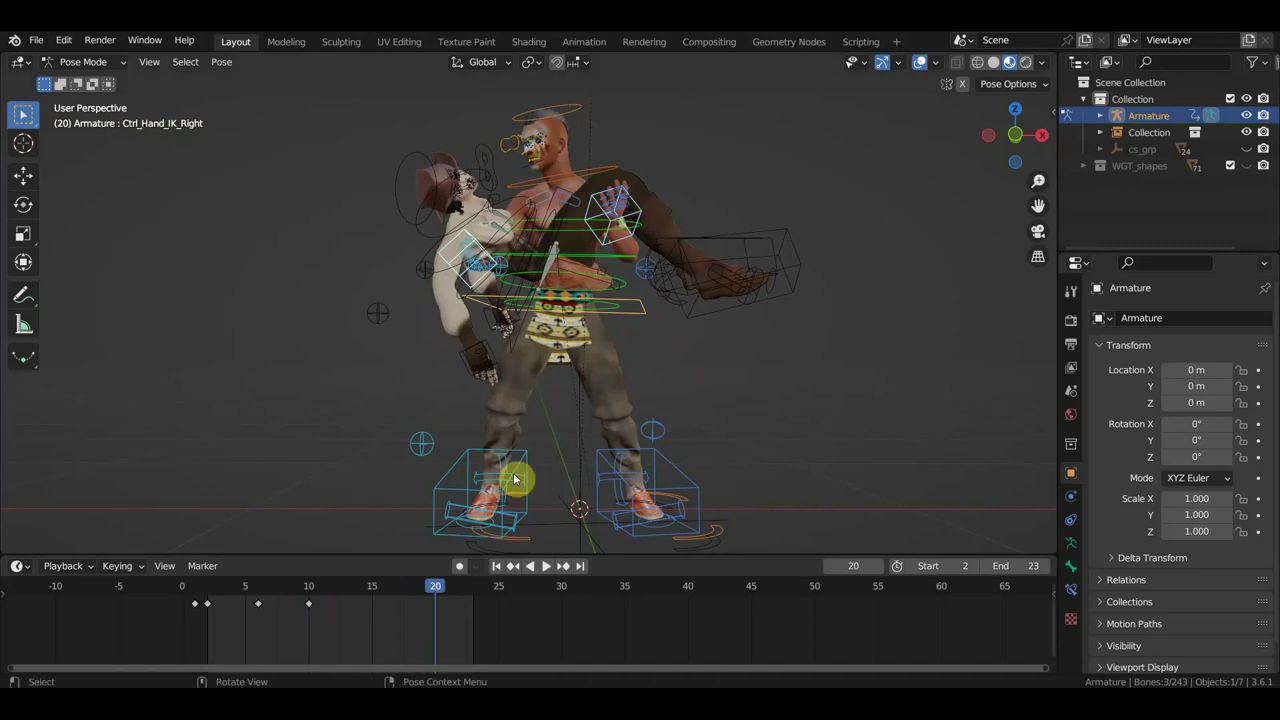
{"action": "left_click", "coordinate": [26, 178]}
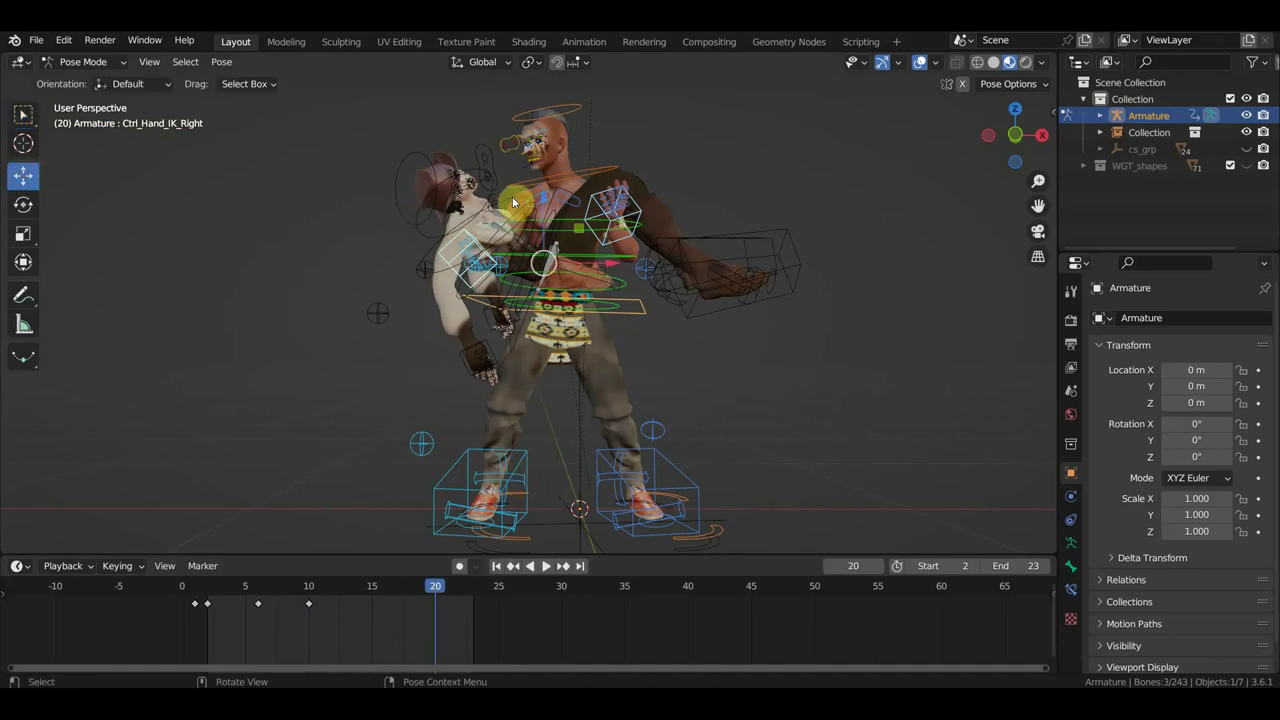
{"action": "left_click_drag", "start_coordinate": [550, 203], "coordinate": [549, 210]}
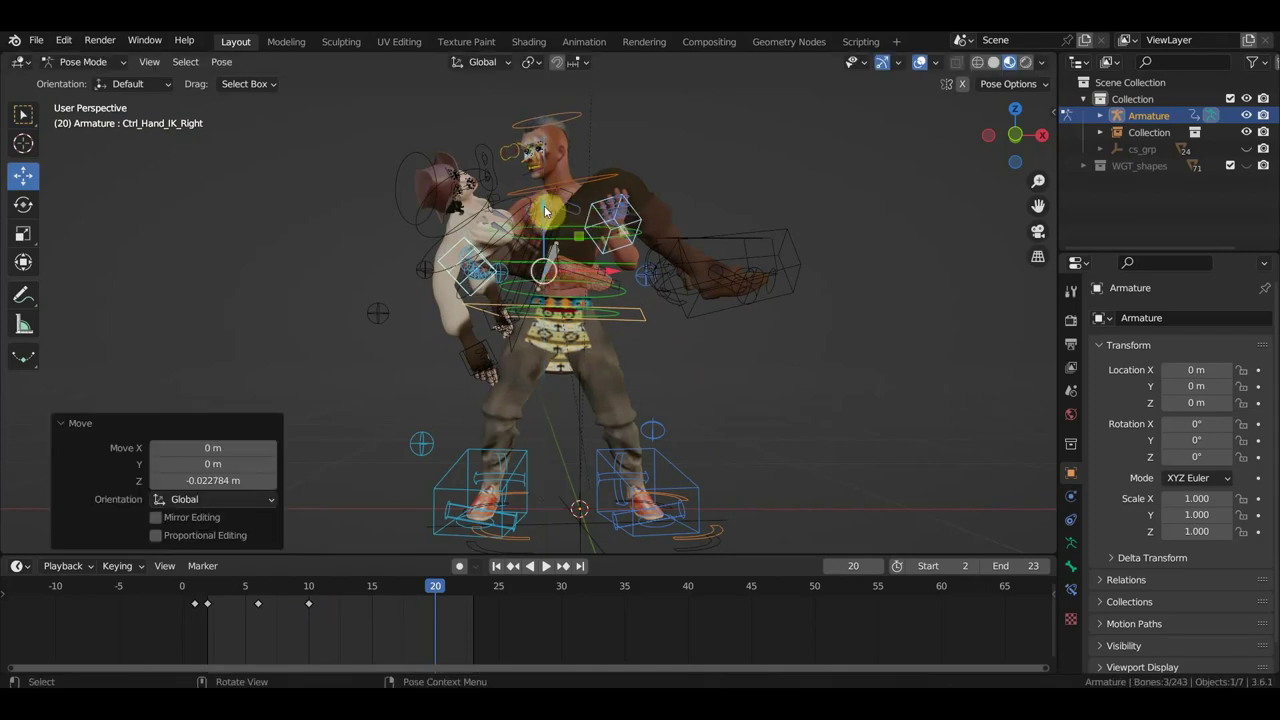
{"action": "key", "text": "a"}
{"action": "key", "text": "i"}
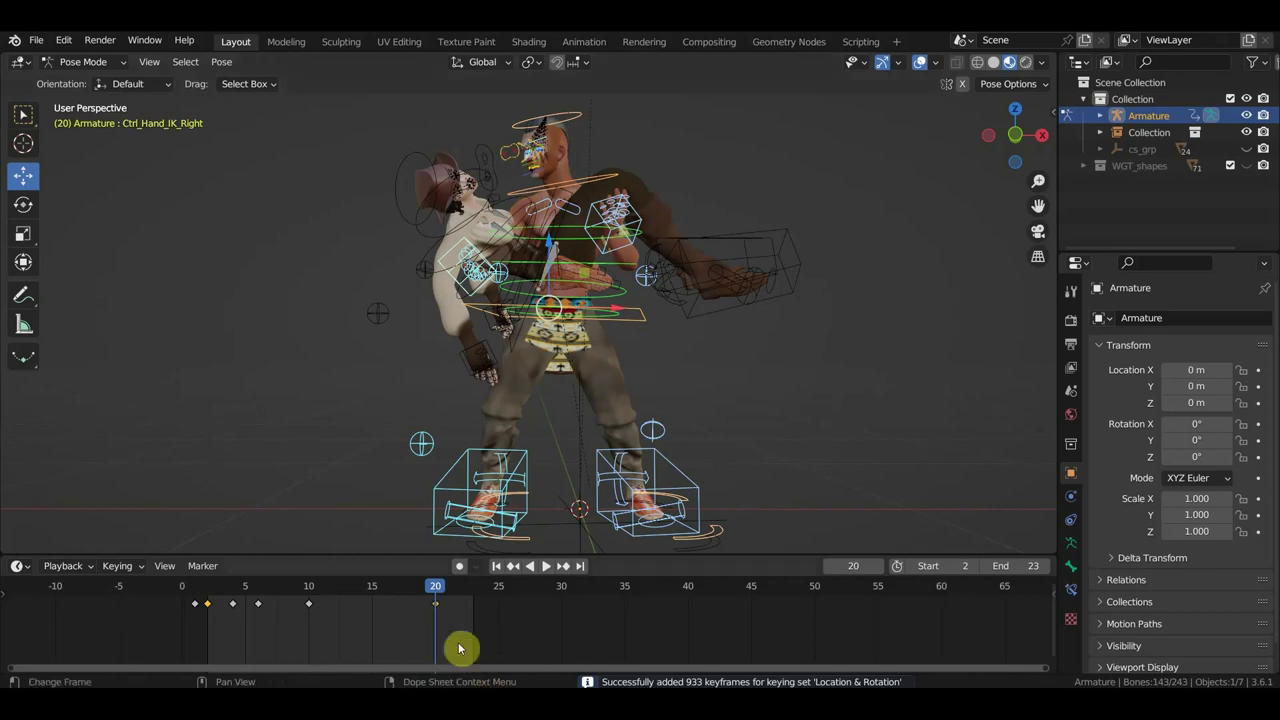
{"action": "key", "text": "space"}
{"action": "left_click_drag", "start_coordinate": [468, 590], "coordinate": [573, 608]}
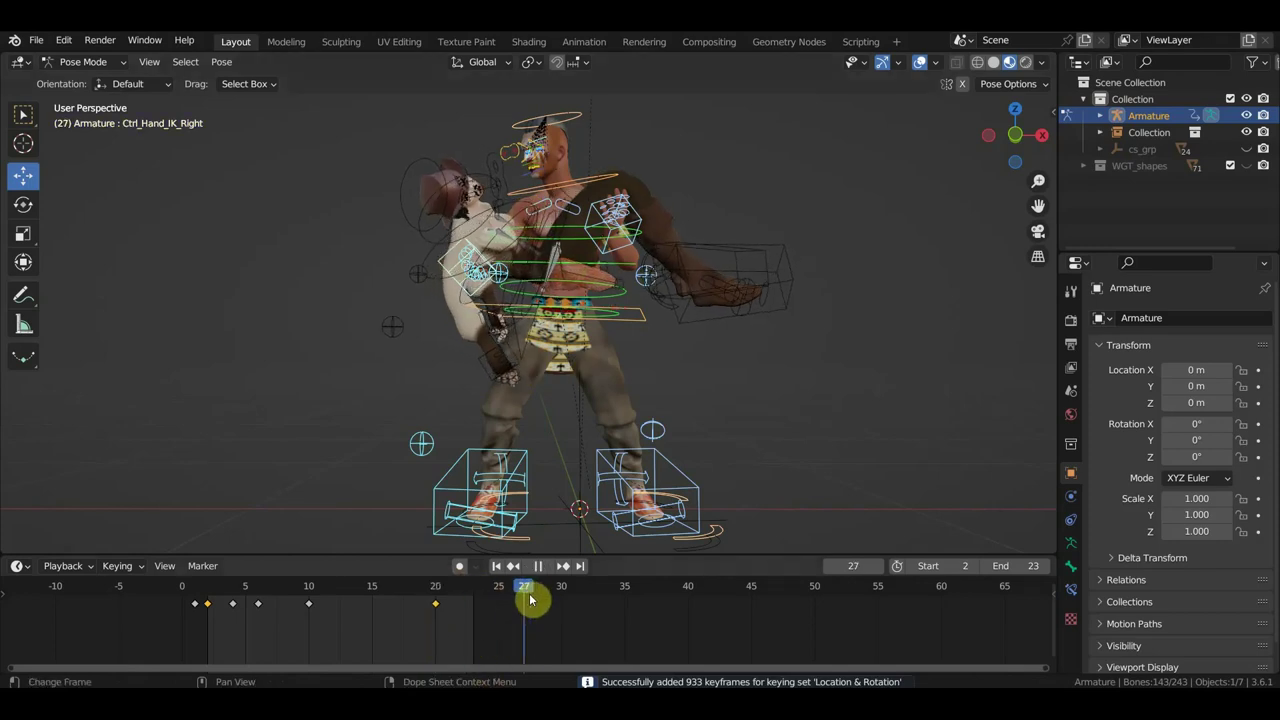
Select both hand IK controls and Ctrl_Hips at frame 31.
{"action": "key", "text": "space"}
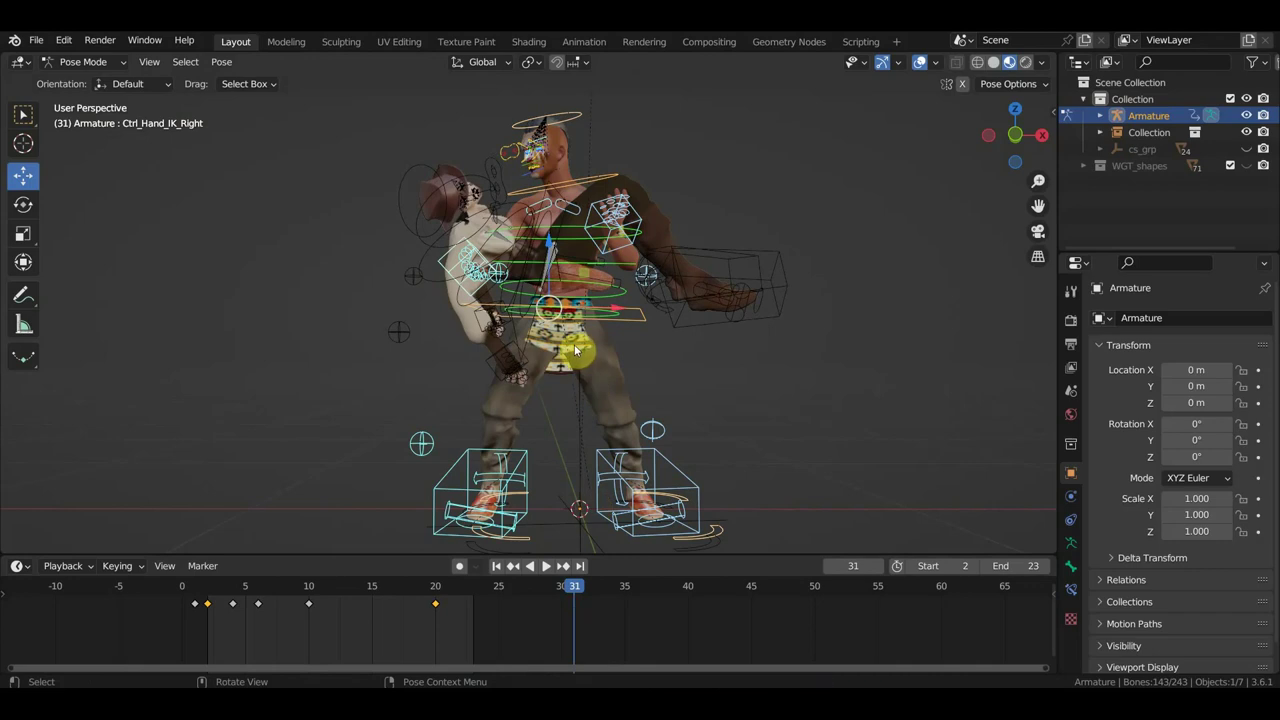
{"action": "left_click", "coordinate": [551, 240]}
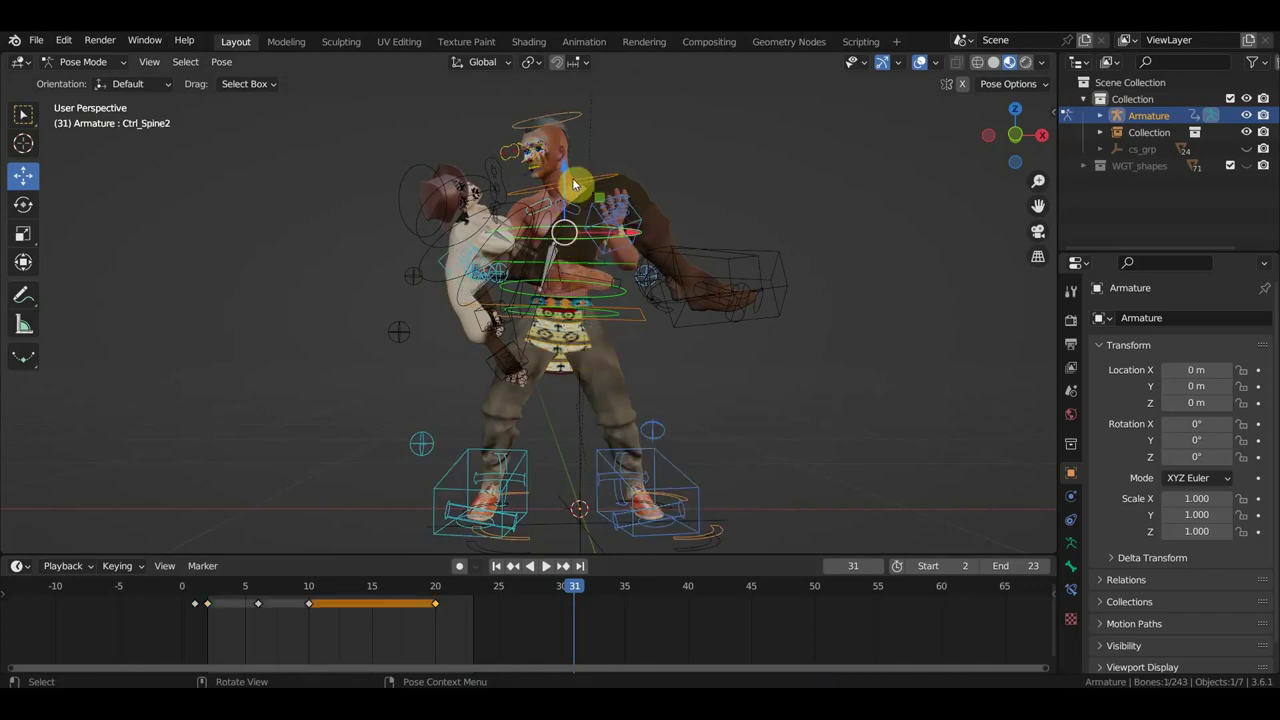
{"action": "key", "text": "ctrl+z"}
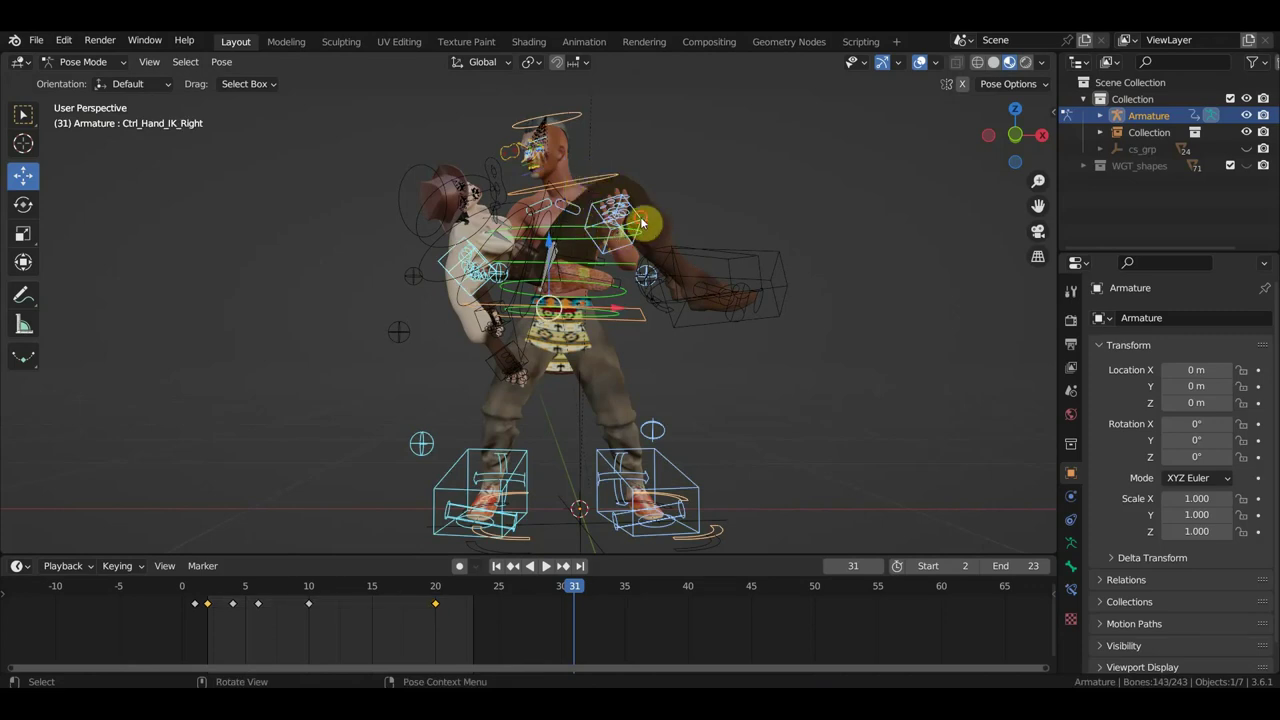
{"action": "left_click", "coordinate": [591, 234]}
{"action": "left_click", "coordinate": [465, 249], "text": "shift"}
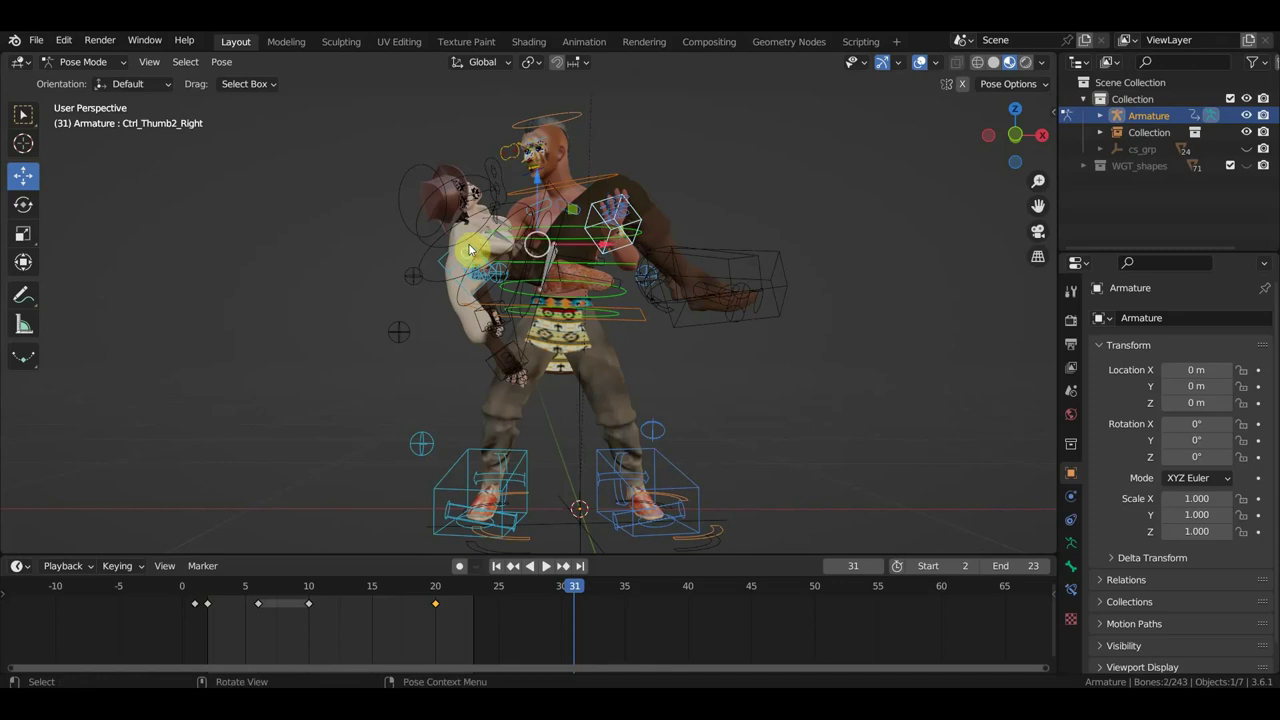
{"action": "left_click", "coordinate": [452, 262]}
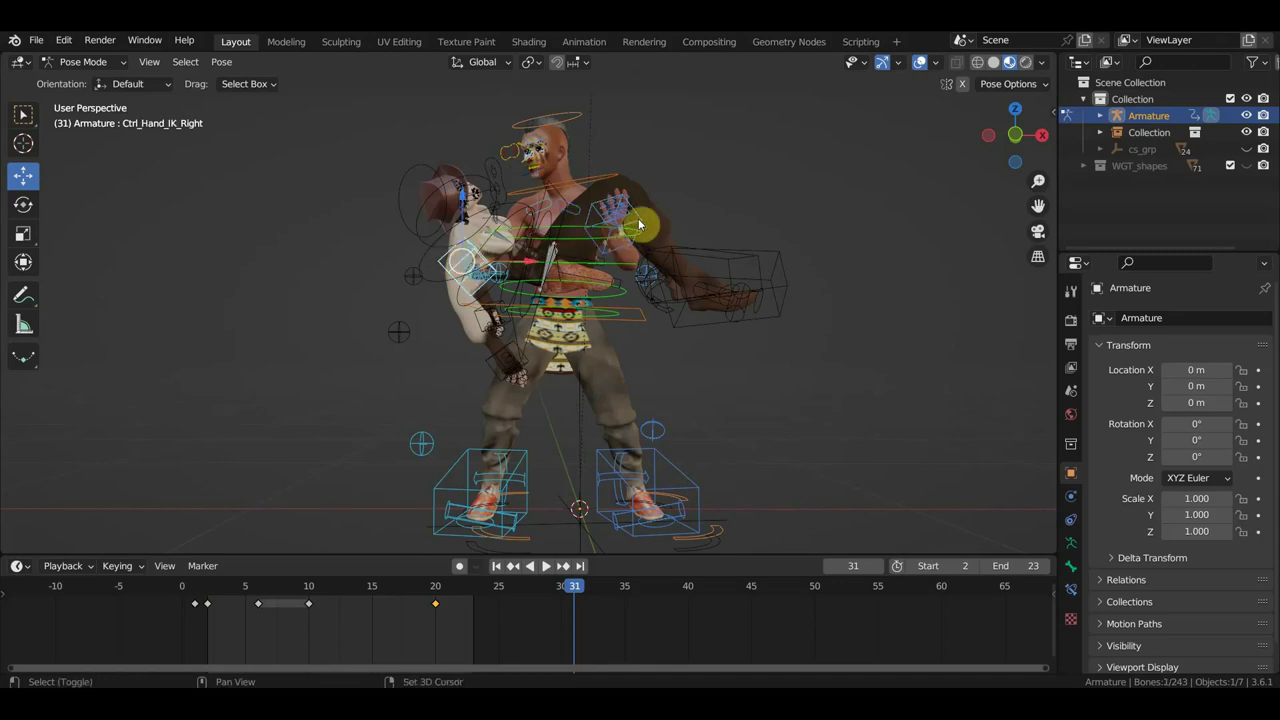
{"action": "left_click", "coordinate": [640, 245], "text": "shift"}
{"action": "left_click", "coordinate": [647, 311], "text": "shift"}
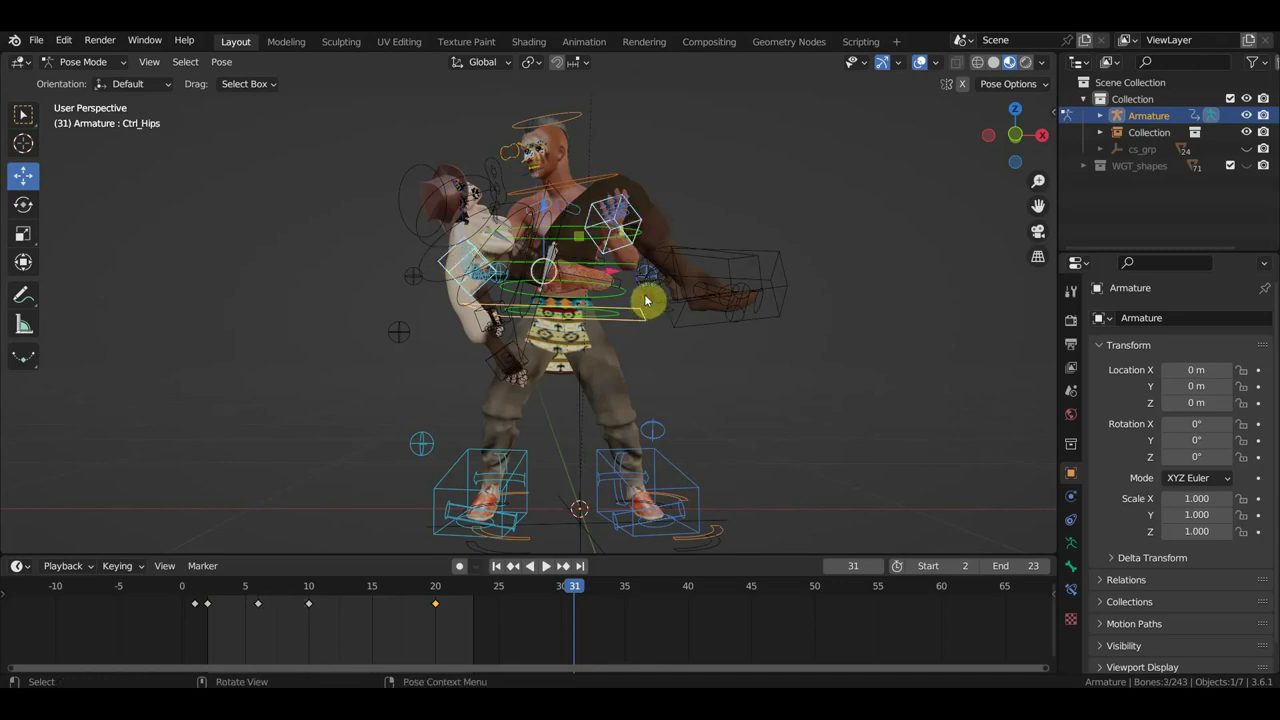
{"action": "mouse_move", "coordinate": [682, 312]}
{"action": "middle_mouse_down"}
{"action": "mouse_move", "coordinate": [777, 467]}
{"action": "mouse_move", "coordinate": [786, 452]}
{"action": "middle_mouse_up"}
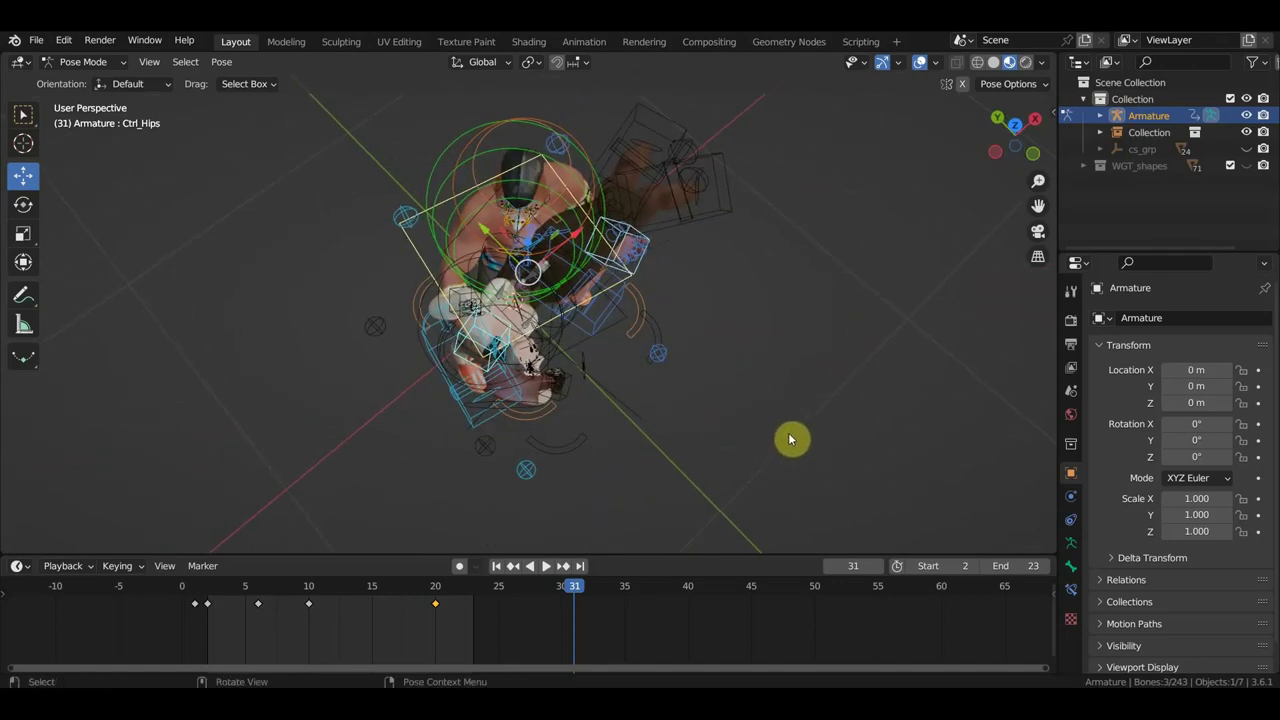
{"action": "middle_click_drag", "start_coordinate": [774, 428], "coordinate": [883, 289]}
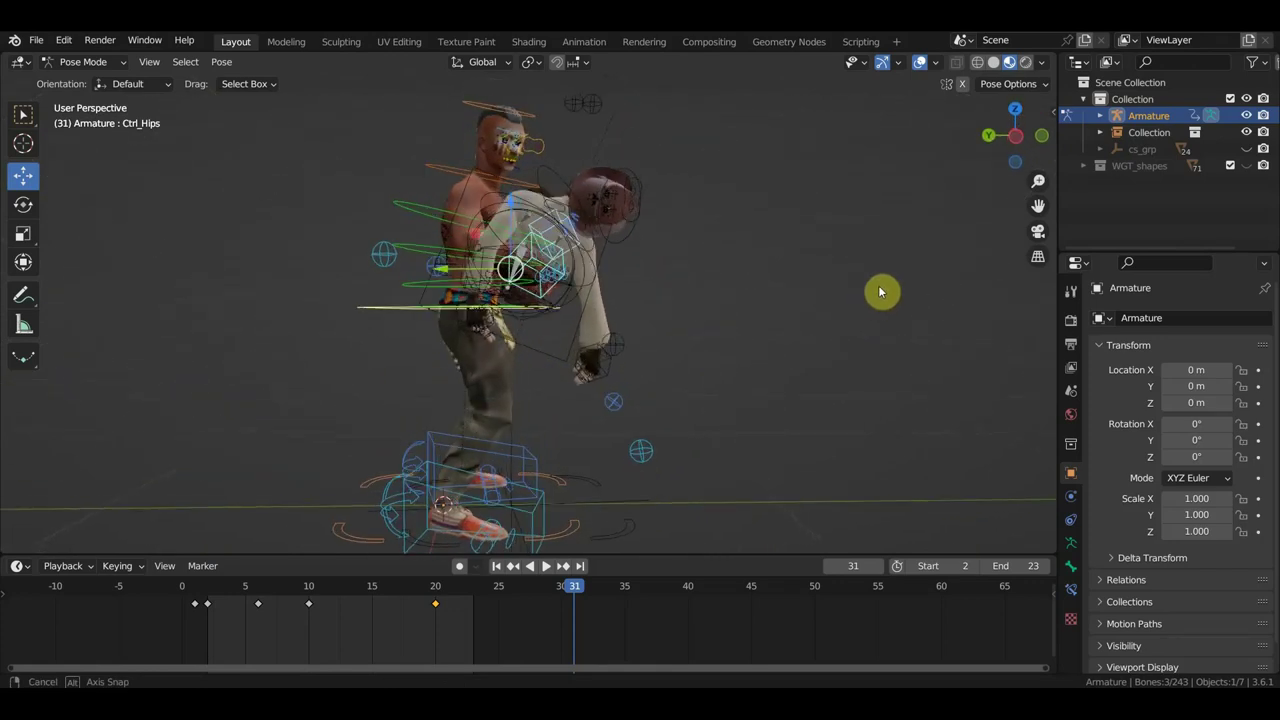
Rotate the selected controls about 4.74° and key the whole rig's location and rotation.
{"action": "key", "text": "r"}
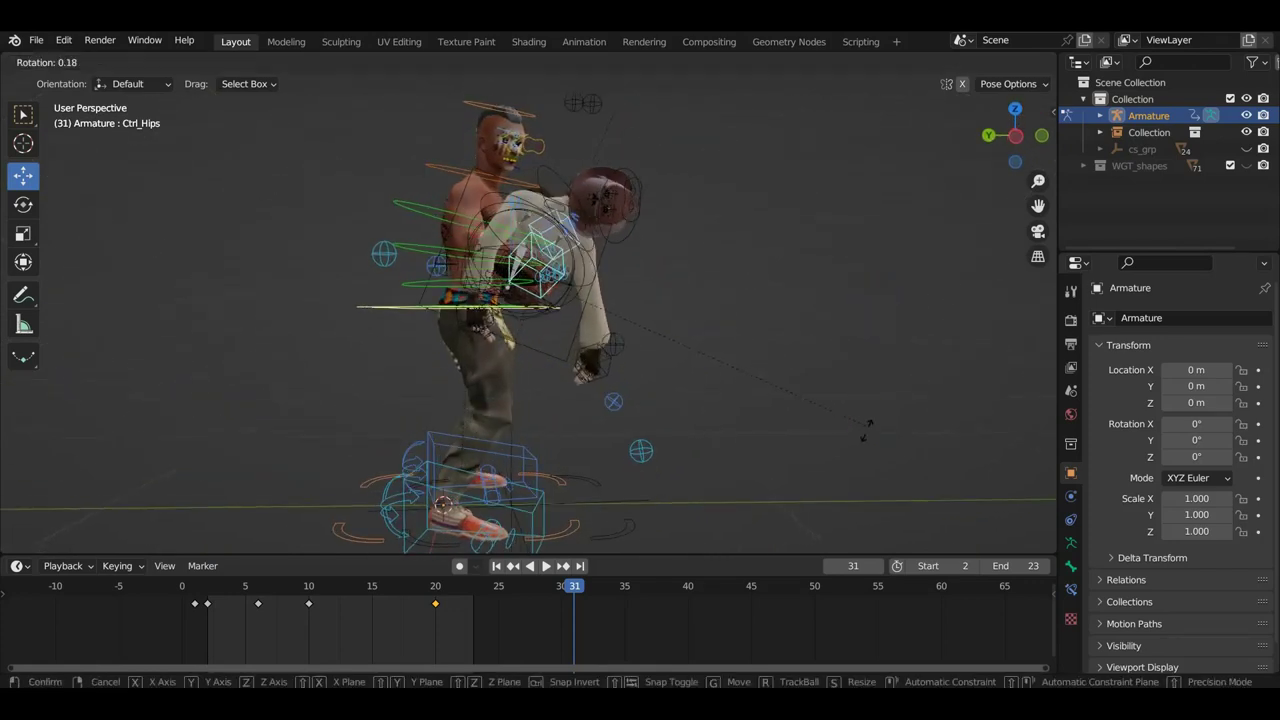
{"action": "left_click", "coordinate": [858, 450]}
{"action": "middle_click_drag", "start_coordinate": [857, 457], "coordinate": [648, 455]}
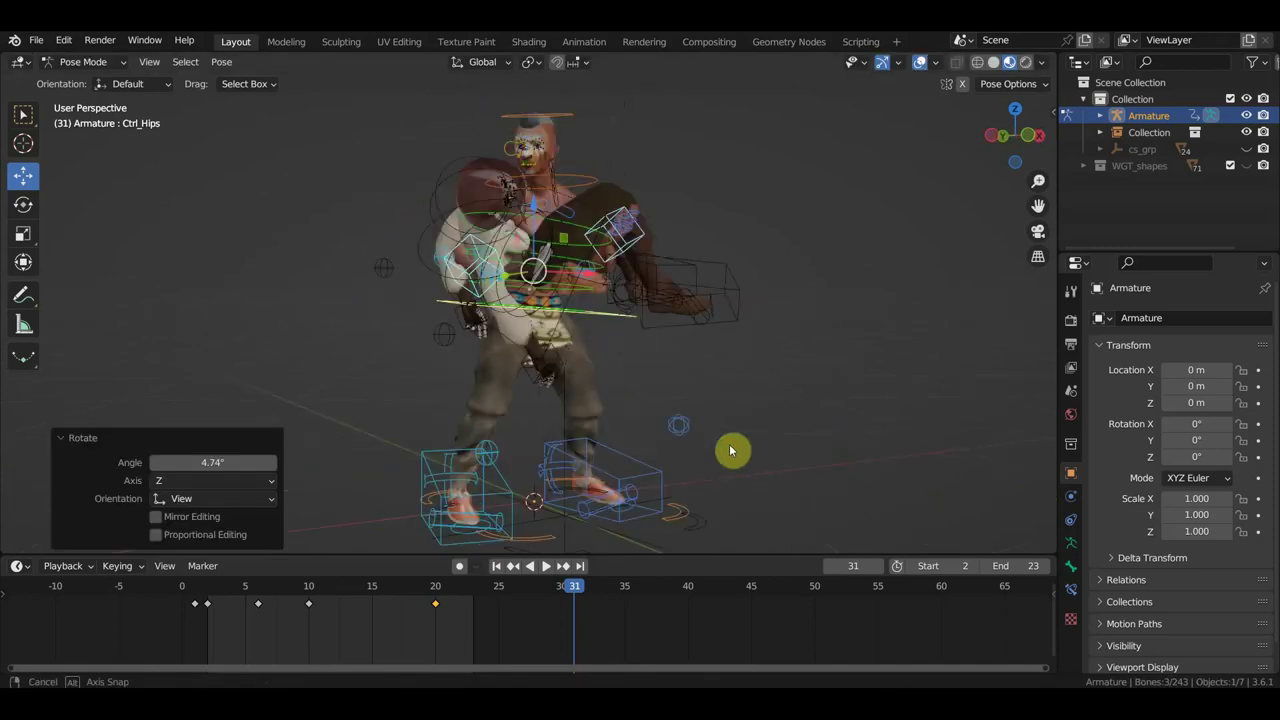
{"action": "key", "text": "a"}
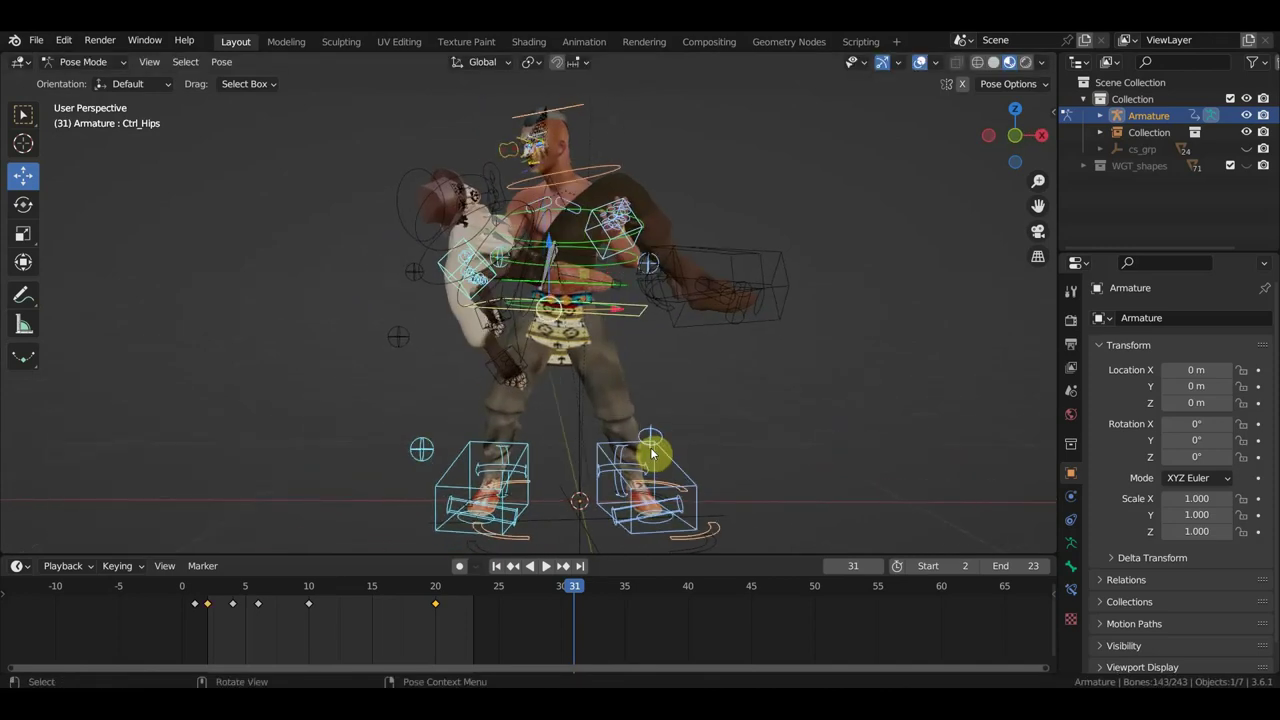
{"action": "key", "text": "i"}
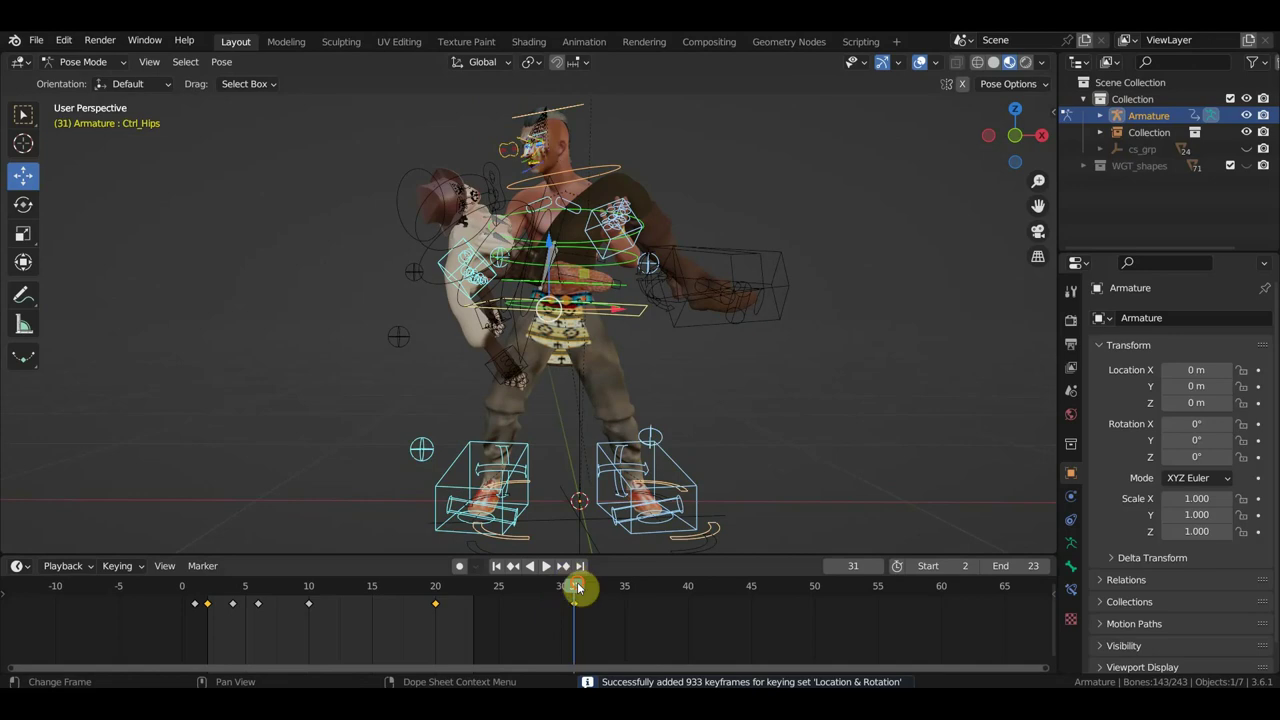
Review the in-between pose at frame 26, then advance to frame 72.
{"action": "mouse_move", "coordinate": [574, 589]}
{"action": "left_mouse_down"}
{"action": "mouse_move", "coordinate": [384, 586]}
{"action": "mouse_move", "coordinate": [894, 580]}
{"action": "mouse_move", "coordinate": [869, 583]}
{"action": "mouse_move", "coordinate": [1034, 609]}
{"action": "left_mouse_up"}
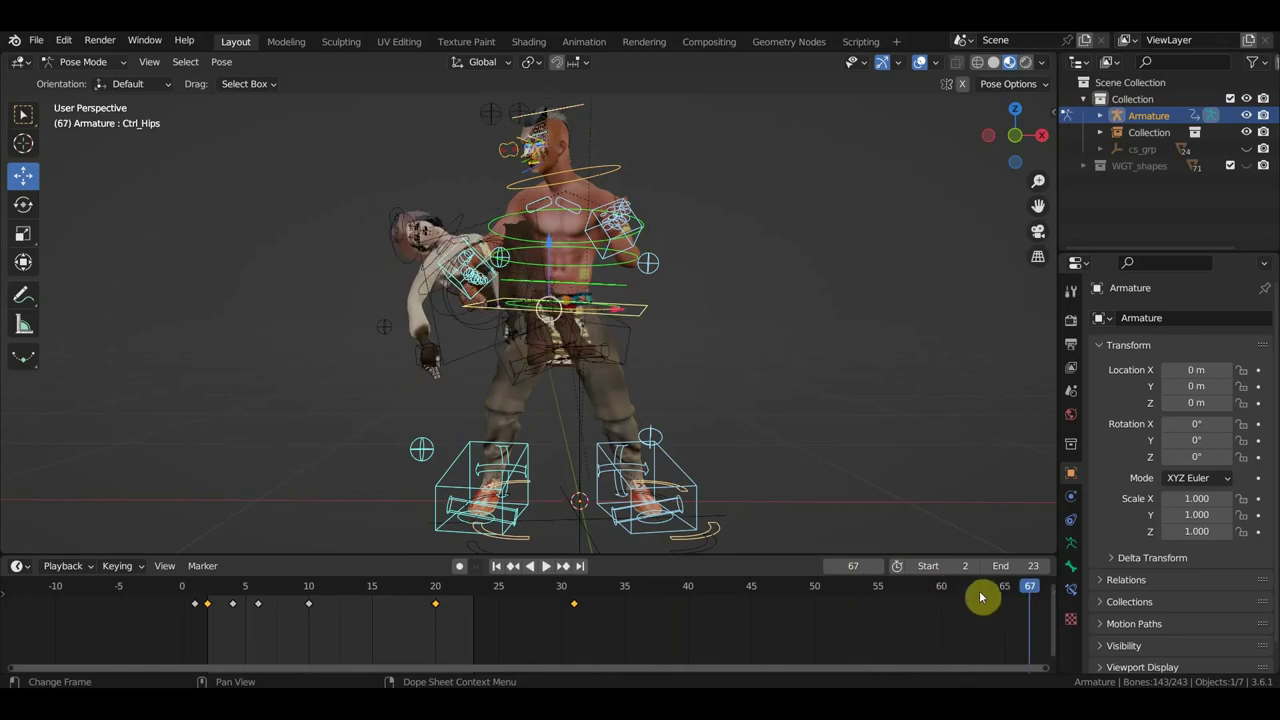
{"action": "scroll", "coordinate": [990, 608], "scroll_direction": "down", "scroll_amount": 1}
{"action": "scroll", "coordinate": [990, 608], "scroll_direction": "down", "scroll_amount": 1}
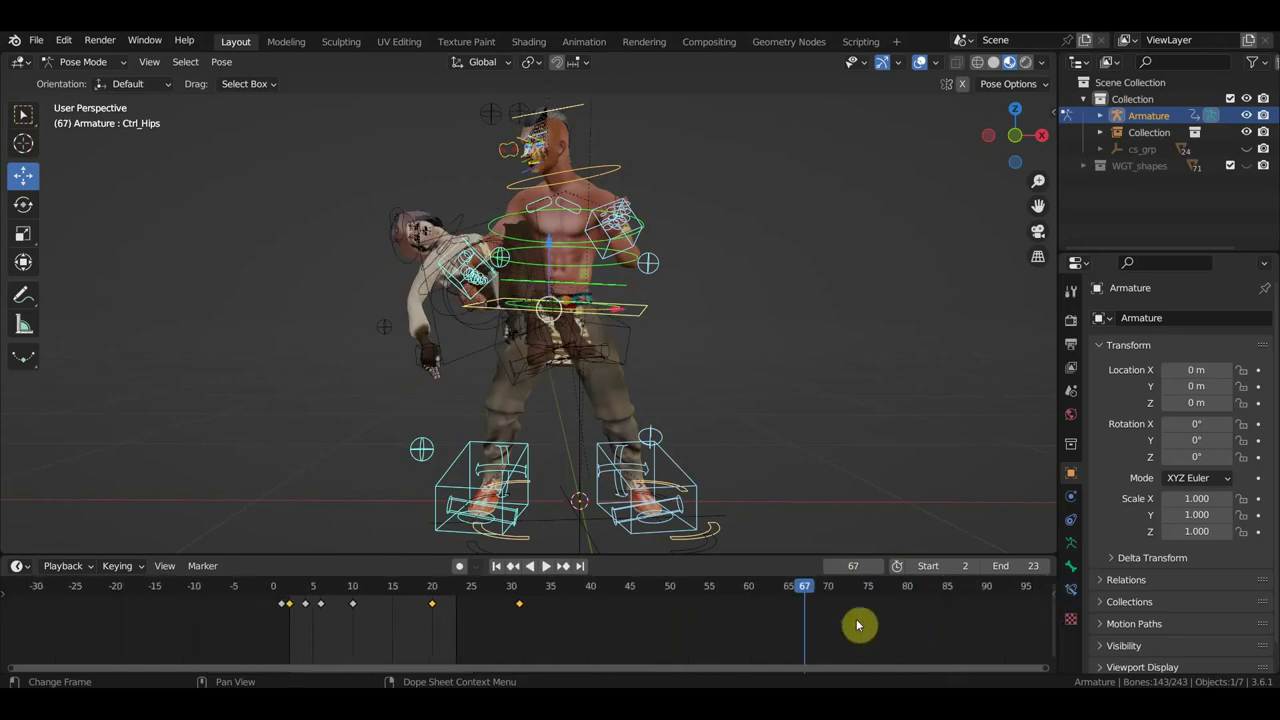
{"action": "left_click_drag", "start_coordinate": [810, 595], "coordinate": [866, 590]}
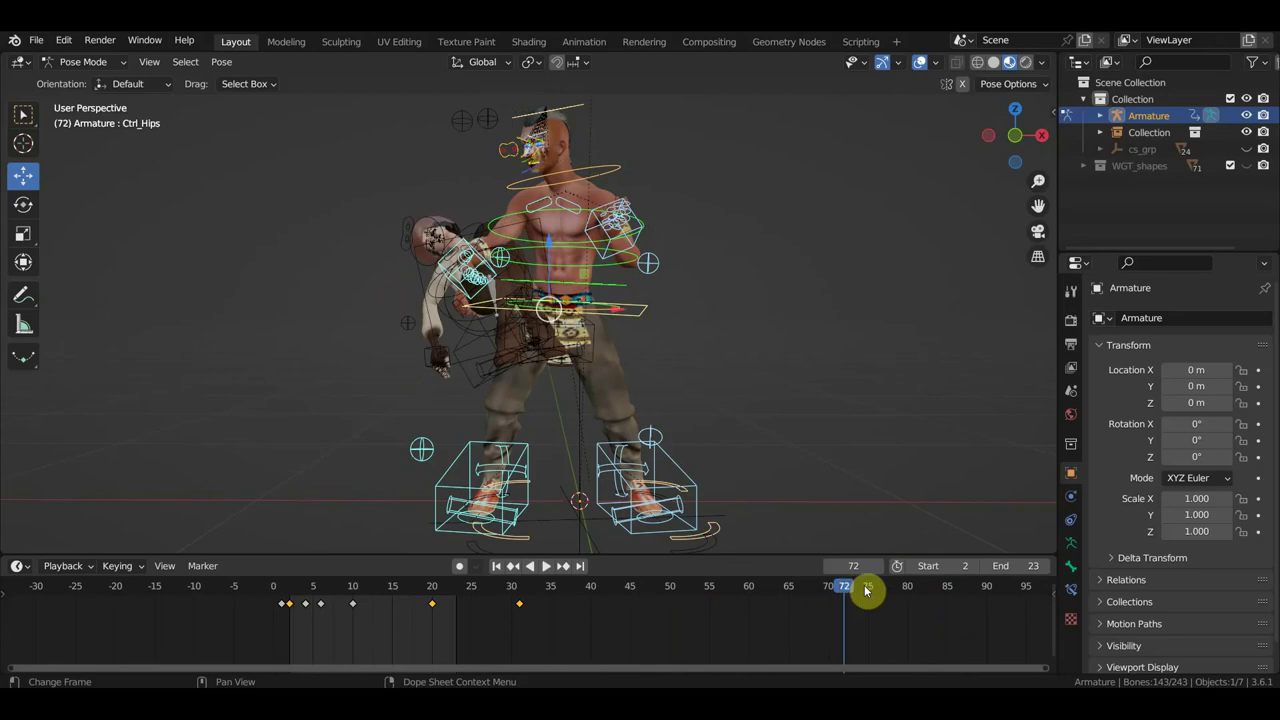
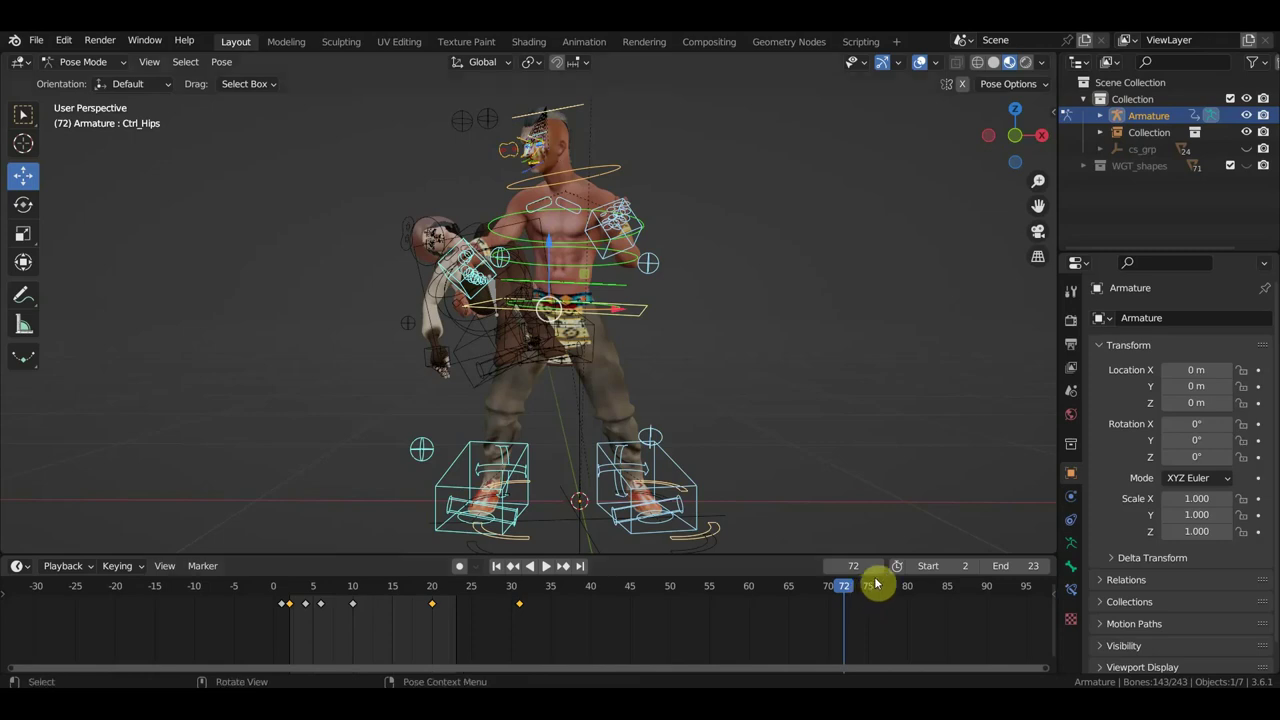
Select both hand IK controls and Ctrl_Hips, and turn them about 50° around Z in top view.
{"action": "left_click", "coordinate": [641, 231]}
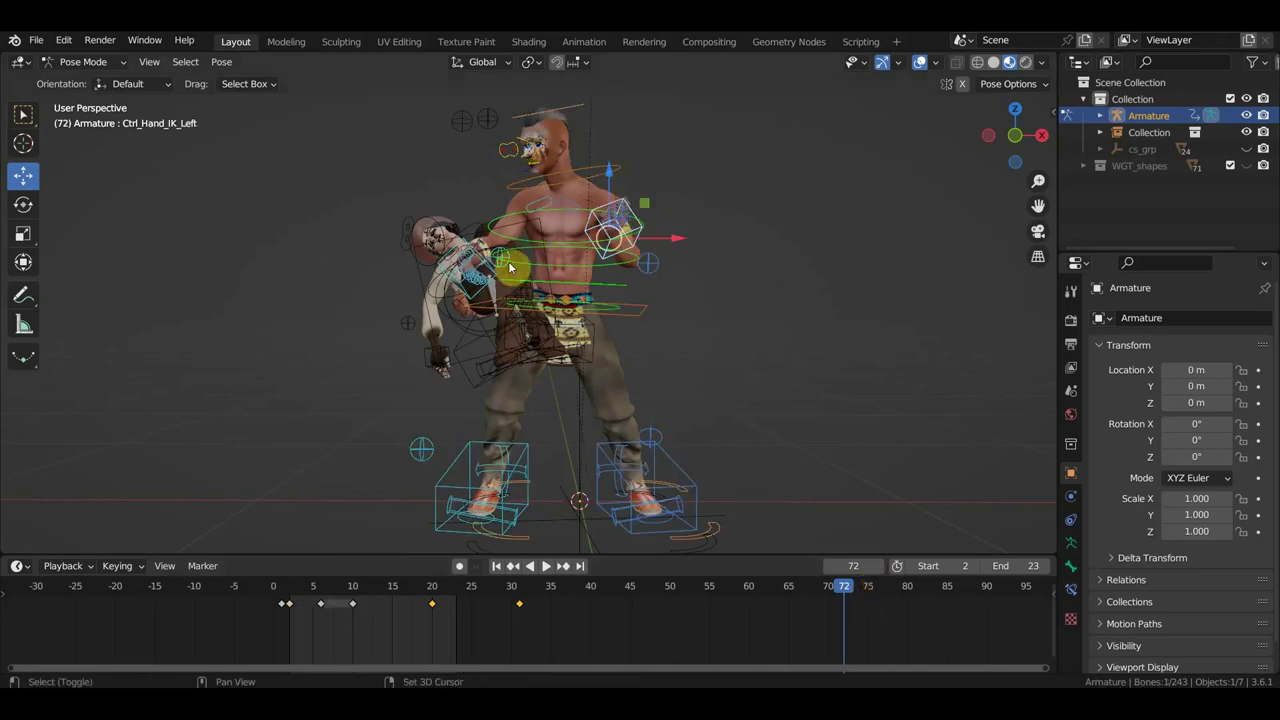
{"action": "left_click", "coordinate": [466, 243], "text": "shift"}
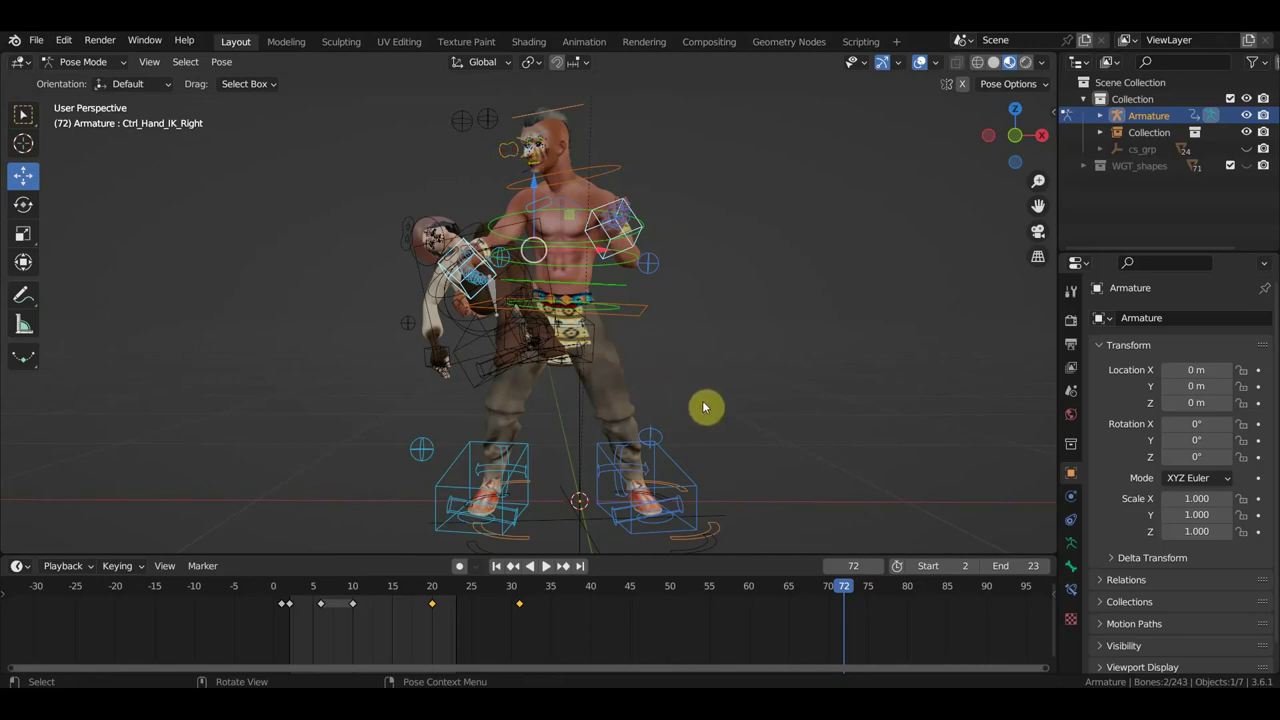
{"action": "left_click", "coordinate": [638, 318], "text": "shift"}
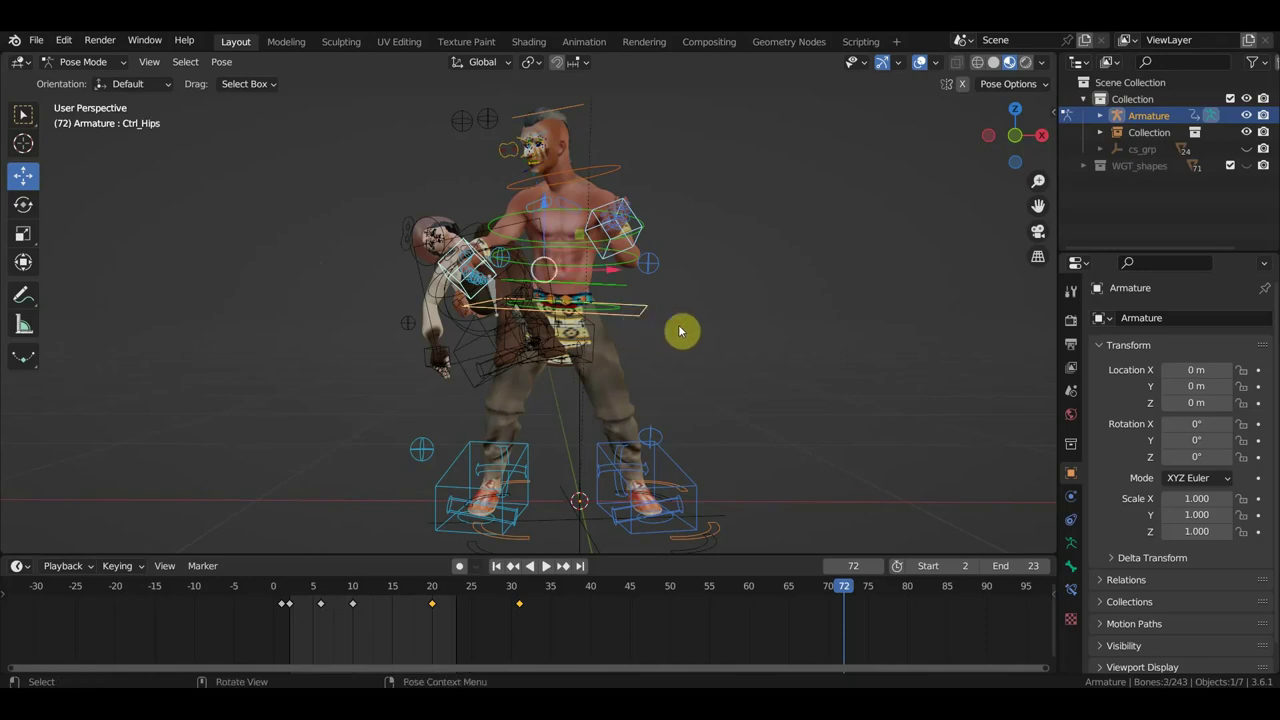
{"action": "key", "text": "KP_7"}
{"action": "scroll", "coordinate": [700, 340], "scroll_direction": "down", "scroll_amount": 2}
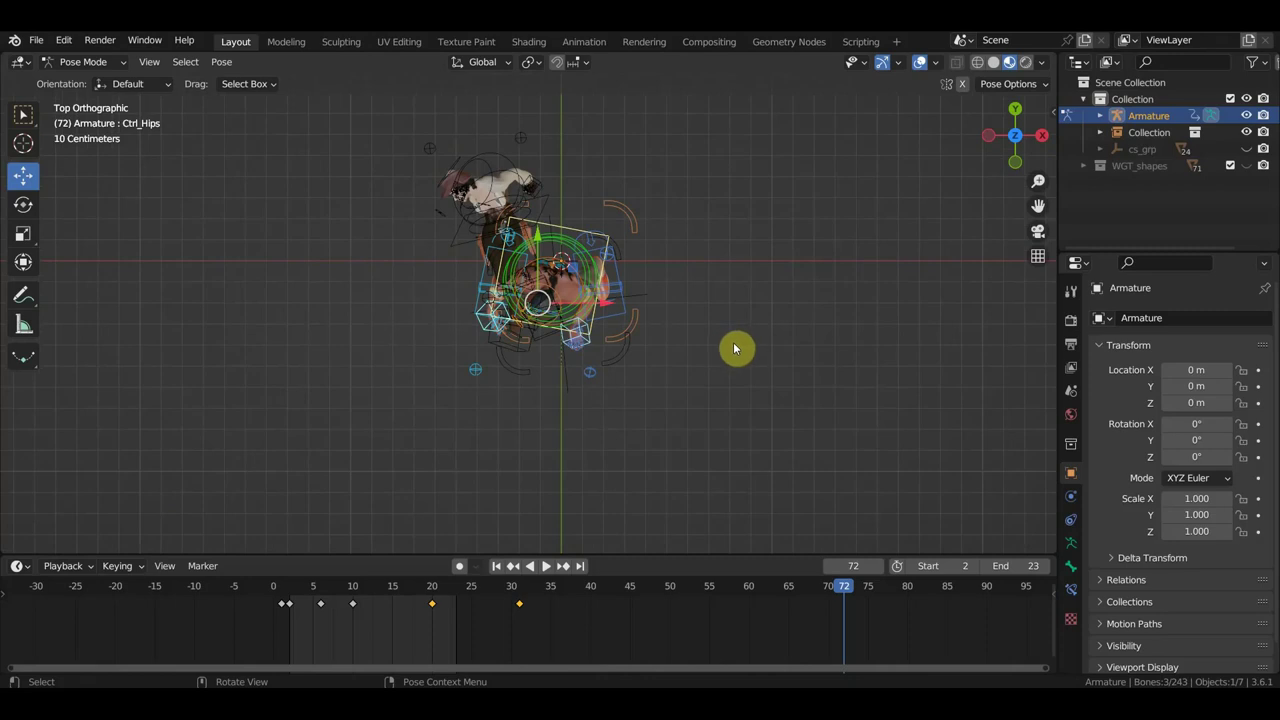
{"action": "key", "text": "r"}
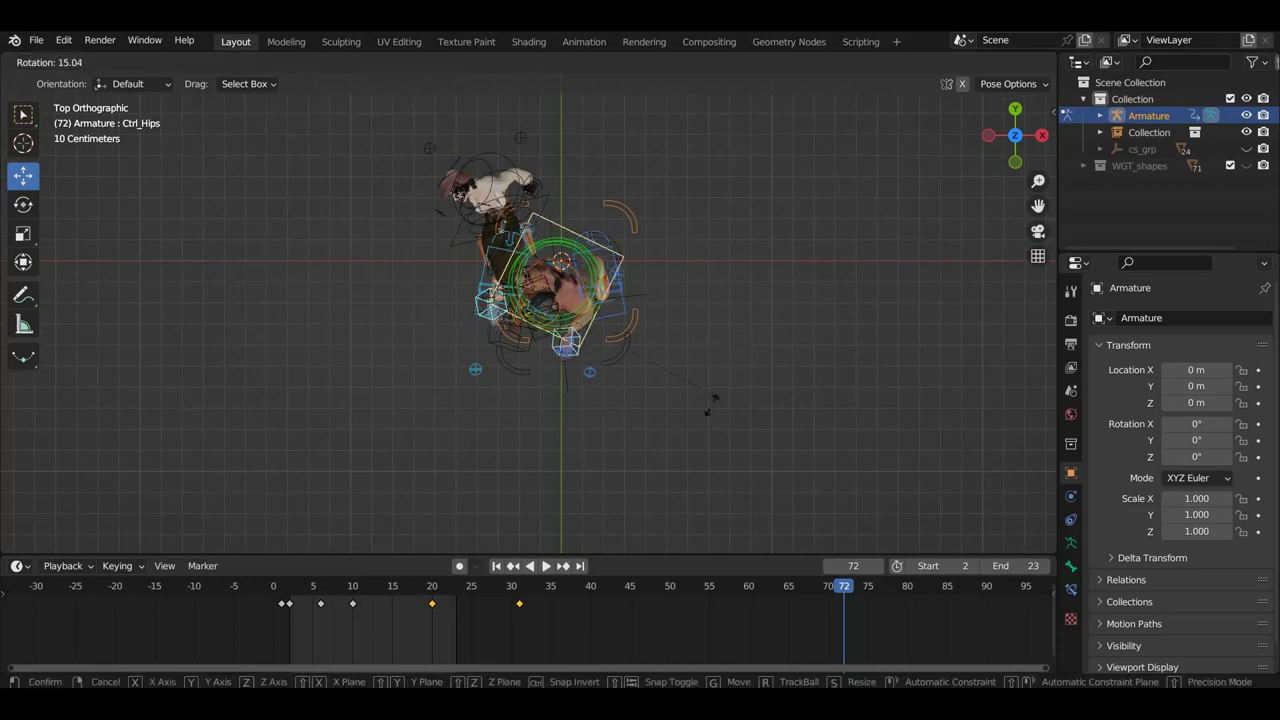
{"action": "left_click", "coordinate": [613, 443]}
Shift the selected controls slightly, then select the right foot control.
{"action": "mouse_move", "coordinate": [611, 449]}
{"action": "middle_mouse_down"}
{"action": "mouse_move", "coordinate": [726, 311]}
{"action": "mouse_move", "coordinate": [713, 276]}
{"action": "mouse_move", "coordinate": [766, 254]}
{"action": "middle_mouse_up"}
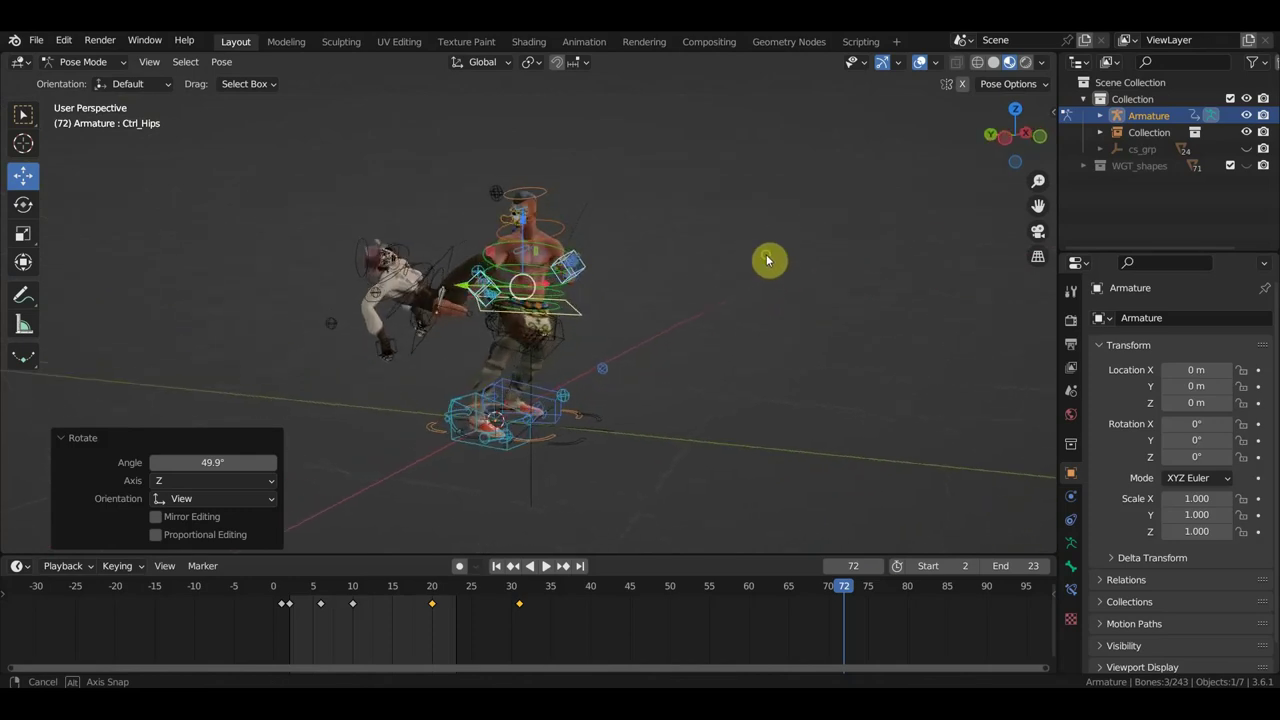
{"action": "key", "text": "g"}
{"action": "left_click", "coordinate": [683, 369]}
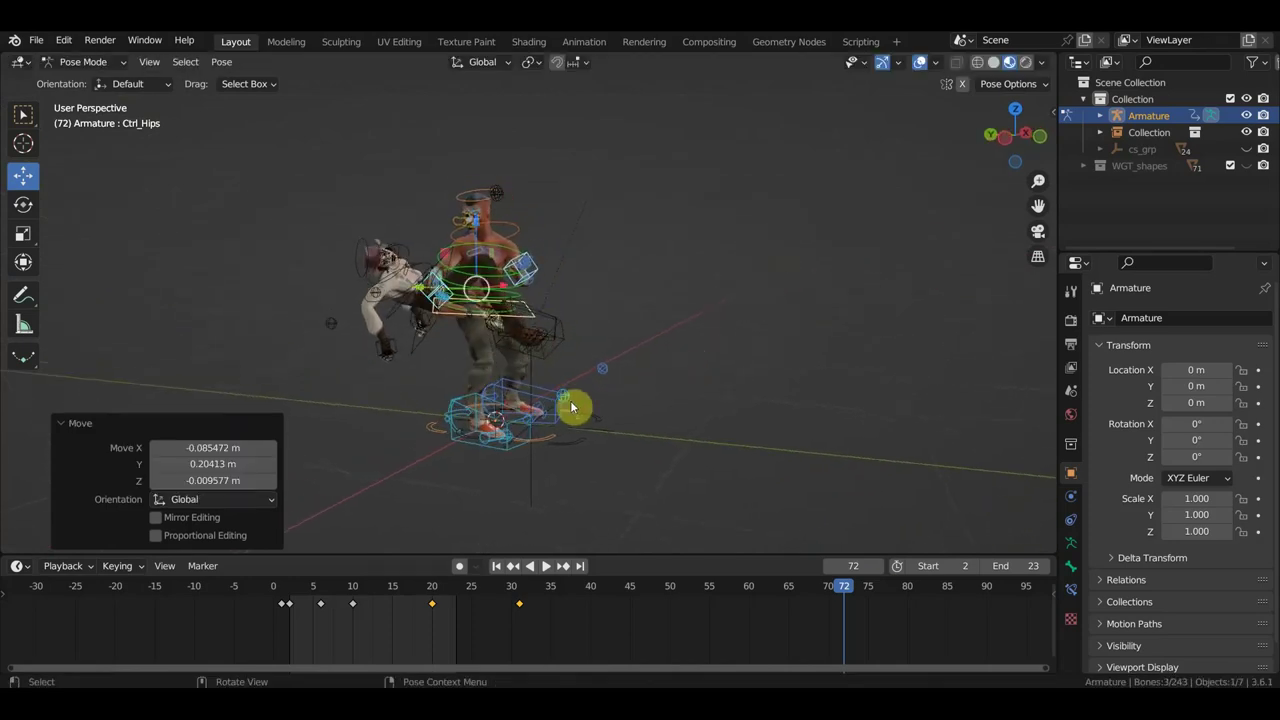
{"action": "left_click", "coordinate": [455, 410]}
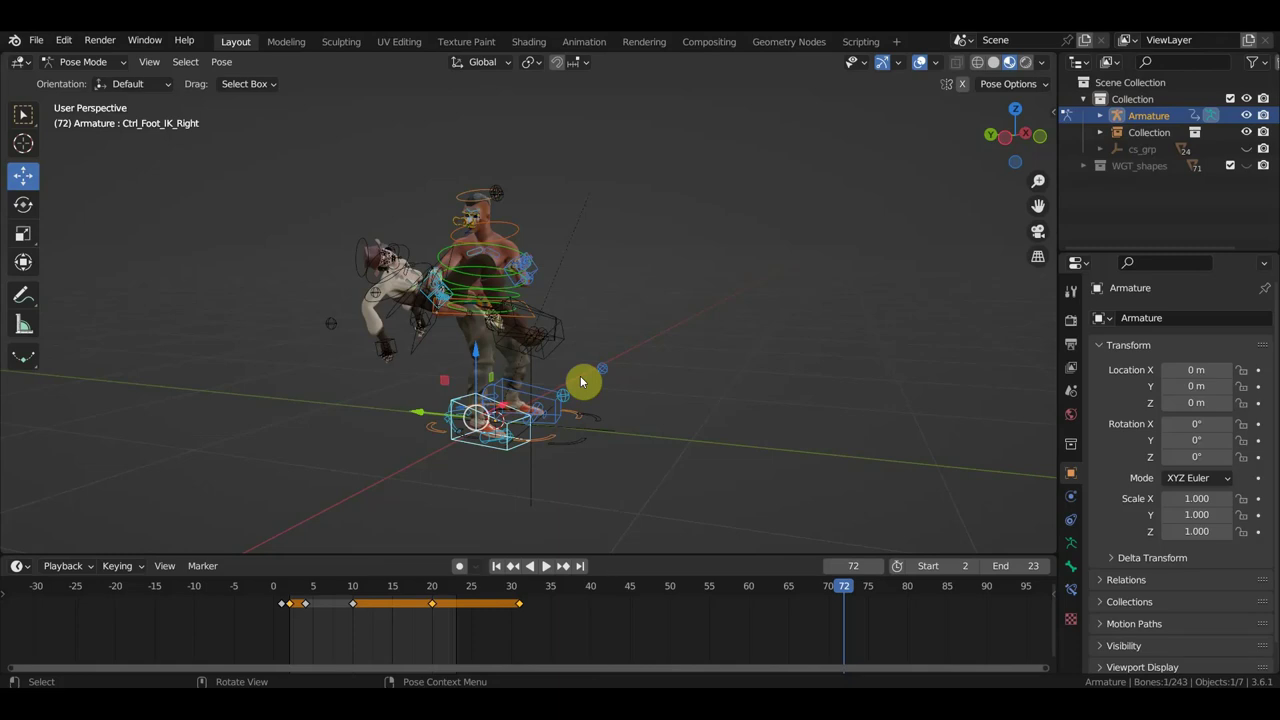
Rotate Ctrl_Foot_IK_Right 50° around Z, slide it 0.18 m along Y, then select Ctrl_Hips.
{"action": "key", "text": "KP_7"}
{"action": "key", "text": "r"}
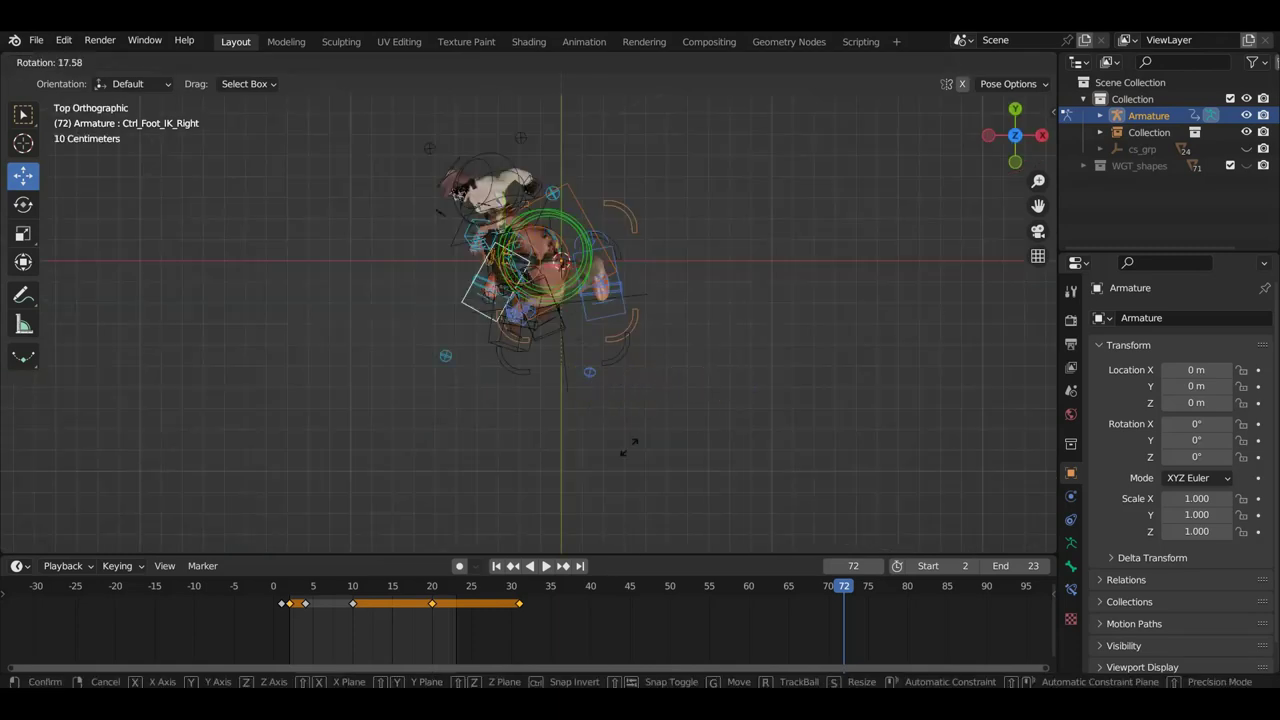
{"action": "left_click", "coordinate": [548, 458]}
{"action": "mouse_move", "coordinate": [548, 463]}
{"action": "middle_mouse_down"}
{"action": "mouse_move", "coordinate": [745, 304]}
{"action": "mouse_move", "coordinate": [757, 277]}
{"action": "middle_mouse_up"}
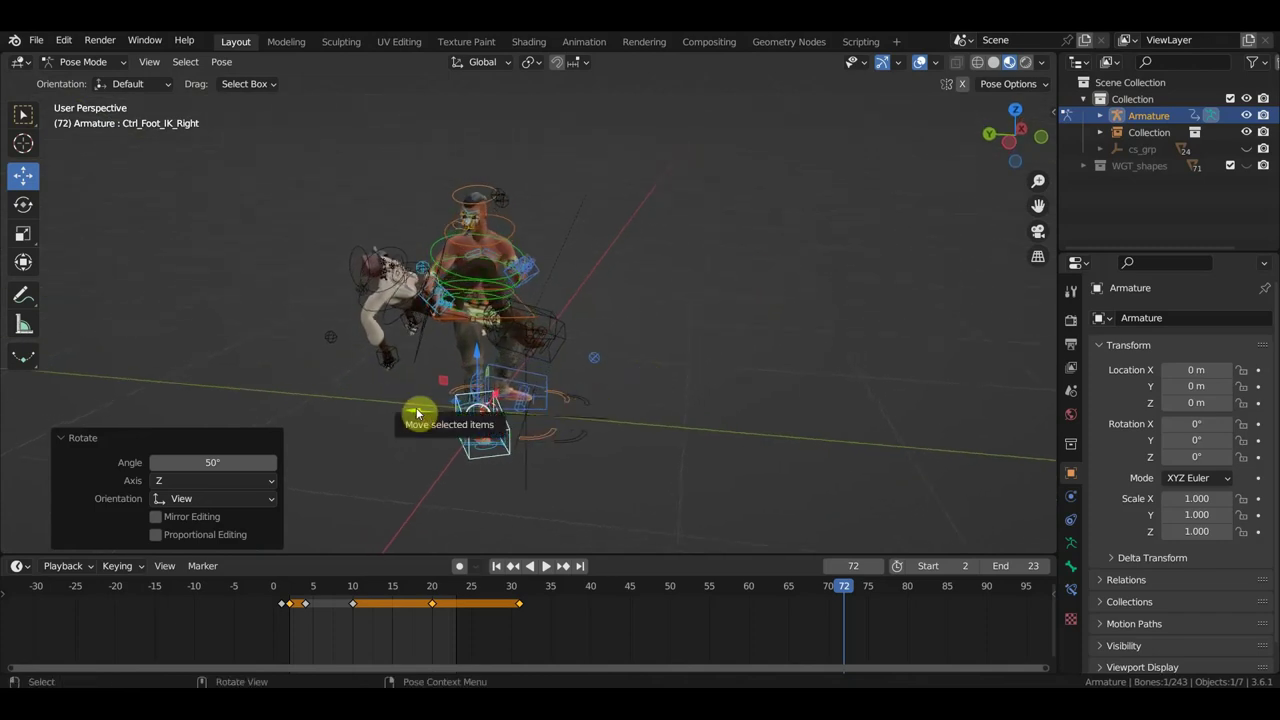
{"action": "left_click_drag", "start_coordinate": [418, 413], "coordinate": [380, 408]}
{"action": "mouse_move", "coordinate": [380, 408]}
{"action": "middle_mouse_down"}
{"action": "mouse_move", "coordinate": [598, 405]}
{"action": "mouse_move", "coordinate": [606, 229]}
{"action": "middle_mouse_up"}
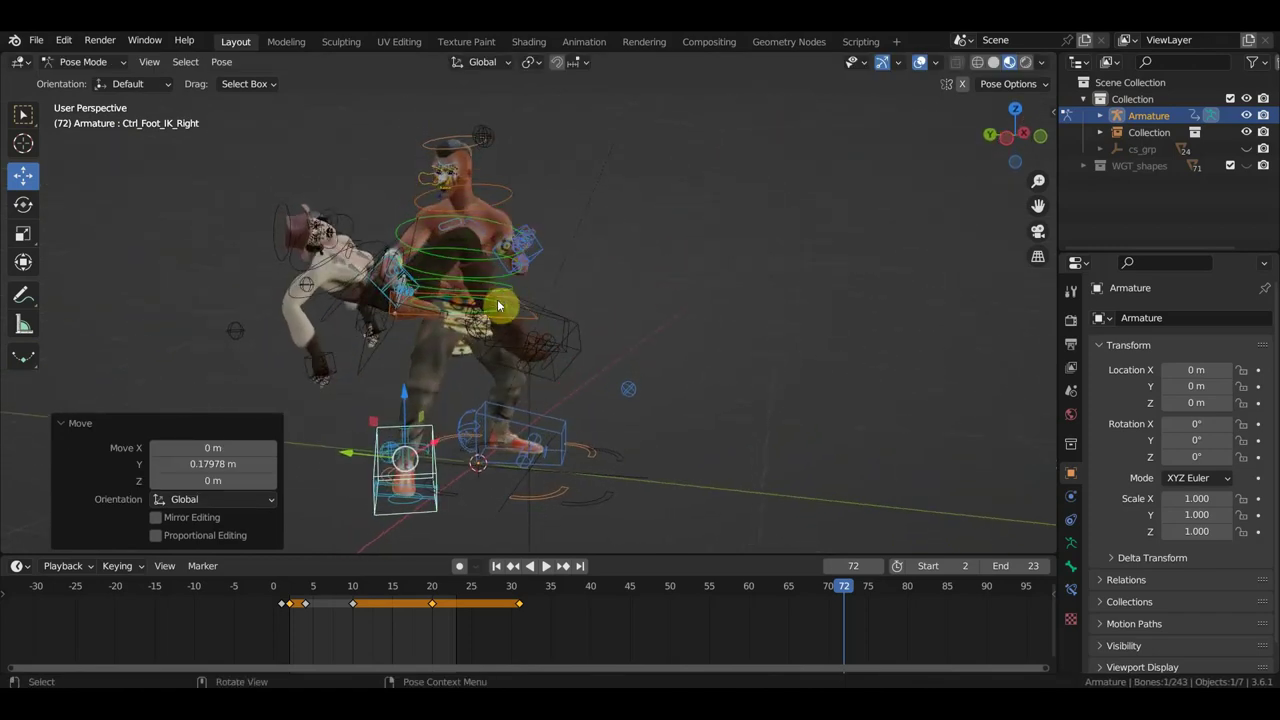
{"action": "left_click", "coordinate": [530, 316]}
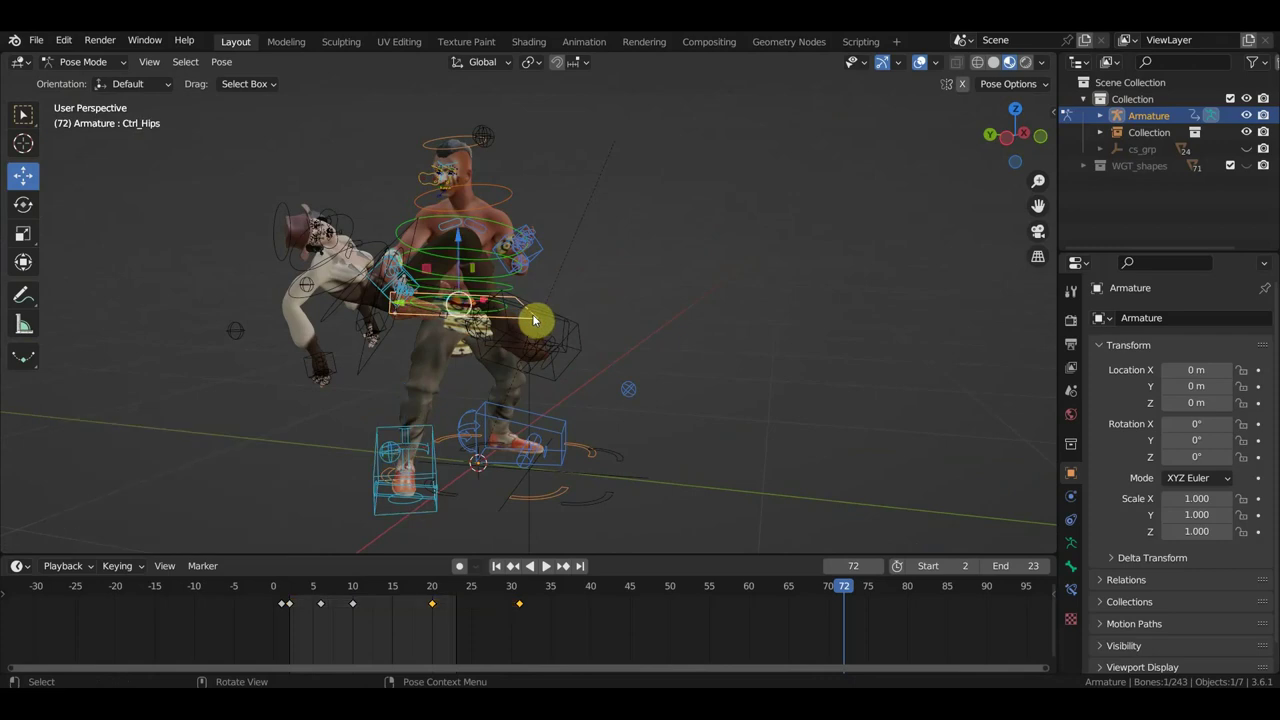
Move the selected hand controls into a new position, nudging them a second time.
{"action": "left_click", "coordinate": [538, 248], "text": "shift"}
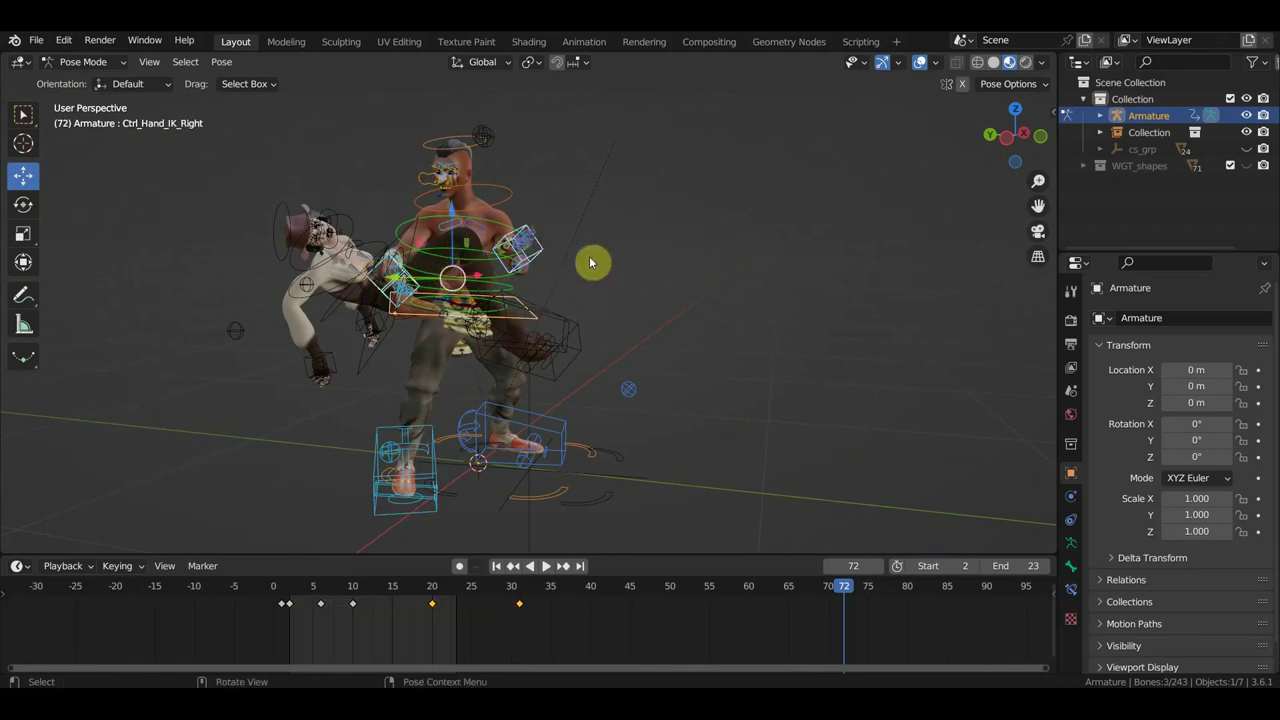
{"action": "key", "text": "g"}
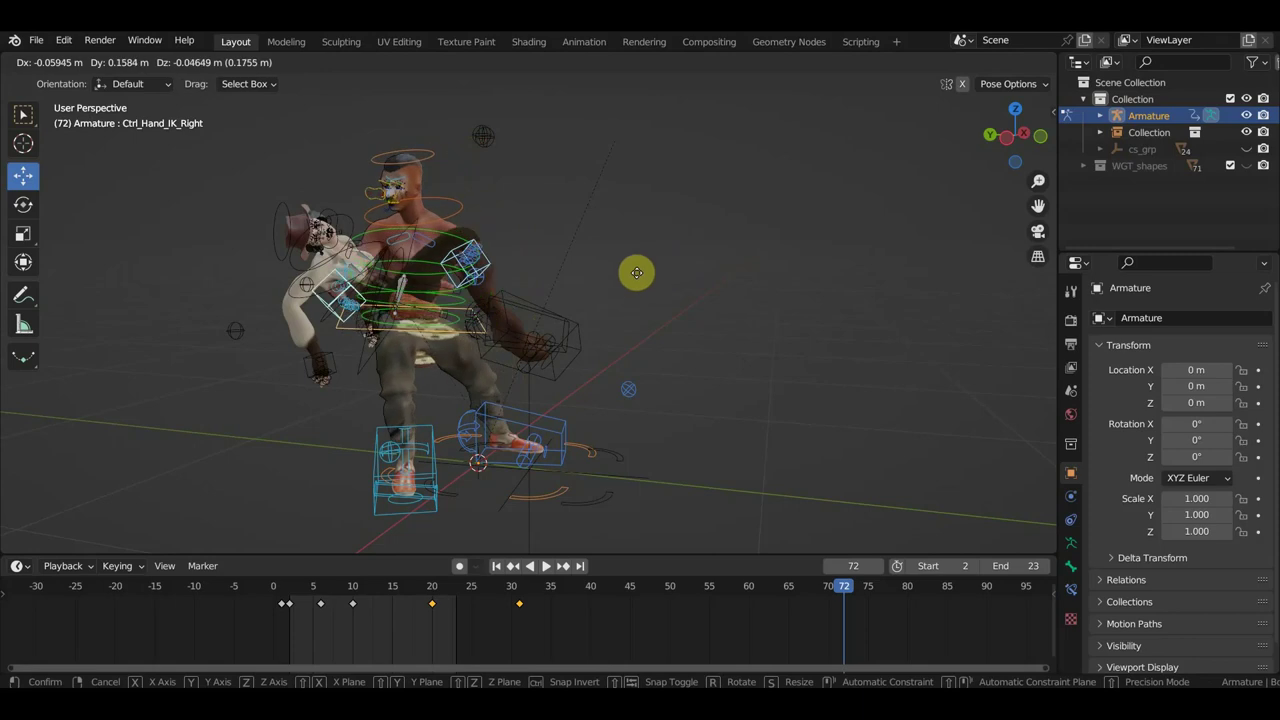
{"action": "left_click", "coordinate": [636, 276]}
{"action": "mouse_move", "coordinate": [634, 283]}
{"action": "middle_mouse_down"}
{"action": "mouse_move", "coordinate": [371, 306]}
{"action": "mouse_move", "coordinate": [411, 277]}
{"action": "middle_mouse_up"}
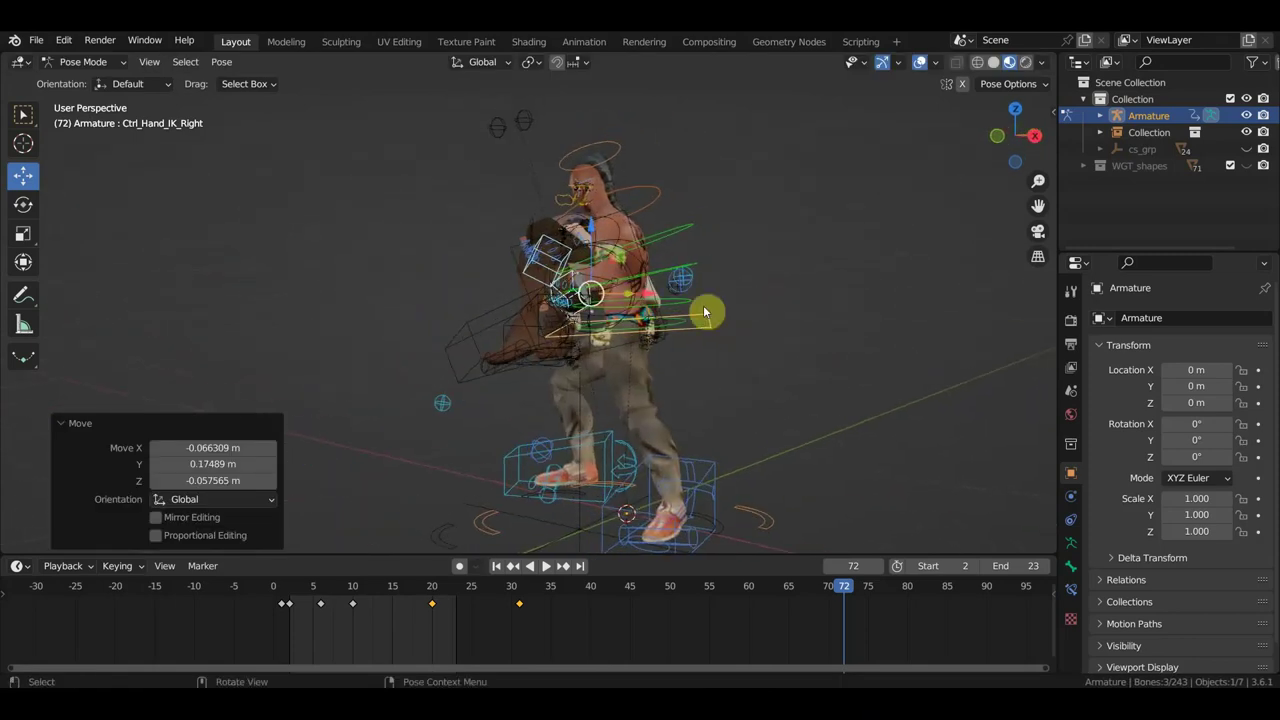
{"action": "key", "text": "g"}
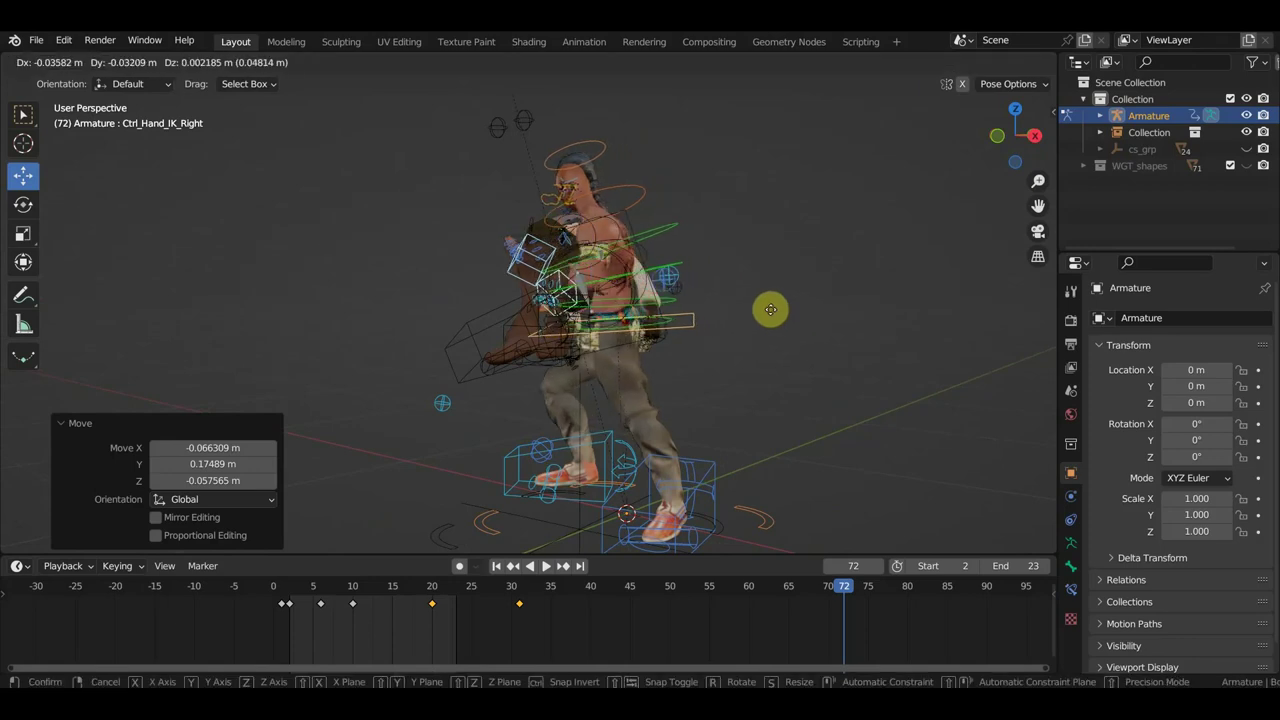
{"action": "left_click", "coordinate": [772, 313]}
{"action": "mouse_move", "coordinate": [772, 313]}
{"action": "middle_mouse_down"}
{"action": "mouse_move", "coordinate": [893, 325]}
{"action": "mouse_move", "coordinate": [905, 306]}
{"action": "mouse_move", "coordinate": [714, 291]}
{"action": "mouse_move", "coordinate": [628, 314]}
{"action": "mouse_move", "coordinate": [749, 320]}
{"action": "middle_mouse_up"}
{"action": "scroll", "coordinate": [602, 315], "scroll_direction": "up", "scroll_amount": 5}
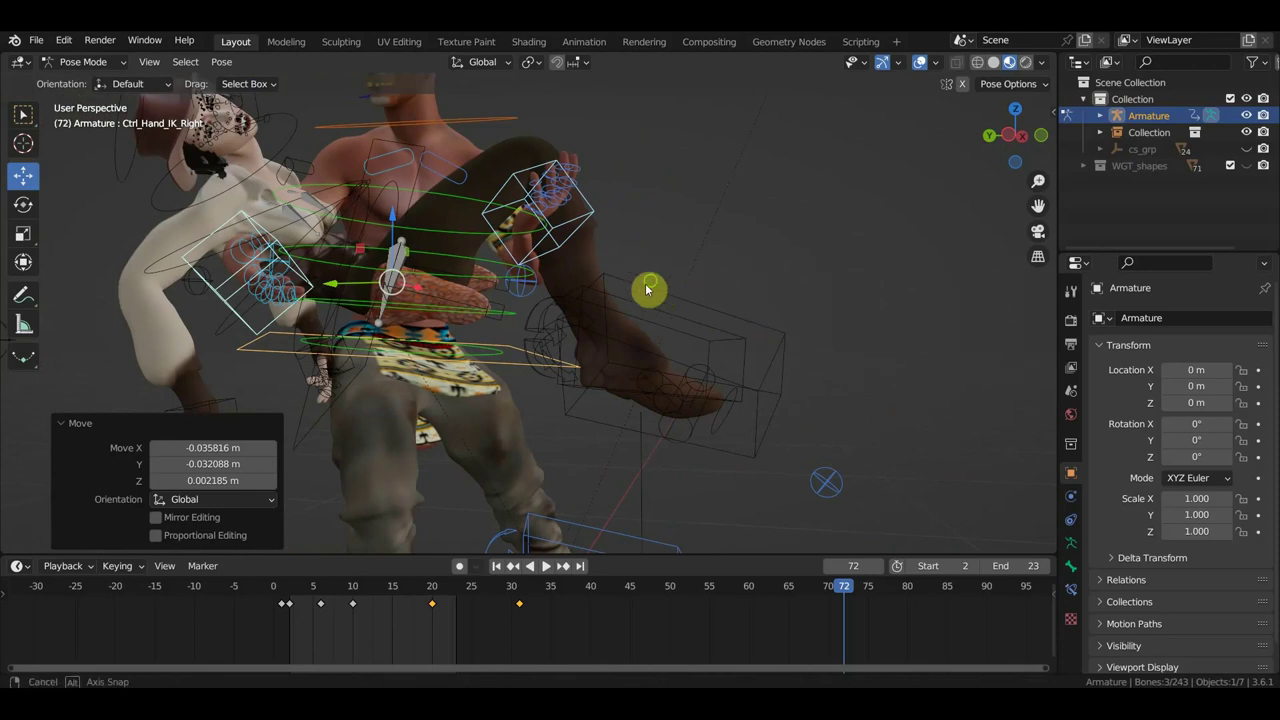
{"action": "middle_click_drag", "start_coordinate": [651, 286], "coordinate": [680, 292]}
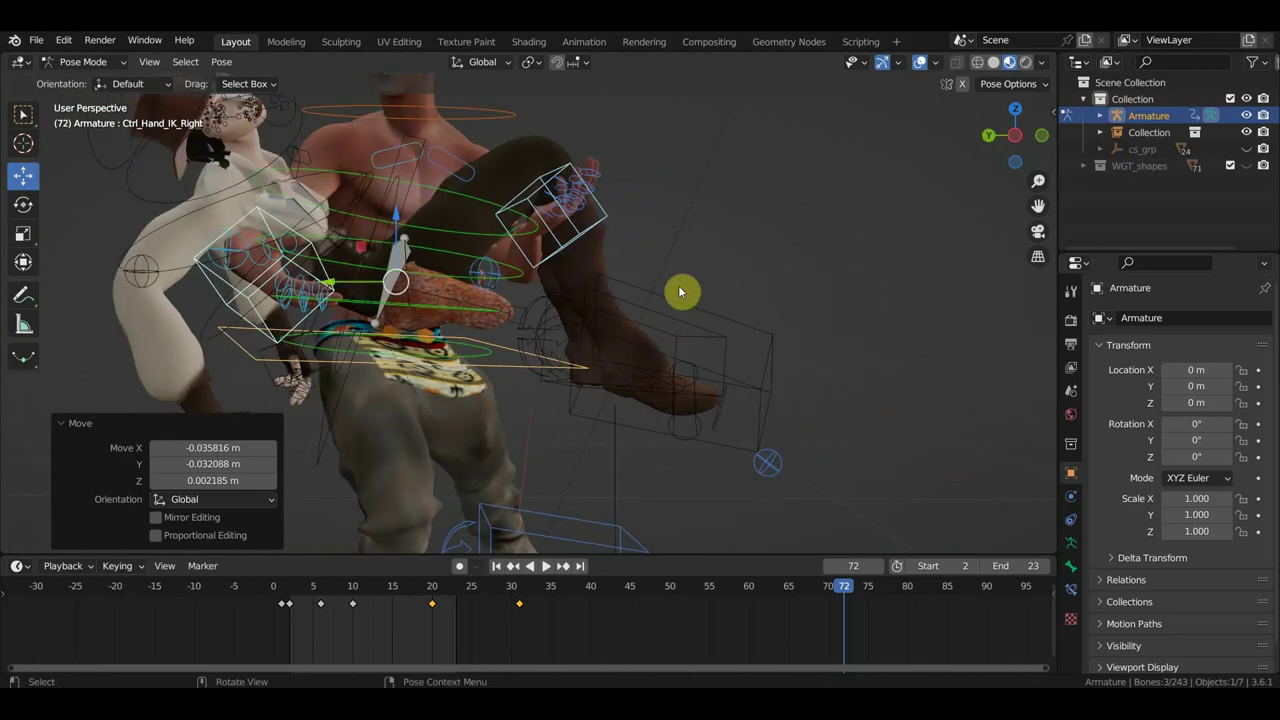
Turn the left hand control Ctrl_Hand_IK_Left 19°.
{"action": "left_click", "coordinate": [563, 240]}
{"action": "scroll", "coordinate": [606, 257], "scroll_direction": "down", "scroll_amount": 3}
{"action": "mouse_move", "coordinate": [629, 257]}
{"action": "middle_mouse_down"}
{"action": "mouse_move", "coordinate": [673, 258]}
{"action": "mouse_move", "coordinate": [388, 290]}
{"action": "middle_mouse_up"}
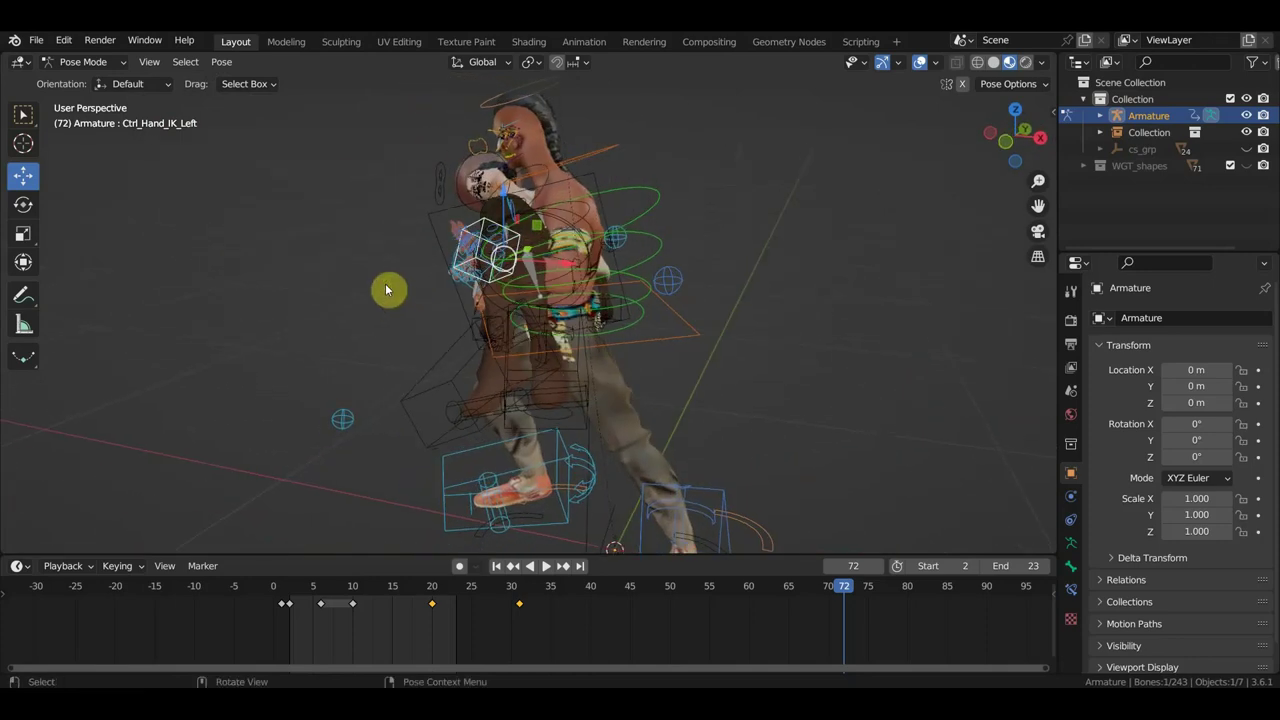
{"action": "key", "text": "r"}
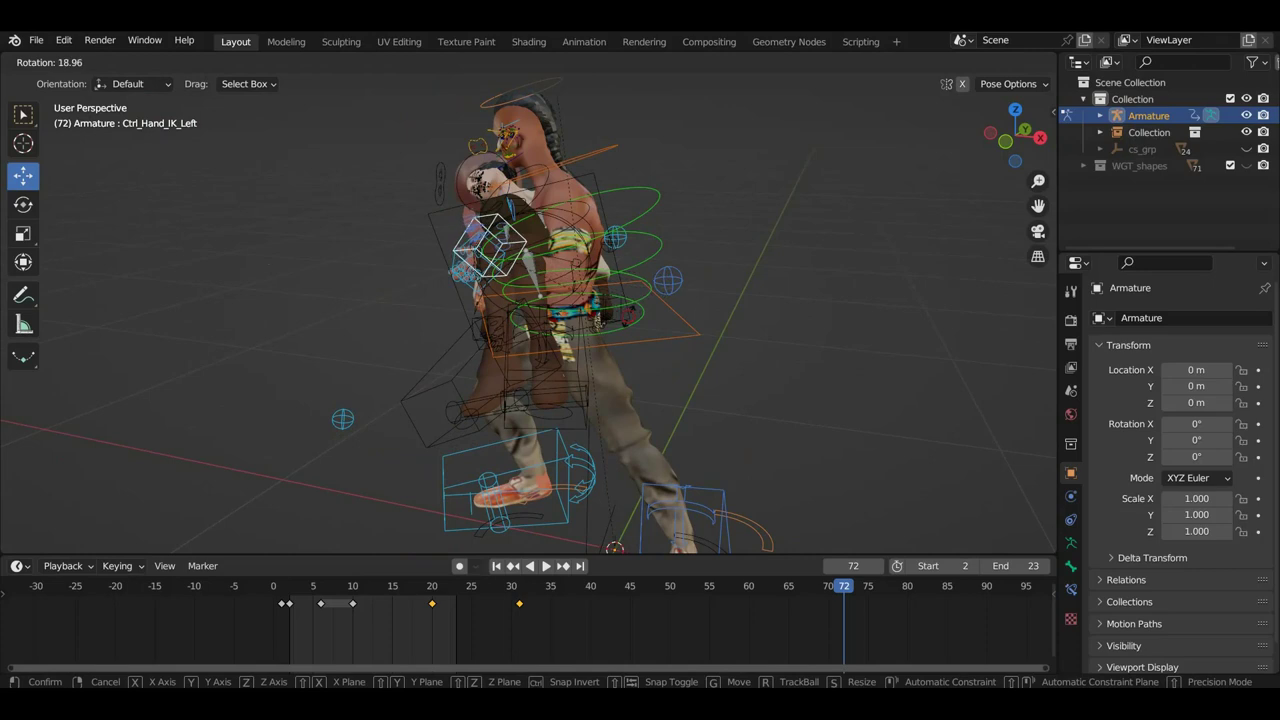
{"action": "key", "text": "Return"}
{"action": "middle_click_drag", "start_coordinate": [640, 280], "coordinate": [732, 279]}
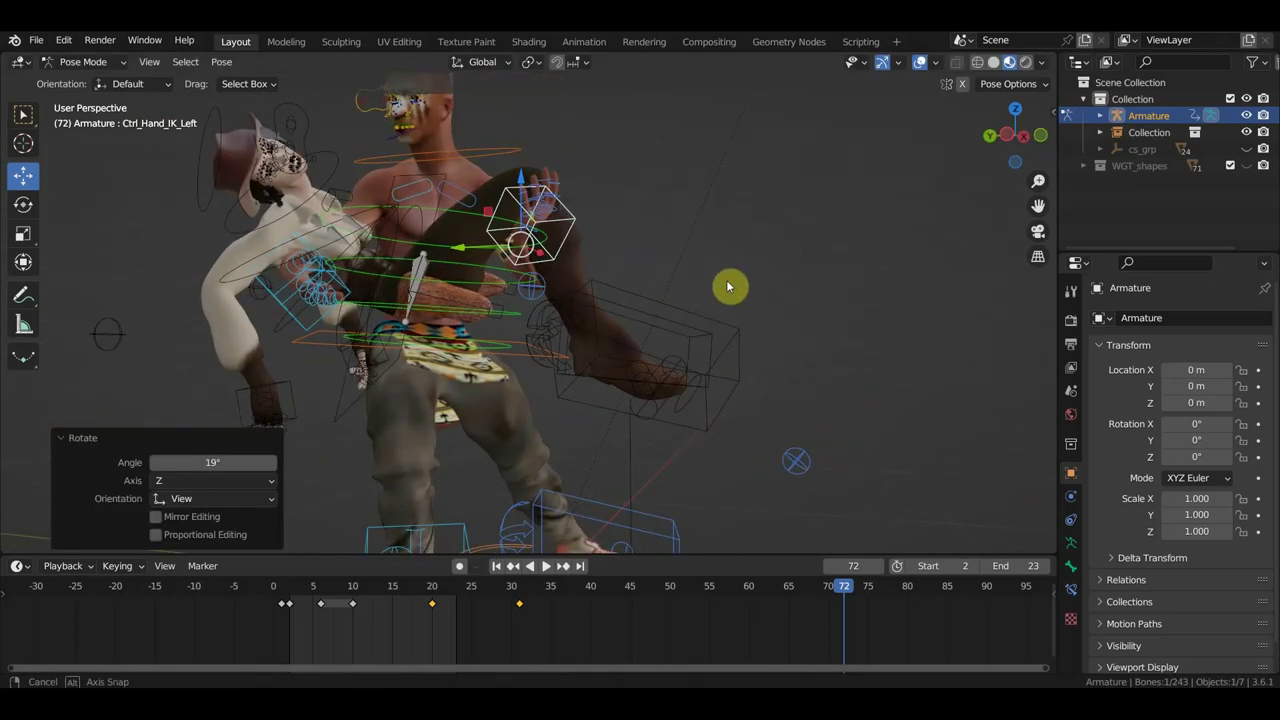
{"action": "middle_click_drag", "start_coordinate": [728, 287], "coordinate": [480, 311]}
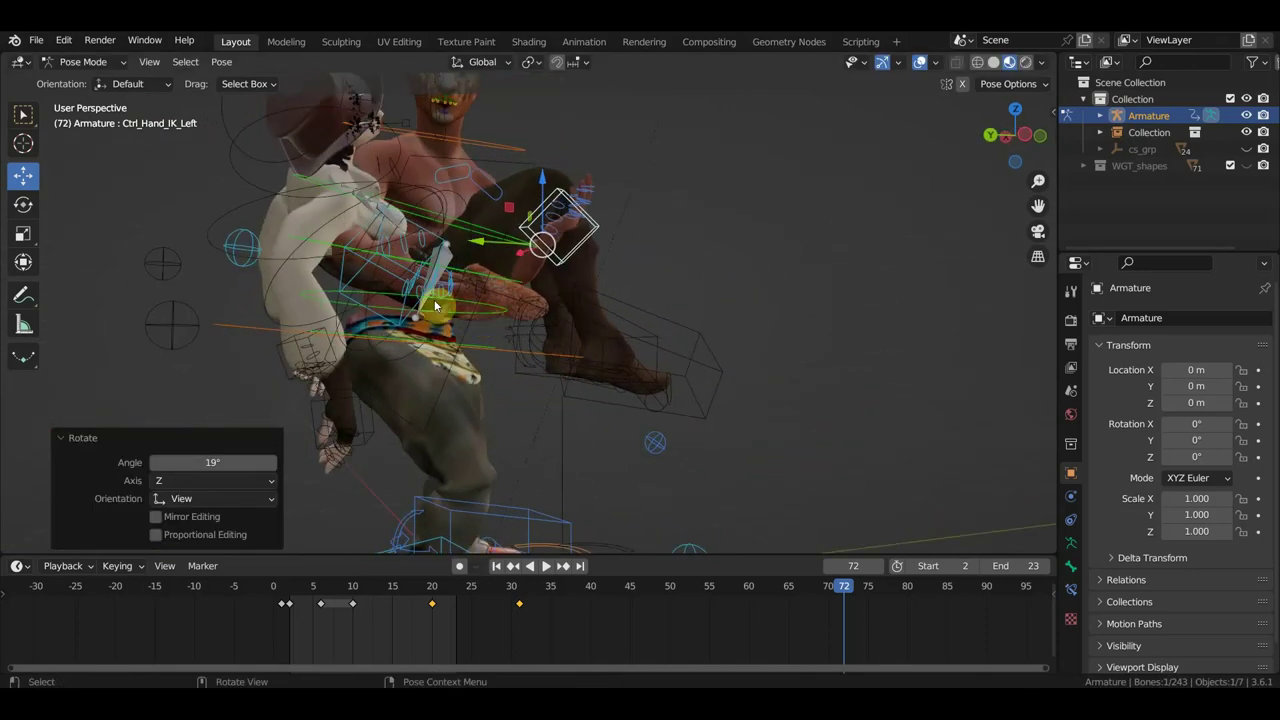
Nudge Ctrl_Hand_IK_Right about 0.07 m and turn it to -24.4° around Z.
{"action": "left_click", "coordinate": [396, 222]}
{"action": "middle_click_drag", "start_coordinate": [396, 222], "coordinate": [492, 264]}
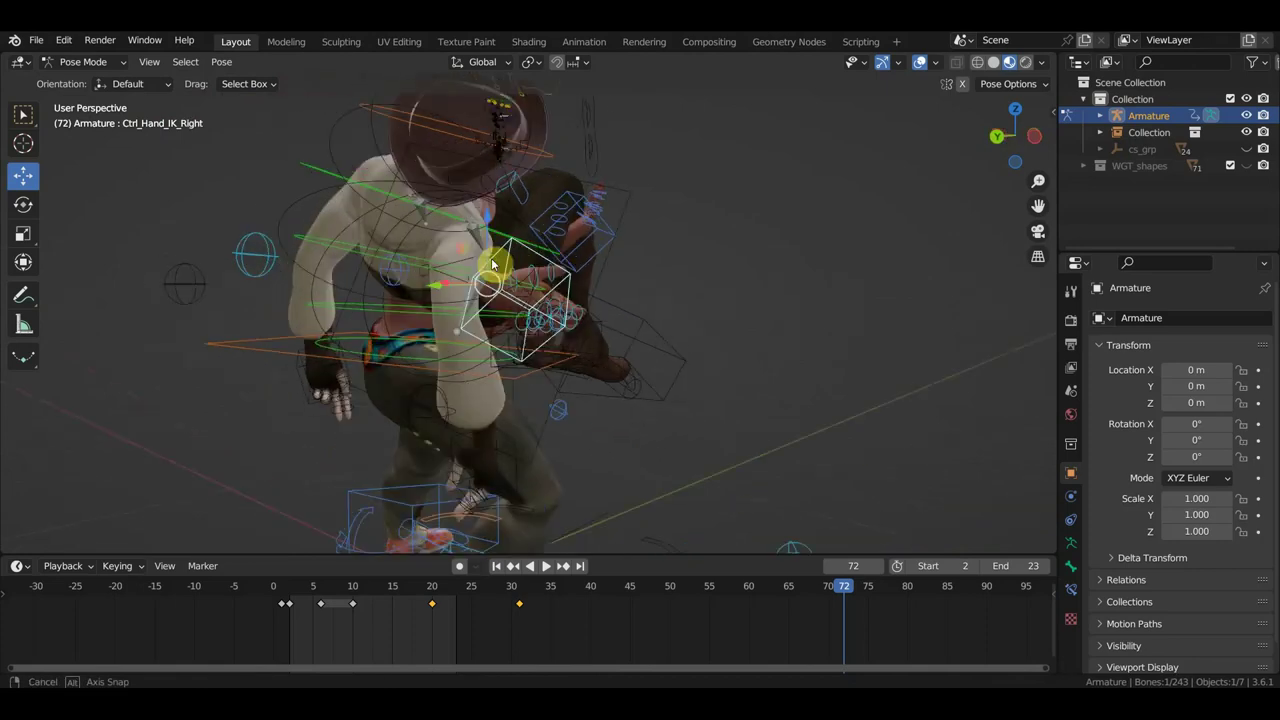
{"action": "key", "text": "g"}
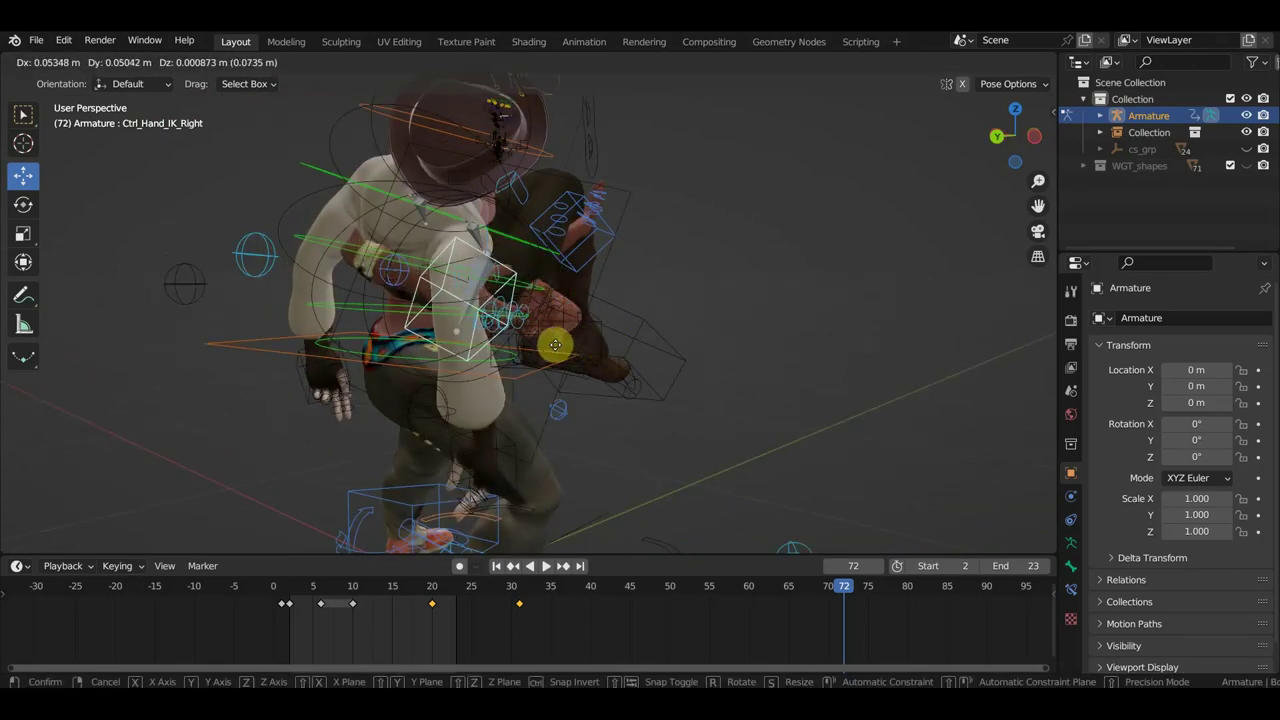
{"action": "left_click", "coordinate": [555, 347]}
{"action": "mouse_move", "coordinate": [555, 347]}
{"action": "middle_mouse_down"}
{"action": "mouse_move", "coordinate": [476, 295]}
{"action": "mouse_move", "coordinate": [486, 274]}
{"action": "middle_mouse_up"}
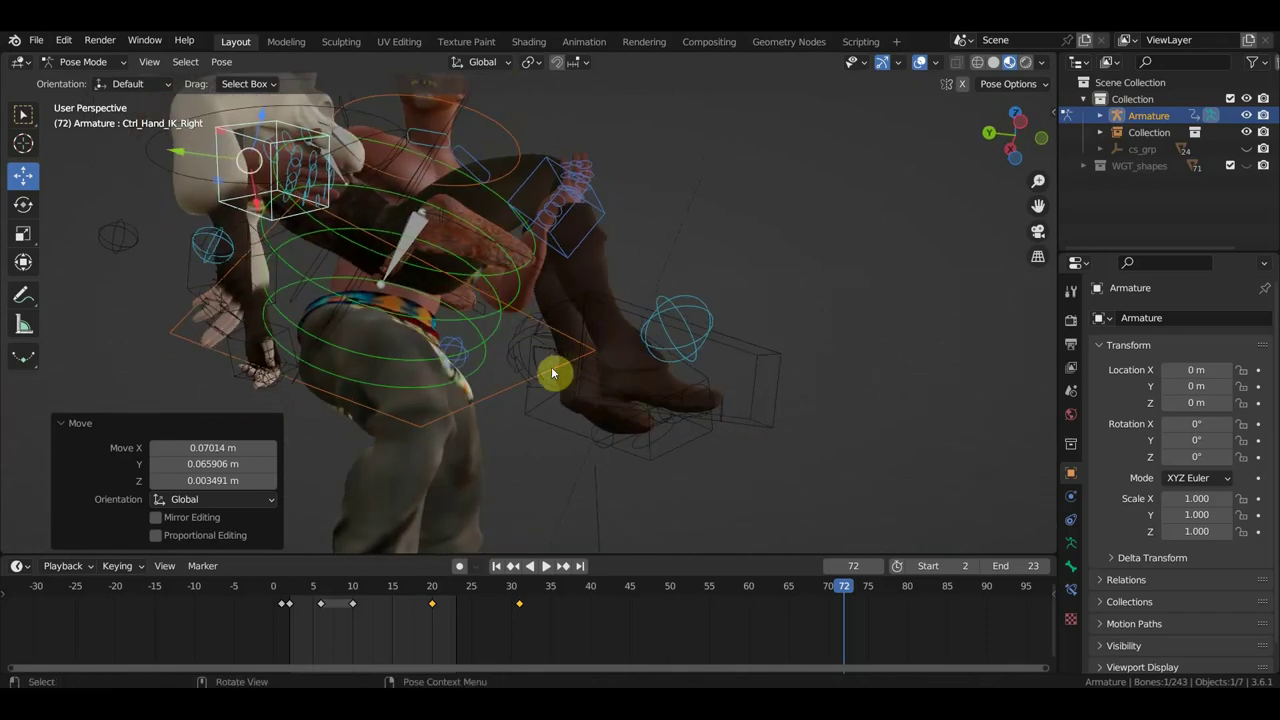
{"action": "key", "text": "r"}
{"action": "left_click", "coordinate": [520, 177]}
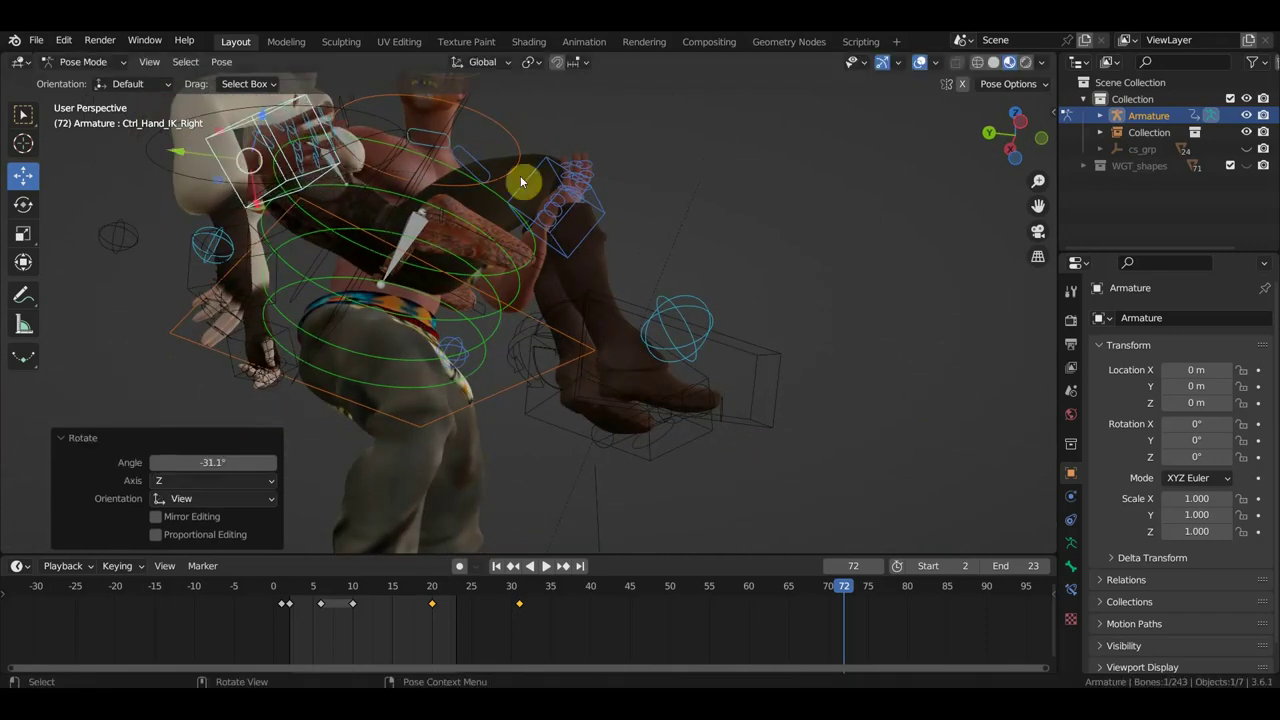
{"action": "middle_click_drag", "start_coordinate": [520, 177], "coordinate": [443, 292]}
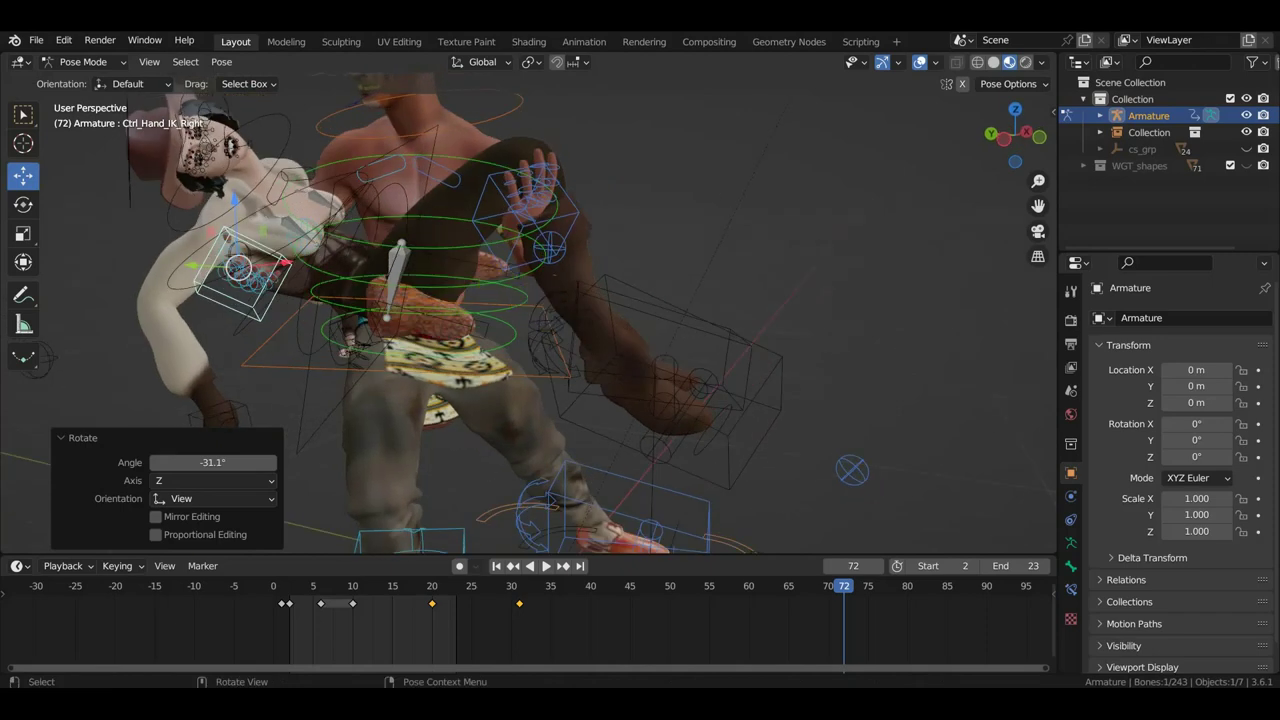
{"action": "key", "text": "r"}
{"action": "left_click", "coordinate": [578, 199]}
{"action": "mouse_move", "coordinate": [603, 241]}
{"action": "middle_mouse_down"}
{"action": "mouse_move", "coordinate": [407, 275]}
{"action": "mouse_move", "coordinate": [651, 251]}
{"action": "mouse_move", "coordinate": [632, 273]}
{"action": "mouse_move", "coordinate": [640, 240]}
{"action": "mouse_move", "coordinate": [609, 266]}
{"action": "middle_mouse_up"}
Reposition the right knee pole control Ctrl_LegPole_IK_Right.
{"action": "scroll", "coordinate": [590, 300], "scroll_direction": "down", "scroll_amount": 3}
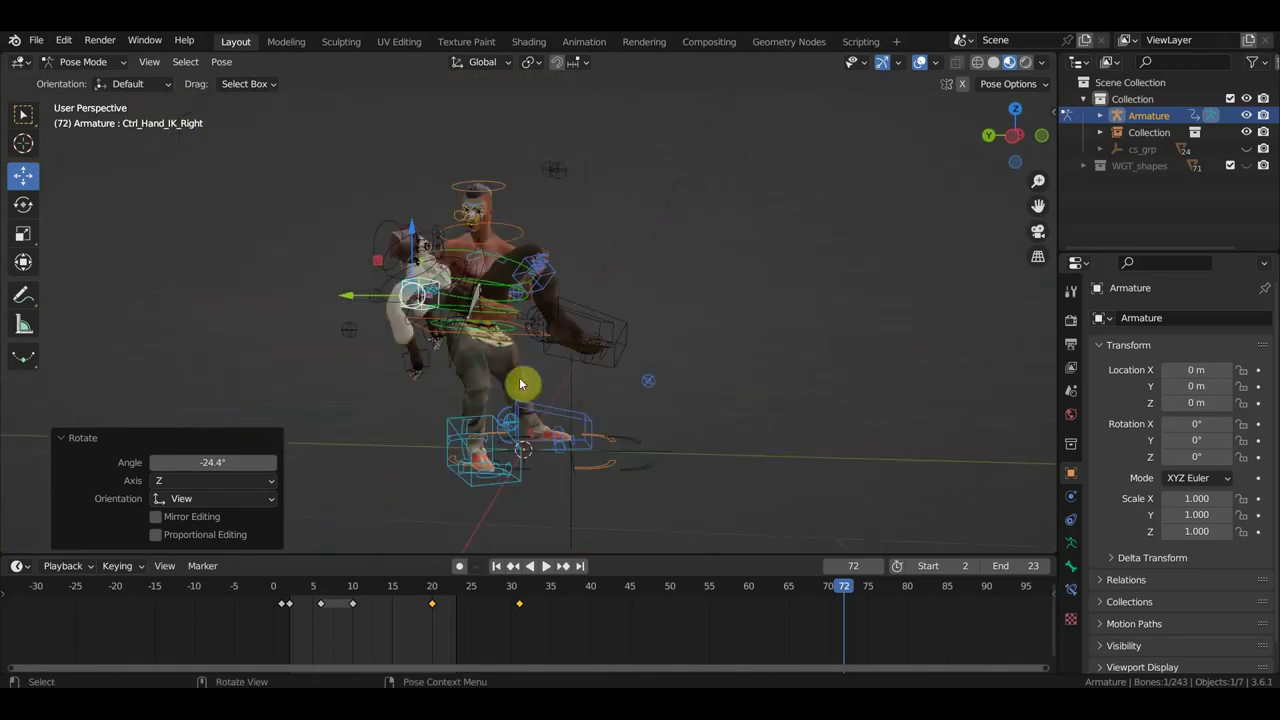
{"action": "middle_click_drag", "start_coordinate": [603, 416], "coordinate": [613, 423]}
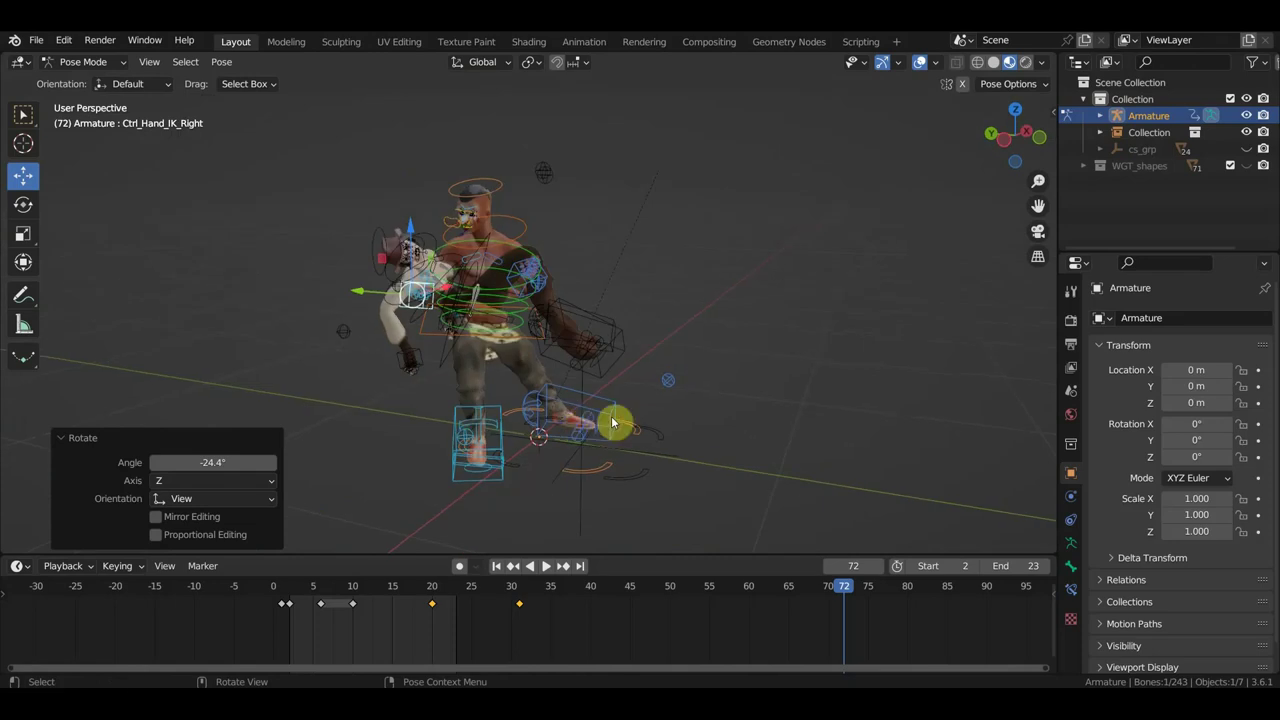
{"action": "left_click", "coordinate": [470, 445]}
{"action": "key", "text": "g"}
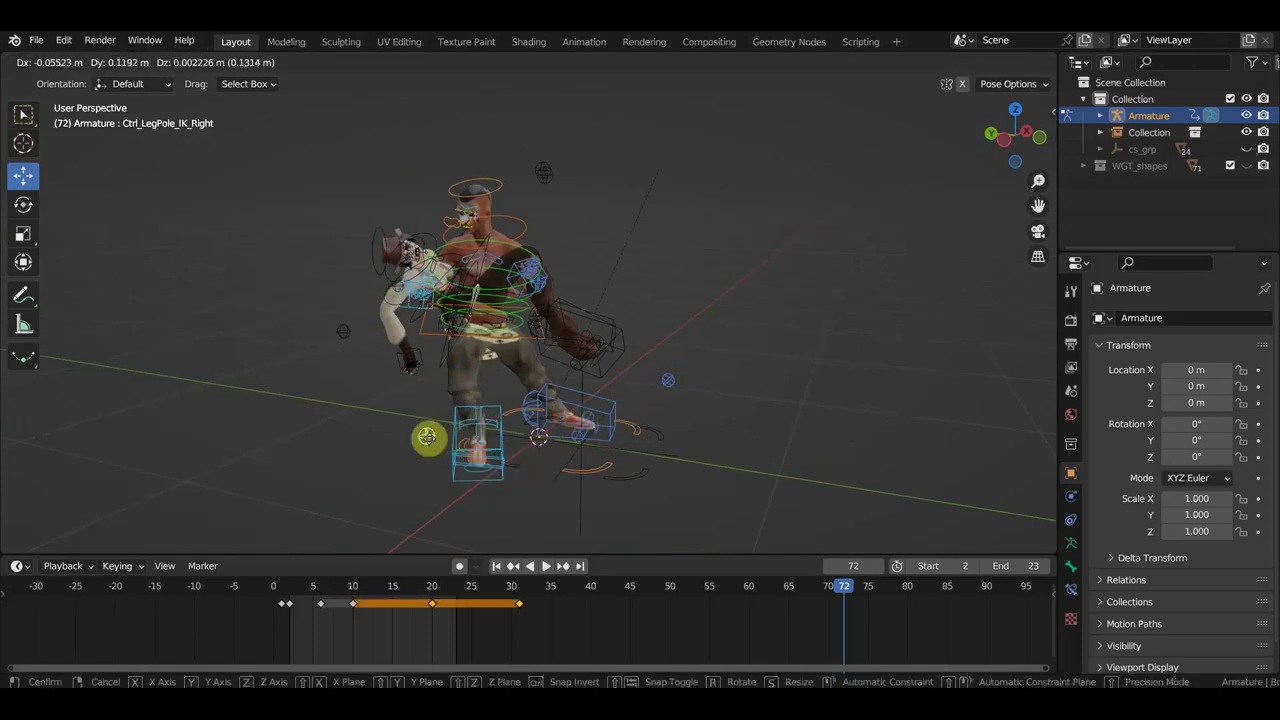
{"action": "left_click", "coordinate": [420, 435]}
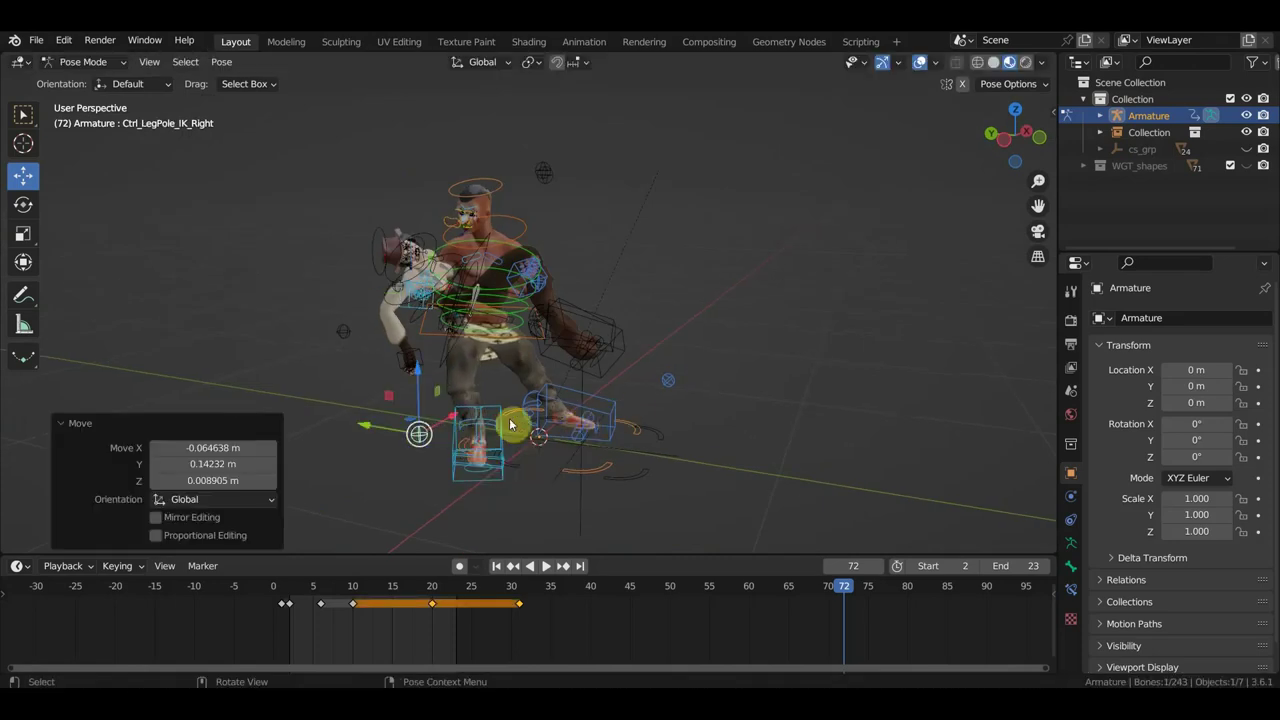
Move Ctrl_Hips twice to refine the hips' position.
{"action": "left_click", "coordinate": [533, 343]}
{"action": "key", "text": "g"}
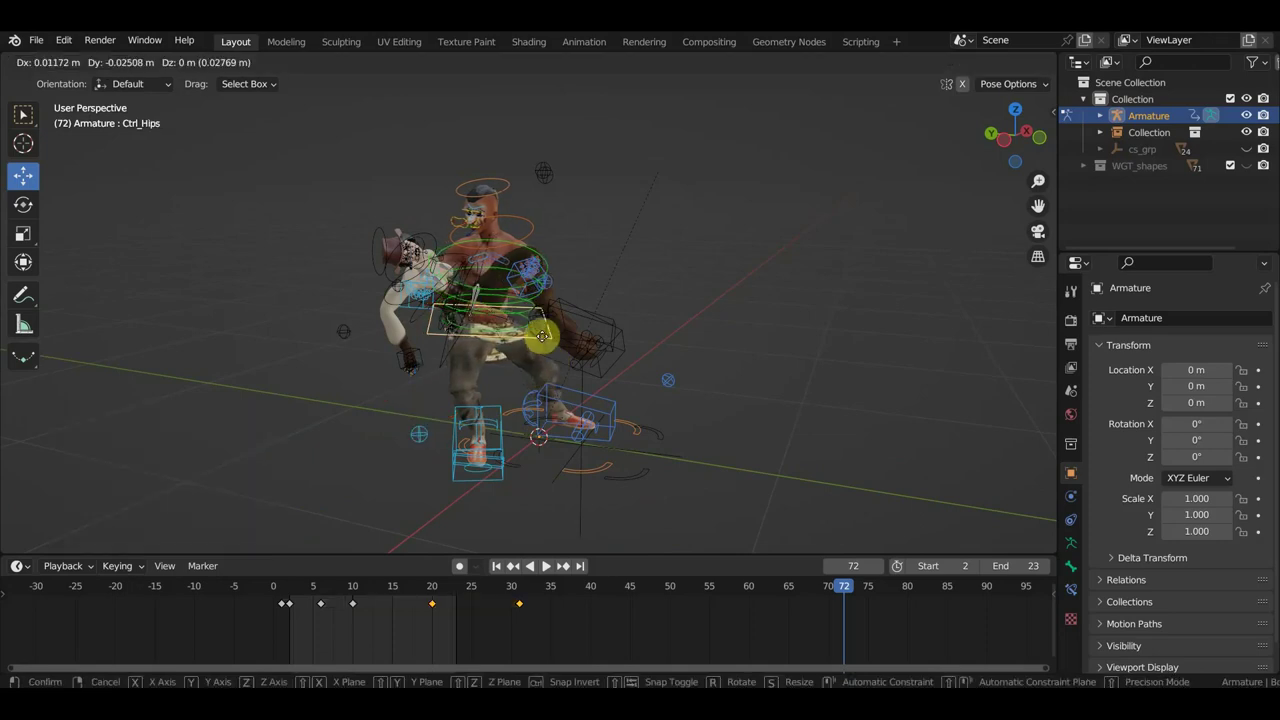
{"action": "left_click", "coordinate": [544, 342]}
{"action": "mouse_move", "coordinate": [561, 355]}
{"action": "middle_mouse_down"}
{"action": "mouse_move", "coordinate": [526, 371]}
{"action": "mouse_move", "coordinate": [555, 357]}
{"action": "middle_mouse_up"}
{"action": "key", "text": "g"}
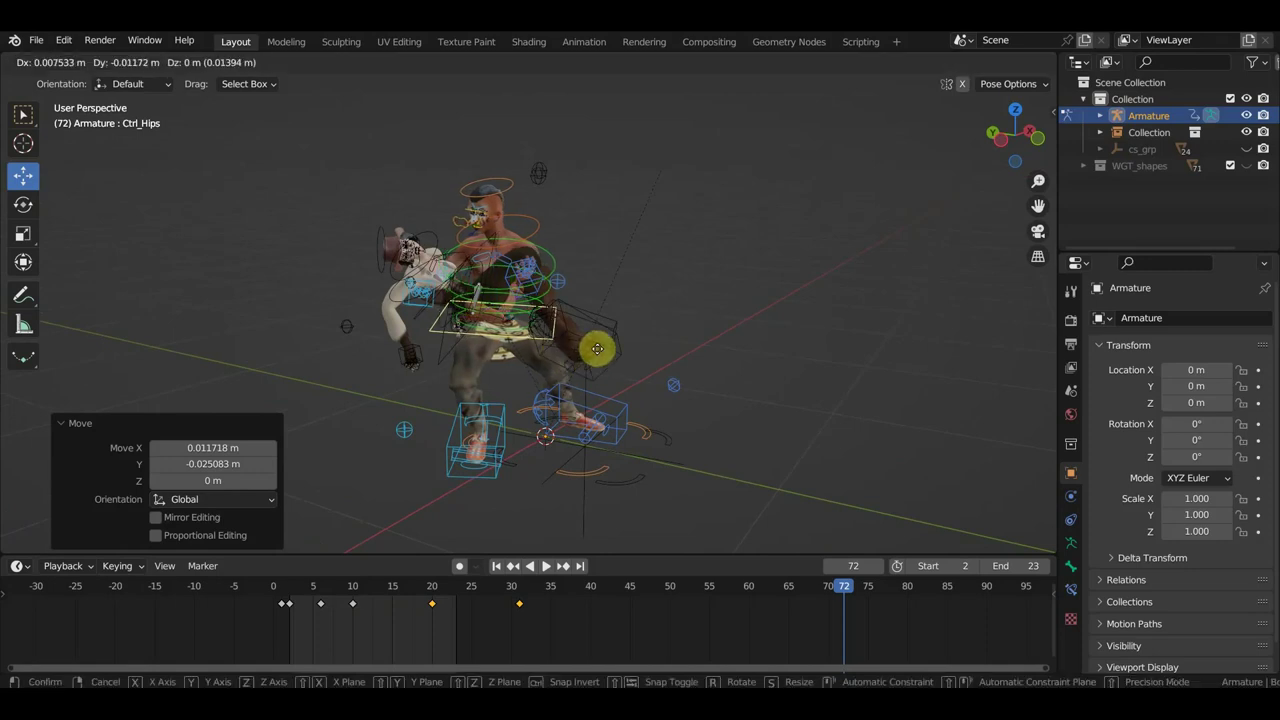
{"action": "left_click", "coordinate": [598, 353]}
{"action": "middle_click_drag", "start_coordinate": [598, 353], "coordinate": [448, 351]}
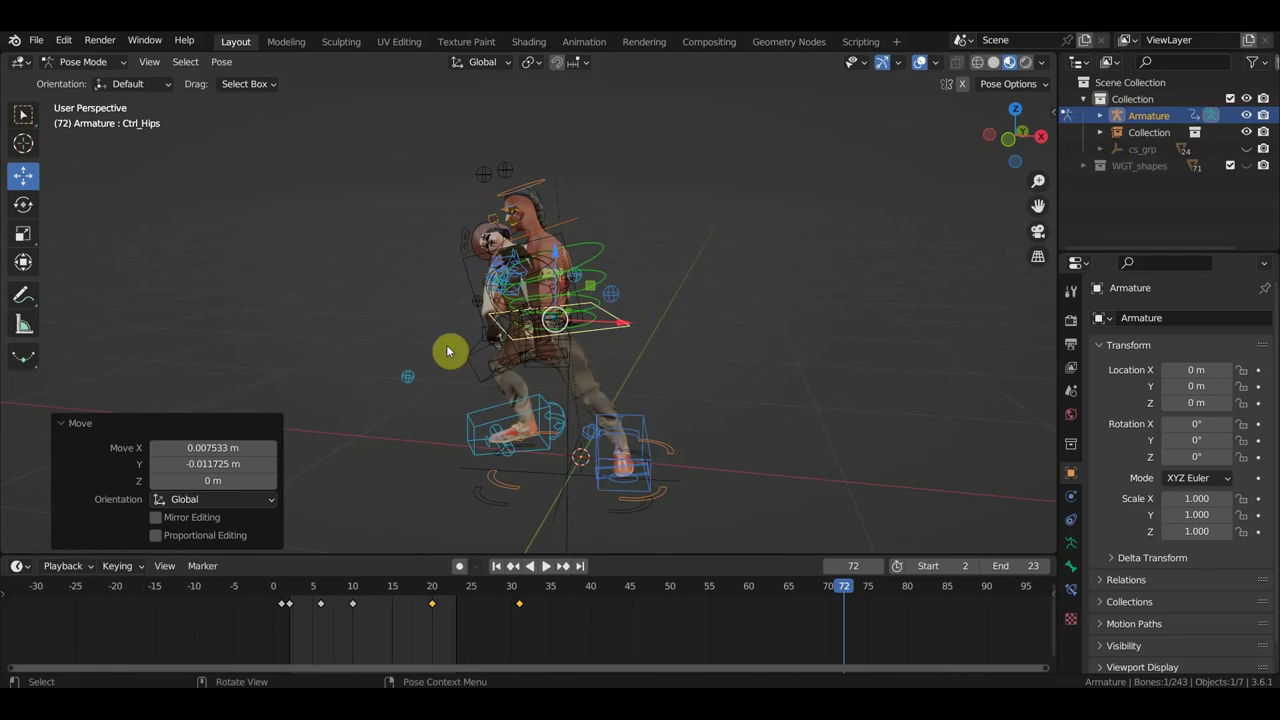
Key location and rotation of all bones at frame 72, then scrub back to frame 50.
{"action": "key", "text": "a"}
{"action": "key", "text": "i"}
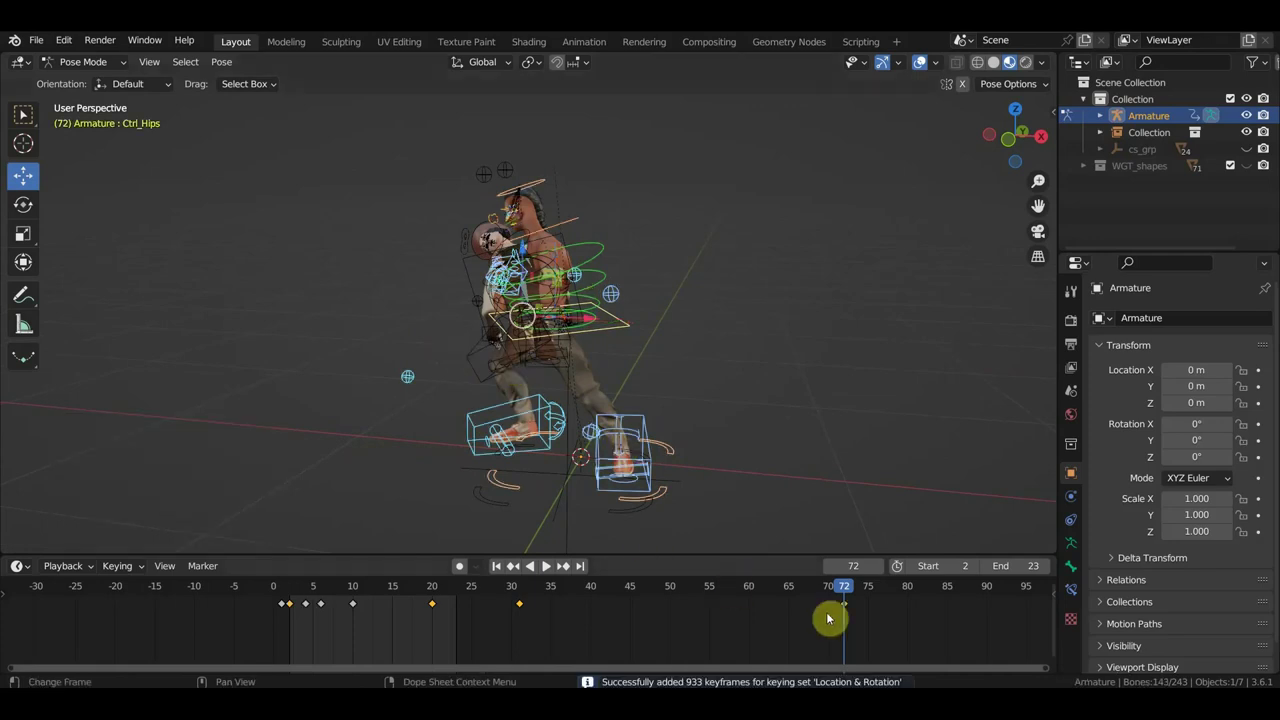
{"action": "mouse_move", "coordinate": [833, 588]}
{"action": "left_mouse_down"}
{"action": "mouse_move", "coordinate": [601, 596]}
{"action": "mouse_move", "coordinate": [671, 596]}
{"action": "left_mouse_up"}
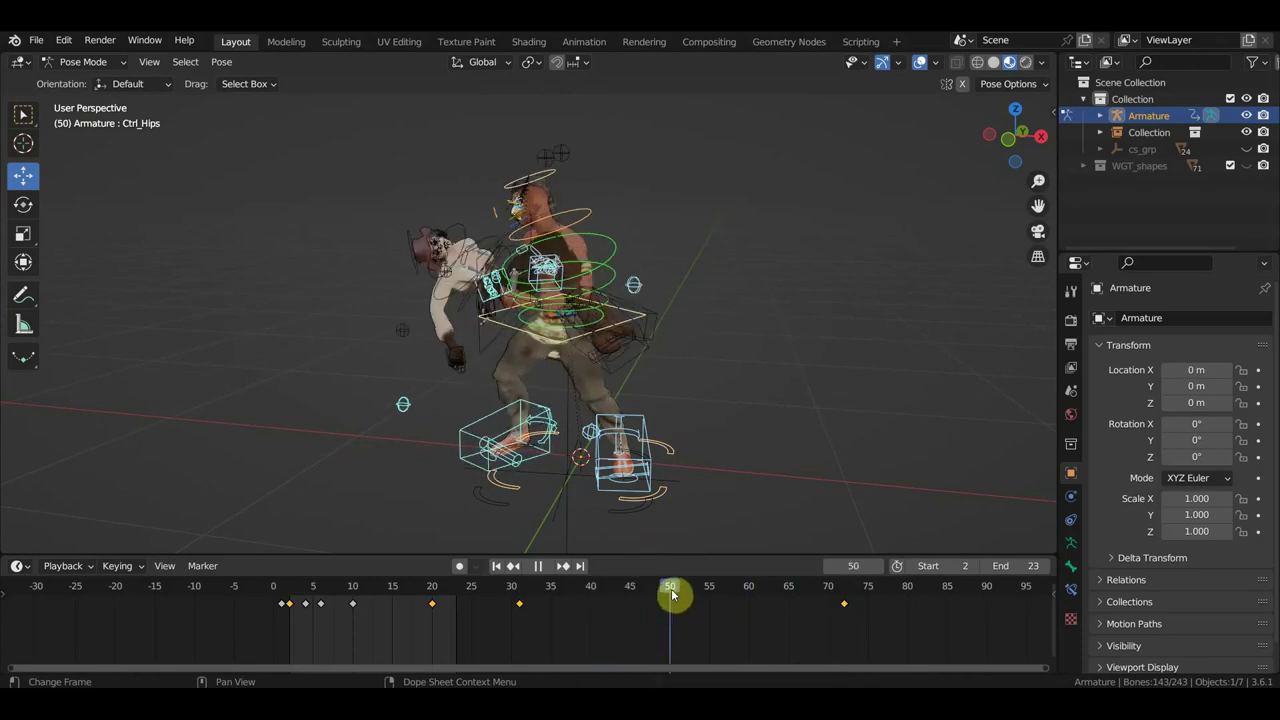
Rotate the left foot control Ctrl_Foot_IK_Left in top view and shift it slightly along X.
{"action": "left_click", "coordinate": [642, 423]}
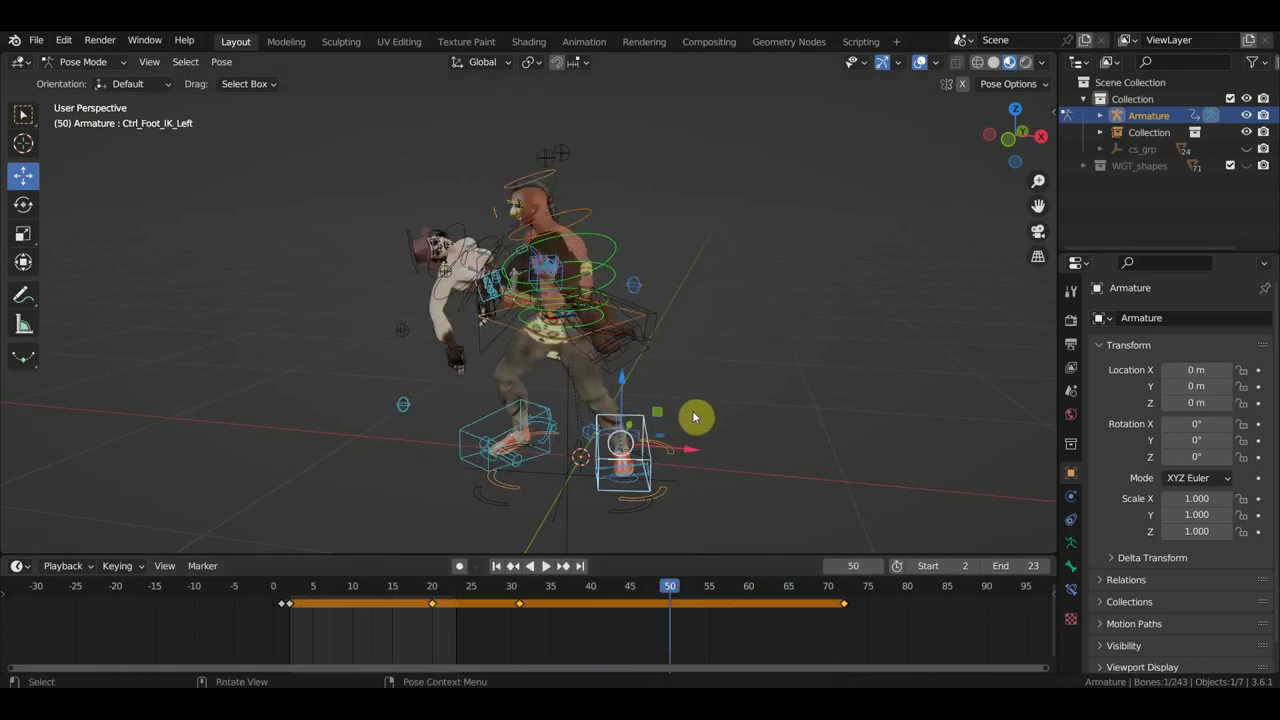
{"action": "key", "text": "KP_7"}
{"action": "key", "text": "r"}
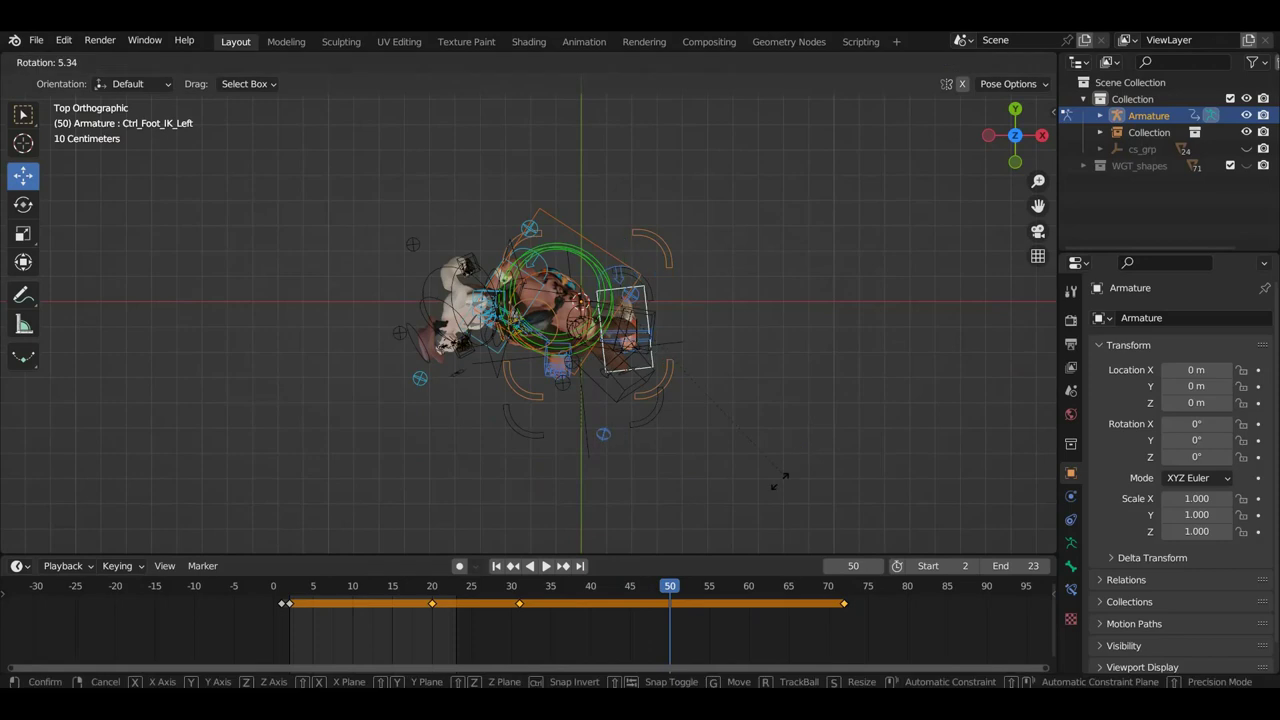
{"action": "left_click", "coordinate": [766, 488]}
{"action": "mouse_move", "coordinate": [780, 463]}
{"action": "middle_mouse_down"}
{"action": "mouse_move", "coordinate": [780, 314]}
{"action": "mouse_move", "coordinate": [713, 428]}
{"action": "middle_mouse_up"}
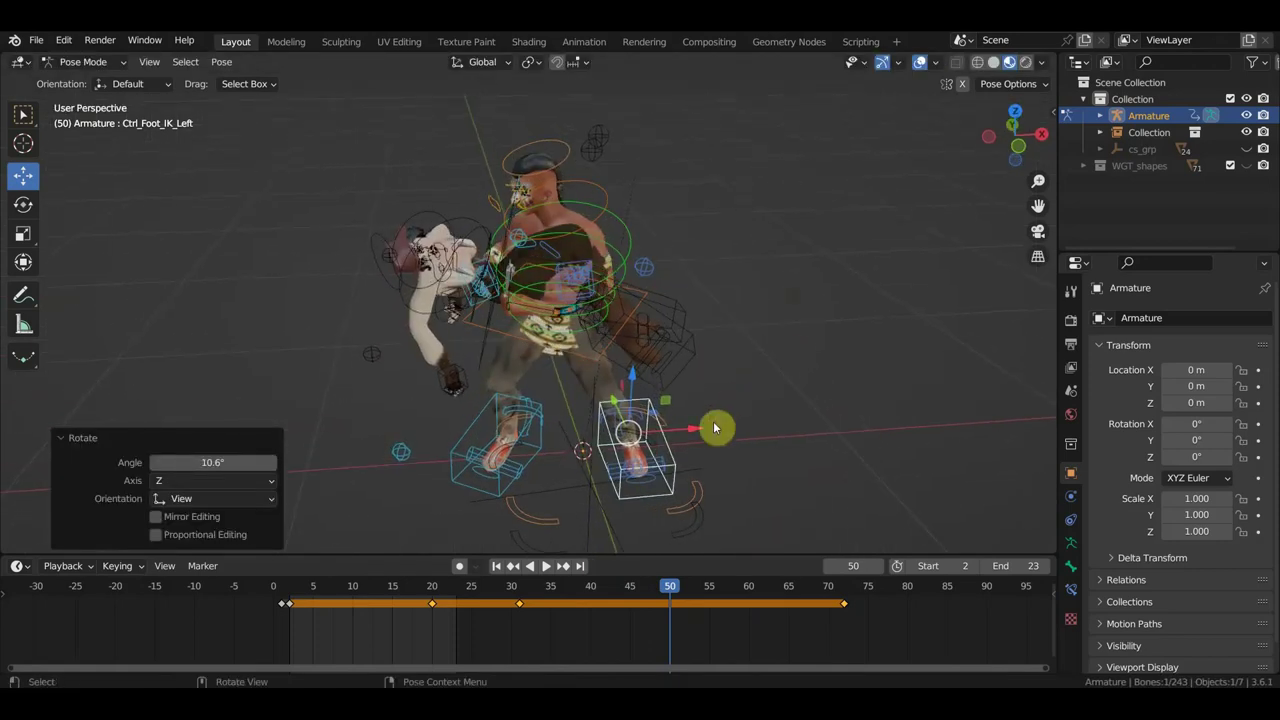
{"action": "left_click_drag", "start_coordinate": [690, 430], "coordinate": [684, 437]}
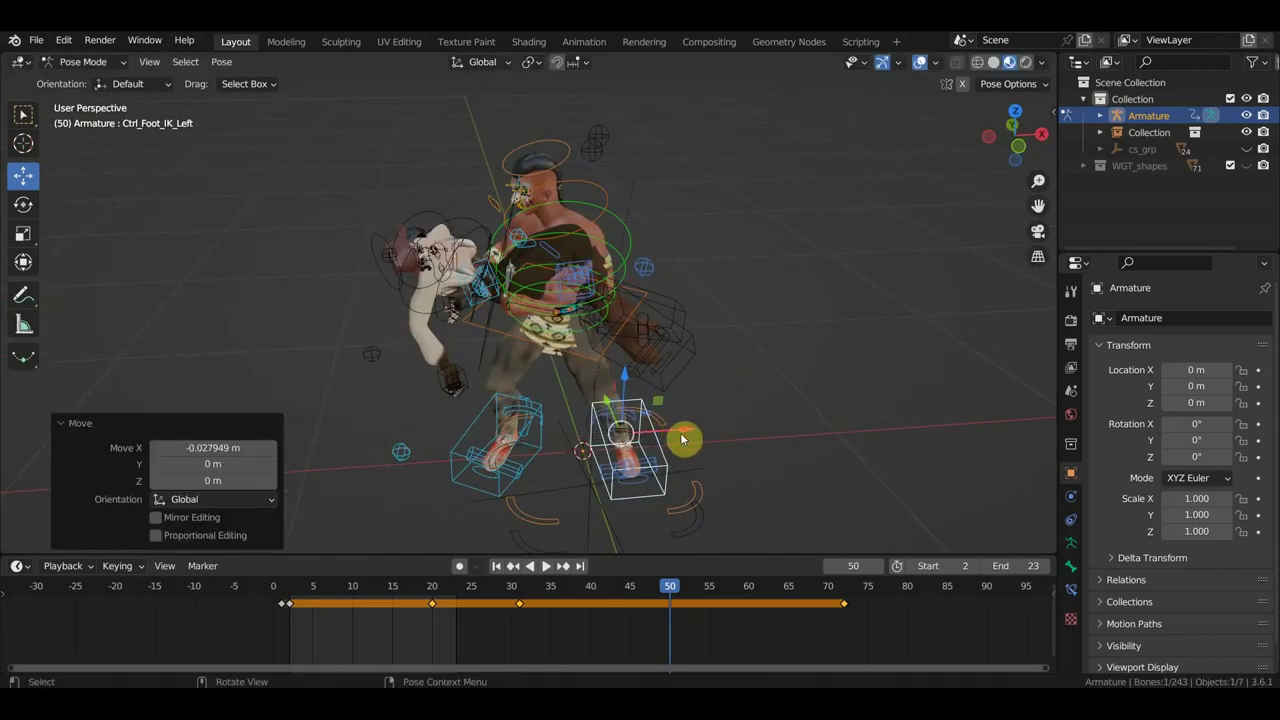
{"action": "middle_click_drag", "start_coordinate": [684, 437], "coordinate": [679, 377]}
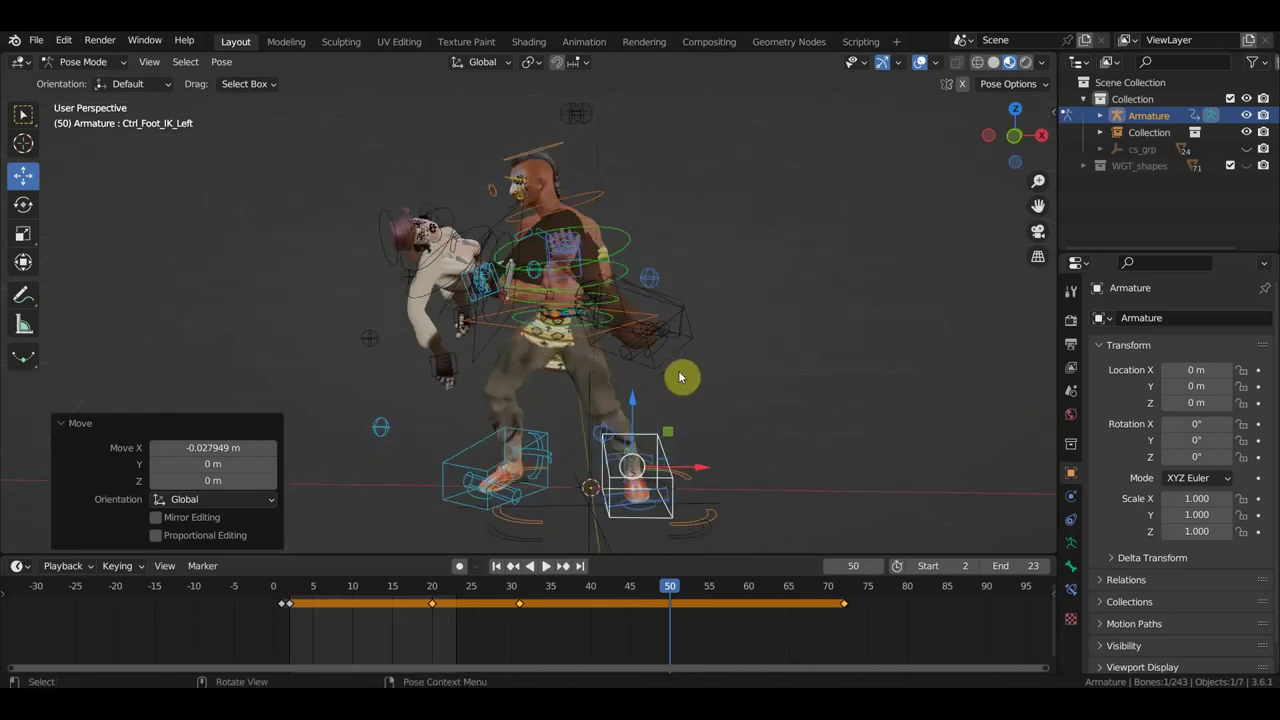
Move the left knee pole Ctrl_LegPole_IK_Left and key all bones' location and rotation at frame 50.
{"action": "left_click", "coordinate": [603, 434]}
{"action": "key", "text": "g"}
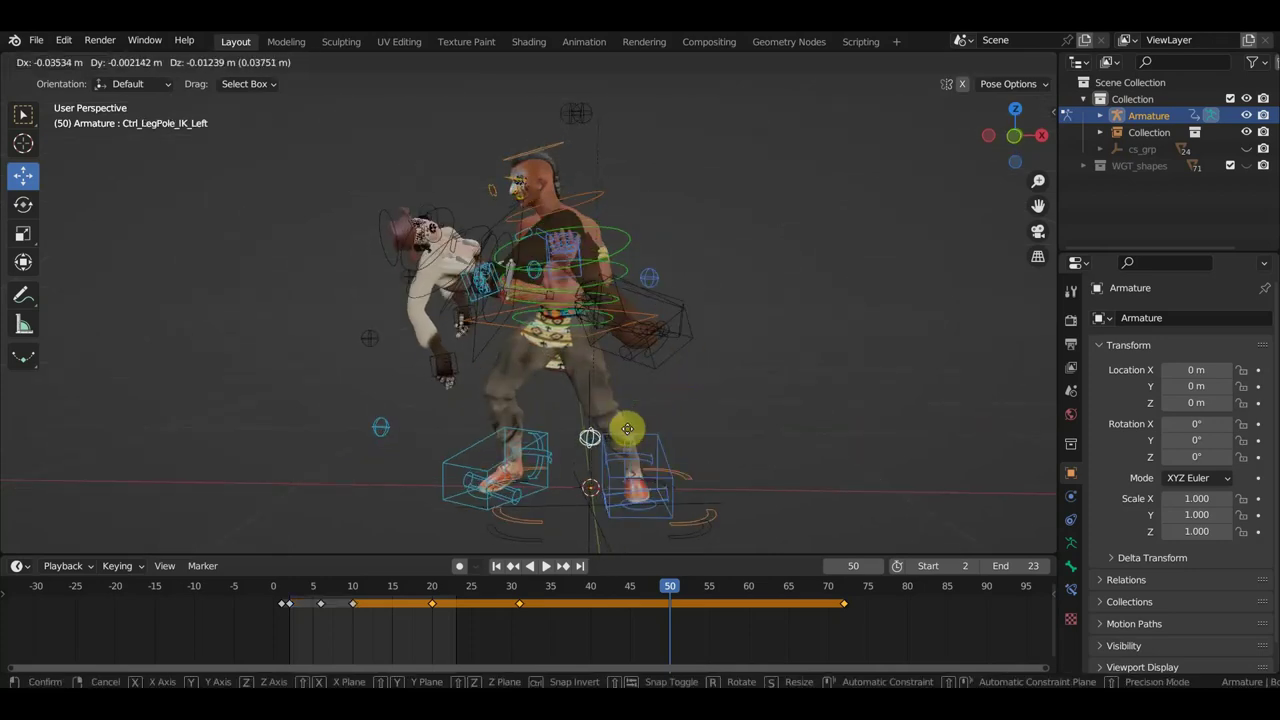
{"action": "left_click", "coordinate": [599, 438]}
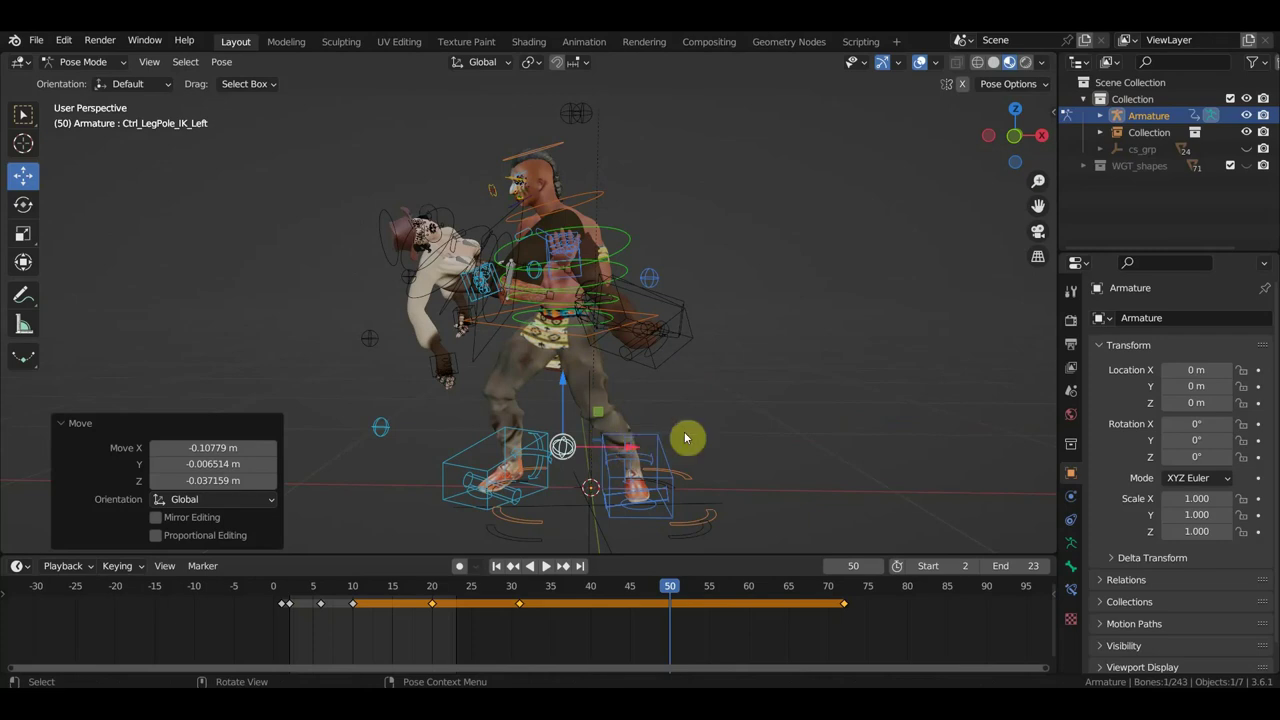
{"action": "key", "text": "a"}
{"action": "key", "text": "i"}
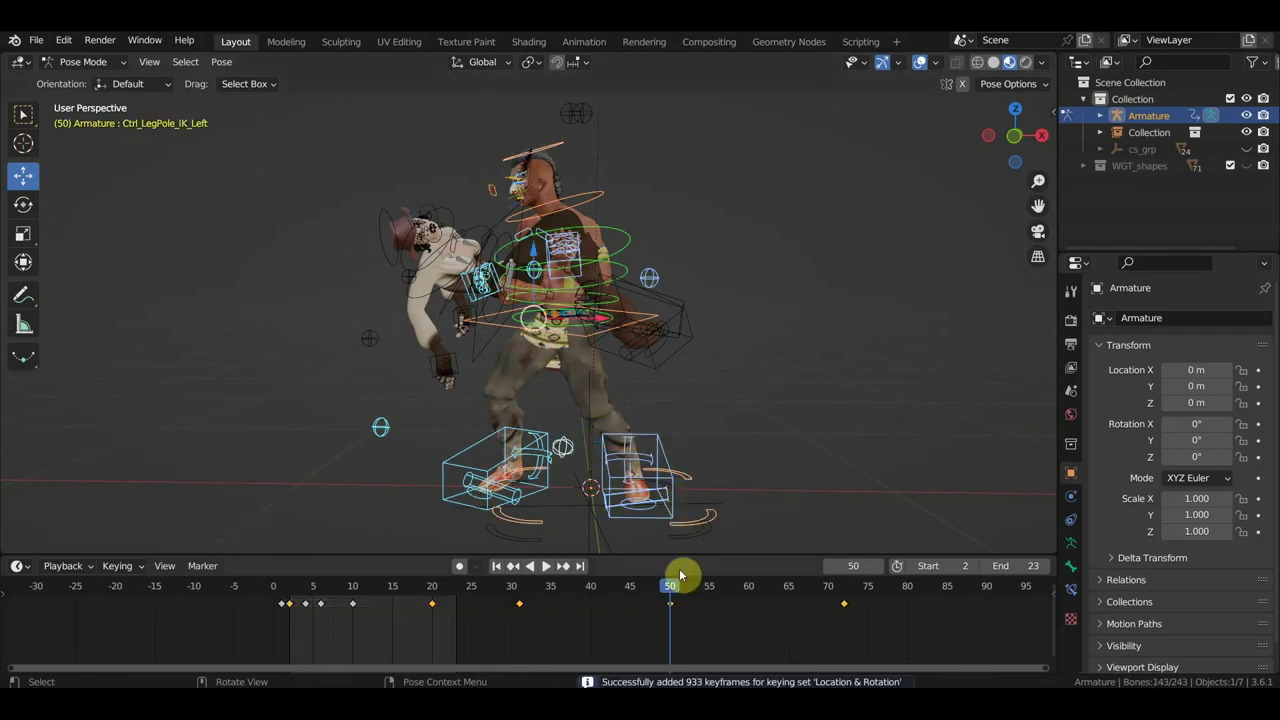
{"action": "left_click_drag", "start_coordinate": [687, 594], "coordinate": [845, 614]}
{"action": "left_click", "coordinate": [706, 492]}
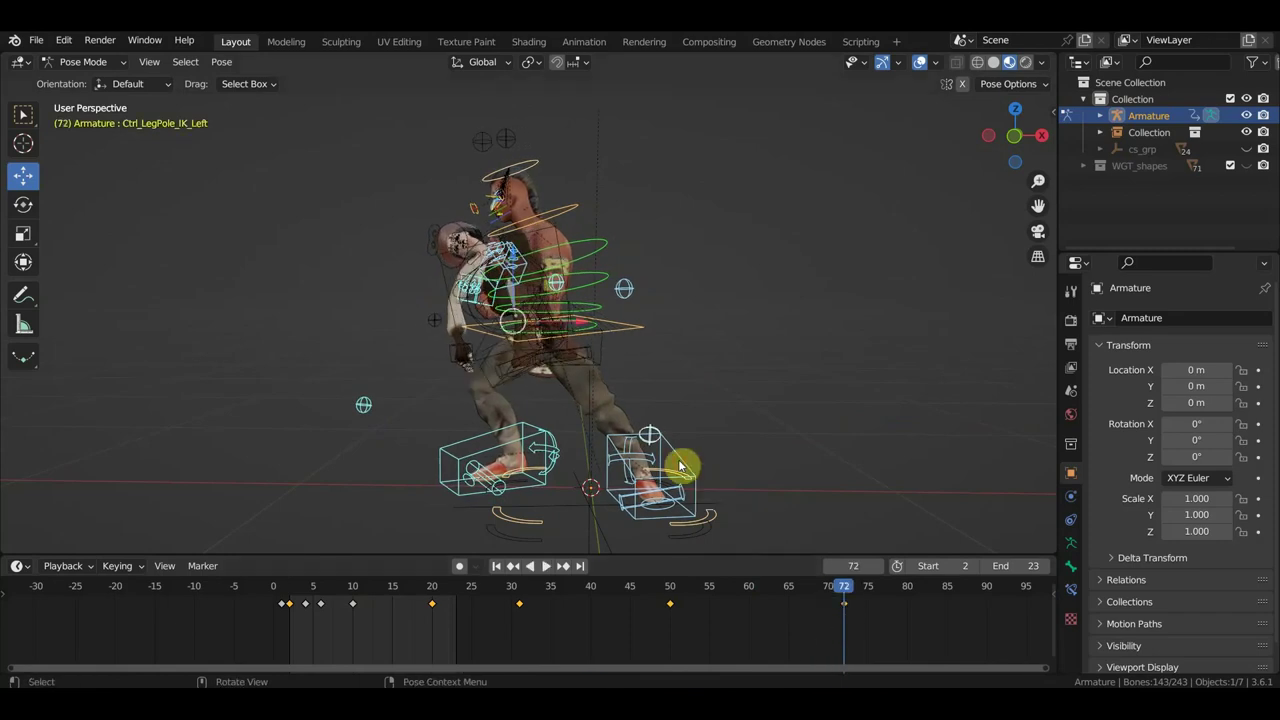
{"action": "left_click", "coordinate": [680, 465]}
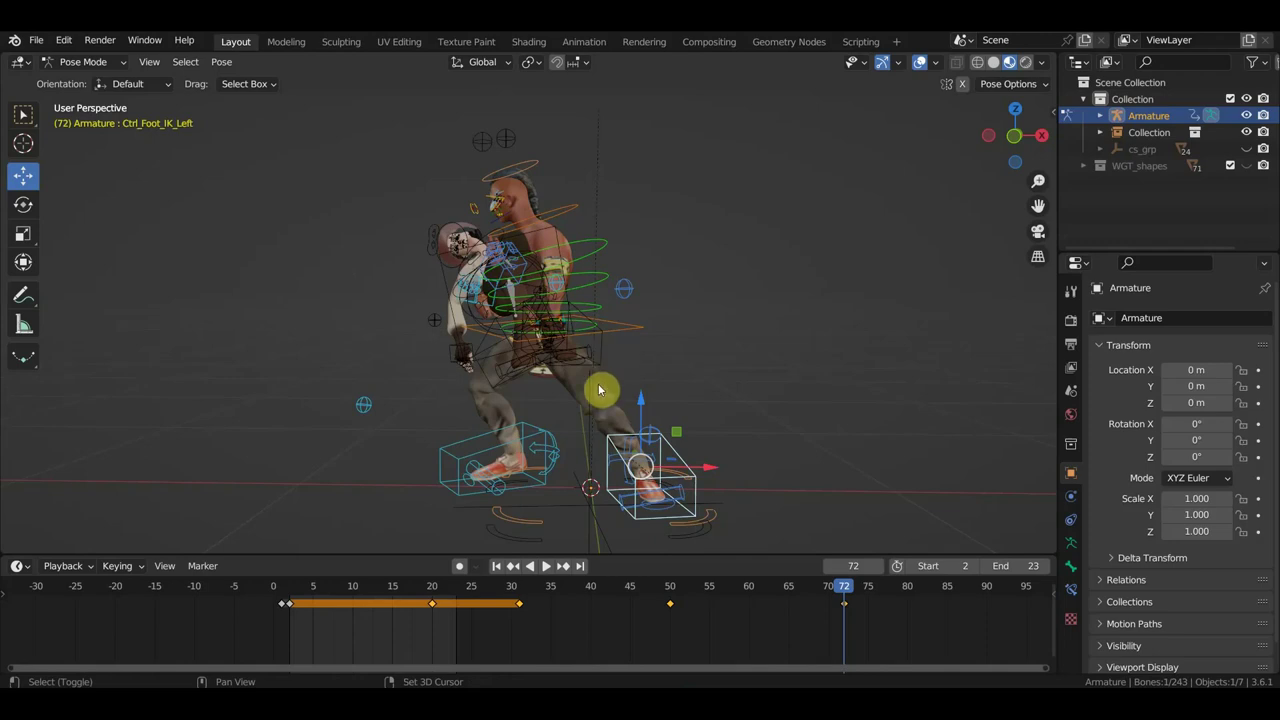
{"action": "middle_click_drag", "start_coordinate": [606, 503], "coordinate": [612, 510]}
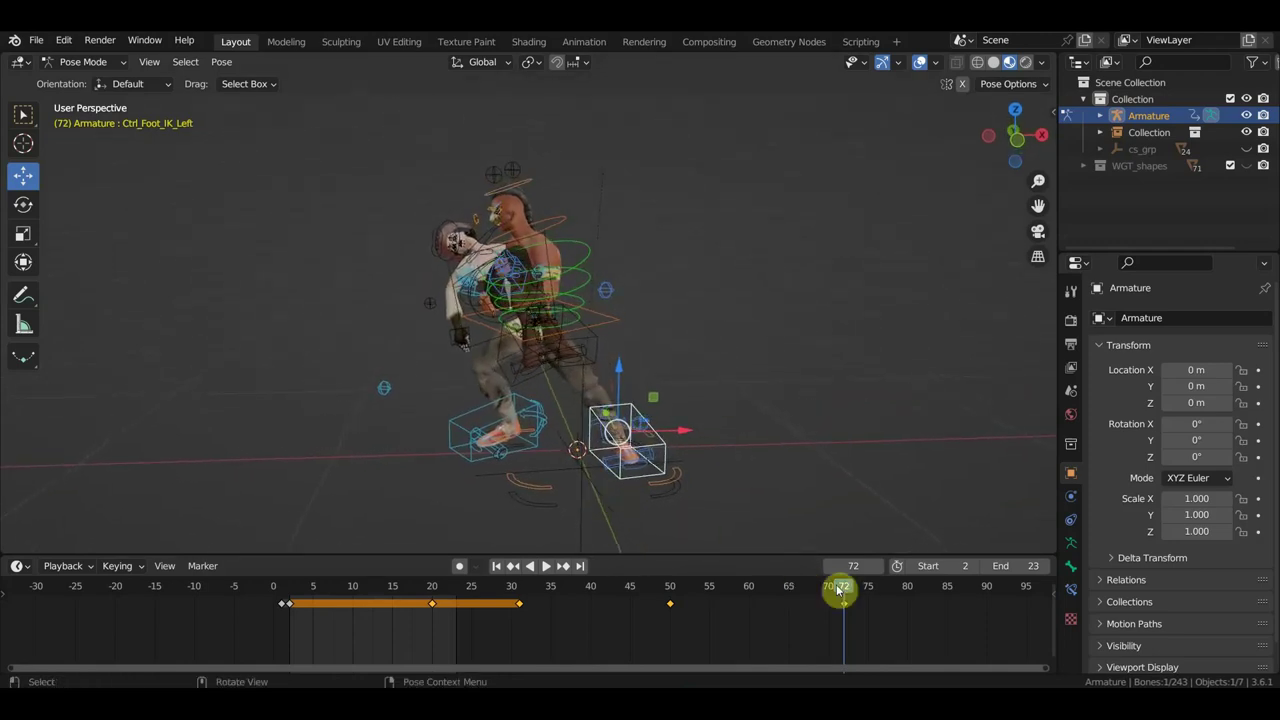
{"action": "left_click", "coordinate": [830, 622]}
{"action": "key", "text": "ctrl+shift+space"}
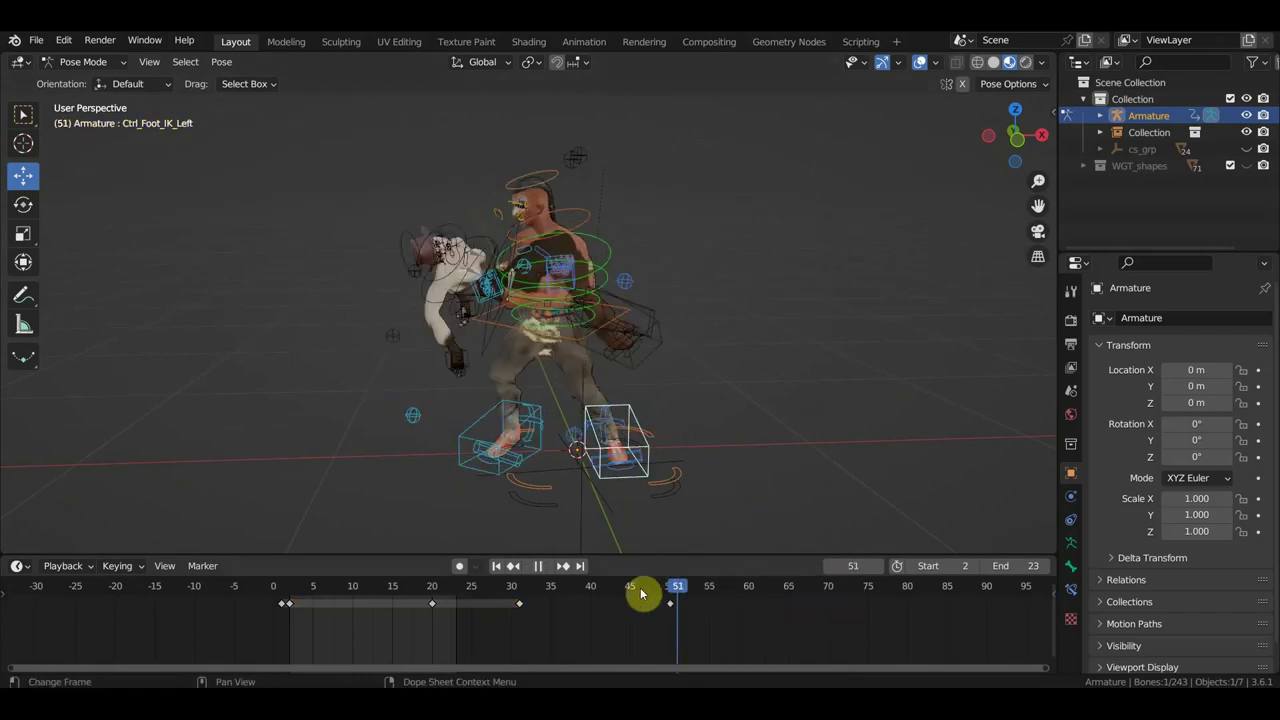
{"action": "mouse_move", "coordinate": [748, 593]}
{"action": "left_mouse_down"}
{"action": "mouse_move", "coordinate": [519, 591]}
{"action": "mouse_move", "coordinate": [665, 605]}
{"action": "left_mouse_up"}
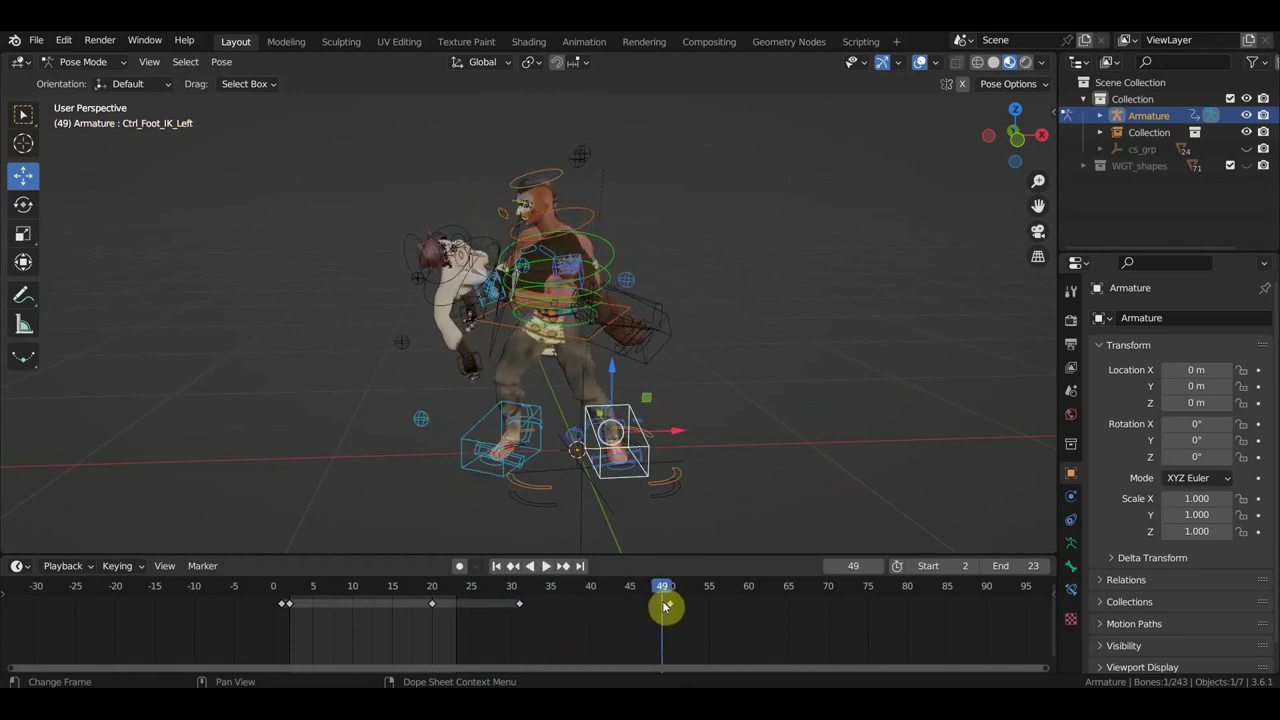
{"action": "left_click", "coordinate": [521, 594]}
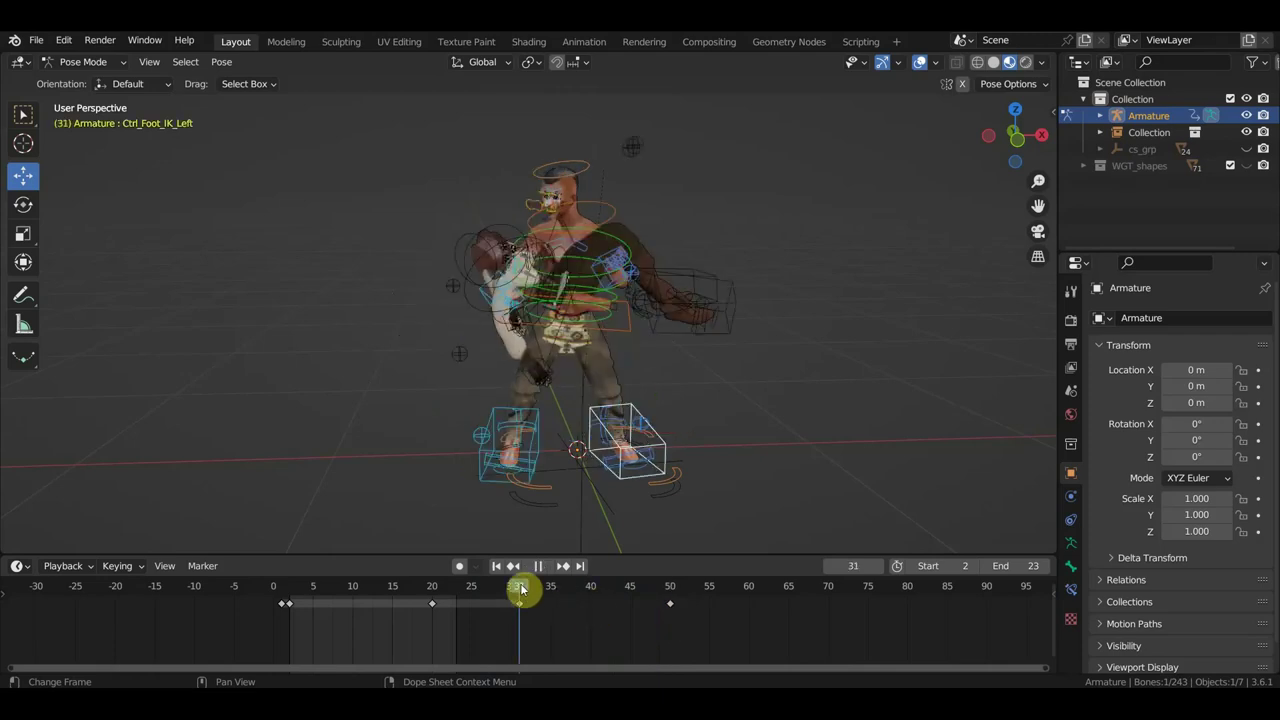
{"action": "left_click", "coordinate": [599, 593]}
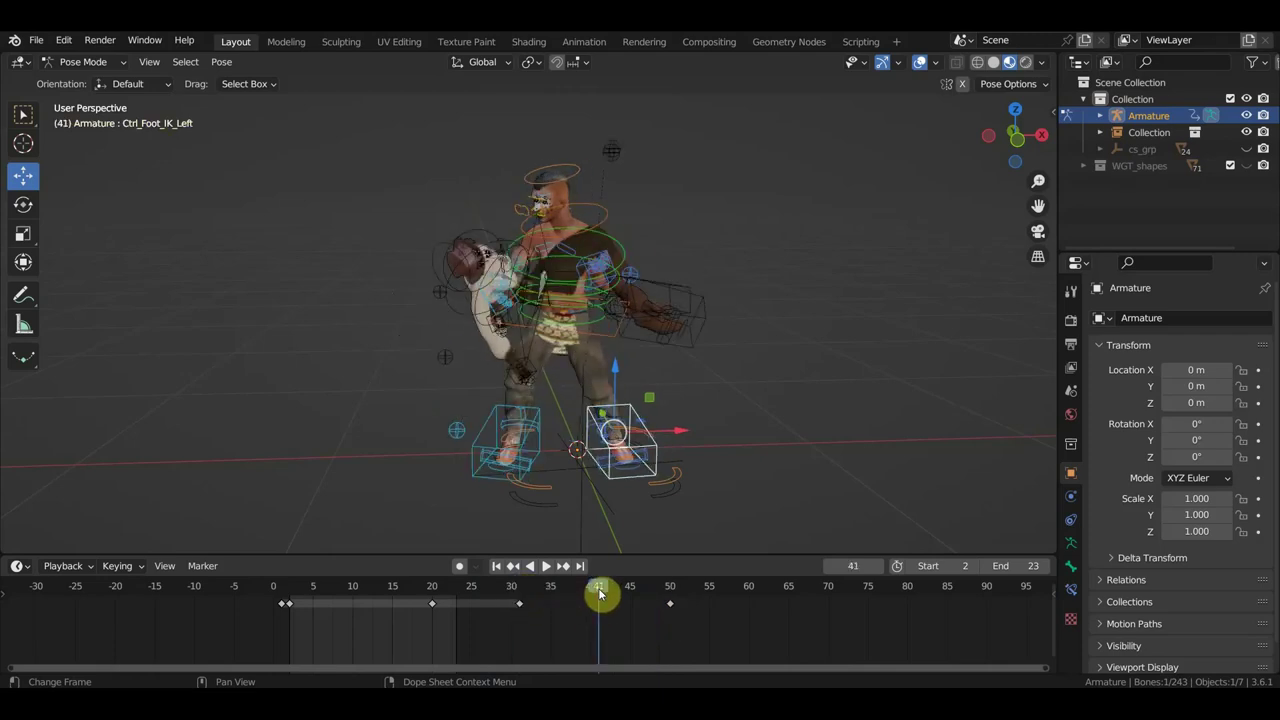
{"action": "left_click", "coordinate": [669, 592]}
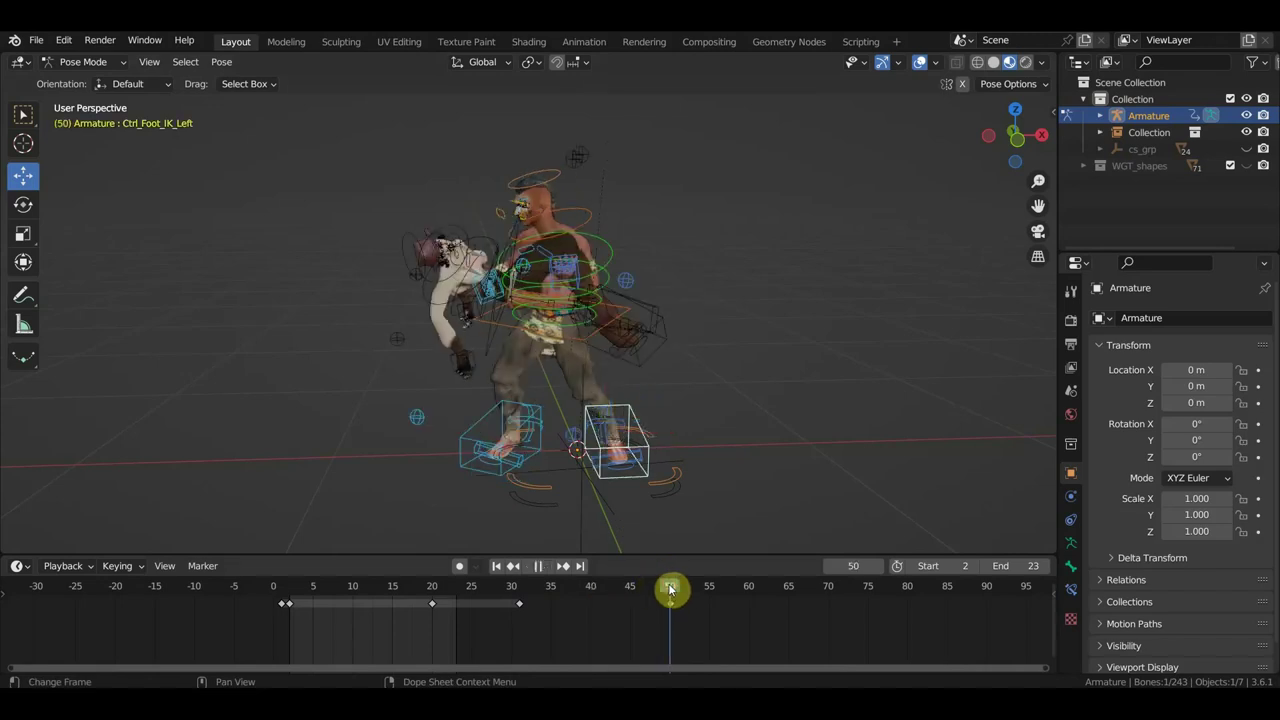
{"action": "left_click", "coordinate": [464, 437]}
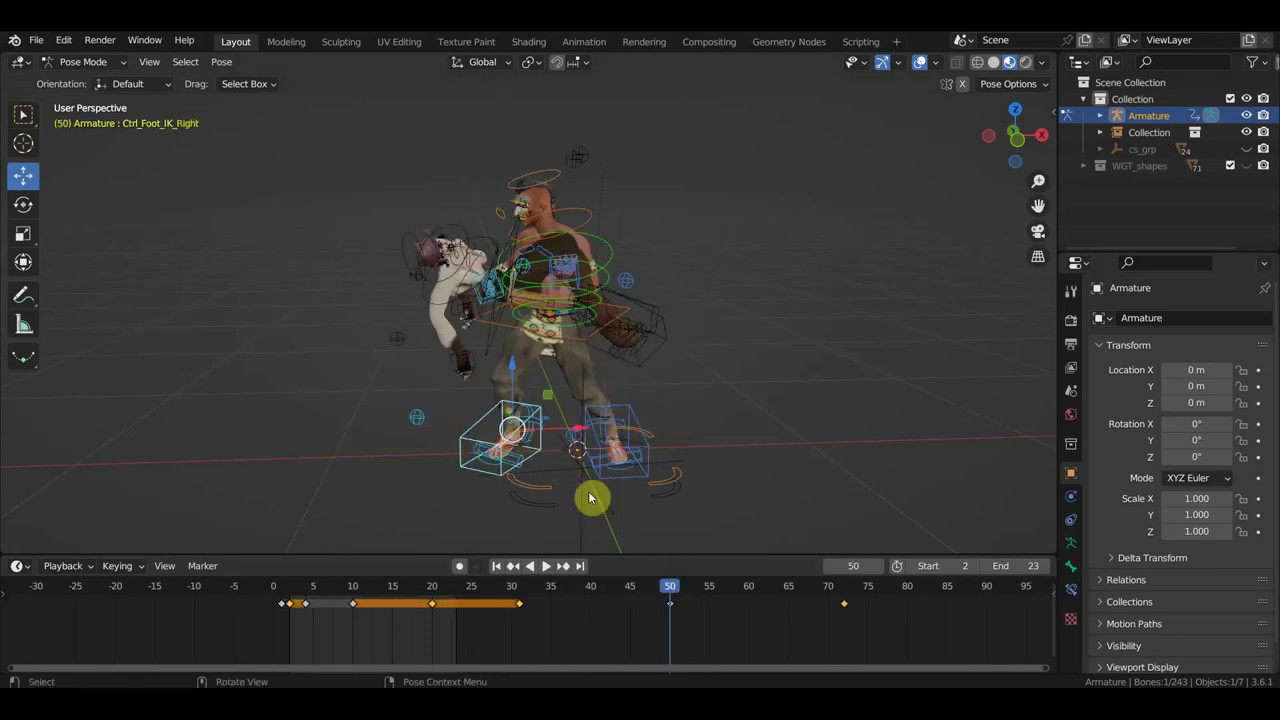
{"action": "left_click", "coordinate": [834, 607]}
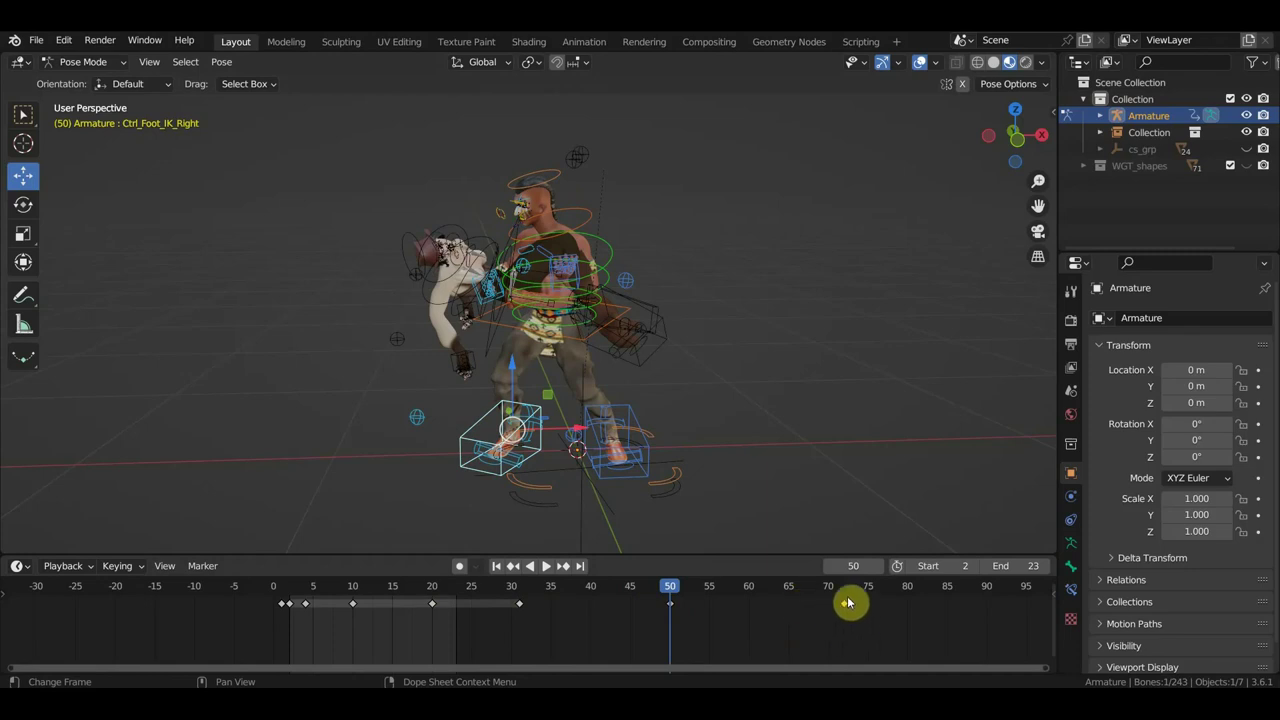
{"action": "left_click_drag", "start_coordinate": [847, 602], "coordinate": [838, 589]}
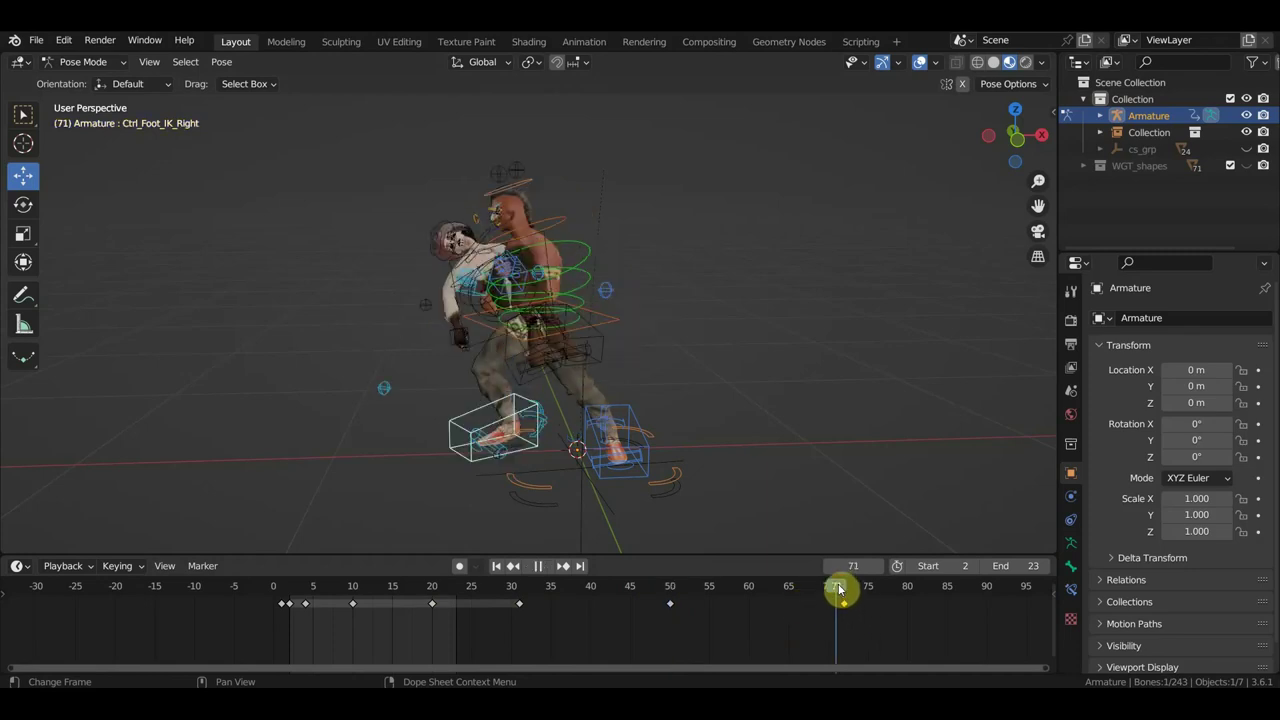
At frame 79, move the left foot control along X and reposition the left knee pole.
{"action": "left_click", "coordinate": [646, 450]}
{"action": "mouse_move", "coordinate": [686, 620]}
{"action": "left_mouse_down"}
{"action": "mouse_move", "coordinate": [650, 600]}
{"action": "mouse_move", "coordinate": [662, 590]}
{"action": "mouse_move", "coordinate": [800, 608]}
{"action": "mouse_move", "coordinate": [900, 635]}
{"action": "left_mouse_up"}
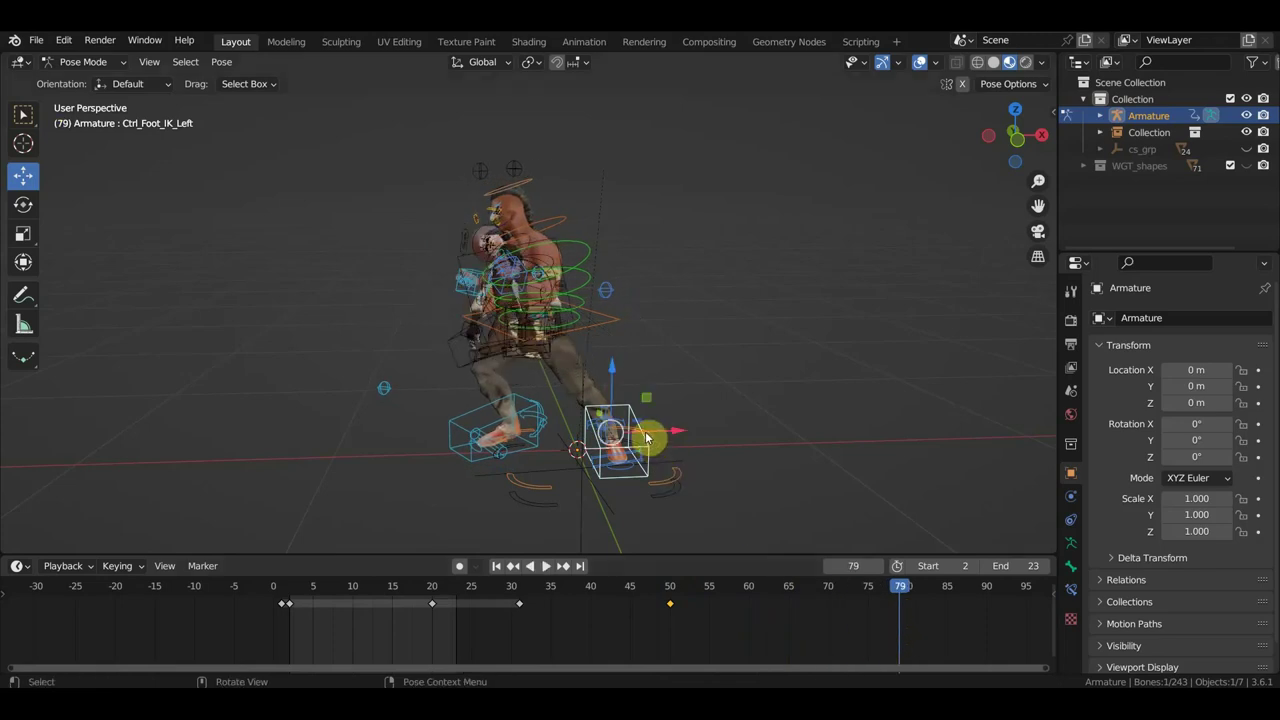
{"action": "left_click_drag", "start_coordinate": [677, 430], "coordinate": [658, 437]}
{"action": "mouse_move", "coordinate": [658, 437]}
{"action": "middle_mouse_down"}
{"action": "mouse_move", "coordinate": [629, 503]}
{"action": "mouse_move", "coordinate": [640, 528]}
{"action": "middle_mouse_up"}
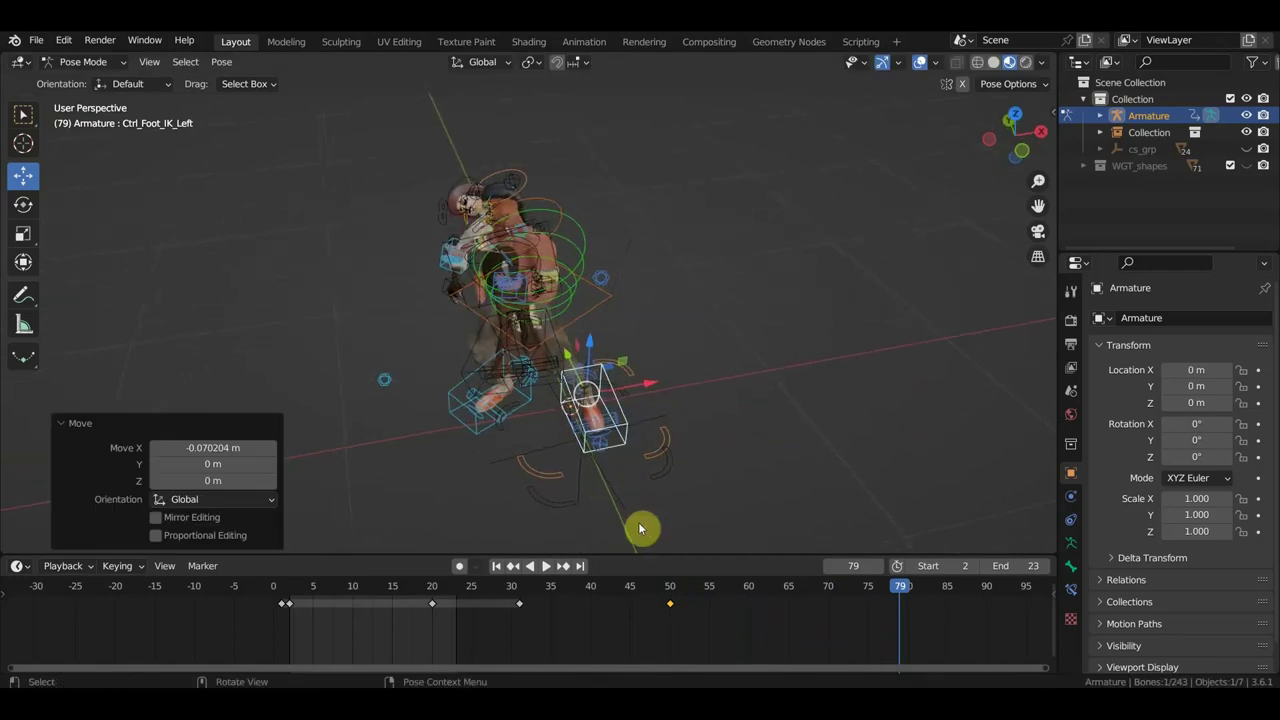
{"action": "left_click_drag", "start_coordinate": [603, 455], "coordinate": [562, 465]}
Turn the left foot control 21.5° around Z in top view and select all bones.
{"action": "left_click", "coordinate": [620, 408]}
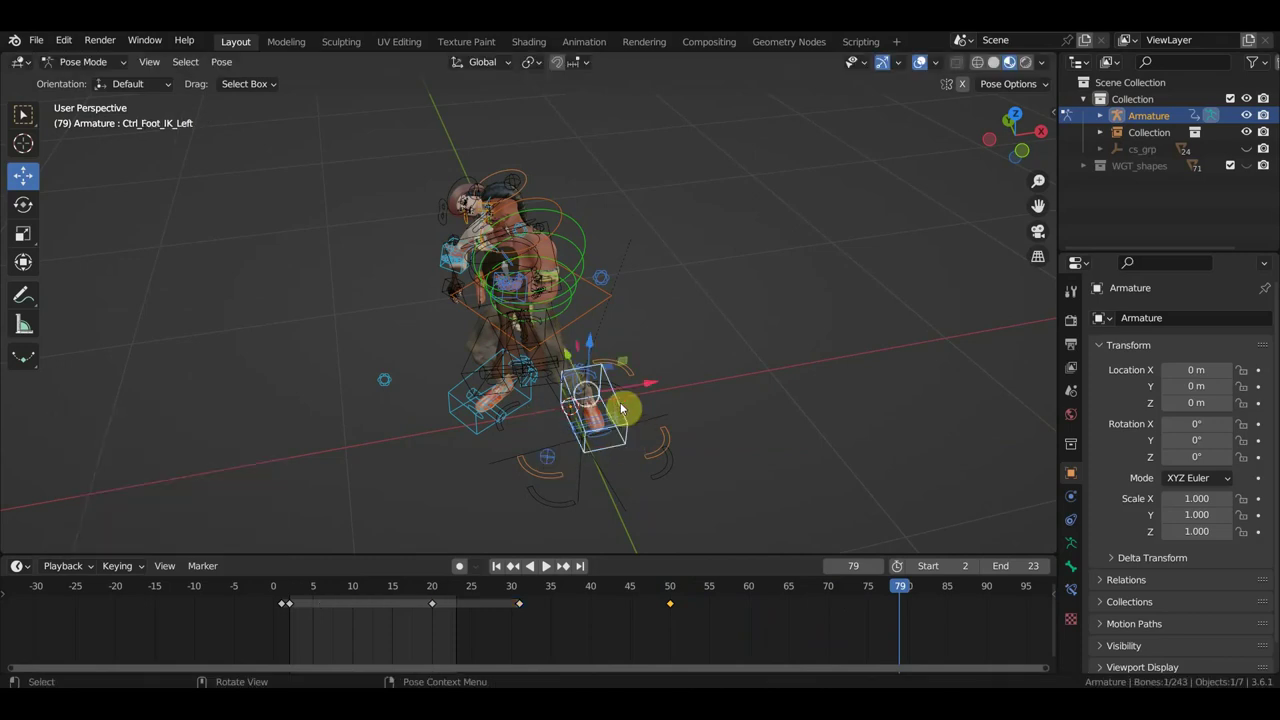
{"action": "key", "text": "KP_7"}
{"action": "key", "text": "r"}
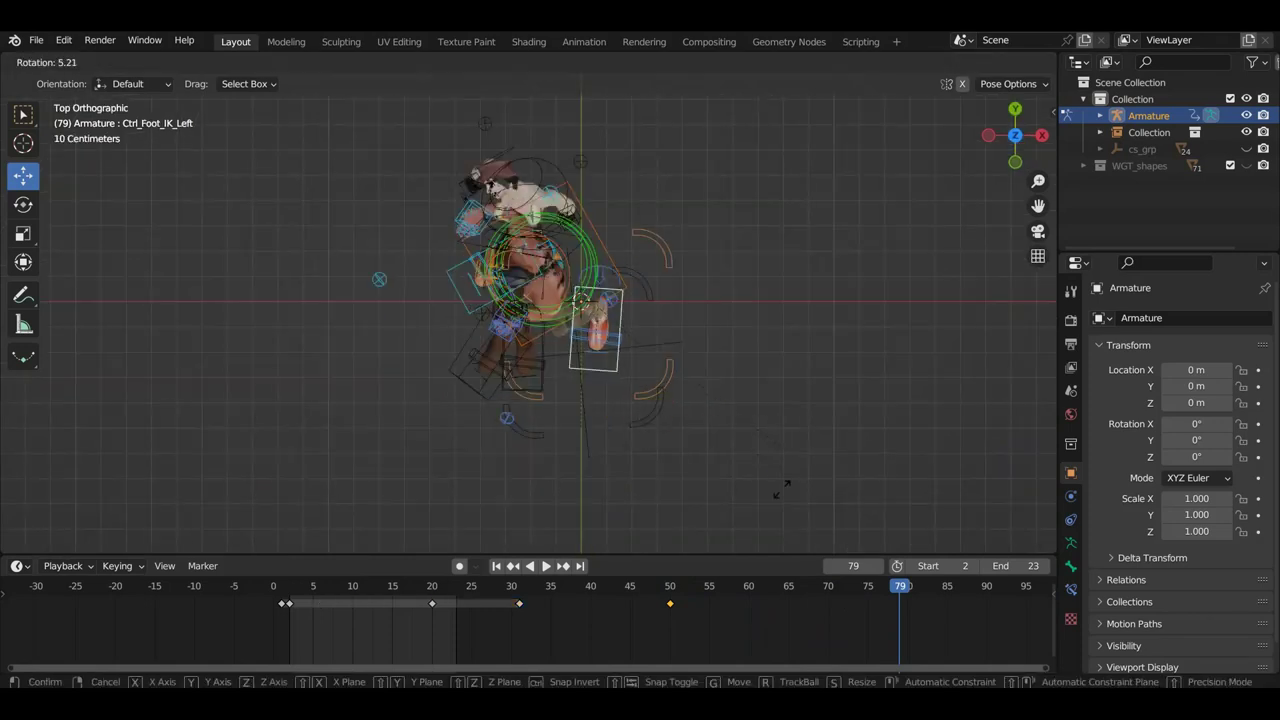
{"action": "left_click", "coordinate": [735, 528]}
{"action": "middle_click_drag", "start_coordinate": [731, 531], "coordinate": [793, 347]}
{"action": "key", "text": "a"}
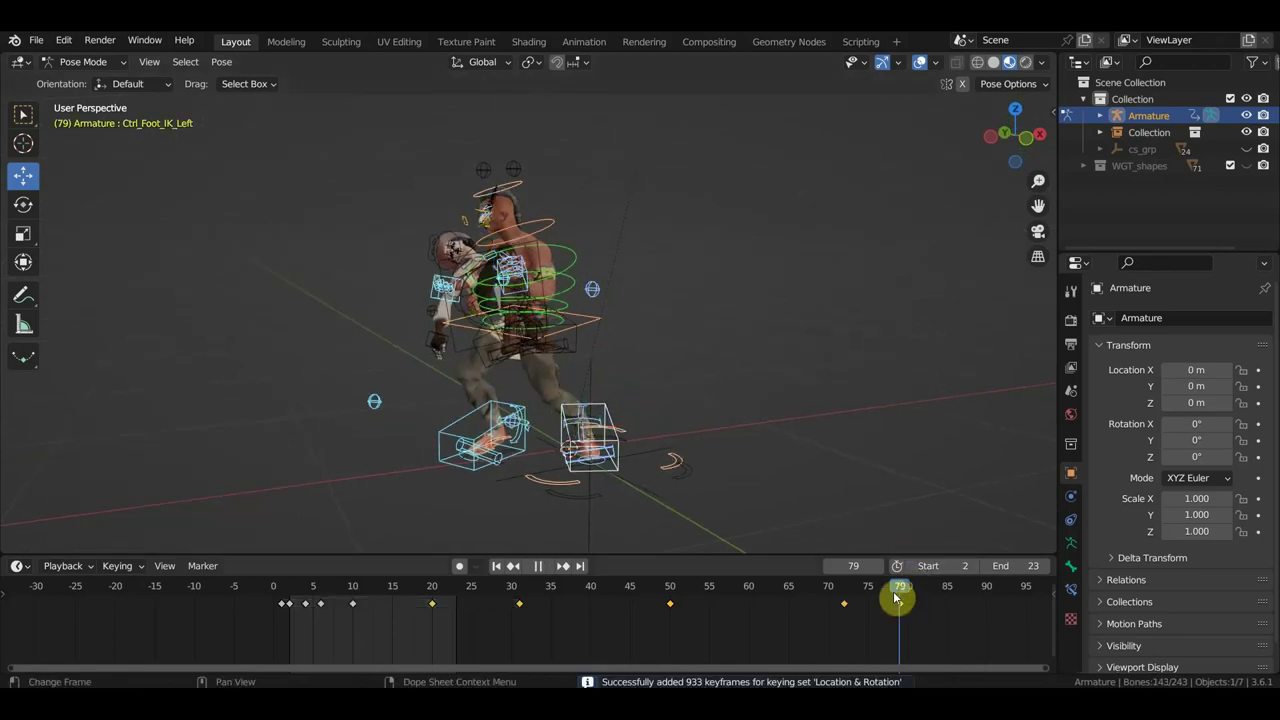
{"action": "mouse_move", "coordinate": [897, 598]}
{"action": "left_mouse_down"}
{"action": "mouse_move", "coordinate": [806, 598]}
{"action": "mouse_move", "coordinate": [861, 606]}
{"action": "left_mouse_up"}
Scrub the timeline between frames 76 and 98 while orbiting the characters, settling on frame 94.
{"action": "scroll", "coordinate": [766, 609], "scroll_direction": "down", "scroll_amount": 2}
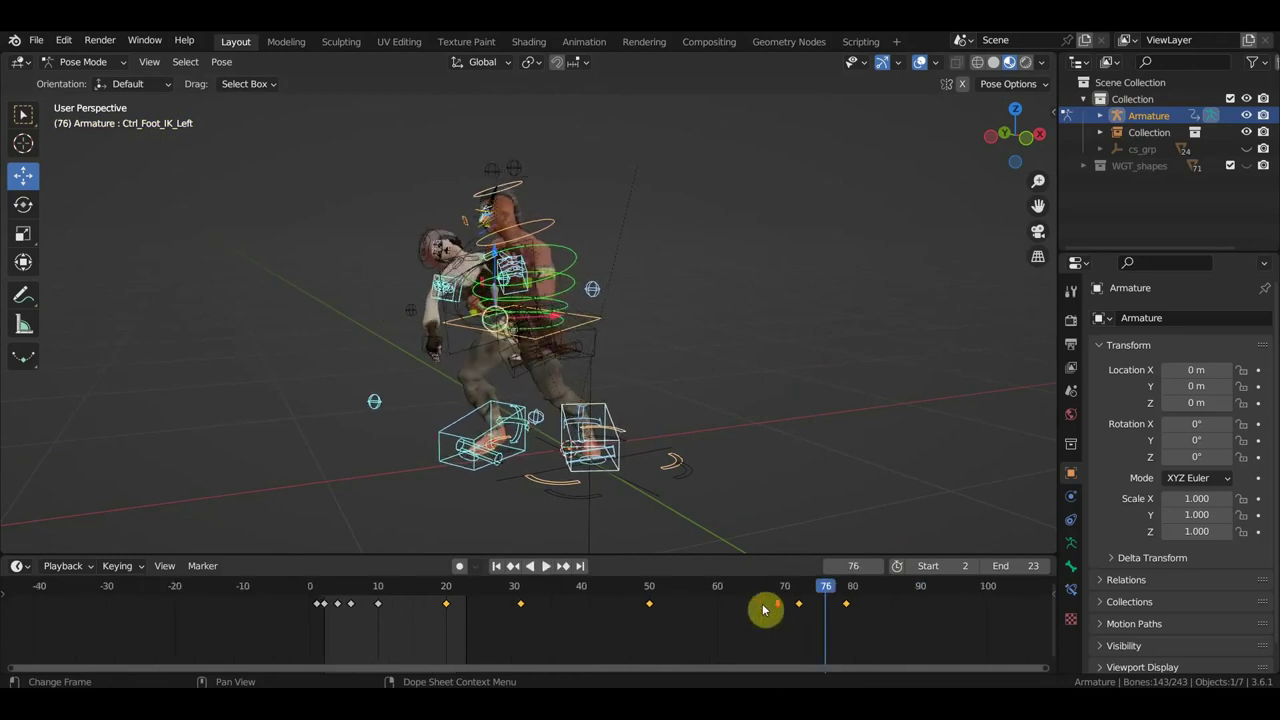
{"action": "scroll", "coordinate": [760, 609], "scroll_direction": "down", "scroll_amount": 2}
{"action": "left_click", "coordinate": [583, 600]}
{"action": "mouse_move", "coordinate": [583, 600]}
{"action": "left_mouse_down"}
{"action": "mouse_move", "coordinate": [675, 607]}
{"action": "mouse_move", "coordinate": [658, 607]}
{"action": "left_mouse_up"}
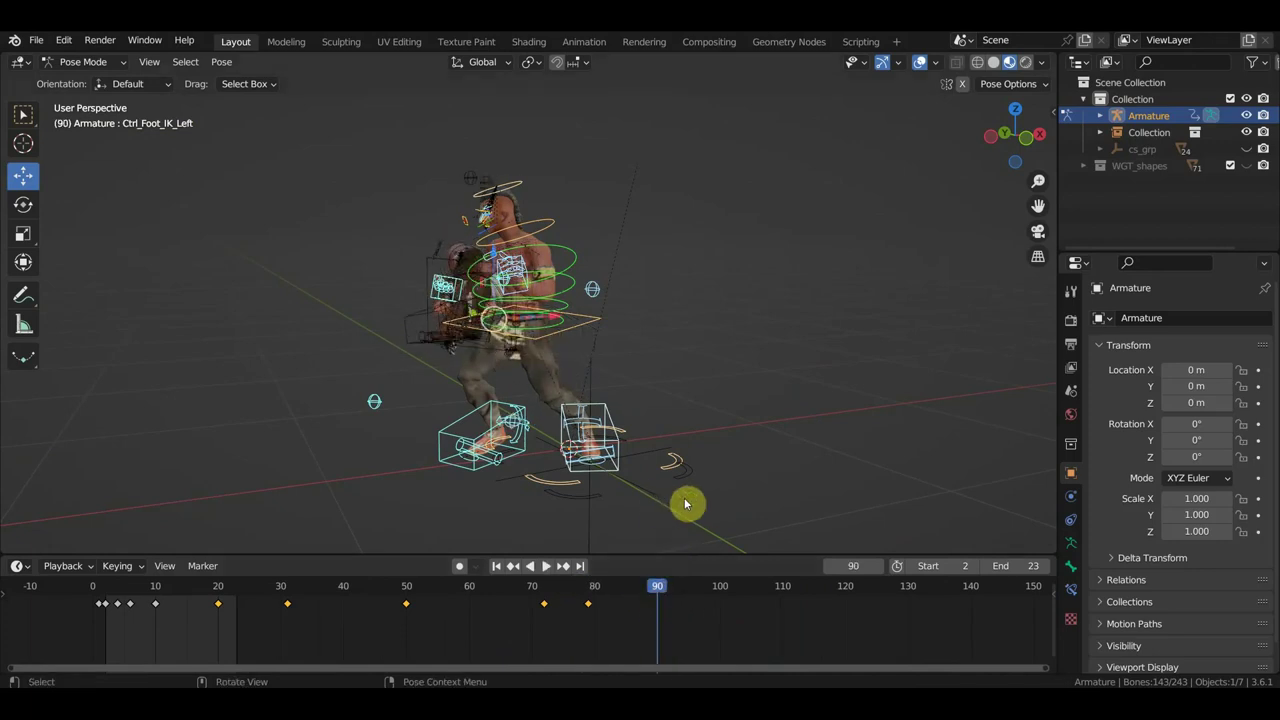
{"action": "mouse_move", "coordinate": [686, 504]}
{"action": "middle_mouse_down"}
{"action": "mouse_move", "coordinate": [791, 511]}
{"action": "mouse_move", "coordinate": [808, 515]}
{"action": "mouse_move", "coordinate": [786, 529]}
{"action": "mouse_move", "coordinate": [803, 543]}
{"action": "mouse_move", "coordinate": [820, 534]}
{"action": "middle_mouse_up"}
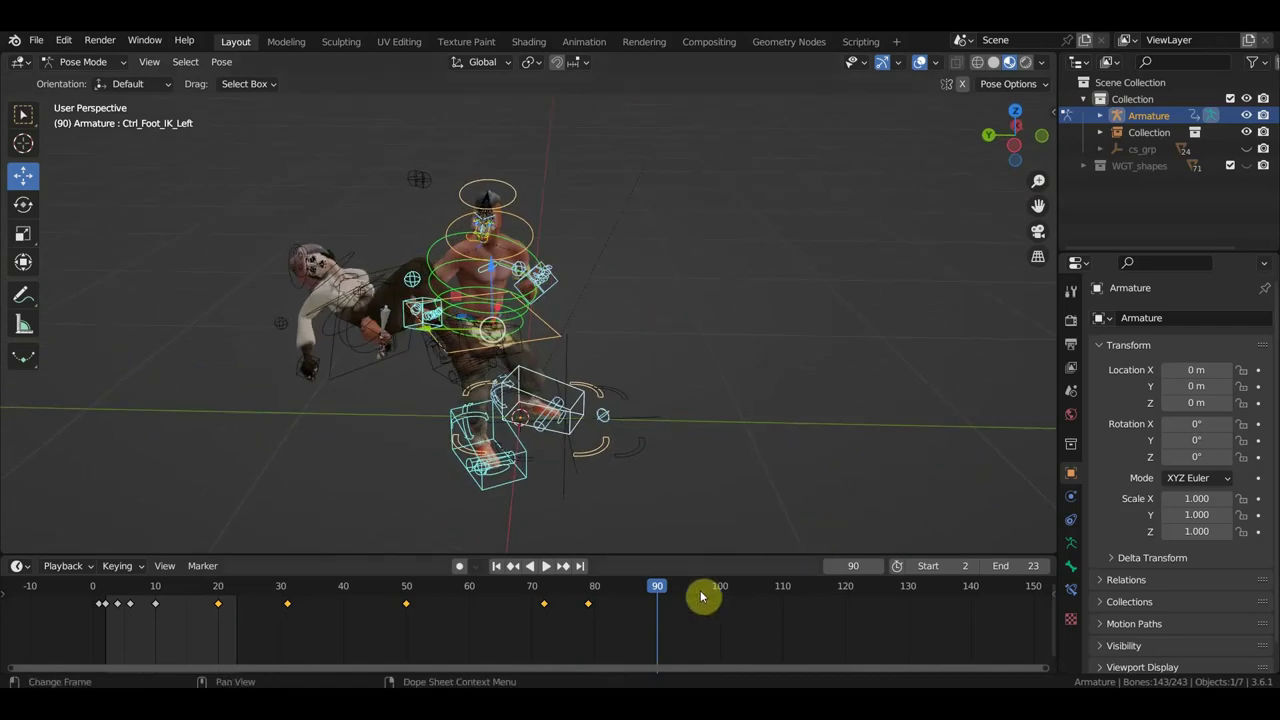
{"action": "mouse_move", "coordinate": [670, 593]}
{"action": "left_mouse_down"}
{"action": "mouse_move", "coordinate": [754, 591]}
{"action": "mouse_move", "coordinate": [374, 560]}
{"action": "mouse_move", "coordinate": [553, 566]}
{"action": "left_mouse_up"}
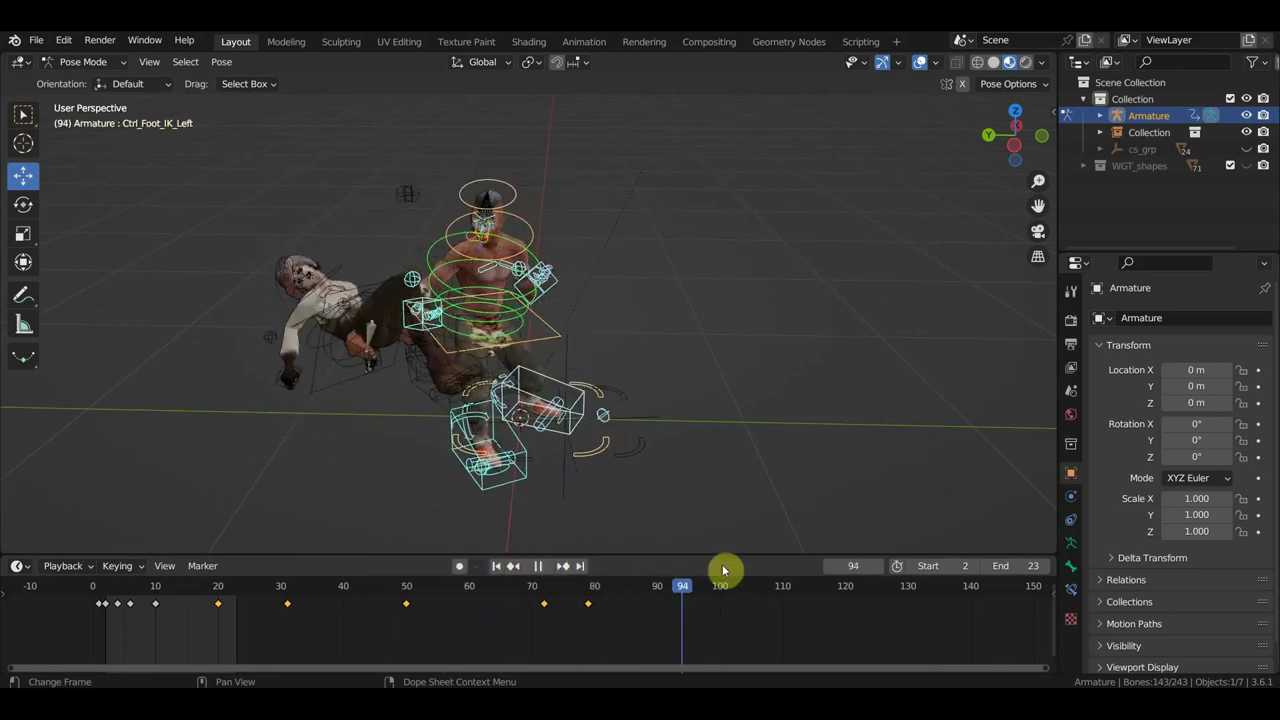
{"action": "mouse_move", "coordinate": [646, 557]}
{"action": "left_mouse_down"}
{"action": "mouse_move", "coordinate": [600, 549]}
{"action": "mouse_move", "coordinate": [707, 557]}
{"action": "mouse_move", "coordinate": [586, 554]}
{"action": "mouse_move", "coordinate": [686, 563]}
{"action": "left_mouse_up"}
{"action": "mouse_move", "coordinate": [660, 500]}
{"action": "middle_mouse_down"}
{"action": "mouse_move", "coordinate": [543, 449]}
{"action": "mouse_move", "coordinate": [505, 450]}
{"action": "mouse_move", "coordinate": [586, 486]}
{"action": "middle_mouse_up"}
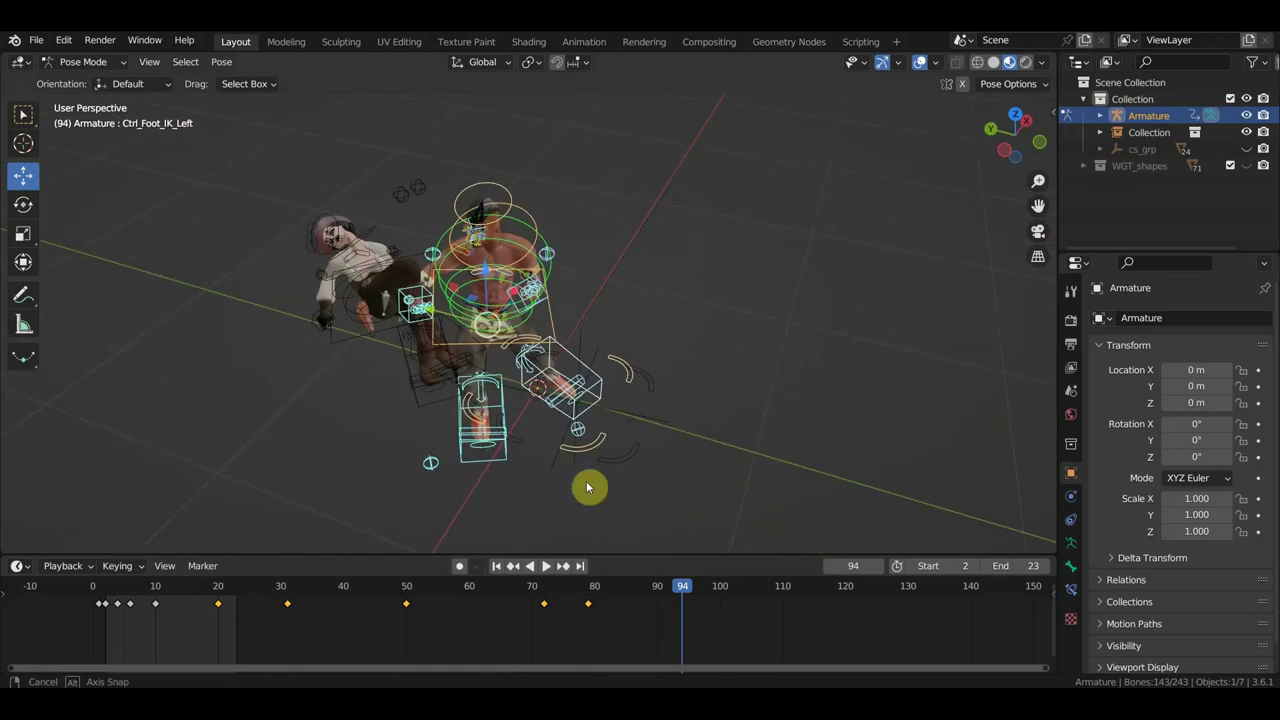
Turn the right foot control 48.3° around Z in top view and move it forward.
{"action": "left_click", "coordinate": [505, 420]}
{"action": "key", "text": "KP_5"}
{"action": "key", "text": "KP_7"}
{"action": "key", "text": "Home"}
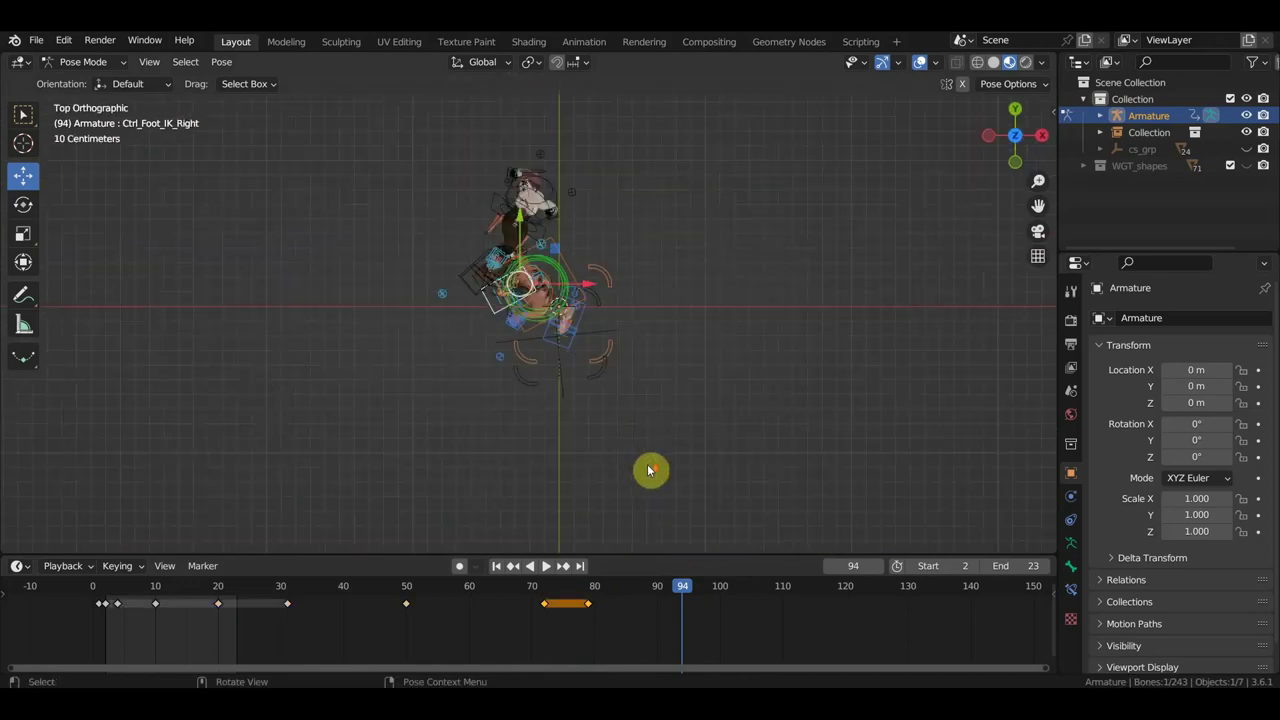
{"action": "key", "text": "r"}
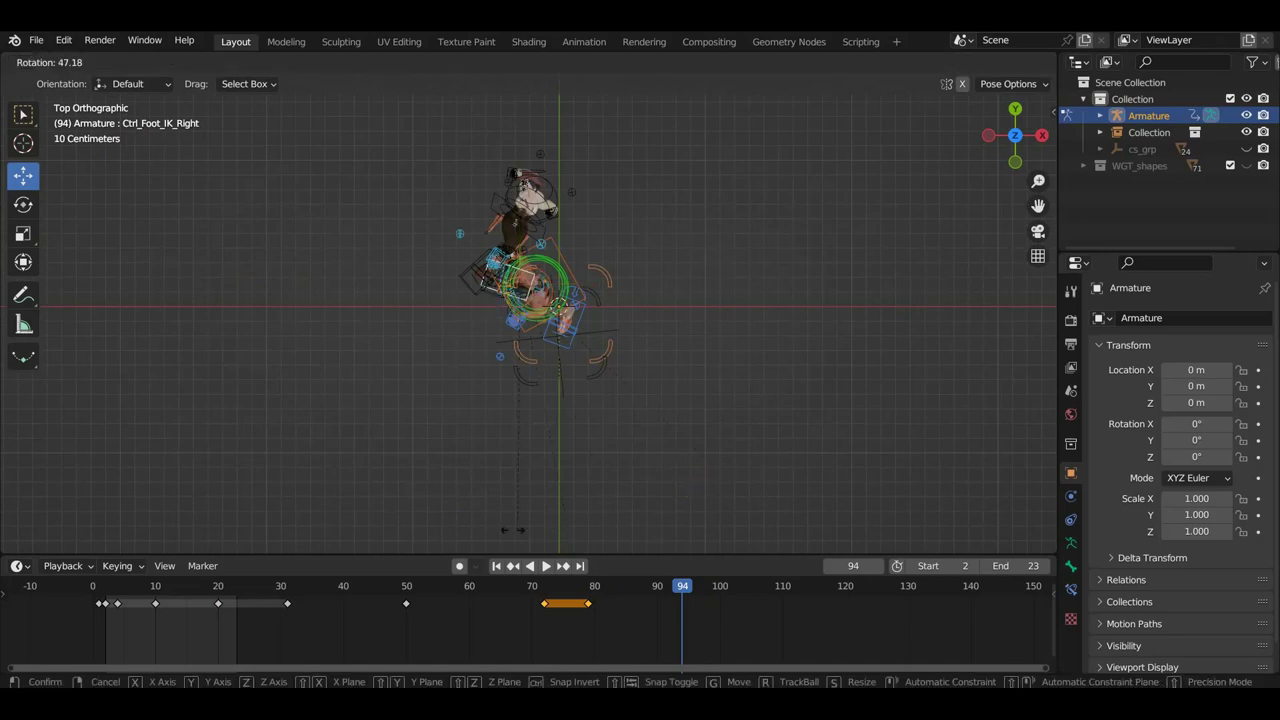
{"action": "left_click", "coordinate": [515, 533]}
{"action": "middle_click_drag", "start_coordinate": [580, 507], "coordinate": [806, 328]}
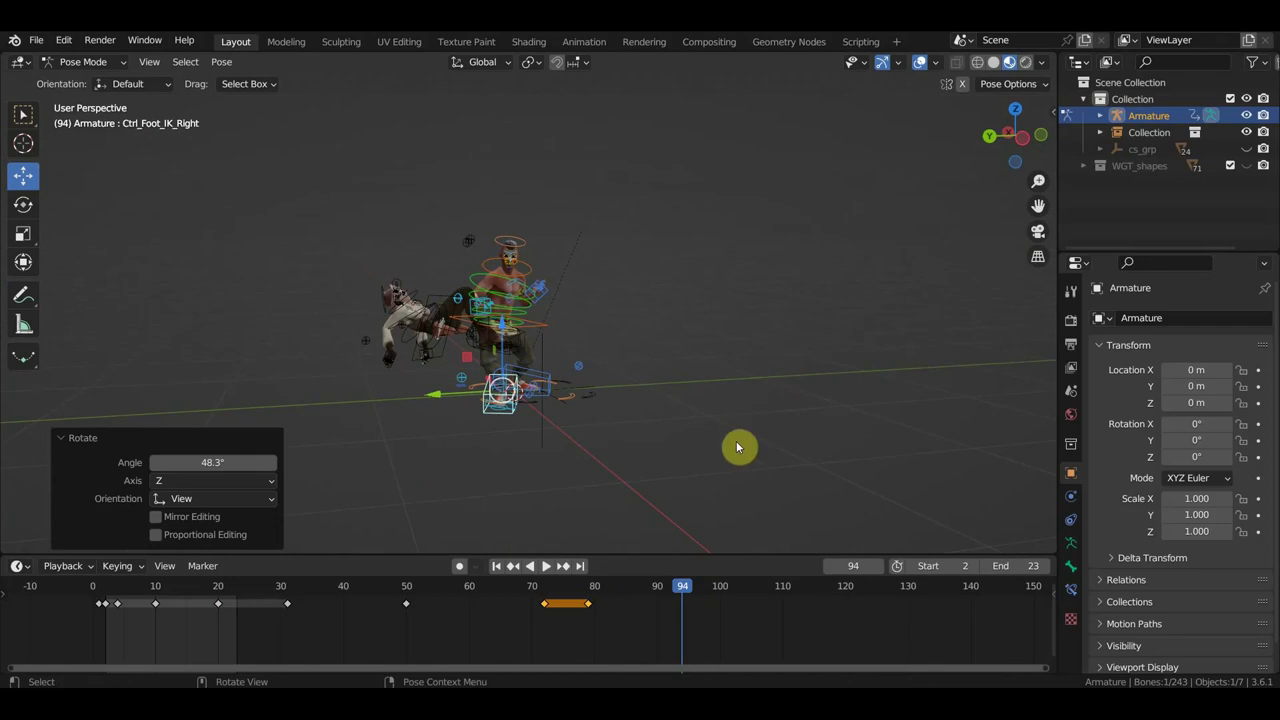
{"action": "key", "text": "g"}
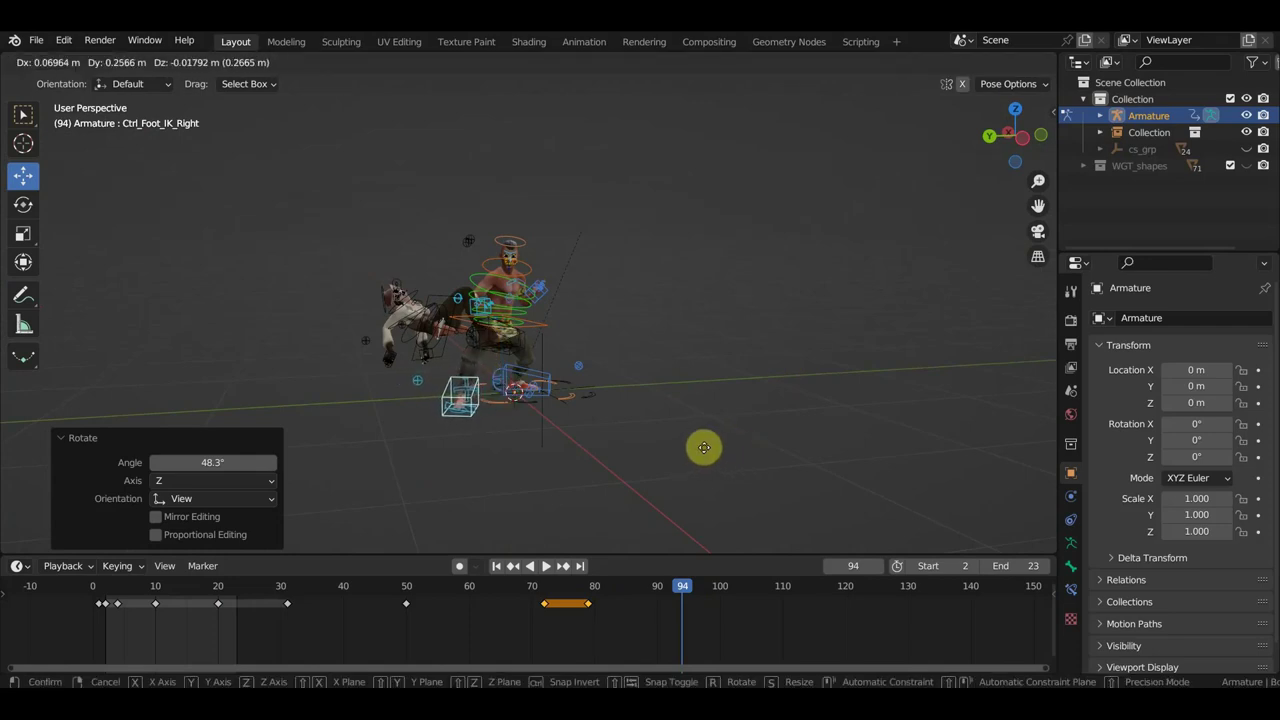
{"action": "left_click", "coordinate": [700, 448]}
{"action": "mouse_move", "coordinate": [704, 447]}
{"action": "middle_mouse_down"}
{"action": "mouse_move", "coordinate": [550, 458]}
{"action": "mouse_move", "coordinate": [573, 418]}
{"action": "middle_mouse_up"}
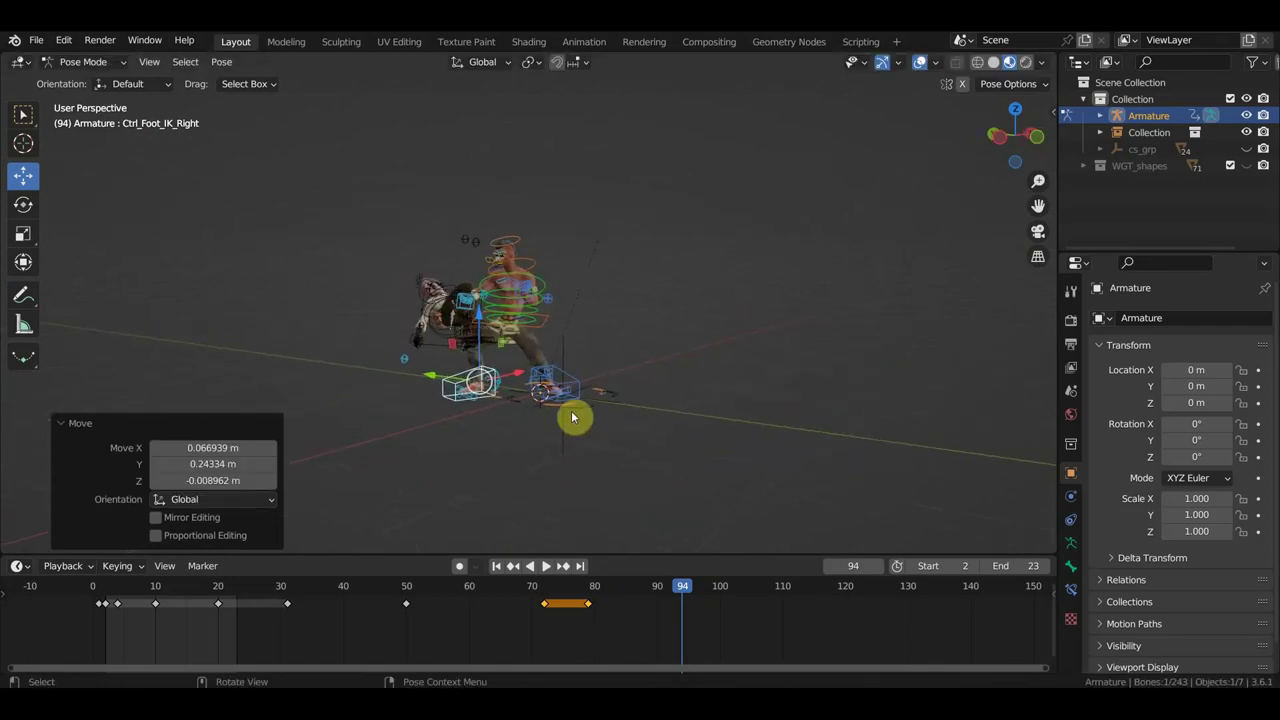
Turn the left foot control 47.8° and shift it about 0.26 m.
{"action": "left_click", "coordinate": [580, 390]}
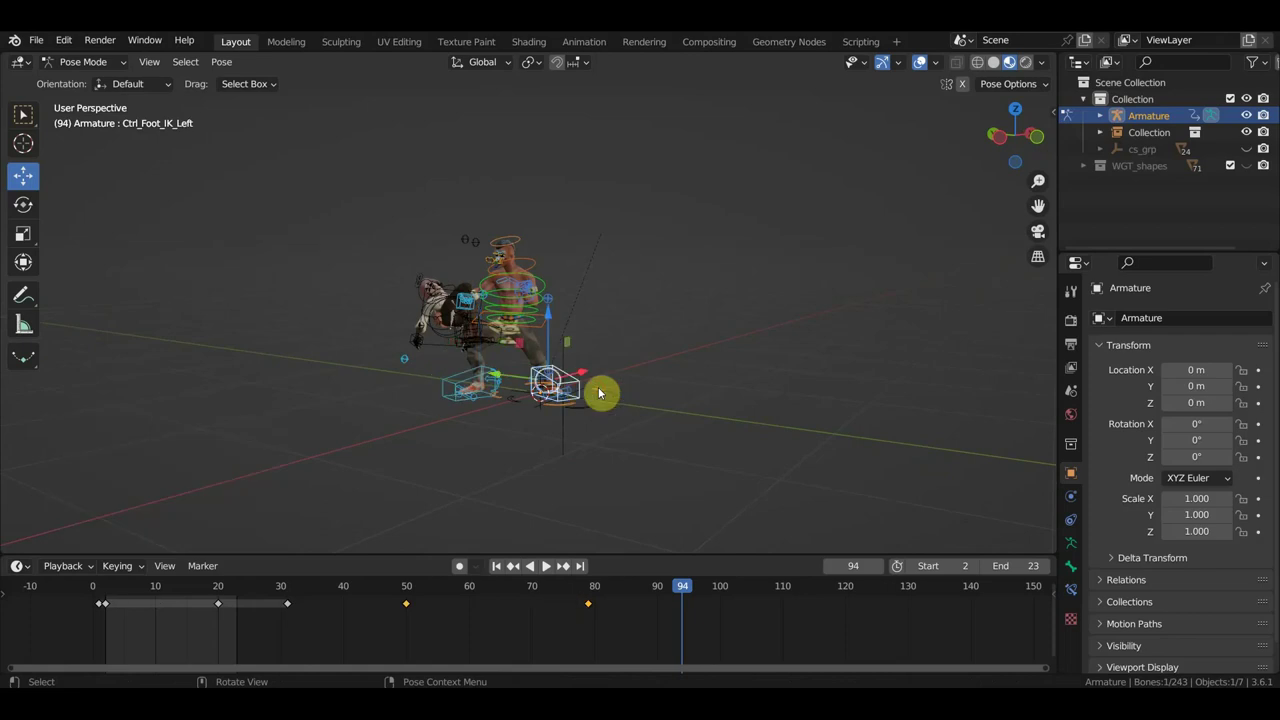
{"action": "key", "text": "KP_7"}
{"action": "key", "text": "r"}
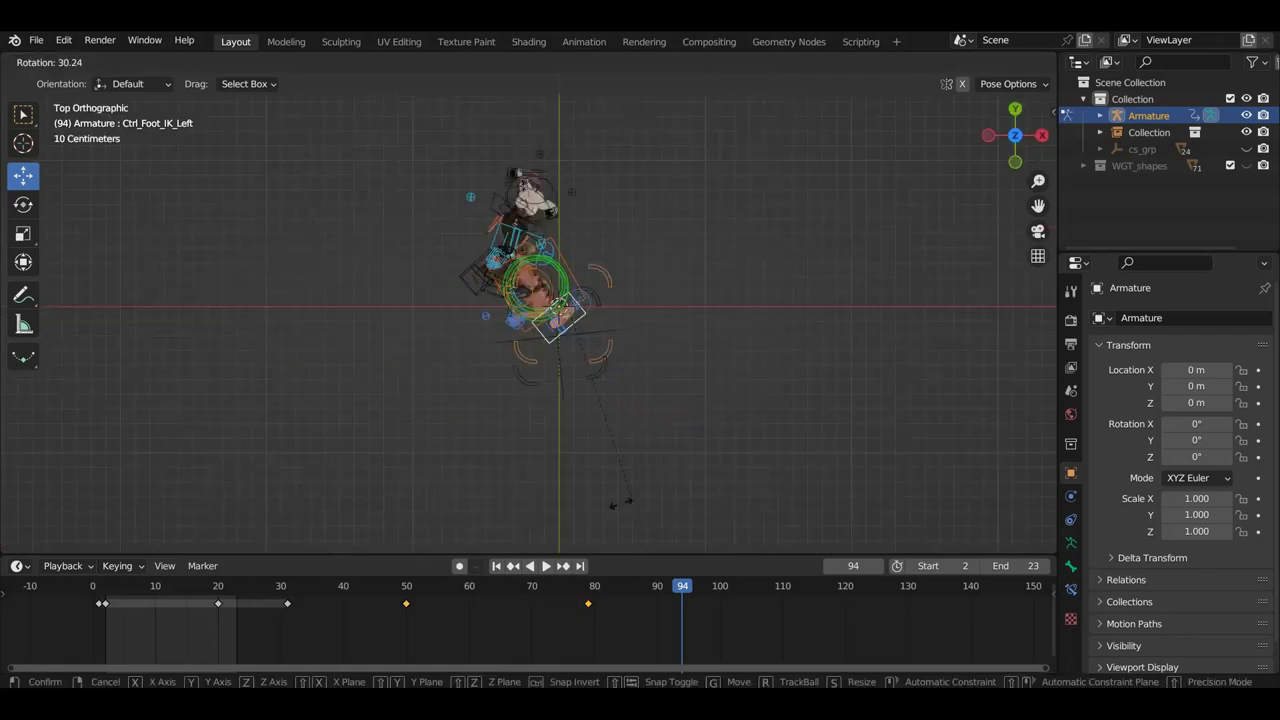
{"action": "left_click", "coordinate": [584, 506]}
{"action": "key", "text": "g"}
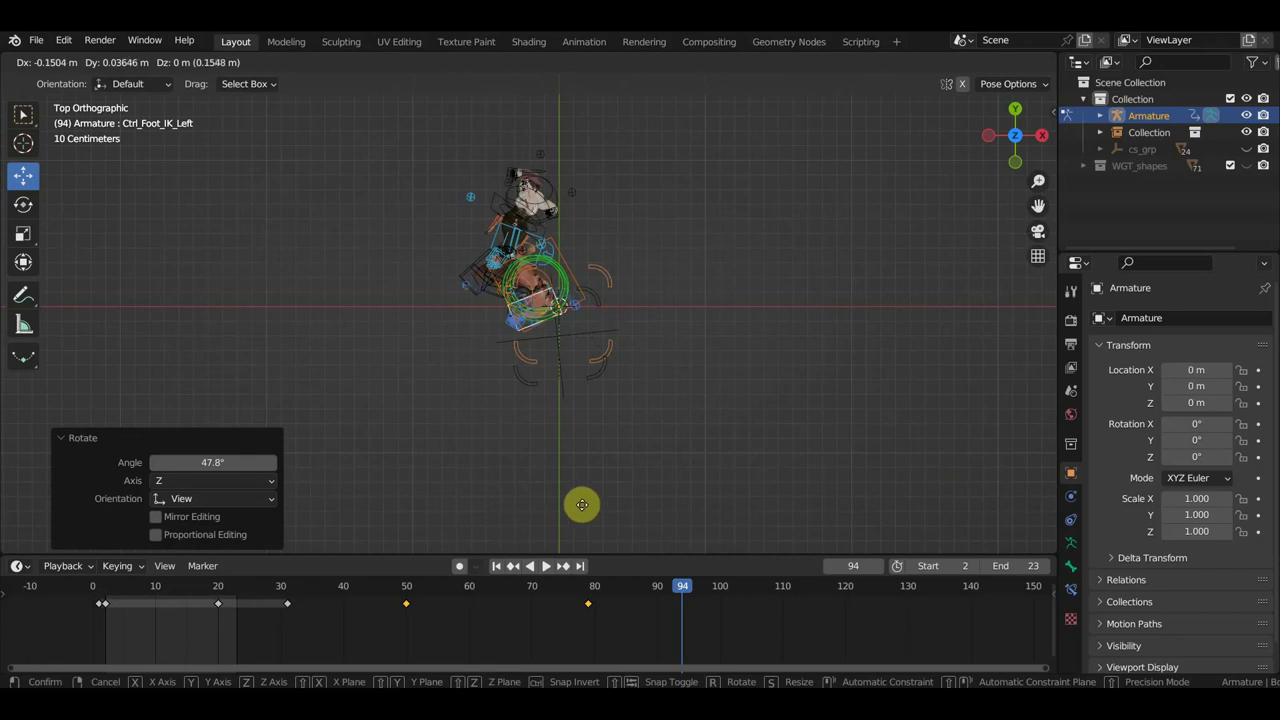
{"action": "left_click", "coordinate": [581, 508]}
{"action": "mouse_move", "coordinate": [583, 514]}
{"action": "middle_mouse_down"}
{"action": "mouse_move", "coordinate": [677, 426]}
{"action": "mouse_move", "coordinate": [700, 340]}
{"action": "mouse_move", "coordinate": [812, 355]}
{"action": "mouse_move", "coordinate": [829, 343]}
{"action": "mouse_move", "coordinate": [771, 336]}
{"action": "middle_mouse_up"}
Turn Ctrl_Hips 47.2° around Z and move it forward, then select the left hand control.
{"action": "left_click", "coordinate": [545, 332]}
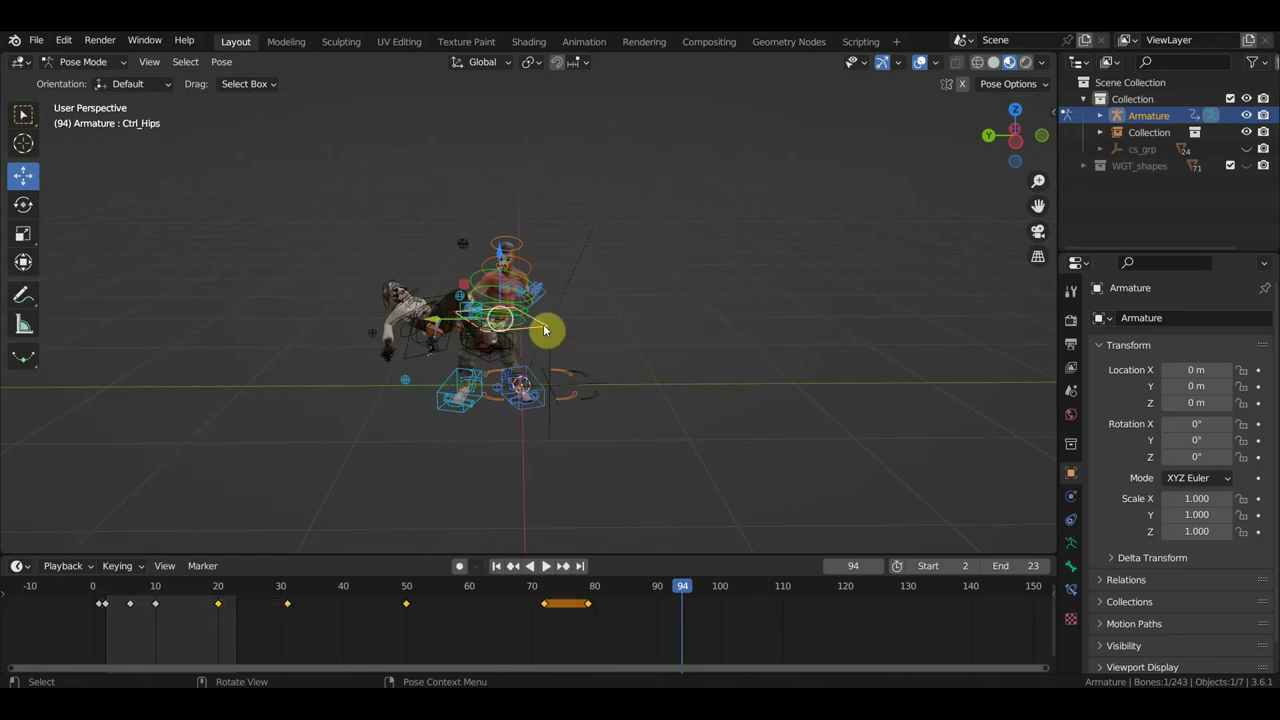
{"action": "key", "text": "KP_7"}
{"action": "key", "text": "r"}
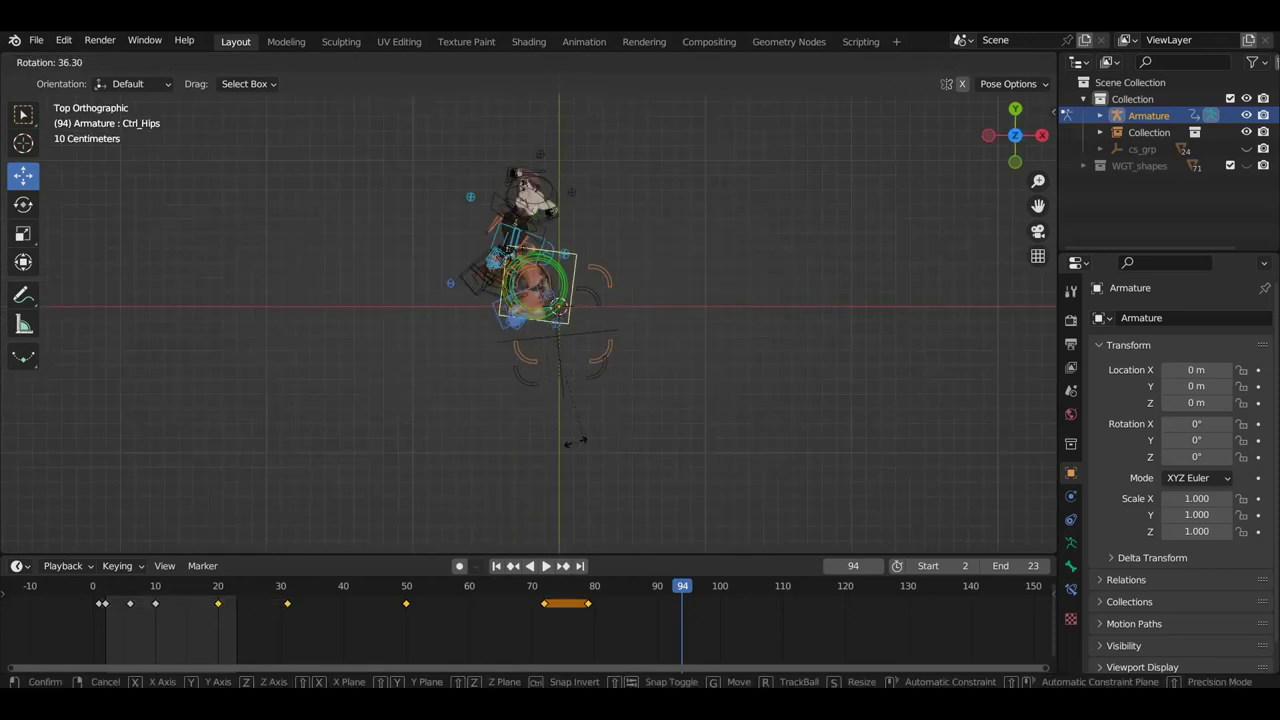
{"action": "left_click", "coordinate": [557, 449]}
{"action": "middle_click_drag", "start_coordinate": [557, 449], "coordinate": [783, 271]}
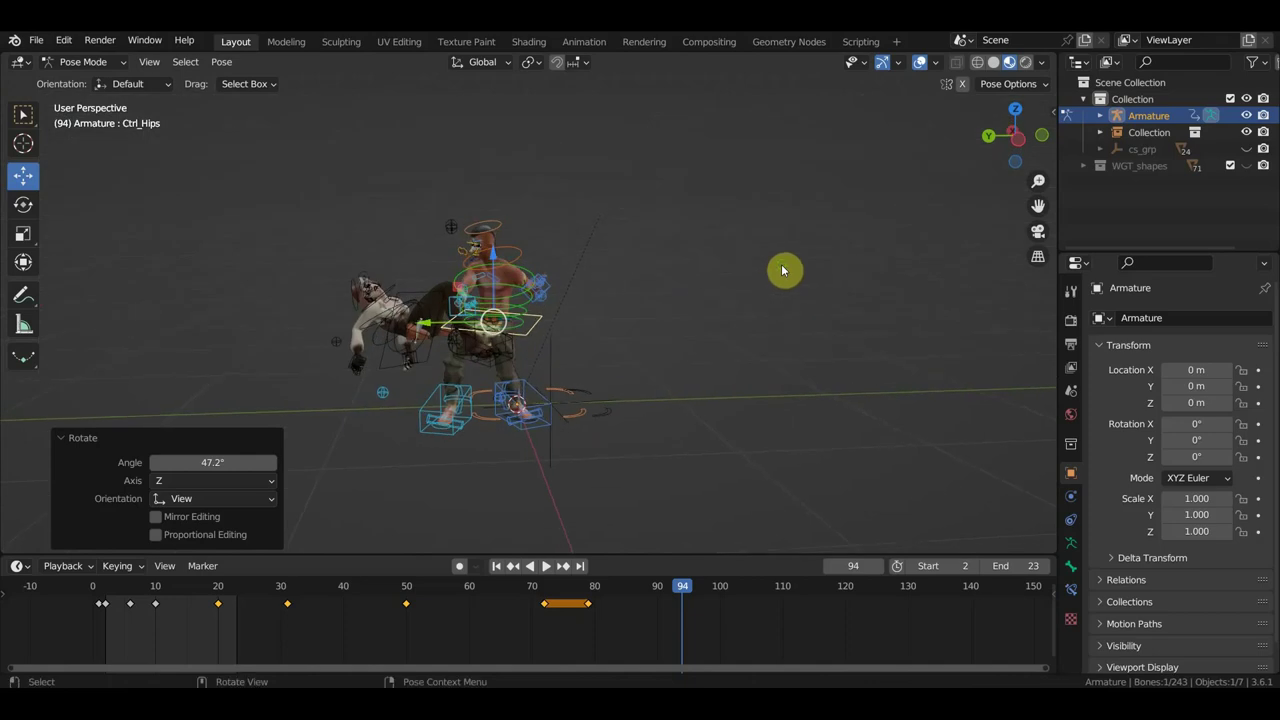
{"action": "key", "text": "g"}
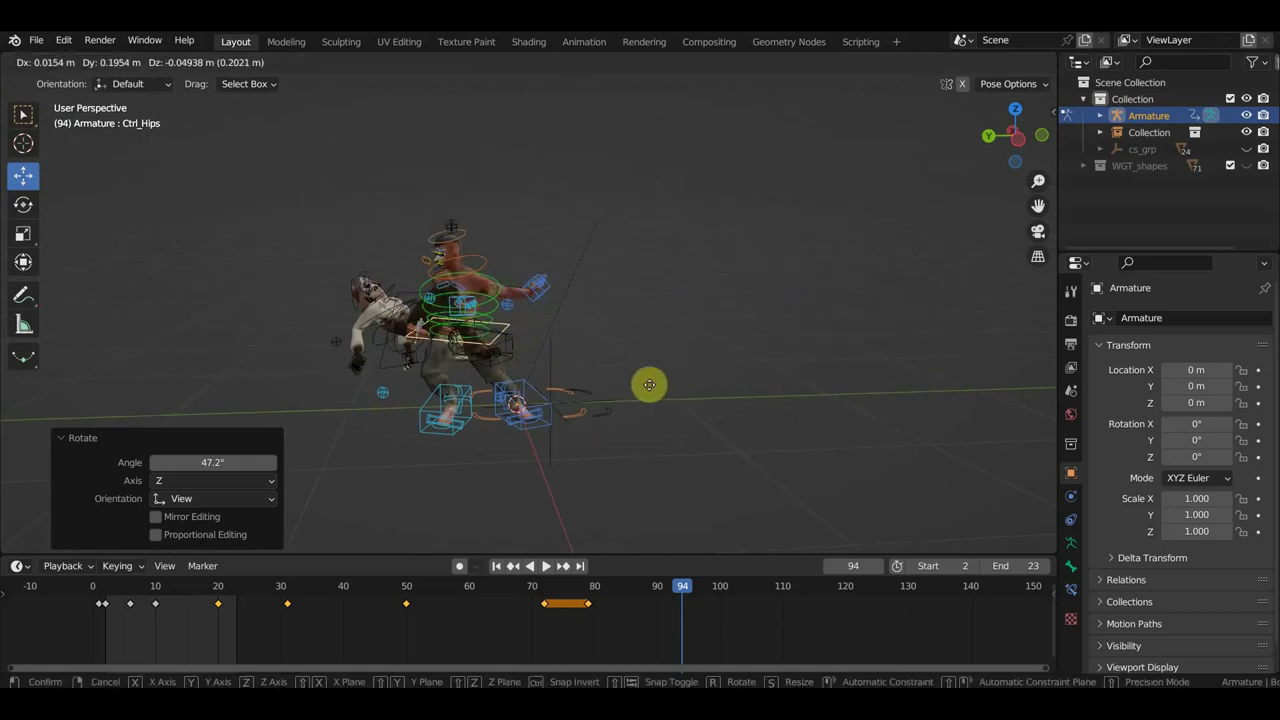
{"action": "left_click", "coordinate": [642, 383]}
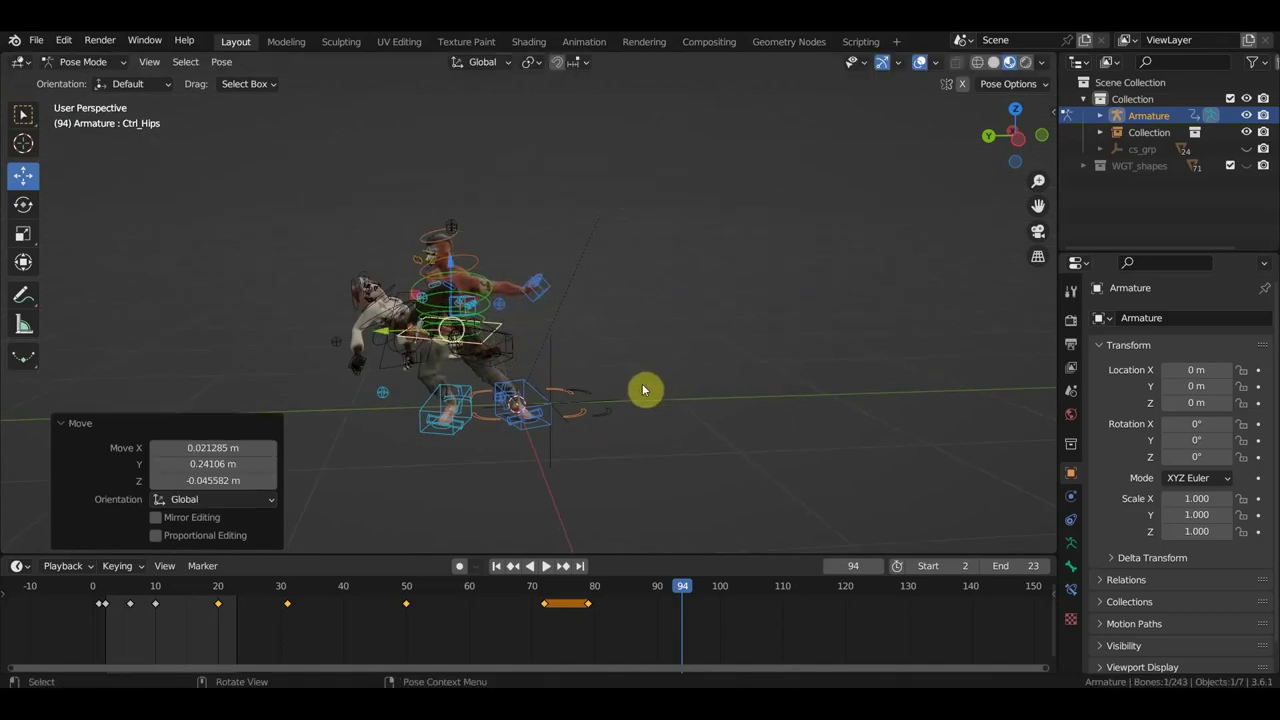
{"action": "left_click", "coordinate": [540, 294]}
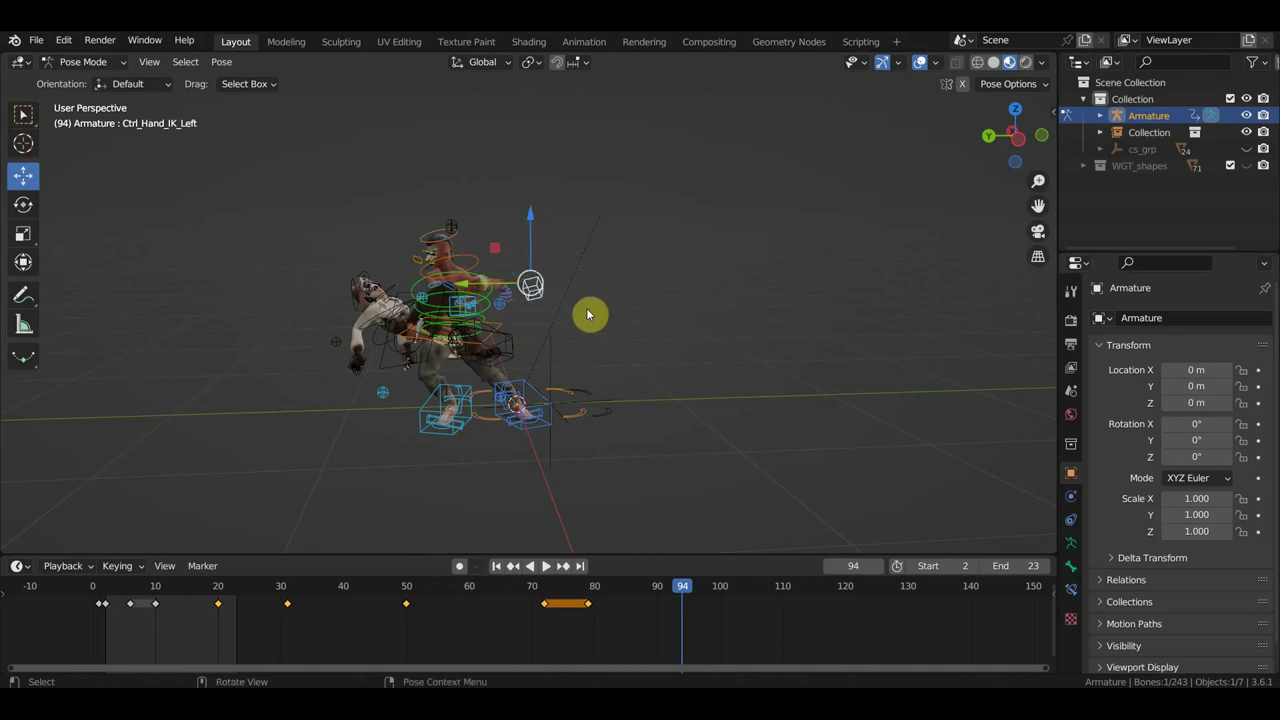
Place the left hand control on the carried character and turn it 103°.
{"action": "scroll", "coordinate": [559, 304], "scroll_direction": "up", "scroll_amount": 3}
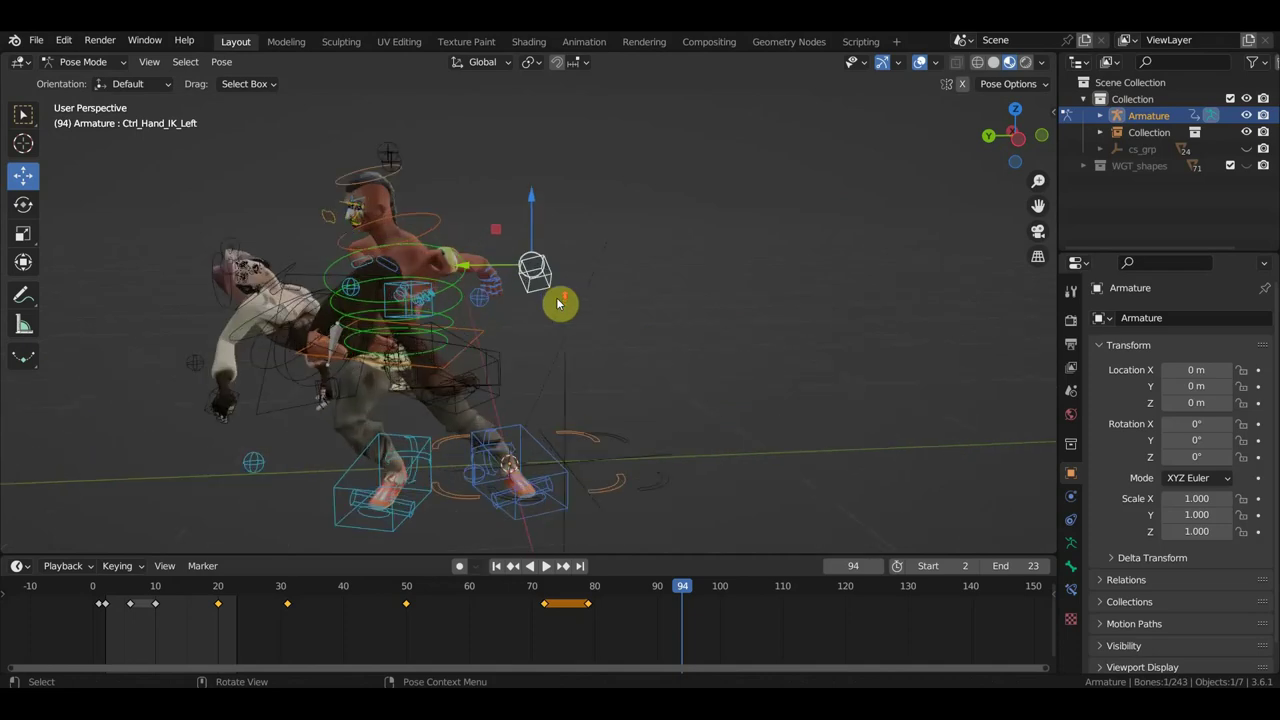
{"action": "key", "text": "g"}
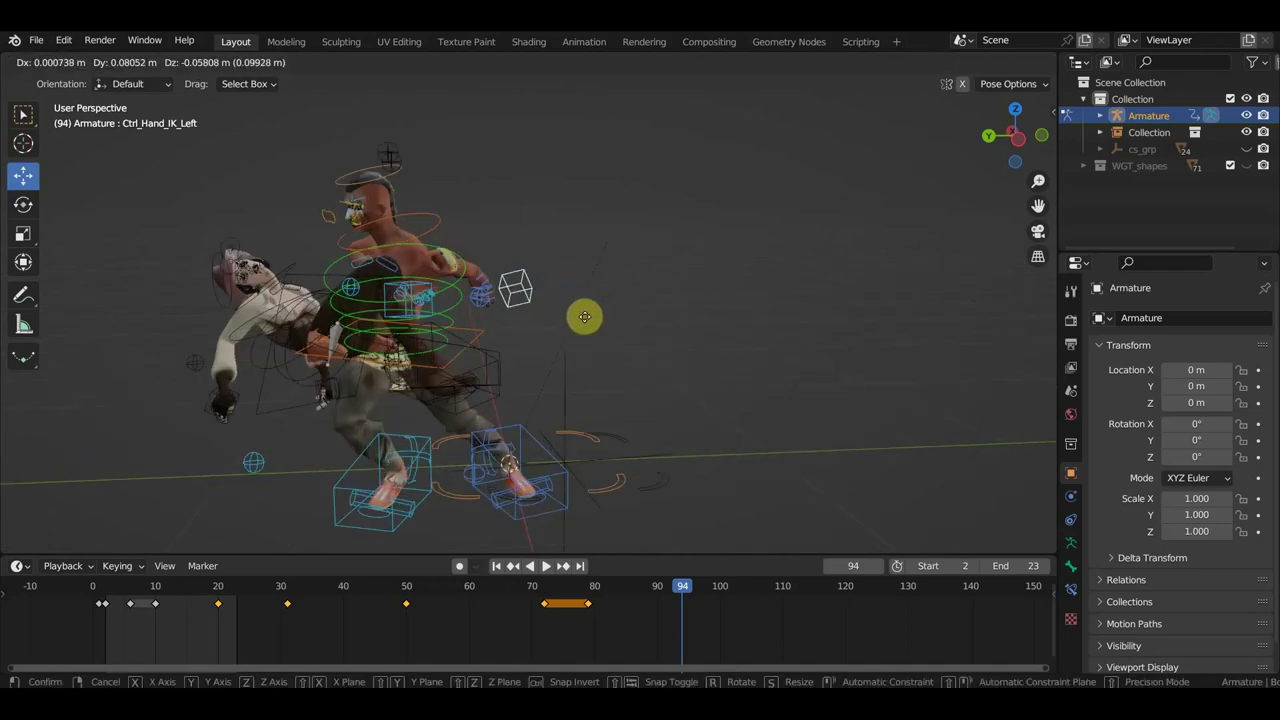
{"action": "left_click", "coordinate": [568, 345]}
{"action": "mouse_move", "coordinate": [568, 345]}
{"action": "middle_mouse_down"}
{"action": "mouse_move", "coordinate": [565, 362]}
{"action": "mouse_move", "coordinate": [457, 400]}
{"action": "mouse_move", "coordinate": [688, 348]}
{"action": "mouse_move", "coordinate": [643, 306]}
{"action": "mouse_move", "coordinate": [571, 314]}
{"action": "mouse_move", "coordinate": [751, 286]}
{"action": "mouse_move", "coordinate": [794, 263]}
{"action": "mouse_move", "coordinate": [649, 306]}
{"action": "mouse_move", "coordinate": [643, 351]}
{"action": "middle_mouse_up"}
{"action": "key", "text": "g"}
{"action": "left_click", "coordinate": [497, 392]}
{"action": "key", "text": "r"}
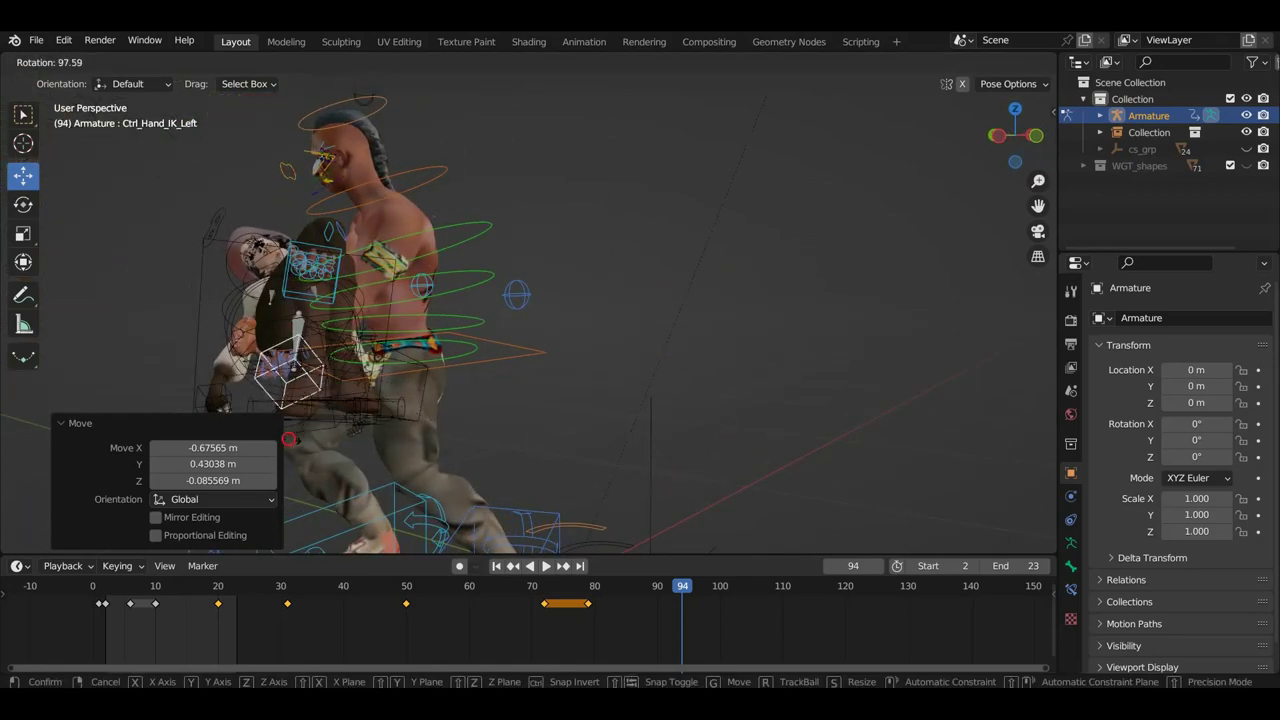
{"action": "left_click", "coordinate": [288, 438]}
Fine-tune the left hand control's position on the carried character.
{"action": "key", "text": "g"}
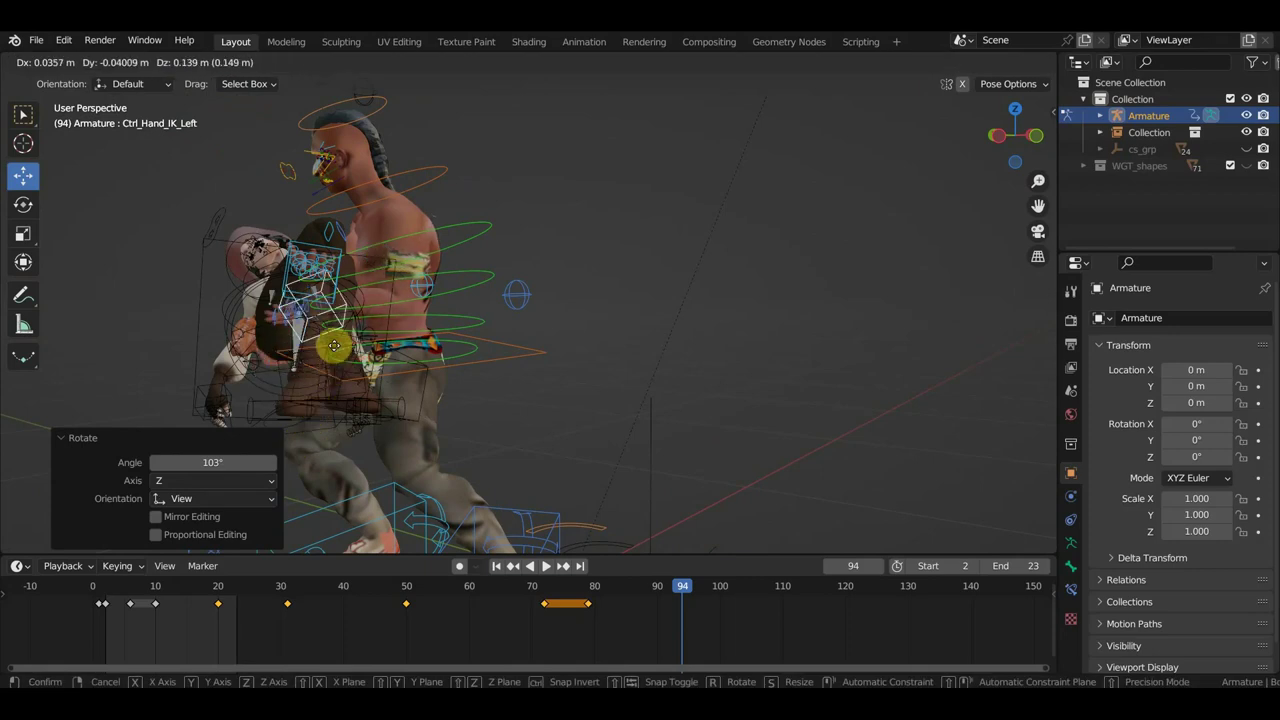
{"action": "left_click", "coordinate": [333, 341]}
{"action": "mouse_move", "coordinate": [326, 334]}
{"action": "middle_mouse_down"}
{"action": "mouse_move", "coordinate": [534, 343]}
{"action": "mouse_move", "coordinate": [566, 329]}
{"action": "mouse_move", "coordinate": [476, 274]}
{"action": "middle_mouse_up"}
{"action": "left_click", "coordinate": [455, 265]}
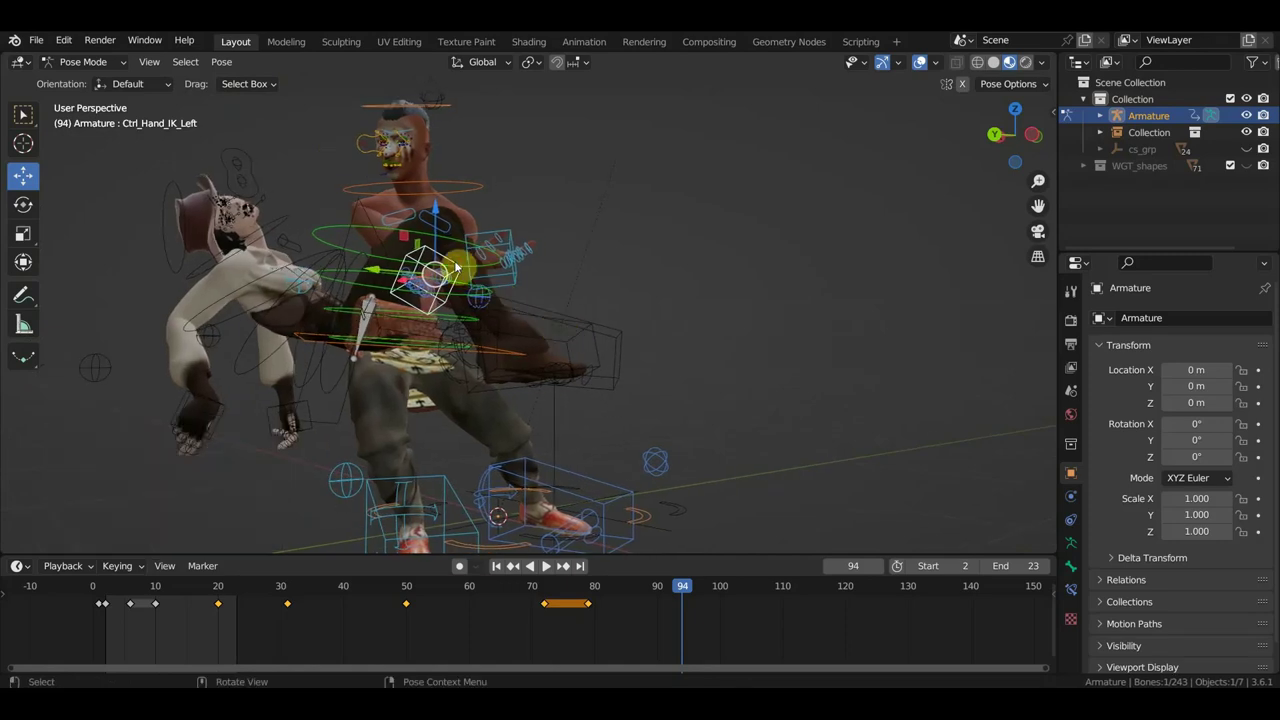
{"action": "key", "text": "g"}
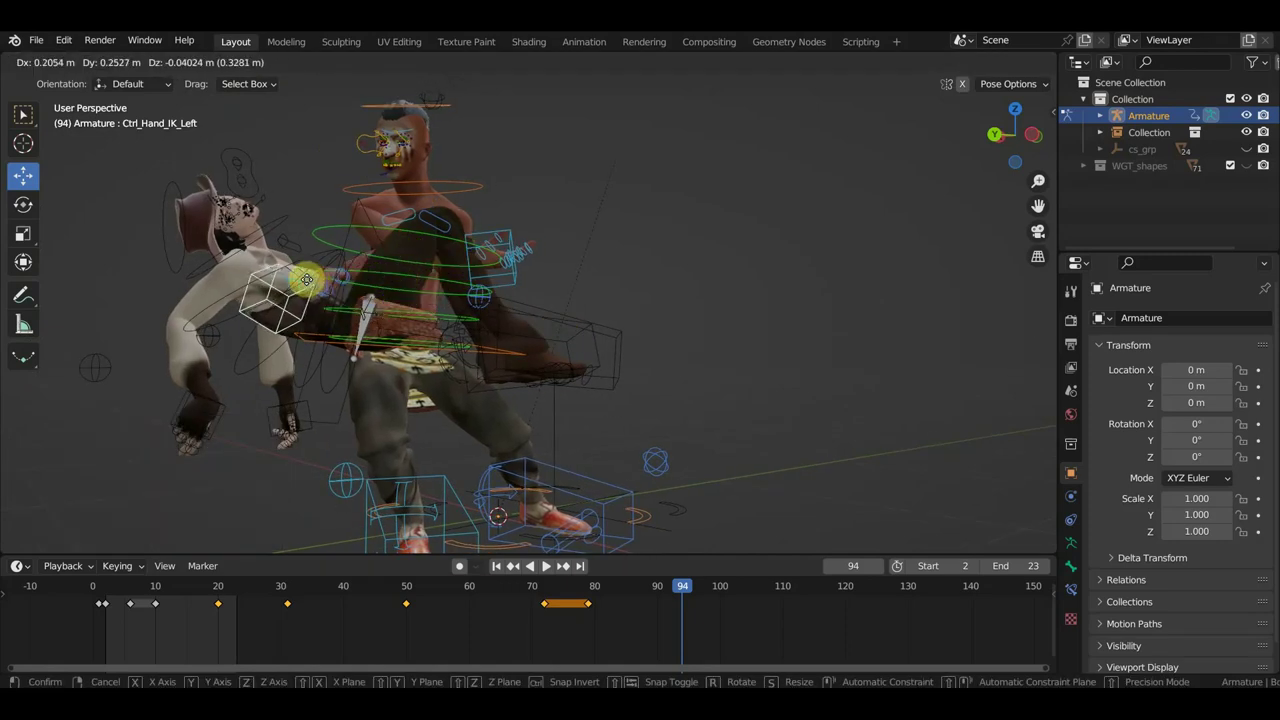
{"action": "left_click", "coordinate": [463, 276]}
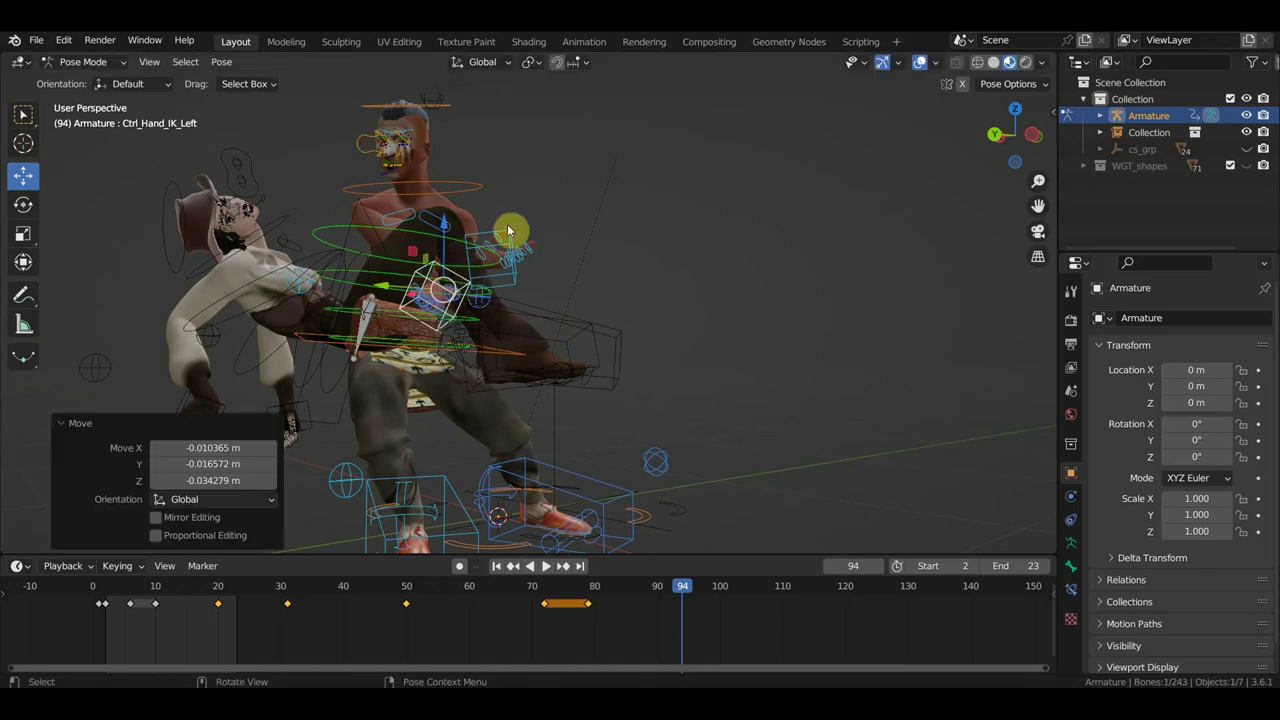
Move the right hand IK control, turn it -68°, and nudge it into place.
{"action": "left_click", "coordinate": [509, 233]}
{"action": "key", "text": "g"}
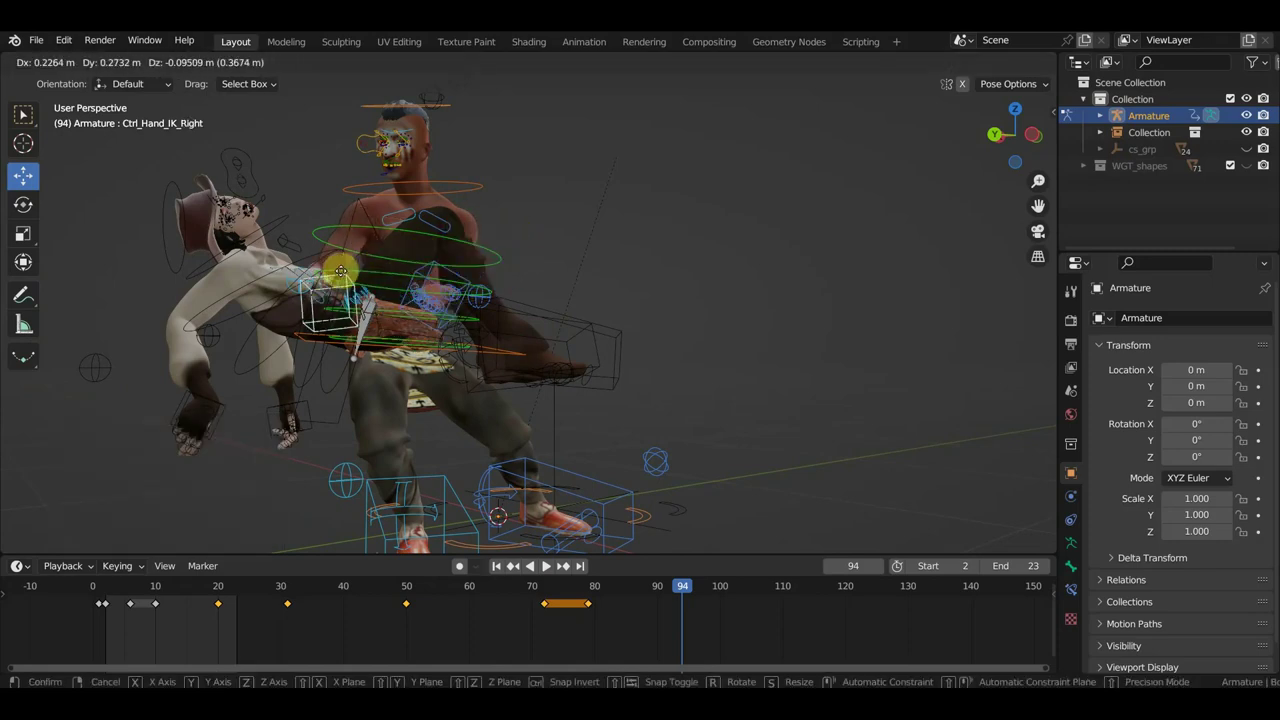
{"action": "left_click", "coordinate": [300, 276]}
{"action": "mouse_move", "coordinate": [302, 278]}
{"action": "middle_mouse_down"}
{"action": "mouse_move", "coordinate": [549, 283]}
{"action": "mouse_move", "coordinate": [571, 289]}
{"action": "mouse_move", "coordinate": [583, 320]}
{"action": "mouse_move", "coordinate": [449, 217]}
{"action": "mouse_move", "coordinate": [403, 217]}
{"action": "mouse_move", "coordinate": [397, 245]}
{"action": "mouse_move", "coordinate": [380, 223]}
{"action": "middle_mouse_up"}
{"action": "key", "text": "r"}
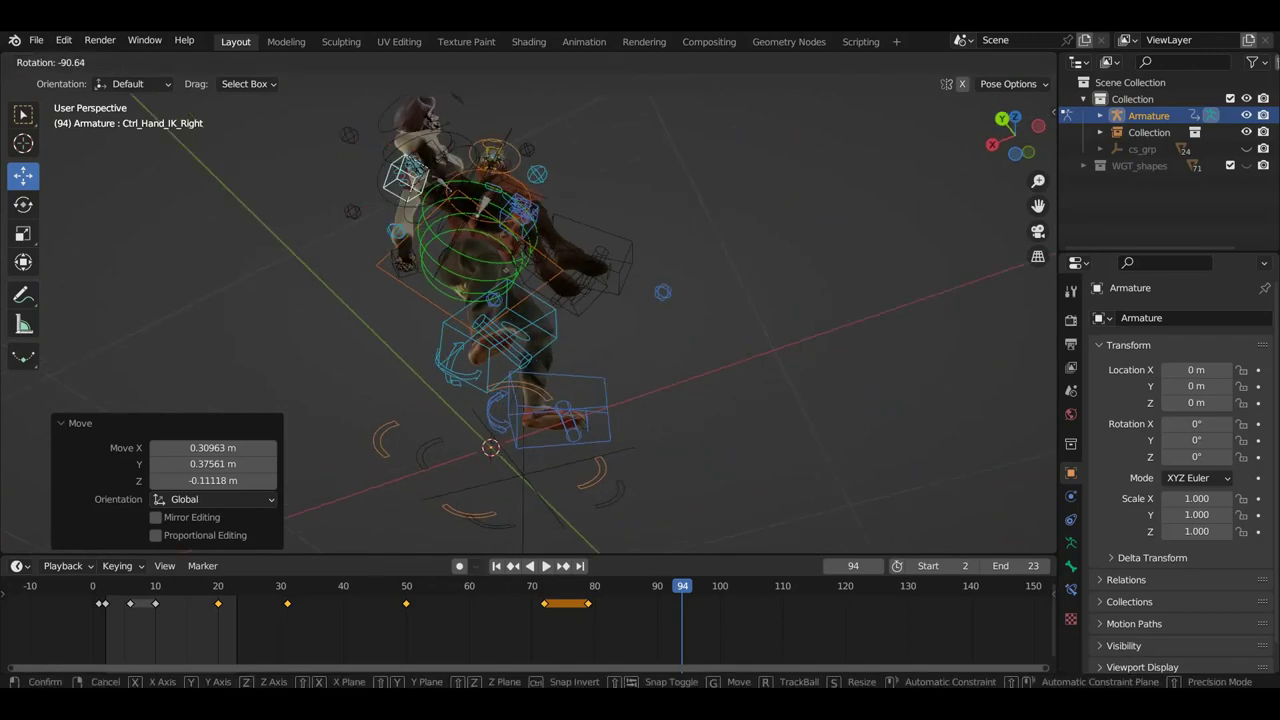
{"action": "left_click", "coordinate": [445, 192]}
{"action": "mouse_move", "coordinate": [445, 192]}
{"action": "middle_mouse_down"}
{"action": "mouse_move", "coordinate": [377, 272]}
{"action": "mouse_move", "coordinate": [365, 313]}
{"action": "middle_mouse_up"}
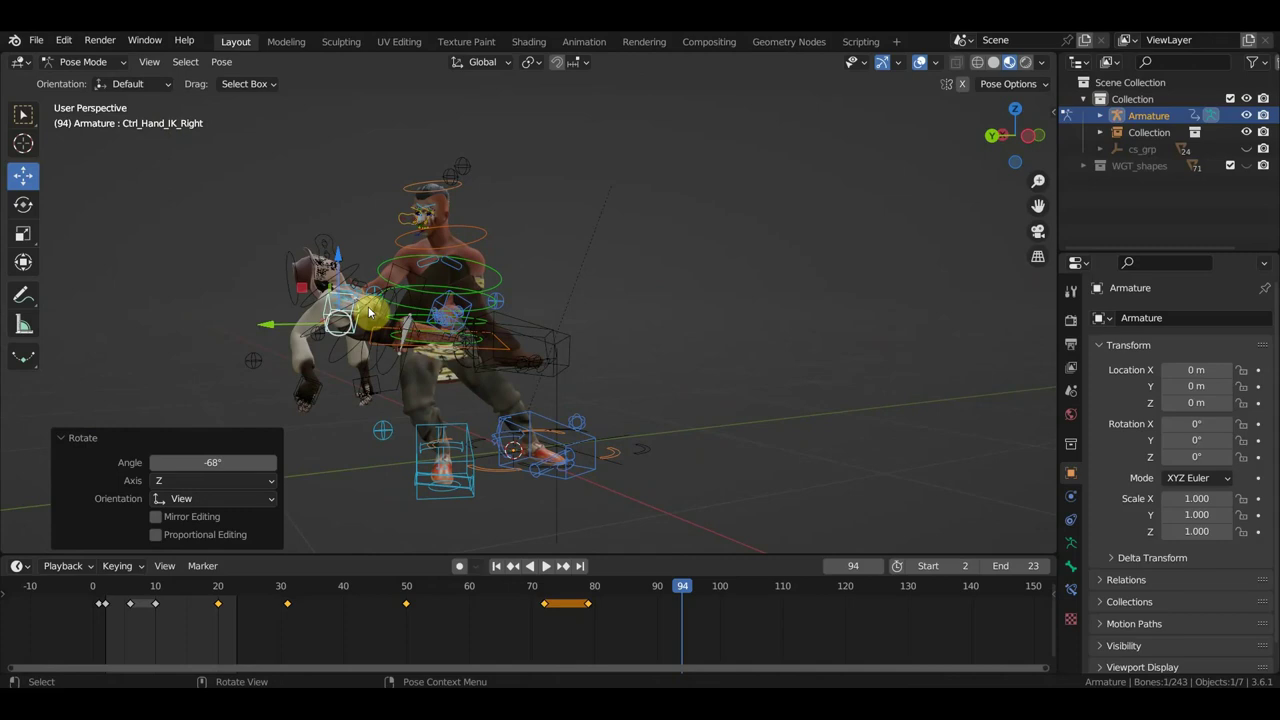
{"action": "key", "text": "g"}
{"action": "left_click", "coordinate": [384, 328]}
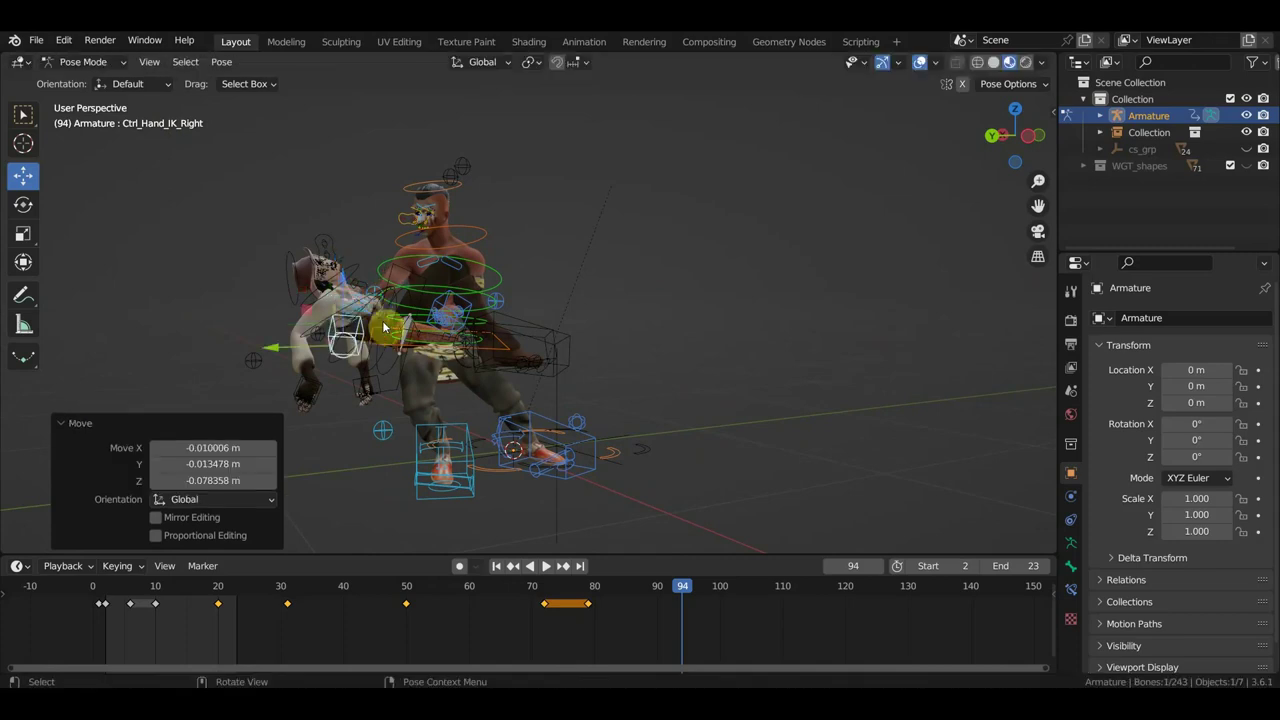
Twist the upper spine control by -14.6°.
{"action": "left_click", "coordinate": [499, 272]}
{"action": "key", "text": "r"}
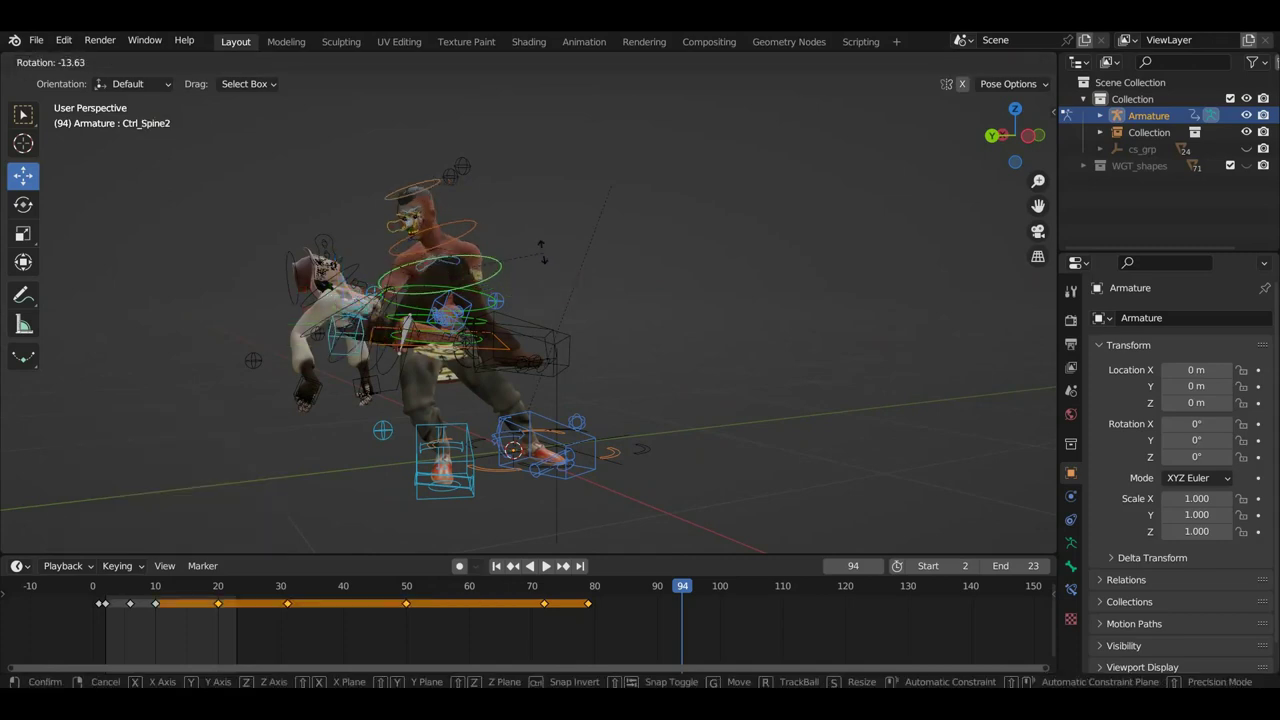
{"action": "left_click", "coordinate": [541, 258]}
{"action": "mouse_move", "coordinate": [541, 258]}
{"action": "middle_mouse_down"}
{"action": "mouse_move", "coordinate": [492, 276]}
{"action": "mouse_move", "coordinate": [510, 379]}
{"action": "middle_mouse_up"}
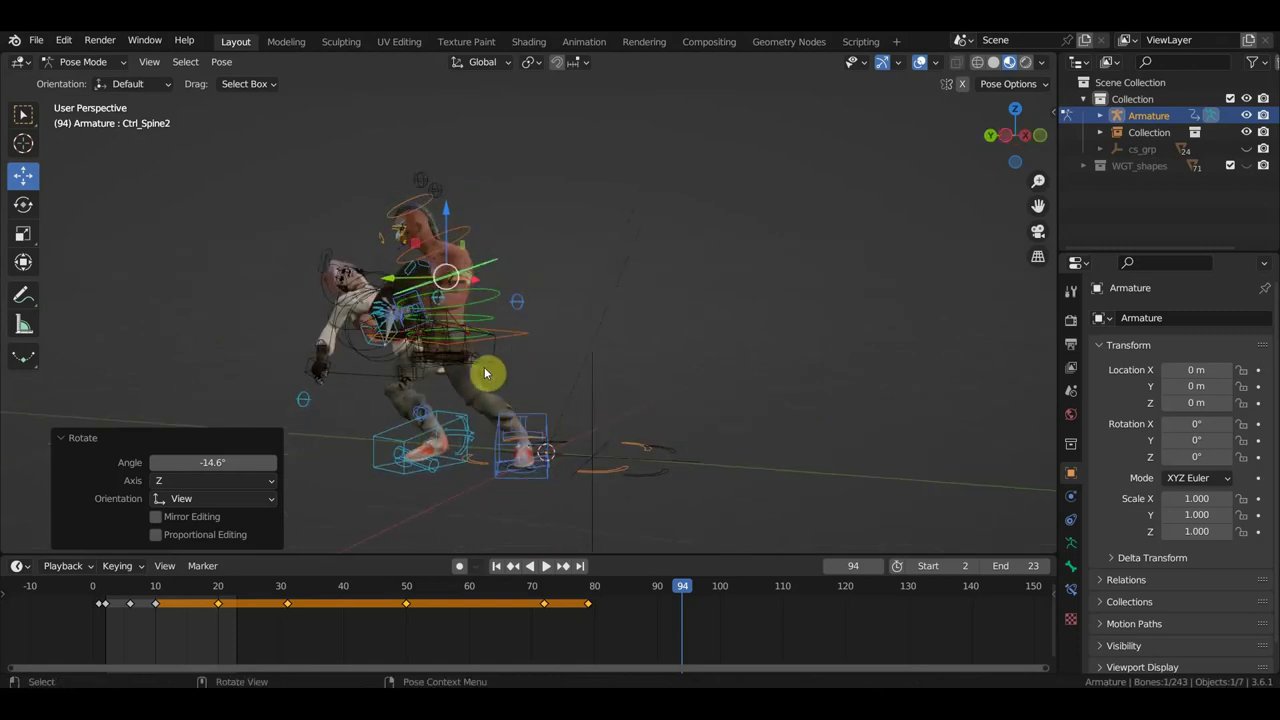
{"action": "middle_click_drag", "start_coordinate": [500, 354], "coordinate": [186, 362]}
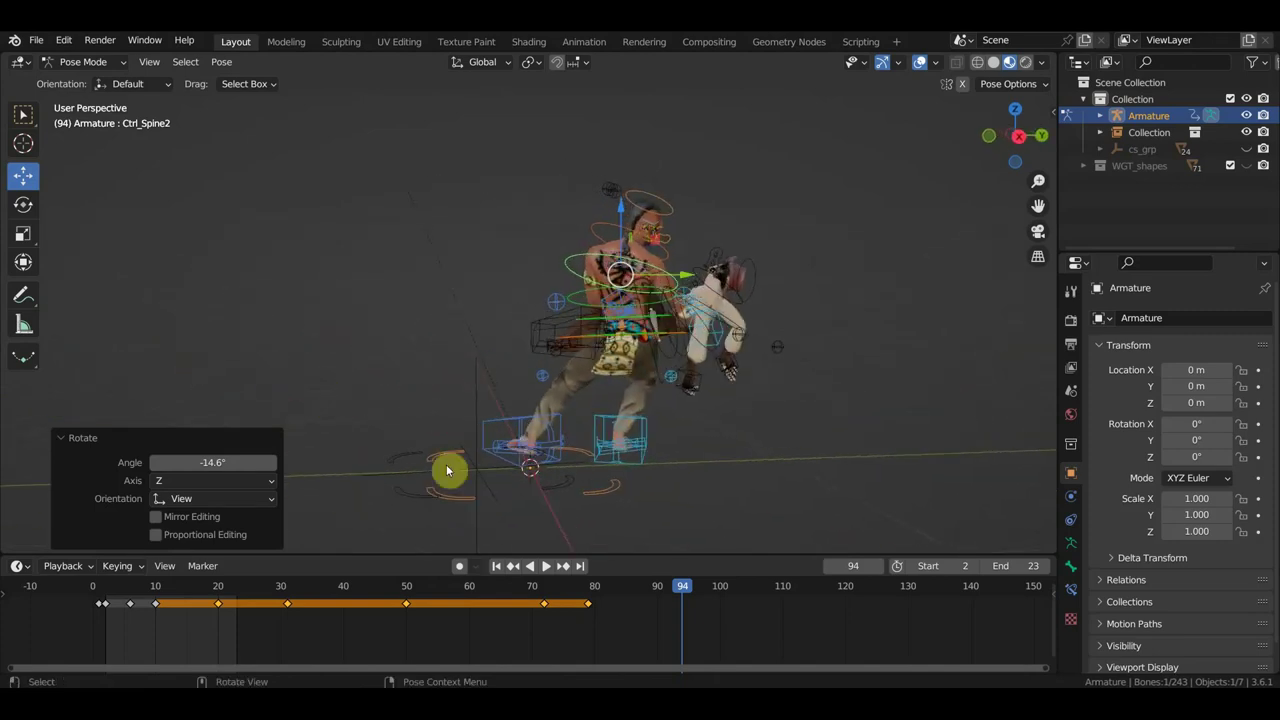
Reposition the right foot control and the right knee pole control.
{"action": "left_click", "coordinate": [644, 421]}
{"action": "key", "text": "g"}
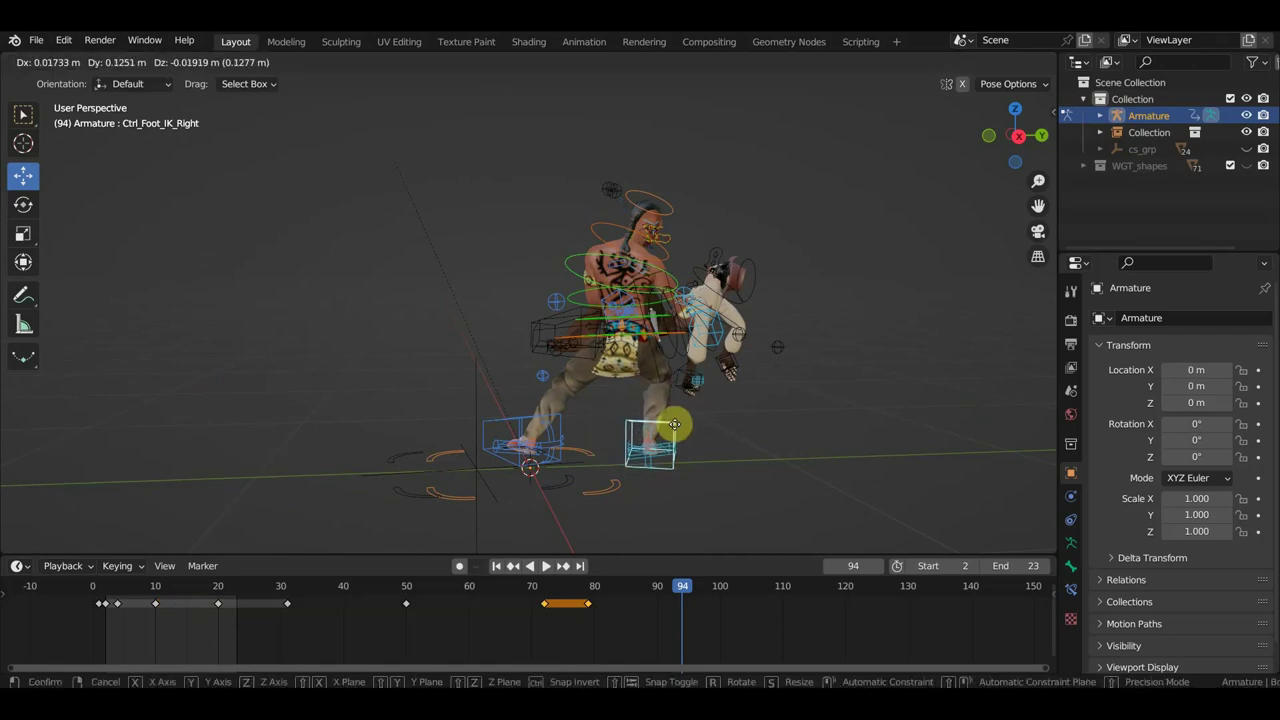
{"action": "left_click", "coordinate": [663, 434]}
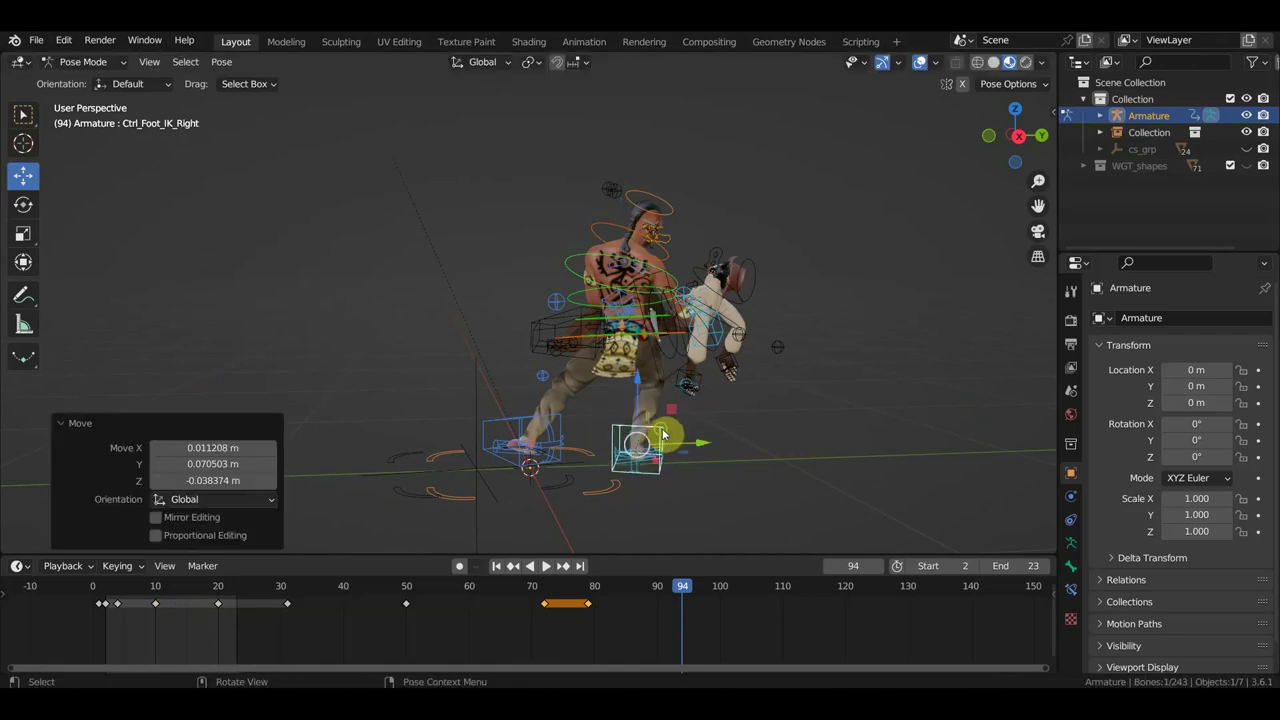
{"action": "mouse_move", "coordinate": [663, 434]}
{"action": "middle_mouse_down"}
{"action": "mouse_move", "coordinate": [997, 426]}
{"action": "mouse_move", "coordinate": [395, 452]}
{"action": "middle_mouse_up"}
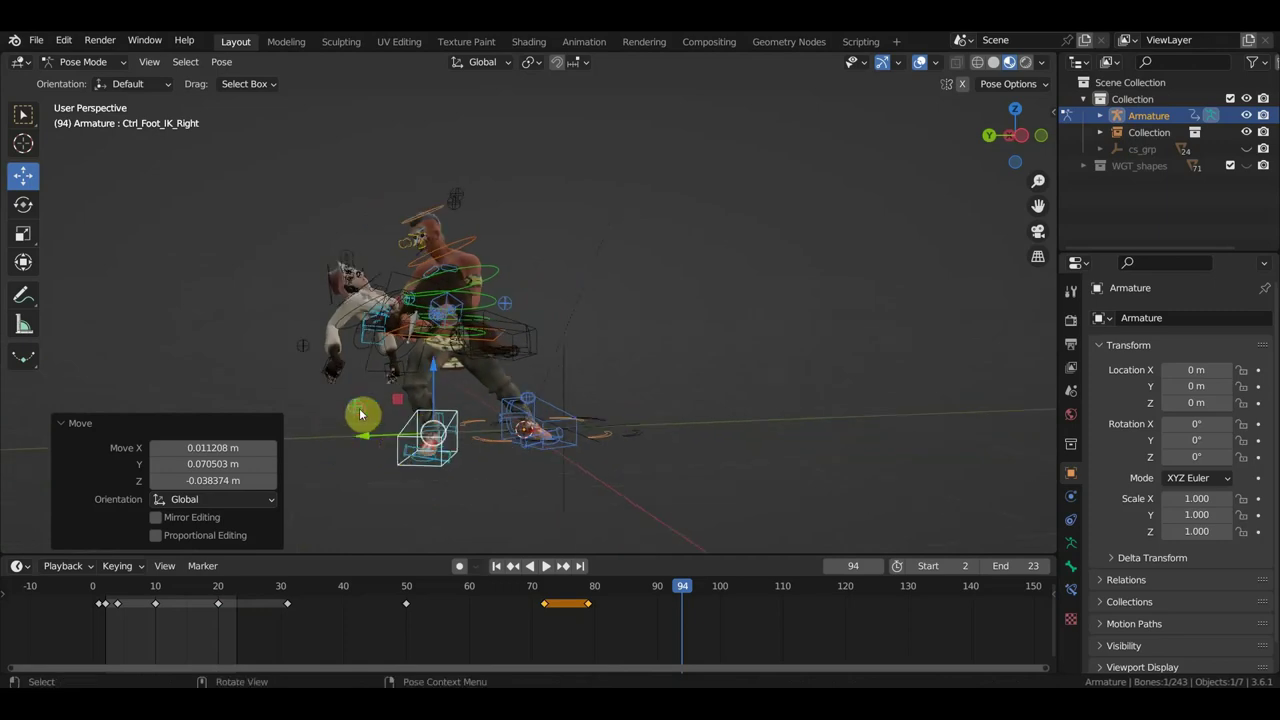
{"action": "left_click", "coordinate": [361, 414]}
{"action": "key", "text": "g"}
{"action": "left_click", "coordinate": [402, 408]}
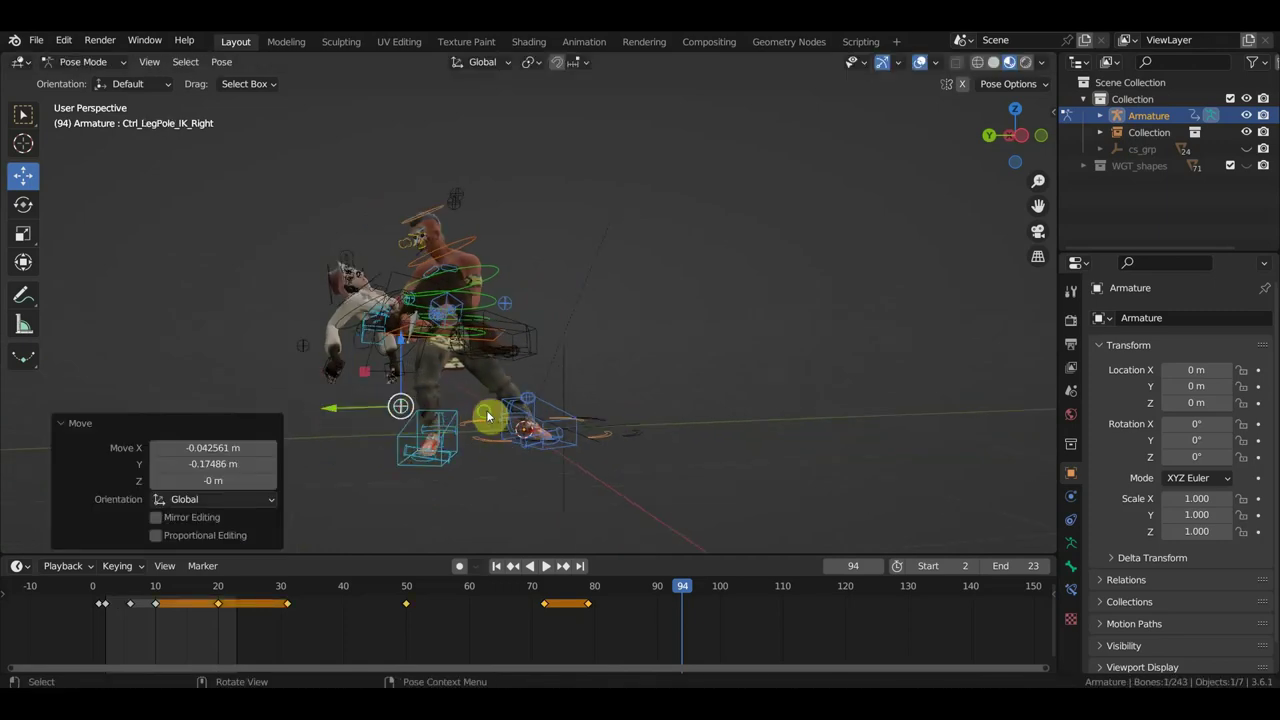
Turn the right hand control 63.5° on the carried character's arm.
{"action": "scroll", "coordinate": [486, 417], "scroll_direction": "up", "scroll_amount": 3}
{"action": "mouse_move", "coordinate": [486, 417]}
{"action": "middle_mouse_down", "text": "shift"}
{"action": "mouse_move", "coordinate": [697, 368]}
{"action": "mouse_move", "coordinate": [690, 379]}
{"action": "middle_mouse_up", "text": "shift"}
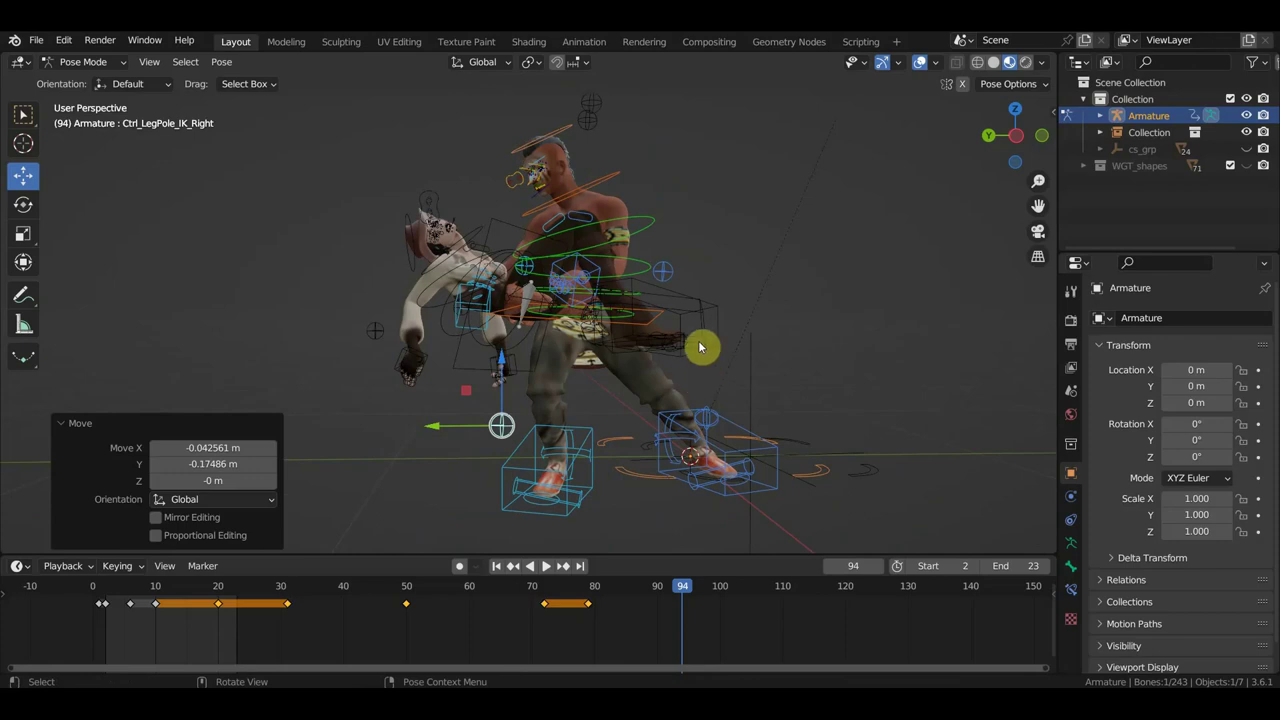
{"action": "mouse_move", "coordinate": [651, 268]}
{"action": "middle_mouse_down"}
{"action": "mouse_move", "coordinate": [675, 254]}
{"action": "mouse_move", "coordinate": [814, 249]}
{"action": "mouse_move", "coordinate": [834, 269]}
{"action": "mouse_move", "coordinate": [777, 277]}
{"action": "mouse_move", "coordinate": [823, 271]}
{"action": "middle_mouse_up"}
{"action": "left_click", "coordinate": [690, 305]}
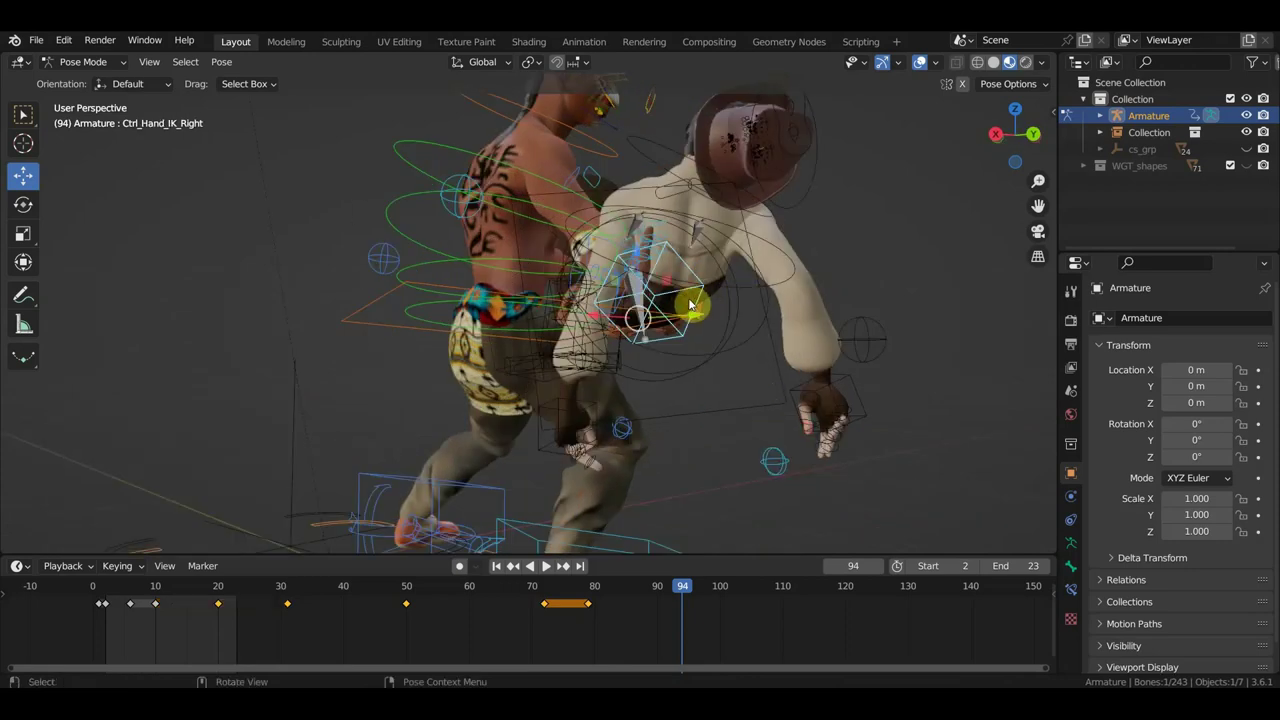
{"action": "mouse_move", "coordinate": [690, 305]}
{"action": "middle_mouse_down"}
{"action": "mouse_move", "coordinate": [674, 286]}
{"action": "mouse_move", "coordinate": [657, 363]}
{"action": "mouse_move", "coordinate": [752, 390]}
{"action": "middle_mouse_up"}
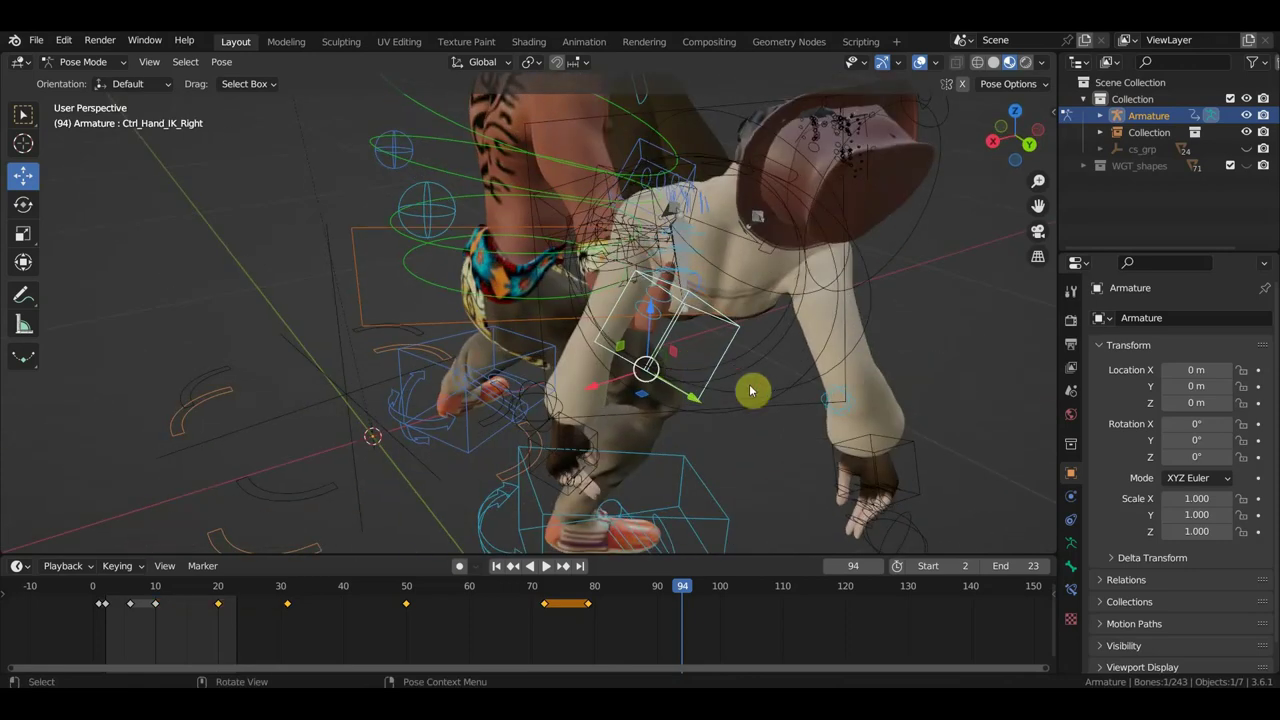
{"action": "key", "text": "r"}
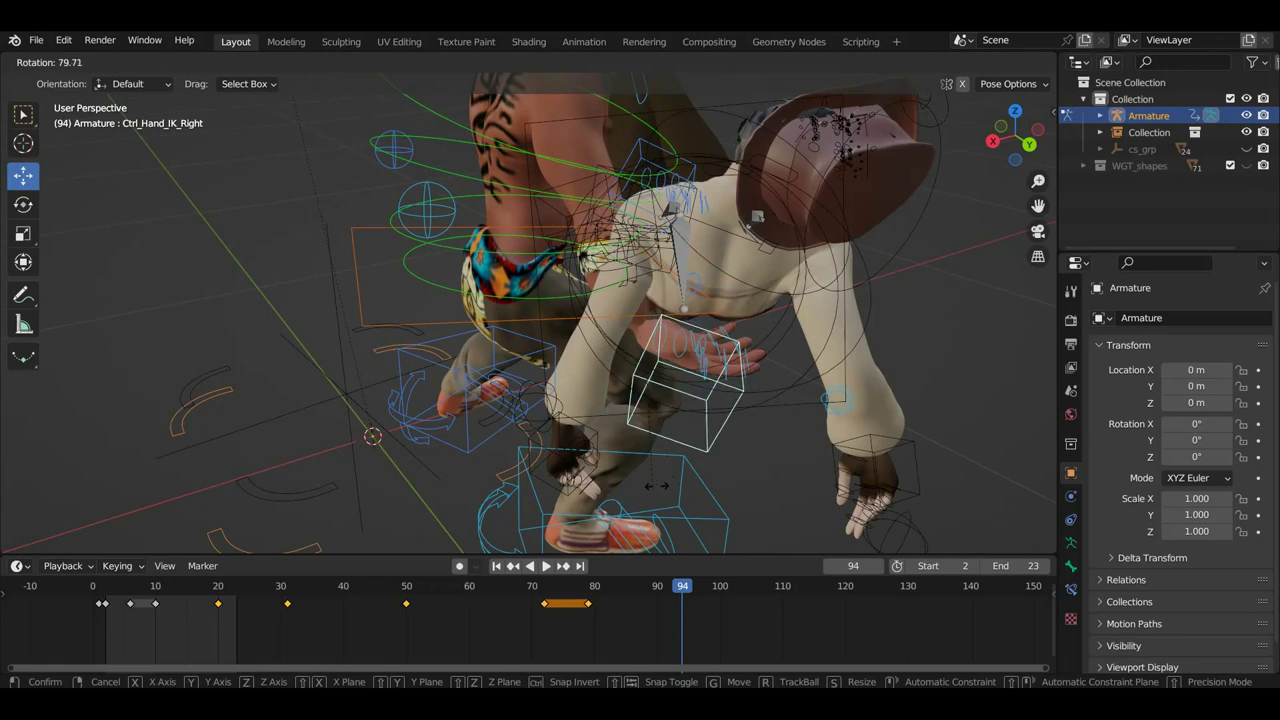
{"action": "left_click", "coordinate": [672, 463]}
{"action": "mouse_move", "coordinate": [680, 466]}
{"action": "middle_mouse_down"}
{"action": "mouse_move", "coordinate": [689, 417]}
{"action": "mouse_move", "coordinate": [500, 409]}
{"action": "mouse_move", "coordinate": [591, 431]}
{"action": "mouse_move", "coordinate": [564, 432]}
{"action": "middle_mouse_up"}
{"action": "scroll", "coordinate": [564, 432], "scroll_direction": "down", "scroll_amount": 3}
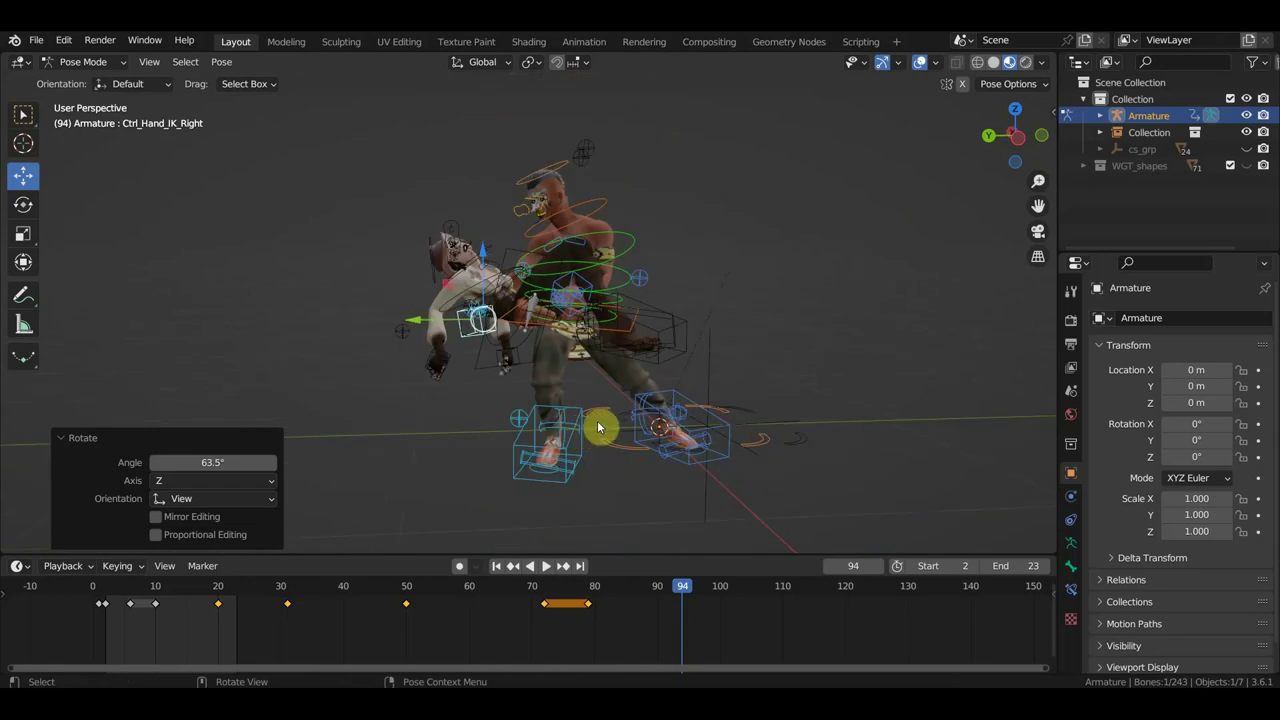
Keyframe all bones at frame 94, then jump back to an earlier frame.
{"action": "key", "text": "a"}
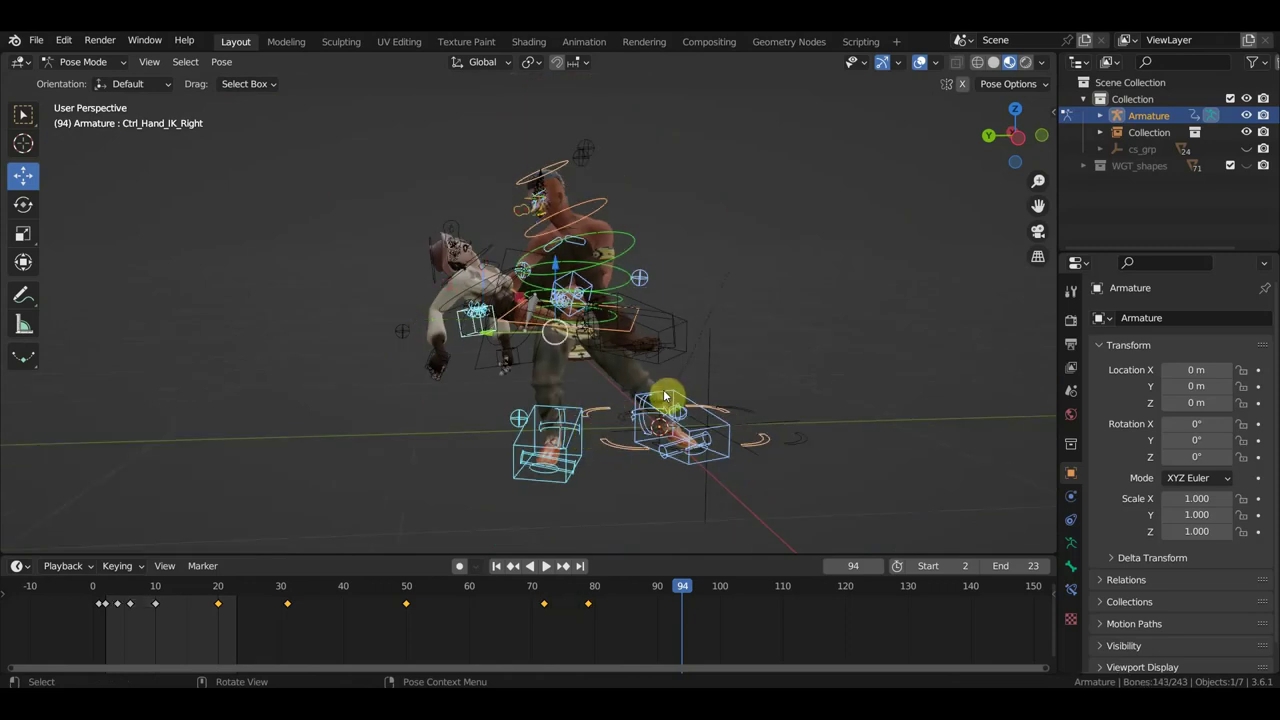
{"action": "key", "text": "i"}
{"action": "mouse_move", "coordinate": [686, 591]}
{"action": "left_mouse_down"}
{"action": "mouse_move", "coordinate": [520, 591]}
{"action": "mouse_move", "coordinate": [574, 592]}
{"action": "left_mouse_up"}
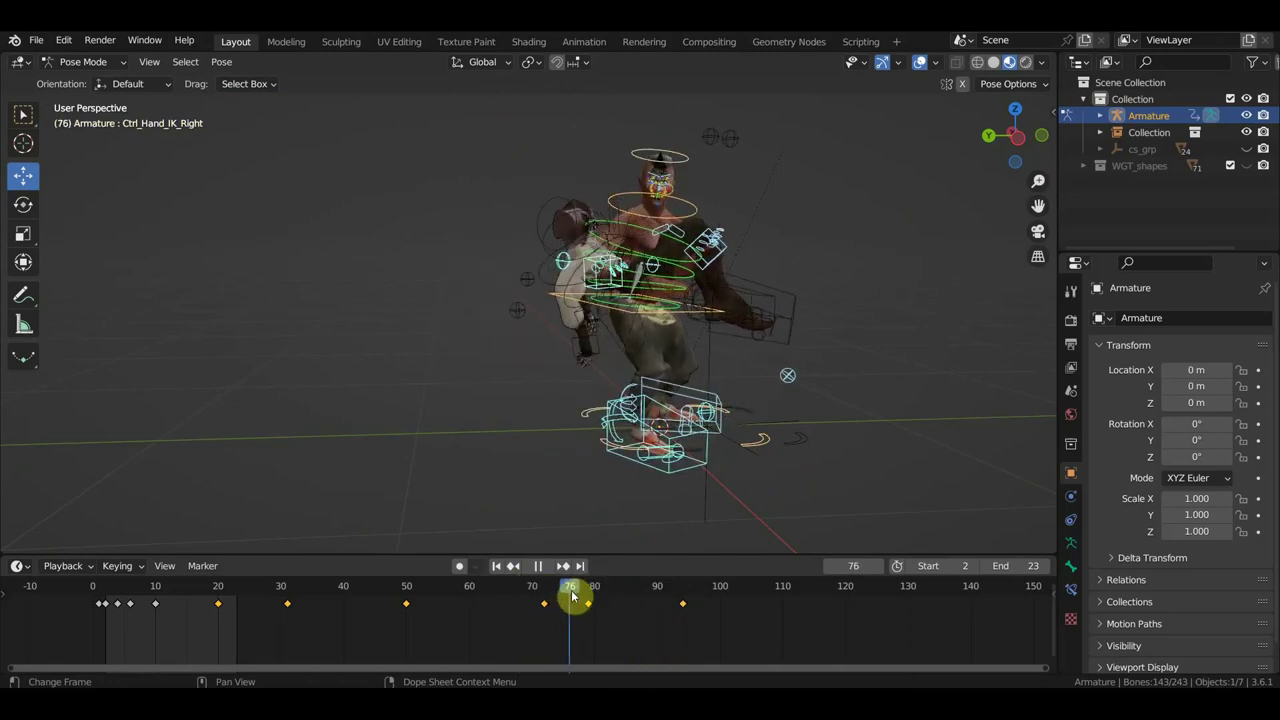
Rotate the hips and left hand controls 12.4° from top view, then move them.
{"action": "left_click", "coordinate": [710, 316]}
{"action": "mouse_move", "coordinate": [710, 316]}
{"action": "middle_mouse_down"}
{"action": "mouse_move", "coordinate": [716, 334]}
{"action": "mouse_move", "coordinate": [680, 346]}
{"action": "mouse_move", "coordinate": [684, 367]}
{"action": "middle_mouse_up"}
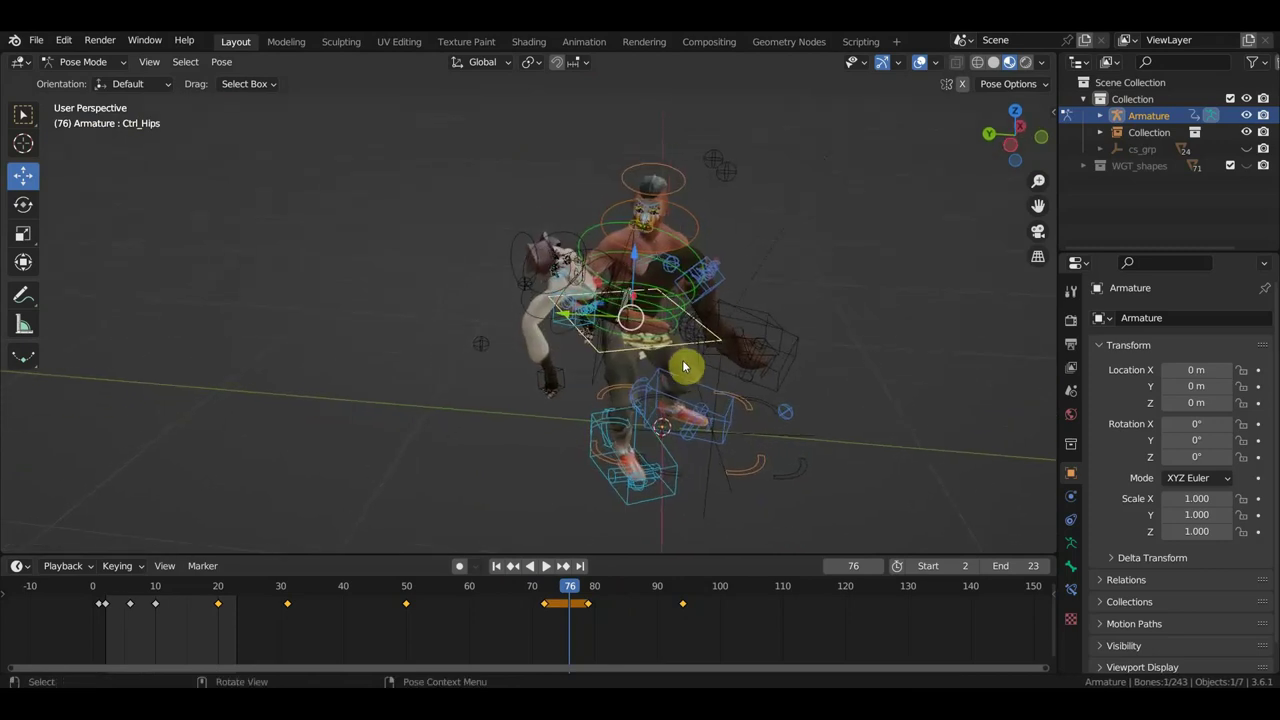
{"action": "left_click", "coordinate": [711, 286], "text": "shift"}
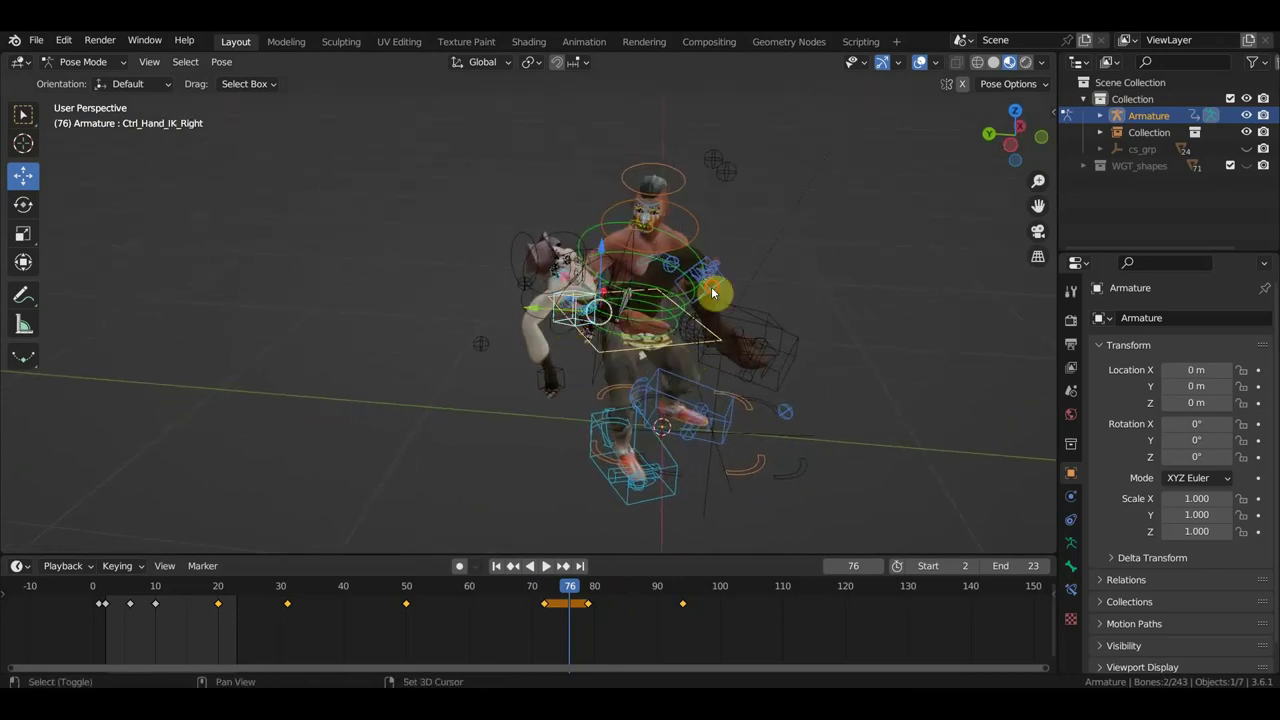
{"action": "key", "text": "ctrl+shift+m"}
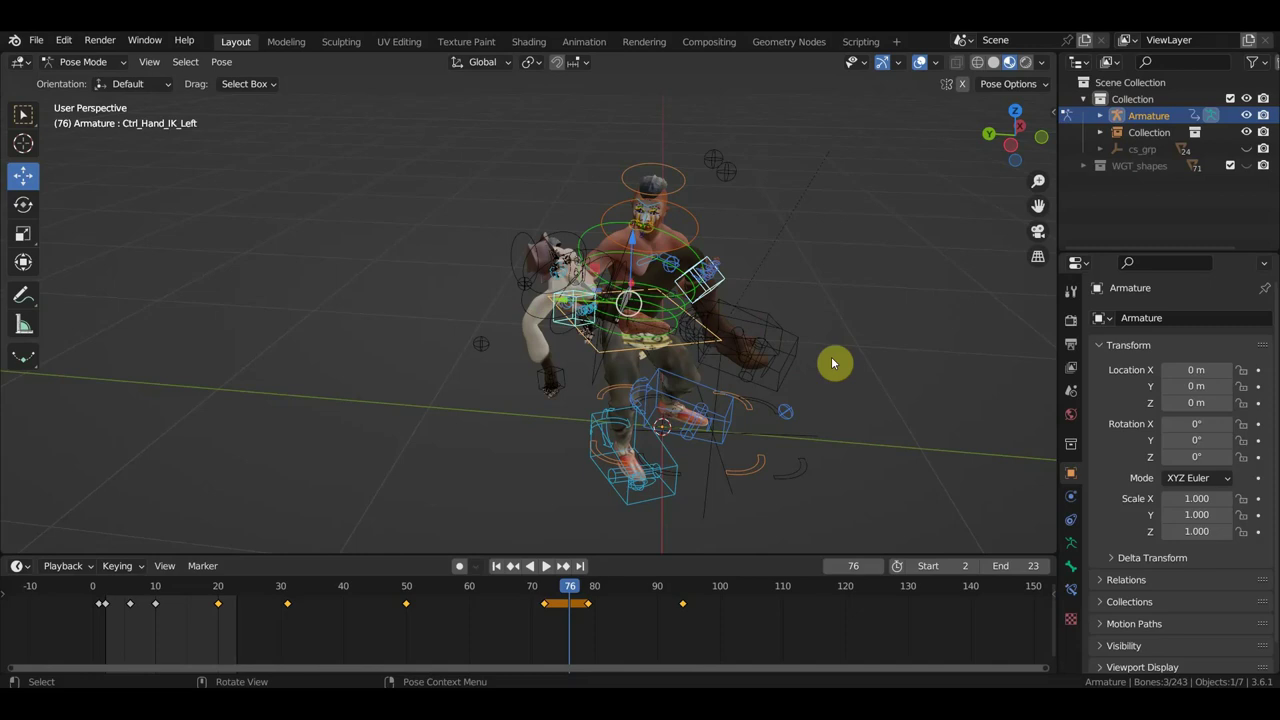
{"action": "key", "text": "KP_7"}
{"action": "key", "text": "r"}
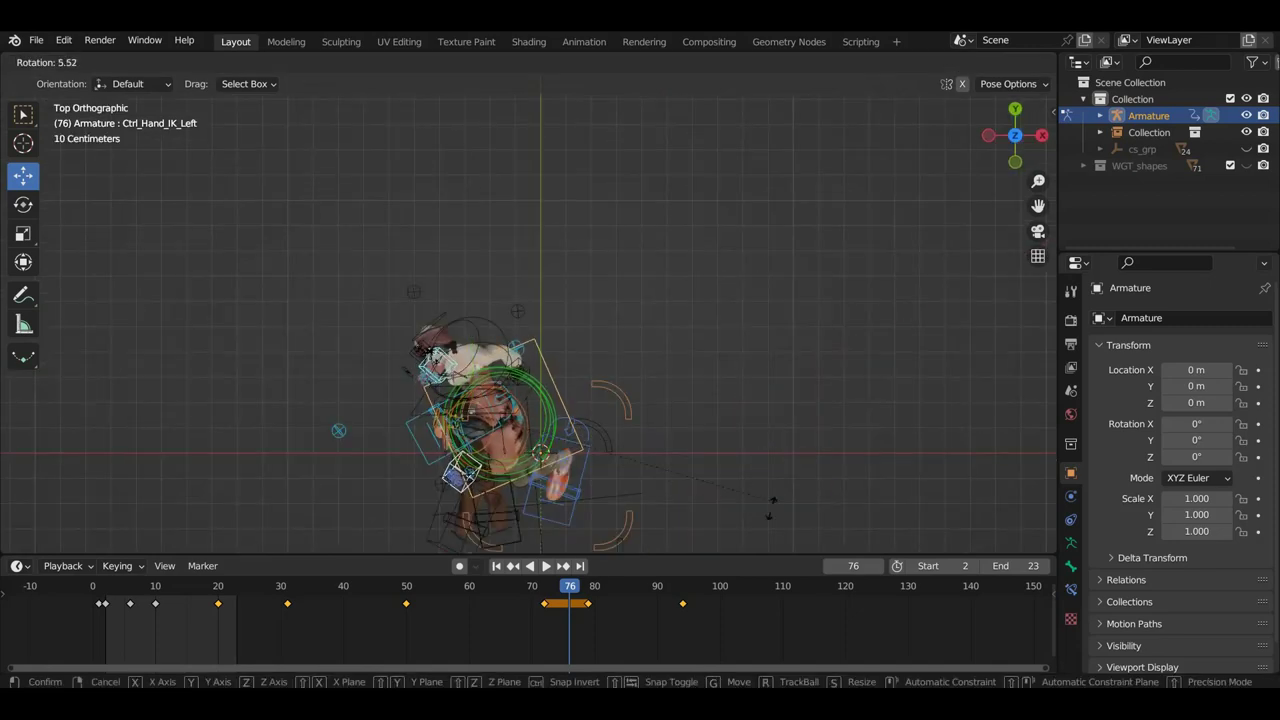
{"action": "left_click", "coordinate": [743, 534]}
{"action": "mouse_move", "coordinate": [743, 534]}
{"action": "middle_mouse_down"}
{"action": "mouse_move", "coordinate": [797, 416]}
{"action": "mouse_move", "coordinate": [886, 317]}
{"action": "middle_mouse_up"}
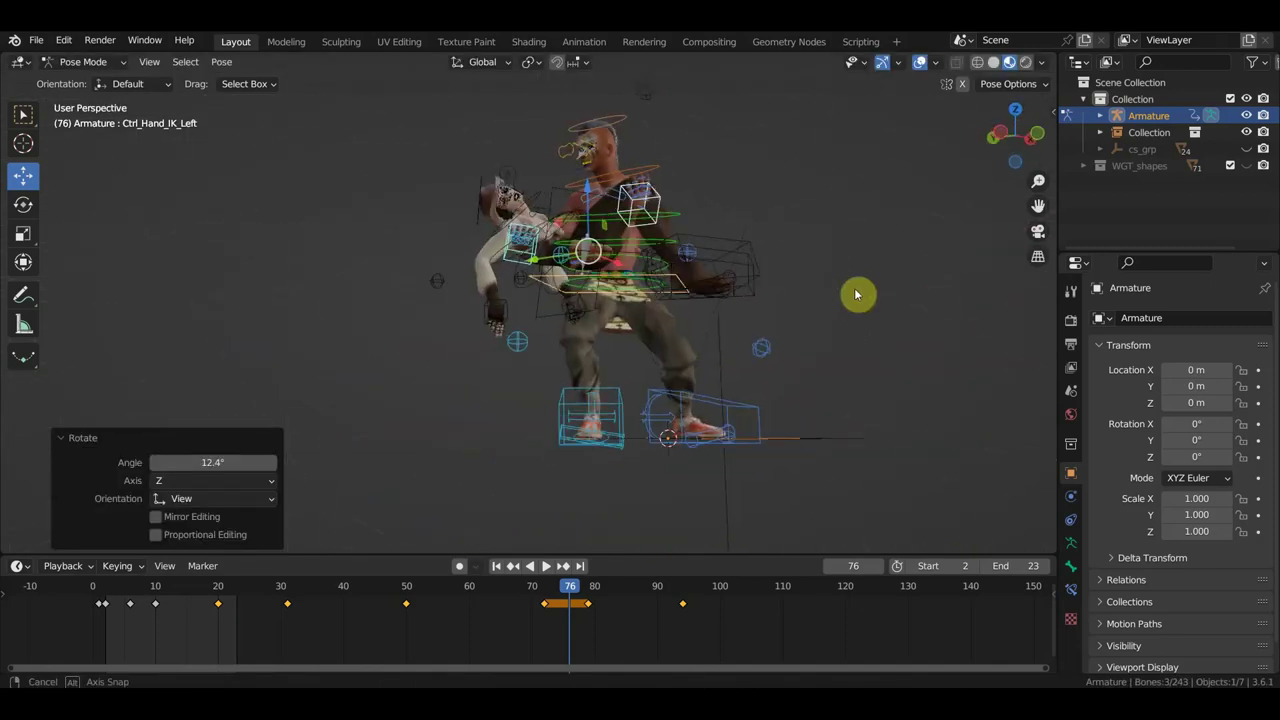
{"action": "key", "text": "g"}
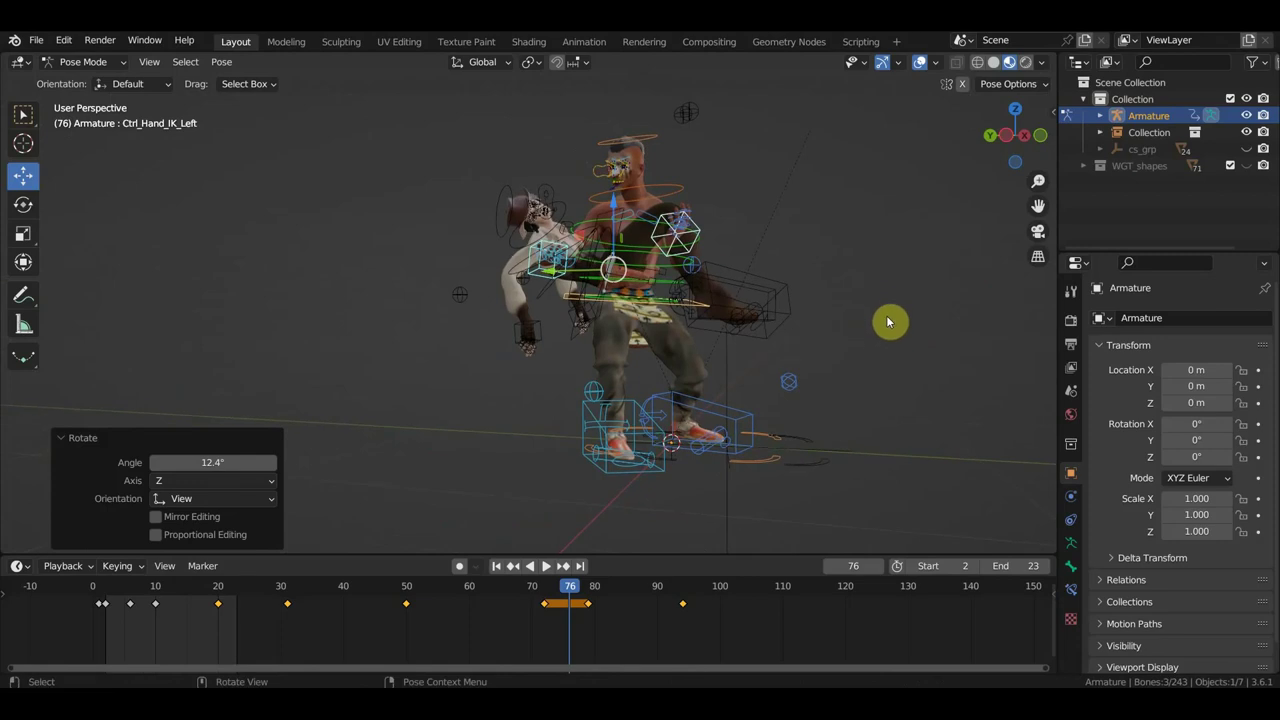
{"action": "left_click", "coordinate": [881, 324]}
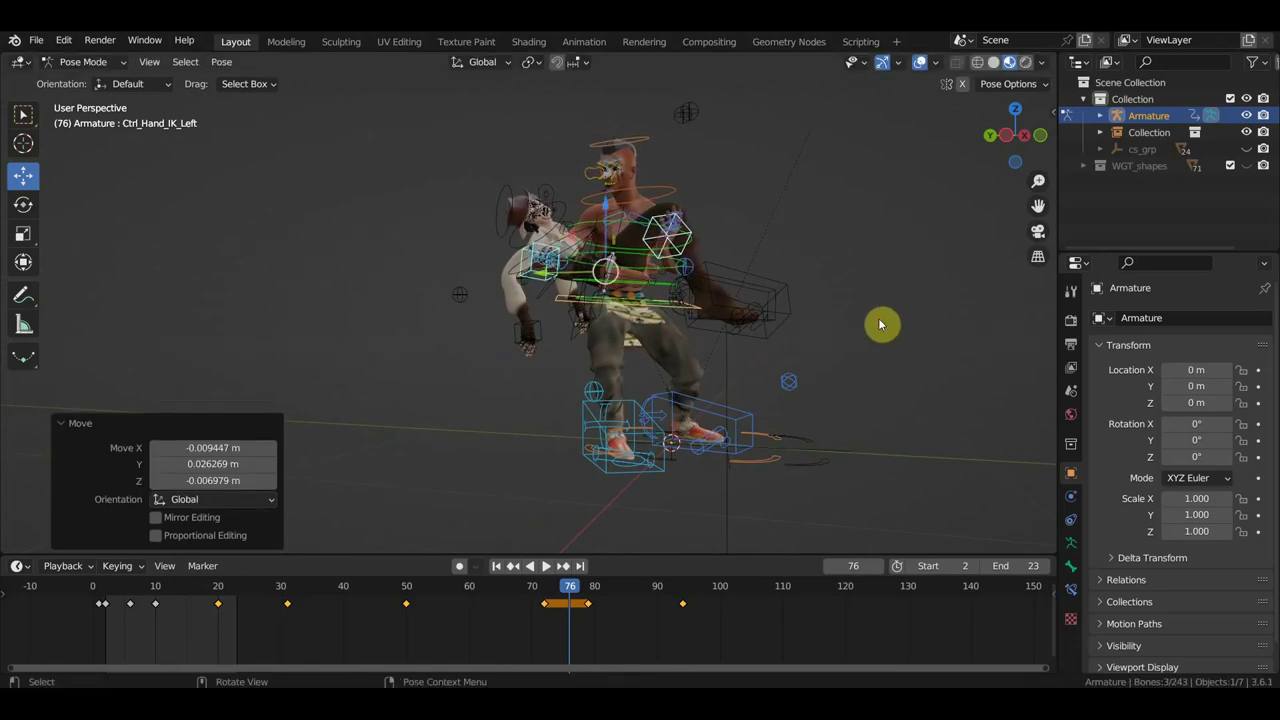
Turn the right foot control 50.4° and slide it along the floor.
{"action": "left_click", "coordinate": [640, 405]}
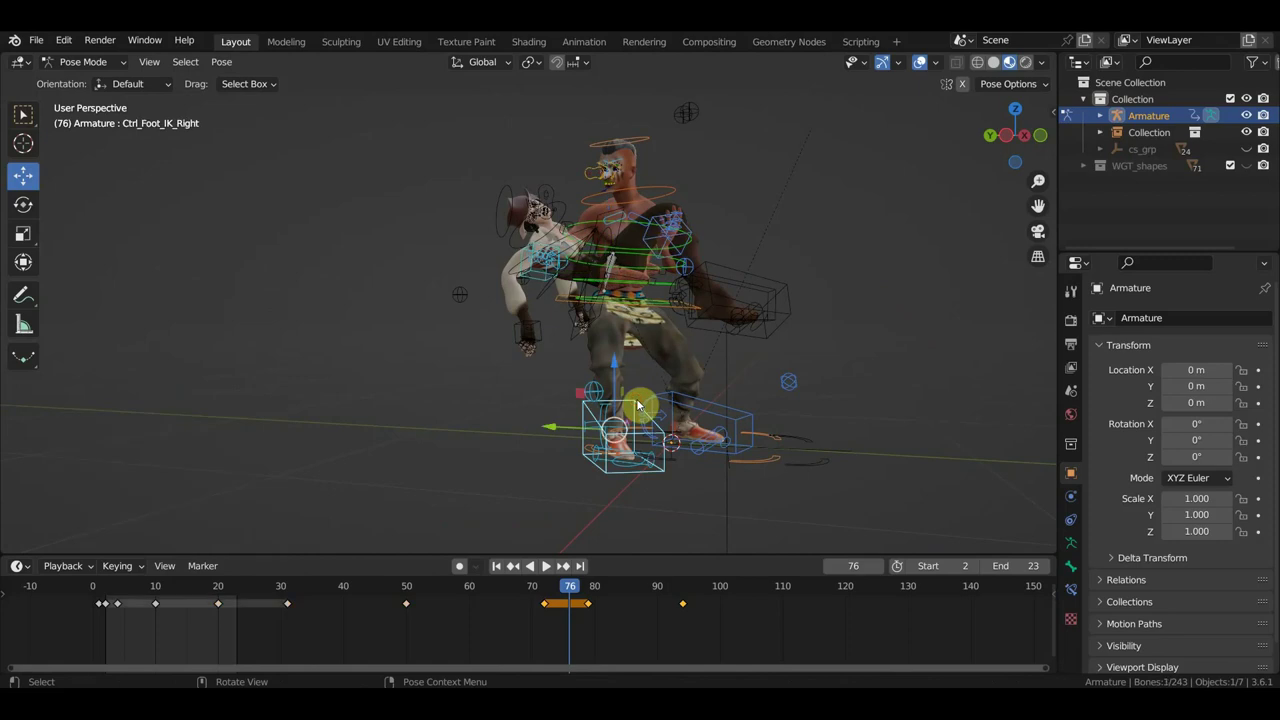
{"action": "key", "text": "KP_7"}
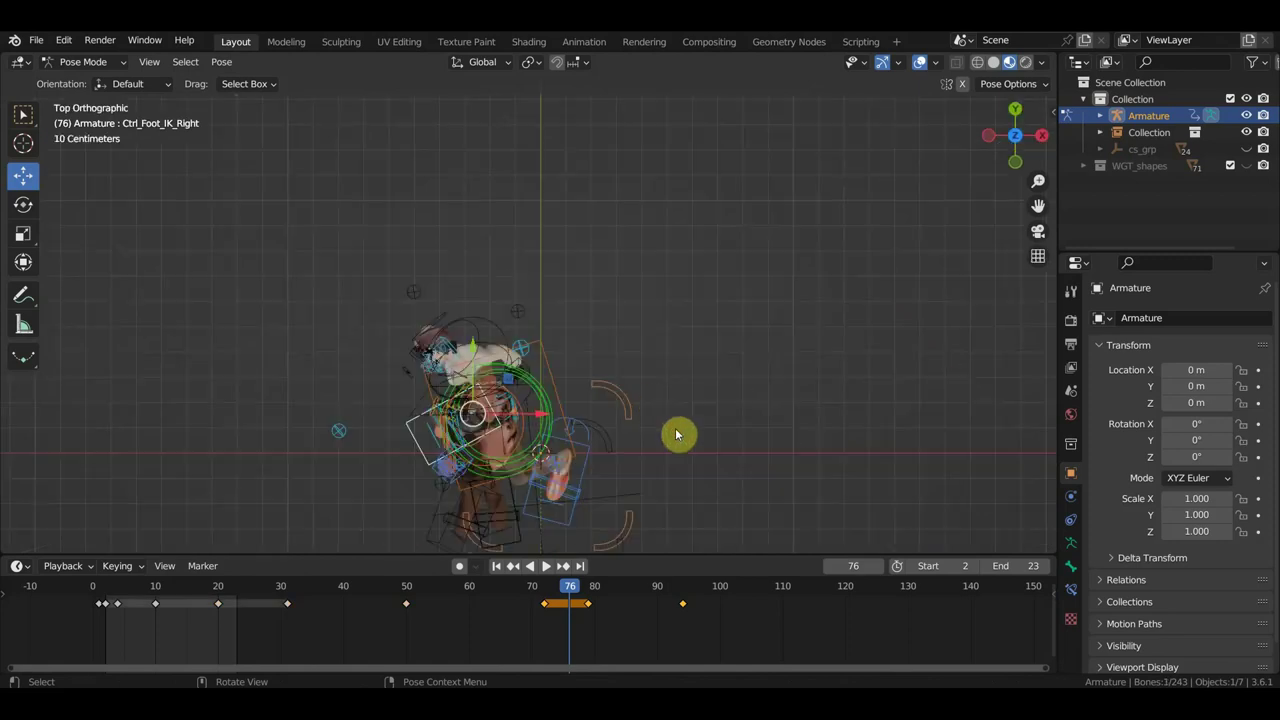
{"action": "key", "text": "r"}
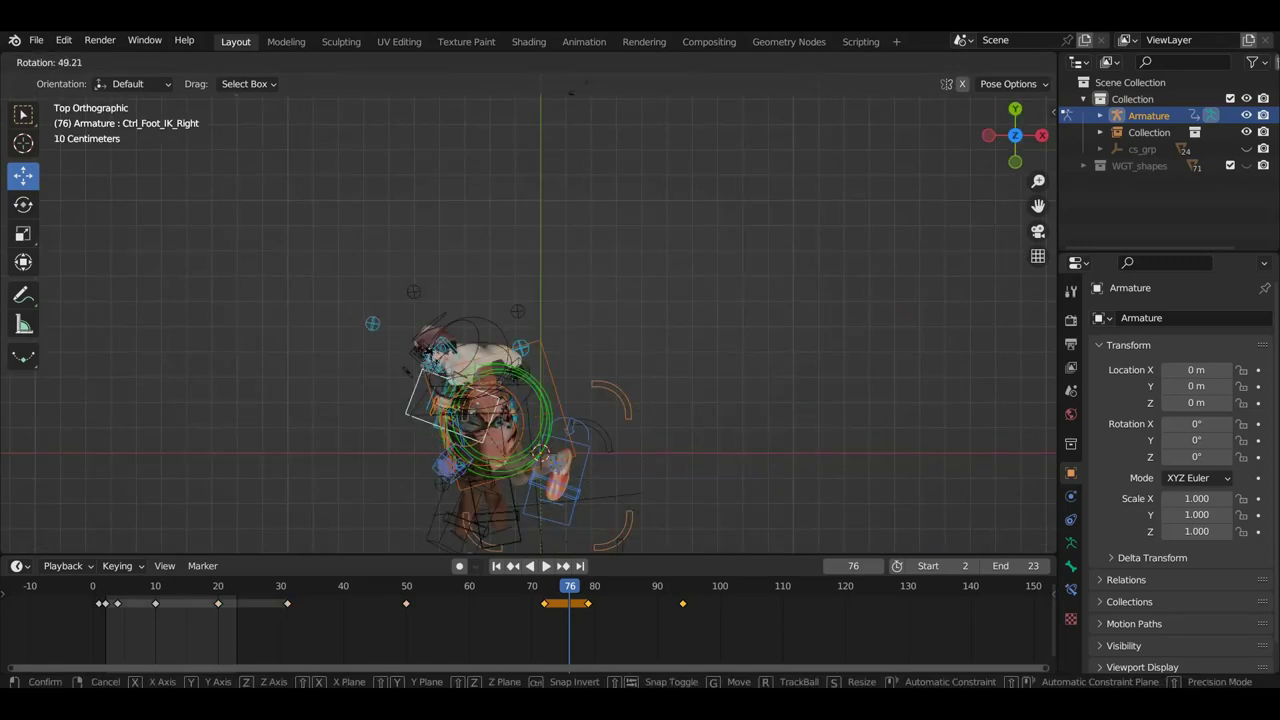
{"action": "left_click", "coordinate": [578, 88]}
{"action": "mouse_move", "coordinate": [602, 281]}
{"action": "middle_mouse_down"}
{"action": "mouse_move", "coordinate": [720, 237]}
{"action": "mouse_move", "coordinate": [766, 197]}
{"action": "mouse_move", "coordinate": [771, 174]}
{"action": "middle_mouse_up"}
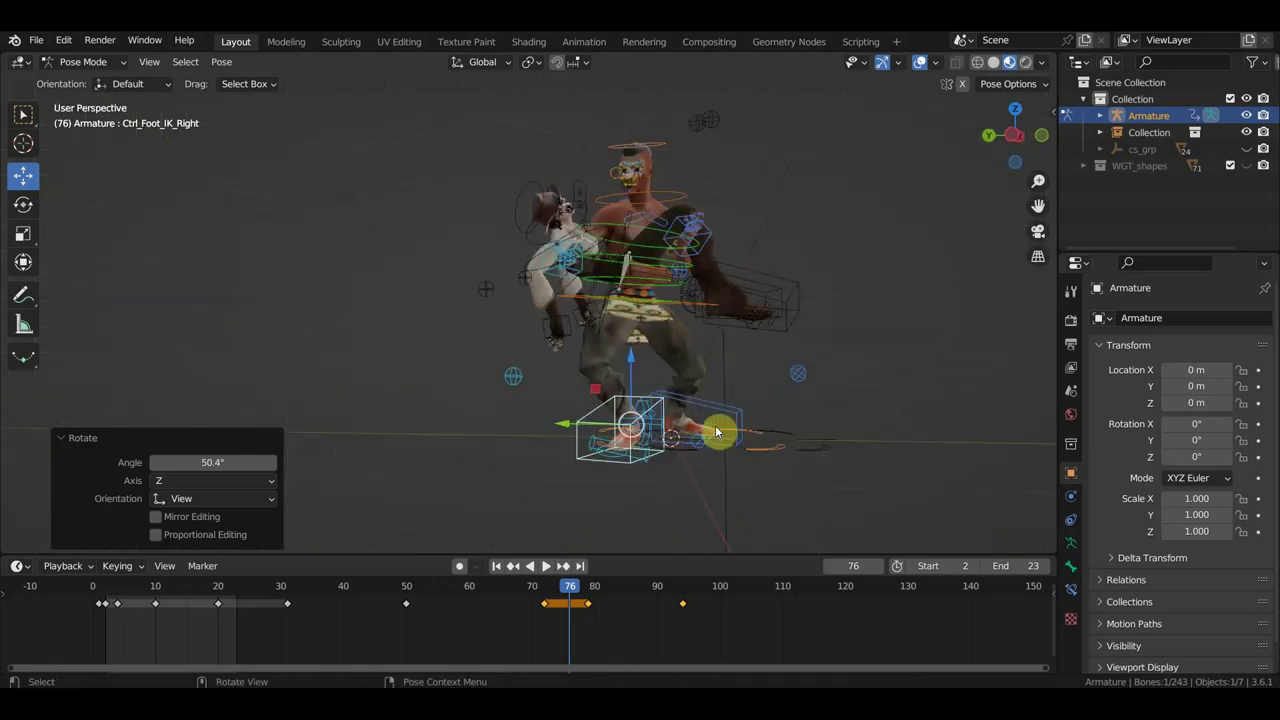
{"action": "left_click_drag", "start_coordinate": [716, 432], "coordinate": [673, 432]}
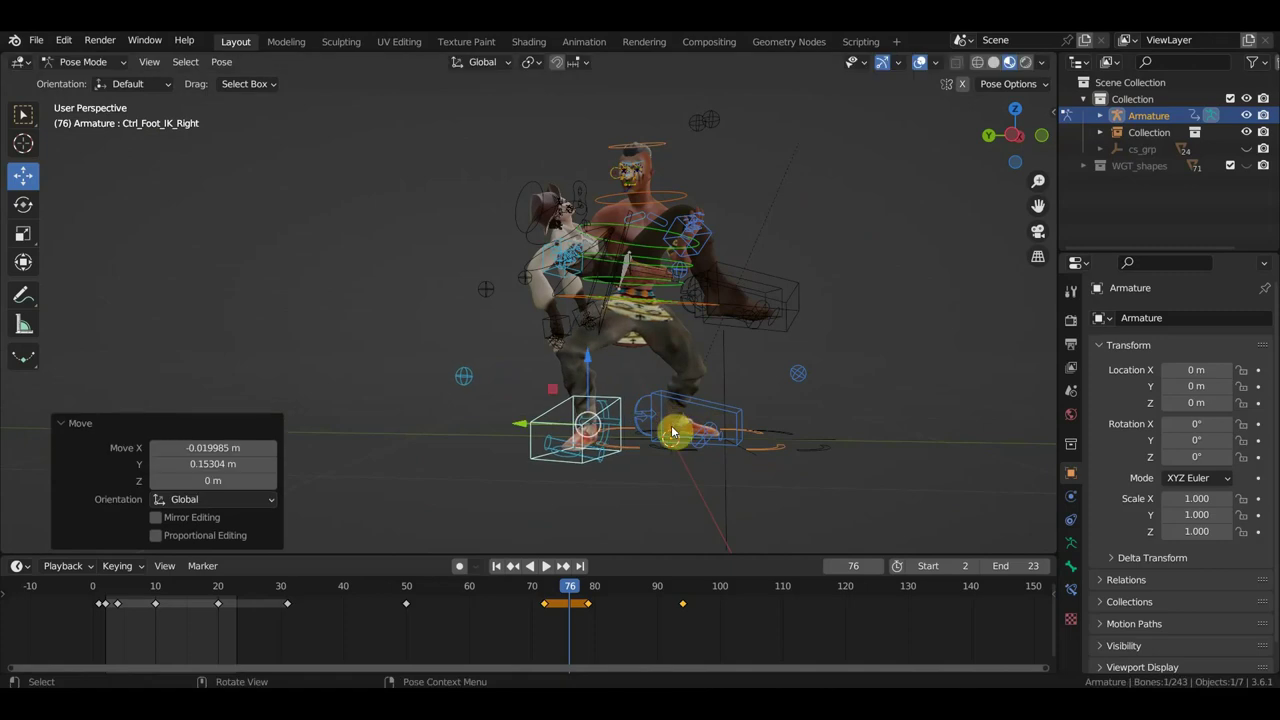
Shift the hips slightly and turn the left foot control 52.8° about Z.
{"action": "left_click", "coordinate": [689, 310]}
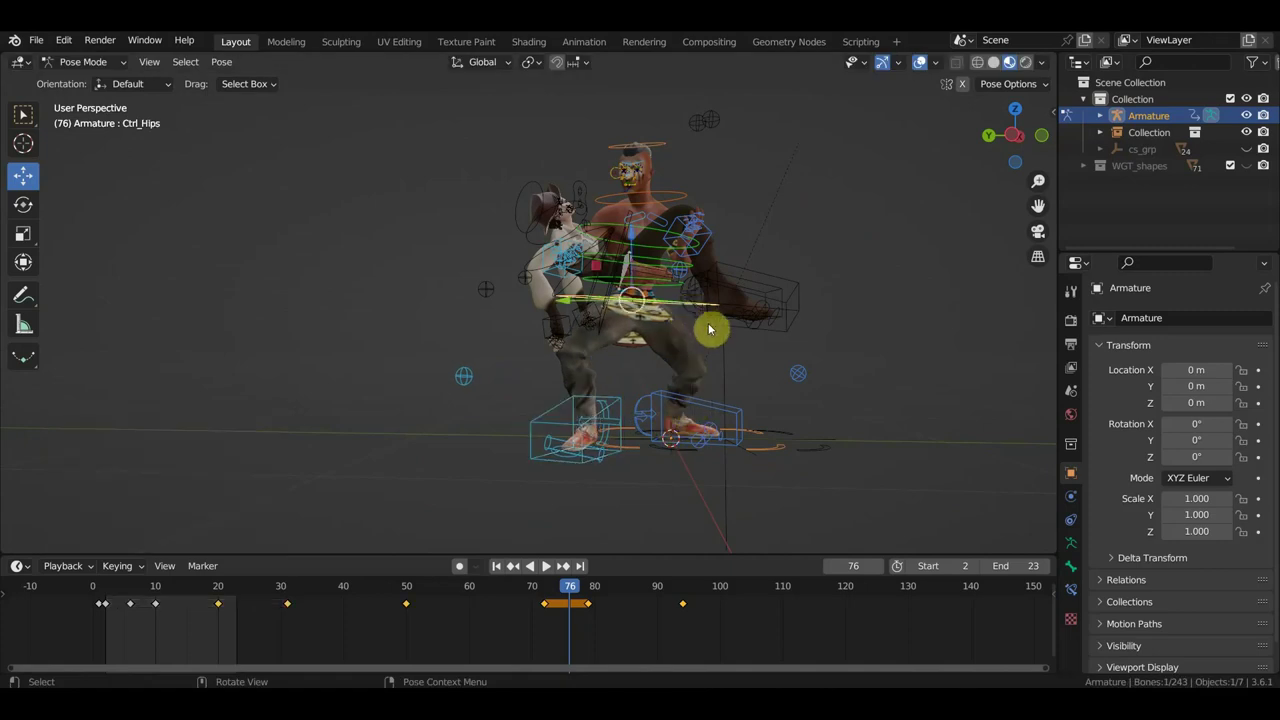
{"action": "left_click_drag", "start_coordinate": [709, 330], "coordinate": [718, 323]}
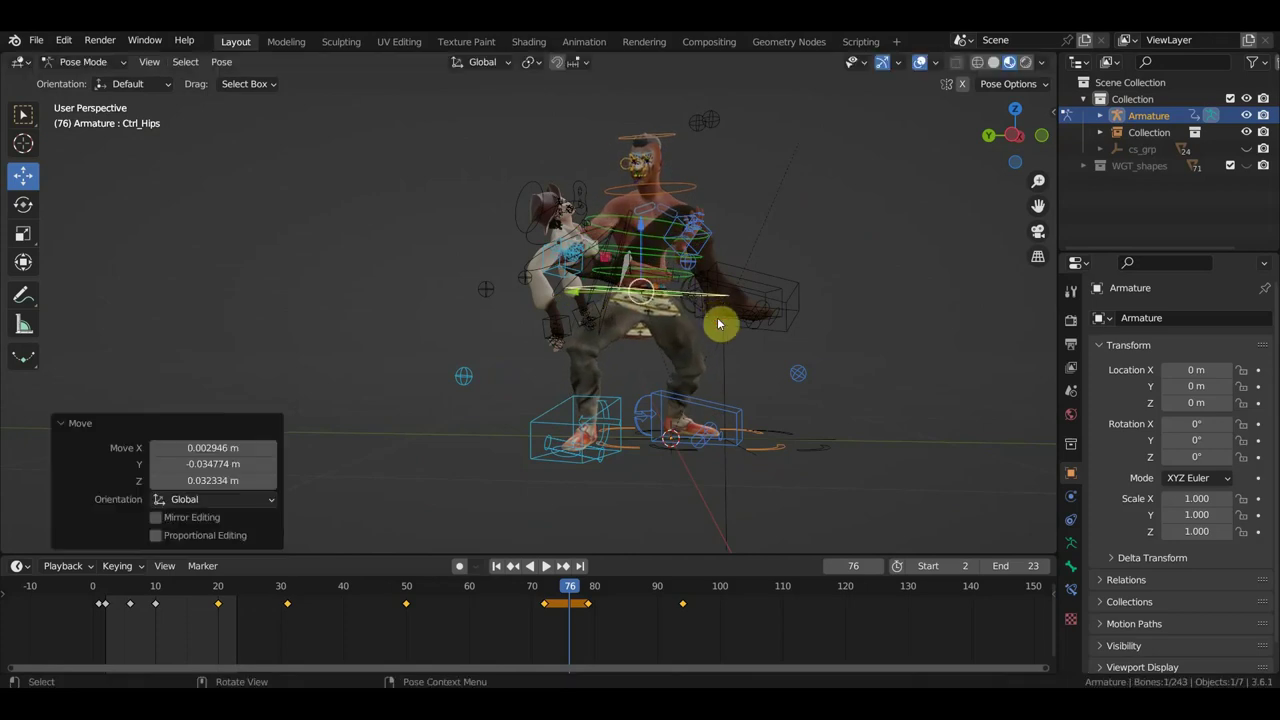
{"action": "left_click", "coordinate": [735, 416]}
{"action": "key", "text": "KP_7"}
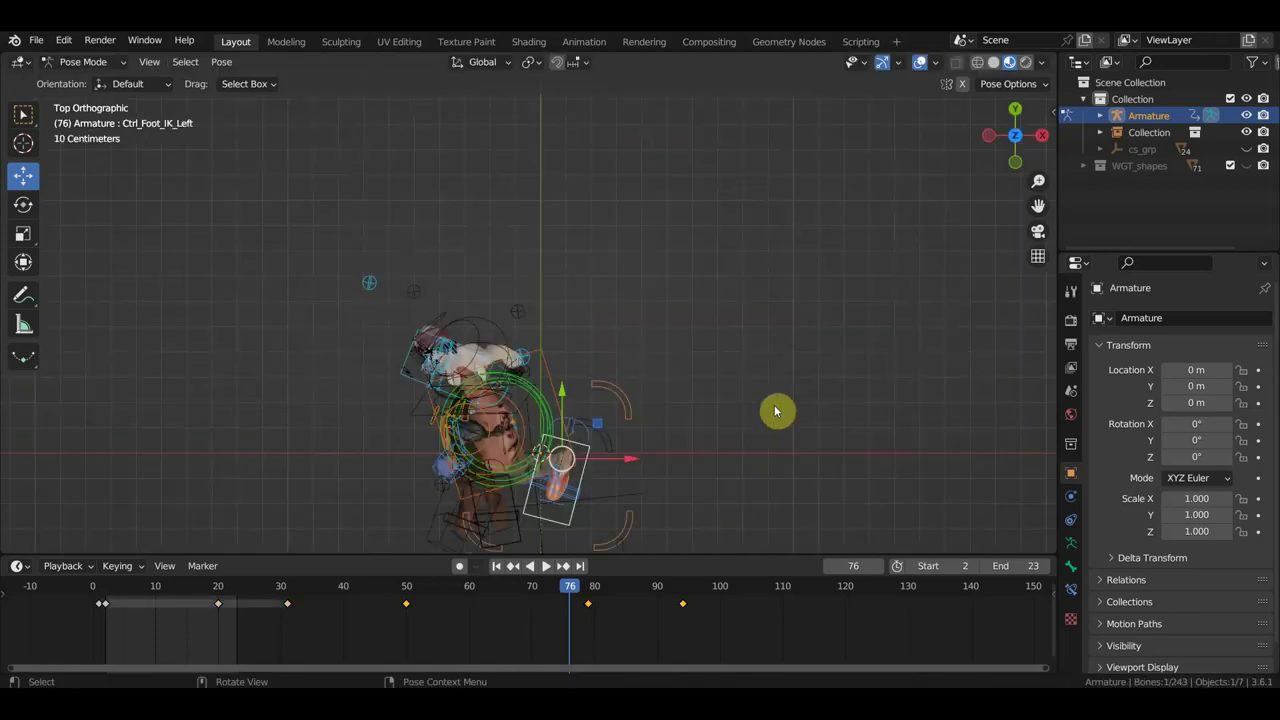
{"action": "key", "text": "r"}
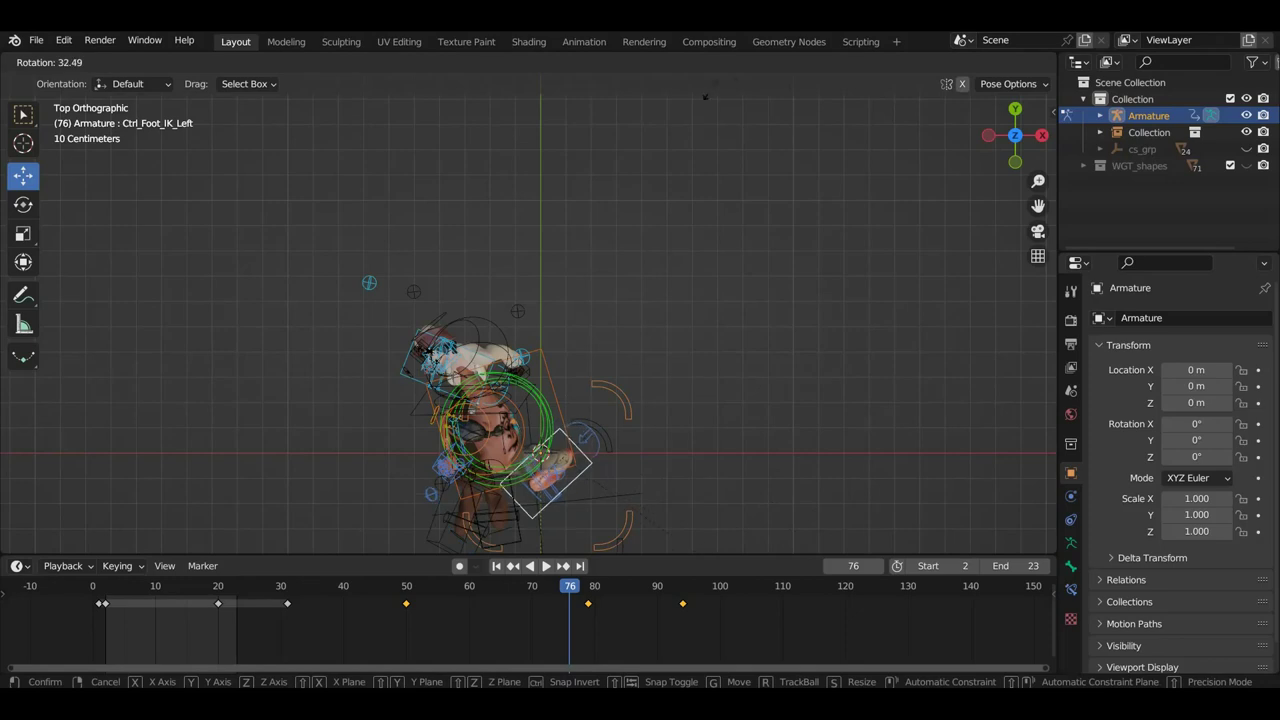
{"action": "left_click", "coordinate": [665, 128]}
{"action": "mouse_move", "coordinate": [683, 306]}
{"action": "middle_mouse_down"}
{"action": "mouse_move", "coordinate": [711, 140]}
{"action": "mouse_move", "coordinate": [763, 117]}
{"action": "mouse_move", "coordinate": [771, 129]}
{"action": "mouse_move", "coordinate": [711, 125]}
{"action": "middle_mouse_up"}
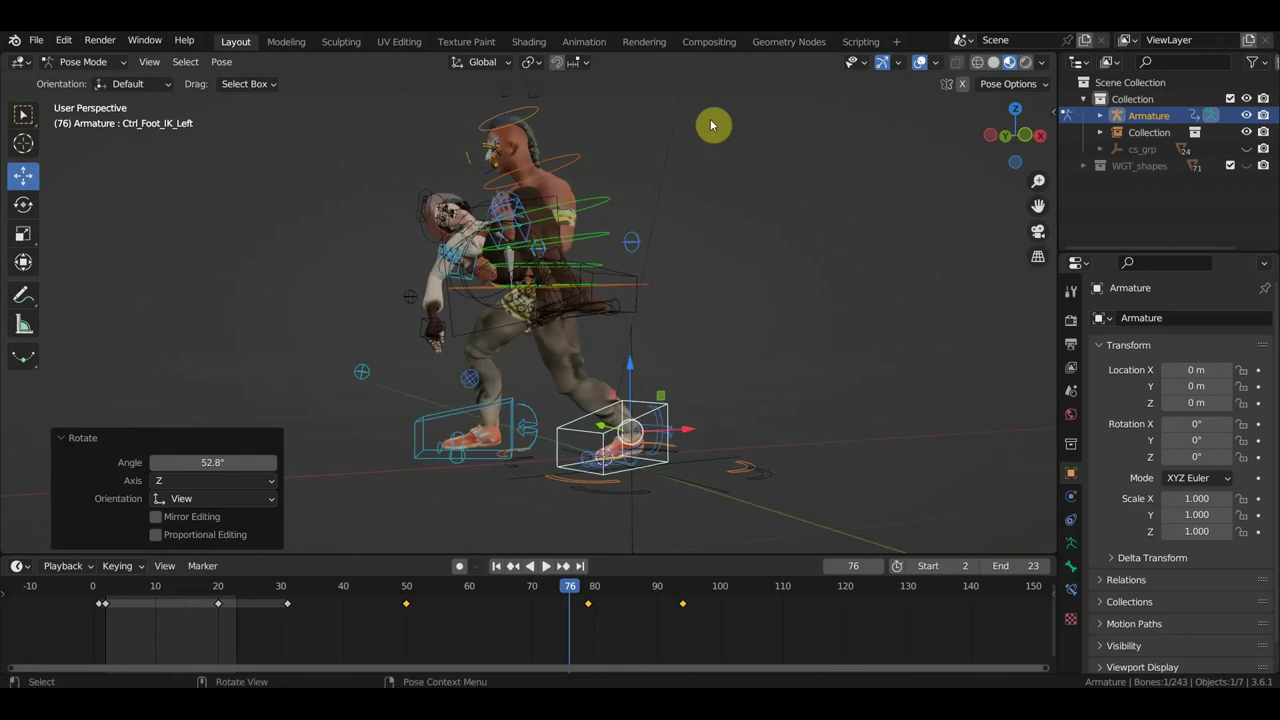
Keyframe location and rotation for all bones at frame 76, then replay from frame 76.
{"action": "key", "text": "a"}
{"action": "key", "text": "i"}
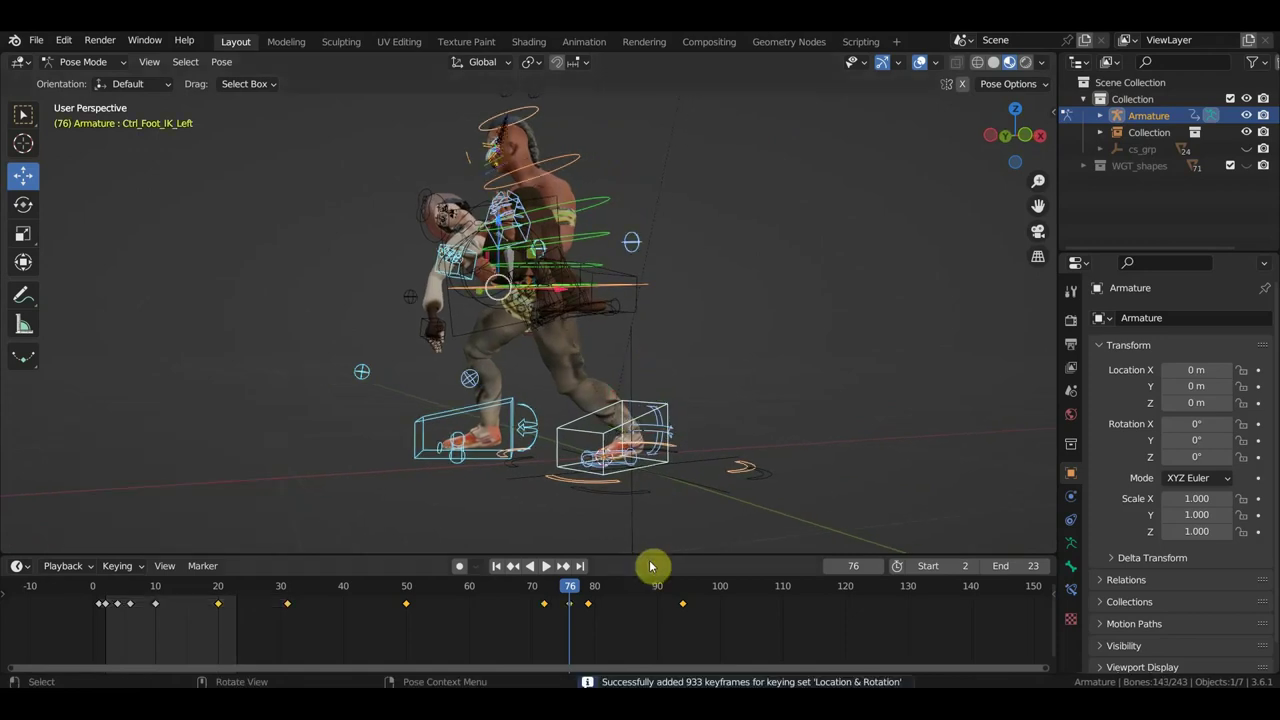
{"action": "left_click", "coordinate": [547, 566]}
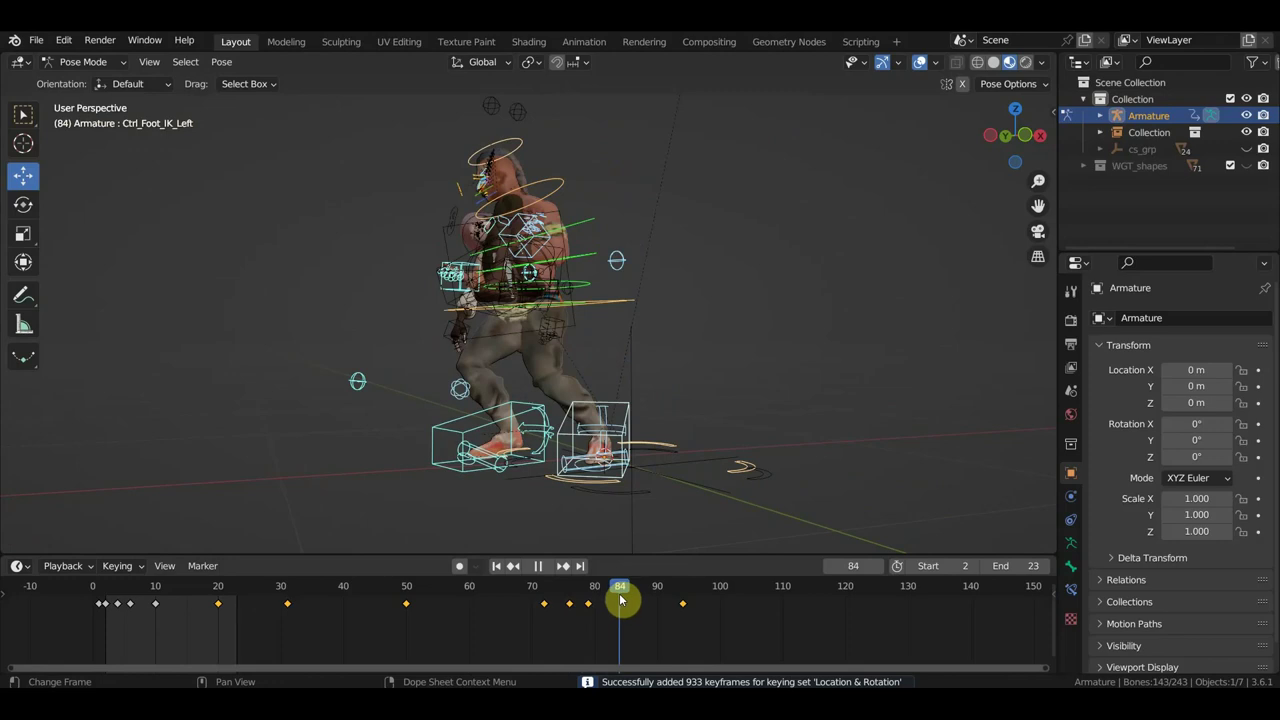
{"action": "left_click_drag", "start_coordinate": [620, 600], "coordinate": [583, 588]}
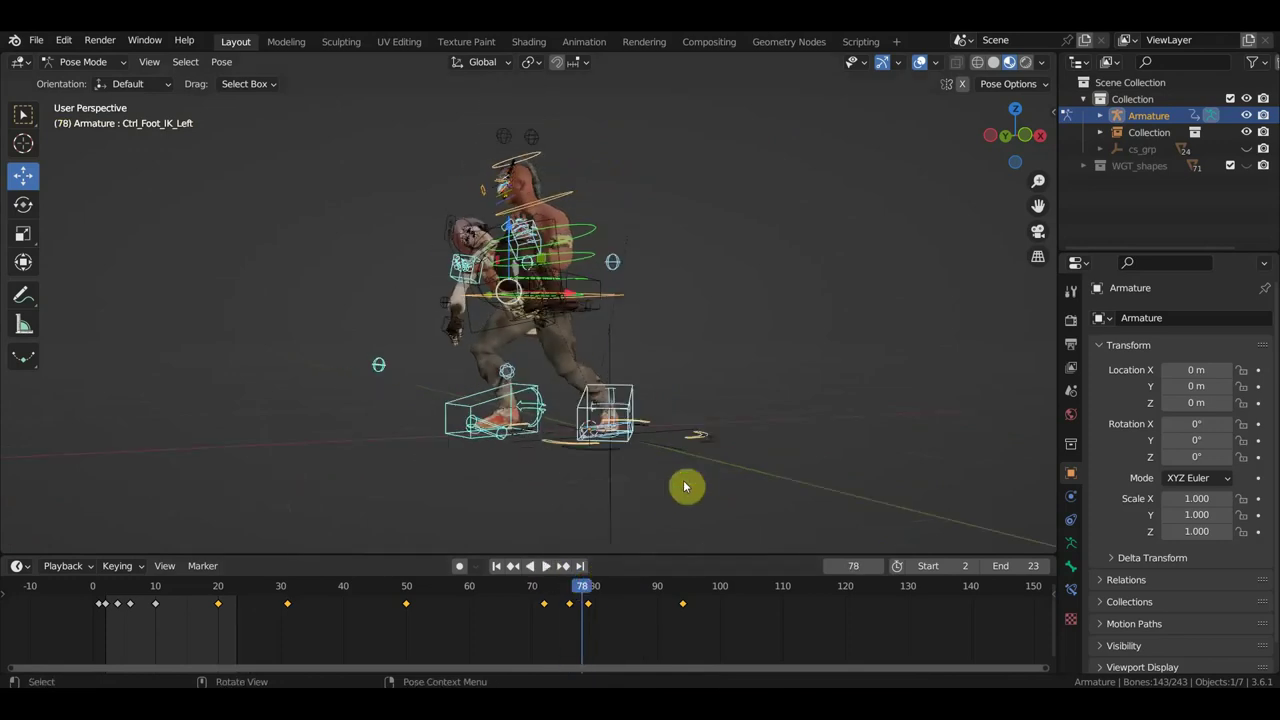
{"action": "middle_click_drag", "start_coordinate": [685, 487], "coordinate": [757, 480]}
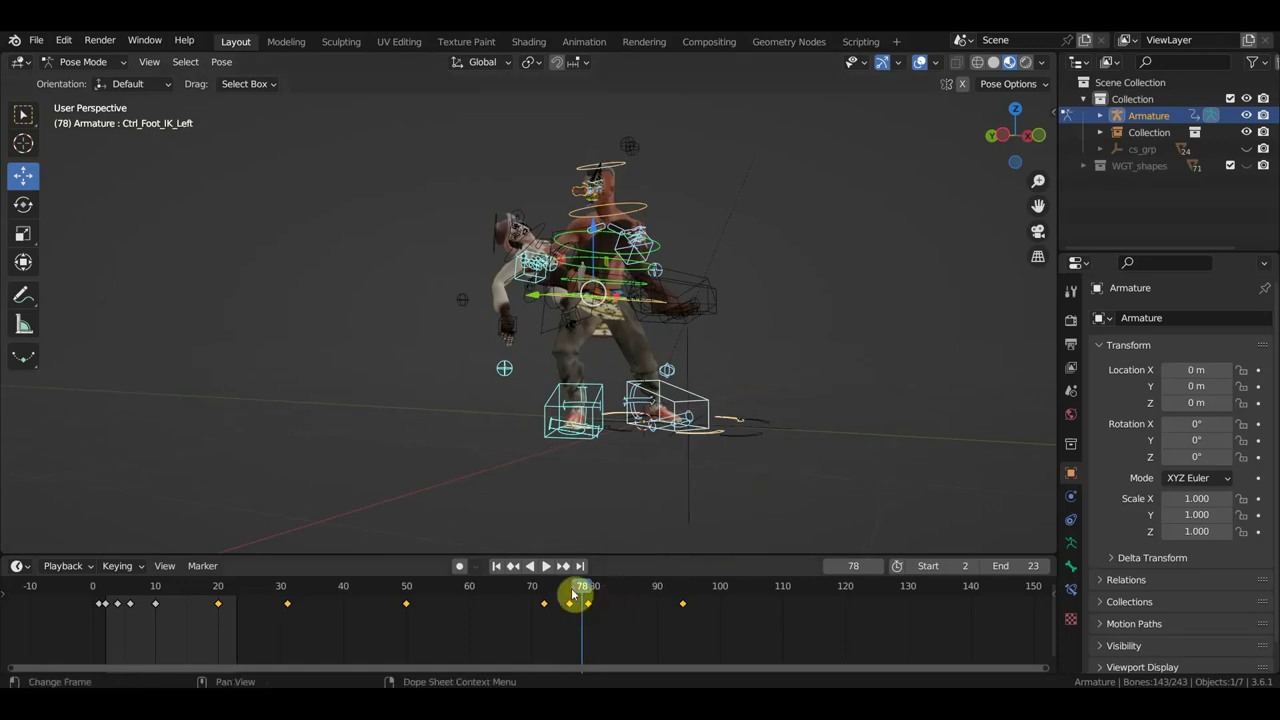
{"action": "mouse_move", "coordinate": [575, 594]}
{"action": "left_mouse_down"}
{"action": "mouse_move", "coordinate": [534, 598]}
{"action": "mouse_move", "coordinate": [585, 598]}
{"action": "left_mouse_up"}
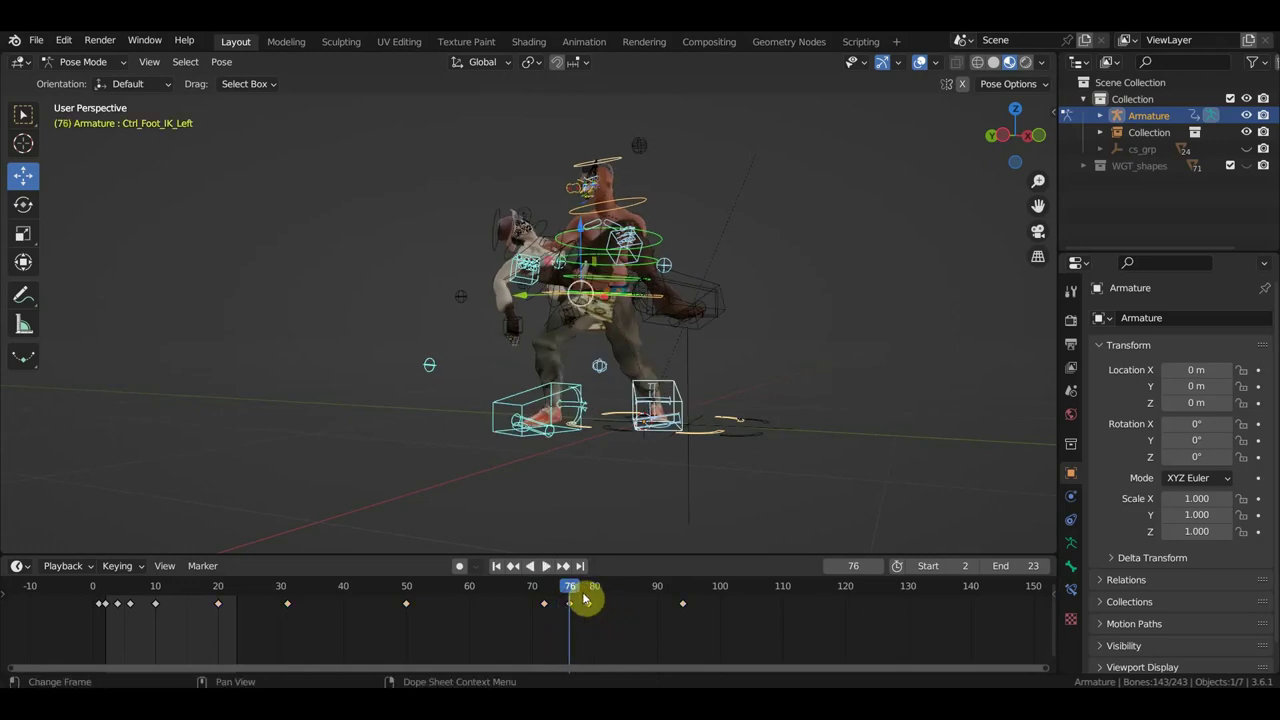
{"action": "key", "text": "space"}
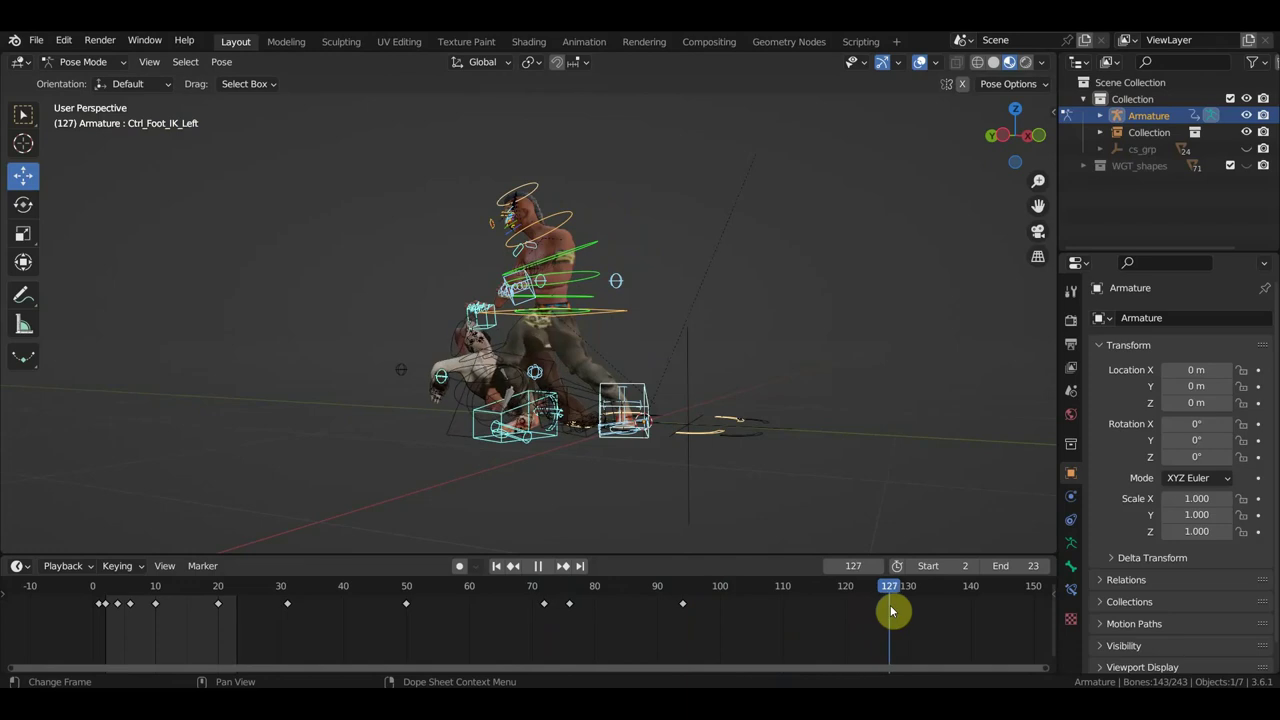
Stop playback at frame 129 and slide the hips and right foot along X.
{"action": "key", "text": "space"}
{"action": "scroll", "coordinate": [746, 491], "scroll_direction": "up", "scroll_amount": 3}
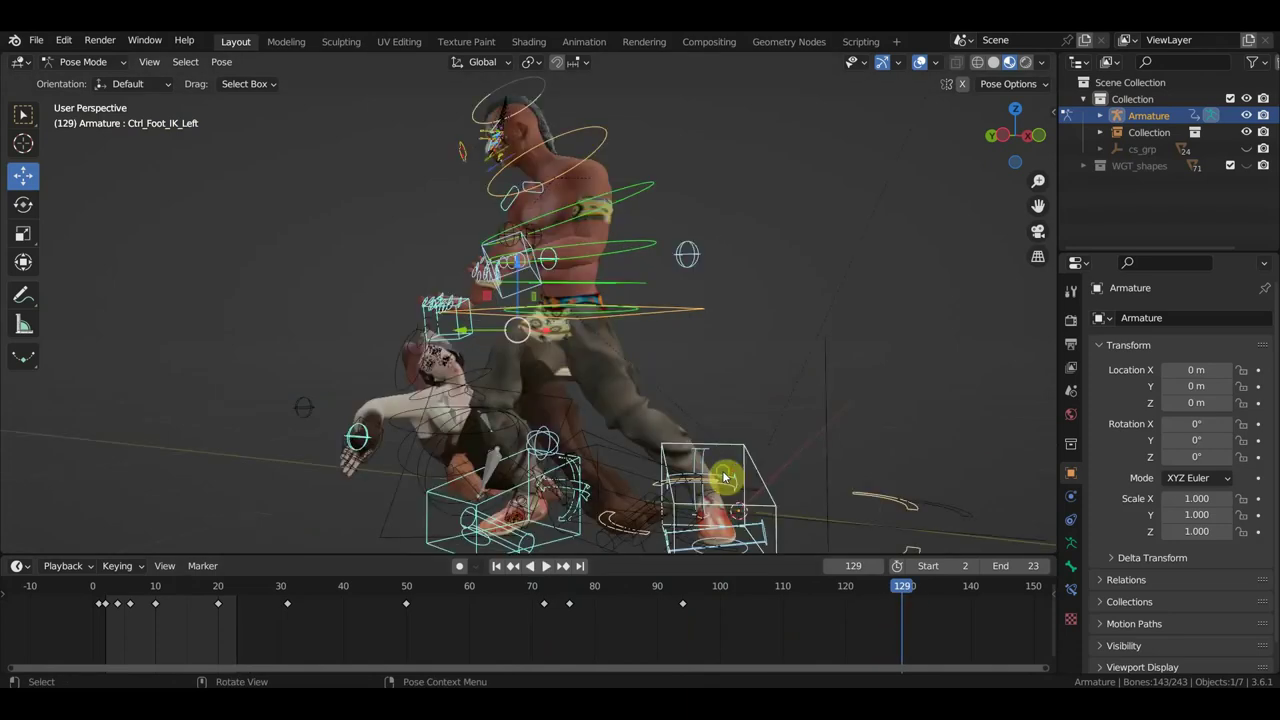
{"action": "mouse_move", "coordinate": [723, 477]}
{"action": "middle_mouse_down"}
{"action": "mouse_move", "coordinate": [828, 490]}
{"action": "mouse_move", "coordinate": [604, 481]}
{"action": "middle_mouse_up"}
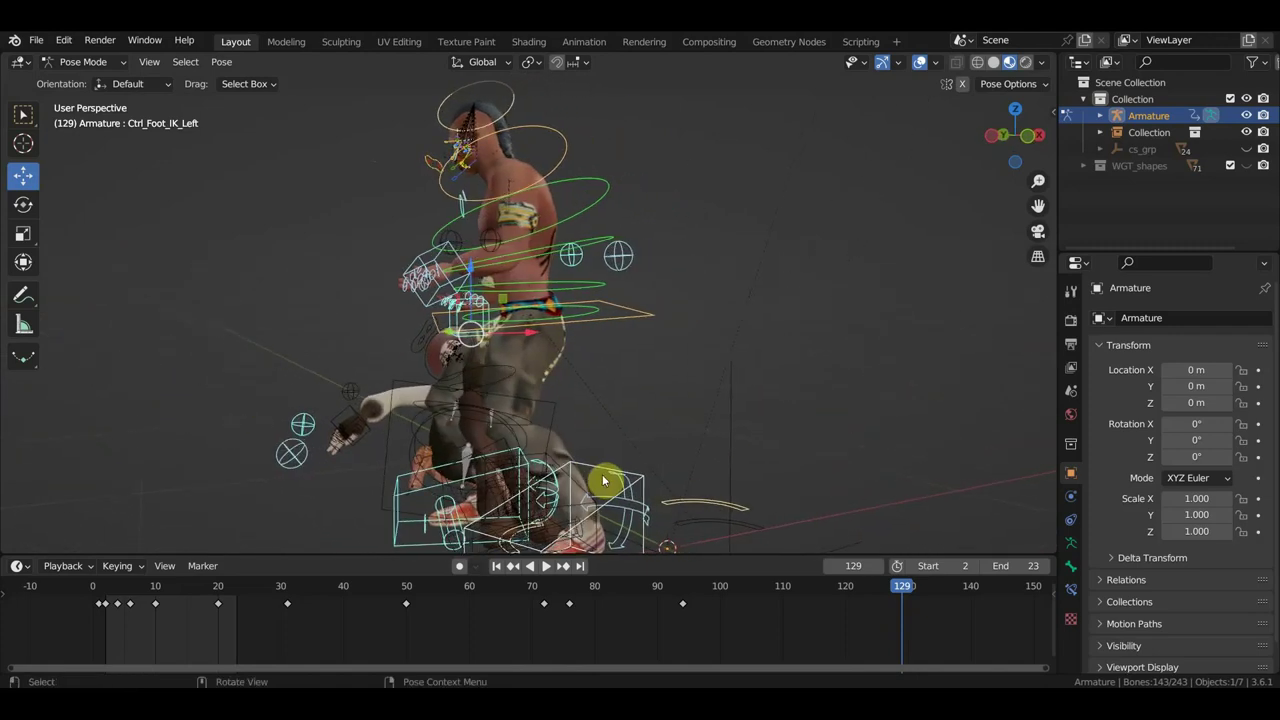
{"action": "left_click", "coordinate": [634, 325]}
{"action": "scroll", "coordinate": [643, 361], "scroll_direction": "down", "scroll_amount": 3}
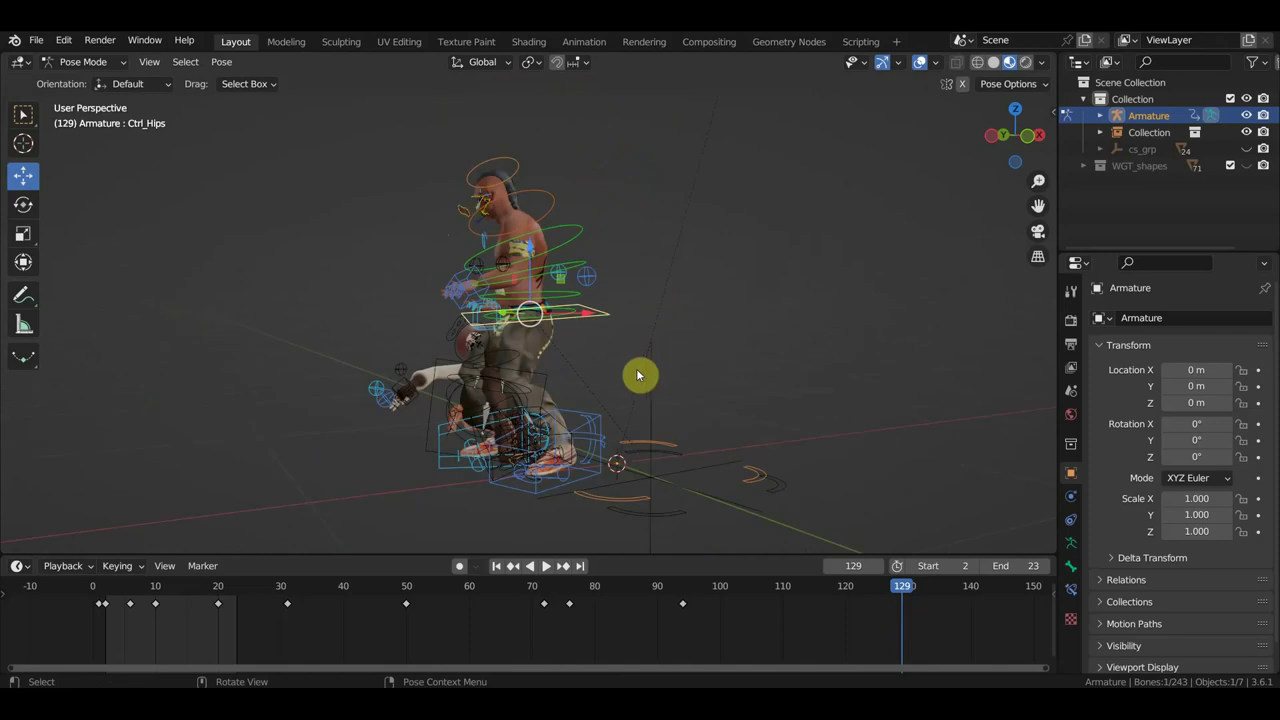
{"action": "left_click_drag", "start_coordinate": [588, 317], "coordinate": [614, 320]}
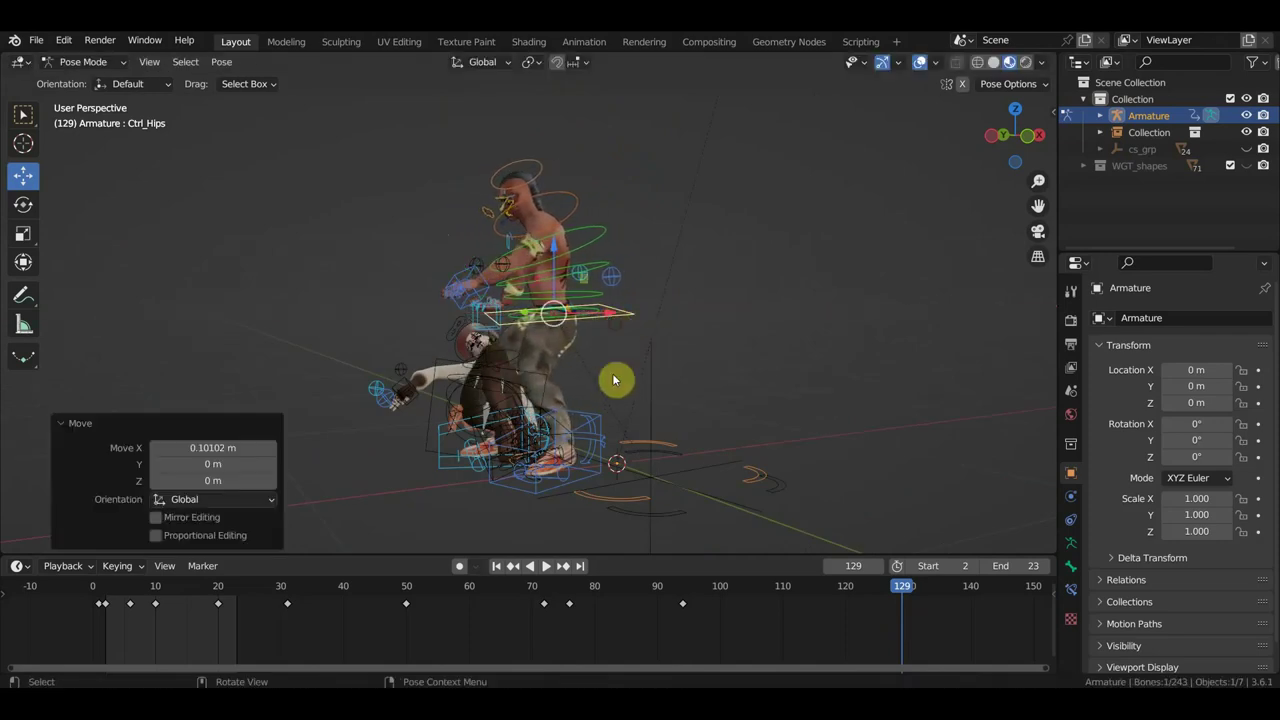
{"action": "left_click", "coordinate": [455, 443]}
{"action": "left_click_drag", "start_coordinate": [578, 430], "coordinate": [675, 443]}
{"action": "middle_click_drag", "start_coordinate": [675, 443], "coordinate": [515, 440]}
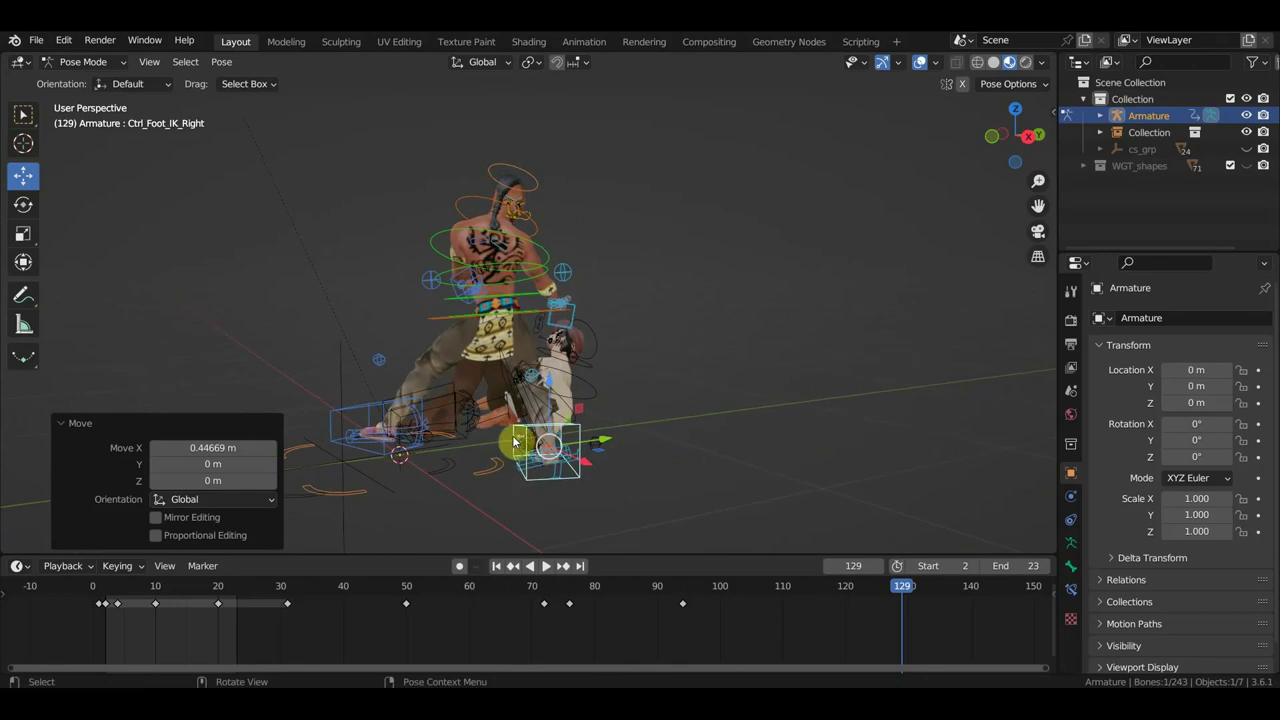
Rotate the hips 31.5° around the vertical axis from top view.
{"action": "left_click", "coordinate": [559, 318]}
{"action": "key", "text": "KP_7"}
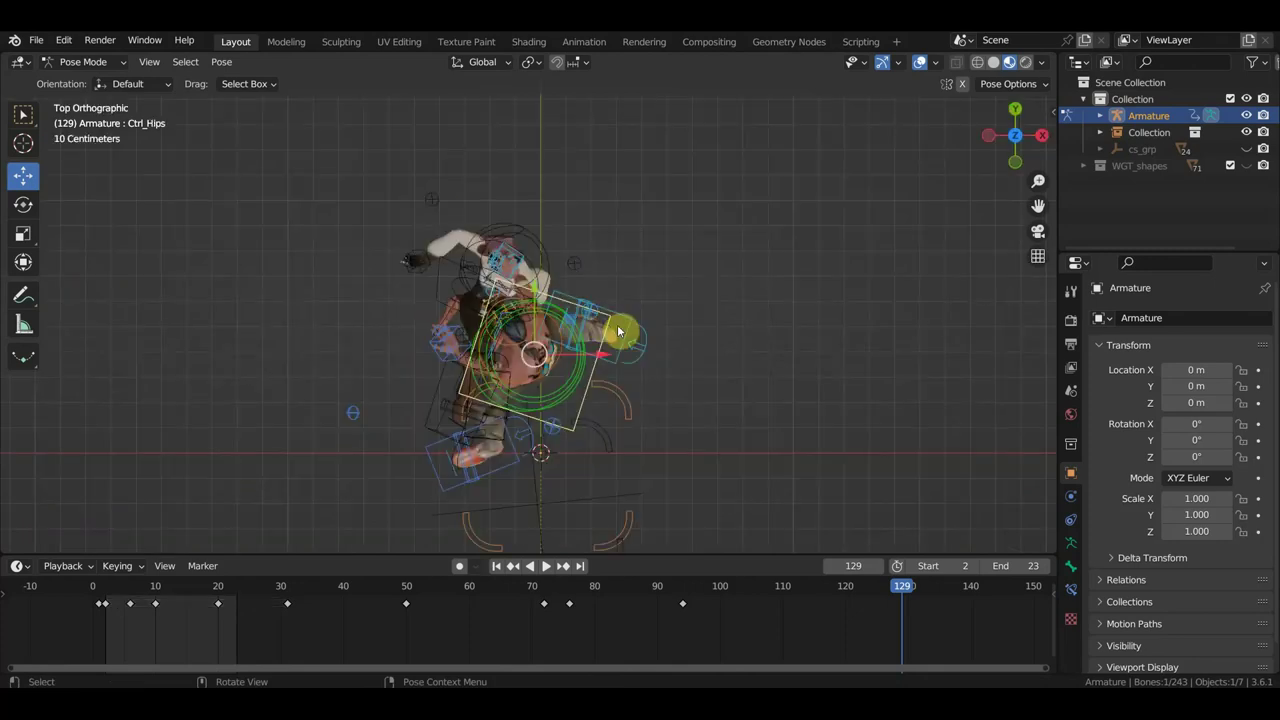
{"action": "key", "text": "r"}
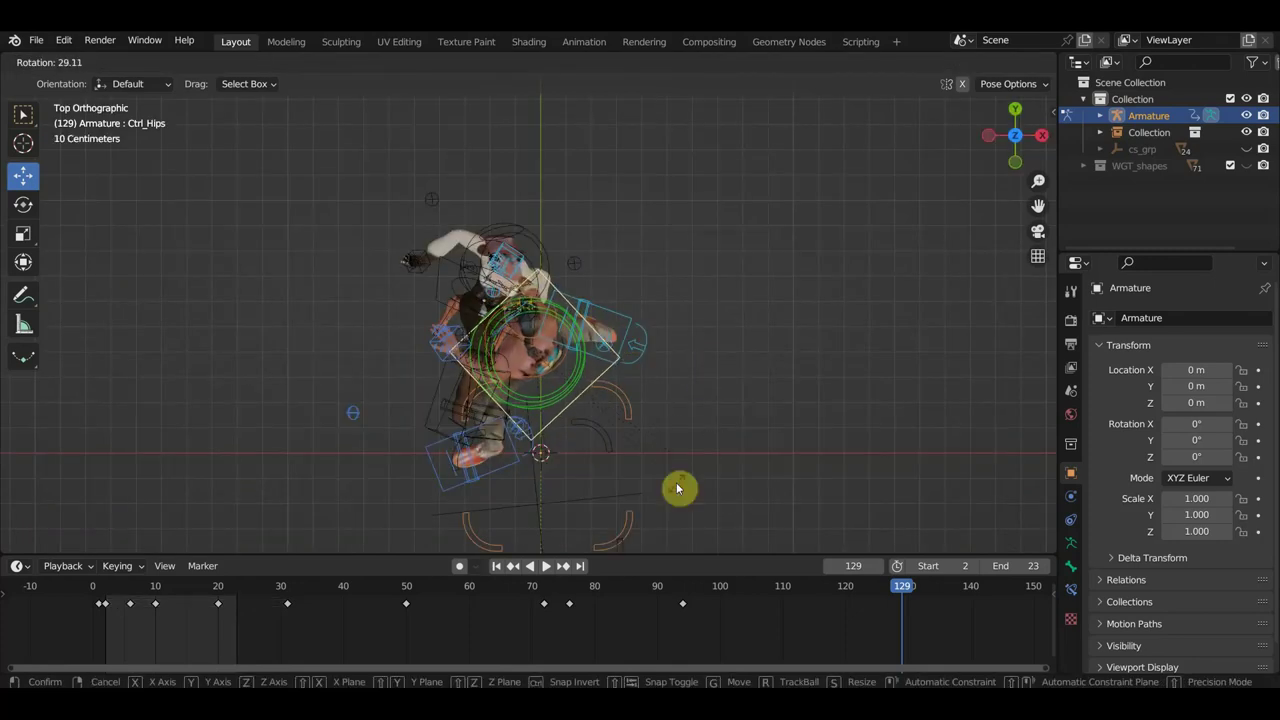
{"action": "left_click", "coordinate": [680, 491]}
{"action": "mouse_move", "coordinate": [680, 491]}
{"action": "middle_mouse_down"}
{"action": "mouse_move", "coordinate": [642, 300]}
{"action": "mouse_move", "coordinate": [485, 455]}
{"action": "middle_mouse_up"}
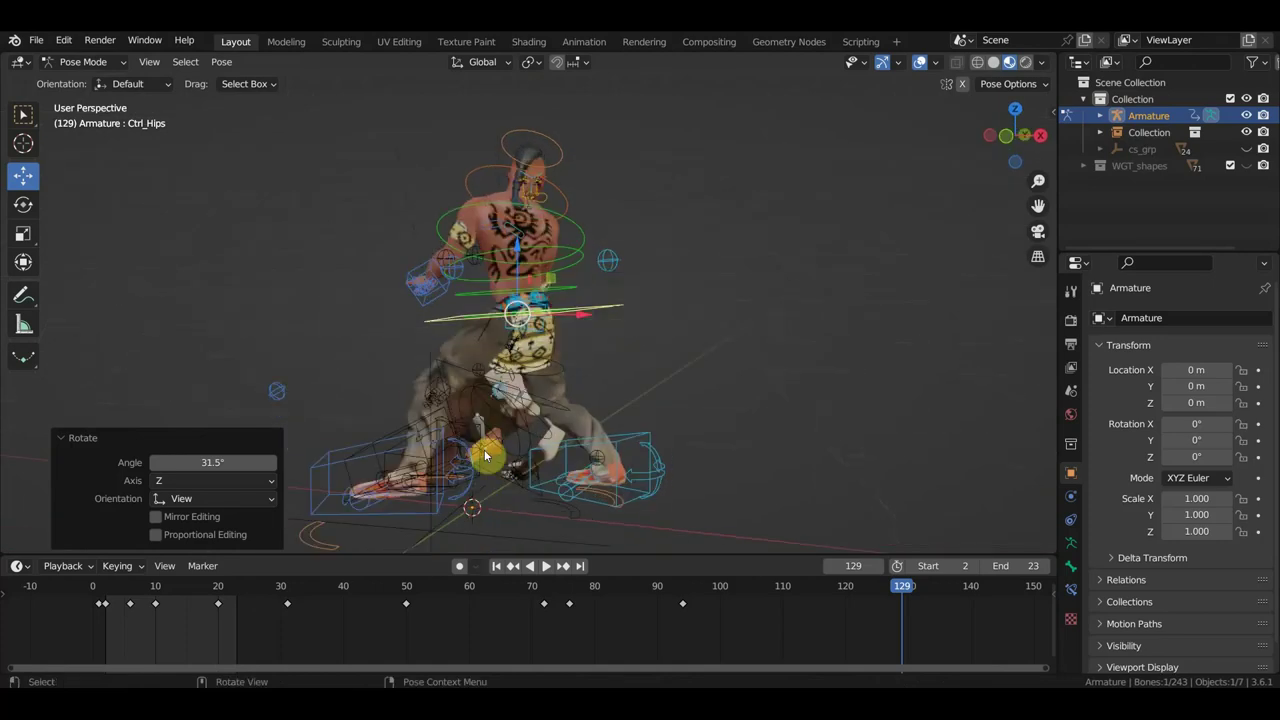
Move the left foot IK control and rotate it 24.7°.
{"action": "left_click", "coordinate": [440, 510]}
{"action": "middle_click_drag", "start_coordinate": [428, 514], "coordinate": [393, 508]}
{"action": "key", "text": "g"}
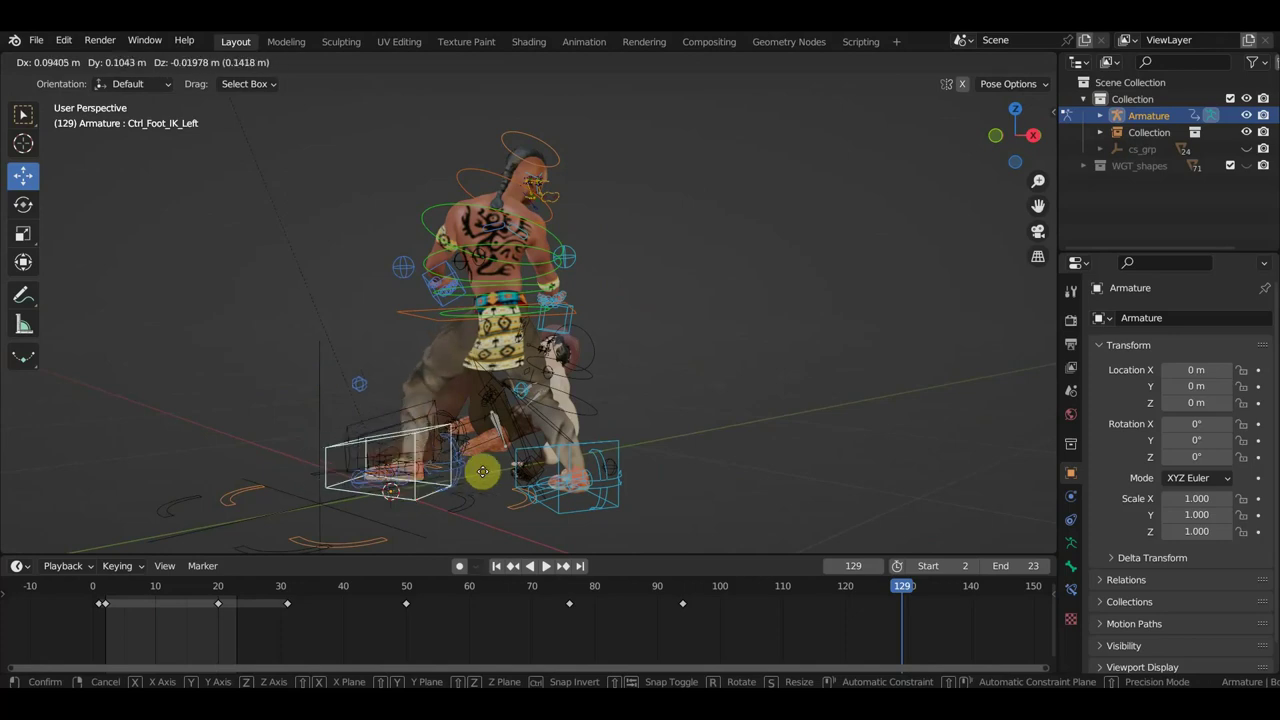
{"action": "left_click", "coordinate": [530, 480]}
{"action": "middle_click_drag", "start_coordinate": [532, 481], "coordinate": [737, 487]}
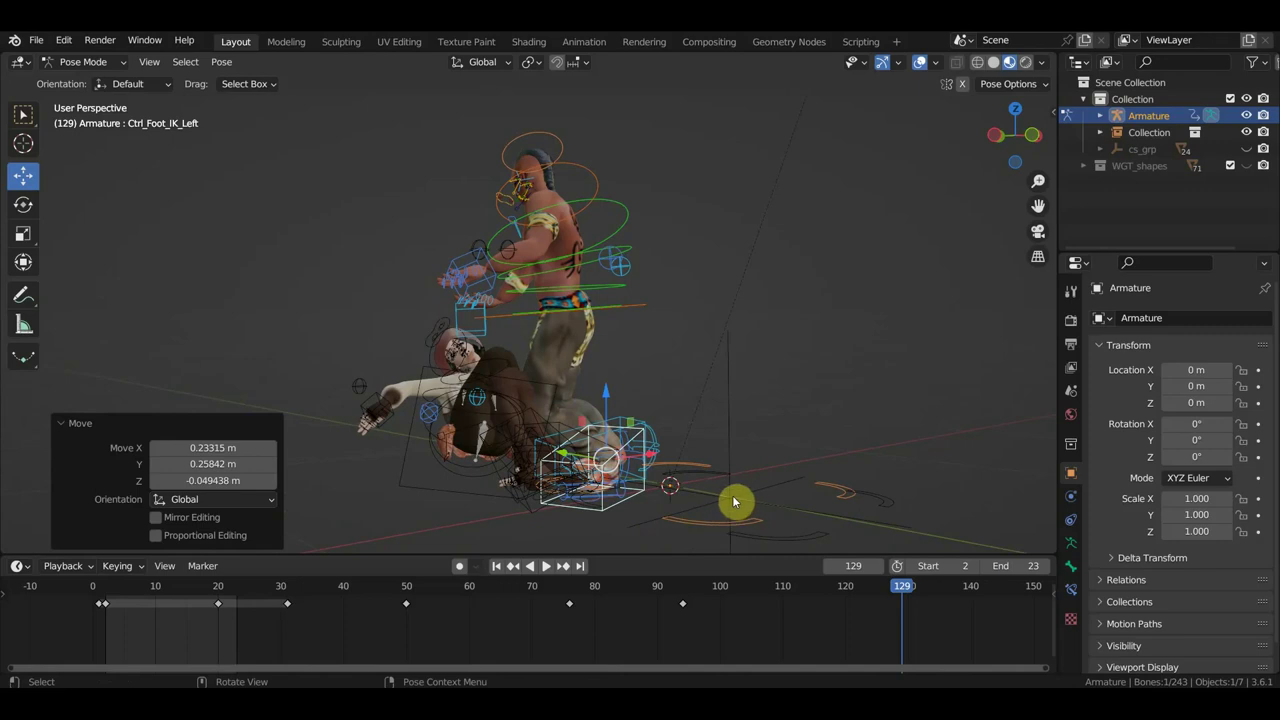
{"action": "mouse_move", "coordinate": [732, 502]}
{"action": "middle_mouse_down"}
{"action": "mouse_move", "coordinate": [677, 80]}
{"action": "mouse_move", "coordinate": [680, 523]}
{"action": "mouse_move", "coordinate": [586, 100]}
{"action": "middle_mouse_up"}
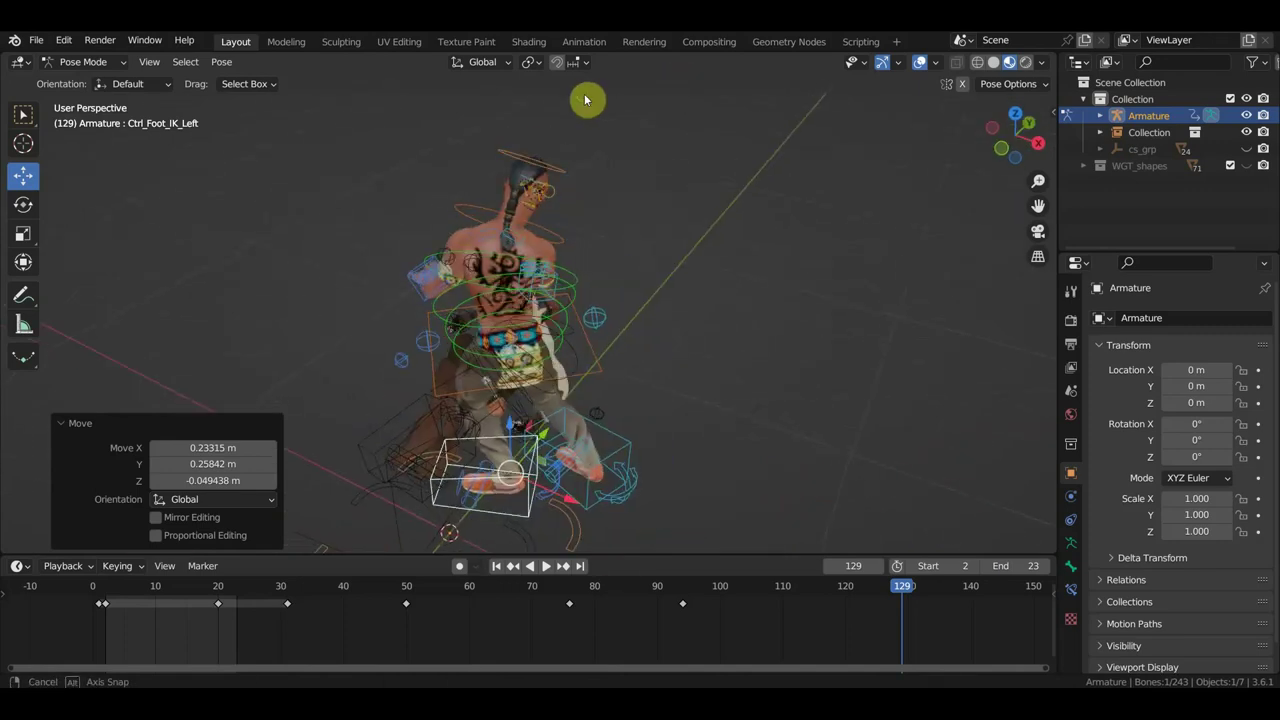
{"action": "mouse_move", "coordinate": [725, 315]}
{"action": "middle_mouse_down"}
{"action": "mouse_move", "coordinate": [689, 449]}
{"action": "mouse_move", "coordinate": [722, 484]}
{"action": "middle_mouse_up"}
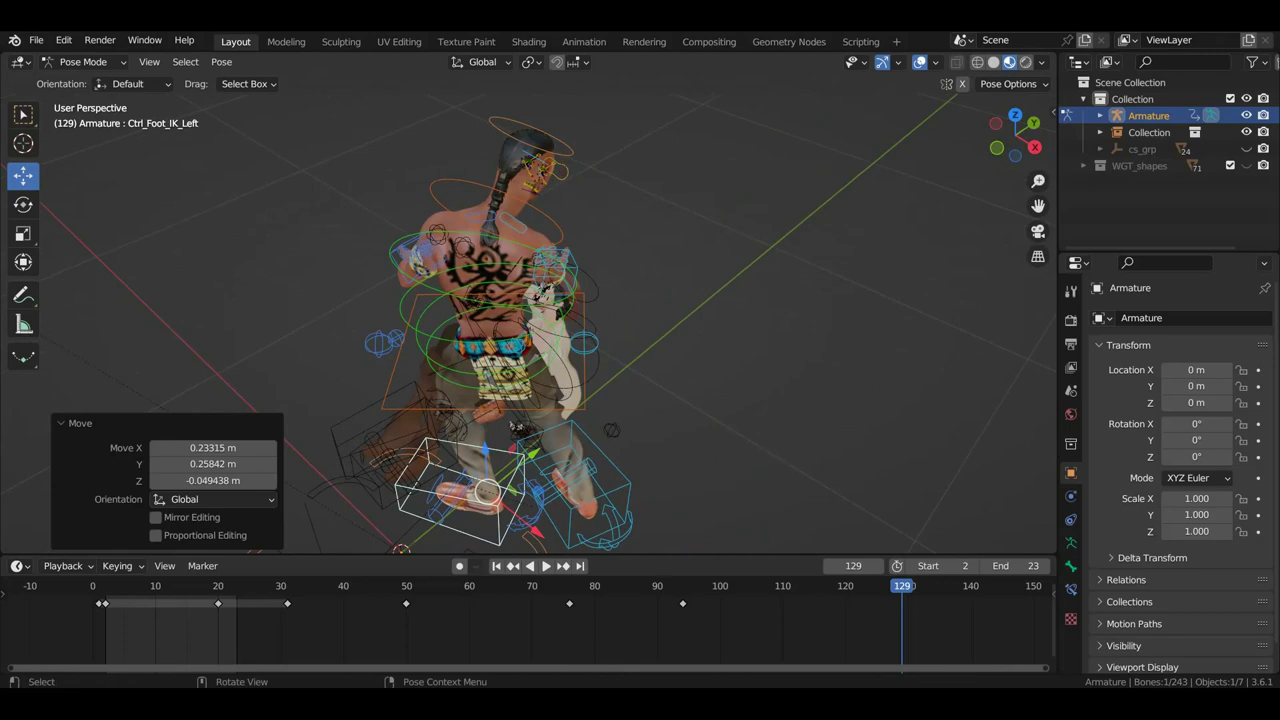
{"action": "key", "text": "r"}
{"action": "left_click", "coordinate": [725, 65]}
{"action": "middle_click_drag", "start_coordinate": [737, 177], "coordinate": [22, 228]}
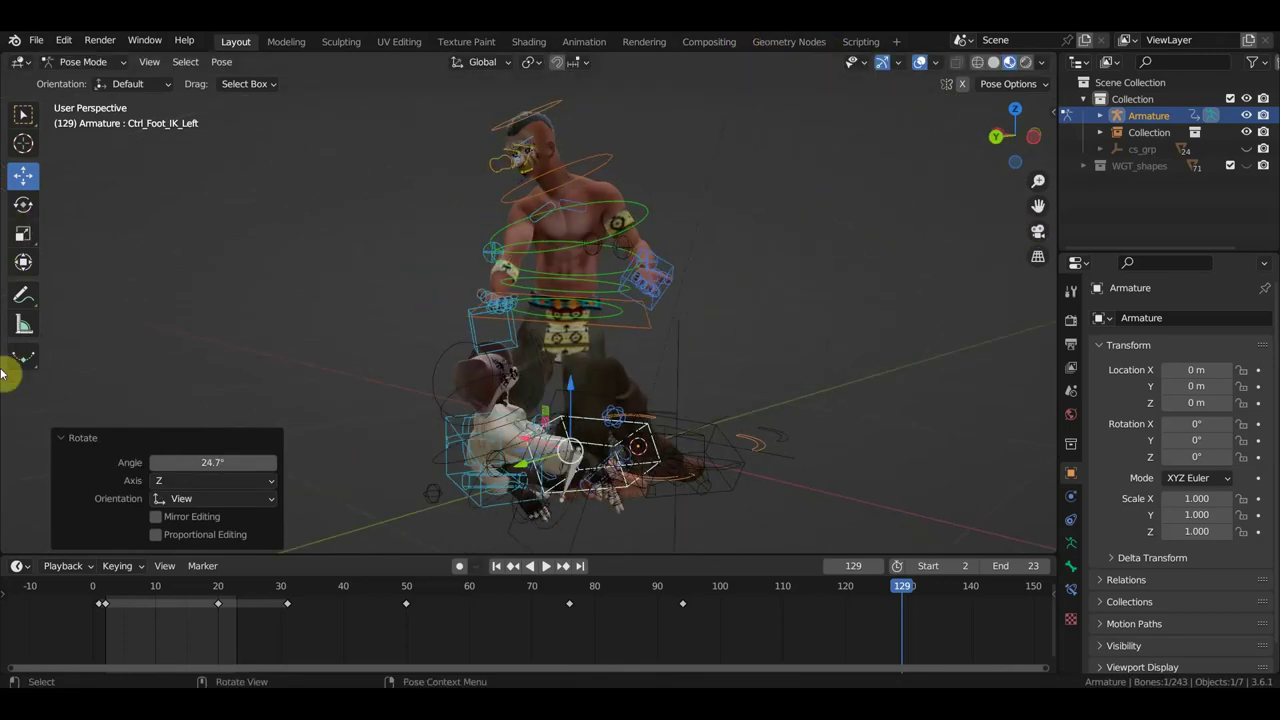
Adjust the left knee pole and lower the hips.
{"action": "left_click", "coordinate": [618, 415]}
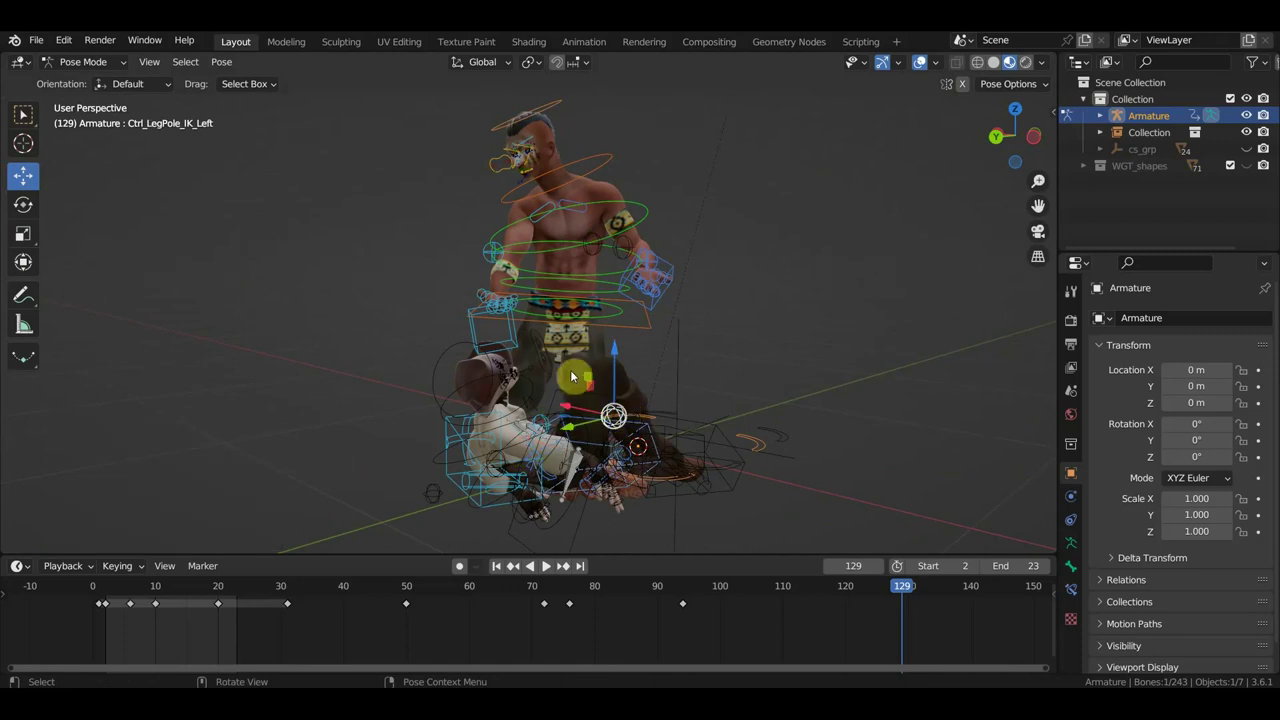
{"action": "key", "text": "g"}
{"action": "left_click", "coordinate": [629, 369]}
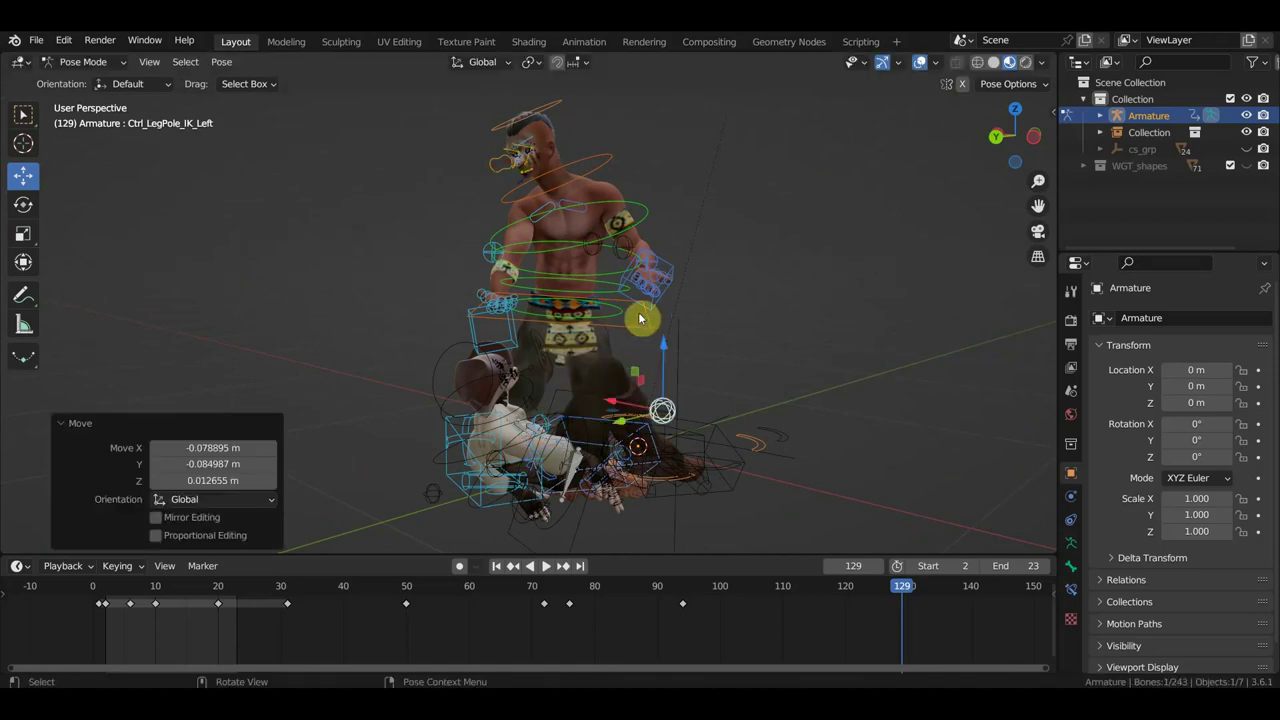
{"action": "left_click", "coordinate": [672, 324]}
{"action": "key", "text": "g"}
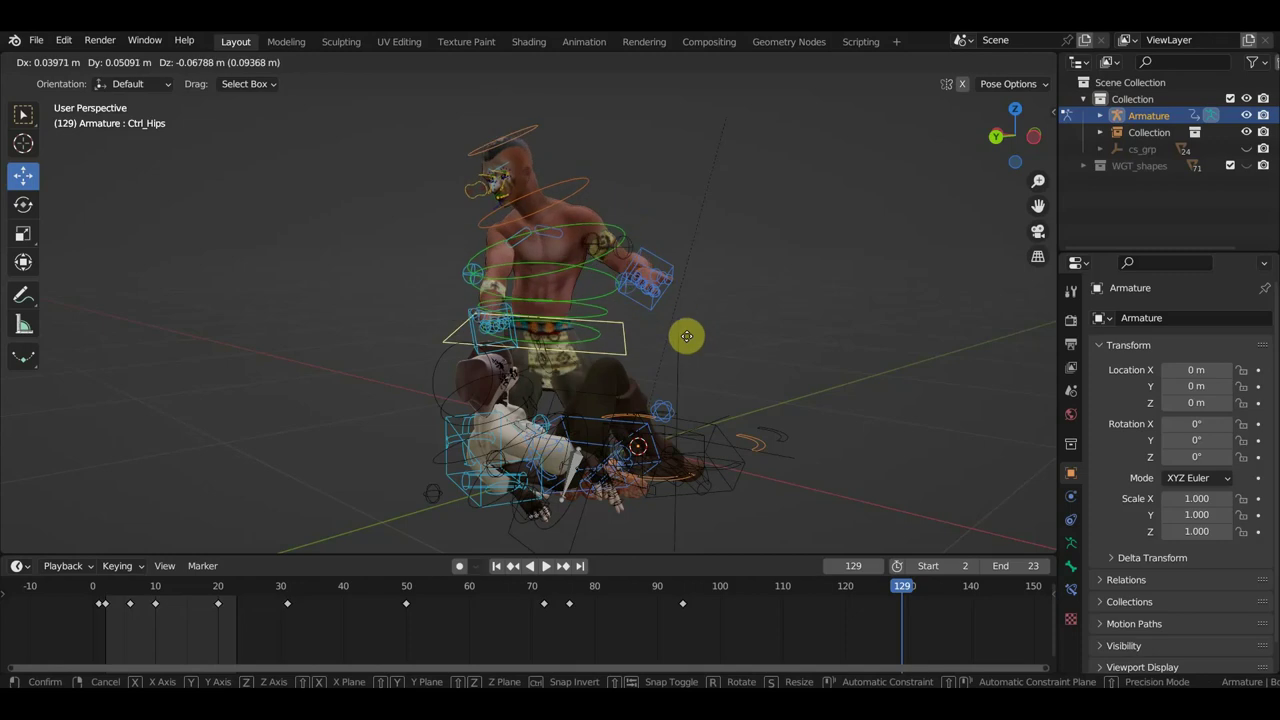
{"action": "left_click", "coordinate": [691, 406]}
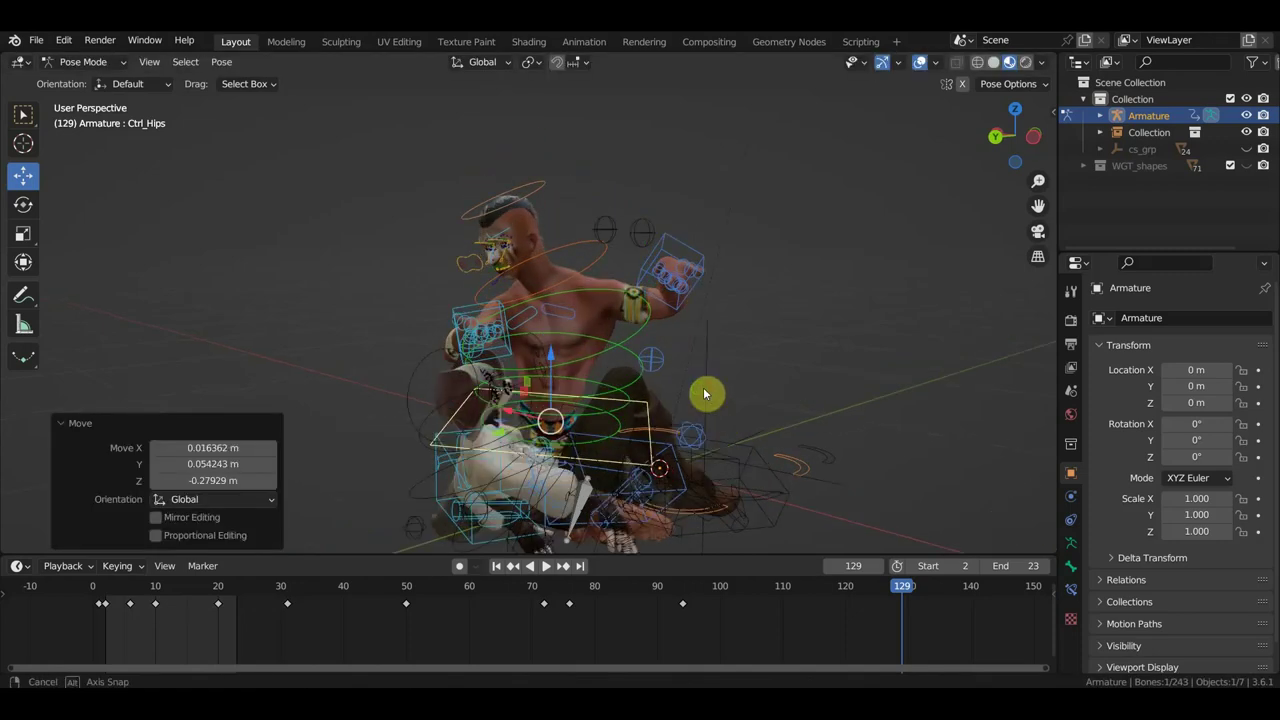
Raise the left foot-roll control.
{"action": "middle_click_drag", "start_coordinate": [706, 394], "coordinate": [530, 377]}
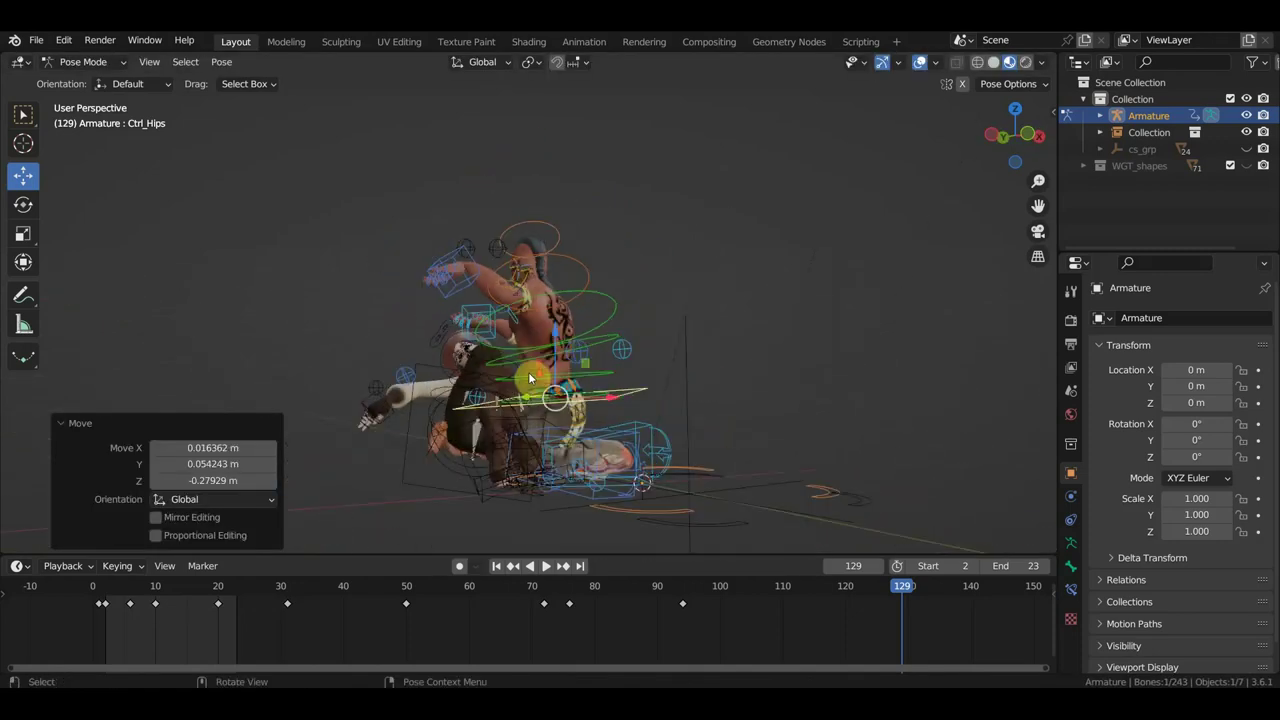
{"action": "mouse_move", "coordinate": [630, 423]}
{"action": "middle_mouse_down"}
{"action": "mouse_move", "coordinate": [602, 436]}
{"action": "mouse_move", "coordinate": [621, 456]}
{"action": "middle_mouse_up"}
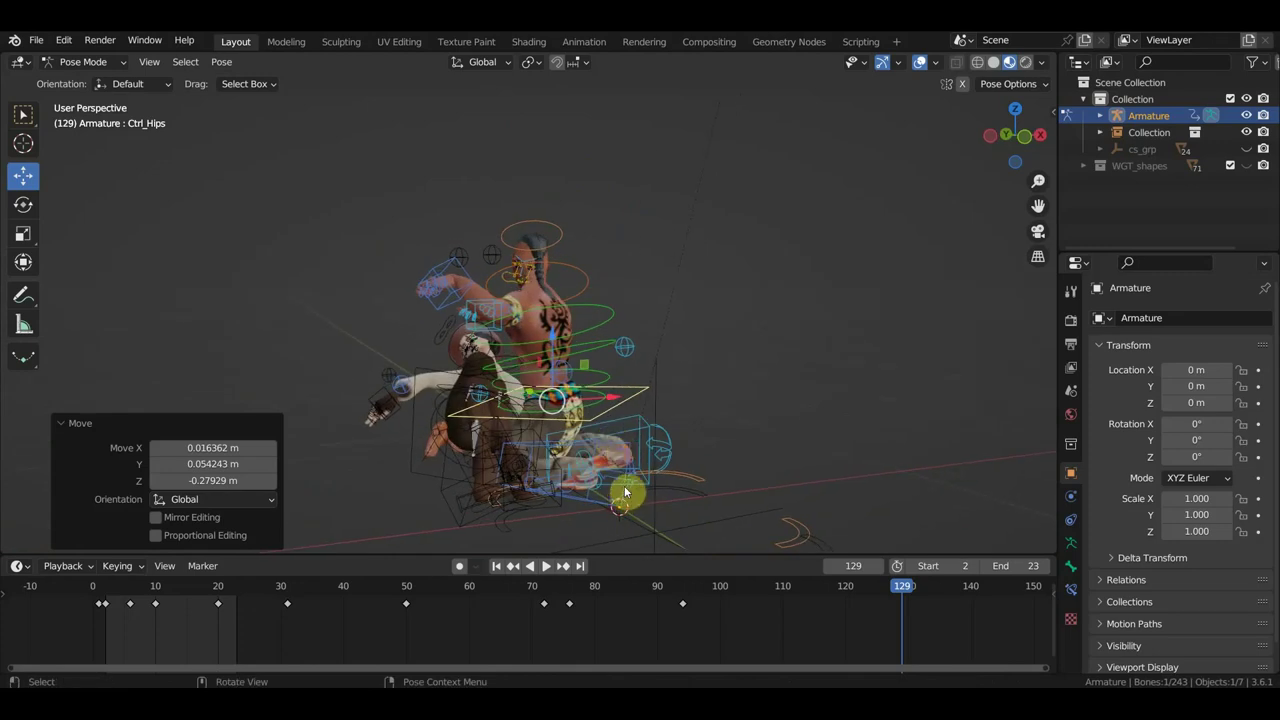
{"action": "middle_click_drag", "start_coordinate": [645, 477], "coordinate": [672, 455]}
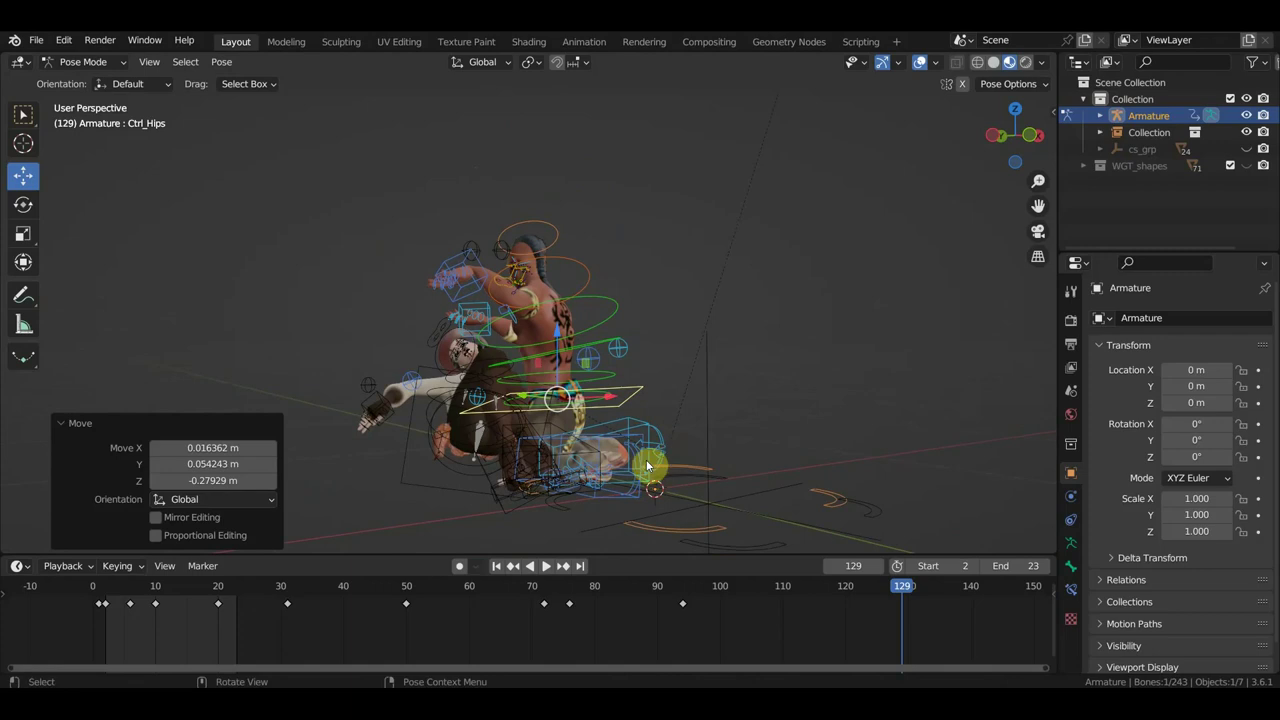
{"action": "left_click", "coordinate": [640, 464]}
{"action": "mouse_move", "coordinate": [646, 464]}
{"action": "left_mouse_down"}
{"action": "mouse_move", "coordinate": [645, 437]}
{"action": "mouse_move", "coordinate": [630, 435]}
{"action": "left_mouse_up"}
{"action": "mouse_move", "coordinate": [630, 435]}
{"action": "middle_mouse_down"}
{"action": "mouse_move", "coordinate": [560, 461]}
{"action": "mouse_move", "coordinate": [519, 450]}
{"action": "middle_mouse_up"}
{"action": "scroll", "coordinate": [560, 461], "scroll_direction": "down", "scroll_amount": 2}
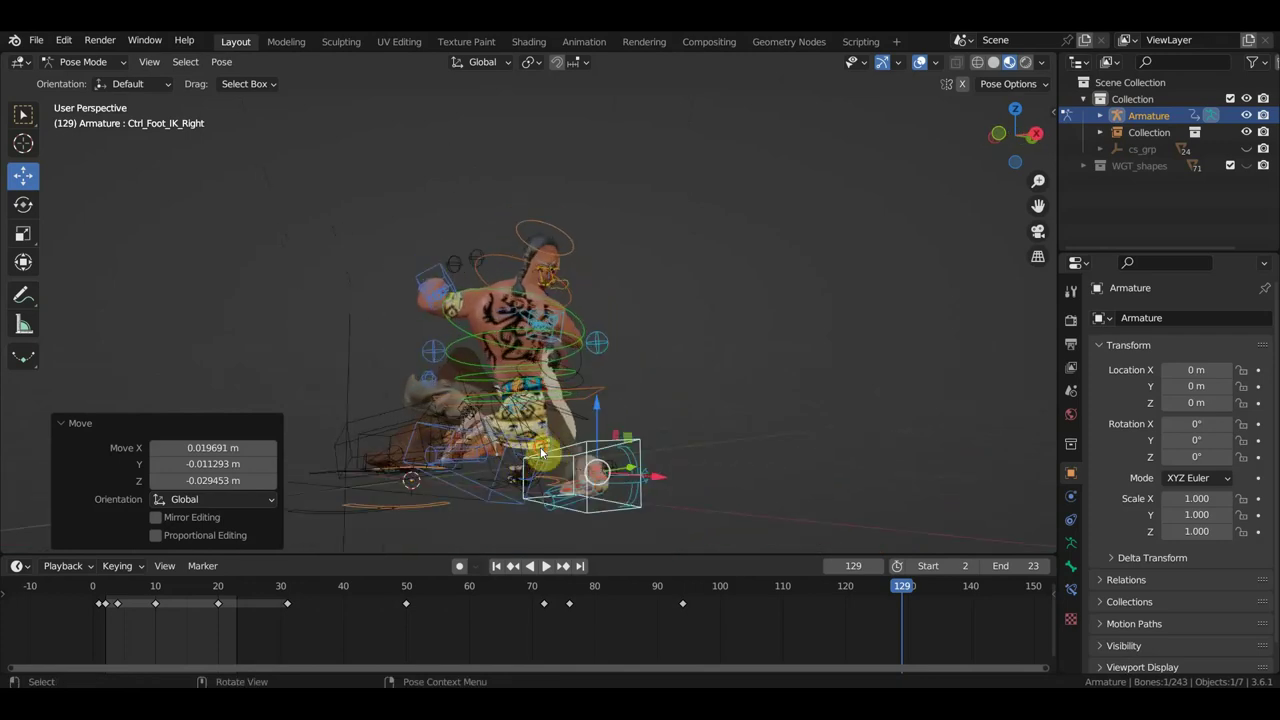
Lower the left foot IK control and rotate it slightly.
{"action": "left_click", "coordinate": [541, 453]}
{"action": "key", "text": "g"}
{"action": "left_click", "coordinate": [551, 488]}
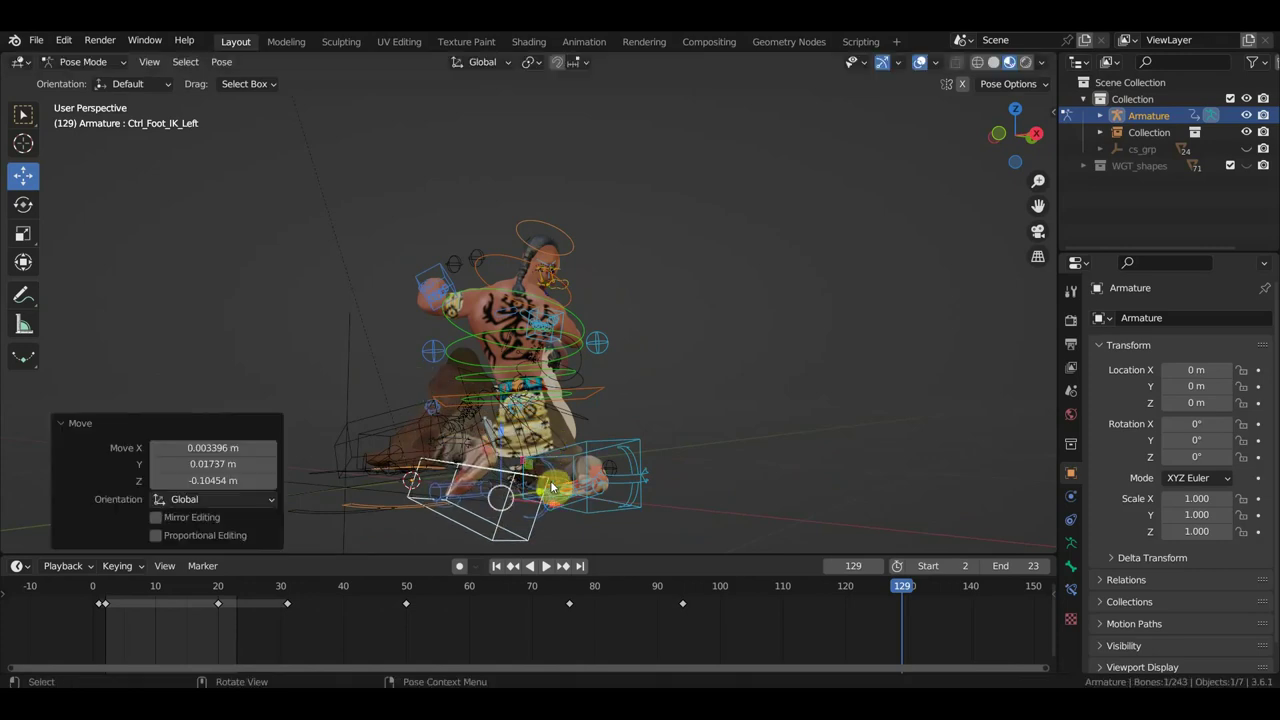
{"action": "middle_click_drag", "start_coordinate": [551, 488], "coordinate": [548, 497]}
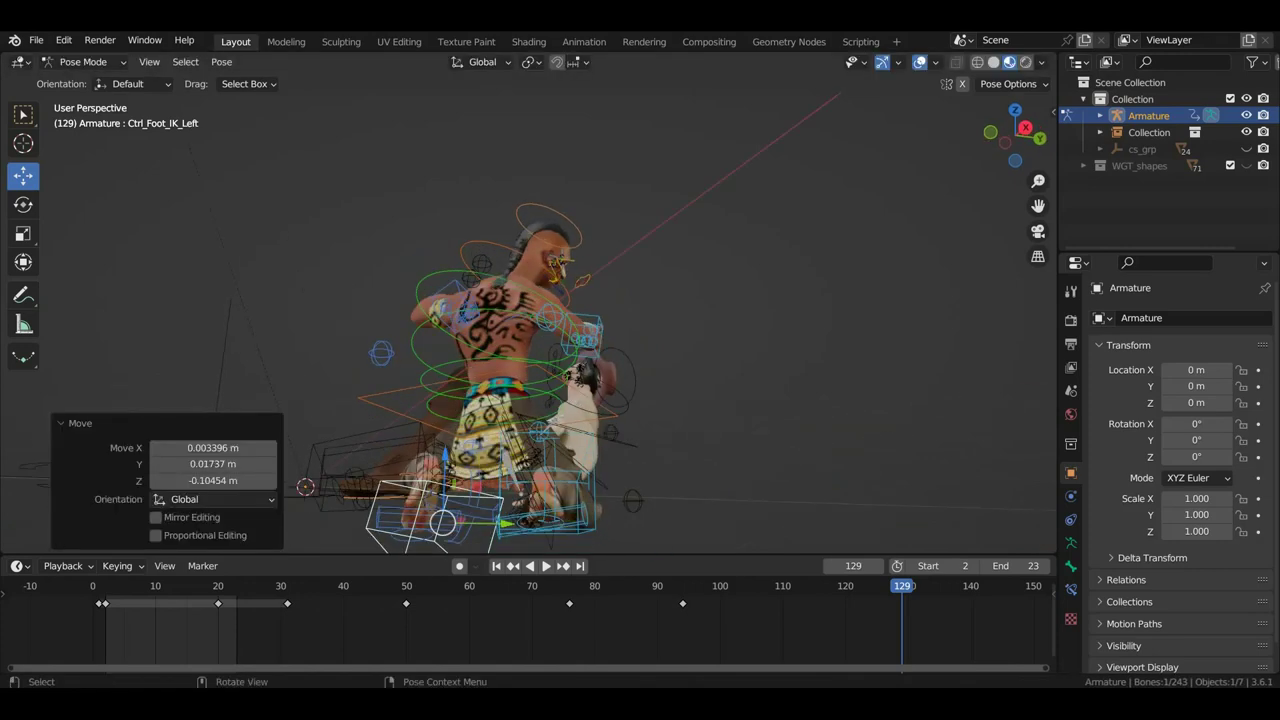
{"action": "key", "text": "r"}
{"action": "left_click", "coordinate": [531, 494]}
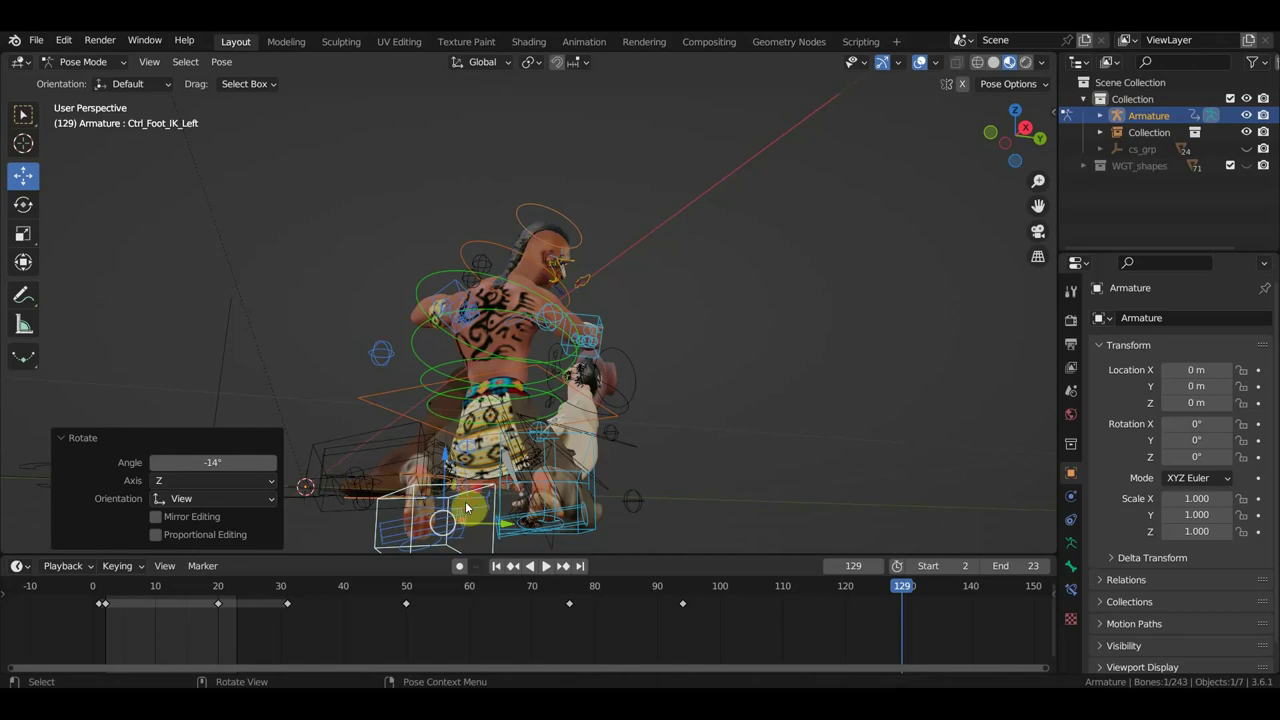
Nudge the left foot roll control and tilt Ctrl_Foot_01_Left by -47.9°.
{"action": "left_click", "coordinate": [465, 501]}
{"action": "key", "text": "g"}
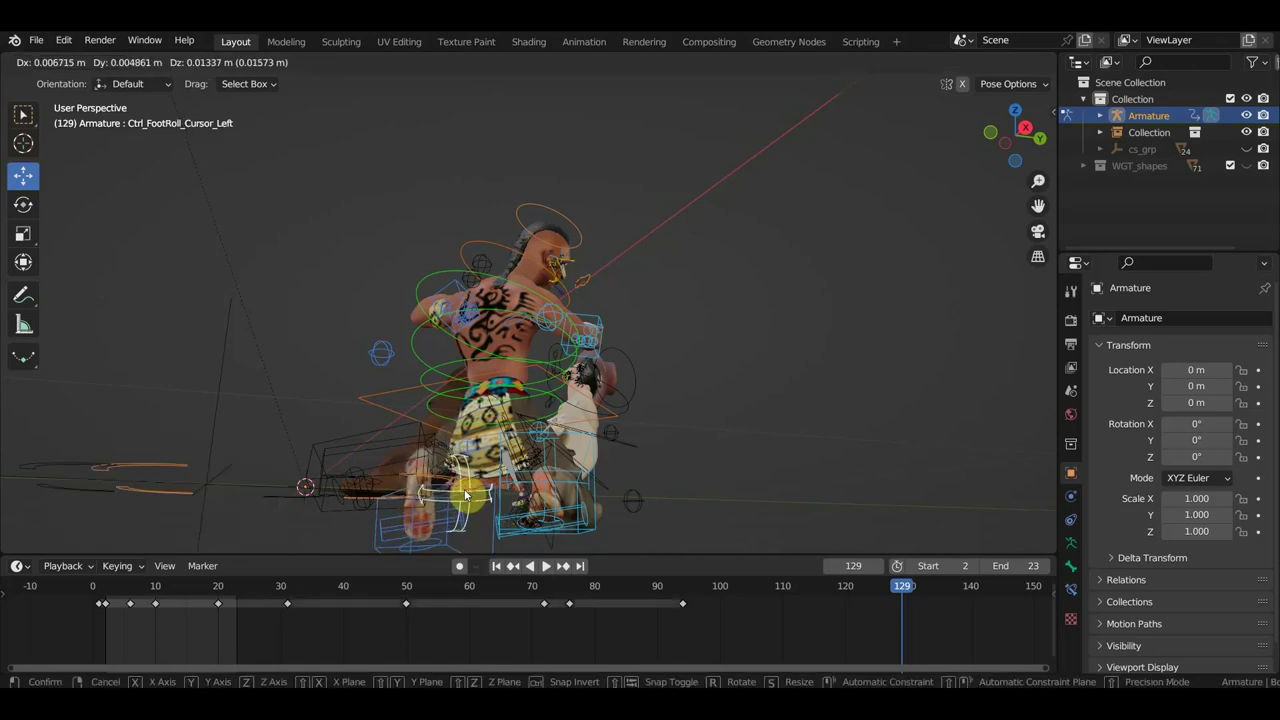
{"action": "left_click", "coordinate": [465, 495]}
{"action": "middle_click_drag", "start_coordinate": [468, 495], "coordinate": [630, 516]}
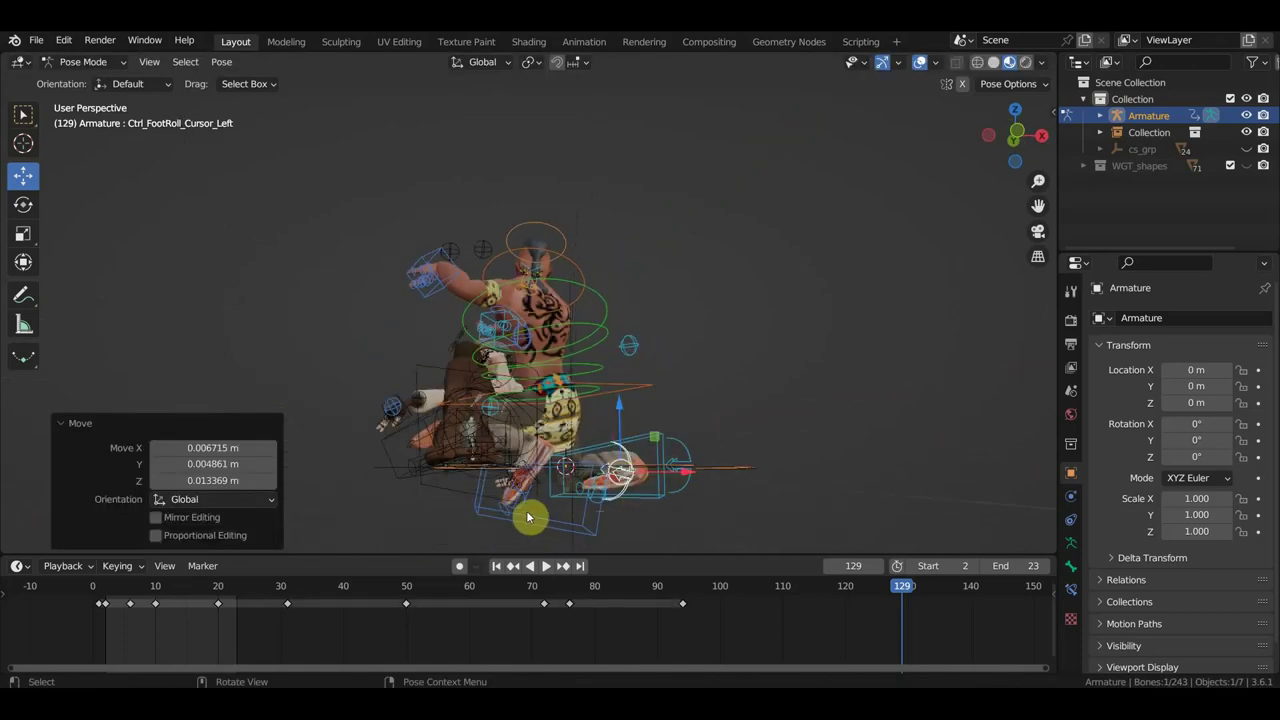
{"action": "left_click", "coordinate": [528, 505]}
{"action": "key", "text": "r"}
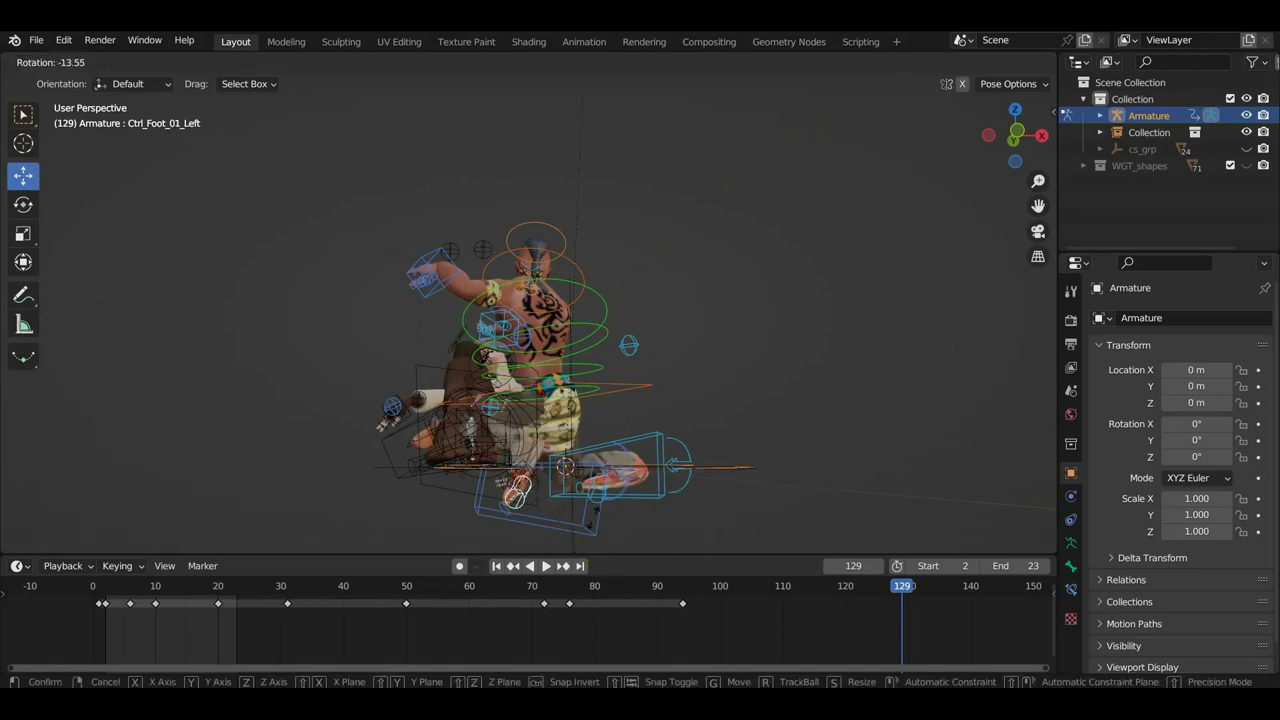
{"action": "left_click", "coordinate": [590, 478]}
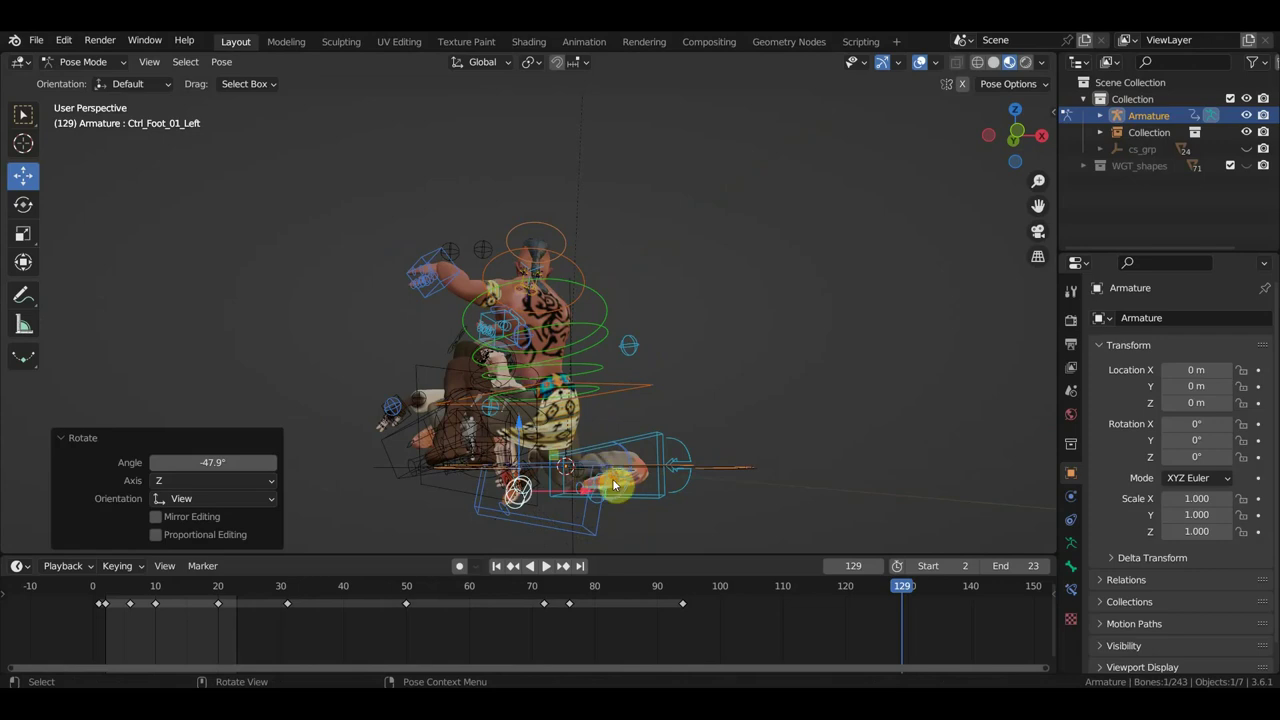
Move the foot roll, then turn the left foot IK -9.34° and shift it 0.16 m.
{"action": "left_click", "coordinate": [613, 492]}
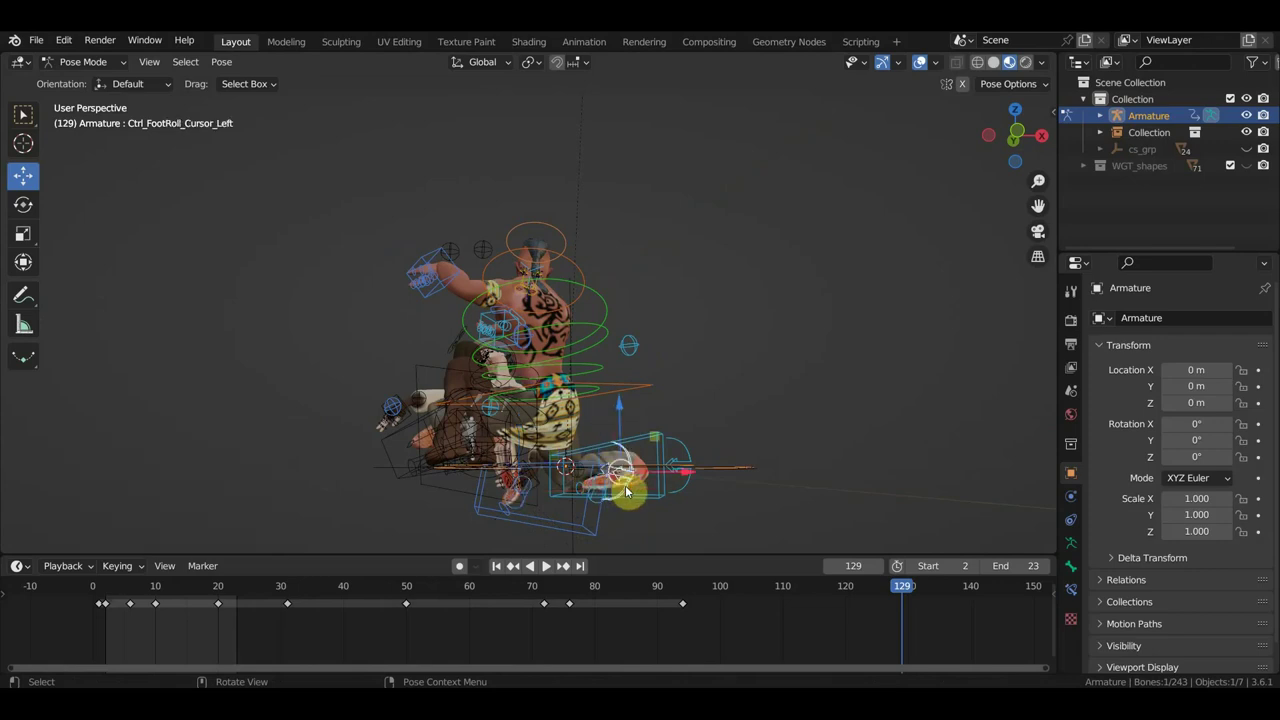
{"action": "key", "text": "g"}
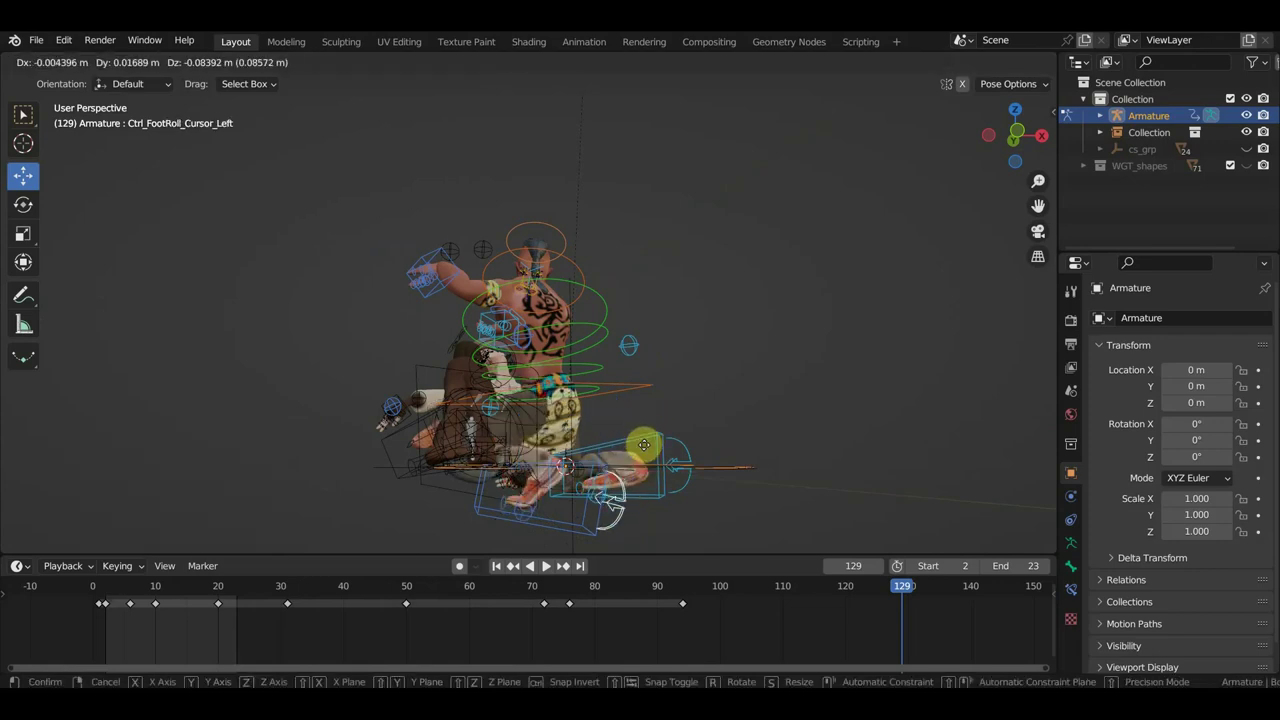
{"action": "left_click", "coordinate": [603, 510]}
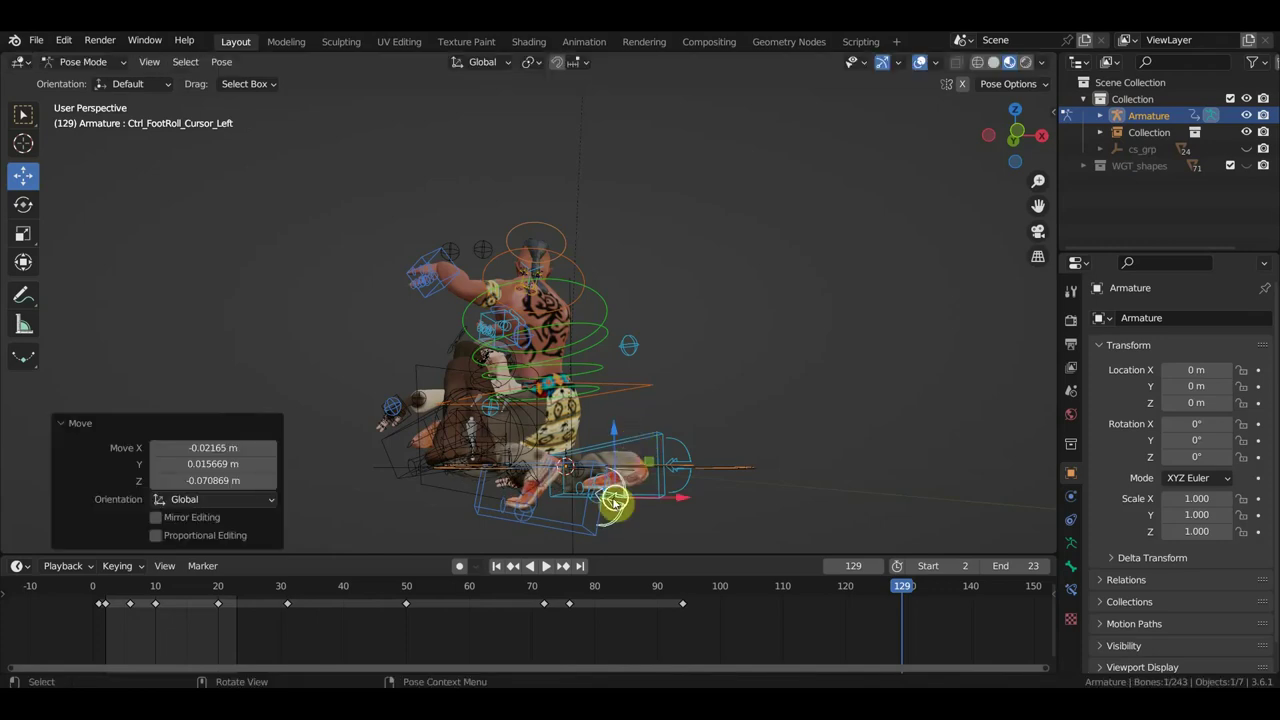
{"action": "left_click", "coordinate": [607, 522]}
{"action": "key", "text": "r"}
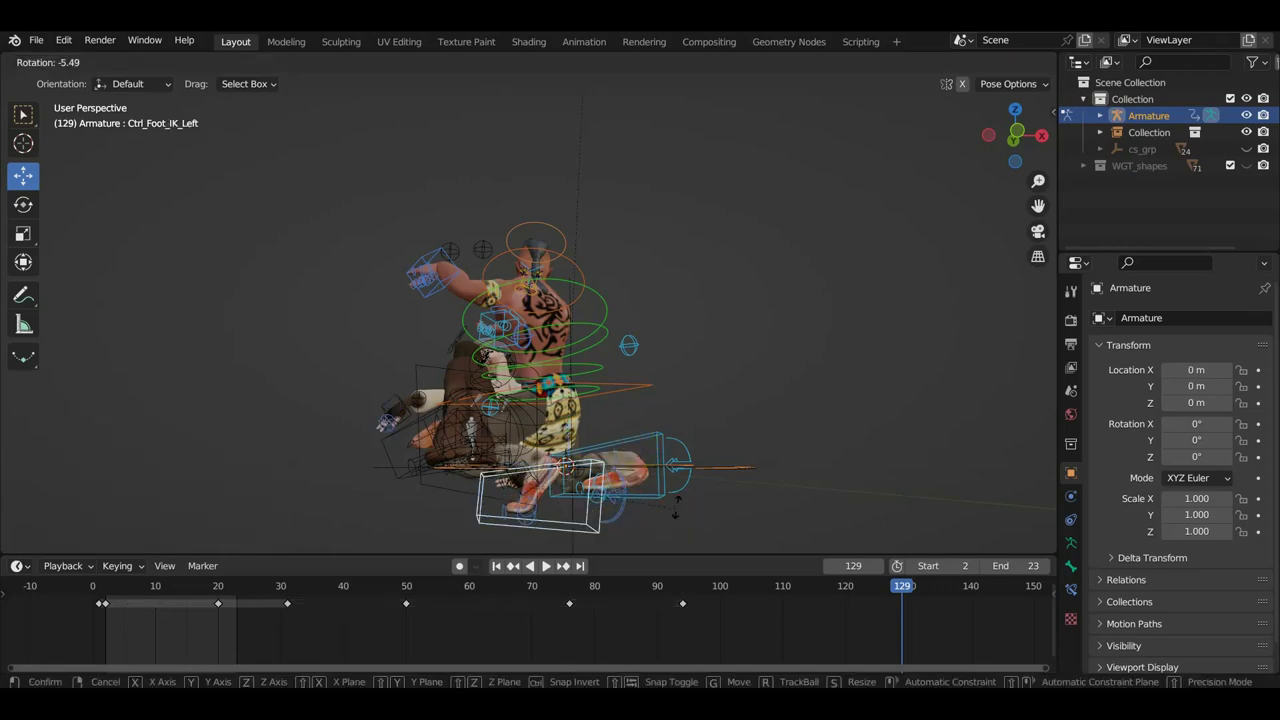
{"action": "left_click", "coordinate": [681, 507]}
{"action": "key", "text": "g"}
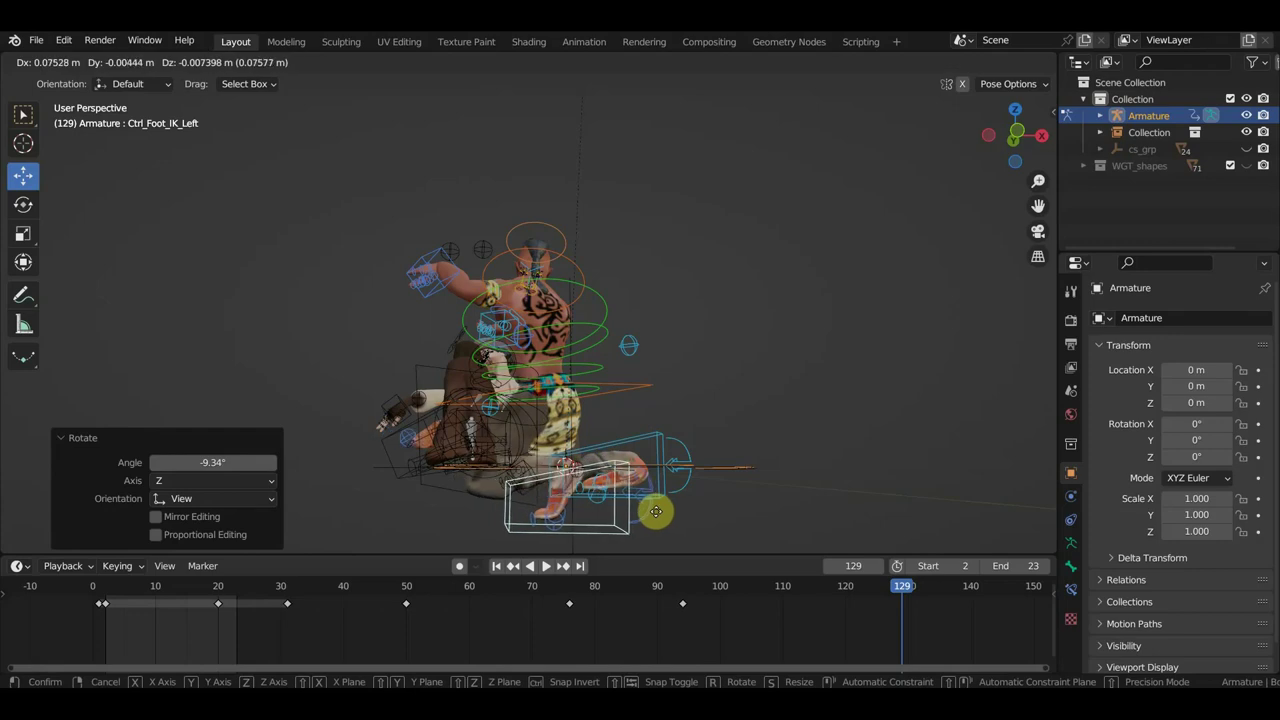
{"action": "left_click", "coordinate": [684, 513]}
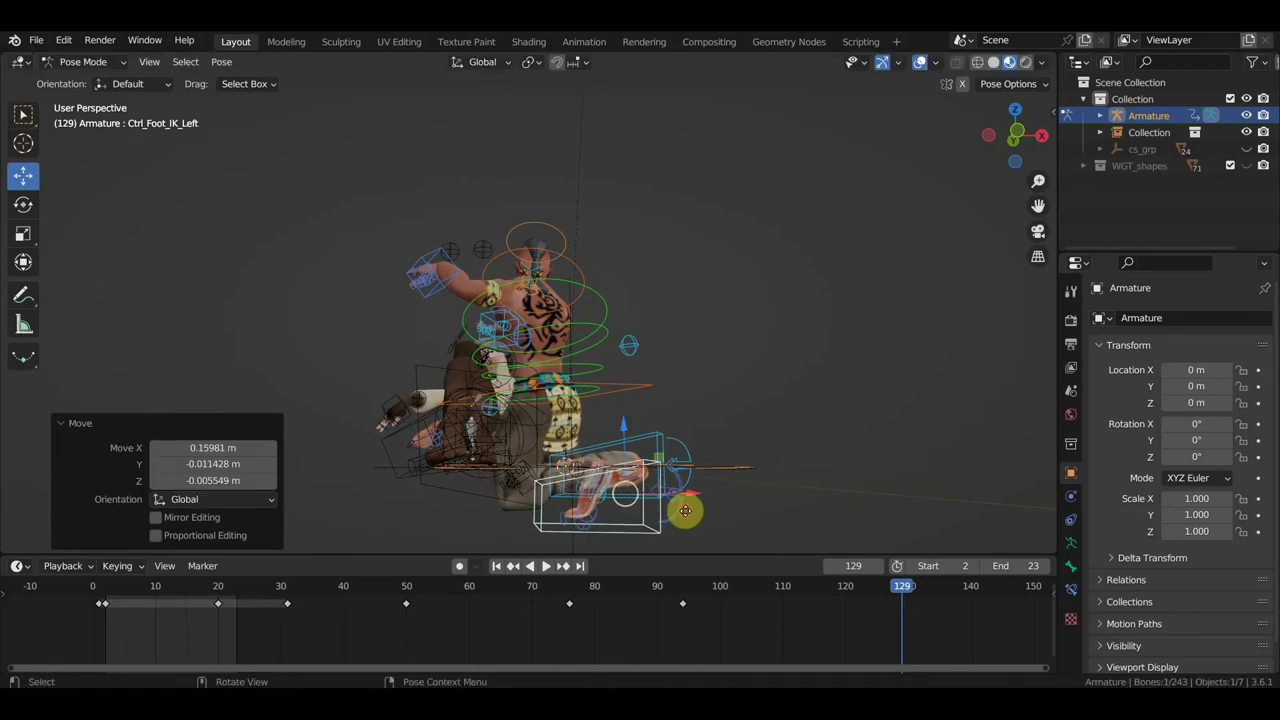
Select the right foot roll control, viewing the characters from the front.
{"action": "middle_click_drag", "start_coordinate": [679, 517], "coordinate": [550, 524]}
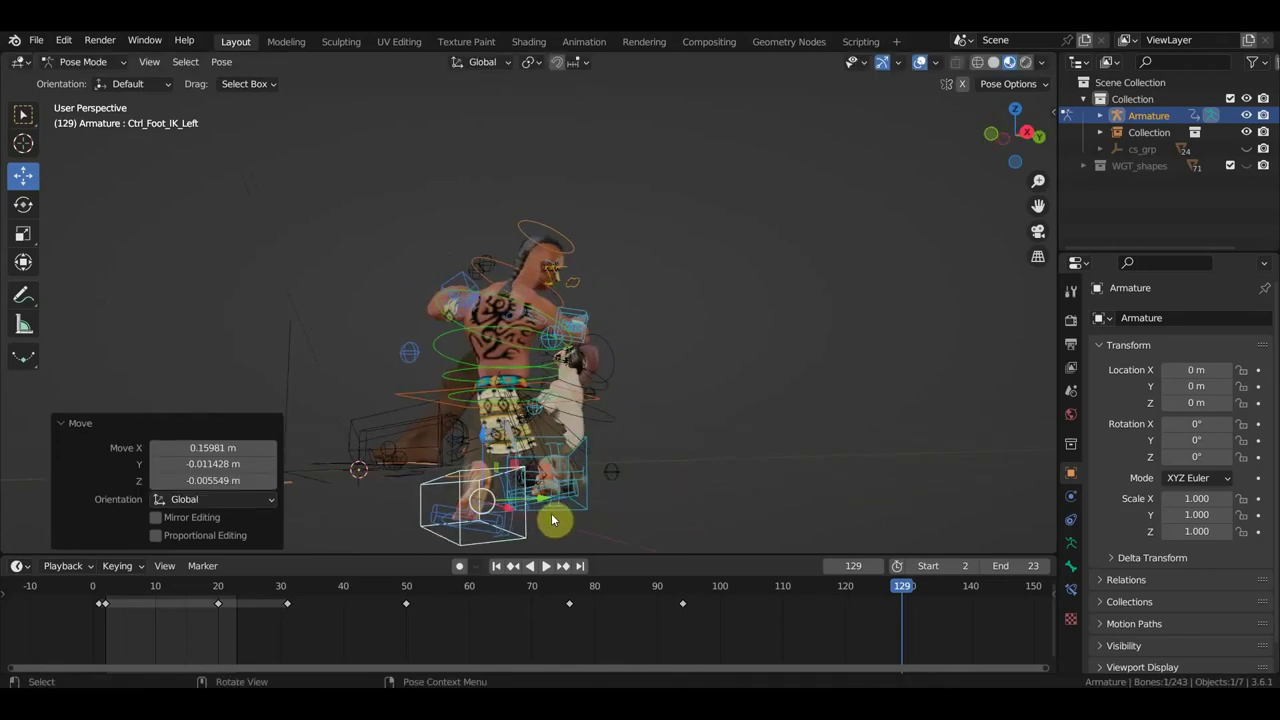
{"action": "left_click", "coordinate": [592, 472]}
{"action": "middle_click_drag", "start_coordinate": [620, 477], "coordinate": [432, 477]}
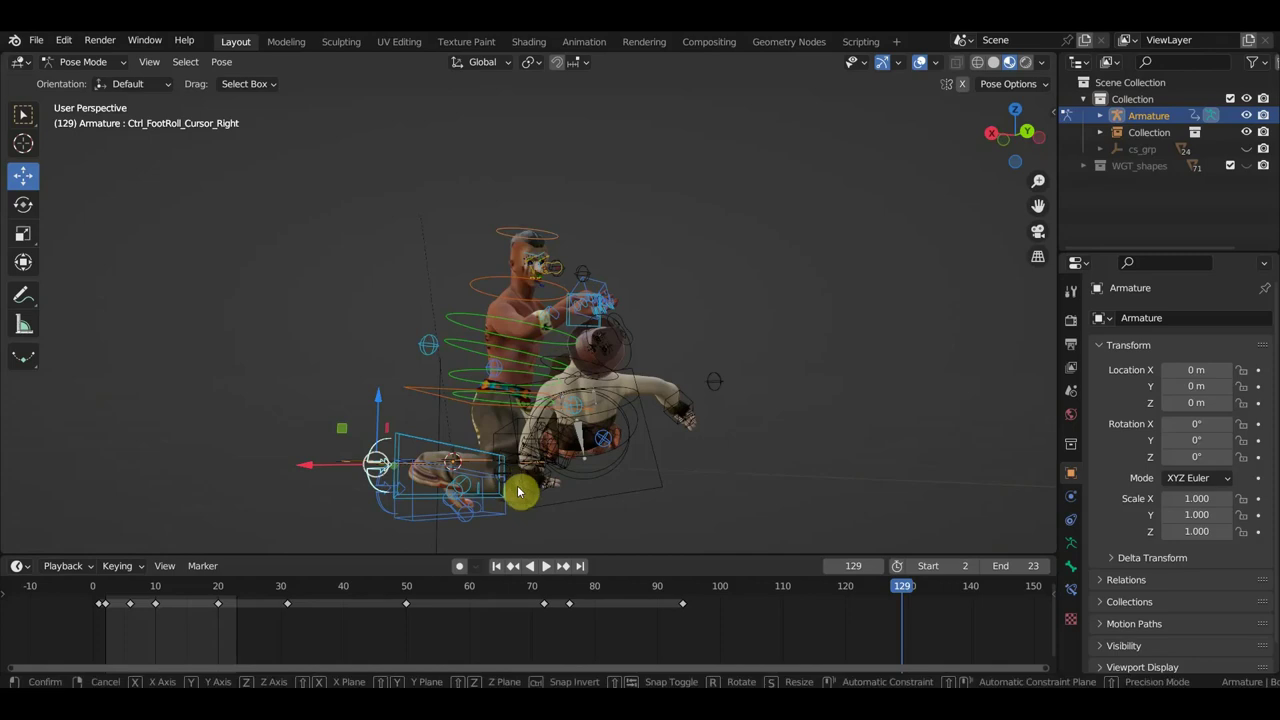
Try moving the right foot roll control, then undo back to the original pose.
{"action": "key", "text": "g"}
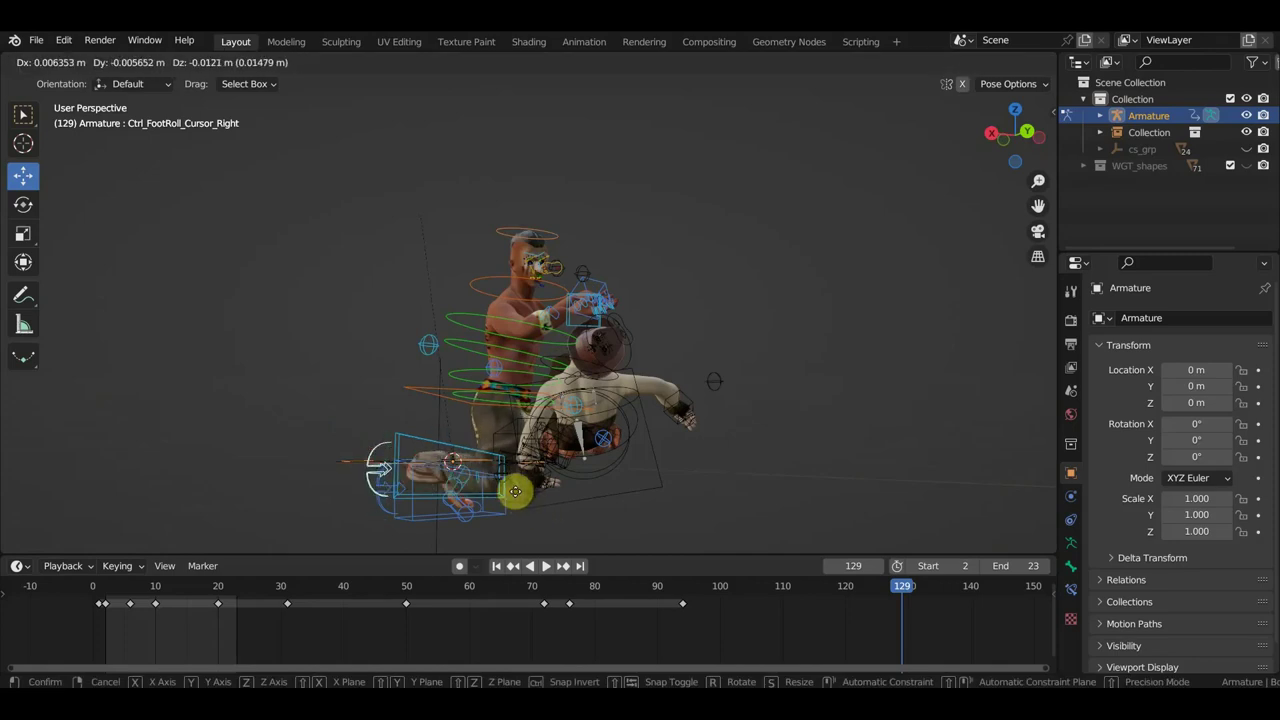
{"action": "left_click", "coordinate": [541, 478]}
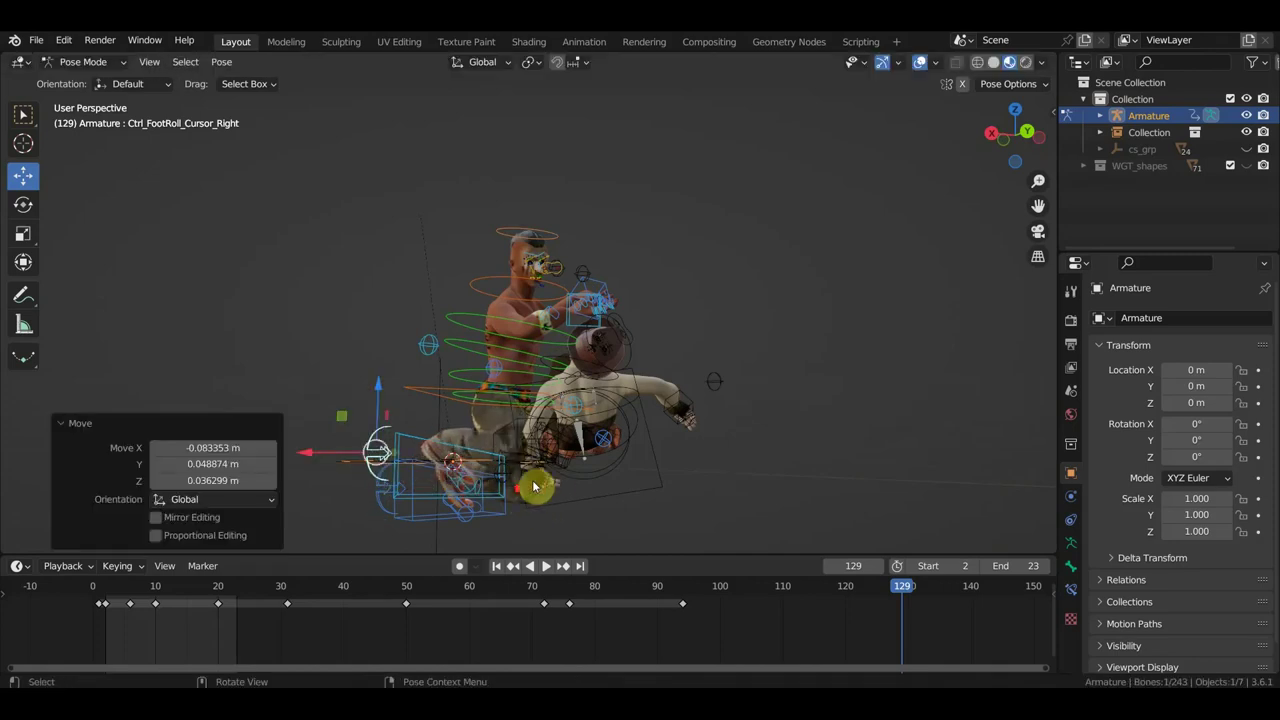
{"action": "mouse_move", "coordinate": [534, 486]}
{"action": "middle_mouse_down"}
{"action": "mouse_move", "coordinate": [534, 497]}
{"action": "mouse_move", "coordinate": [577, 490]}
{"action": "middle_mouse_up"}
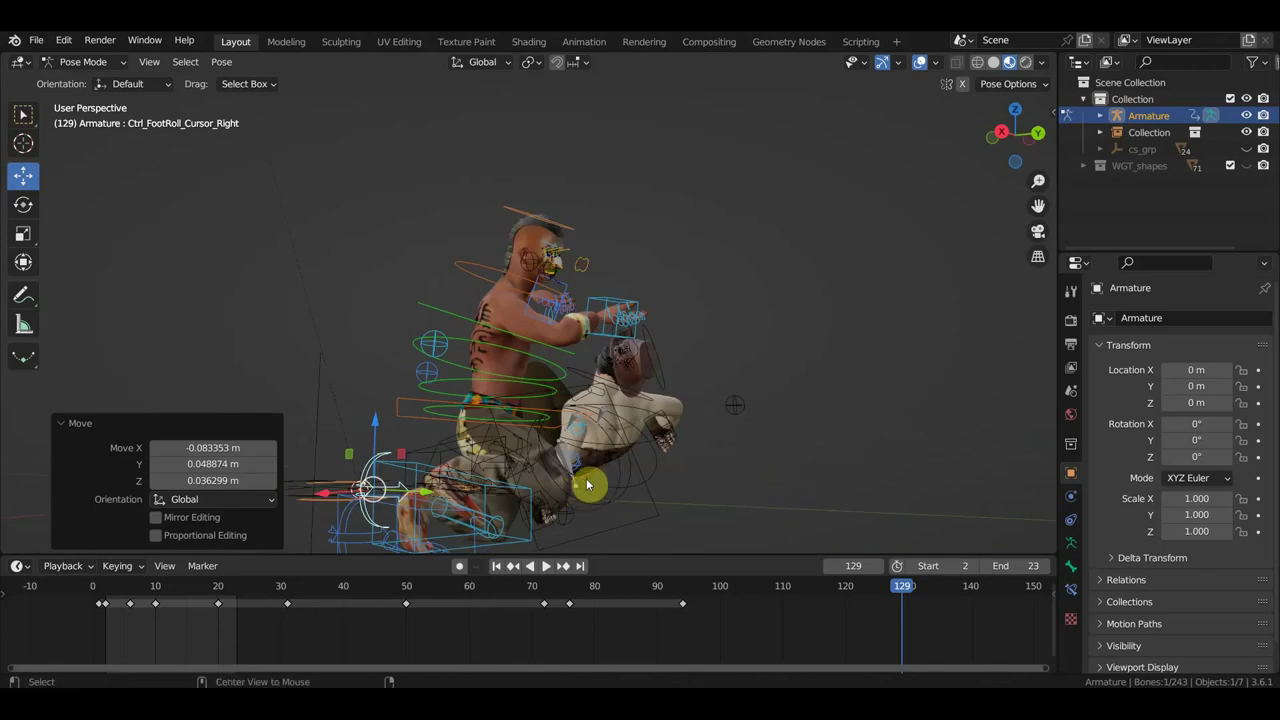
{"action": "key", "text": "ctrl+z"}
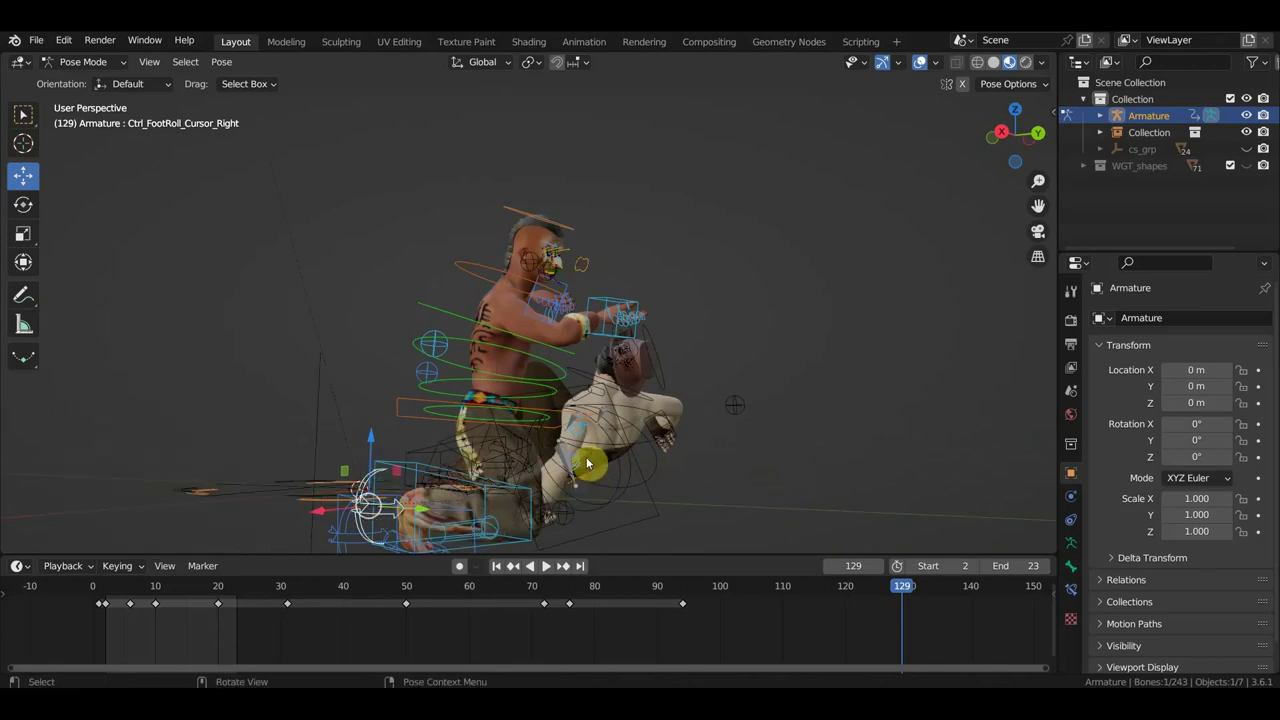
{"action": "key", "text": "ctrl+z"}
Move Ctrl_Foot_IK_Right about -0.24 m X, 0.25 m Y, -0.07 m Z, then check it in side view.
{"action": "middle_click_drag", "start_coordinate": [520, 490], "coordinate": [525, 495]}
{"action": "key", "text": "g"}
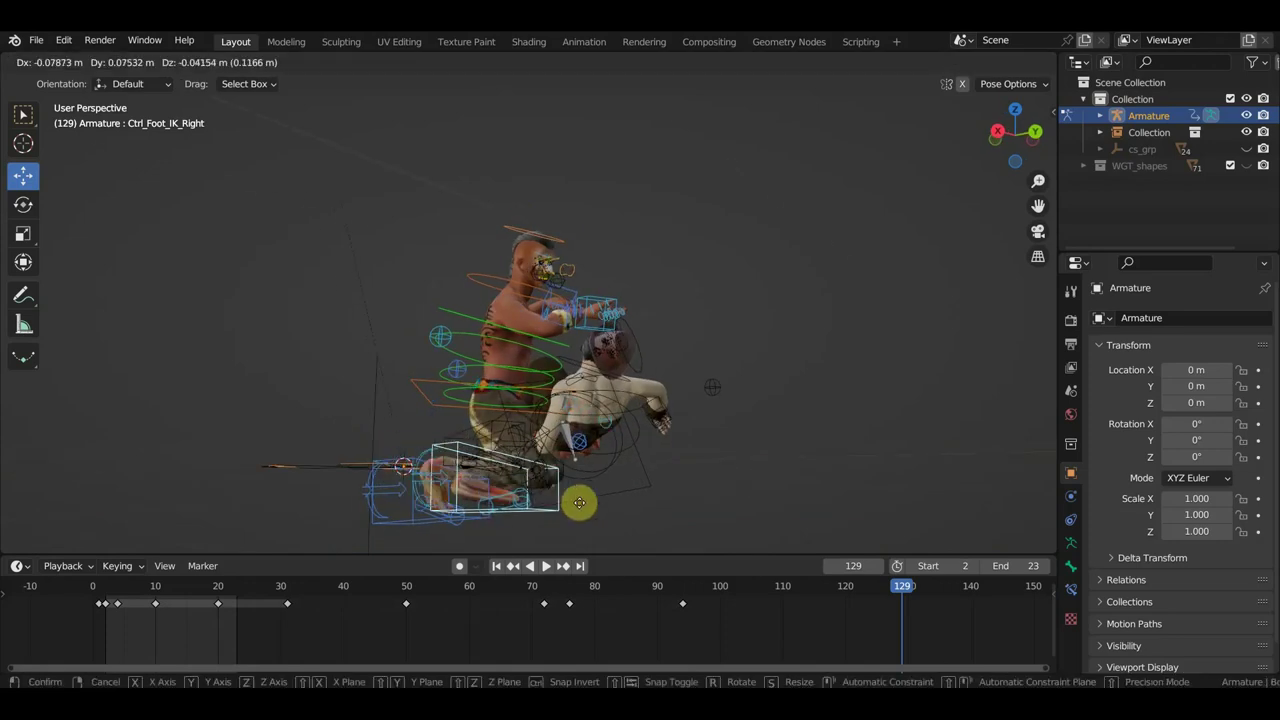
{"action": "left_click", "coordinate": [648, 516]}
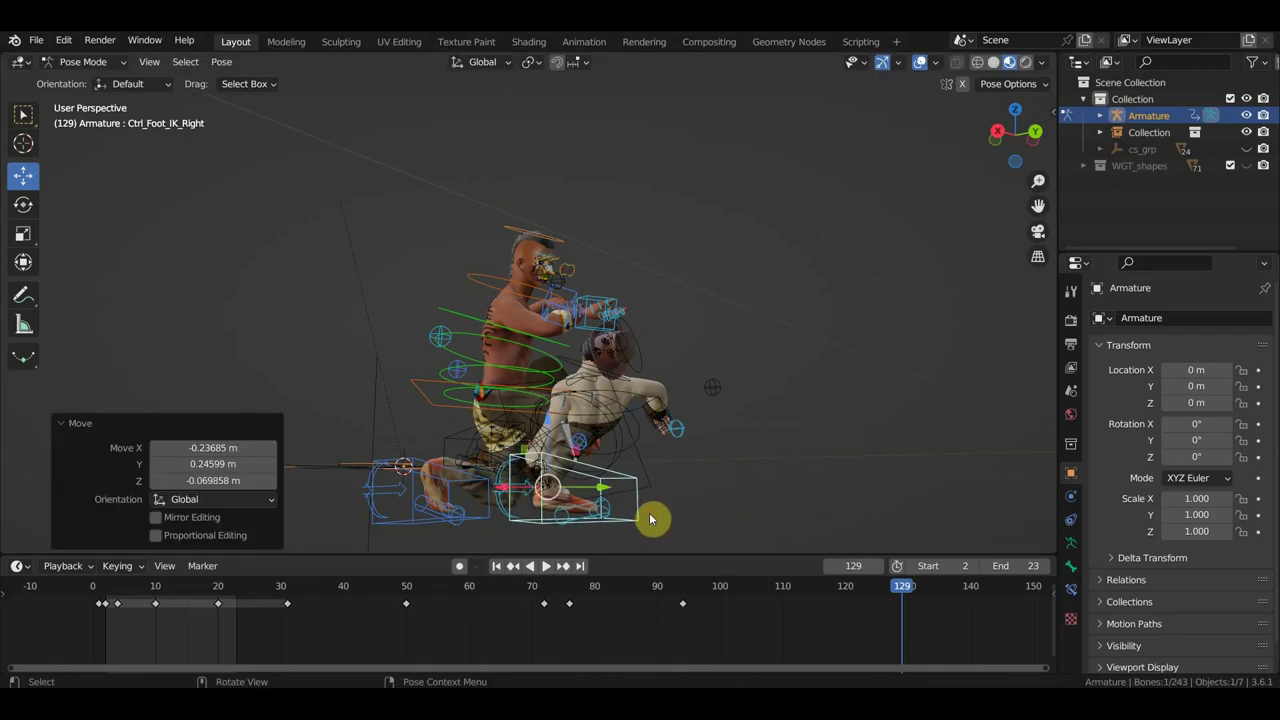
{"action": "key", "text": "KP_3"}
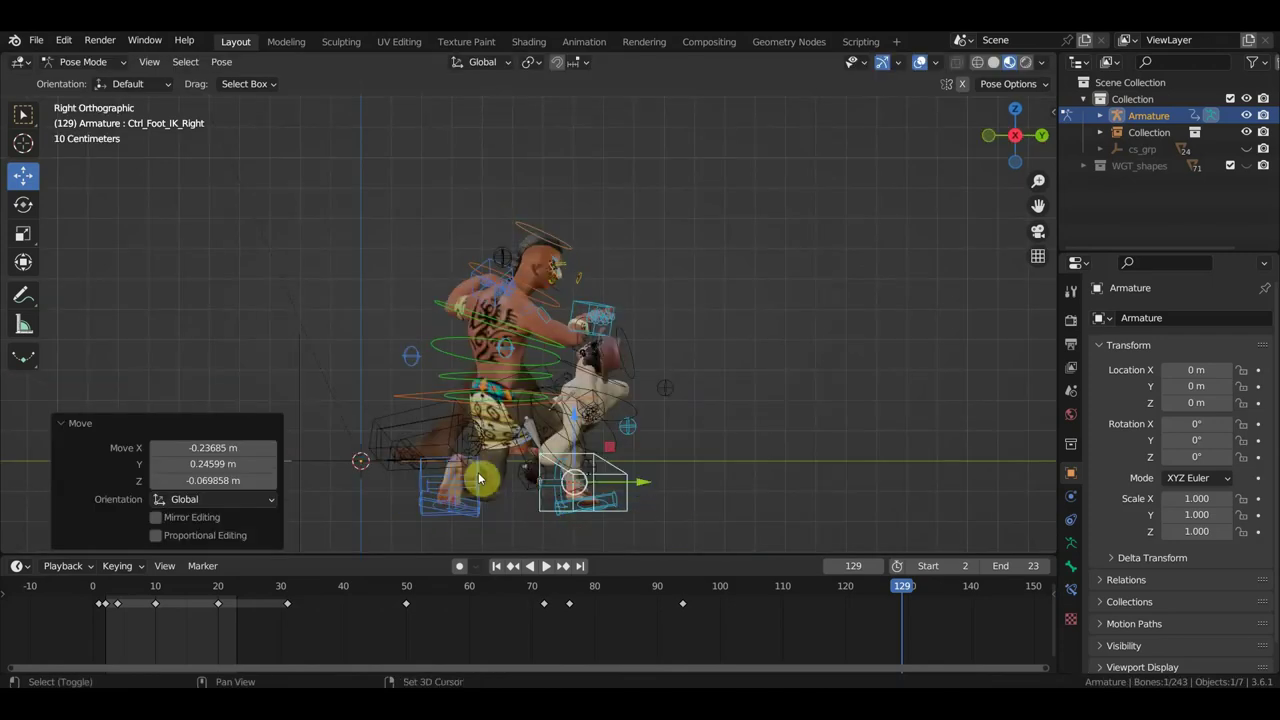
Raise the hips and left foot IK controls together about 0.114 m along Z.
{"action": "left_click", "coordinate": [428, 398], "text": "shift"}
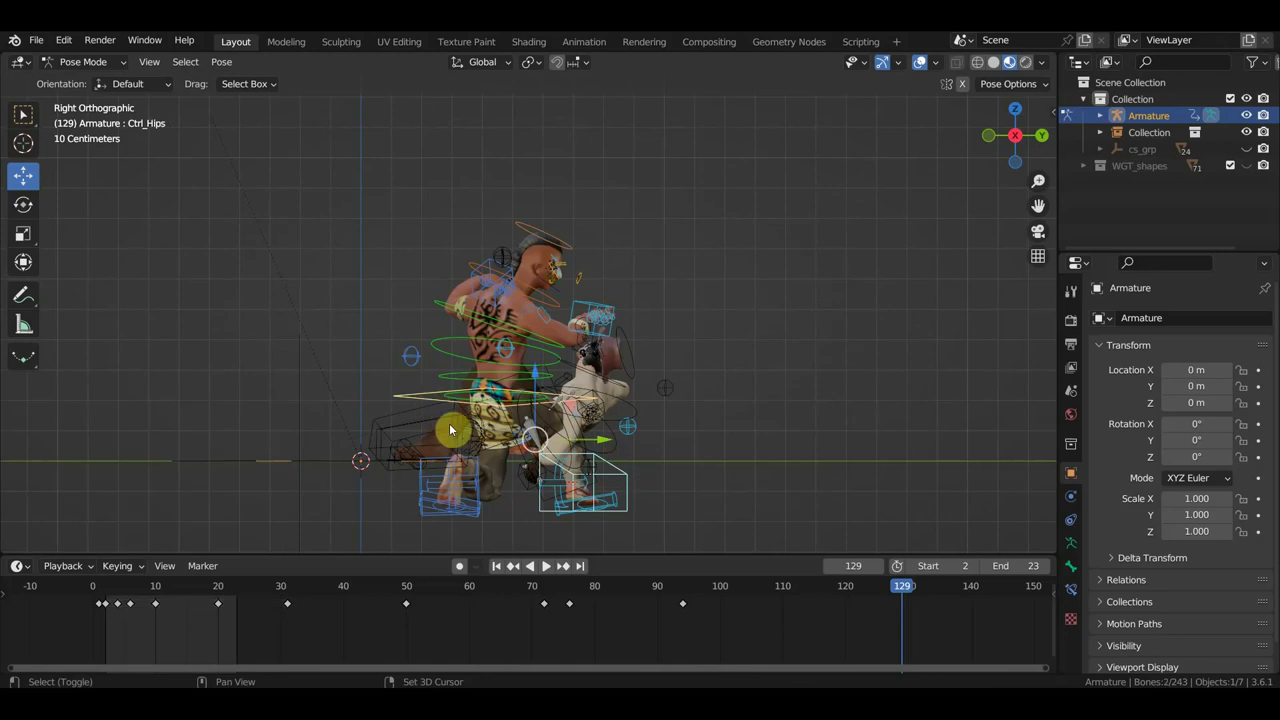
{"action": "left_click", "coordinate": [476, 458], "text": "shift"}
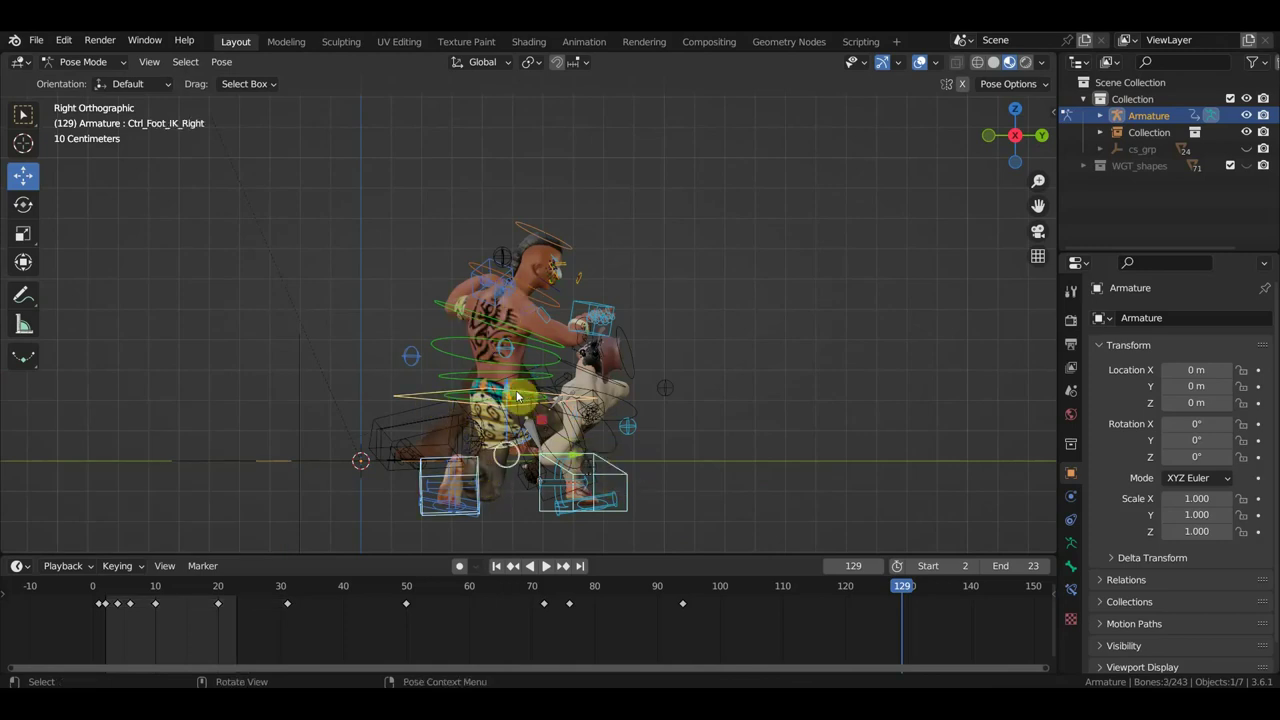
{"action": "key", "text": "g"}
{"action": "key", "text": "z"}
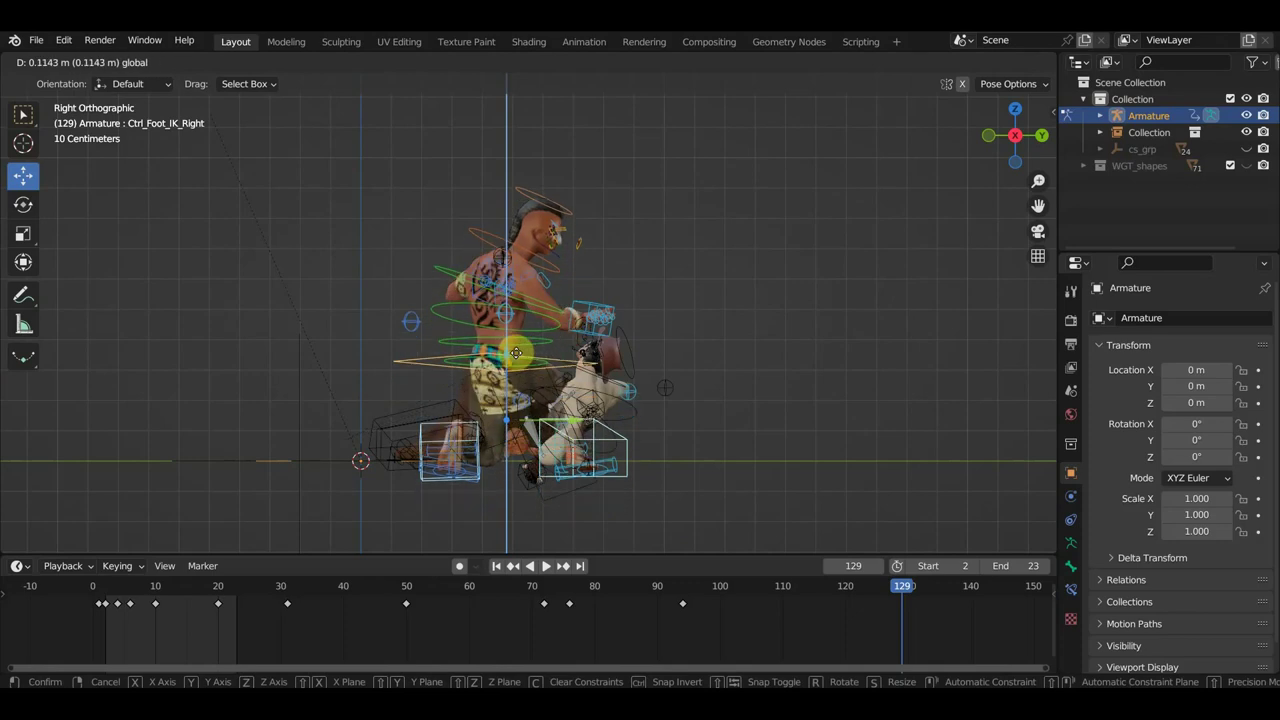
{"action": "left_click", "coordinate": [515, 352]}
{"action": "middle_click_drag", "start_coordinate": [515, 352], "coordinate": [750, 412]}
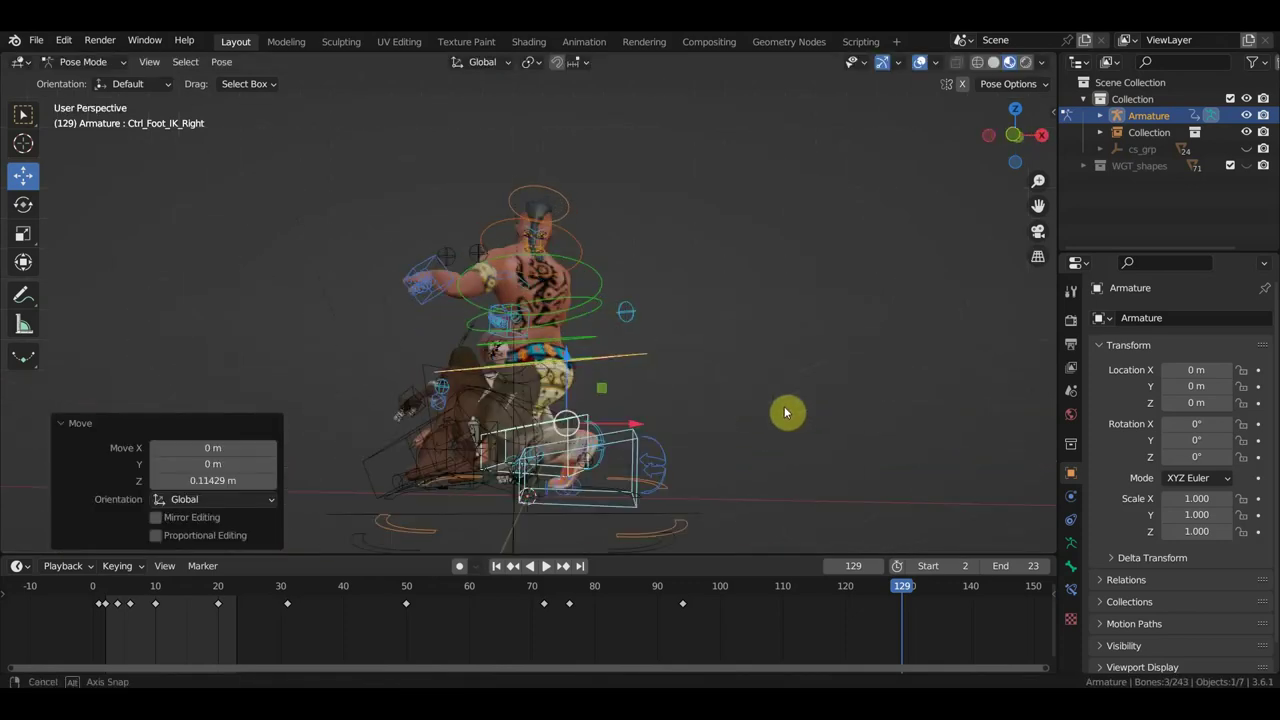
Shift the right foot IK control slightly along the X axis.
{"action": "left_click", "coordinate": [600, 346]}
{"action": "middle_click_drag", "start_coordinate": [606, 349], "coordinate": [729, 393]}
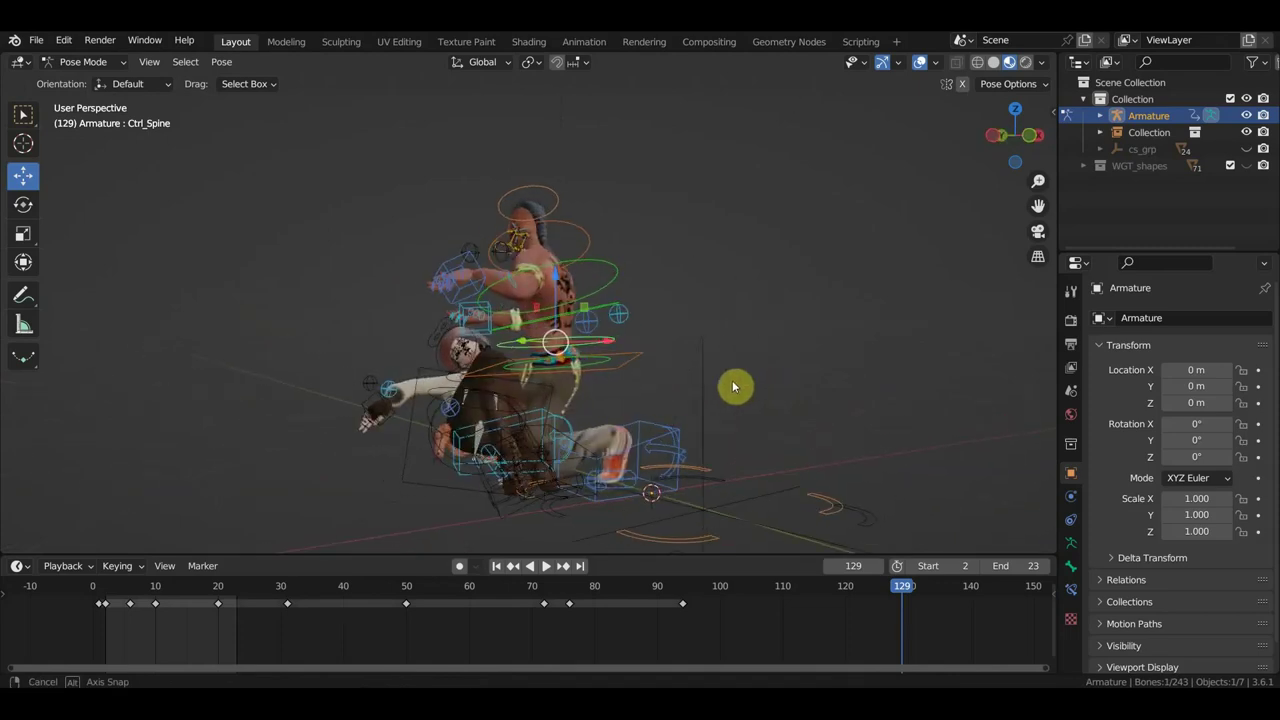
{"action": "mouse_move", "coordinate": [676, 431]}
{"action": "middle_mouse_down"}
{"action": "mouse_move", "coordinate": [636, 453]}
{"action": "mouse_move", "coordinate": [603, 447]}
{"action": "mouse_move", "coordinate": [654, 430]}
{"action": "middle_mouse_up"}
{"action": "left_click", "coordinate": [603, 447], "text": "shift"}
{"action": "left_click", "coordinate": [570, 435]}
{"action": "key", "text": "g"}
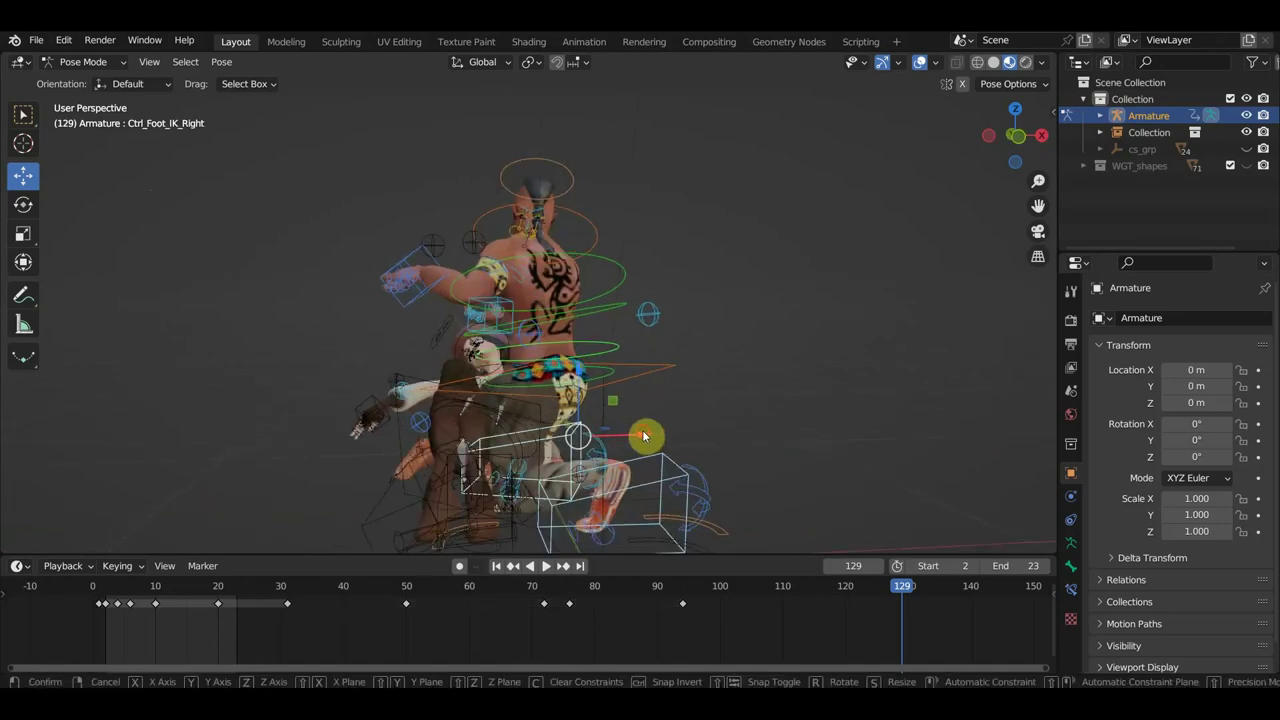
{"action": "key", "text": "x"}
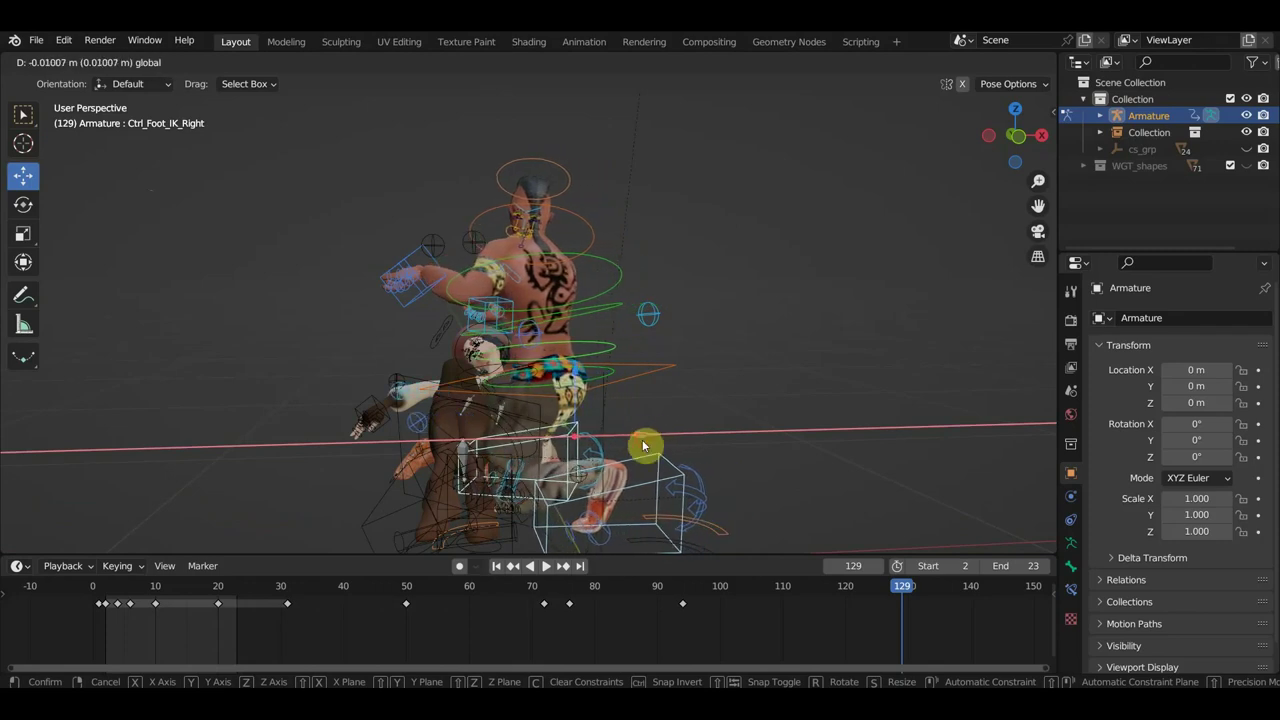
{"action": "left_click", "coordinate": [645, 440]}
Shift the hips control about 0.1 m along X, then move it down and left from top view.
{"action": "left_click", "coordinate": [636, 380]}
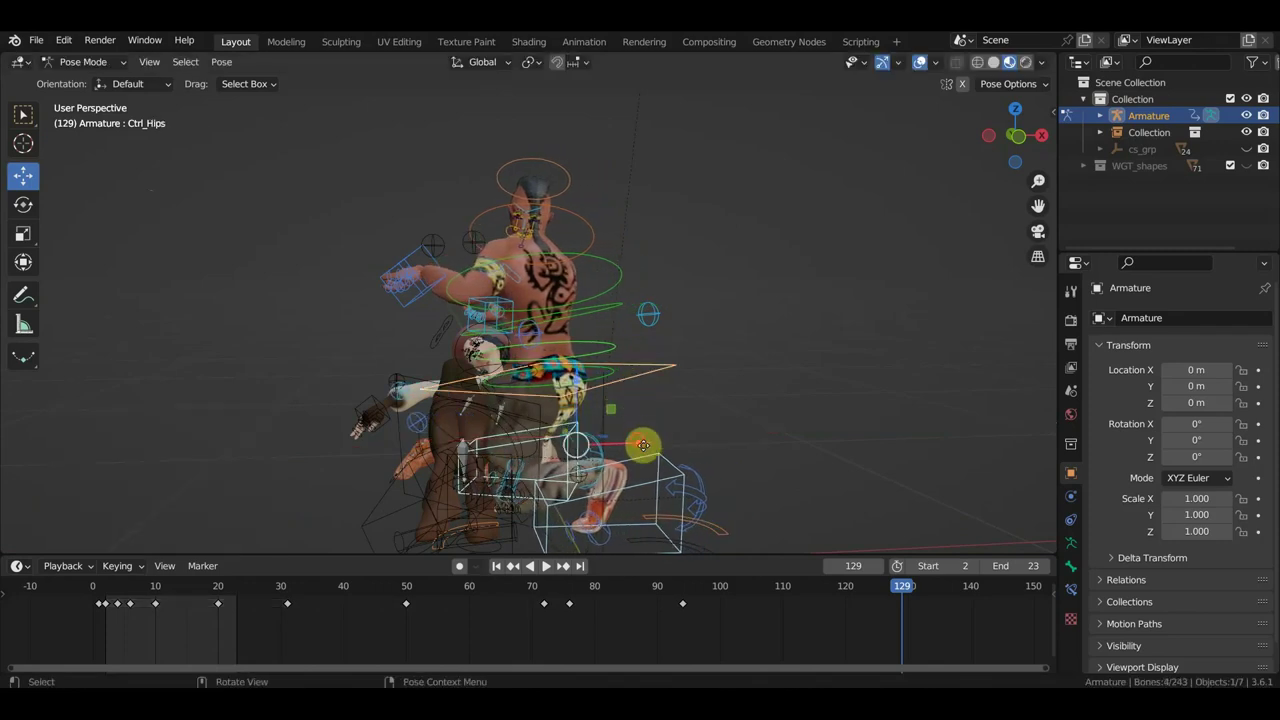
{"action": "left_click_drag", "start_coordinate": [643, 444], "coordinate": [677, 459]}
{"action": "middle_click_drag", "start_coordinate": [700, 480], "coordinate": [730, 103]}
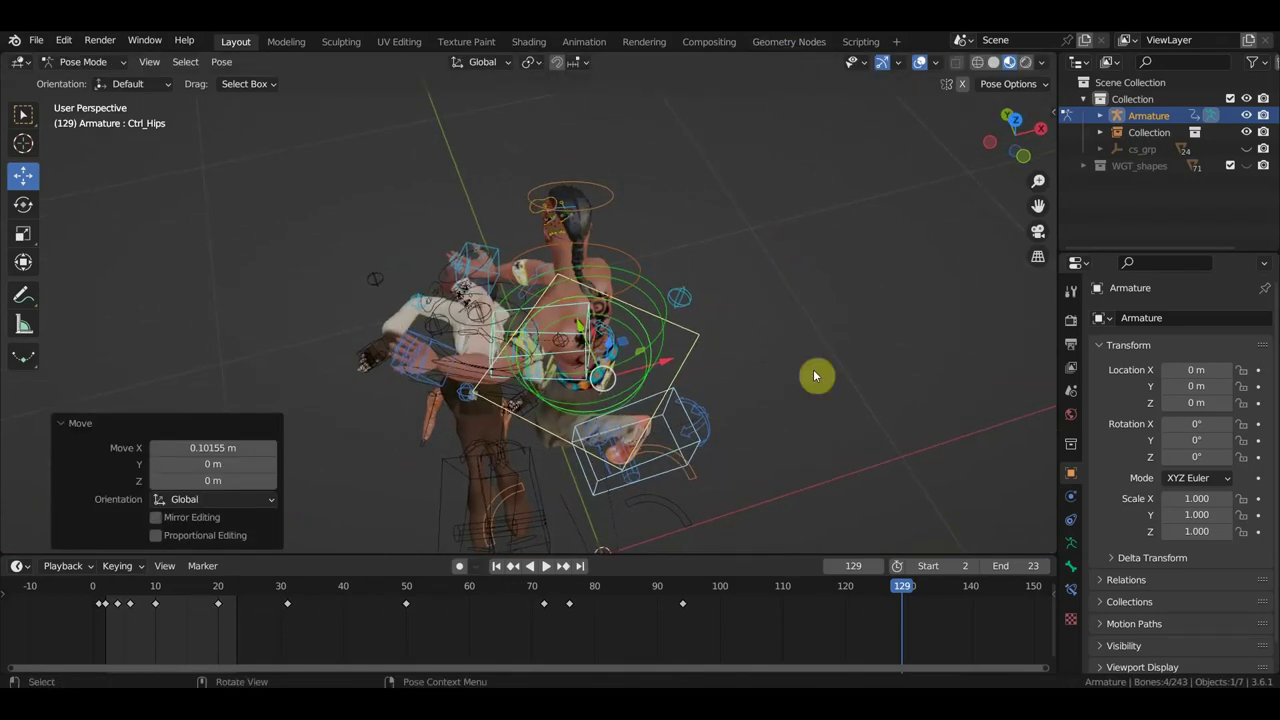
{"action": "key", "text": "KP_7"}
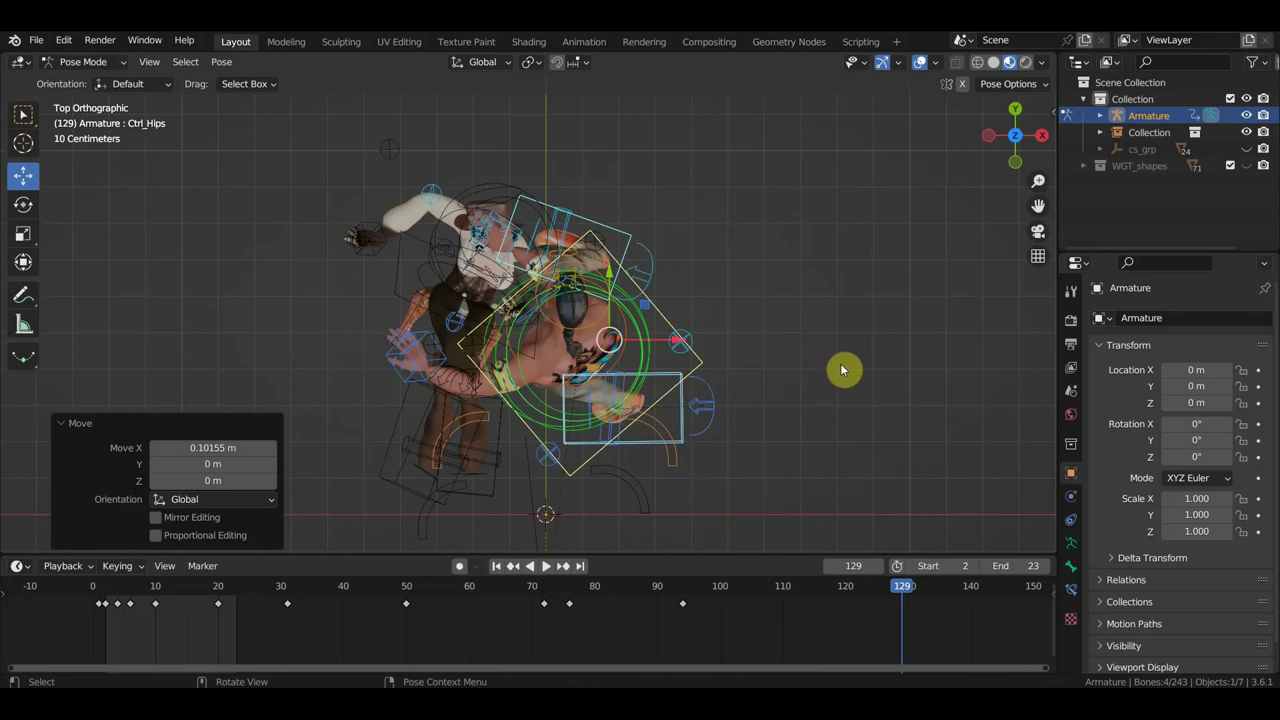
{"action": "key", "text": "g"}
{"action": "left_click", "coordinate": [822, 393]}
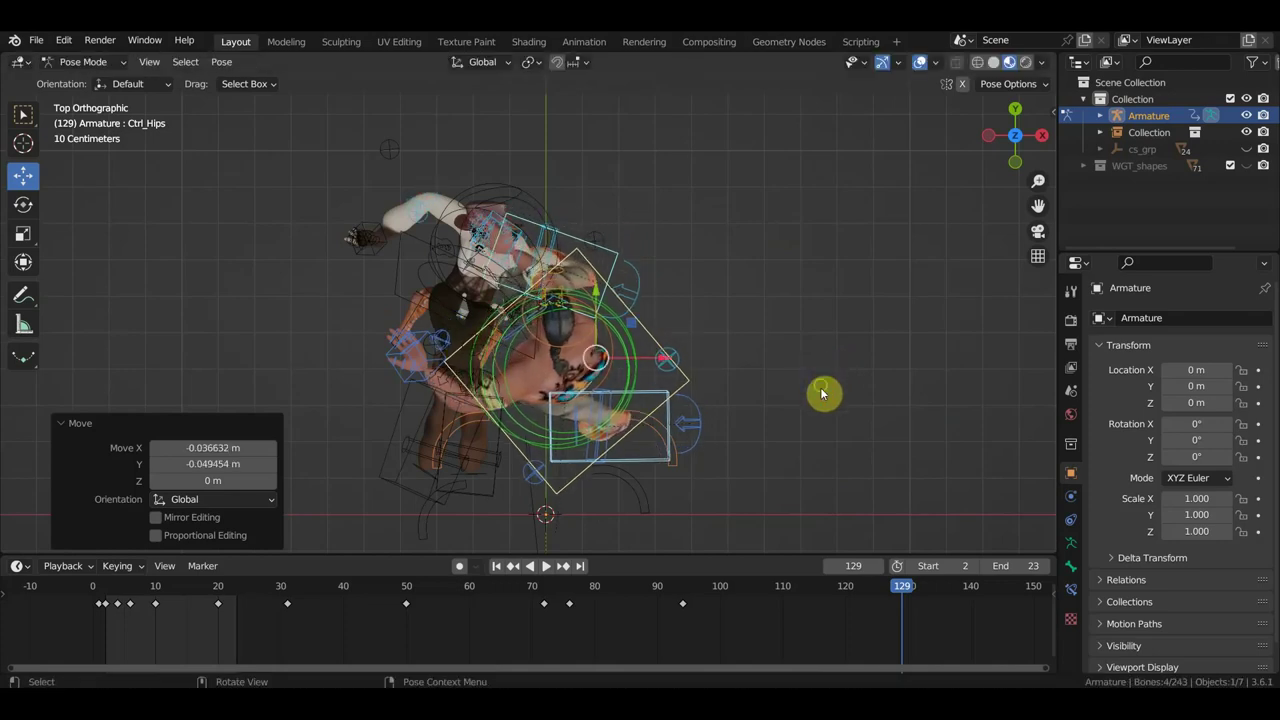
{"action": "mouse_move", "coordinate": [822, 393]}
{"action": "middle_mouse_down"}
{"action": "mouse_move", "coordinate": [923, 283]}
{"action": "mouse_move", "coordinate": [942, 222]}
{"action": "mouse_move", "coordinate": [909, 288]}
{"action": "middle_mouse_up"}
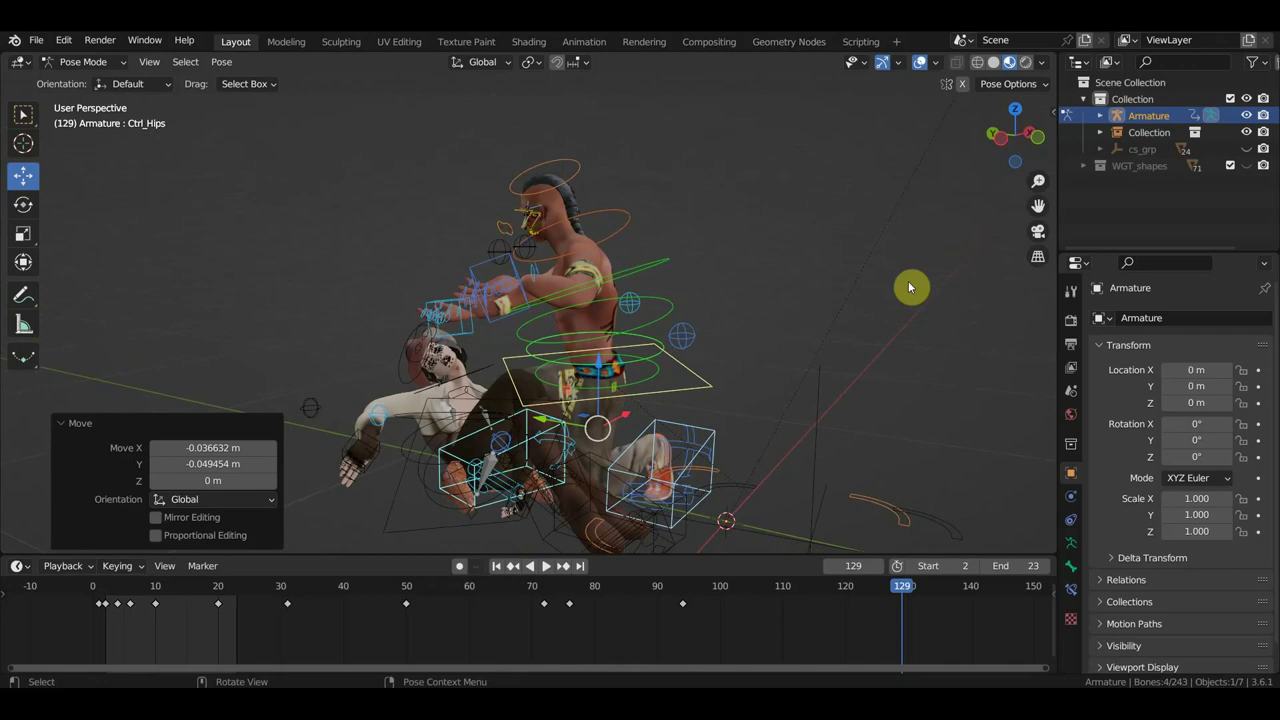
Rotate Ctrl_Spine 6.99° and turn Ctrl_Head twice so the head bends toward the other character.
{"action": "left_click", "coordinate": [650, 342]}
{"action": "mouse_move", "coordinate": [674, 351]}
{"action": "middle_mouse_down"}
{"action": "mouse_move", "coordinate": [737, 420]}
{"action": "mouse_move", "coordinate": [728, 410]}
{"action": "middle_mouse_up"}
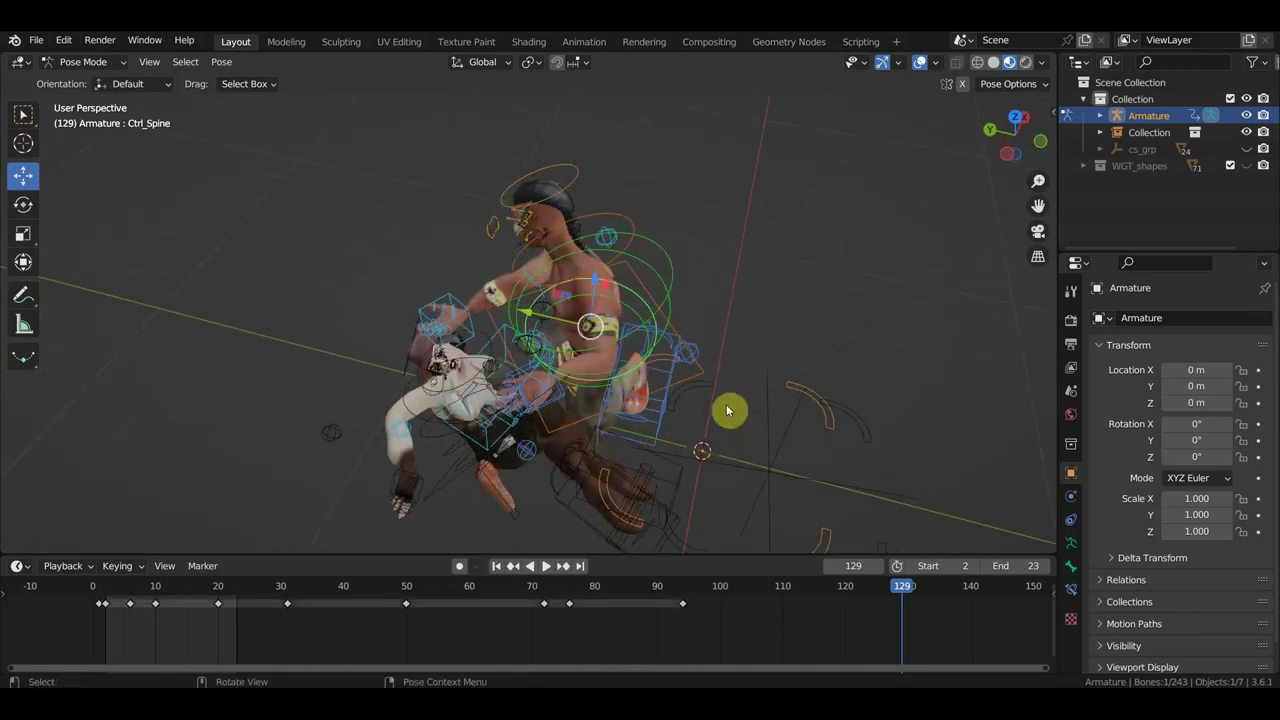
{"action": "key", "text": "KP_7"}
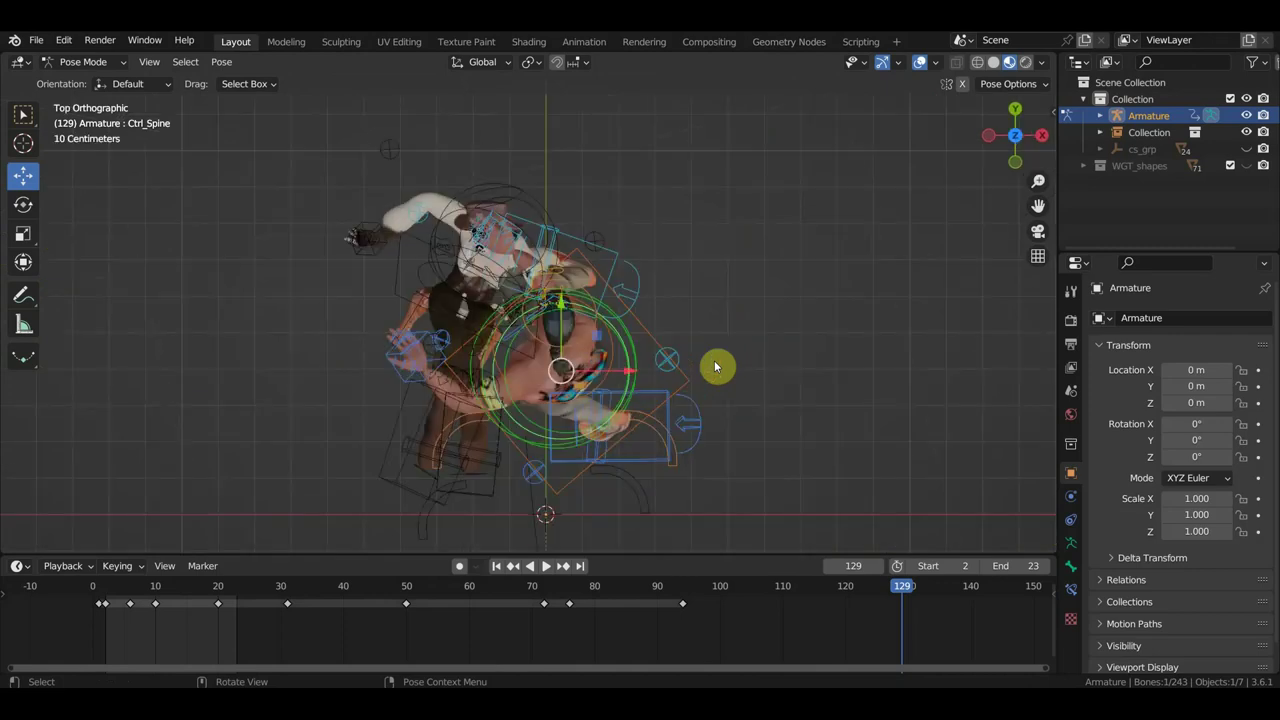
{"action": "key", "text": "r"}
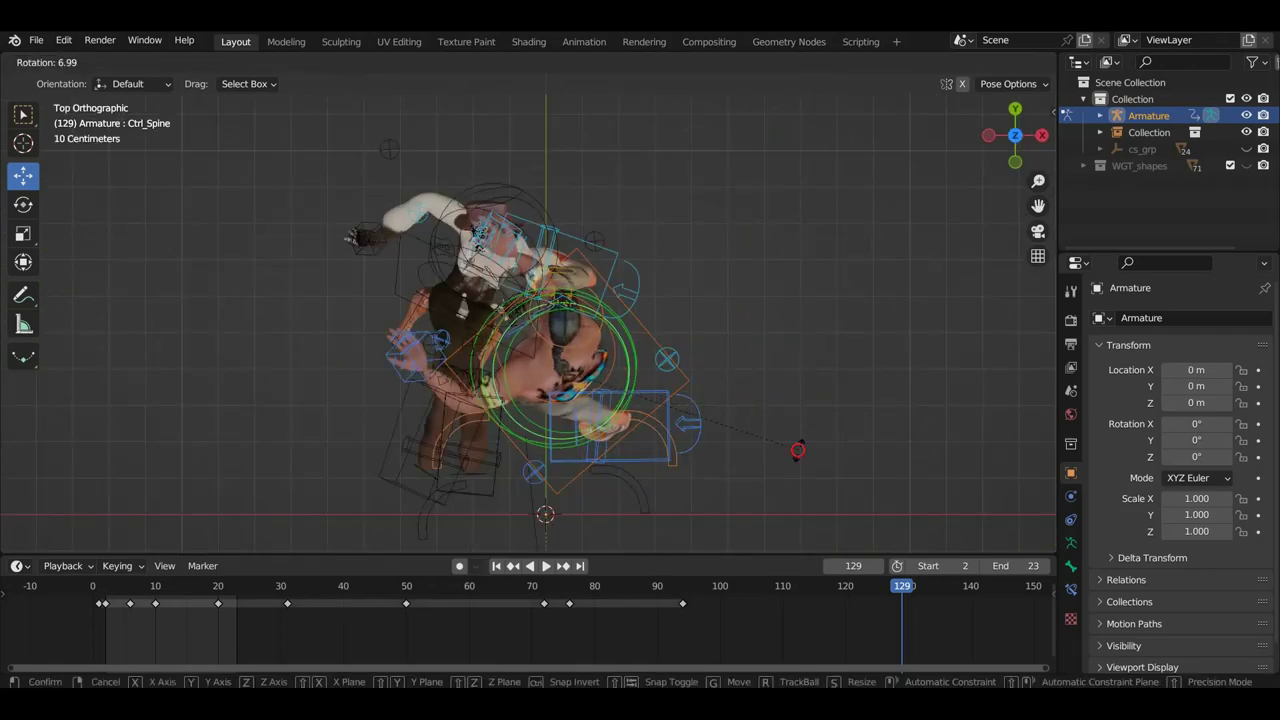
{"action": "left_click", "coordinate": [792, 449]}
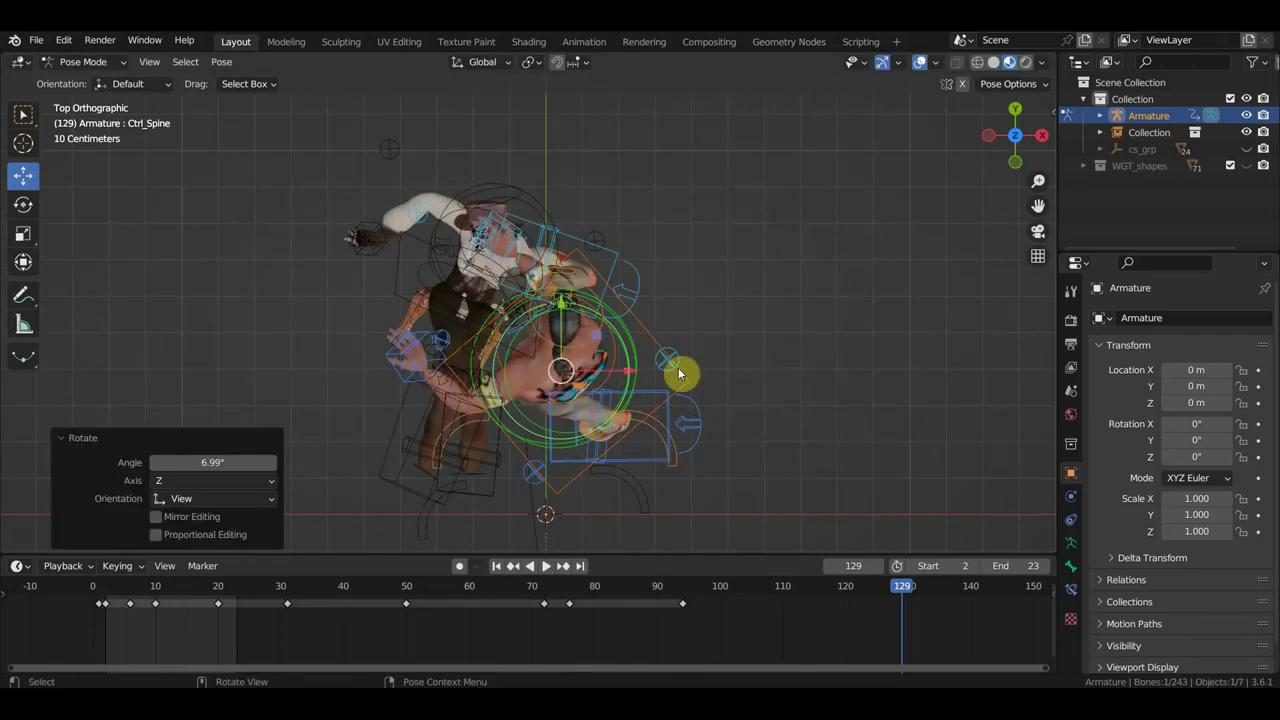
{"action": "left_click", "coordinate": [600, 325]}
{"action": "key", "text": "r"}
{"action": "left_click", "coordinate": [680, 258]}
{"action": "middle_click_drag", "start_coordinate": [677, 359], "coordinate": [830, 234]}
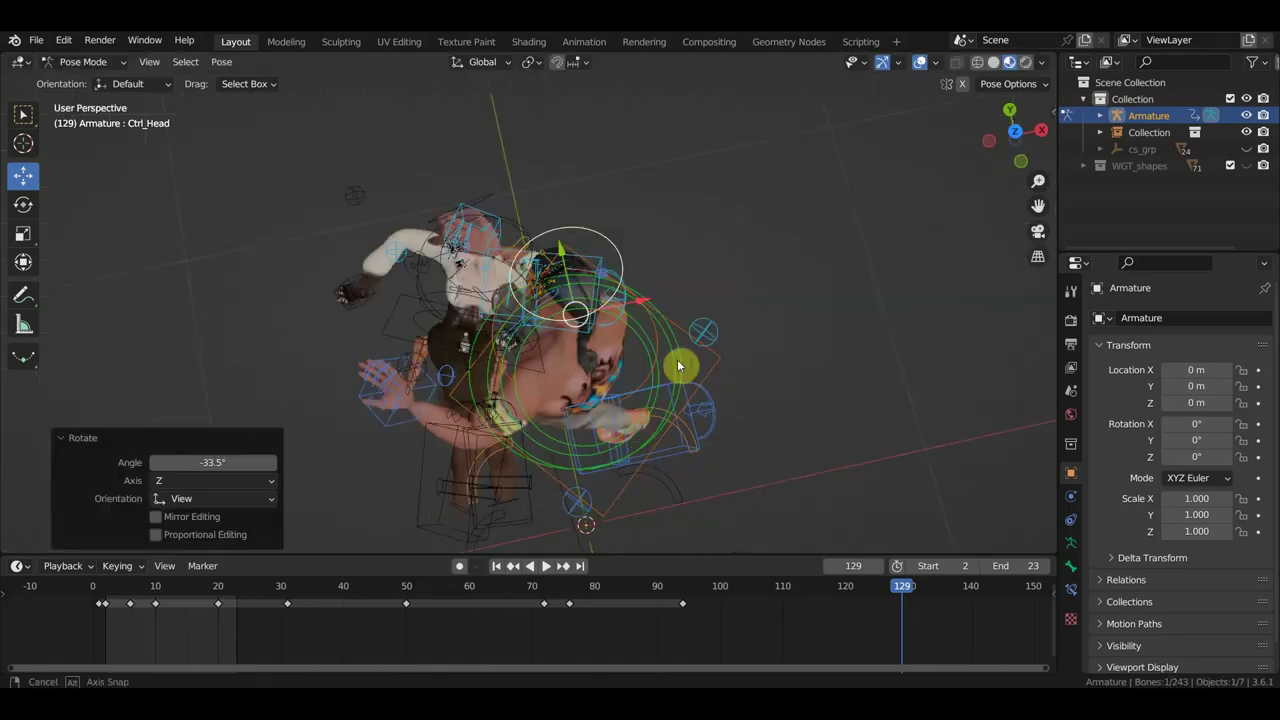
{"action": "key", "text": "r"}
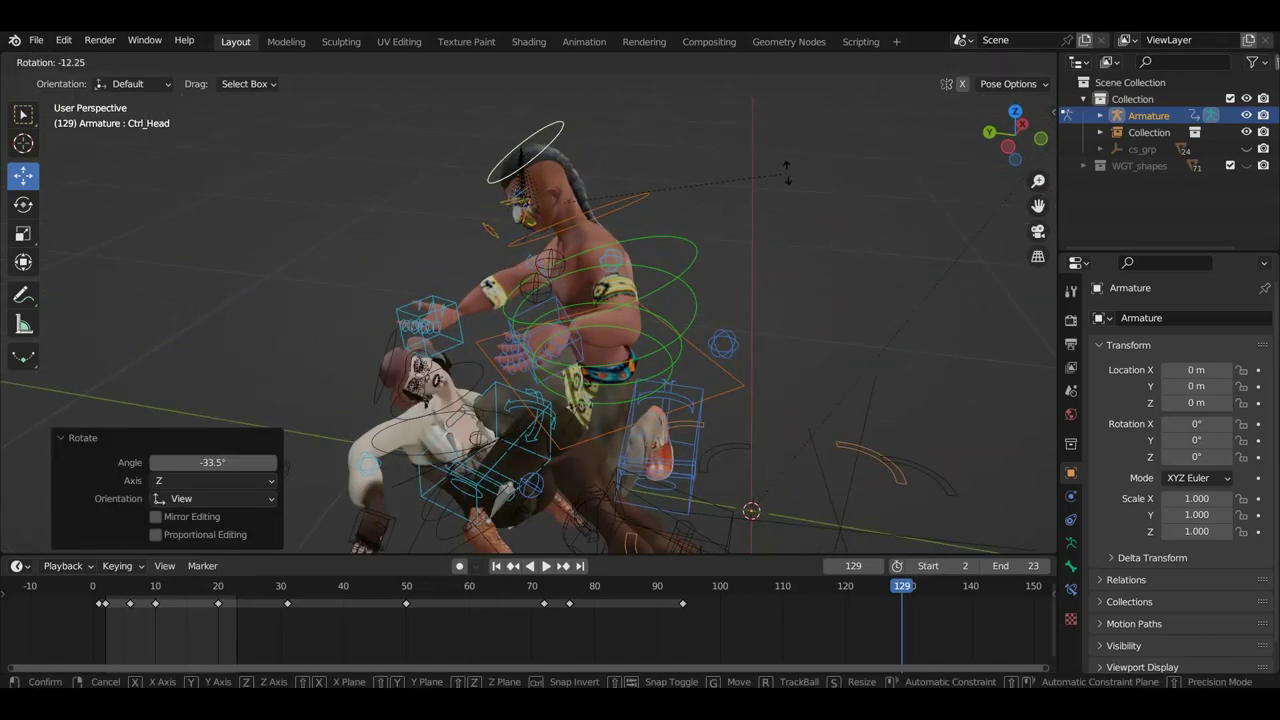
{"action": "left_click", "coordinate": [788, 178]}
Rotate Ctrl_Spine2 to -10.7°, then Ctrl_Spine1, then Ctrl_Spine to -32.5°.
{"action": "left_click", "coordinate": [690, 282]}
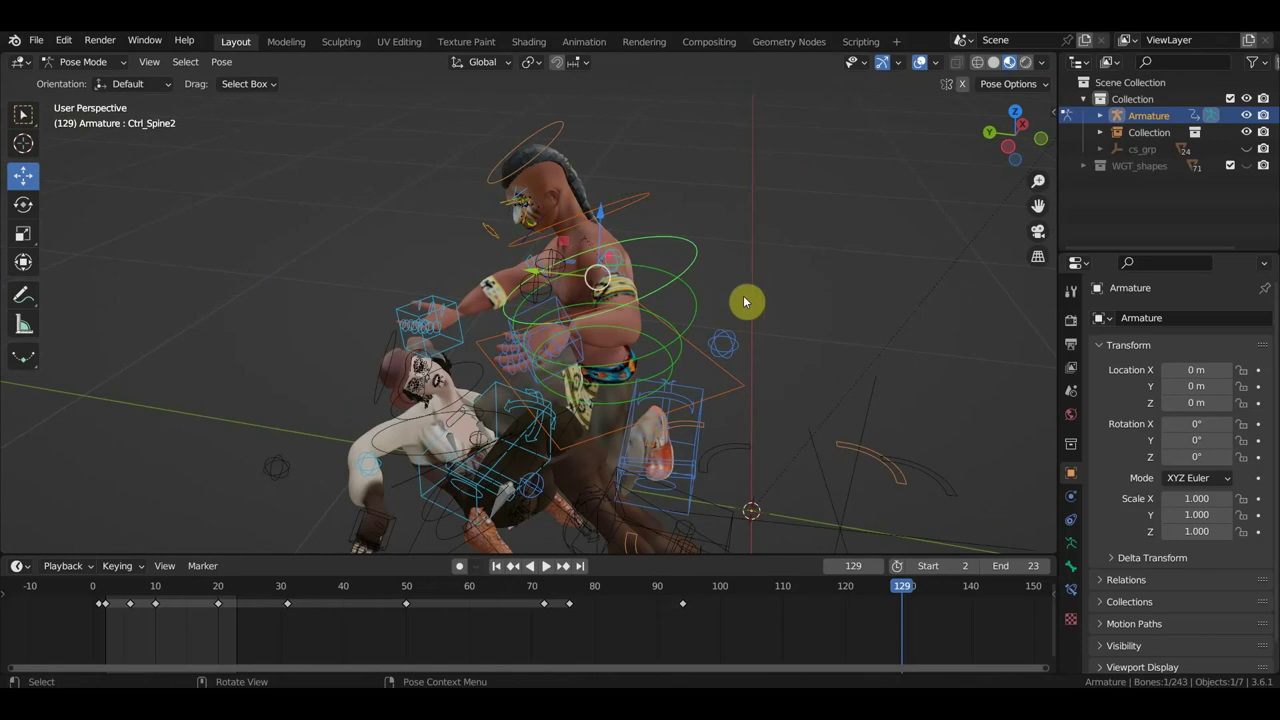
{"action": "key", "text": "r"}
{"action": "left_click", "coordinate": [730, 276]}
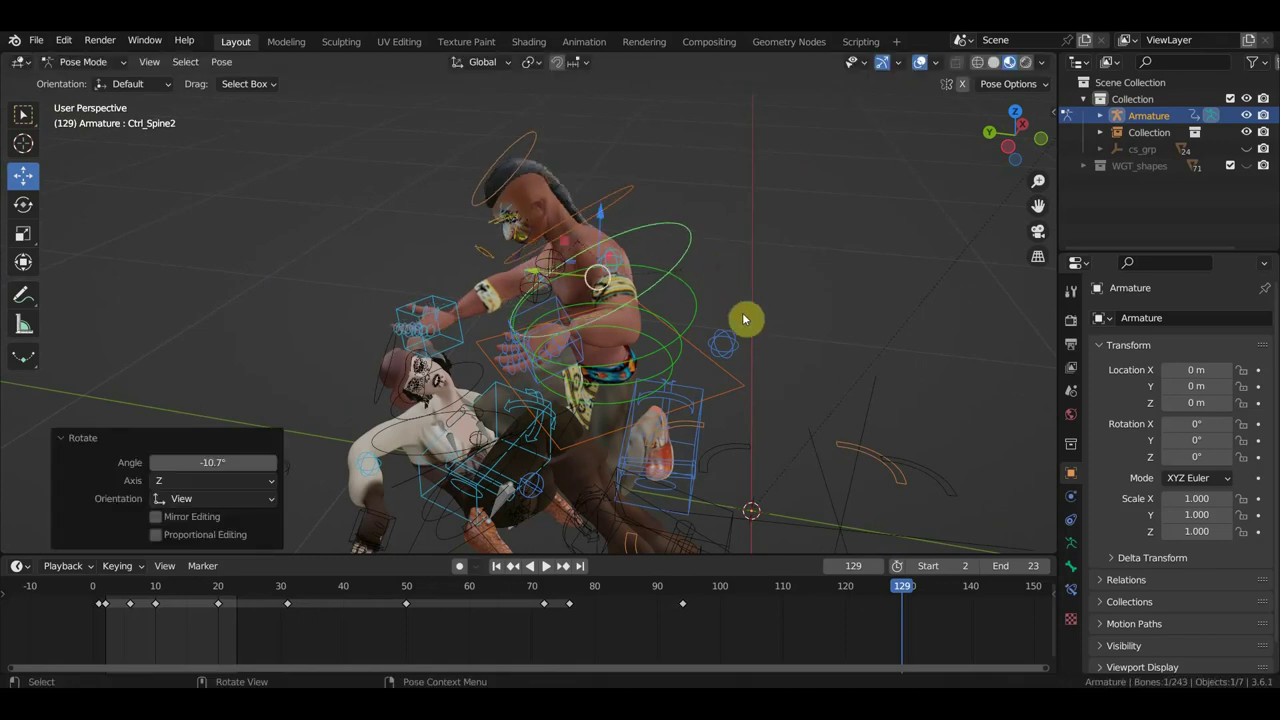
{"action": "middle_click_drag", "start_coordinate": [743, 314], "coordinate": [689, 320]}
{"action": "left_click", "coordinate": [690, 317]}
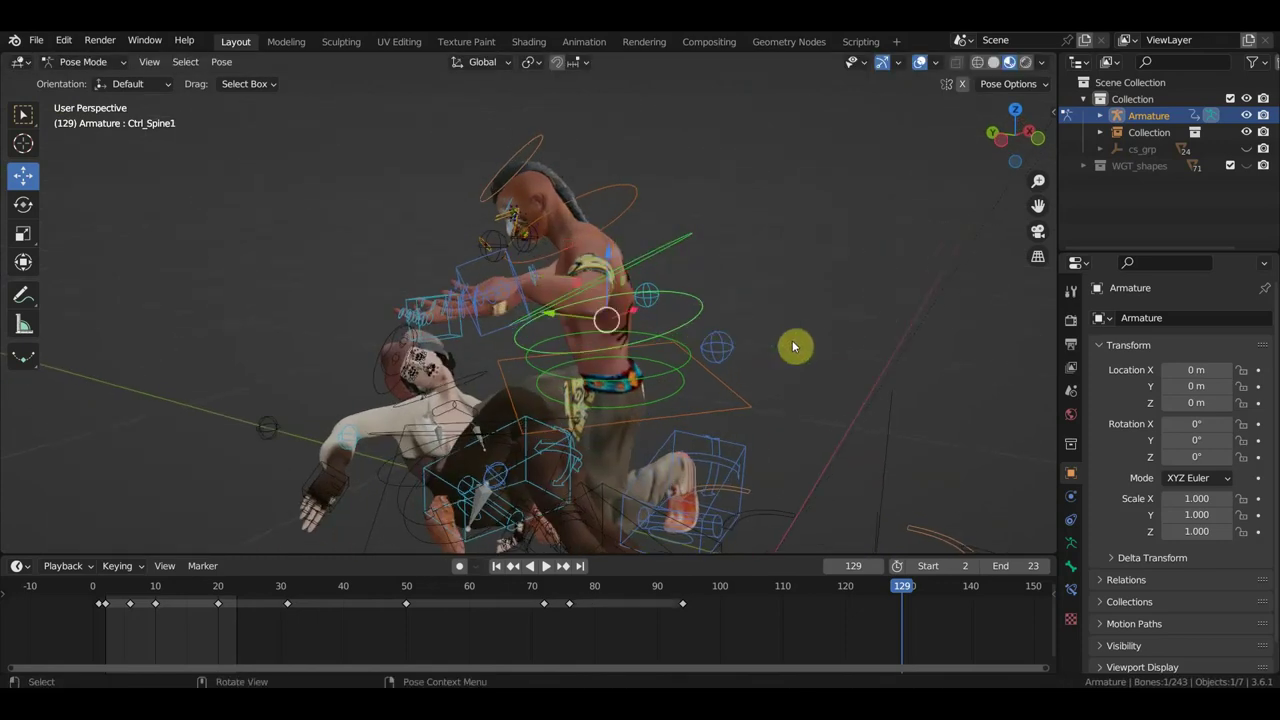
{"action": "key", "text": "r"}
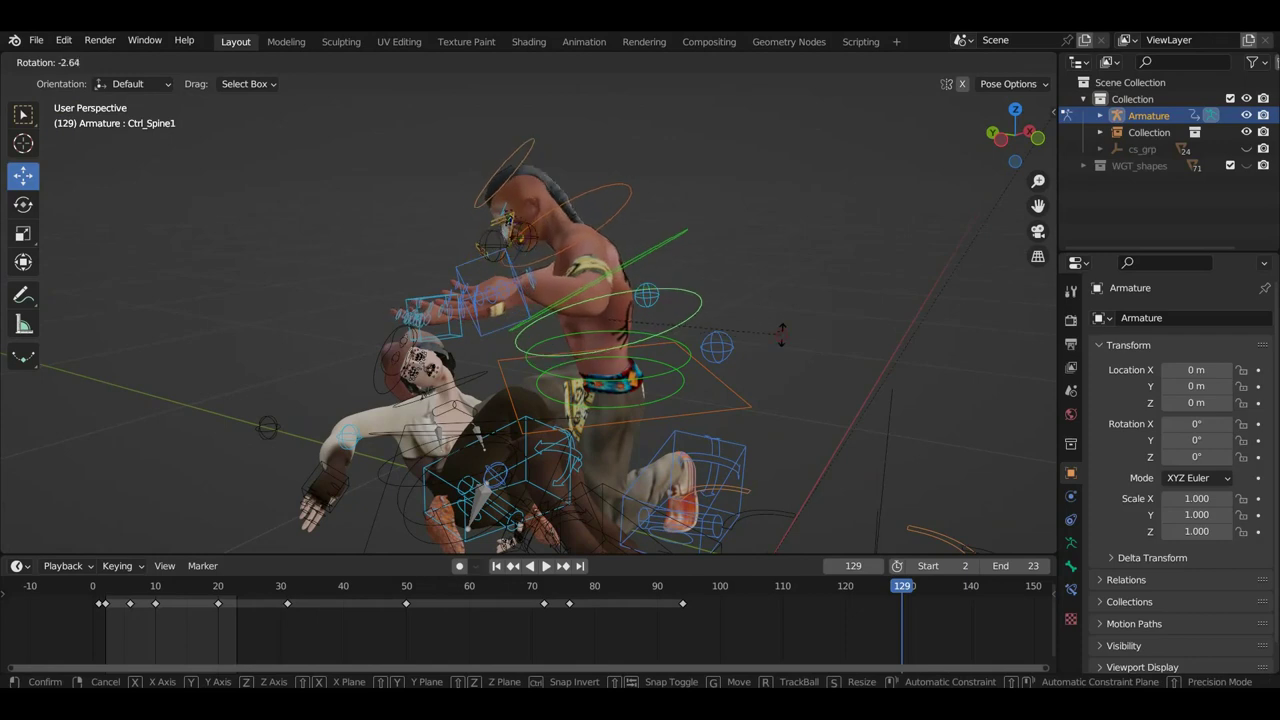
{"action": "left_click", "coordinate": [705, 376]}
{"action": "left_click", "coordinate": [728, 370]}
{"action": "key", "text": "r"}
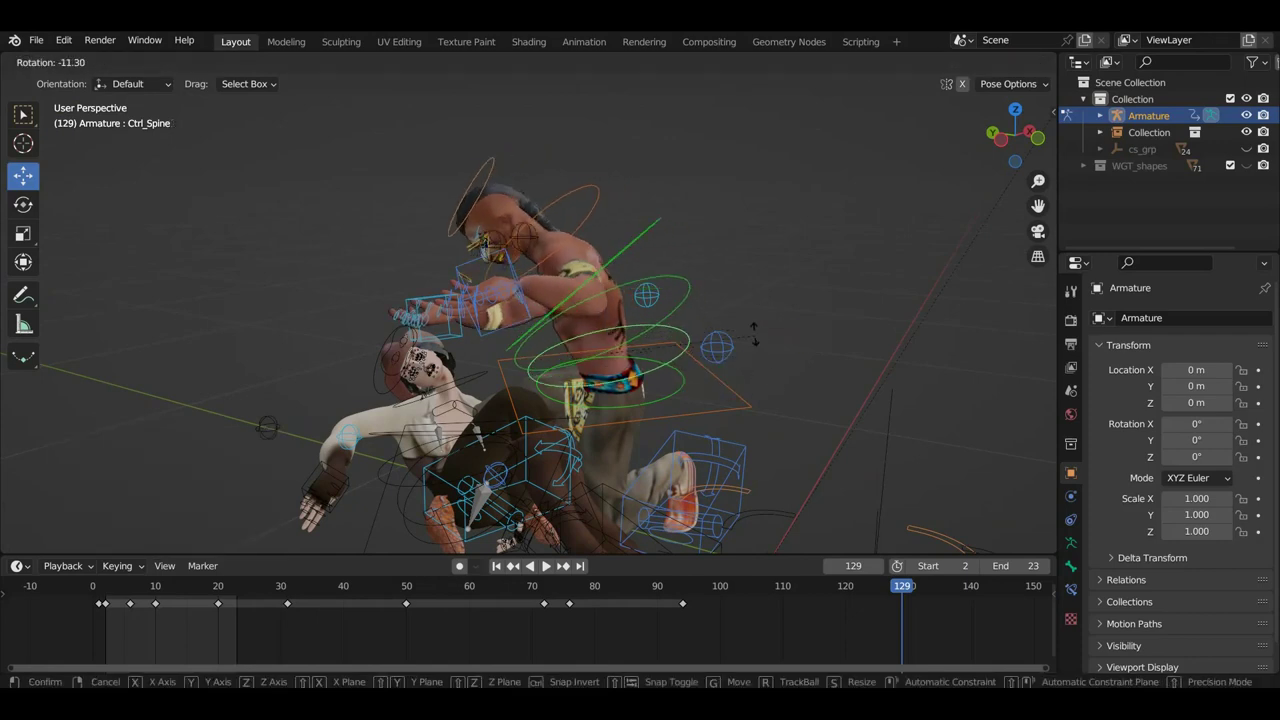
{"action": "left_click", "coordinate": [698, 322]}
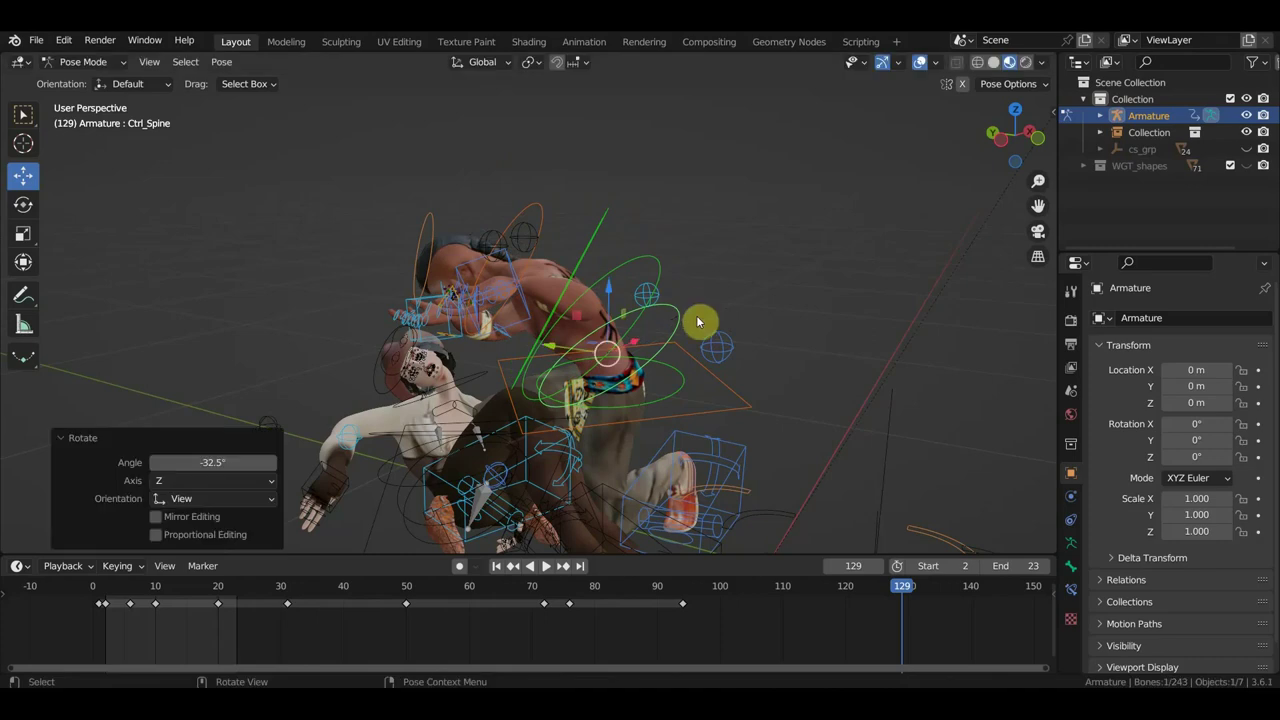
Select Ctrl_Hips and begin lowering it.
{"action": "left_click", "coordinate": [720, 374]}
{"action": "middle_click_drag", "start_coordinate": [720, 374], "coordinate": [748, 363]}
{"action": "key", "text": "g"}
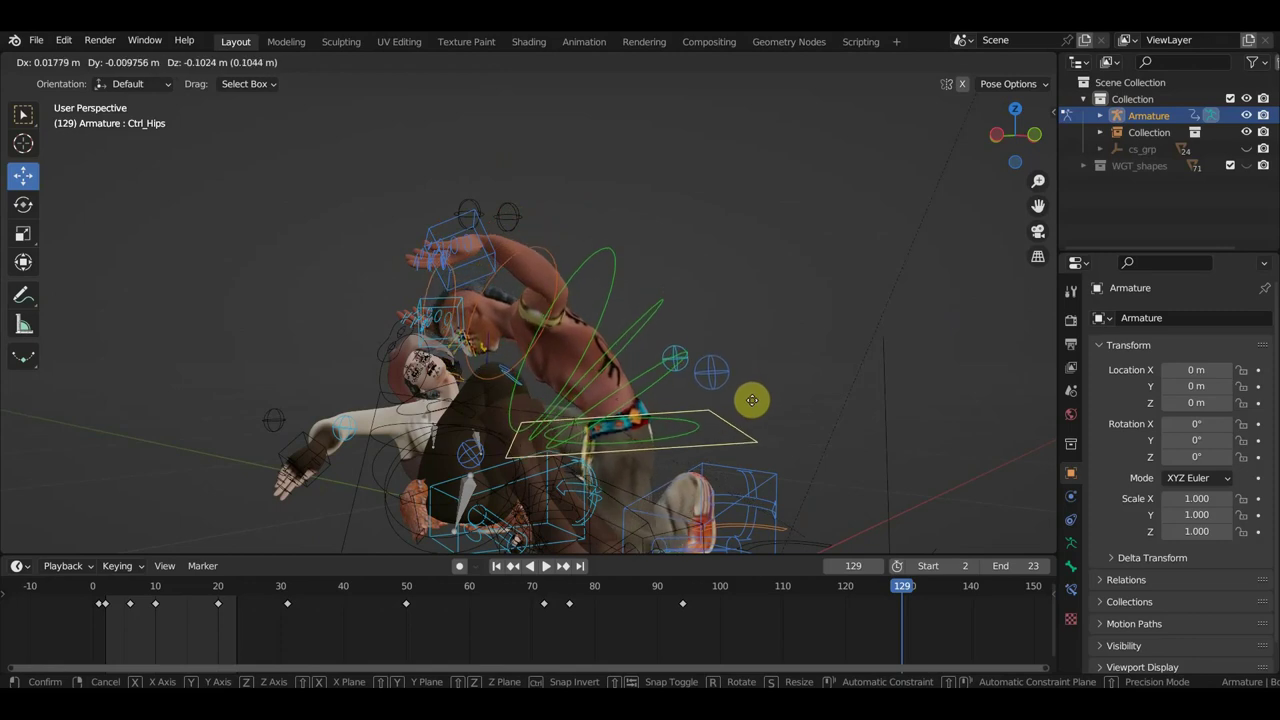
Confirm the lowered hips and turn the Ctrl_Head control.
{"action": "left_click", "coordinate": [752, 402]}
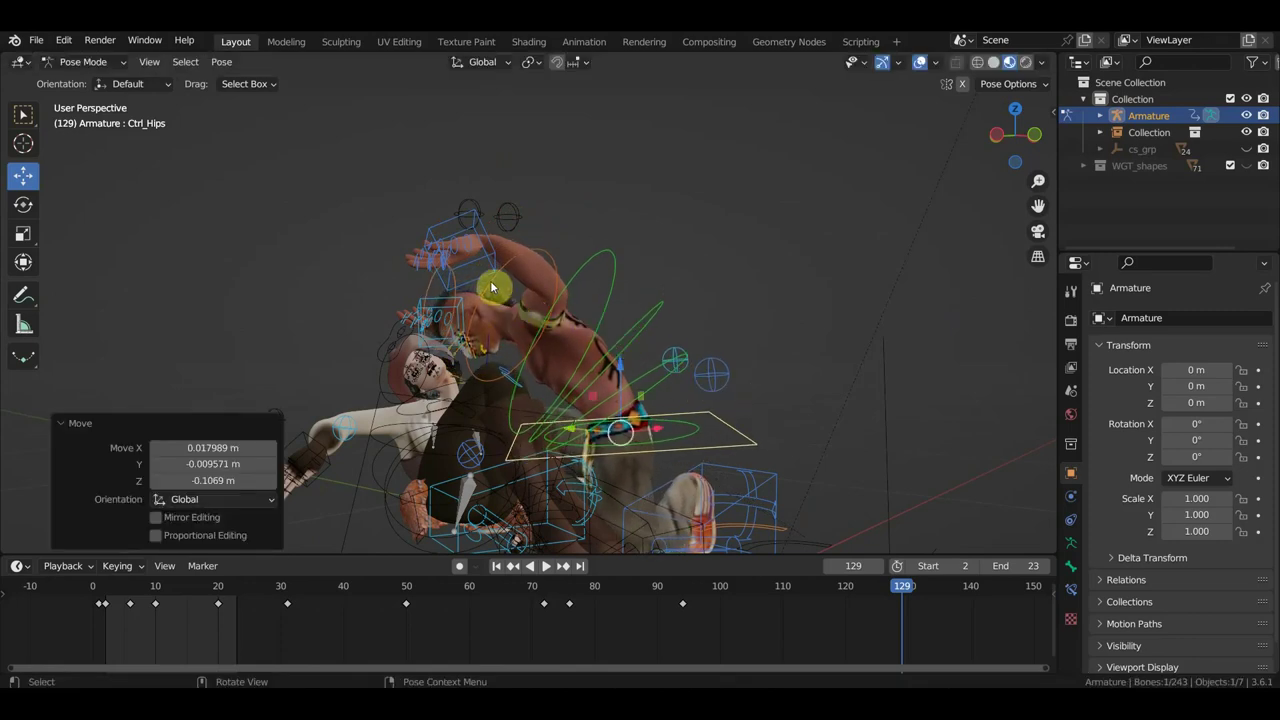
{"action": "left_click", "coordinate": [424, 292]}
{"action": "key", "text": "r"}
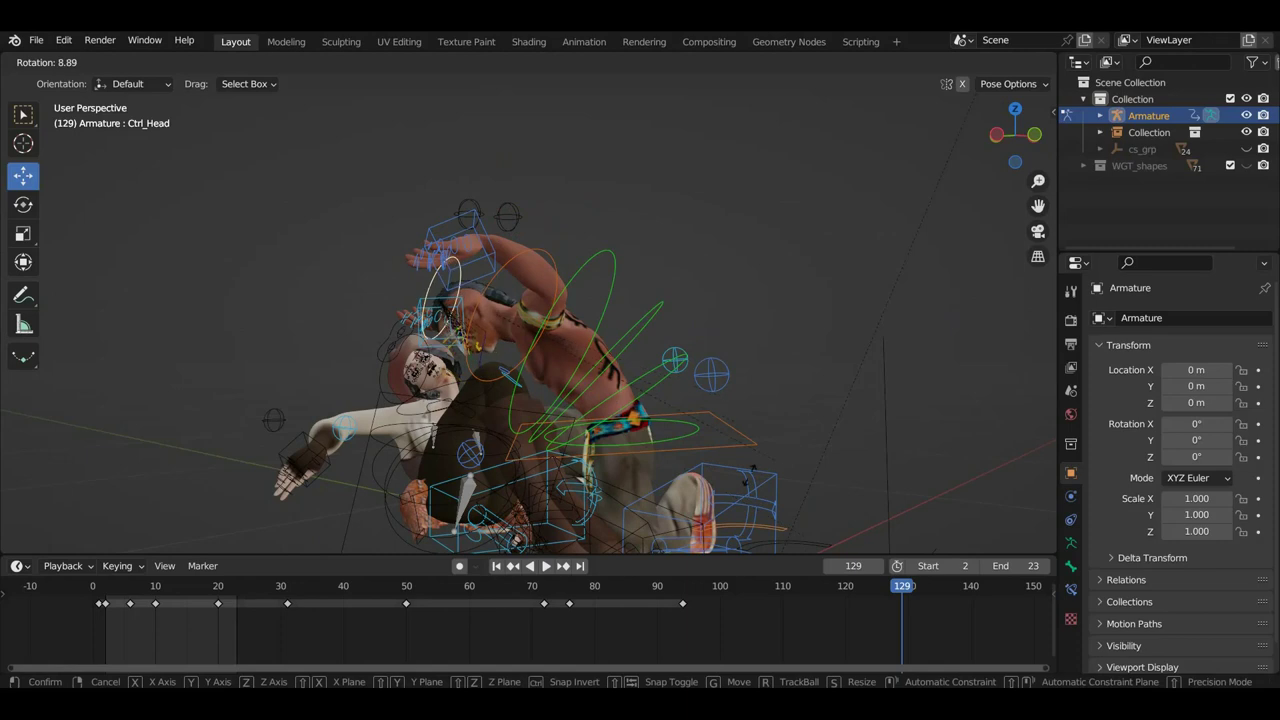
{"action": "left_click", "coordinate": [627, 508]}
{"action": "mouse_move", "coordinate": [651, 494]}
{"action": "middle_mouse_down"}
{"action": "mouse_move", "coordinate": [480, 486]}
{"action": "mouse_move", "coordinate": [509, 443]}
{"action": "mouse_move", "coordinate": [436, 451]}
{"action": "middle_mouse_up"}
{"action": "scroll", "coordinate": [480, 486], "scroll_direction": "up", "scroll_amount": 3}
Lower the right hand IK control onto the lying character.
{"action": "left_click", "coordinate": [651, 304]}
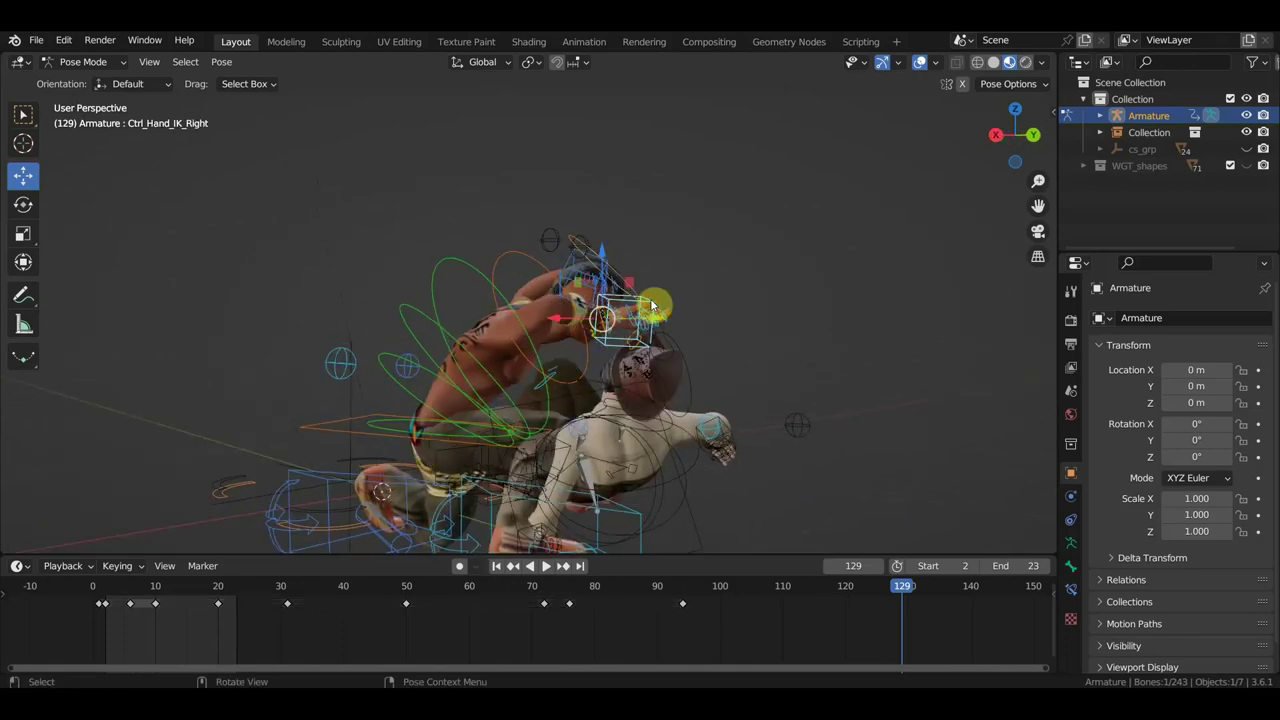
{"action": "left_click_drag", "start_coordinate": [648, 306], "coordinate": [632, 372]}
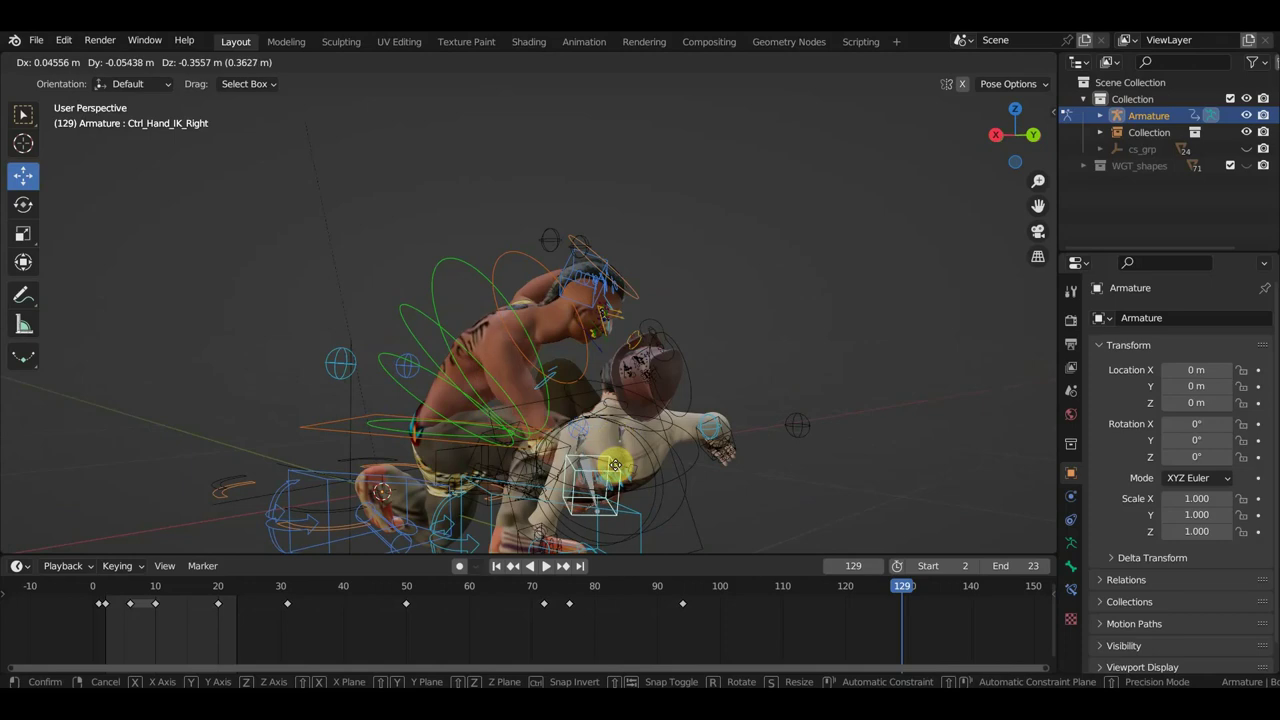
{"action": "left_click", "coordinate": [595, 458]}
{"action": "mouse_move", "coordinate": [626, 463]}
{"action": "middle_mouse_down"}
{"action": "mouse_move", "coordinate": [571, 420]}
{"action": "mouse_move", "coordinate": [608, 443]}
{"action": "mouse_move", "coordinate": [655, 443]}
{"action": "mouse_move", "coordinate": [623, 451]}
{"action": "mouse_move", "coordinate": [677, 488]}
{"action": "middle_mouse_up"}
{"action": "mouse_move", "coordinate": [576, 470]}
{"action": "middle_mouse_down"}
{"action": "mouse_move", "coordinate": [443, 503]}
{"action": "mouse_move", "coordinate": [606, 503]}
{"action": "mouse_move", "coordinate": [561, 484]}
{"action": "mouse_move", "coordinate": [571, 478]}
{"action": "middle_mouse_up"}
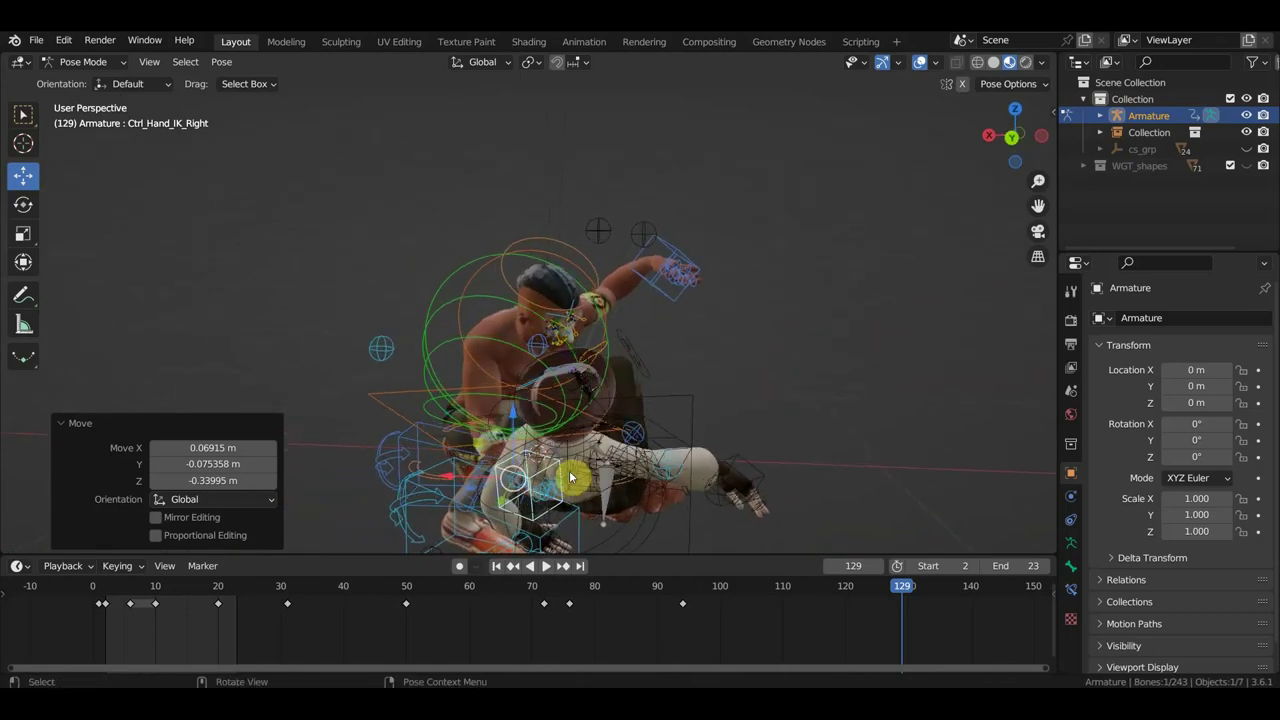
{"action": "middle_click_drag", "start_coordinate": [640, 437], "coordinate": [550, 475]}
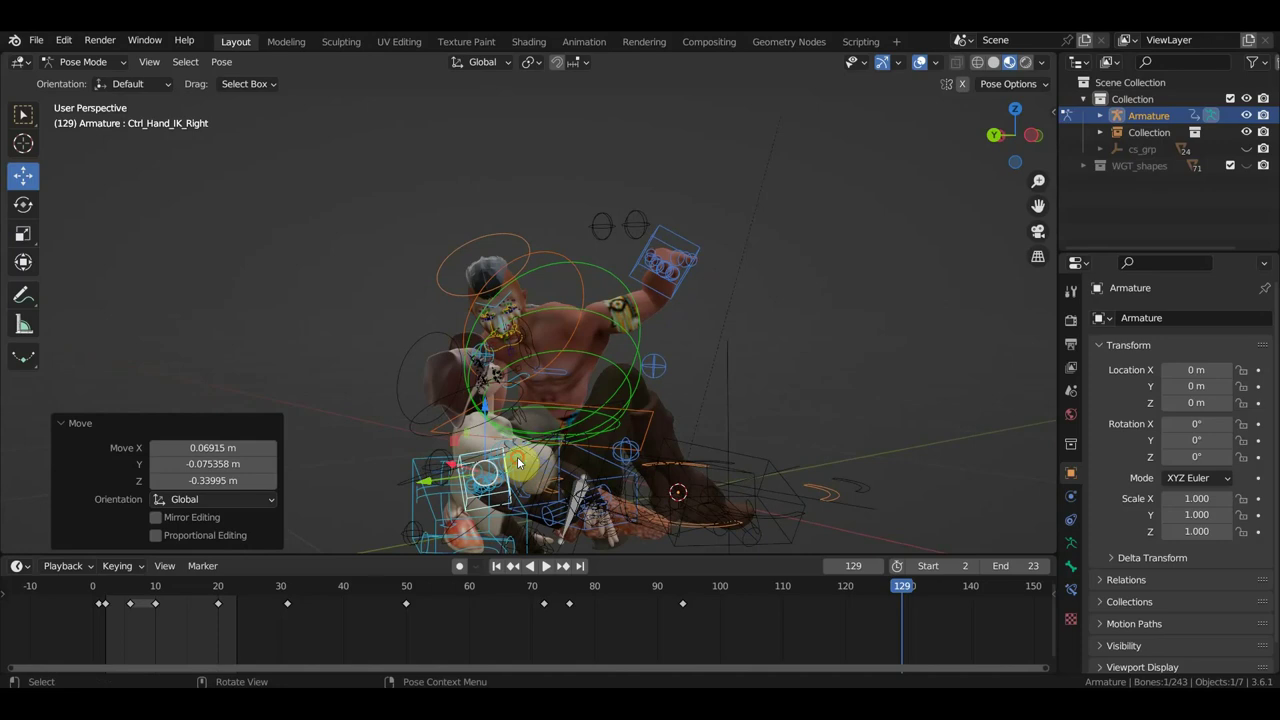
Move Ctrl_LegPole_IK_Right about 0.18 m X, 0.04 m Y, 0.05 m Z to redirect the right knee.
{"action": "left_click", "coordinate": [517, 456]}
{"action": "key", "text": "g"}
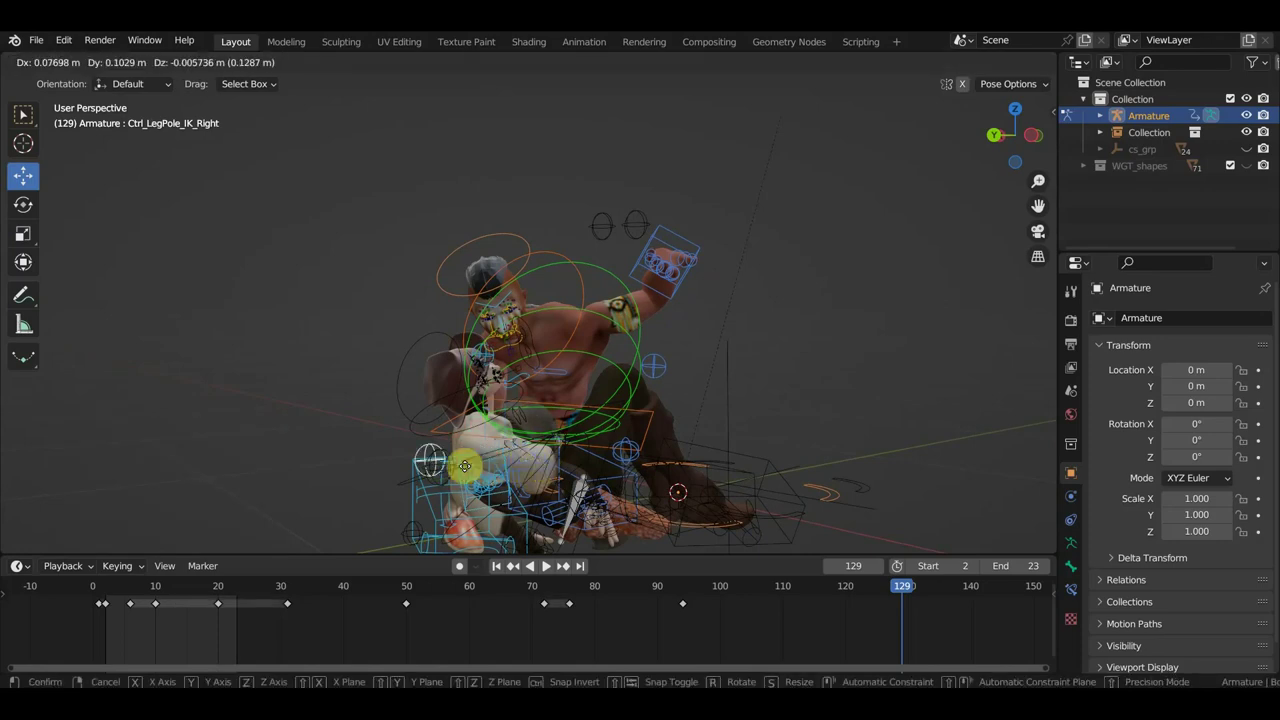
{"action": "left_click", "coordinate": [408, 463]}
{"action": "mouse_move", "coordinate": [486, 466]}
{"action": "middle_mouse_down"}
{"action": "mouse_move", "coordinate": [563, 466]}
{"action": "mouse_move", "coordinate": [743, 508]}
{"action": "mouse_move", "coordinate": [706, 549]}
{"action": "mouse_move", "coordinate": [603, 494]}
{"action": "mouse_move", "coordinate": [750, 503]}
{"action": "middle_mouse_up"}
{"action": "key", "text": "g"}
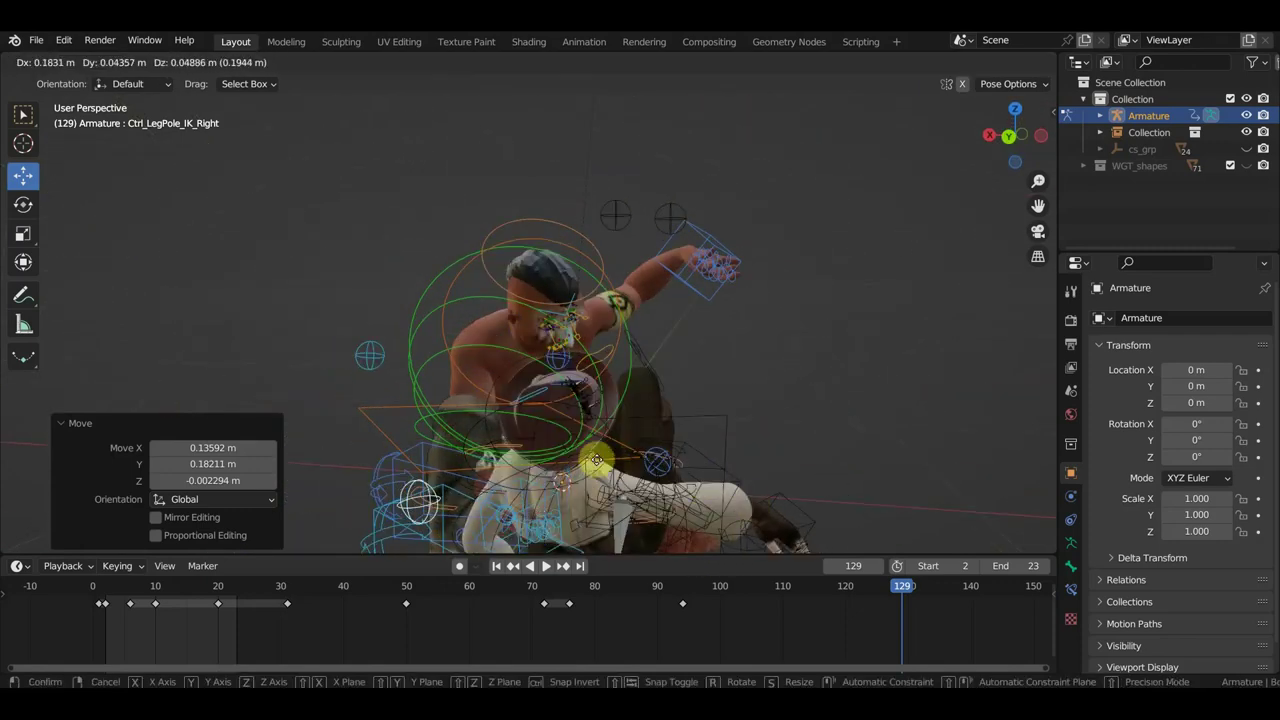
{"action": "left_click", "coordinate": [601, 466]}
{"action": "mouse_move", "coordinate": [601, 466]}
{"action": "middle_mouse_down"}
{"action": "mouse_move", "coordinate": [686, 480]}
{"action": "mouse_move", "coordinate": [957, 471]}
{"action": "mouse_move", "coordinate": [10, 470]}
{"action": "mouse_move", "coordinate": [997, 471]}
{"action": "mouse_move", "coordinate": [700, 480]}
{"action": "mouse_move", "coordinate": [624, 415]}
{"action": "middle_mouse_up"}
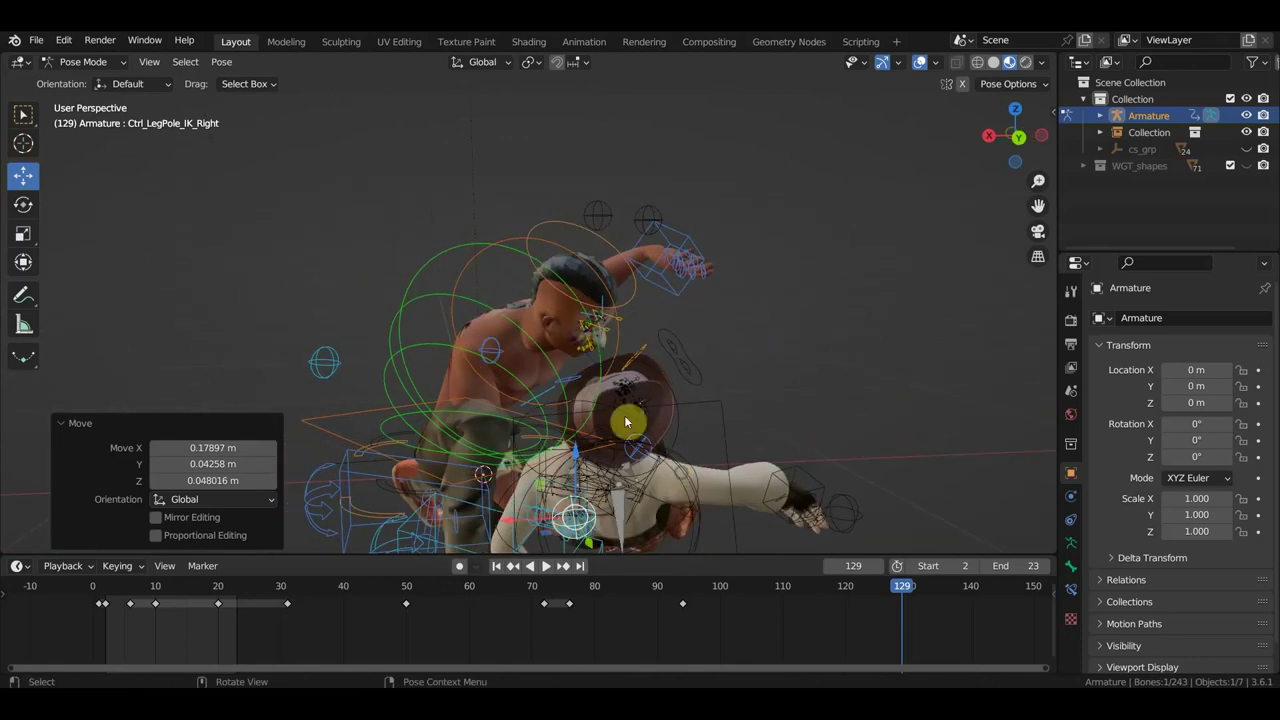
{"action": "scroll", "coordinate": [536, 388], "scroll_direction": "up", "scroll_amount": 2}
Rotate the Ctrl_Shoulder_Right control.
{"action": "left_click", "coordinate": [551, 428]}
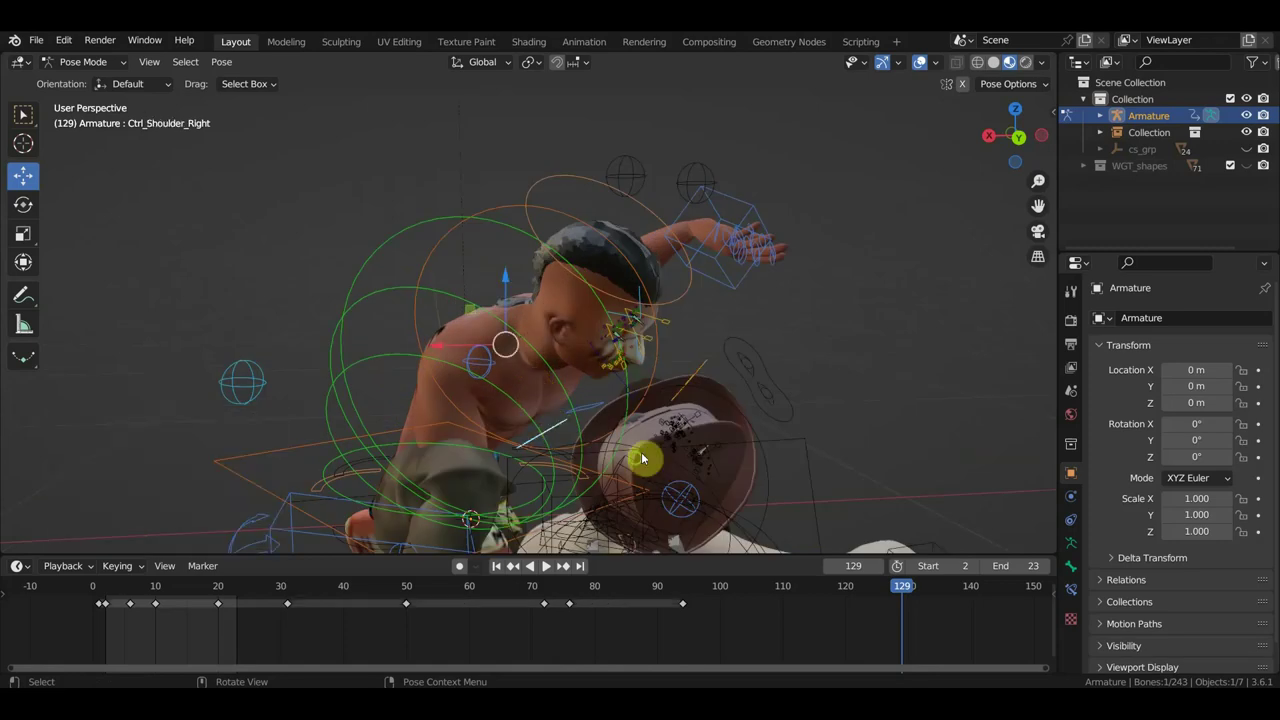
{"action": "mouse_move", "coordinate": [643, 457]}
{"action": "middle_mouse_down"}
{"action": "mouse_move", "coordinate": [580, 506]}
{"action": "mouse_move", "coordinate": [657, 480]}
{"action": "middle_mouse_up"}
{"action": "key", "text": "r"}
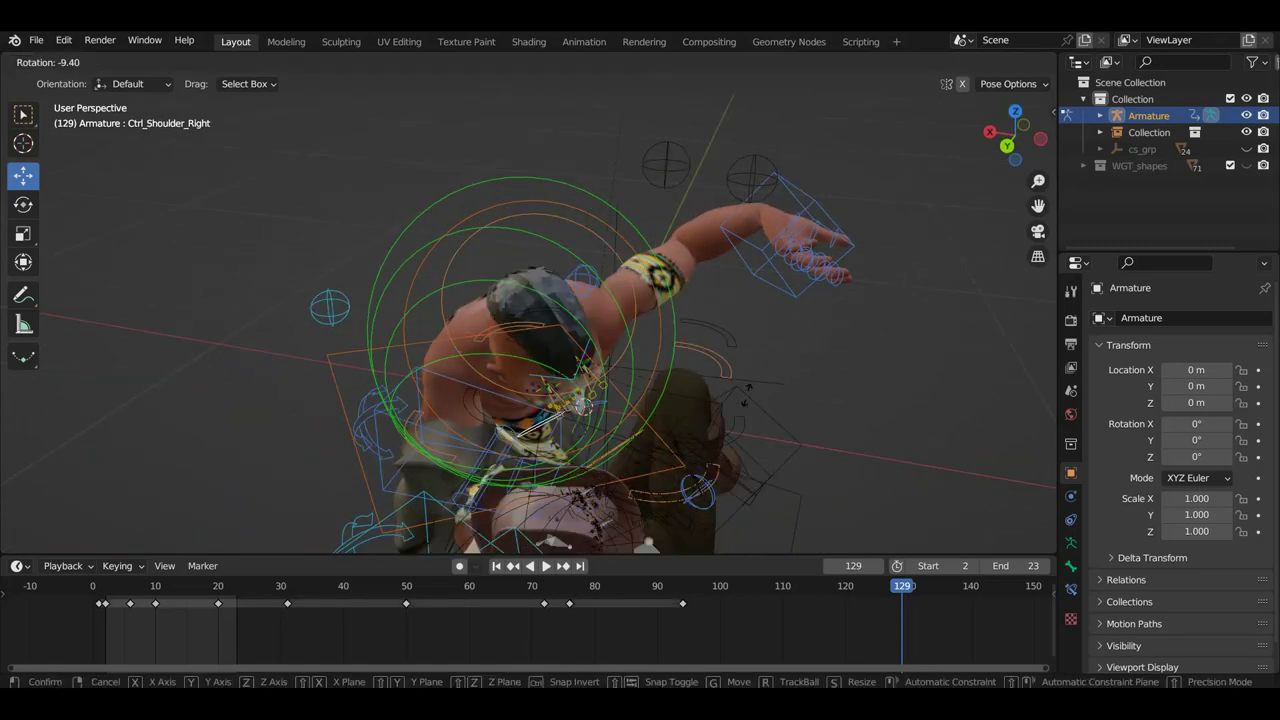
{"action": "left_click", "coordinate": [745, 394]}
{"action": "mouse_move", "coordinate": [744, 395]}
{"action": "middle_mouse_down"}
{"action": "mouse_move", "coordinate": [686, 303]}
{"action": "mouse_move", "coordinate": [685, 484]}
{"action": "middle_mouse_up"}
{"action": "mouse_move", "coordinate": [645, 437]}
{"action": "middle_mouse_down"}
{"action": "mouse_move", "coordinate": [586, 434]}
{"action": "mouse_move", "coordinate": [603, 437]}
{"action": "middle_mouse_up"}
Rotate Ctrl_Hips_Free 4.97° and adjust the spine control's rotation.
{"action": "left_click", "coordinate": [690, 436]}
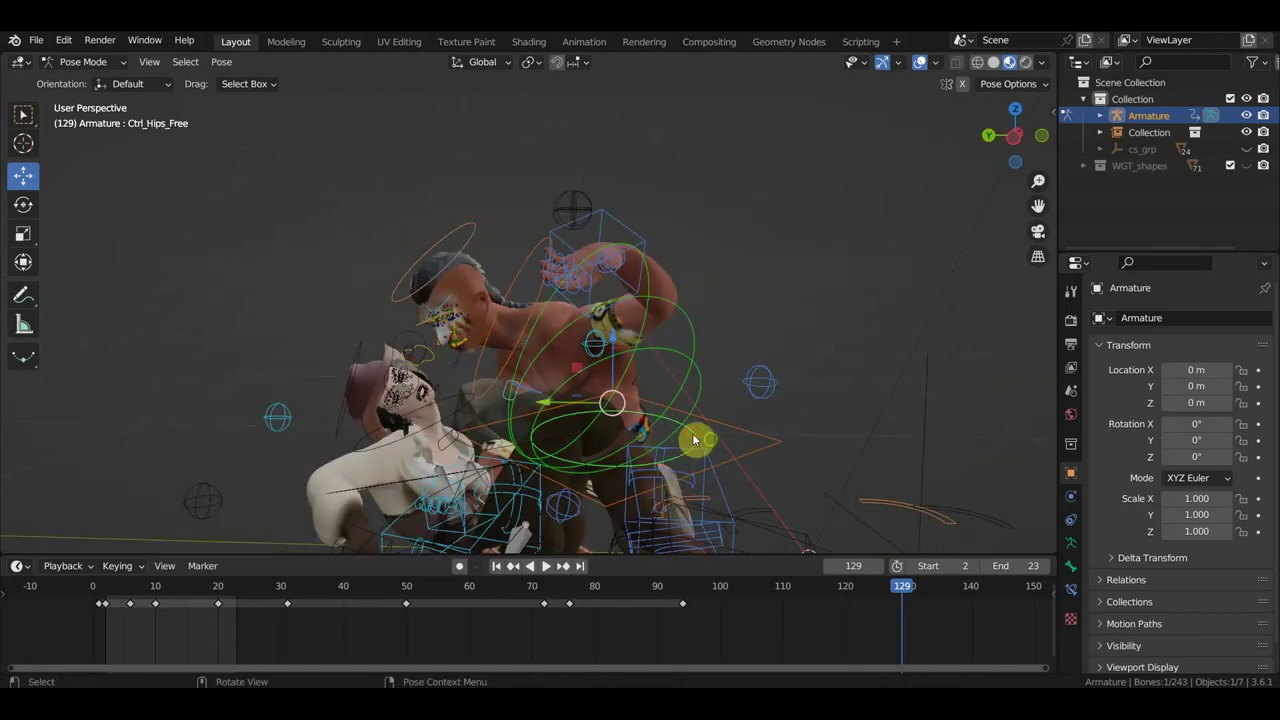
{"action": "middle_click_drag", "start_coordinate": [694, 437], "coordinate": [823, 431]}
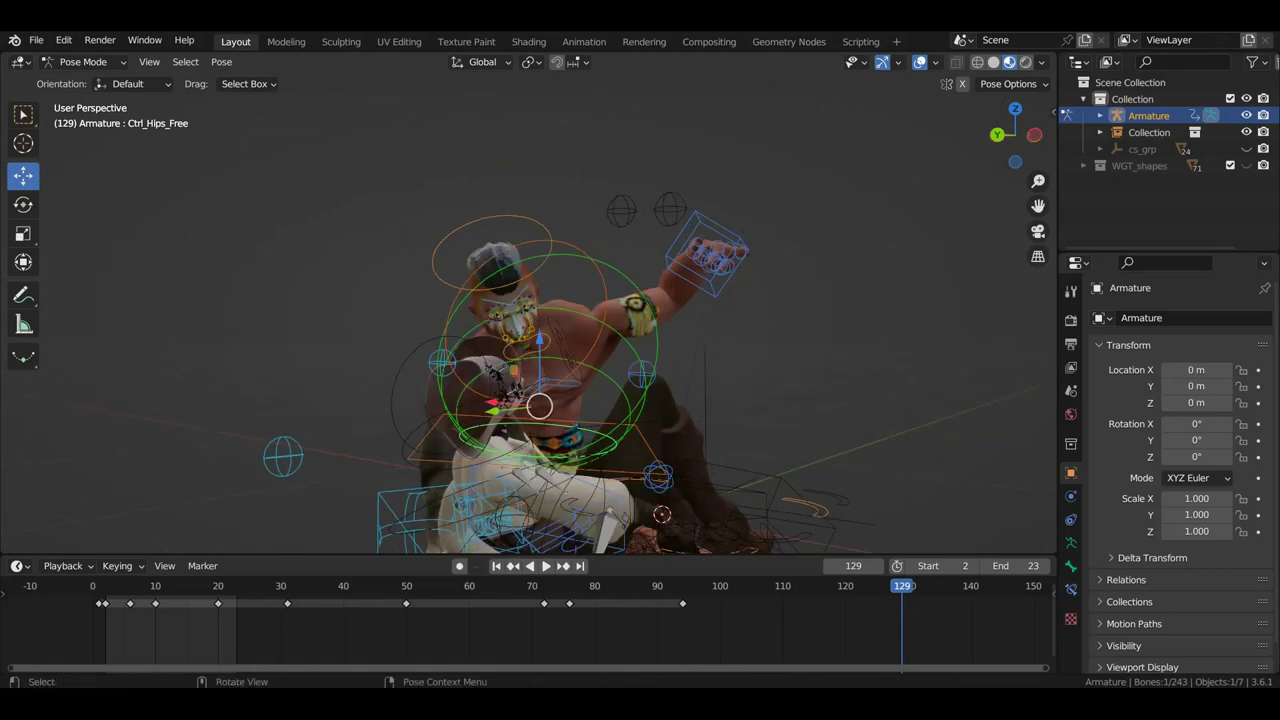
{"action": "key", "text": "r"}
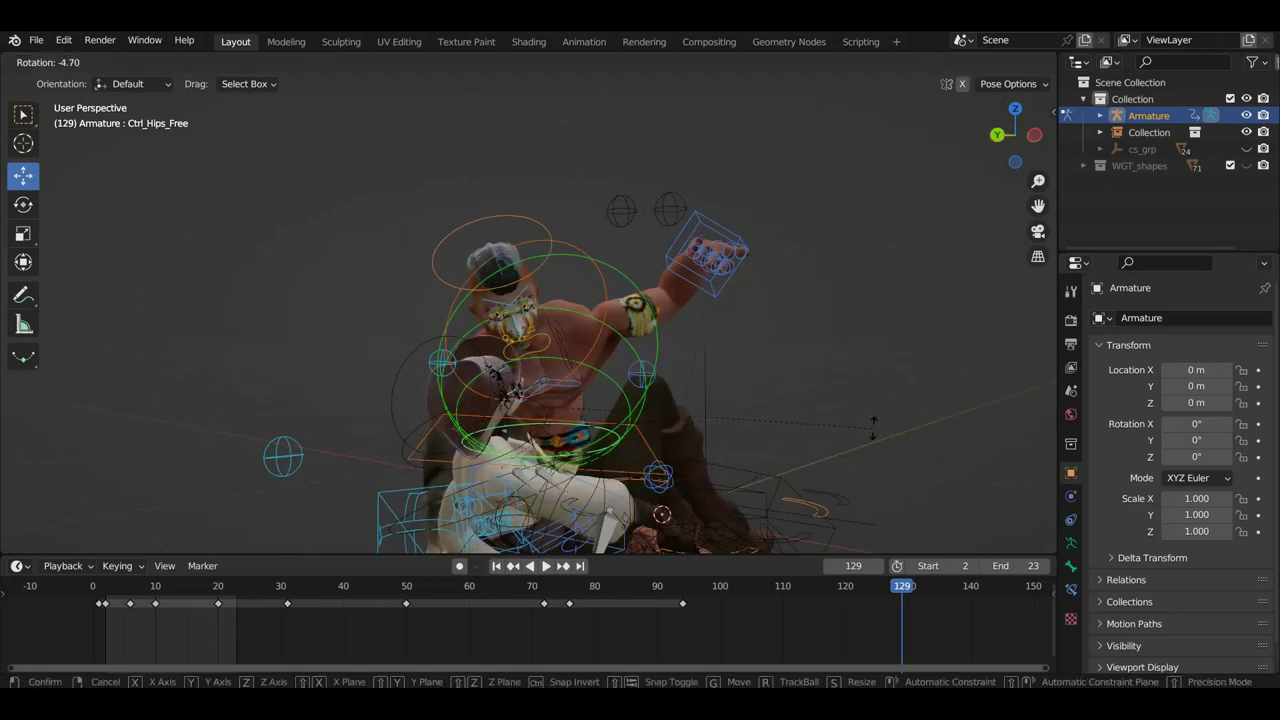
{"action": "left_click", "coordinate": [873, 425]}
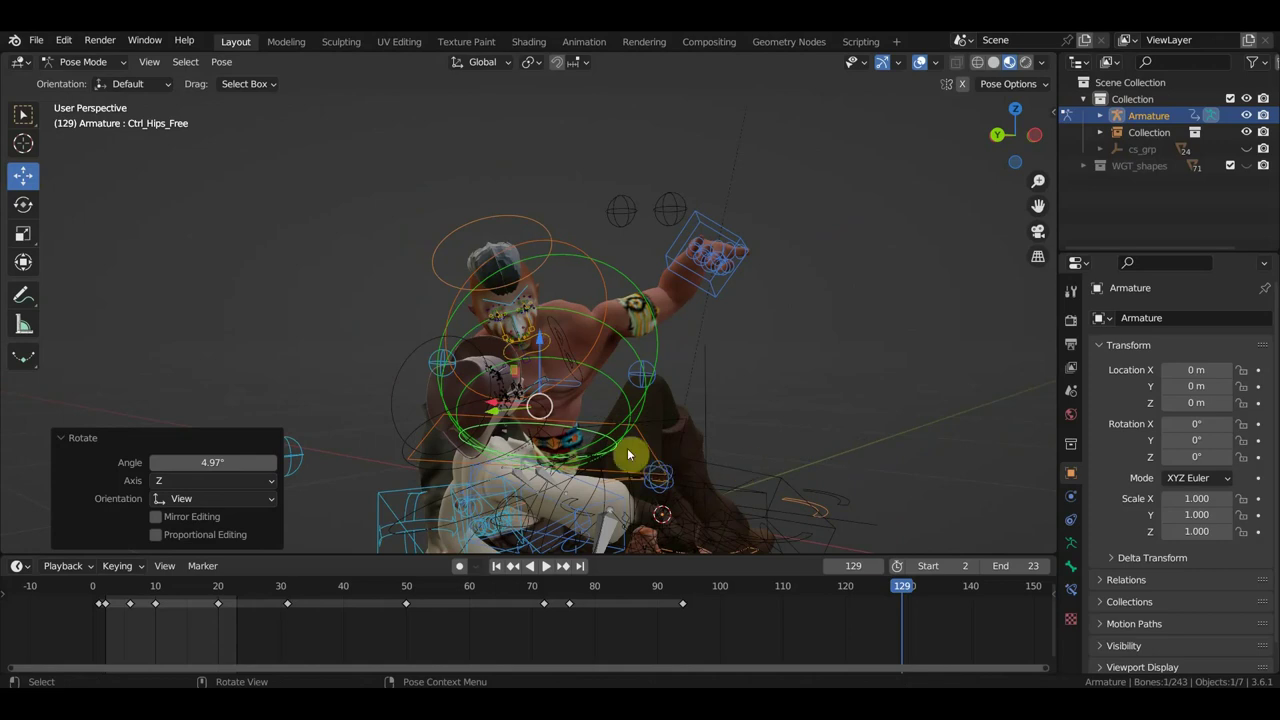
{"action": "left_click", "coordinate": [624, 410]}
{"action": "key", "text": "r"}
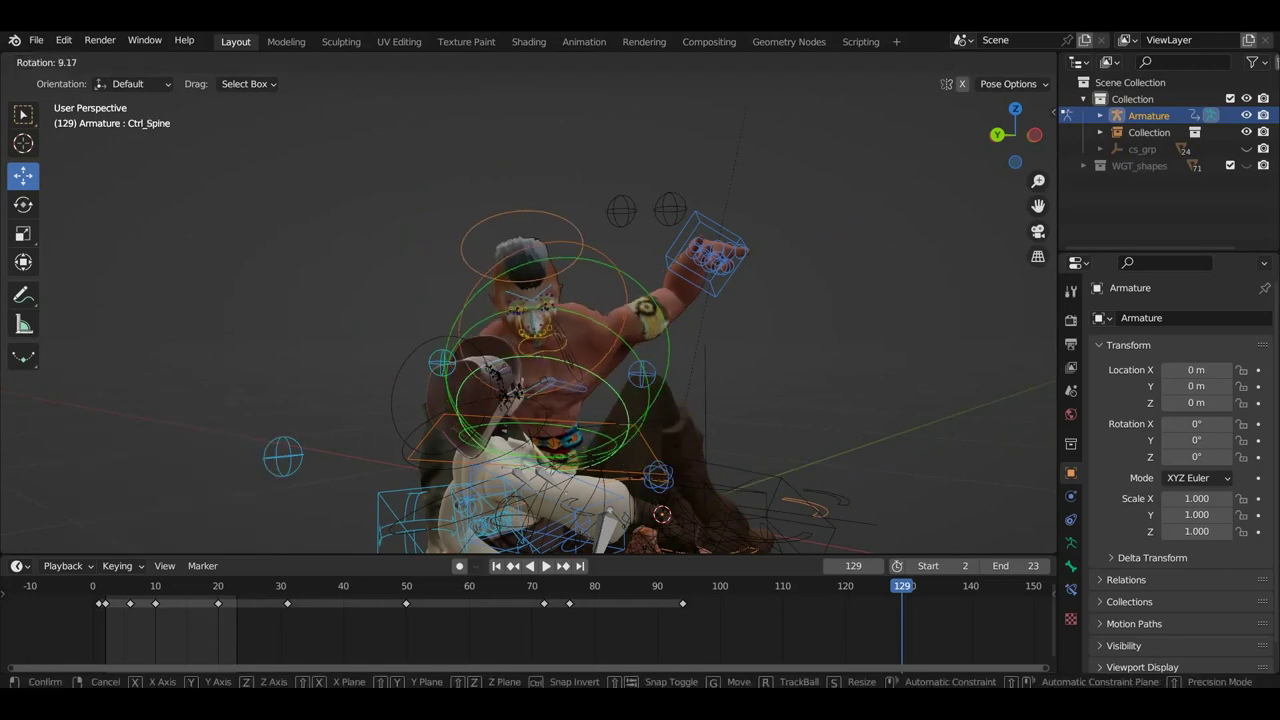
{"action": "left_click", "coordinate": [672, 447]}
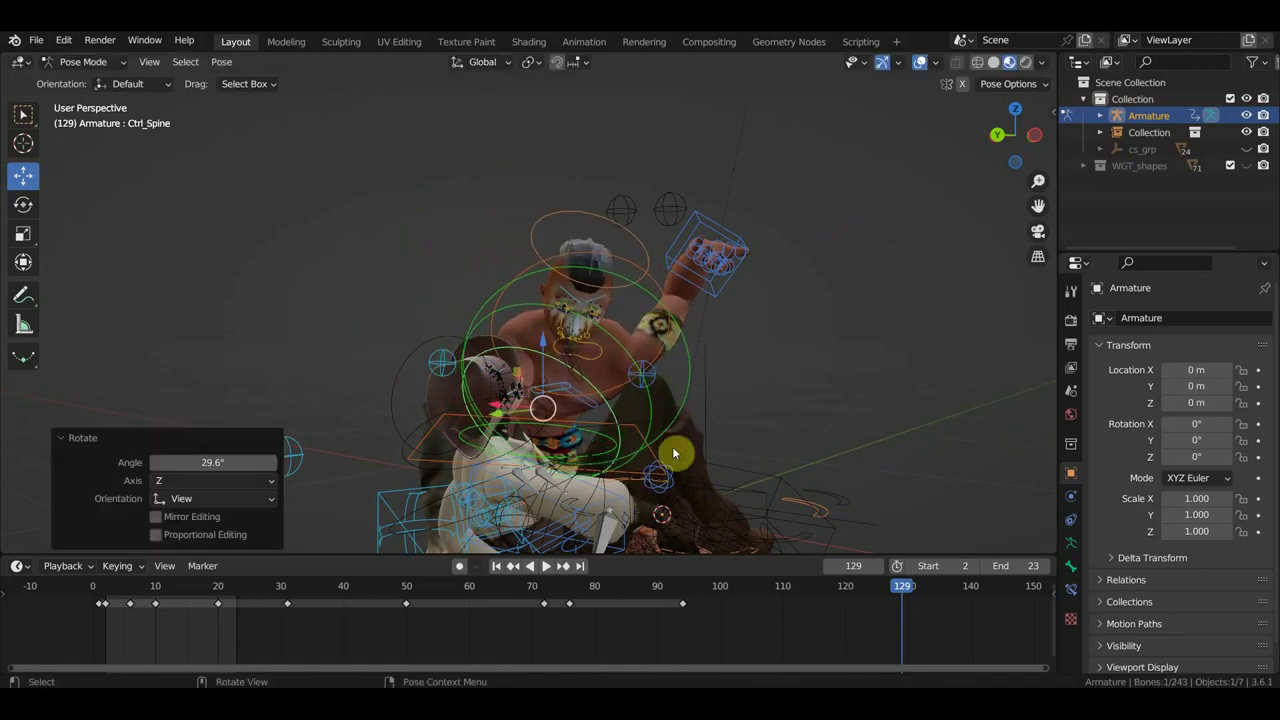
Place the left hand IK control down near the hips and rotate it.
{"action": "left_click", "coordinate": [713, 254]}
{"action": "mouse_move", "coordinate": [776, 328]}
{"action": "middle_mouse_down"}
{"action": "mouse_move", "coordinate": [684, 381]}
{"action": "mouse_move", "coordinate": [716, 375]}
{"action": "middle_mouse_up"}
{"action": "key", "text": "g"}
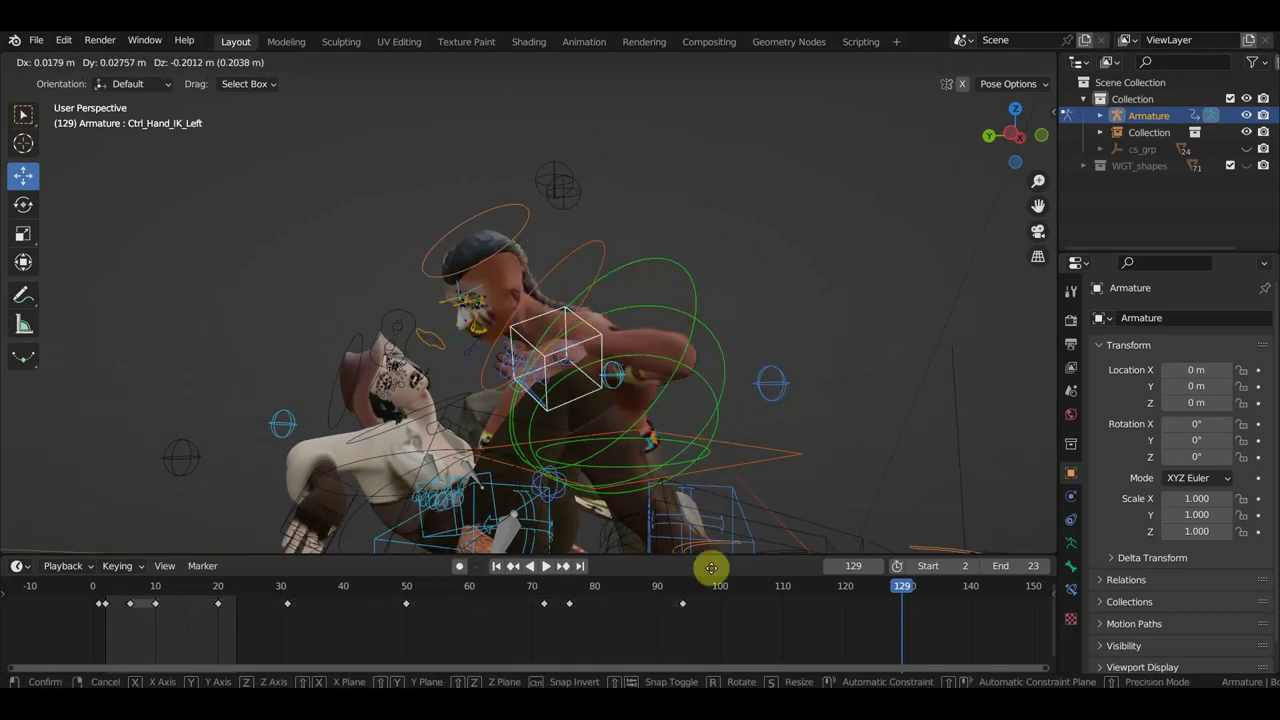
{"action": "left_click", "coordinate": [690, 180]}
{"action": "mouse_move", "coordinate": [690, 180]}
{"action": "middle_mouse_down"}
{"action": "mouse_move", "coordinate": [766, 166]}
{"action": "mouse_move", "coordinate": [754, 160]}
{"action": "middle_mouse_up"}
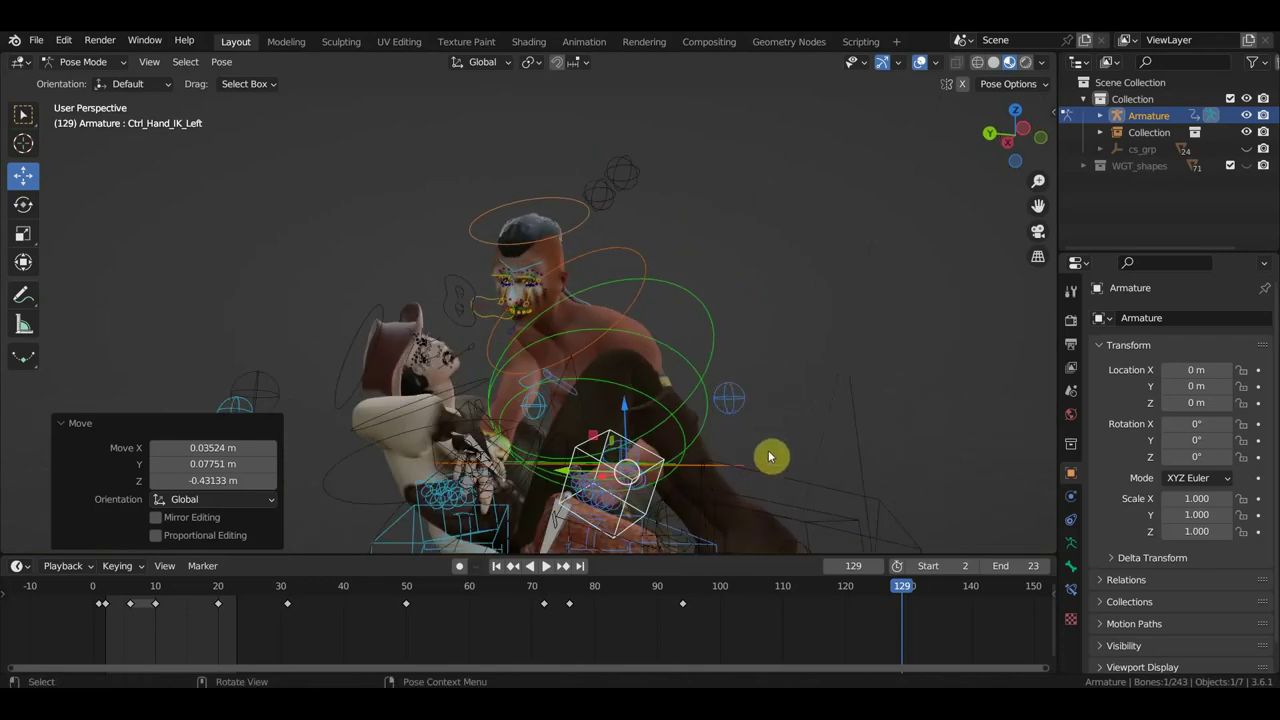
{"action": "key", "text": "r"}
{"action": "left_click", "coordinate": [675, 248]}
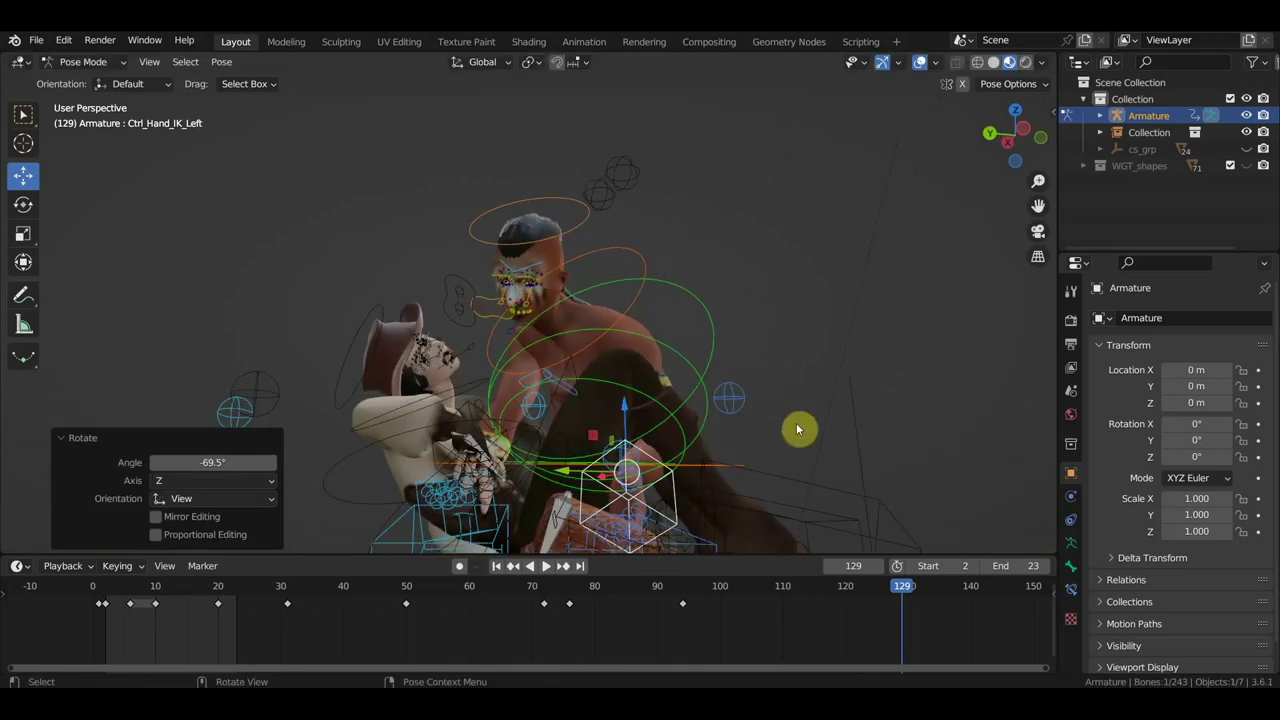
{"action": "key", "text": "g"}
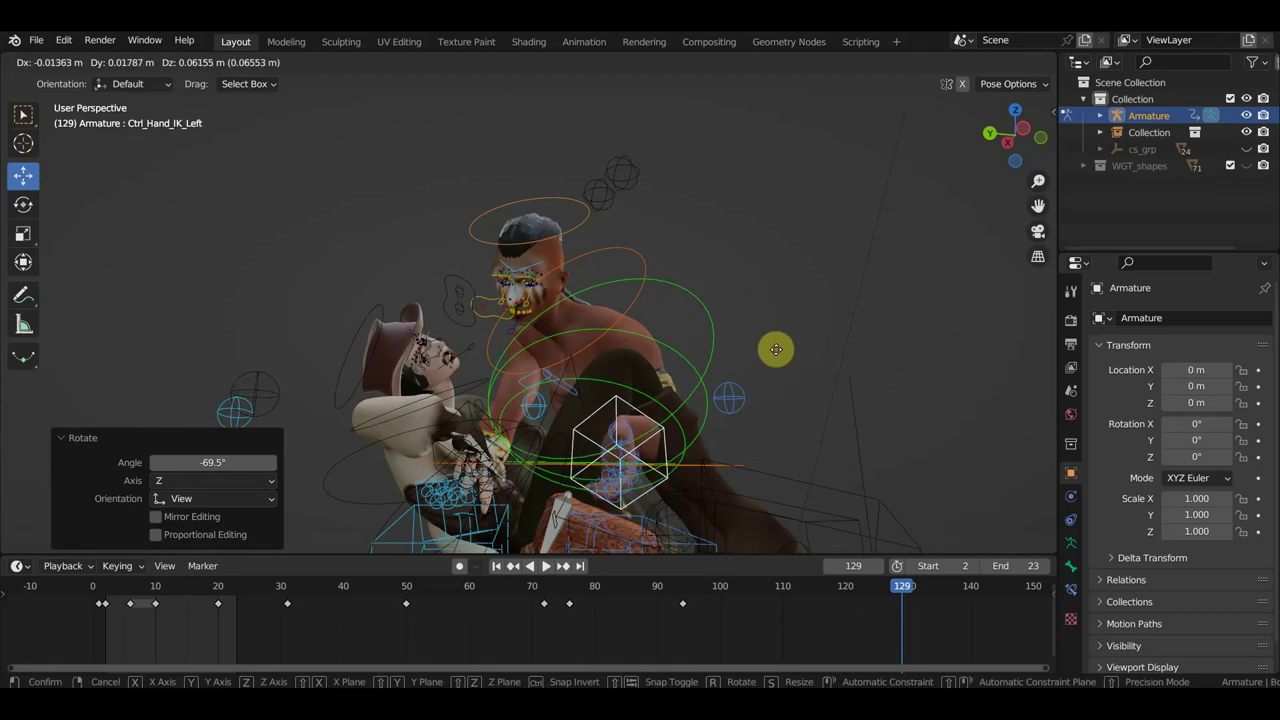
{"action": "left_click", "coordinate": [777, 360]}
Fine-tune the left hand control with further small rotations and a nudge.
{"action": "key", "text": "r"}
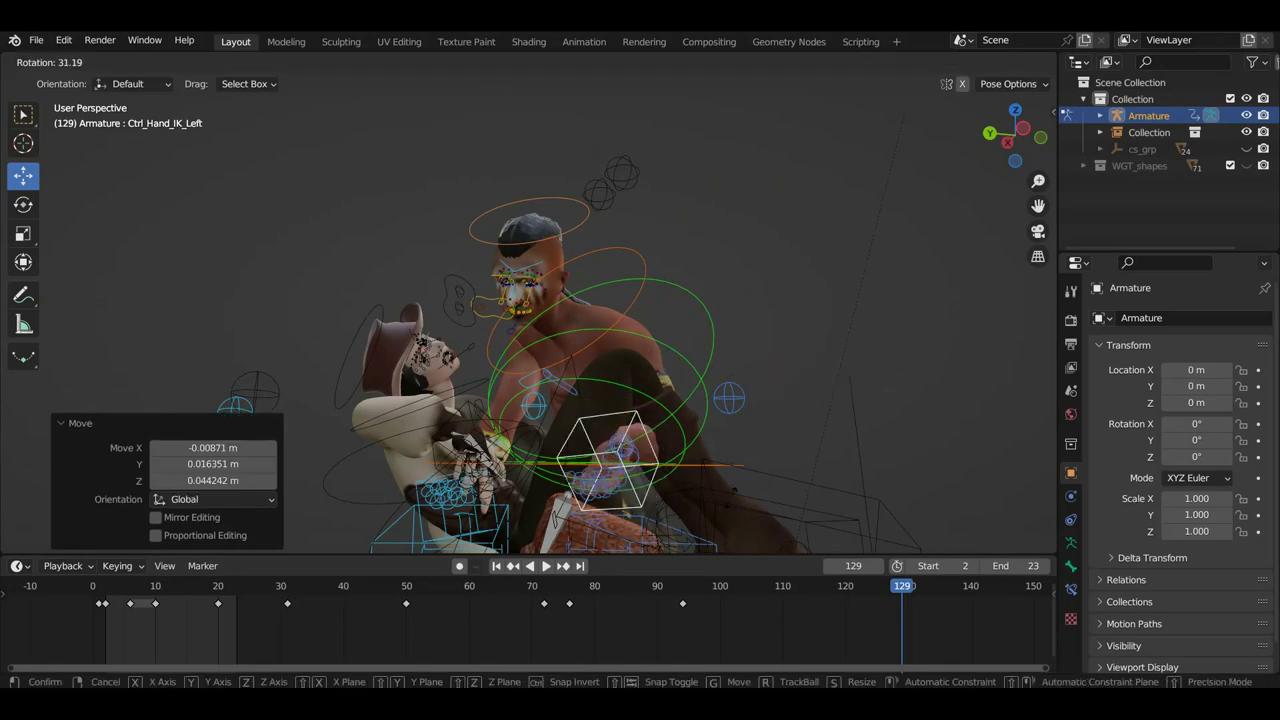
{"action": "left_click", "coordinate": [743, 480]}
{"action": "middle_click_drag", "start_coordinate": [743, 480], "coordinate": [584, 465]}
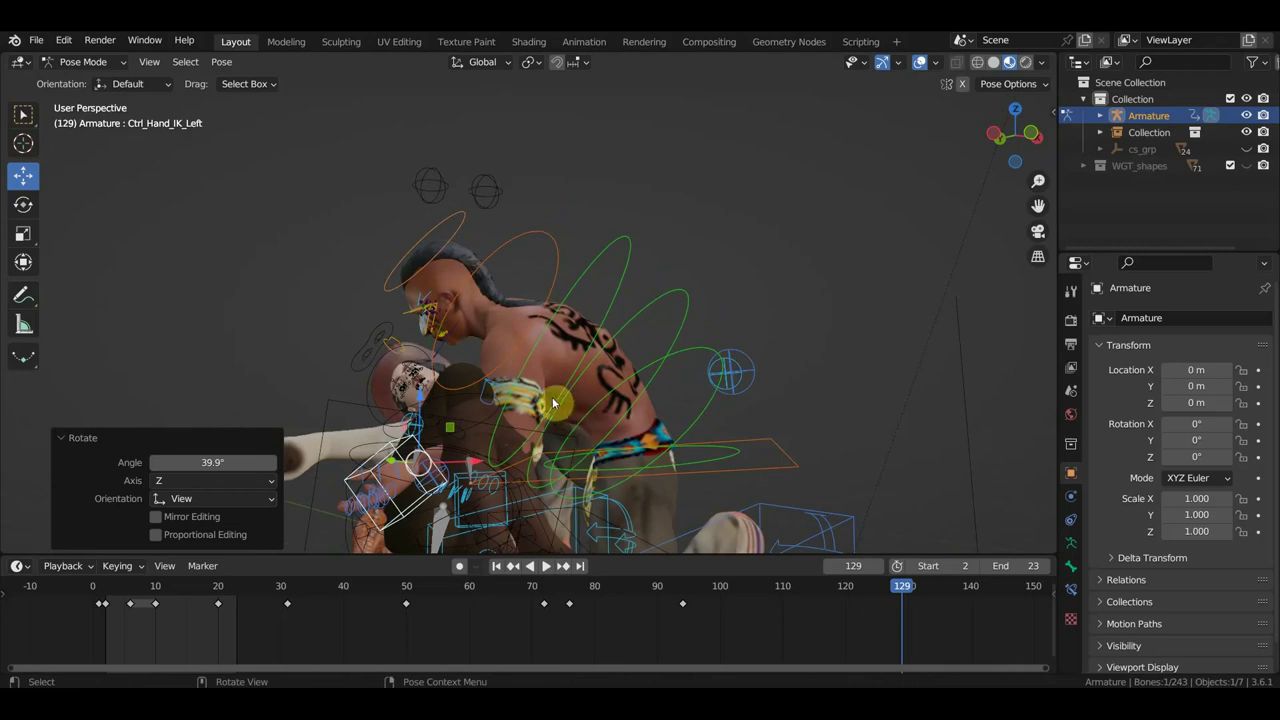
{"action": "key", "text": "g"}
{"action": "left_click", "coordinate": [600, 396]}
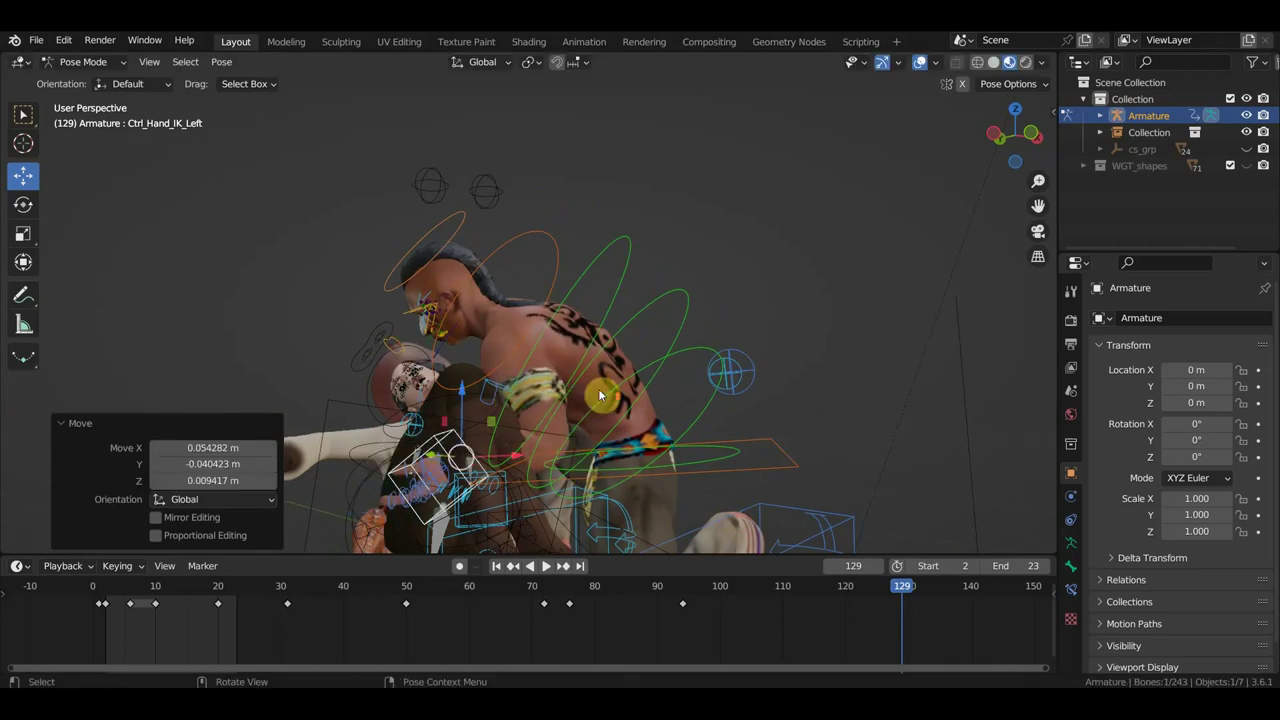
{"action": "middle_click_drag", "start_coordinate": [600, 396], "coordinate": [602, 386]}
{"action": "key", "text": "r"}
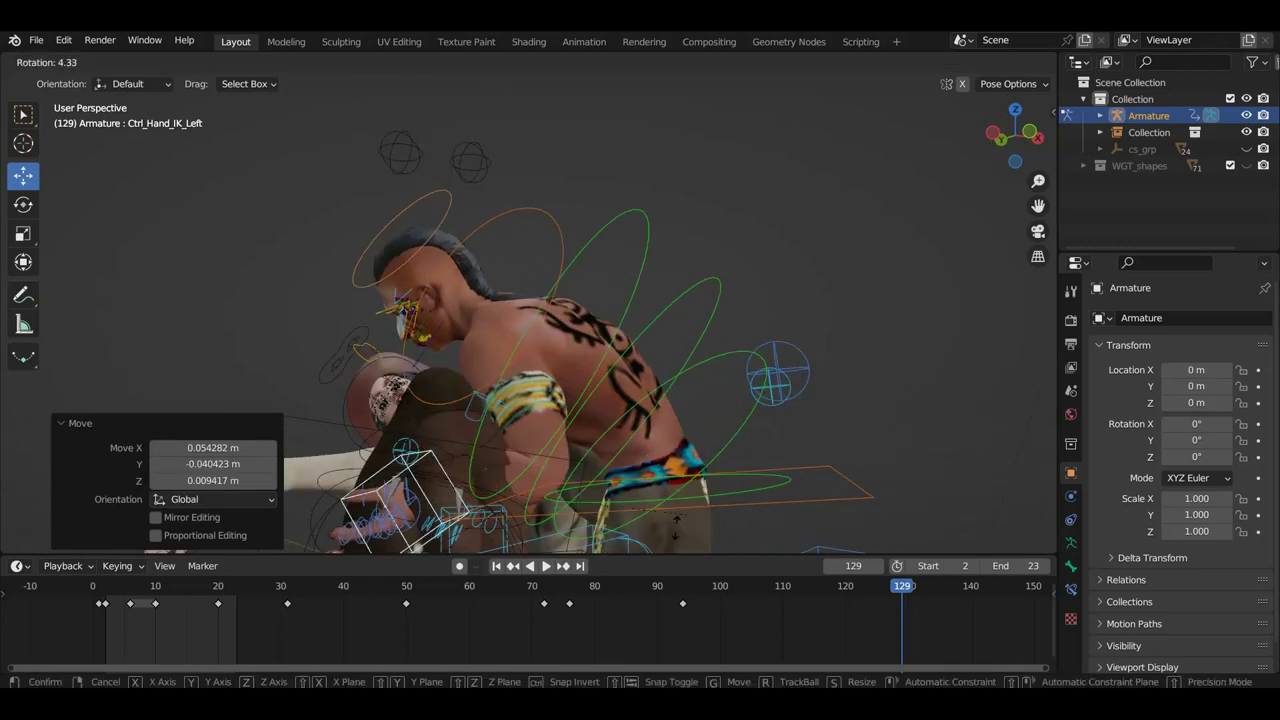
{"action": "left_click", "coordinate": [630, 518]}
{"action": "middle_click_drag", "start_coordinate": [630, 518], "coordinate": [778, 443]}
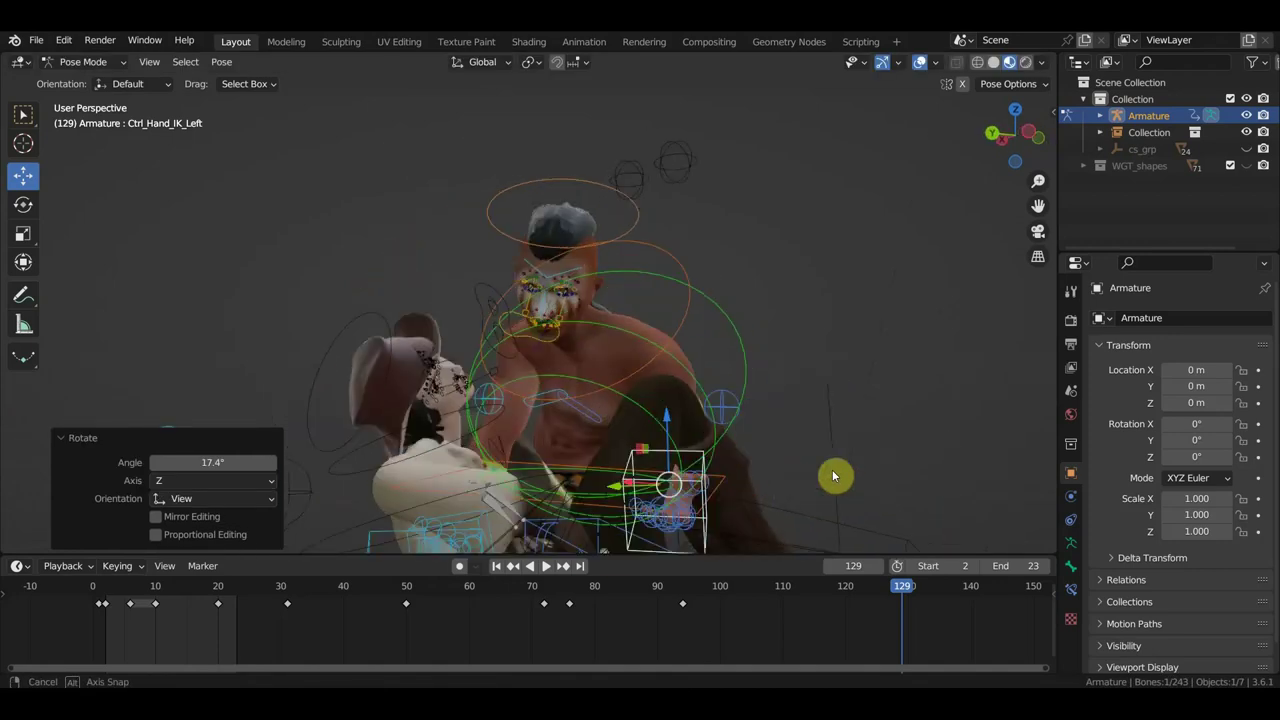
Rotate the right shoulder control again.
{"action": "left_click", "coordinate": [560, 393]}
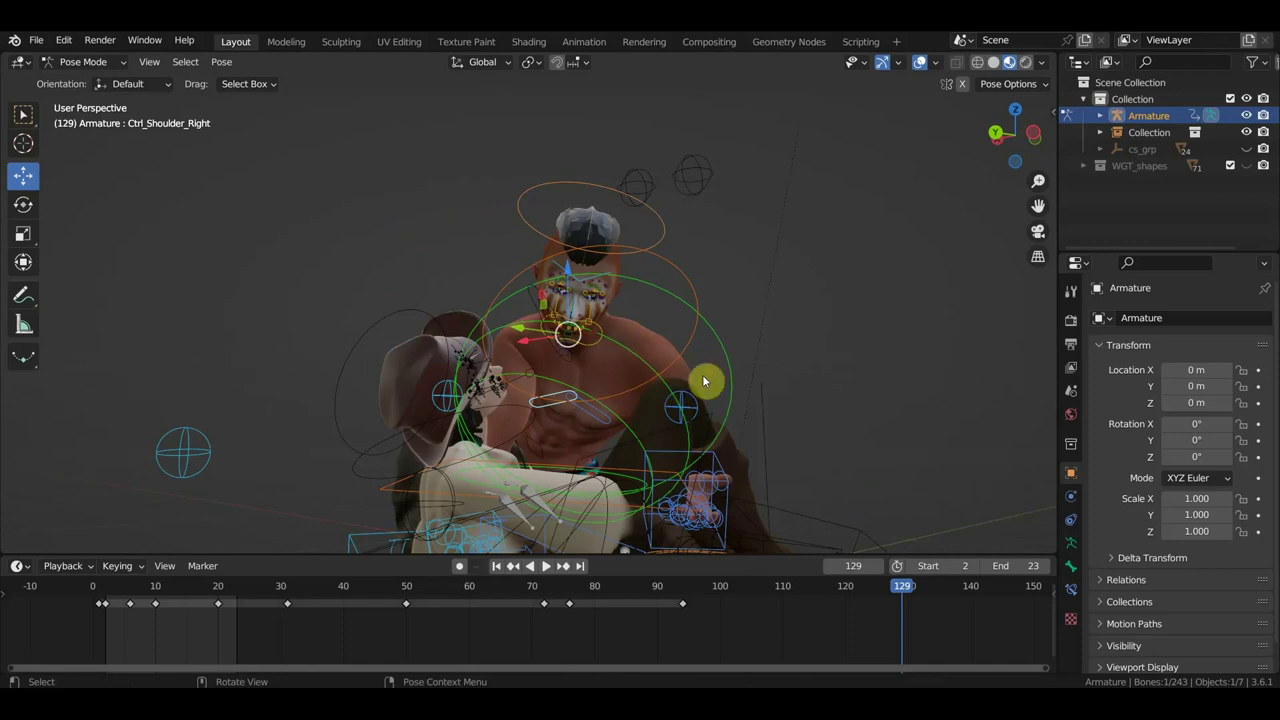
{"action": "key", "text": "r"}
{"action": "left_click", "coordinate": [725, 339]}
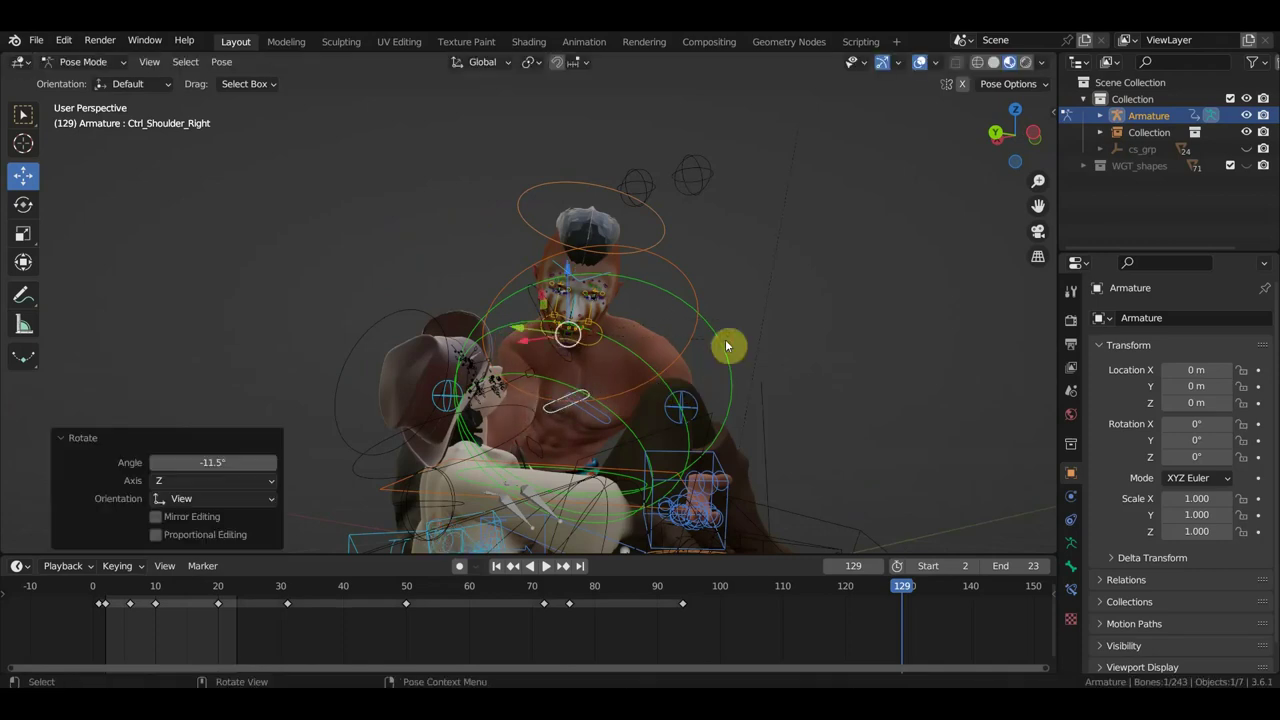
{"action": "mouse_move", "coordinate": [664, 436]}
{"action": "middle_mouse_down"}
{"action": "mouse_move", "coordinate": [329, 447]}
{"action": "mouse_move", "coordinate": [475, 435]}
{"action": "middle_mouse_up"}
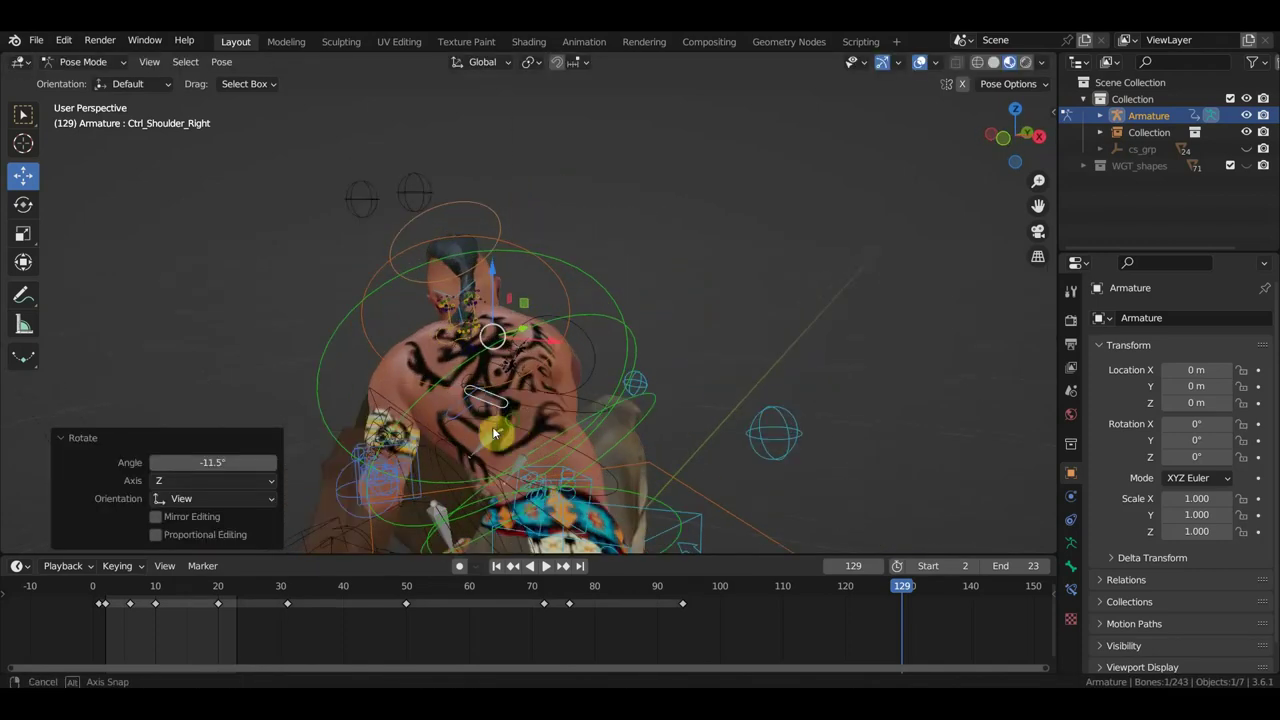
Turn Ctrl_Spine 20.2° around Z to twist the upper body further.
{"action": "left_click", "coordinate": [538, 444]}
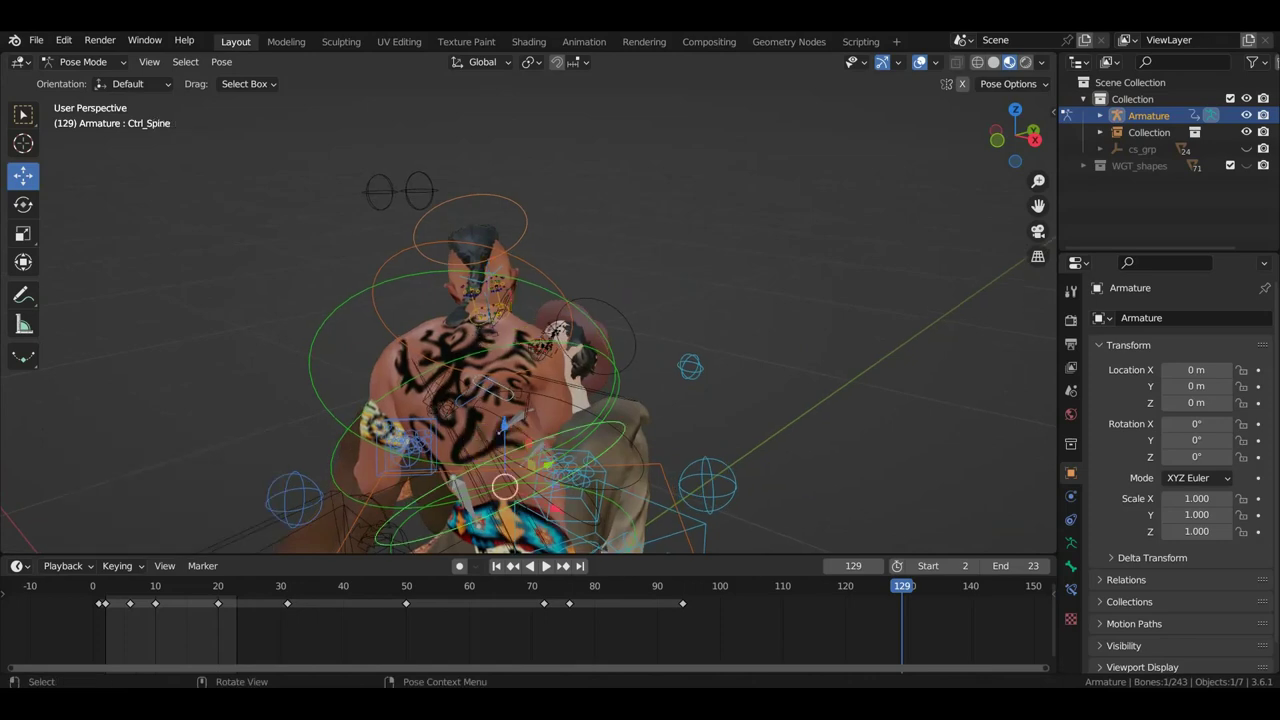
{"action": "key", "text": "r"}
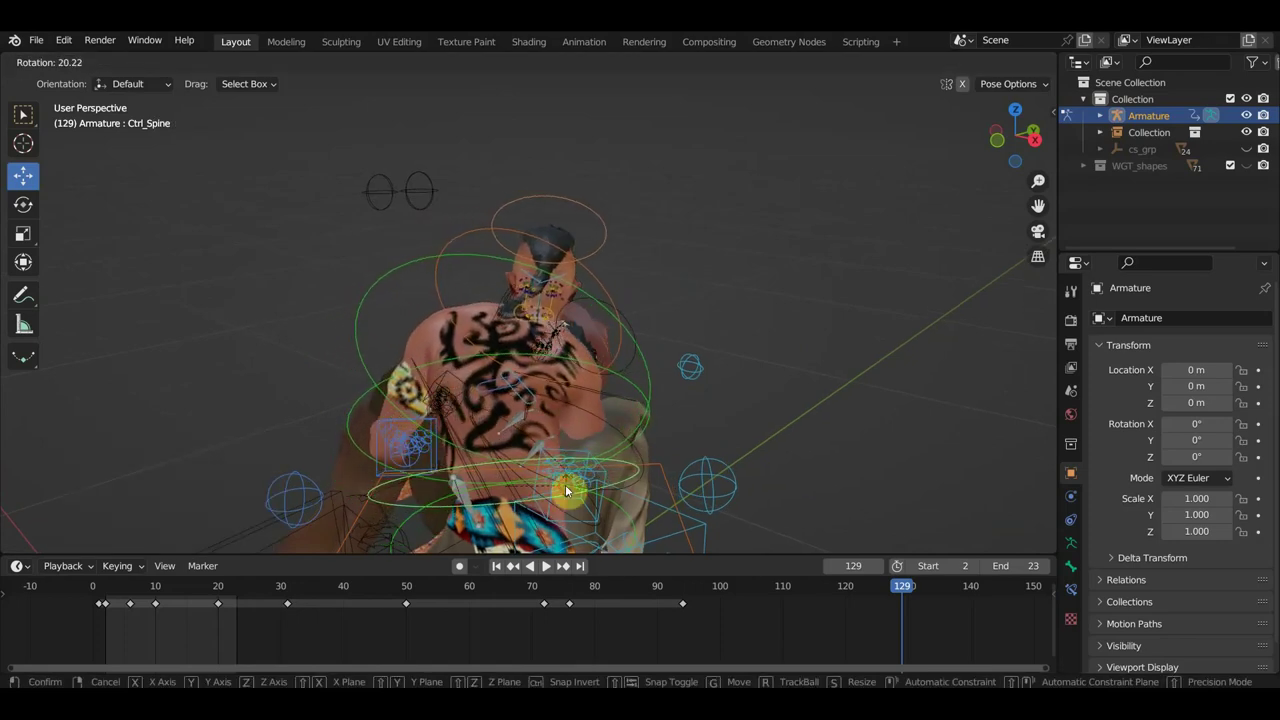
{"action": "left_click", "coordinate": [565, 489]}
{"action": "mouse_move", "coordinate": [628, 467]}
{"action": "middle_mouse_down"}
{"action": "mouse_move", "coordinate": [945, 419]}
{"action": "mouse_move", "coordinate": [837, 434]}
{"action": "mouse_move", "coordinate": [620, 392]}
{"action": "middle_mouse_up"}
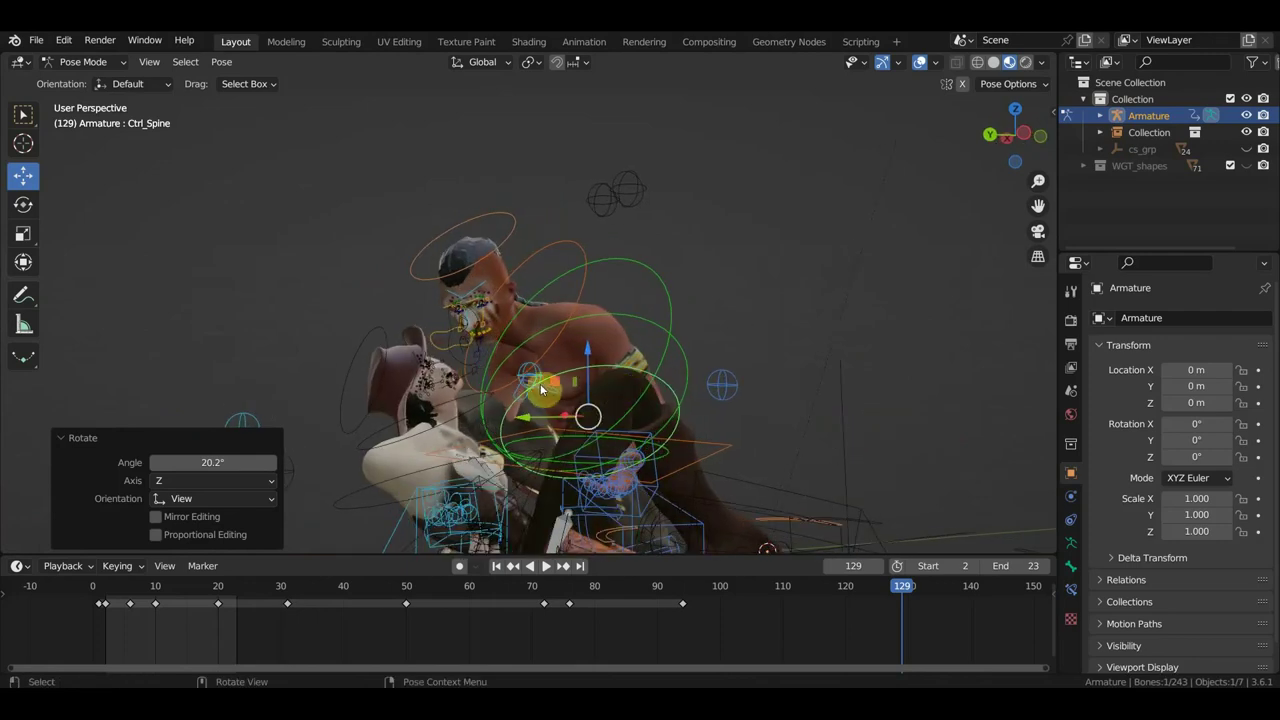
{"action": "mouse_move", "coordinate": [547, 363]}
{"action": "middle_mouse_down"}
{"action": "mouse_move", "coordinate": [509, 374]}
{"action": "mouse_move", "coordinate": [543, 317]}
{"action": "mouse_move", "coordinate": [534, 251]}
{"action": "middle_mouse_up"}
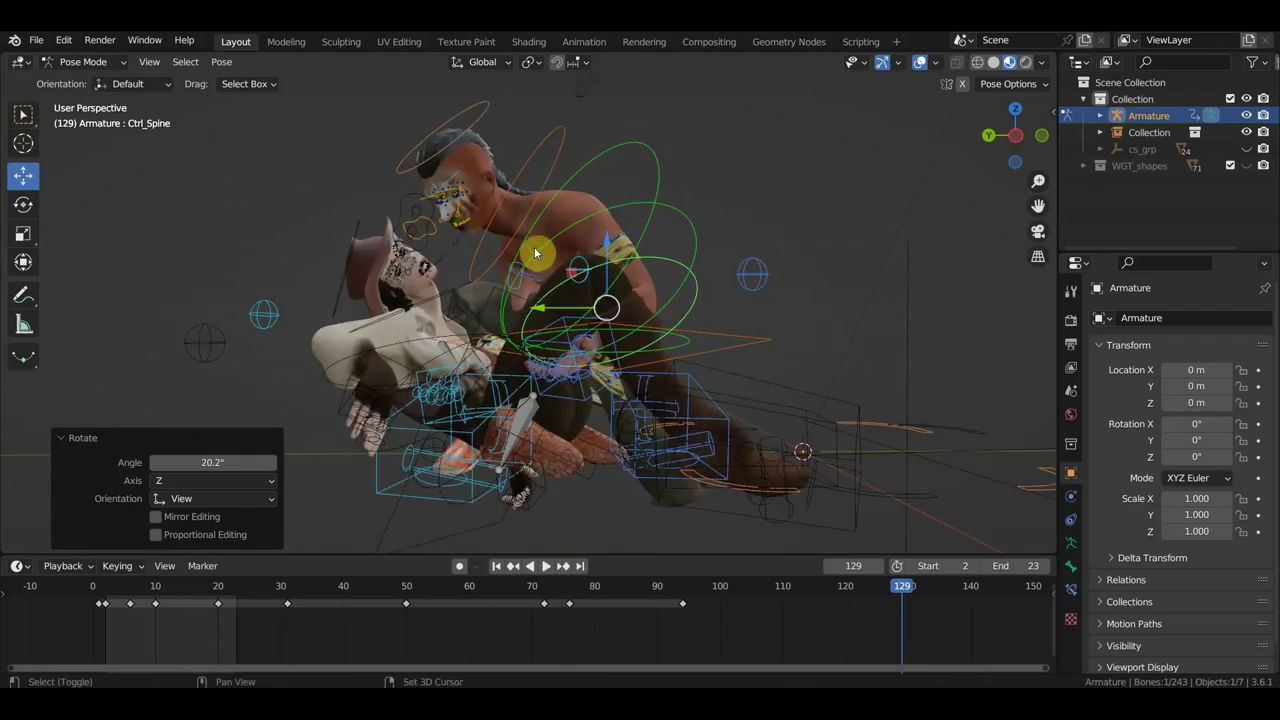
{"action": "mouse_move", "coordinate": [553, 310]}
{"action": "middle_mouse_down"}
{"action": "mouse_move", "coordinate": [491, 329]}
{"action": "mouse_move", "coordinate": [565, 330]}
{"action": "mouse_move", "coordinate": [657, 306]}
{"action": "mouse_move", "coordinate": [804, 331]}
{"action": "mouse_move", "coordinate": [931, 326]}
{"action": "mouse_move", "coordinate": [820, 325]}
{"action": "middle_mouse_up"}
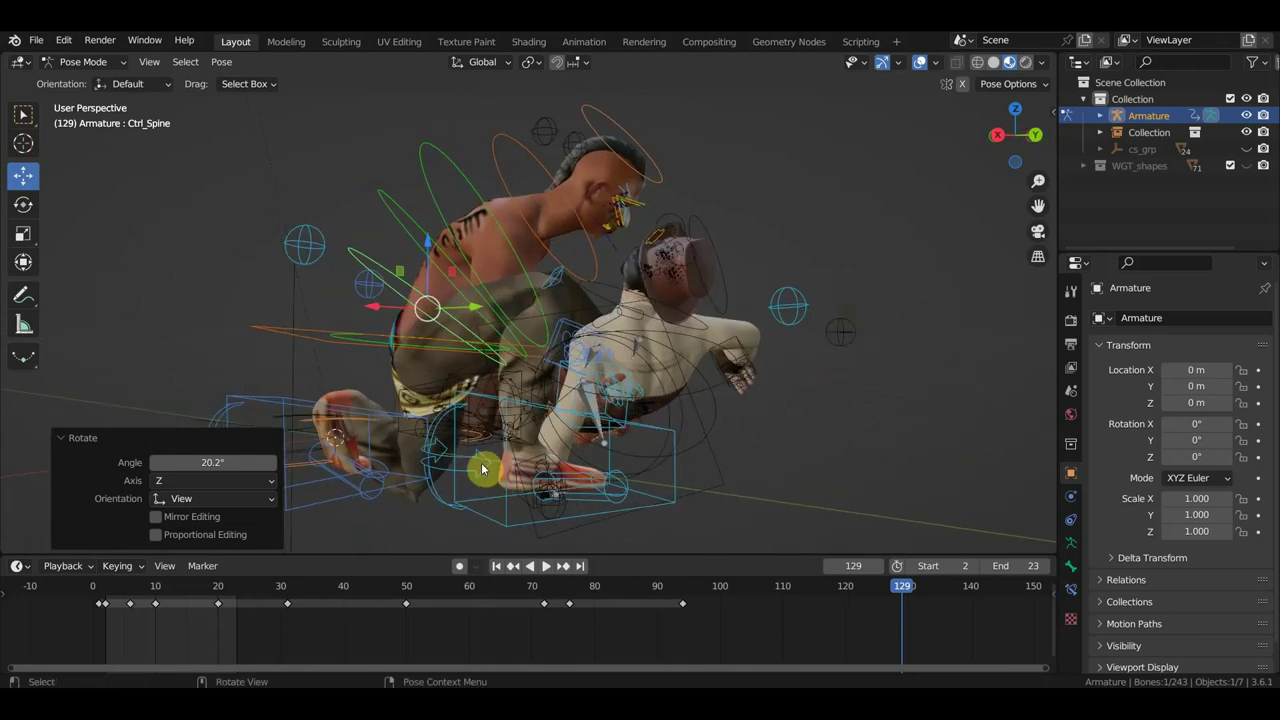
{"action": "left_click", "coordinate": [292, 413]}
{"action": "mouse_move", "coordinate": [349, 443]}
{"action": "middle_mouse_down"}
{"action": "mouse_move", "coordinate": [380, 449]}
{"action": "mouse_move", "coordinate": [454, 508]}
{"action": "mouse_move", "coordinate": [614, 578]}
{"action": "middle_mouse_up"}
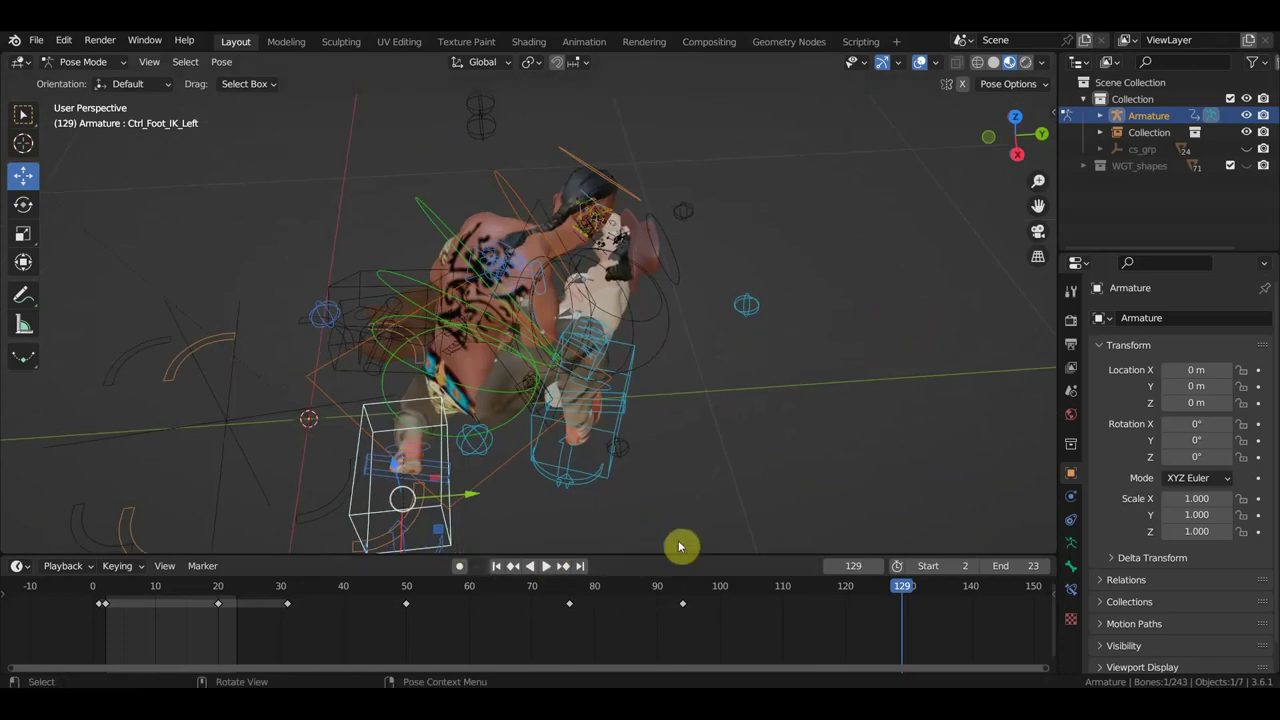
Rotate the left foot IK control and move it twice to plant the foot.
{"action": "key", "text": "r"}
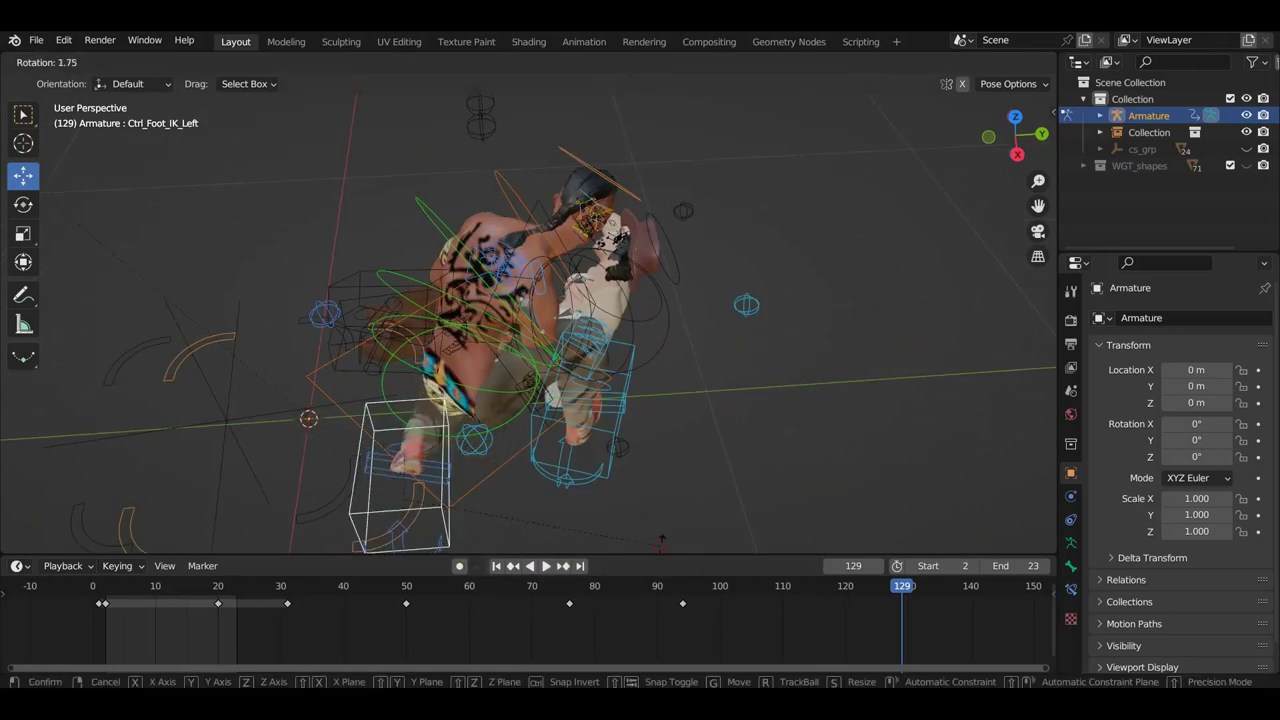
{"action": "key", "text": "Return"}
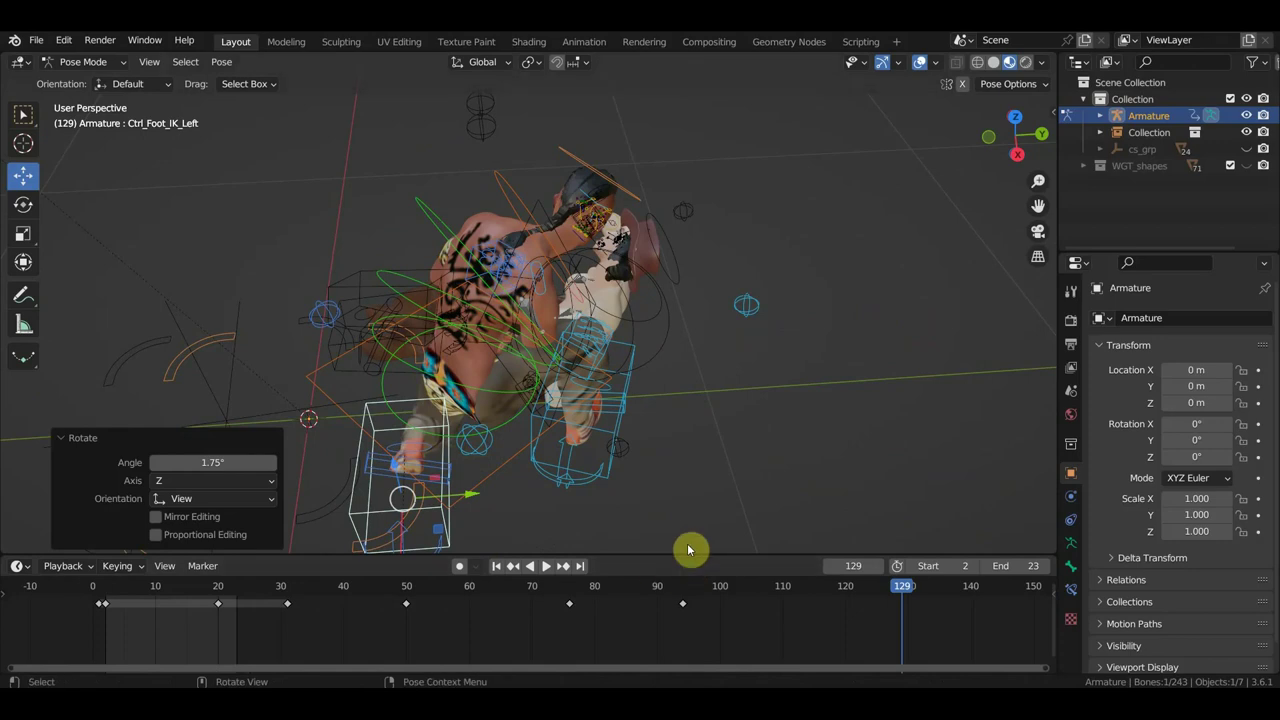
{"action": "key", "text": "g"}
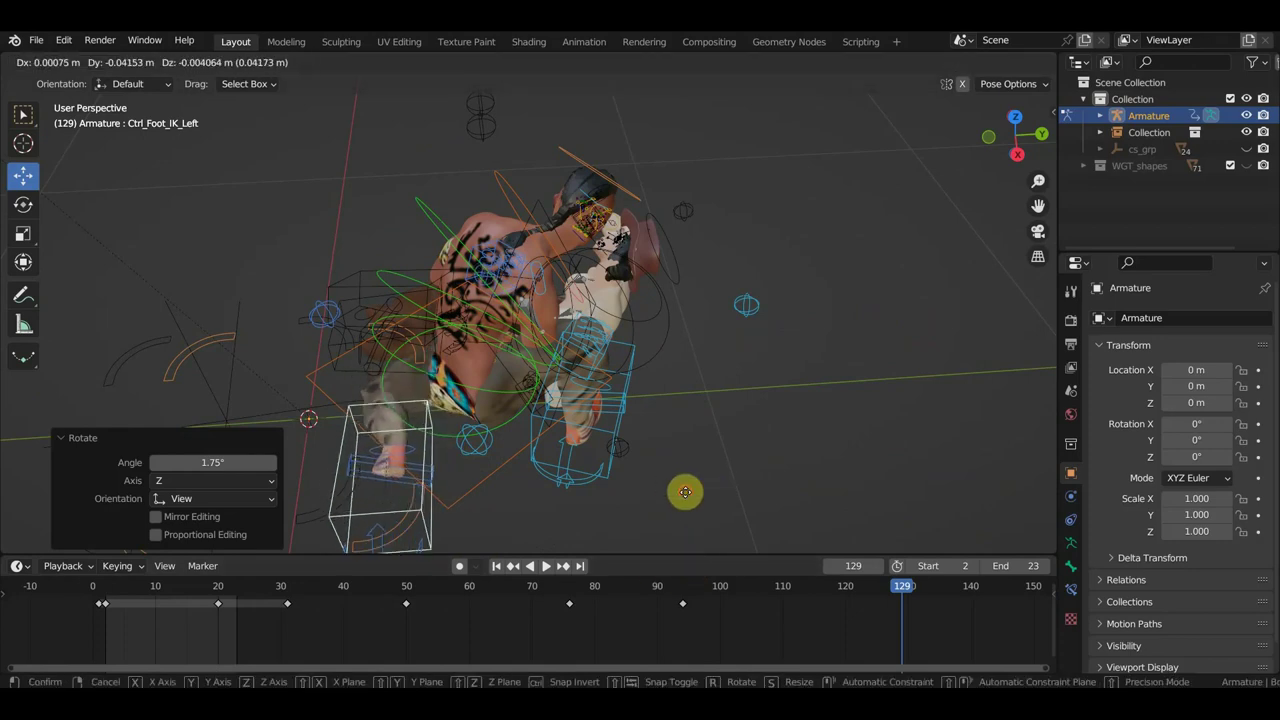
{"action": "left_click", "coordinate": [677, 482]}
{"action": "mouse_move", "coordinate": [677, 482]}
{"action": "middle_mouse_down"}
{"action": "mouse_move", "coordinate": [703, 417]}
{"action": "mouse_move", "coordinate": [980, 440]}
{"action": "middle_mouse_up"}
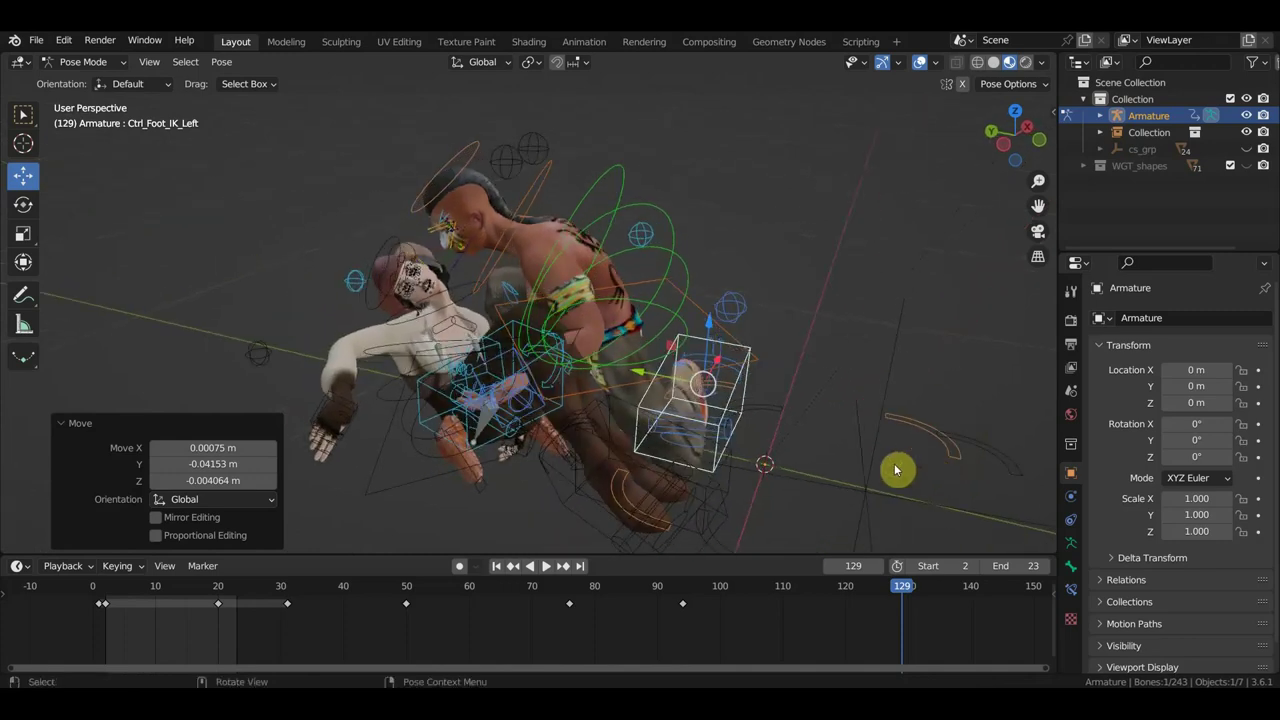
{"action": "key", "text": "g"}
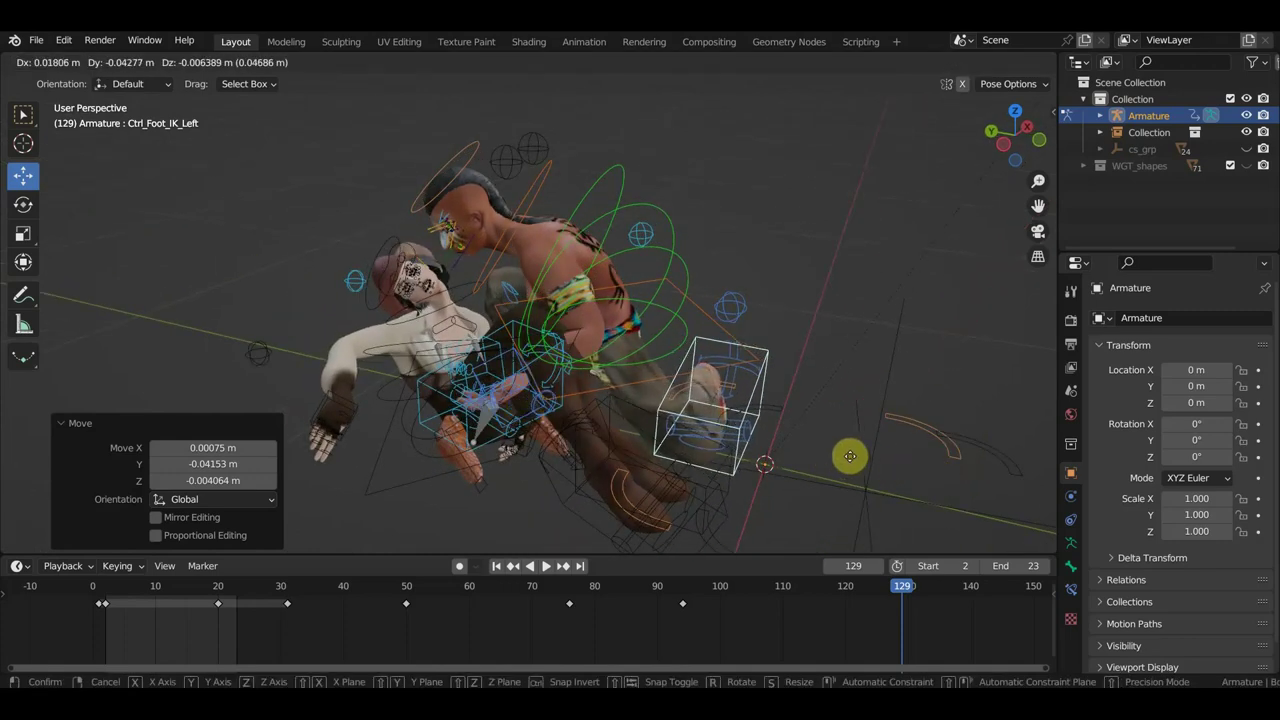
{"action": "left_click", "coordinate": [840, 455]}
{"action": "middle_click_drag", "start_coordinate": [840, 455], "coordinate": [658, 448]}
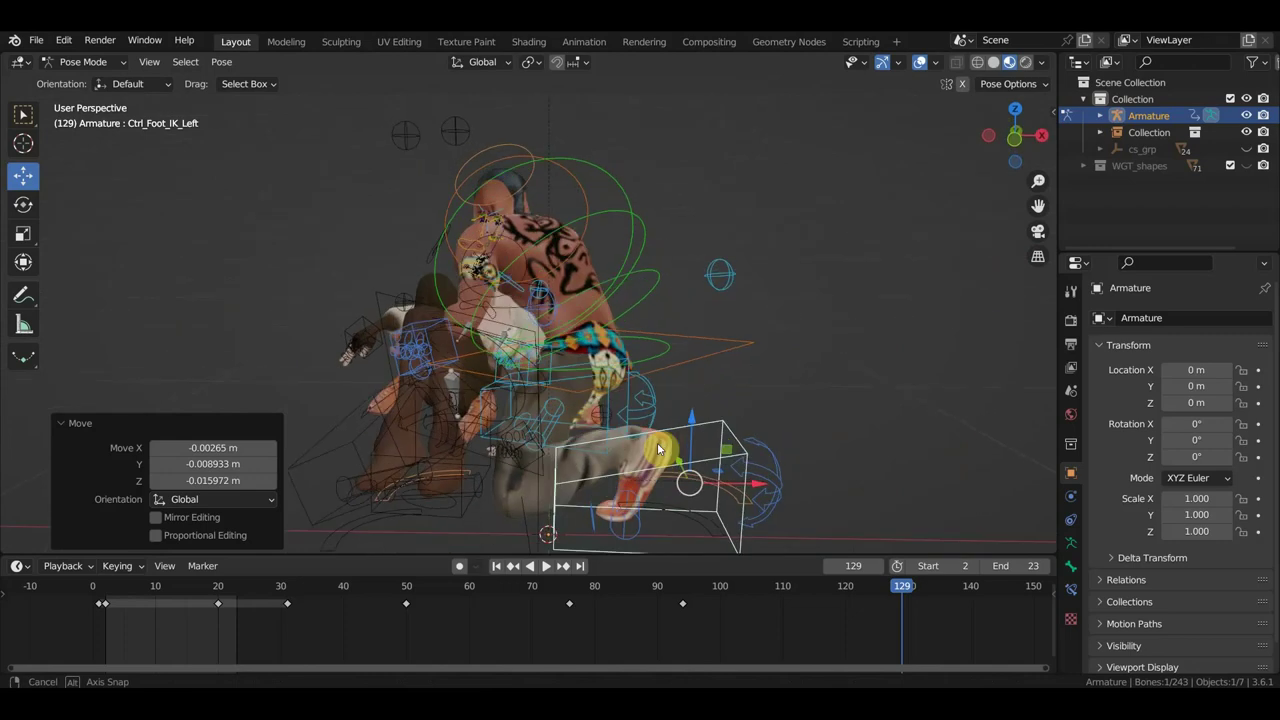
{"action": "middle_click_drag", "start_coordinate": [553, 490], "coordinate": [674, 472]}
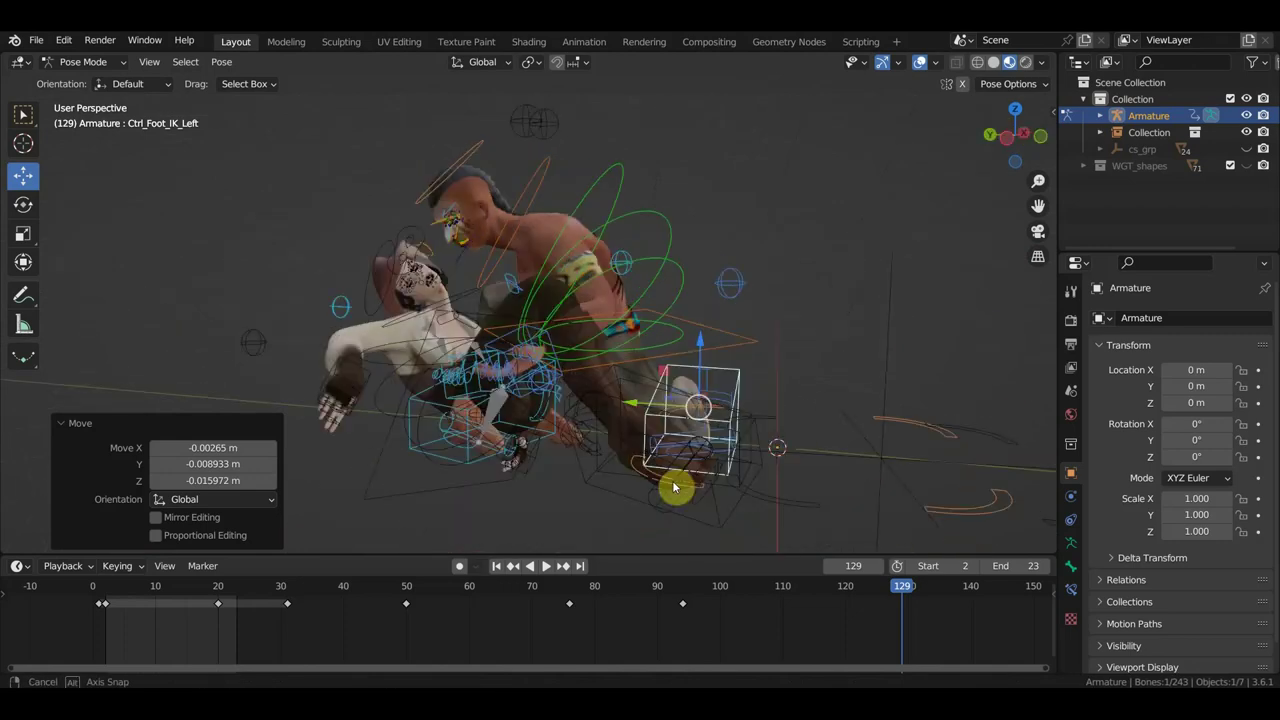
Keyframe all bones at frame 129, then scrub back to frames 104 and 93 to review.
{"action": "key", "text": "a"}
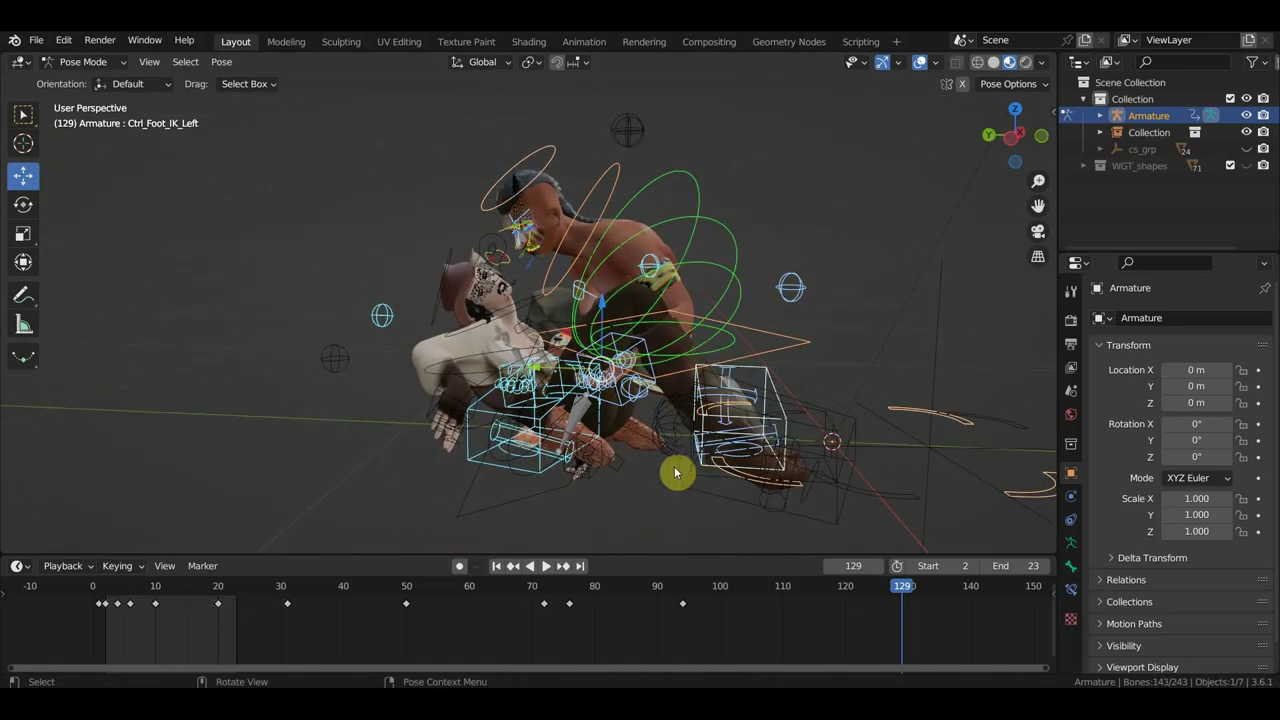
{"action": "key", "text": "i"}
{"action": "mouse_move", "coordinate": [866, 600]}
{"action": "left_mouse_down"}
{"action": "mouse_move", "coordinate": [638, 621]}
{"action": "mouse_move", "coordinate": [797, 623]}
{"action": "mouse_move", "coordinate": [674, 620]}
{"action": "mouse_move", "coordinate": [766, 621]}
{"action": "left_mouse_up"}
{"action": "mouse_move", "coordinate": [768, 540]}
{"action": "middle_mouse_down"}
{"action": "mouse_move", "coordinate": [771, 529]}
{"action": "mouse_move", "coordinate": [561, 501]}
{"action": "middle_mouse_up"}
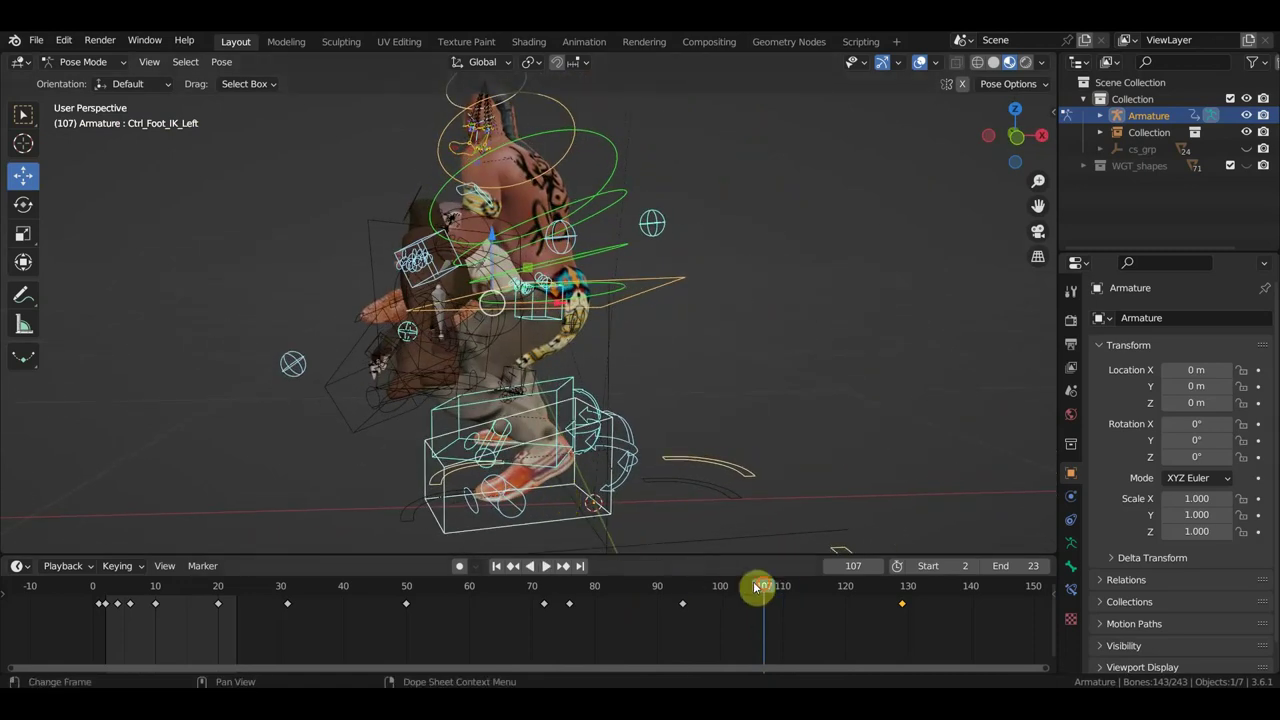
{"action": "mouse_move", "coordinate": [757, 588]}
{"action": "left_mouse_down"}
{"action": "mouse_move", "coordinate": [678, 590]}
{"action": "mouse_move", "coordinate": [894, 598]}
{"action": "mouse_move", "coordinate": [686, 600]}
{"action": "left_mouse_up"}
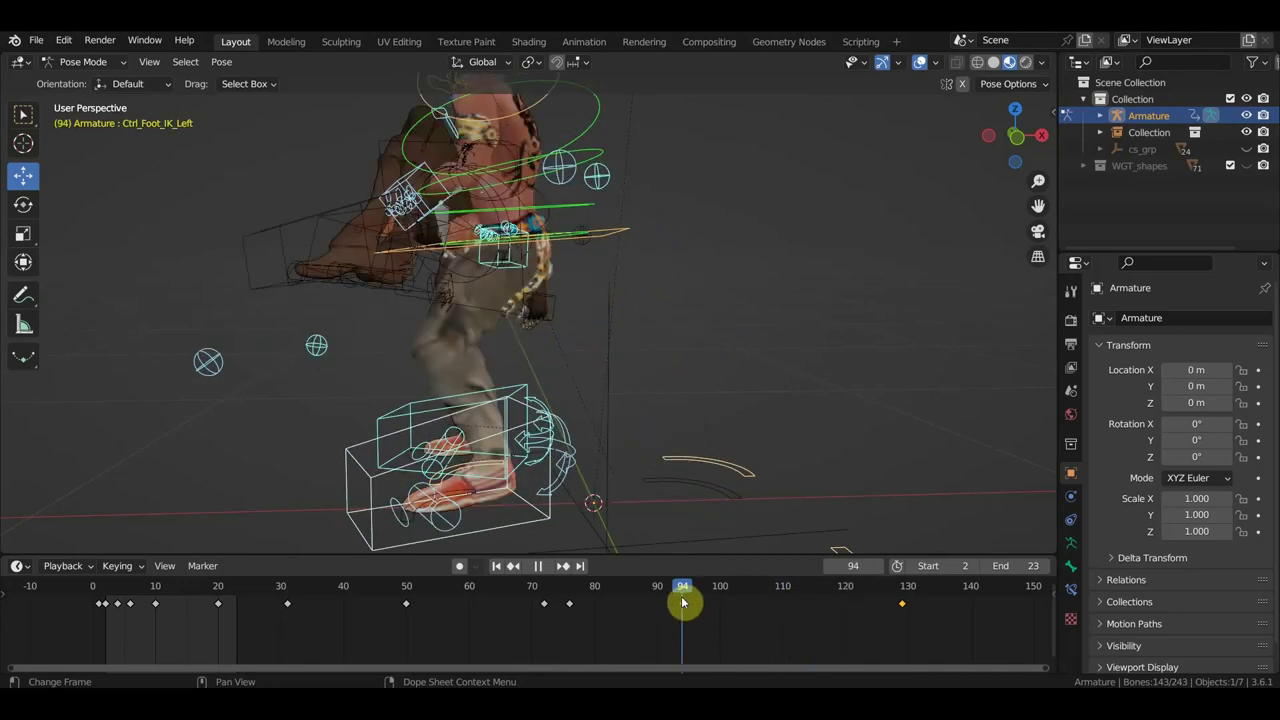
{"action": "mouse_move", "coordinate": [649, 493]}
{"action": "middle_mouse_down"}
{"action": "mouse_move", "coordinate": [374, 463]}
{"action": "mouse_move", "coordinate": [329, 477]}
{"action": "mouse_move", "coordinate": [514, 457]}
{"action": "mouse_move", "coordinate": [479, 457]}
{"action": "middle_mouse_up"}
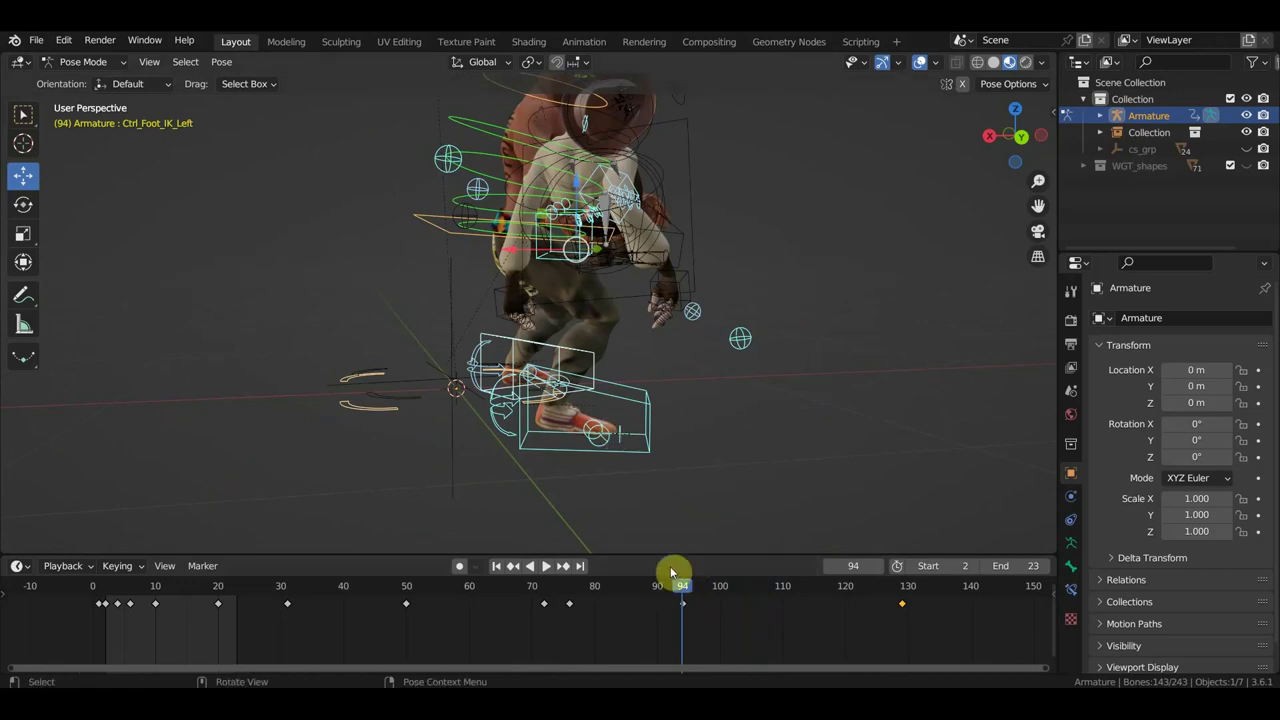
Jump to frame 129, play back from frame 93, and settle on frame 111.
{"action": "left_click", "coordinate": [903, 594]}
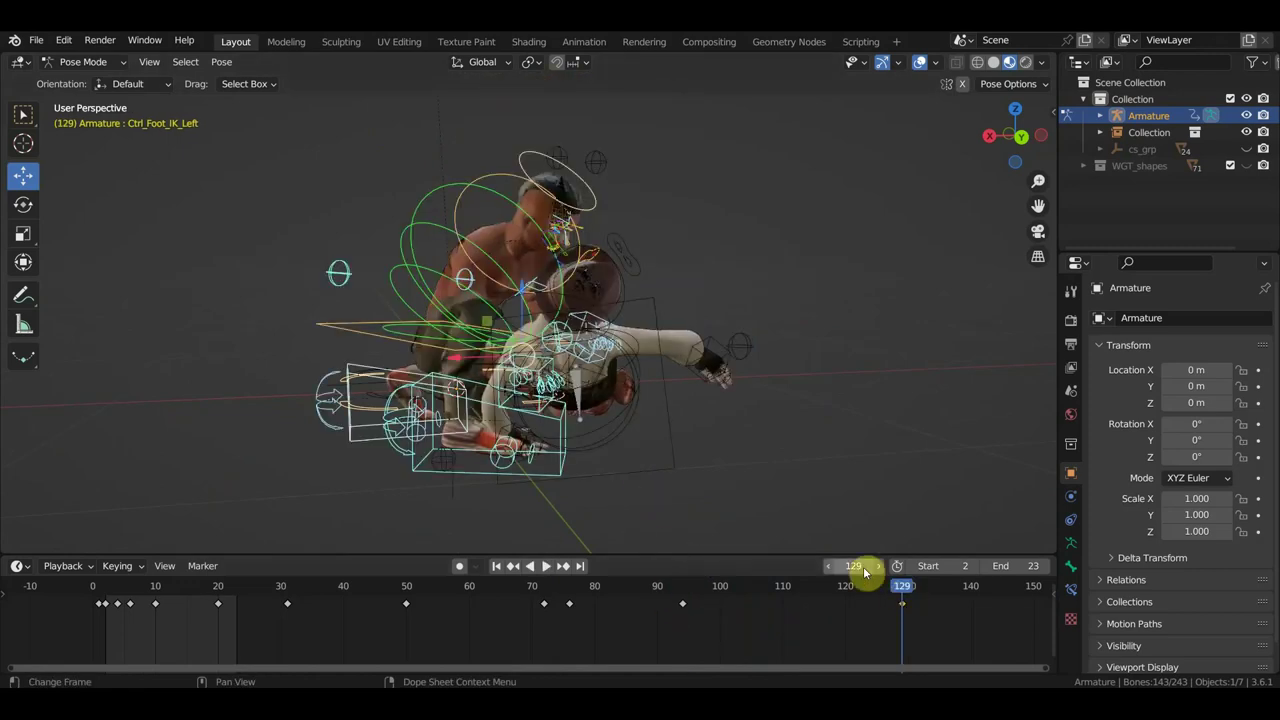
{"action": "mouse_move", "coordinate": [760, 520]}
{"action": "middle_mouse_down"}
{"action": "mouse_move", "coordinate": [682, 480]}
{"action": "mouse_move", "coordinate": [713, 471]}
{"action": "middle_mouse_up"}
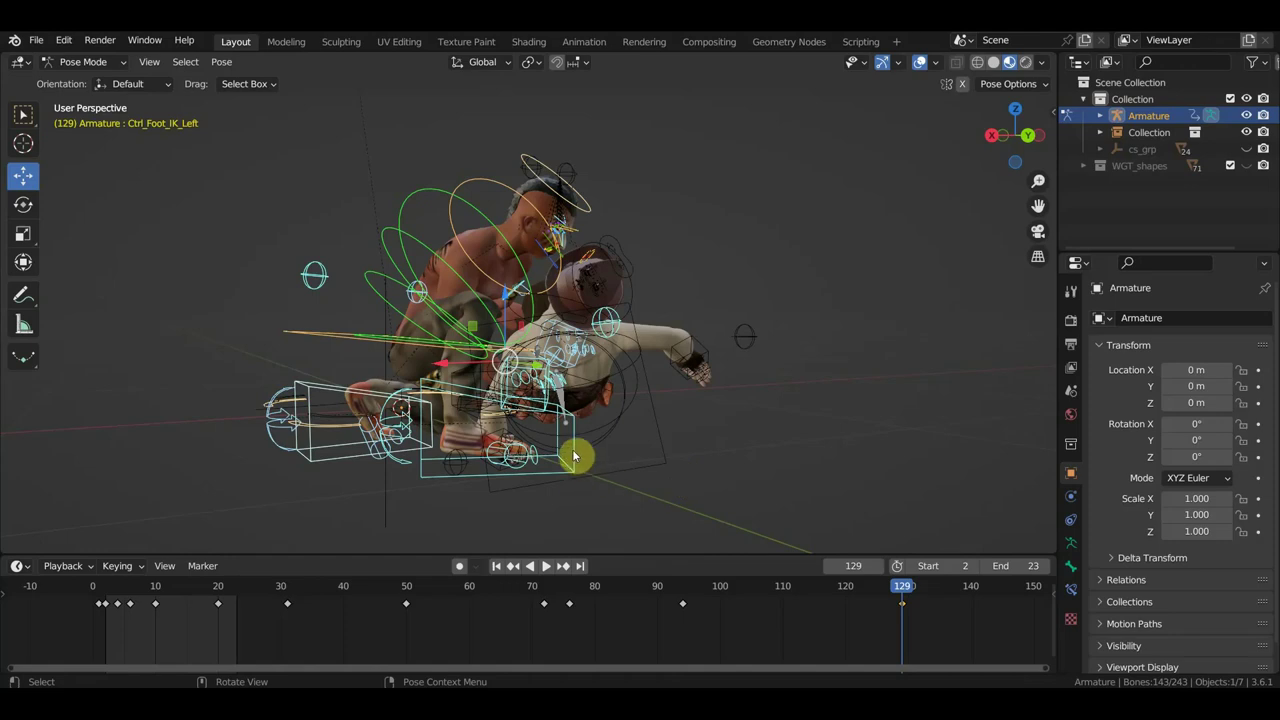
{"action": "left_click", "coordinate": [680, 591]}
{"action": "key", "text": "space"}
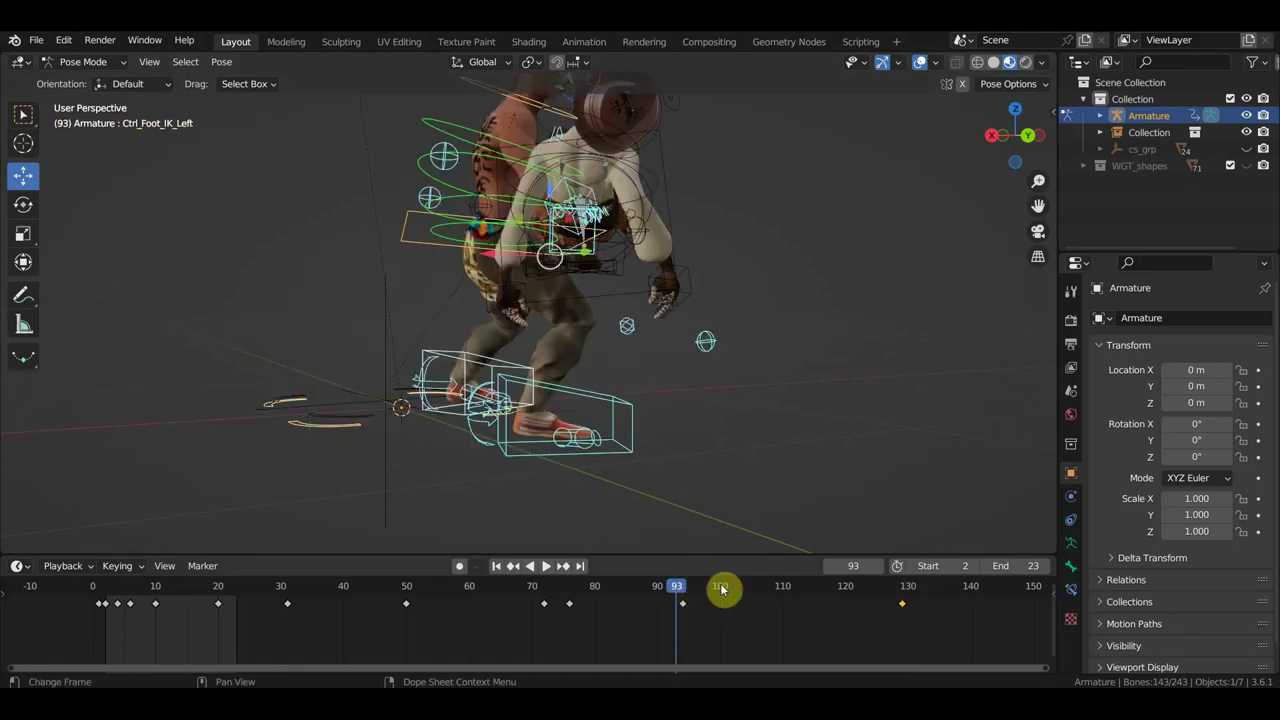
{"action": "left_click", "coordinate": [789, 592]}
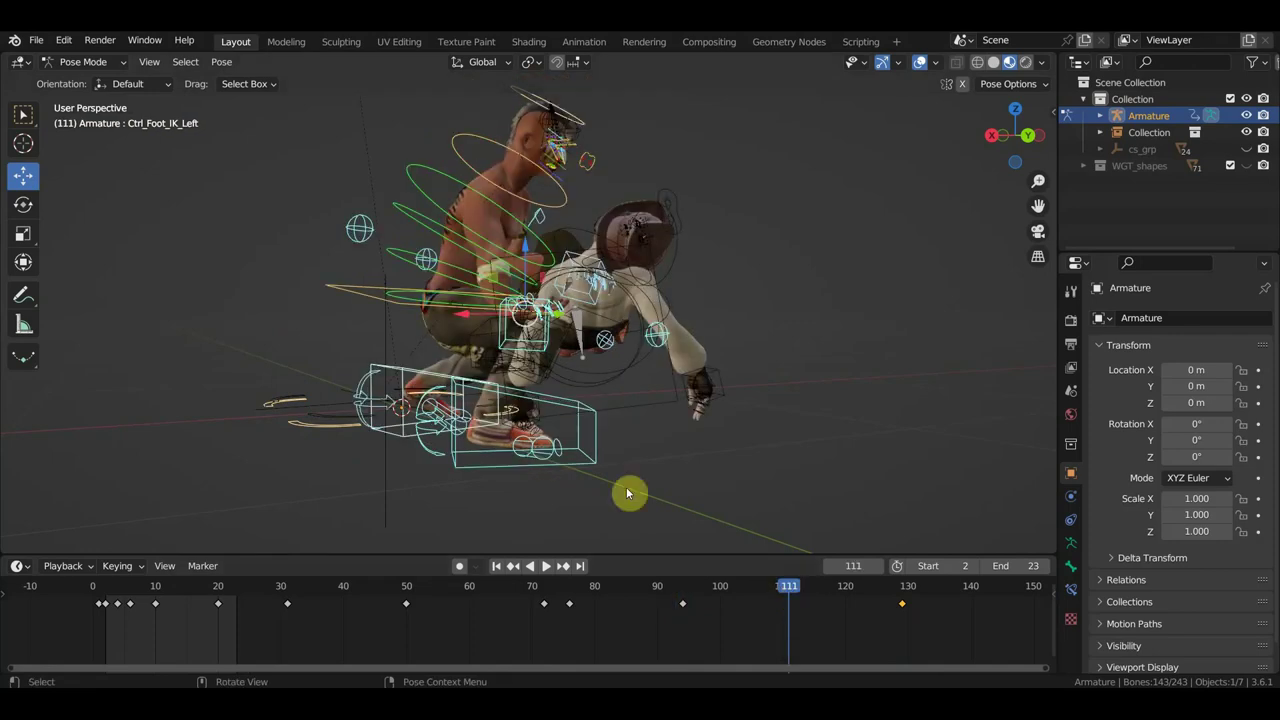
{"action": "left_click", "coordinate": [583, 413]}
From a top view, rotate and reposition the right foot IK control (Ctrl_Foot_IK_Right).
{"action": "mouse_move", "coordinate": [640, 423]}
{"action": "middle_mouse_down"}
{"action": "mouse_move", "coordinate": [591, 543]}
{"action": "mouse_move", "coordinate": [774, 50]}
{"action": "middle_mouse_up"}
{"action": "key", "text": "KP_7"}
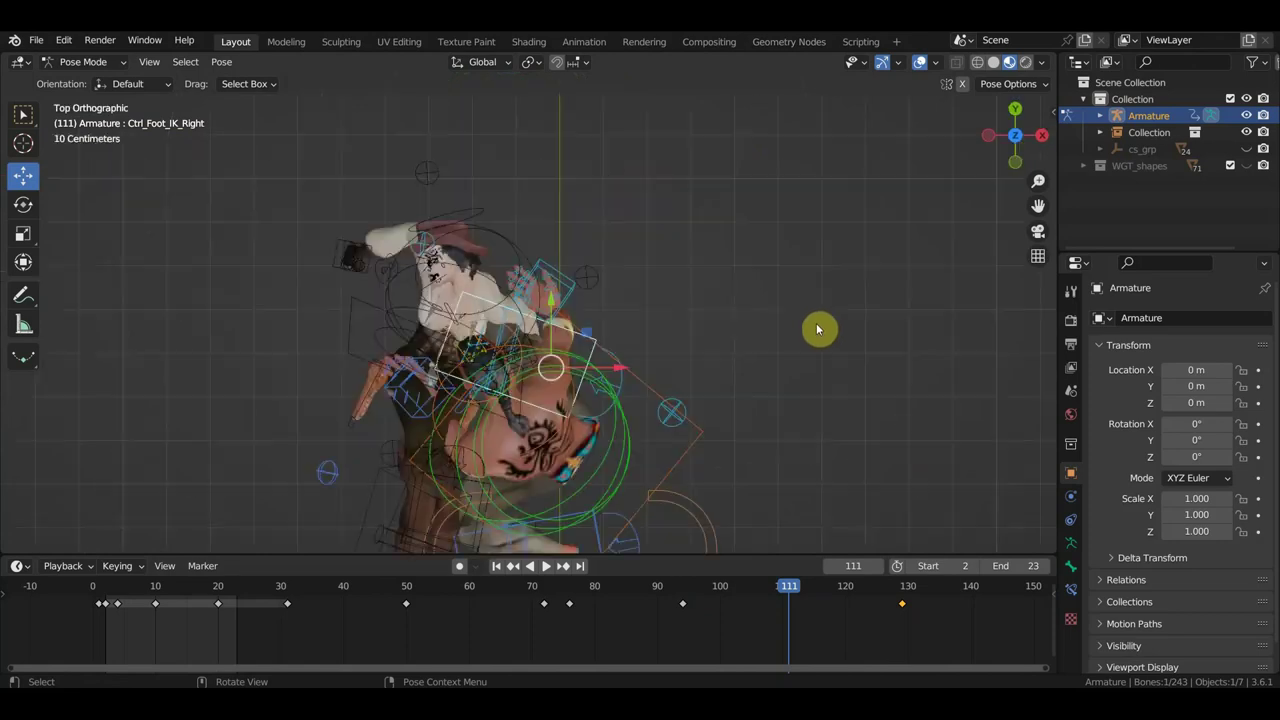
{"action": "key", "text": "r"}
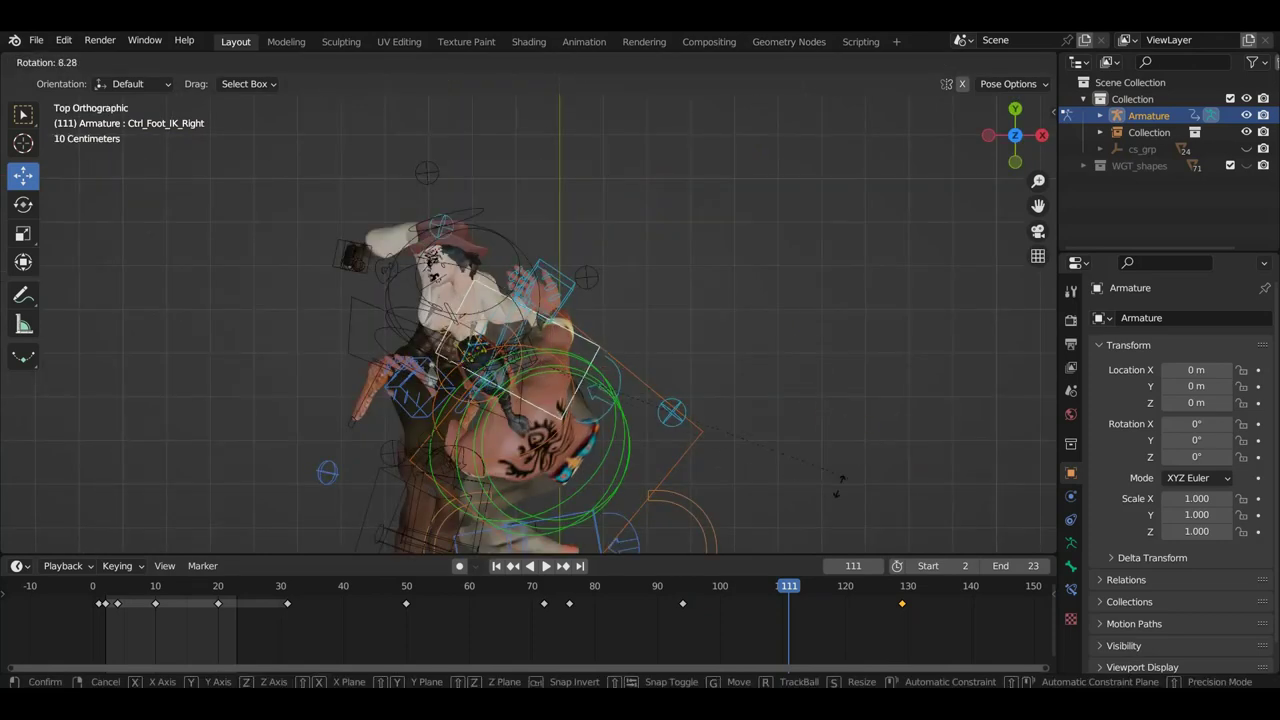
{"action": "left_click", "coordinate": [655, 541]}
{"action": "key", "text": "g"}
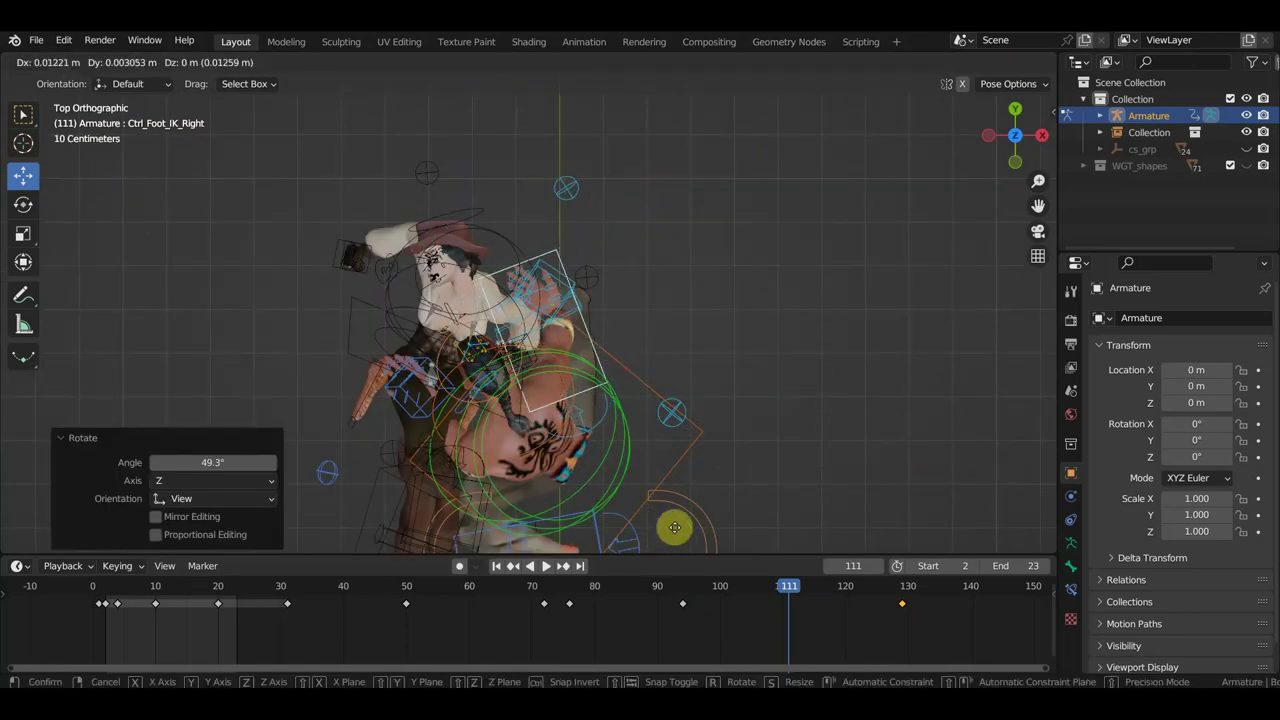
{"action": "left_click", "coordinate": [690, 525]}
Turn Ctrl_Hips to 20.4° and raise it about 0.08 m.
{"action": "mouse_move", "coordinate": [686, 508]}
{"action": "middle_mouse_down"}
{"action": "mouse_move", "coordinate": [450, 333]}
{"action": "mouse_move", "coordinate": [350, 327]}
{"action": "middle_mouse_up"}
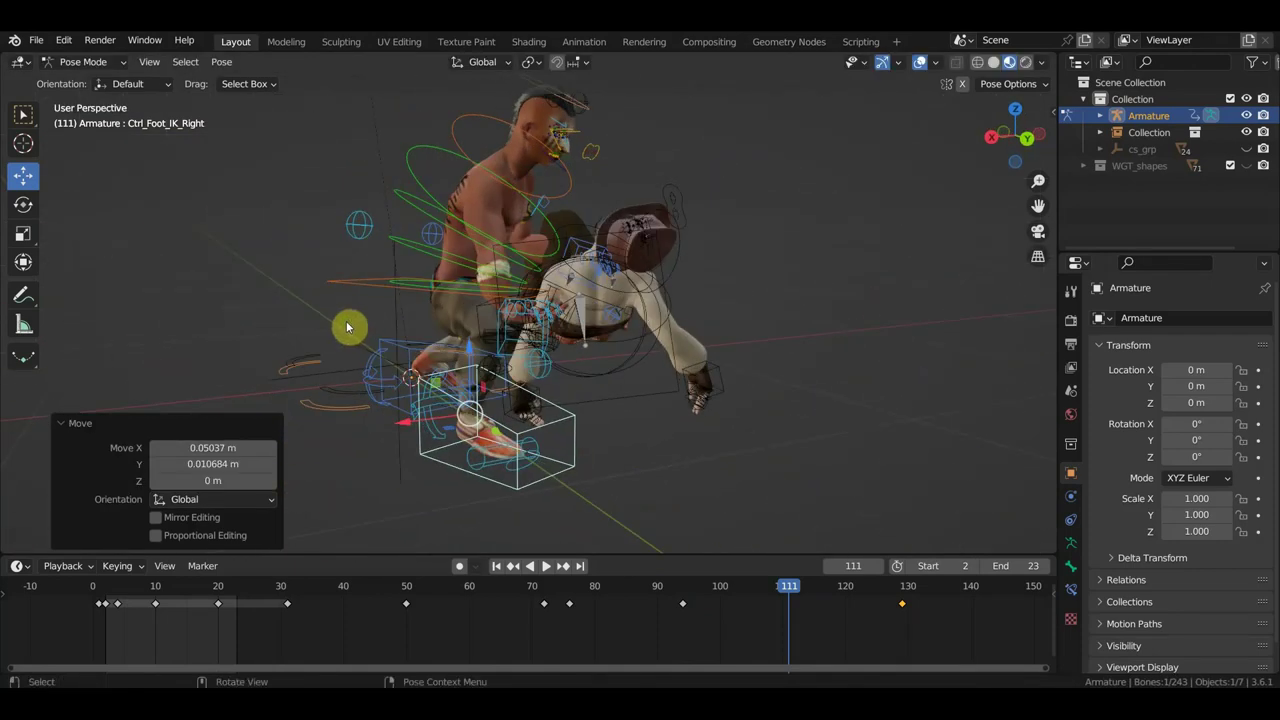
{"action": "left_click", "coordinate": [367, 290]}
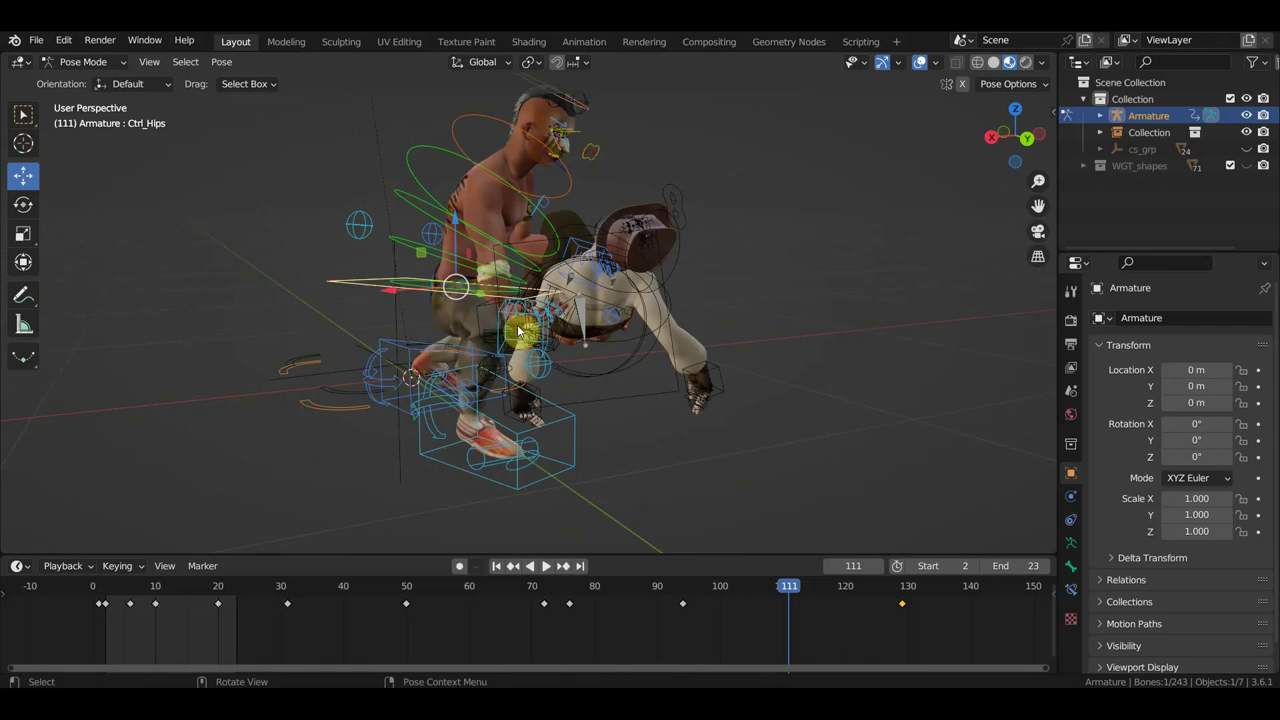
{"action": "key", "text": "r"}
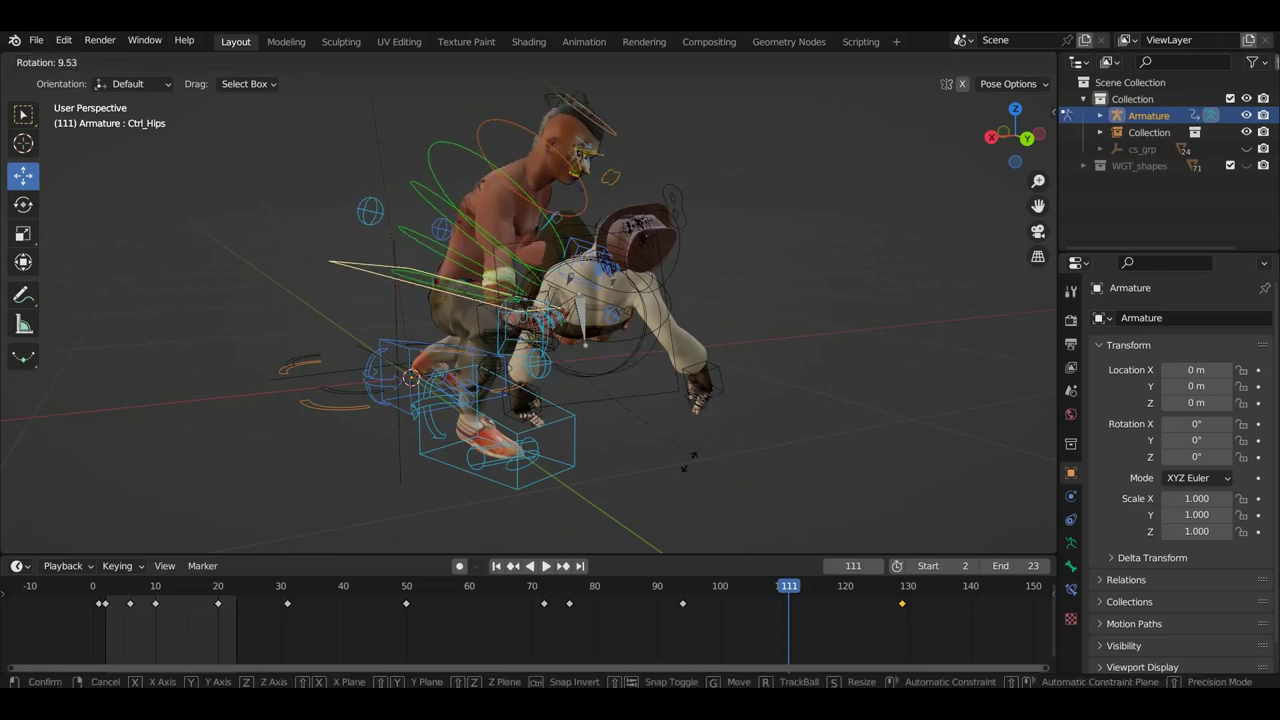
{"action": "left_click", "coordinate": [689, 471]}
{"action": "key", "text": "g"}
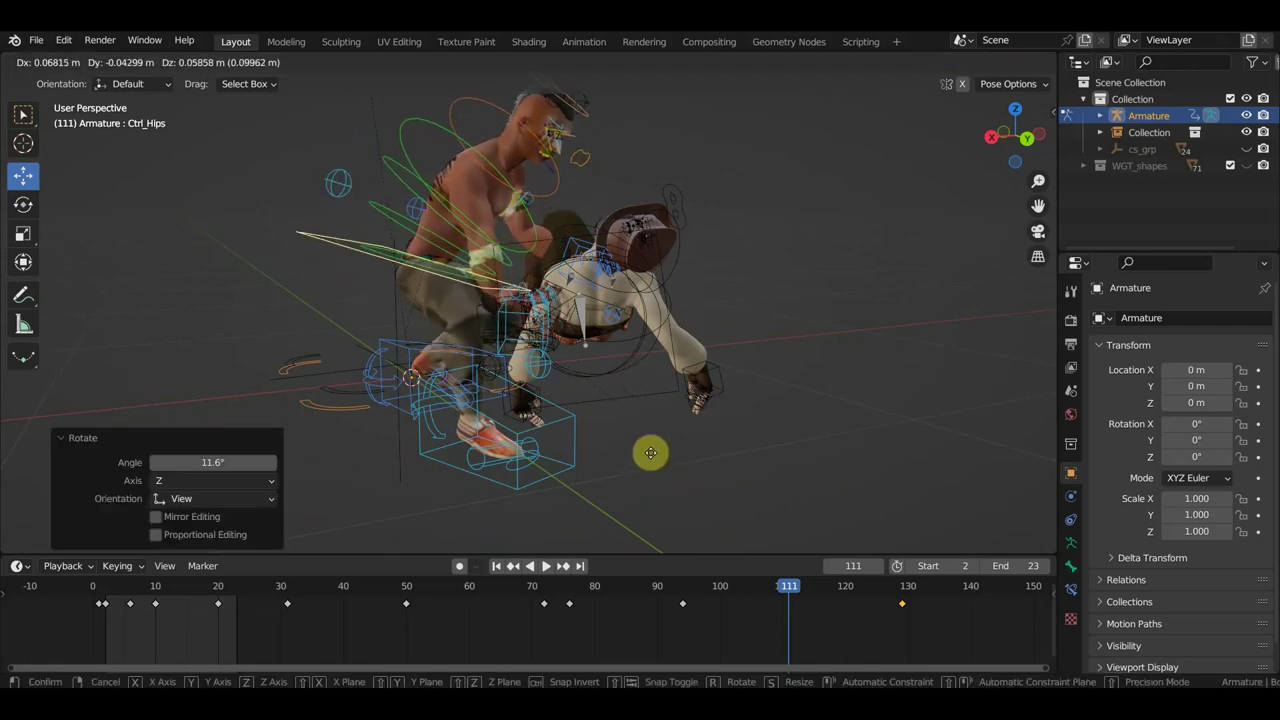
{"action": "left_click", "coordinate": [651, 459]}
{"action": "key", "text": "r"}
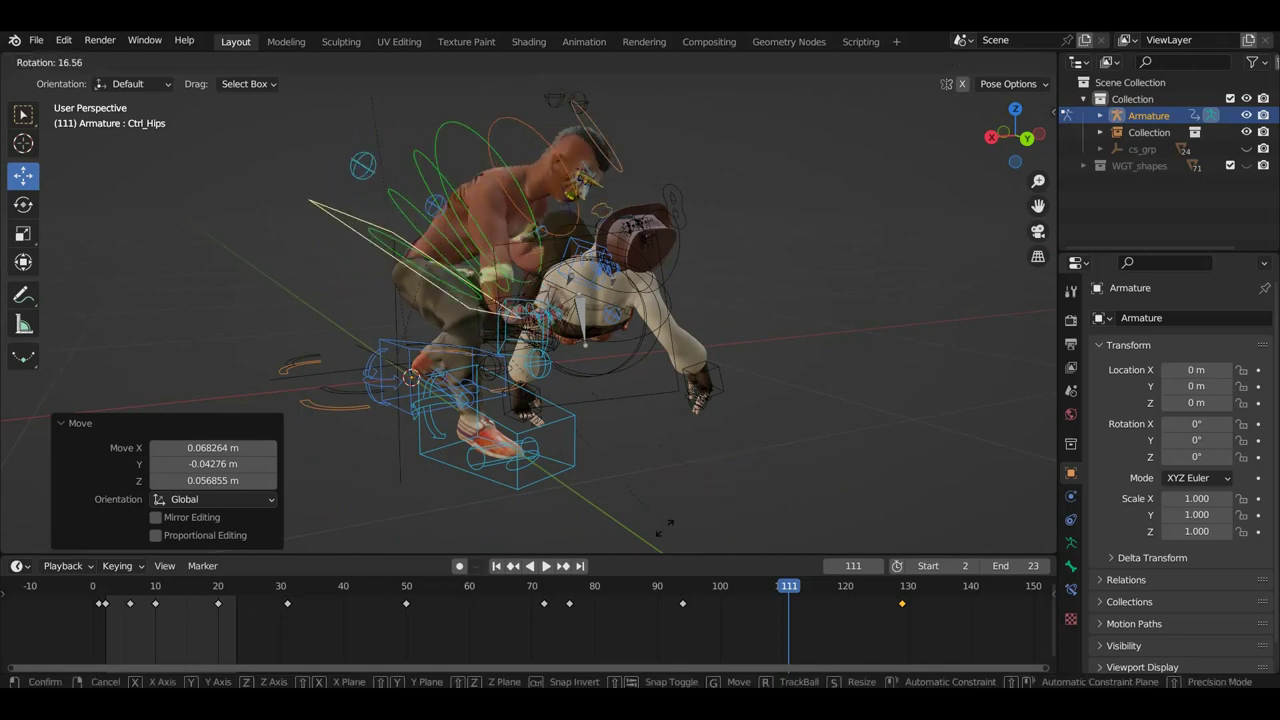
{"action": "left_click", "coordinate": [636, 522]}
{"action": "key", "text": "g"}
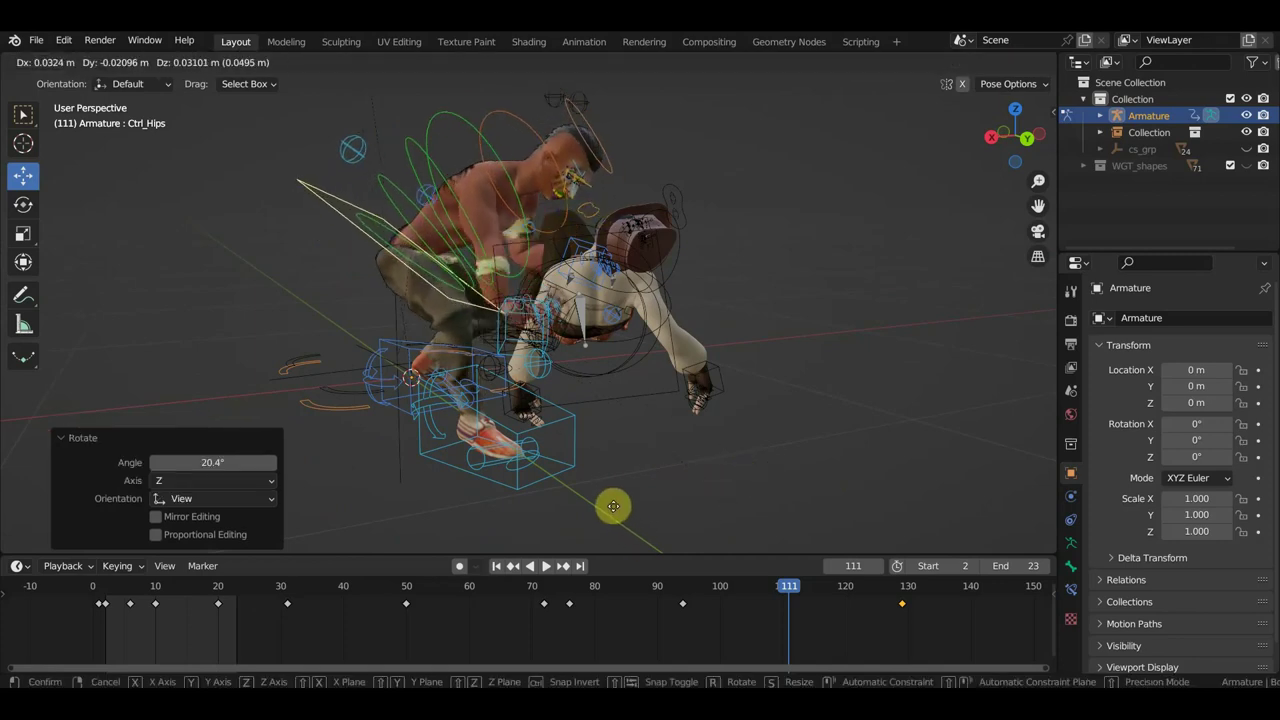
{"action": "left_click", "coordinate": [621, 492]}
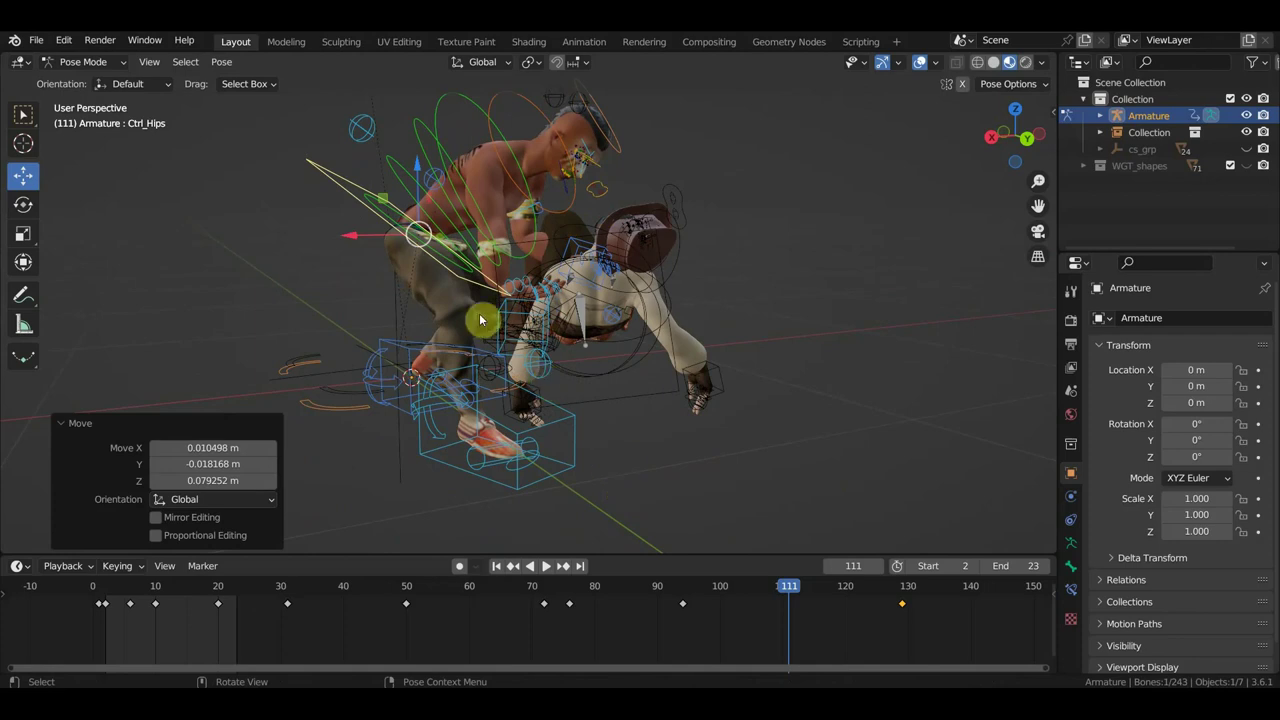
Rotate Ctrl_Spine1 by 14.2° and Ctrl_Head by -28.8°.
{"action": "left_click", "coordinate": [501, 257]}
{"action": "key", "text": "r"}
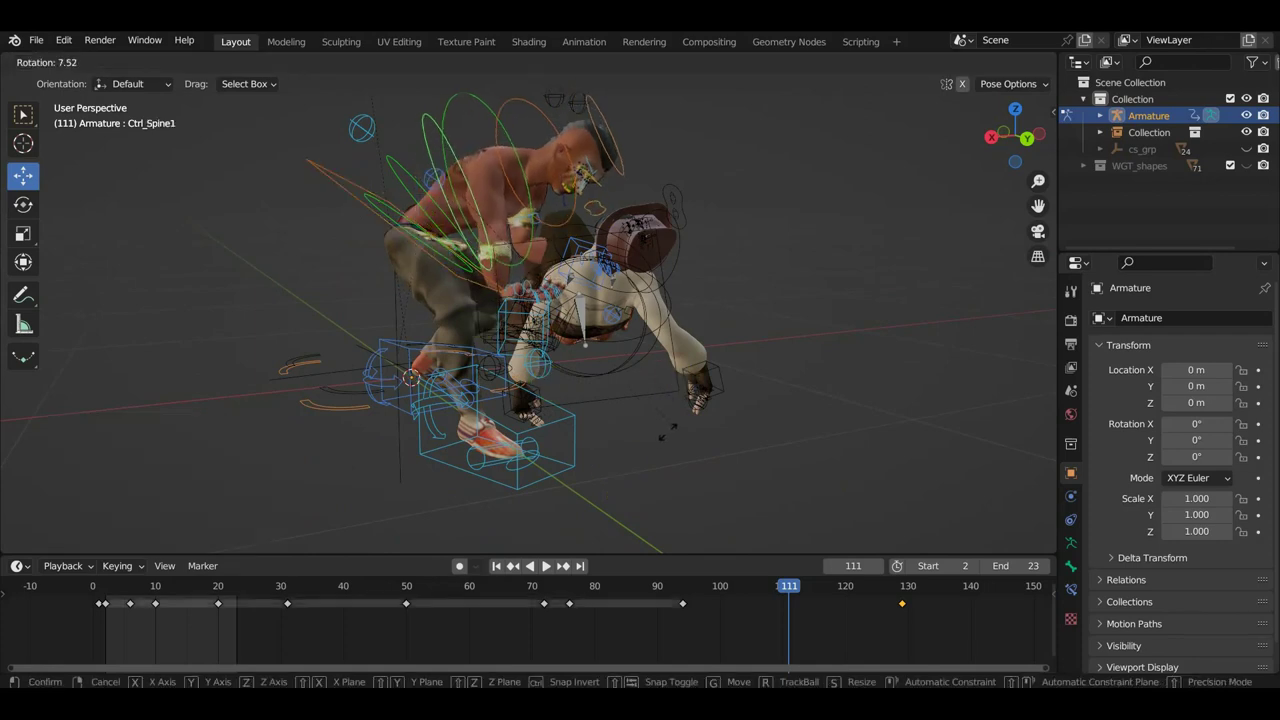
{"action": "left_click", "coordinate": [577, 204]}
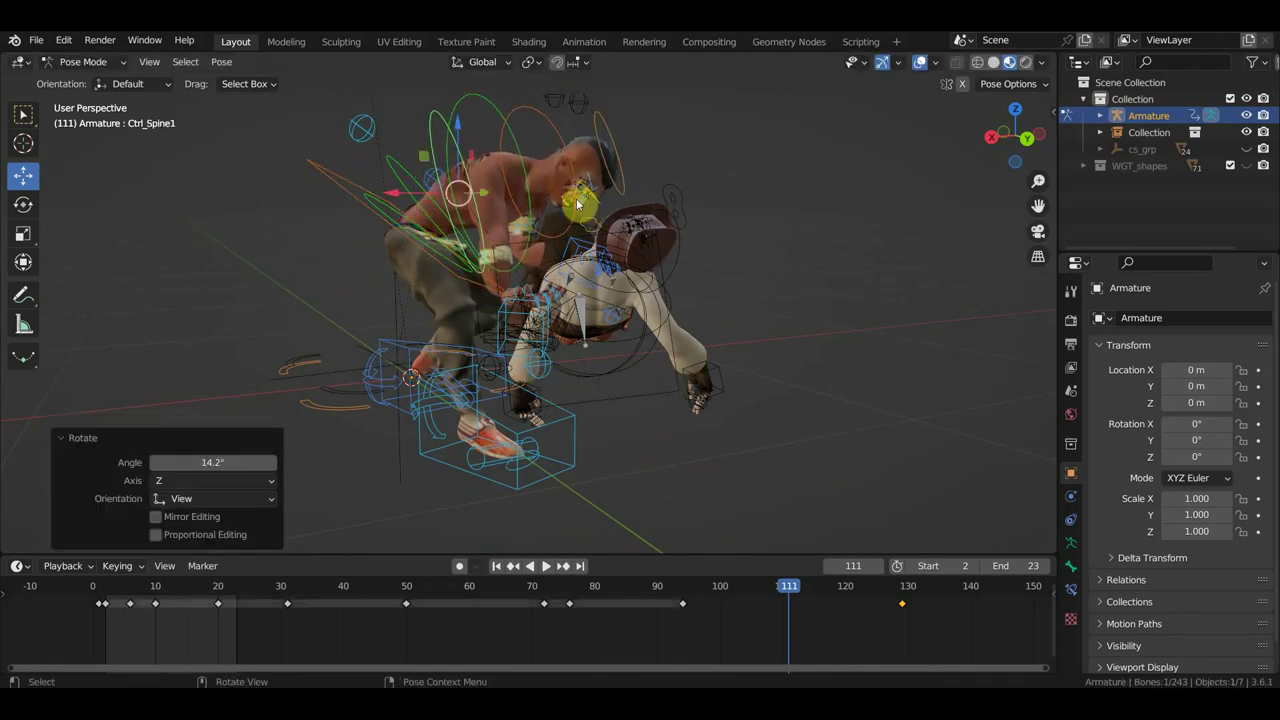
{"action": "left_click", "coordinate": [596, 149]}
{"action": "key", "text": "r"}
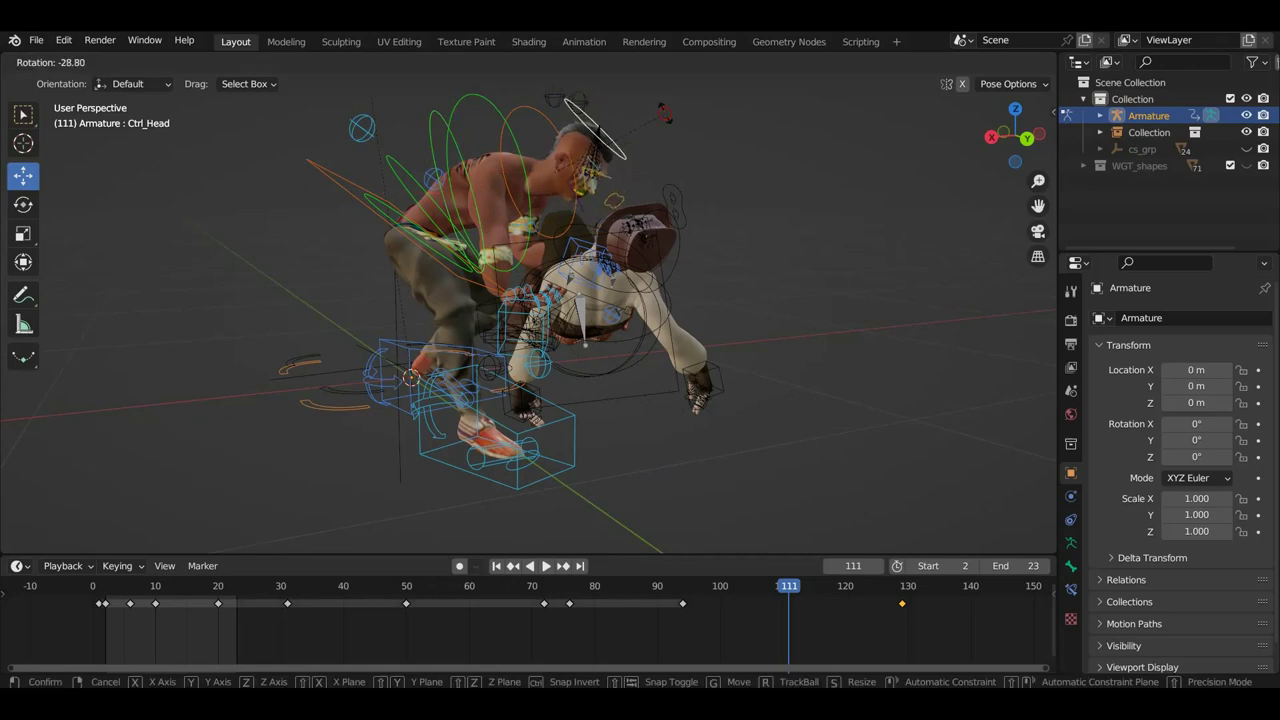
{"action": "left_click", "coordinate": [648, 322]}
{"action": "mouse_move", "coordinate": [557, 312]}
{"action": "middle_mouse_down"}
{"action": "mouse_move", "coordinate": [544, 348]}
{"action": "mouse_move", "coordinate": [485, 325]}
{"action": "middle_mouse_up"}
{"action": "left_click", "coordinate": [538, 348]}
Move Ctrl_Hand_IK_Right into place and rotate it 36.1°.
{"action": "key", "text": "g"}
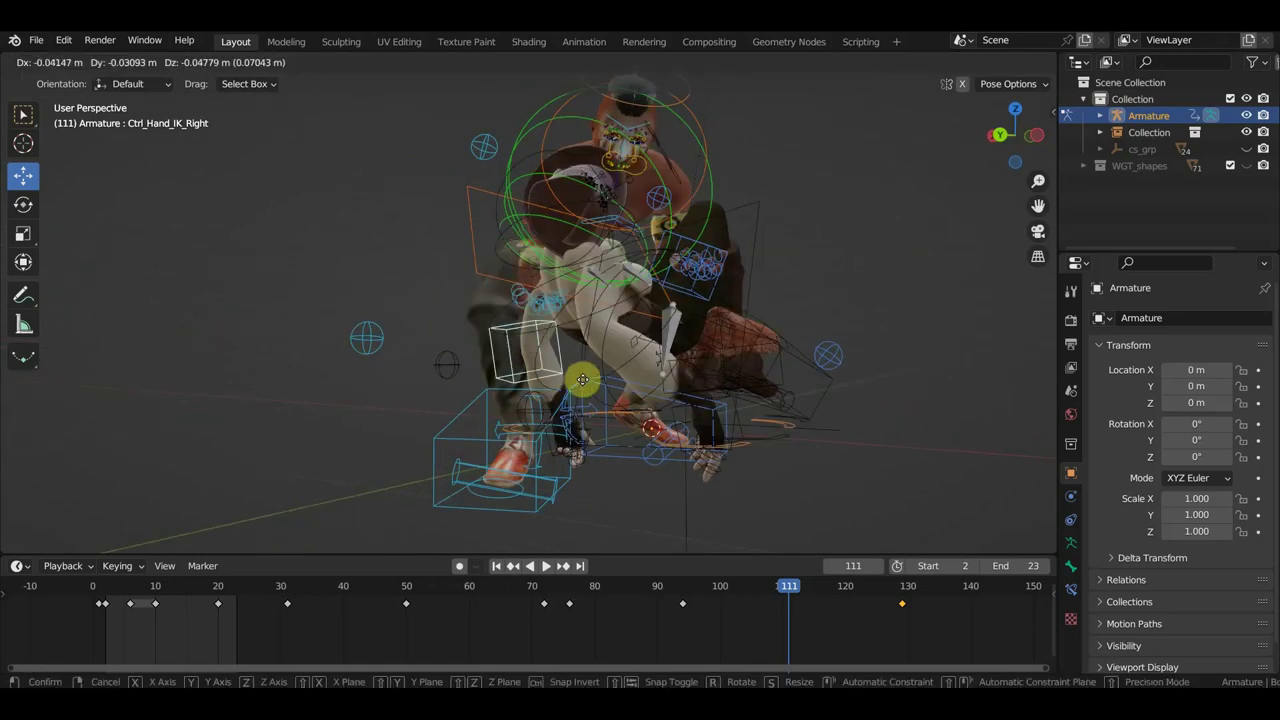
{"action": "left_click", "coordinate": [599, 380]}
{"action": "mouse_move", "coordinate": [629, 380]}
{"action": "middle_mouse_down"}
{"action": "mouse_move", "coordinate": [766, 394]}
{"action": "mouse_move", "coordinate": [751, 409]}
{"action": "mouse_move", "coordinate": [714, 407]}
{"action": "mouse_move", "coordinate": [777, 397]}
{"action": "mouse_move", "coordinate": [766, 414]}
{"action": "mouse_move", "coordinate": [706, 371]}
{"action": "mouse_move", "coordinate": [538, 352]}
{"action": "middle_mouse_up"}
{"action": "key", "text": "g"}
{"action": "left_click", "coordinate": [688, 407]}
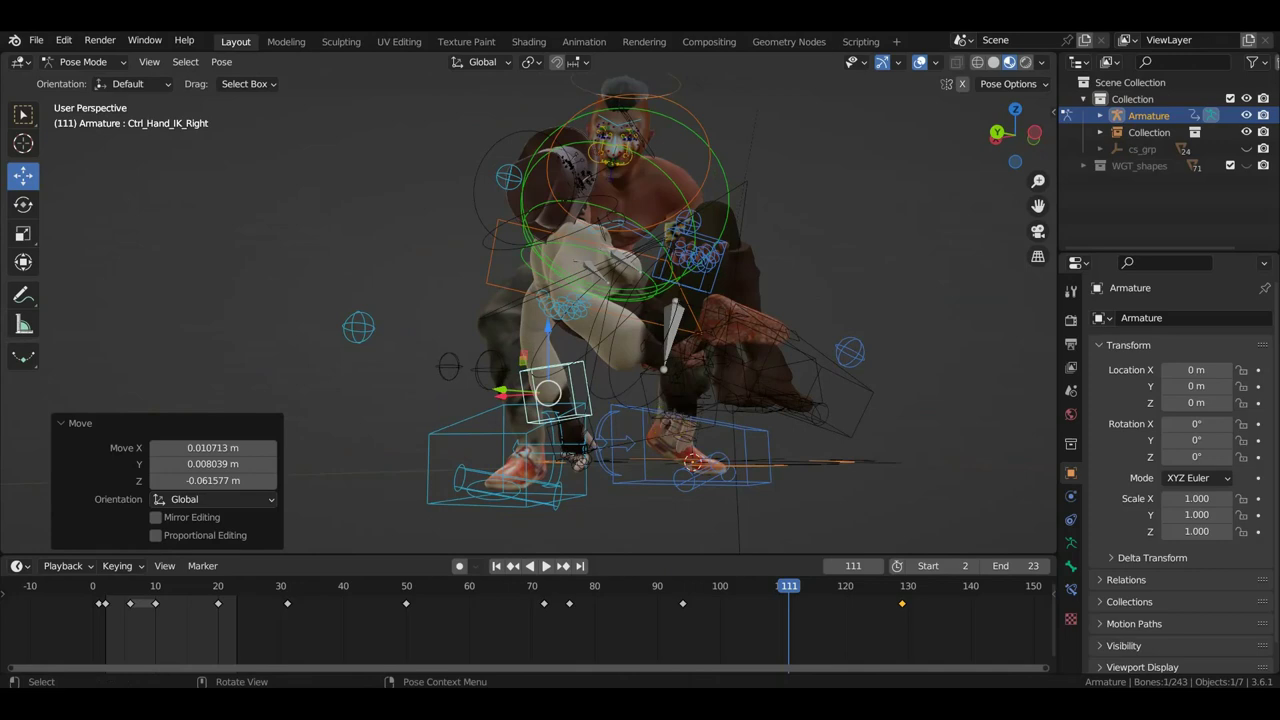
{"action": "key", "text": "r"}
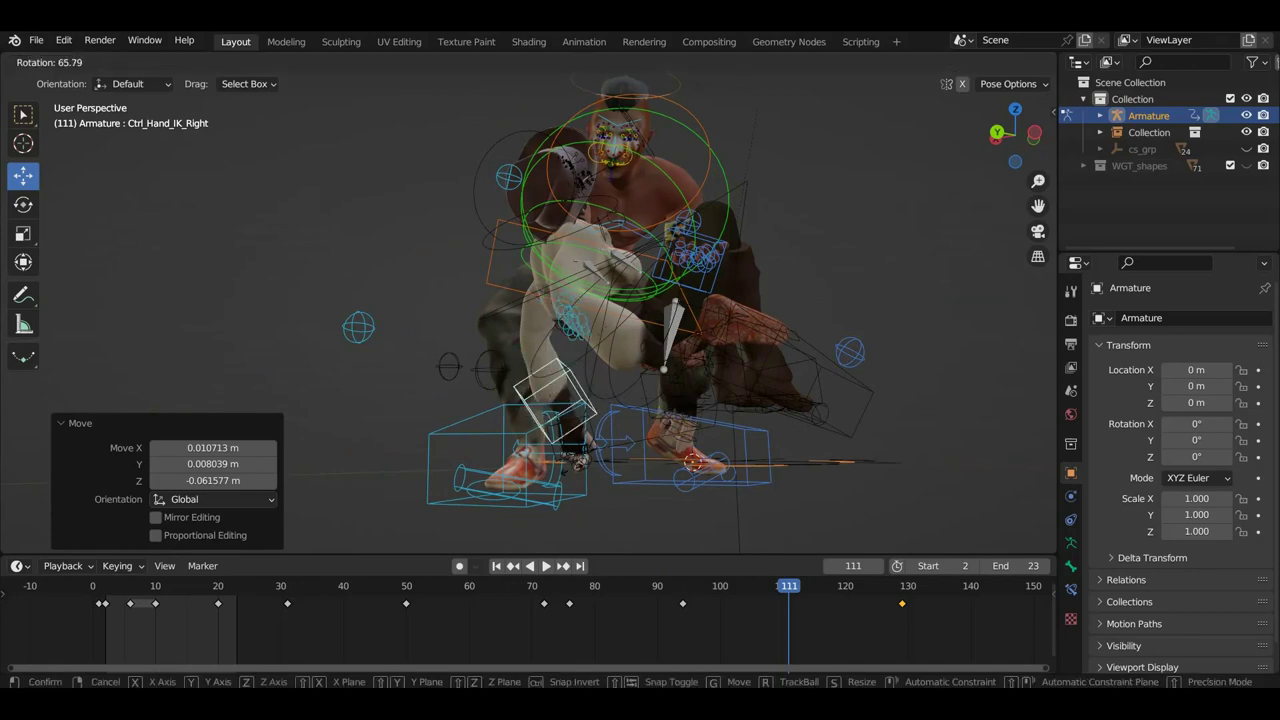
{"action": "key", "text": "Return"}
Rotate Ctrl_Spine2 by -25.6° around Z.
{"action": "mouse_move", "coordinate": [640, 440]}
{"action": "middle_mouse_down"}
{"action": "mouse_move", "coordinate": [686, 434]}
{"action": "mouse_move", "coordinate": [851, 474]}
{"action": "mouse_move", "coordinate": [727, 395]}
{"action": "middle_mouse_up"}
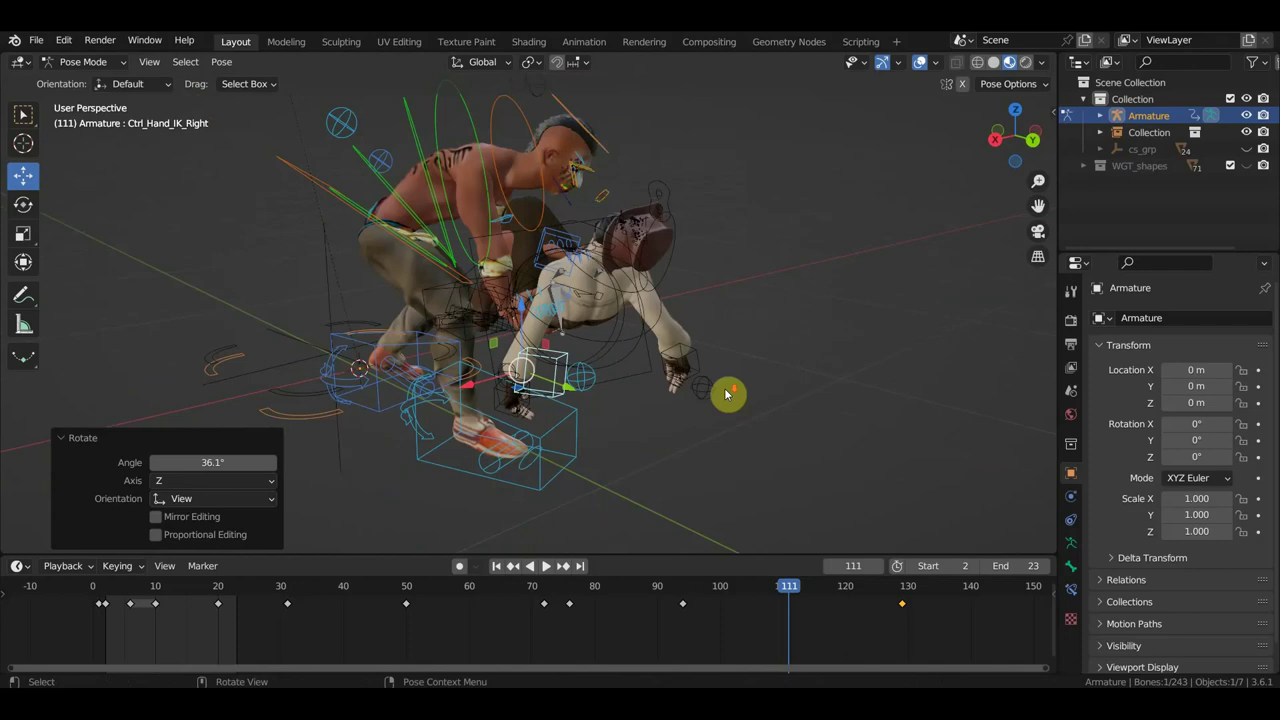
{"action": "left_click", "coordinate": [435, 111]}
{"action": "mouse_move", "coordinate": [435, 111]}
{"action": "middle_mouse_down"}
{"action": "mouse_move", "coordinate": [563, 297]}
{"action": "mouse_move", "coordinate": [443, 309]}
{"action": "mouse_move", "coordinate": [520, 330]}
{"action": "mouse_move", "coordinate": [759, 340]}
{"action": "middle_mouse_up"}
{"action": "key", "text": "r"}
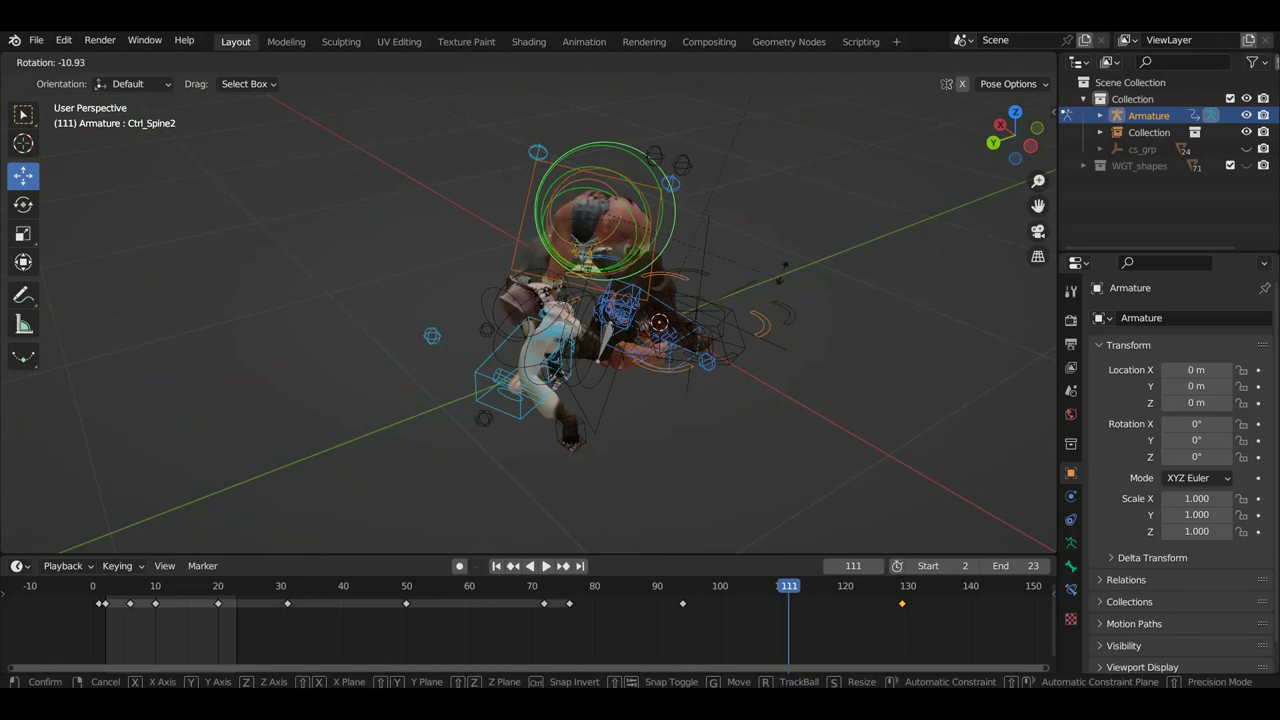
{"action": "left_click", "coordinate": [771, 285]}
{"action": "mouse_move", "coordinate": [771, 285]}
{"action": "middle_mouse_down"}
{"action": "mouse_move", "coordinate": [665, 248]}
{"action": "mouse_move", "coordinate": [735, 281]}
{"action": "middle_mouse_up"}
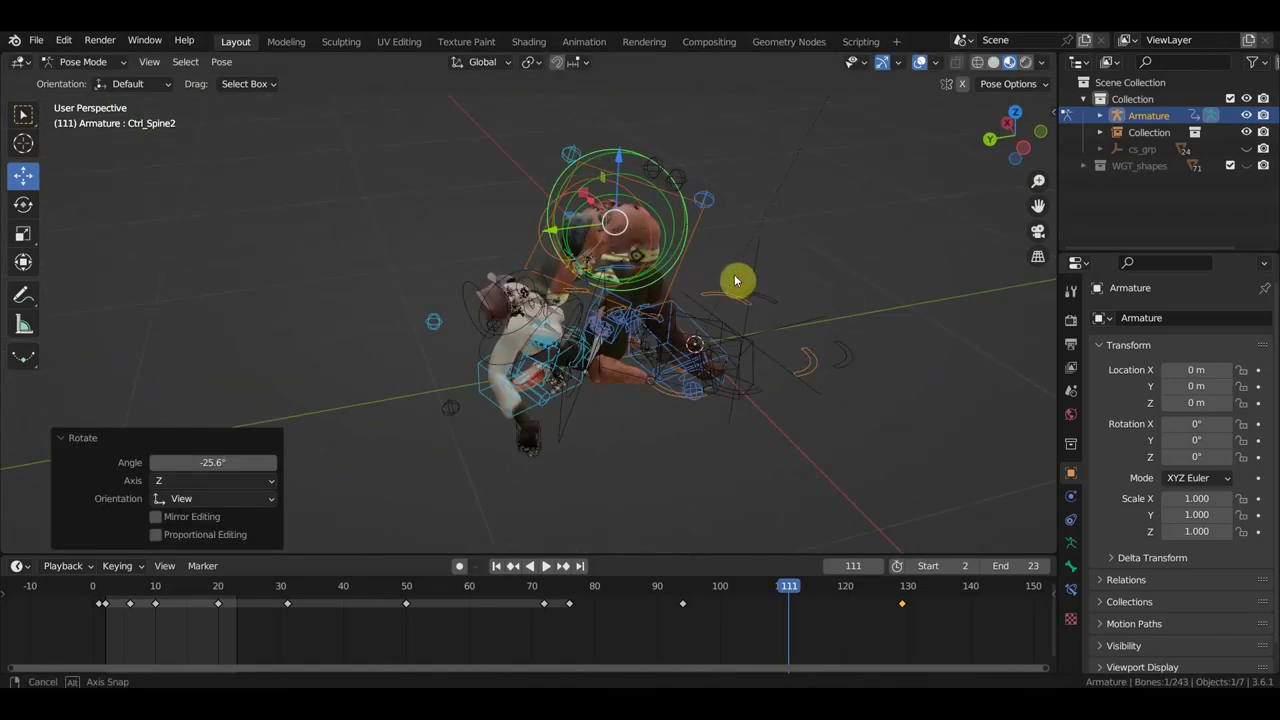
Shift Ctrl_Hips about 0.075 m along Y, then orbit to check the pose.
{"action": "left_click", "coordinate": [702, 224]}
{"action": "key", "text": "g"}
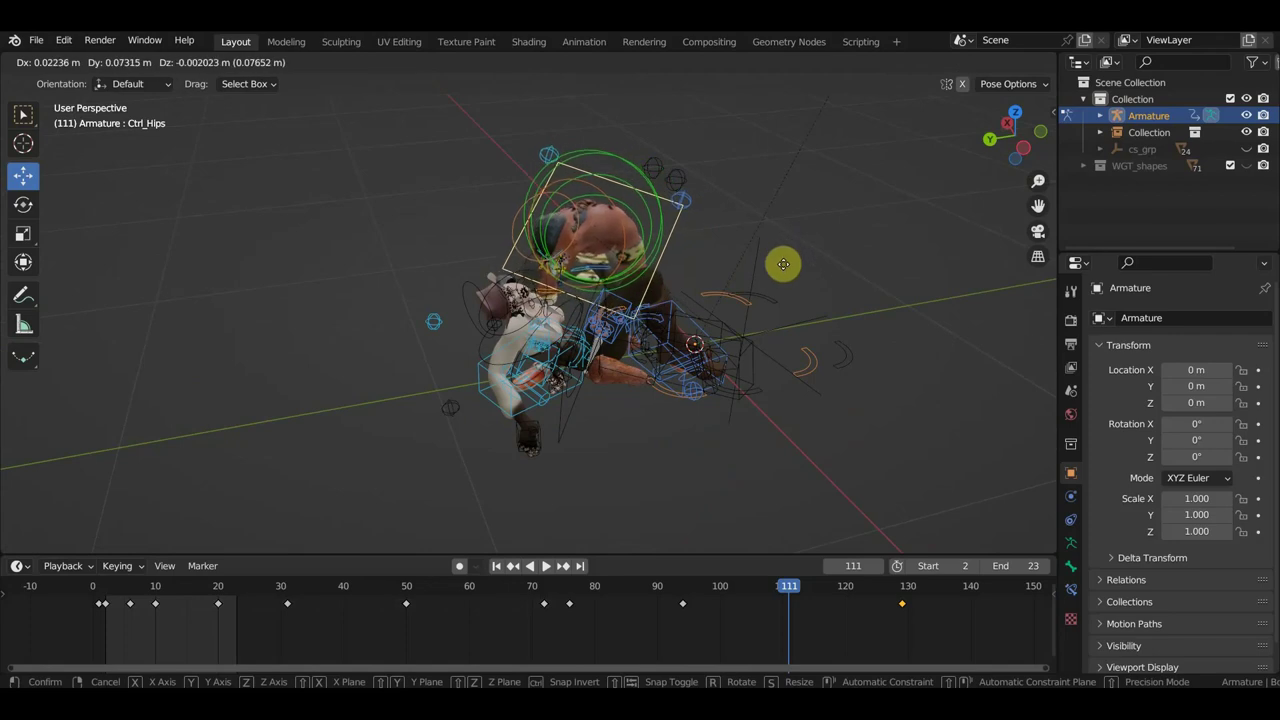
{"action": "left_click", "coordinate": [783, 266]}
{"action": "mouse_move", "coordinate": [783, 266]}
{"action": "middle_mouse_down"}
{"action": "mouse_move", "coordinate": [789, 323]}
{"action": "mouse_move", "coordinate": [703, 297]}
{"action": "mouse_move", "coordinate": [613, 296]}
{"action": "mouse_move", "coordinate": [491, 331]}
{"action": "mouse_move", "coordinate": [318, 313]}
{"action": "middle_mouse_up"}
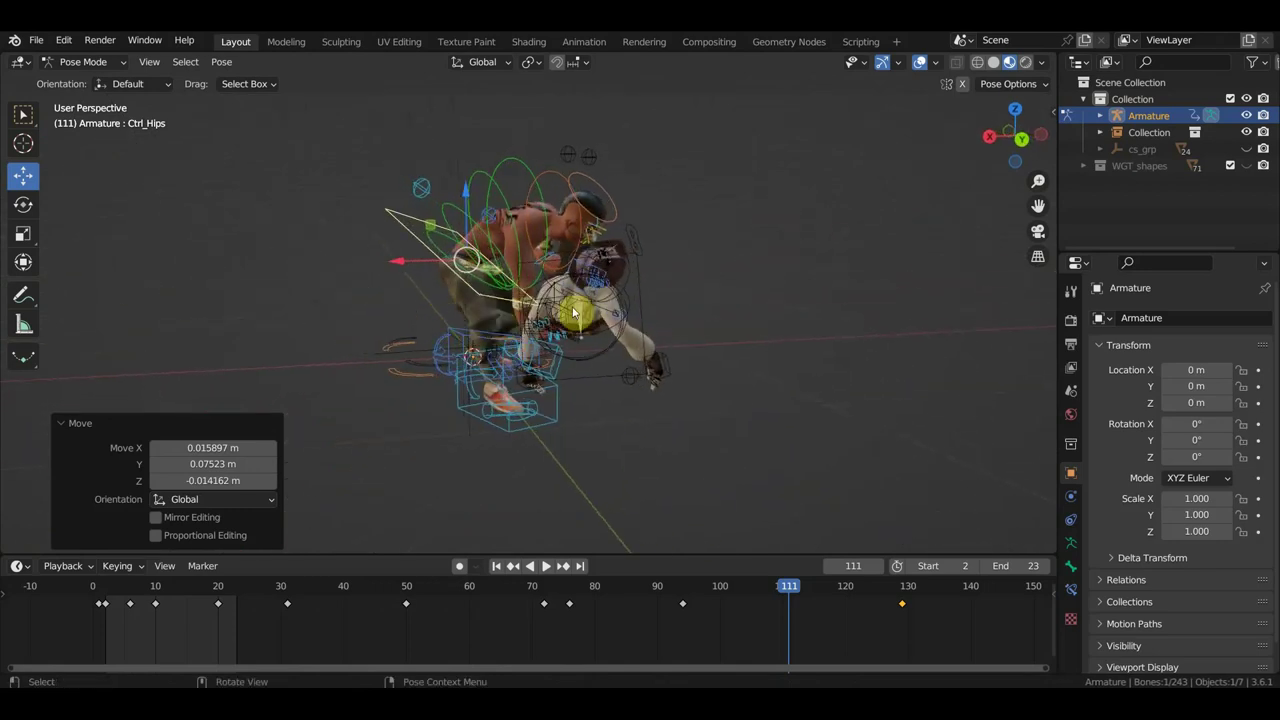
{"action": "mouse_move", "coordinate": [623, 337]}
{"action": "middle_mouse_down"}
{"action": "mouse_move", "coordinate": [543, 323]}
{"action": "mouse_move", "coordinate": [480, 331]}
{"action": "mouse_move", "coordinate": [535, 317]}
{"action": "middle_mouse_up"}
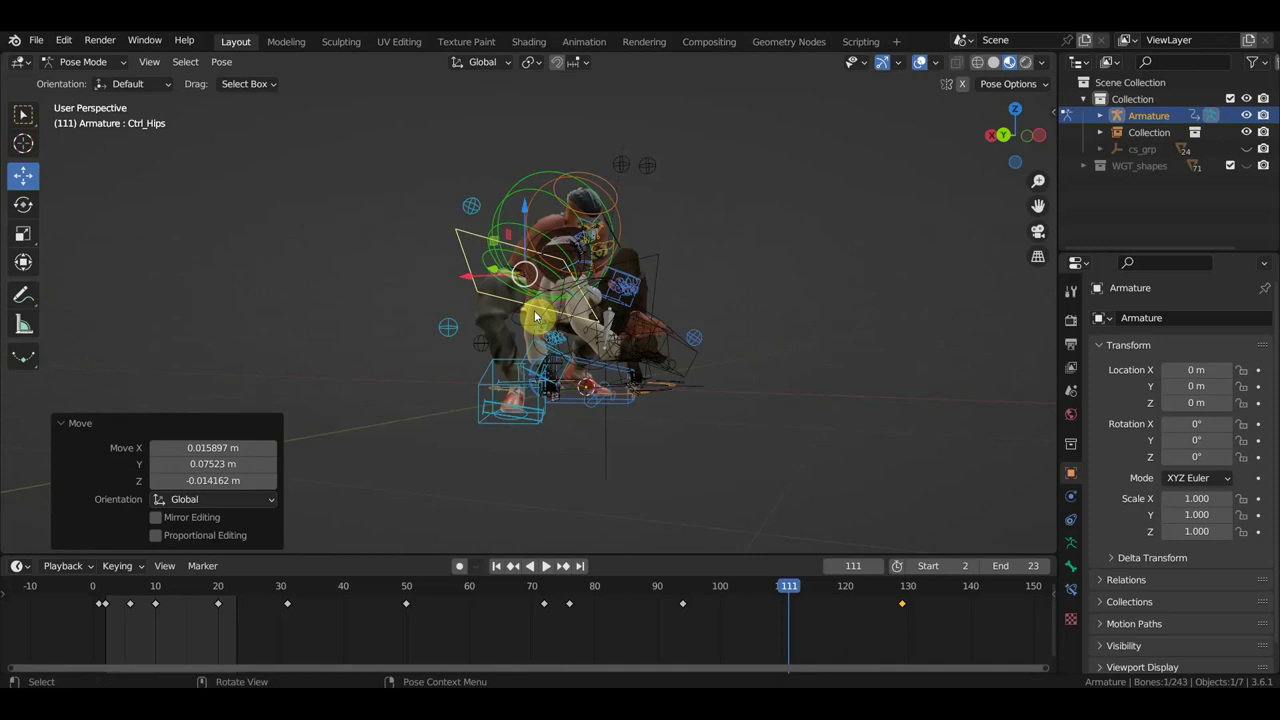
Key location and rotation of all bones at frame 111, then scrub back to about frame 75.
{"action": "middle_click_drag", "start_coordinate": [811, 378], "coordinate": [677, 391]}
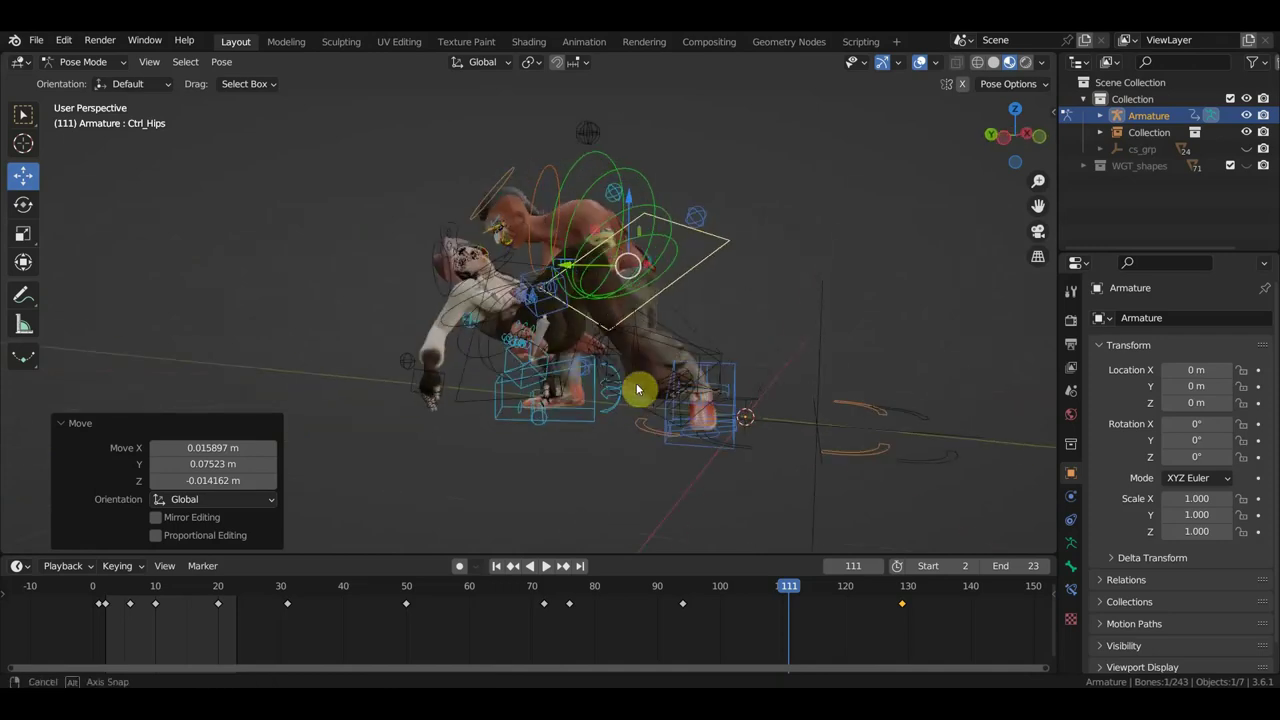
{"action": "key", "text": "a"}
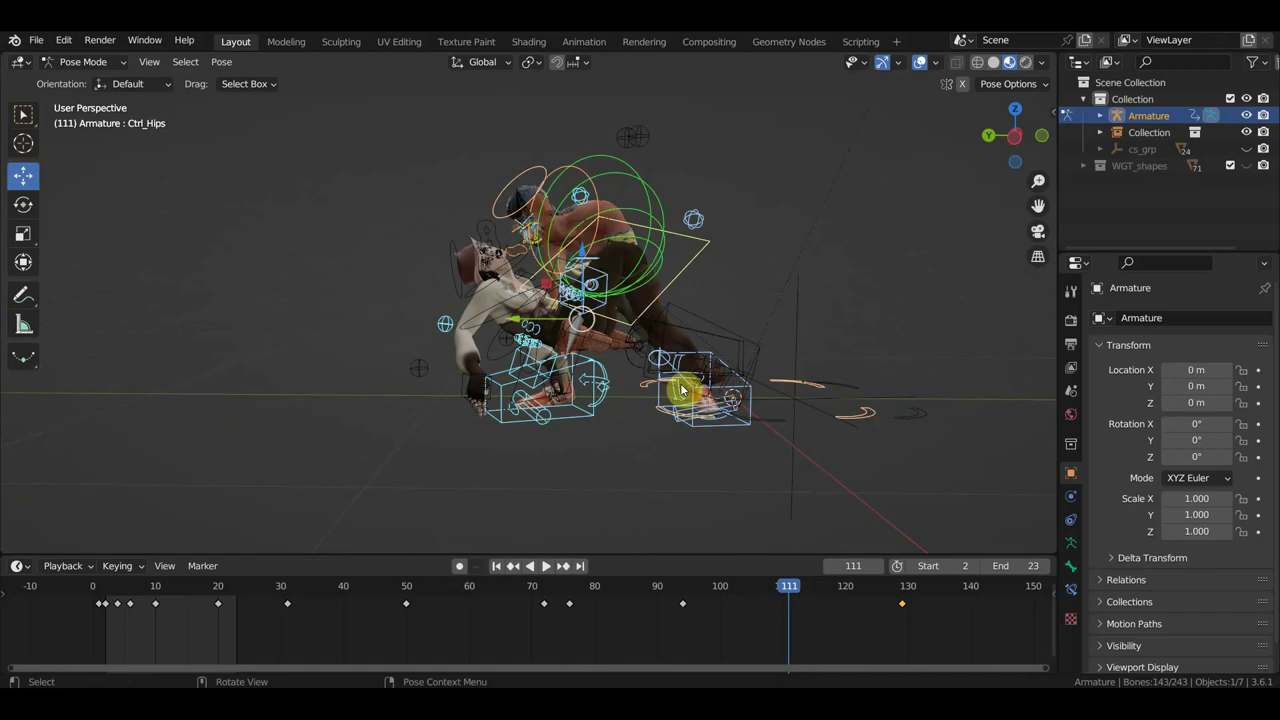
{"action": "key", "text": "i"}
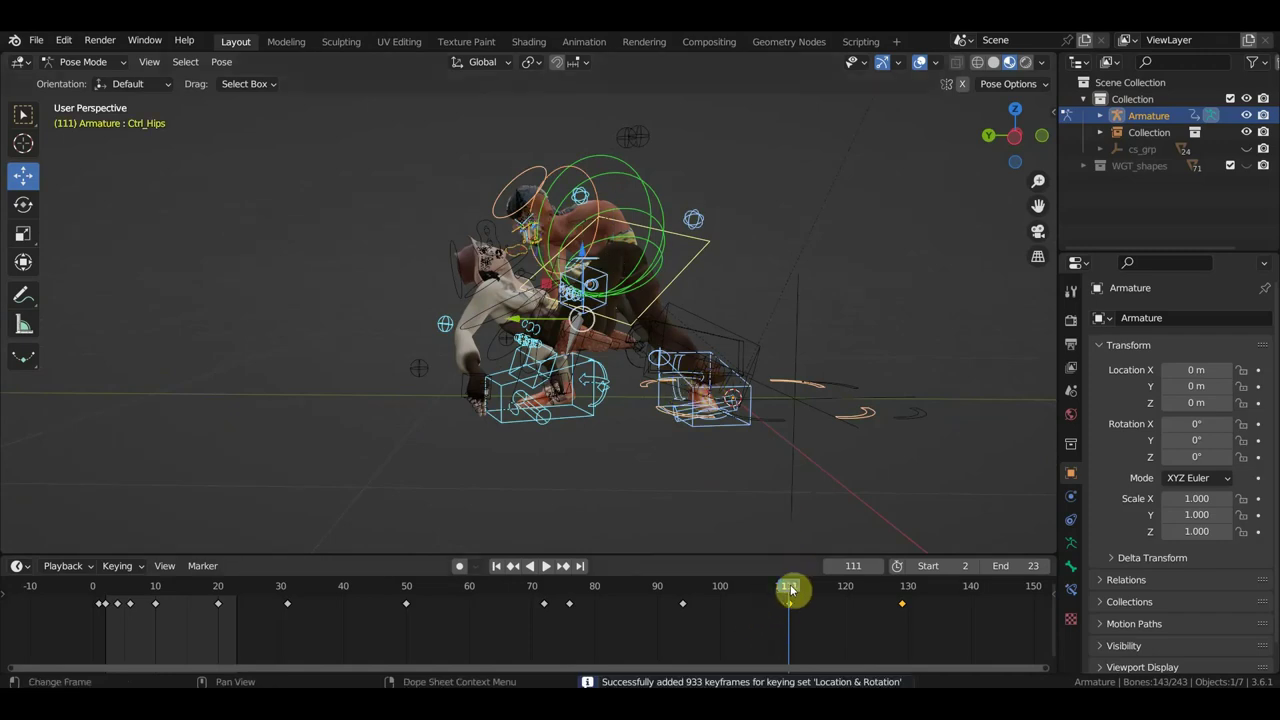
{"action": "mouse_move", "coordinate": [790, 589]}
{"action": "left_mouse_down"}
{"action": "mouse_move", "coordinate": [386, 581]}
{"action": "mouse_move", "coordinate": [571, 603]}
{"action": "mouse_move", "coordinate": [543, 603]}
{"action": "left_mouse_up"}
At frame 72, shift the Ctrl_Hips control slightly.
{"action": "mouse_move", "coordinate": [777, 505]}
{"action": "middle_mouse_down"}
{"action": "mouse_move", "coordinate": [700, 505]}
{"action": "mouse_move", "coordinate": [716, 450]}
{"action": "mouse_move", "coordinate": [757, 437]}
{"action": "middle_mouse_up"}
{"action": "left_click", "coordinate": [701, 417]}
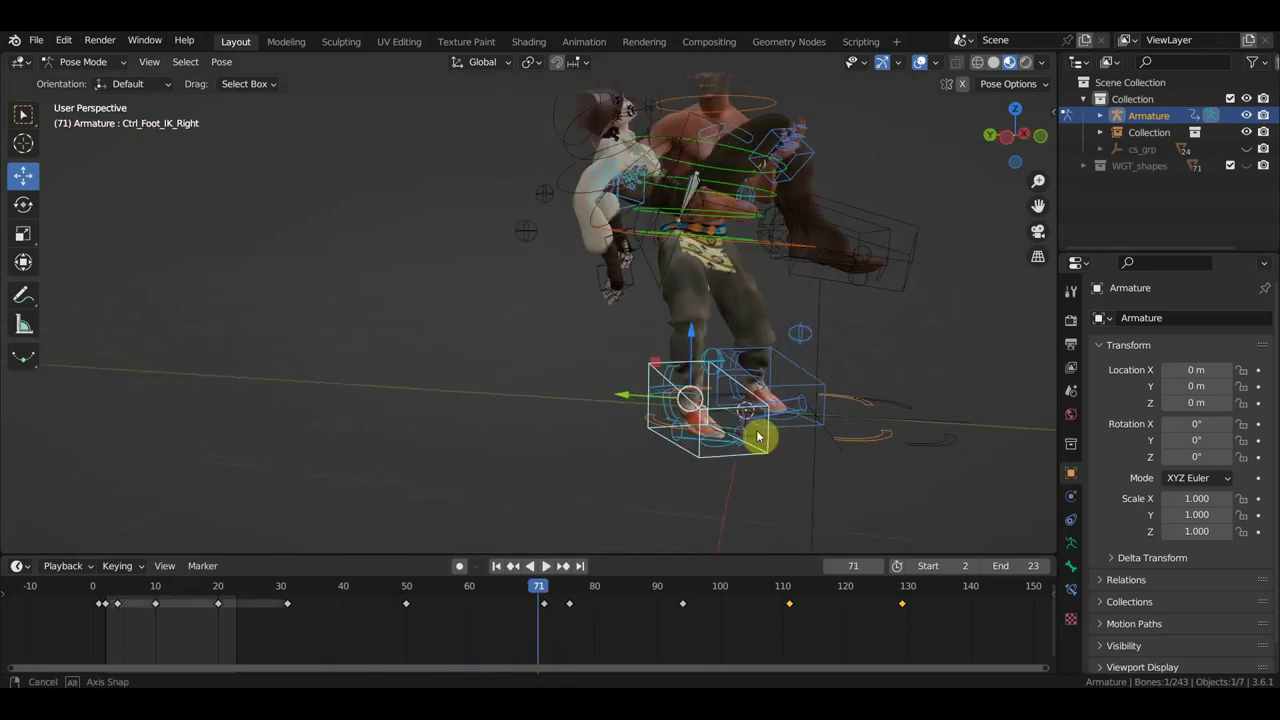
{"action": "left_click", "coordinate": [756, 245]}
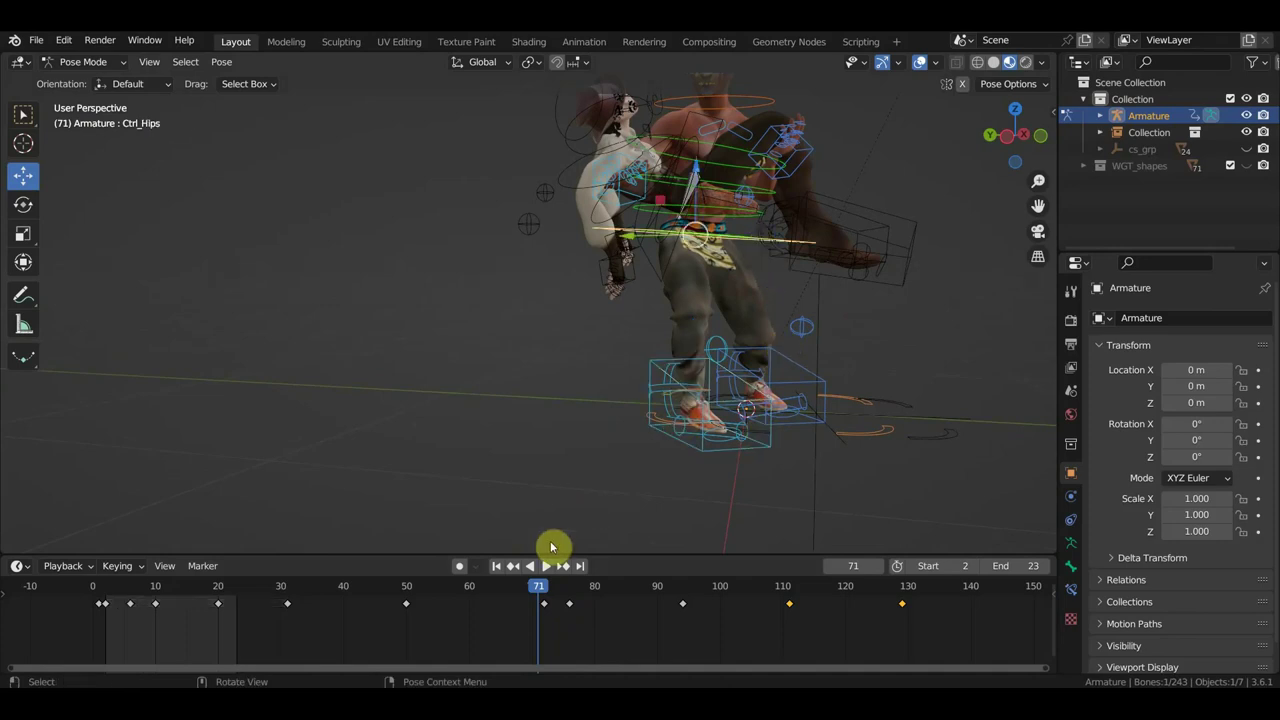
{"action": "left_click", "coordinate": [544, 592]}
{"action": "key", "text": "g"}
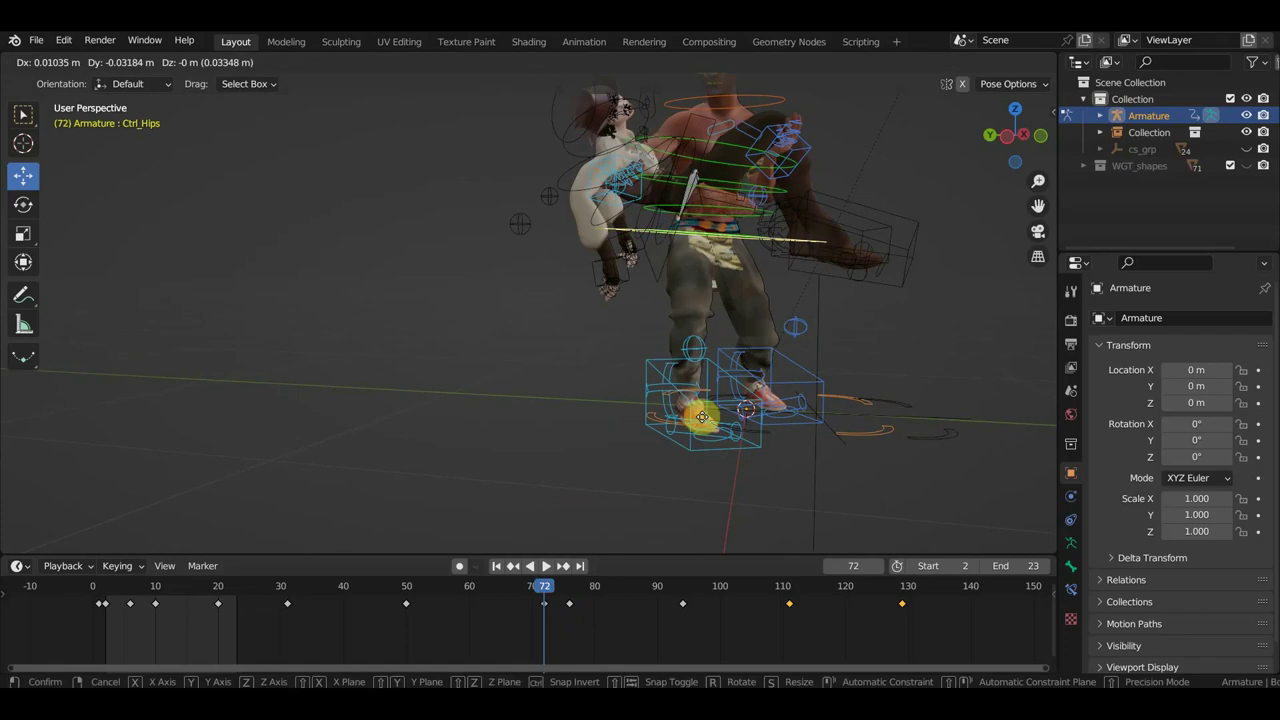
{"action": "left_click", "coordinate": [694, 420]}
Turn the right foot IK control, settling on -17° after trying 20.8° and 18.2°.
{"action": "left_click", "coordinate": [668, 390]}
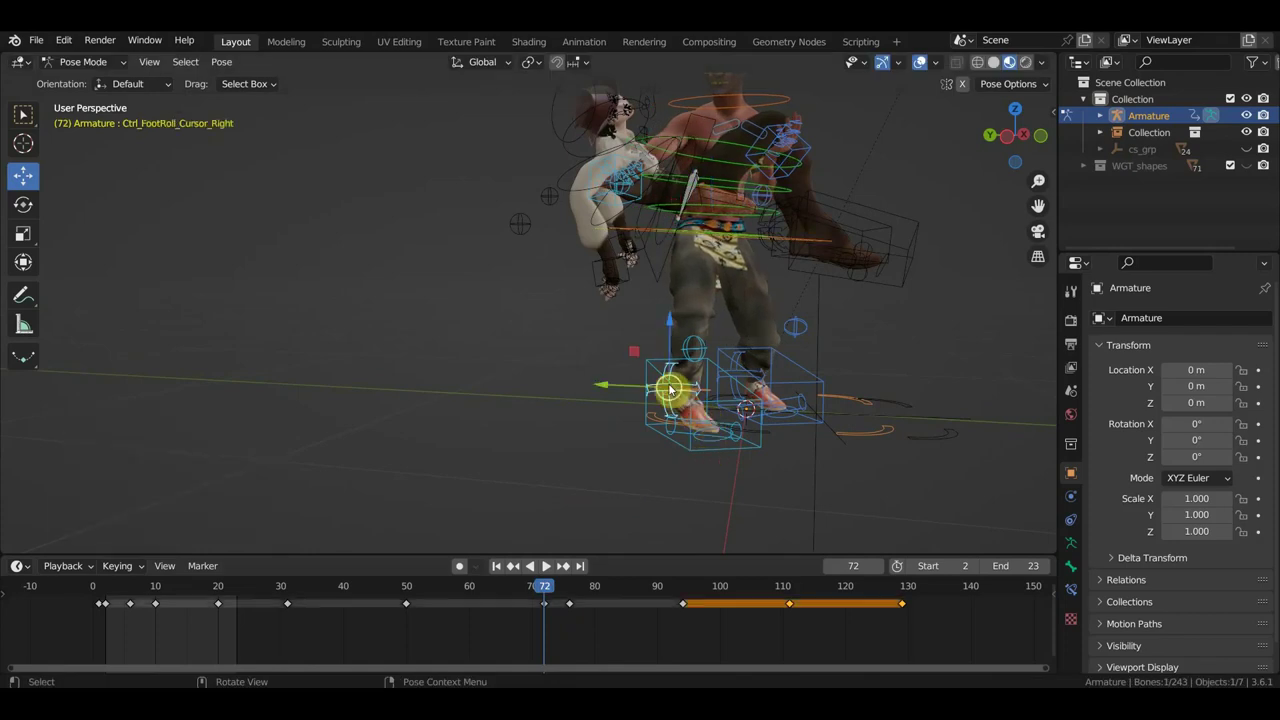
{"action": "left_click", "coordinate": [685, 405]}
{"action": "mouse_move", "coordinate": [686, 430]}
{"action": "middle_mouse_down"}
{"action": "mouse_move", "coordinate": [709, 457]}
{"action": "mouse_move", "coordinate": [691, 549]}
{"action": "middle_mouse_up"}
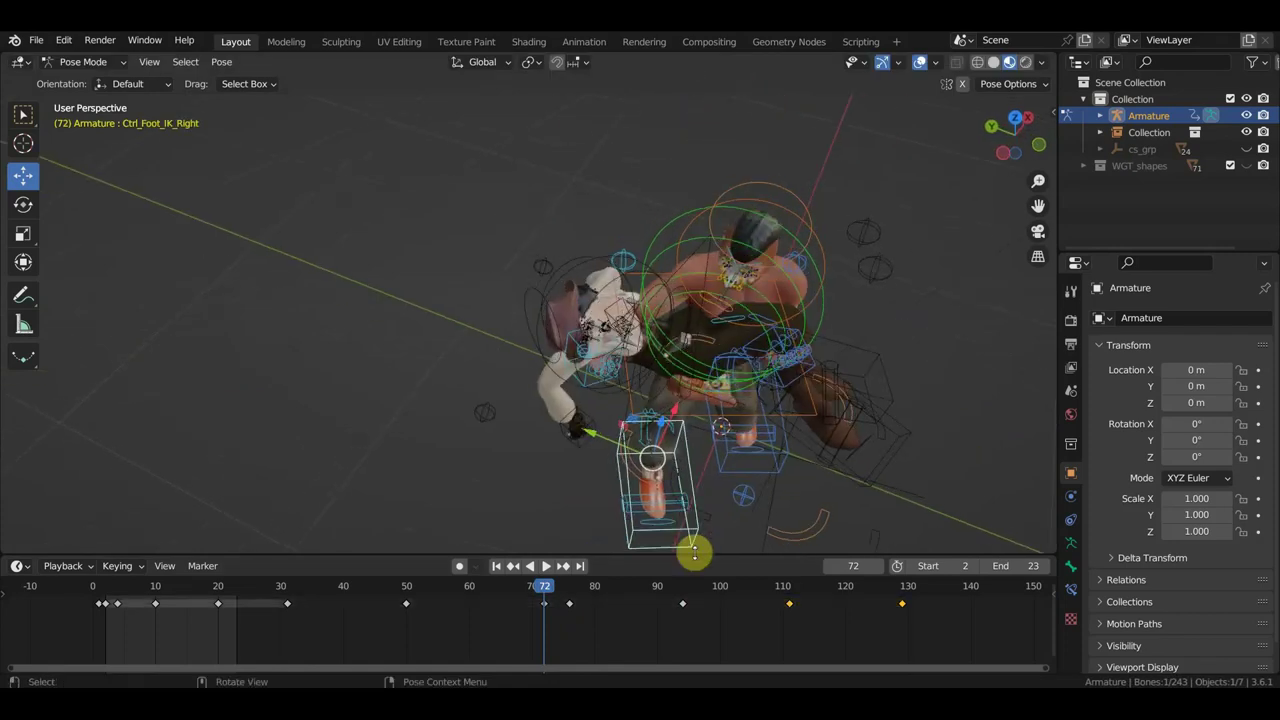
{"action": "middle_click_drag", "start_coordinate": [866, 517], "coordinate": [843, 491]}
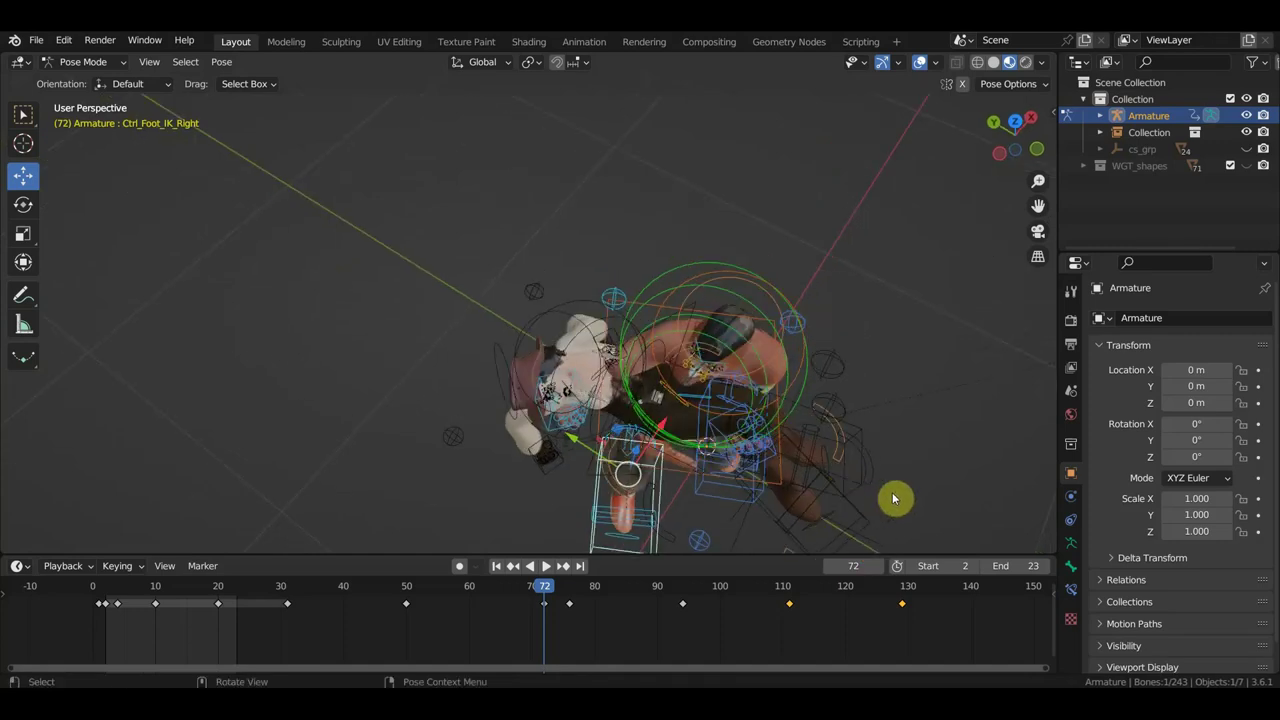
{"action": "key", "text": "r"}
{"action": "left_click", "coordinate": [849, 92]}
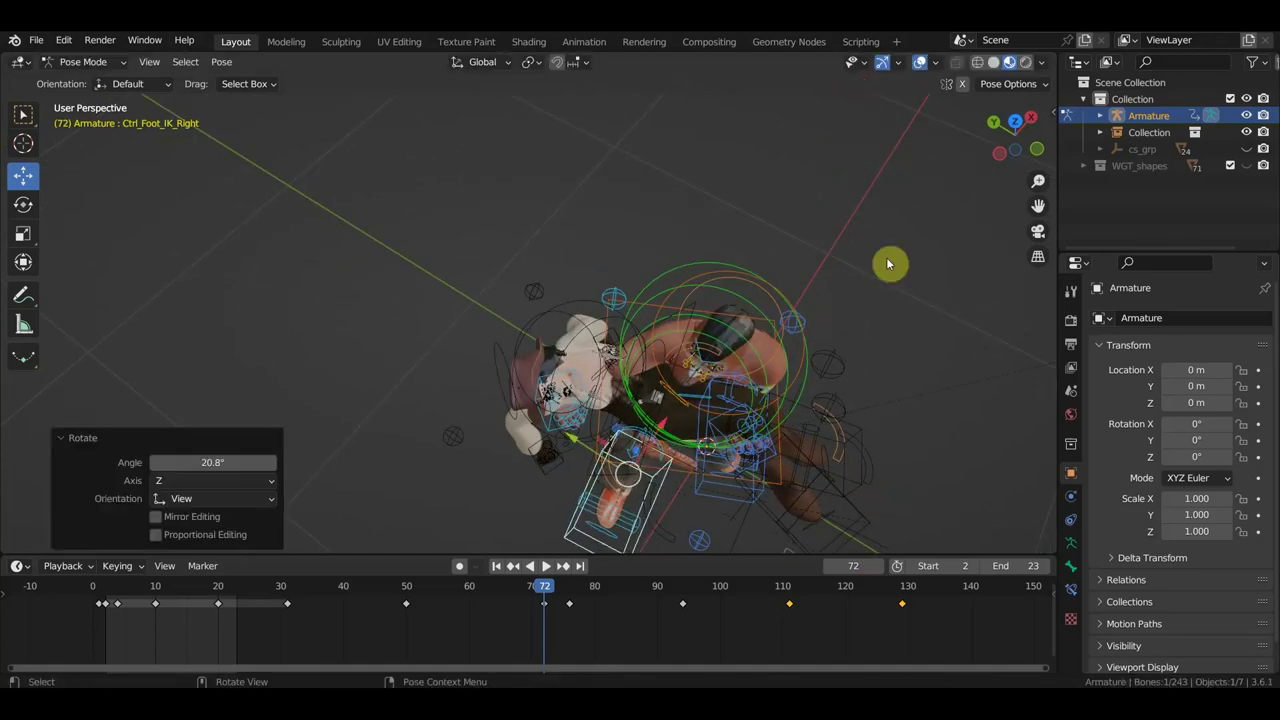
{"action": "mouse_move", "coordinate": [887, 262]}
{"action": "middle_mouse_down"}
{"action": "mouse_move", "coordinate": [794, 286]}
{"action": "mouse_move", "coordinate": [740, 271]}
{"action": "middle_mouse_up"}
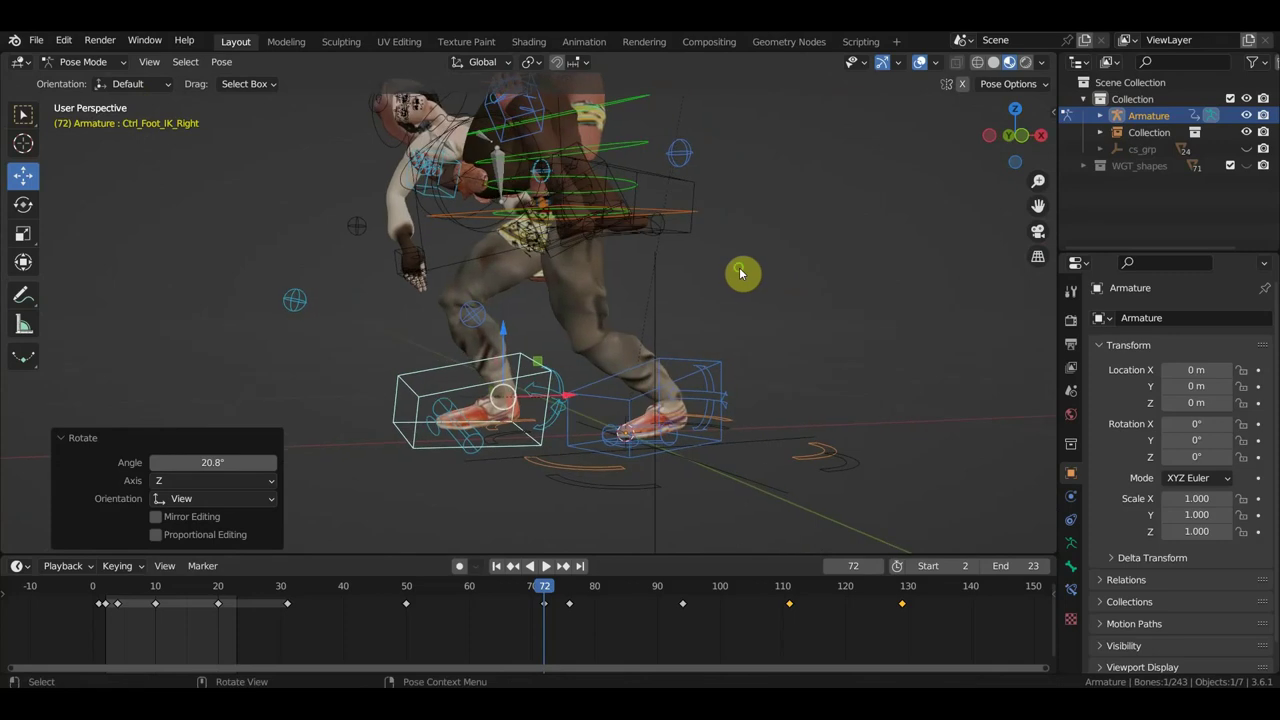
{"action": "key", "text": "r"}
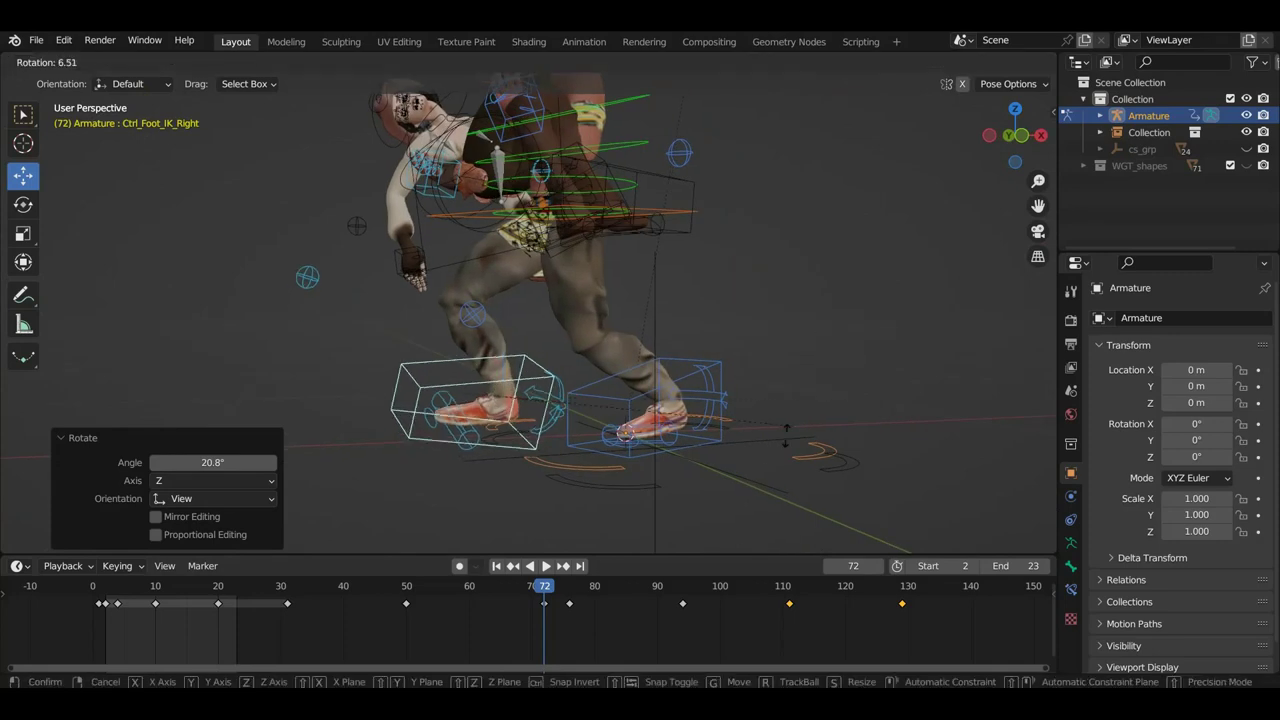
{"action": "left_click", "coordinate": [726, 472]}
{"action": "mouse_move", "coordinate": [726, 472]}
{"action": "middle_mouse_down"}
{"action": "mouse_move", "coordinate": [789, 434]}
{"action": "mouse_move", "coordinate": [880, 457]}
{"action": "mouse_move", "coordinate": [831, 486]}
{"action": "mouse_move", "coordinate": [843, 461]}
{"action": "middle_mouse_up"}
{"action": "key", "text": "r"}
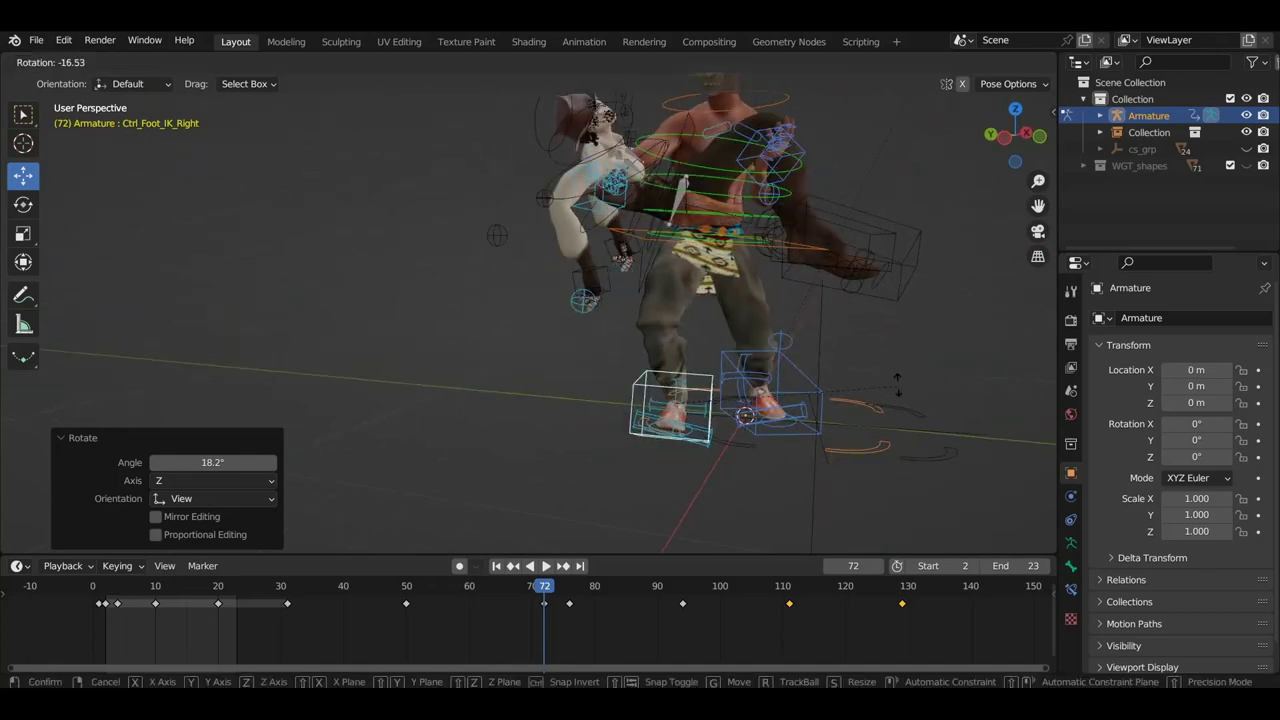
{"action": "left_click", "coordinate": [897, 383]}
{"action": "mouse_move", "coordinate": [897, 383]}
{"action": "middle_mouse_down"}
{"action": "mouse_move", "coordinate": [888, 405]}
{"action": "mouse_move", "coordinate": [783, 403]}
{"action": "mouse_move", "coordinate": [854, 397]}
{"action": "mouse_move", "coordinate": [858, 410]}
{"action": "mouse_move", "coordinate": [851, 397]}
{"action": "middle_mouse_up"}
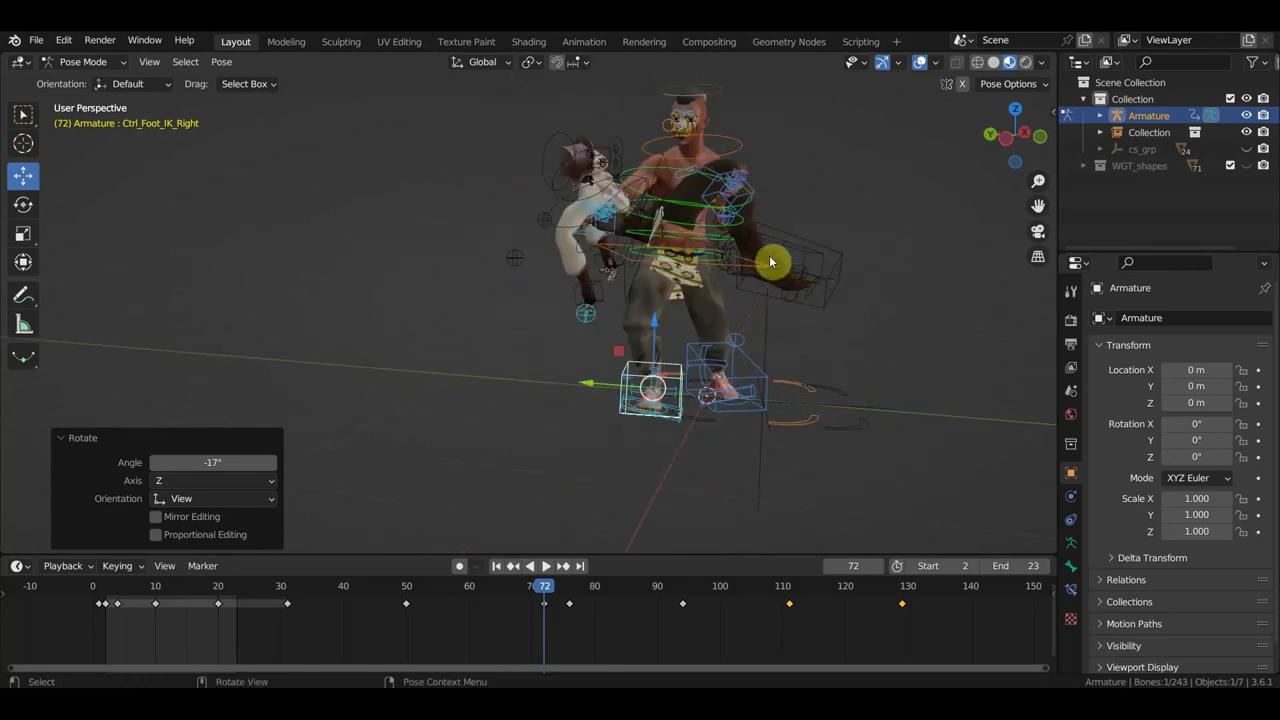
Rotate Ctrl_Spine1 by -6.14° and Ctrl_Hips by -5.82°.
{"action": "middle_click_drag", "start_coordinate": [771, 263], "coordinate": [705, 264]}
{"action": "left_click", "coordinate": [704, 240]}
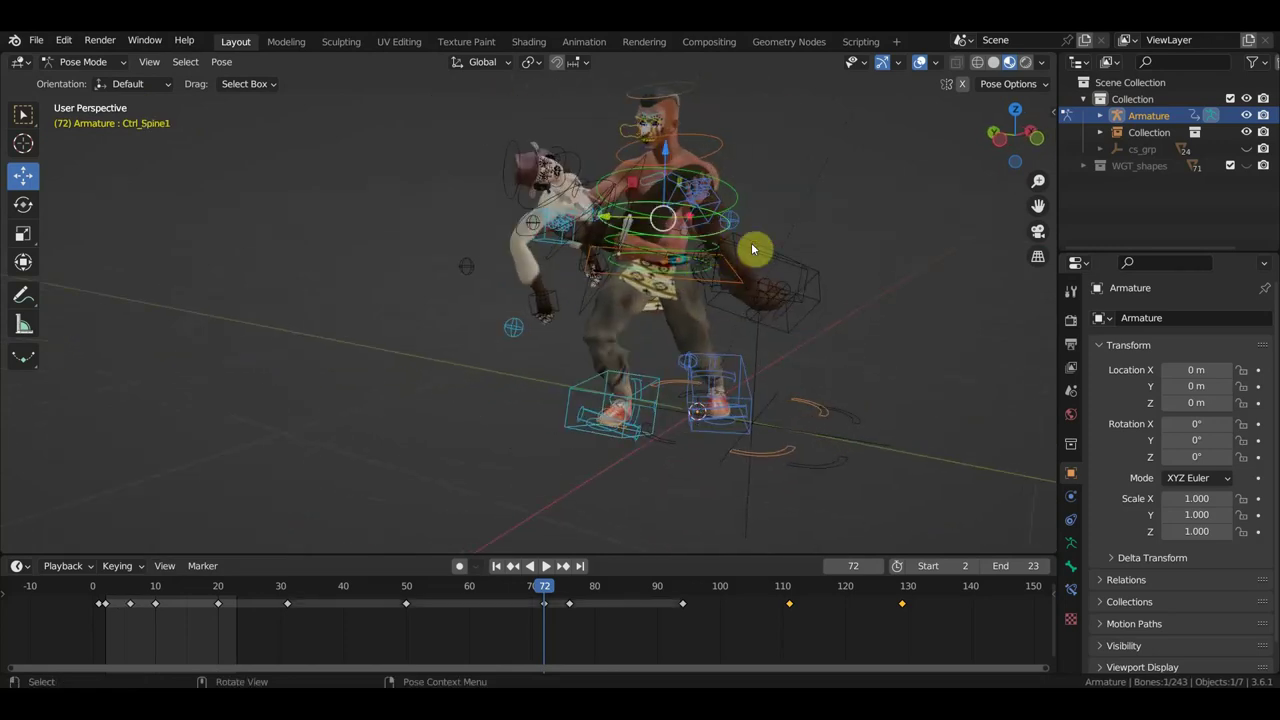
{"action": "key", "text": "r"}
{"action": "left_click", "coordinate": [884, 231]}
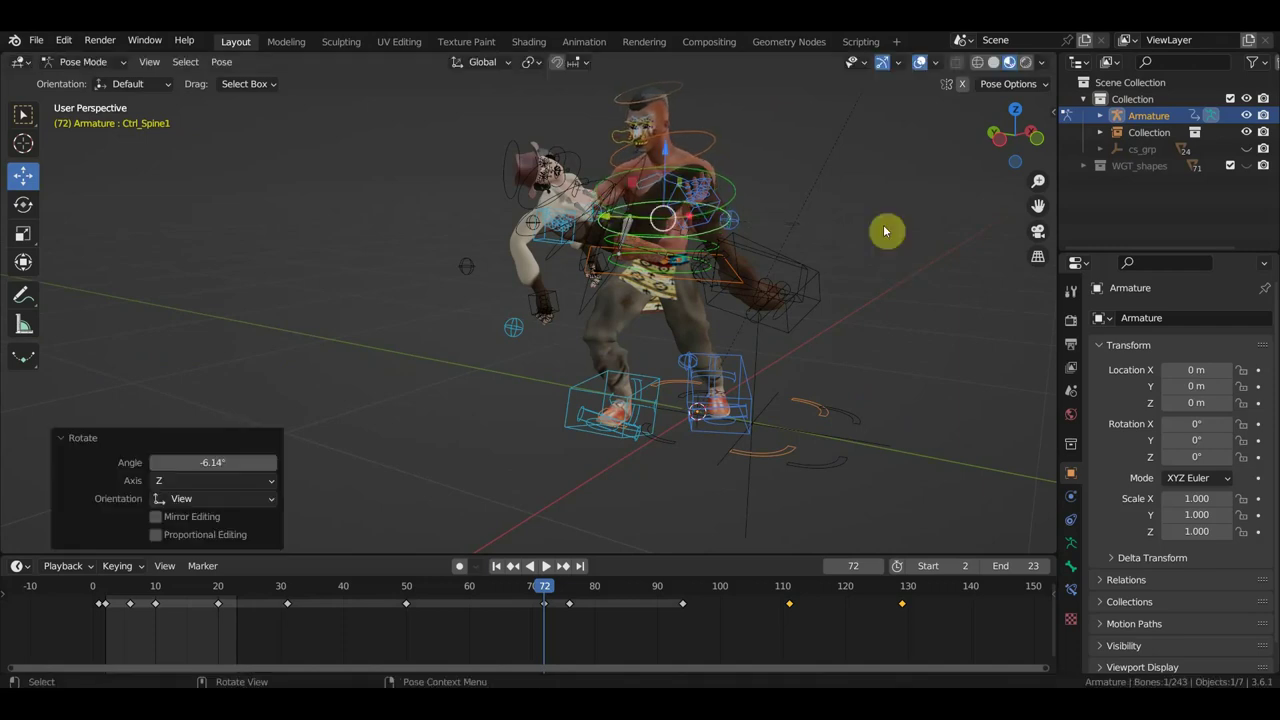
{"action": "left_click", "coordinate": [740, 285]}
{"action": "key", "text": "r"}
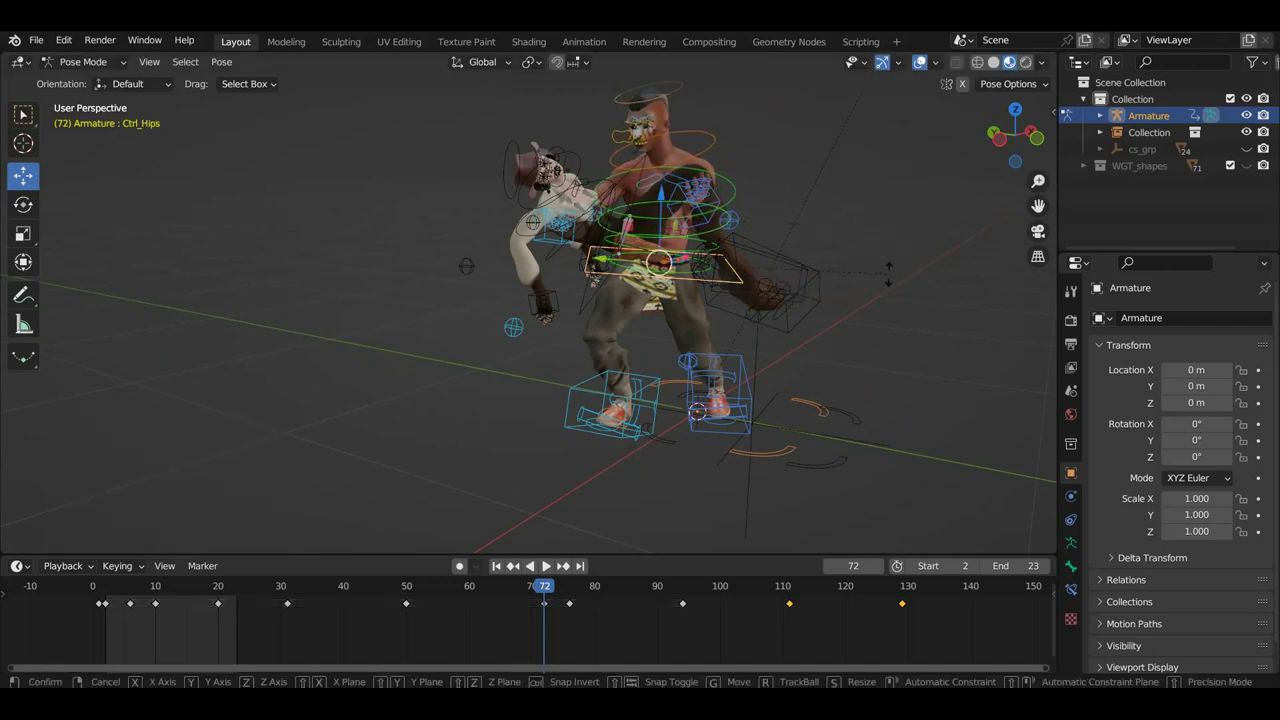
{"action": "left_click", "coordinate": [864, 258]}
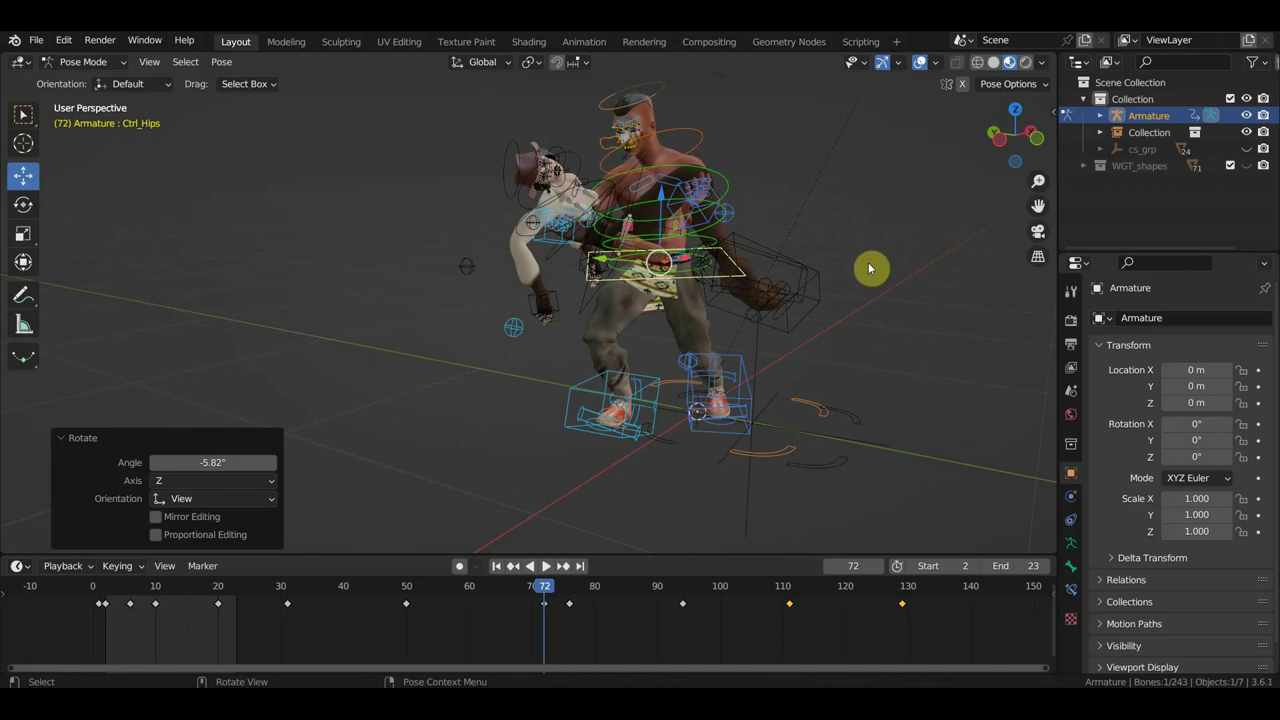
Move the hips control into a new position, roughly 3 cm over two adjustments.
{"action": "key", "text": "g"}
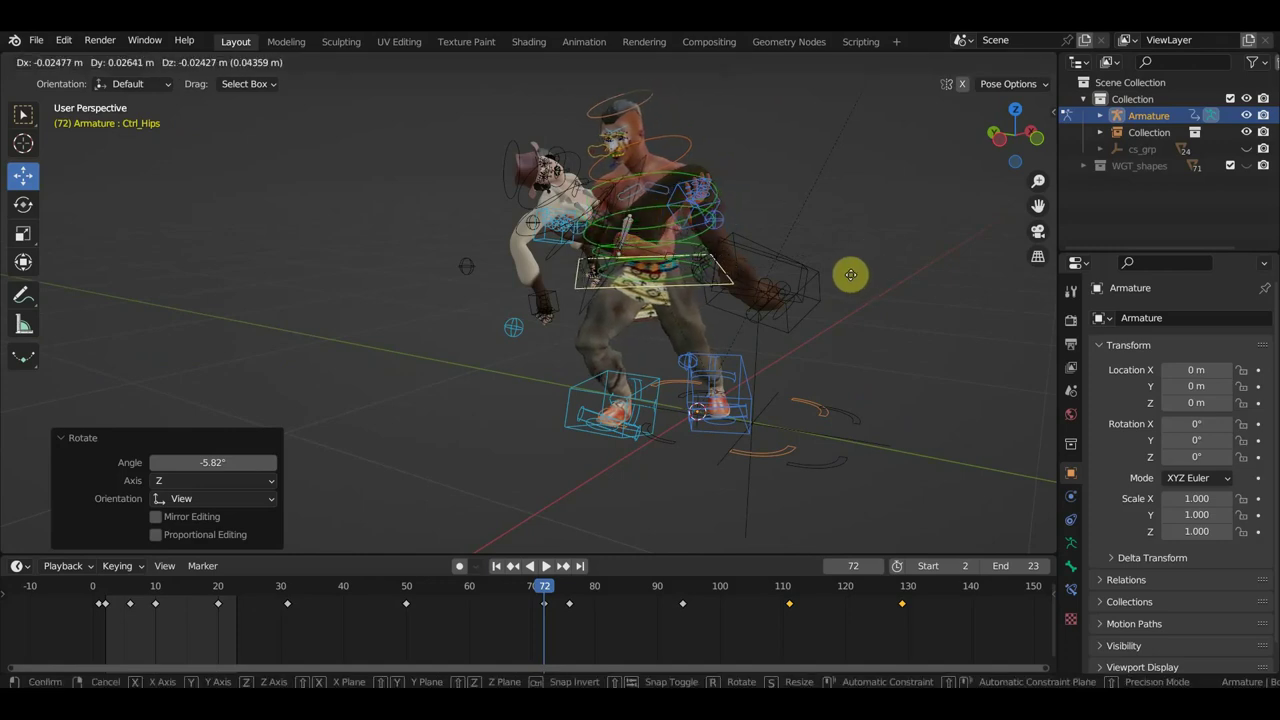
{"action": "left_click", "coordinate": [850, 275]}
{"action": "middle_click_drag", "start_coordinate": [851, 280], "coordinate": [768, 318]}
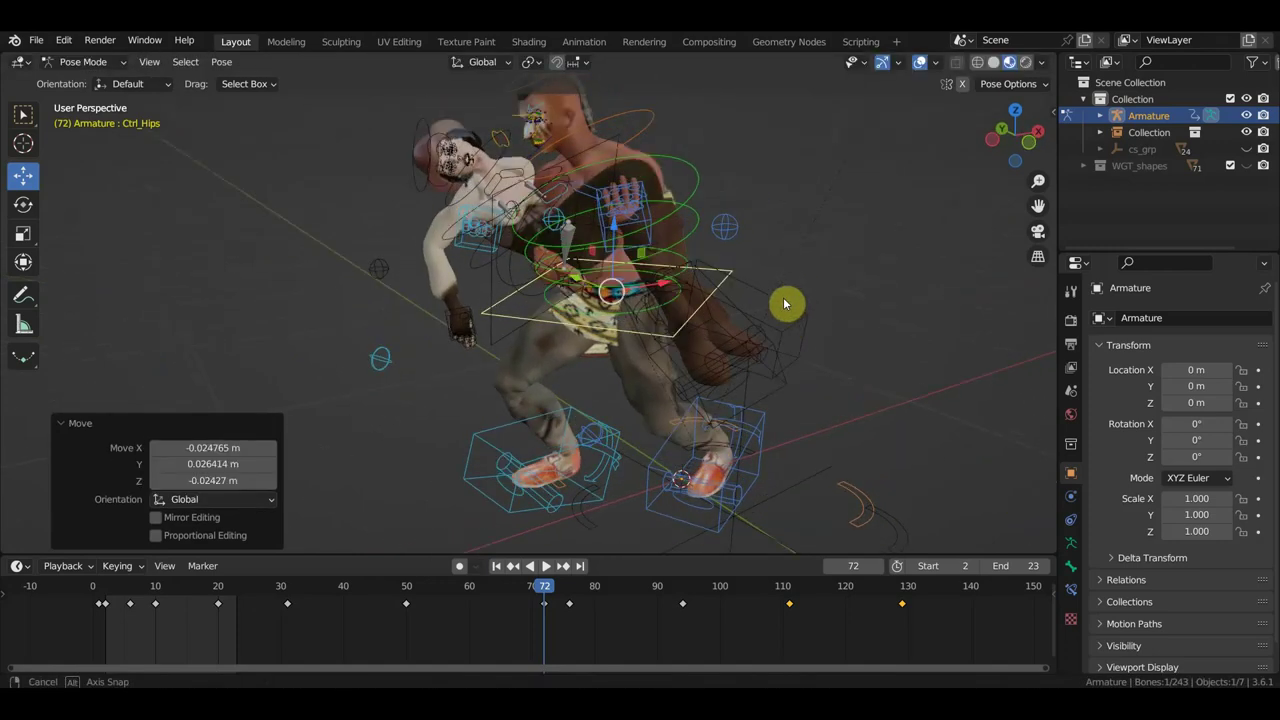
{"action": "key", "text": "g"}
{"action": "left_click", "coordinate": [783, 306]}
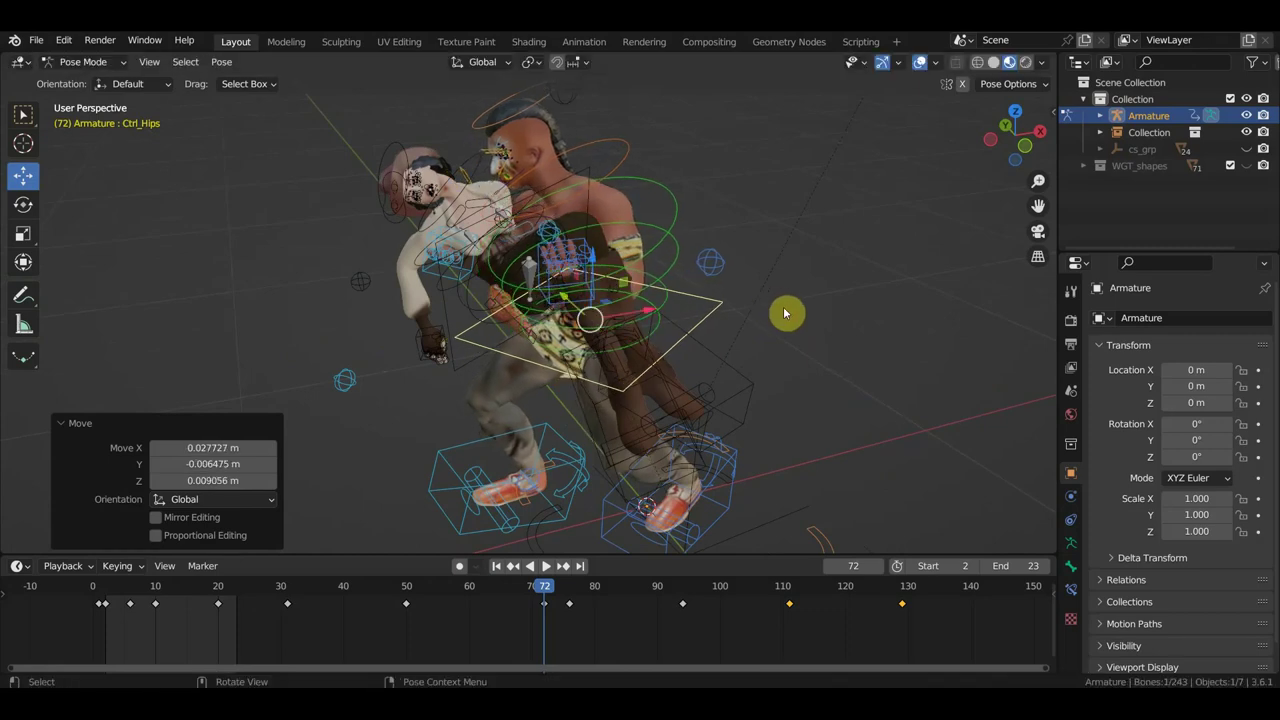
{"action": "key", "text": "KP_7"}
{"action": "scroll", "coordinate": [770, 380], "scroll_direction": "down", "scroll_amount": 2}
{"action": "scroll", "coordinate": [737, 440], "scroll_direction": "down", "scroll_amount": 1}
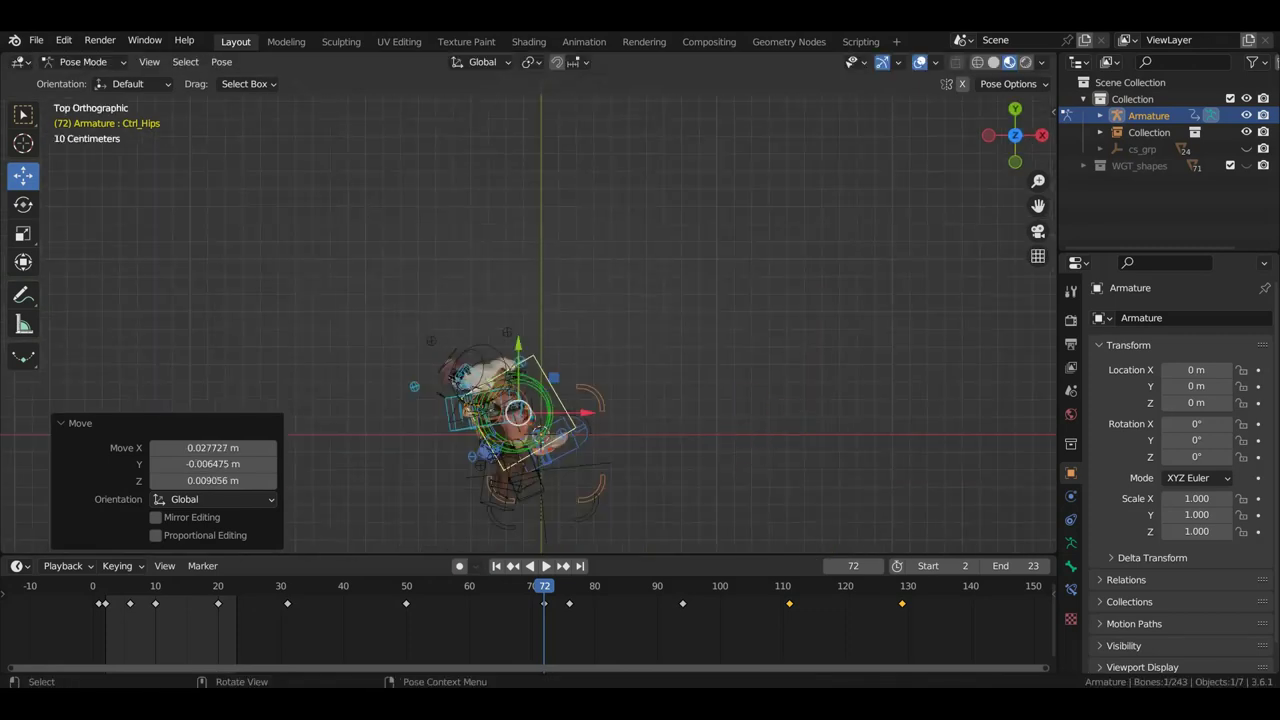
Rotate Ctrl_Hips a further 20.5° about Z.
{"action": "key", "text": "r"}
{"action": "left_click", "coordinate": [752, 519]}
{"action": "mouse_move", "coordinate": [743, 517]}
{"action": "middle_mouse_down"}
{"action": "mouse_move", "coordinate": [748, 371]}
{"action": "mouse_move", "coordinate": [820, 340]}
{"action": "middle_mouse_up"}
{"action": "scroll", "coordinate": [823, 341], "scroll_direction": "up", "scroll_amount": 4}
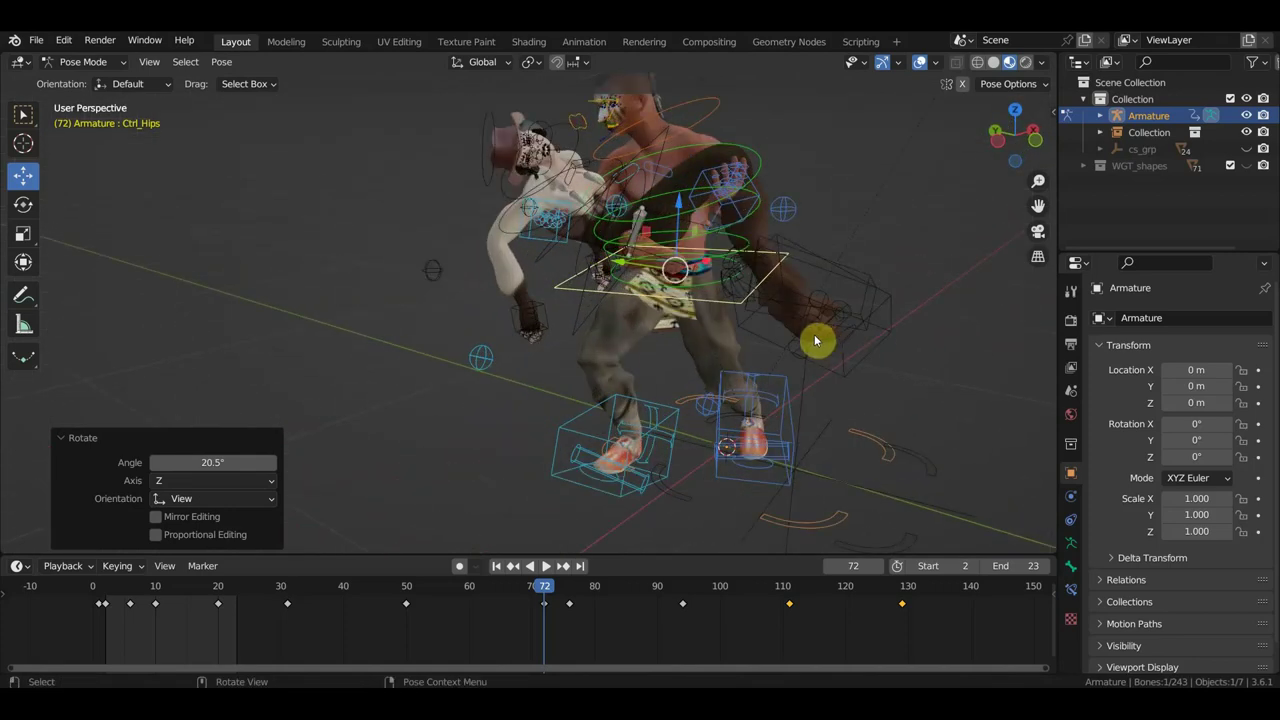
Key location and rotation of all bones at frame 72, then select the keyframe near frame 76.
{"action": "key", "text": "a"}
{"action": "key", "text": "i"}
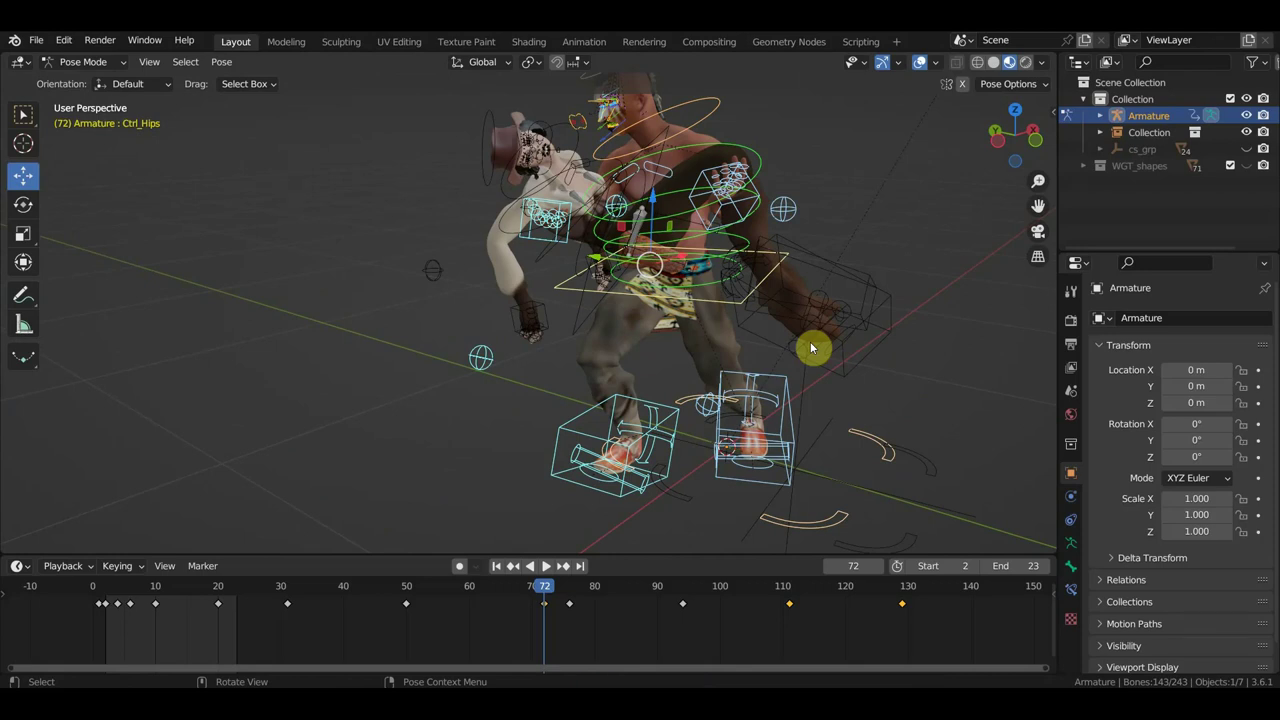
{"action": "mouse_move", "coordinate": [812, 347]}
{"action": "middle_mouse_down"}
{"action": "mouse_move", "coordinate": [920, 340]}
{"action": "mouse_move", "coordinate": [835, 300]}
{"action": "middle_mouse_up"}
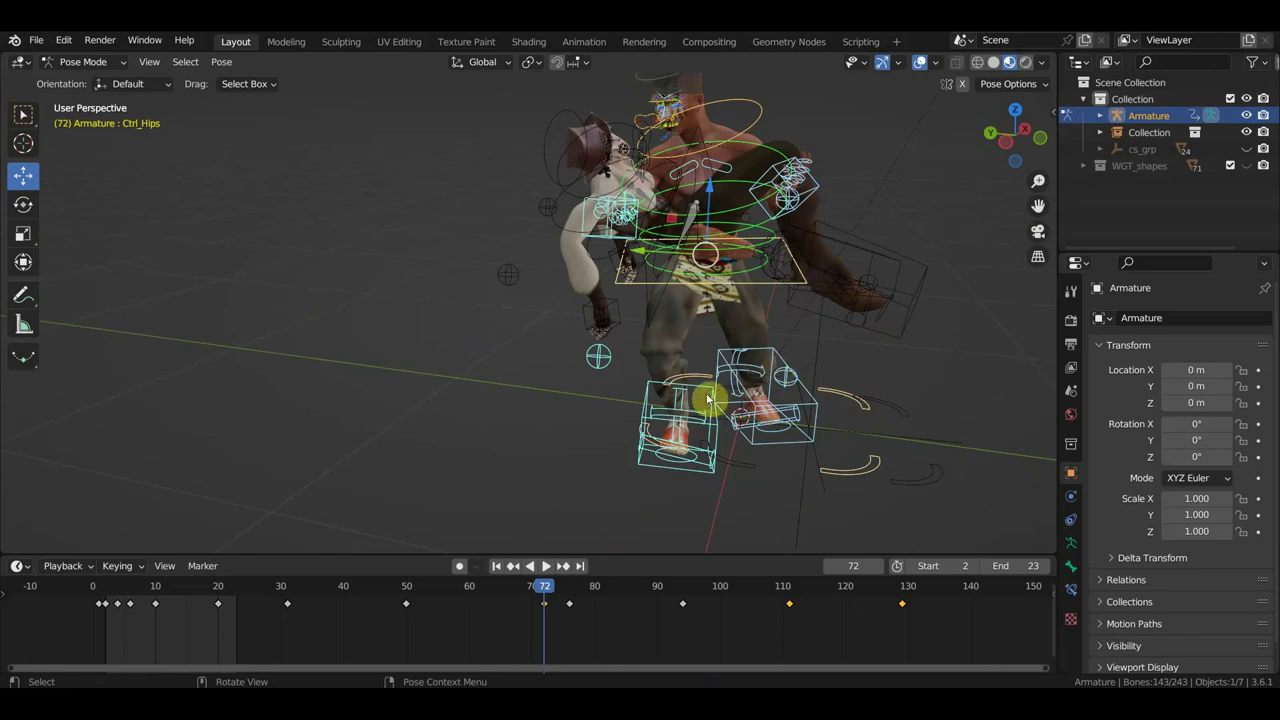
{"action": "left_click", "coordinate": [571, 596]}
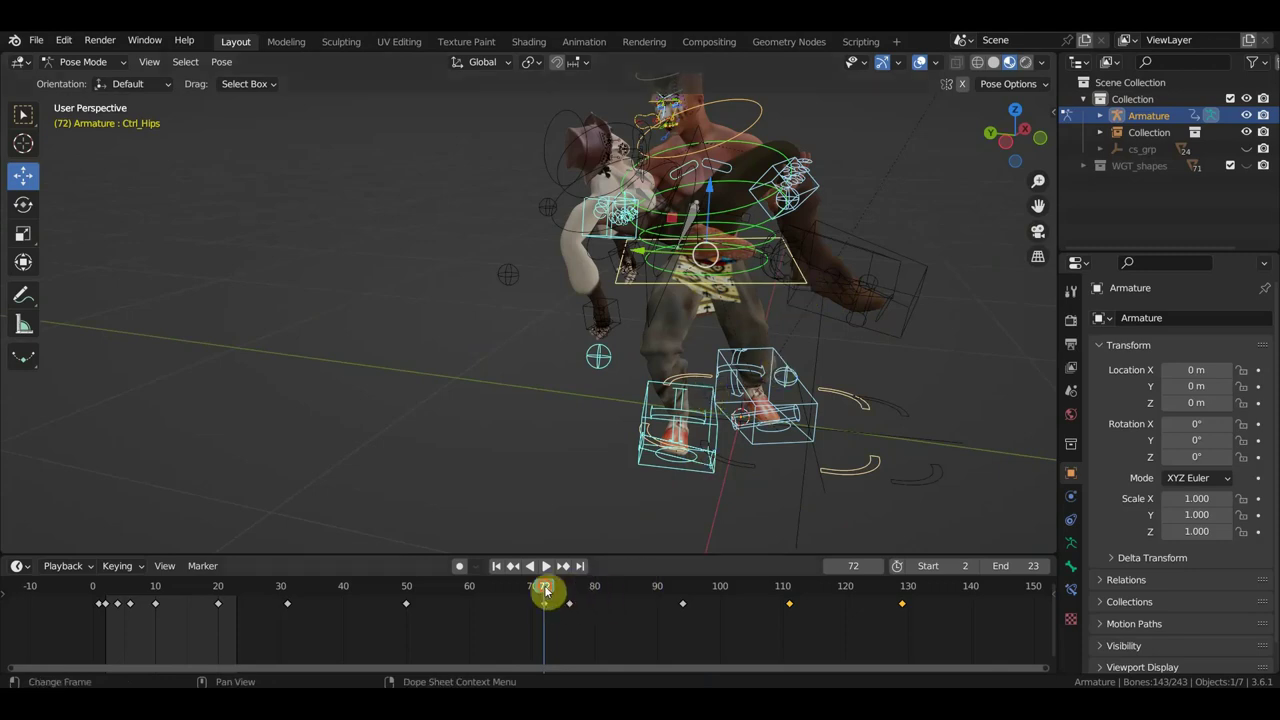
{"action": "mouse_move", "coordinate": [545, 591]}
{"action": "left_mouse_down"}
{"action": "mouse_move", "coordinate": [651, 606]}
{"action": "mouse_move", "coordinate": [569, 604]}
{"action": "left_mouse_up"}
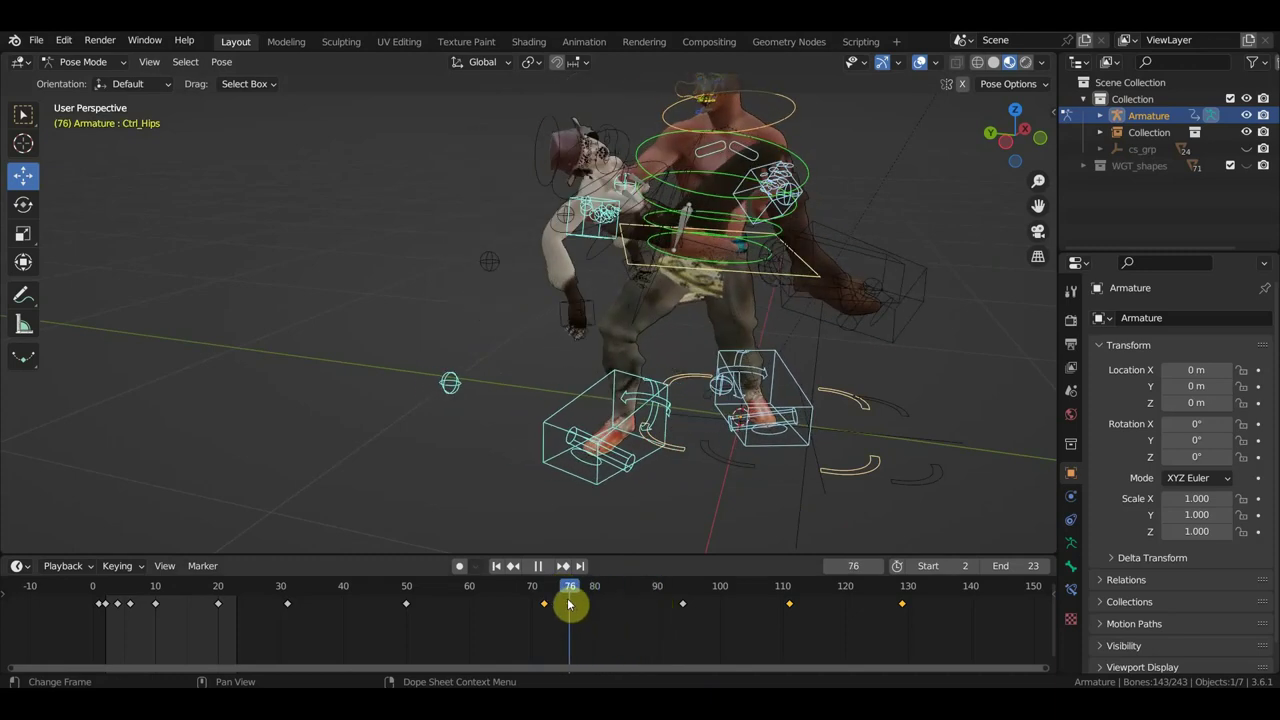
{"action": "key", "text": "KP_1"}
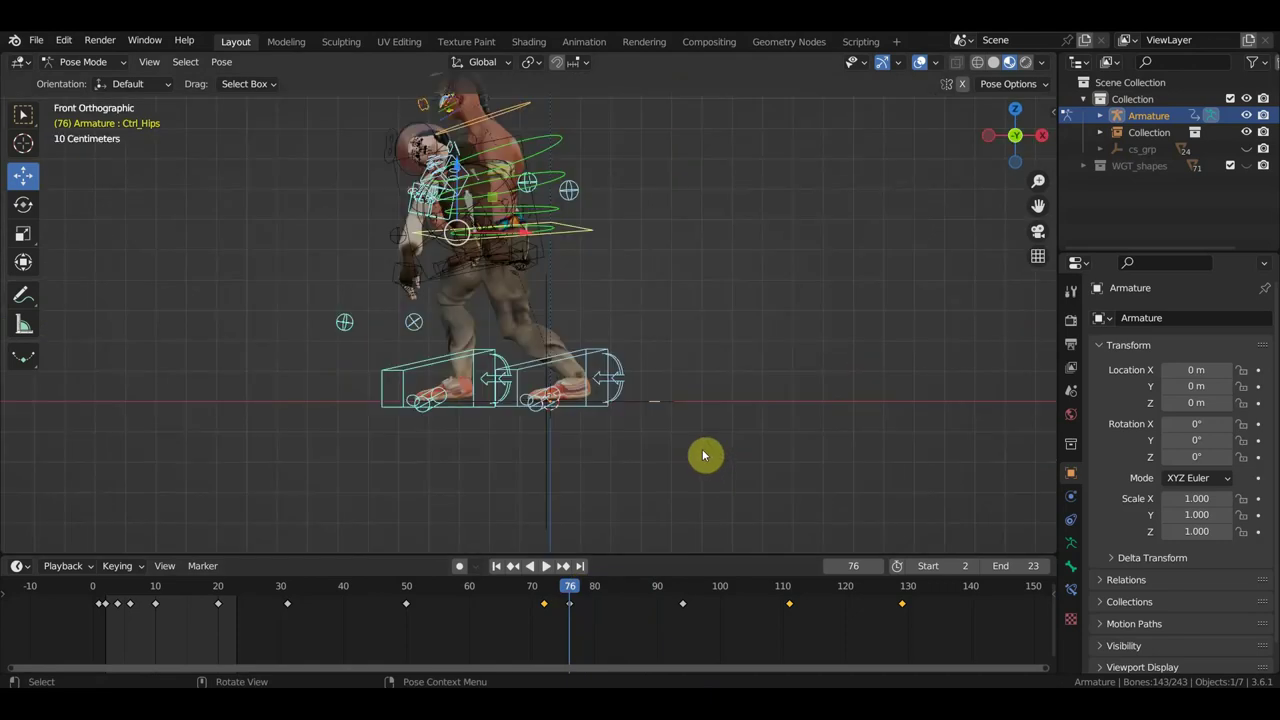
{"action": "key", "text": "KP_3"}
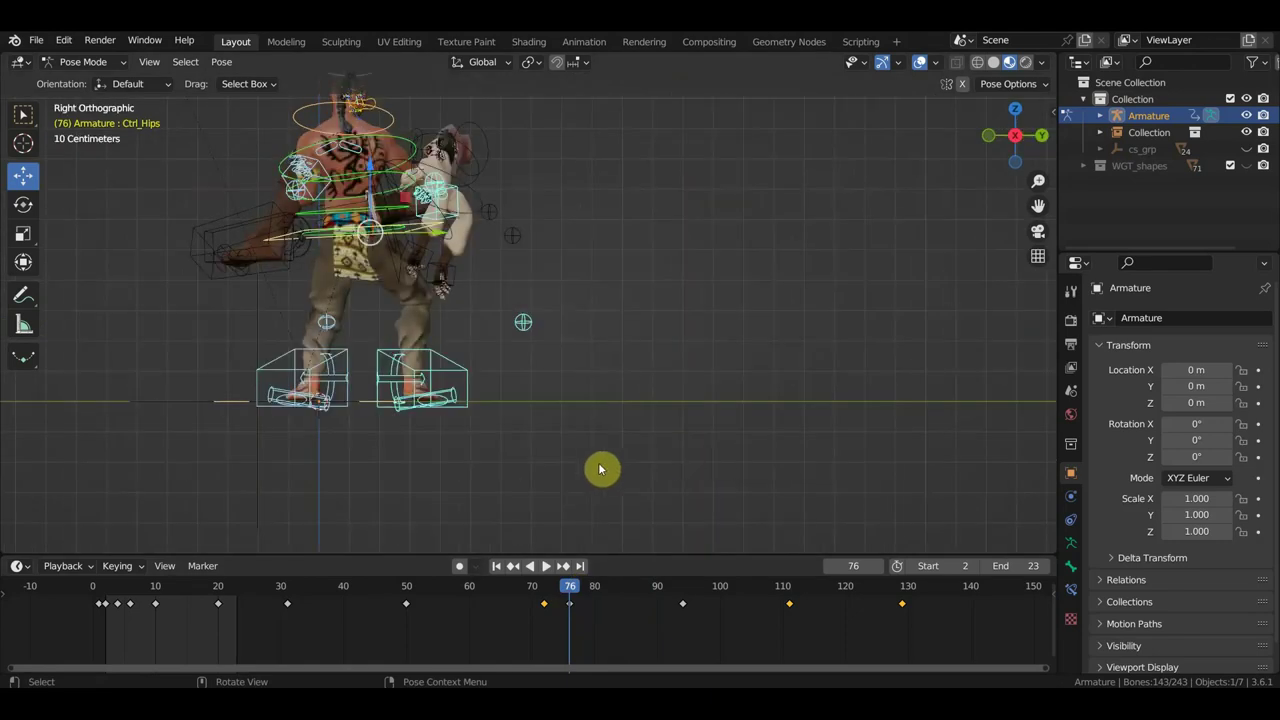
{"action": "scroll", "coordinate": [600, 470], "scroll_direction": "up", "scroll_amount": 1}
{"action": "middle_click_drag", "start_coordinate": [583, 429], "coordinate": [769, 496], "text": "shift"}
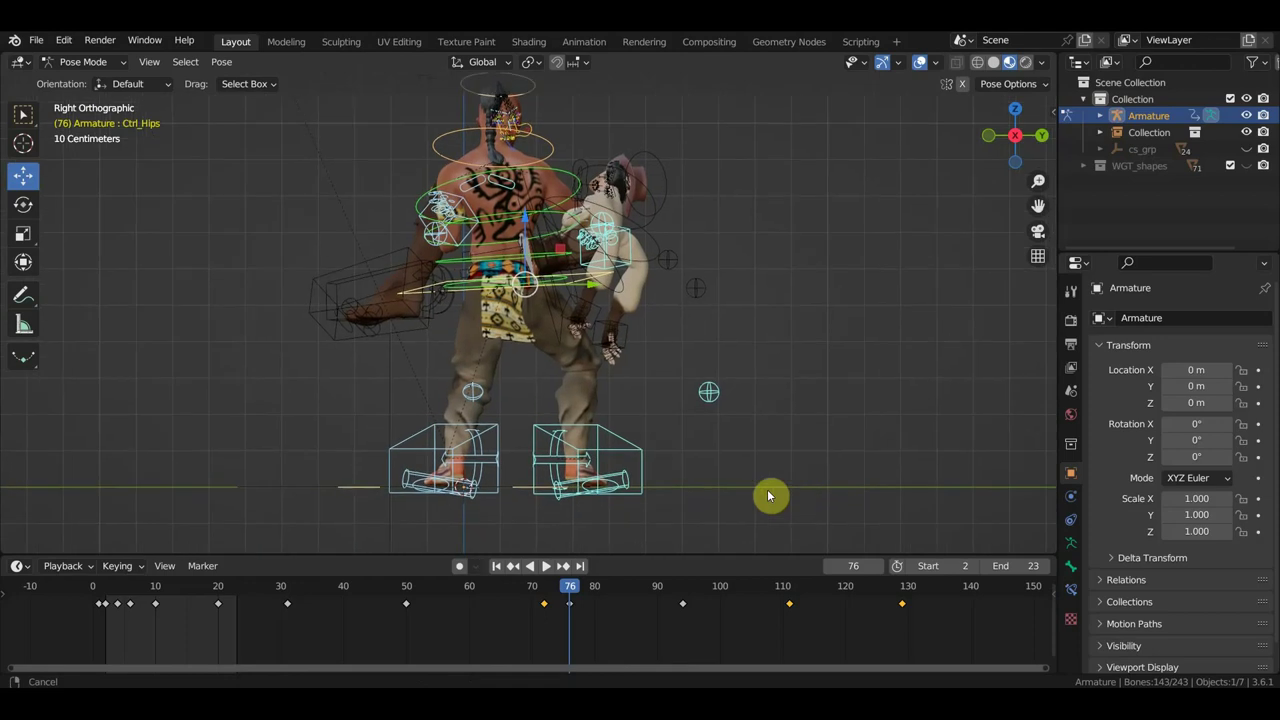
{"action": "left_click_drag", "start_coordinate": [556, 590], "coordinate": [527, 588]}
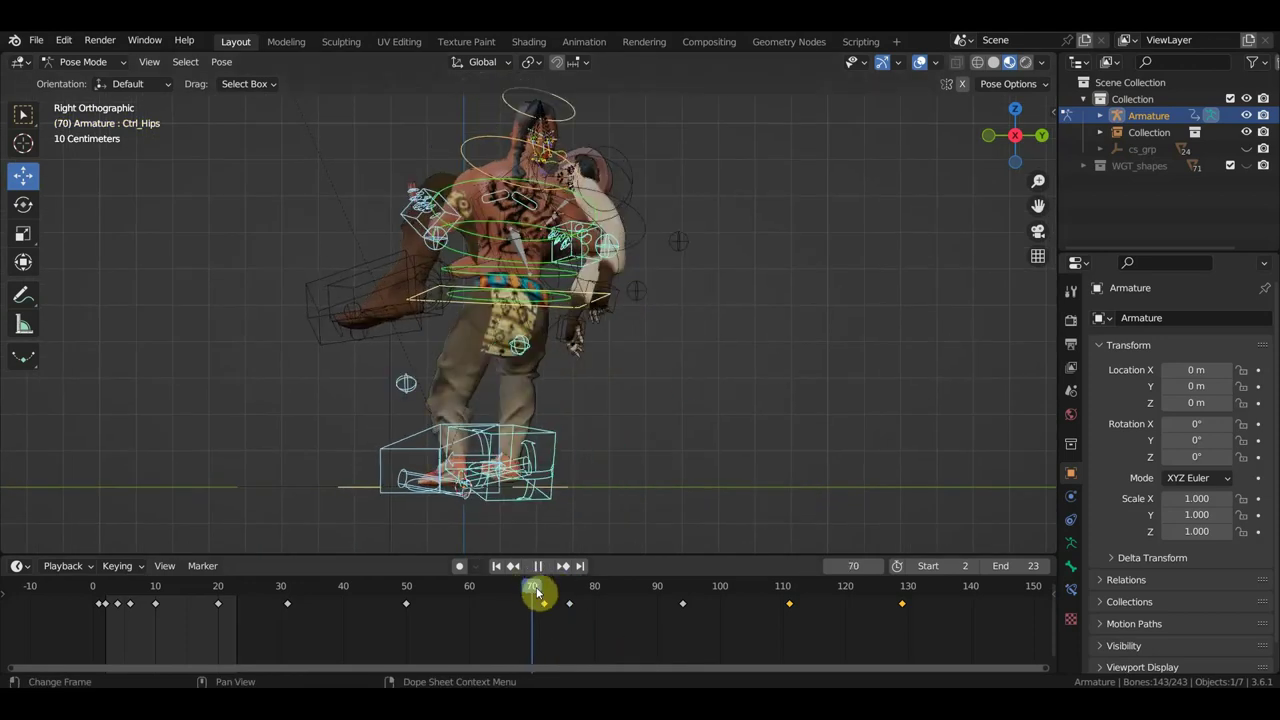
{"action": "mouse_move", "coordinate": [527, 588]}
{"action": "left_mouse_down"}
{"action": "mouse_move", "coordinate": [430, 600]}
{"action": "mouse_move", "coordinate": [540, 619]}
{"action": "left_mouse_up"}
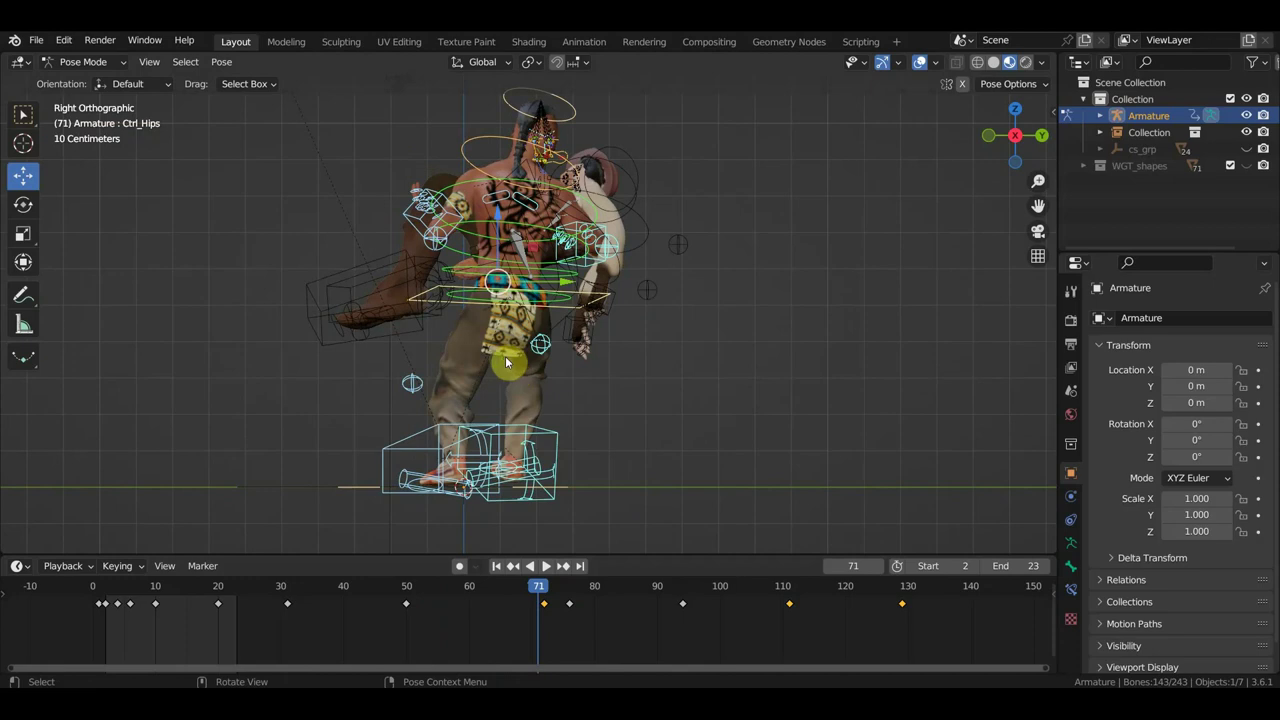
{"action": "mouse_move", "coordinate": [506, 360]}
{"action": "middle_mouse_down"}
{"action": "mouse_move", "coordinate": [220, 377]}
{"action": "mouse_move", "coordinate": [616, 388]}
{"action": "mouse_move", "coordinate": [426, 363]}
{"action": "middle_mouse_up"}
{"action": "key", "text": "KP_3"}
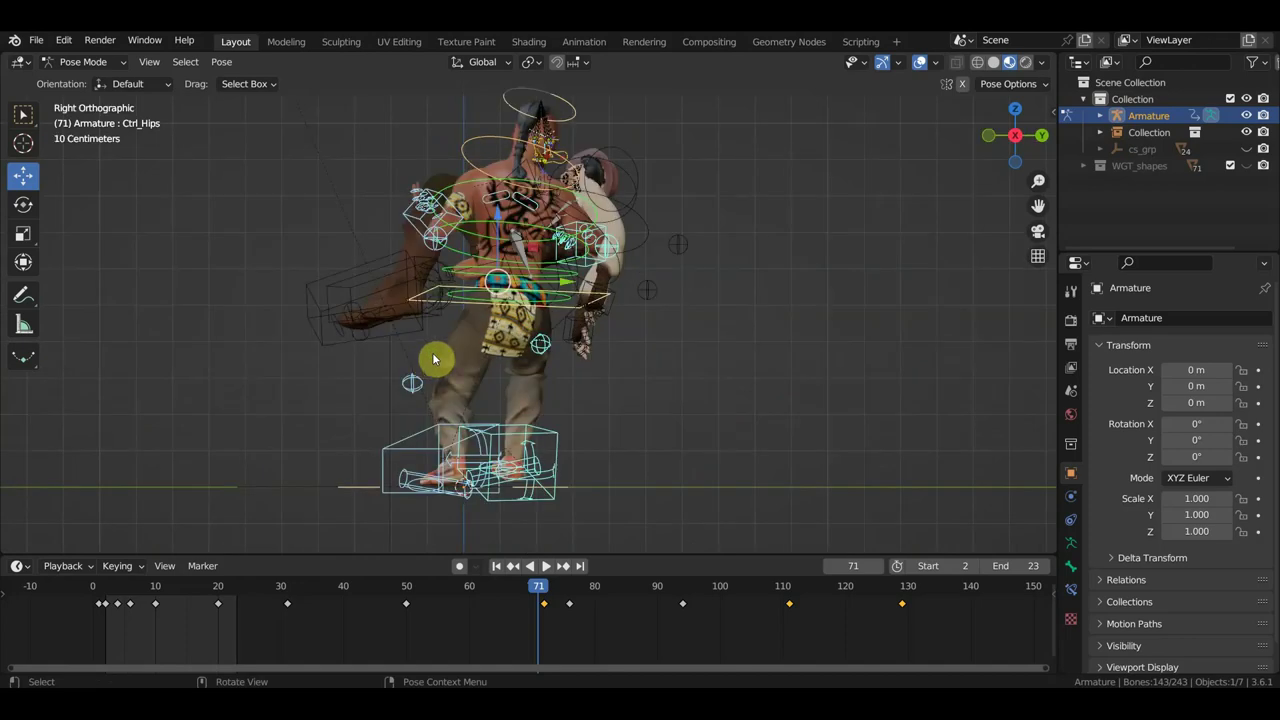
{"action": "mouse_move", "coordinate": [608, 314]}
{"action": "middle_mouse_down", "text": "shift"}
{"action": "mouse_move", "coordinate": [634, 334]}
{"action": "mouse_move", "coordinate": [628, 360]}
{"action": "middle_mouse_up", "text": "shift"}
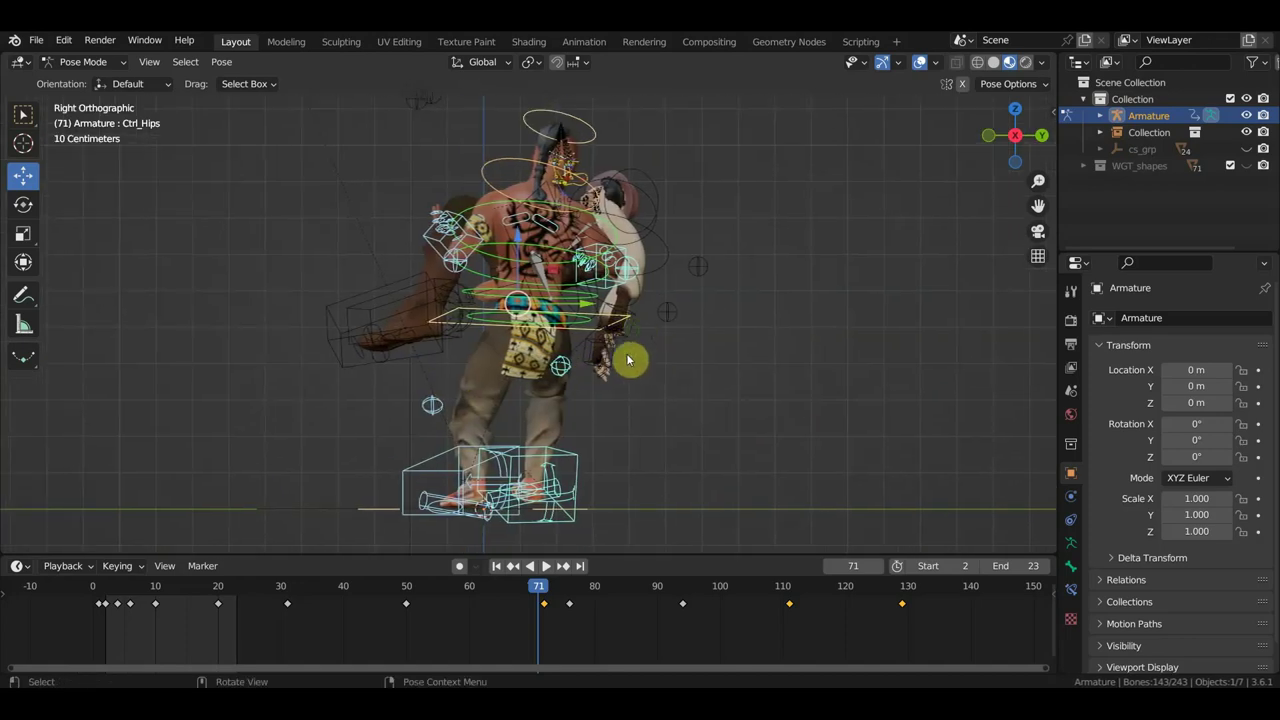
{"action": "mouse_move", "coordinate": [551, 590]}
{"action": "left_mouse_down"}
{"action": "mouse_move", "coordinate": [586, 594]}
{"action": "mouse_move", "coordinate": [523, 590]}
{"action": "mouse_move", "coordinate": [720, 600]}
{"action": "mouse_move", "coordinate": [759, 624]}
{"action": "mouse_move", "coordinate": [666, 614]}
{"action": "mouse_move", "coordinate": [706, 614]}
{"action": "mouse_move", "coordinate": [686, 618]}
{"action": "left_mouse_up"}
Lift the right foot IK control slightly at frame 94.
{"action": "left_click", "coordinate": [713, 496]}
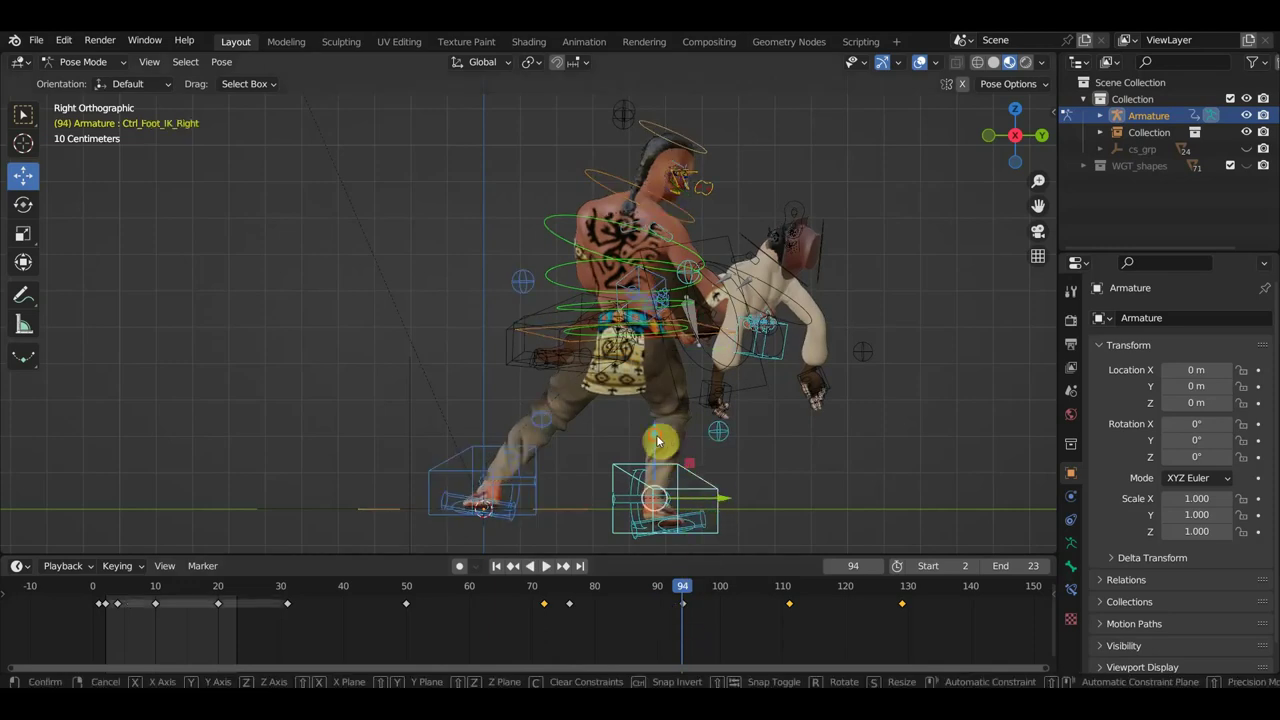
{"action": "key", "text": "g"}
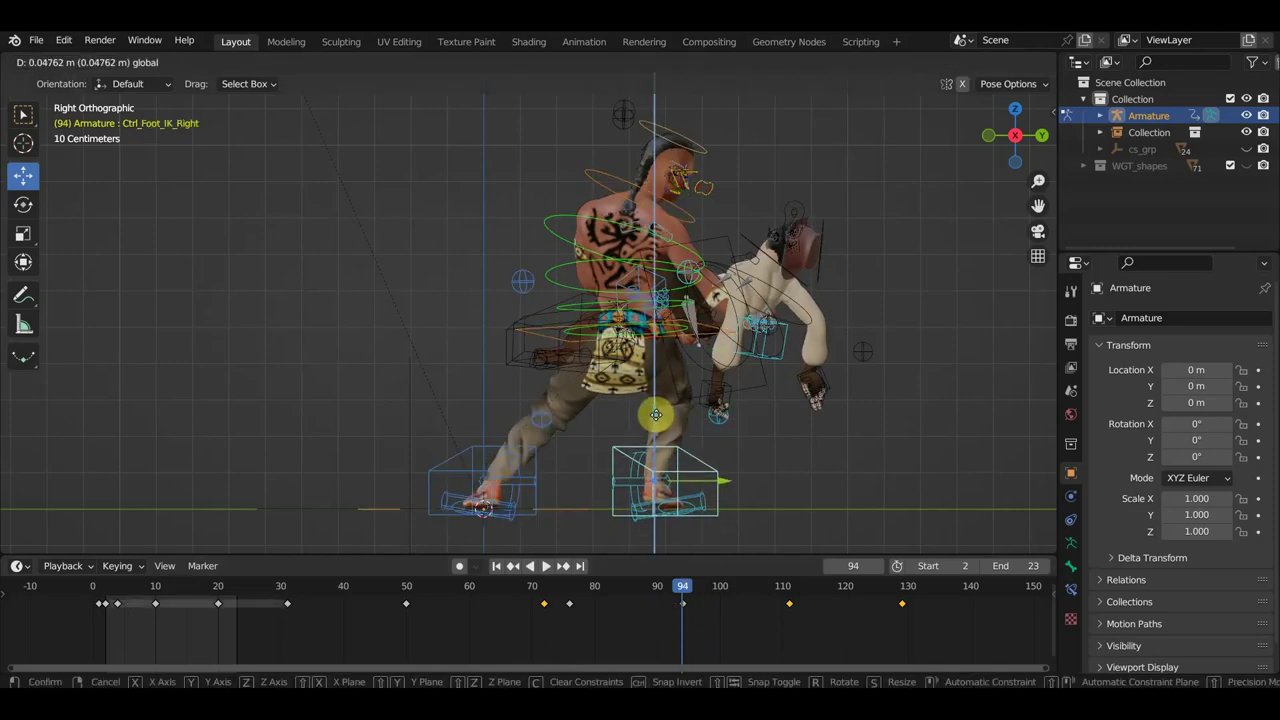
{"action": "left_click", "coordinate": [665, 420]}
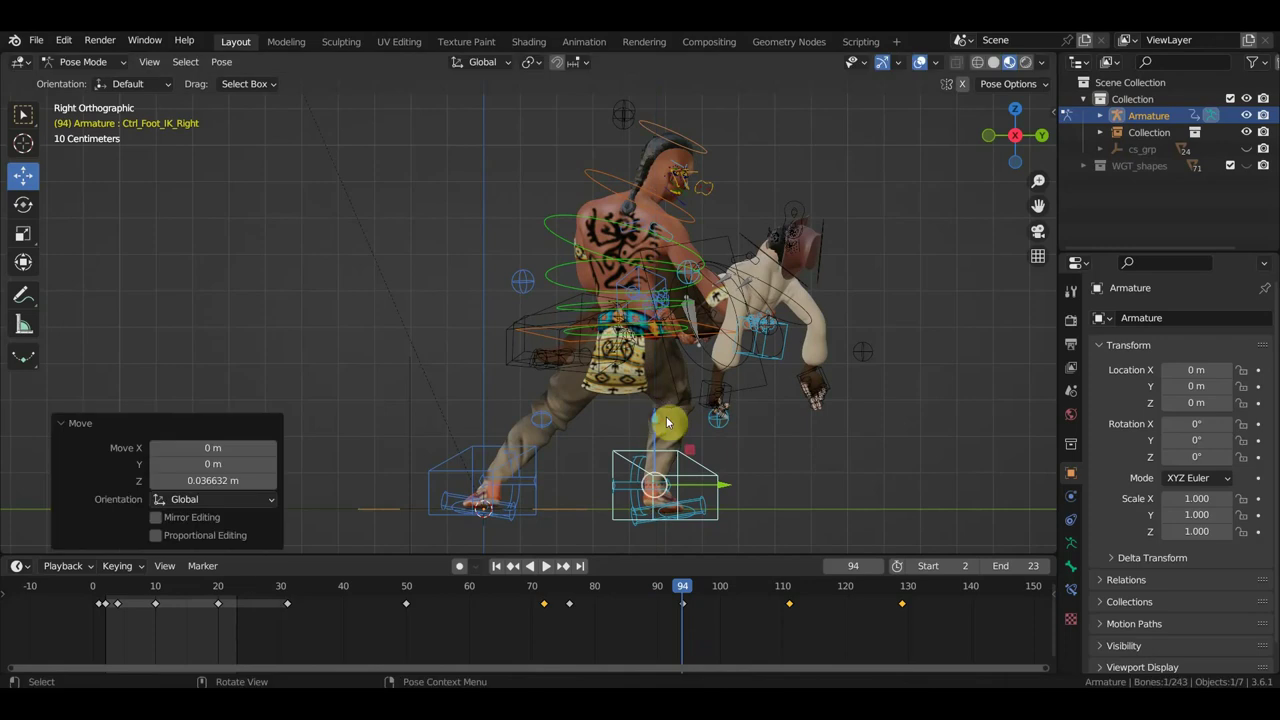
Tilt the hips control about 17.9°, move it, and rotate it a little more.
{"action": "left_click", "coordinate": [541, 337]}
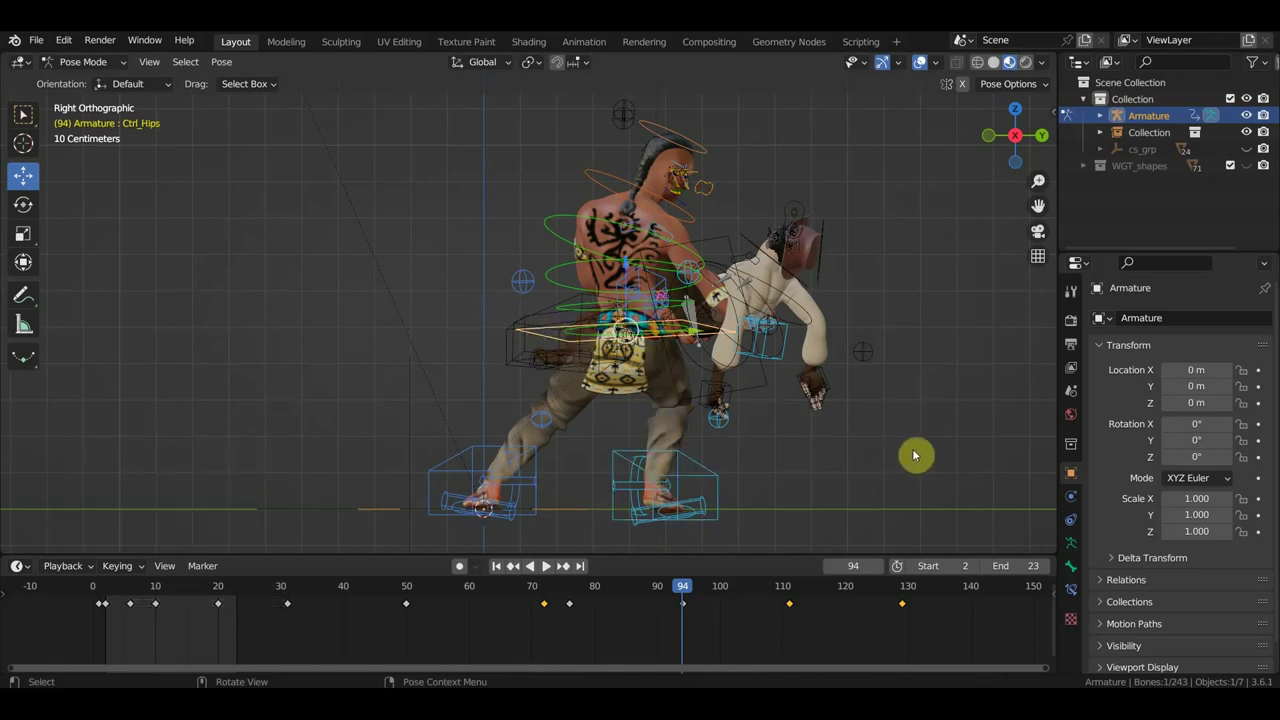
{"action": "key", "text": "r"}
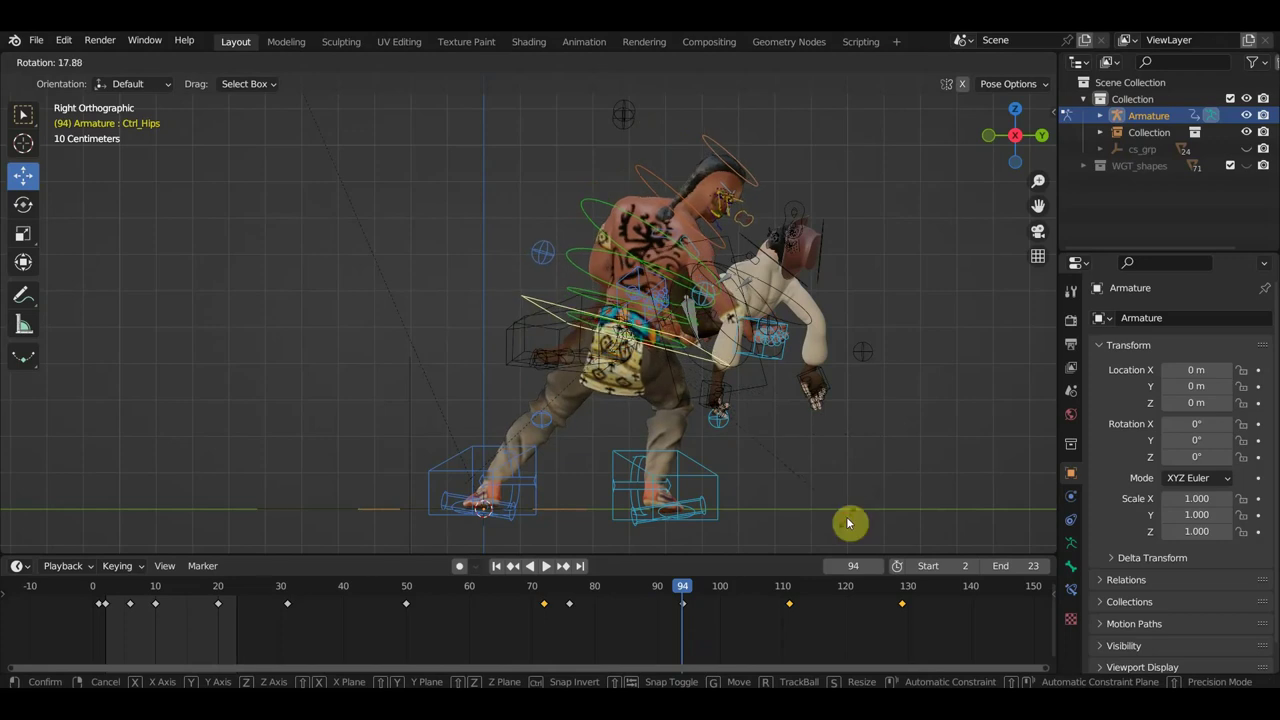
{"action": "left_click", "coordinate": [847, 522]}
{"action": "key", "text": "g"}
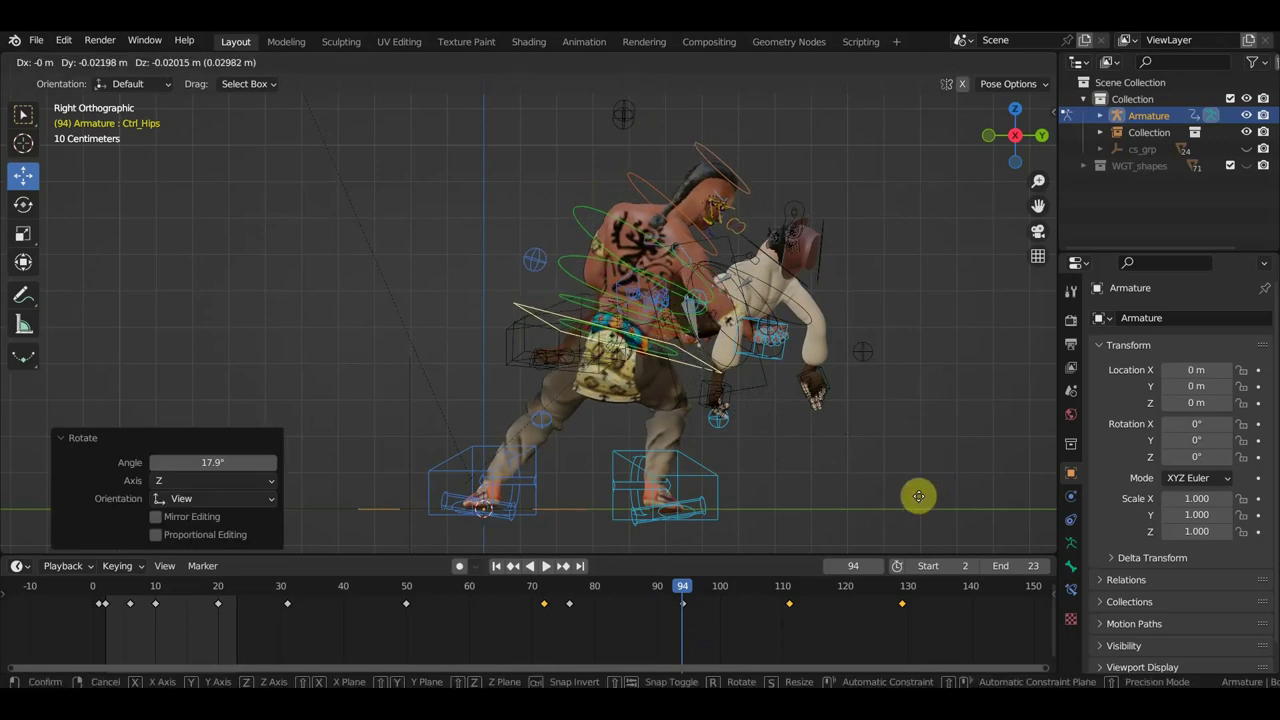
{"action": "left_click", "coordinate": [913, 502]}
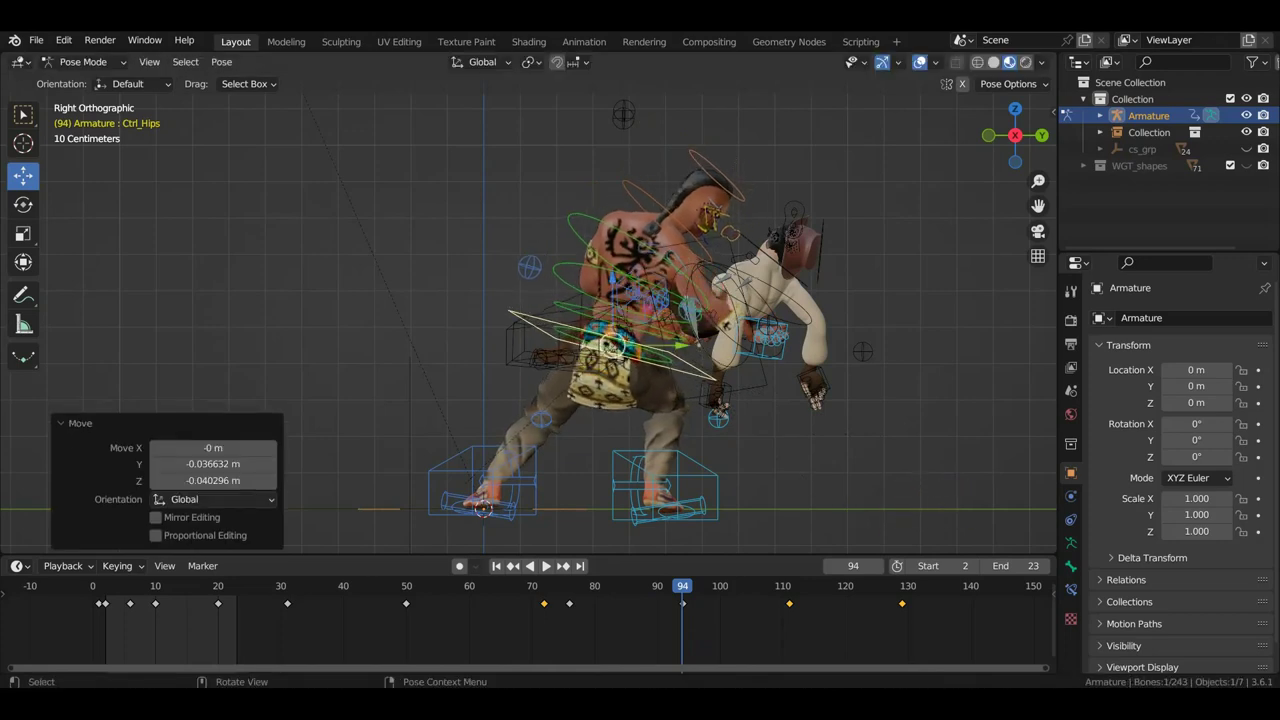
{"action": "key", "text": "r"}
{"action": "left_click", "coordinate": [926, 528]}
{"action": "middle_click_drag", "start_coordinate": [926, 528], "coordinate": [990, 472]}
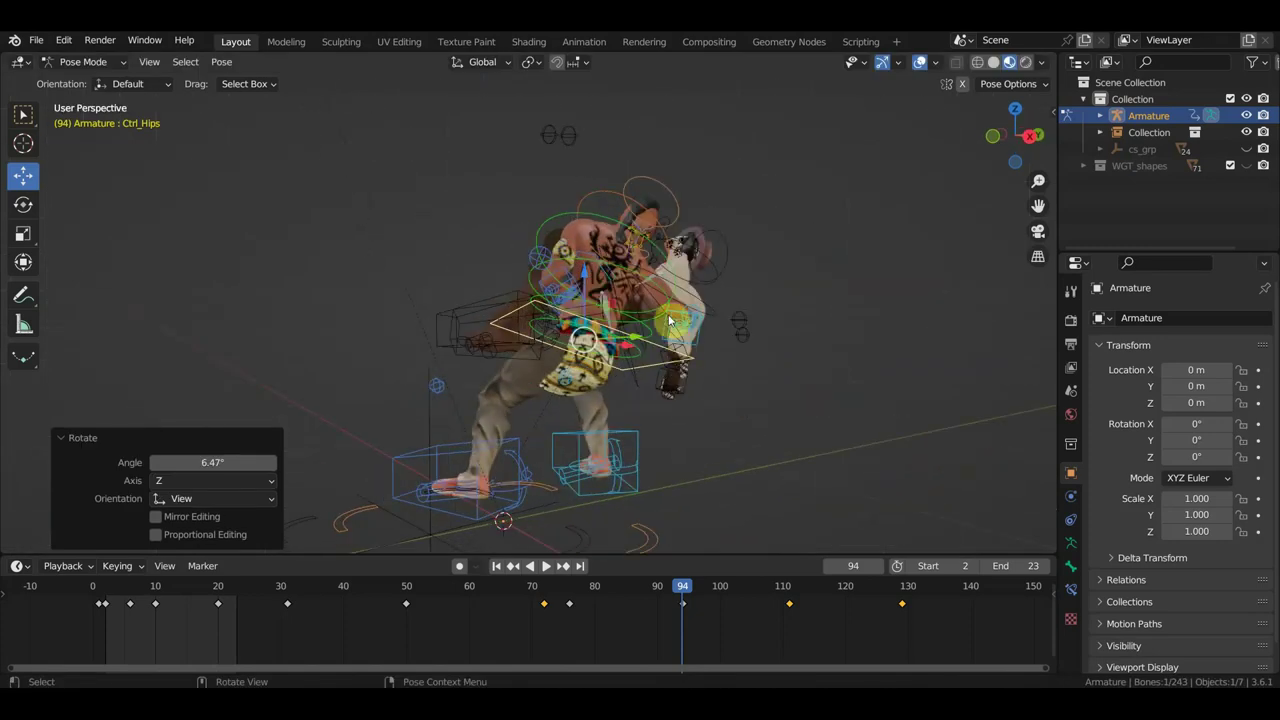
Bend the first spine control about -11°.
{"action": "left_click", "coordinate": [628, 271]}
{"action": "key", "text": "r"}
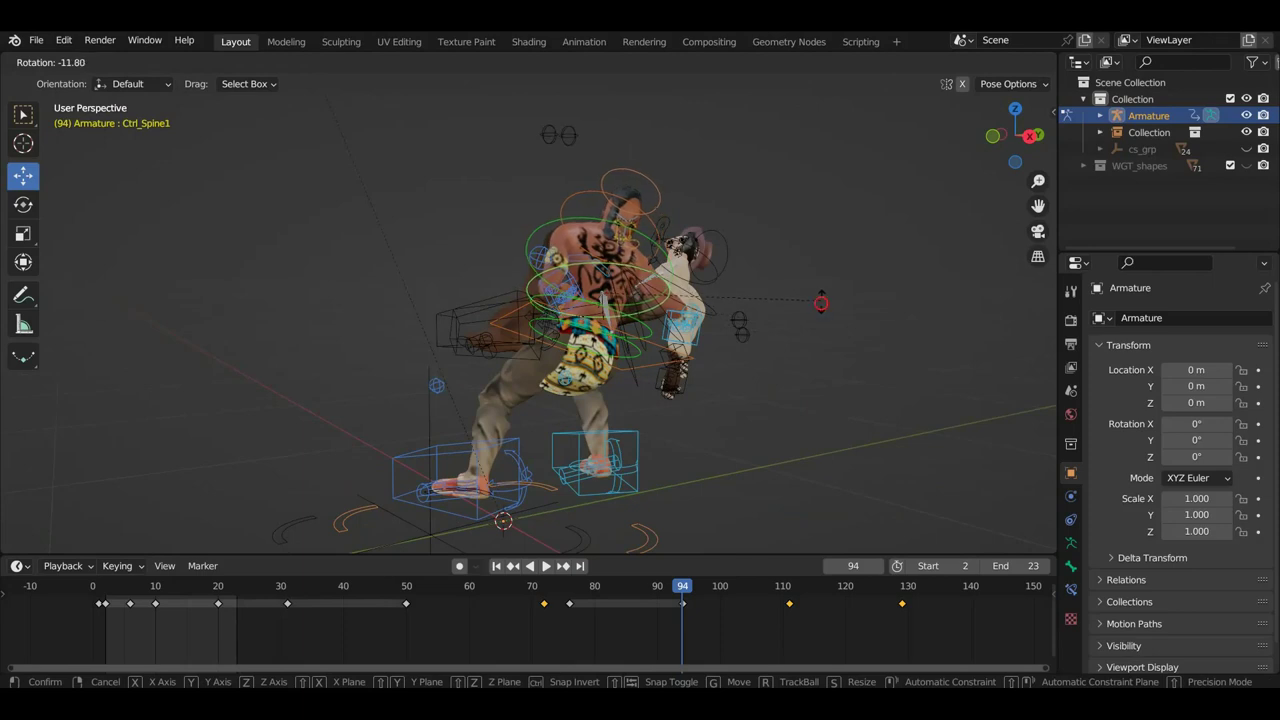
{"action": "left_click", "coordinate": [820, 303]}
{"action": "mouse_move", "coordinate": [820, 309]}
{"action": "middle_mouse_down"}
{"action": "mouse_move", "coordinate": [612, 344]}
{"action": "mouse_move", "coordinate": [754, 462]}
{"action": "mouse_move", "coordinate": [706, 486]}
{"action": "mouse_move", "coordinate": [673, 472]}
{"action": "middle_mouse_up"}
Turn the right hand IK control 34.2° and reposition it.
{"action": "left_click", "coordinate": [240, 333]}
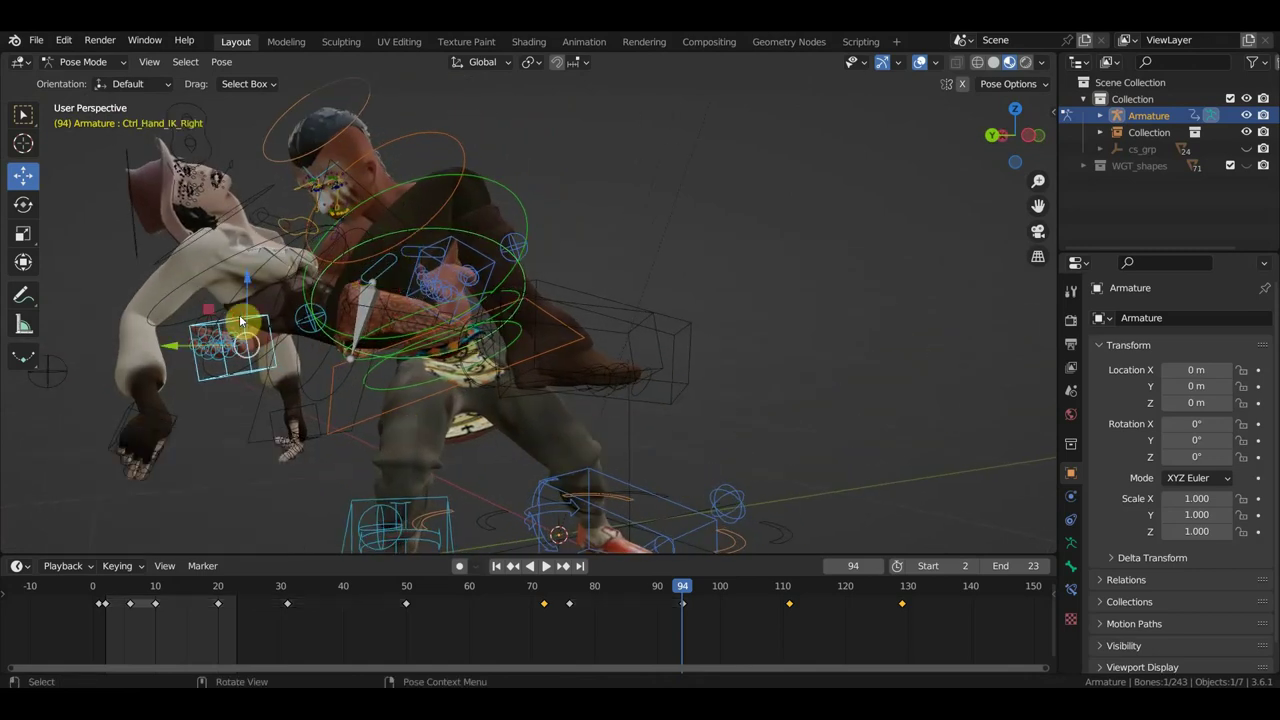
{"action": "scroll", "coordinate": [320, 360], "scroll_direction": "down", "scroll_amount": 3}
{"action": "key", "text": "r"}
{"action": "left_click", "coordinate": [446, 476]}
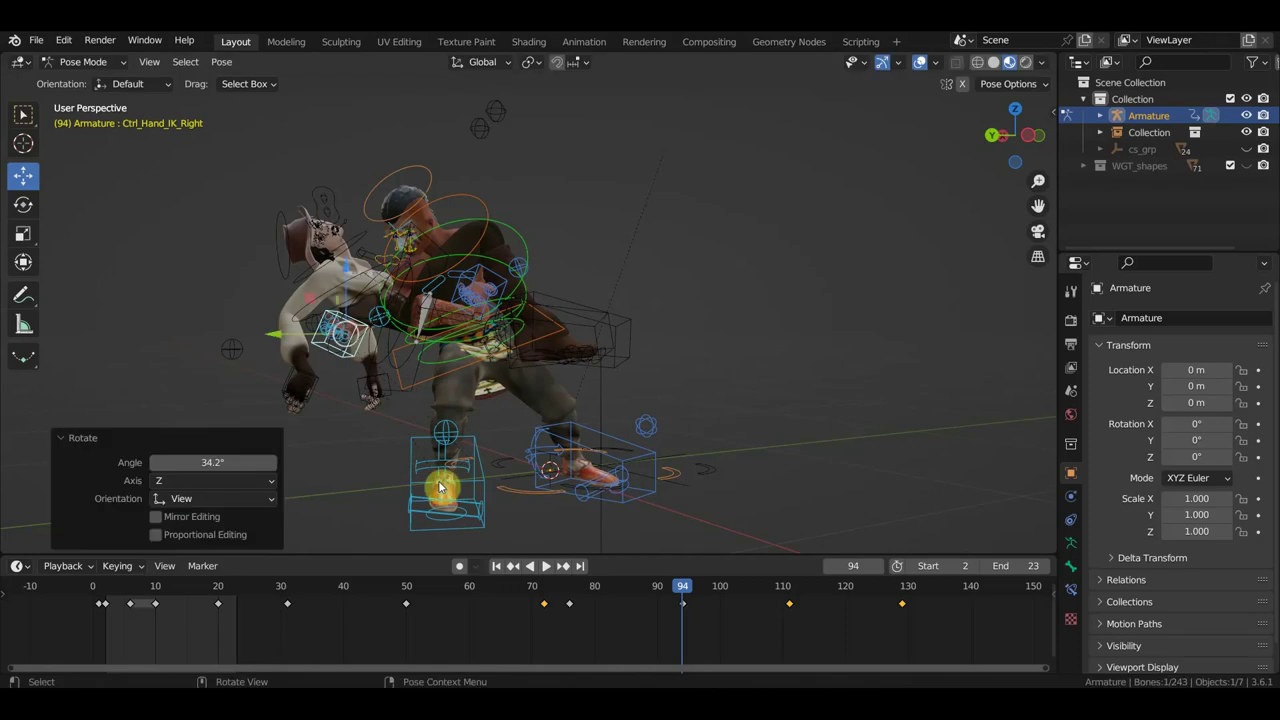
{"action": "key", "text": "g"}
{"action": "left_click", "coordinate": [457, 462]}
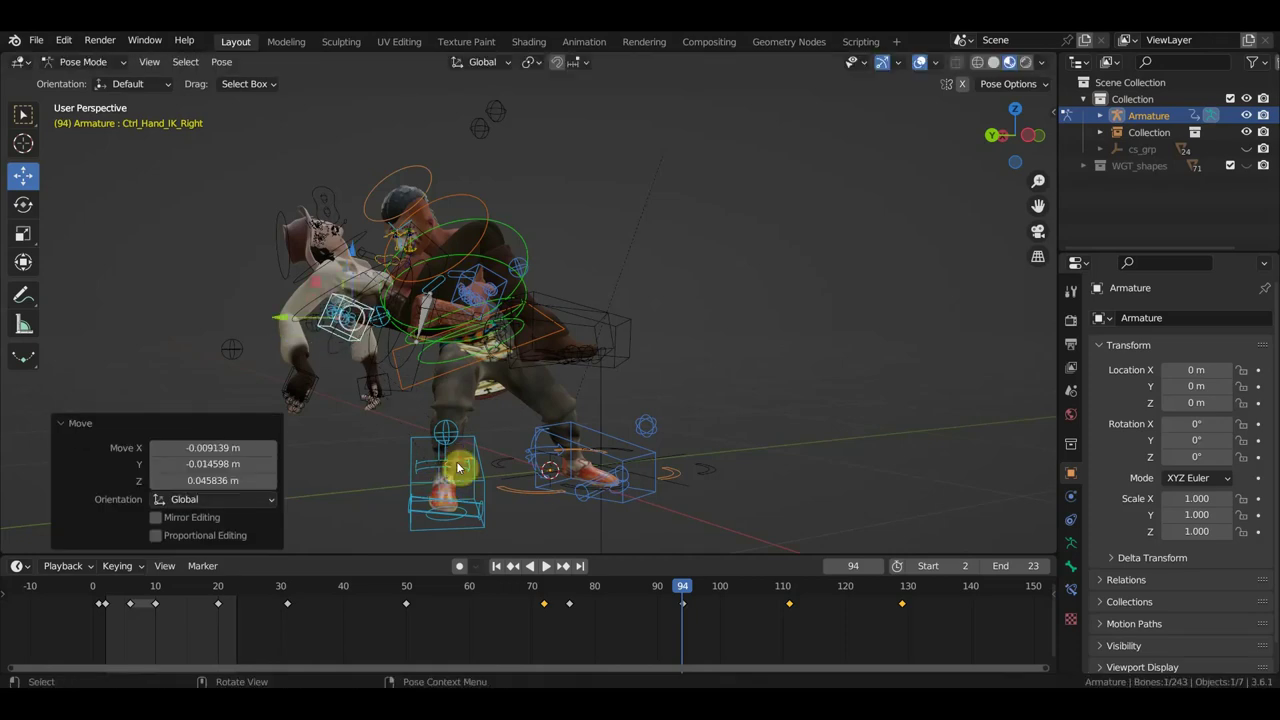
{"action": "middle_click_drag", "start_coordinate": [466, 463], "coordinate": [606, 471], "text": "shift"}
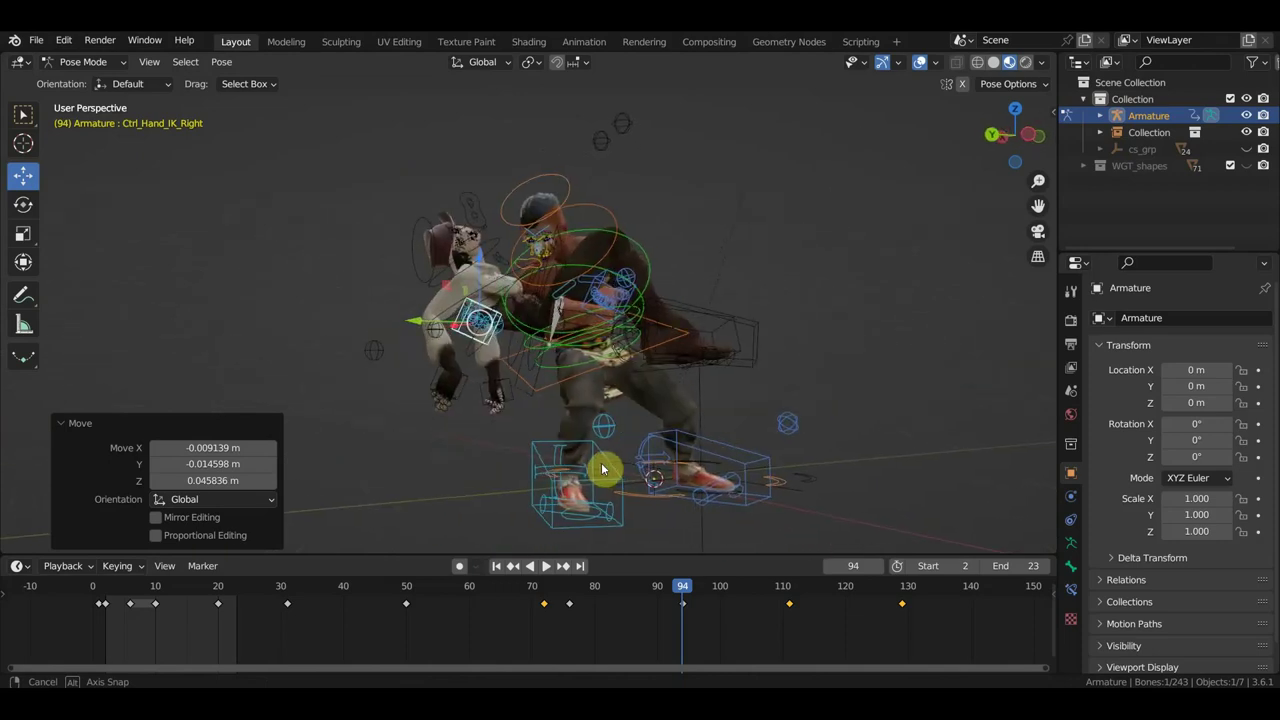
{"action": "middle_click_drag", "start_coordinate": [586, 323], "coordinate": [543, 337]}
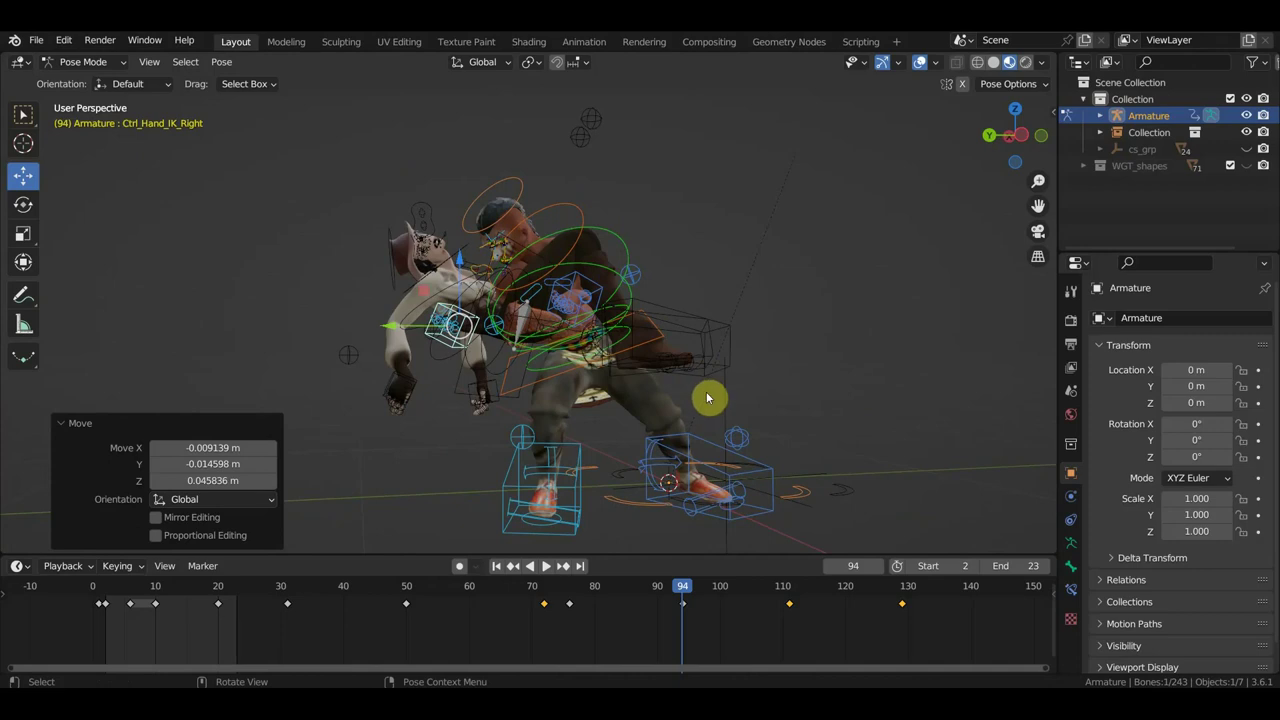
{"action": "mouse_move", "coordinate": [712, 429]}
{"action": "middle_mouse_down"}
{"action": "mouse_move", "coordinate": [685, 432]}
{"action": "mouse_move", "coordinate": [700, 437]}
{"action": "middle_mouse_up"}
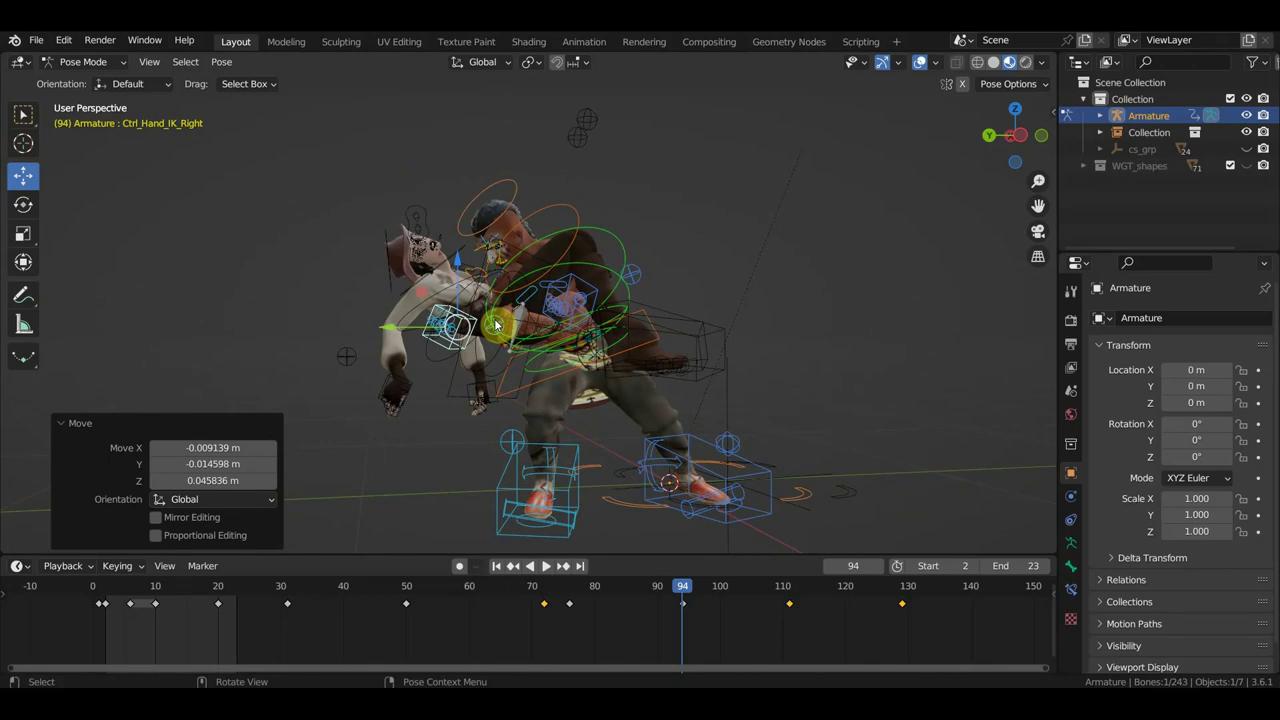
{"action": "middle_click_drag", "start_coordinate": [722, 455], "coordinate": [715, 461]}
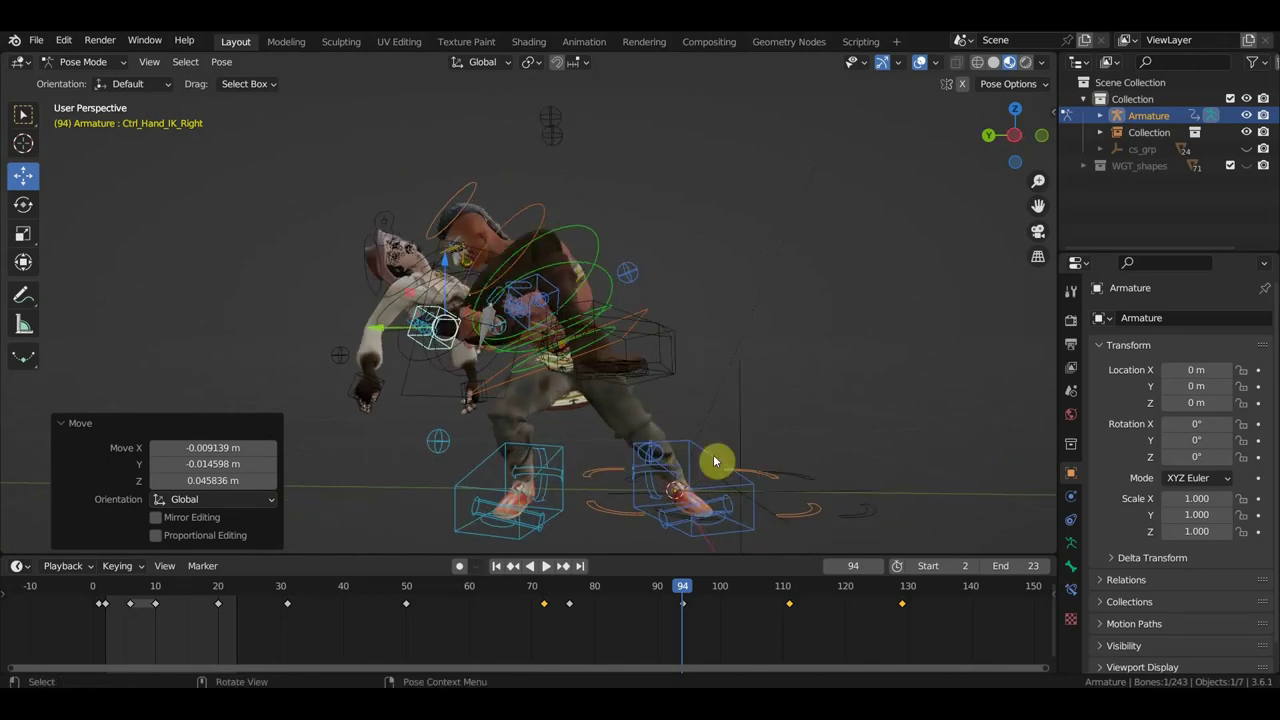
Rotate the left foot IK control 41.8° in top view.
{"action": "left_click", "coordinate": [722, 462]}
{"action": "key", "text": "KP_7"}
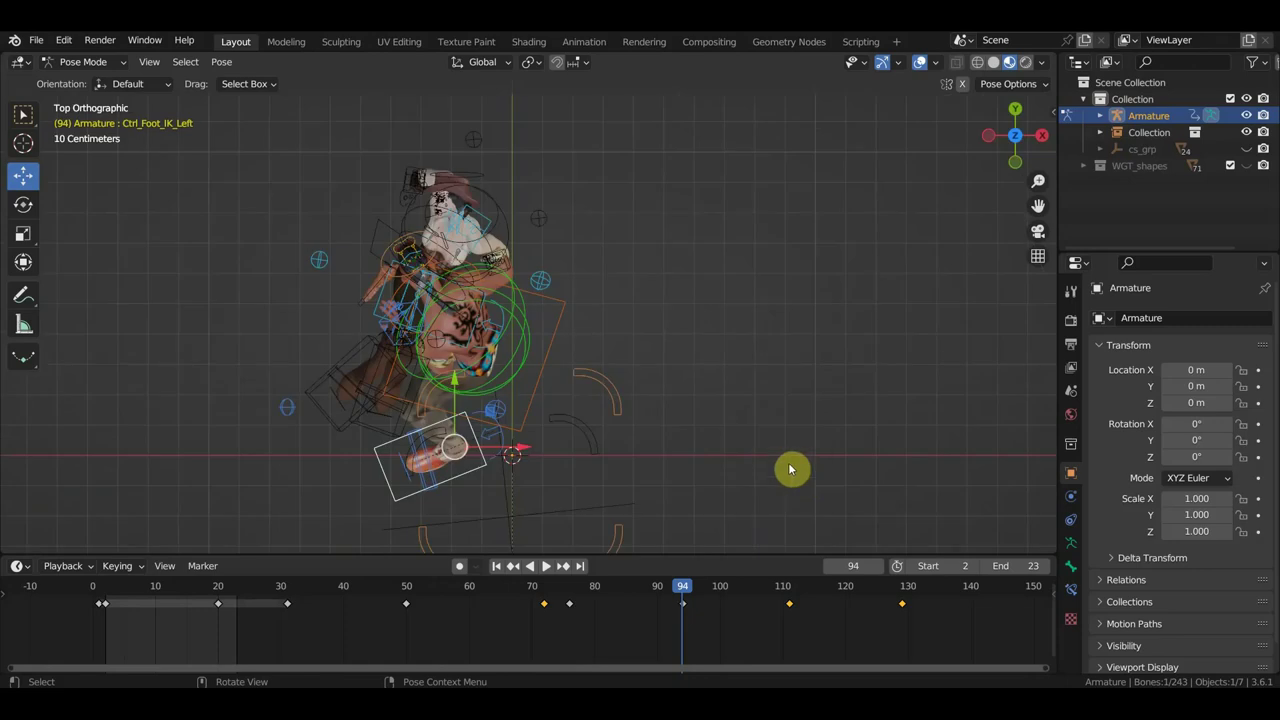
{"action": "key", "text": "r"}
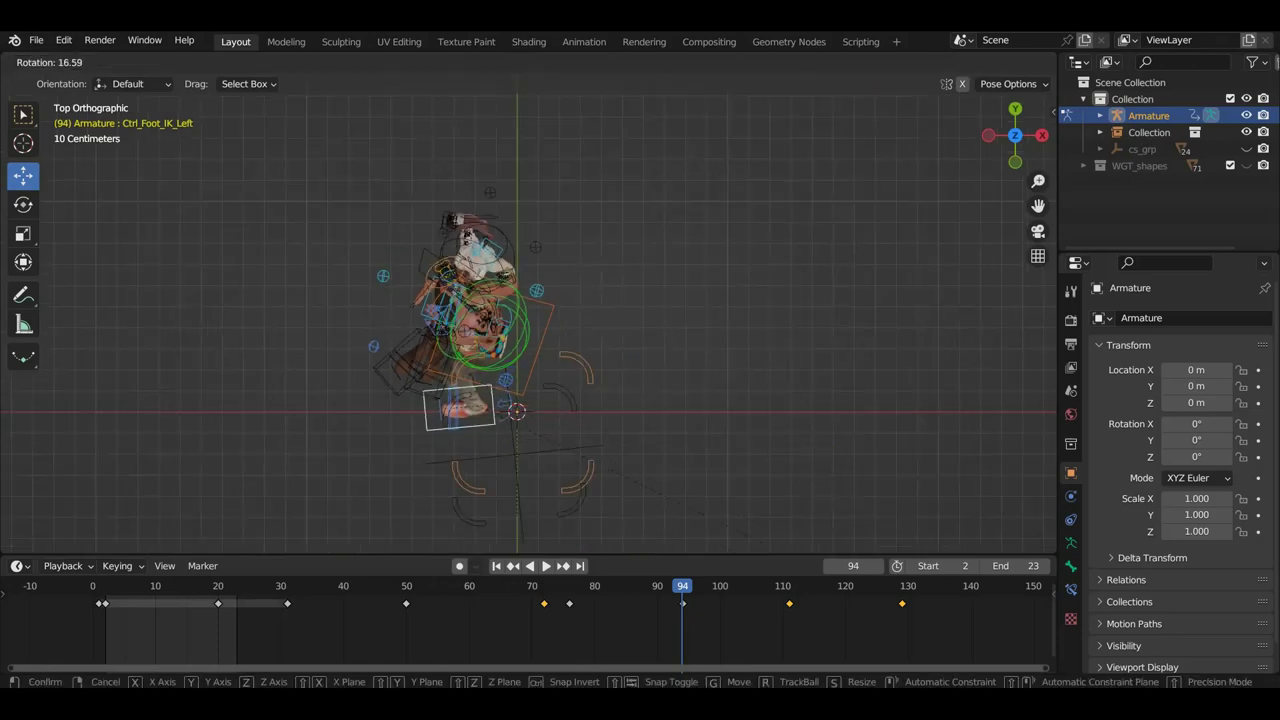
{"action": "left_click", "coordinate": [637, 125]}
{"action": "mouse_move", "coordinate": [643, 260]}
{"action": "middle_mouse_down"}
{"action": "mouse_move", "coordinate": [594, 340]}
{"action": "mouse_move", "coordinate": [689, 200]}
{"action": "mouse_move", "coordinate": [780, 212]}
{"action": "middle_mouse_up"}
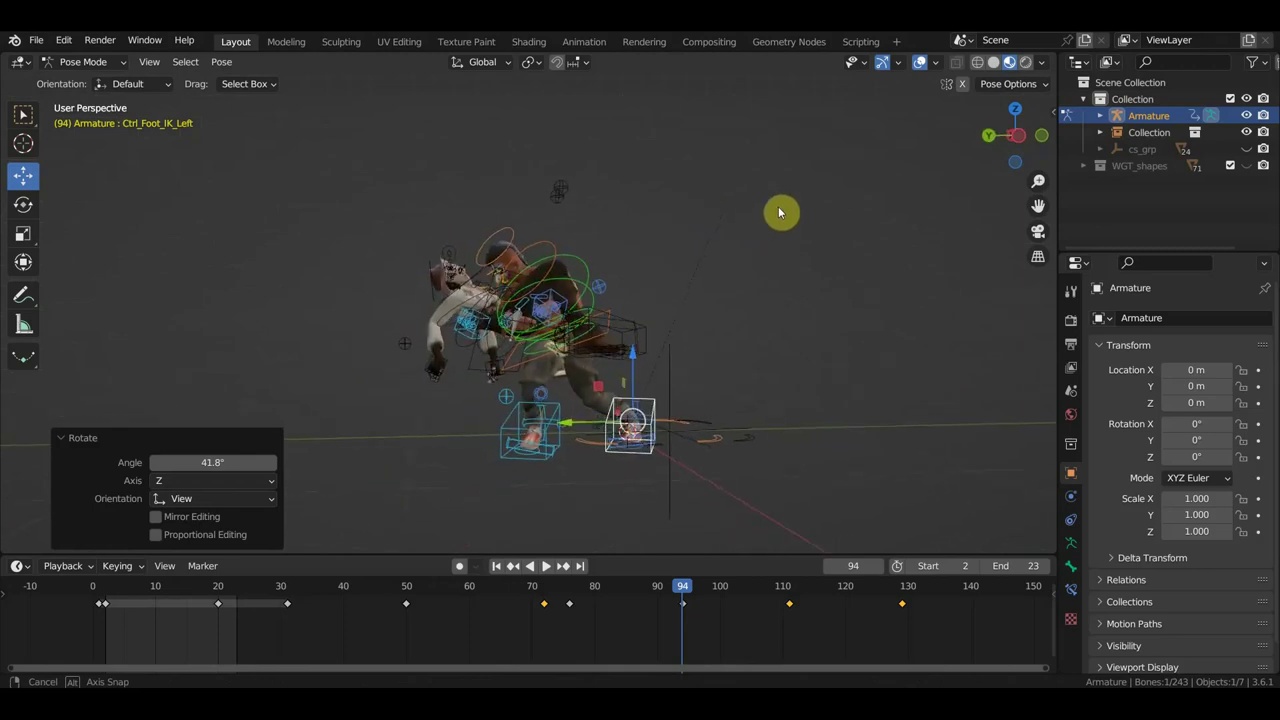
Key location and rotation for all controls at frame 94 and play the animation.
{"action": "key", "text": "a"}
{"action": "key", "text": "i"}
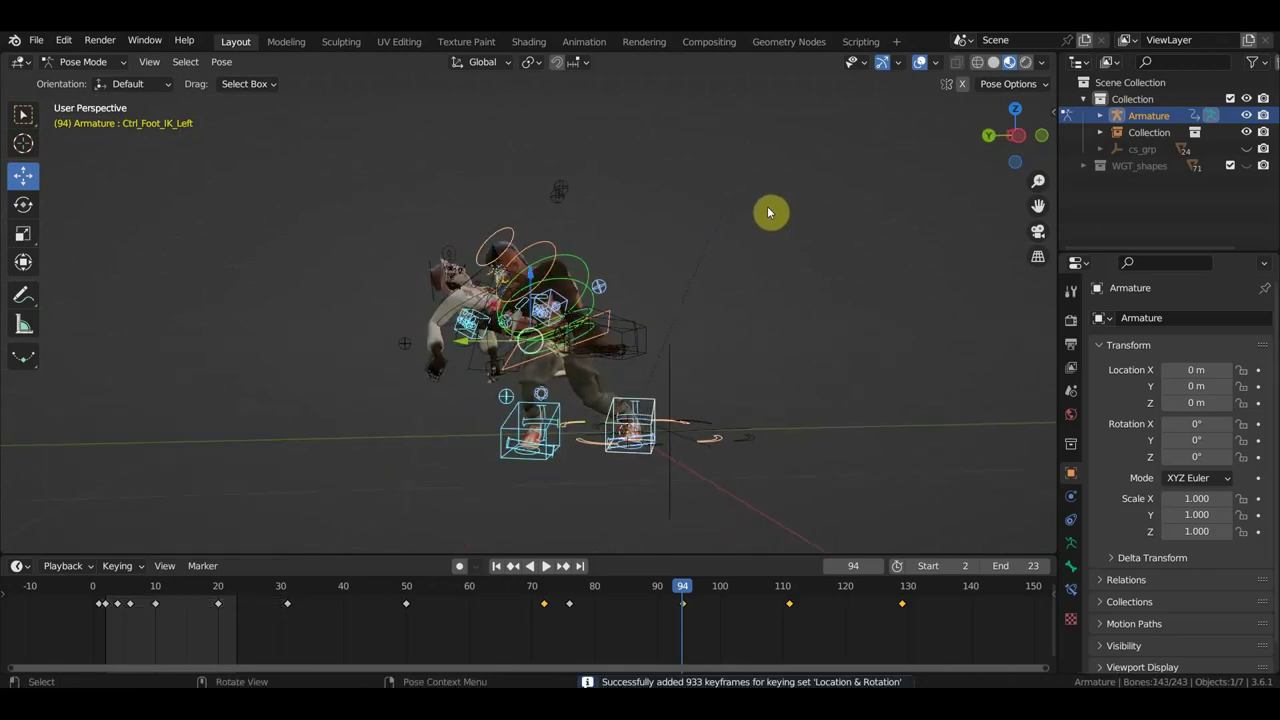
{"action": "key", "text": "space"}
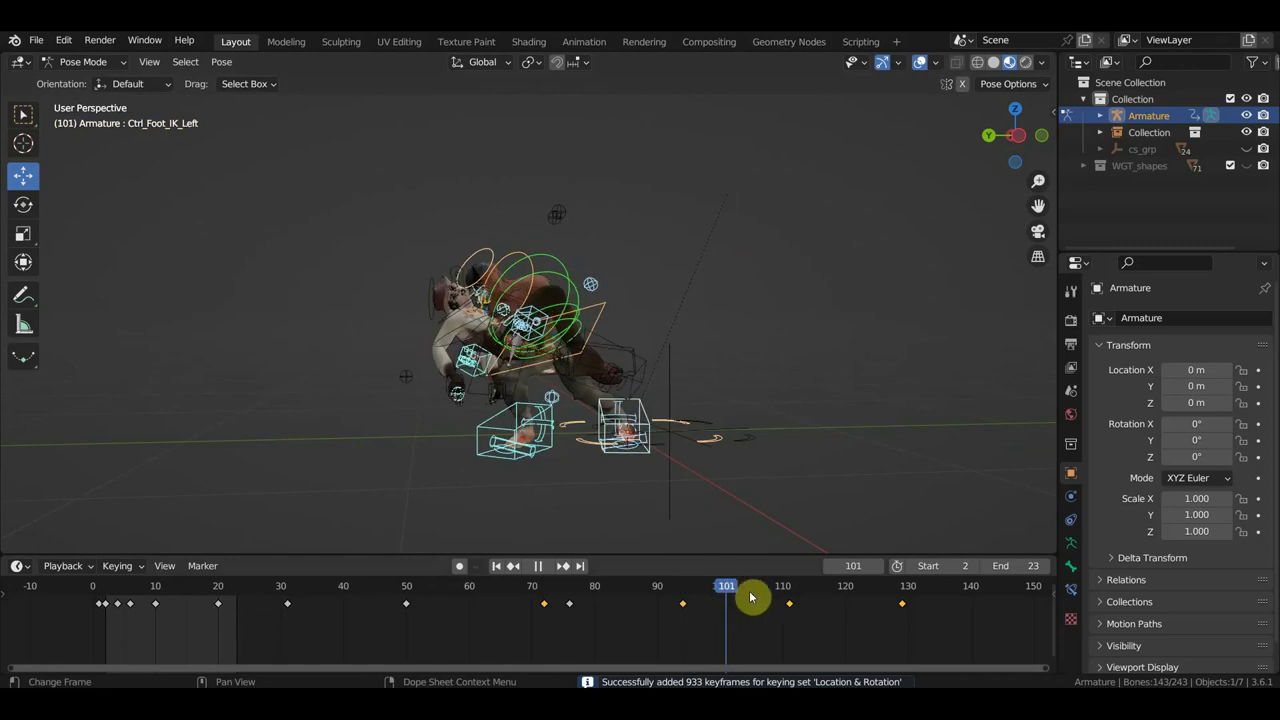
Scrub back near frame 97 and raise the left foot IK control slightly in side view.
{"action": "mouse_move", "coordinate": [752, 597]}
{"action": "left_mouse_down"}
{"action": "mouse_move", "coordinate": [703, 593]}
{"action": "mouse_move", "coordinate": [921, 604]}
{"action": "left_mouse_up"}
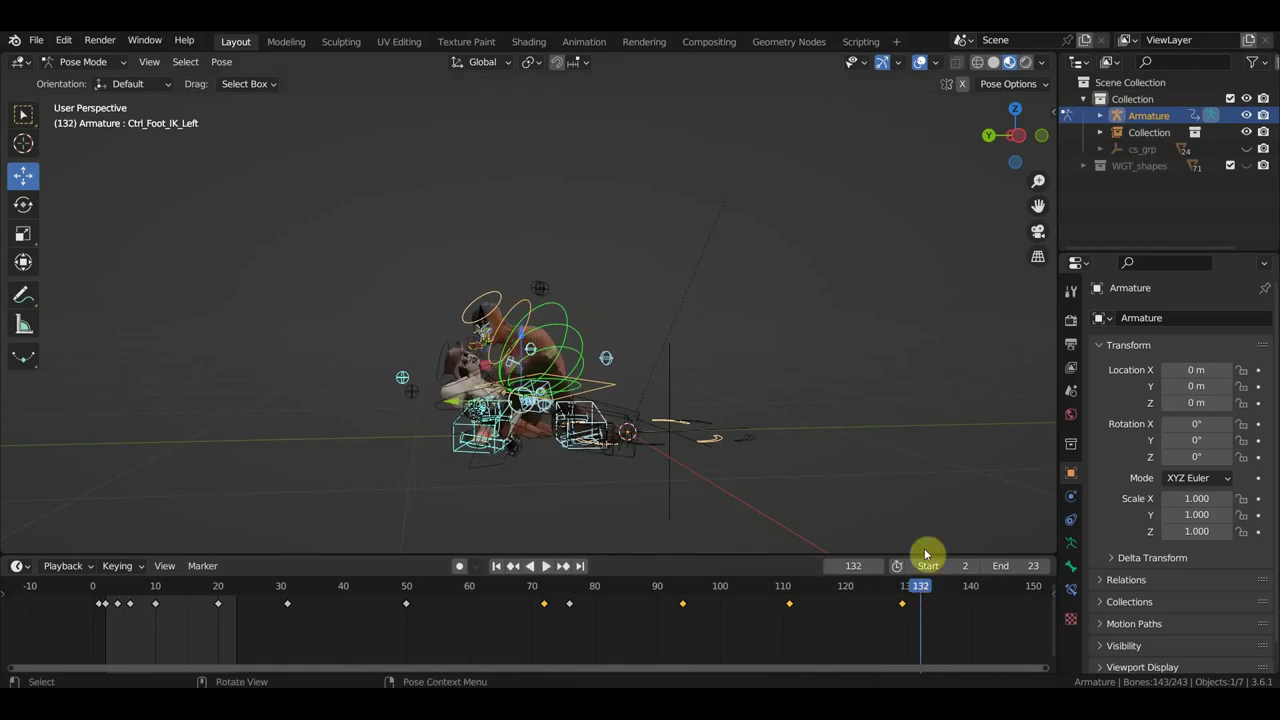
{"action": "mouse_move", "coordinate": [818, 419]}
{"action": "middle_mouse_down"}
{"action": "mouse_move", "coordinate": [390, 411]}
{"action": "mouse_move", "coordinate": [422, 360]}
{"action": "middle_mouse_up"}
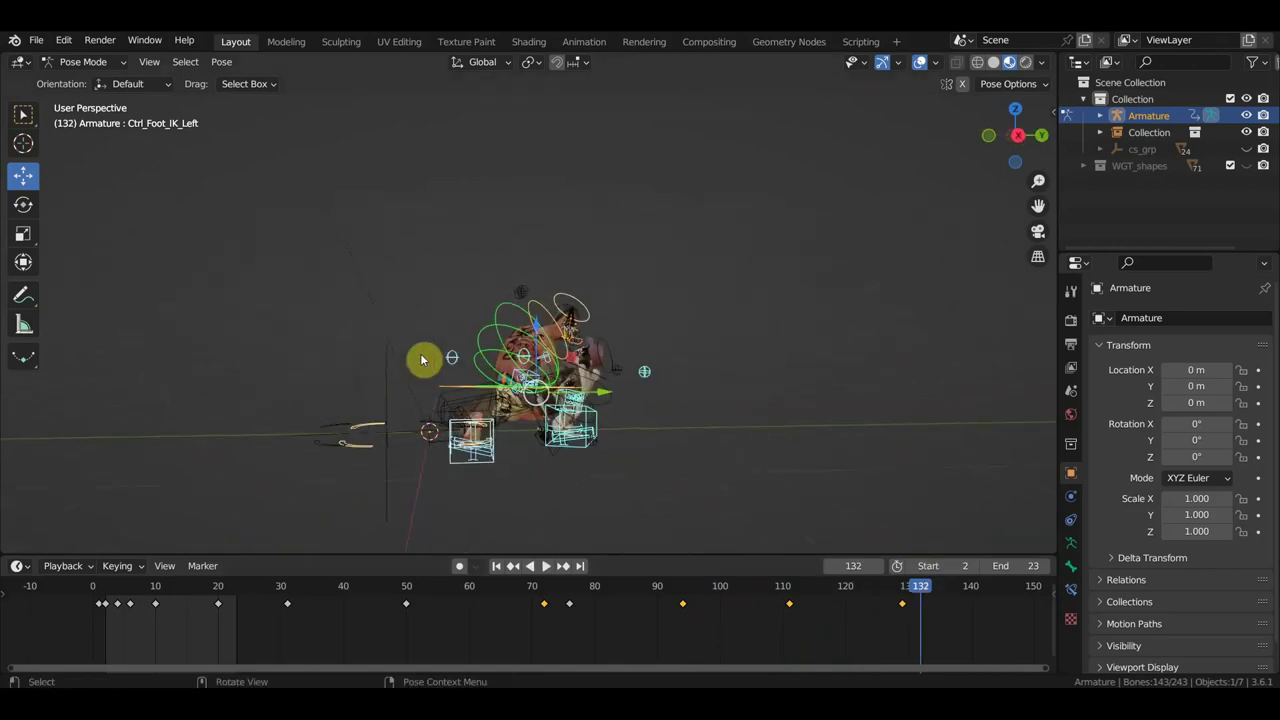
{"action": "key", "text": "KP_3"}
{"action": "scroll", "coordinate": [560, 328], "scroll_direction": "up", "scroll_amount": 2}
{"action": "scroll", "coordinate": [570, 326], "scroll_direction": "up", "scroll_amount": 2}
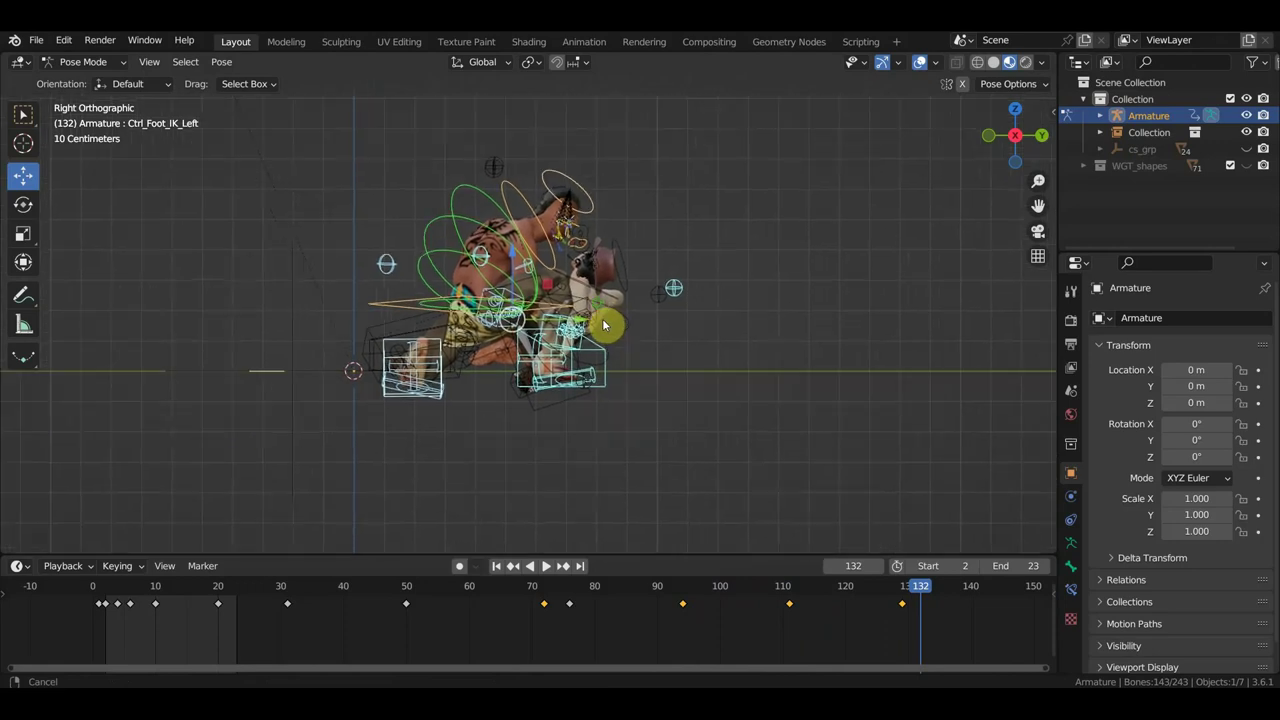
{"action": "scroll", "coordinate": [591, 323], "scroll_direction": "up", "scroll_amount": 2}
{"action": "left_click", "coordinate": [625, 371]}
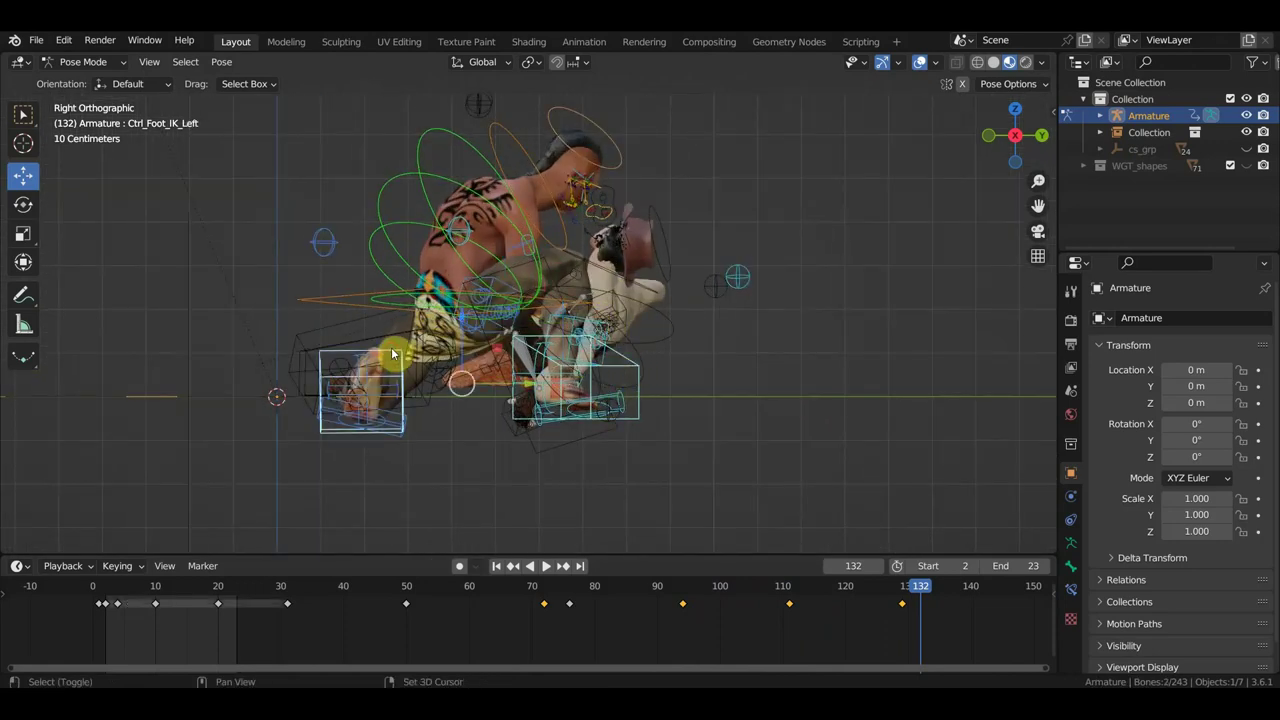
{"action": "left_click_drag", "start_coordinate": [460, 320], "coordinate": [460, 305]}
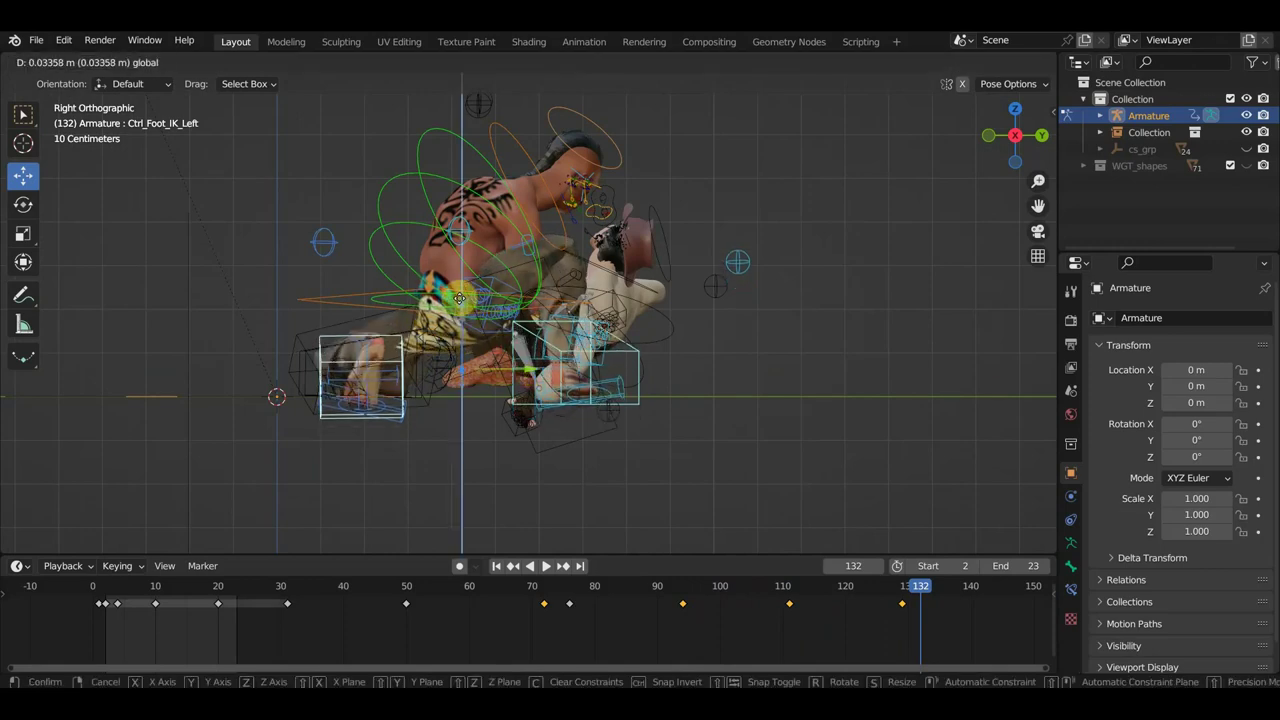
Lift the hips control upward and rotate it slightly.
{"action": "left_click", "coordinate": [357, 304]}
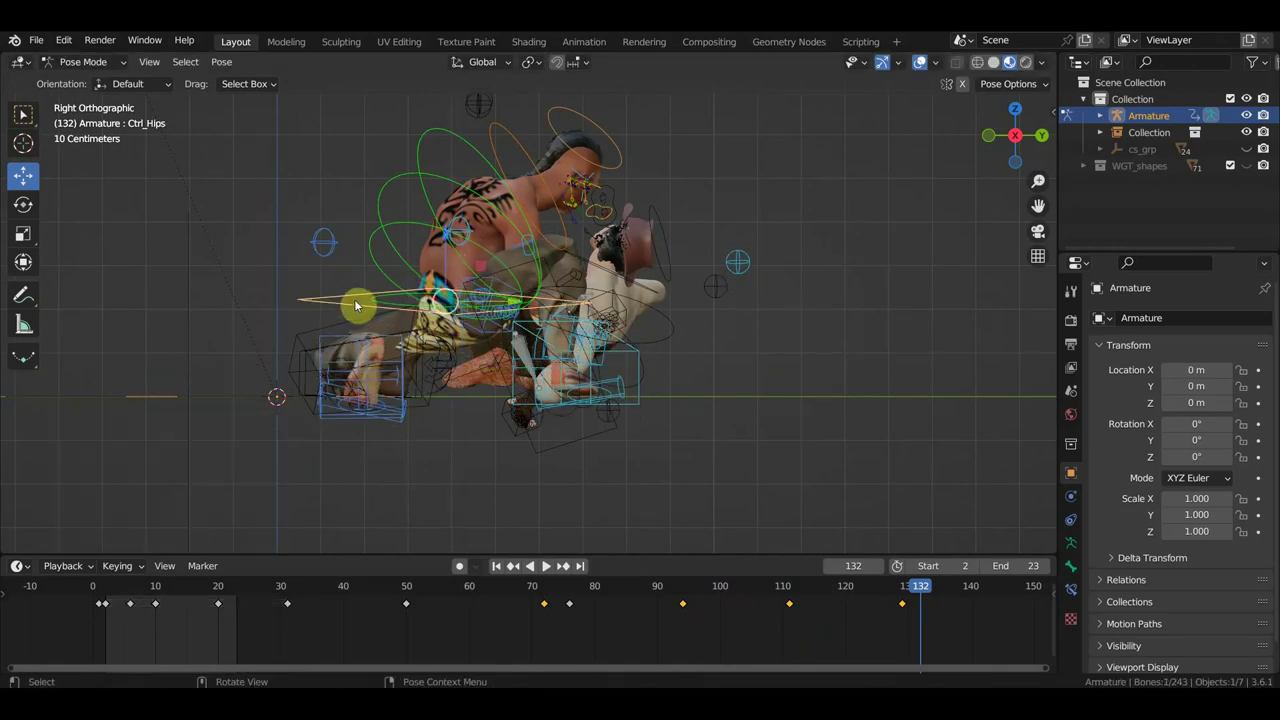
{"action": "left_click_drag", "start_coordinate": [449, 242], "coordinate": [443, 194]}
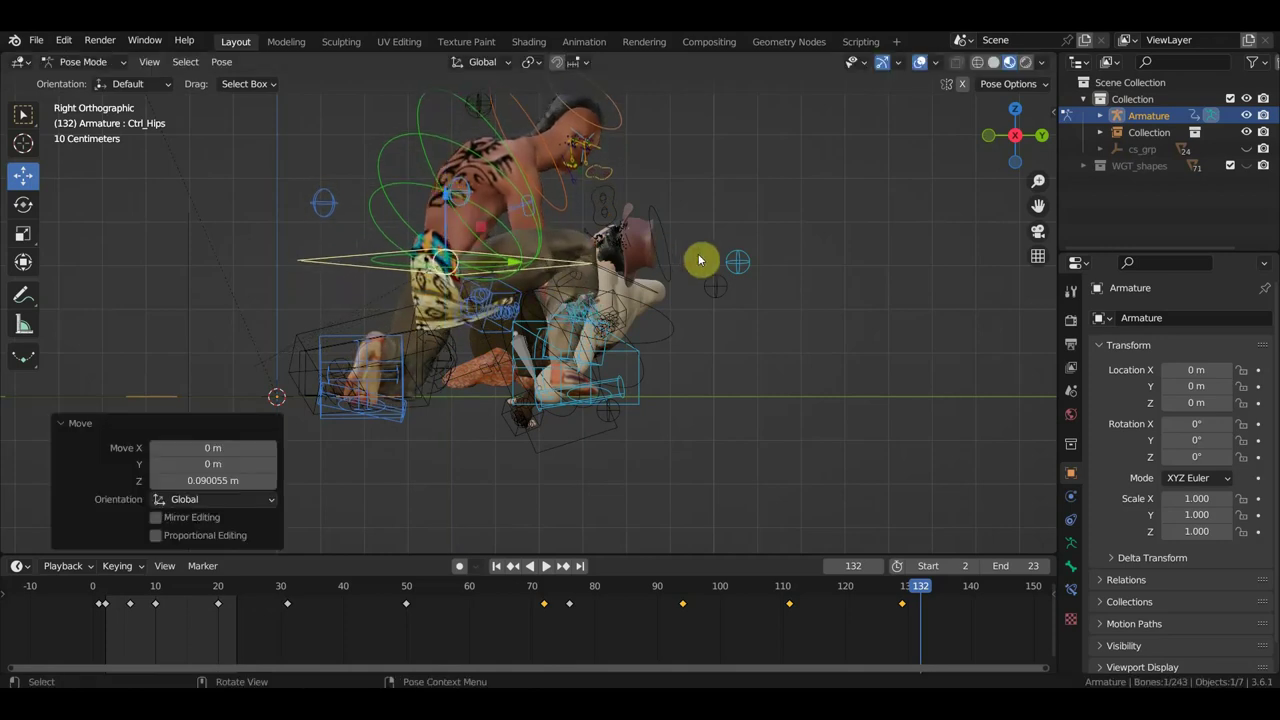
{"action": "key", "text": "r"}
{"action": "left_click", "coordinate": [700, 291]}
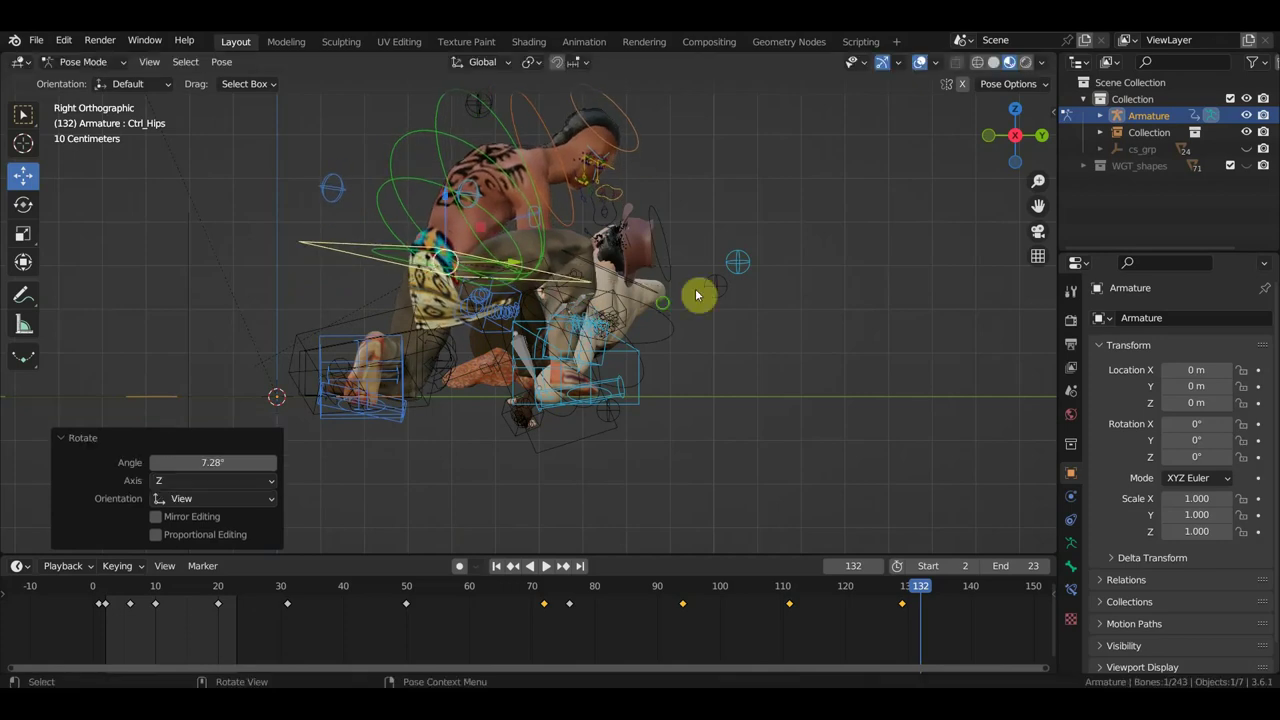
{"action": "mouse_move", "coordinate": [700, 291]}
{"action": "middle_mouse_down"}
{"action": "mouse_move", "coordinate": [449, 334]}
{"action": "mouse_move", "coordinate": [334, 317]}
{"action": "mouse_move", "coordinate": [329, 329]}
{"action": "mouse_move", "coordinate": [394, 346]}
{"action": "mouse_move", "coordinate": [425, 320]}
{"action": "middle_mouse_up"}
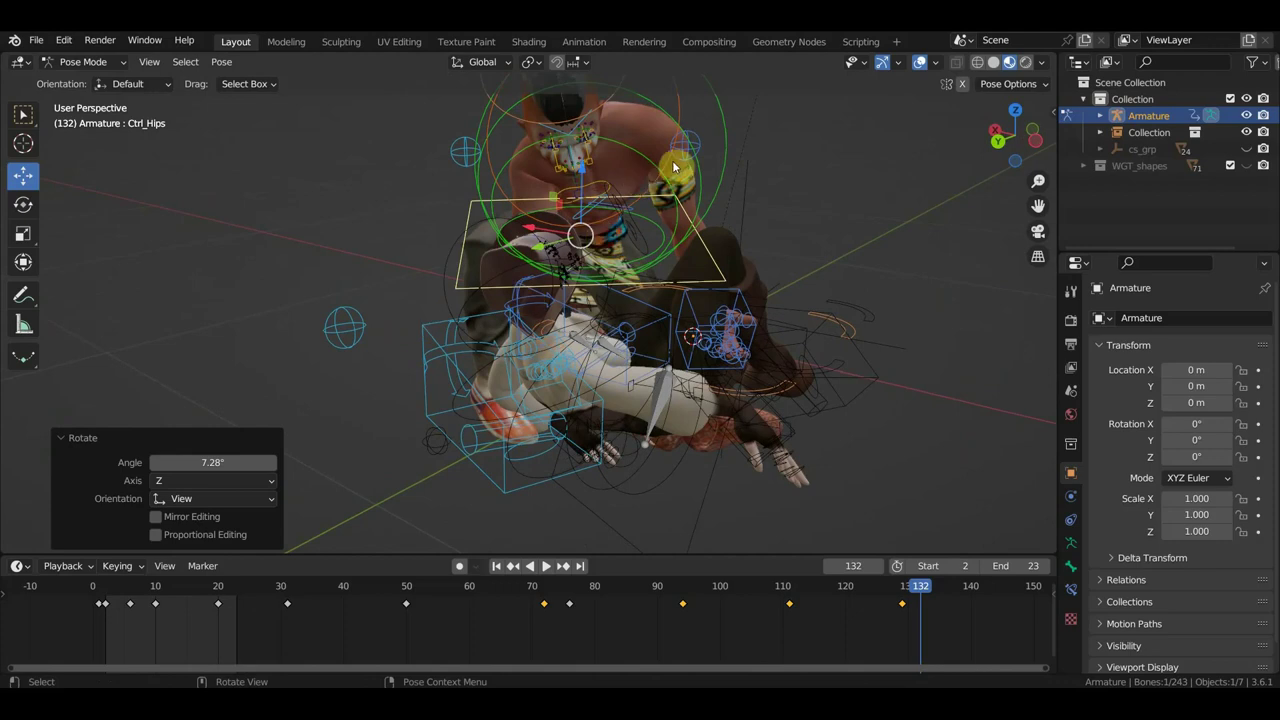
Rotate the upper spine control Ctrl_Spine2 in two adjustments.
{"action": "left_click", "coordinate": [729, 183]}
{"action": "mouse_move", "coordinate": [729, 183]}
{"action": "middle_mouse_down"}
{"action": "mouse_move", "coordinate": [697, 263]}
{"action": "mouse_move", "coordinate": [749, 274]}
{"action": "mouse_move", "coordinate": [726, 249]}
{"action": "mouse_move", "coordinate": [794, 254]}
{"action": "mouse_move", "coordinate": [800, 333]}
{"action": "middle_mouse_up"}
{"action": "key", "text": "r"}
{"action": "left_click", "coordinate": [716, 251]}
{"action": "key", "text": "r"}
{"action": "left_click", "coordinate": [822, 145]}
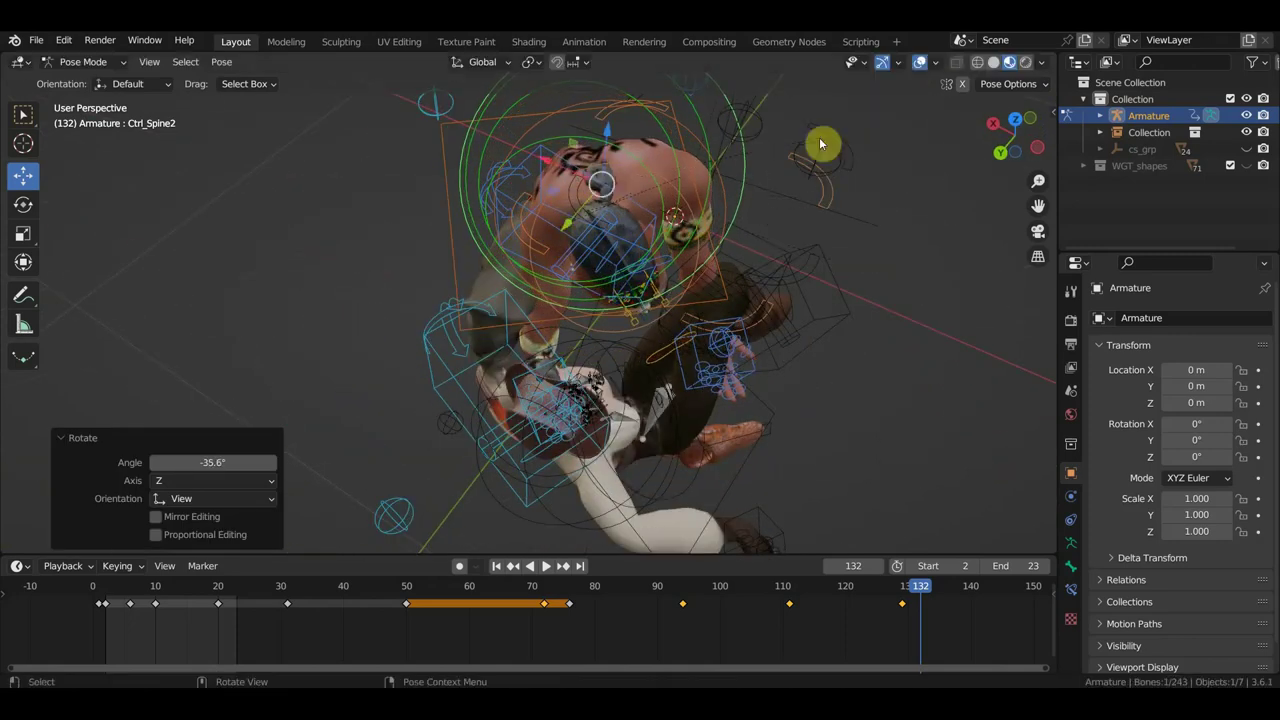
{"action": "mouse_move", "coordinate": [822, 145]}
{"action": "middle_mouse_down"}
{"action": "mouse_move", "coordinate": [755, 211]}
{"action": "mouse_move", "coordinate": [734, 157]}
{"action": "mouse_move", "coordinate": [785, 205]}
{"action": "mouse_move", "coordinate": [595, 248]}
{"action": "mouse_move", "coordinate": [623, 214]}
{"action": "mouse_move", "coordinate": [708, 229]}
{"action": "mouse_move", "coordinate": [613, 232]}
{"action": "middle_mouse_up"}
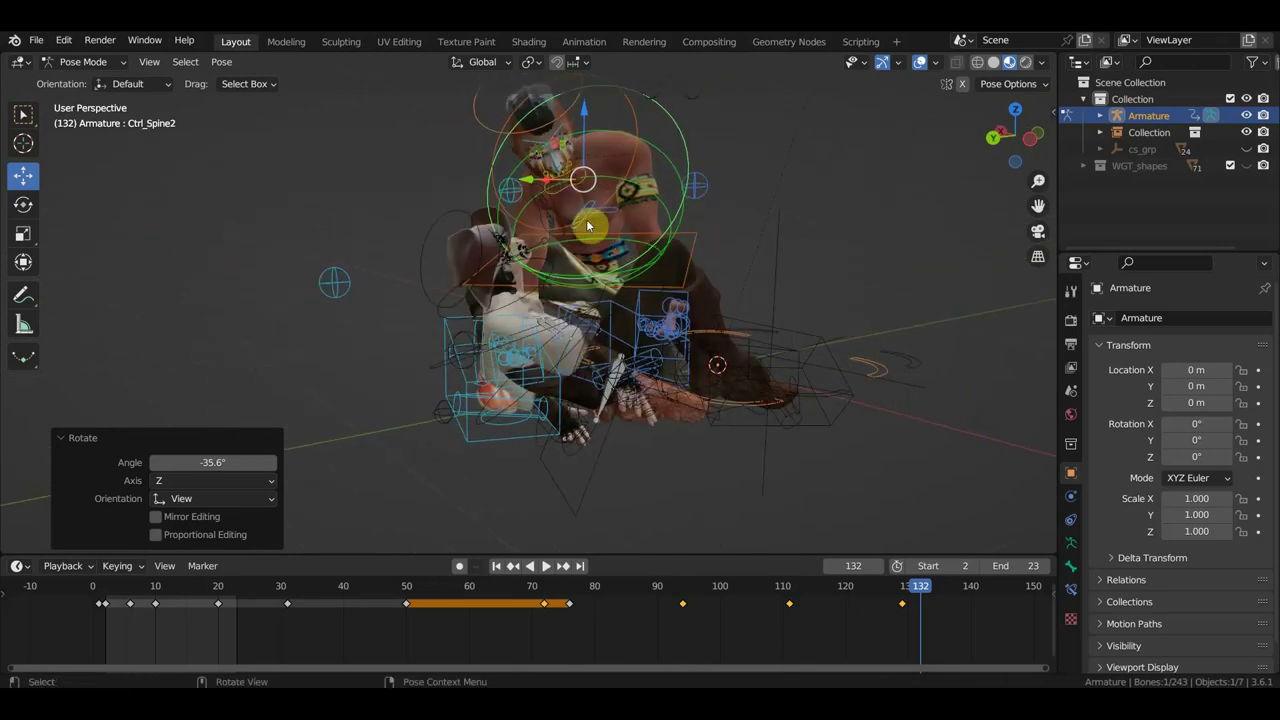
Rotate the right shoulder control and shift it in two moves.
{"action": "left_click", "coordinate": [605, 226]}
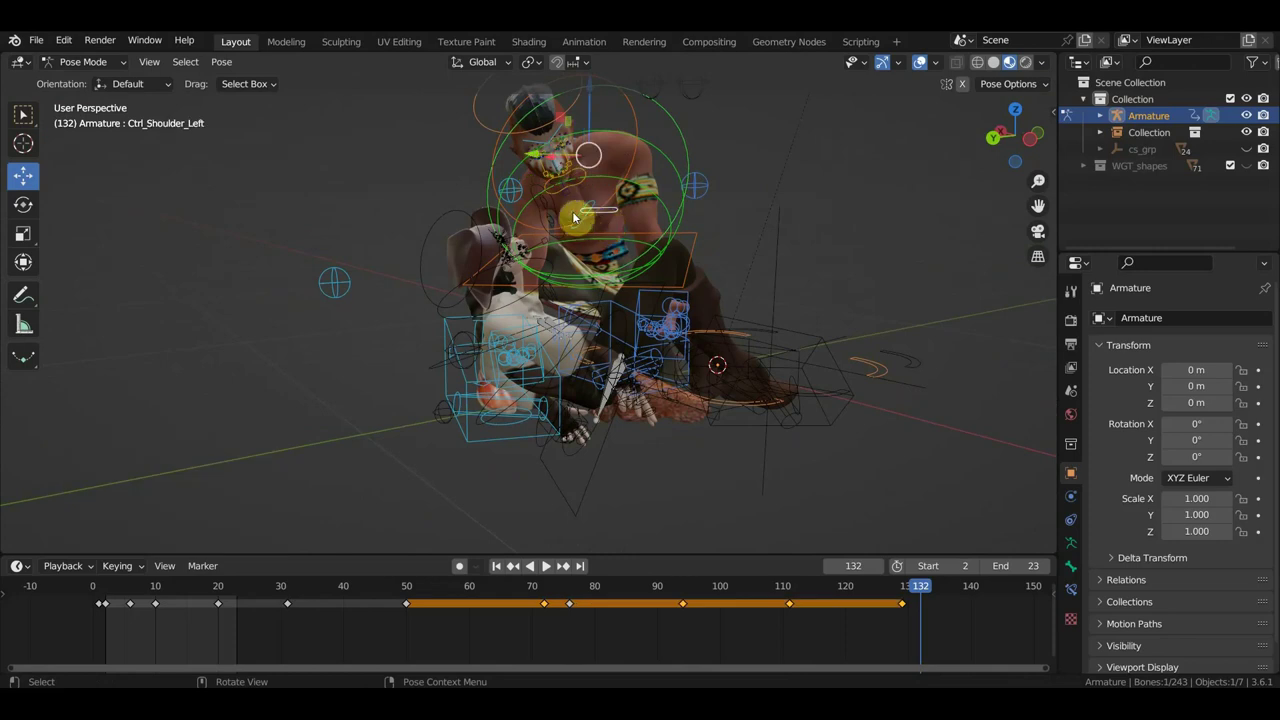
{"action": "left_click", "coordinate": [578, 224]}
{"action": "middle_click_drag", "start_coordinate": [586, 251], "coordinate": [591, 286]}
{"action": "key", "text": "r"}
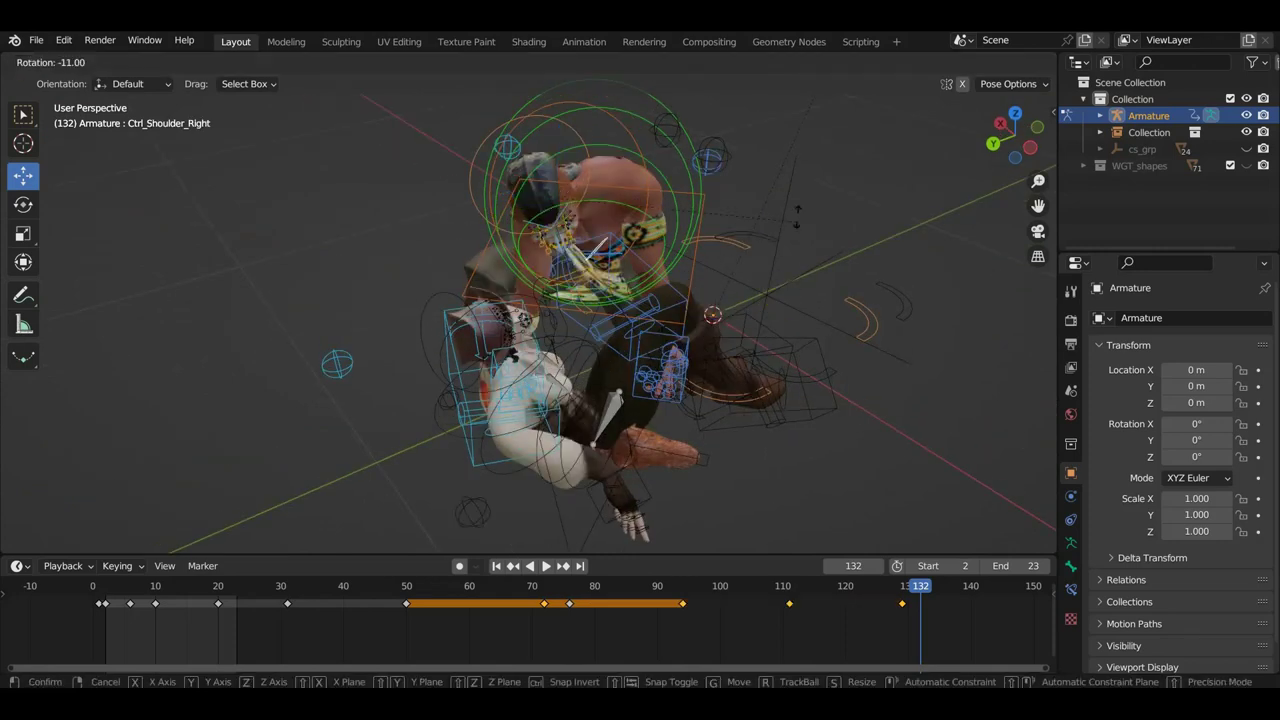
{"action": "left_click", "coordinate": [743, 265]}
{"action": "mouse_move", "coordinate": [743, 266]}
{"action": "middle_mouse_down"}
{"action": "mouse_move", "coordinate": [743, 289]}
{"action": "mouse_move", "coordinate": [735, 238]}
{"action": "middle_mouse_up"}
{"action": "key", "text": "g"}
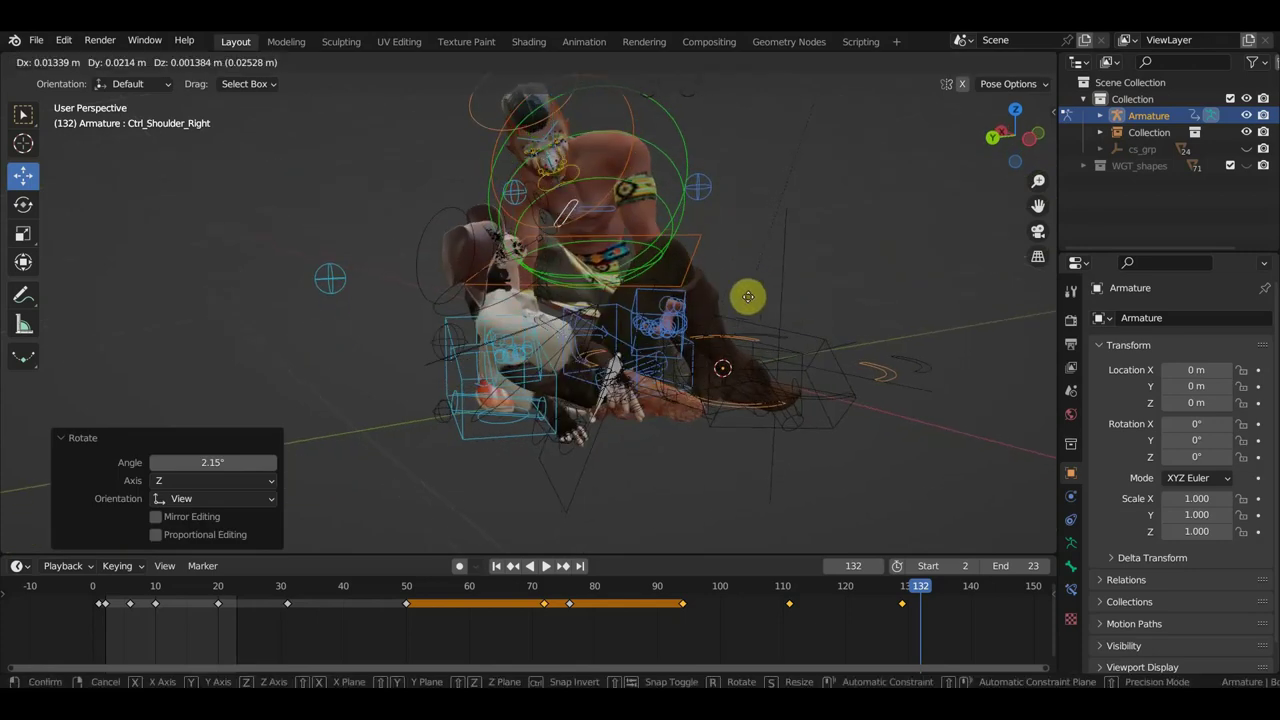
{"action": "left_click", "coordinate": [748, 307]}
{"action": "middle_click_drag", "start_coordinate": [748, 307], "coordinate": [731, 294]}
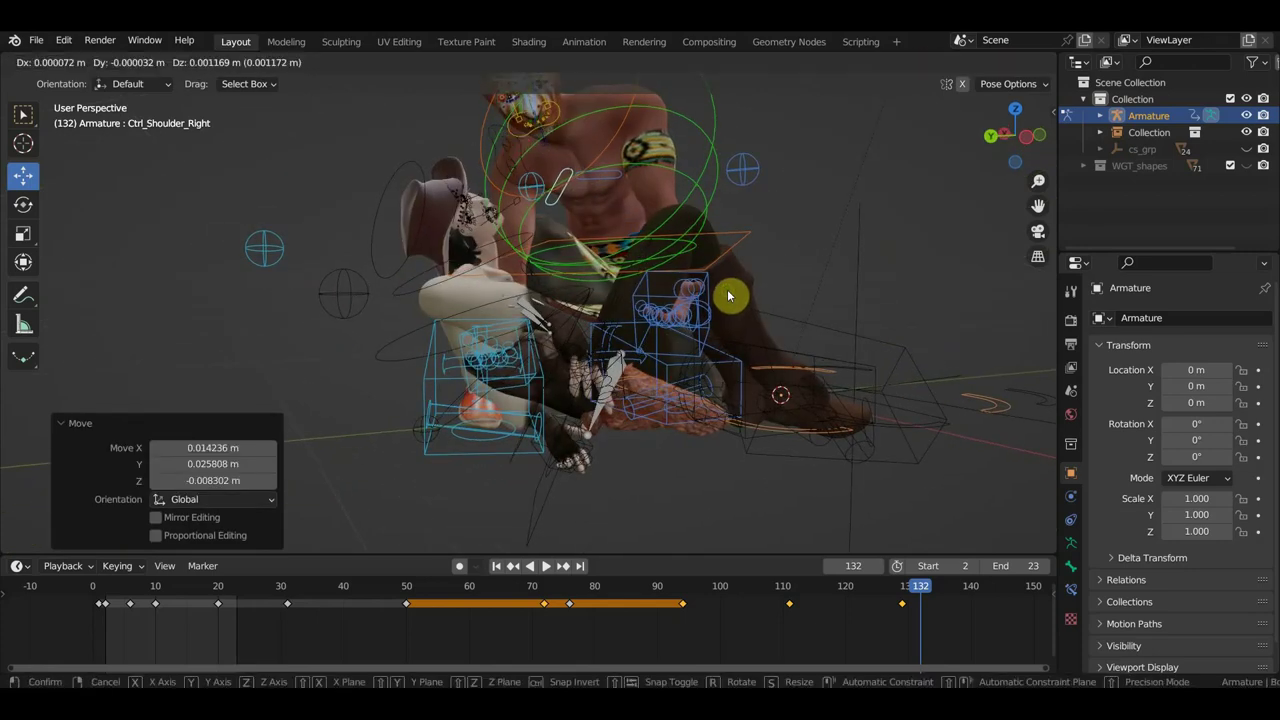
{"action": "key", "text": "g"}
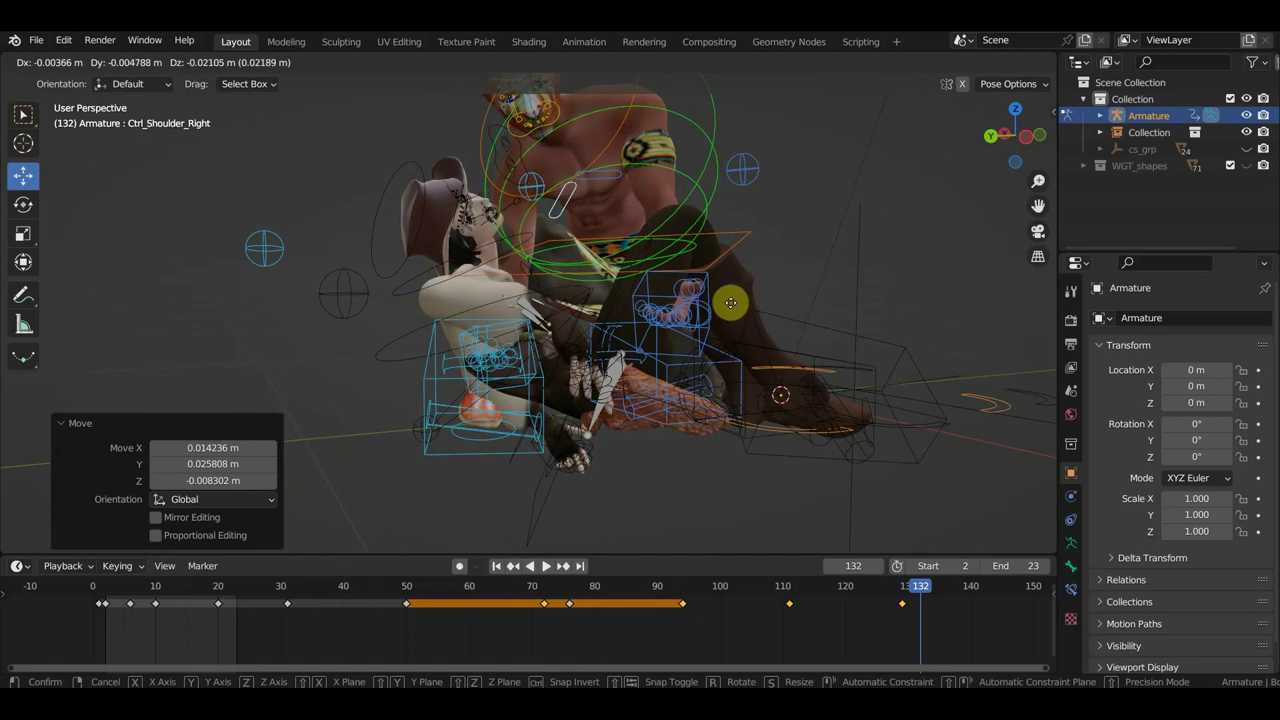
{"action": "left_click", "coordinate": [733, 308]}
{"action": "middle_click_drag", "start_coordinate": [734, 311], "coordinate": [684, 265]}
Rotate the left shoulder control 18.1°.
{"action": "left_click", "coordinate": [598, 207]}
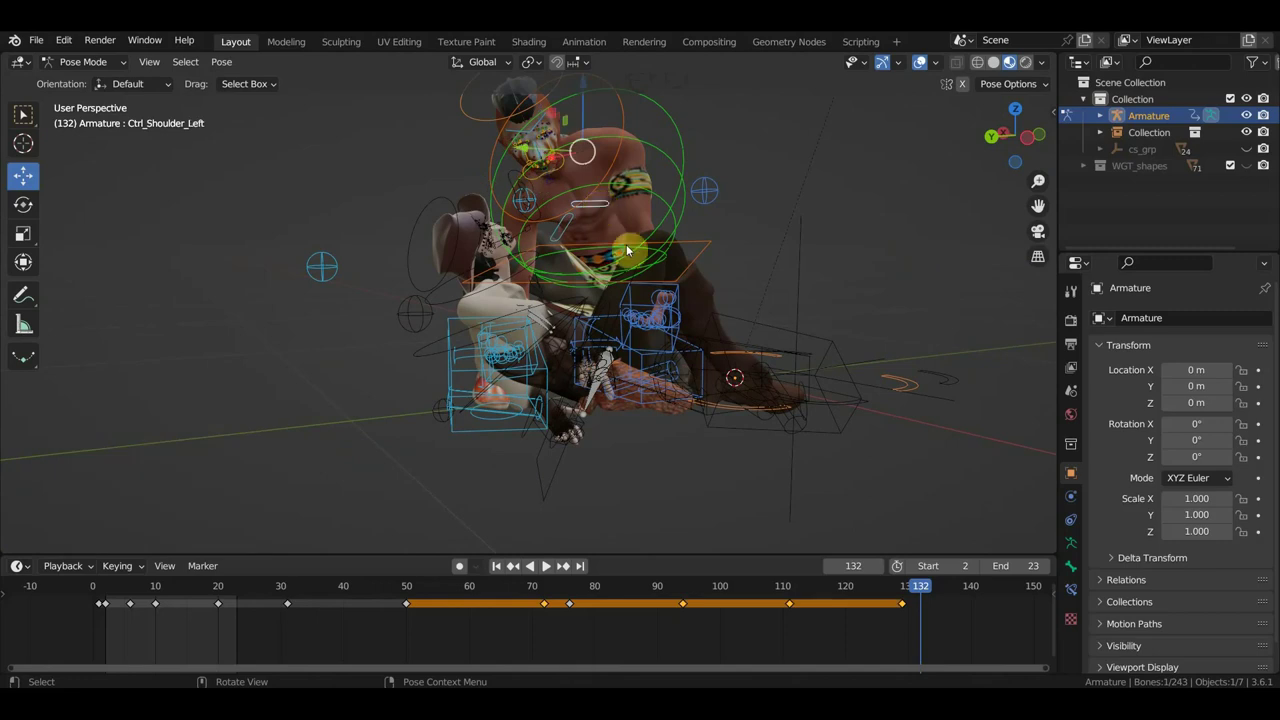
{"action": "key", "text": "r"}
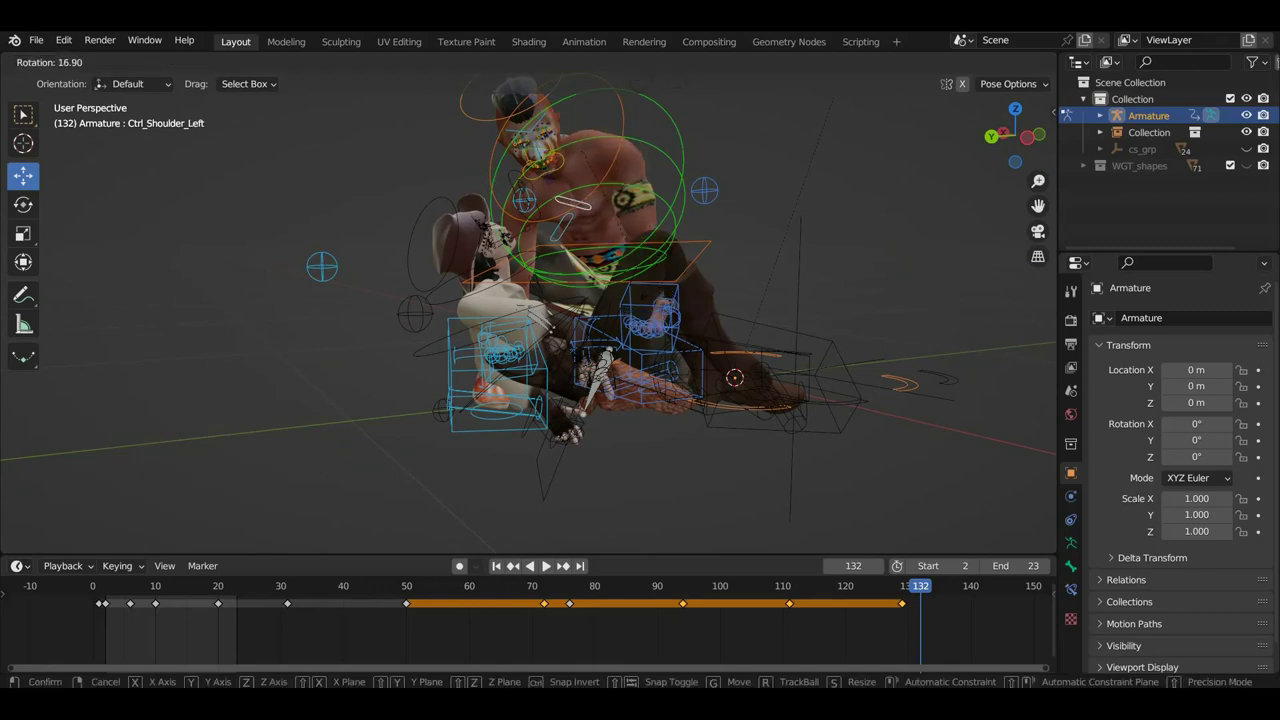
{"action": "left_click", "coordinate": [689, 296]}
{"action": "middle_click_drag", "start_coordinate": [689, 296], "coordinate": [448, 316]}
Move the left hand IK control and rotate it -17.5°.
{"action": "left_click", "coordinate": [414, 300]}
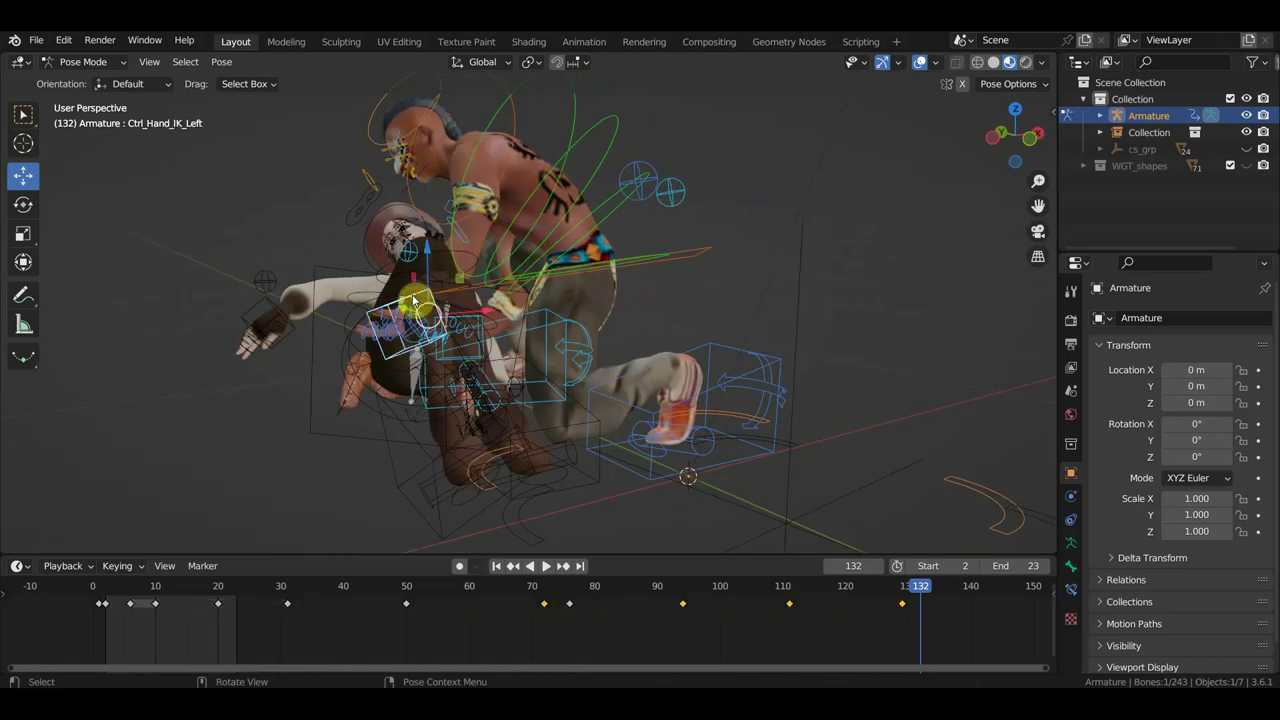
{"action": "key", "text": "g"}
{"action": "left_click", "coordinate": [443, 291]}
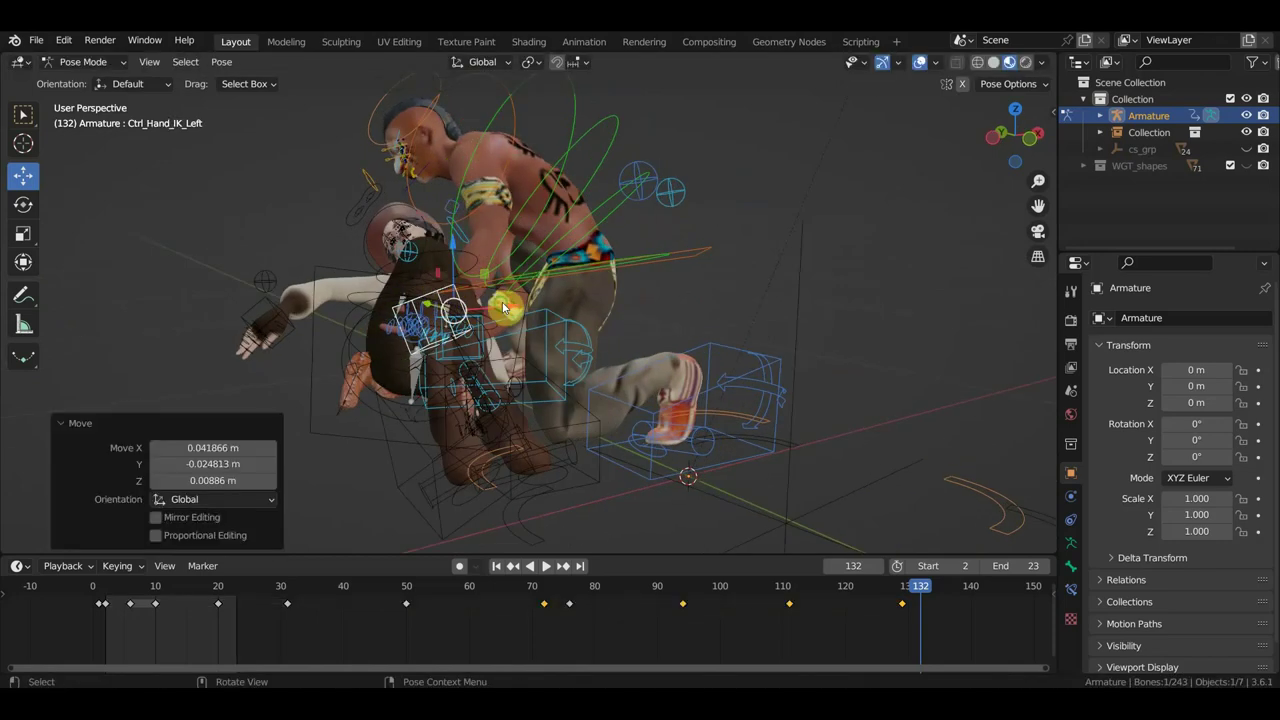
{"action": "mouse_move", "coordinate": [503, 300]}
{"action": "middle_mouse_down"}
{"action": "mouse_move", "coordinate": [645, 287]}
{"action": "mouse_move", "coordinate": [714, 320]}
{"action": "middle_mouse_up"}
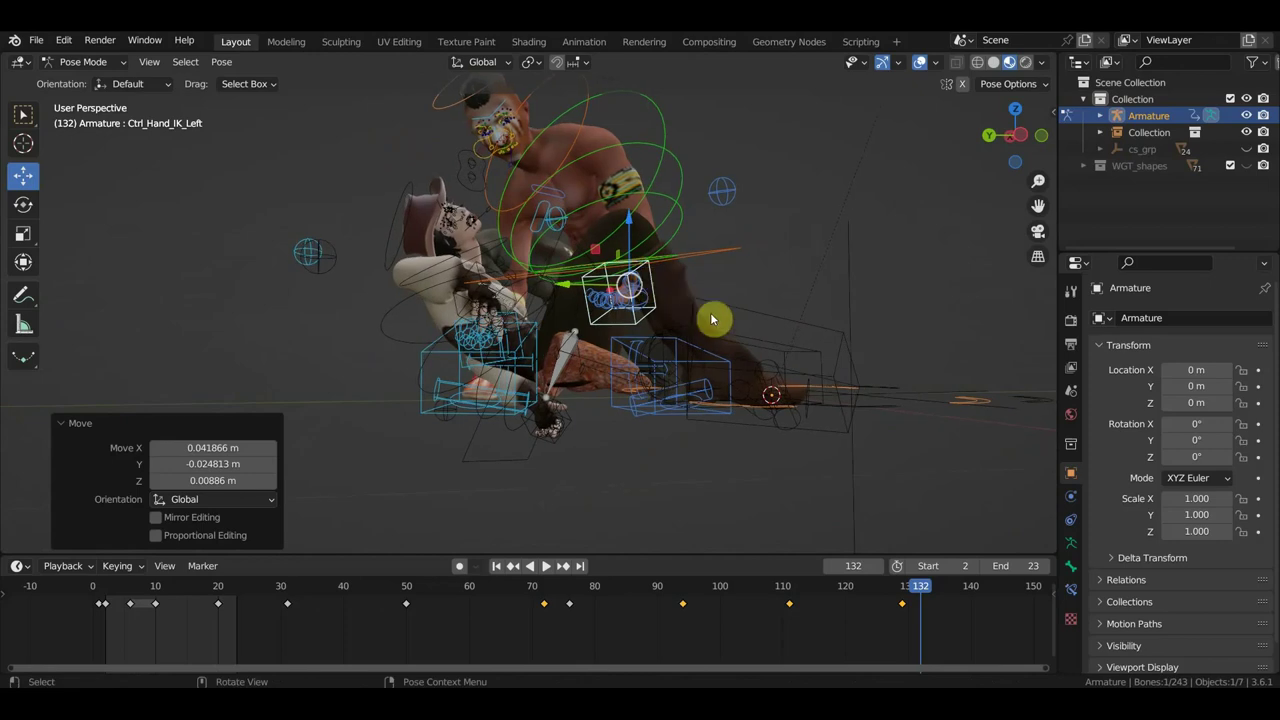
{"action": "key", "text": "r"}
{"action": "left_click", "coordinate": [684, 323]}
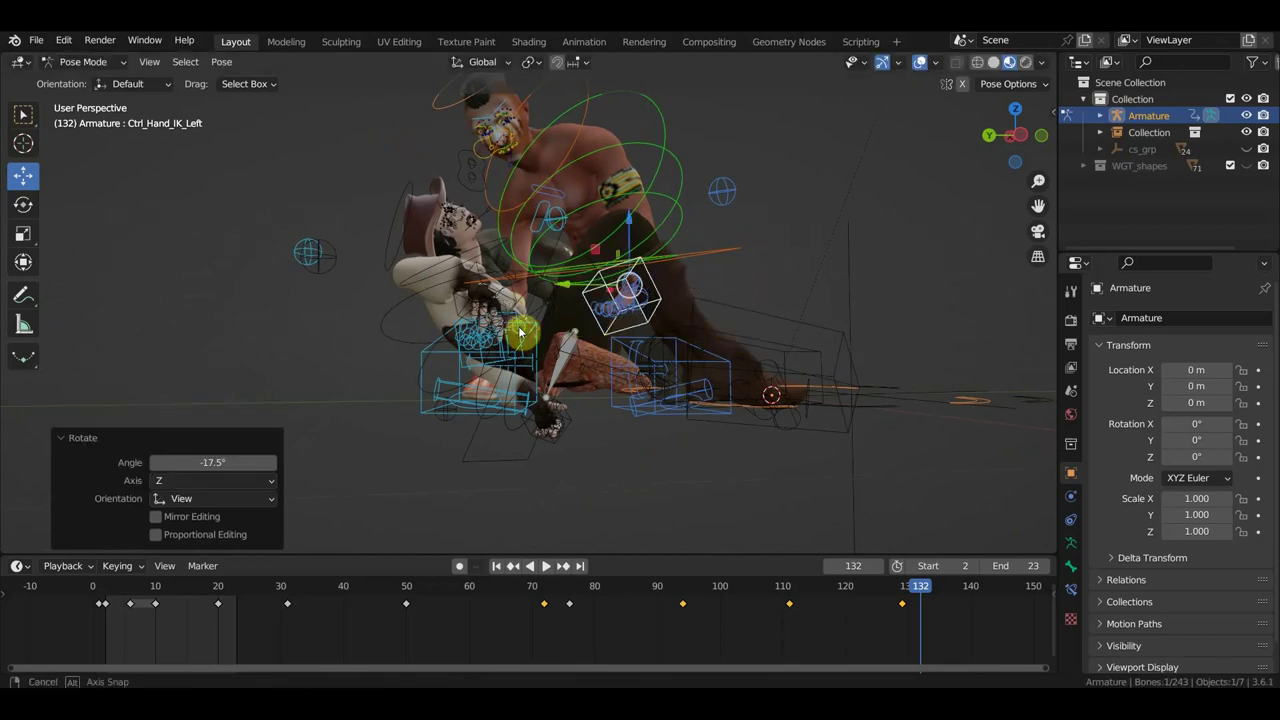
Inspect the grip, key all bones' location and rotation at frame 132, and play backwards.
{"action": "mouse_move", "coordinate": [523, 331]}
{"action": "middle_mouse_down"}
{"action": "mouse_move", "coordinate": [695, 318]}
{"action": "mouse_move", "coordinate": [760, 351]}
{"action": "mouse_move", "coordinate": [466, 349]}
{"action": "mouse_move", "coordinate": [440, 321]}
{"action": "middle_mouse_up"}
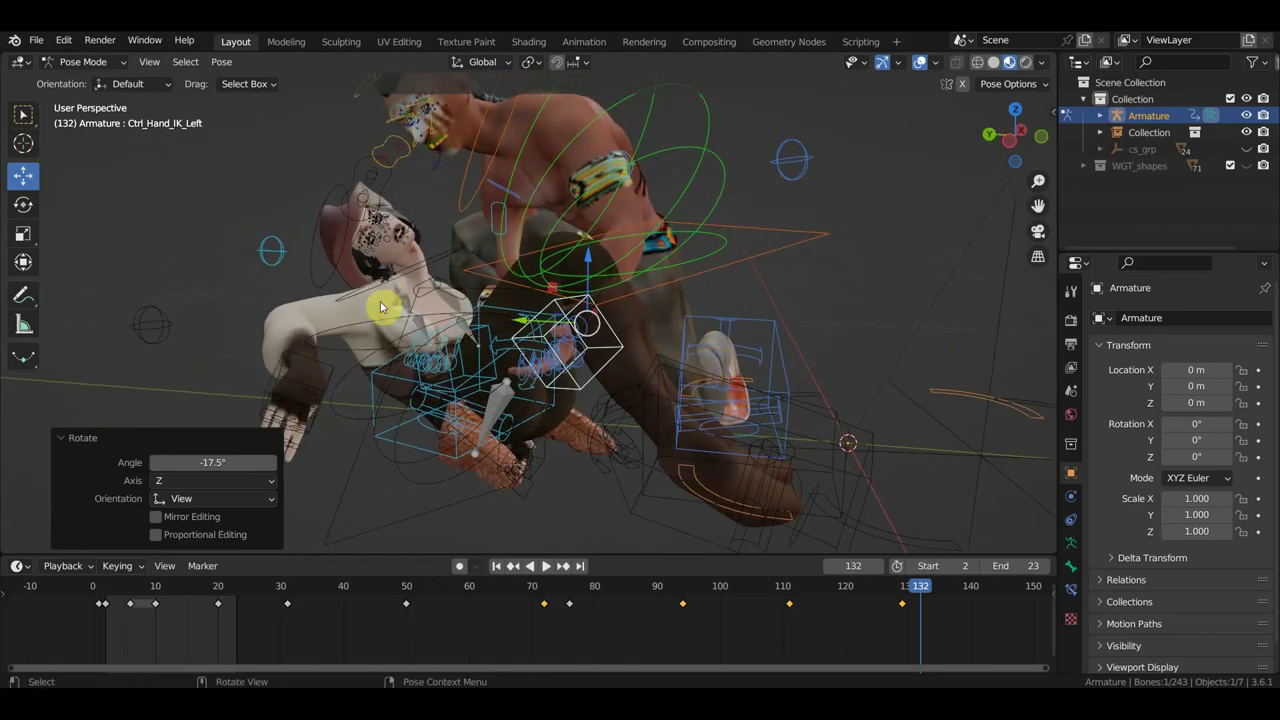
{"action": "mouse_move", "coordinate": [352, 343]}
{"action": "middle_mouse_down"}
{"action": "mouse_move", "coordinate": [289, 337]}
{"action": "mouse_move", "coordinate": [575, 245]}
{"action": "middle_mouse_up"}
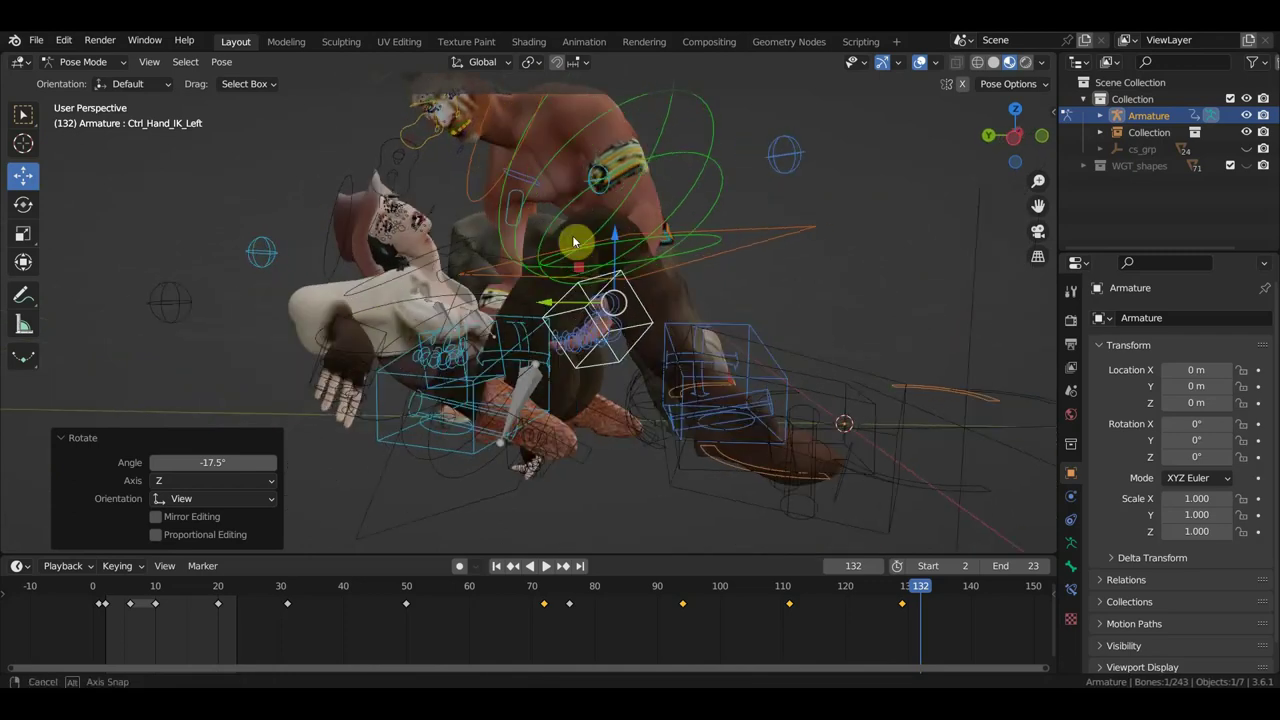
{"action": "mouse_move", "coordinate": [392, 316]}
{"action": "middle_mouse_down"}
{"action": "mouse_move", "coordinate": [366, 326]}
{"action": "mouse_move", "coordinate": [361, 358]}
{"action": "mouse_move", "coordinate": [371, 350]}
{"action": "middle_mouse_up"}
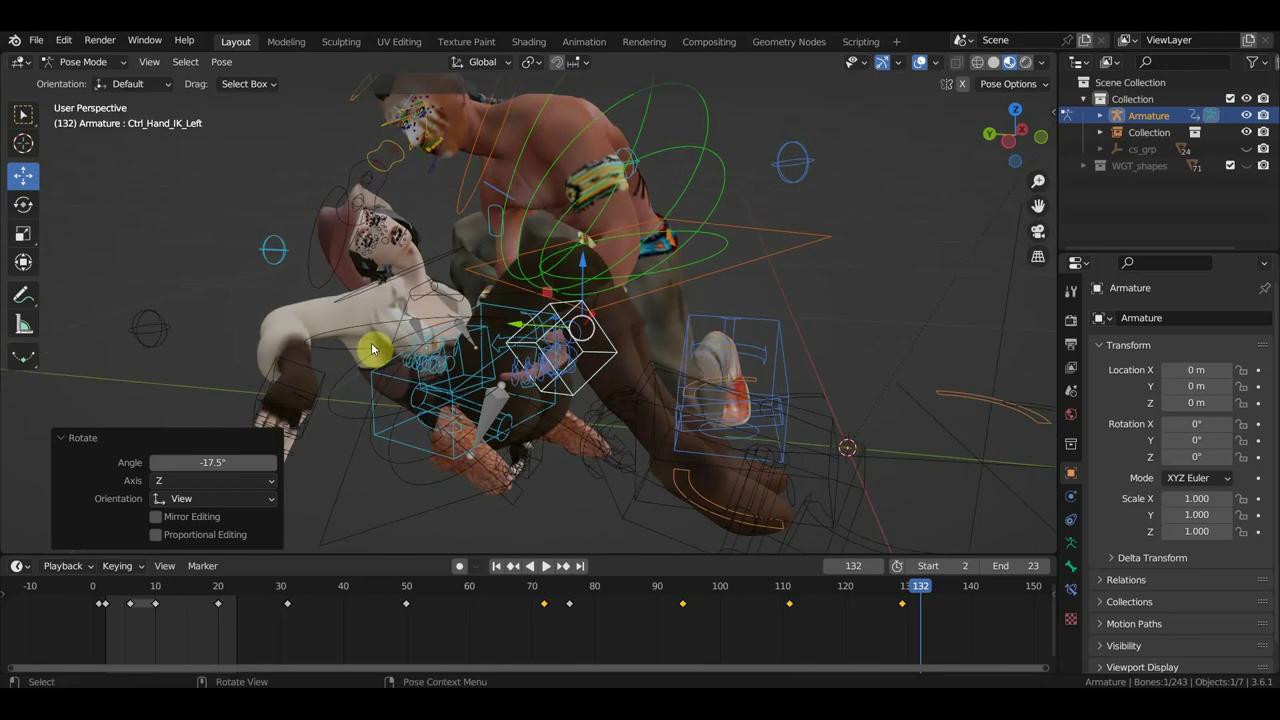
{"action": "middle_click_drag", "start_coordinate": [483, 318], "coordinate": [537, 269]}
{"action": "middle_click_drag", "start_coordinate": [615, 298], "coordinate": [608, 298]}
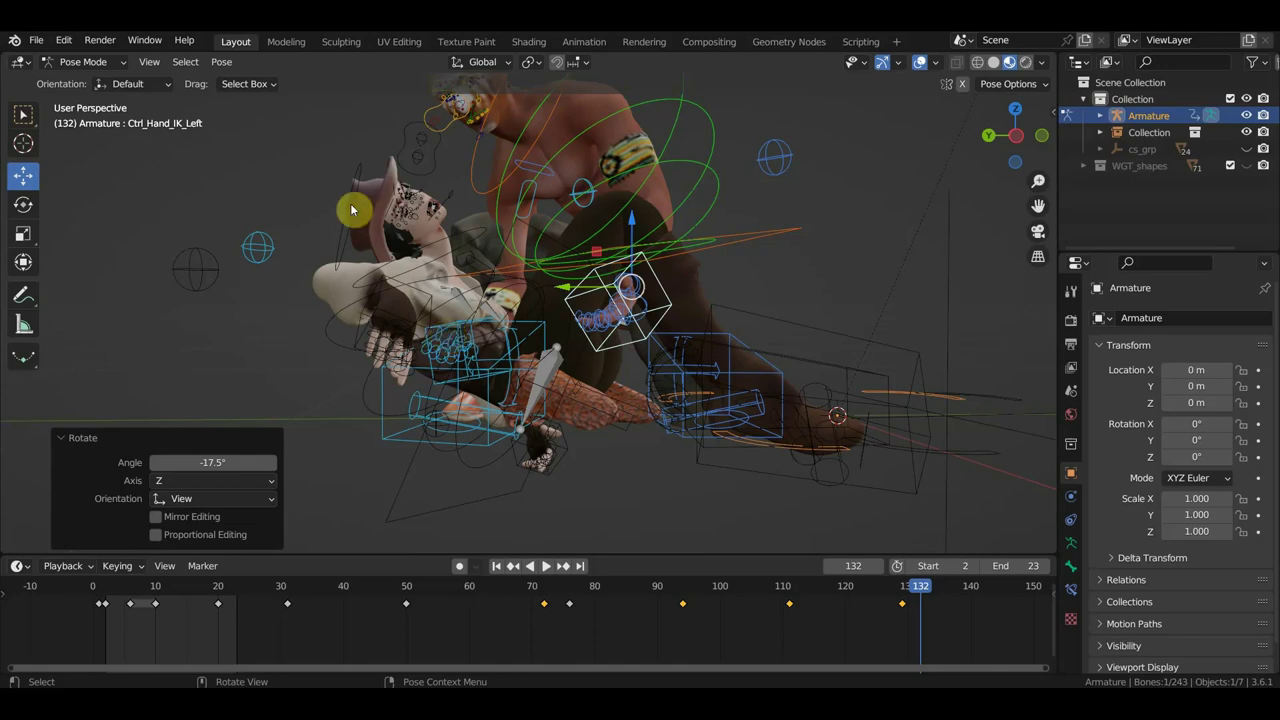
{"action": "scroll", "coordinate": [749, 366], "scroll_direction": "down", "scroll_amount": 3}
{"action": "mouse_move", "coordinate": [749, 366]}
{"action": "middle_mouse_down"}
{"action": "mouse_move", "coordinate": [697, 323]}
{"action": "mouse_move", "coordinate": [729, 286]}
{"action": "mouse_move", "coordinate": [723, 338]}
{"action": "mouse_move", "coordinate": [718, 320]}
{"action": "middle_mouse_up"}
{"action": "scroll", "coordinate": [723, 338], "scroll_direction": "up", "scroll_amount": 2}
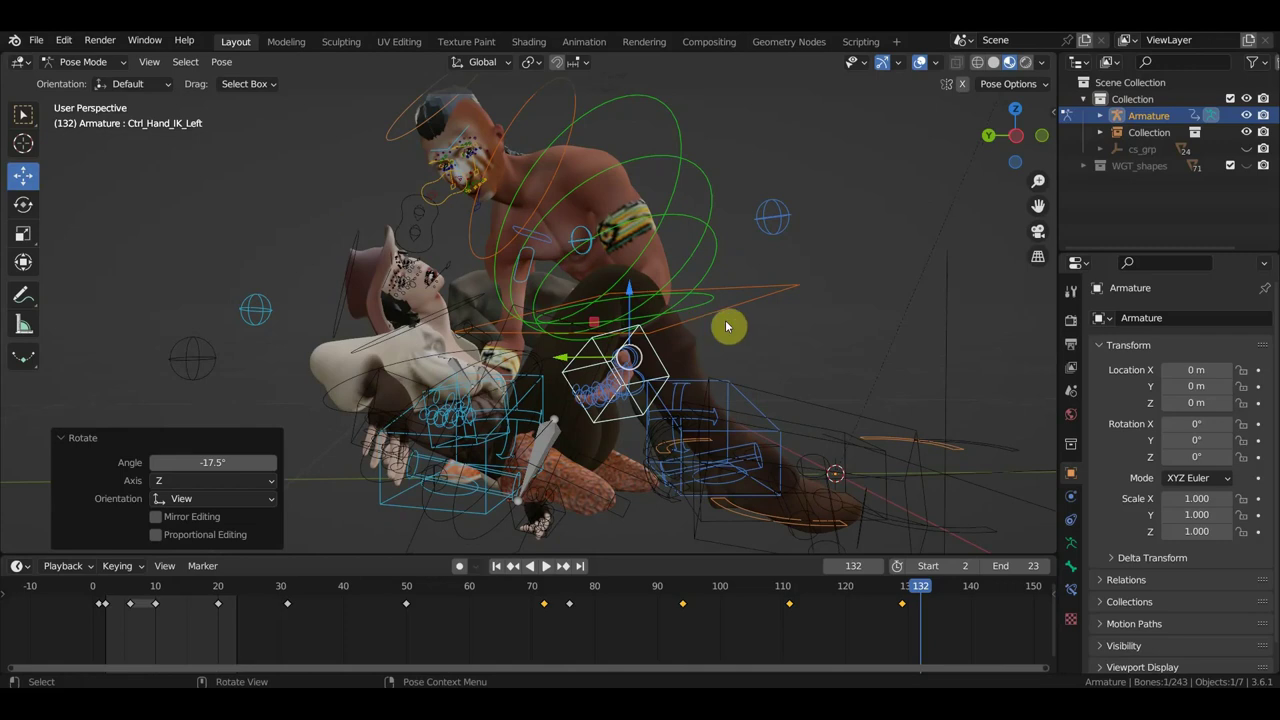
{"action": "key", "text": "a"}
{"action": "key", "text": "i"}
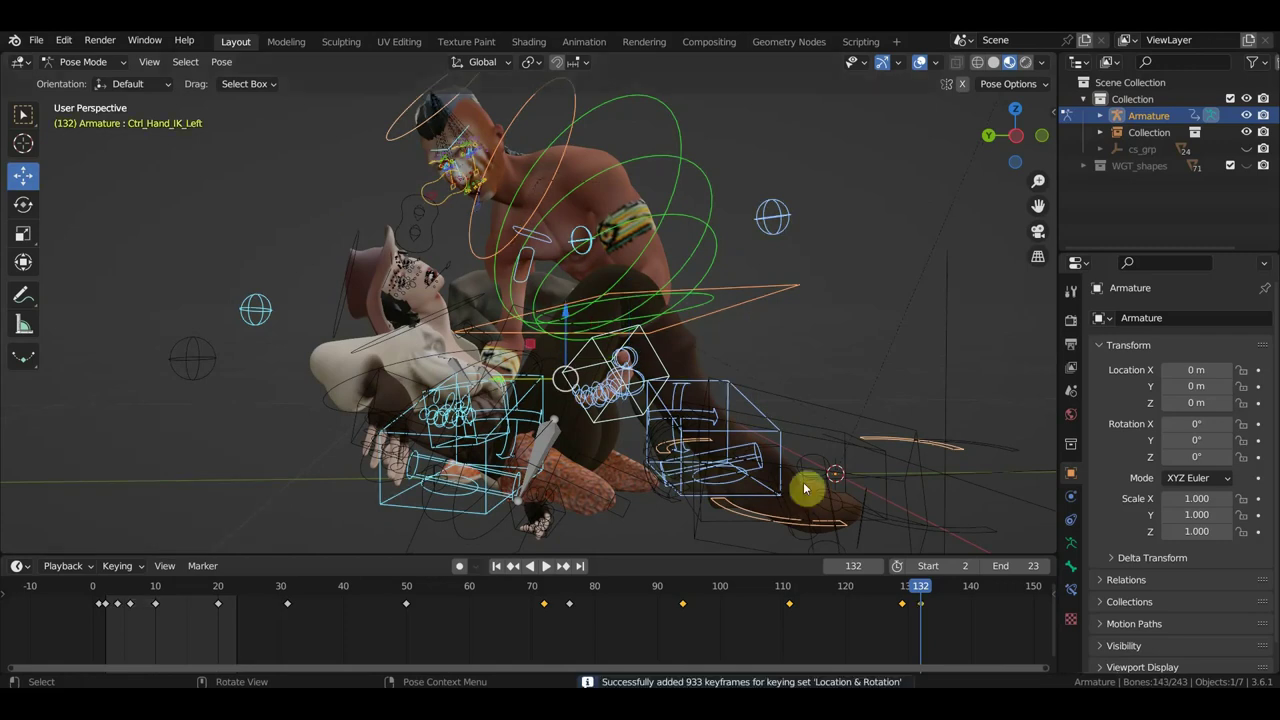
{"action": "key", "text": "shift+ctrl+space"}
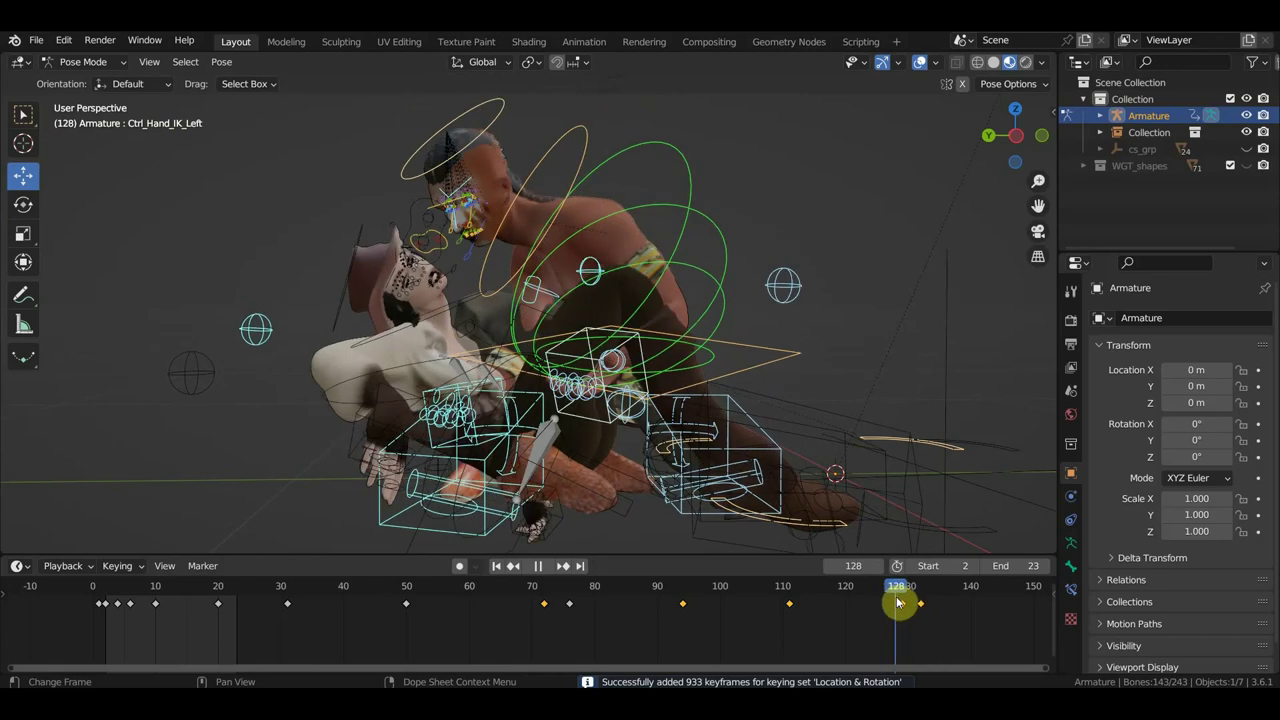
Review the motion from frame 129 back to 82 with the rig controls hidden.
{"action": "mouse_move", "coordinate": [898, 602]}
{"action": "left_mouse_down"}
{"action": "mouse_move", "coordinate": [757, 597]}
{"action": "mouse_move", "coordinate": [903, 636]}
{"action": "left_mouse_up"}
{"action": "key", "text": "space"}
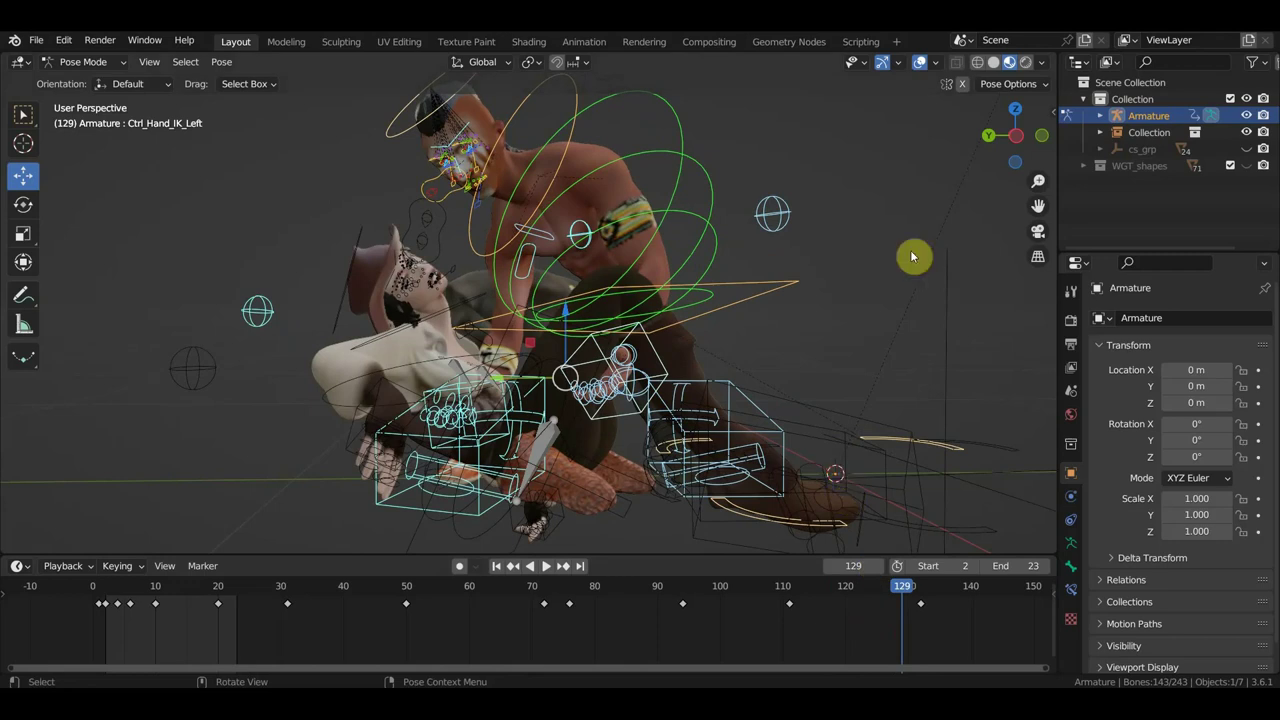
{"action": "left_click", "coordinate": [918, 64]}
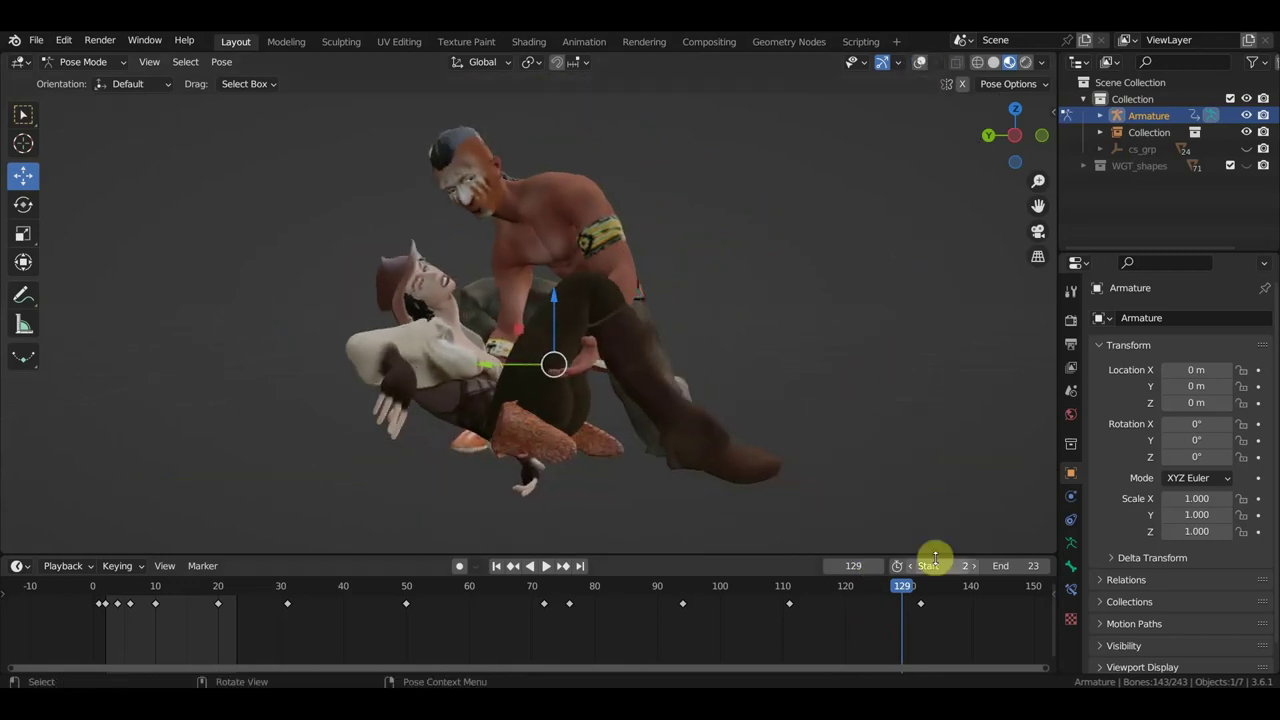
{"action": "mouse_move", "coordinate": [896, 598]}
{"action": "left_mouse_down"}
{"action": "mouse_move", "coordinate": [714, 629]}
{"action": "mouse_move", "coordinate": [610, 626]}
{"action": "mouse_move", "coordinate": [788, 635]}
{"action": "left_mouse_up"}
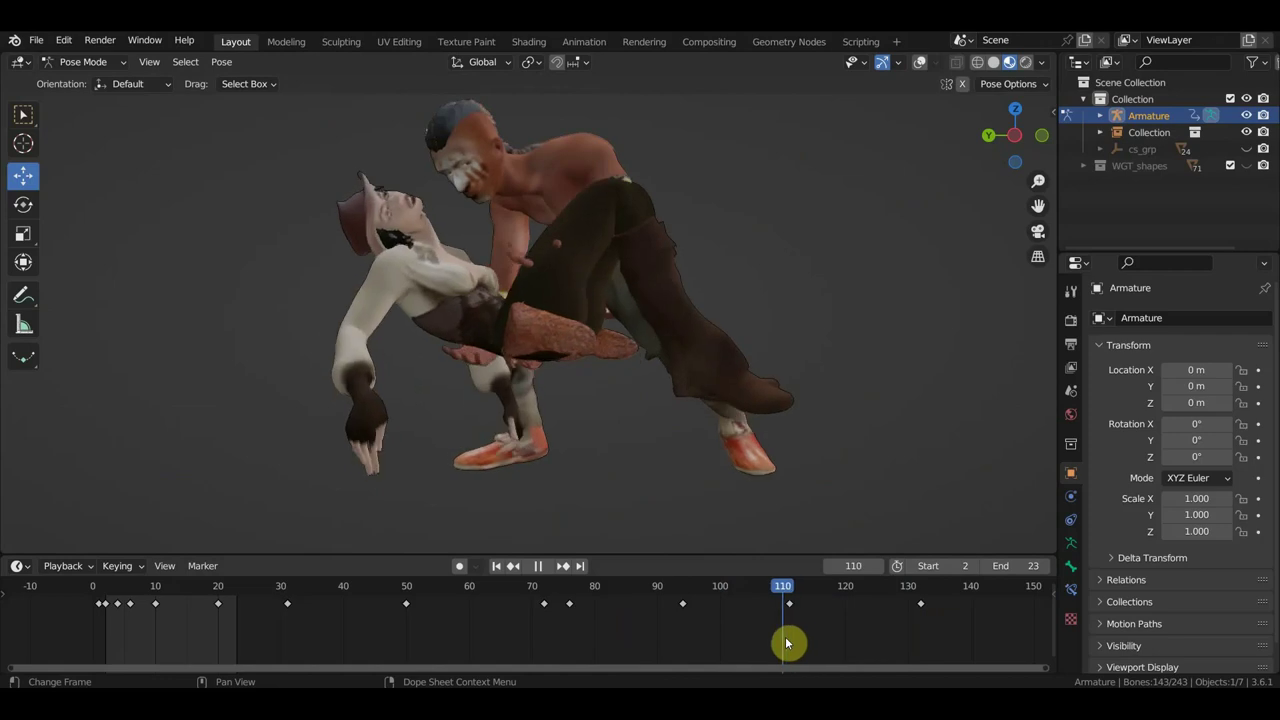
{"action": "left_click", "coordinate": [922, 63]}
Select Ctrl_Hand_IK_Left and give it a first rotation and move toward the grip.
{"action": "left_click", "coordinate": [590, 256]}
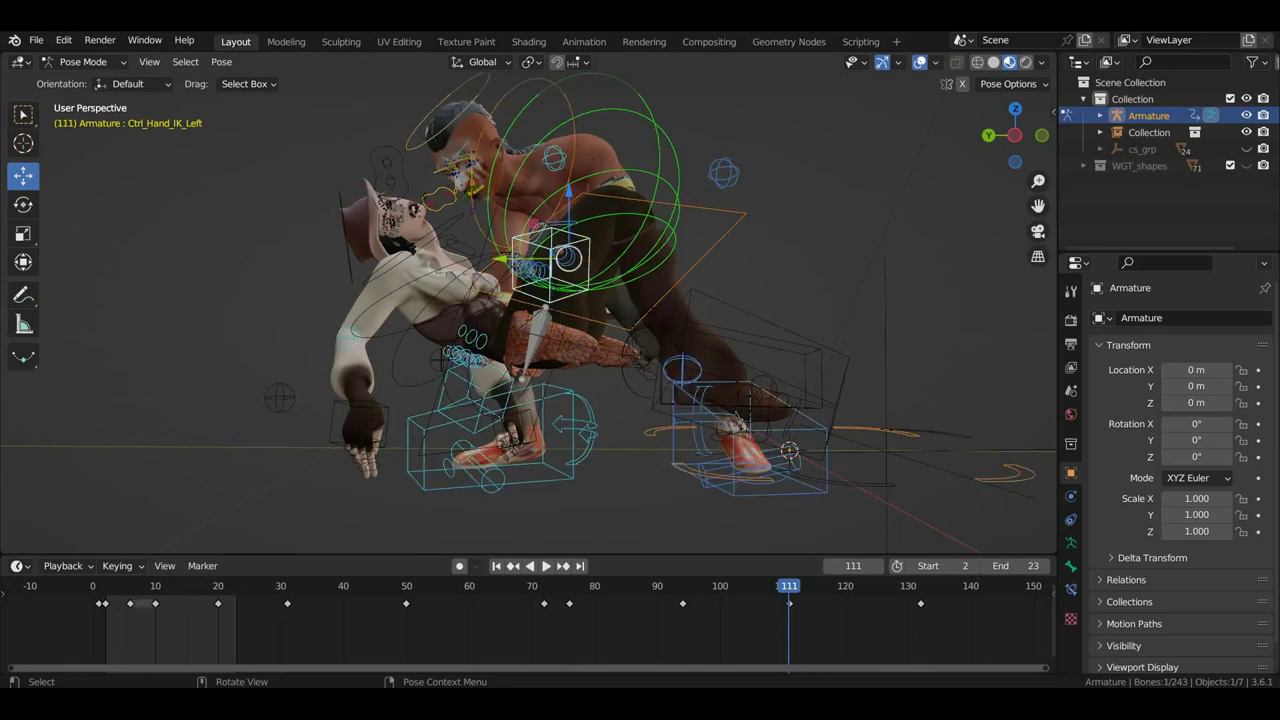
{"action": "key", "text": "r"}
{"action": "left_click", "coordinate": [687, 270]}
{"action": "key", "text": "g"}
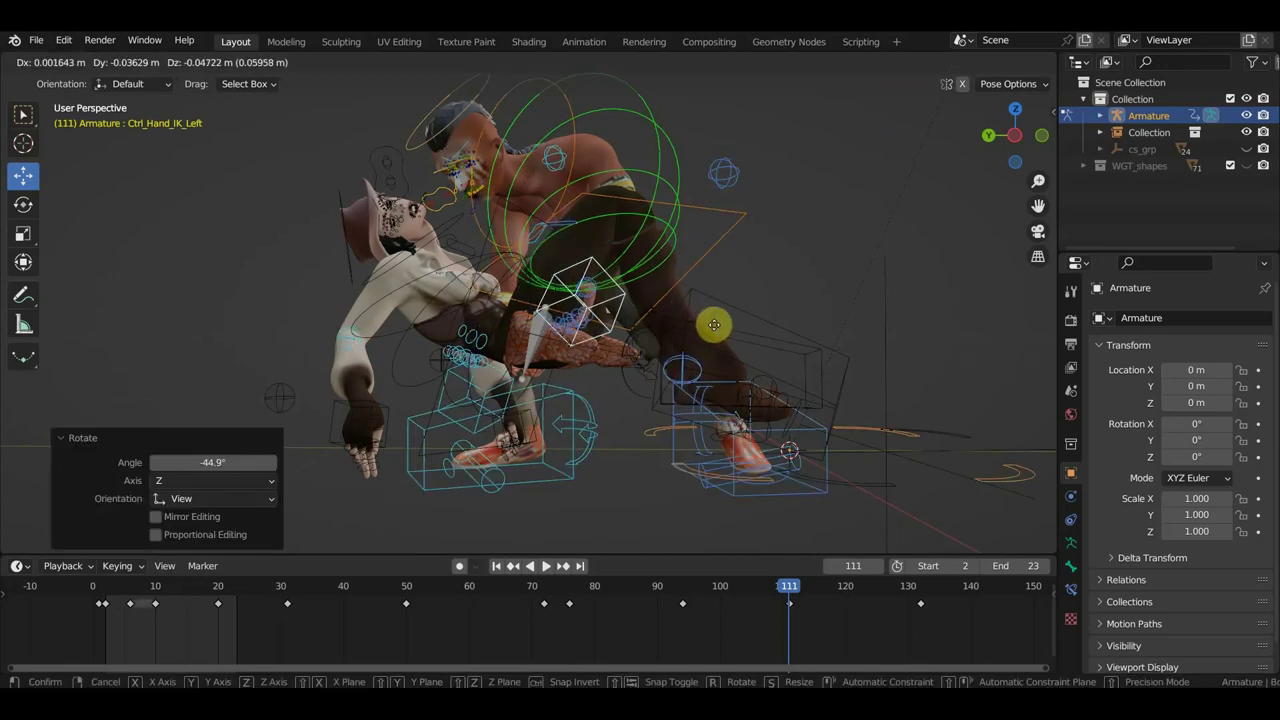
{"action": "left_click", "coordinate": [718, 320]}
{"action": "mouse_move", "coordinate": [718, 320]}
{"action": "middle_mouse_down"}
{"action": "mouse_move", "coordinate": [715, 336]}
{"action": "mouse_move", "coordinate": [594, 362]}
{"action": "middle_mouse_up"}
{"action": "key", "text": "r"}
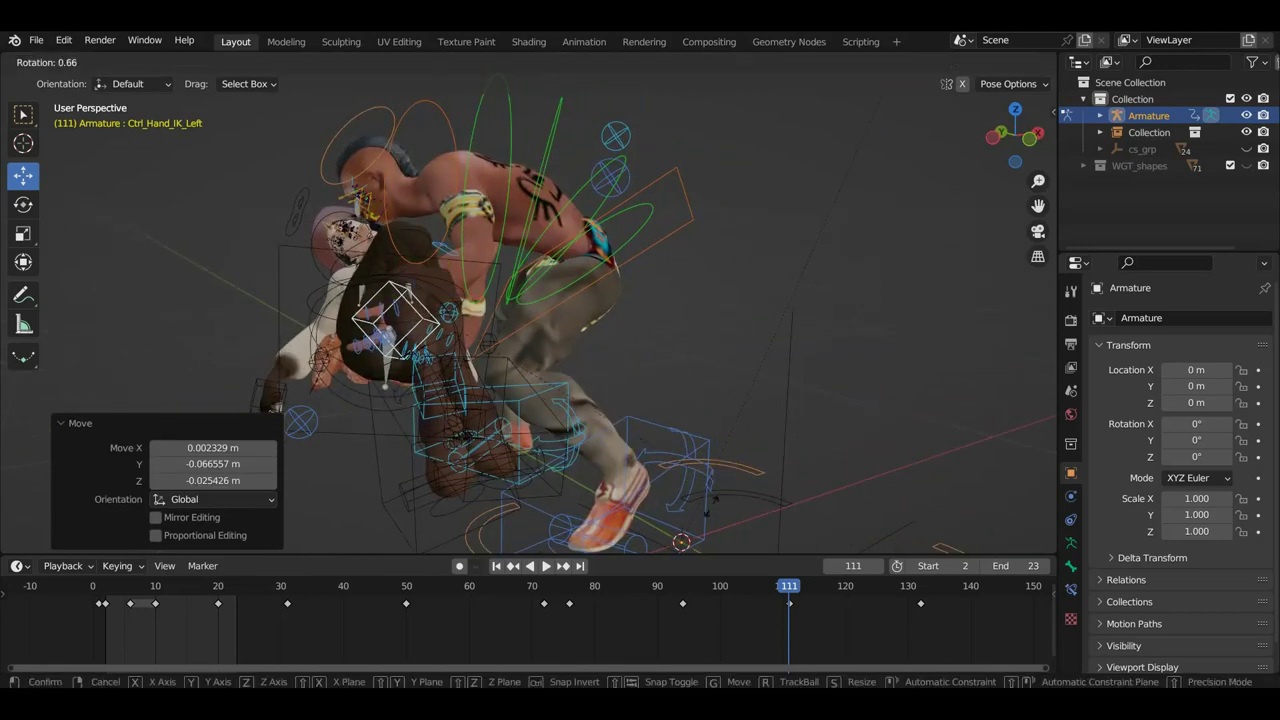
{"action": "left_click", "coordinate": [675, 82]}
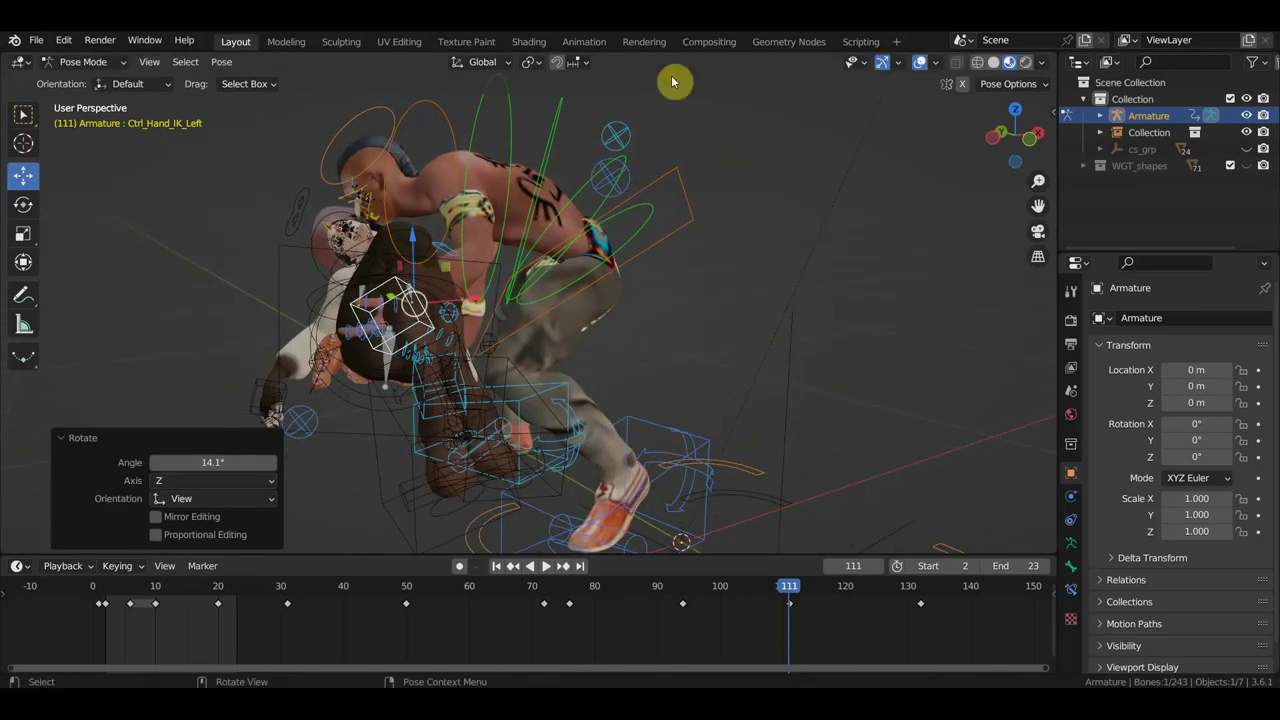
With overlays hidden, rotate the left hand control 11.1° then -16.4°.
{"action": "left_click", "coordinate": [921, 62]}
{"action": "mouse_move", "coordinate": [669, 240]}
{"action": "middle_mouse_down"}
{"action": "mouse_move", "coordinate": [794, 229]}
{"action": "mouse_move", "coordinate": [812, 240]}
{"action": "mouse_move", "coordinate": [790, 289]}
{"action": "mouse_move", "coordinate": [786, 360]}
{"action": "mouse_move", "coordinate": [704, 345]}
{"action": "middle_mouse_up"}
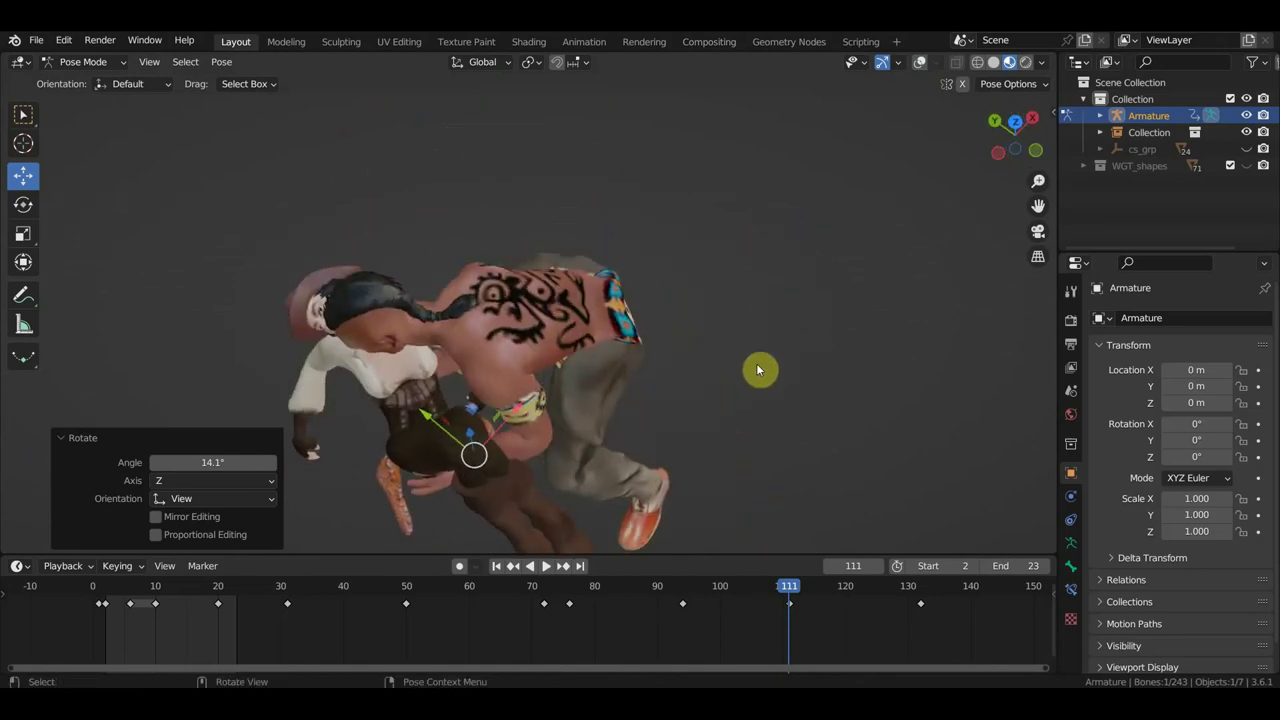
{"action": "key", "text": "r"}
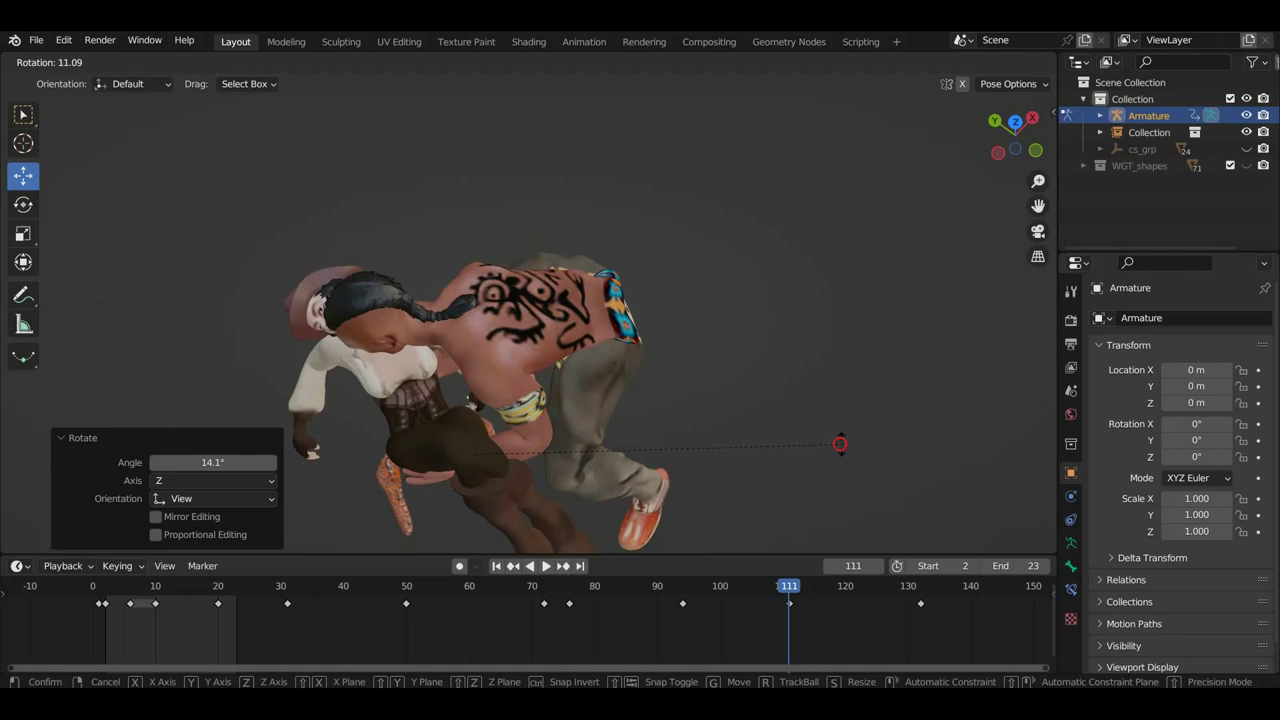
{"action": "left_click", "coordinate": [840, 444]}
{"action": "mouse_move", "coordinate": [847, 431]}
{"action": "middle_mouse_down"}
{"action": "mouse_move", "coordinate": [933, 292]}
{"action": "mouse_move", "coordinate": [959, 296]}
{"action": "middle_mouse_up"}
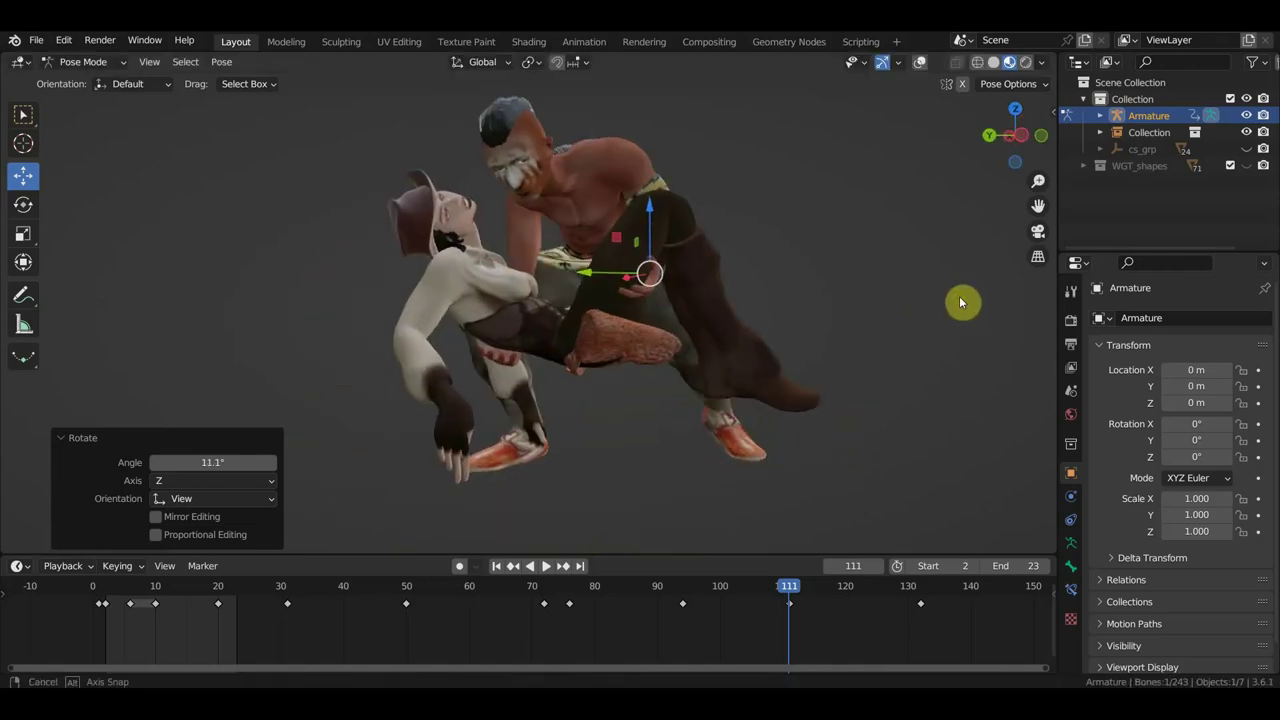
{"action": "key", "text": "r"}
{"action": "left_click", "coordinate": [934, 217]}
Fine-tune the left hand rotation with -13.7° and 11.8° turns, checking from several angles.
{"action": "mouse_move", "coordinate": [934, 217]}
{"action": "middle_mouse_down"}
{"action": "mouse_move", "coordinate": [836, 327]}
{"action": "mouse_move", "coordinate": [811, 251]}
{"action": "mouse_move", "coordinate": [920, 229]}
{"action": "mouse_move", "coordinate": [930, 207]}
{"action": "middle_mouse_up"}
{"action": "key", "text": "r"}
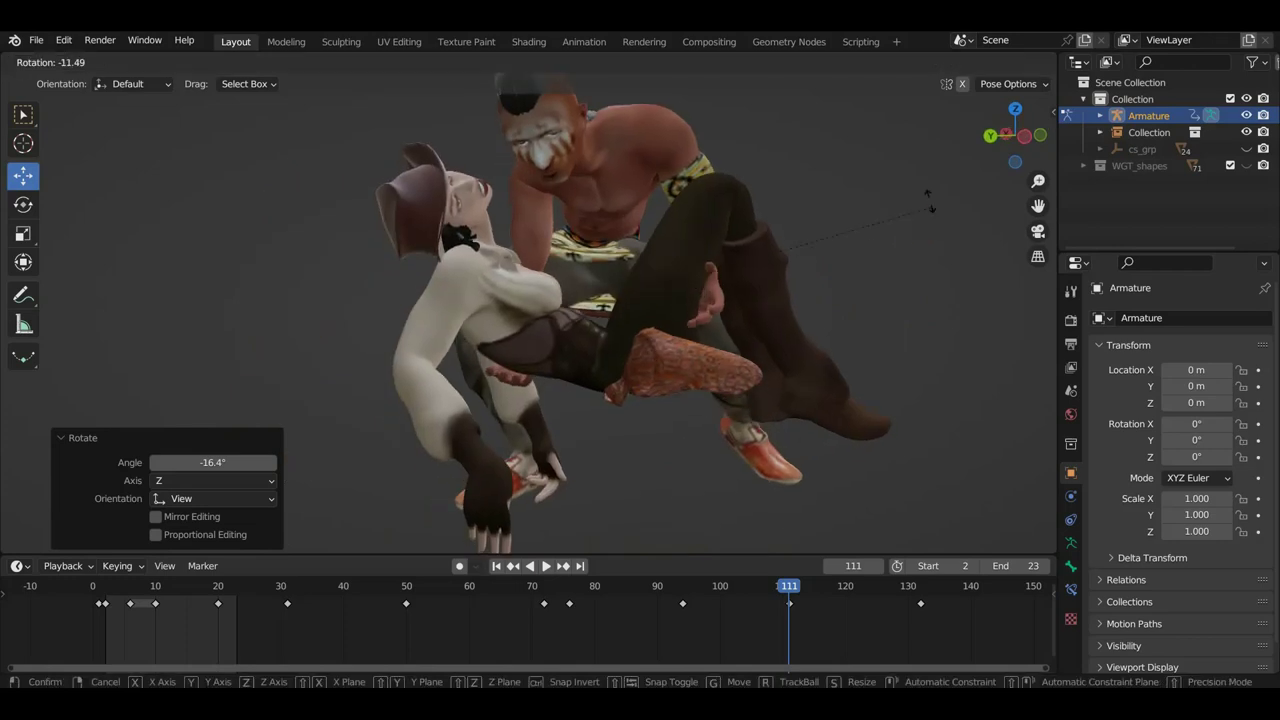
{"action": "left_click", "coordinate": [946, 125]}
{"action": "mouse_move", "coordinate": [946, 125]}
{"action": "middle_mouse_down"}
{"action": "mouse_move", "coordinate": [854, 203]}
{"action": "mouse_move", "coordinate": [834, 180]}
{"action": "mouse_move", "coordinate": [848, 213]}
{"action": "middle_mouse_up"}
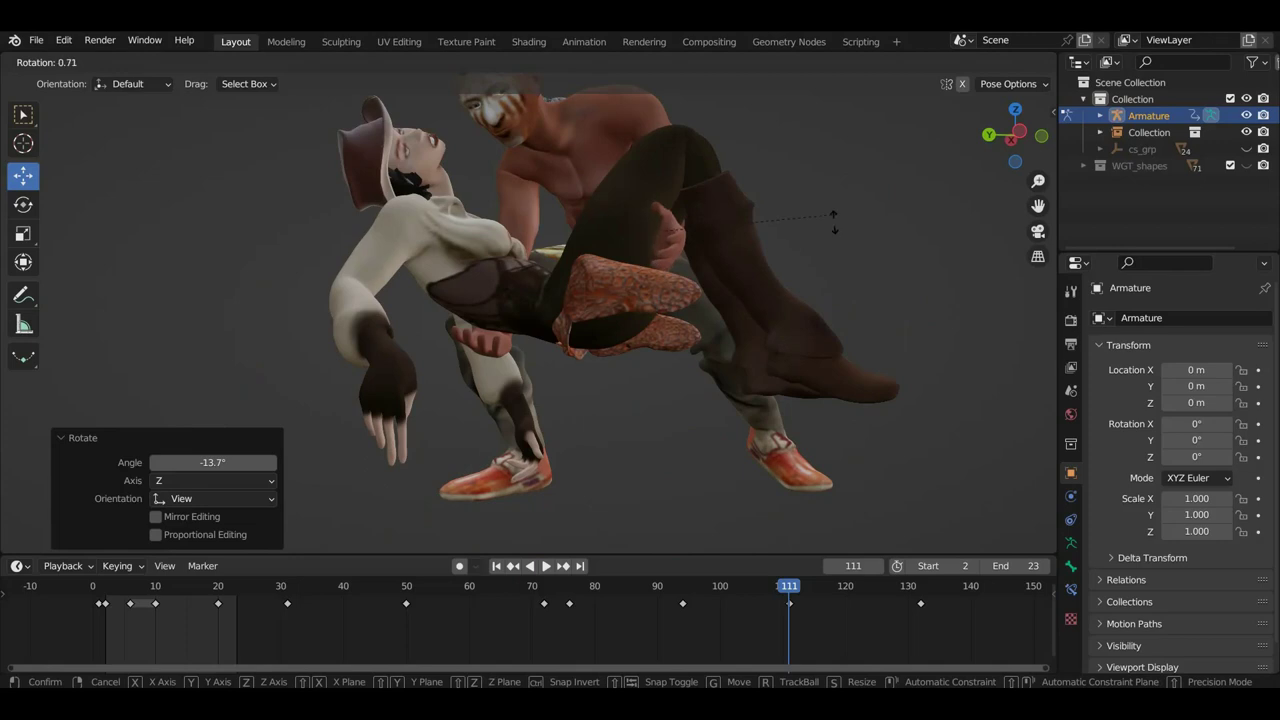
{"action": "left_click", "coordinate": [824, 252]}
{"action": "middle_click_drag", "start_coordinate": [824, 252], "coordinate": [690, 378]}
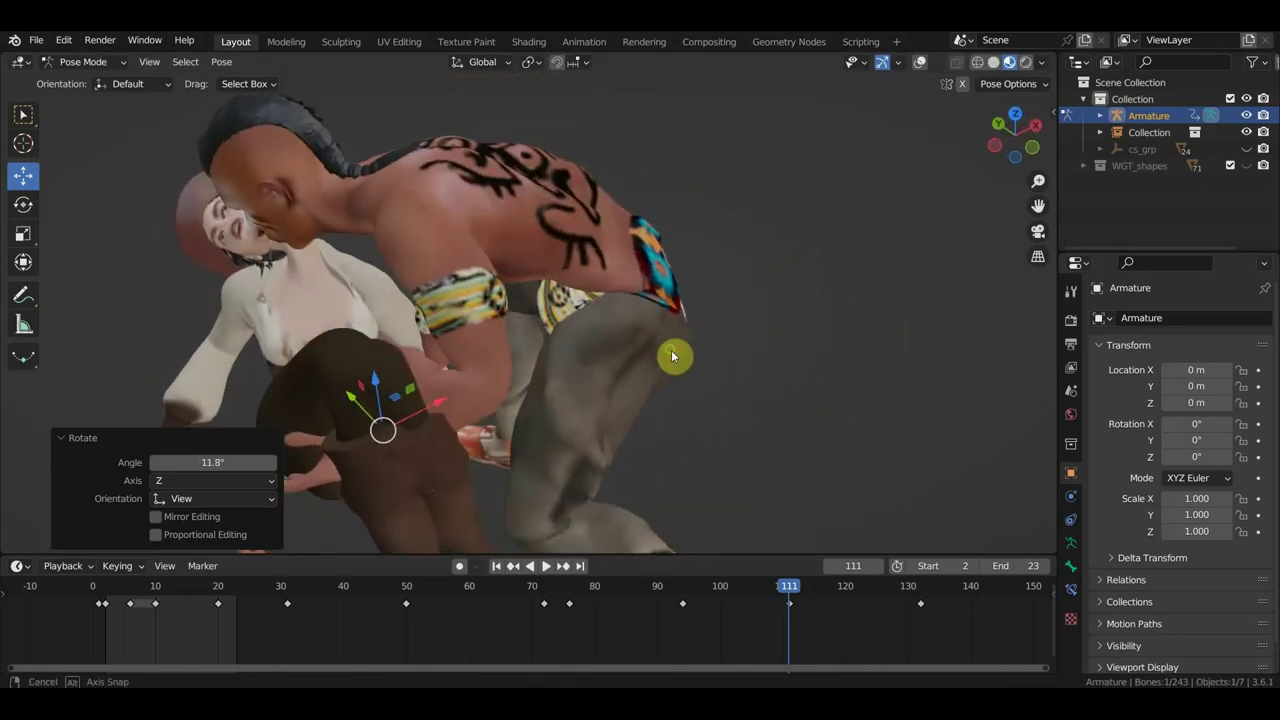
Reposition and re-angle the left hand control to seat the grip on the arm.
{"action": "key", "text": "g"}
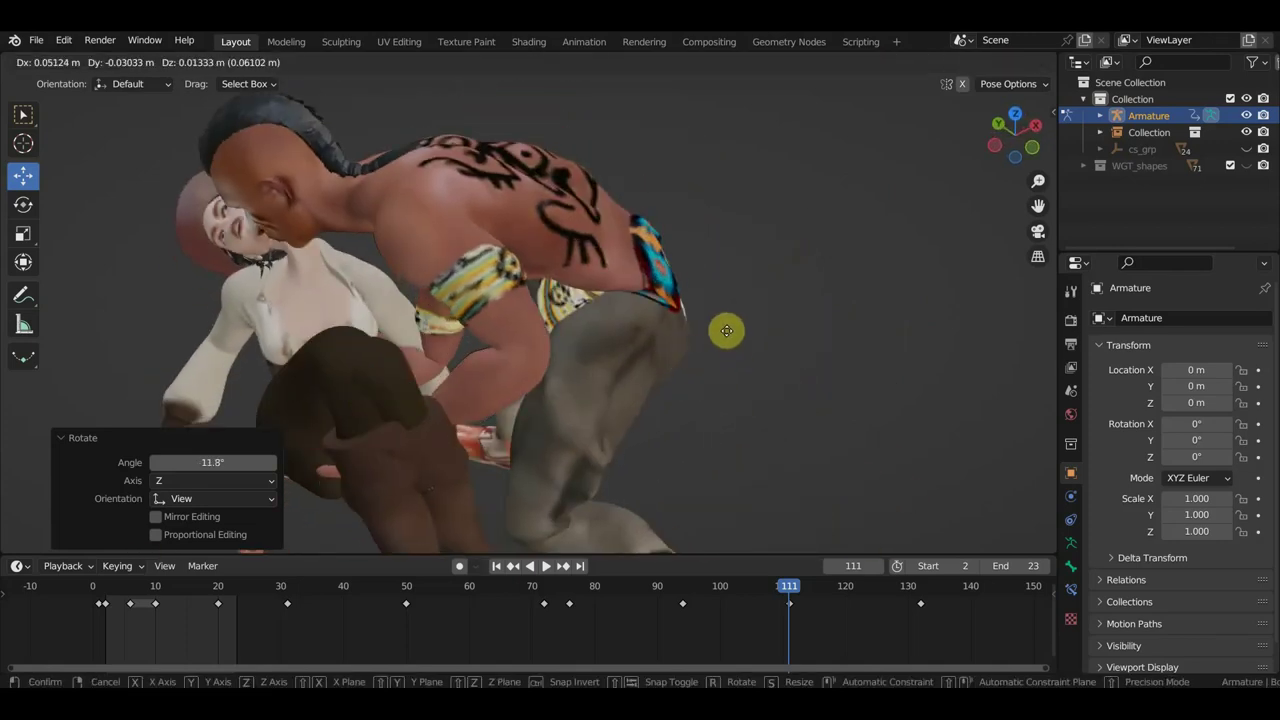
{"action": "left_click", "coordinate": [716, 317]}
{"action": "mouse_move", "coordinate": [718, 330]}
{"action": "middle_mouse_down"}
{"action": "mouse_move", "coordinate": [840, 305]}
{"action": "mouse_move", "coordinate": [697, 375]}
{"action": "middle_mouse_up"}
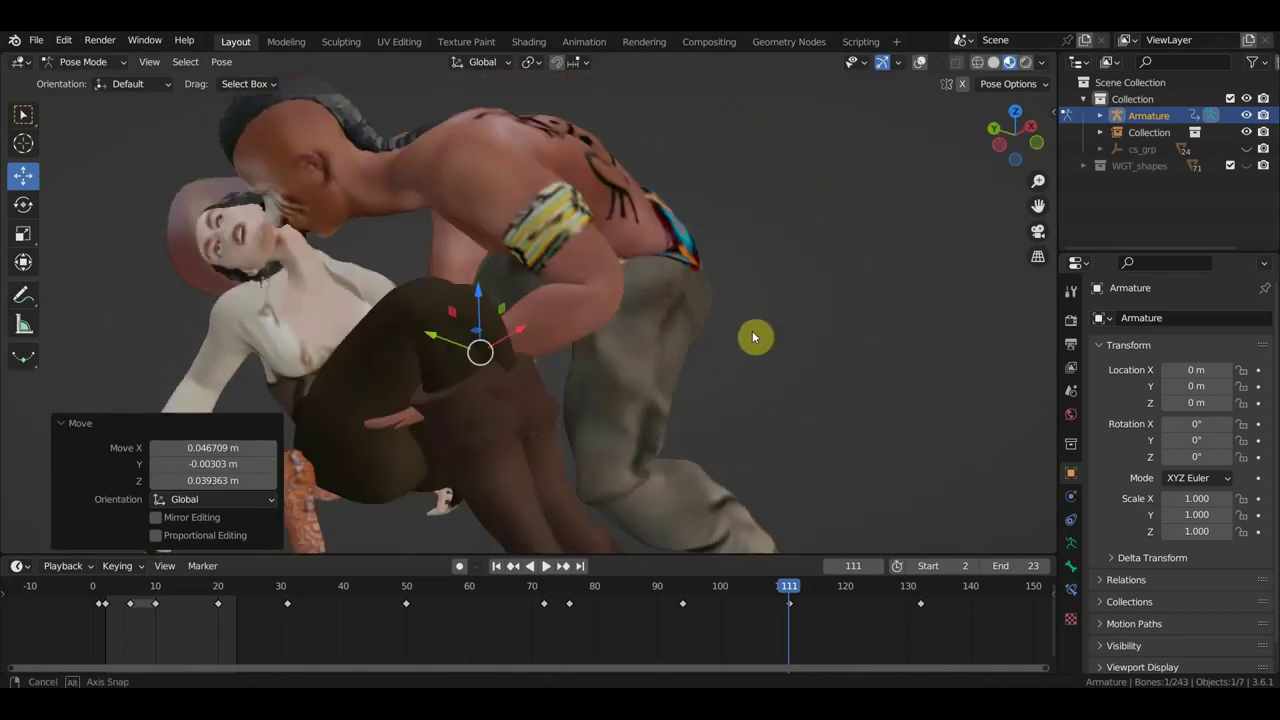
{"action": "key", "text": "r"}
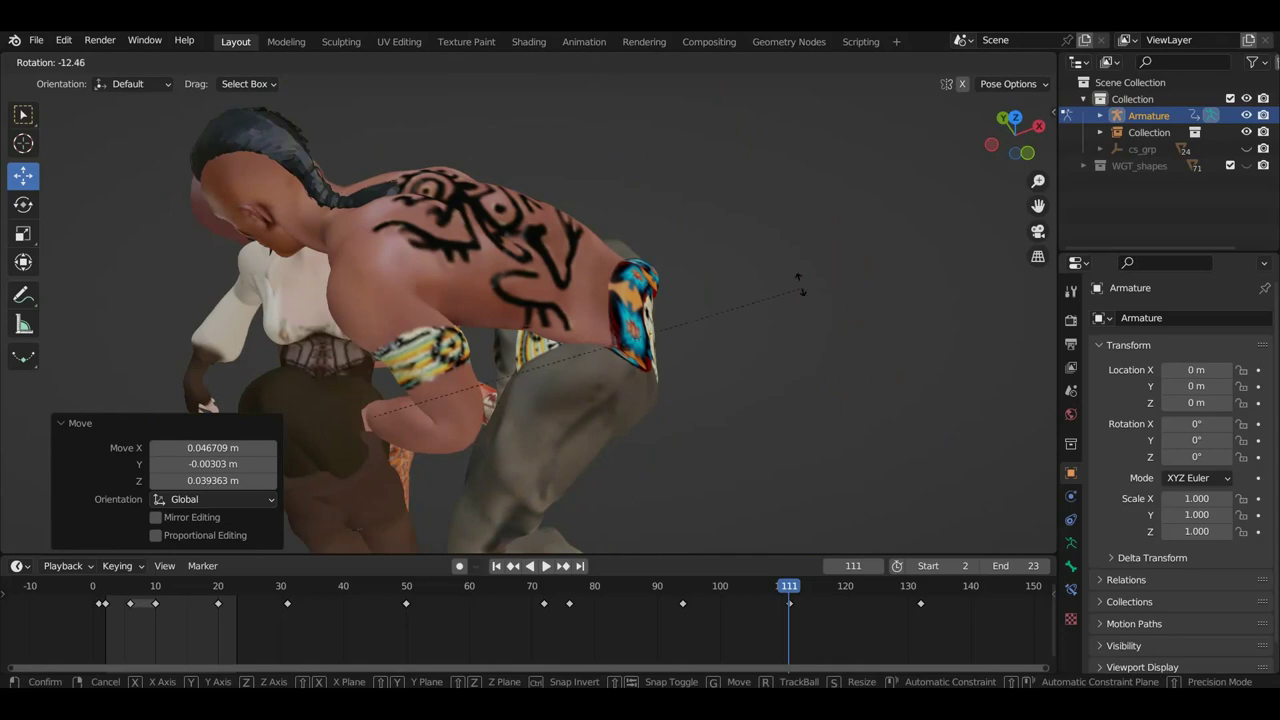
{"action": "left_click", "coordinate": [800, 285]}
{"action": "key", "text": "g"}
{"action": "left_click", "coordinate": [772, 336]}
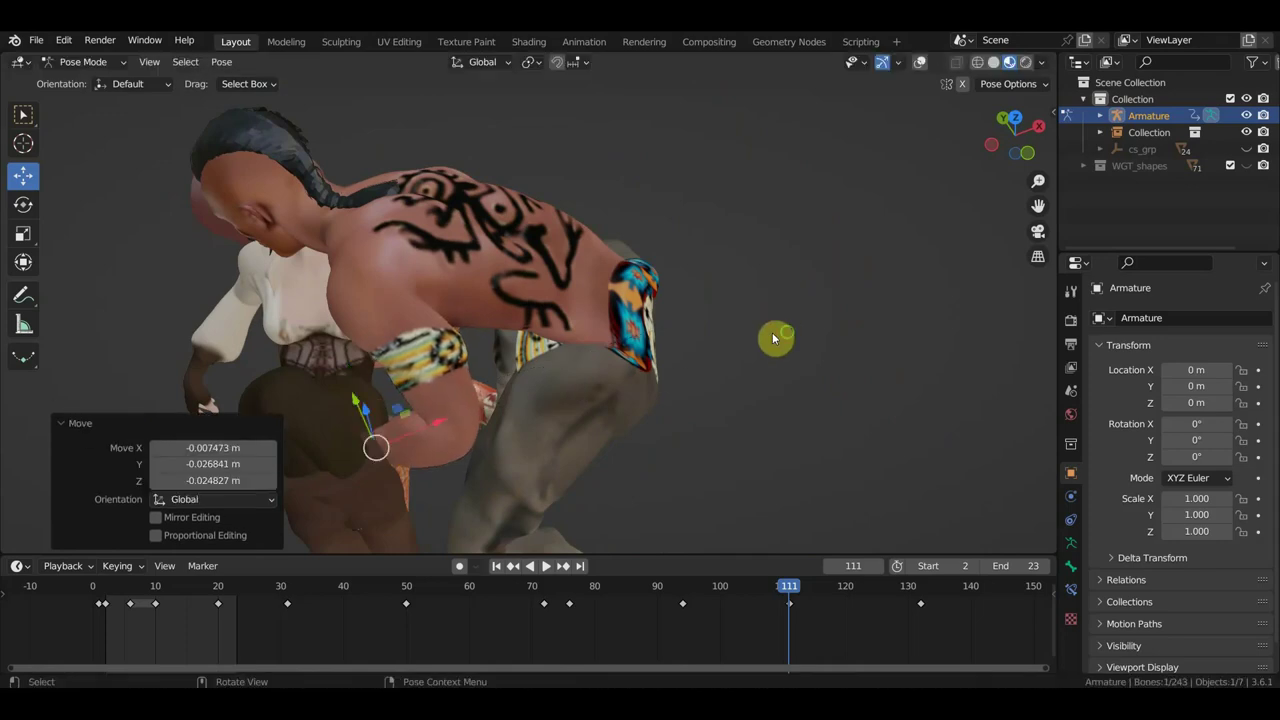
From a close side view, rotate the left hand control 33.3° around Z and inspect it.
{"action": "middle_click_drag", "start_coordinate": [772, 338], "coordinate": [922, 257]}
{"action": "middle_click_drag", "start_coordinate": [921, 318], "coordinate": [749, 306]}
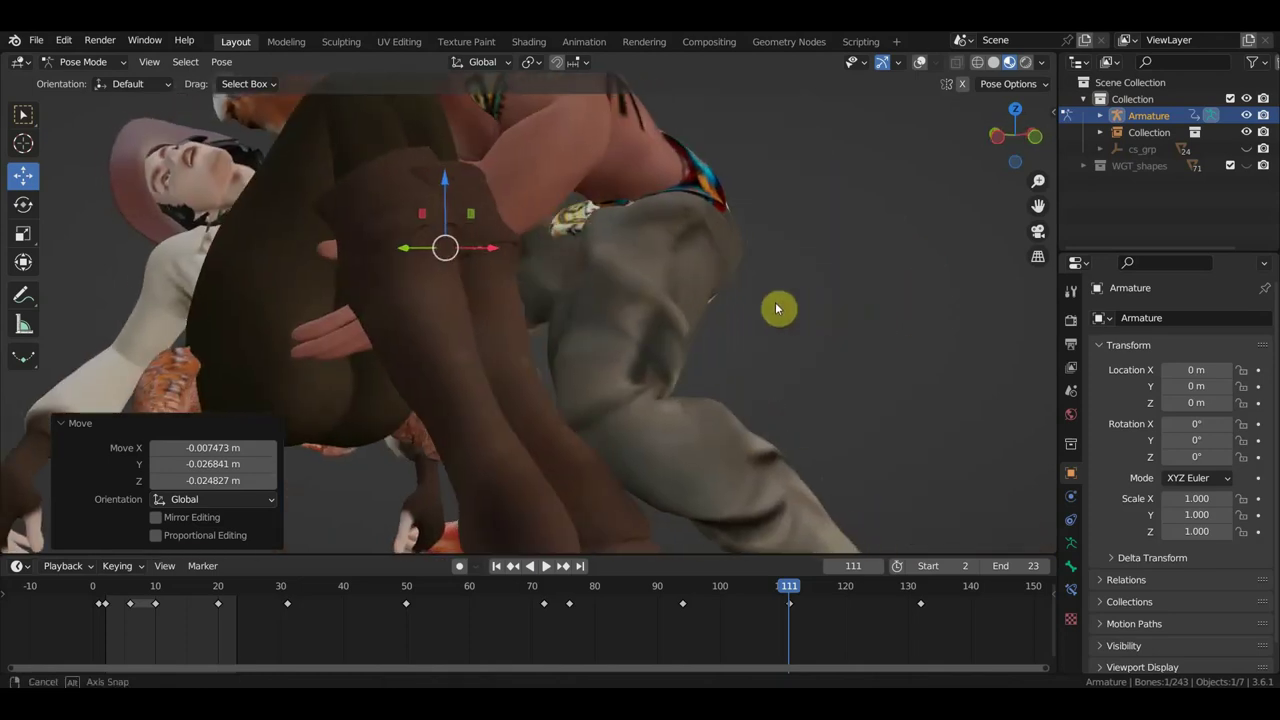
{"action": "key", "text": "r"}
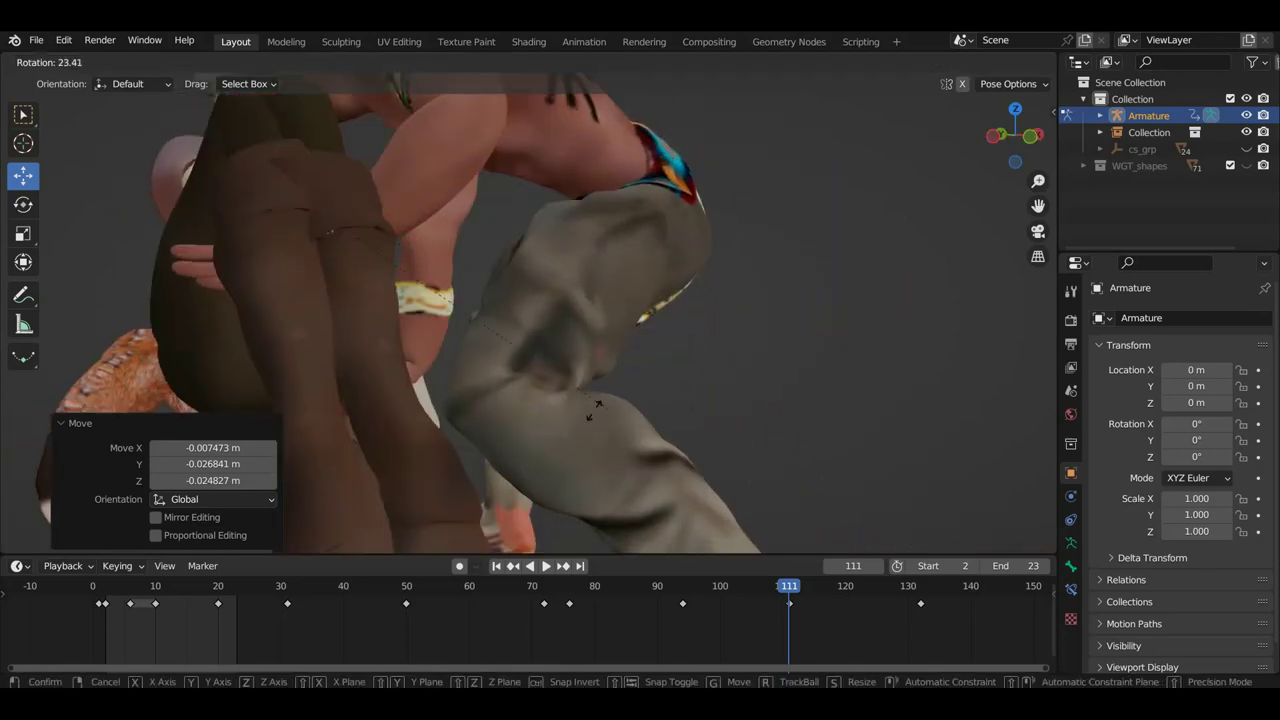
{"action": "left_click", "coordinate": [540, 413]}
{"action": "middle_click_drag", "start_coordinate": [543, 417], "coordinate": [716, 380]}
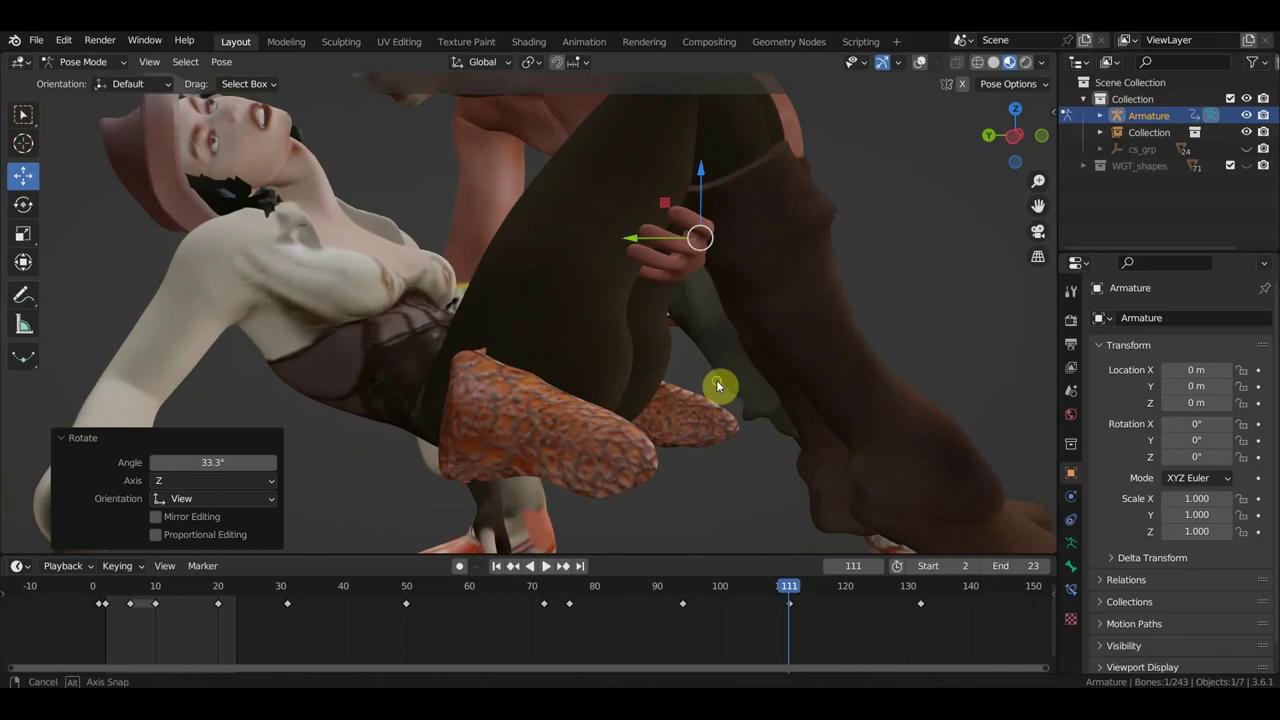
{"action": "mouse_move", "coordinate": [491, 381]}
{"action": "middle_mouse_down"}
{"action": "mouse_move", "coordinate": [677, 383]}
{"action": "mouse_move", "coordinate": [698, 370]}
{"action": "middle_mouse_up"}
Select the right hand IK control and move it twice to tighten the interlock.
{"action": "left_click", "coordinate": [921, 63]}
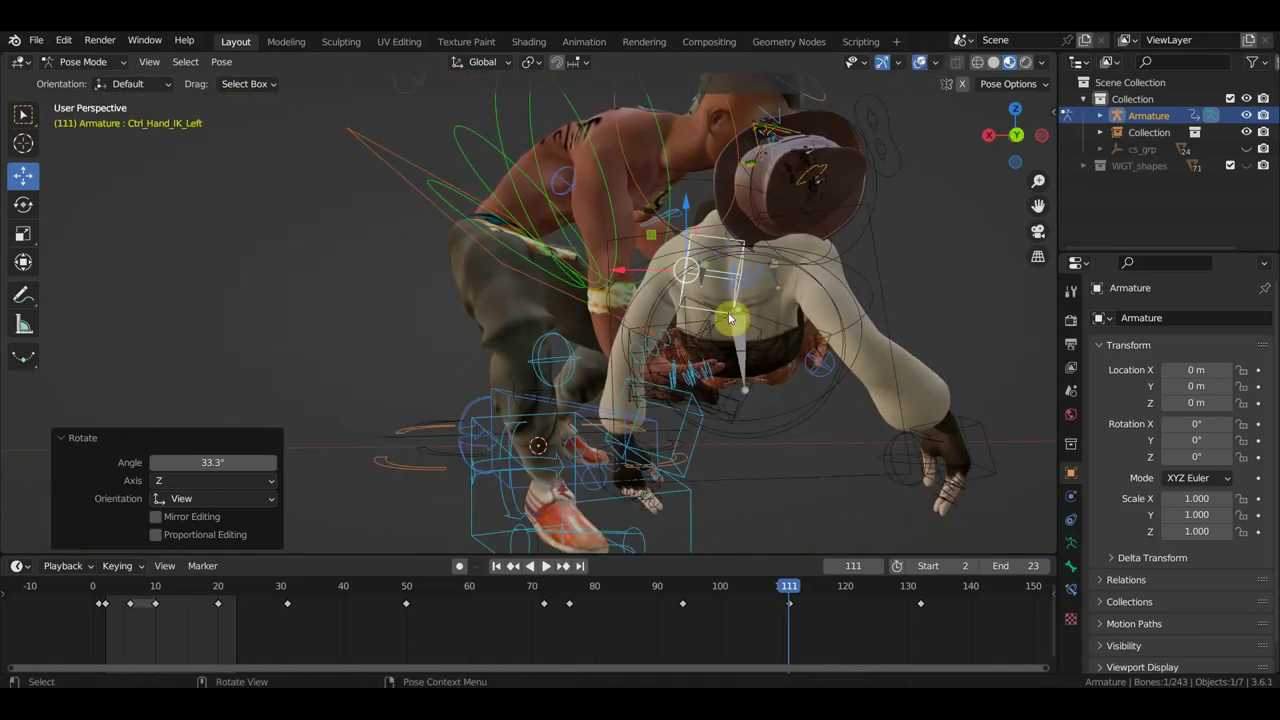
{"action": "left_click", "coordinate": [682, 413]}
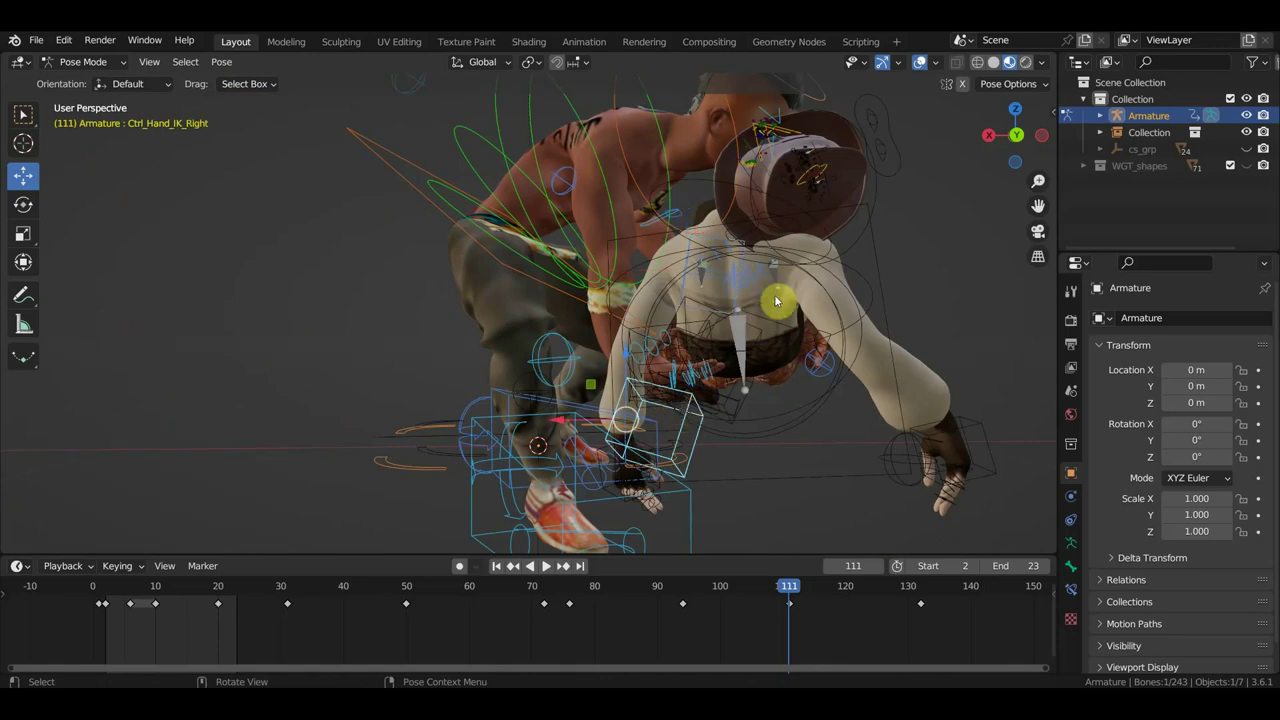
{"action": "left_click", "coordinate": [921, 63]}
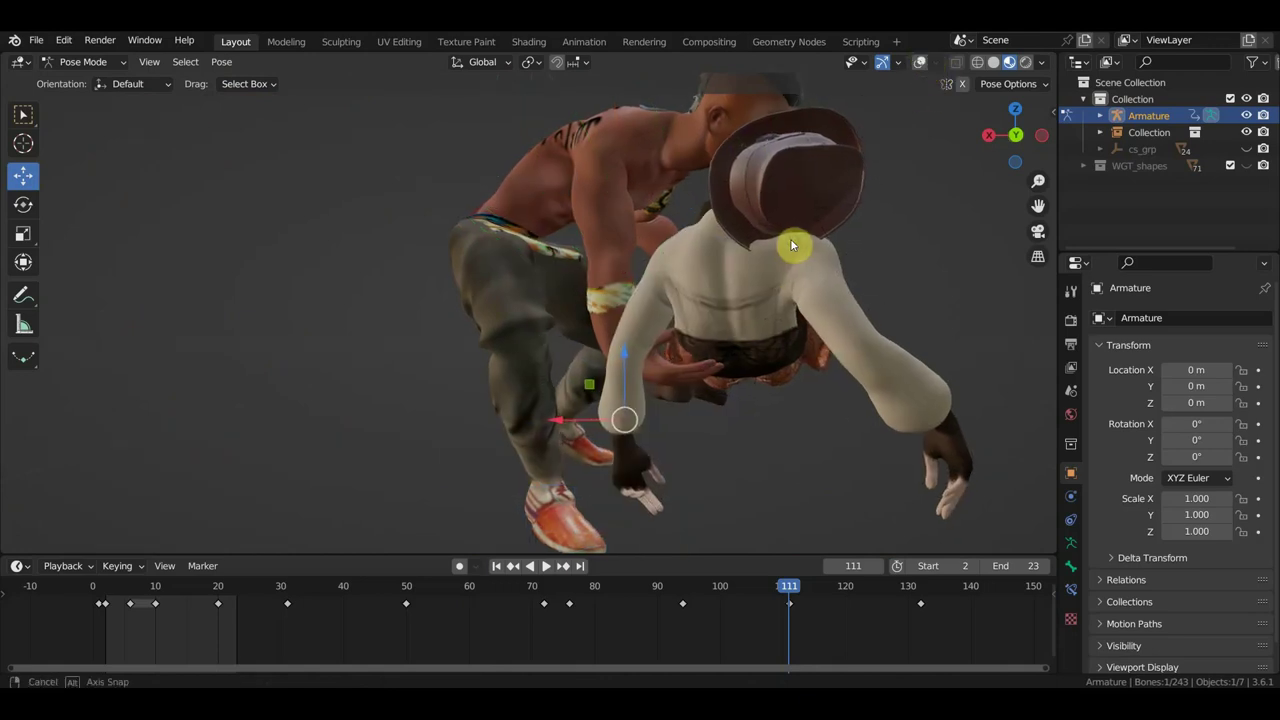
{"action": "middle_click_drag", "start_coordinate": [790, 238], "coordinate": [834, 242]}
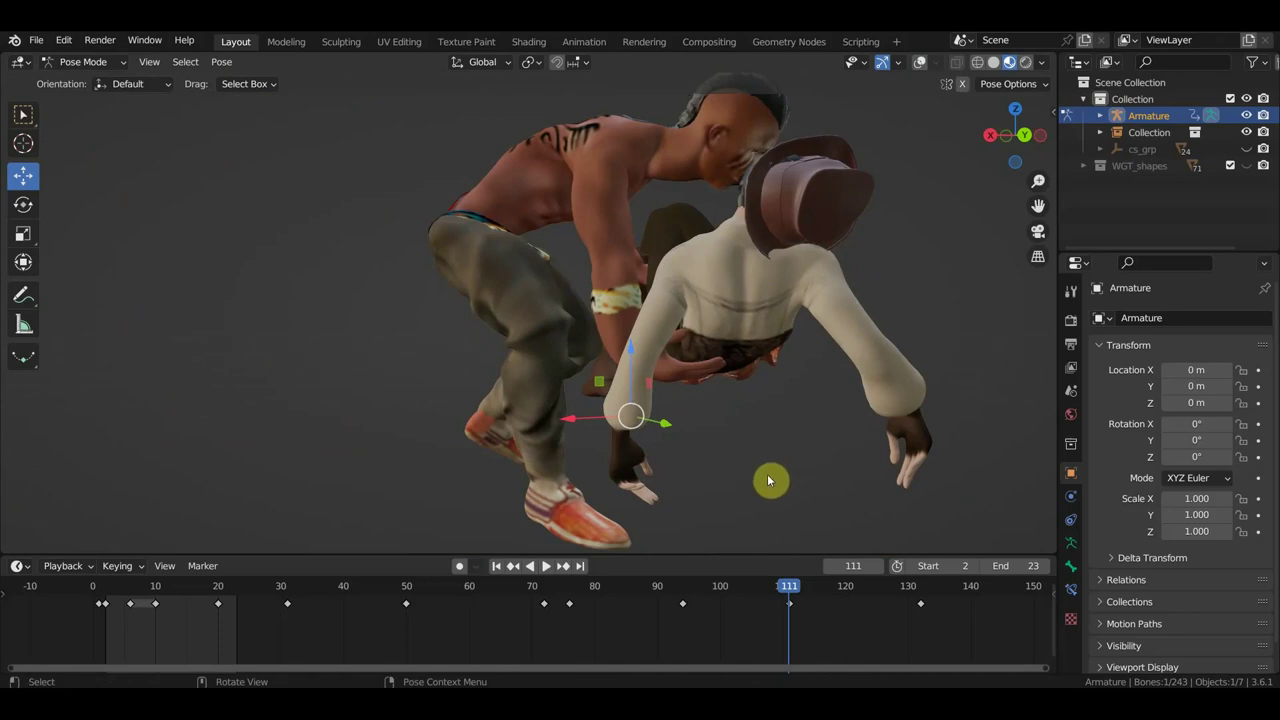
{"action": "key", "text": "g"}
{"action": "left_click", "coordinate": [802, 416]}
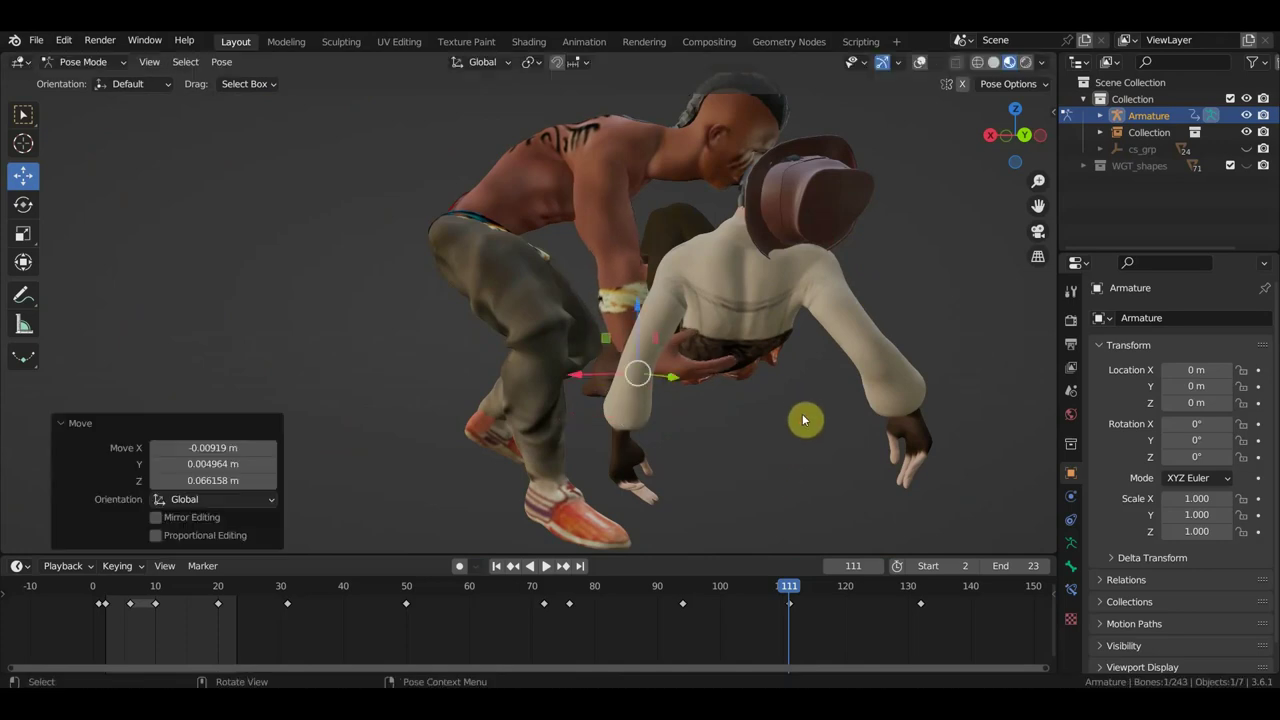
{"action": "key", "text": "g"}
{"action": "left_click", "coordinate": [775, 397]}
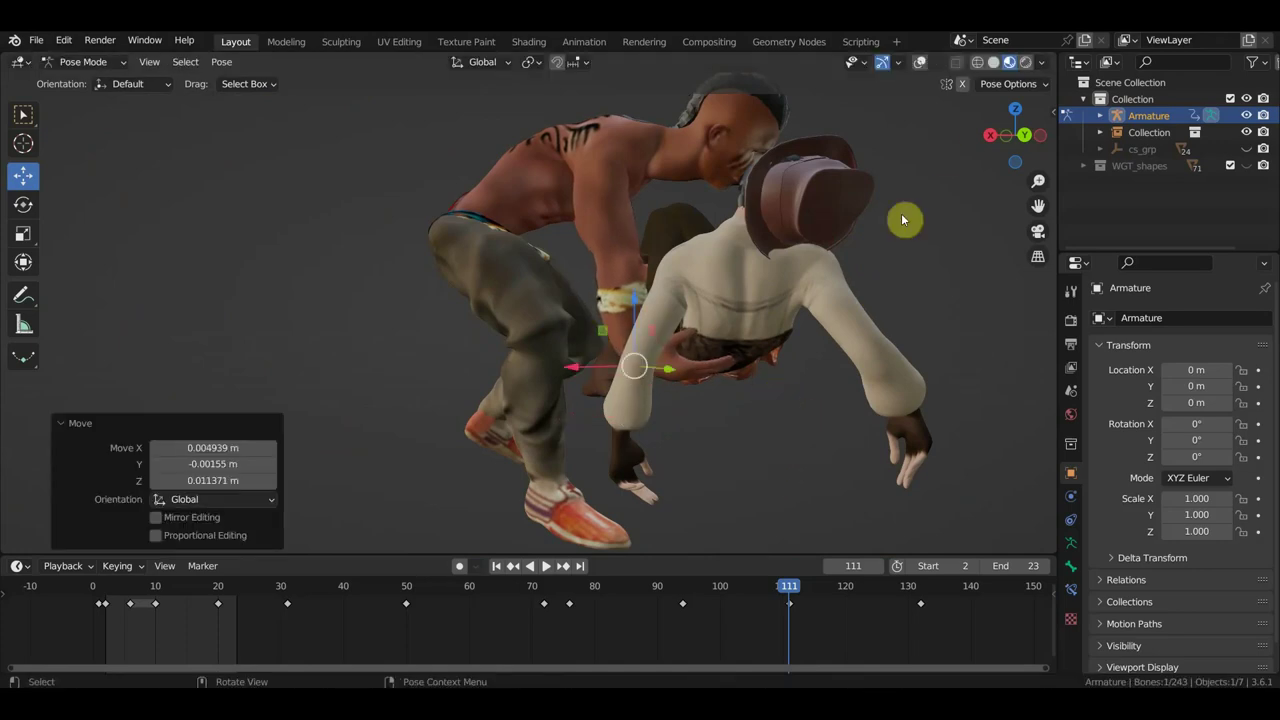
Reselect the right hand IK control and raise it 0.062 m along Z.
{"action": "left_click", "coordinate": [918, 62]}
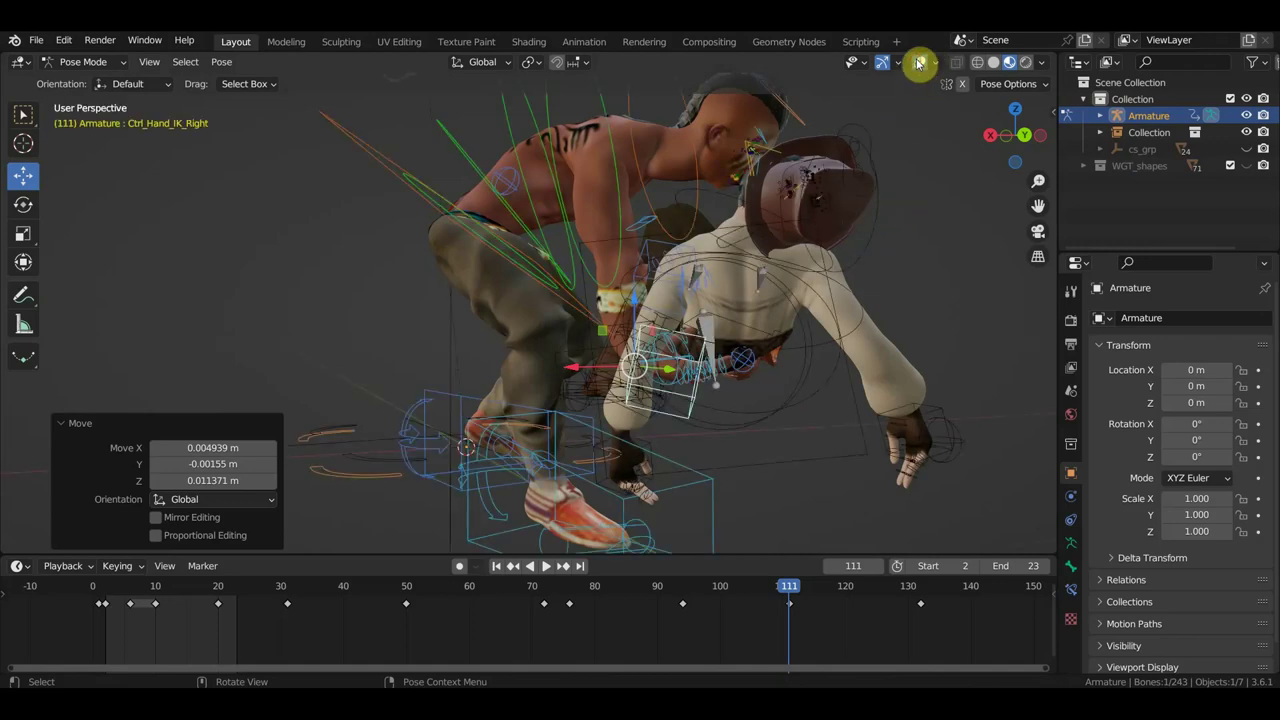
{"action": "mouse_move", "coordinate": [812, 318]}
{"action": "middle_mouse_down"}
{"action": "mouse_move", "coordinate": [686, 402]}
{"action": "mouse_move", "coordinate": [681, 383]}
{"action": "middle_mouse_up"}
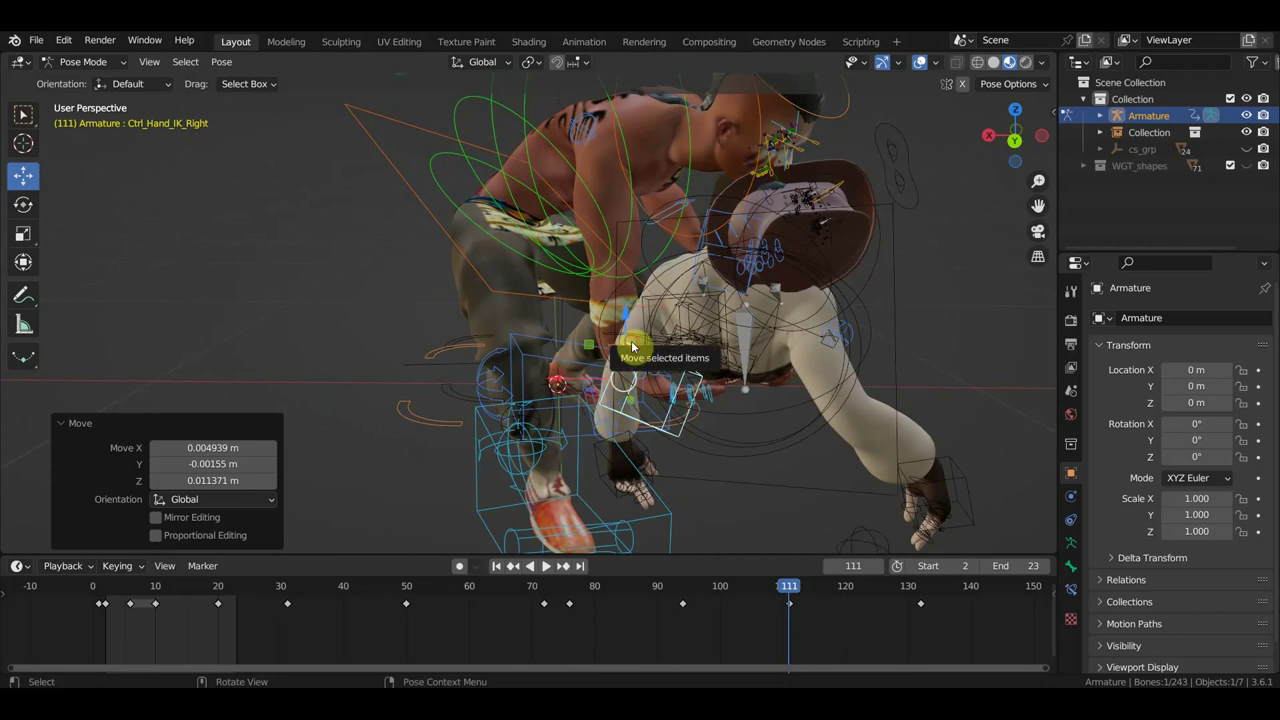
{"action": "left_click", "coordinate": [632, 346]}
{"action": "left_click", "coordinate": [700, 373]}
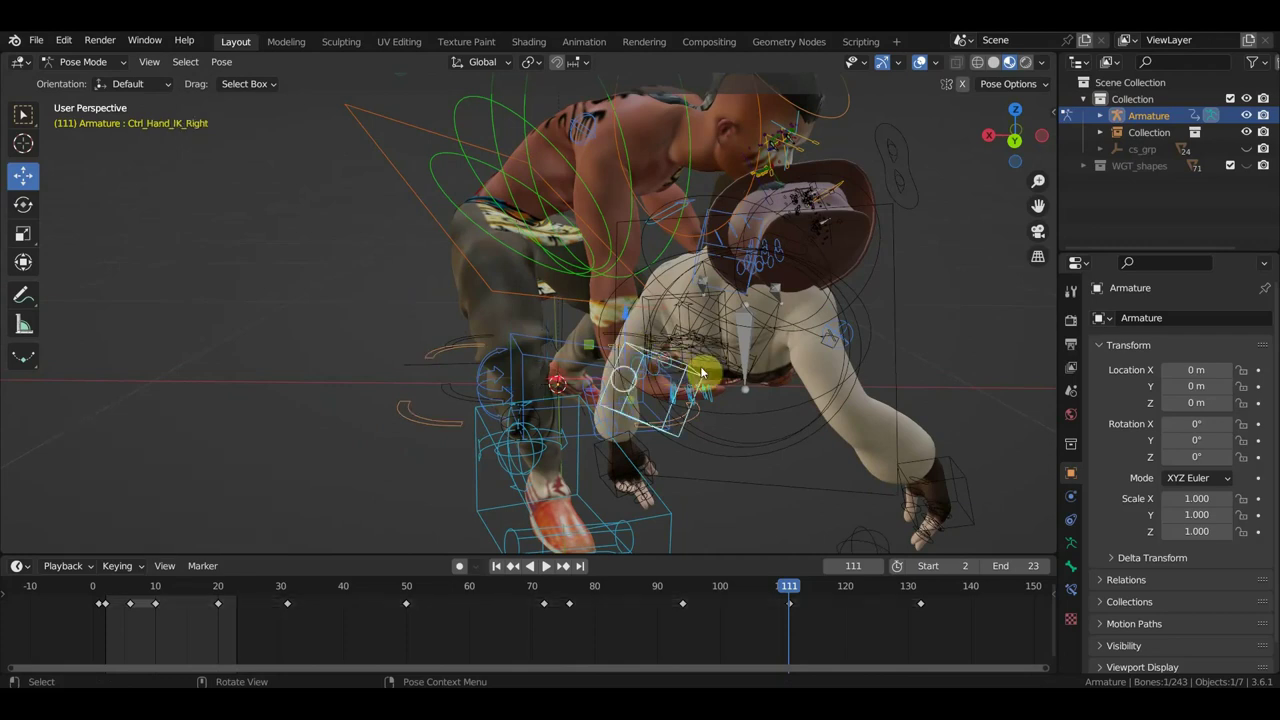
{"action": "left_click", "coordinate": [921, 62]}
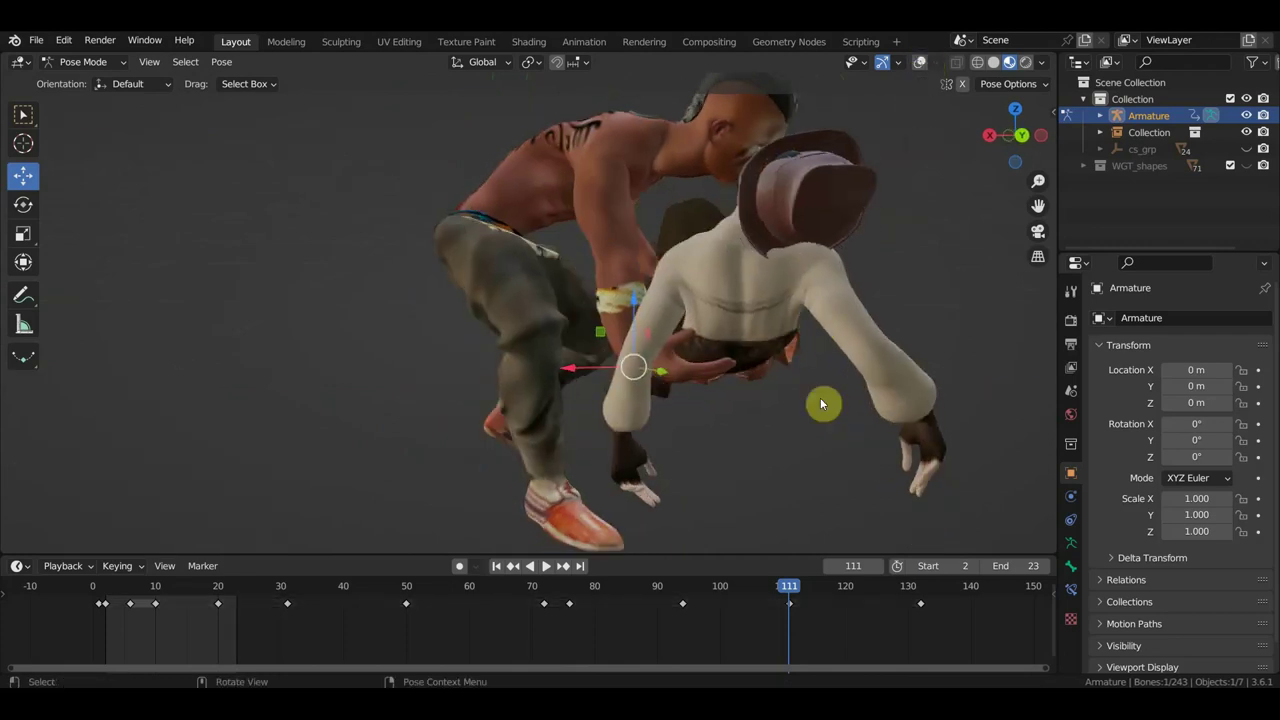
{"action": "key", "text": "g"}
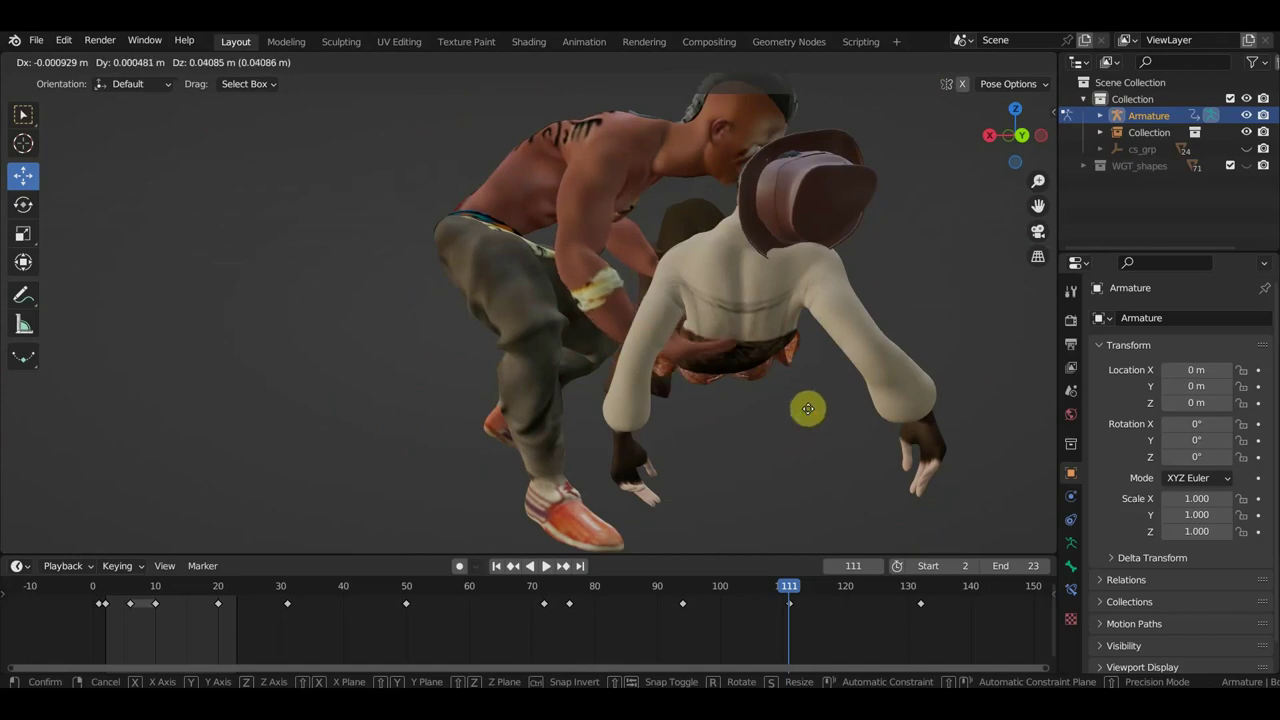
{"action": "key", "text": "z"}
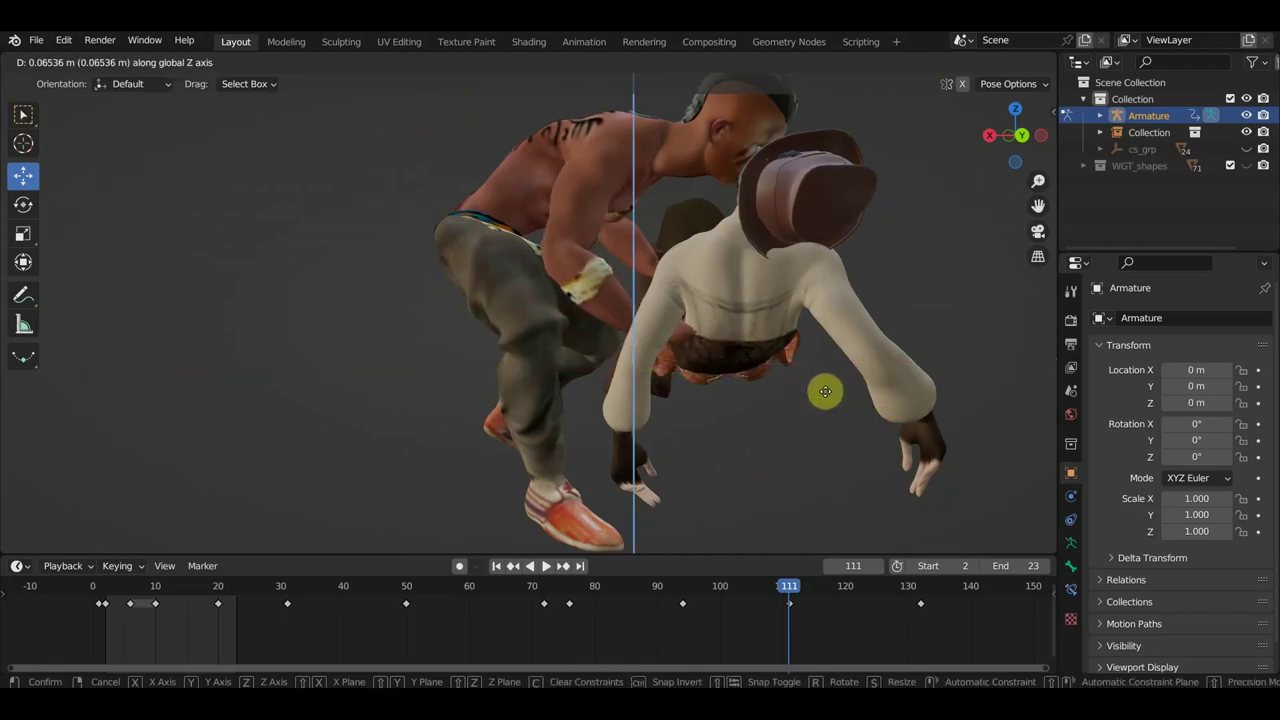
{"action": "left_click", "coordinate": [826, 393]}
Rotate the right hand control 21.8° and shift it to a new position.
{"action": "middle_click_drag", "start_coordinate": [829, 396], "coordinate": [741, 485]}
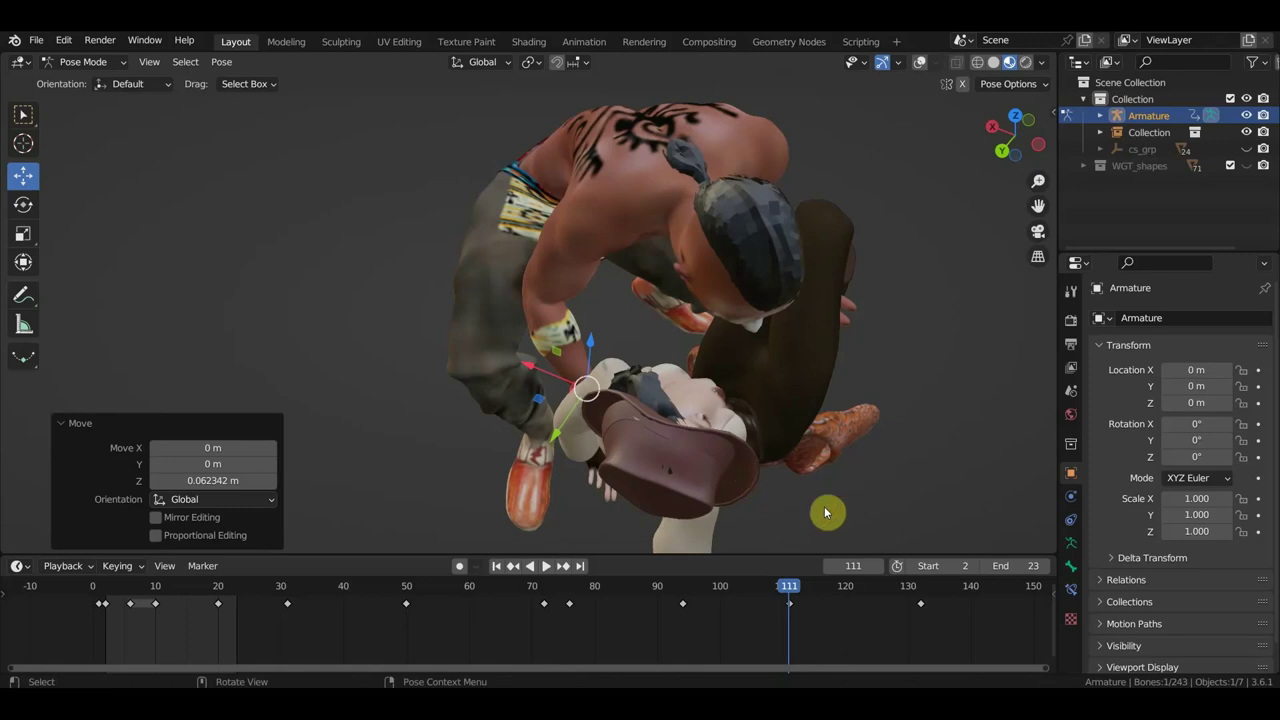
{"action": "key", "text": "r"}
{"action": "left_click", "coordinate": [783, 84]}
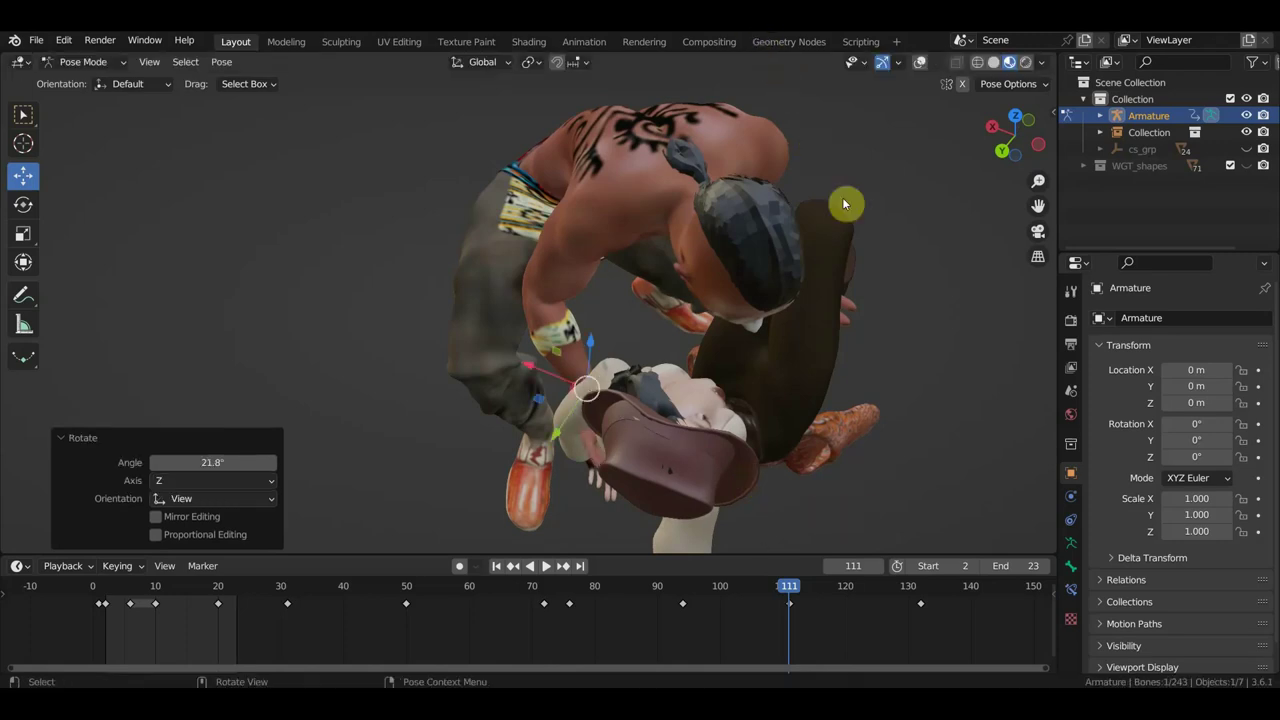
{"action": "mouse_move", "coordinate": [843, 204]}
{"action": "middle_mouse_down"}
{"action": "mouse_move", "coordinate": [919, 113]}
{"action": "mouse_move", "coordinate": [934, 140]}
{"action": "middle_mouse_up"}
{"action": "key", "text": "g"}
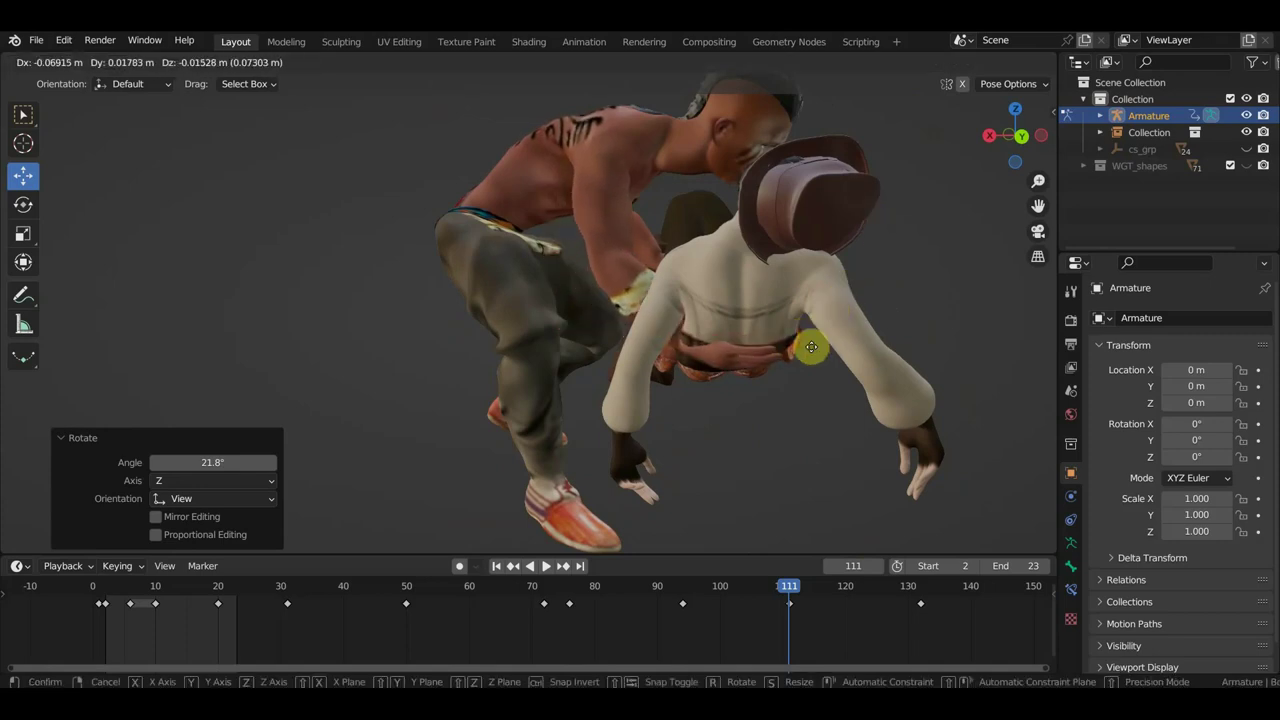
{"action": "left_click", "coordinate": [805, 351]}
Zoom in closer and nudge the right hand control to its final spot.
{"action": "mouse_move", "coordinate": [756, 334]}
{"action": "middle_mouse_down"}
{"action": "mouse_move", "coordinate": [483, 309]}
{"action": "mouse_move", "coordinate": [628, 326]}
{"action": "middle_mouse_up"}
{"action": "scroll", "coordinate": [600, 333], "scroll_direction": "up", "scroll_amount": 3}
{"action": "key", "text": "g"}
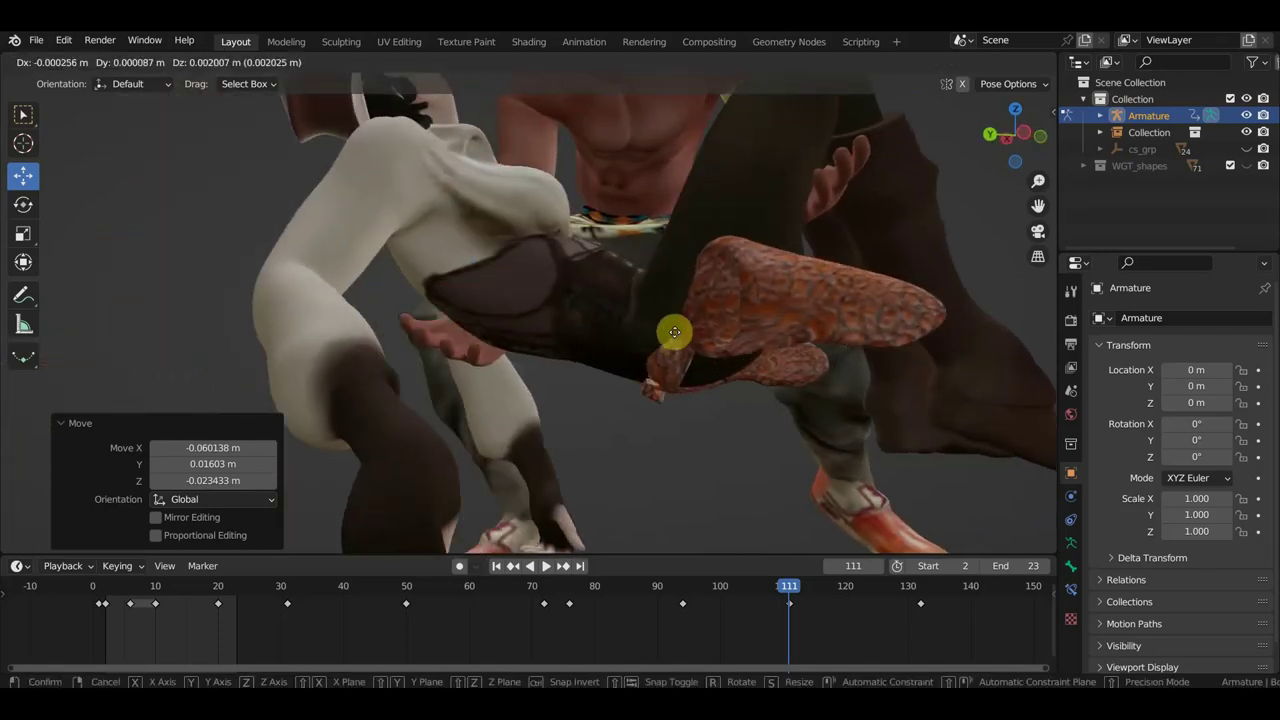
{"action": "left_click", "coordinate": [644, 271]}
{"action": "mouse_move", "coordinate": [640, 279]}
{"action": "middle_mouse_down"}
{"action": "mouse_move", "coordinate": [857, 297]}
{"action": "mouse_move", "coordinate": [791, 303]}
{"action": "mouse_move", "coordinate": [726, 279]}
{"action": "middle_mouse_up"}
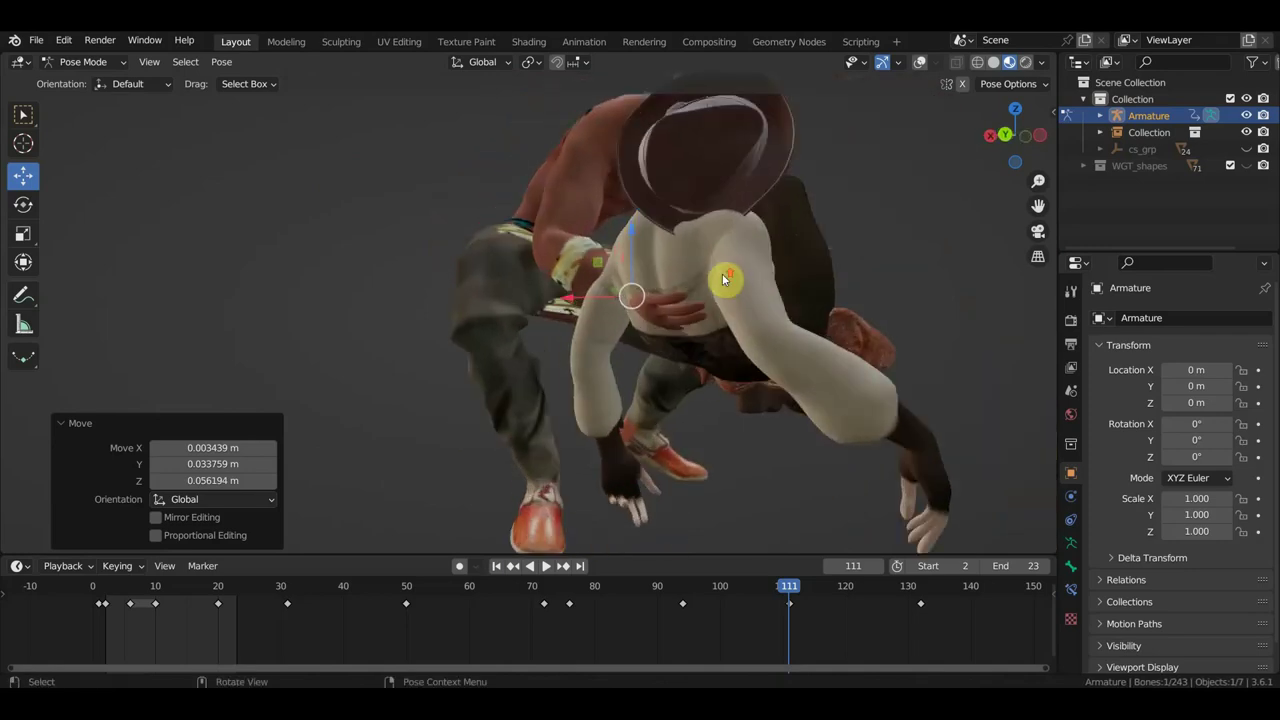
Show the rig controls and move Ctrl_ArmPole_IK_Right to a new position.
{"action": "left_click", "coordinate": [920, 64]}
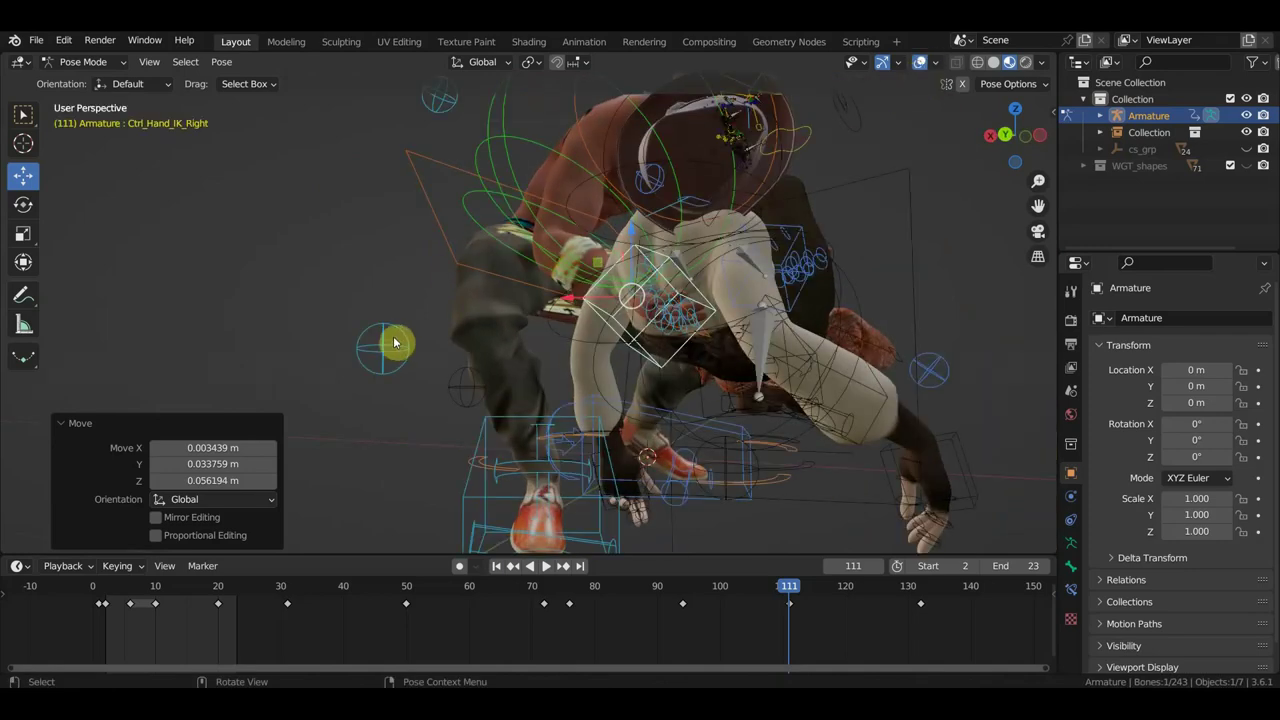
{"action": "left_click", "coordinate": [444, 115]}
{"action": "middle_click_drag", "start_coordinate": [446, 191], "coordinate": [410, 190]}
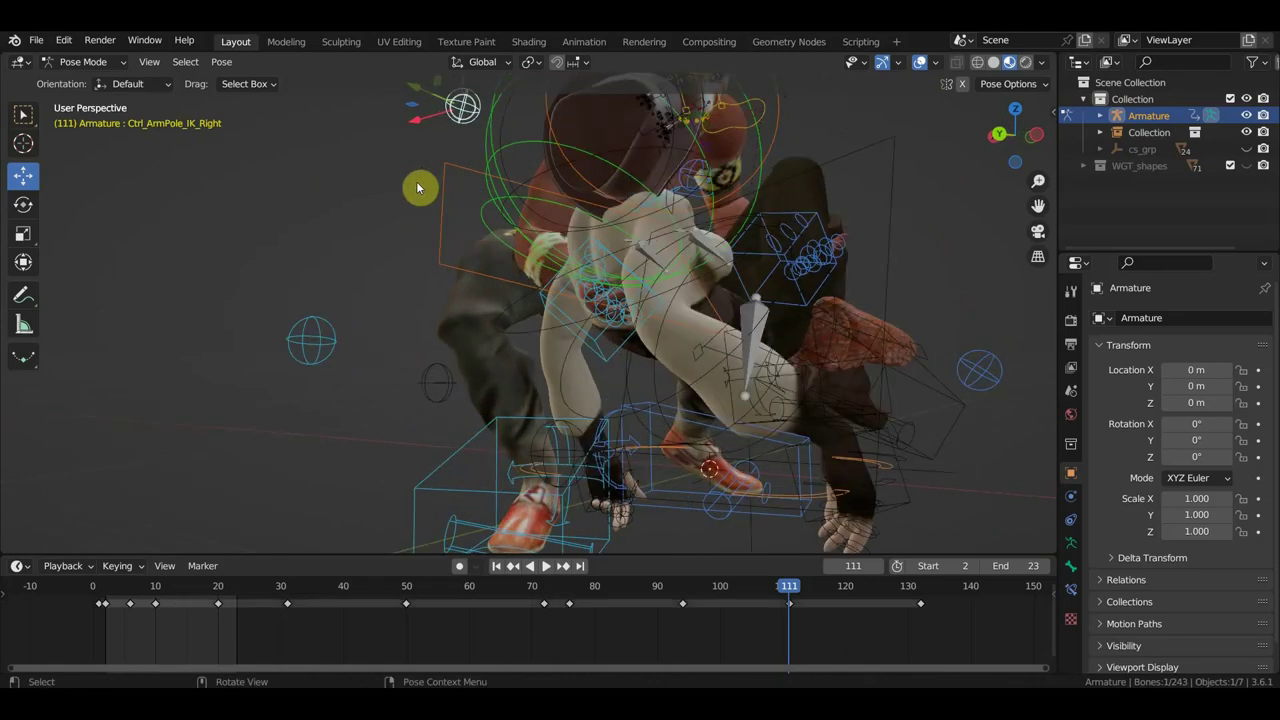
{"action": "key", "text": "g"}
{"action": "left_click", "coordinate": [492, 212]}
{"action": "mouse_move", "coordinate": [492, 212]}
{"action": "middle_mouse_down"}
{"action": "mouse_move", "coordinate": [686, 243]}
{"action": "mouse_move", "coordinate": [657, 257]}
{"action": "mouse_move", "coordinate": [702, 289]}
{"action": "mouse_move", "coordinate": [676, 312]}
{"action": "mouse_move", "coordinate": [634, 286]}
{"action": "mouse_move", "coordinate": [478, 272]}
{"action": "middle_mouse_up"}
Select all bones, key Location & Rotation at frame 111, and preview the motion forward.
{"action": "scroll", "coordinate": [481, 268], "scroll_direction": "down", "scroll_amount": 3}
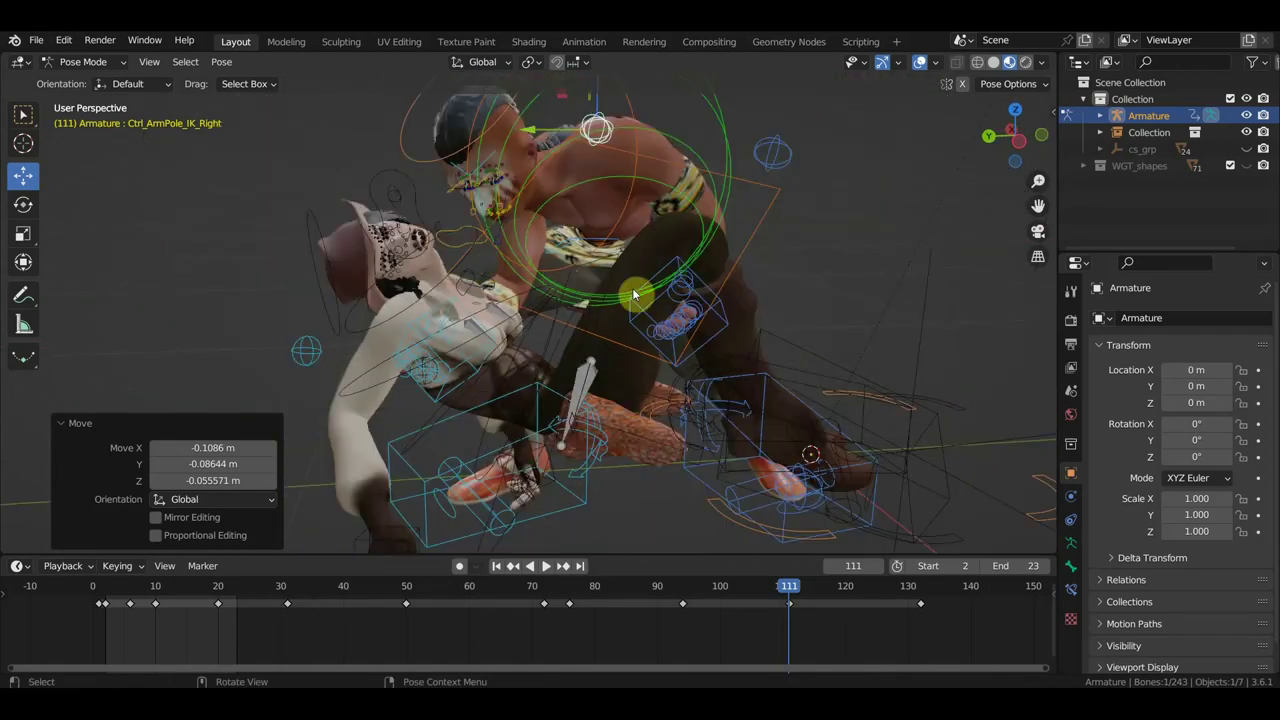
{"action": "scroll", "coordinate": [560, 270], "scroll_direction": "down", "scroll_amount": 3}
{"action": "key", "text": "a"}
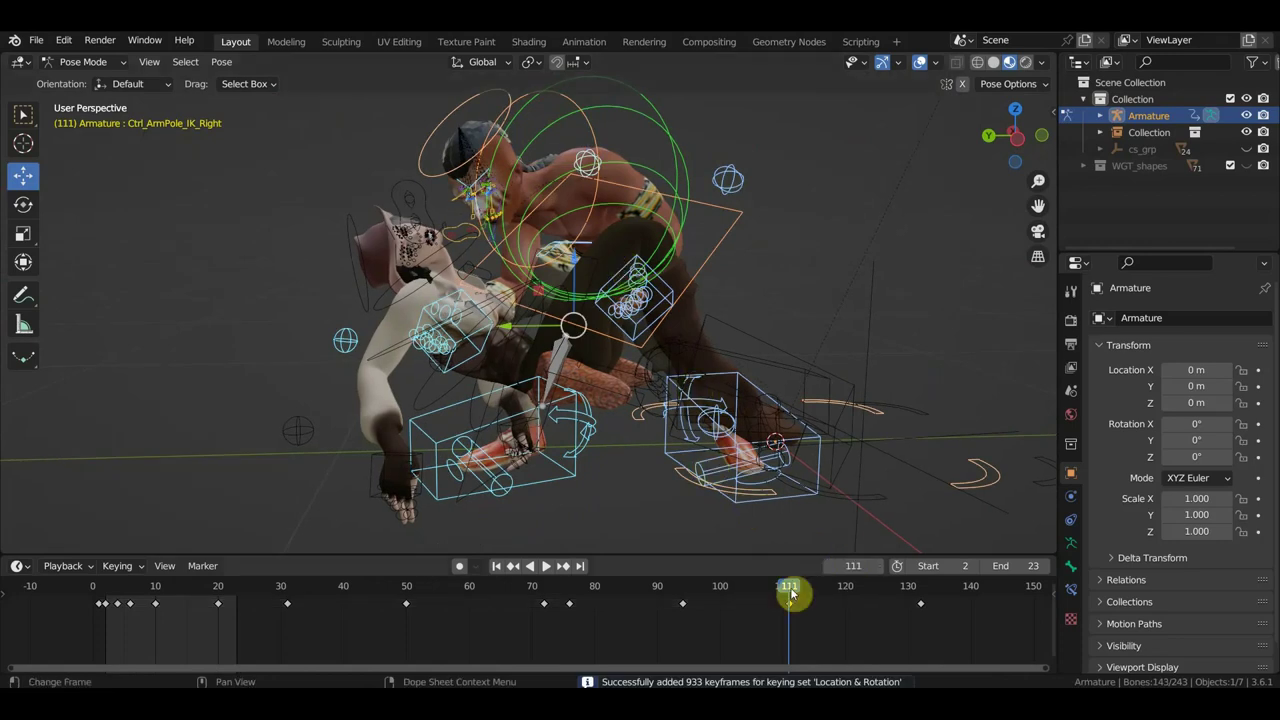
{"action": "mouse_move", "coordinate": [790, 593]}
{"action": "left_mouse_down"}
{"action": "mouse_move", "coordinate": [877, 606]}
{"action": "mouse_move", "coordinate": [934, 634]}
{"action": "mouse_move", "coordinate": [683, 620]}
{"action": "mouse_move", "coordinate": [897, 631]}
{"action": "mouse_move", "coordinate": [973, 650]}
{"action": "left_mouse_up"}
Zoom the timeline out, set the playhead to frame 172, and grab the Ctrl_Hips control.
{"action": "mouse_move", "coordinate": [930, 648]}
{"action": "middle_mouse_down", "text": "ctrl"}
{"action": "mouse_move", "coordinate": [886, 640]}
{"action": "mouse_move", "coordinate": [886, 627]}
{"action": "middle_mouse_up", "text": "ctrl"}
{"action": "left_click_drag", "start_coordinate": [915, 596], "coordinate": [1015, 627]}
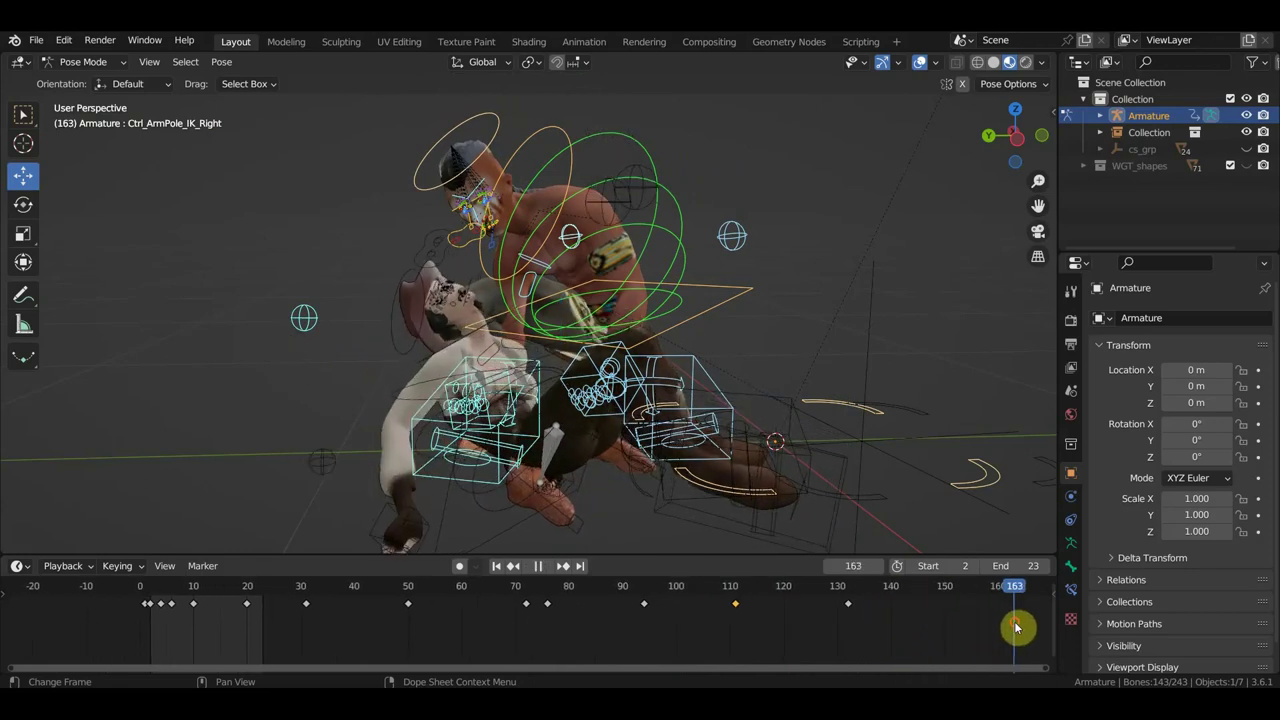
{"action": "mouse_move", "coordinate": [1016, 627]}
{"action": "middle_mouse_down", "text": "ctrl"}
{"action": "mouse_move", "coordinate": [943, 615]}
{"action": "mouse_move", "coordinate": [940, 600]}
{"action": "middle_mouse_up", "text": "ctrl"}
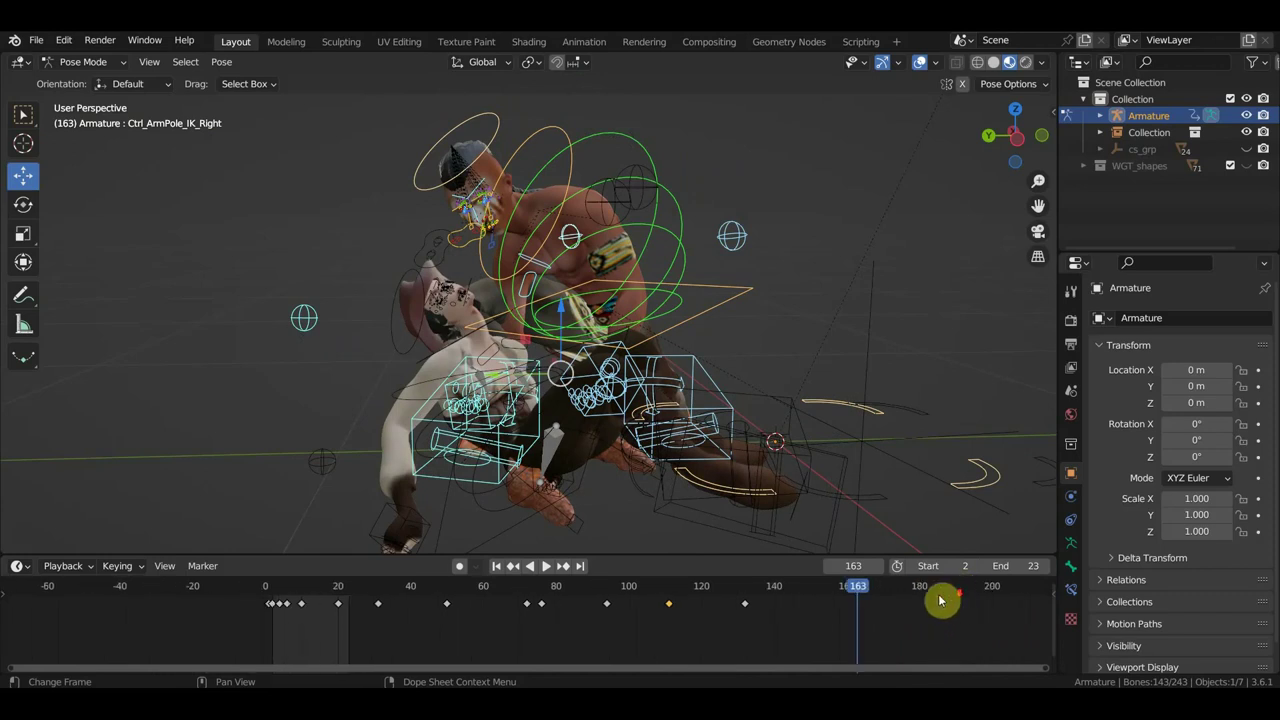
{"action": "mouse_move", "coordinate": [878, 585]}
{"action": "left_mouse_down"}
{"action": "mouse_move", "coordinate": [913, 598]}
{"action": "mouse_move", "coordinate": [893, 610]}
{"action": "left_mouse_up"}
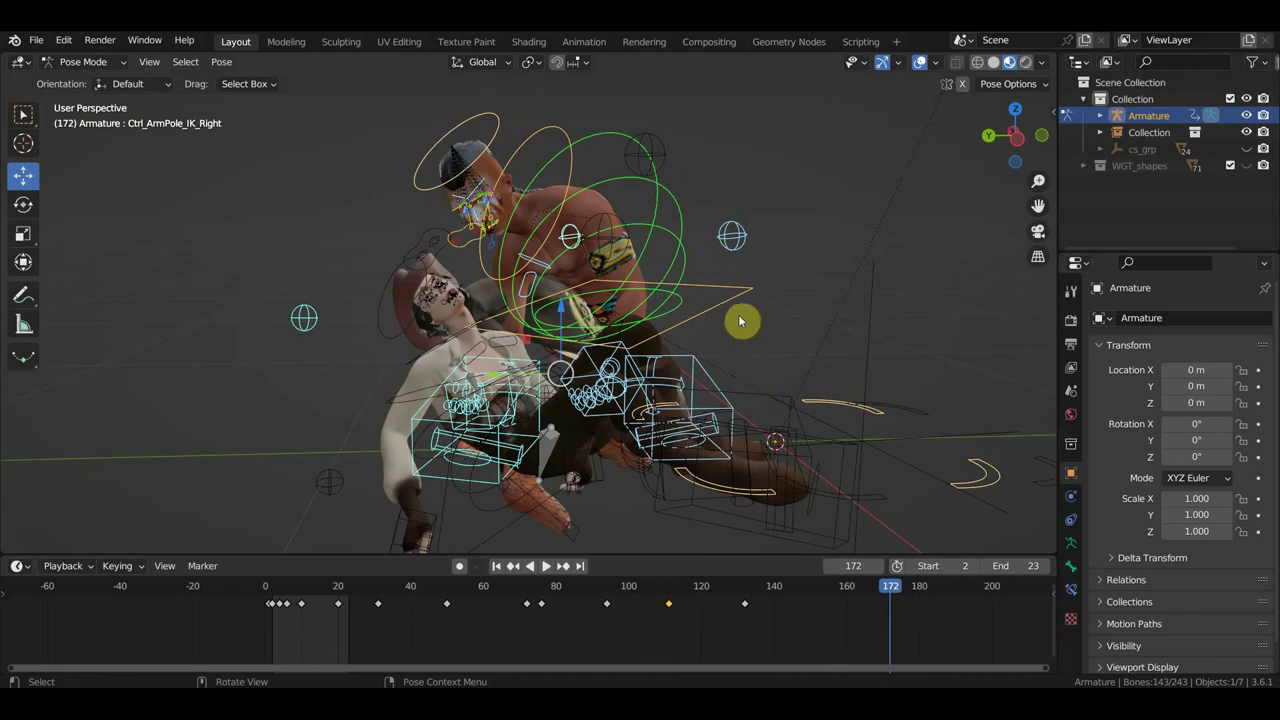
{"action": "left_click_drag", "start_coordinate": [734, 298], "coordinate": [762, 307]}
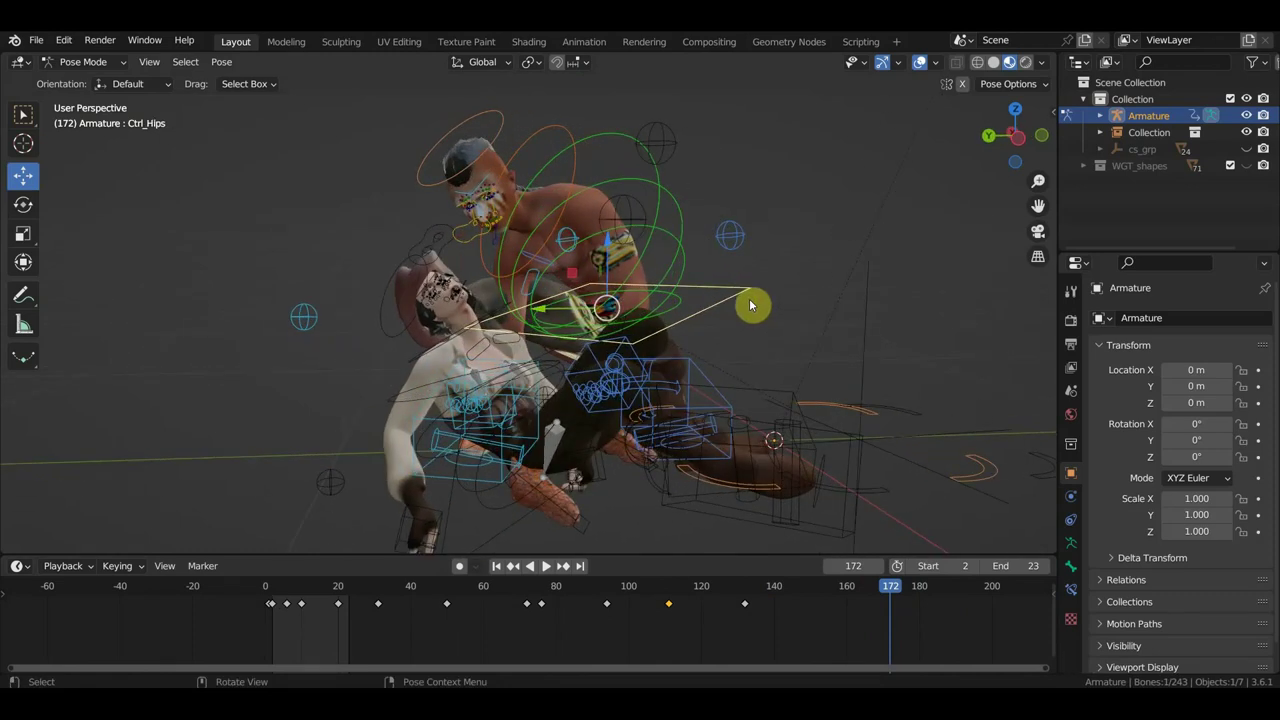
Move the Ctrl_Hips control twice to shift the lower body.
{"action": "left_click_drag", "start_coordinate": [762, 307], "coordinate": [766, 306]}
{"action": "mouse_move", "coordinate": [766, 306]}
{"action": "middle_mouse_down"}
{"action": "mouse_move", "coordinate": [731, 343]}
{"action": "mouse_move", "coordinate": [661, 346]}
{"action": "mouse_move", "coordinate": [720, 357]}
{"action": "mouse_move", "coordinate": [781, 330]}
{"action": "middle_mouse_up"}
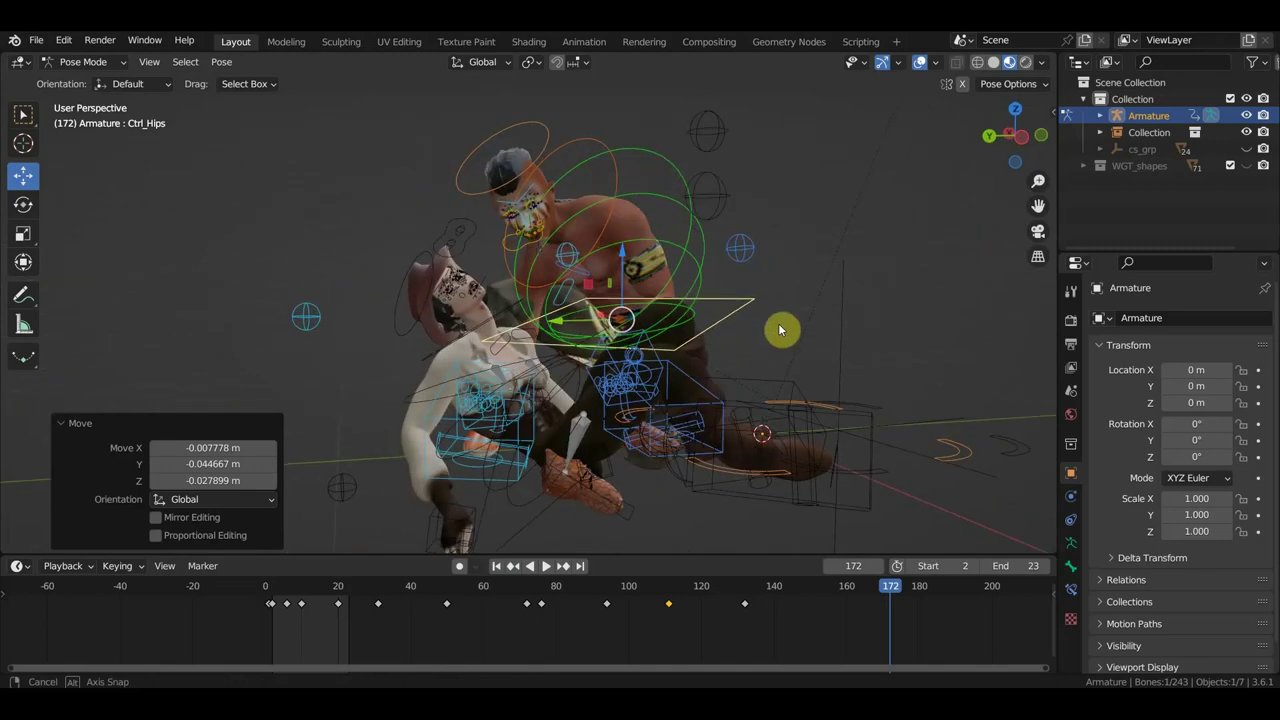
{"action": "key", "text": "g"}
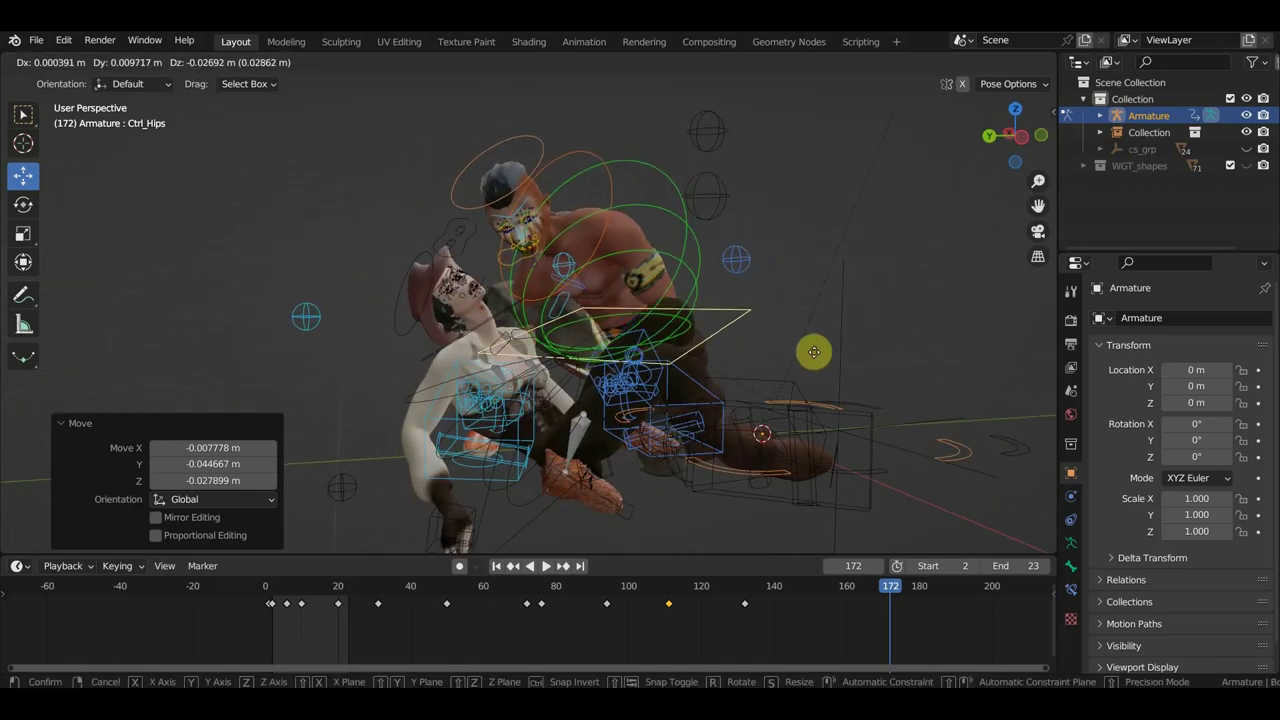
{"action": "left_click", "coordinate": [821, 352]}
{"action": "mouse_move", "coordinate": [826, 357]}
{"action": "middle_mouse_down"}
{"action": "mouse_move", "coordinate": [826, 377]}
{"action": "mouse_move", "coordinate": [714, 380]}
{"action": "mouse_move", "coordinate": [737, 391]}
{"action": "middle_mouse_up"}
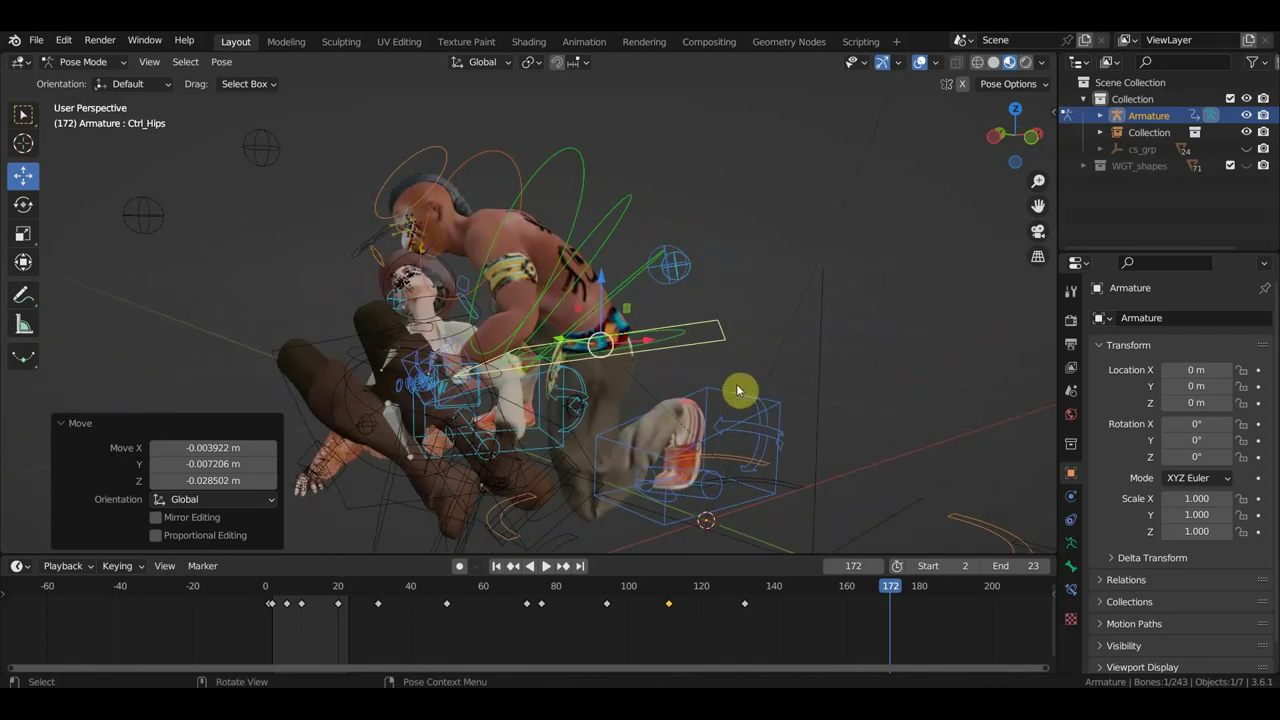
Rotate the hips control 20°, then settle it at -11.1° about Z.
{"action": "key", "text": "r"}
{"action": "left_click", "coordinate": [754, 475]}
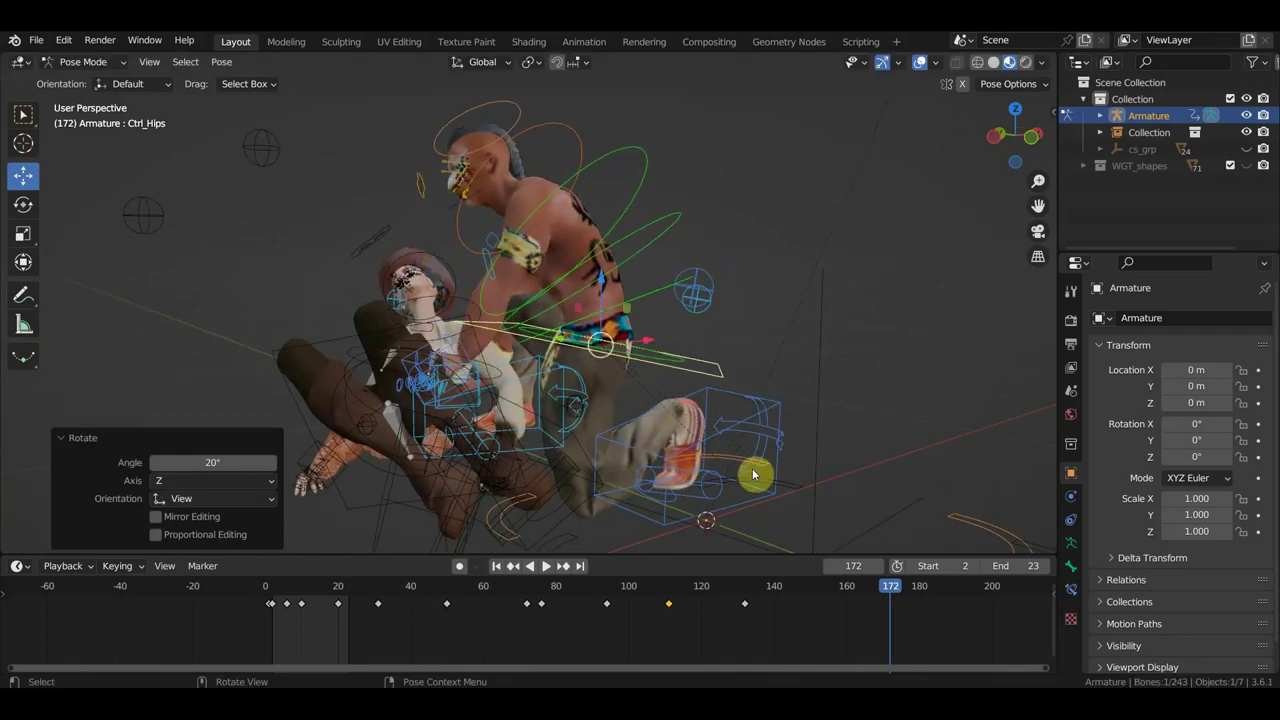
{"action": "key", "text": "r"}
{"action": "left_click", "coordinate": [757, 434]}
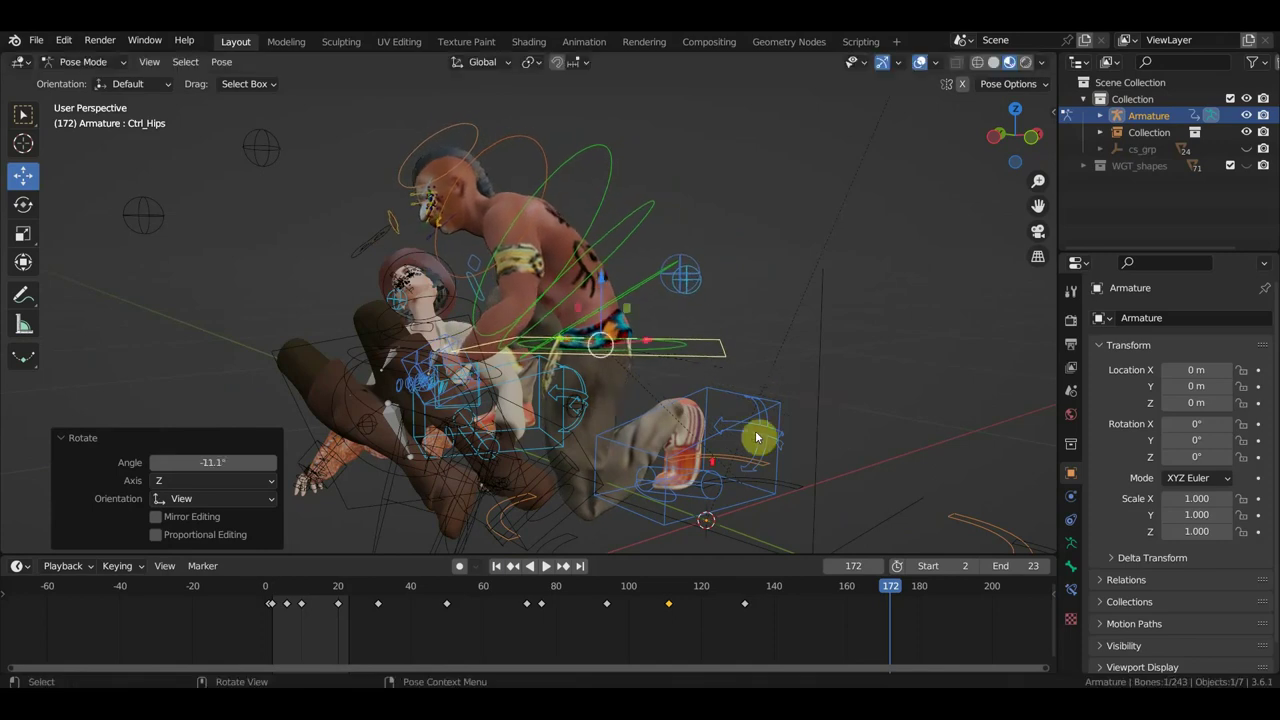
{"action": "mouse_move", "coordinate": [757, 434]}
{"action": "middle_mouse_down"}
{"action": "mouse_move", "coordinate": [800, 463]}
{"action": "mouse_move", "coordinate": [689, 477]}
{"action": "middle_mouse_up"}
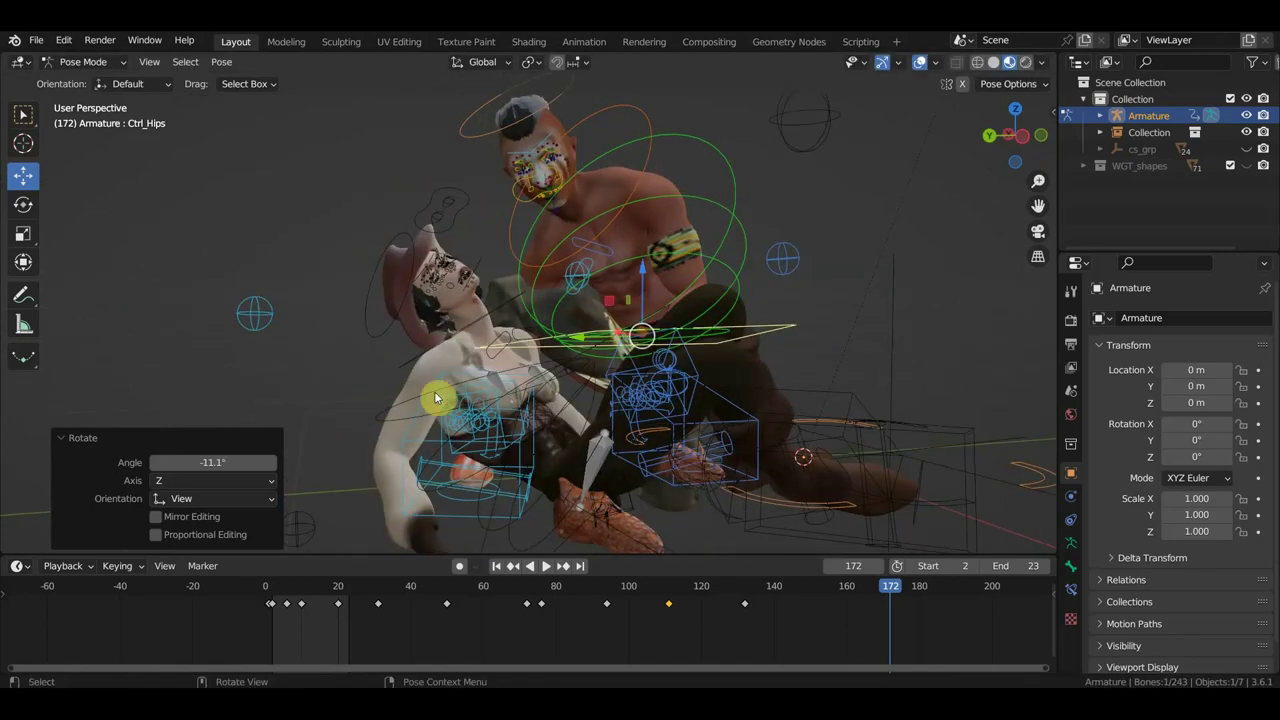
{"action": "mouse_move", "coordinate": [436, 398]}
{"action": "middle_mouse_down"}
{"action": "mouse_move", "coordinate": [703, 411]}
{"action": "mouse_move", "coordinate": [594, 434]}
{"action": "mouse_move", "coordinate": [611, 417]}
{"action": "mouse_move", "coordinate": [716, 406]}
{"action": "mouse_move", "coordinate": [826, 414]}
{"action": "mouse_move", "coordinate": [711, 409]}
{"action": "mouse_move", "coordinate": [752, 352]}
{"action": "mouse_move", "coordinate": [686, 386]}
{"action": "mouse_move", "coordinate": [768, 378]}
{"action": "middle_mouse_up"}
Slightly rotate and move the Ctrl_LegPole_IK_Right control.
{"action": "left_click", "coordinate": [752, 350]}
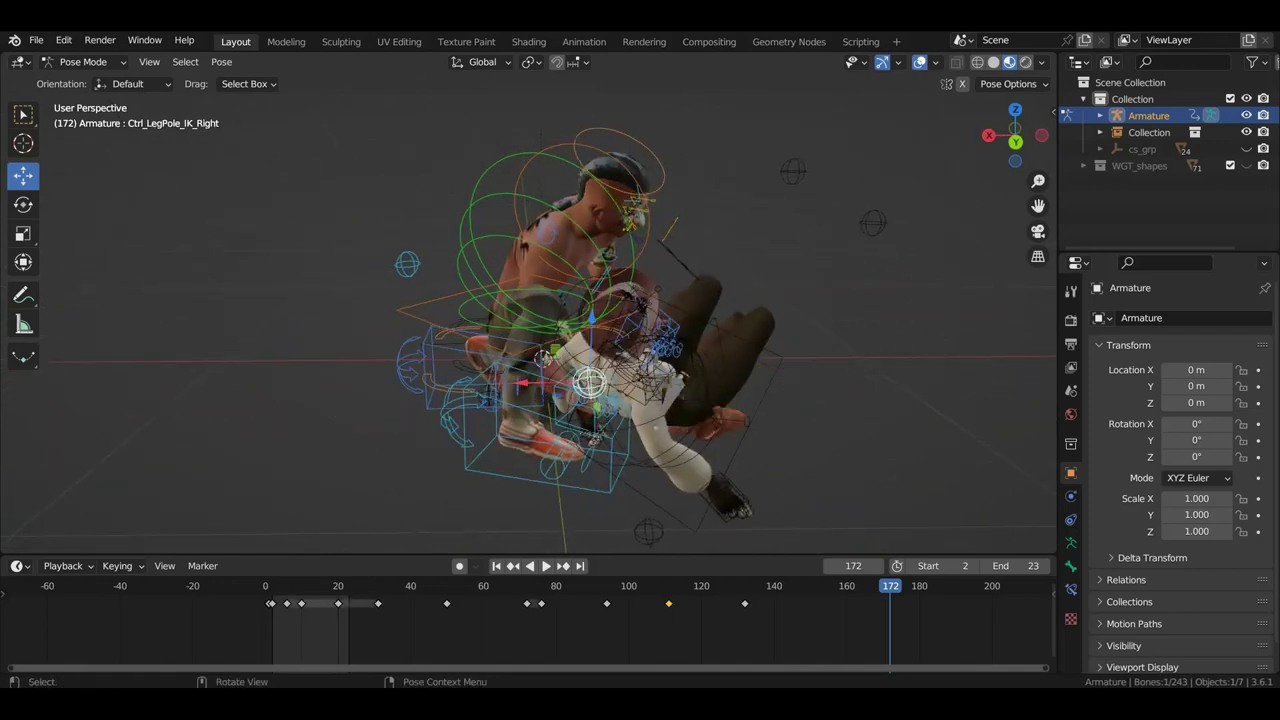
{"action": "key", "text": "r"}
{"action": "left_click", "coordinate": [788, 370]}
{"action": "key", "text": "g"}
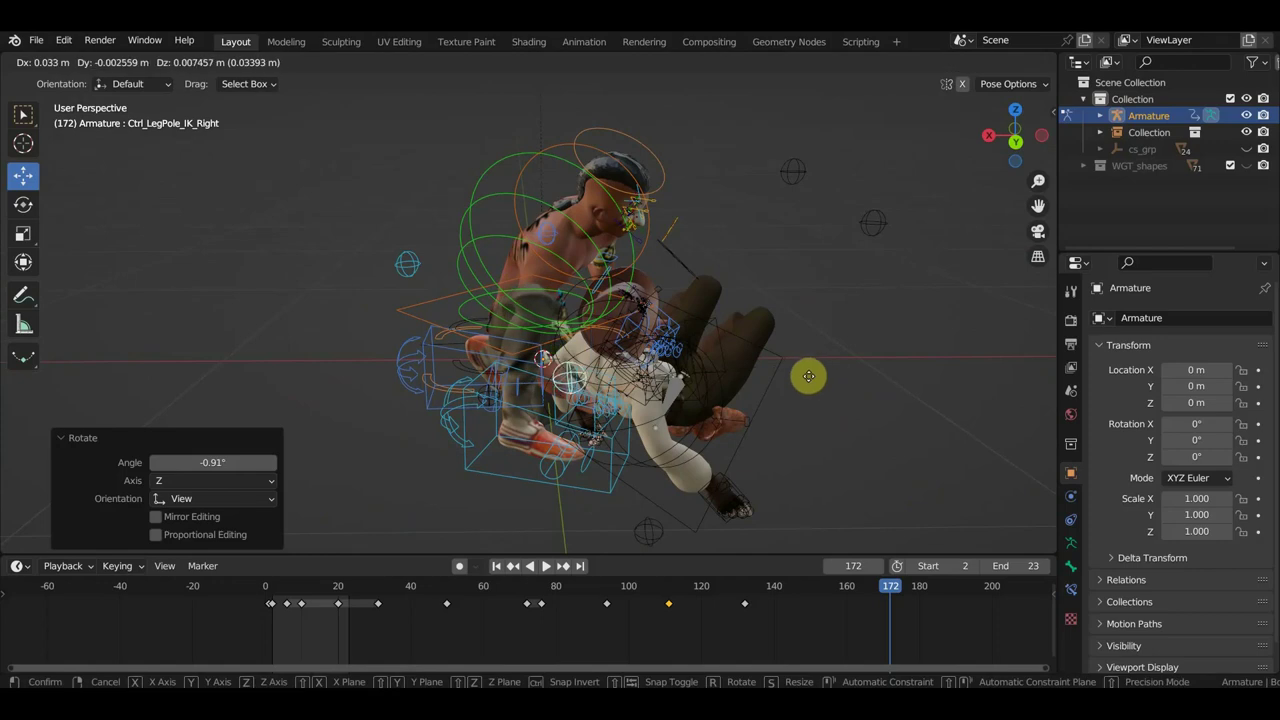
{"action": "left_click", "coordinate": [803, 378]}
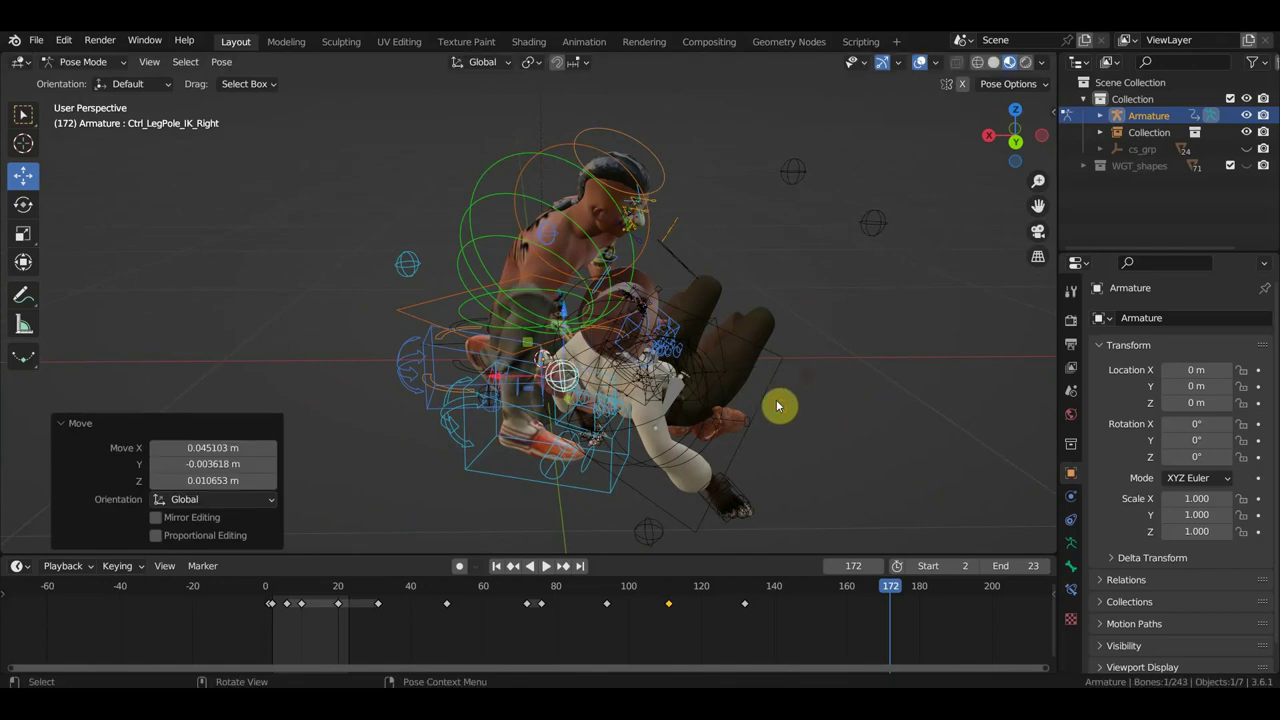
Rotate Ctrl_Foot_IK_Right 36.6° in top view.
{"action": "left_click", "coordinate": [470, 472]}
{"action": "middle_click_drag", "start_coordinate": [470, 472], "coordinate": [763, 549]}
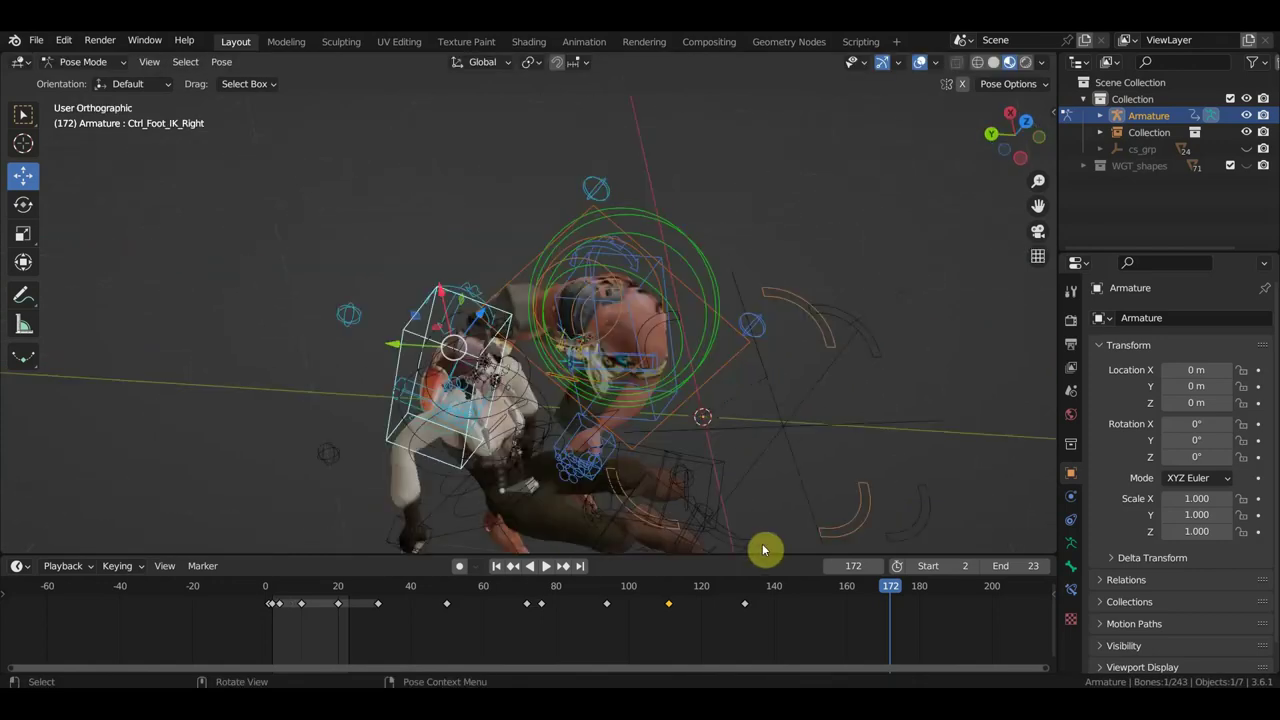
{"action": "key", "text": "KP_7"}
{"action": "key", "text": "r"}
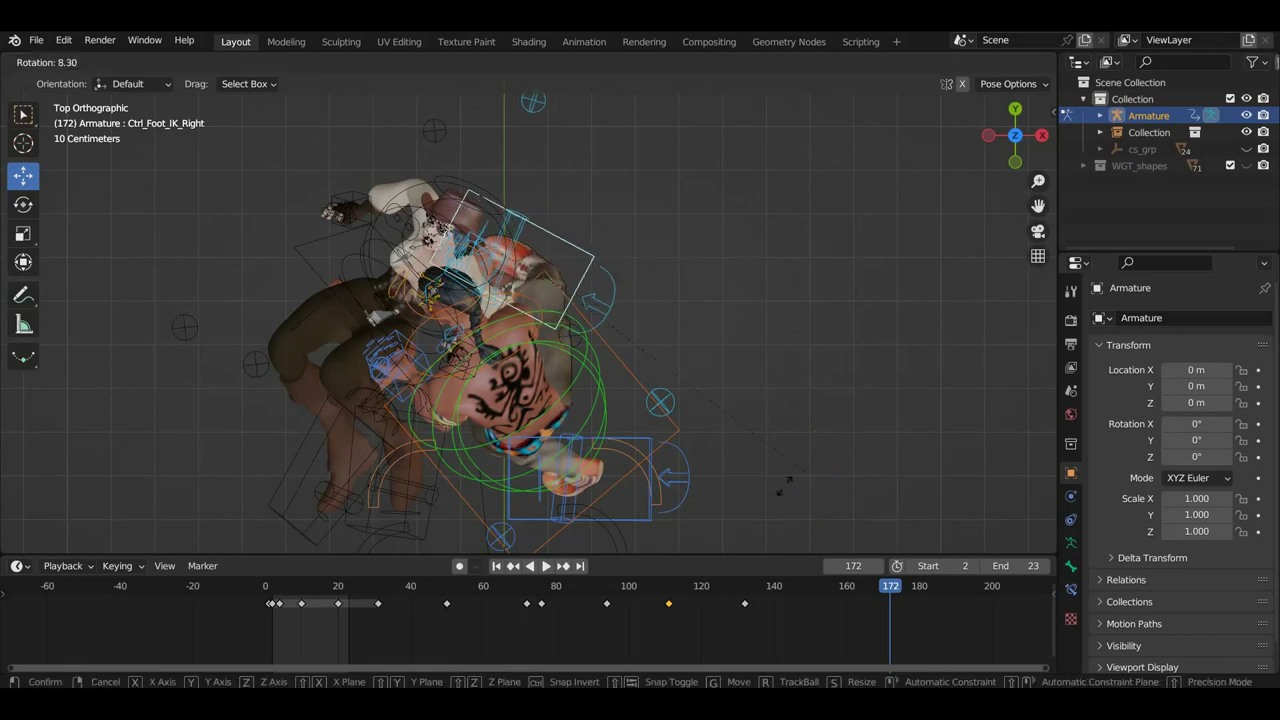
{"action": "left_click", "coordinate": [655, 522]}
{"action": "mouse_move", "coordinate": [697, 529]}
{"action": "middle_mouse_down"}
{"action": "mouse_move", "coordinate": [780, 454]}
{"action": "mouse_move", "coordinate": [640, 371]}
{"action": "mouse_move", "coordinate": [553, 291]}
{"action": "mouse_move", "coordinate": [571, 274]}
{"action": "mouse_move", "coordinate": [535, 267]}
{"action": "middle_mouse_up"}
{"action": "middle_click_drag", "start_coordinate": [489, 408], "coordinate": [450, 403]}
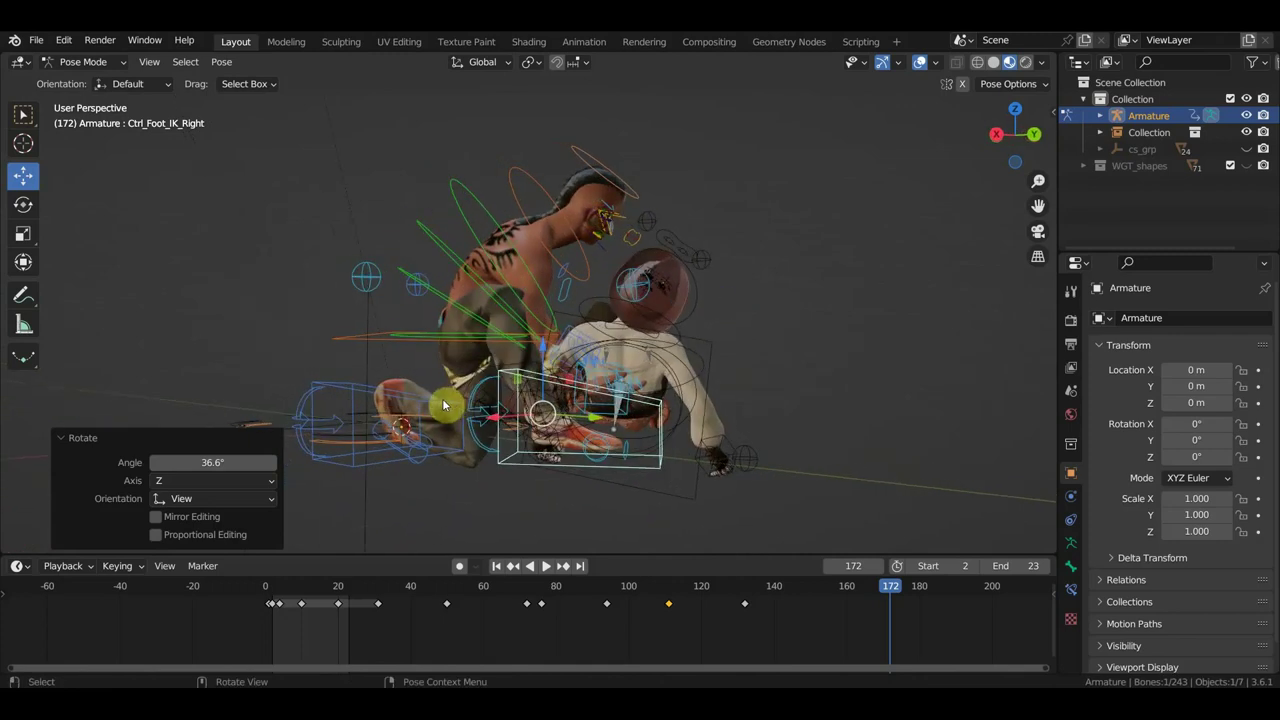
Nudge the Ctrl_Foot_IK_Left control to a new position.
{"action": "left_click", "coordinate": [362, 464]}
{"action": "mouse_move", "coordinate": [374, 466]}
{"action": "middle_mouse_down"}
{"action": "mouse_move", "coordinate": [414, 486]}
{"action": "mouse_move", "coordinate": [406, 478]}
{"action": "middle_mouse_up"}
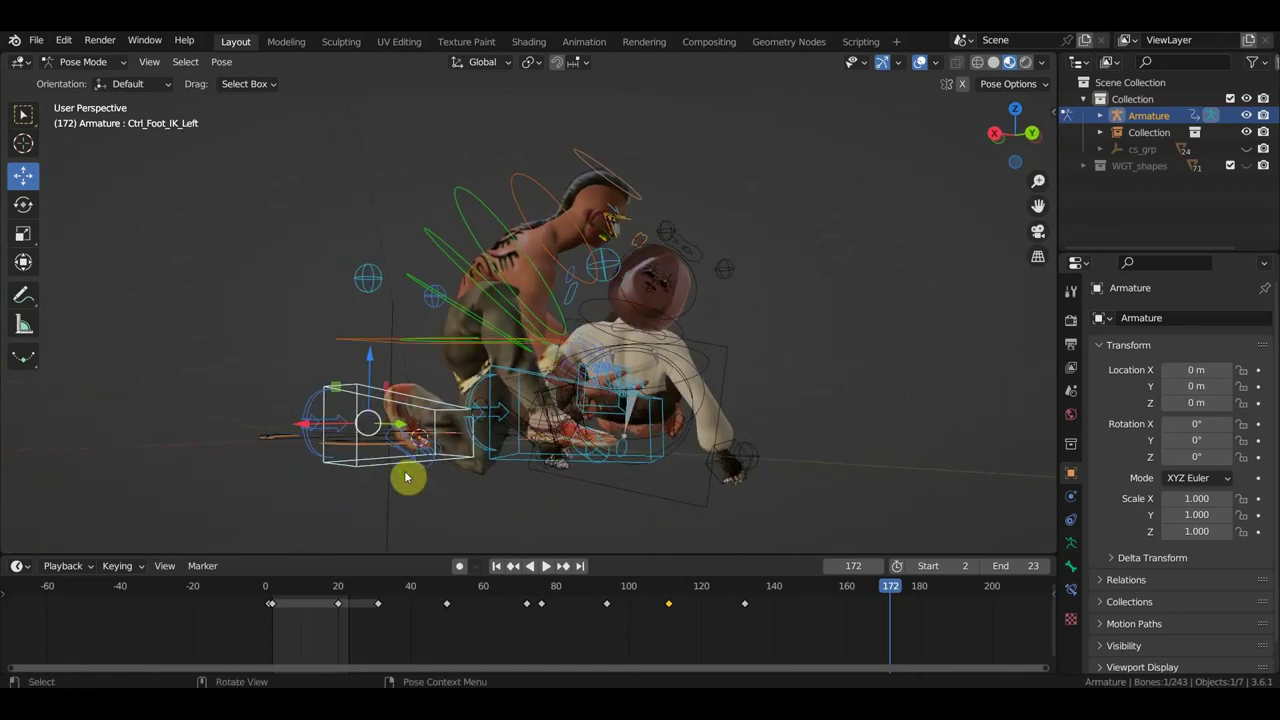
{"action": "key", "text": "g"}
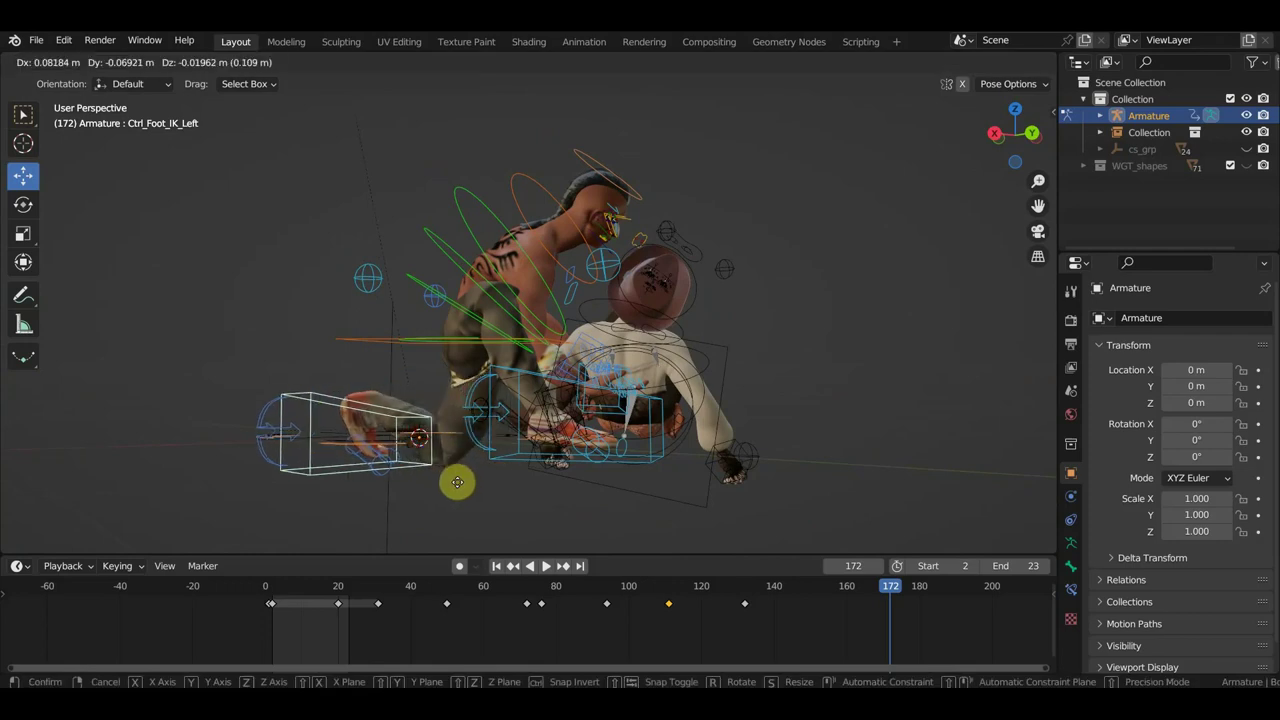
{"action": "left_click", "coordinate": [469, 483]}
{"action": "mouse_move", "coordinate": [469, 483]}
{"action": "middle_mouse_down"}
{"action": "mouse_move", "coordinate": [554, 520]}
{"action": "mouse_move", "coordinate": [669, 543]}
{"action": "mouse_move", "coordinate": [609, 549]}
{"action": "mouse_move", "coordinate": [686, 529]}
{"action": "mouse_move", "coordinate": [667, 523]}
{"action": "mouse_move", "coordinate": [827, 518]}
{"action": "middle_mouse_up"}
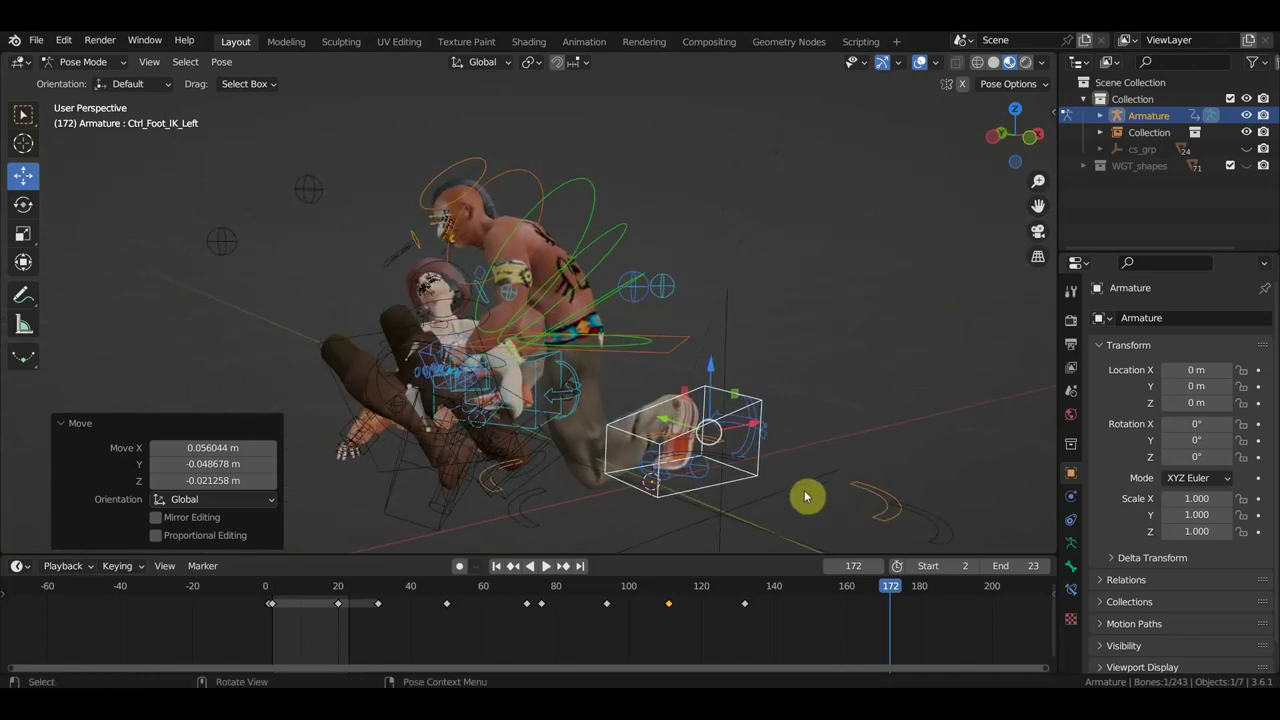
Select all bones and key Location & Rotation at frame 172.
{"action": "key", "text": "a"}
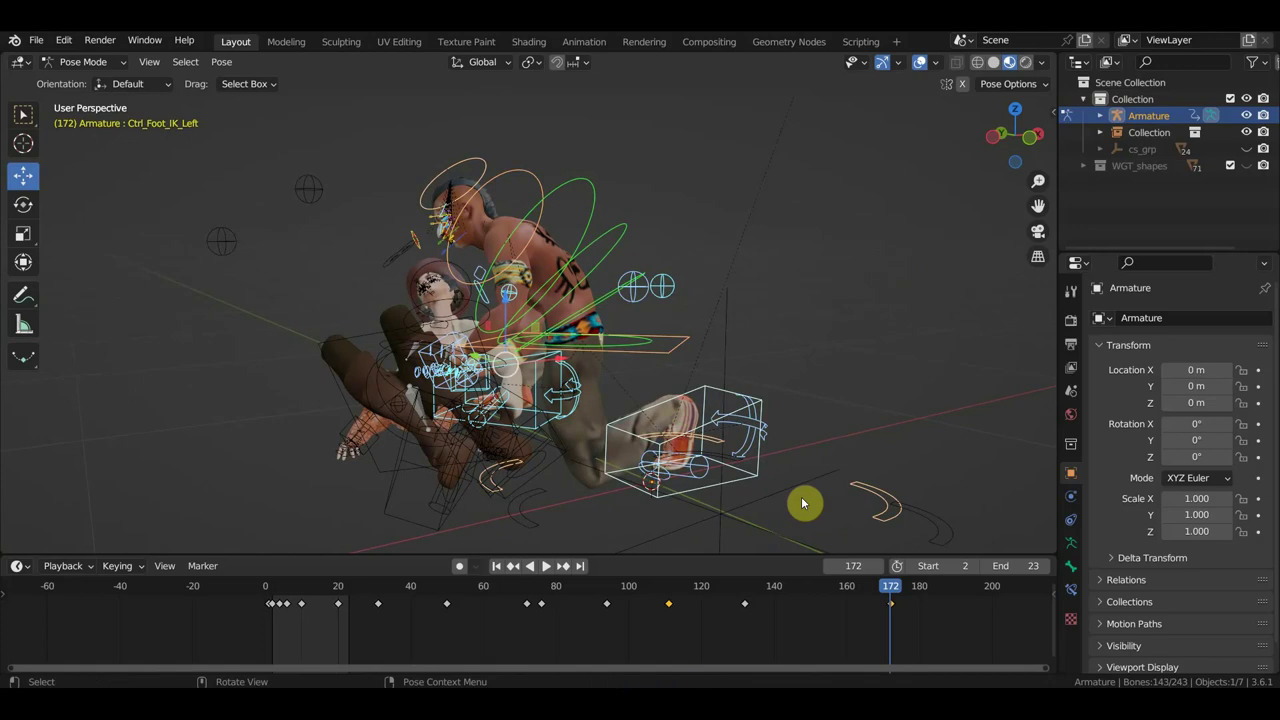
{"action": "scroll", "coordinate": [766, 499], "scroll_direction": "up", "scroll_amount": 2}
{"action": "middle_click_drag", "start_coordinate": [766, 499], "coordinate": [868, 497]}
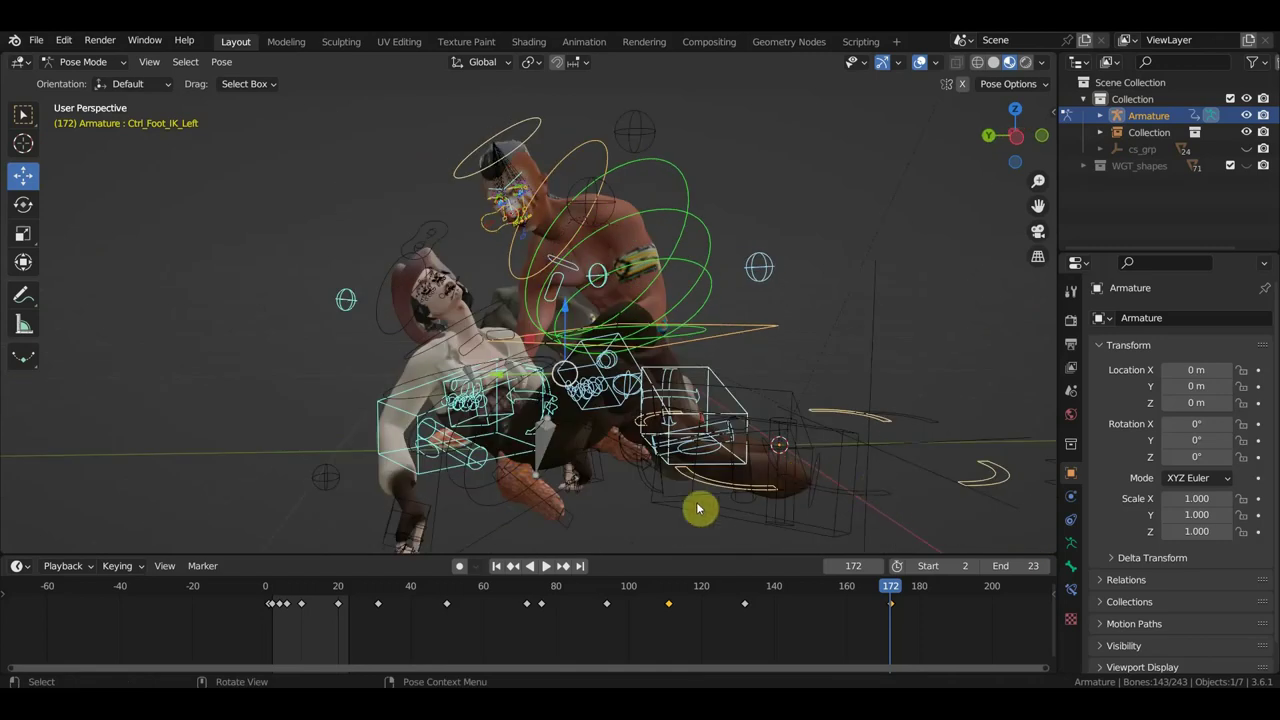
Go back to frame 152, hide the overlays, and review frames 151 to 176.
{"action": "left_click_drag", "start_coordinate": [893, 593], "coordinate": [816, 601]}
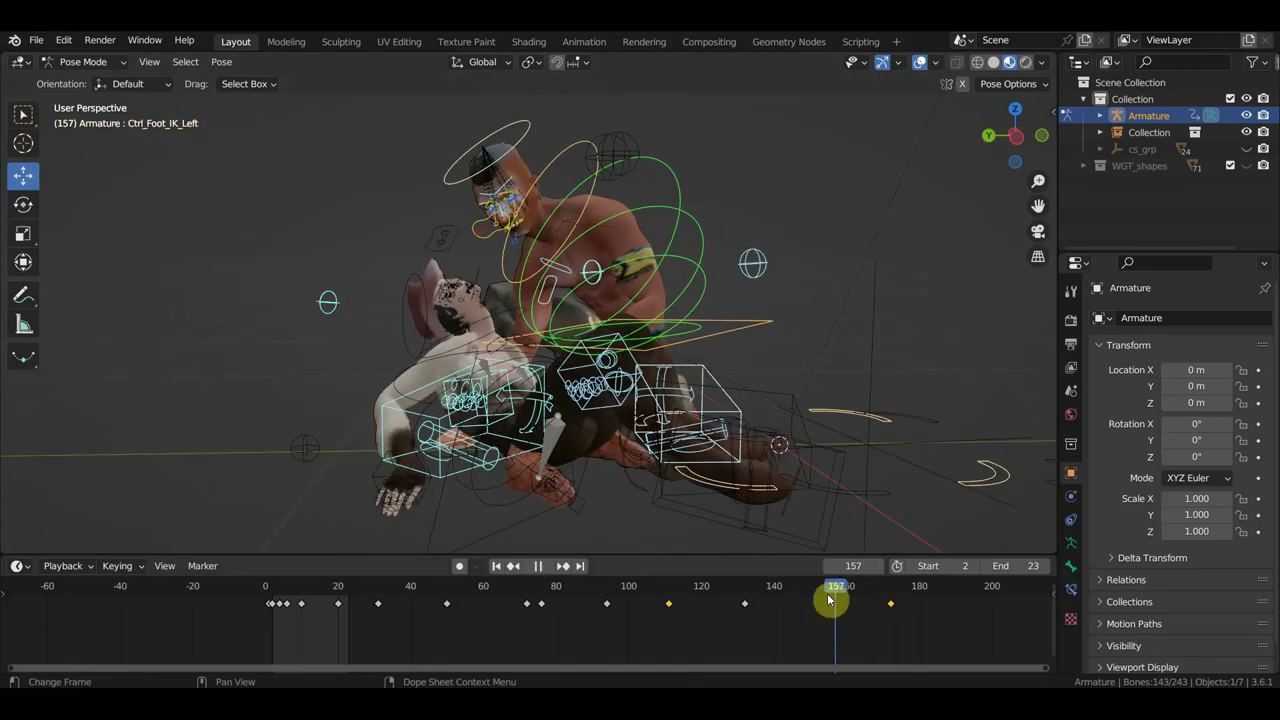
{"action": "middle_click_drag", "start_coordinate": [841, 487], "coordinate": [881, 355]}
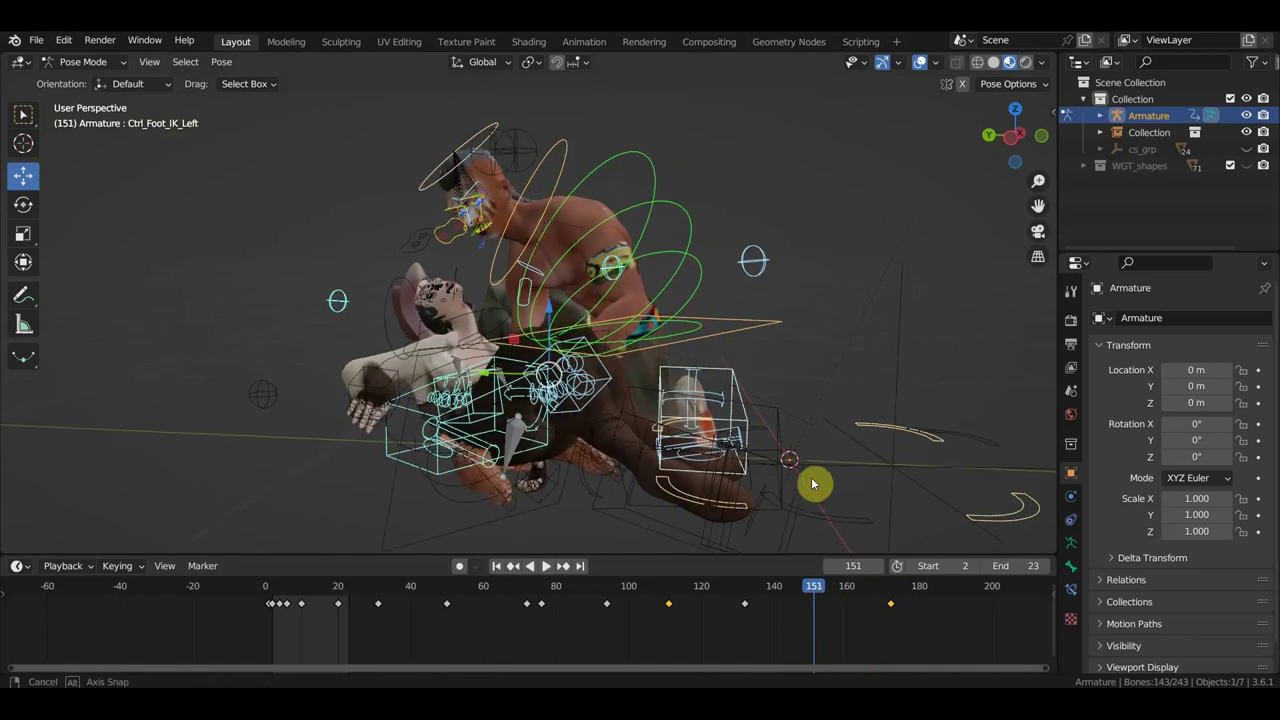
{"action": "left_click", "coordinate": [920, 63]}
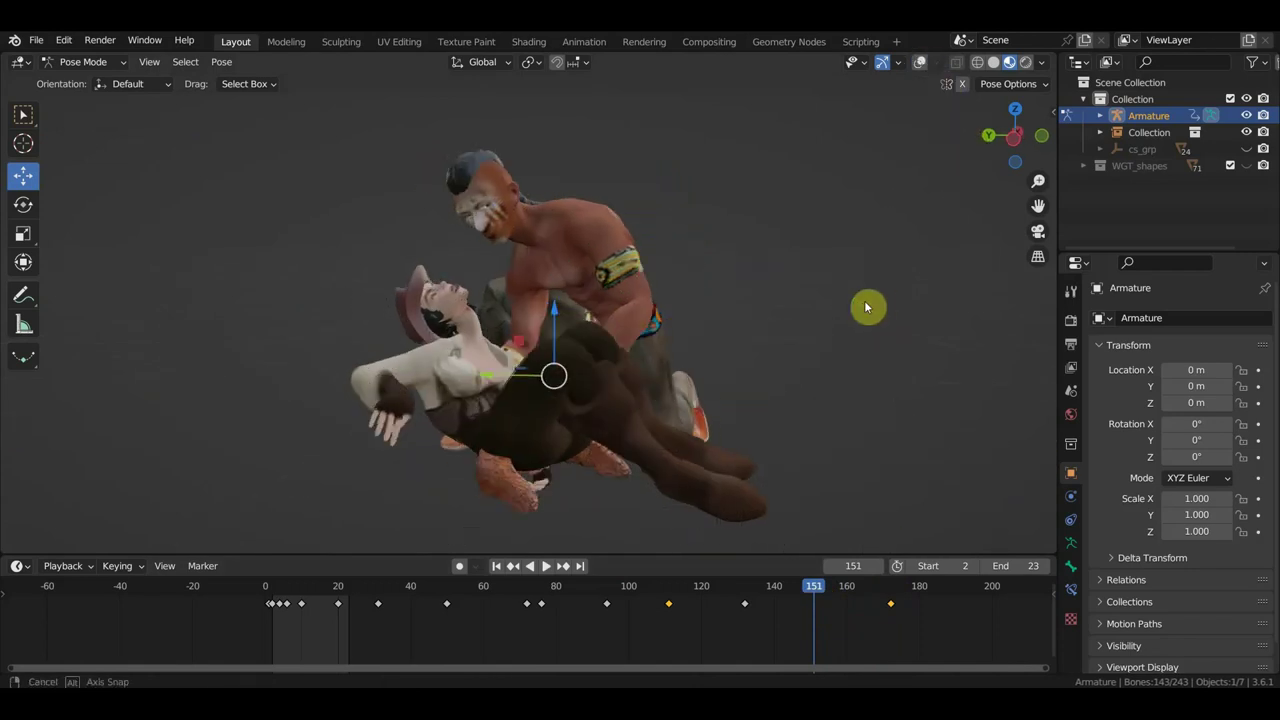
{"action": "mouse_move", "coordinate": [866, 306]}
{"action": "middle_mouse_down"}
{"action": "mouse_move", "coordinate": [908, 317]}
{"action": "mouse_move", "coordinate": [847, 532]}
{"action": "middle_mouse_up"}
{"action": "mouse_move", "coordinate": [816, 592]}
{"action": "left_mouse_down"}
{"action": "mouse_move", "coordinate": [913, 619]}
{"action": "mouse_move", "coordinate": [892, 622]}
{"action": "mouse_move", "coordinate": [887, 600]}
{"action": "mouse_move", "coordinate": [636, 605]}
{"action": "mouse_move", "coordinate": [702, 624]}
{"action": "mouse_move", "coordinate": [669, 617]}
{"action": "left_mouse_up"}
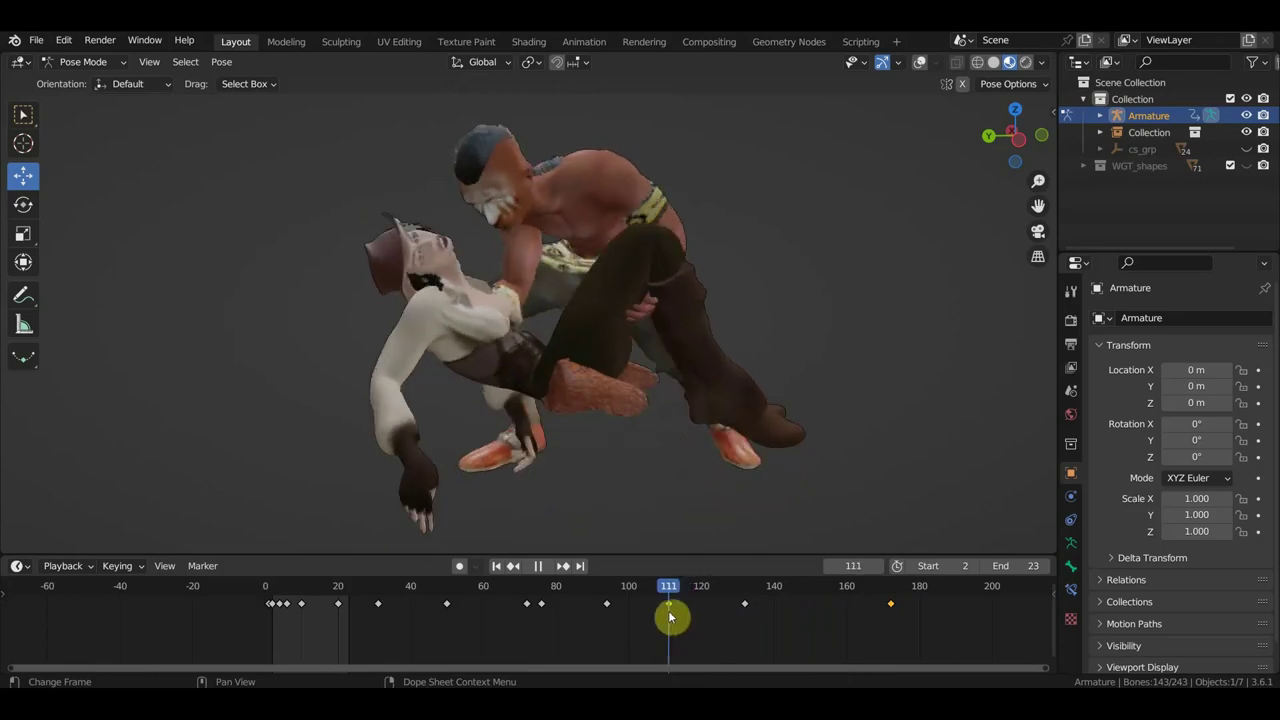
With rig controls shown, raise the Ctrl_Hips control at frame 111 in two moves.
{"action": "left_click", "coordinate": [920, 64]}
{"action": "middle_click_drag", "start_coordinate": [831, 240], "coordinate": [663, 270]}
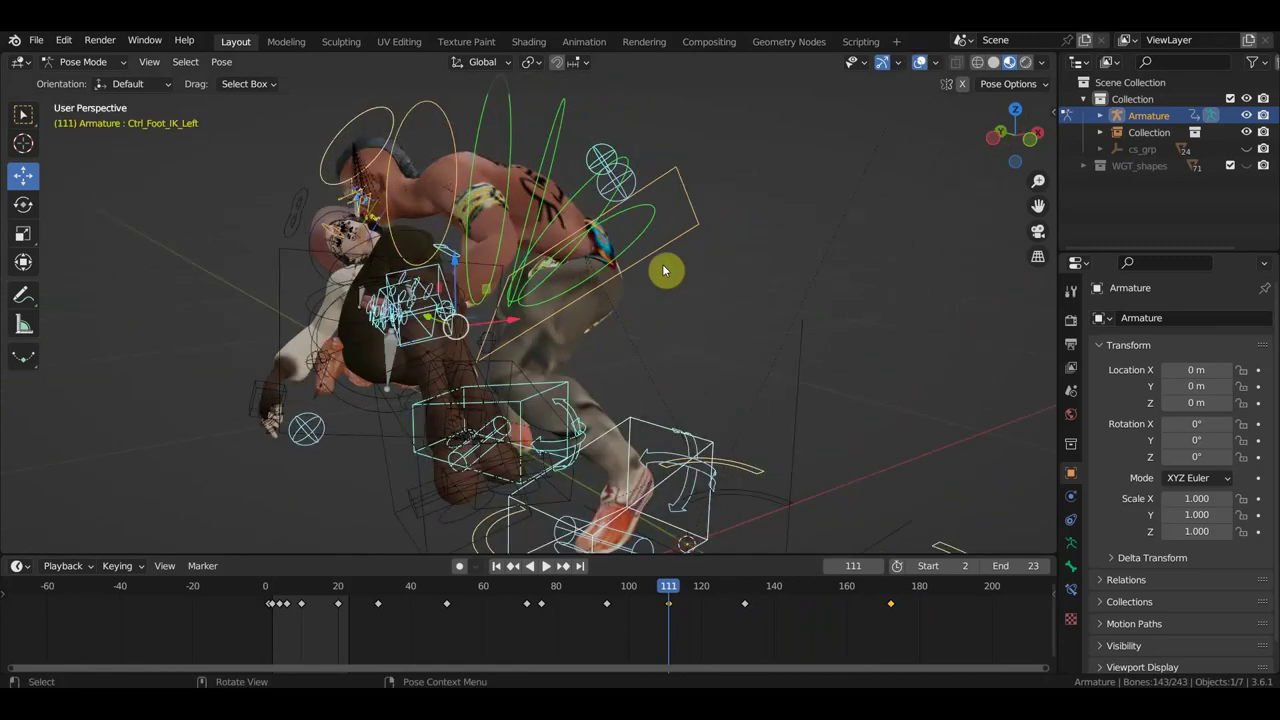
{"action": "left_click", "coordinate": [661, 243]}
{"action": "scroll", "coordinate": [640, 283], "scroll_direction": "down", "scroll_amount": 2}
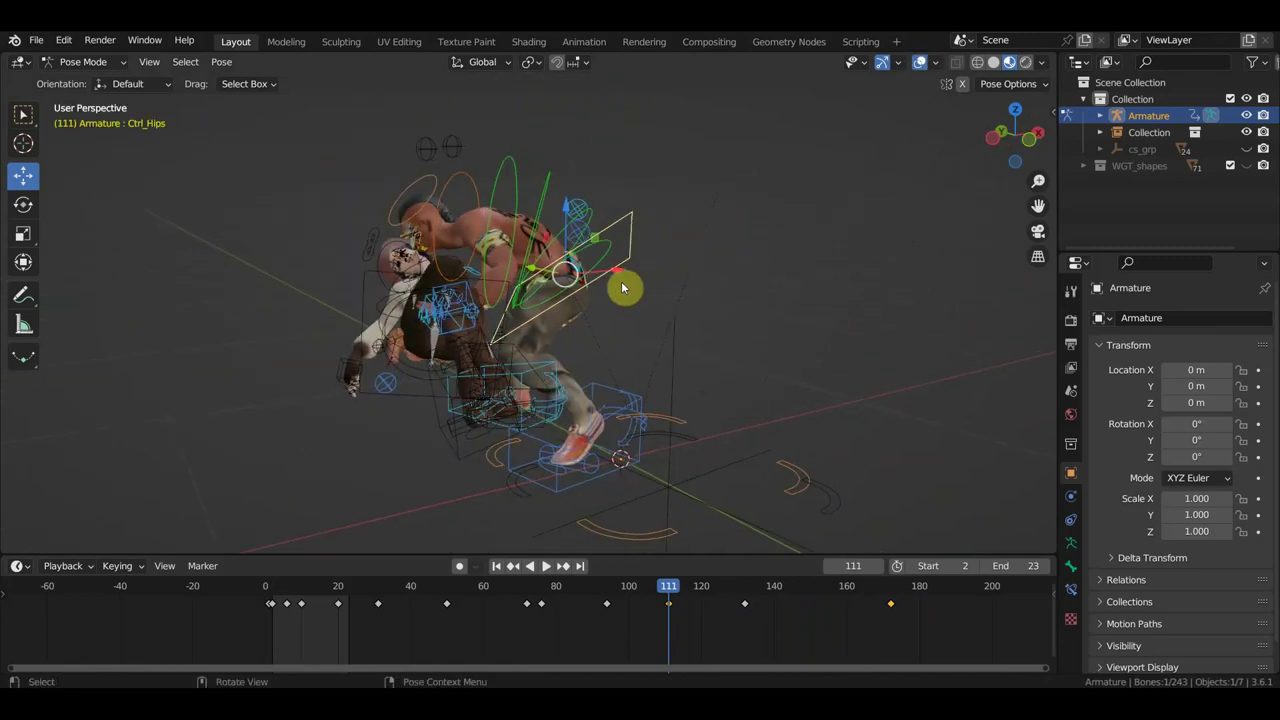
{"action": "key", "text": "g"}
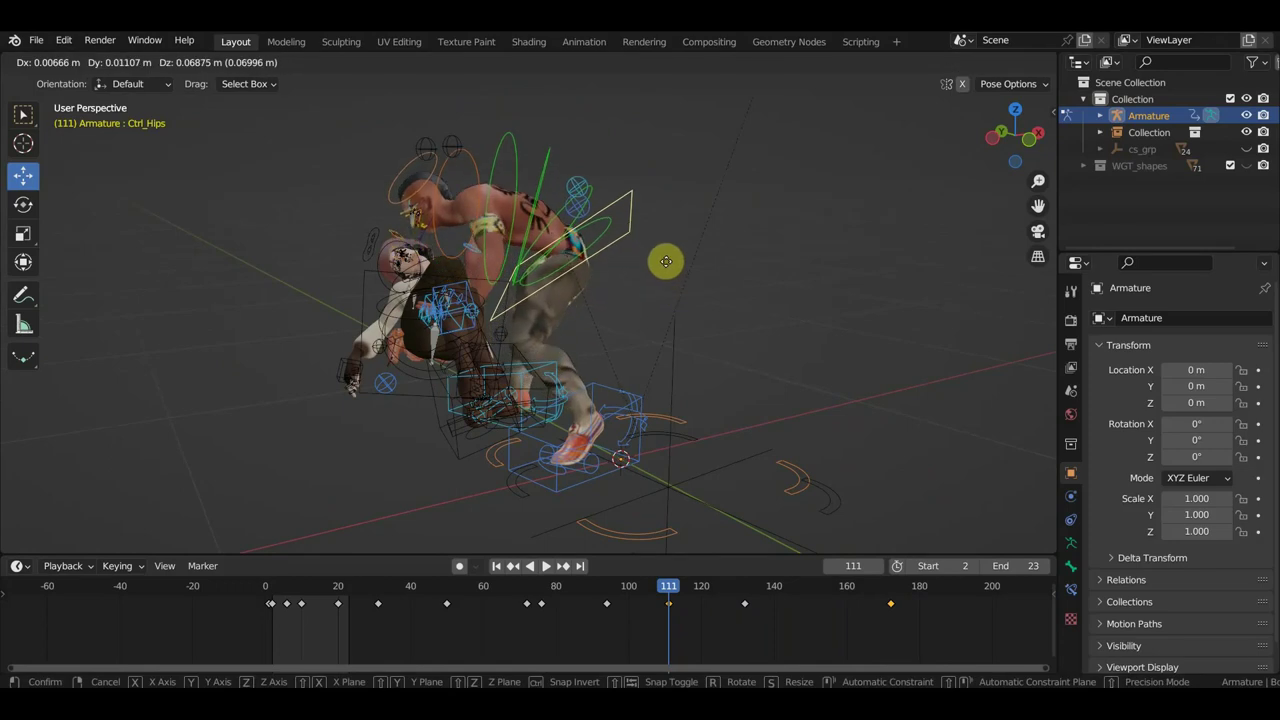
{"action": "left_click", "coordinate": [668, 267]}
{"action": "key", "text": "g"}
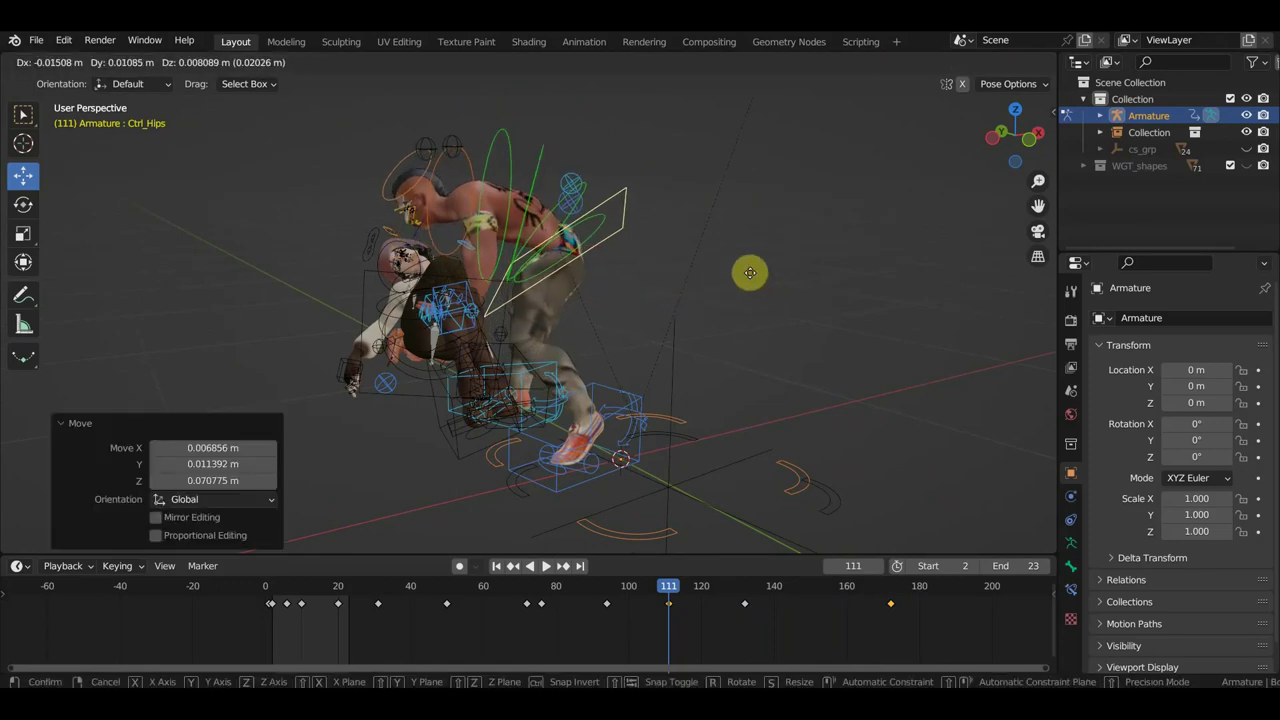
{"action": "left_click", "coordinate": [750, 292]}
{"action": "mouse_move", "coordinate": [750, 294]}
{"action": "middle_mouse_down"}
{"action": "mouse_move", "coordinate": [880, 299]}
{"action": "mouse_move", "coordinate": [864, 283]}
{"action": "middle_mouse_up"}
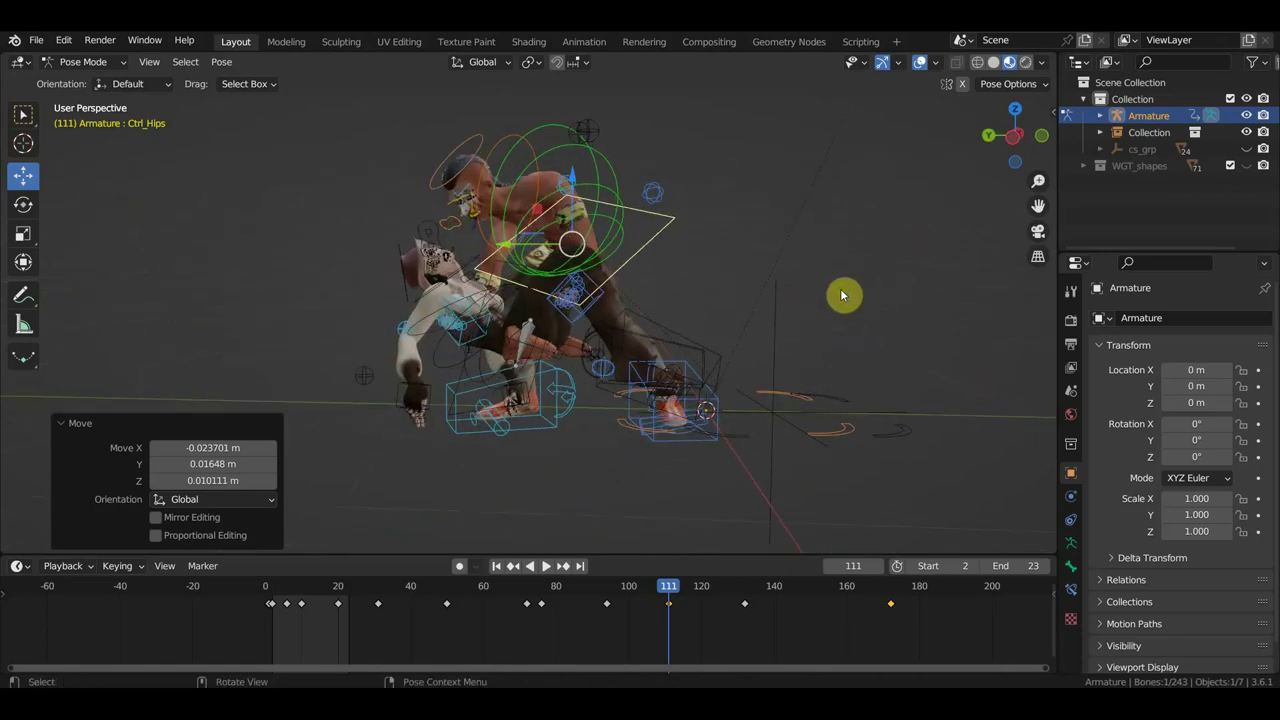
{"action": "mouse_move", "coordinate": [707, 334]}
{"action": "middle_mouse_down"}
{"action": "mouse_move", "coordinate": [772, 336]}
{"action": "mouse_move", "coordinate": [727, 333]}
{"action": "middle_mouse_up"}
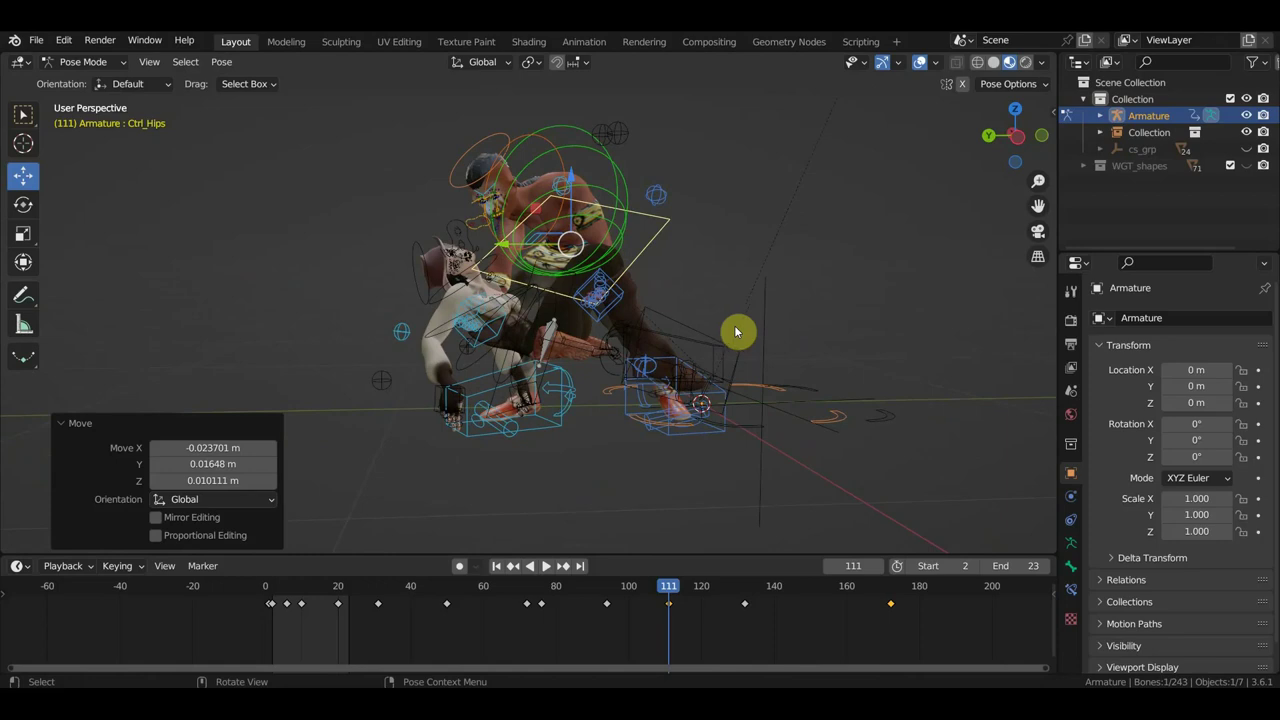
{"action": "mouse_move", "coordinate": [657, 414]}
{"action": "middle_mouse_down"}
{"action": "mouse_move", "coordinate": [845, 454]}
{"action": "mouse_move", "coordinate": [784, 424]}
{"action": "middle_mouse_up"}
{"action": "scroll", "coordinate": [784, 424], "scroll_direction": "up", "scroll_amount": 3}
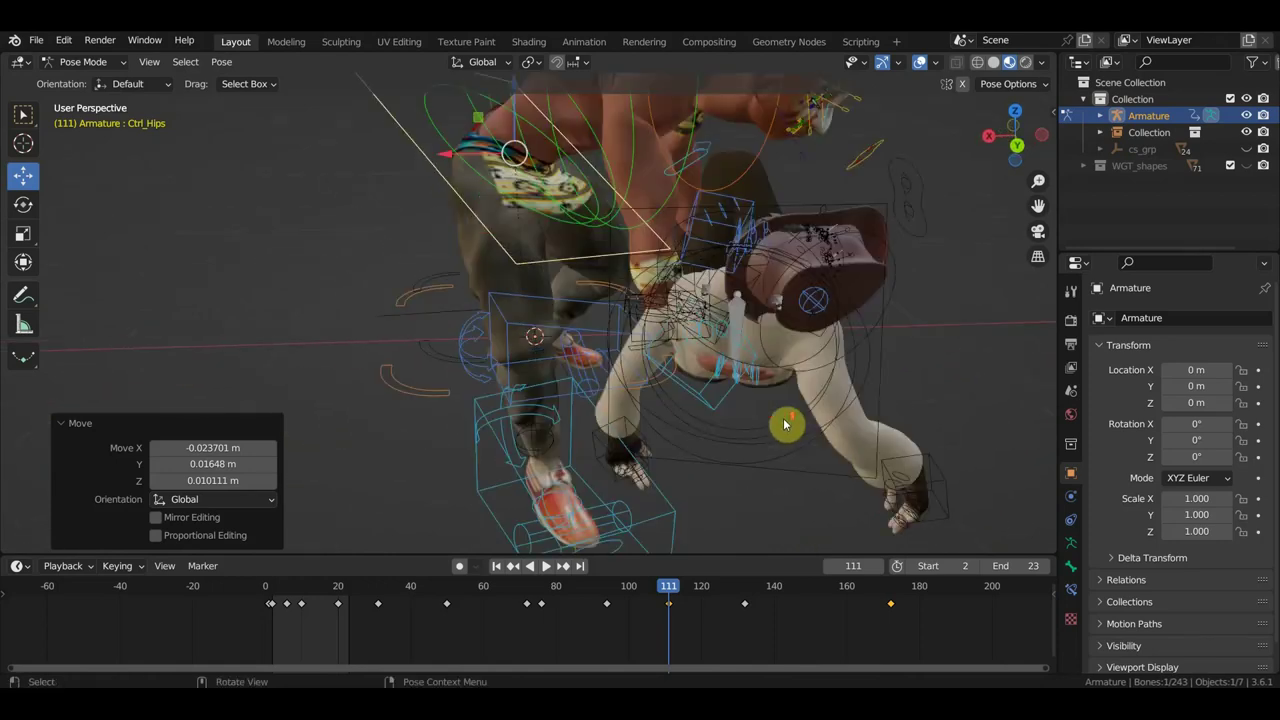
Rotate the right shoulder control twice to turn the shoulder.
{"action": "left_click", "coordinate": [677, 155]}
{"action": "middle_click_drag", "start_coordinate": [686, 163], "coordinate": [677, 333]}
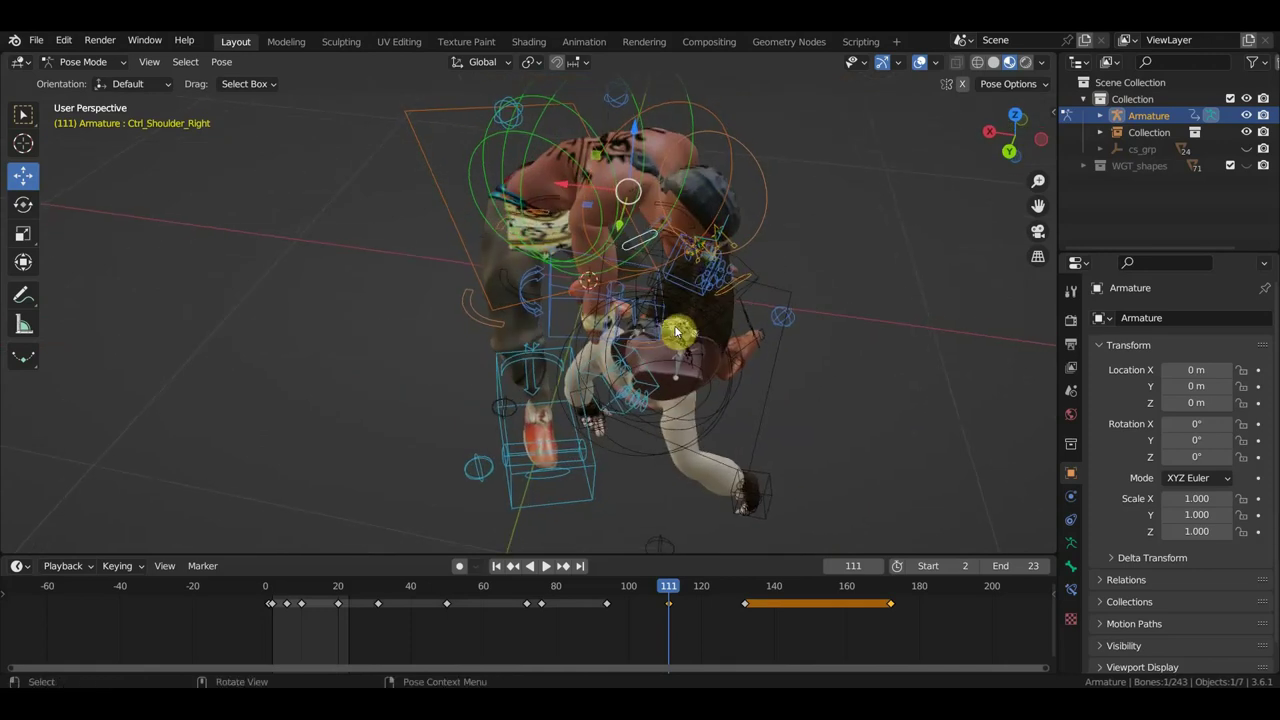
{"action": "key", "text": "r"}
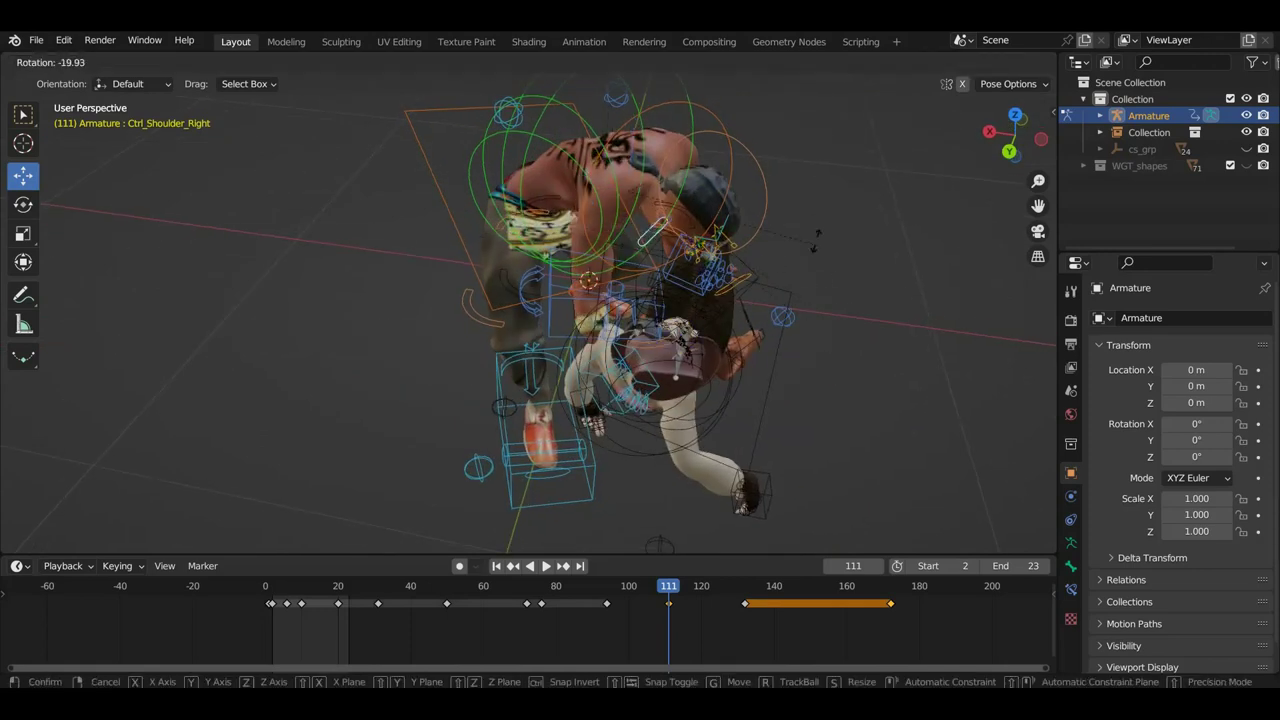
{"action": "left_click", "coordinate": [805, 220]}
{"action": "mouse_move", "coordinate": [848, 317]}
{"action": "middle_mouse_down"}
{"action": "mouse_move", "coordinate": [786, 246]}
{"action": "mouse_move", "coordinate": [727, 256]}
{"action": "mouse_move", "coordinate": [738, 258]}
{"action": "middle_mouse_up"}
{"action": "key", "text": "r"}
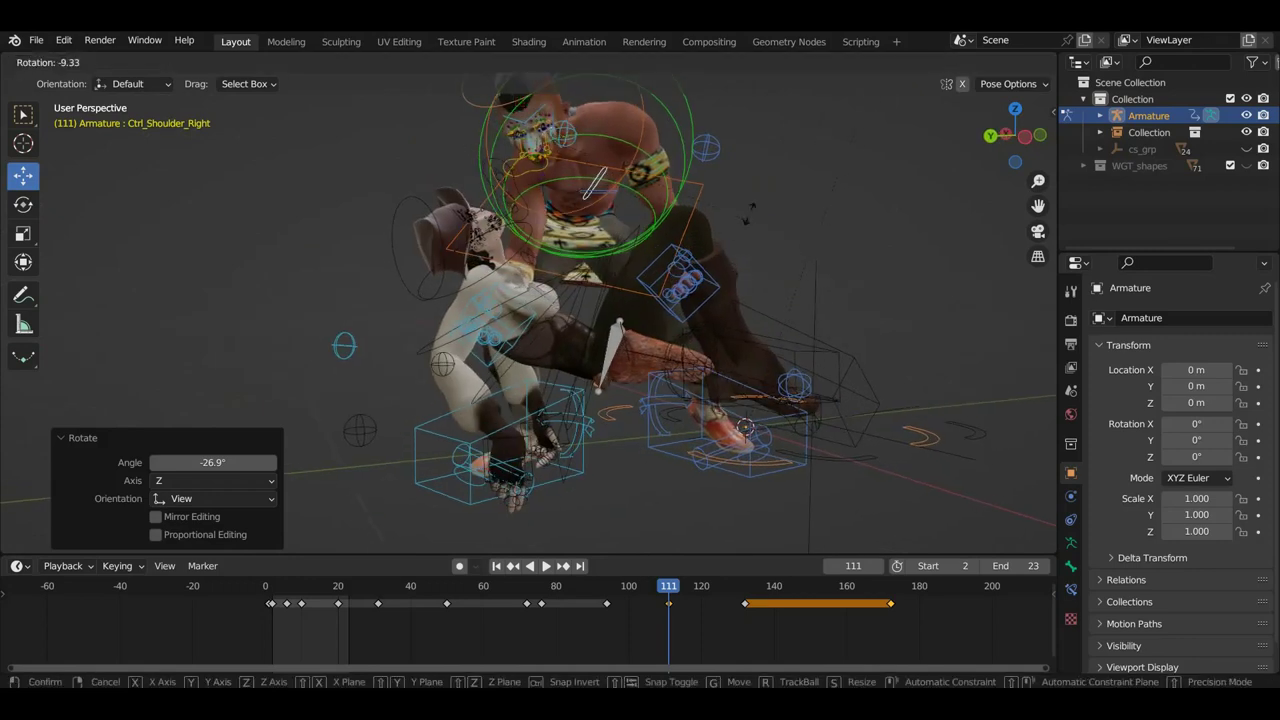
{"action": "left_click", "coordinate": [752, 217]}
Turn the neck control and rotate the left shoulder control 8.81° about Z.
{"action": "left_click", "coordinate": [608, 196]}
{"action": "key", "text": "r"}
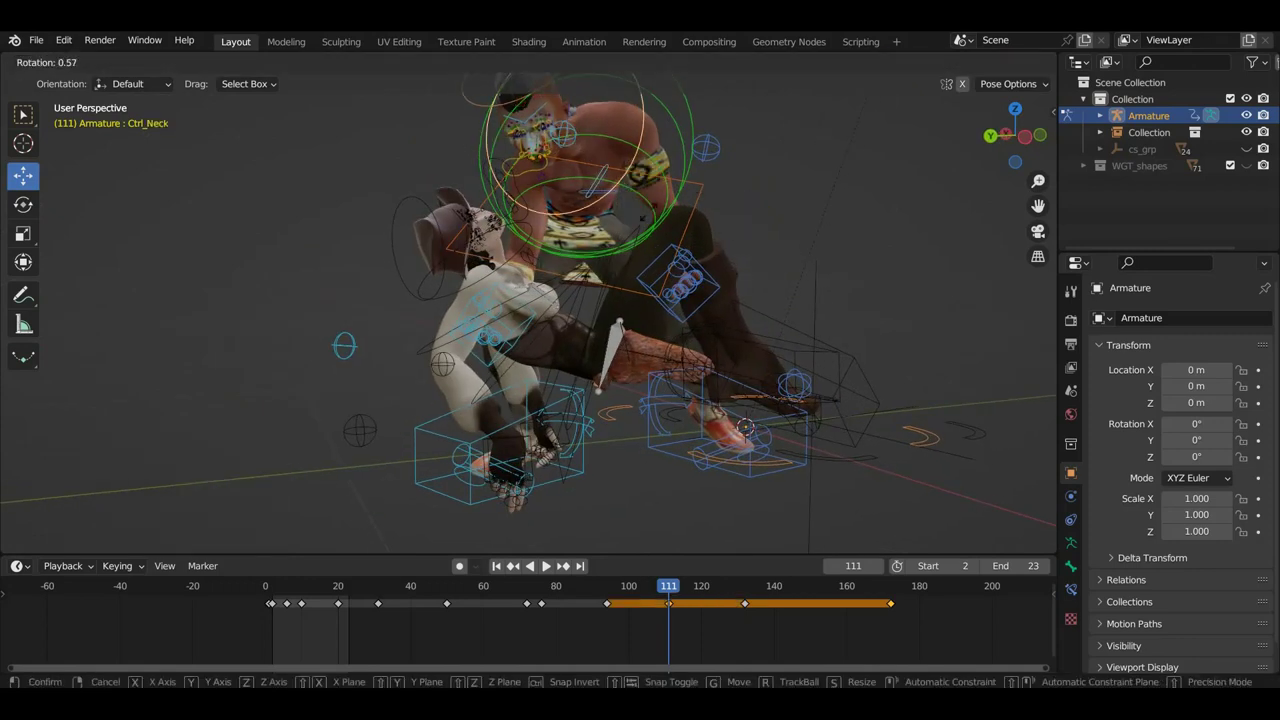
{"action": "left_click", "coordinate": [622, 194]}
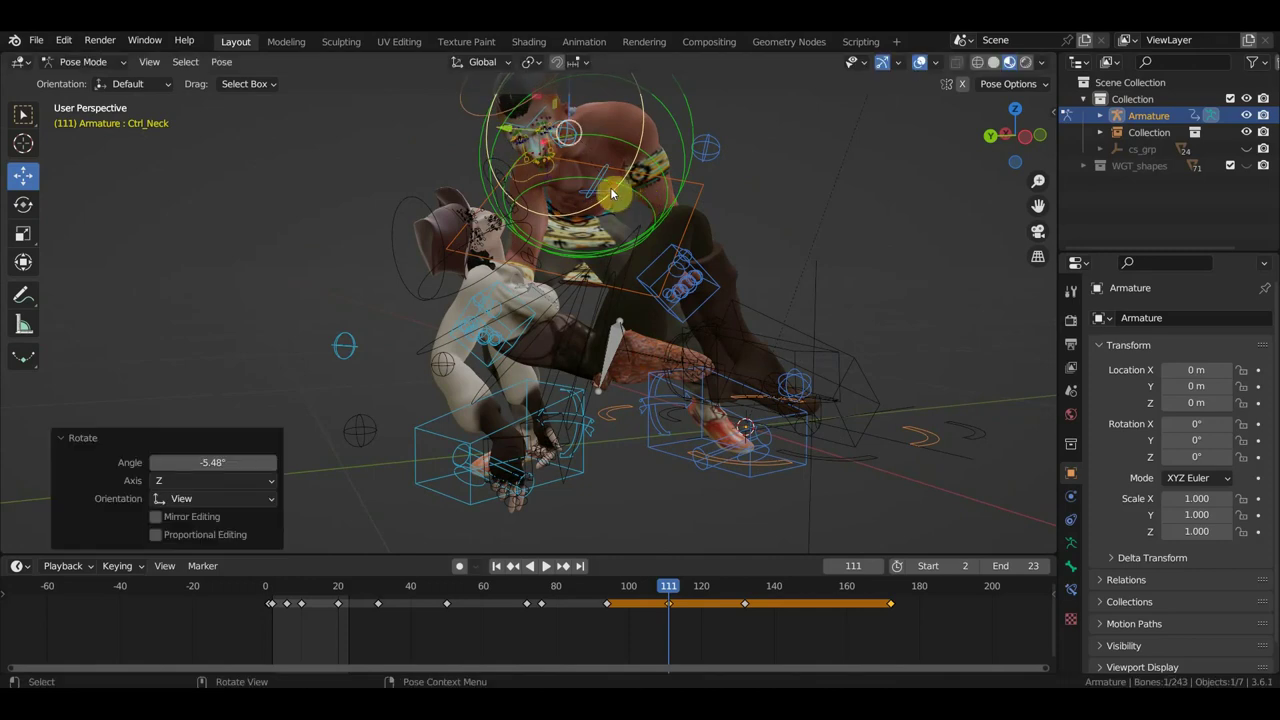
{"action": "left_click", "coordinate": [613, 193]}
{"action": "key", "text": "r"}
{"action": "left_click", "coordinate": [700, 250]}
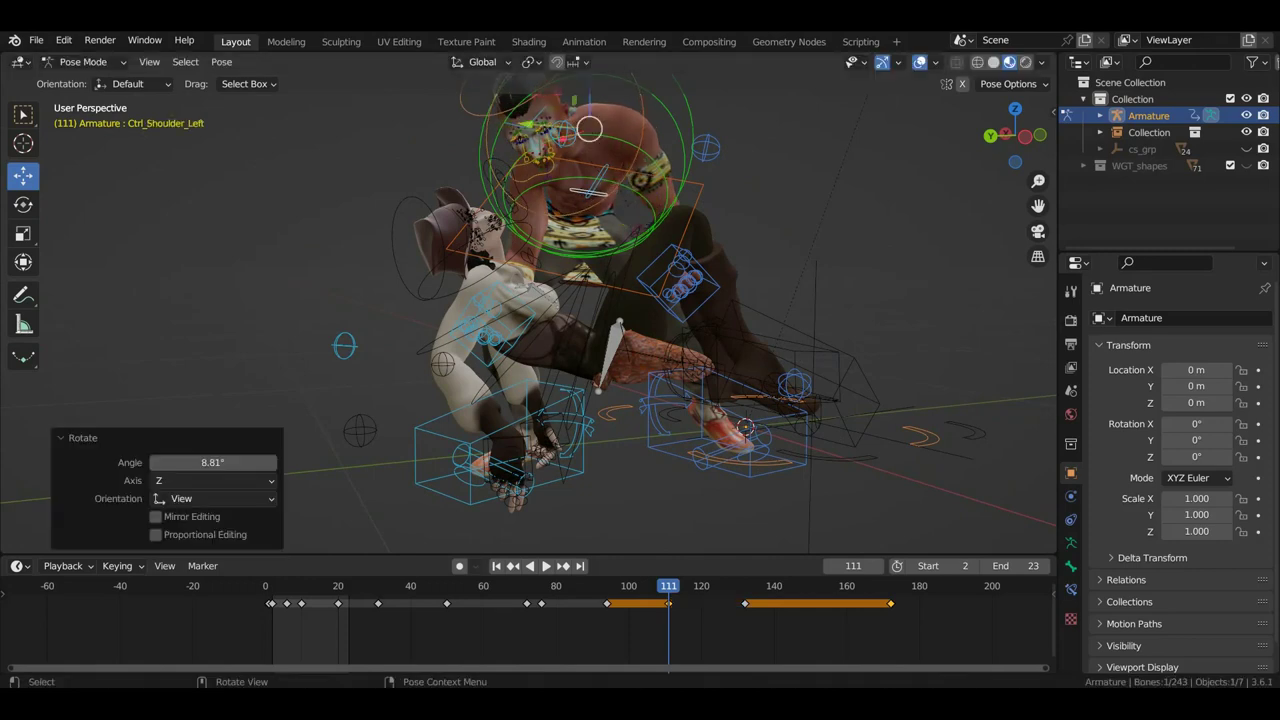
{"action": "mouse_move", "coordinate": [704, 251]}
{"action": "middle_mouse_down"}
{"action": "mouse_move", "coordinate": [584, 267]}
{"action": "mouse_move", "coordinate": [604, 245]}
{"action": "middle_mouse_up"}
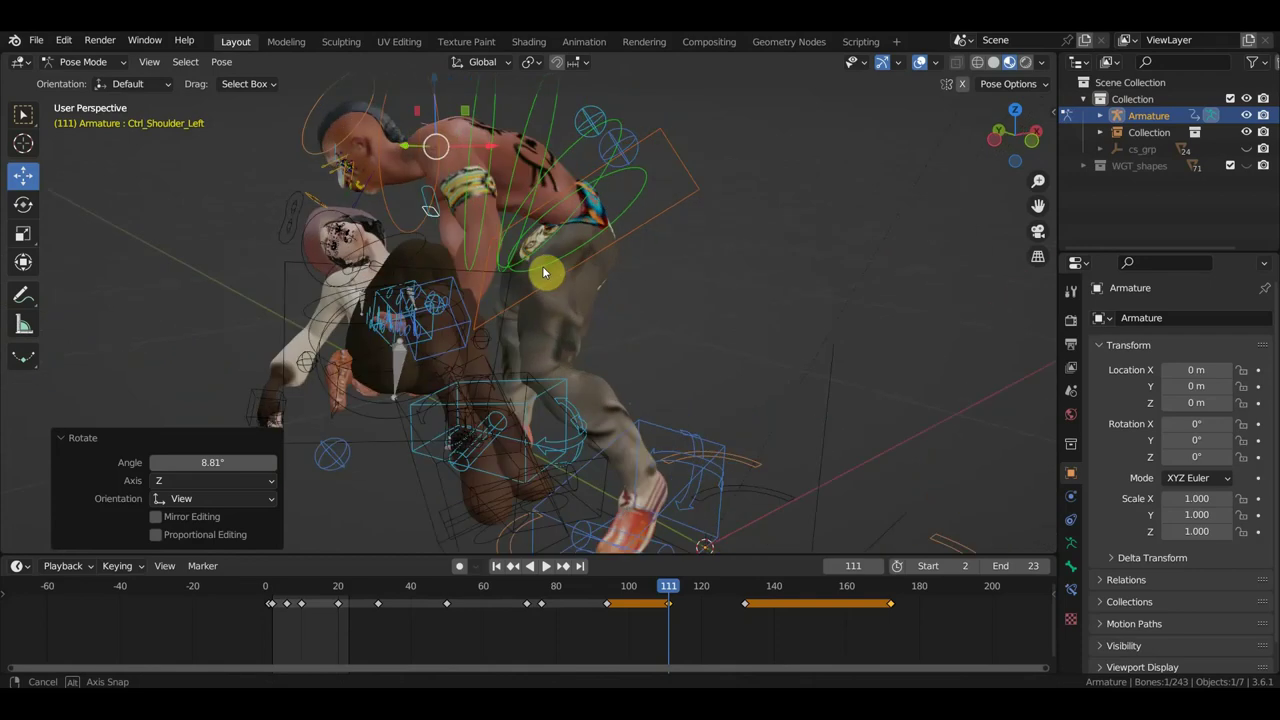
Key Location & Rotation for all rig controls at frame 111, then scrub to frame 151.
{"action": "key", "text": "a"}
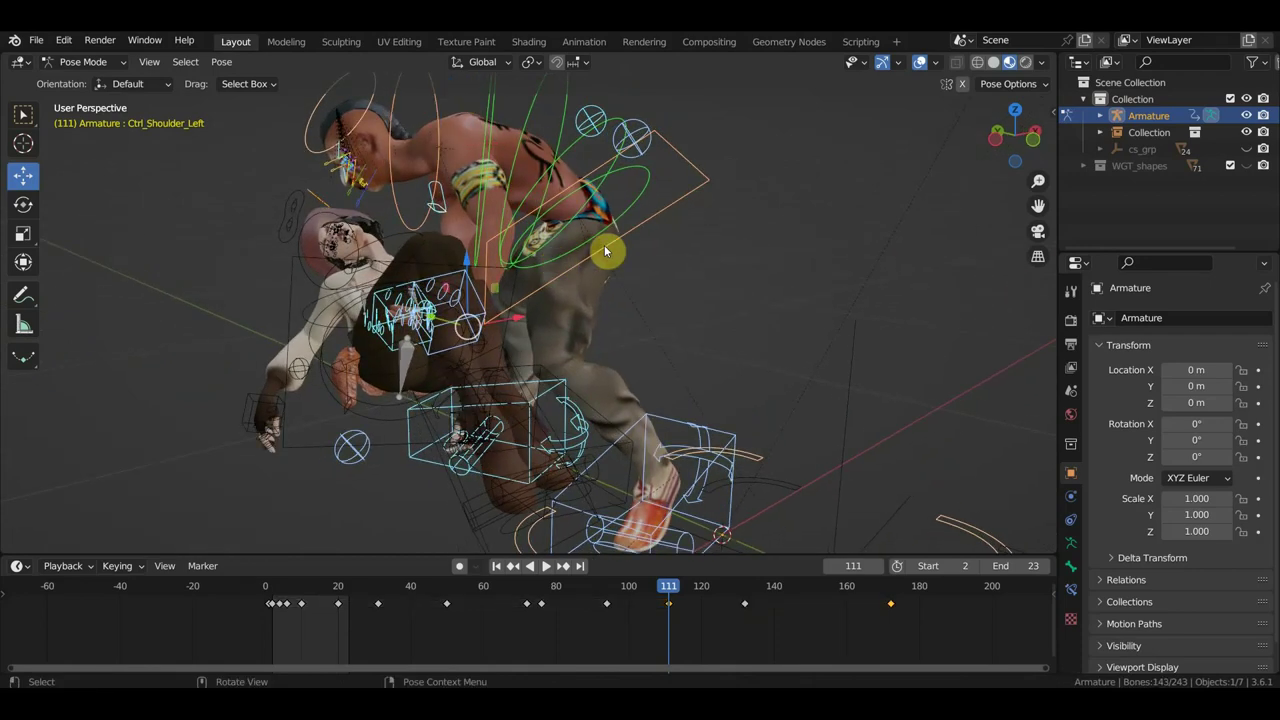
{"action": "key", "text": "i"}
{"action": "mouse_move", "coordinate": [674, 592]}
{"action": "left_mouse_down"}
{"action": "mouse_move", "coordinate": [758, 616]}
{"action": "mouse_move", "coordinate": [797, 617]}
{"action": "mouse_move", "coordinate": [747, 610]}
{"action": "mouse_move", "coordinate": [868, 614]}
{"action": "mouse_move", "coordinate": [814, 614]}
{"action": "left_mouse_up"}
{"action": "middle_click_drag", "start_coordinate": [686, 429], "coordinate": [824, 400]}
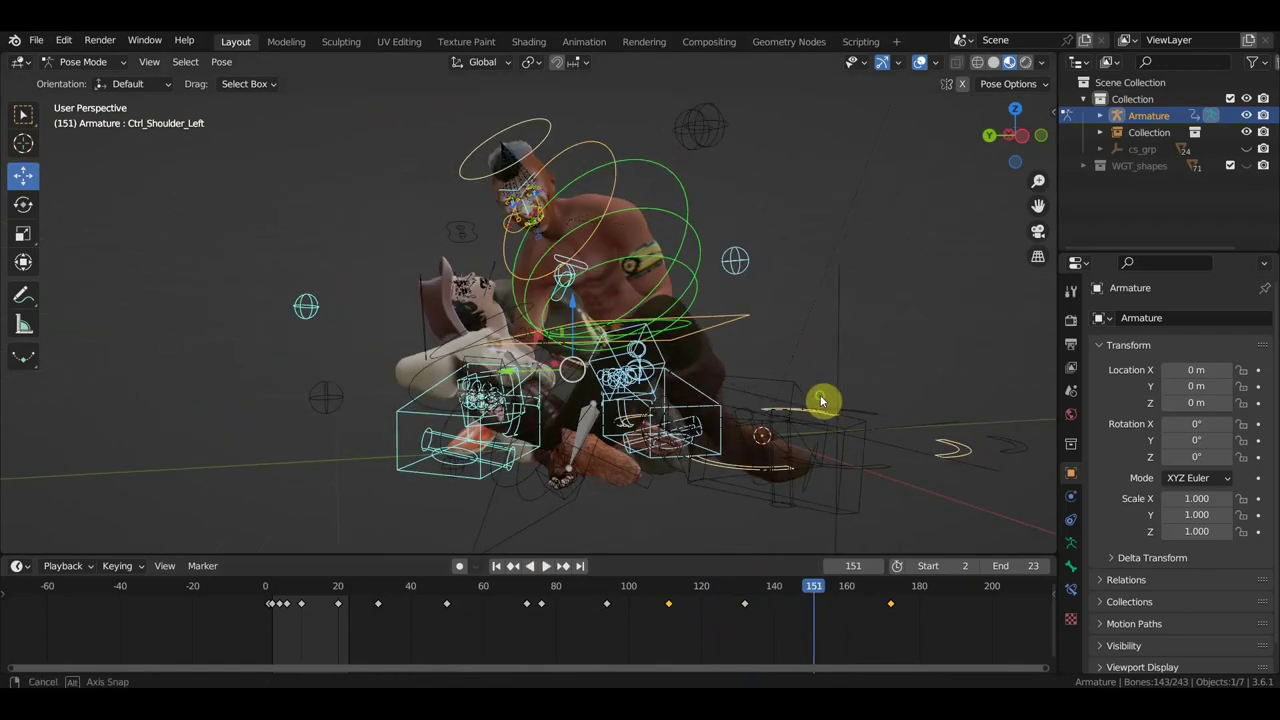
Inspect the bare characters at frame 151 with overlays hidden, then show the rig controls again.
{"action": "left_click", "coordinate": [919, 64]}
{"action": "mouse_move", "coordinate": [834, 337]}
{"action": "middle_mouse_down"}
{"action": "mouse_move", "coordinate": [672, 437]}
{"action": "mouse_move", "coordinate": [656, 406]}
{"action": "middle_mouse_up"}
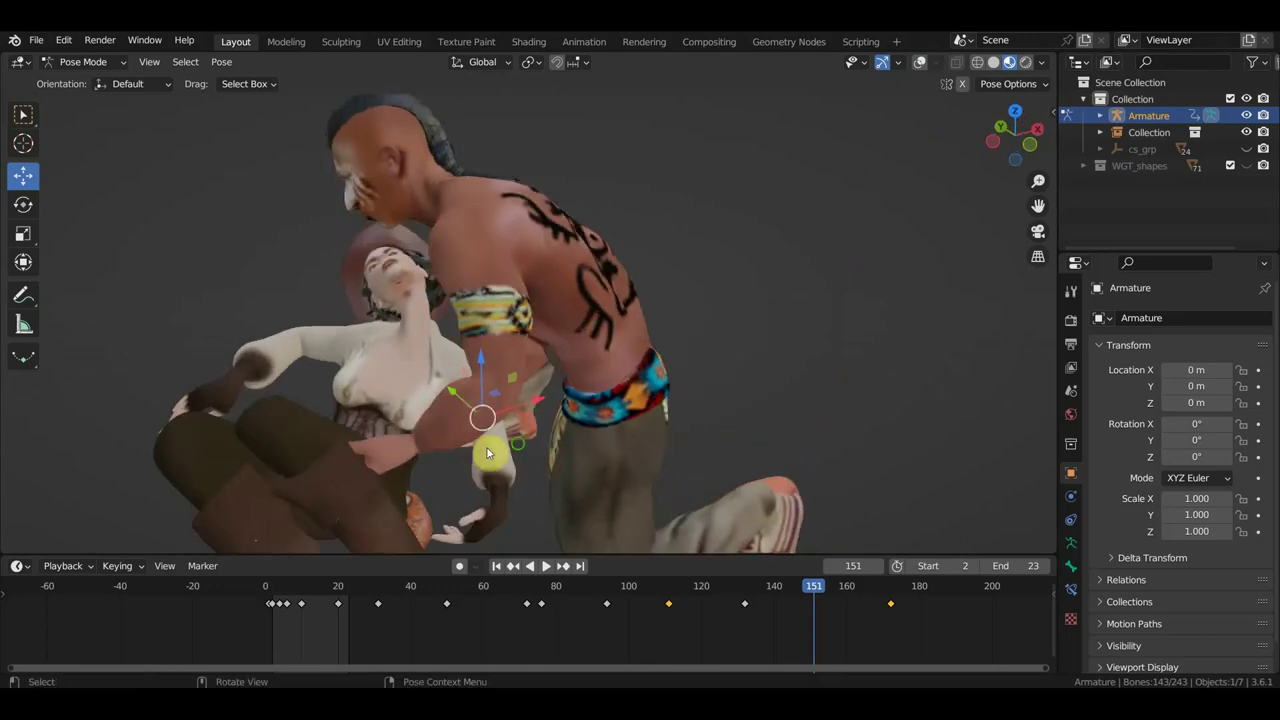
{"action": "middle_click_drag", "start_coordinate": [487, 453], "coordinate": [626, 377]}
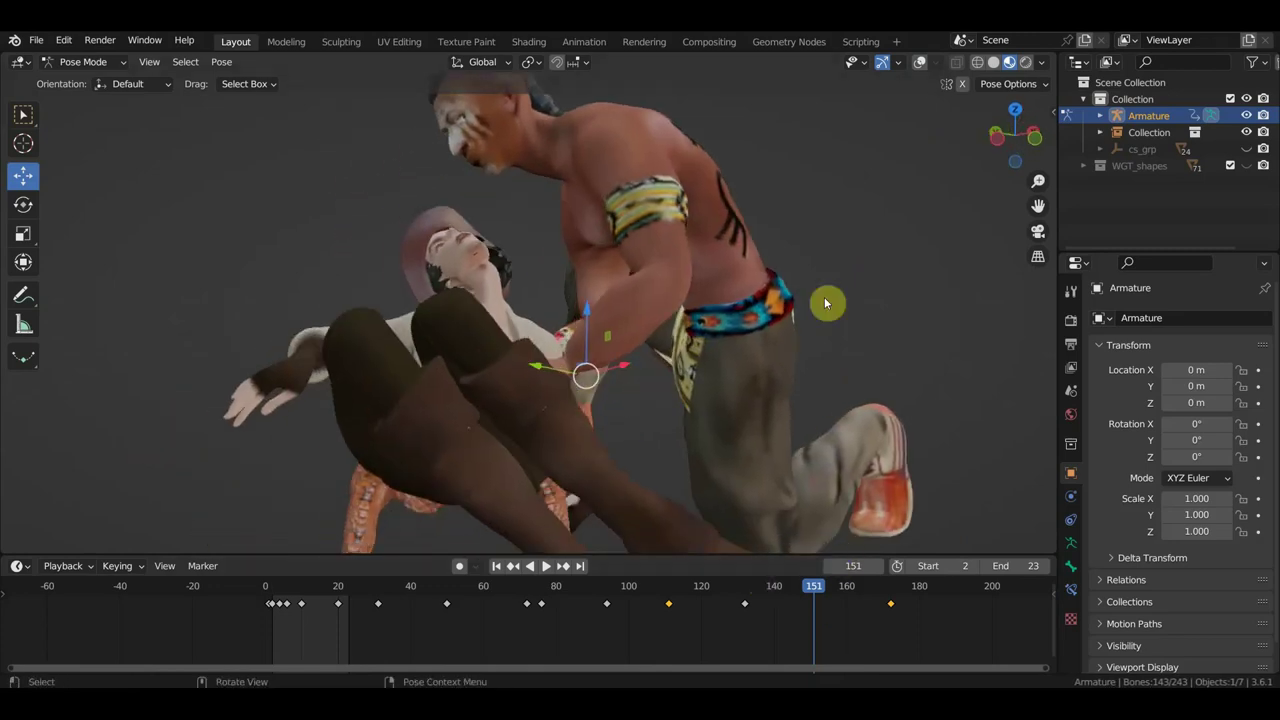
{"action": "left_click", "coordinate": [922, 62]}
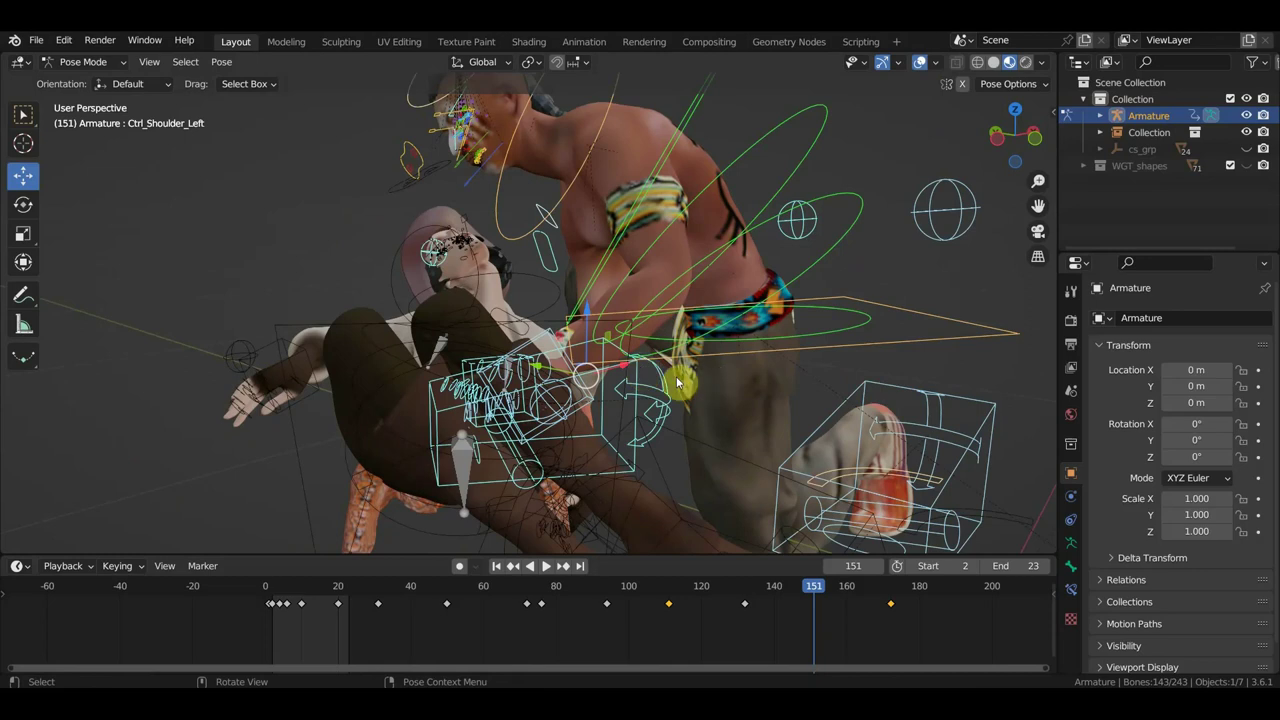
{"action": "mouse_move", "coordinate": [676, 383]}
{"action": "middle_mouse_down"}
{"action": "mouse_move", "coordinate": [740, 403]}
{"action": "mouse_move", "coordinate": [783, 388]}
{"action": "middle_mouse_up"}
Move the left hand IK control about -2.4 cm in X and 2.8 cm in Y.
{"action": "left_click", "coordinate": [697, 400]}
{"action": "left_click_drag", "start_coordinate": [783, 388], "coordinate": [815, 415]}
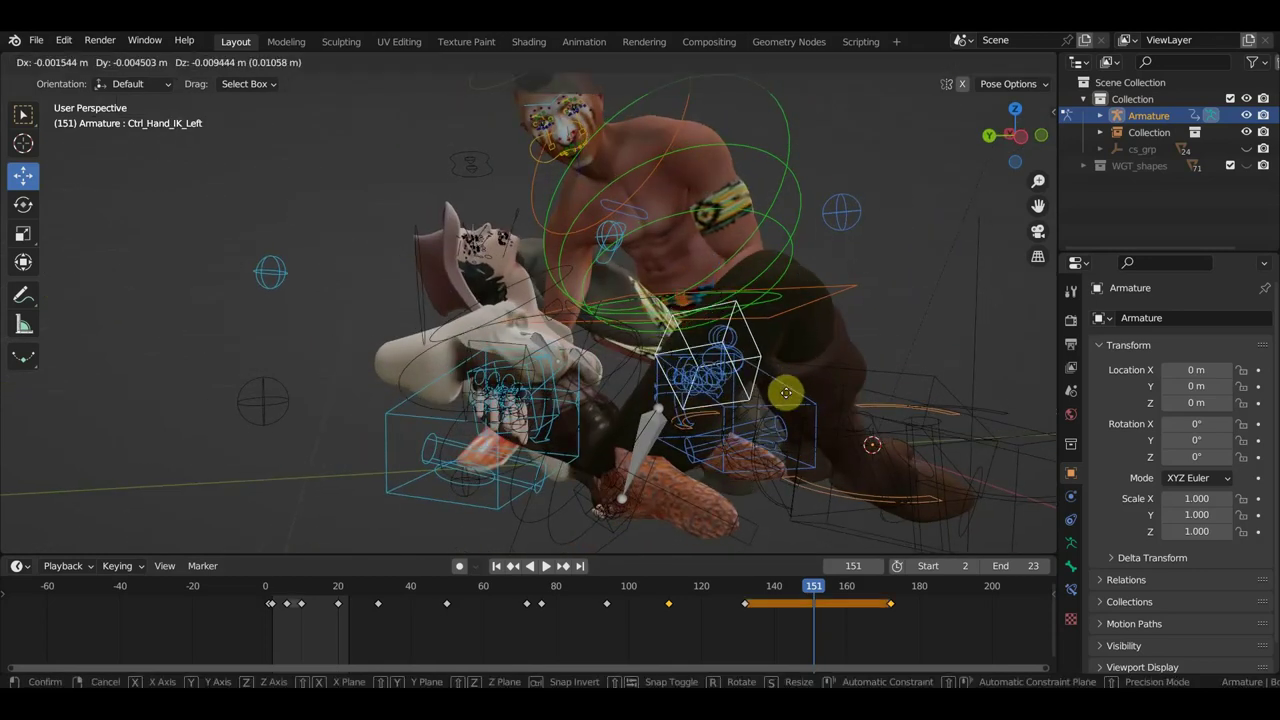
{"action": "mouse_move", "coordinate": [815, 415]}
{"action": "middle_mouse_down"}
{"action": "mouse_move", "coordinate": [751, 409]}
{"action": "mouse_move", "coordinate": [623, 431]}
{"action": "mouse_move", "coordinate": [814, 429]}
{"action": "mouse_move", "coordinate": [800, 409]}
{"action": "mouse_move", "coordinate": [686, 411]}
{"action": "mouse_move", "coordinate": [789, 409]}
{"action": "mouse_move", "coordinate": [896, 441]}
{"action": "mouse_move", "coordinate": [846, 363]}
{"action": "mouse_move", "coordinate": [889, 431]}
{"action": "mouse_move", "coordinate": [792, 364]}
{"action": "middle_mouse_up"}
{"action": "key", "text": "g"}
{"action": "left_click", "coordinate": [646, 414]}
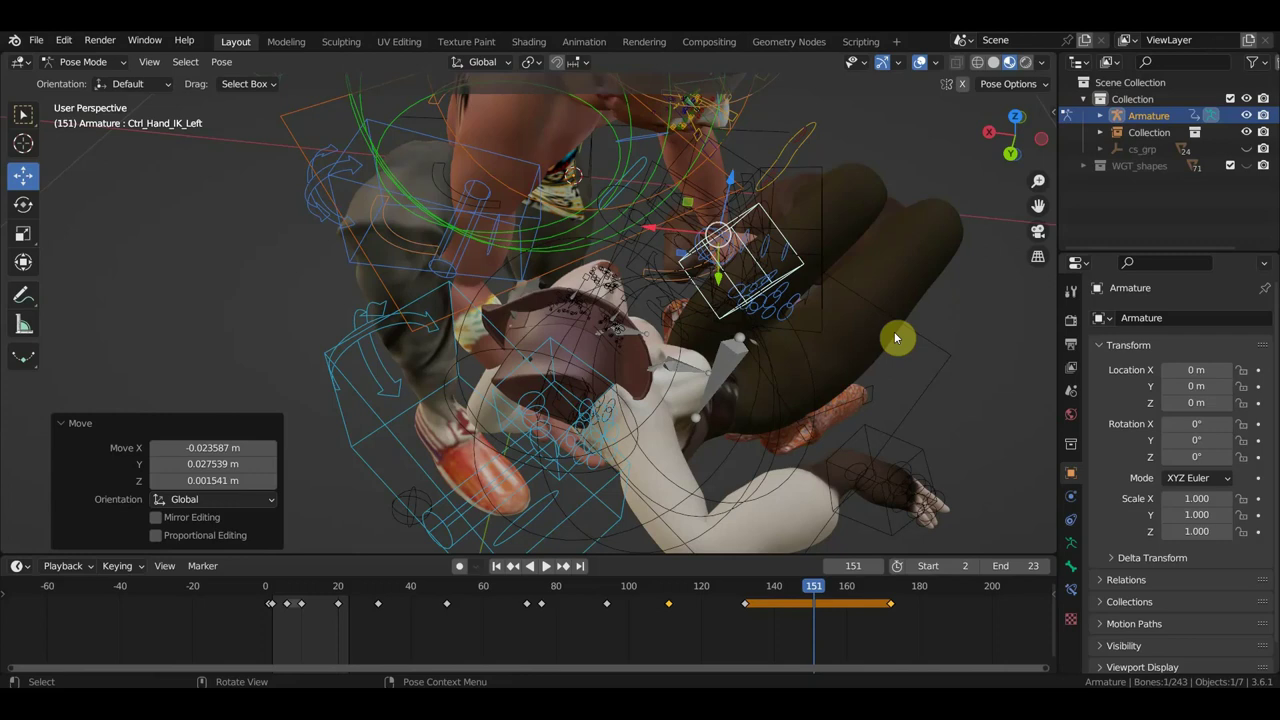
{"action": "mouse_move", "coordinate": [1029, 400]}
{"action": "middle_mouse_down"}
{"action": "mouse_move", "coordinate": [684, 362]}
{"action": "mouse_move", "coordinate": [645, 341]}
{"action": "mouse_move", "coordinate": [791, 359]}
{"action": "middle_mouse_up"}
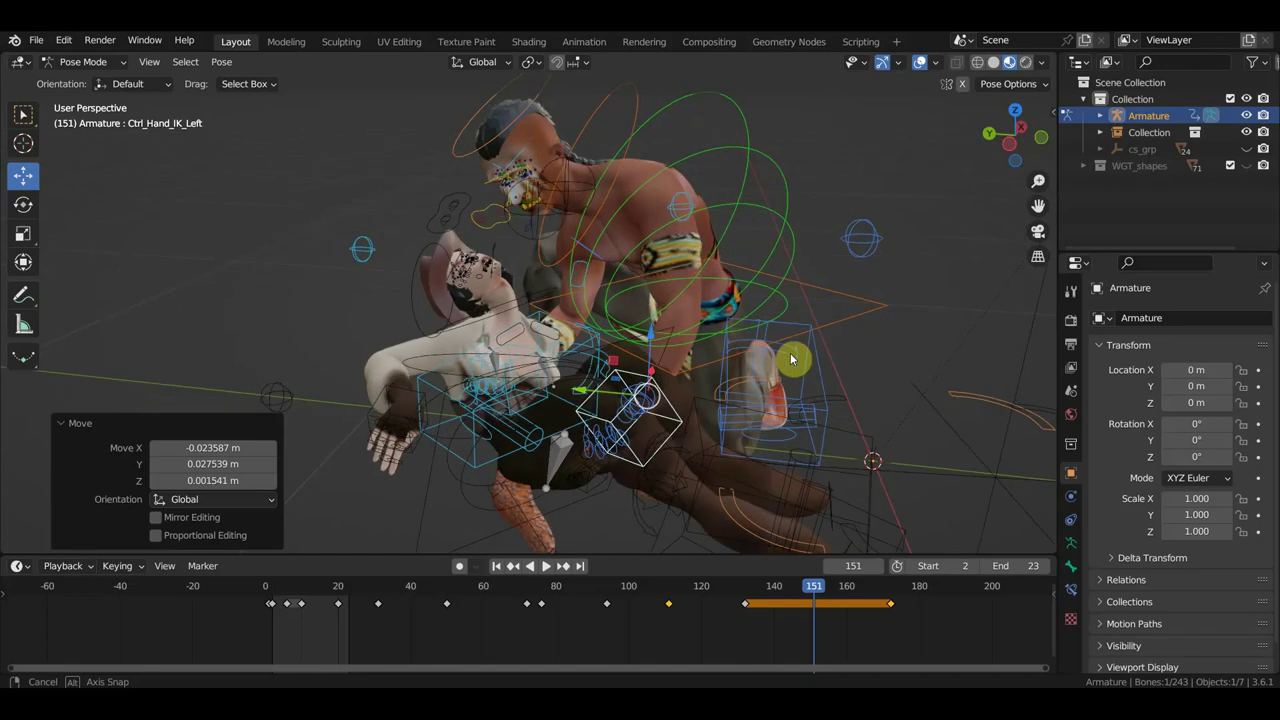
{"action": "middle_click_drag", "start_coordinate": [688, 408], "coordinate": [582, 421]}
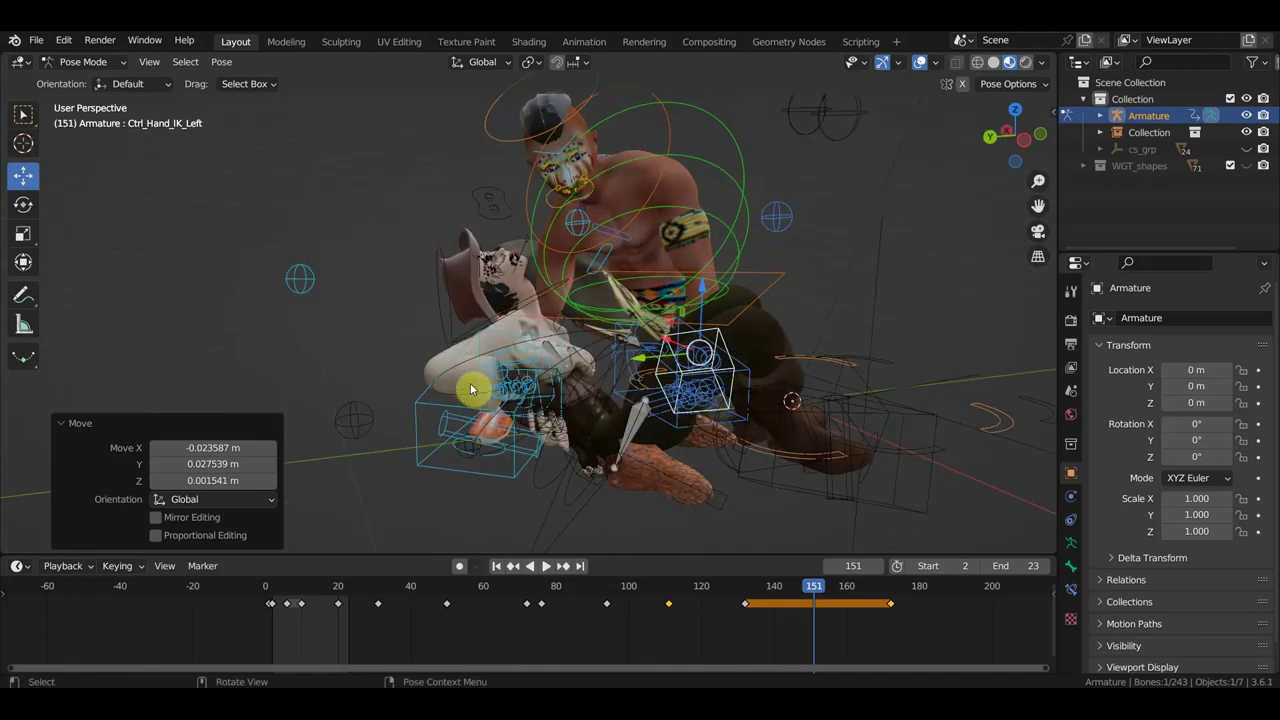
{"action": "left_click", "coordinate": [440, 373]}
{"action": "mouse_move", "coordinate": [440, 373]}
{"action": "middle_mouse_down"}
{"action": "mouse_move", "coordinate": [608, 431]}
{"action": "mouse_move", "coordinate": [643, 465]}
{"action": "mouse_move", "coordinate": [746, 440]}
{"action": "mouse_move", "coordinate": [543, 420]}
{"action": "mouse_move", "coordinate": [500, 443]}
{"action": "mouse_move", "coordinate": [414, 417]}
{"action": "mouse_move", "coordinate": [431, 415]}
{"action": "middle_mouse_up"}
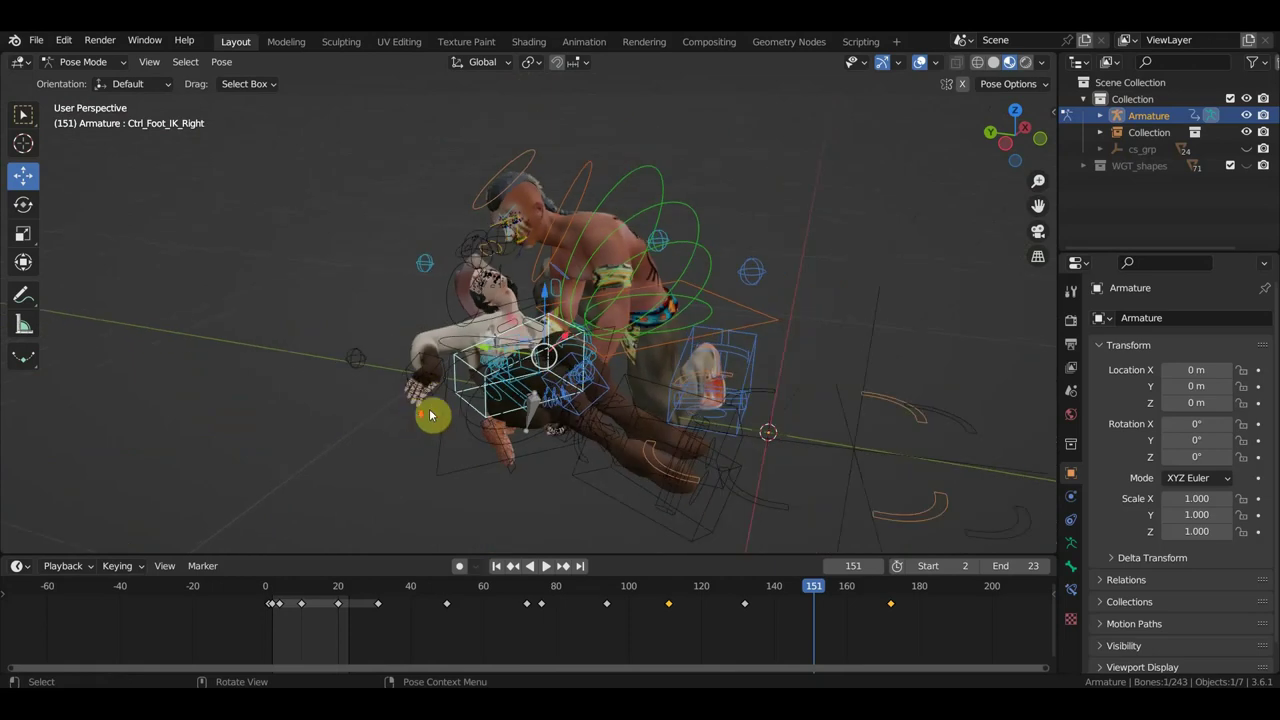
Rotate the upper spine control Ctrl_Spine2 in two passes.
{"action": "middle_click_drag", "start_coordinate": [563, 474], "coordinate": [616, 445]}
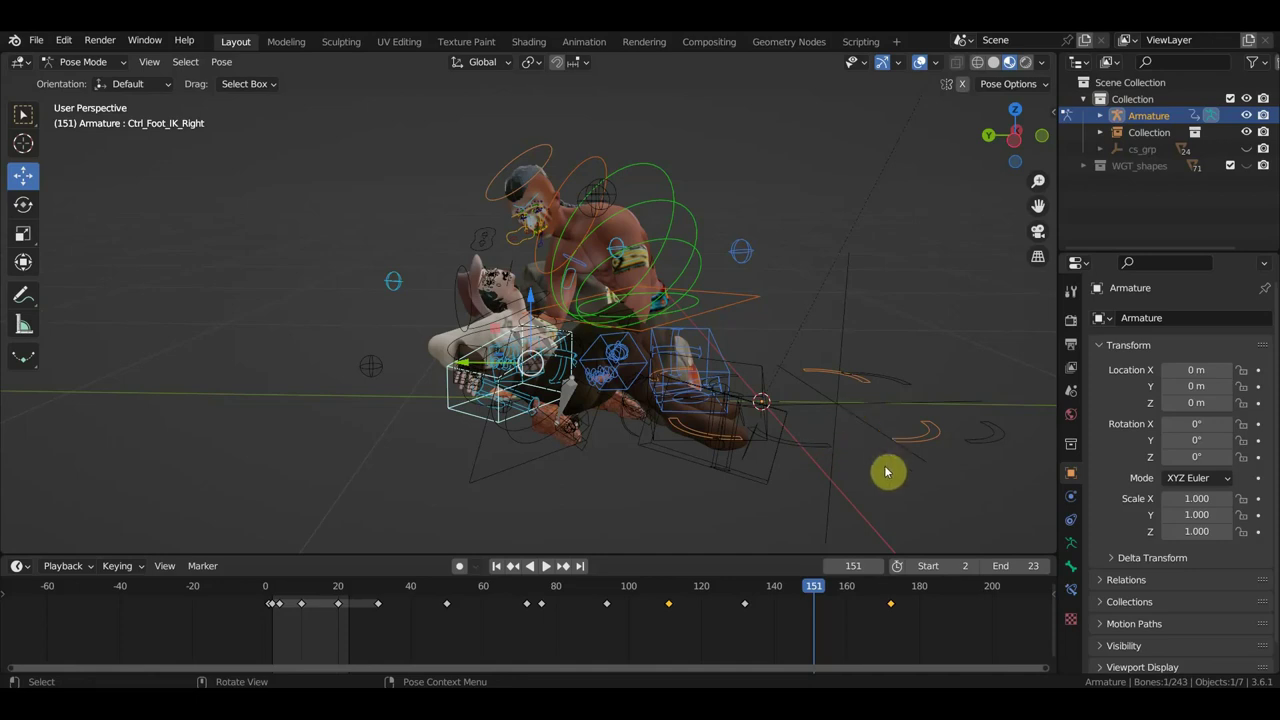
{"action": "middle_click_drag", "start_coordinate": [874, 449], "coordinate": [839, 463], "text": "ctrl"}
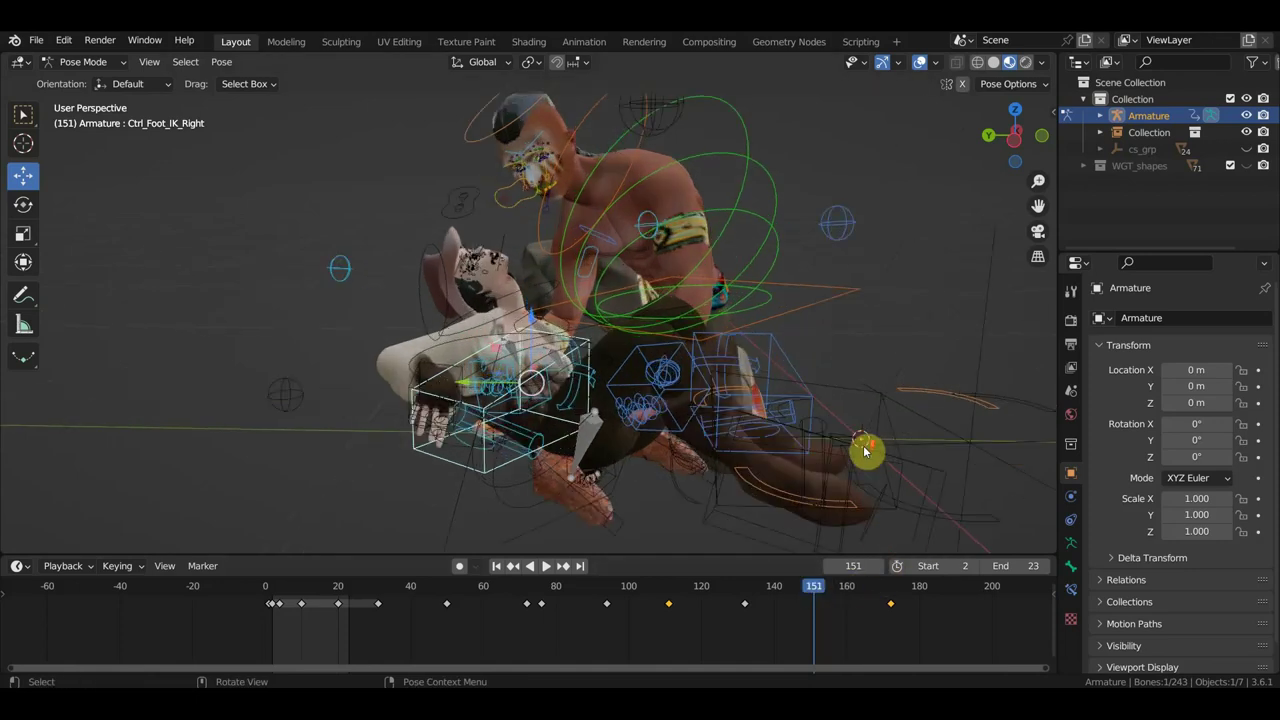
{"action": "scroll", "coordinate": [839, 463], "scroll_direction": "down", "scroll_amount": 2}
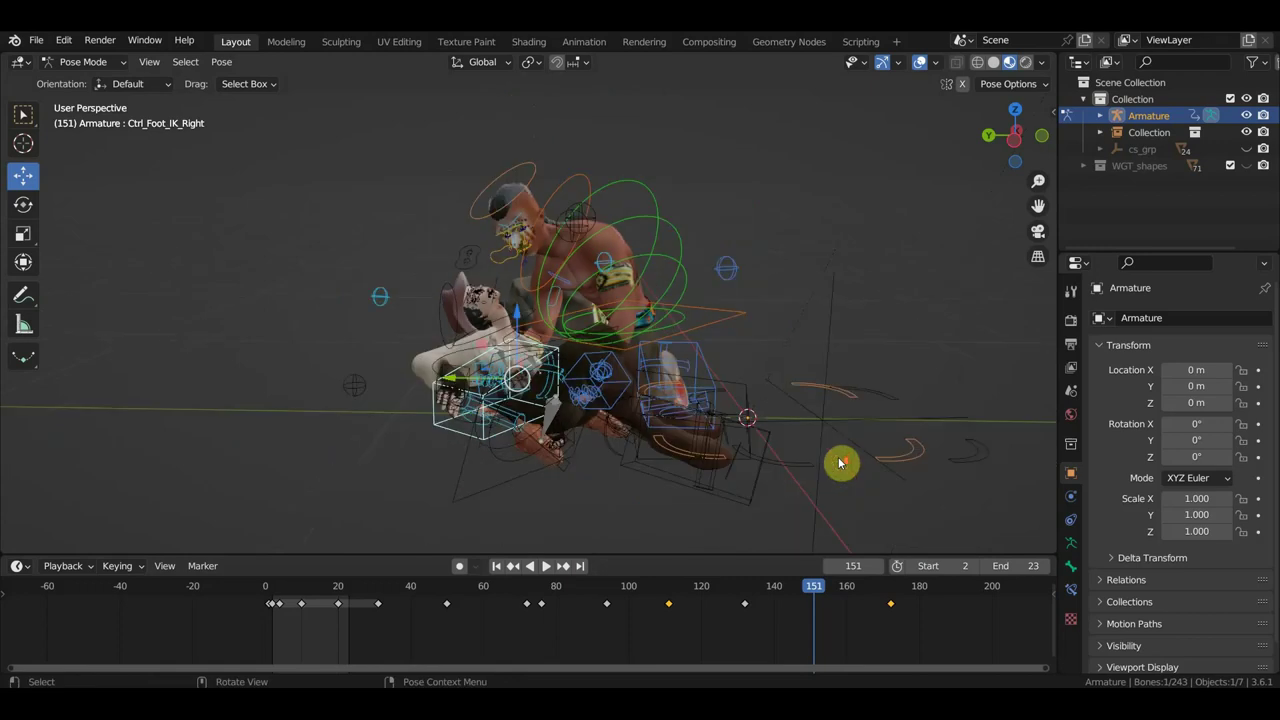
{"action": "left_click", "coordinate": [656, 231]}
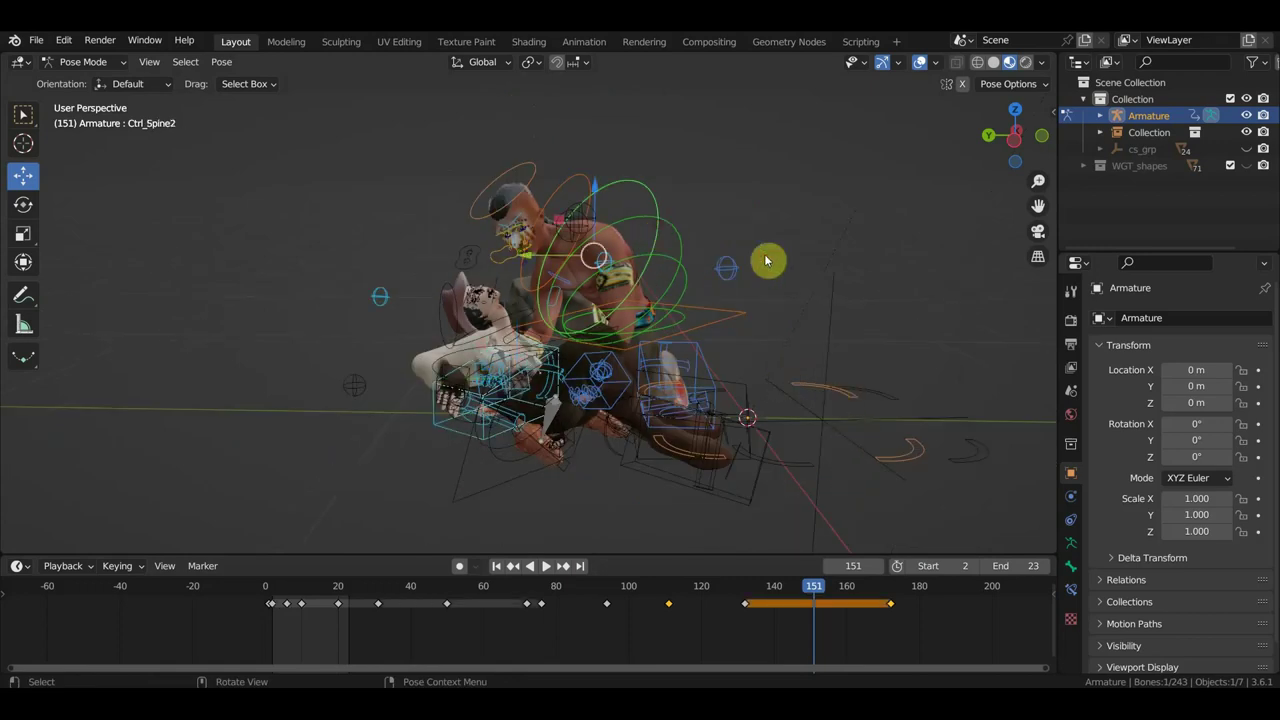
{"action": "key", "text": "r"}
{"action": "left_click", "coordinate": [858, 263]}
{"action": "mouse_move", "coordinate": [858, 263]}
{"action": "middle_mouse_down"}
{"action": "mouse_move", "coordinate": [906, 320]}
{"action": "mouse_move", "coordinate": [976, 359]}
{"action": "middle_mouse_up"}
{"action": "key", "text": "r"}
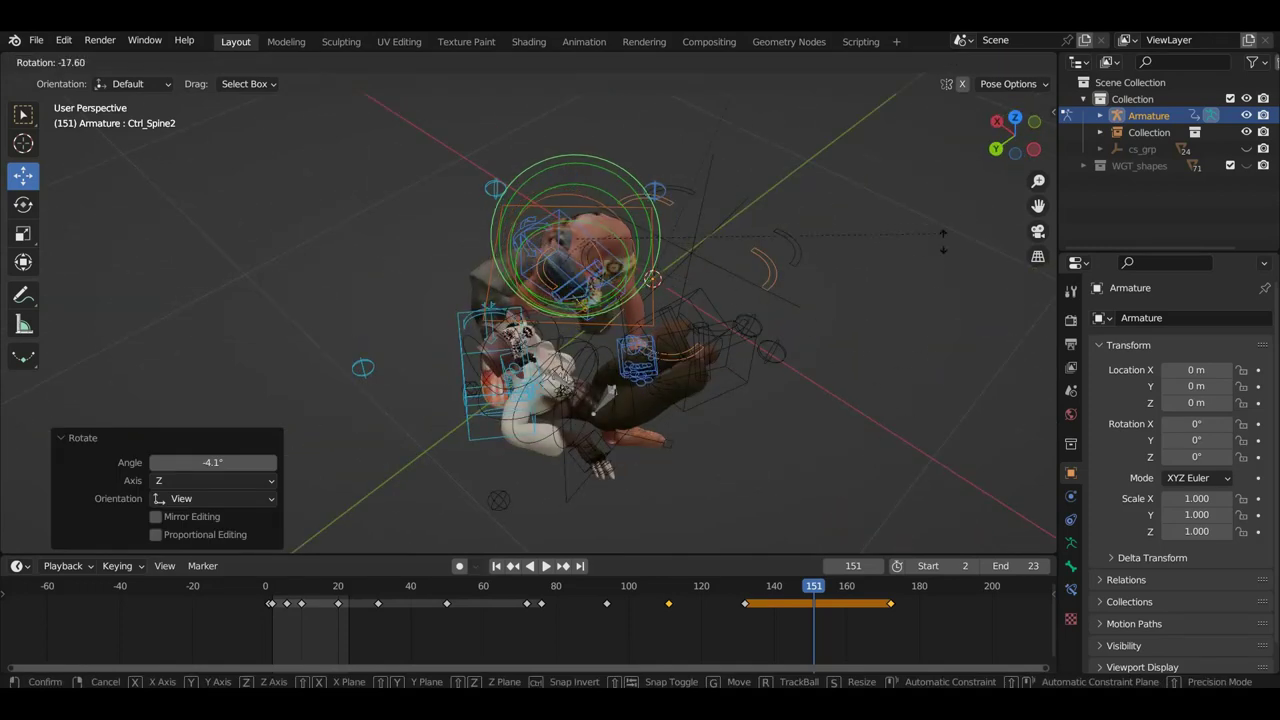
{"action": "left_click", "coordinate": [920, 309]}
{"action": "mouse_move", "coordinate": [920, 309]}
{"action": "middle_mouse_down"}
{"action": "mouse_move", "coordinate": [855, 236]}
{"action": "mouse_move", "coordinate": [878, 233]}
{"action": "middle_mouse_up"}
Tilt the carrier's Ctrl_Head control, first 16.2° then a further 2.53°.
{"action": "left_click", "coordinate": [564, 152]}
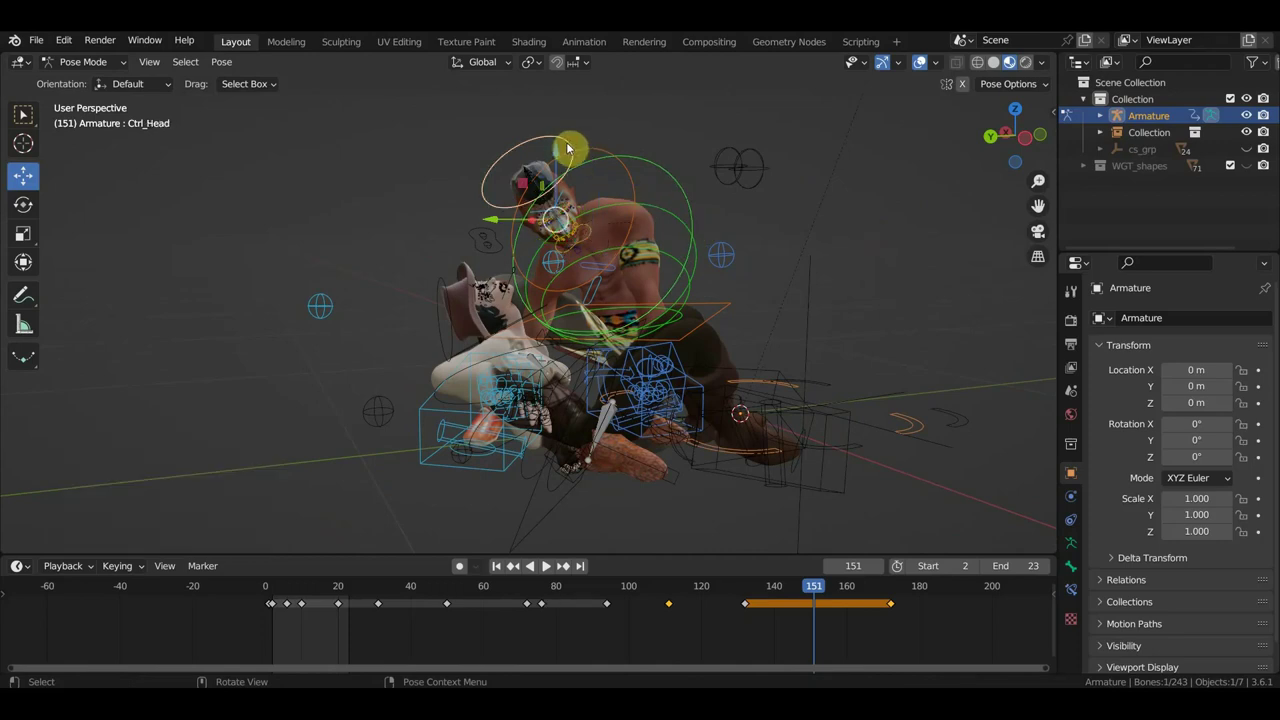
{"action": "key", "text": "r"}
{"action": "left_click", "coordinate": [743, 285]}
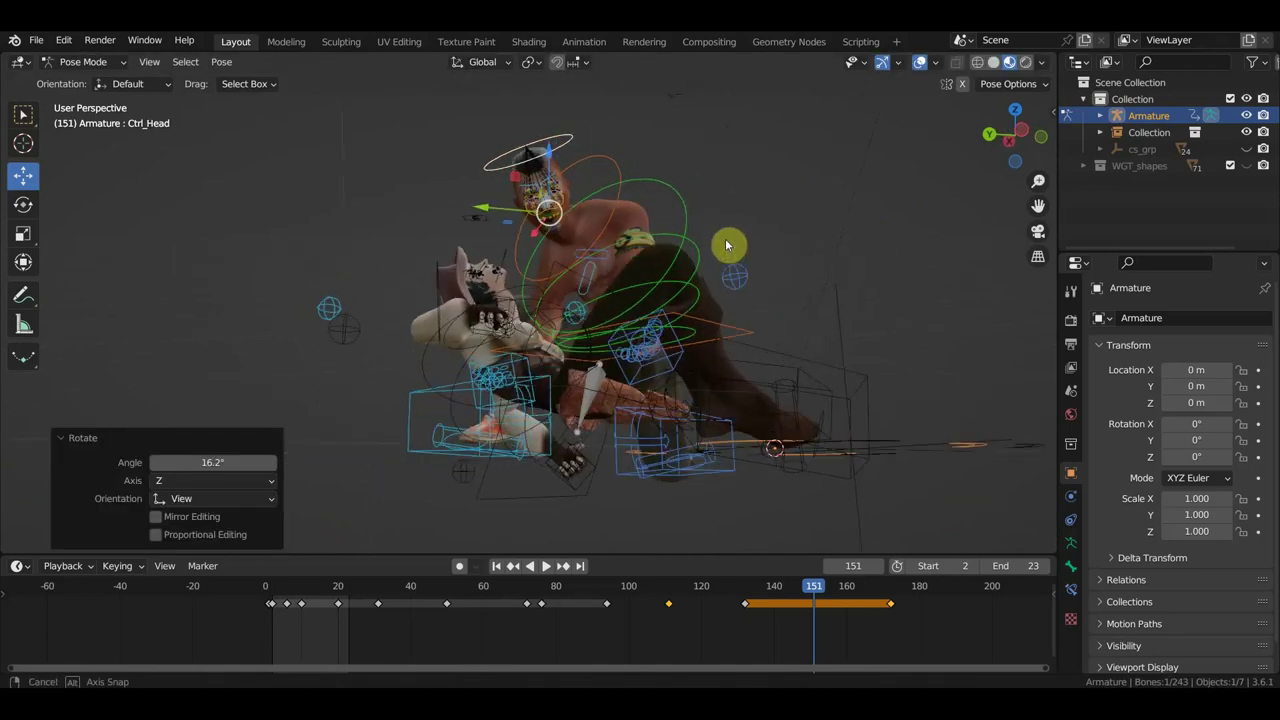
{"action": "mouse_move", "coordinate": [743, 285]}
{"action": "middle_mouse_down"}
{"action": "mouse_move", "coordinate": [806, 313]}
{"action": "mouse_move", "coordinate": [911, 307]}
{"action": "middle_mouse_up"}
{"action": "key", "text": "r"}
{"action": "left_click", "coordinate": [806, 313]}
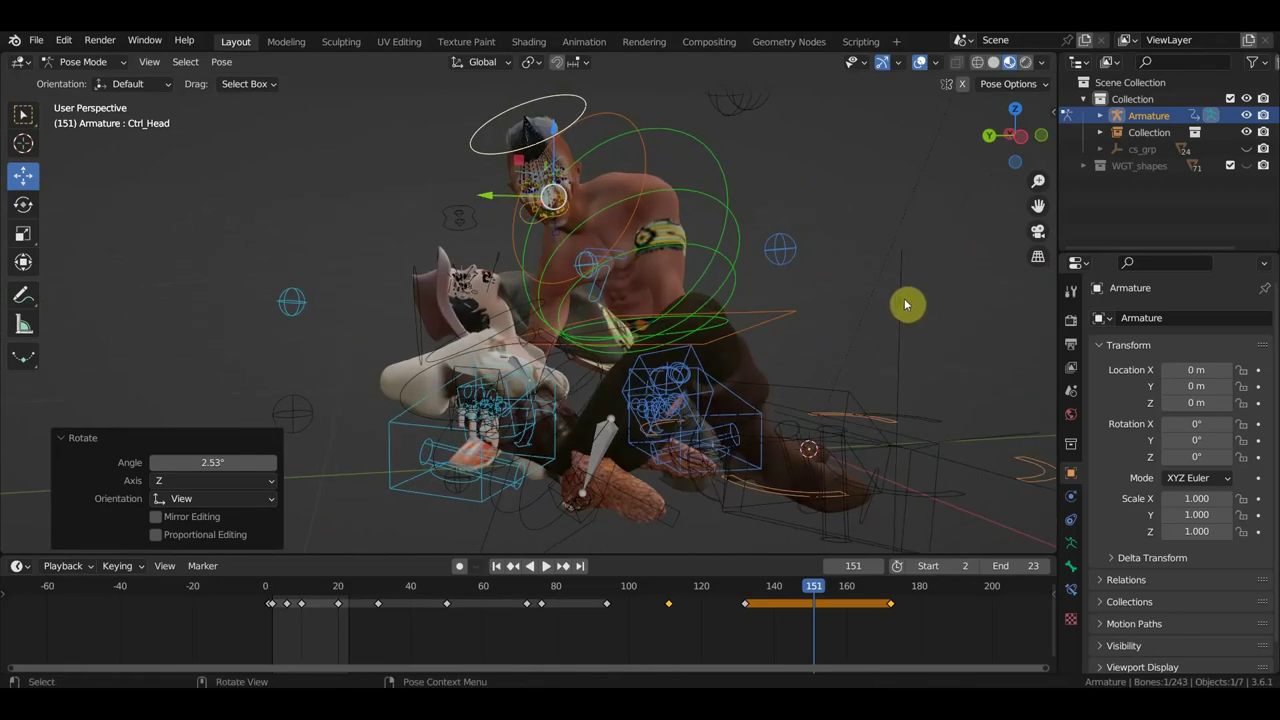
Key Location & Rotation for all bones at frame 151, then return to frame 65.
{"action": "key", "text": "a"}
{"action": "key", "text": "i"}
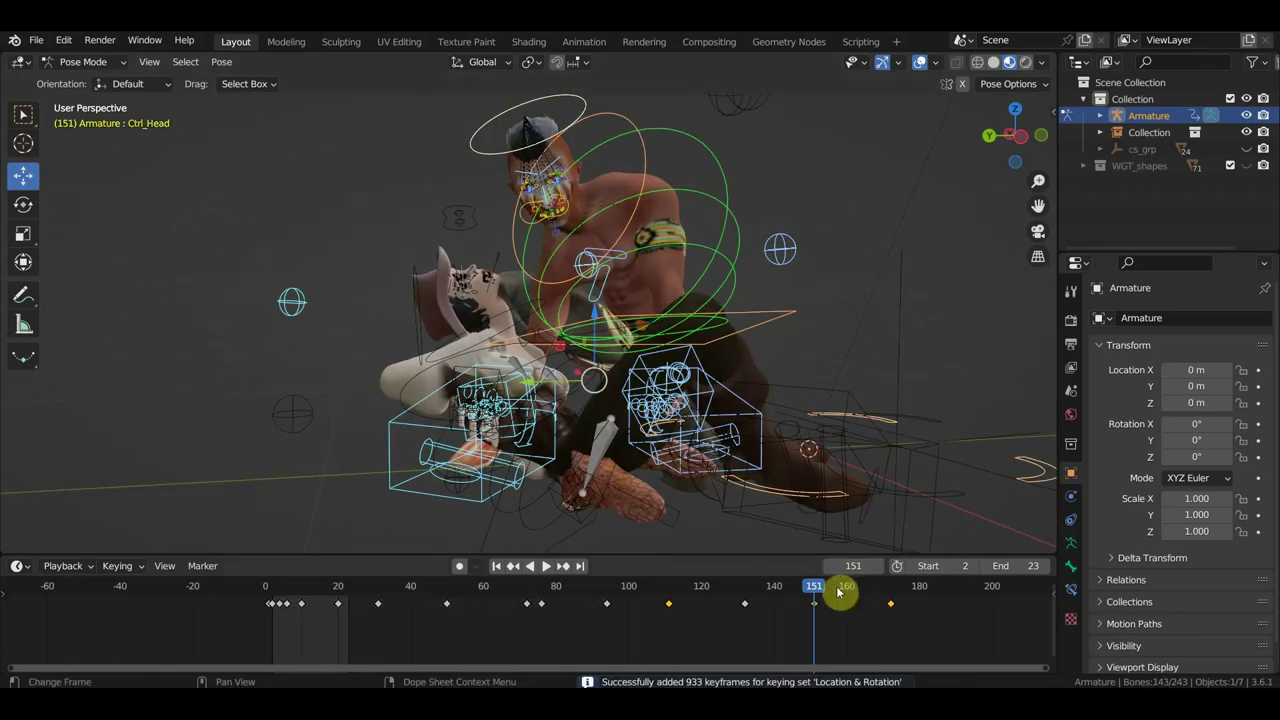
{"action": "left_click_drag", "start_coordinate": [812, 591], "coordinate": [428, 580]}
Scrub from frame 45 through 102, checking the pose from several angles.
{"action": "mouse_move", "coordinate": [737, 377]}
{"action": "middle_mouse_down"}
{"action": "mouse_move", "coordinate": [734, 394]}
{"action": "mouse_move", "coordinate": [580, 410]}
{"action": "middle_mouse_up"}
{"action": "scroll", "coordinate": [581, 412], "scroll_direction": "up", "scroll_amount": 3}
{"action": "mouse_move", "coordinate": [580, 366]}
{"action": "middle_mouse_down"}
{"action": "mouse_move", "coordinate": [474, 343]}
{"action": "mouse_move", "coordinate": [435, 258]}
{"action": "middle_mouse_up"}
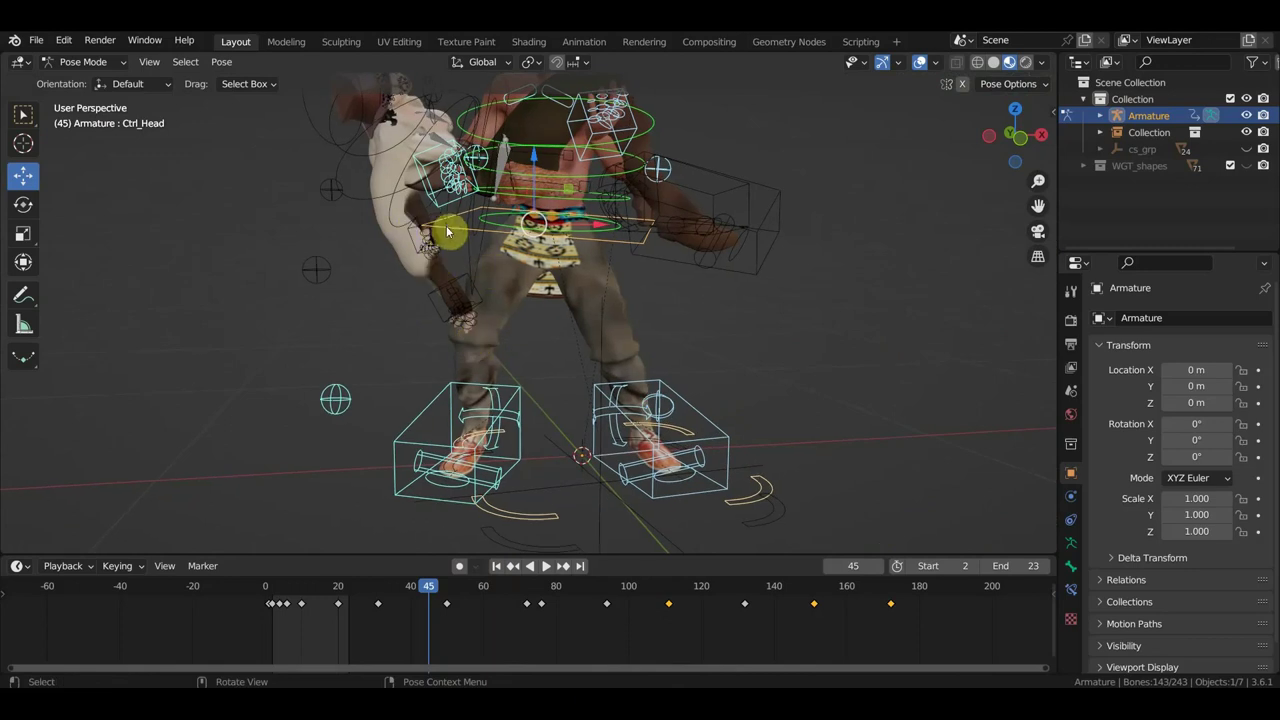
{"action": "scroll", "coordinate": [490, 265], "scroll_direction": "down", "scroll_amount": 3}
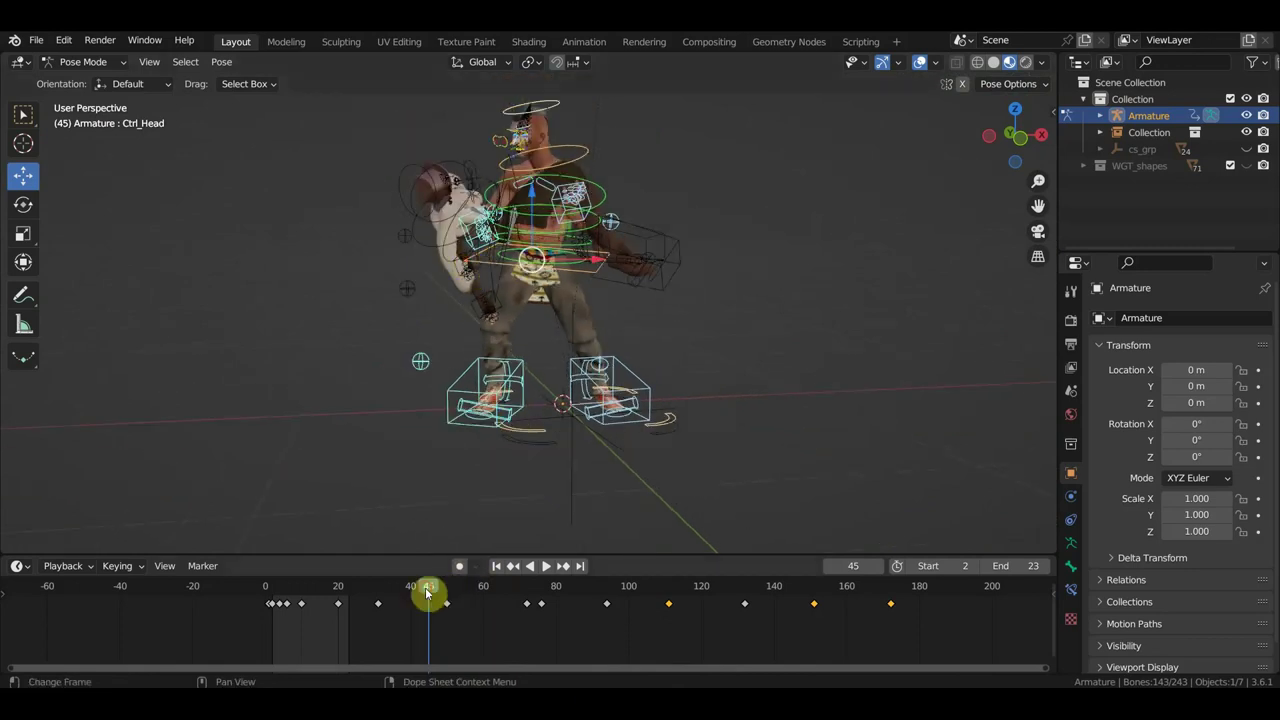
{"action": "left_click_drag", "start_coordinate": [427, 593], "coordinate": [492, 600]}
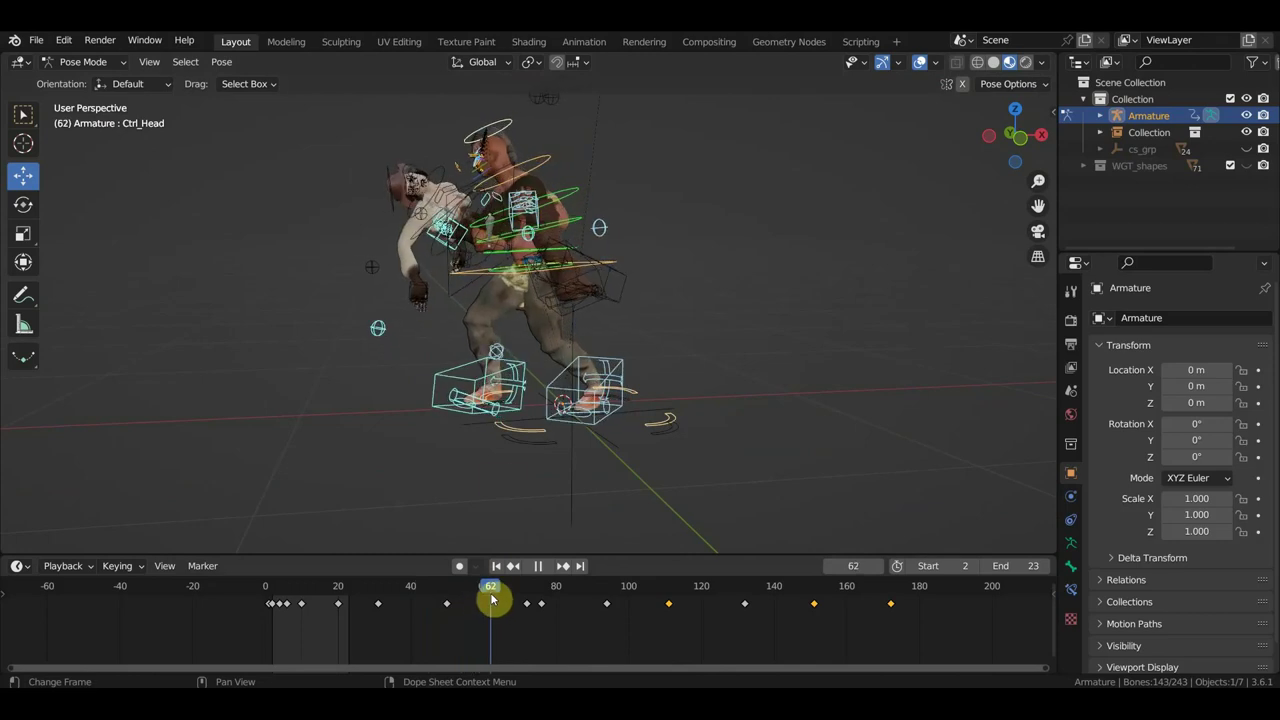
{"action": "mouse_move", "coordinate": [524, 405]}
{"action": "middle_mouse_down"}
{"action": "mouse_move", "coordinate": [652, 386]}
{"action": "mouse_move", "coordinate": [751, 406]}
{"action": "mouse_move", "coordinate": [763, 392]}
{"action": "mouse_move", "coordinate": [686, 389]}
{"action": "mouse_move", "coordinate": [691, 209]}
{"action": "mouse_move", "coordinate": [771, 171]}
{"action": "mouse_move", "coordinate": [700, 314]}
{"action": "mouse_move", "coordinate": [759, 271]}
{"action": "middle_mouse_up"}
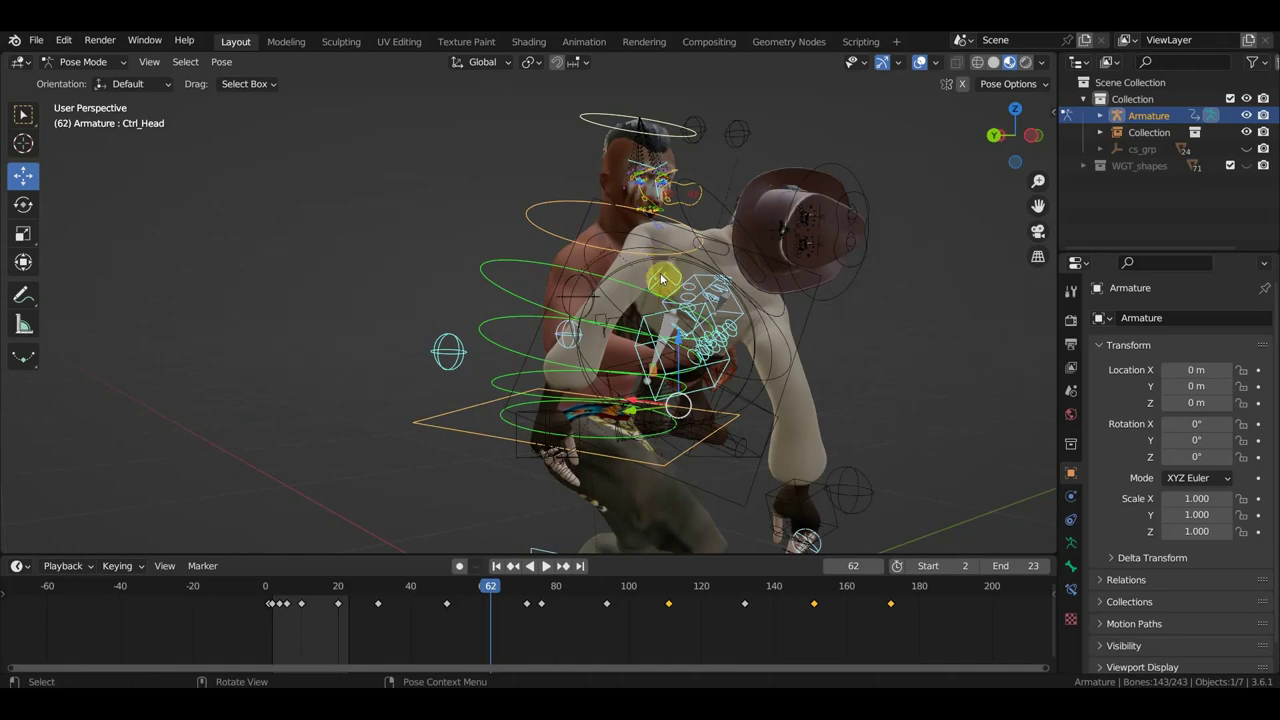
{"action": "mouse_move", "coordinate": [770, 358]}
{"action": "middle_mouse_down"}
{"action": "mouse_move", "coordinate": [751, 394]}
{"action": "mouse_move", "coordinate": [612, 375]}
{"action": "mouse_move", "coordinate": [545, 402]}
{"action": "middle_mouse_up"}
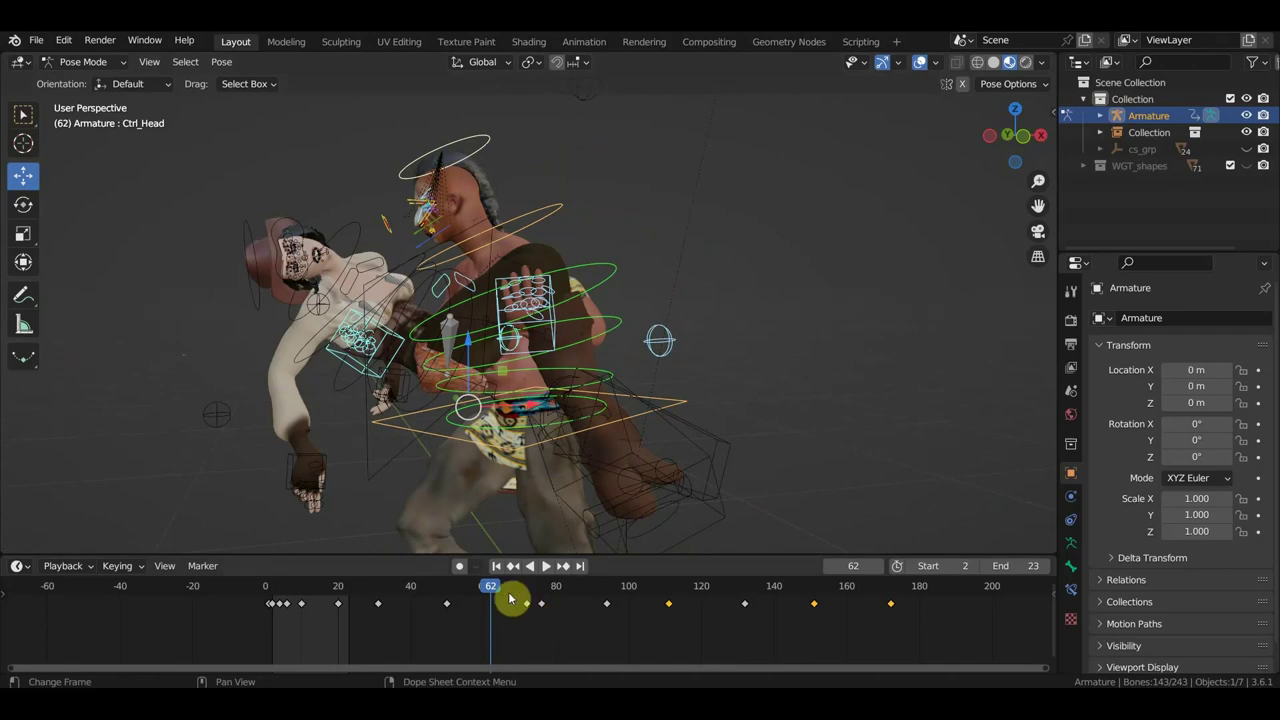
{"action": "mouse_move", "coordinate": [500, 592]}
{"action": "left_mouse_down"}
{"action": "mouse_move", "coordinate": [720, 634]}
{"action": "mouse_move", "coordinate": [576, 631]}
{"action": "mouse_move", "coordinate": [380, 600]}
{"action": "mouse_move", "coordinate": [722, 652]}
{"action": "left_mouse_up"}
{"action": "mouse_move", "coordinate": [752, 436]}
{"action": "middle_mouse_down"}
{"action": "mouse_move", "coordinate": [800, 314]}
{"action": "mouse_move", "coordinate": [877, 314]}
{"action": "mouse_move", "coordinate": [809, 323]}
{"action": "middle_mouse_up"}
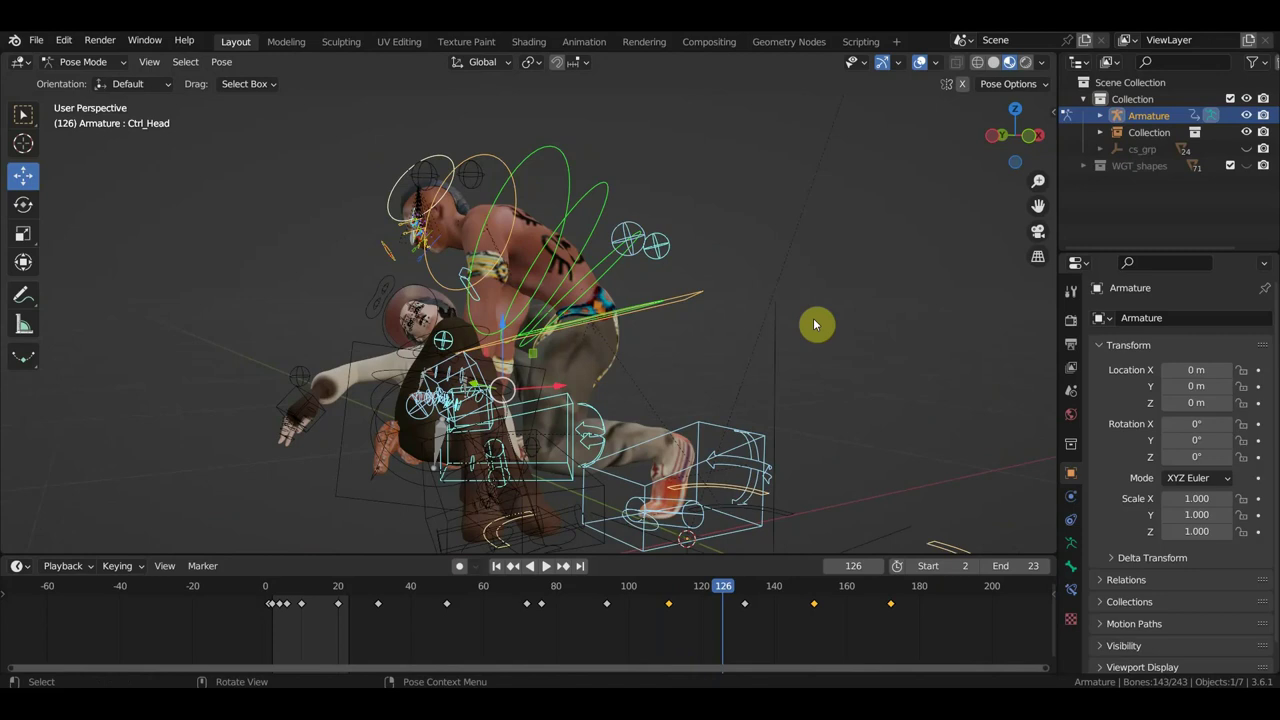
Hide the viewport overlays, jump to frame 3, and frame both characters.
{"action": "left_click", "coordinate": [922, 62]}
{"action": "scroll", "coordinate": [850, 297], "scroll_direction": "up", "scroll_amount": 2}
{"action": "mouse_move", "coordinate": [831, 295]}
{"action": "middle_mouse_down"}
{"action": "mouse_move", "coordinate": [909, 363]}
{"action": "mouse_move", "coordinate": [966, 363]}
{"action": "mouse_move", "coordinate": [817, 363]}
{"action": "mouse_move", "coordinate": [826, 297]}
{"action": "mouse_move", "coordinate": [820, 320]}
{"action": "middle_mouse_up"}
{"action": "left_click", "coordinate": [276, 590]}
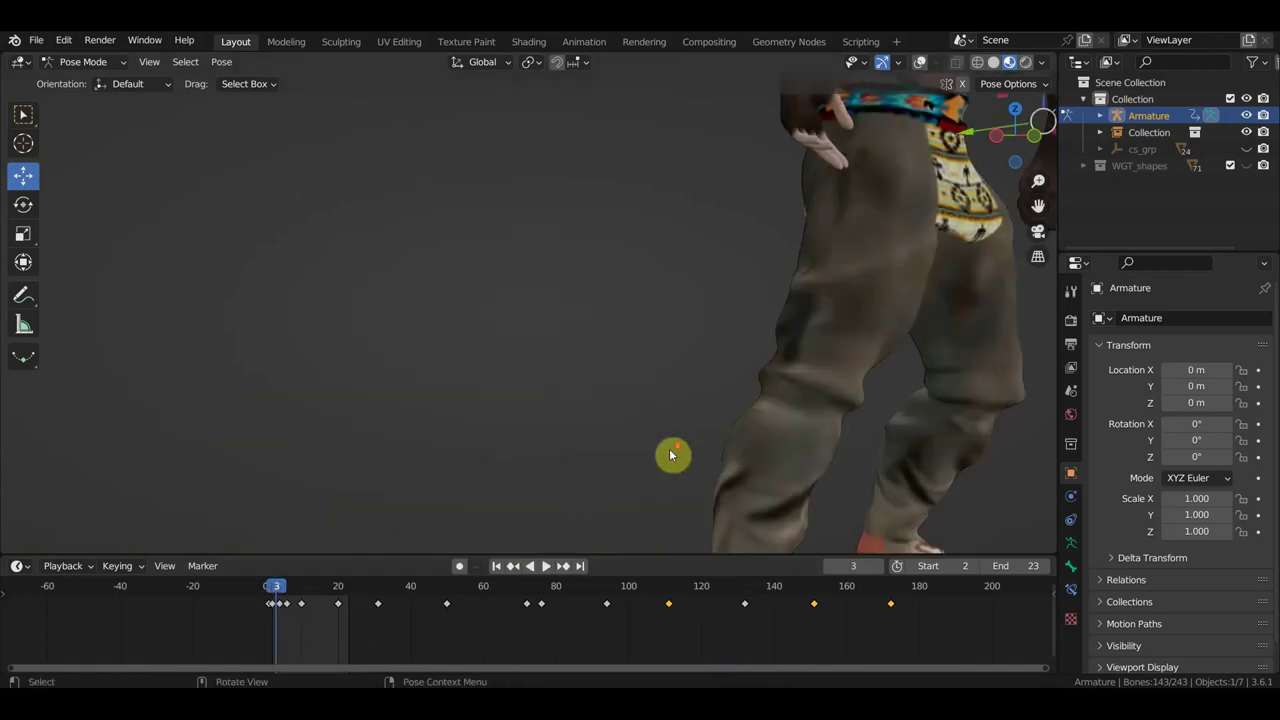
{"action": "scroll", "coordinate": [670, 455], "scroll_direction": "down", "scroll_amount": 5}
{"action": "mouse_move", "coordinate": [670, 455]}
{"action": "middle_mouse_down"}
{"action": "mouse_move", "coordinate": [811, 363]}
{"action": "mouse_move", "coordinate": [694, 449]}
{"action": "mouse_move", "coordinate": [734, 474]}
{"action": "mouse_move", "coordinate": [661, 483]}
{"action": "mouse_move", "coordinate": [666, 466]}
{"action": "middle_mouse_up"}
{"action": "scroll", "coordinate": [658, 463], "scroll_direction": "down", "scroll_amount": 2}
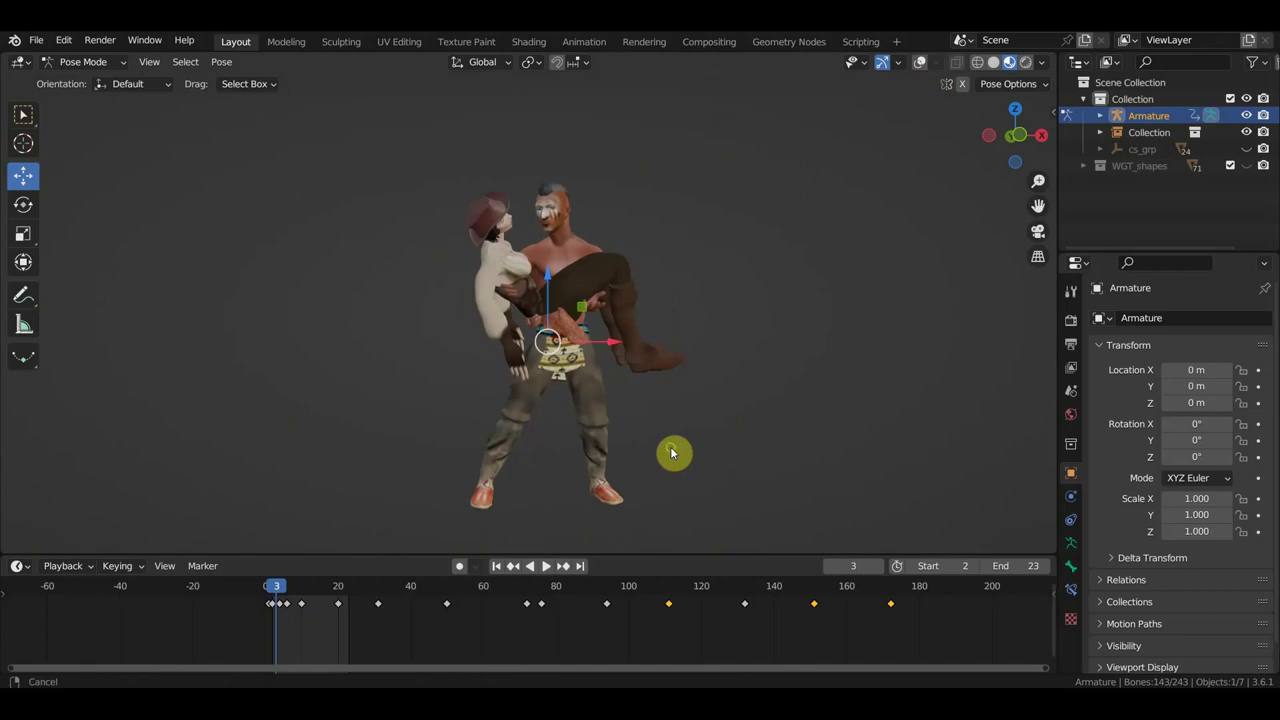
{"action": "scroll", "coordinate": [660, 462], "scroll_direction": "up", "scroll_amount": 3}
{"action": "scroll", "coordinate": [692, 442], "scroll_direction": "up", "scroll_amount": 3}
{"action": "scroll", "coordinate": [716, 513], "scroll_direction": "down", "scroll_amount": 2}
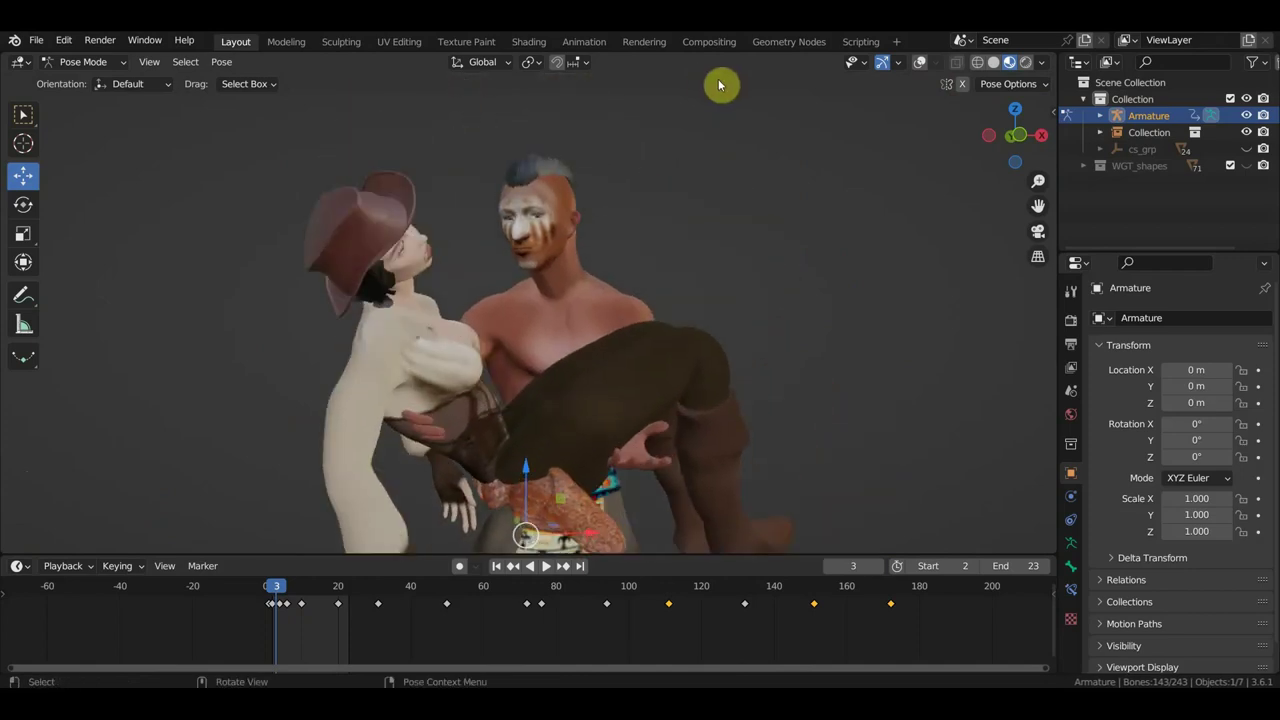
{"action": "scroll", "coordinate": [772, 223], "scroll_direction": "down", "scroll_amount": 1}
{"action": "mouse_move", "coordinate": [795, 272]}
{"action": "middle_mouse_down"}
{"action": "mouse_move", "coordinate": [727, 274]}
{"action": "mouse_move", "coordinate": [739, 266]}
{"action": "middle_mouse_up"}
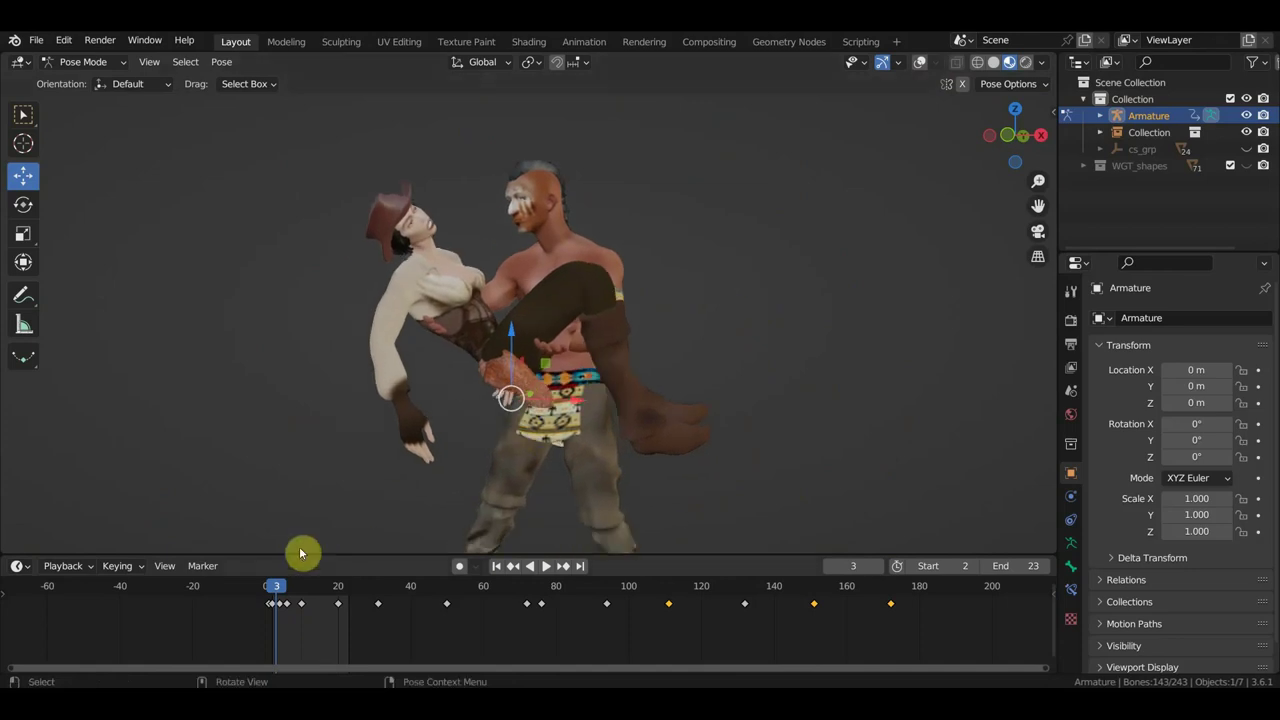
Scrub through the opening frames and play the animation to review the carry motion.
{"action": "mouse_move", "coordinate": [284, 590]}
{"action": "left_mouse_down"}
{"action": "mouse_move", "coordinate": [305, 600]}
{"action": "mouse_move", "coordinate": [275, 605]}
{"action": "left_mouse_up"}
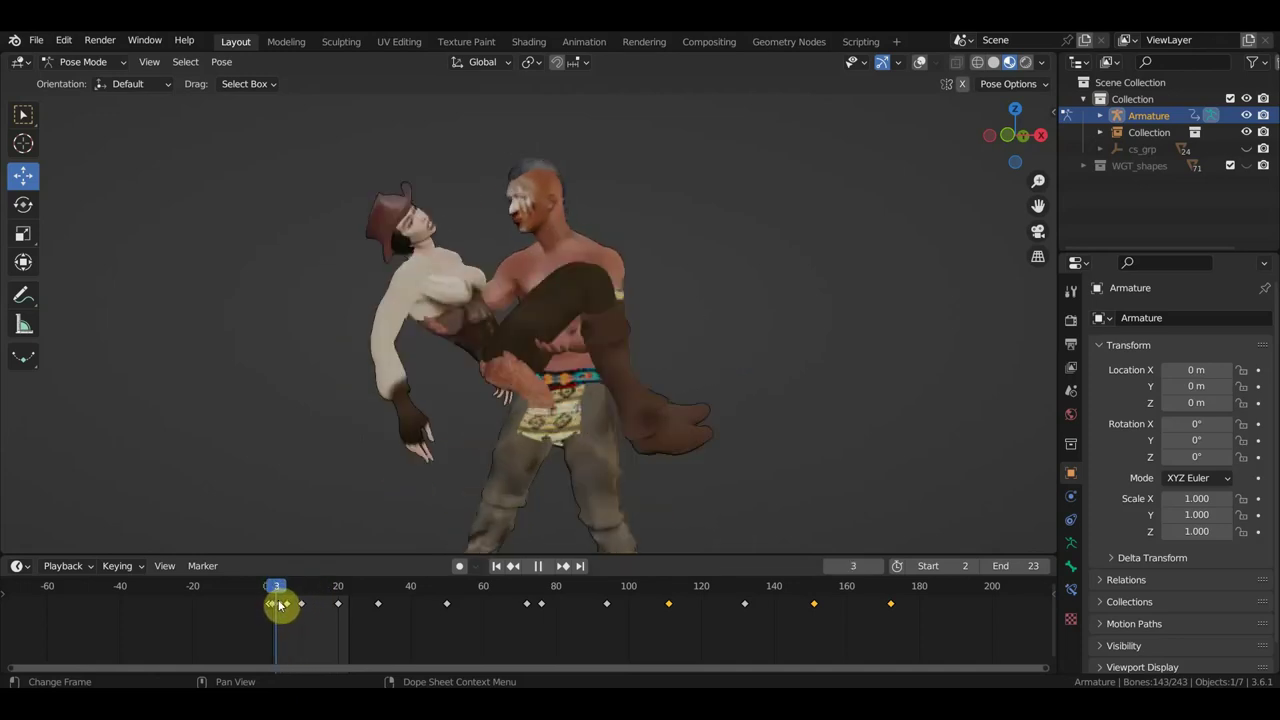
{"action": "left_click_drag", "start_coordinate": [276, 605], "coordinate": [293, 606]}
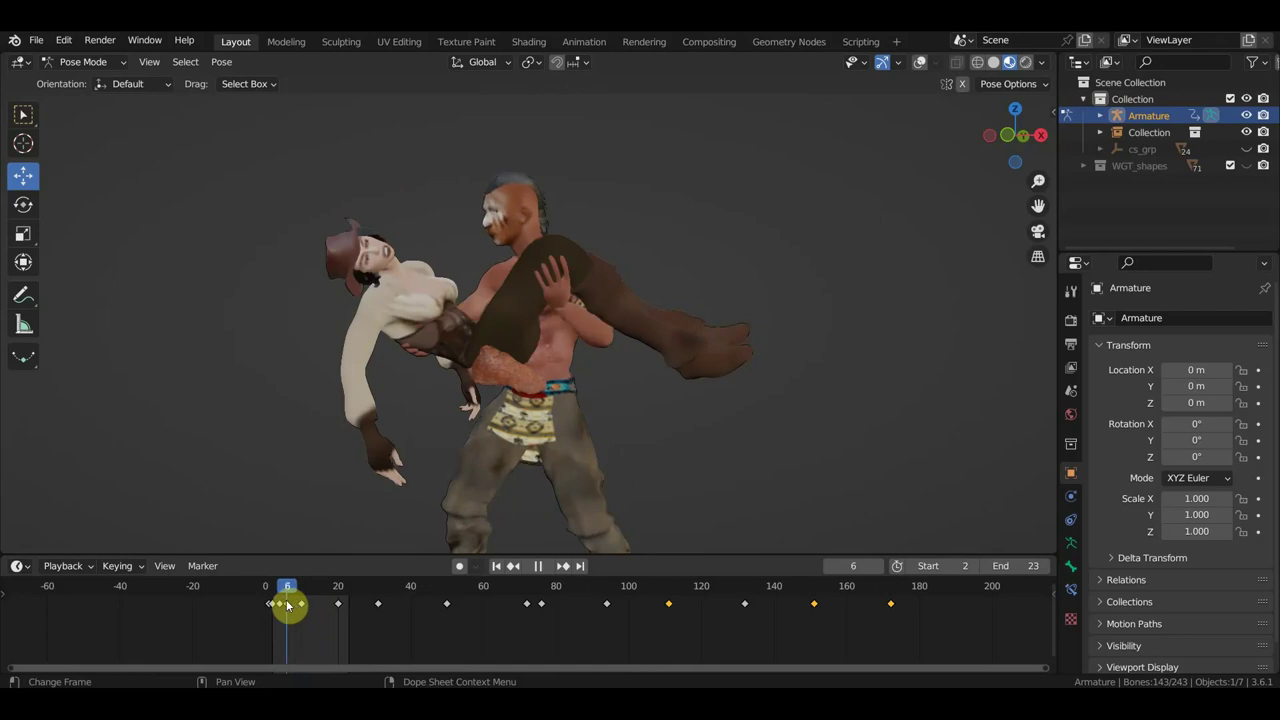
{"action": "mouse_move", "coordinate": [293, 606]}
{"action": "left_mouse_down"}
{"action": "mouse_move", "coordinate": [460, 625]}
{"action": "mouse_move", "coordinate": [416, 630]}
{"action": "mouse_move", "coordinate": [443, 628]}
{"action": "left_mouse_up"}
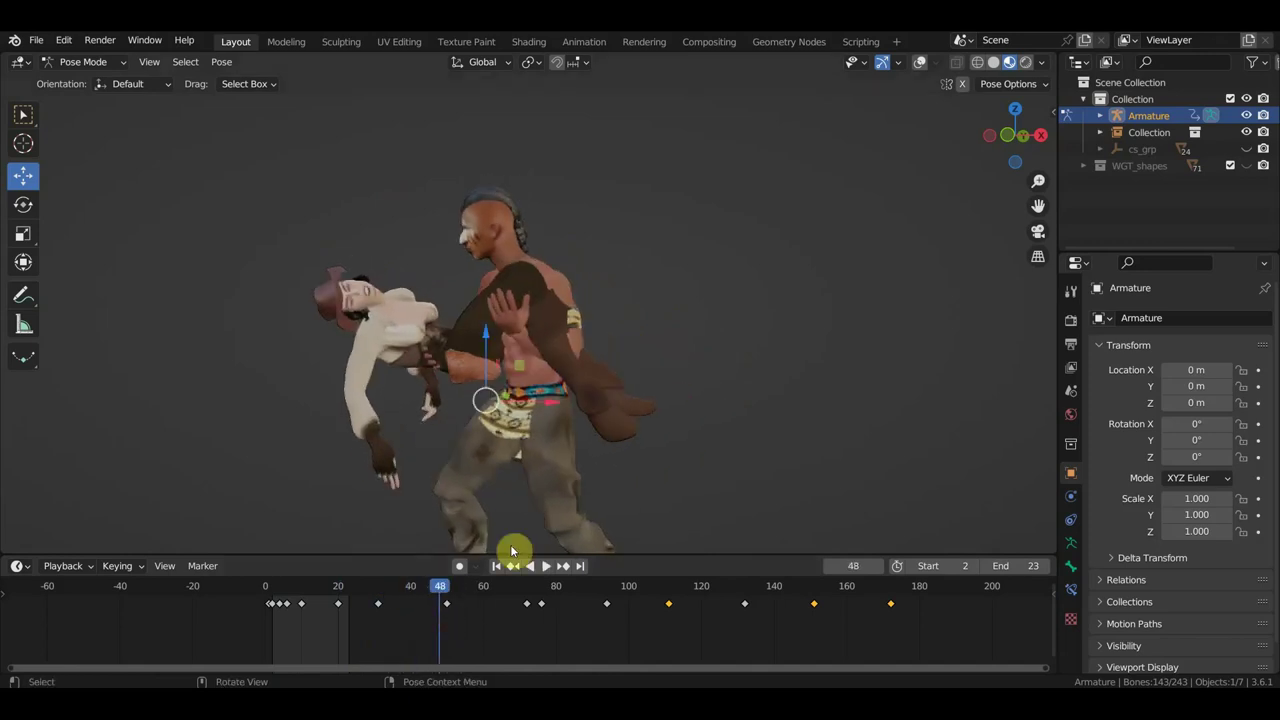
{"action": "middle_click_drag", "start_coordinate": [719, 441], "coordinate": [776, 437]}
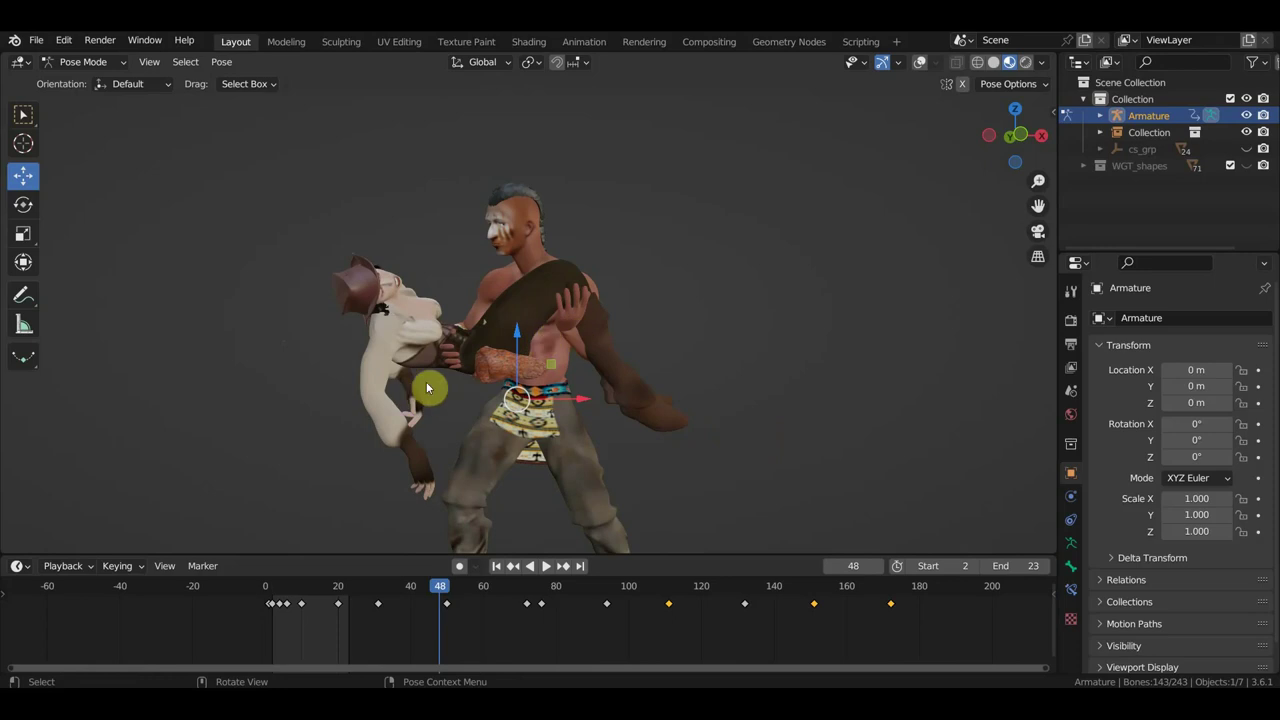
{"action": "key", "text": "space"}
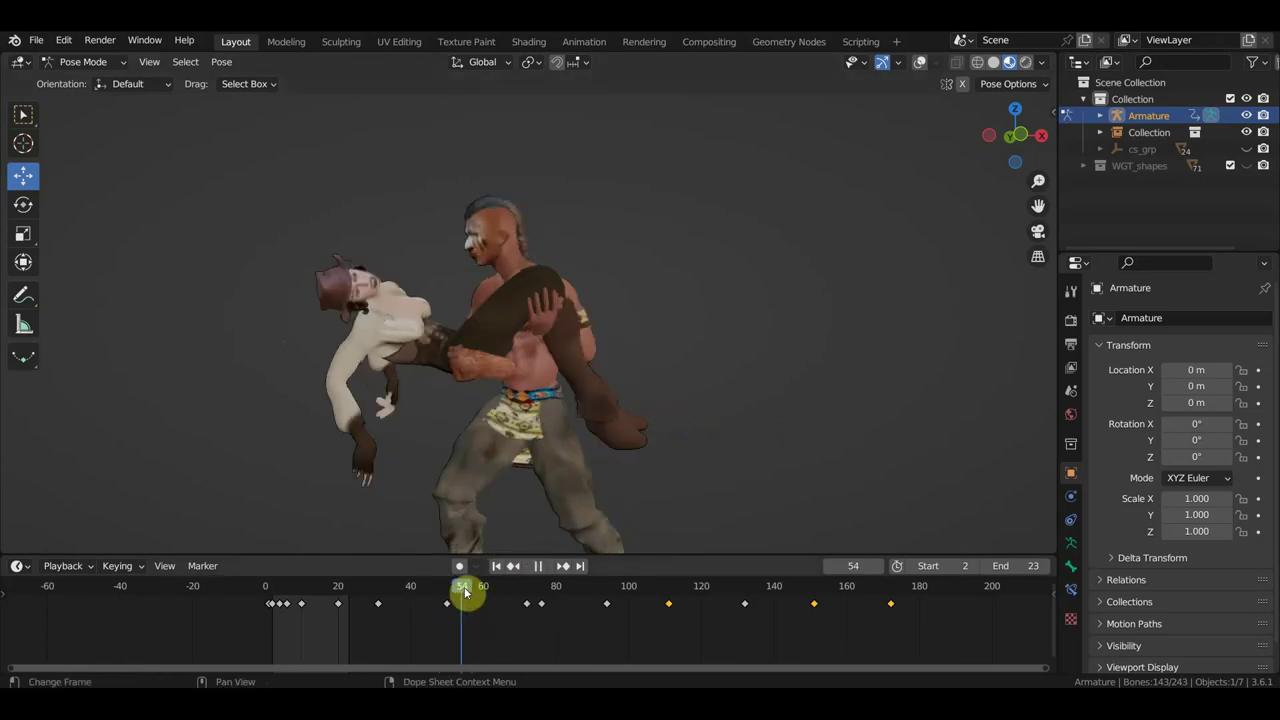
{"action": "left_click_drag", "start_coordinate": [464, 592], "coordinate": [527, 607]}
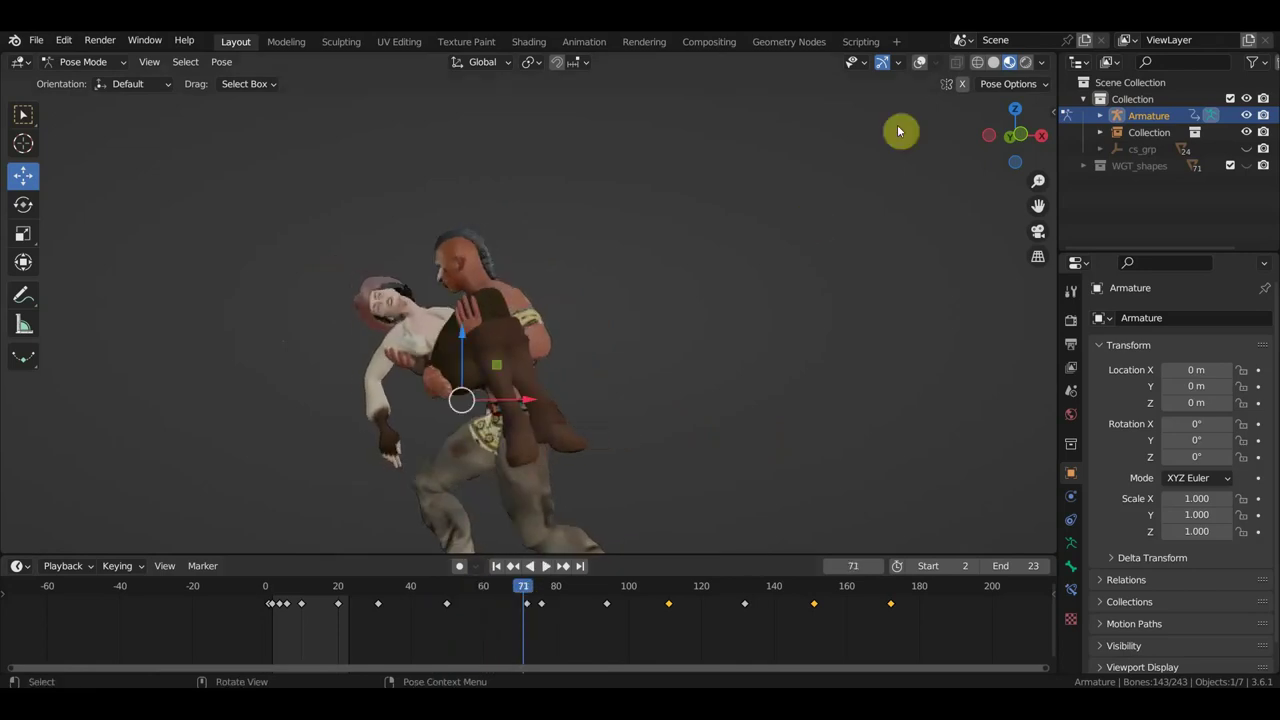
Select the left hand IK control, move it, and rotate it -45°.
{"action": "left_click", "coordinate": [920, 62]}
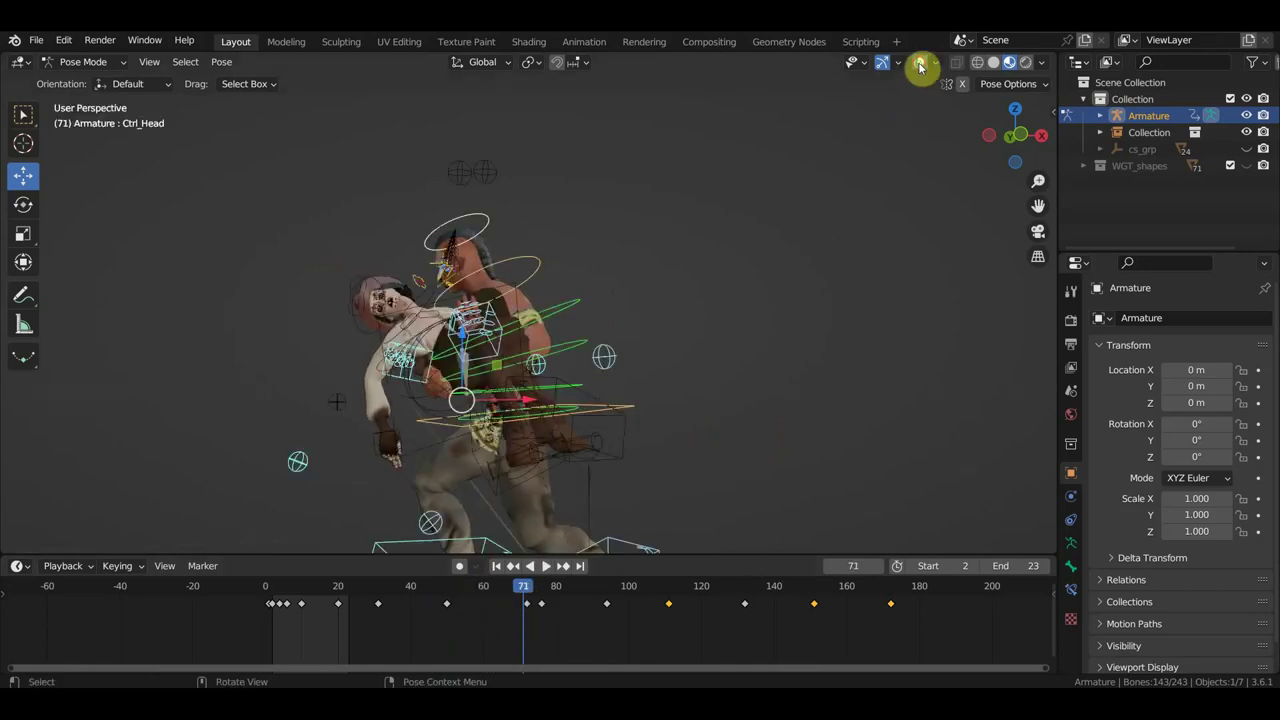
{"action": "left_click", "coordinate": [490, 355]}
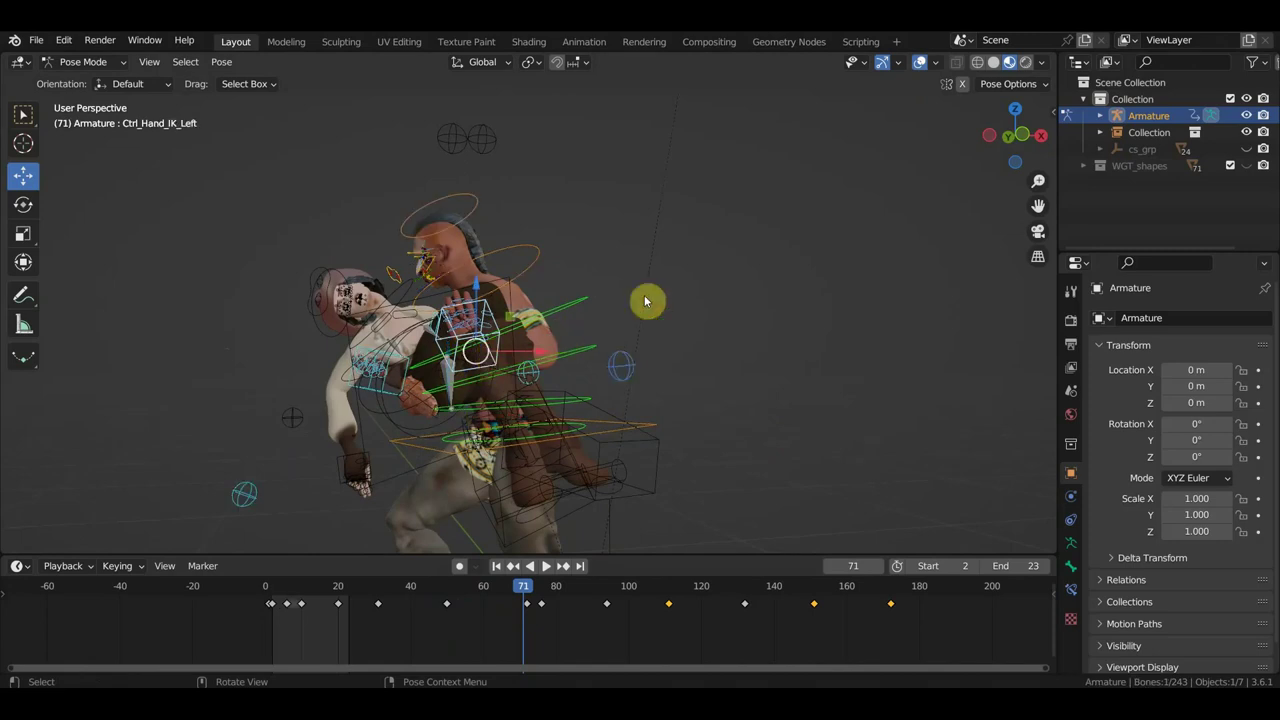
{"action": "left_click", "coordinate": [918, 63]}
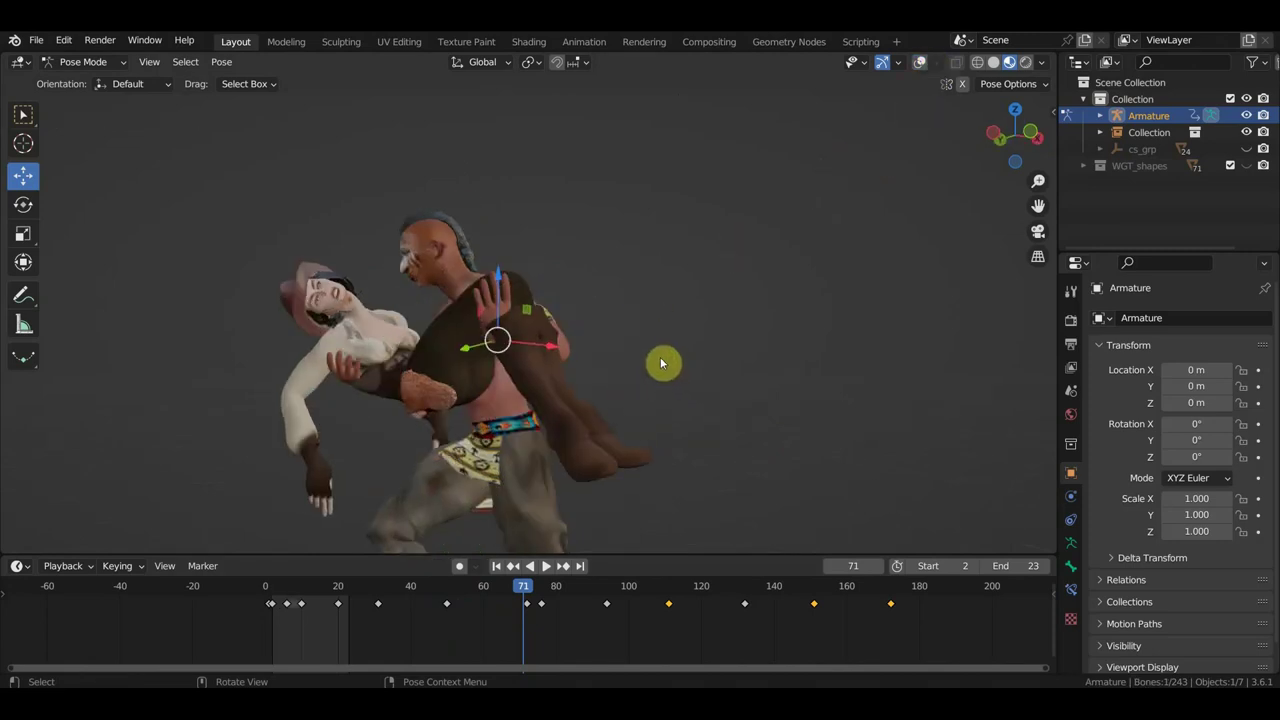
{"action": "key", "text": "g"}
{"action": "left_click", "coordinate": [634, 403]}
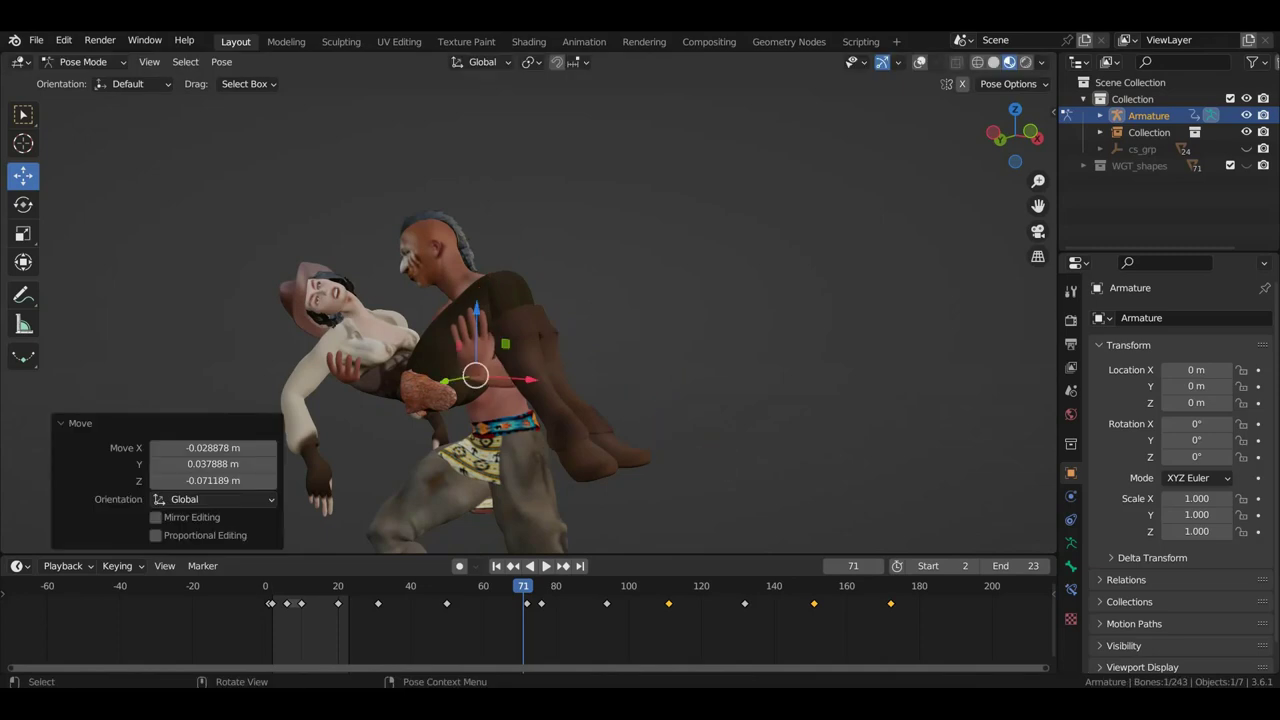
{"action": "key", "text": "r"}
{"action": "left_click", "coordinate": [636, 280]}
{"action": "middle_click_drag", "start_coordinate": [700, 375], "coordinate": [748, 420]}
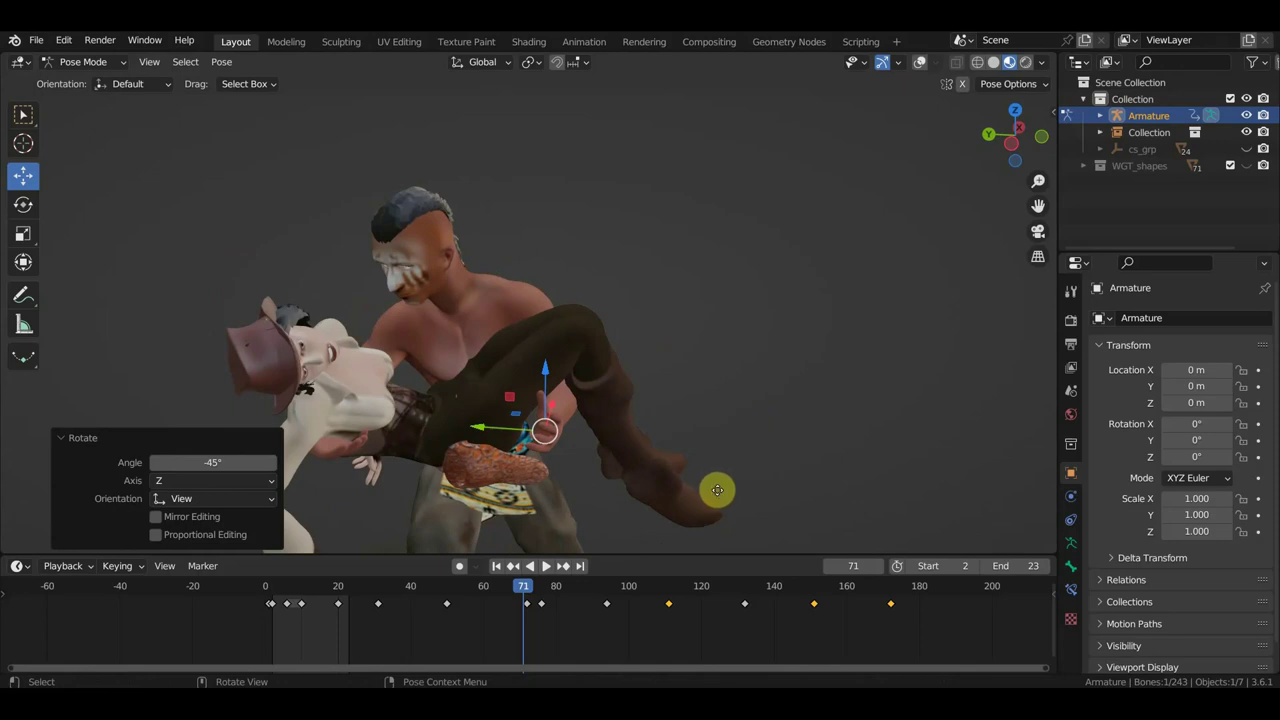
Refine the left hand's position and rotation with further small moves and turns.
{"action": "key", "text": "g"}
{"action": "left_click", "coordinate": [694, 472]}
{"action": "key", "text": "r"}
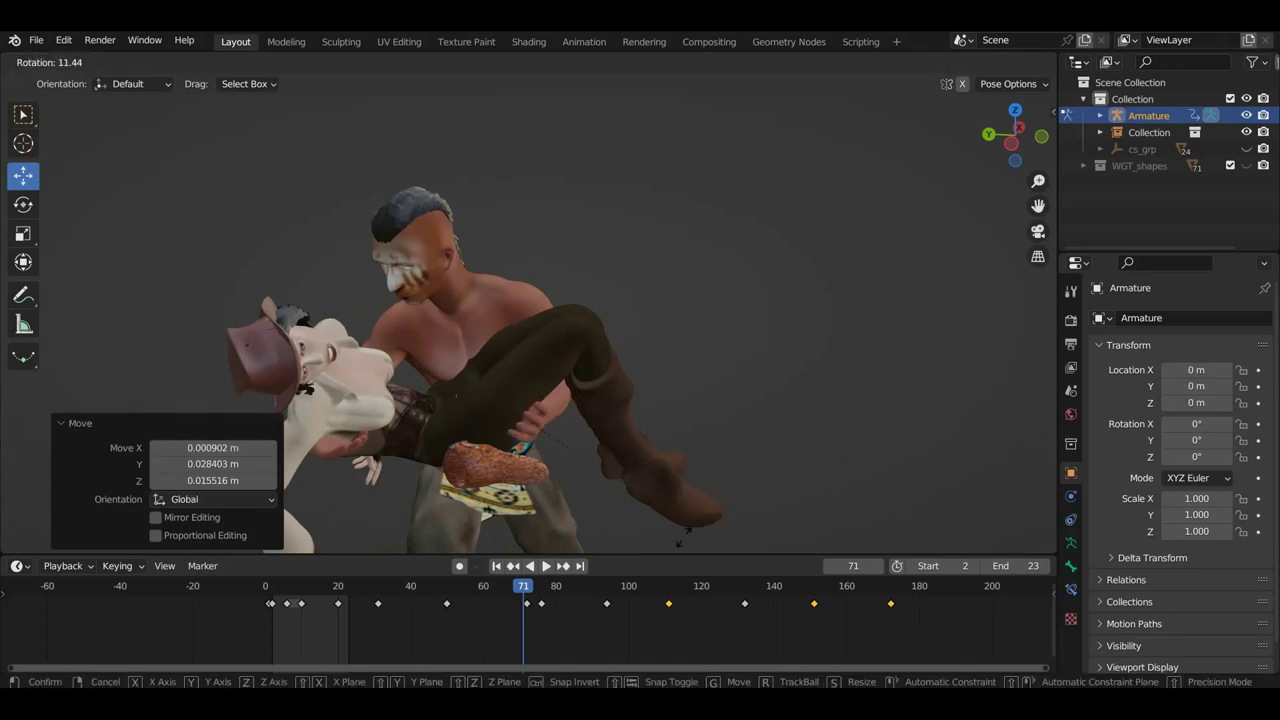
{"action": "left_click", "coordinate": [669, 552]}
{"action": "mouse_move", "coordinate": [728, 523]}
{"action": "middle_mouse_down"}
{"action": "mouse_move", "coordinate": [572, 510]}
{"action": "mouse_move", "coordinate": [526, 520]}
{"action": "middle_mouse_up"}
{"action": "key", "text": "r"}
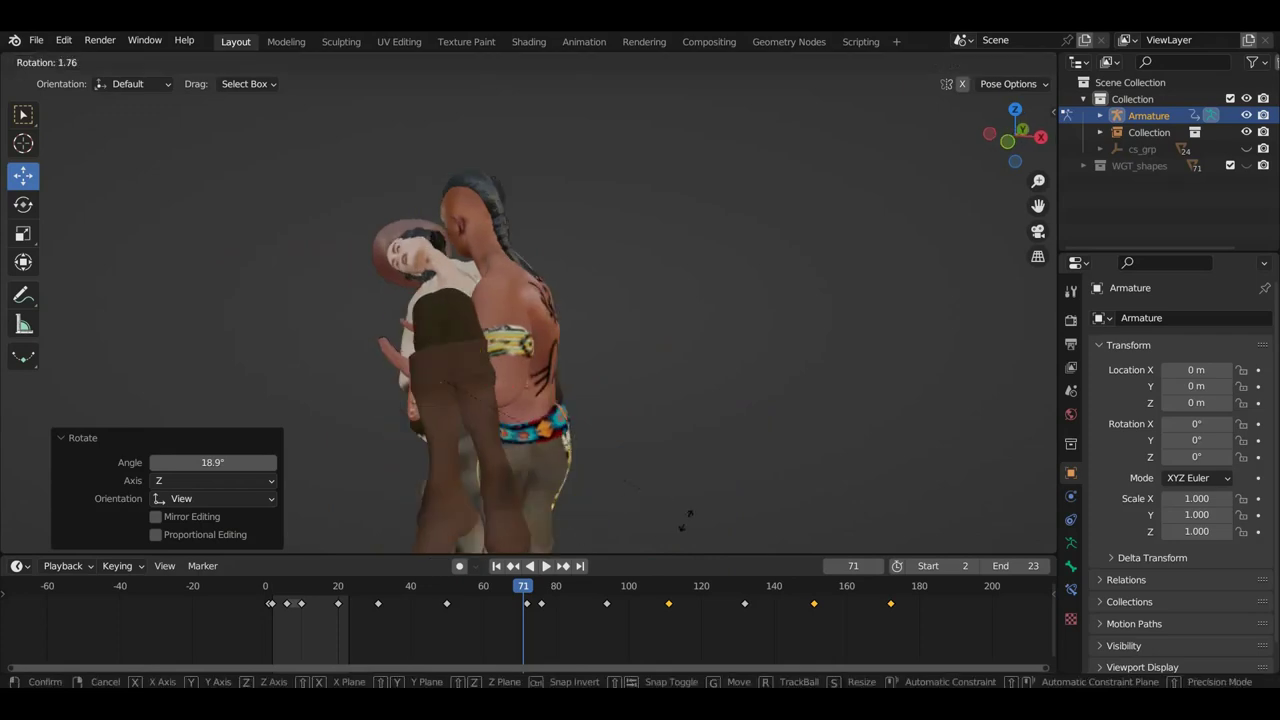
{"action": "left_click", "coordinate": [665, 528]}
{"action": "key", "text": "g"}
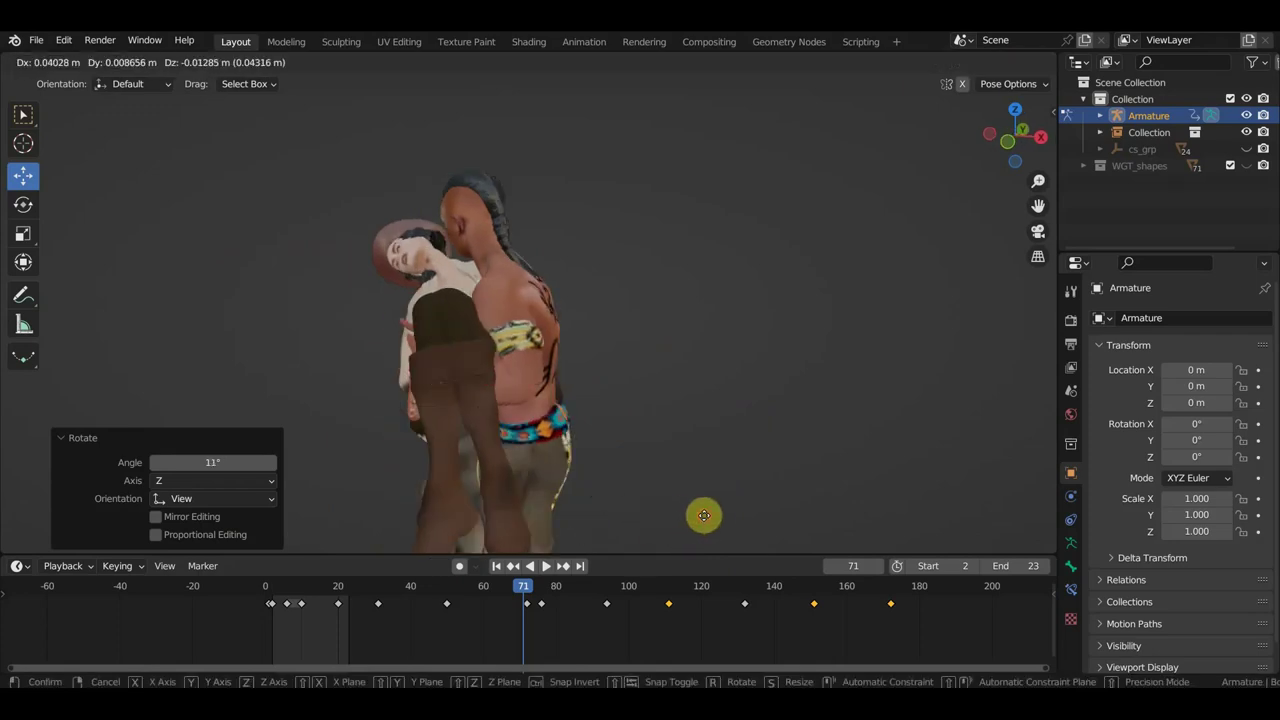
{"action": "left_click", "coordinate": [740, 516]}
{"action": "mouse_move", "coordinate": [745, 516]}
{"action": "middle_mouse_down"}
{"action": "mouse_move", "coordinate": [886, 486]}
{"action": "mouse_move", "coordinate": [891, 463]}
{"action": "mouse_move", "coordinate": [914, 451]}
{"action": "mouse_move", "coordinate": [772, 478]}
{"action": "middle_mouse_up"}
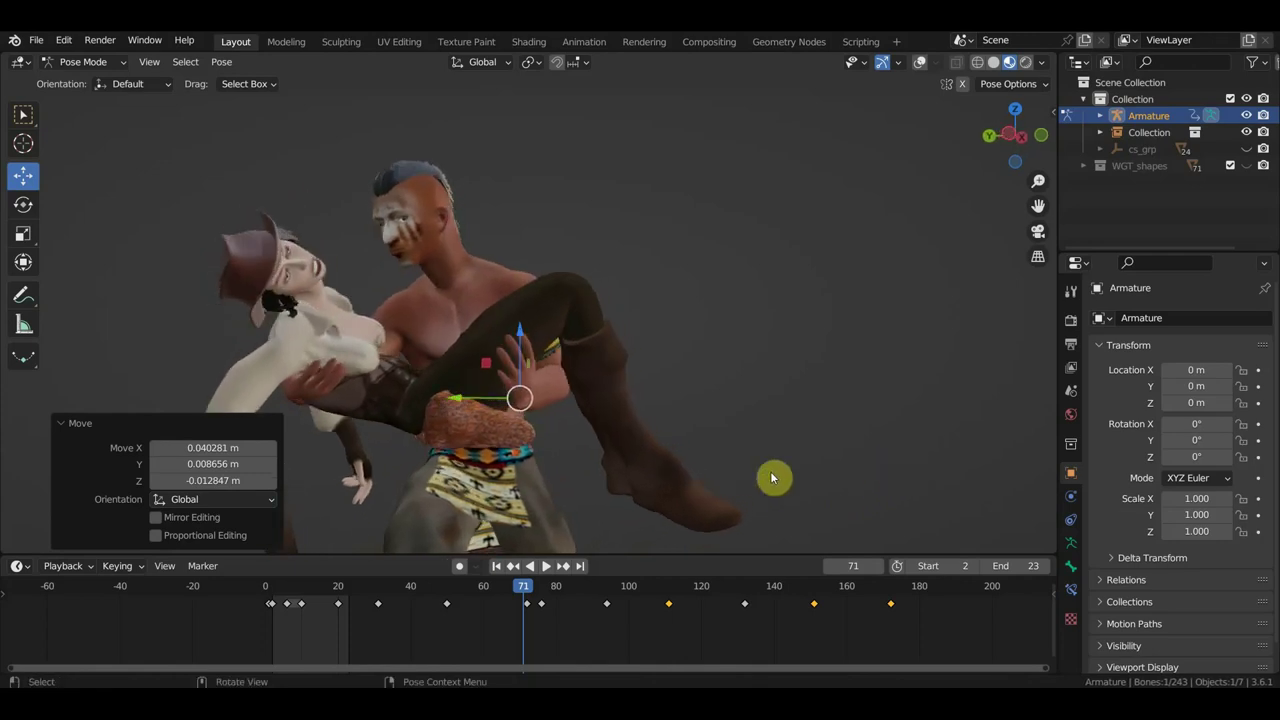
Select the right hand IK control and rotate it 12.1°.
{"action": "left_click", "coordinate": [920, 62]}
{"action": "left_click", "coordinate": [345, 404]}
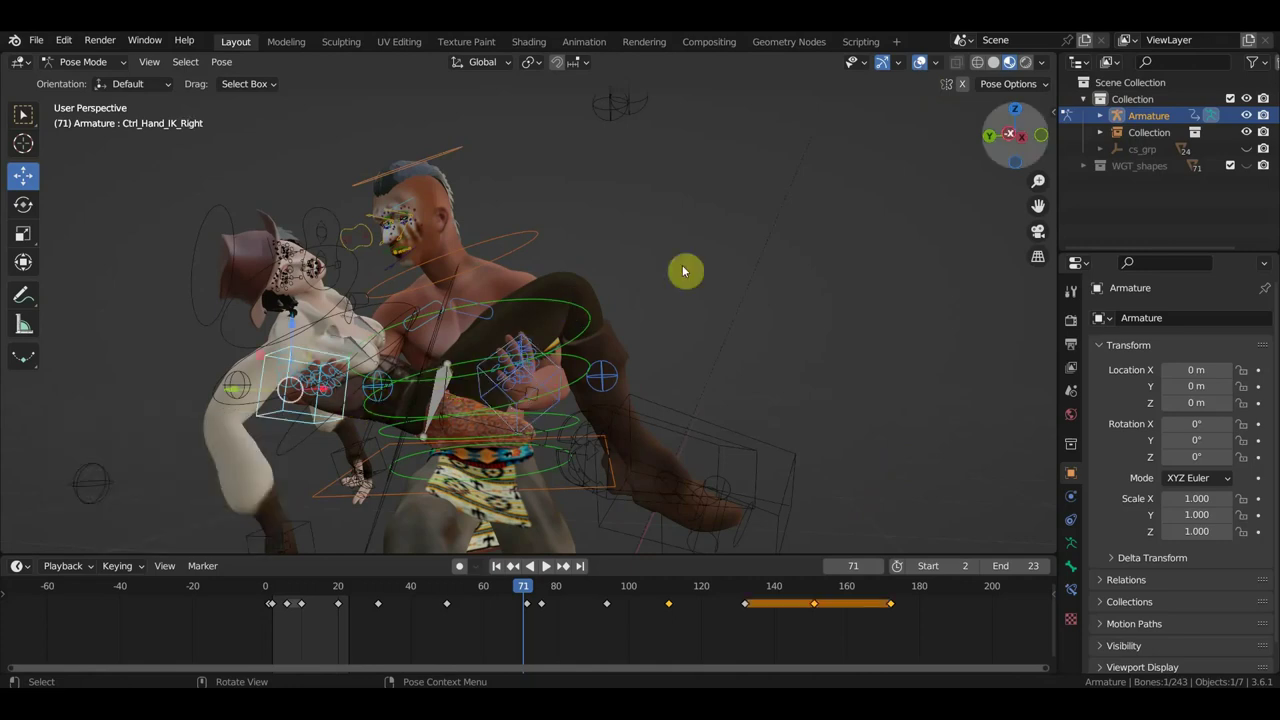
{"action": "left_click", "coordinate": [921, 64]}
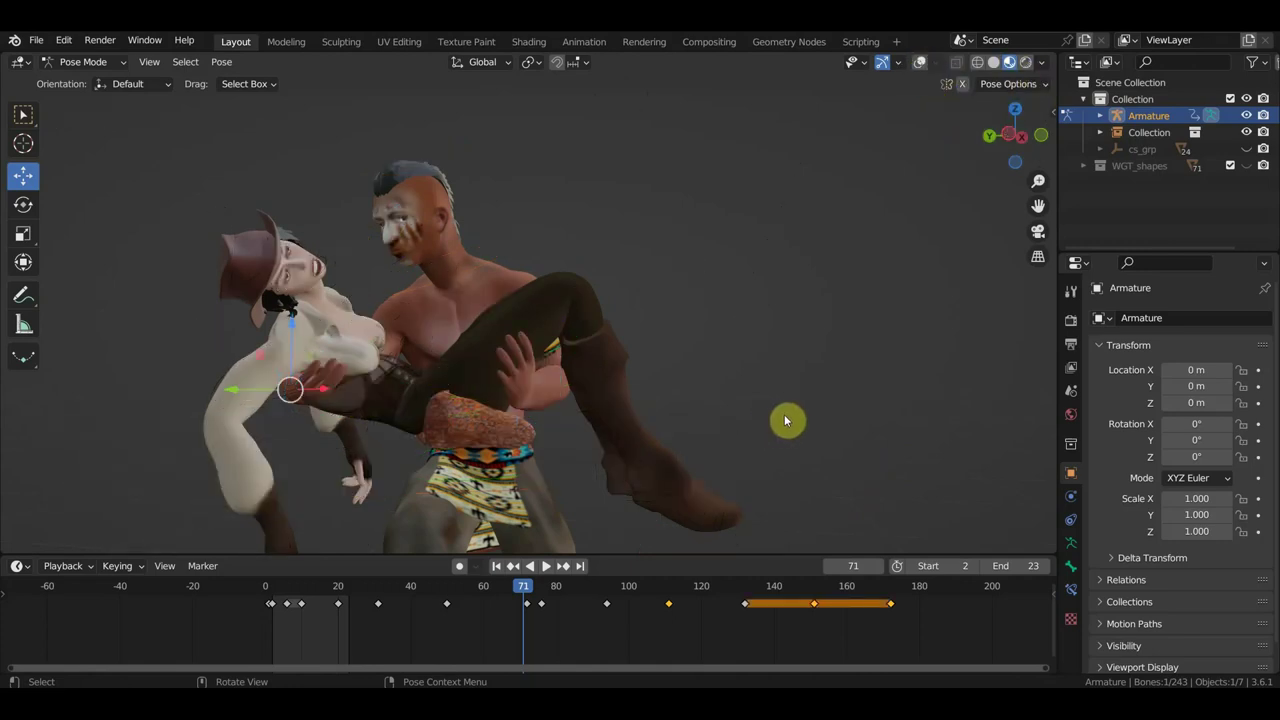
{"action": "key", "text": "r"}
{"action": "left_click", "coordinate": [702, 514]}
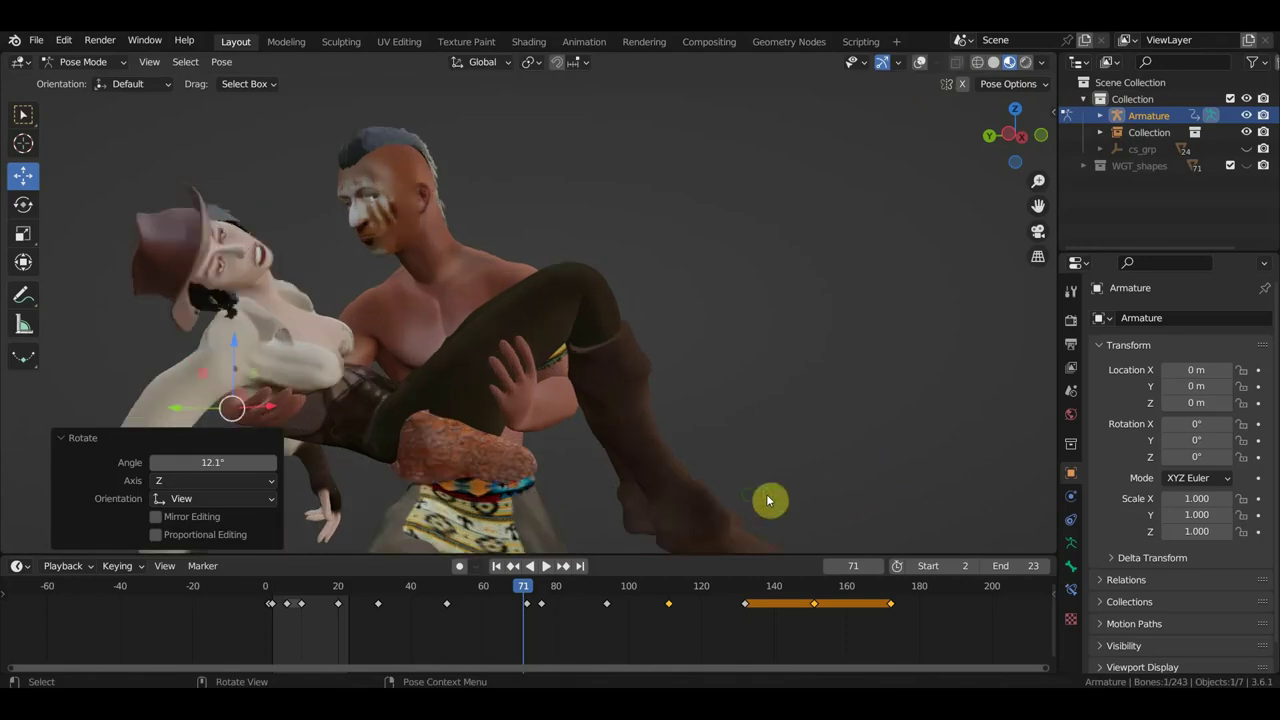
{"action": "mouse_move", "coordinate": [766, 500]}
{"action": "middle_mouse_down"}
{"action": "mouse_move", "coordinate": [31, 505]}
{"action": "mouse_move", "coordinate": [881, 493]}
{"action": "mouse_move", "coordinate": [771, 497]}
{"action": "middle_mouse_up"}
Key Location & Rotation for all bones at frame 71, shift the keys one frame later, and review the motion.
{"action": "key", "text": "a"}
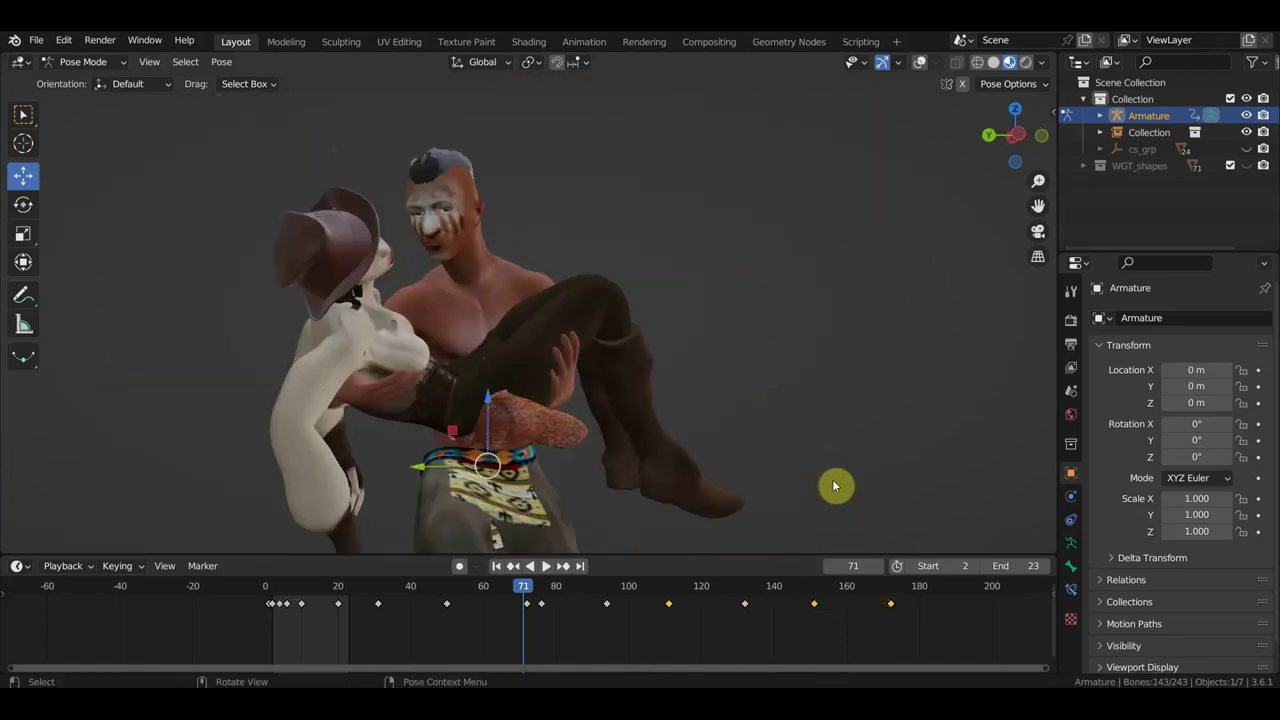
{"action": "key", "text": "i"}
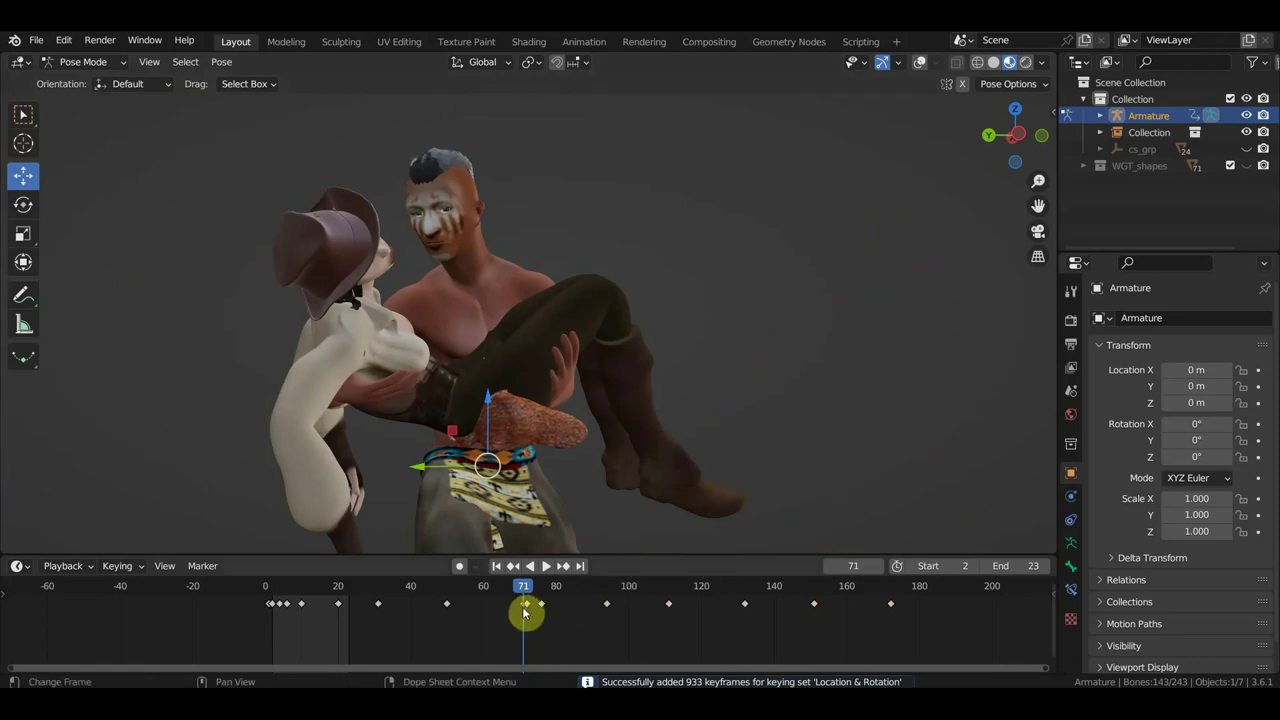
{"action": "key", "text": "g"}
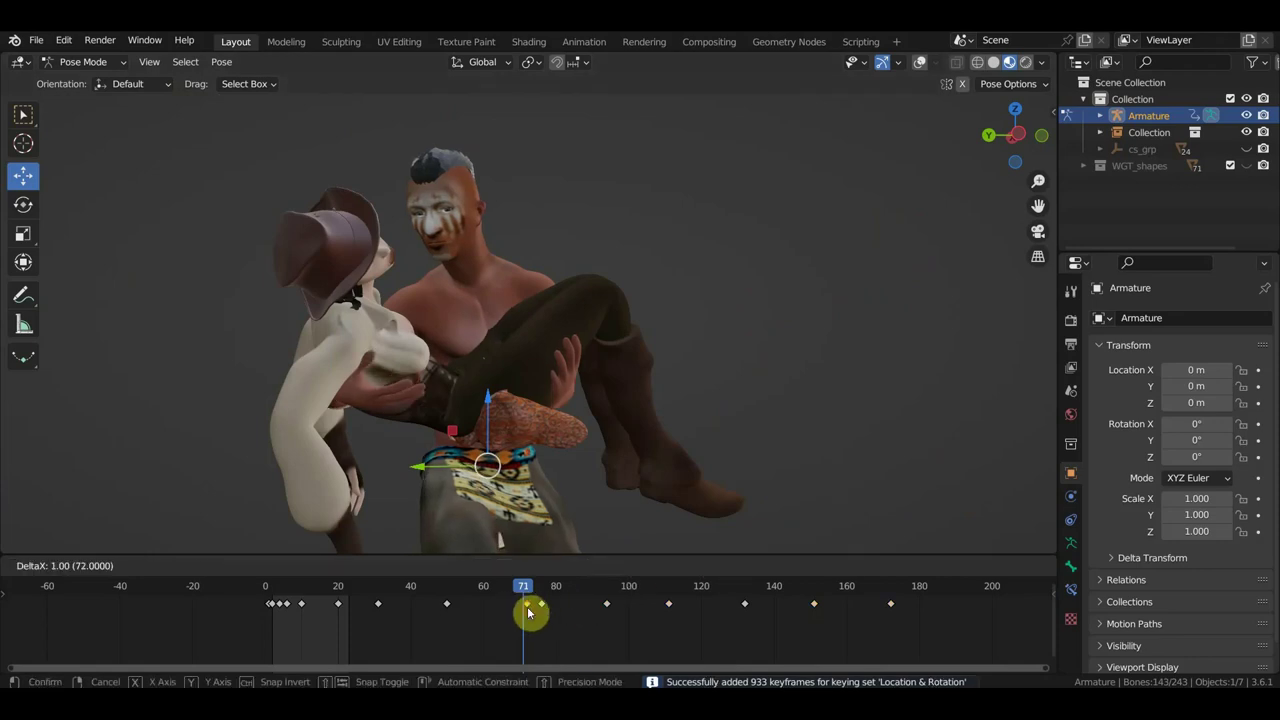
{"action": "left_click", "coordinate": [537, 614]}
{"action": "mouse_move", "coordinate": [532, 592]}
{"action": "left_mouse_down"}
{"action": "mouse_move", "coordinate": [555, 596]}
{"action": "mouse_move", "coordinate": [541, 603]}
{"action": "mouse_move", "coordinate": [555, 611]}
{"action": "mouse_move", "coordinate": [603, 607]}
{"action": "left_mouse_up"}
{"action": "key", "text": "ctrl+z"}
Scrub the carry motion between frames 85 and 112, settling the playhead on frame 96.
{"action": "mouse_move", "coordinate": [625, 555]}
{"action": "middle_mouse_down"}
{"action": "mouse_move", "coordinate": [694, 486]}
{"action": "mouse_move", "coordinate": [737, 480]}
{"action": "middle_mouse_up"}
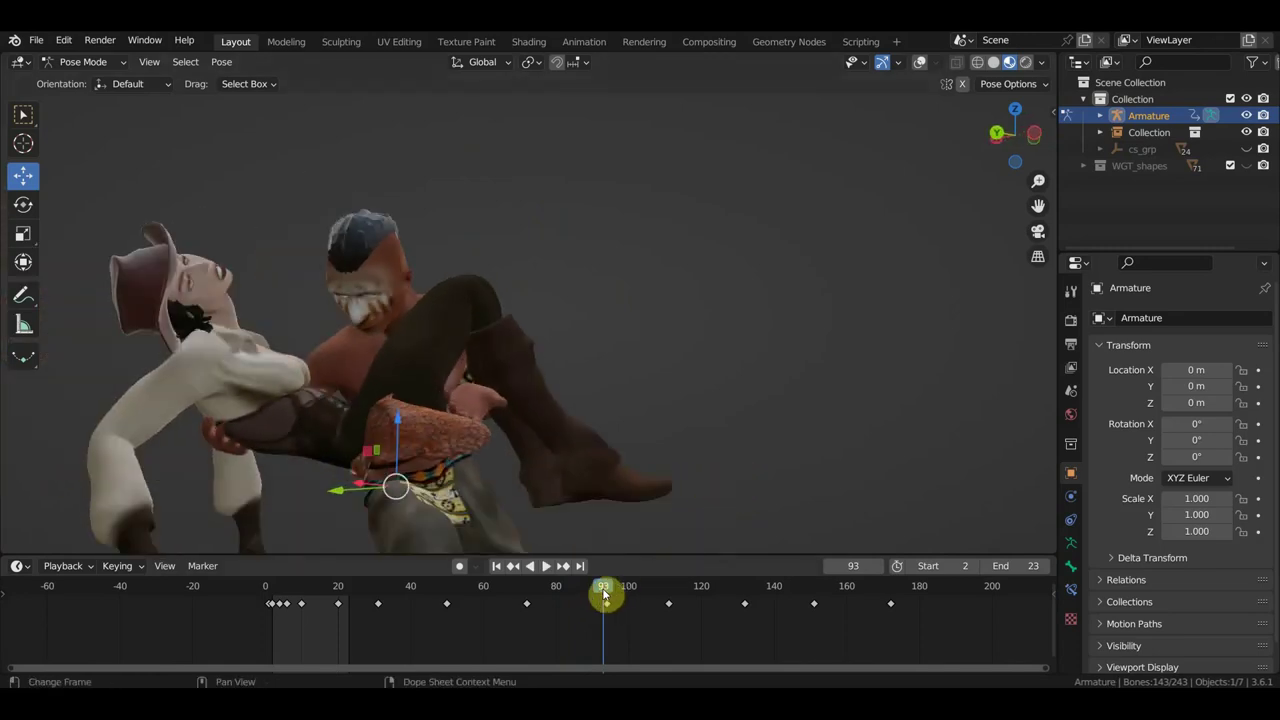
{"action": "left_click_drag", "start_coordinate": [604, 594], "coordinate": [580, 597]}
{"action": "mouse_move", "coordinate": [660, 511]}
{"action": "middle_mouse_down"}
{"action": "mouse_move", "coordinate": [697, 463]}
{"action": "mouse_move", "coordinate": [640, 474]}
{"action": "mouse_move", "coordinate": [626, 451]}
{"action": "middle_mouse_up"}
{"action": "scroll", "coordinate": [626, 451], "scroll_direction": "down", "scroll_amount": 2}
{"action": "scroll", "coordinate": [636, 451], "scroll_direction": "up", "scroll_amount": 1}
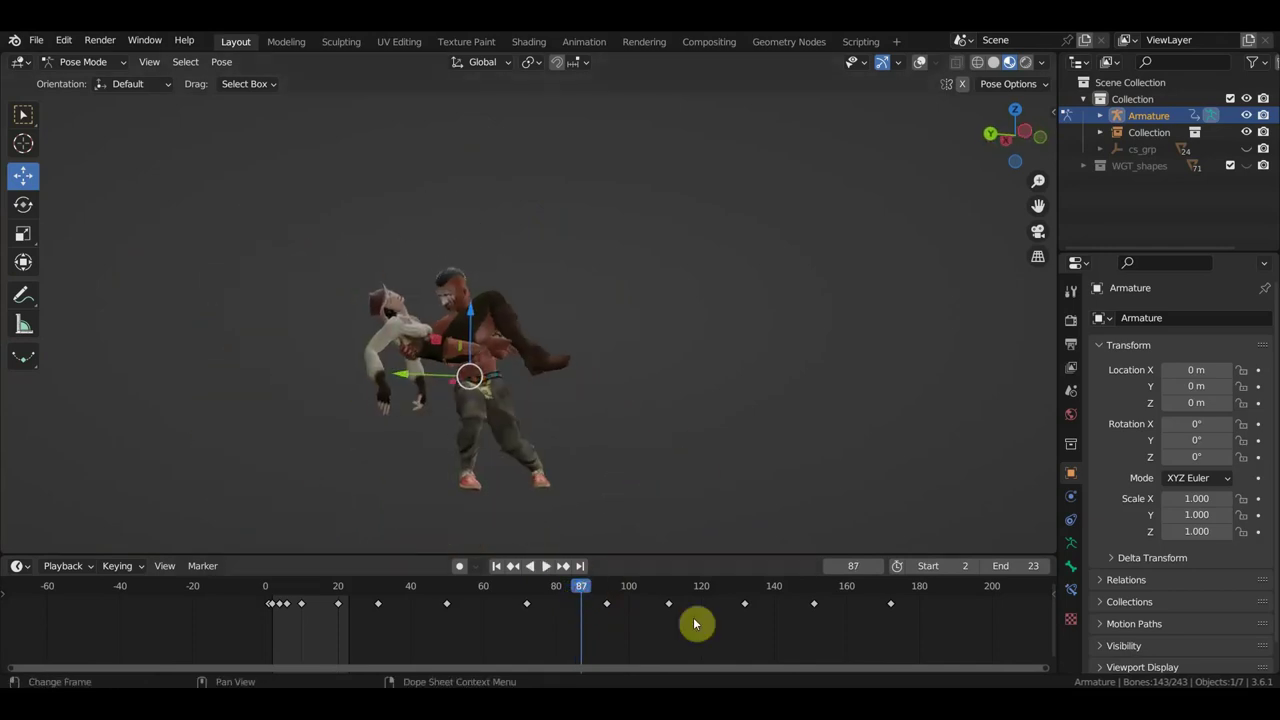
{"action": "left_click", "coordinate": [673, 586]}
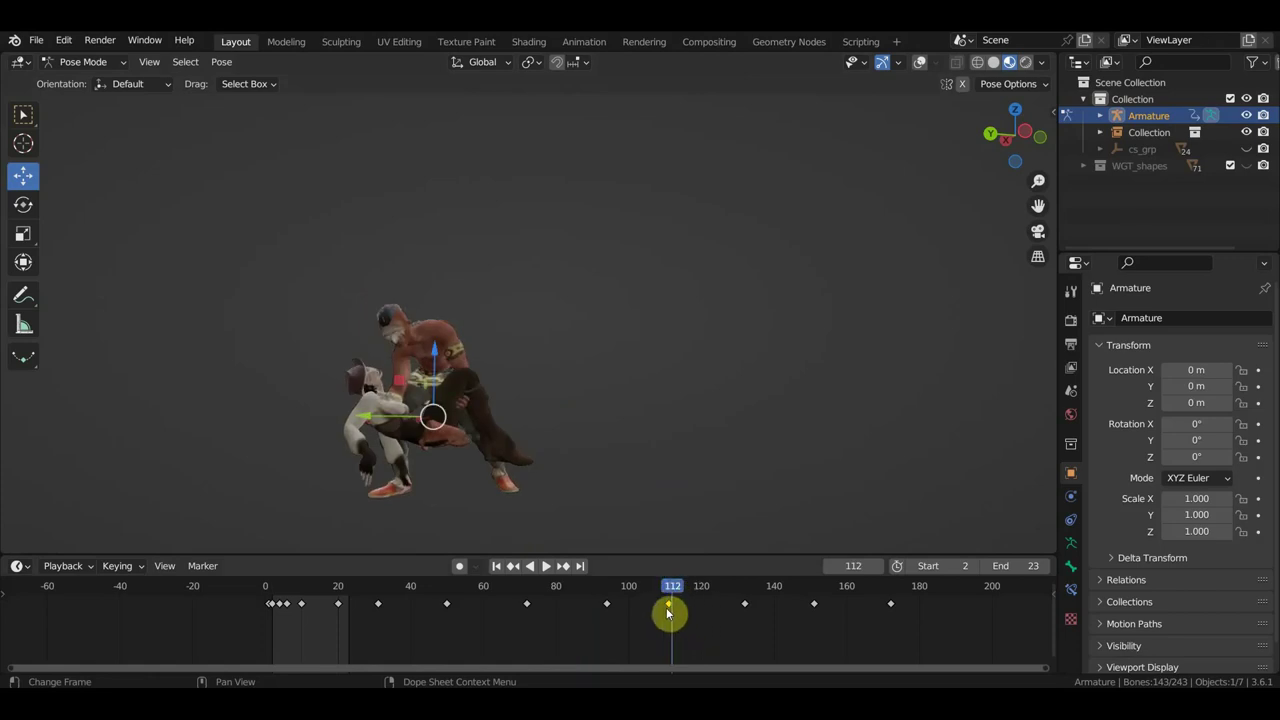
{"action": "mouse_move", "coordinate": [671, 593]}
{"action": "left_mouse_down"}
{"action": "mouse_move", "coordinate": [591, 594]}
{"action": "mouse_move", "coordinate": [700, 608]}
{"action": "mouse_move", "coordinate": [543, 600]}
{"action": "mouse_move", "coordinate": [650, 605]}
{"action": "left_mouse_up"}
{"action": "scroll", "coordinate": [675, 500], "scroll_direction": "up", "scroll_amount": 3}
{"action": "middle_click_drag", "start_coordinate": [689, 457], "coordinate": [860, 360], "text": "shift"}
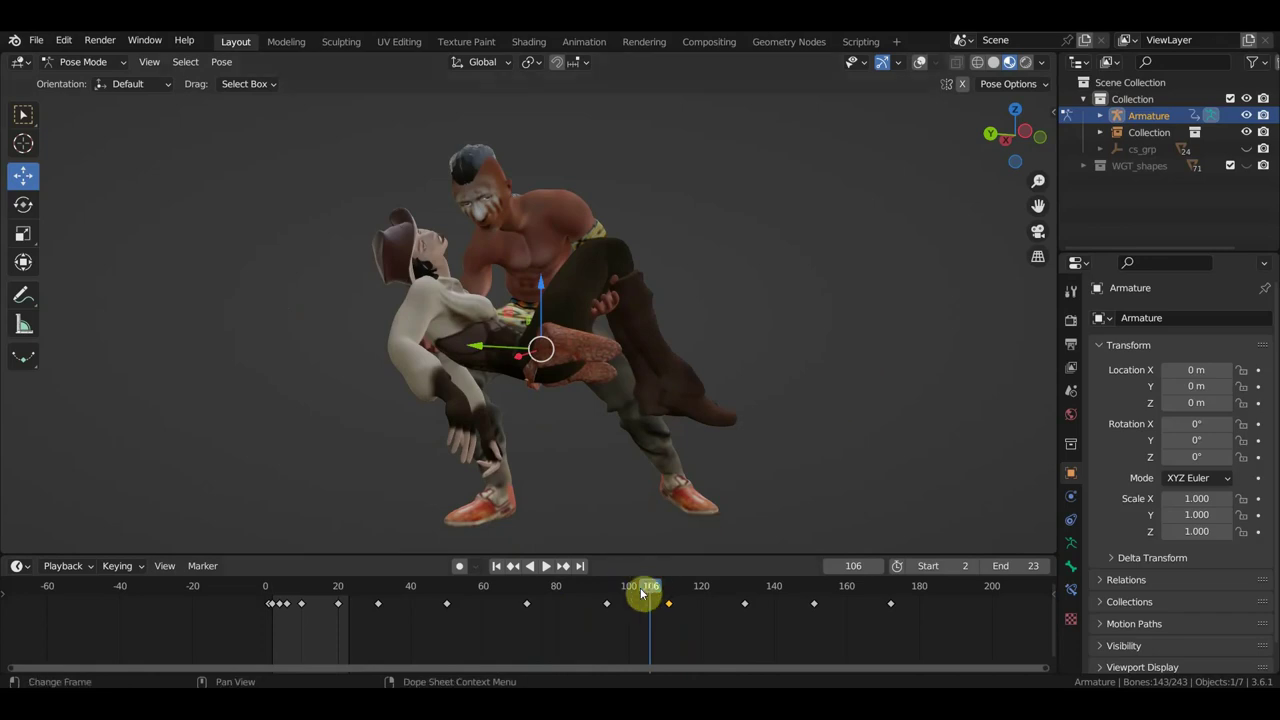
{"action": "mouse_move", "coordinate": [643, 594]}
{"action": "left_mouse_down"}
{"action": "mouse_move", "coordinate": [530, 609]}
{"action": "mouse_move", "coordinate": [604, 609]}
{"action": "left_mouse_up"}
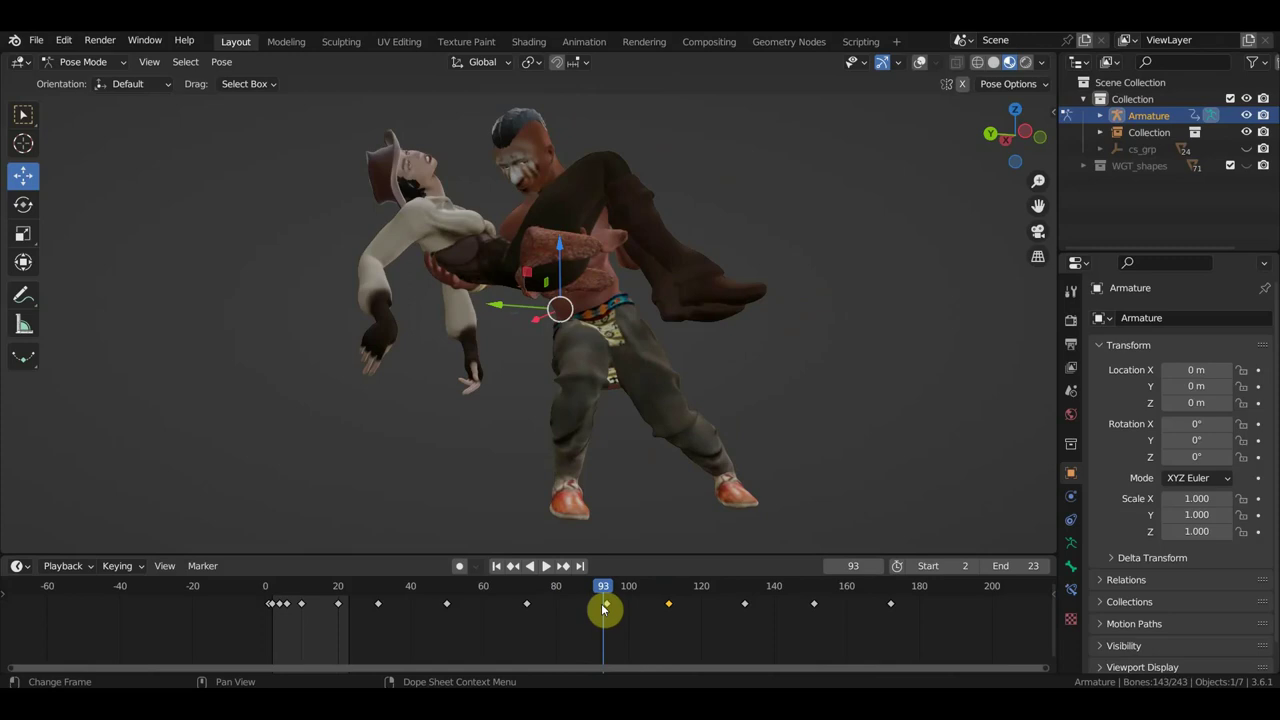
{"action": "left_click_drag", "start_coordinate": [608, 591], "coordinate": [616, 589]}
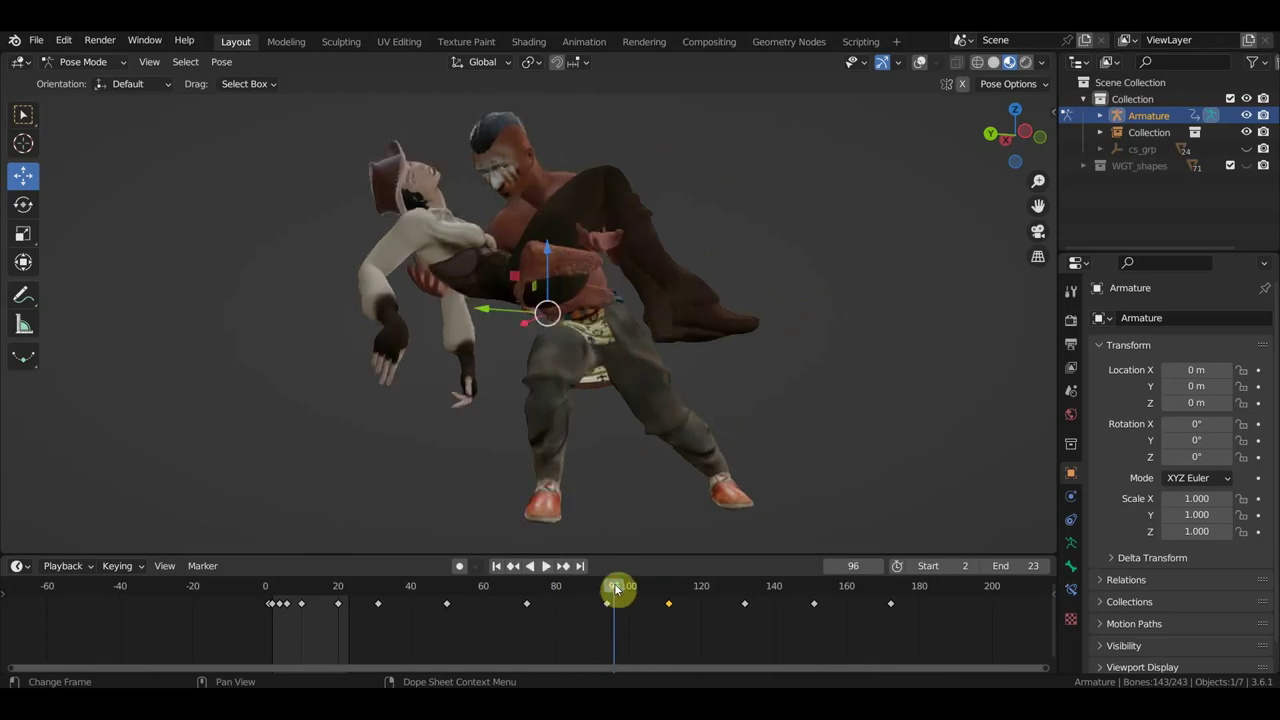
{"action": "middle_click_drag", "start_coordinate": [830, 456], "coordinate": [785, 468]}
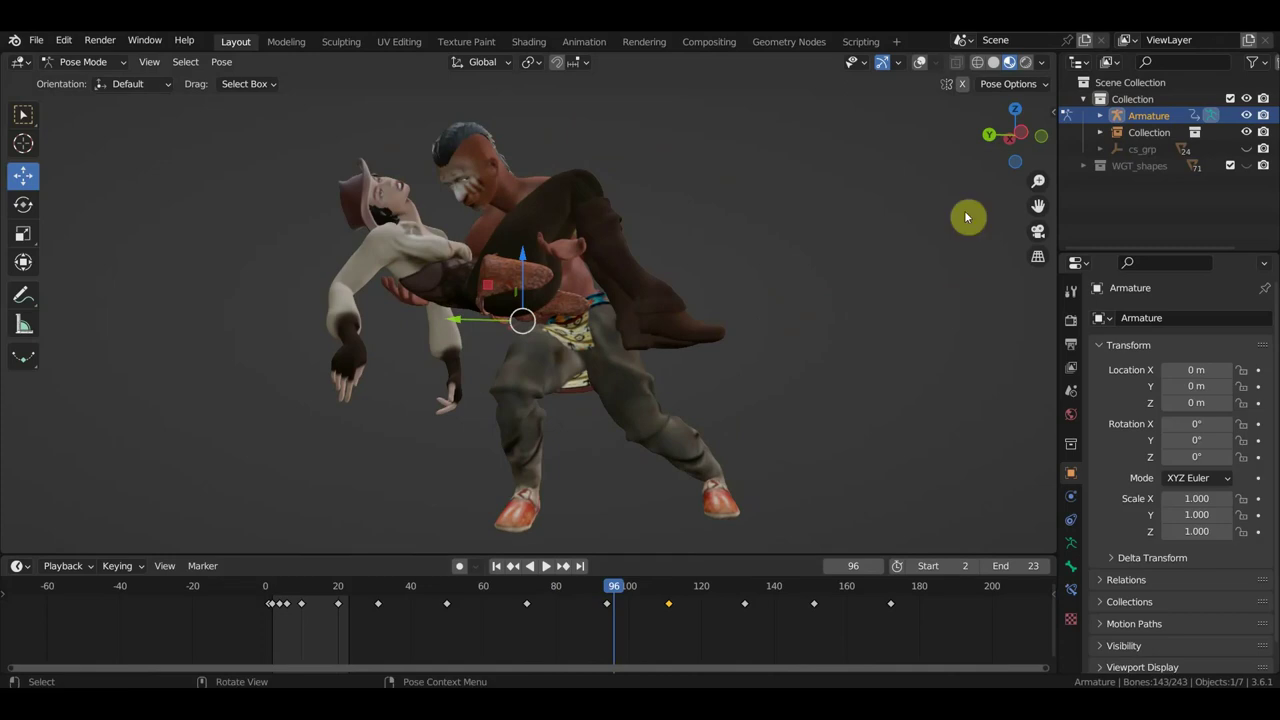
Show the rig overlays again and reposition the man's Ctrl_Foot_IK_Right control.
{"action": "left_click", "coordinate": [920, 63]}
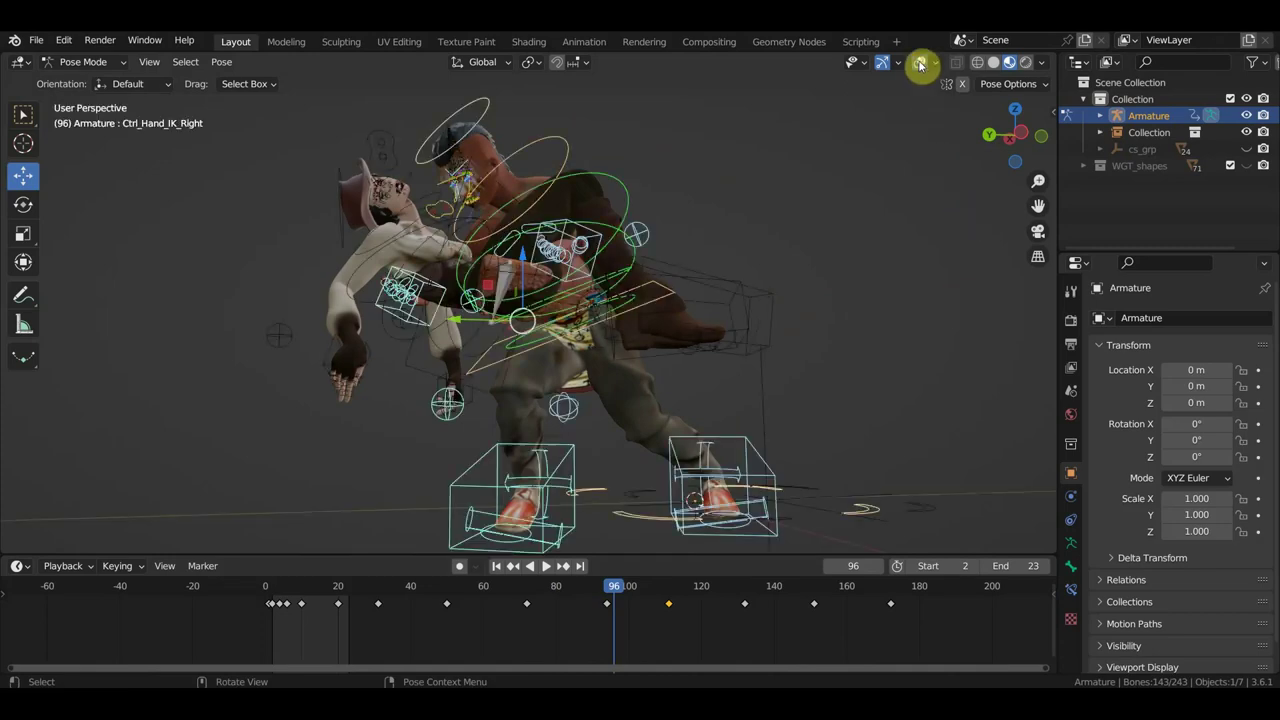
{"action": "left_click", "coordinate": [571, 455]}
{"action": "key", "text": "g"}
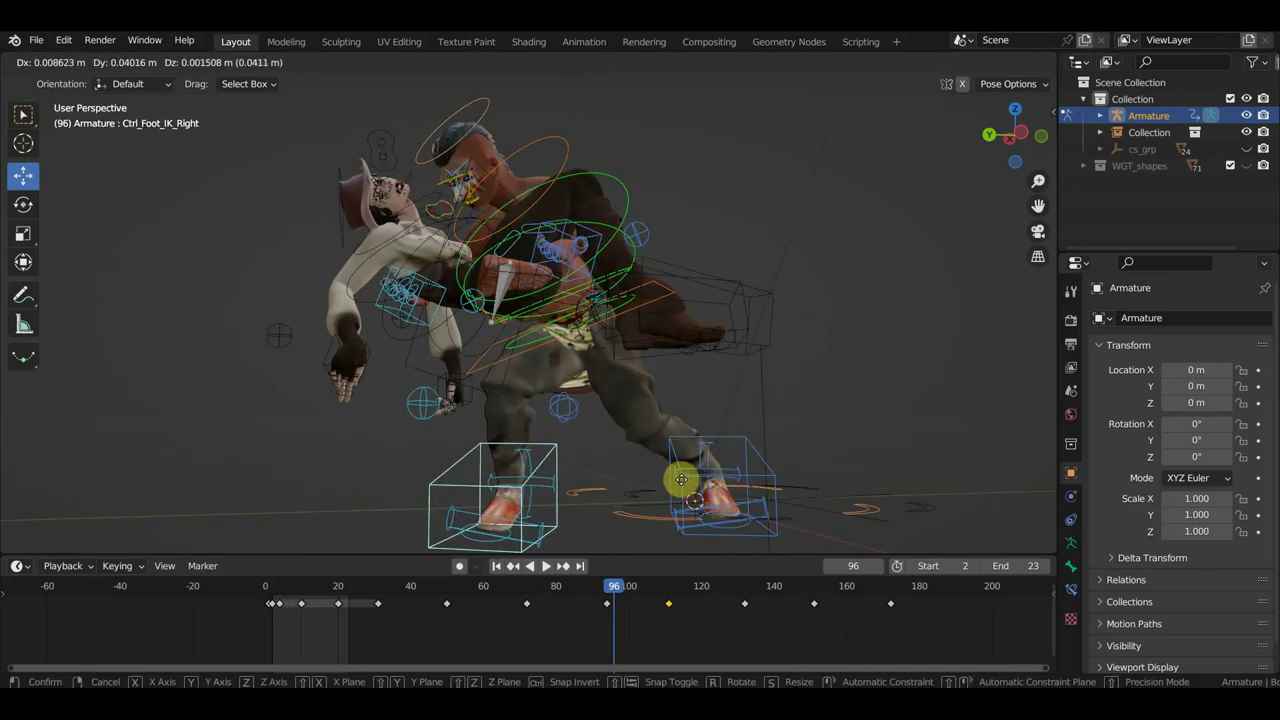
{"action": "left_click", "coordinate": [654, 480]}
{"action": "mouse_move", "coordinate": [654, 477]}
{"action": "middle_mouse_down"}
{"action": "mouse_move", "coordinate": [677, 486]}
{"action": "mouse_move", "coordinate": [660, 506]}
{"action": "middle_mouse_up"}
{"action": "scroll", "coordinate": [646, 496], "scroll_direction": "down", "scroll_amount": 2}
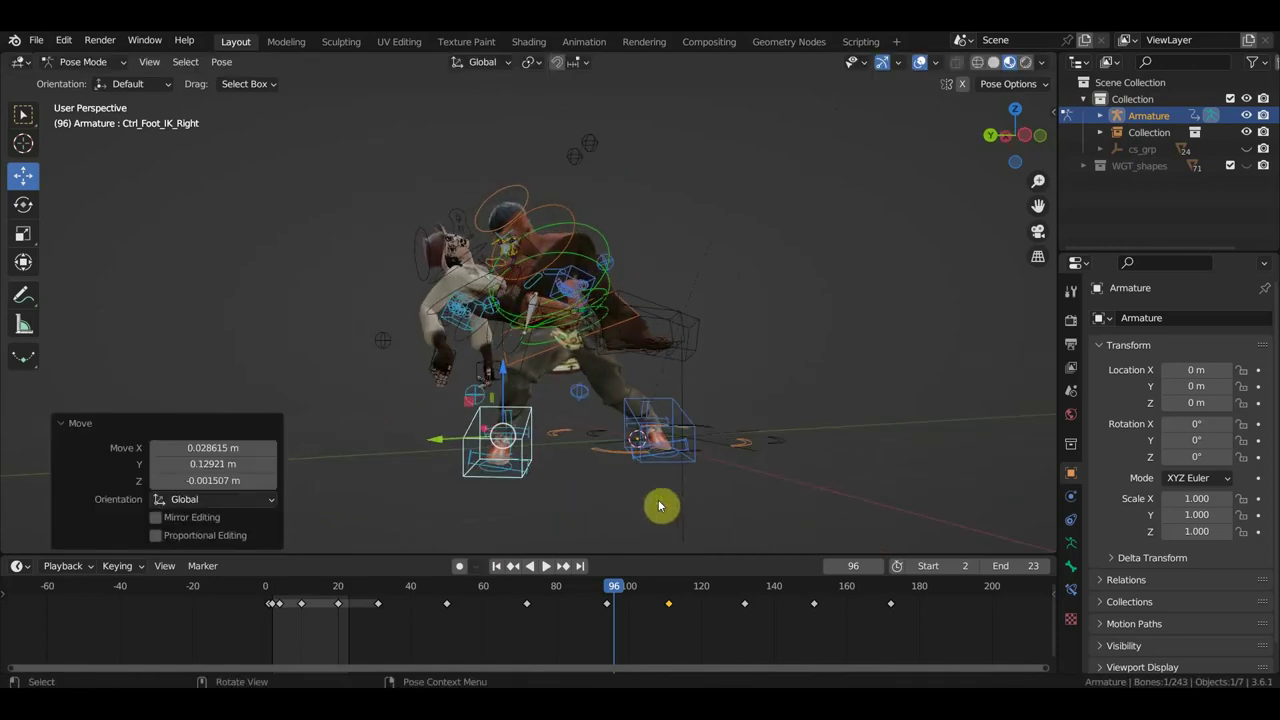
Move the Ctrl_LegPole_IK_Left control to adjust the left knee direction.
{"action": "left_click", "coordinate": [582, 400]}
{"action": "key", "text": "g"}
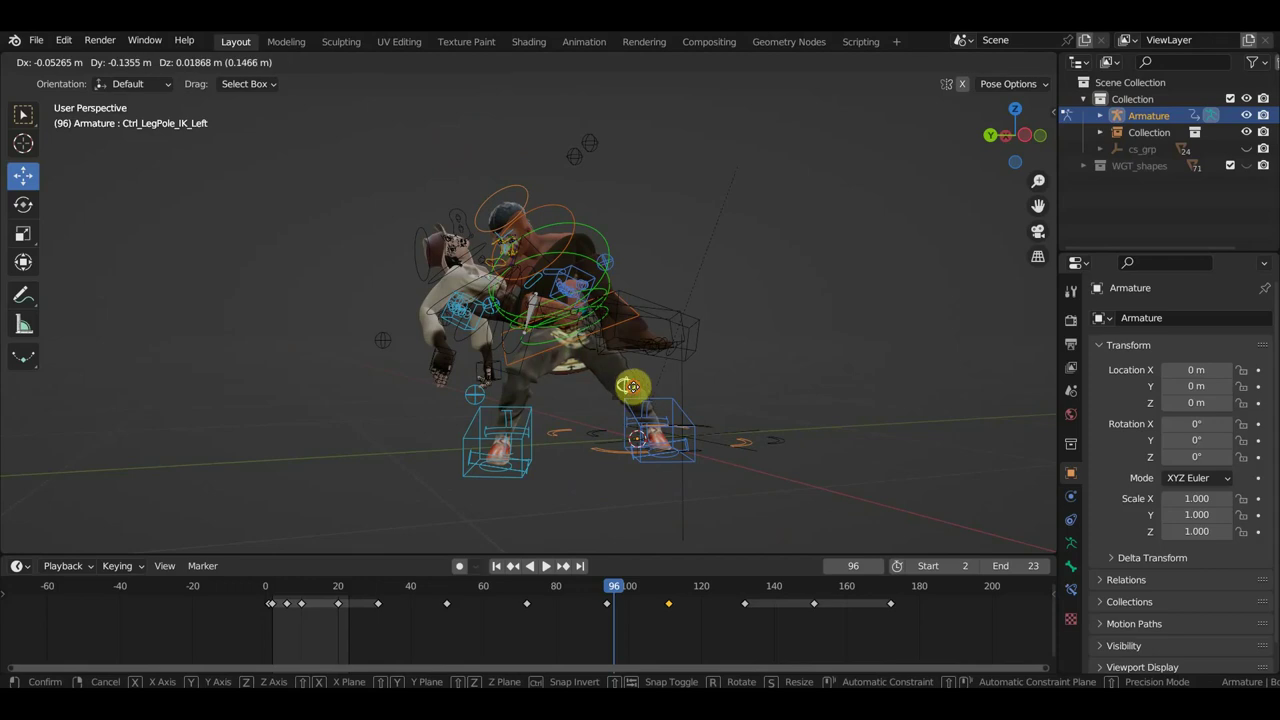
{"action": "left_click", "coordinate": [632, 386]}
{"action": "mouse_move", "coordinate": [654, 420]}
{"action": "middle_mouse_down"}
{"action": "mouse_move", "coordinate": [614, 423]}
{"action": "mouse_move", "coordinate": [660, 408]}
{"action": "middle_mouse_up"}
{"action": "scroll", "coordinate": [620, 420], "scroll_direction": "up", "scroll_amount": 3}
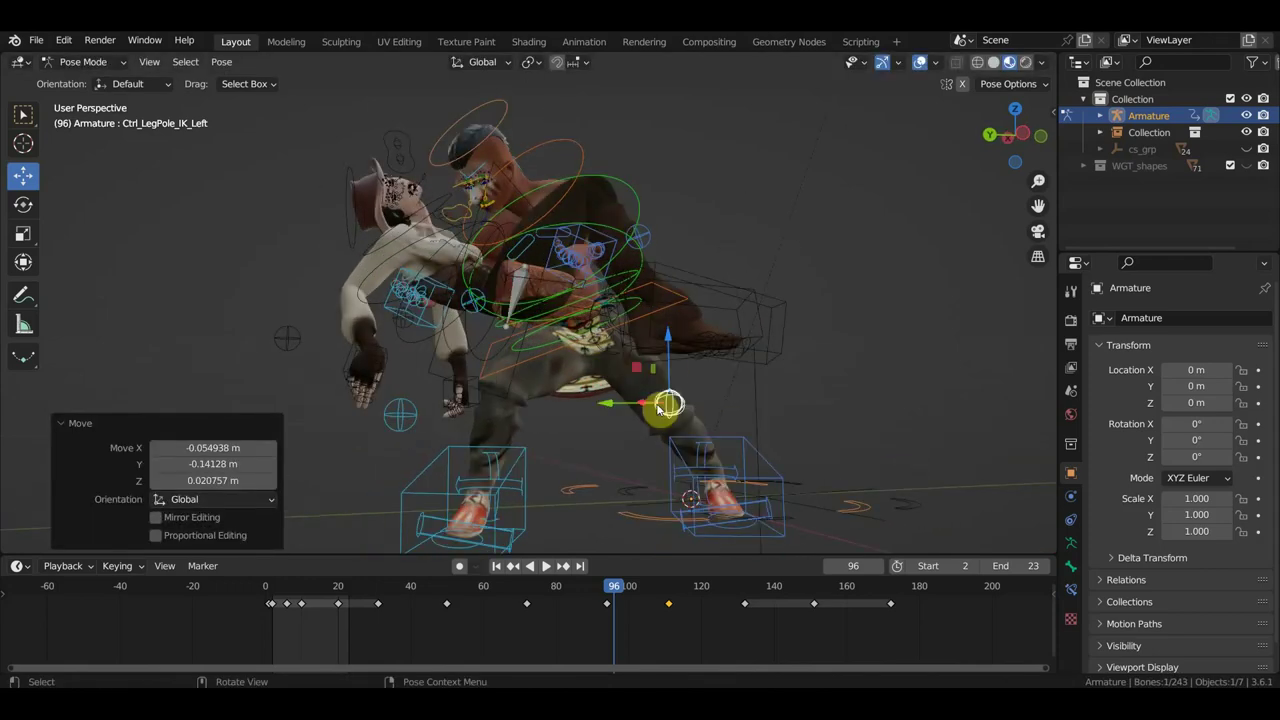
Rotate the Ctrl_Head control by 22.7°.
{"action": "left_click", "coordinate": [511, 112]}
{"action": "middle_click_drag", "start_coordinate": [554, 123], "coordinate": [583, 194]}
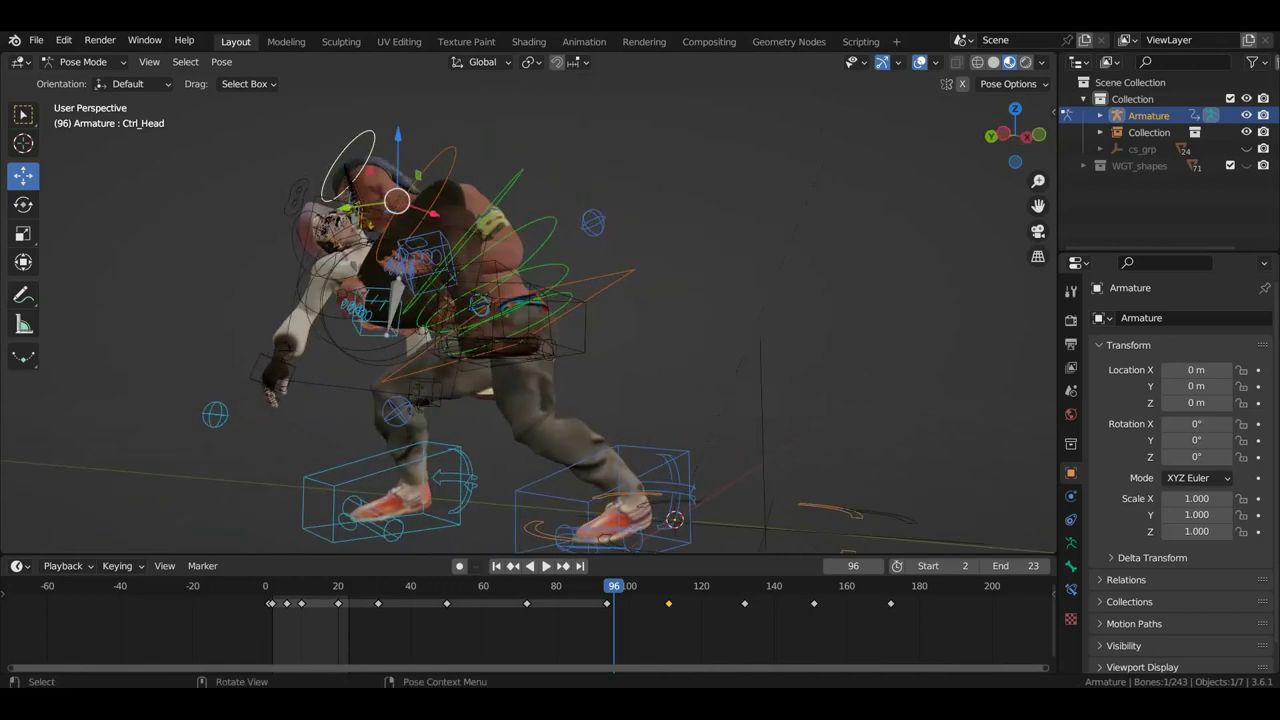
{"action": "key", "text": "r"}
{"action": "left_click", "coordinate": [625, 319]}
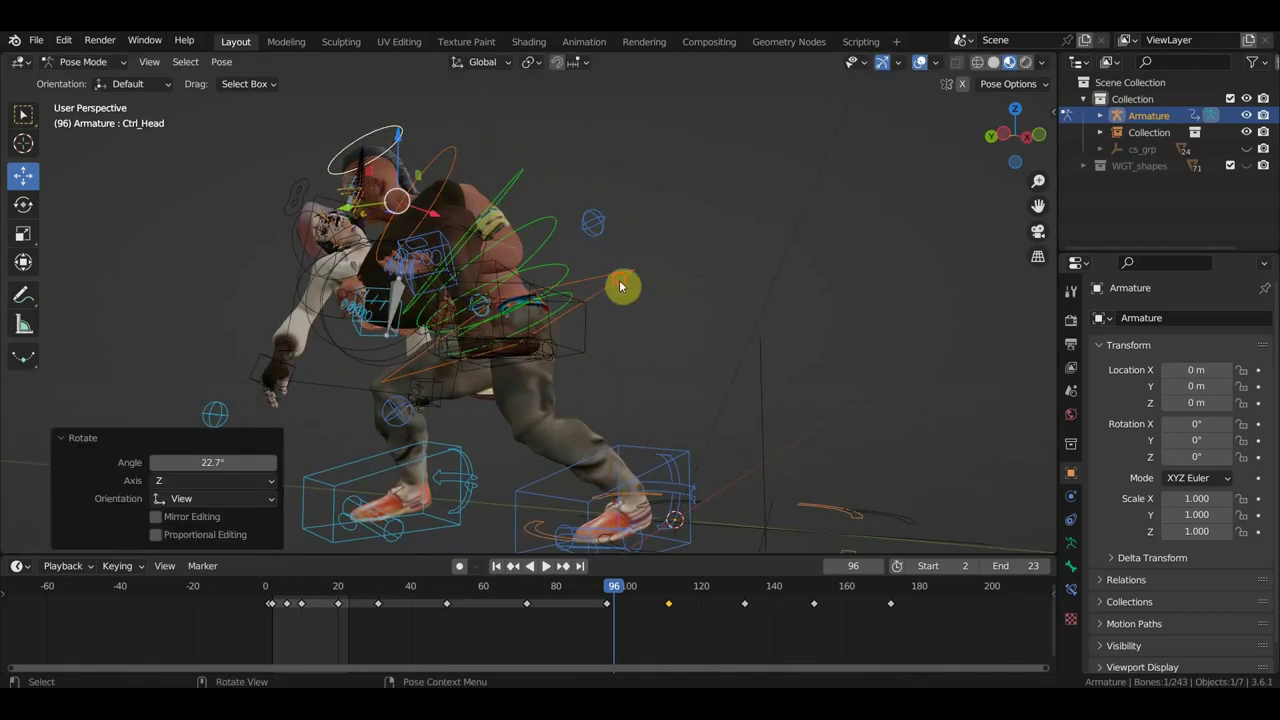
Shift the Ctrl_Hips control in two moves to reposition the man's body.
{"action": "left_click", "coordinate": [620, 287]}
{"action": "key", "text": "g"}
{"action": "left_click", "coordinate": [731, 312]}
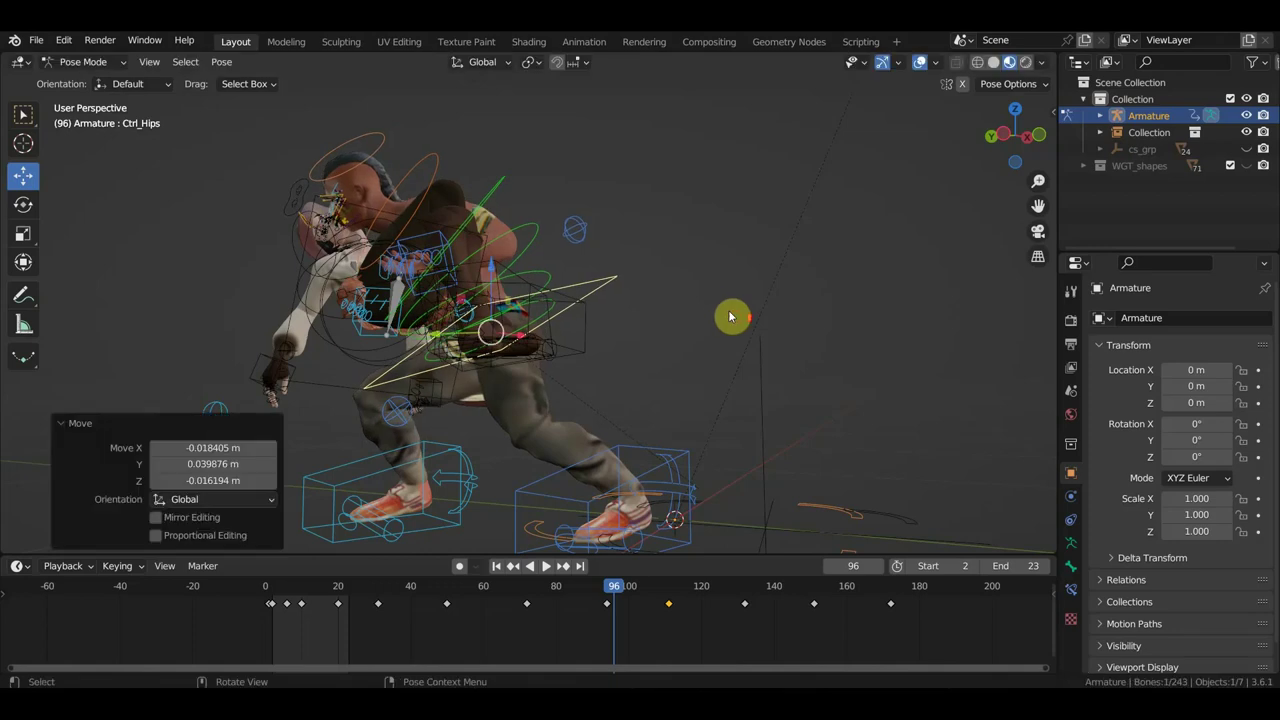
{"action": "mouse_move", "coordinate": [731, 314]}
{"action": "middle_mouse_down"}
{"action": "mouse_move", "coordinate": [843, 325]}
{"action": "mouse_move", "coordinate": [726, 333]}
{"action": "middle_mouse_up"}
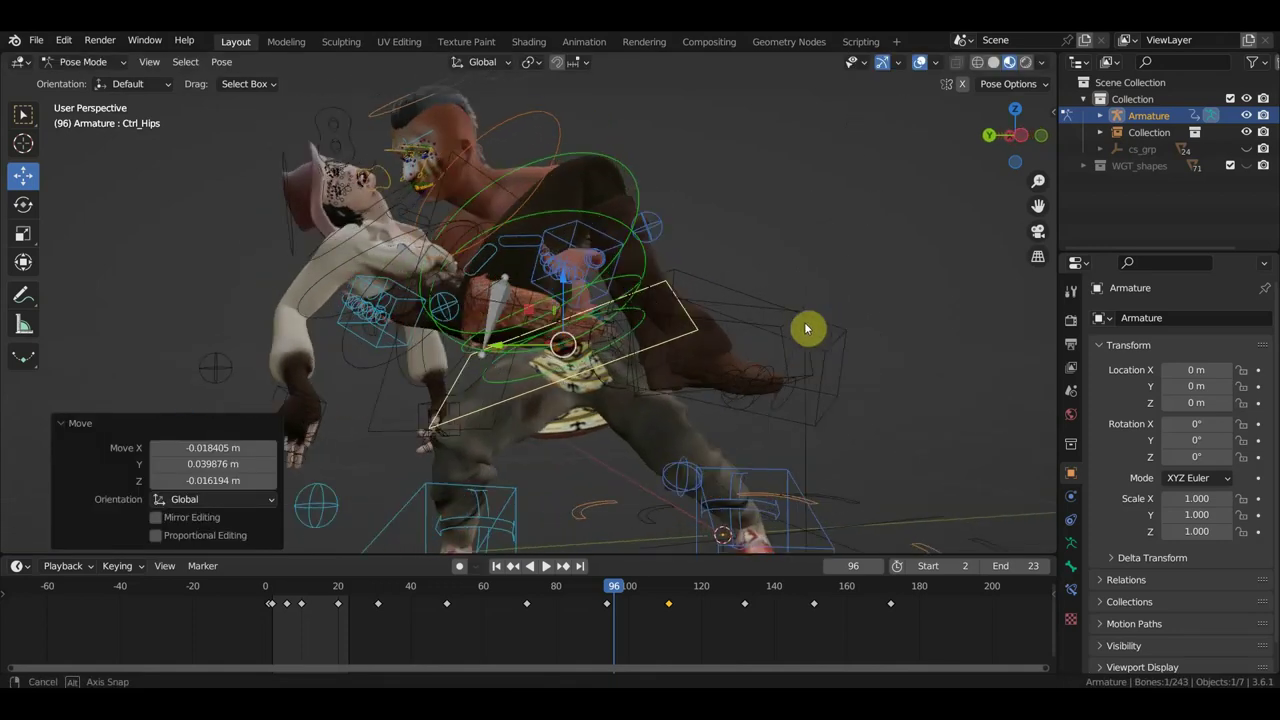
{"action": "key", "text": "g"}
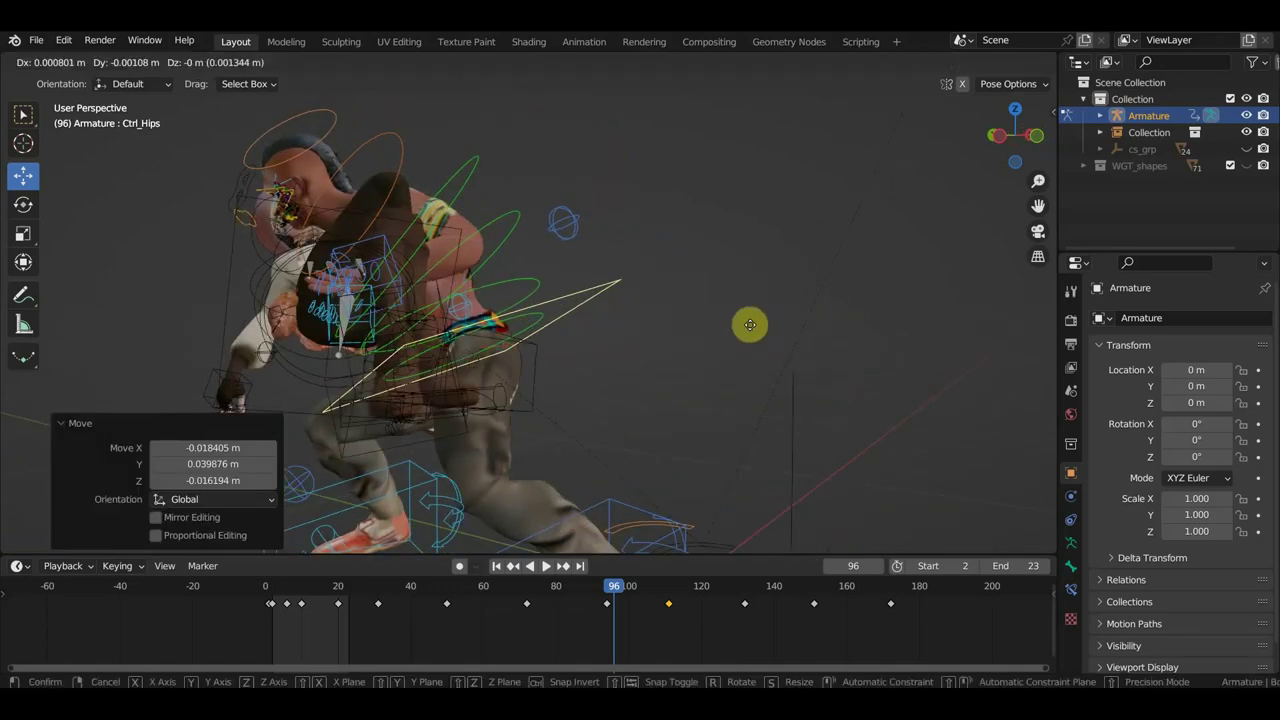
{"action": "left_click", "coordinate": [768, 326]}
{"action": "mouse_move", "coordinate": [768, 326]}
{"action": "middle_mouse_down"}
{"action": "mouse_move", "coordinate": [528, 374]}
{"action": "mouse_move", "coordinate": [623, 321]}
{"action": "middle_mouse_up"}
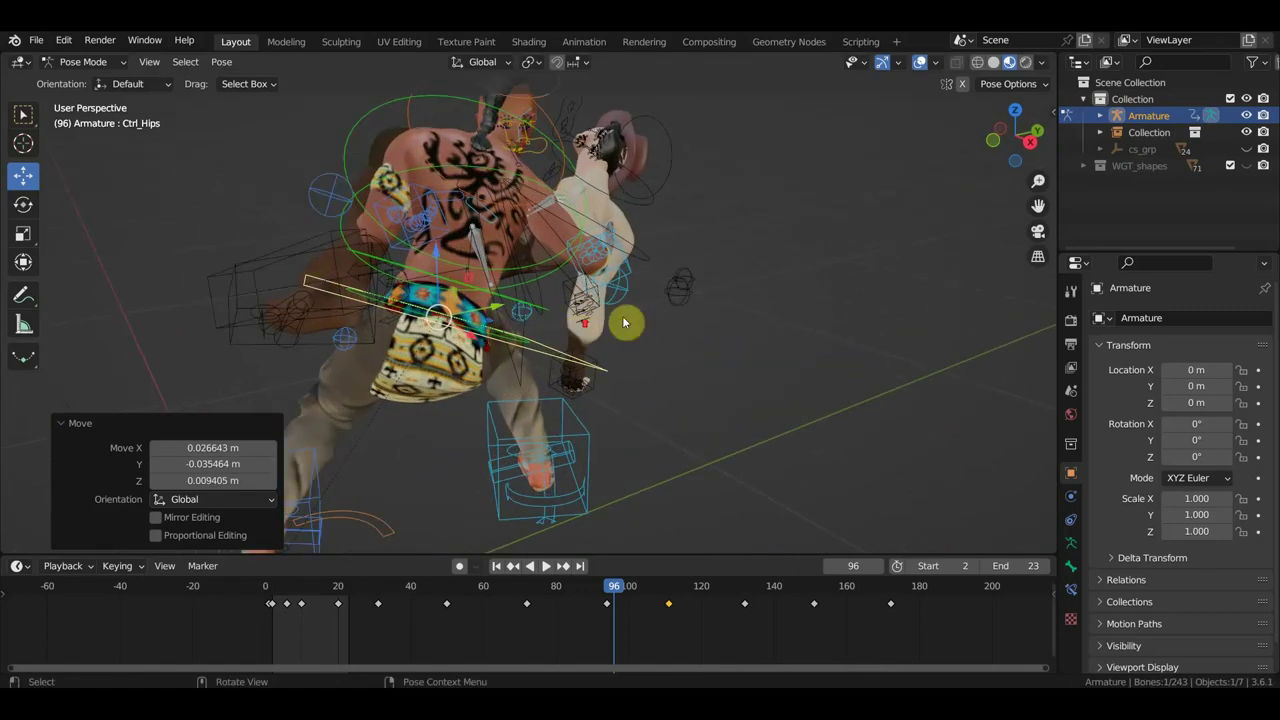
Move the Ctrl_ArmPole_IK_Right control about 18 cm to reposition the right elbow.
{"action": "left_click", "coordinate": [619, 299]}
{"action": "key", "text": "g"}
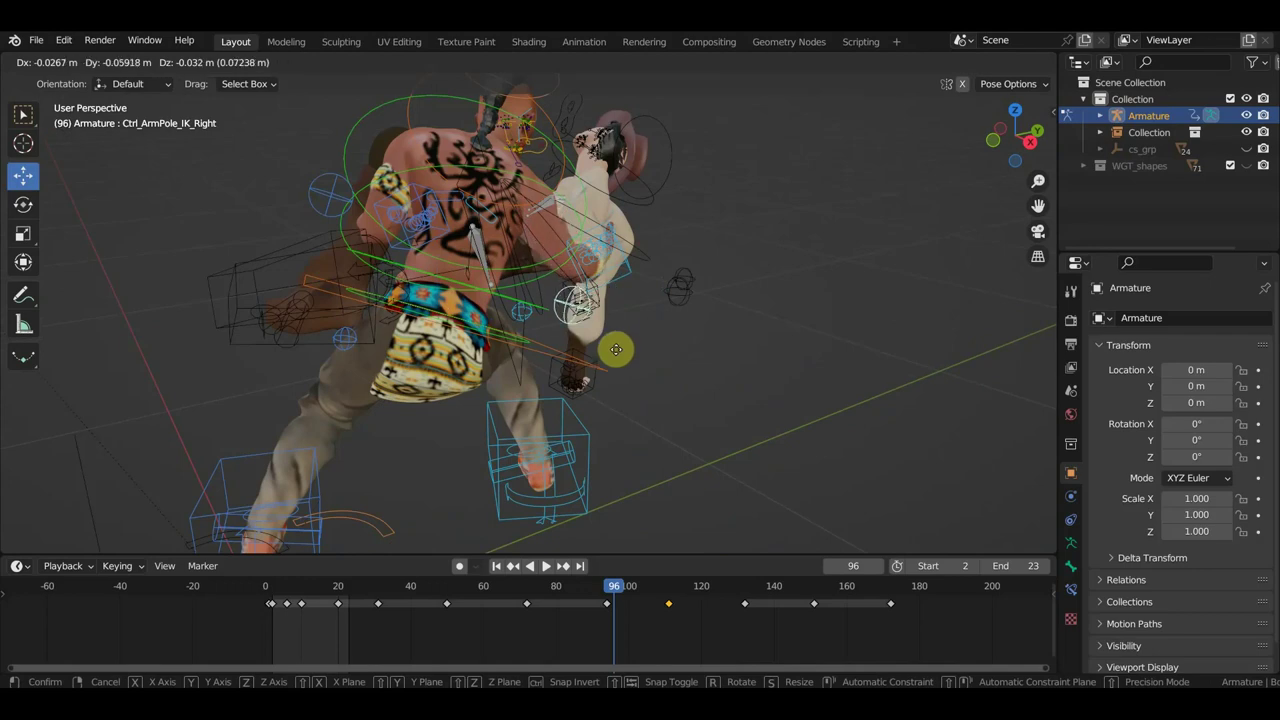
{"action": "left_click", "coordinate": [580, 352]}
{"action": "mouse_move", "coordinate": [737, 349]}
{"action": "middle_mouse_down"}
{"action": "mouse_move", "coordinate": [580, 345]}
{"action": "mouse_move", "coordinate": [585, 326]}
{"action": "mouse_move", "coordinate": [670, 315]}
{"action": "middle_mouse_up"}
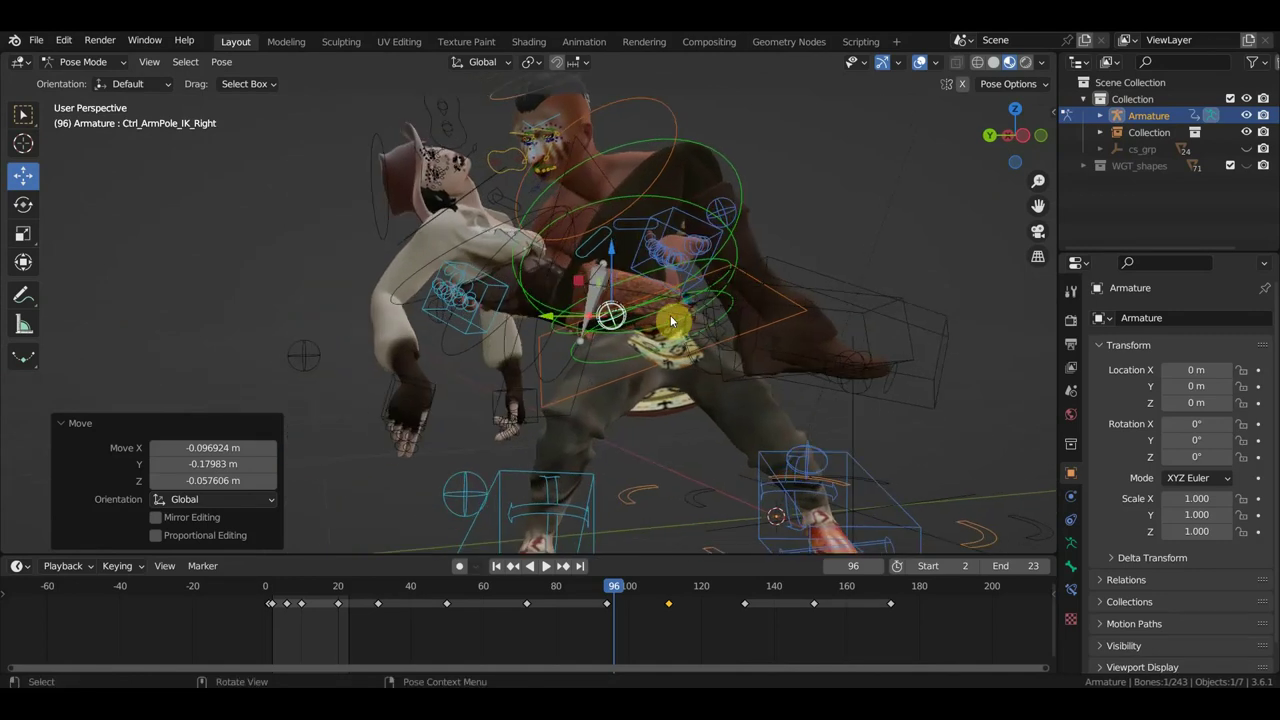
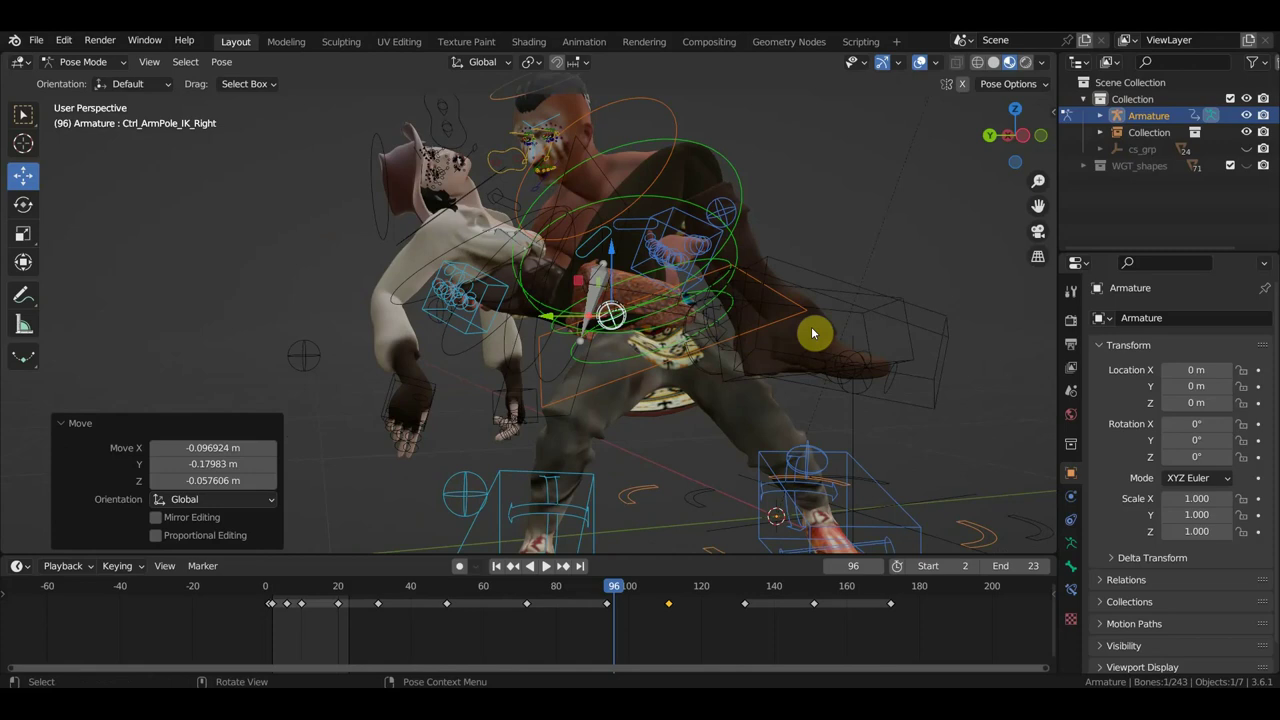
Insert Location & Rotation keys for all rig bones at frame 96.
{"action": "key", "text": "a"}
{"action": "key", "text": "i"}
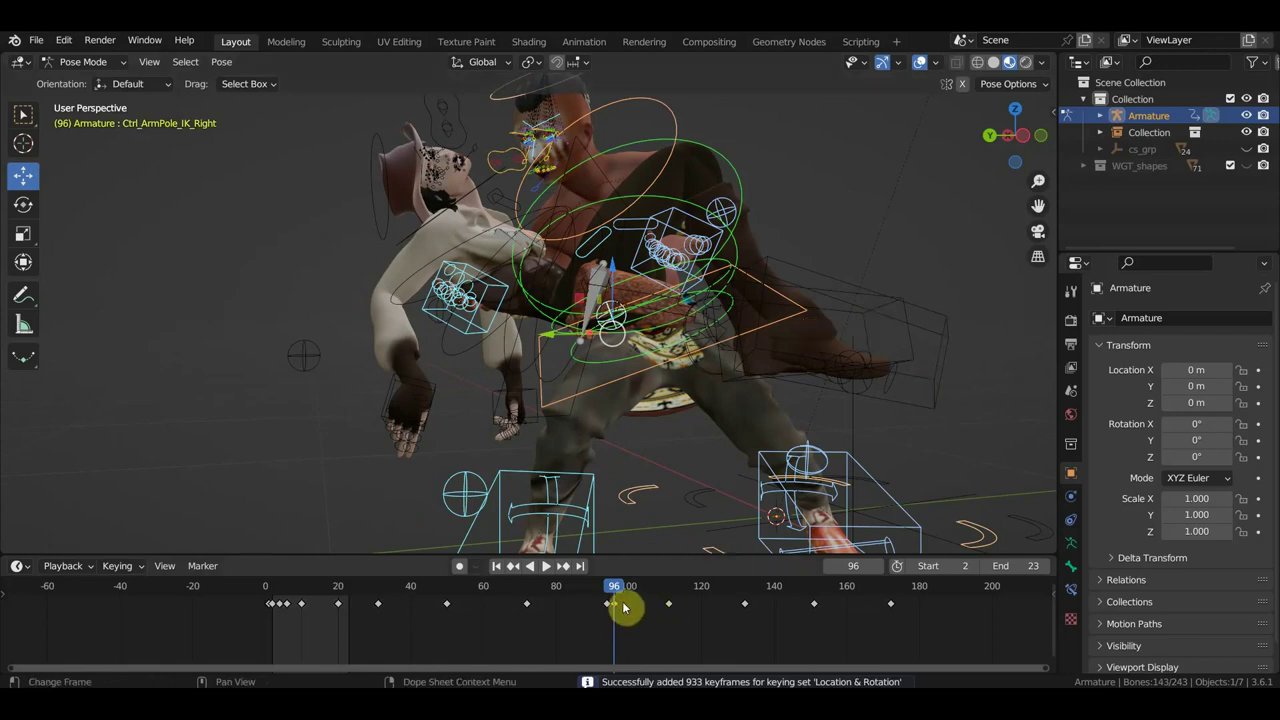
{"action": "left_click_drag", "start_coordinate": [623, 607], "coordinate": [617, 607]}
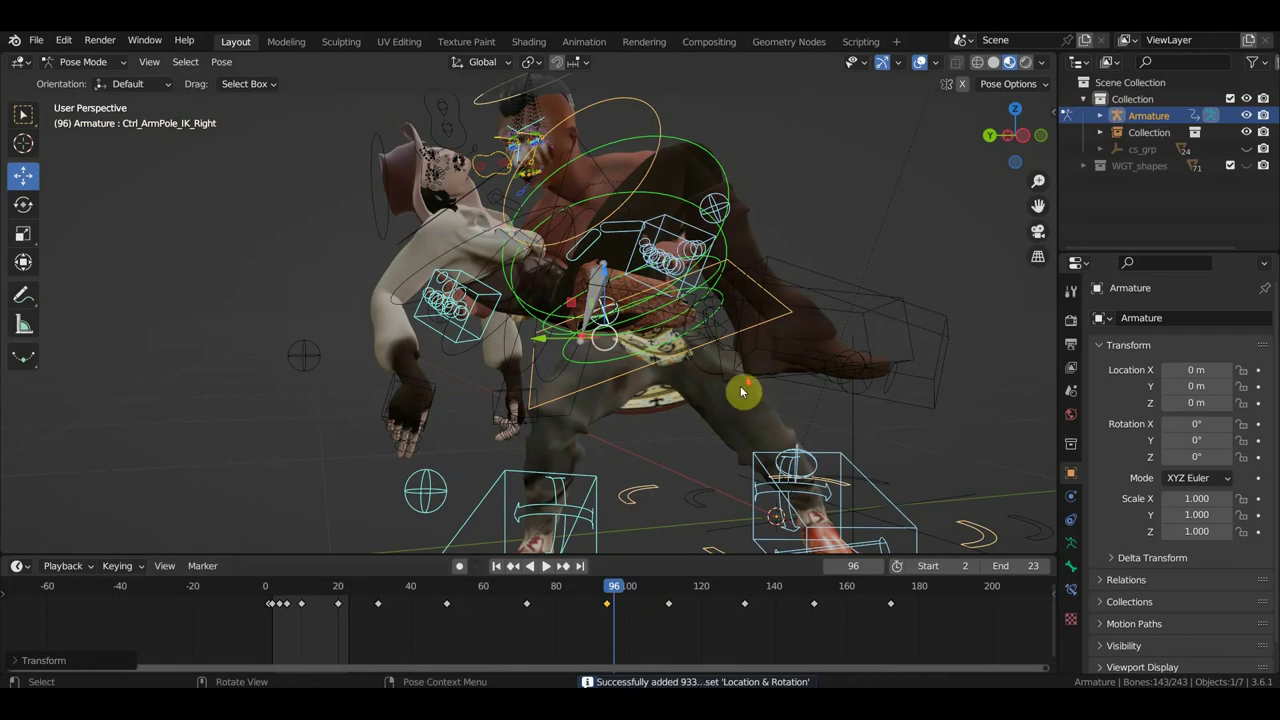
{"action": "scroll", "coordinate": [741, 392], "scroll_direction": "down", "scroll_amount": 5}
Review the motion from frame 78 to 116, then frame the fighters from directly above.
{"action": "mouse_move", "coordinate": [608, 594]}
{"action": "left_mouse_down"}
{"action": "mouse_move", "coordinate": [545, 596]}
{"action": "mouse_move", "coordinate": [726, 627]}
{"action": "mouse_move", "coordinate": [600, 608]}
{"action": "mouse_move", "coordinate": [703, 640]}
{"action": "mouse_move", "coordinate": [646, 632]}
{"action": "mouse_move", "coordinate": [690, 631]}
{"action": "left_mouse_up"}
{"action": "mouse_move", "coordinate": [697, 523]}
{"action": "middle_mouse_down"}
{"action": "mouse_move", "coordinate": [828, 485]}
{"action": "mouse_move", "coordinate": [829, 343]}
{"action": "mouse_move", "coordinate": [890, 337]}
{"action": "mouse_move", "coordinate": [897, 391]}
{"action": "mouse_move", "coordinate": [823, 460]}
{"action": "middle_mouse_up"}
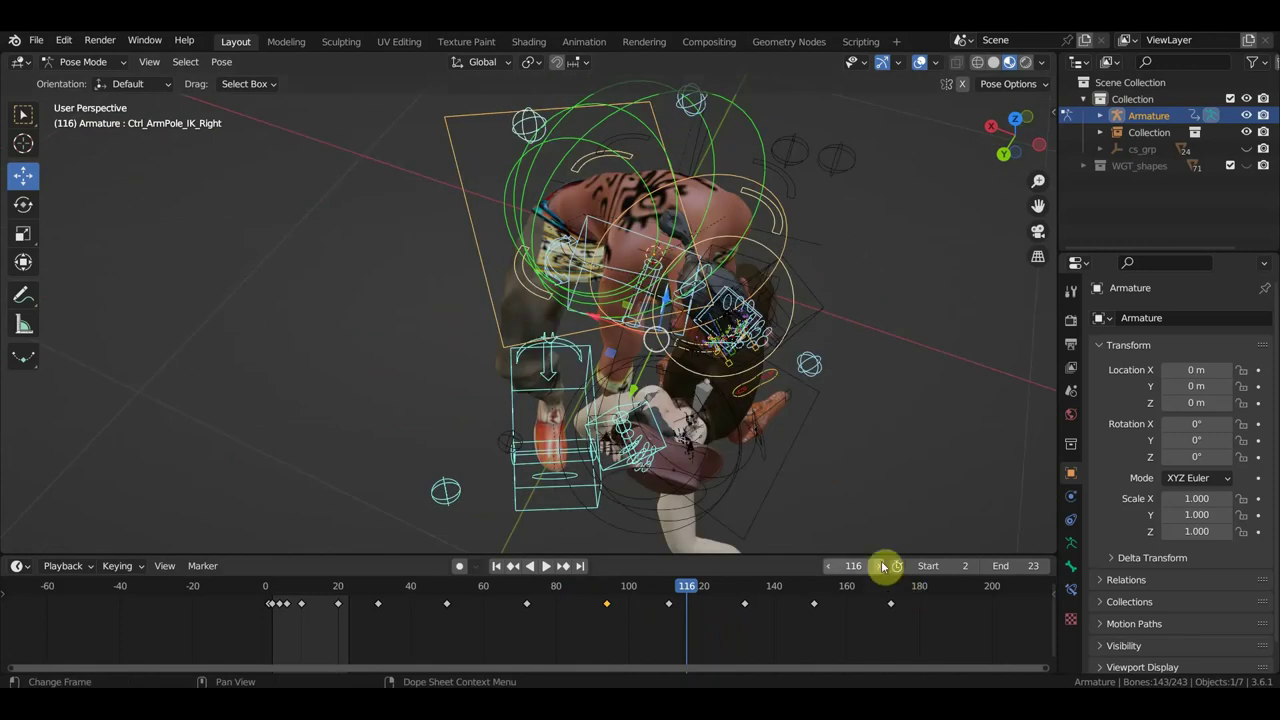
{"action": "key", "text": "KP_7"}
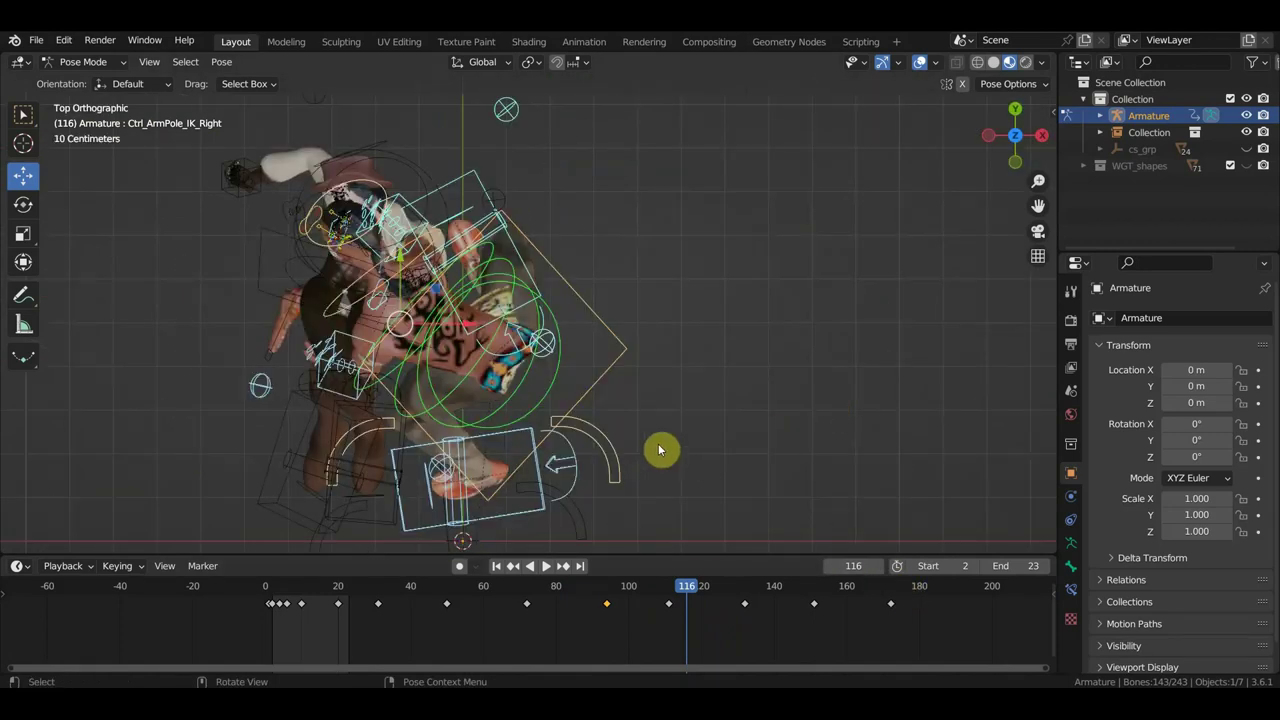
{"action": "mouse_move", "coordinate": [663, 449]}
{"action": "middle_mouse_down", "text": "shift"}
{"action": "mouse_move", "coordinate": [740, 403]}
{"action": "mouse_move", "coordinate": [765, 423]}
{"action": "middle_mouse_up", "text": "shift"}
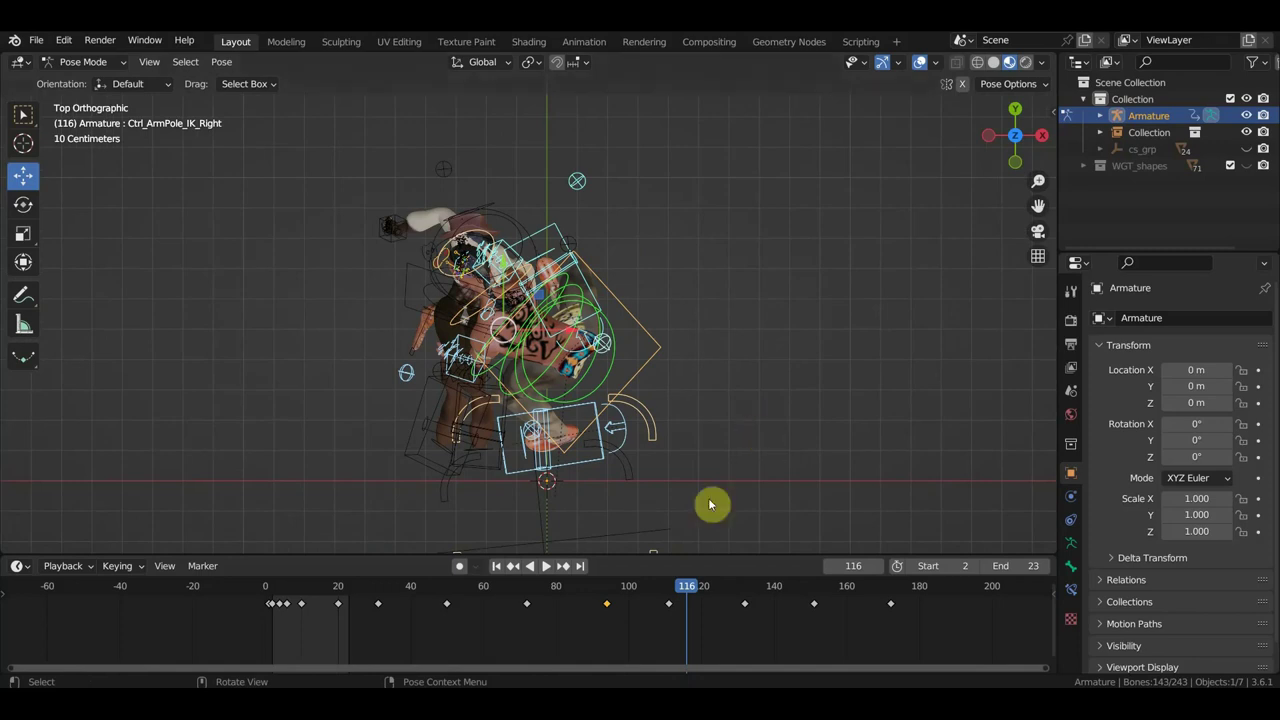
Play the motion back from frame 111 to frame 73 in a perspective view.
{"action": "left_click", "coordinate": [669, 602]}
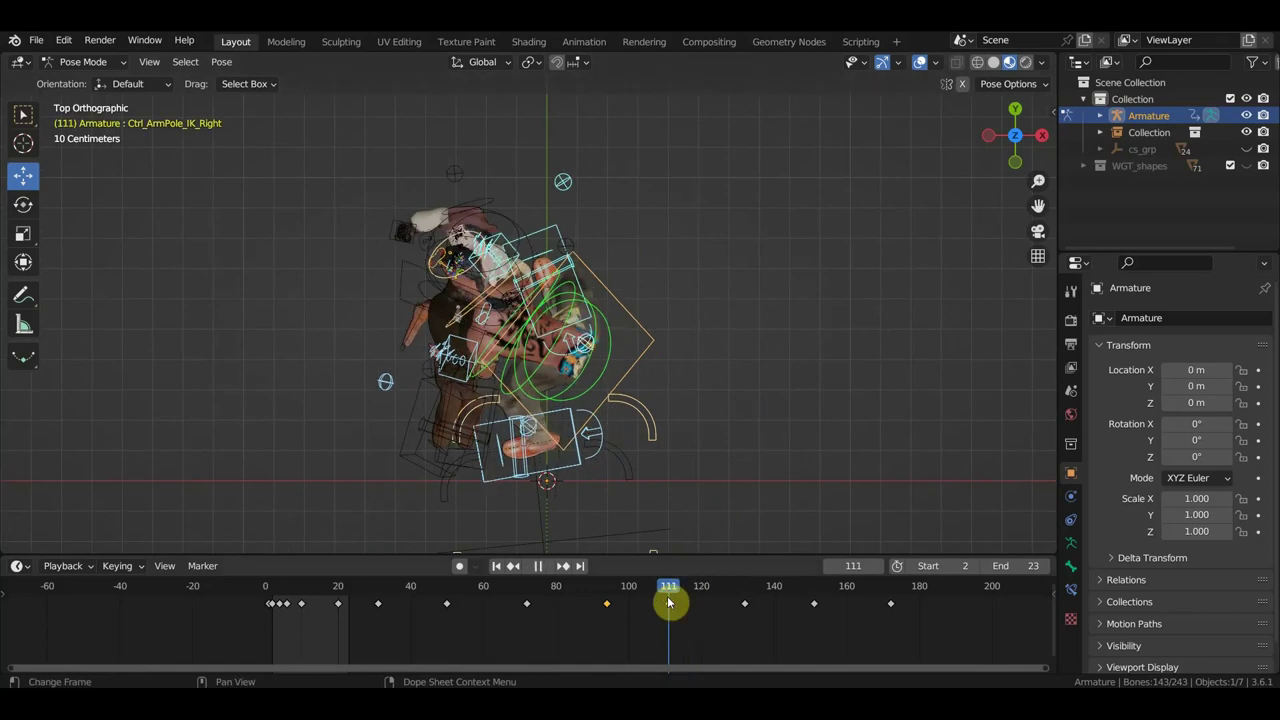
{"action": "mouse_move", "coordinate": [669, 602]}
{"action": "left_mouse_down"}
{"action": "mouse_move", "coordinate": [549, 600]}
{"action": "mouse_move", "coordinate": [603, 600]}
{"action": "left_mouse_up"}
{"action": "mouse_move", "coordinate": [640, 505]}
{"action": "middle_mouse_down"}
{"action": "mouse_move", "coordinate": [589, 331]}
{"action": "mouse_move", "coordinate": [594, 366]}
{"action": "mouse_move", "coordinate": [666, 400]}
{"action": "middle_mouse_up"}
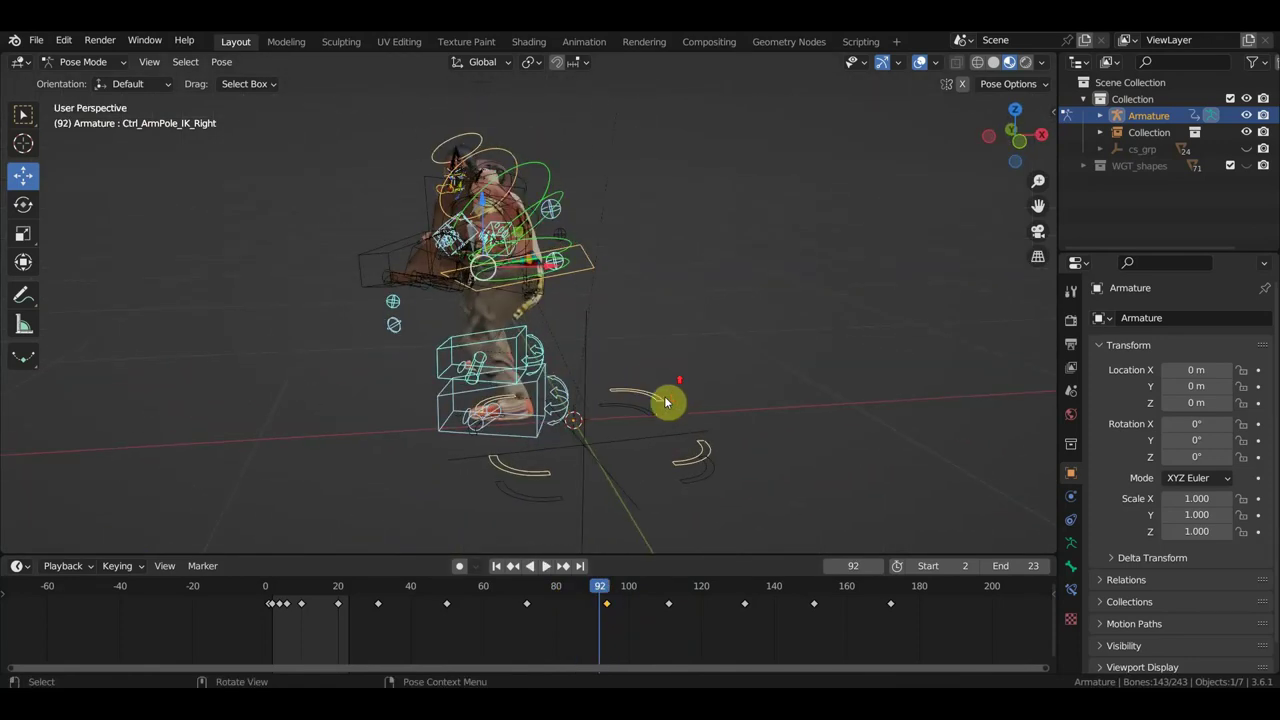
{"action": "mouse_move", "coordinate": [606, 590]}
{"action": "left_mouse_down"}
{"action": "mouse_move", "coordinate": [533, 596]}
{"action": "mouse_move", "coordinate": [590, 607]}
{"action": "mouse_move", "coordinate": [530, 603]}
{"action": "left_mouse_up"}
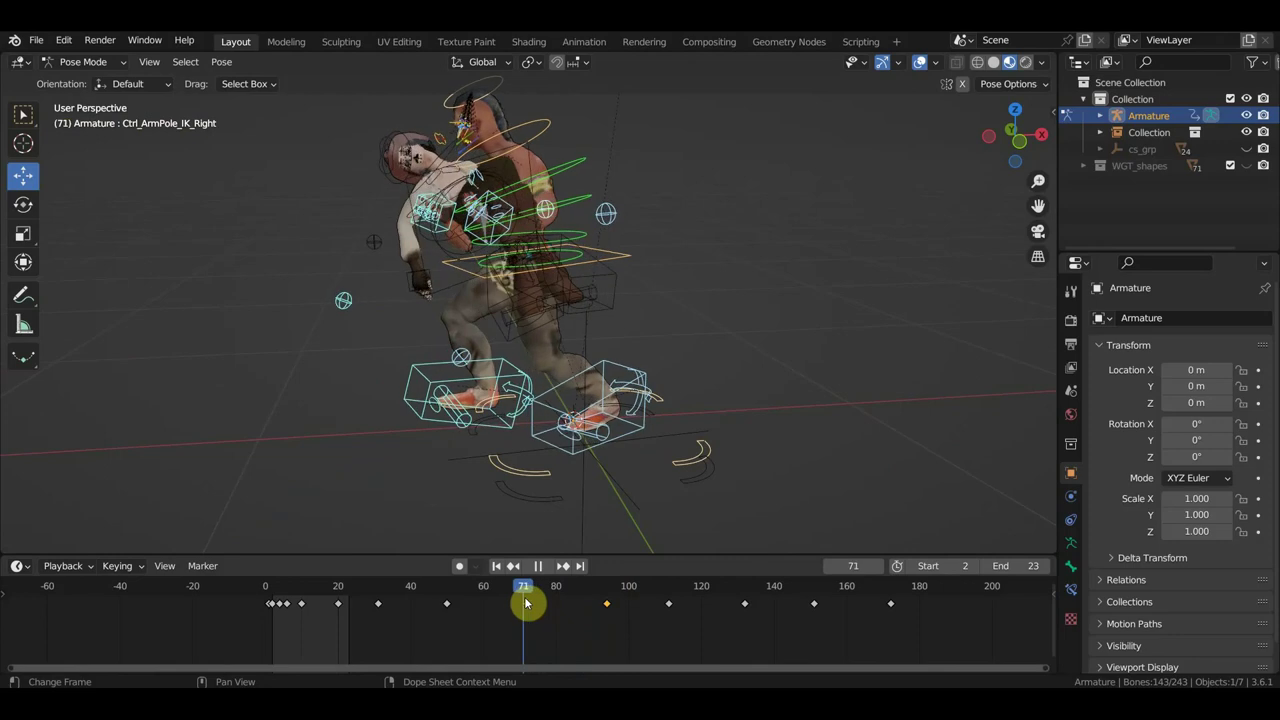
Select the left foot control and compare its pose at frames 50 and 72.
{"action": "middle_click_drag", "start_coordinate": [583, 514], "coordinate": [698, 410]}
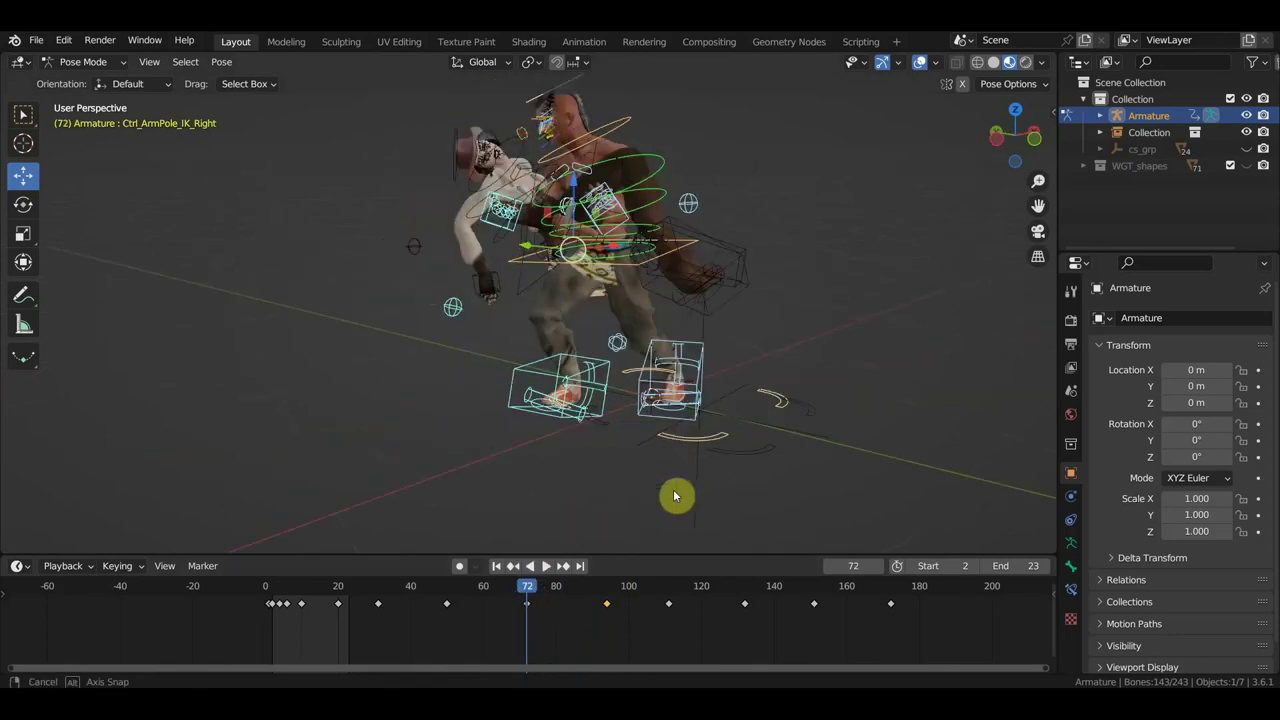
{"action": "left_click", "coordinate": [690, 388]}
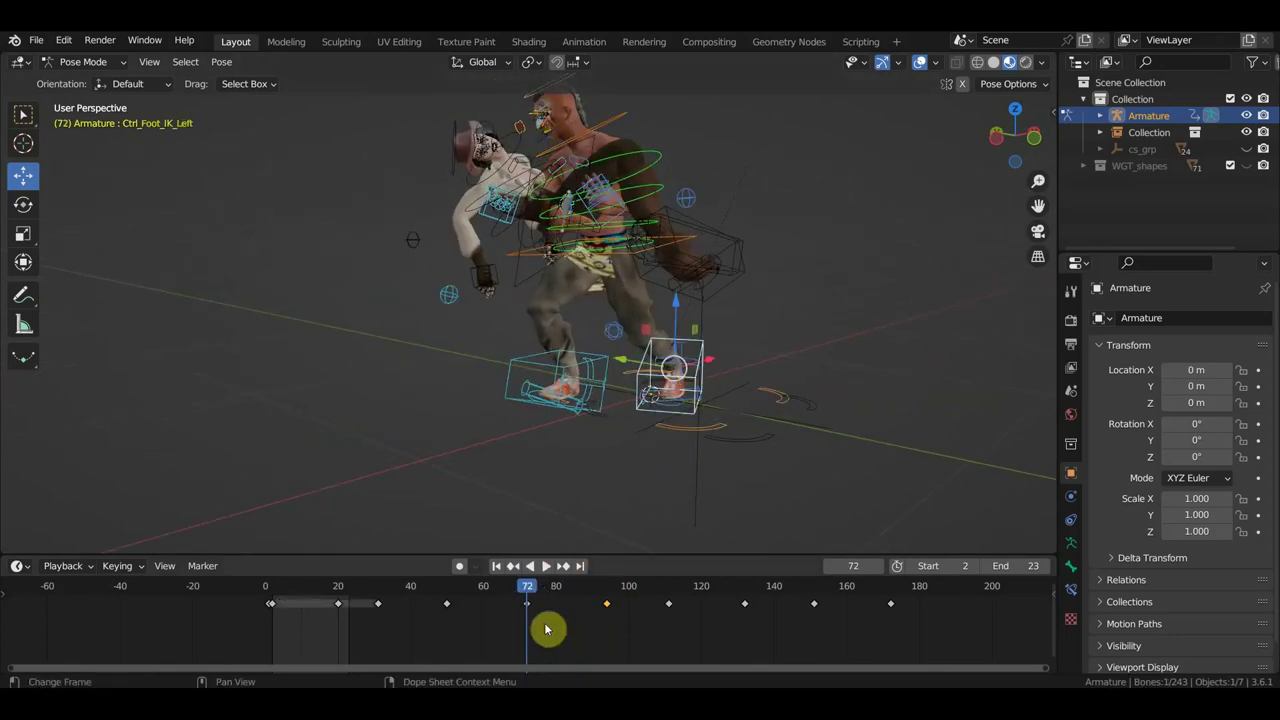
{"action": "left_click", "coordinate": [449, 591]}
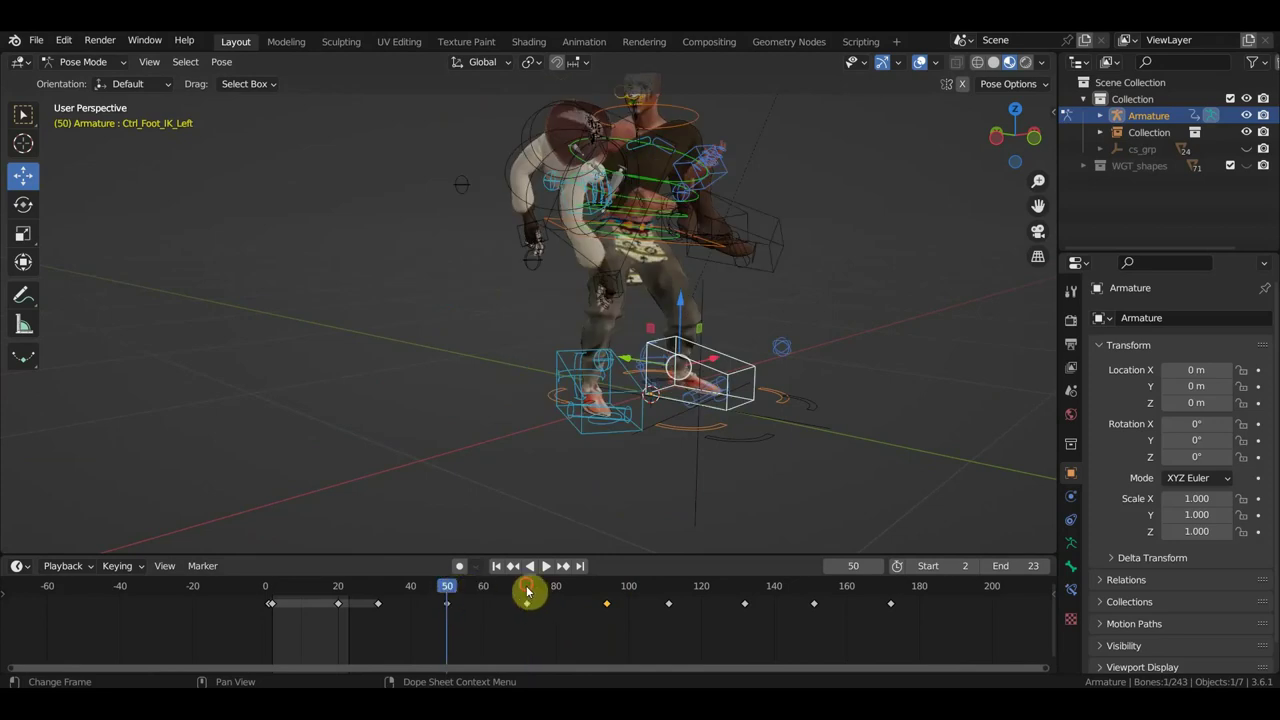
{"action": "left_click", "coordinate": [527, 591]}
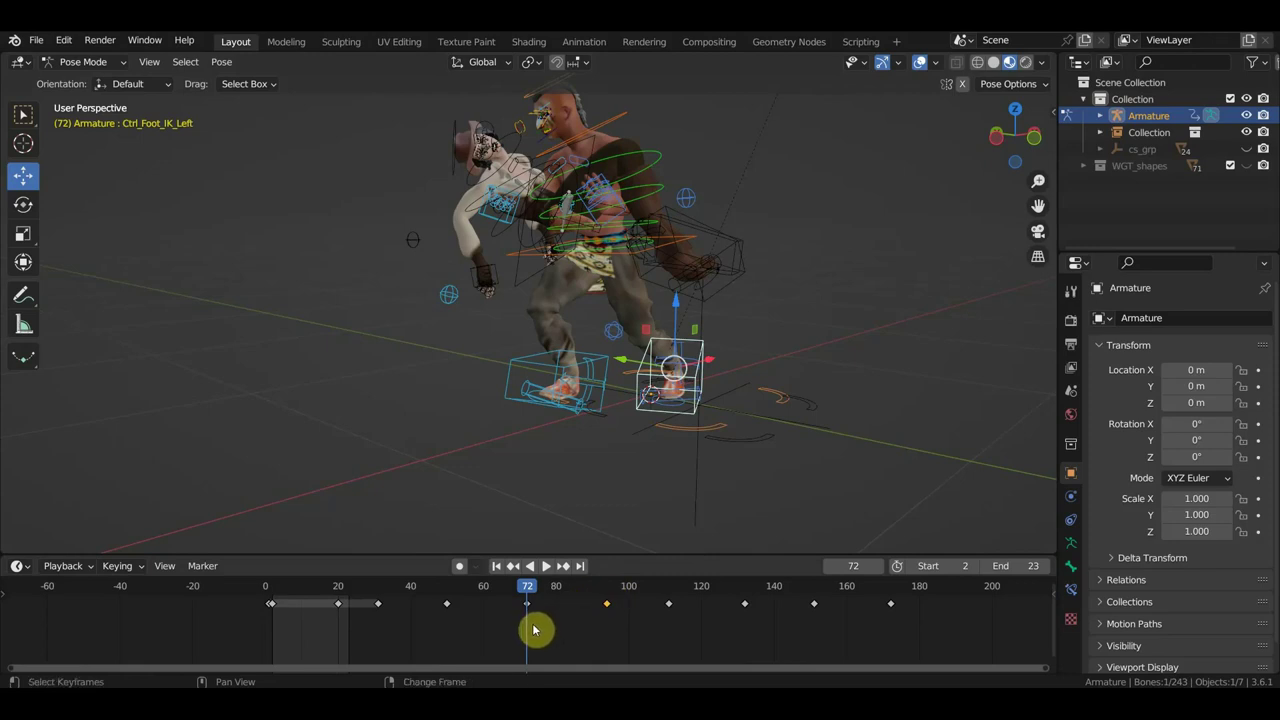
Duplicate the left foot's frame-72 keyframe and drop the copy a few frames later.
{"action": "key", "text": "g"}
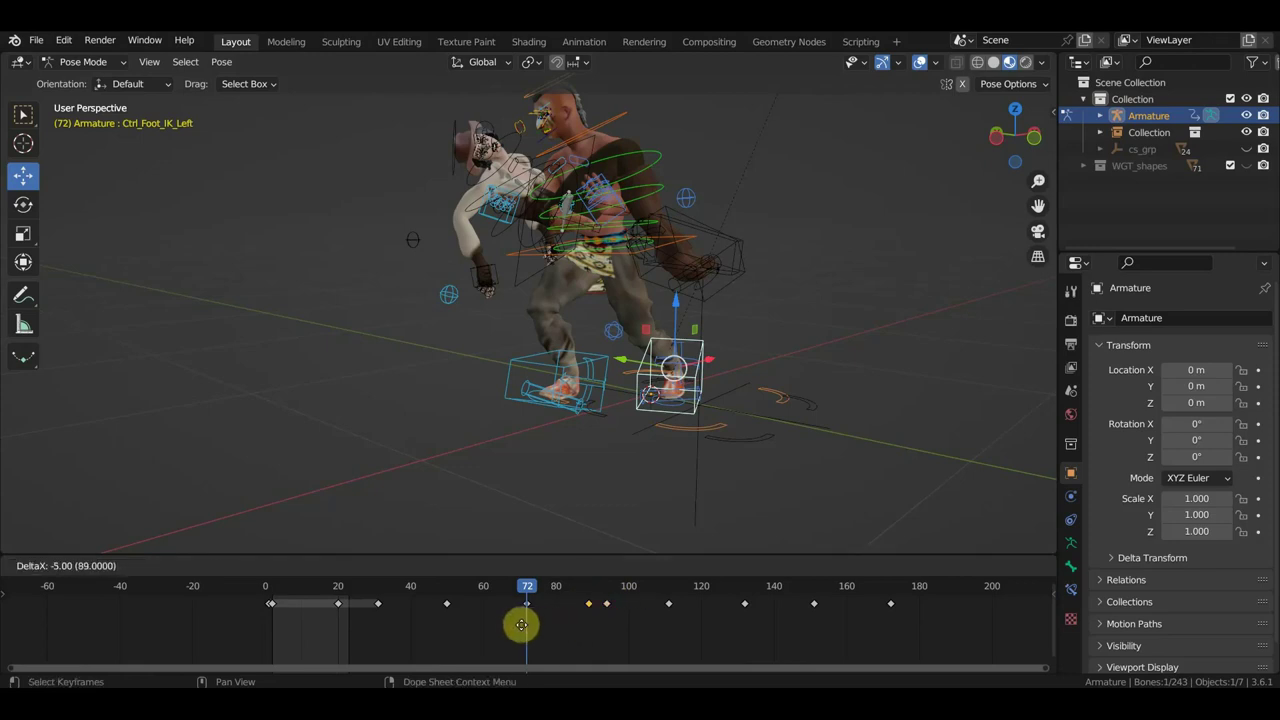
{"action": "left_click", "coordinate": [512, 626]}
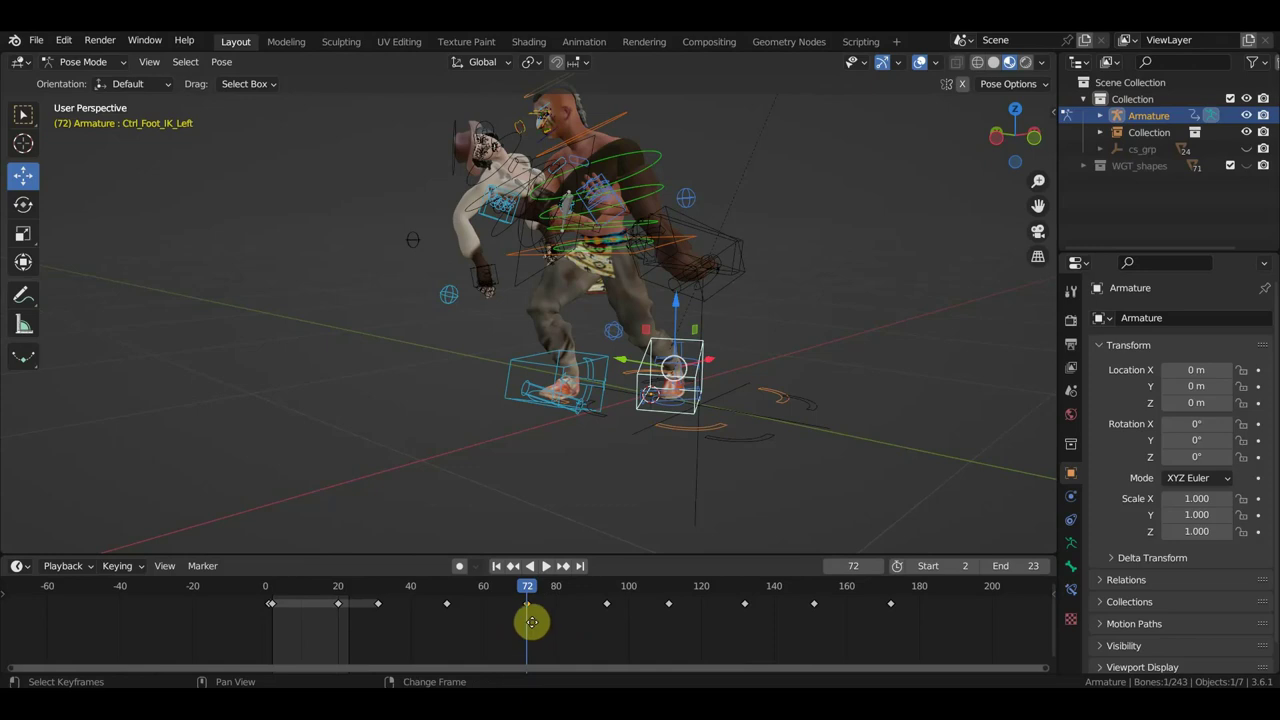
{"action": "key", "text": "shift+d"}
{"action": "left_click", "coordinate": [582, 626]}
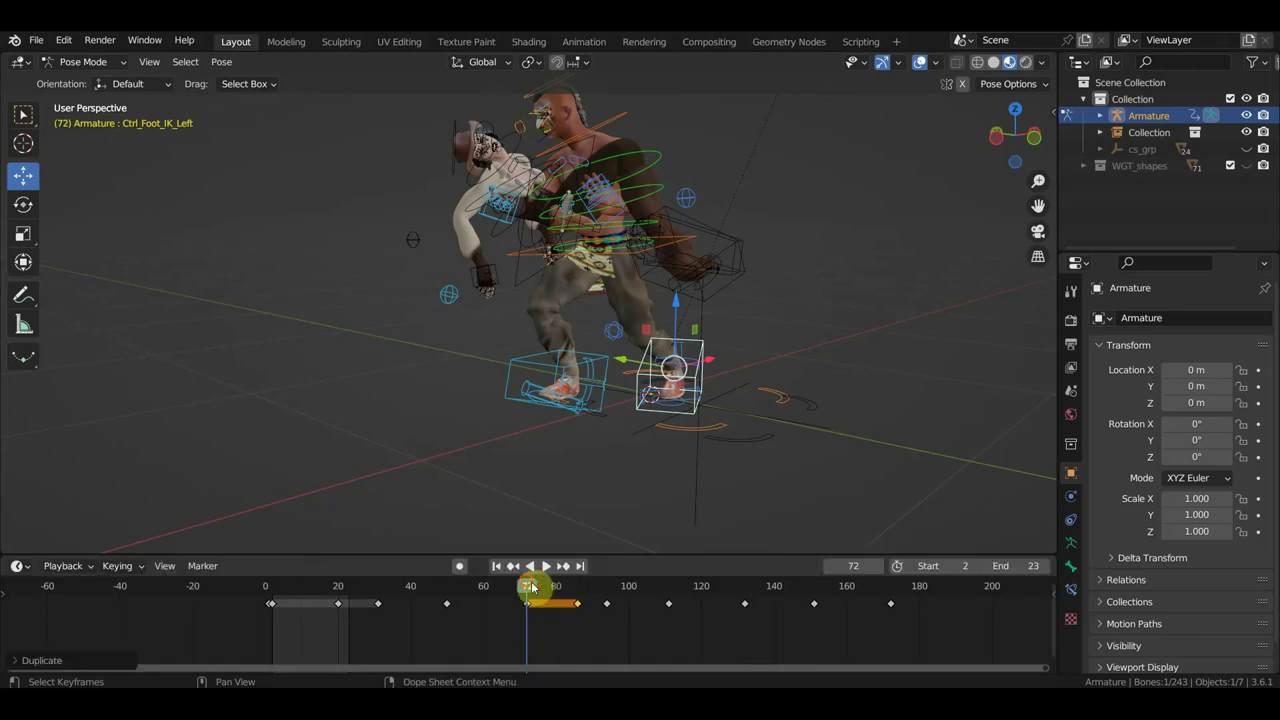
Move the copied foot keyframe to about frame 82 and scrub back to check the hold.
{"action": "left_click_drag", "start_coordinate": [532, 588], "coordinate": [573, 598]}
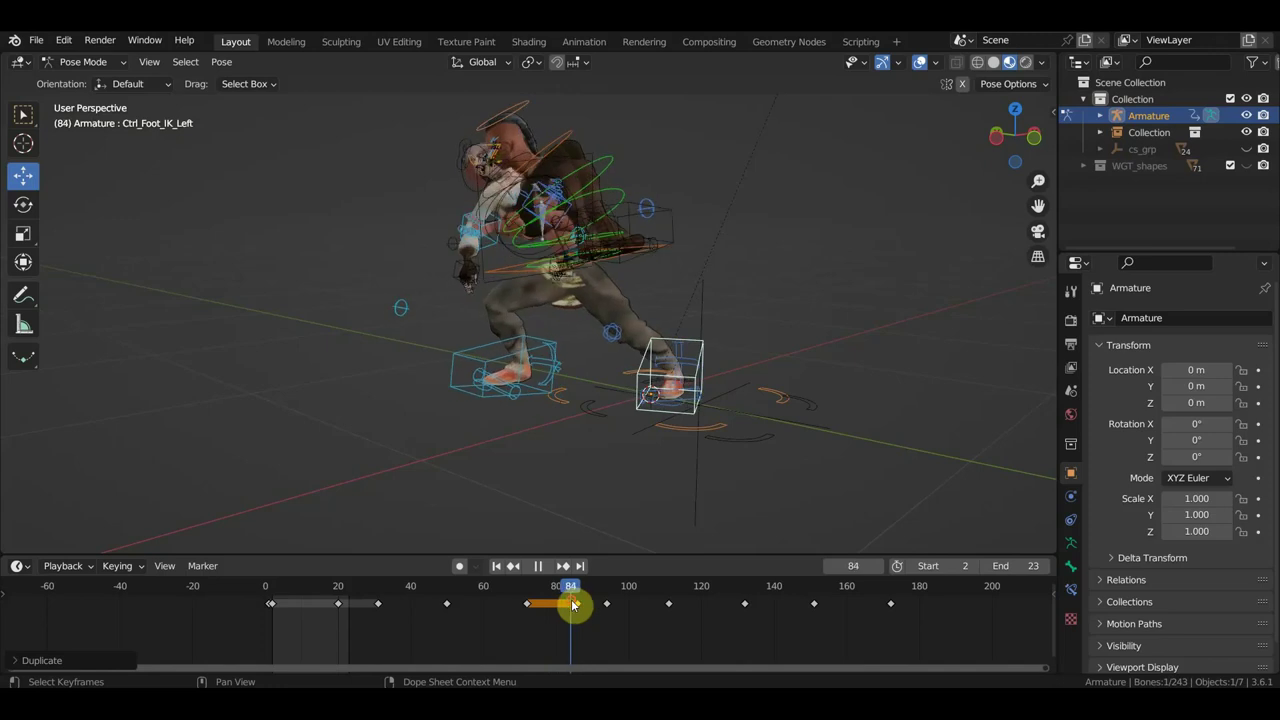
{"action": "left_click", "coordinate": [576, 604]}
{"action": "key", "text": "g"}
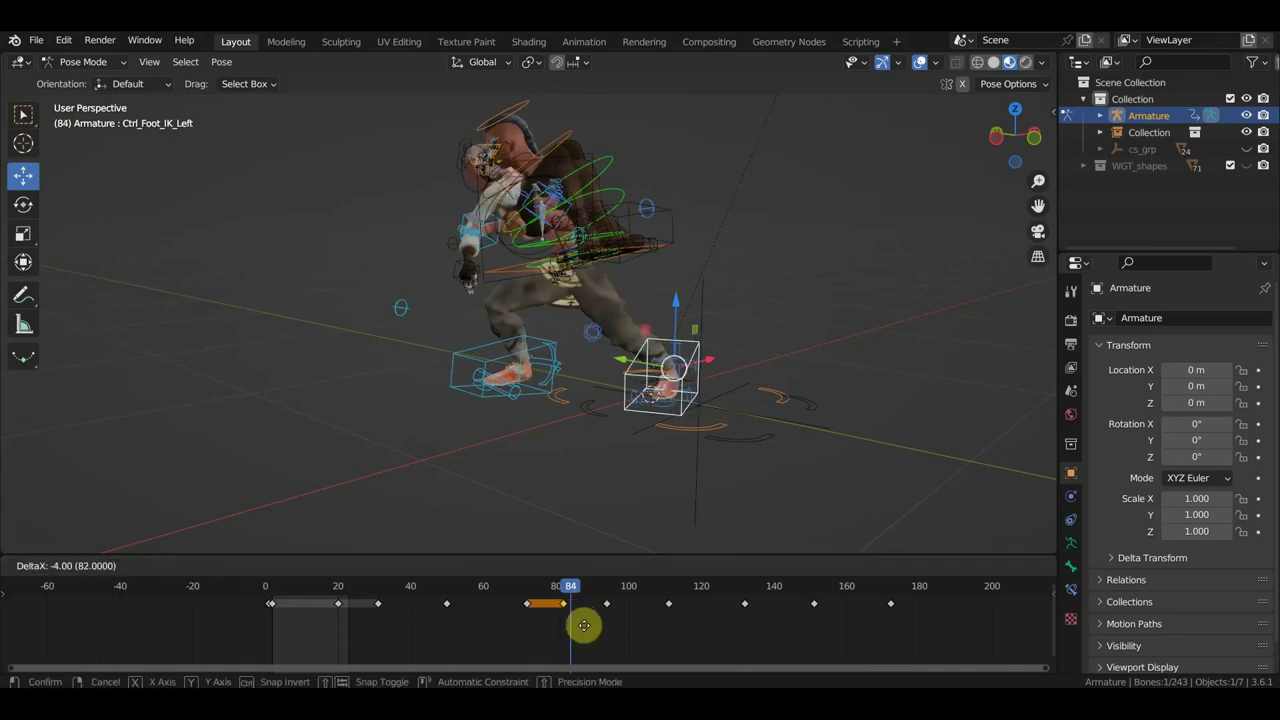
{"action": "left_click", "coordinate": [586, 631]}
{"action": "mouse_move", "coordinate": [577, 594]}
{"action": "left_mouse_down"}
{"action": "mouse_move", "coordinate": [556, 588]}
{"action": "mouse_move", "coordinate": [669, 636]}
{"action": "left_mouse_up"}
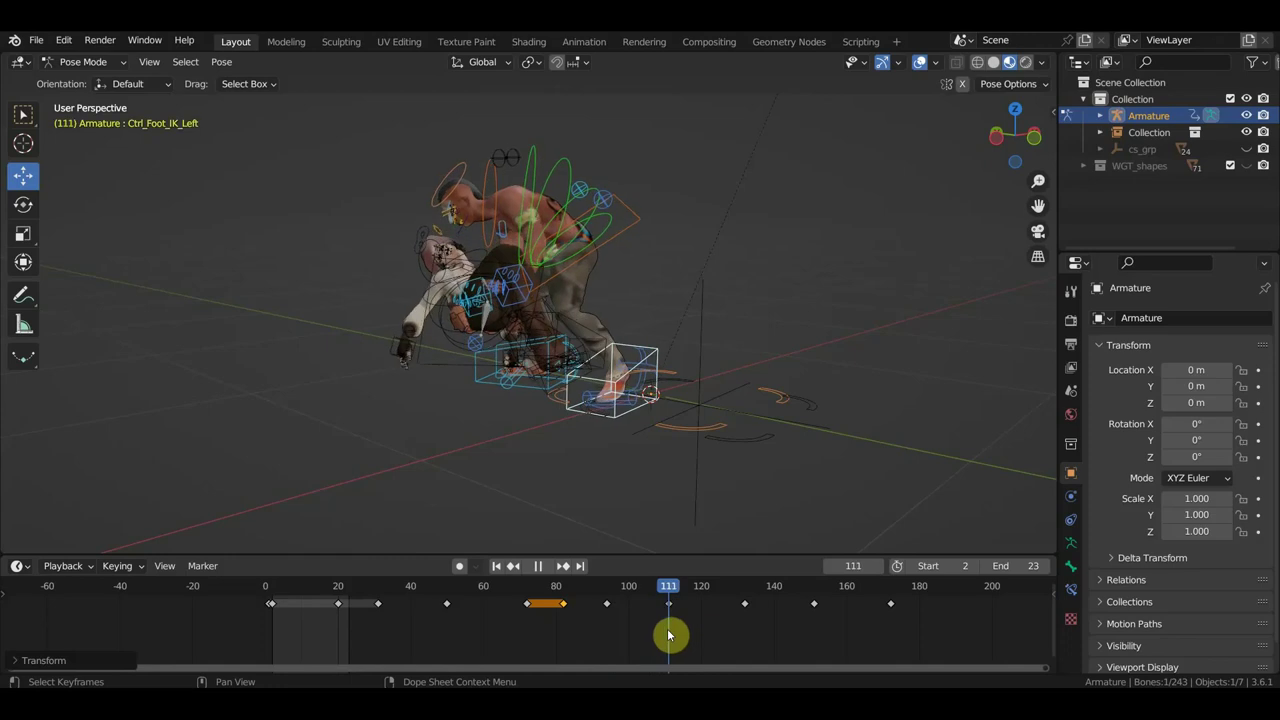
{"action": "left_click", "coordinate": [602, 604]}
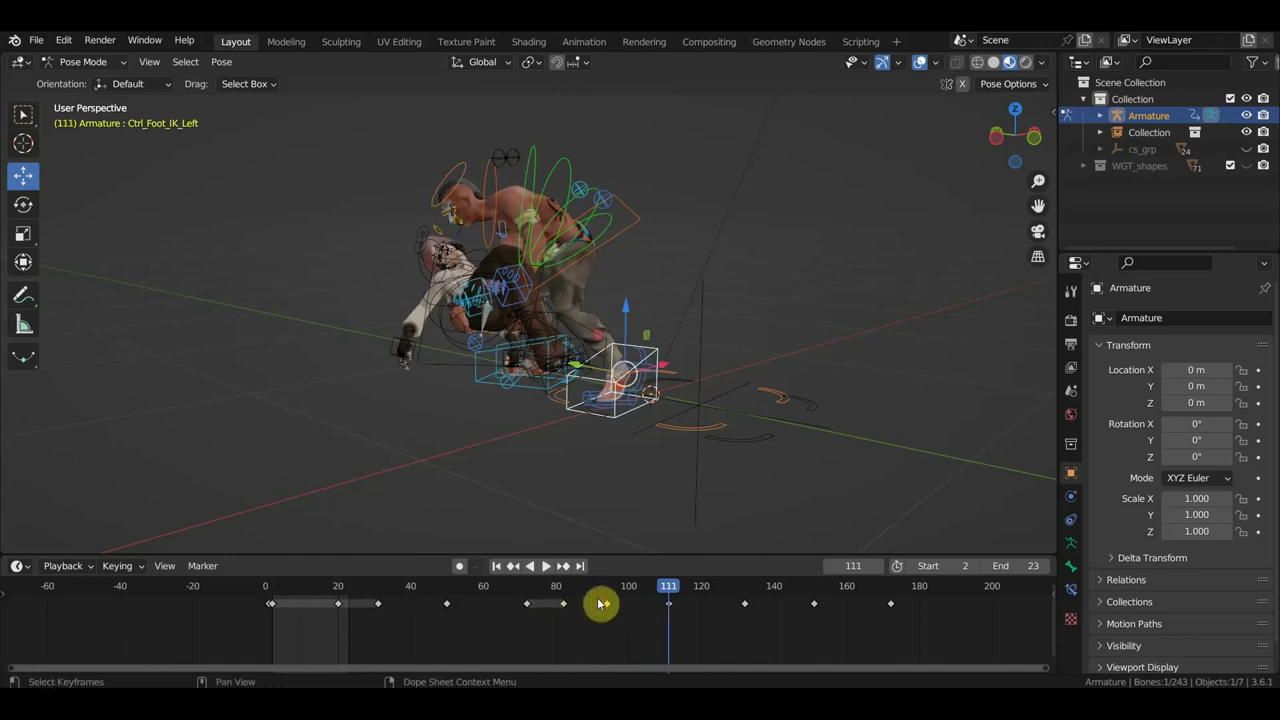
{"action": "left_click", "coordinate": [558, 603]}
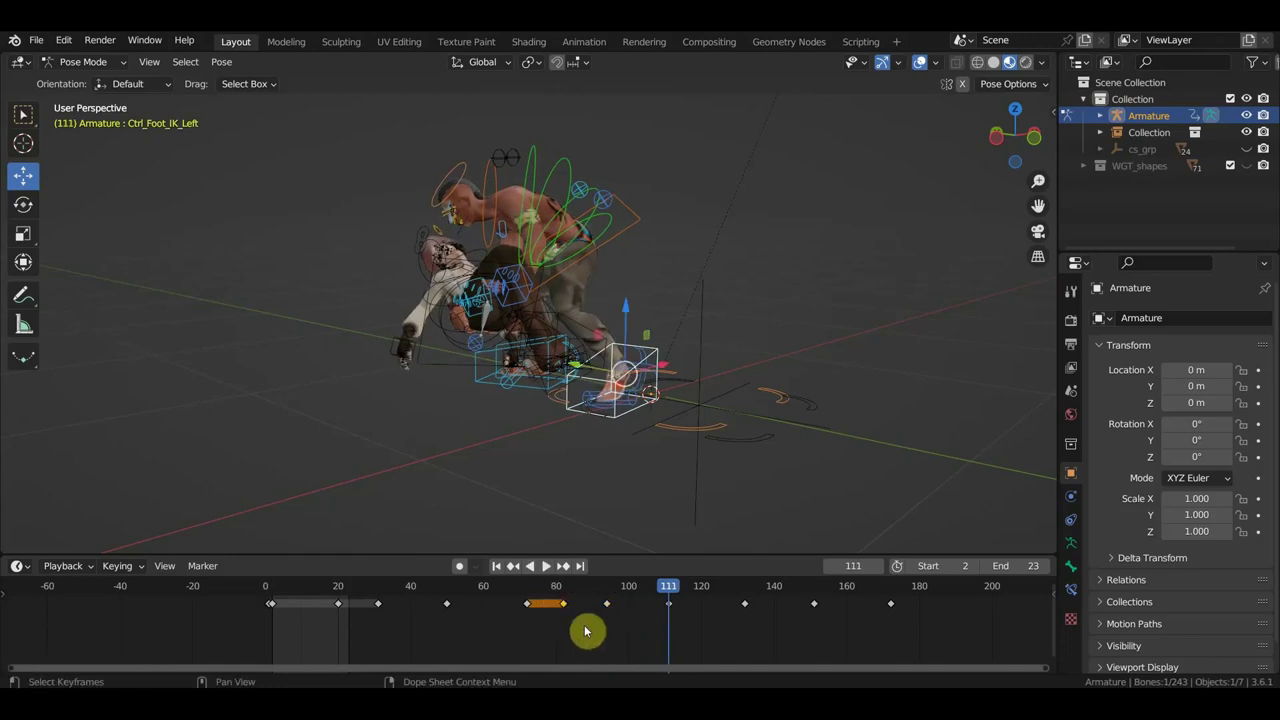
{"action": "left_click", "coordinate": [603, 603]}
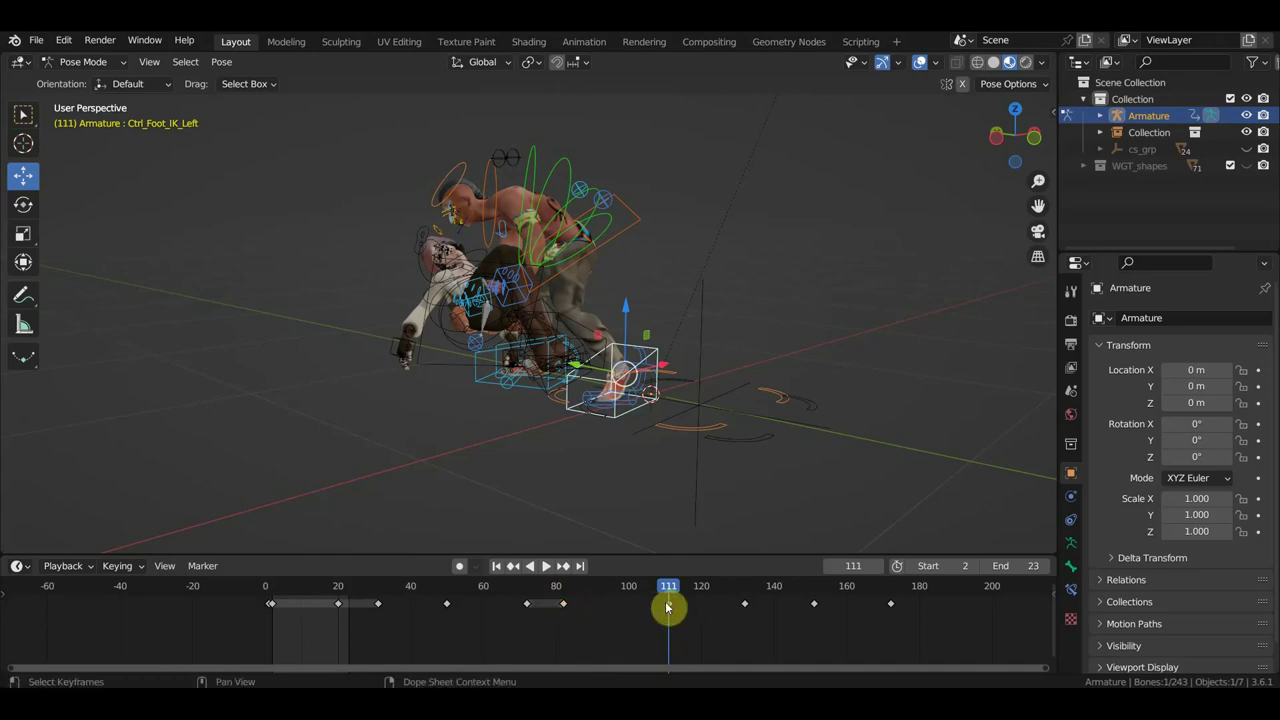
{"action": "mouse_move", "coordinate": [667, 607]}
{"action": "left_mouse_down"}
{"action": "mouse_move", "coordinate": [547, 598]}
{"action": "mouse_move", "coordinate": [623, 611]}
{"action": "mouse_move", "coordinate": [672, 638]}
{"action": "mouse_move", "coordinate": [563, 620]}
{"action": "mouse_move", "coordinate": [557, 593]}
{"action": "mouse_move", "coordinate": [521, 592]}
{"action": "mouse_move", "coordinate": [648, 628]}
{"action": "mouse_move", "coordinate": [571, 624]}
{"action": "mouse_move", "coordinate": [588, 625]}
{"action": "mouse_move", "coordinate": [520, 603]}
{"action": "mouse_move", "coordinate": [606, 629]}
{"action": "left_mouse_up"}
{"action": "left_click", "coordinate": [477, 360]}
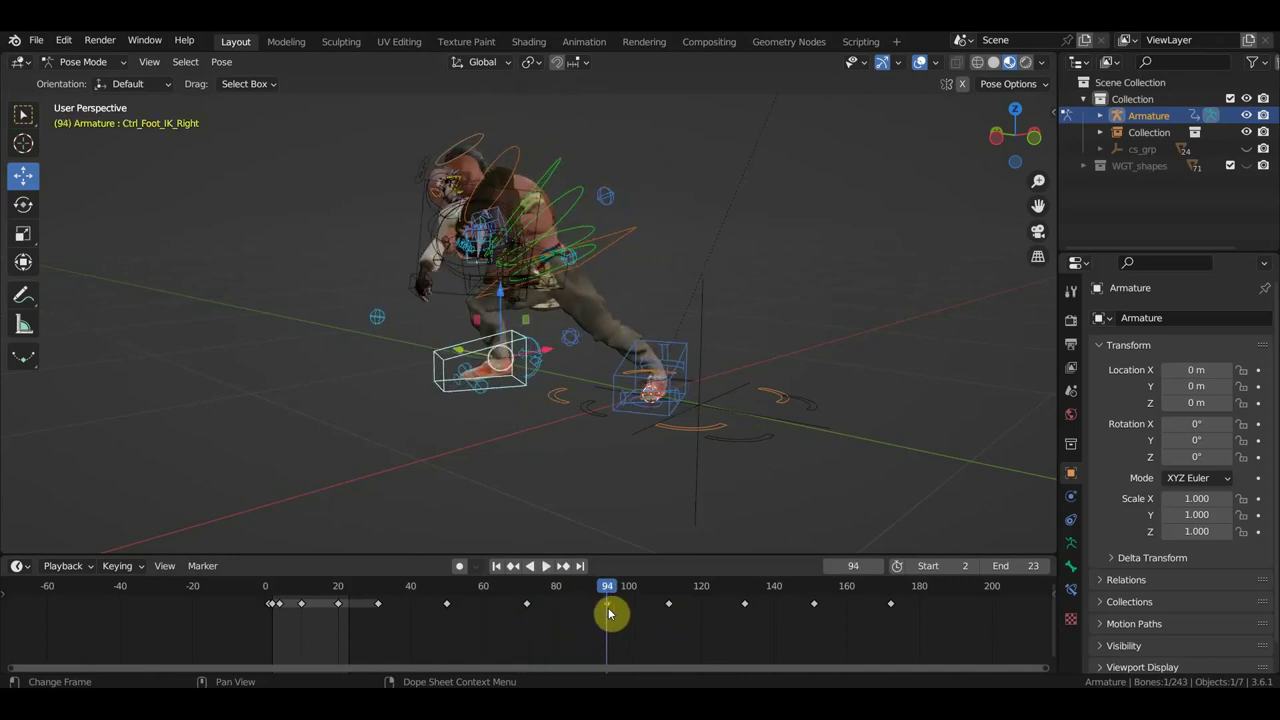
Check the fighters' poses at frames 71, 95 and 111 from several angles.
{"action": "mouse_move", "coordinate": [720, 509]}
{"action": "middle_mouse_down"}
{"action": "mouse_move", "coordinate": [643, 503]}
{"action": "mouse_move", "coordinate": [622, 481]}
{"action": "middle_mouse_up"}
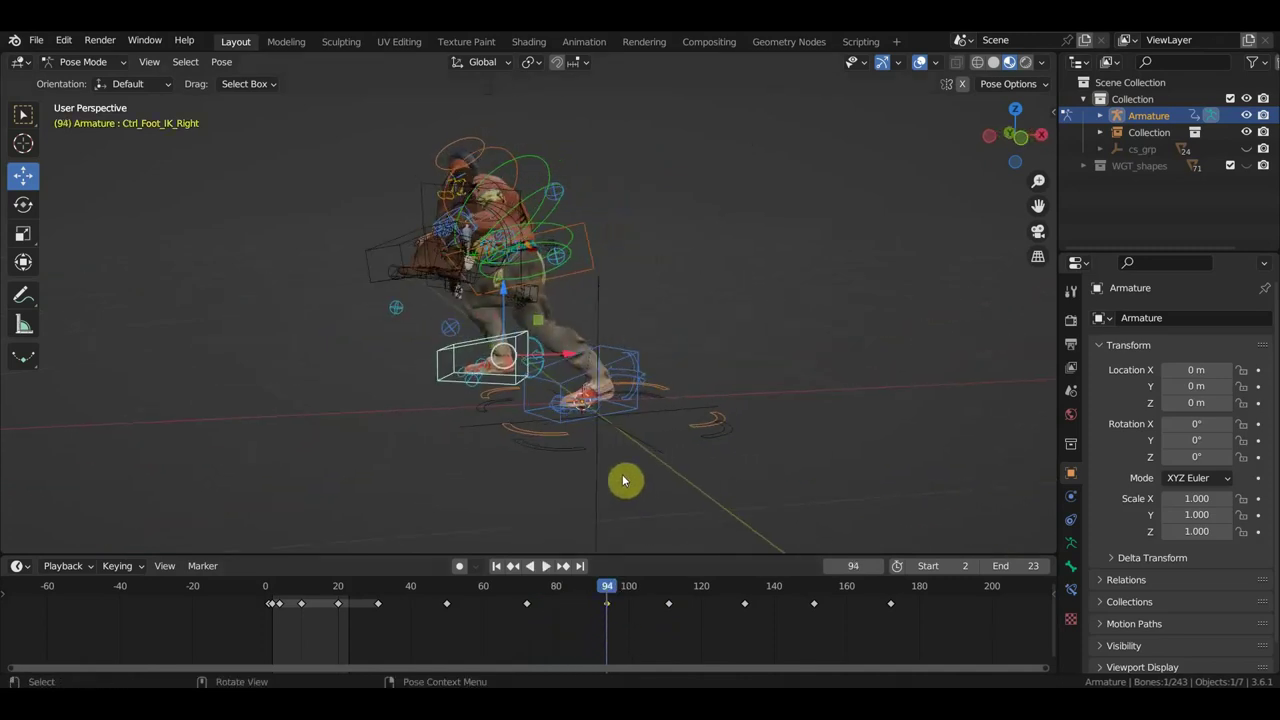
{"action": "left_click", "coordinate": [527, 597]}
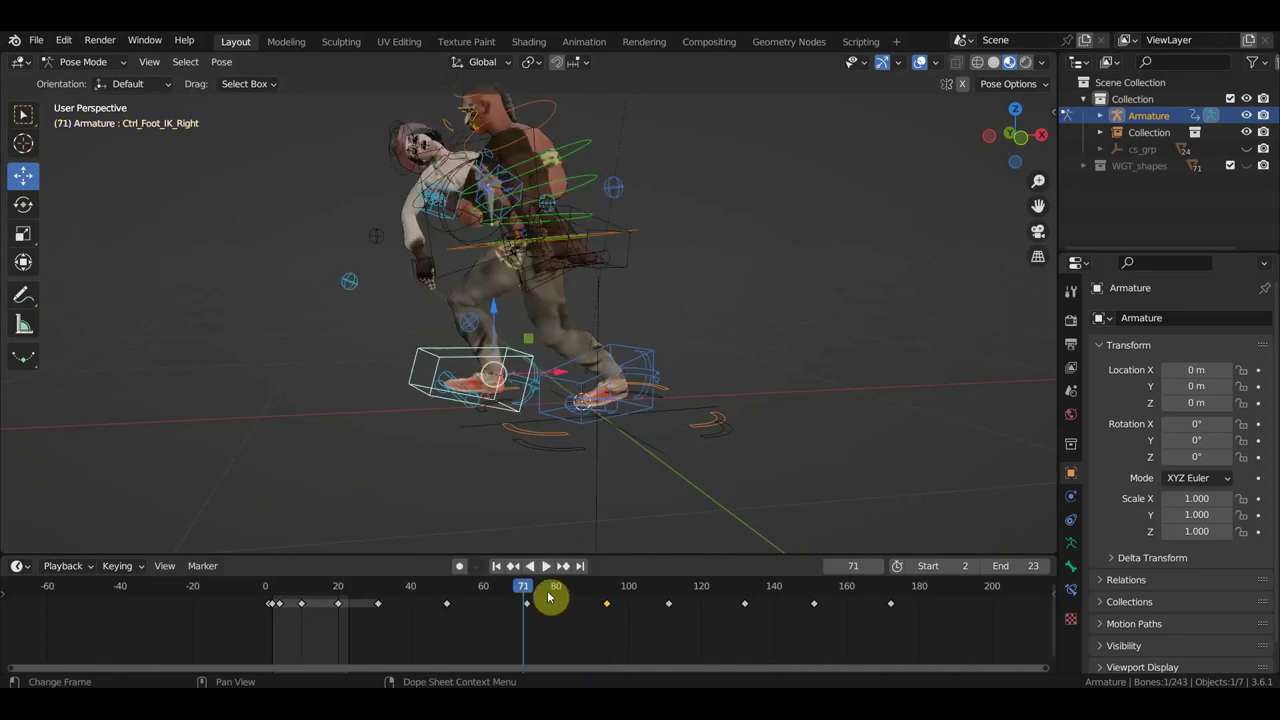
{"action": "left_click", "coordinate": [609, 597]}
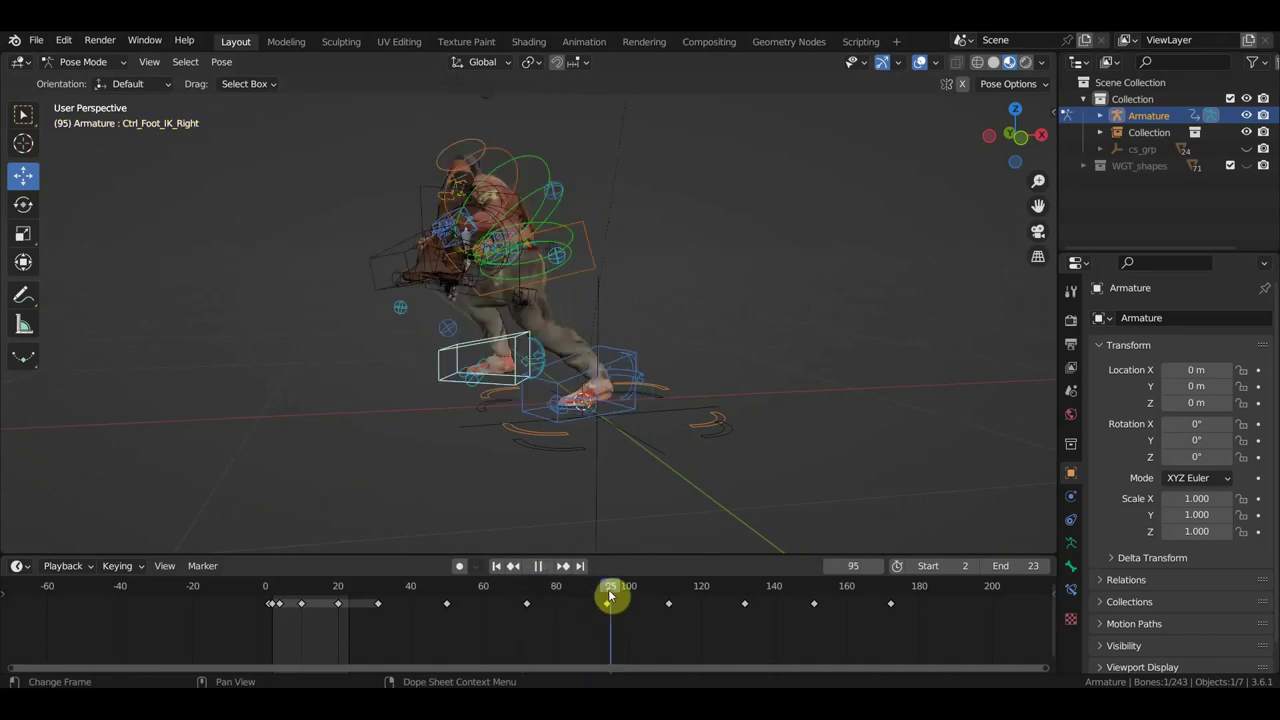
{"action": "left_click", "coordinate": [668, 595]}
{"action": "mouse_move", "coordinate": [660, 543]}
{"action": "middle_mouse_down"}
{"action": "mouse_move", "coordinate": [563, 477]}
{"action": "mouse_move", "coordinate": [503, 477]}
{"action": "middle_mouse_up"}
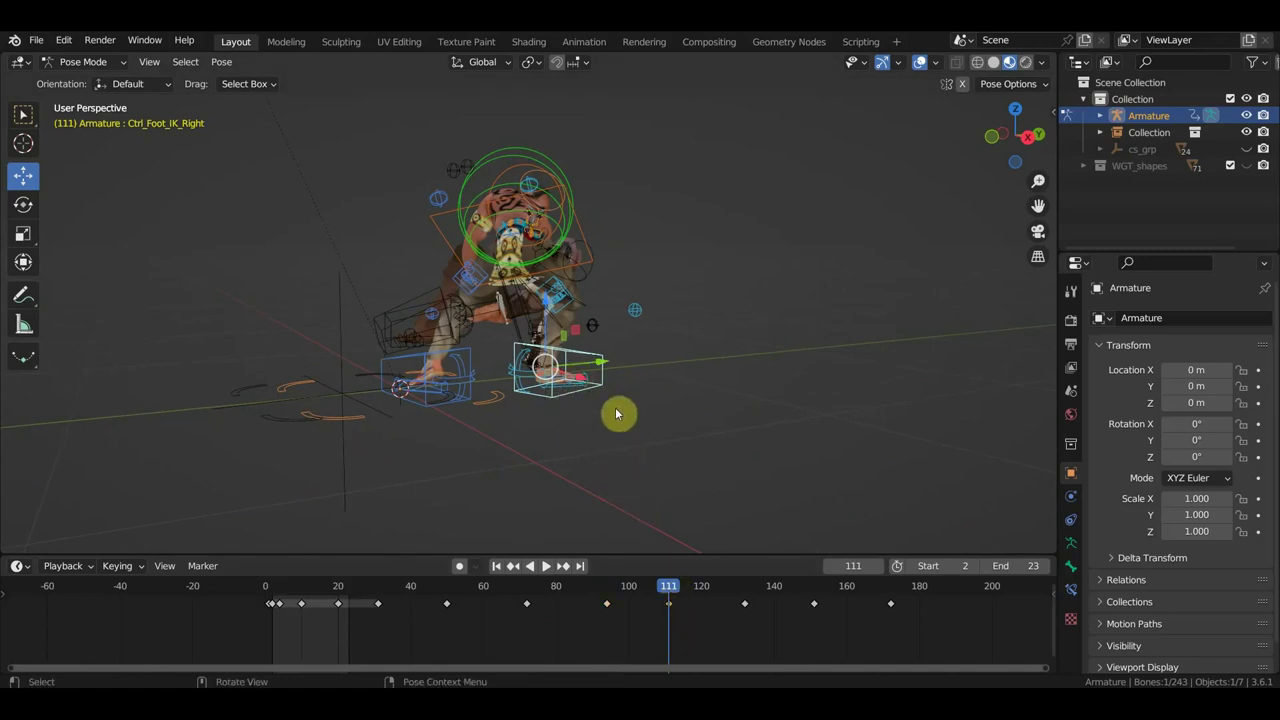
Move the right foot's frame-111 keyframe to frame 94 and play through frames 93–108.
{"action": "left_click", "coordinate": [645, 640]}
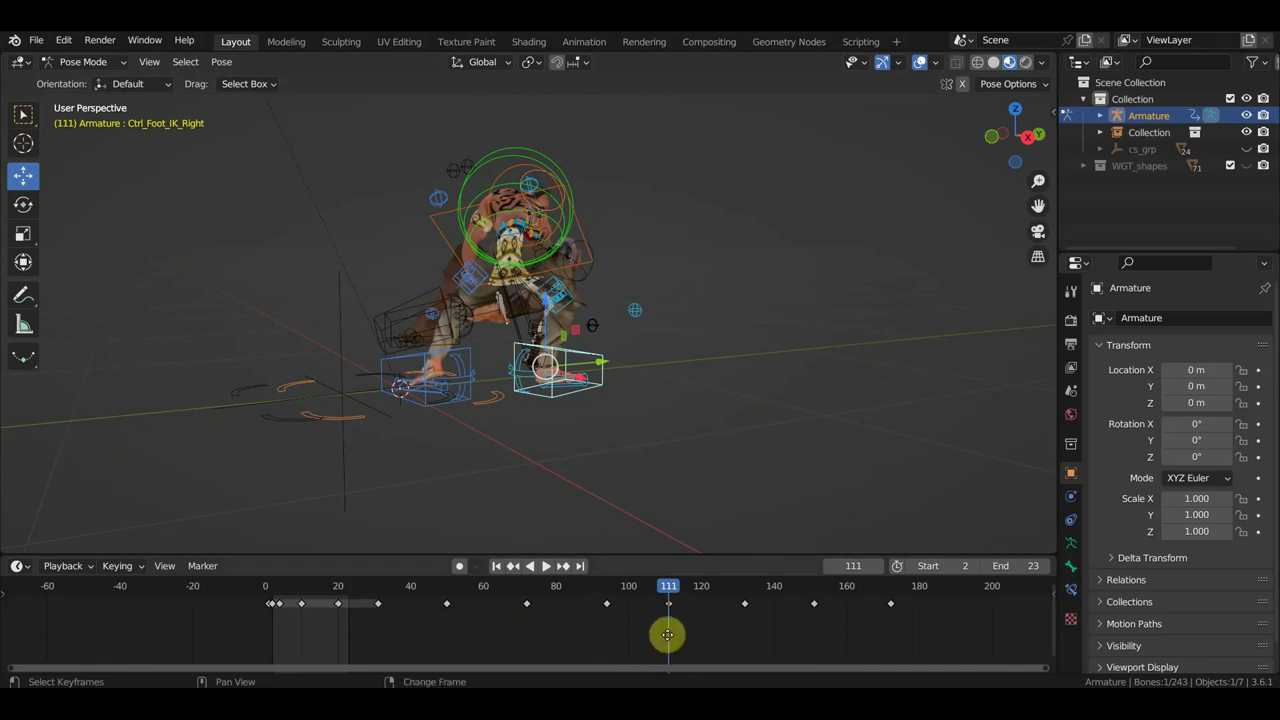
{"action": "left_click_drag", "start_coordinate": [667, 634], "coordinate": [607, 630]}
{"action": "left_click", "coordinate": [604, 588]}
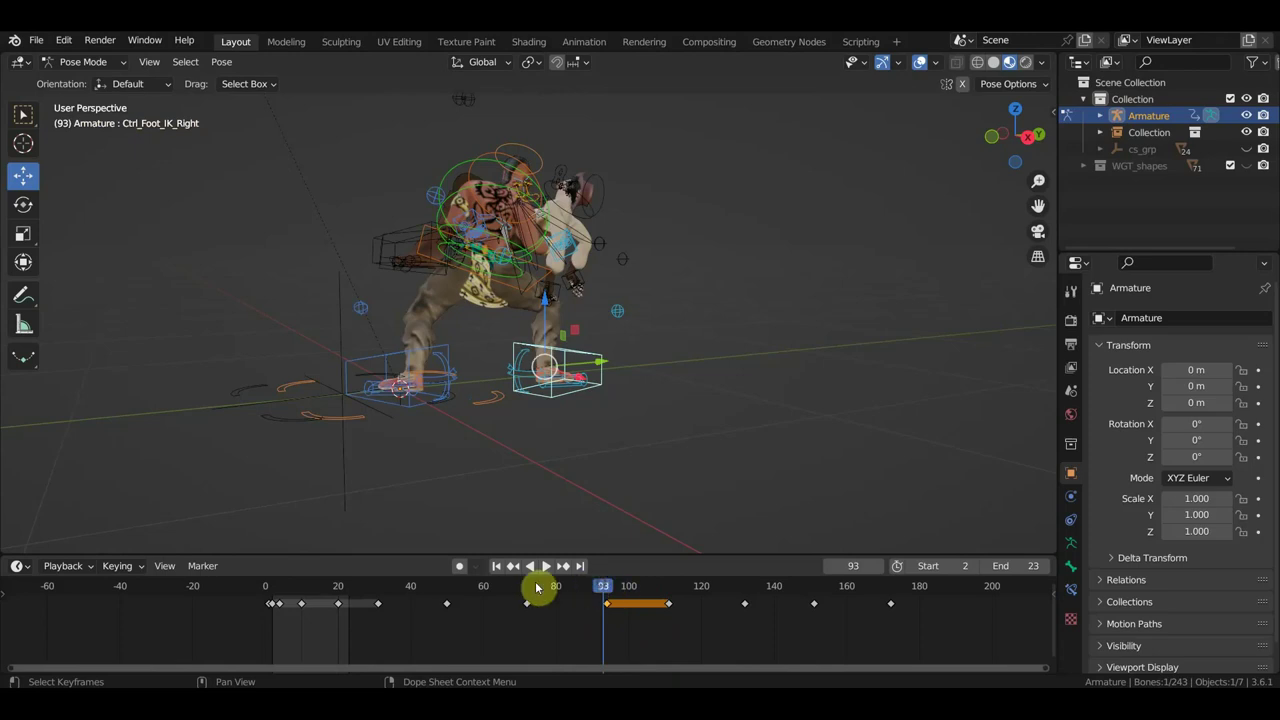
{"action": "left_click_drag", "start_coordinate": [536, 588], "coordinate": [741, 655]}
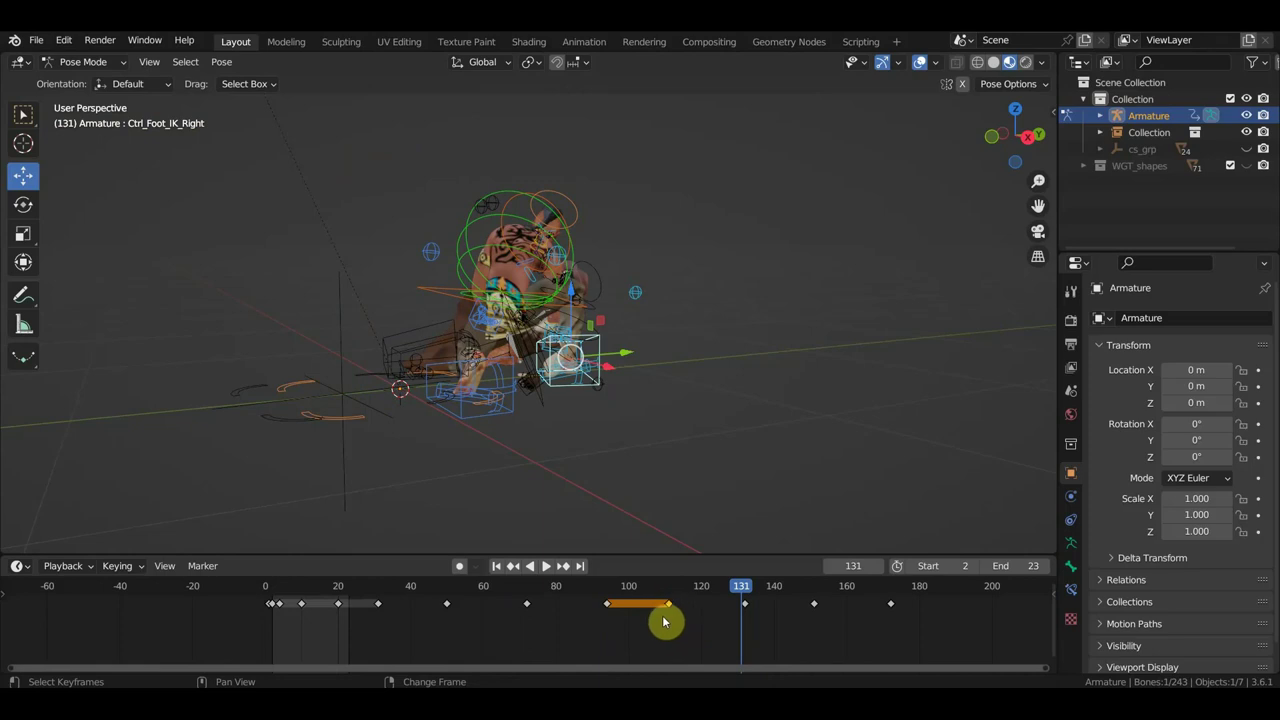
Shift the duplicated keyframe to frame 131 and review the motion through frames 145–174.
{"action": "key", "text": "g"}
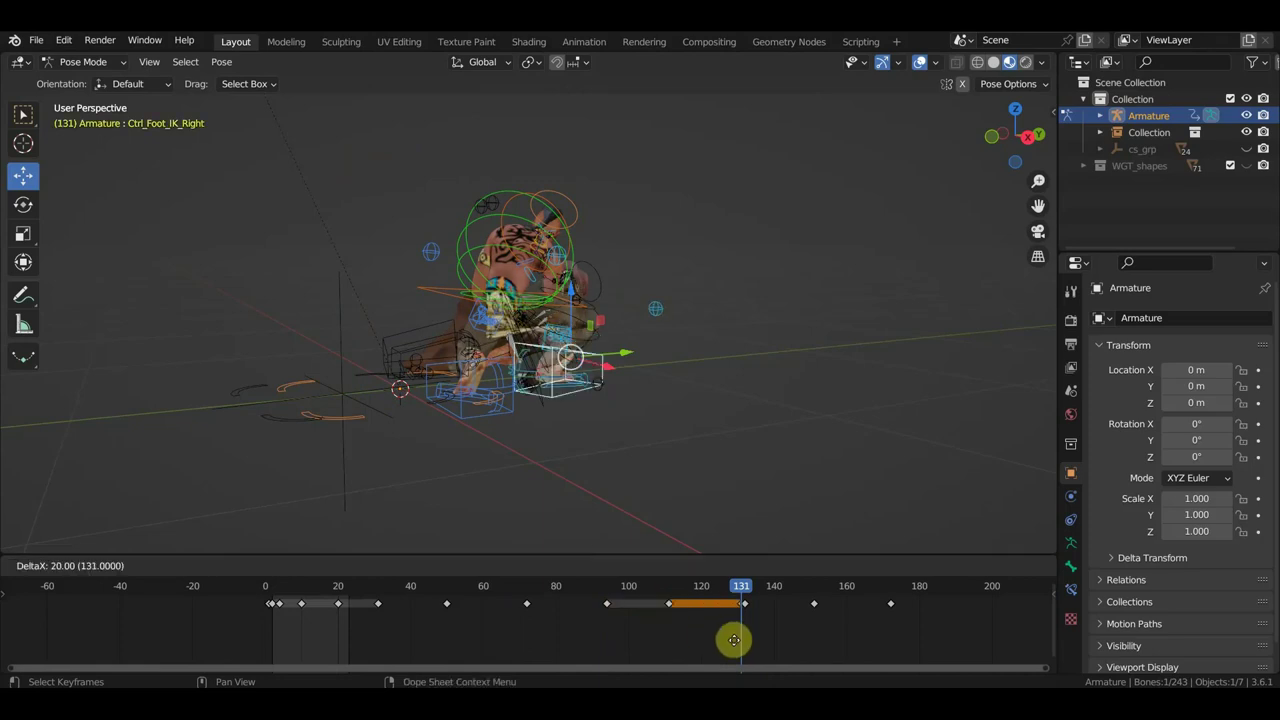
{"action": "left_click", "coordinate": [735, 645]}
{"action": "mouse_move", "coordinate": [745, 587]}
{"action": "left_mouse_down"}
{"action": "mouse_move", "coordinate": [621, 587]}
{"action": "mouse_move", "coordinate": [738, 624]}
{"action": "left_mouse_up"}
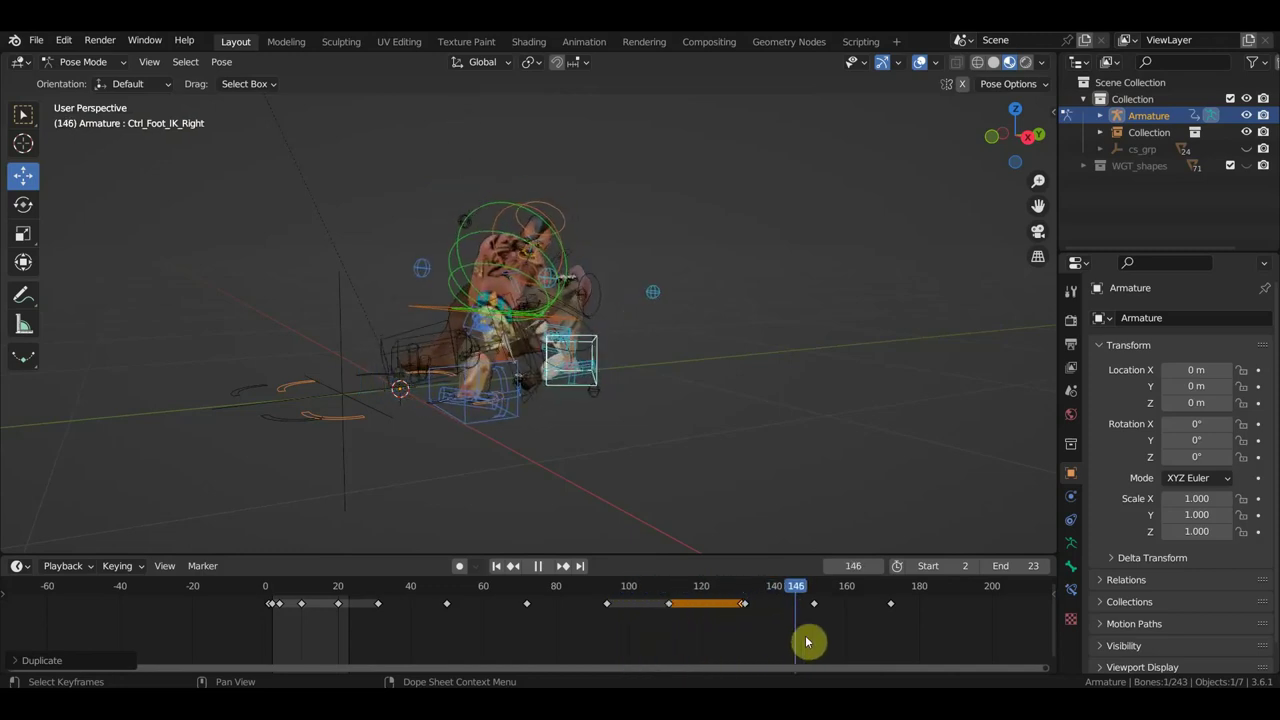
{"action": "mouse_move", "coordinate": [897, 660]}
{"action": "left_mouse_down"}
{"action": "mouse_move", "coordinate": [808, 664]}
{"action": "mouse_move", "coordinate": [869, 663]}
{"action": "mouse_move", "coordinate": [822, 662]}
{"action": "left_mouse_up"}
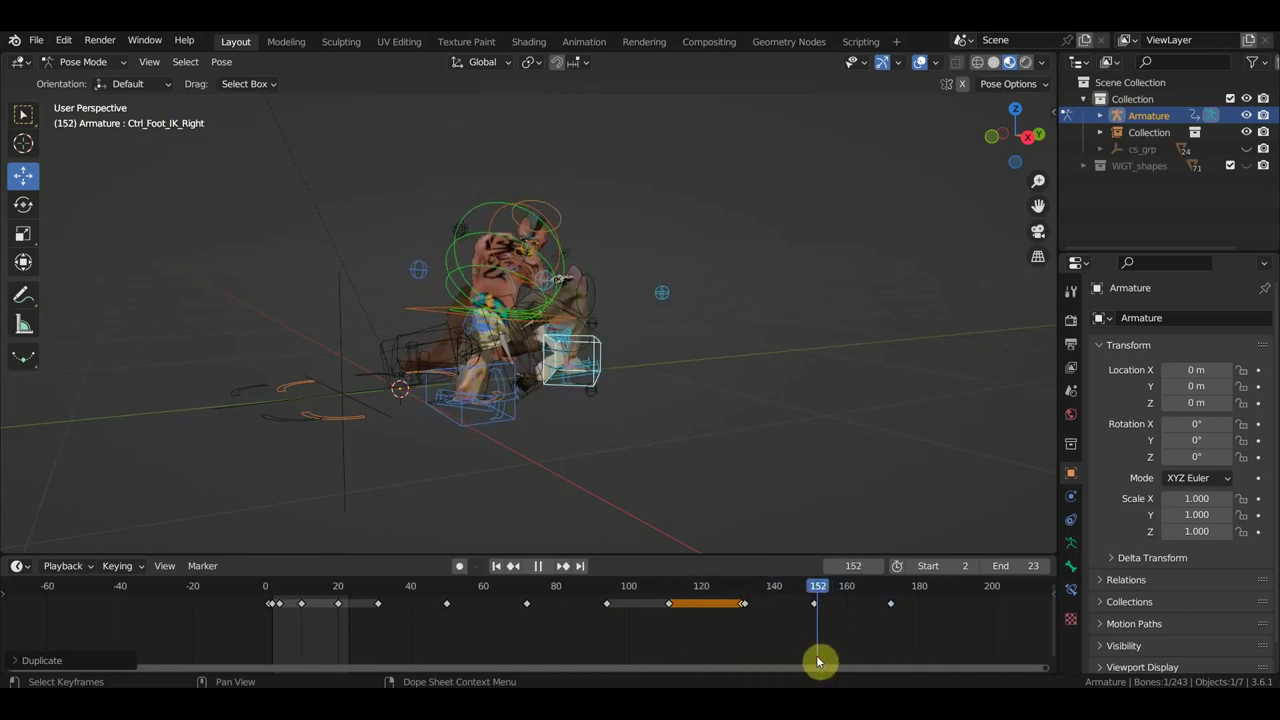
{"action": "mouse_move", "coordinate": [757, 467]}
{"action": "middle_mouse_down"}
{"action": "mouse_move", "coordinate": [781, 449]}
{"action": "mouse_move", "coordinate": [708, 384]}
{"action": "middle_mouse_up"}
Select the left foot IK control and scrub the animation to frame 186.
{"action": "left_click", "coordinate": [714, 376]}
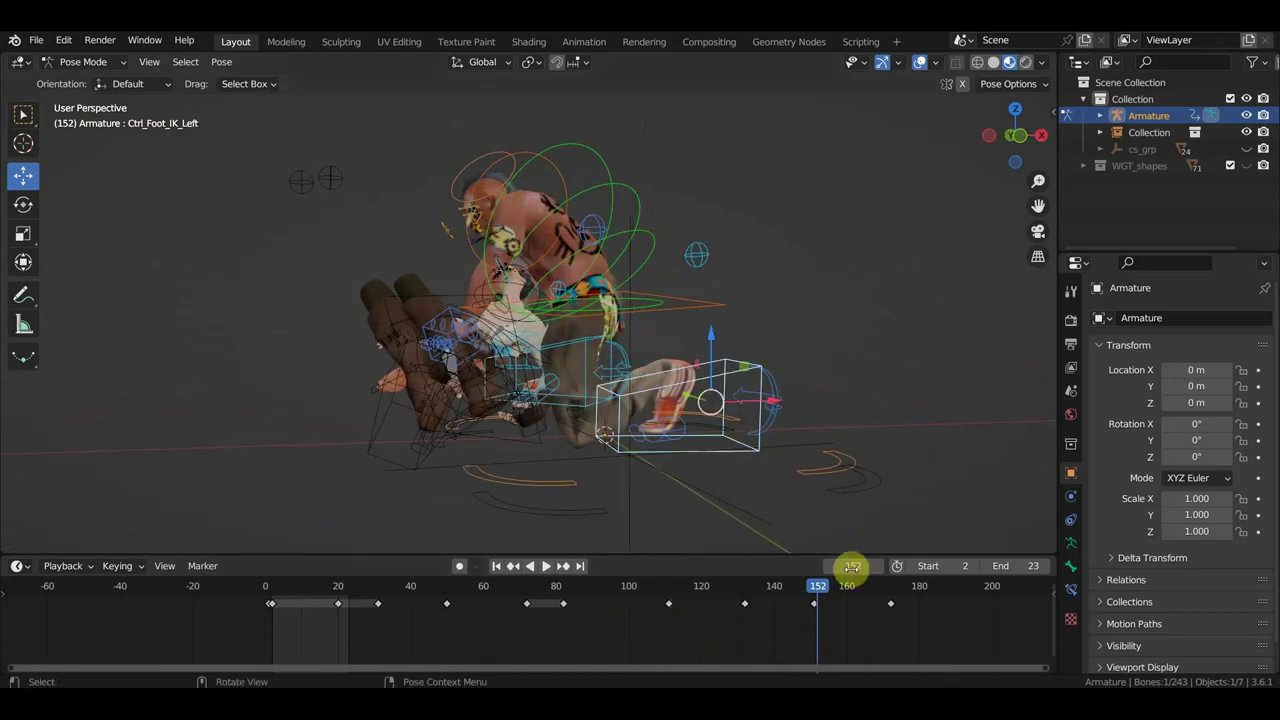
{"action": "mouse_move", "coordinate": [852, 566]}
{"action": "left_mouse_down"}
{"action": "mouse_move", "coordinate": [817, 594]}
{"action": "mouse_move", "coordinate": [751, 594]}
{"action": "mouse_move", "coordinate": [866, 603]}
{"action": "mouse_move", "coordinate": [811, 603]}
{"action": "mouse_move", "coordinate": [943, 637]}
{"action": "left_mouse_up"}
{"action": "mouse_move", "coordinate": [717, 466]}
{"action": "middle_mouse_down"}
{"action": "mouse_move", "coordinate": [812, 492]}
{"action": "mouse_move", "coordinate": [800, 482]}
{"action": "middle_mouse_up"}
Rotate the shirtless fighter's Ctrl_Spine 30.1° around Z so he leans over his opponent.
{"action": "left_click", "coordinate": [660, 284]}
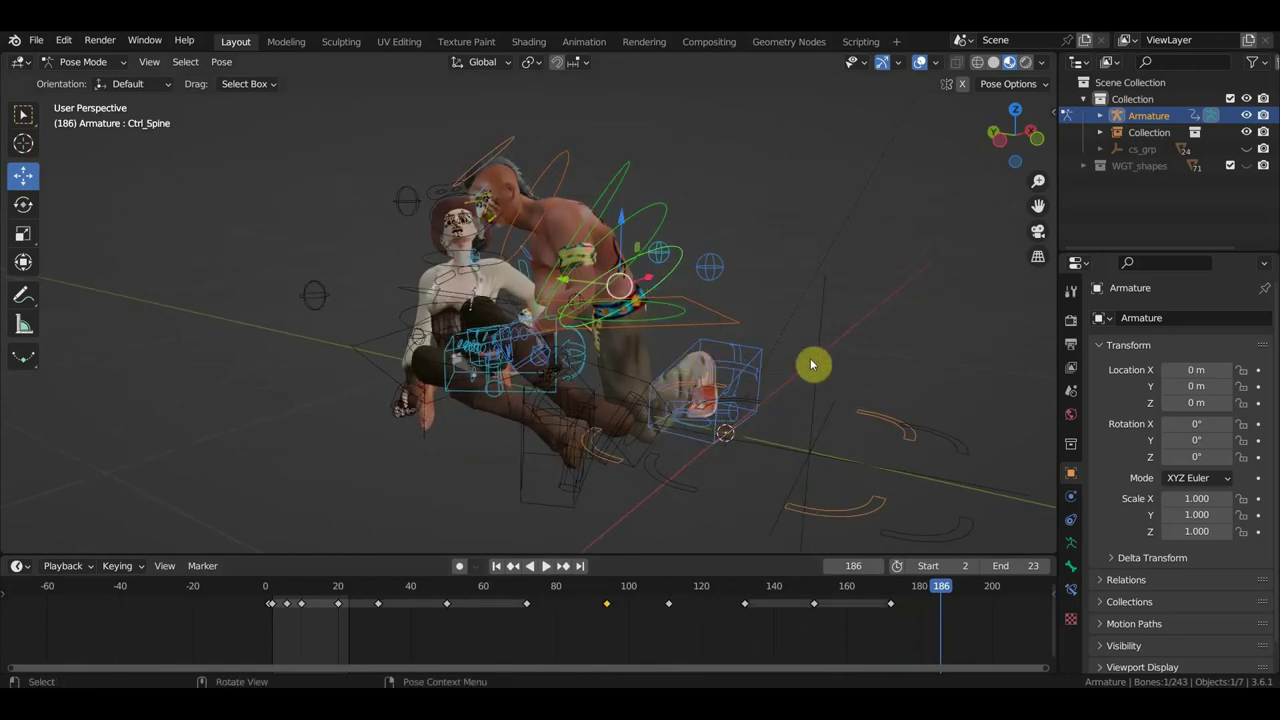
{"action": "key", "text": "r"}
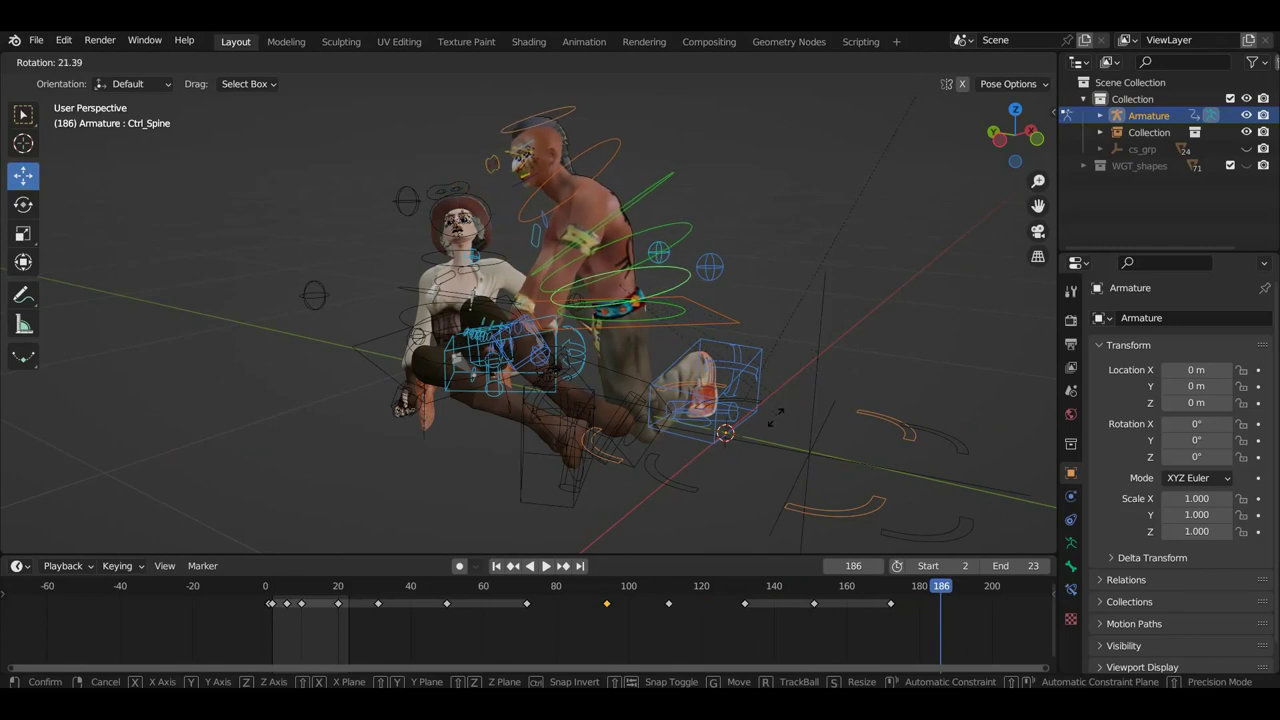
{"action": "left_click", "coordinate": [748, 434]}
{"action": "mouse_move", "coordinate": [646, 434]}
{"action": "middle_mouse_down"}
{"action": "mouse_move", "coordinate": [733, 430]}
{"action": "mouse_move", "coordinate": [737, 449]}
{"action": "mouse_move", "coordinate": [806, 486]}
{"action": "mouse_move", "coordinate": [700, 486]}
{"action": "mouse_move", "coordinate": [603, 457]}
{"action": "mouse_move", "coordinate": [814, 429]}
{"action": "mouse_move", "coordinate": [615, 428]}
{"action": "mouse_move", "coordinate": [580, 380]}
{"action": "mouse_move", "coordinate": [528, 366]}
{"action": "mouse_move", "coordinate": [473, 384]}
{"action": "mouse_move", "coordinate": [399, 369]}
{"action": "mouse_move", "coordinate": [423, 380]}
{"action": "mouse_move", "coordinate": [560, 365]}
{"action": "middle_mouse_up"}
{"action": "left_click", "coordinate": [401, 383]}
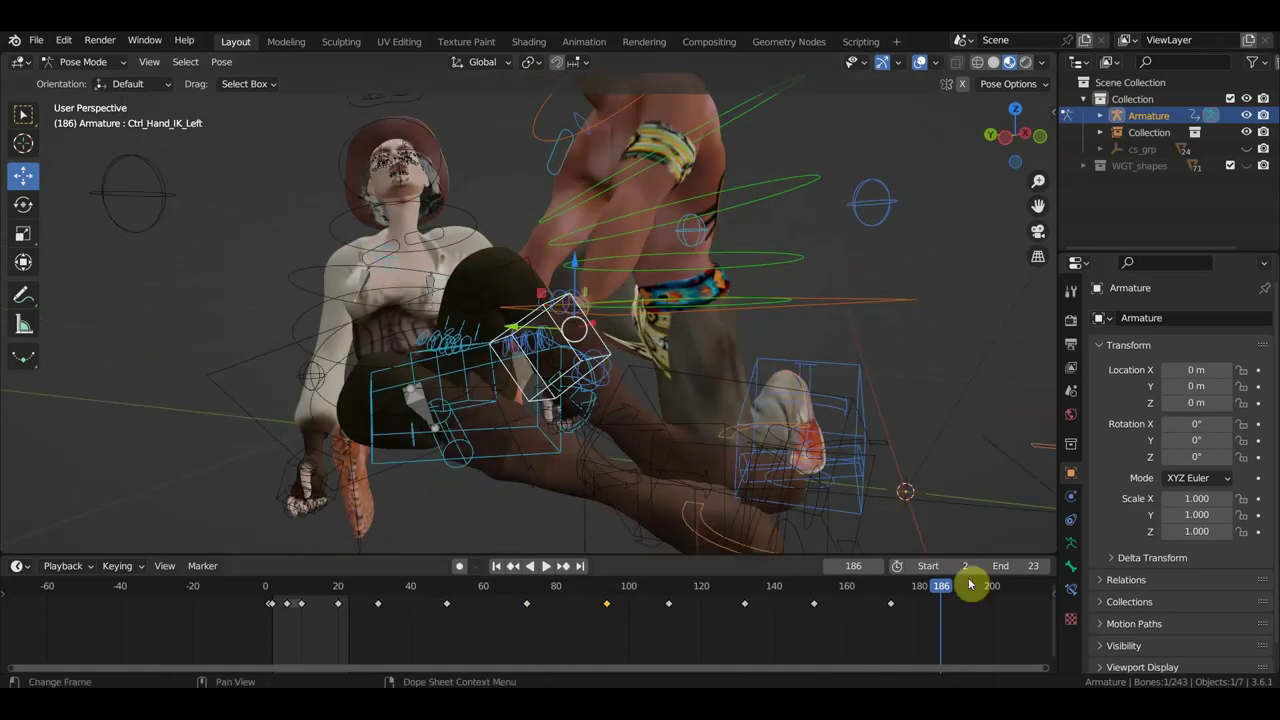
{"action": "left_click_drag", "start_coordinate": [971, 583], "coordinate": [880, 594]}
{"action": "mouse_move", "coordinate": [880, 594]}
{"action": "middle_mouse_down"}
{"action": "mouse_move", "coordinate": [770, 472]}
{"action": "mouse_move", "coordinate": [829, 451]}
{"action": "middle_mouse_up"}
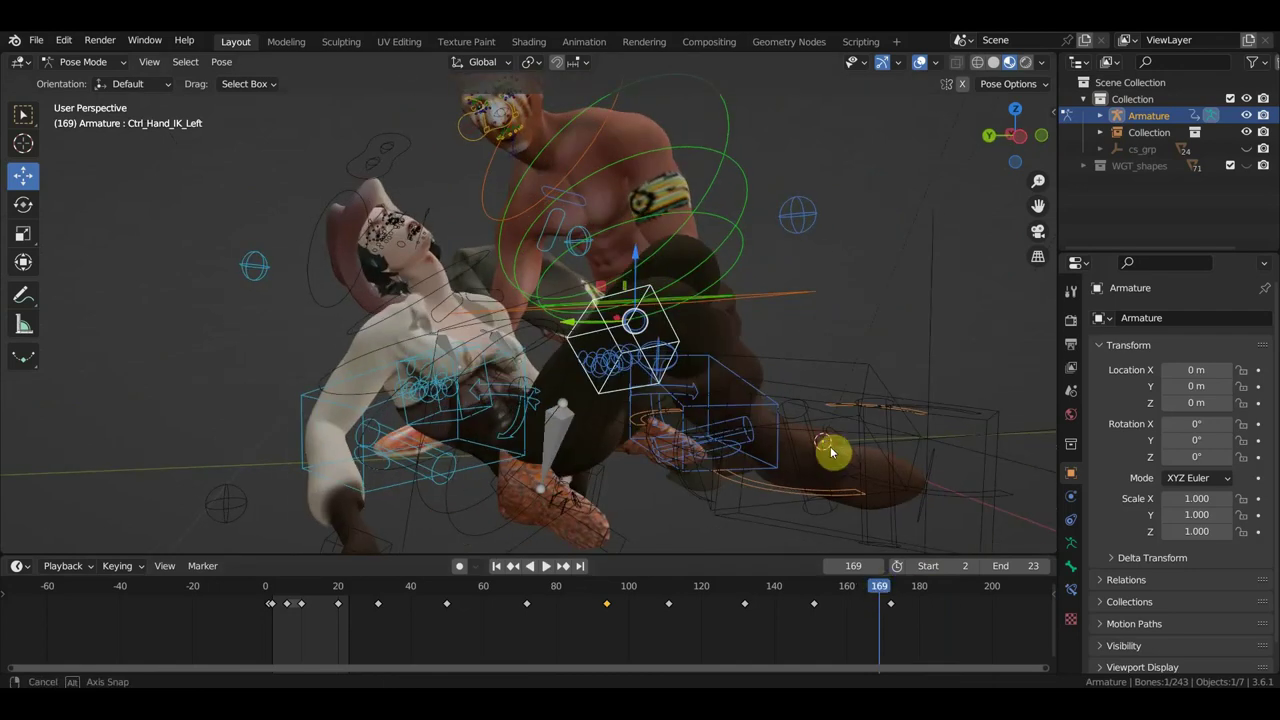
{"action": "middle_click_drag", "start_coordinate": [823, 397], "coordinate": [845, 435]}
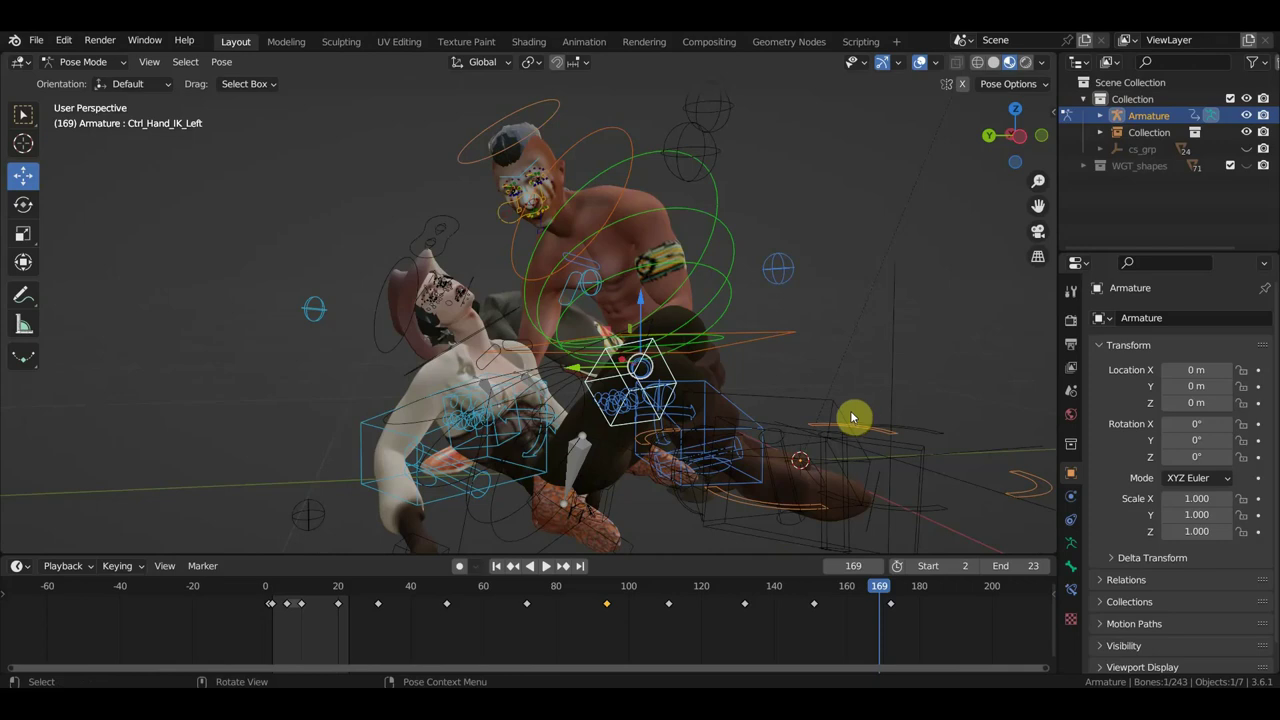
{"action": "mouse_move", "coordinate": [893, 602]}
{"action": "left_mouse_down"}
{"action": "mouse_move", "coordinate": [984, 632]}
{"action": "mouse_move", "coordinate": [893, 628]}
{"action": "left_mouse_up"}
{"action": "middle_click_drag", "start_coordinate": [809, 461], "coordinate": [828, 463]}
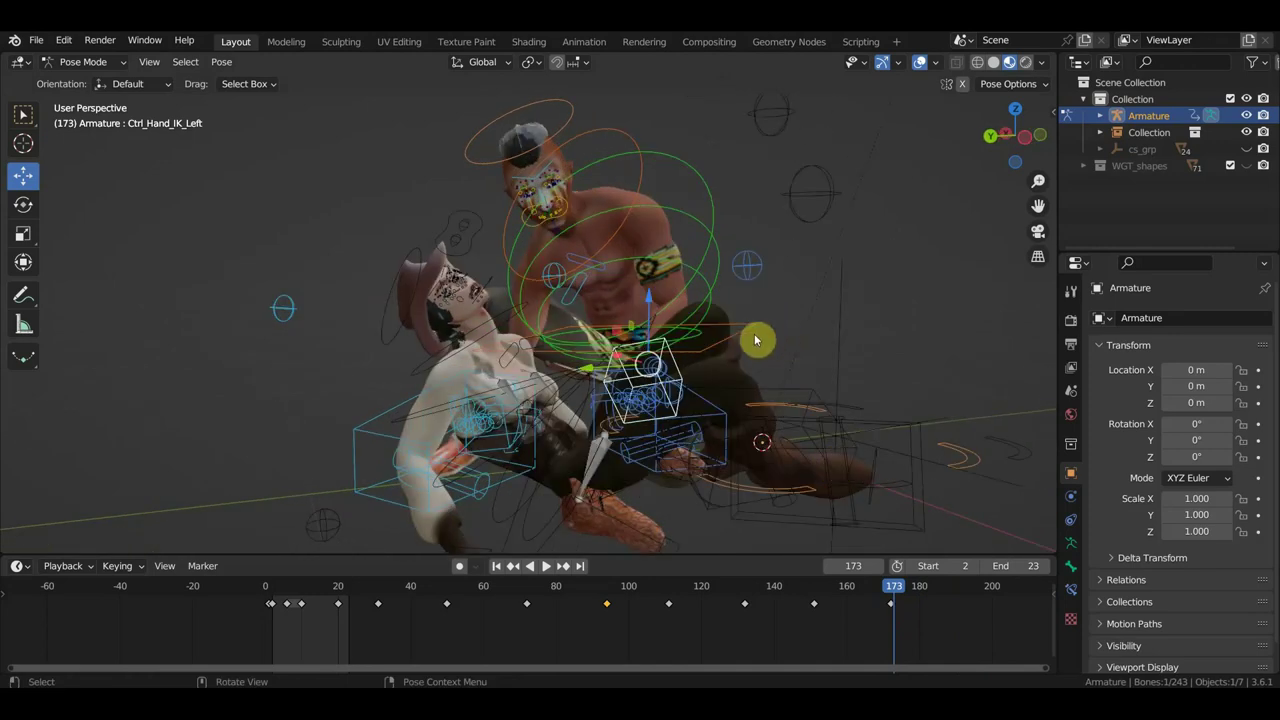
{"action": "middle_click_drag", "start_coordinate": [751, 298], "coordinate": [597, 305]}
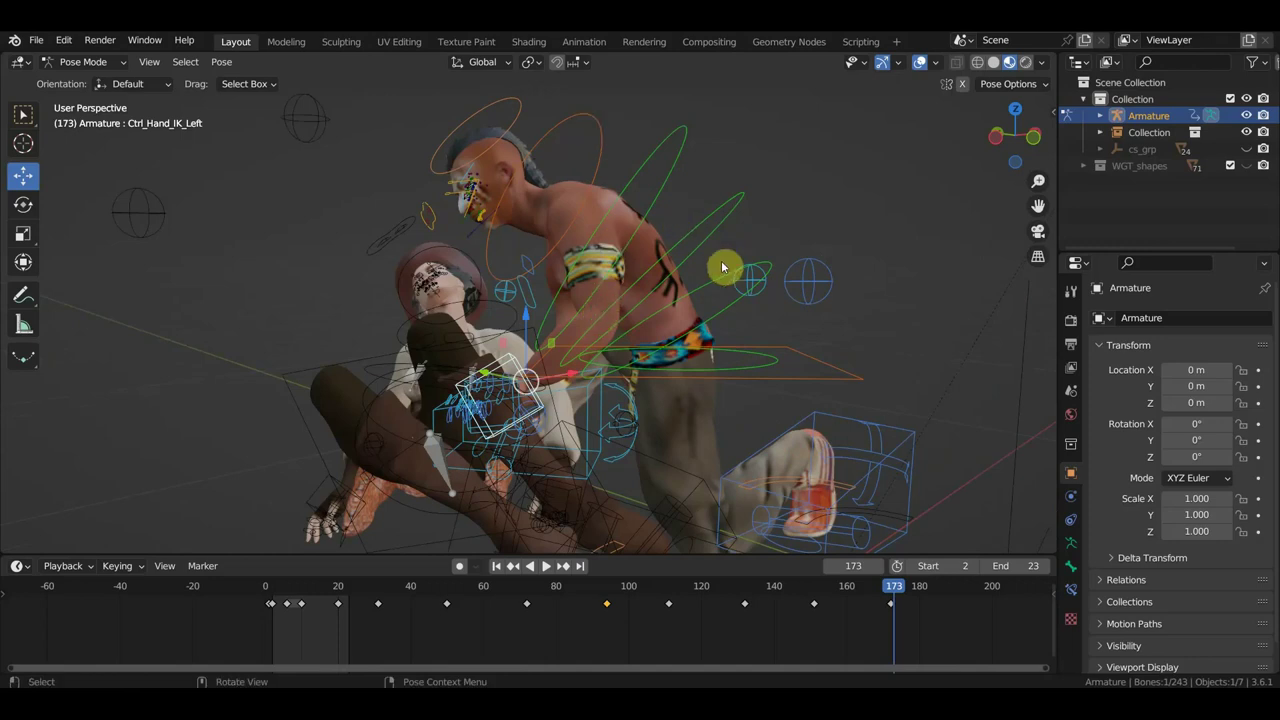
{"action": "left_click", "coordinate": [731, 351]}
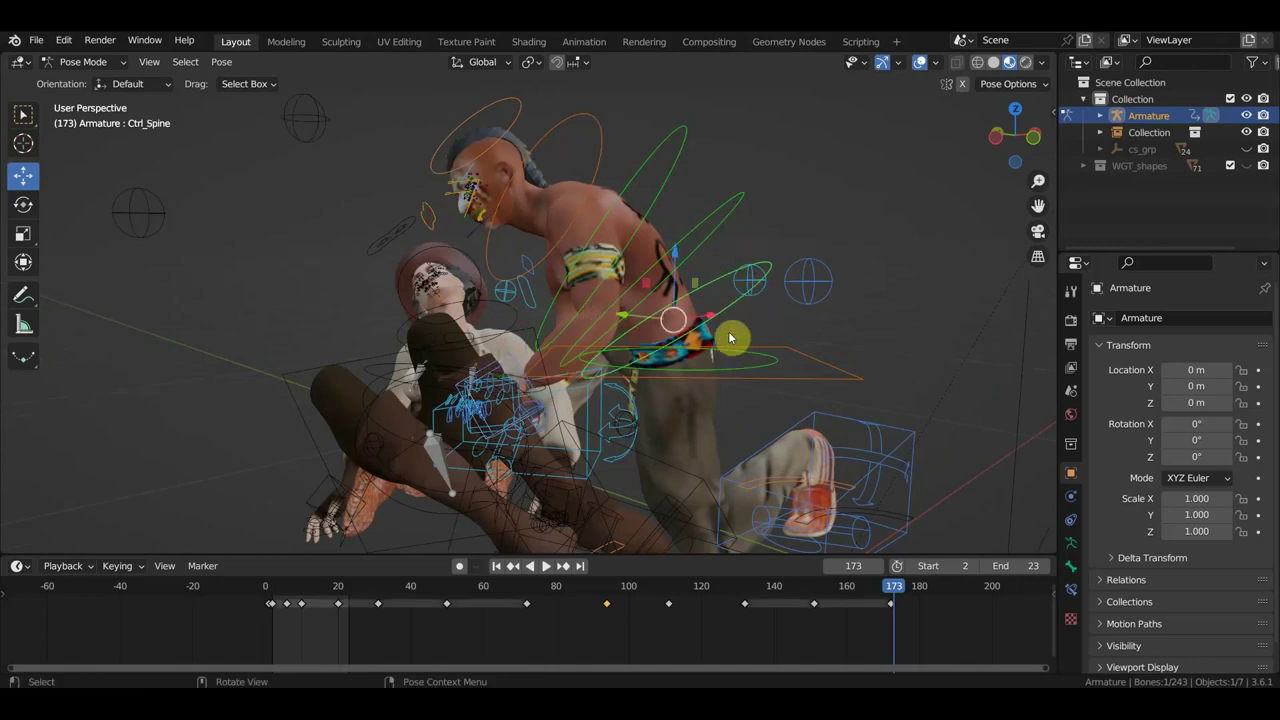
{"action": "middle_click_drag", "start_coordinate": [731, 338], "coordinate": [857, 340]}
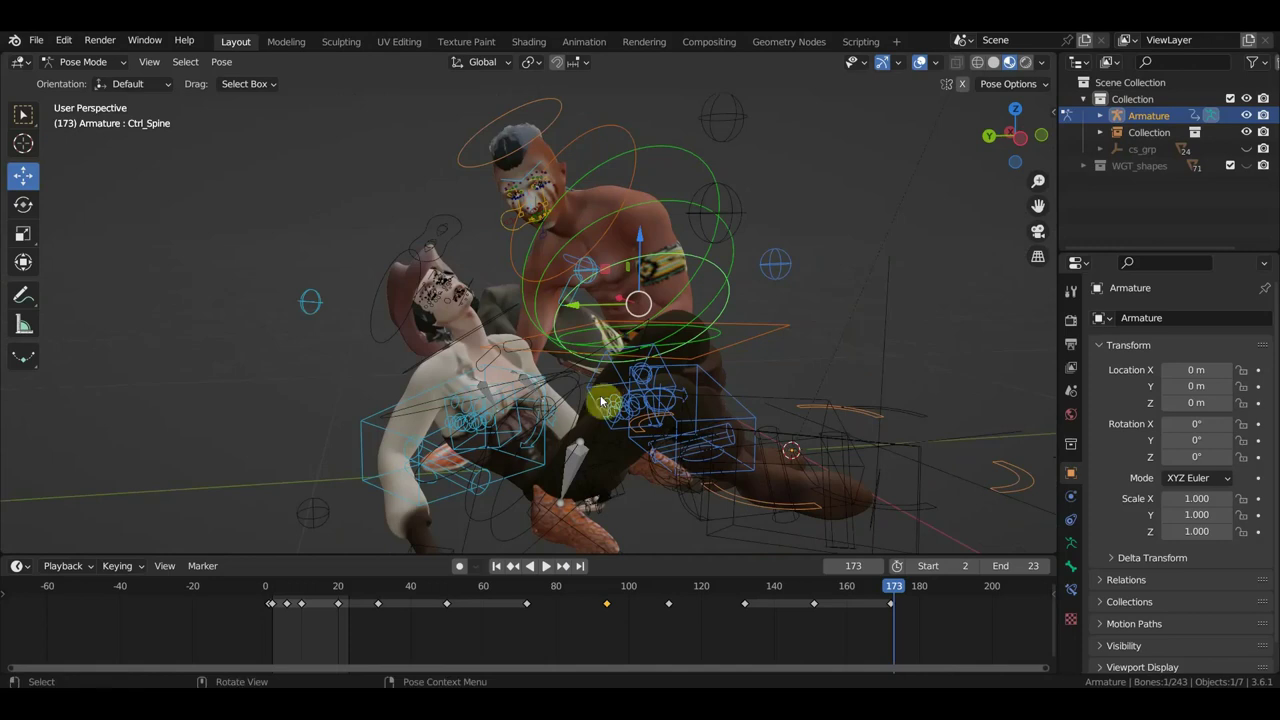
{"action": "mouse_move", "coordinate": [601, 401]}
{"action": "middle_mouse_down"}
{"action": "mouse_move", "coordinate": [623, 480]}
{"action": "mouse_move", "coordinate": [528, 408]}
{"action": "mouse_move", "coordinate": [630, 393]}
{"action": "mouse_move", "coordinate": [644, 409]}
{"action": "mouse_move", "coordinate": [590, 412]}
{"action": "middle_mouse_up"}
{"action": "left_click", "coordinate": [545, 404]}
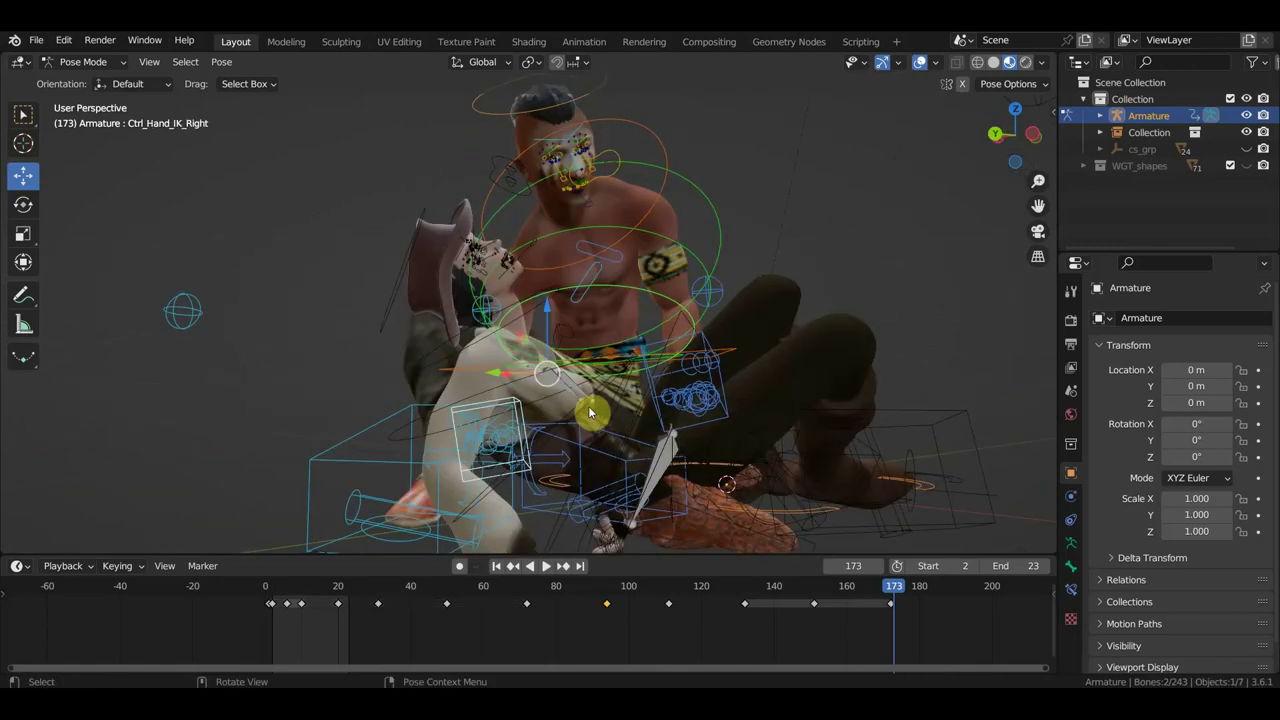
{"action": "left_click", "coordinate": [706, 340]}
{"action": "mouse_move", "coordinate": [721, 340]}
{"action": "middle_mouse_down"}
{"action": "mouse_move", "coordinate": [654, 400]}
{"action": "mouse_move", "coordinate": [686, 415]}
{"action": "middle_mouse_up"}
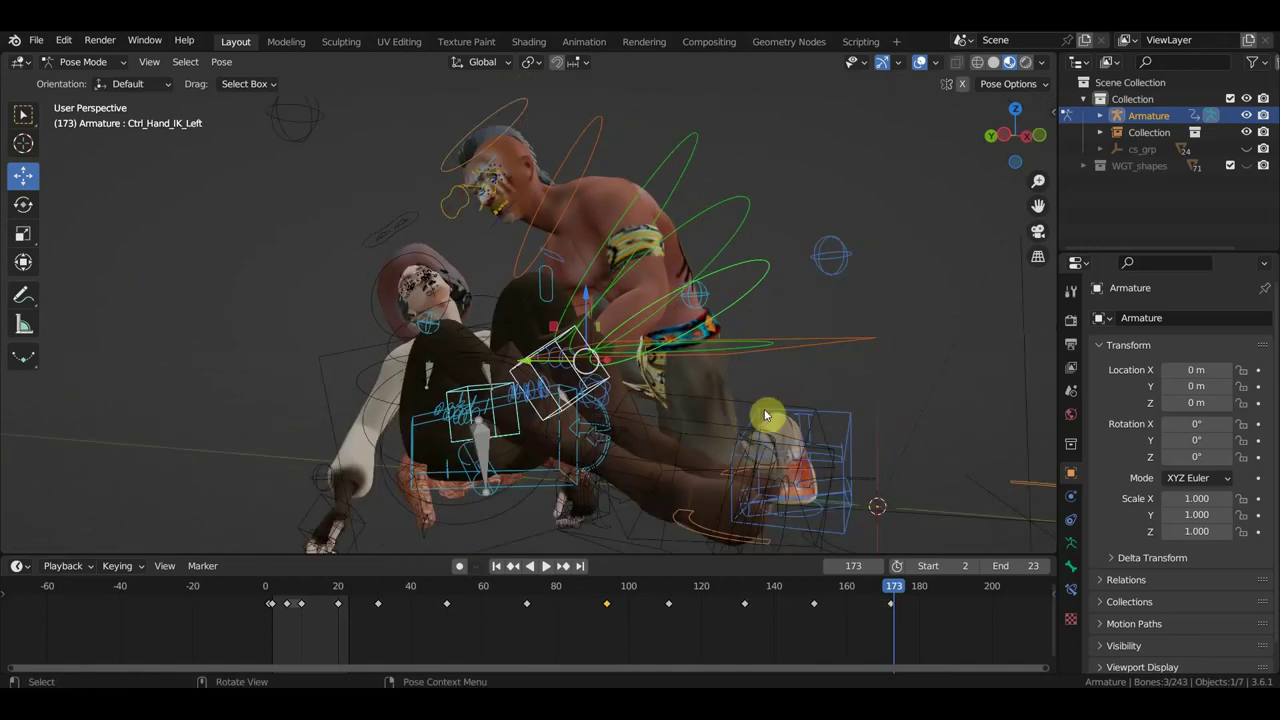
{"action": "left_click", "coordinate": [890, 608]}
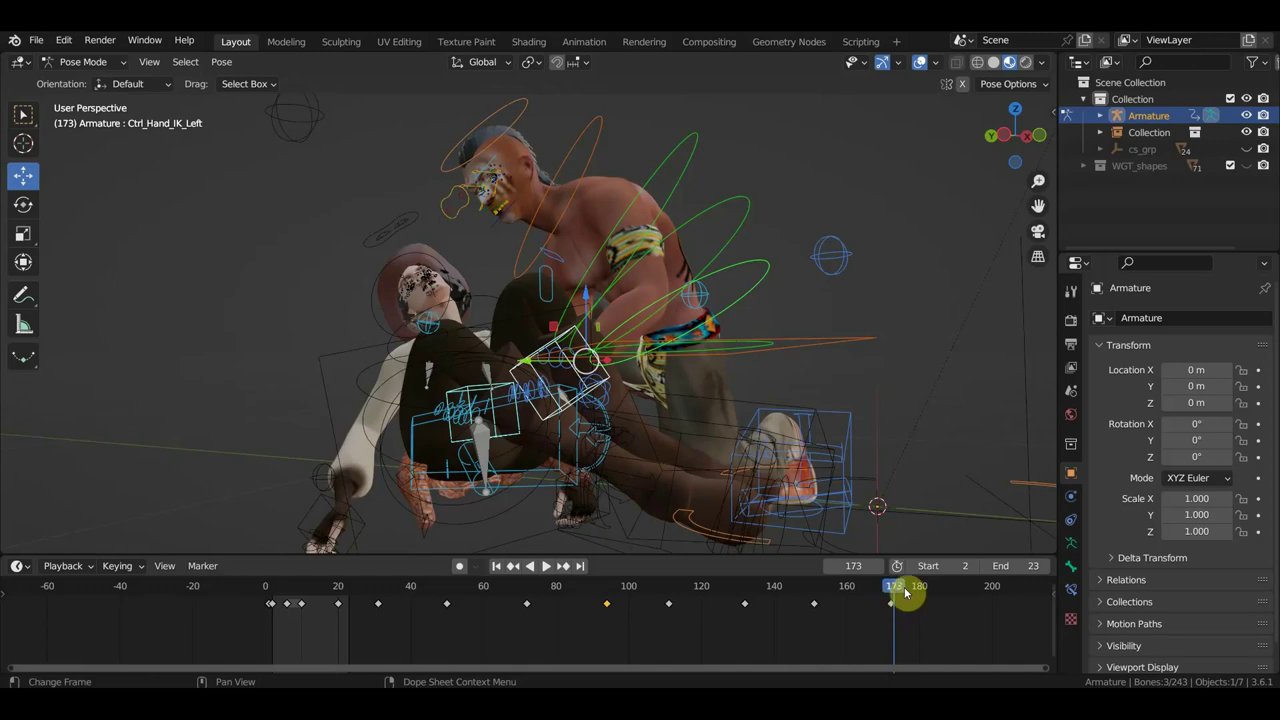
At frame 186, rotate Ctrl_Hand_IK_Left by 8.81°.
{"action": "left_click_drag", "start_coordinate": [904, 592], "coordinate": [942, 603]}
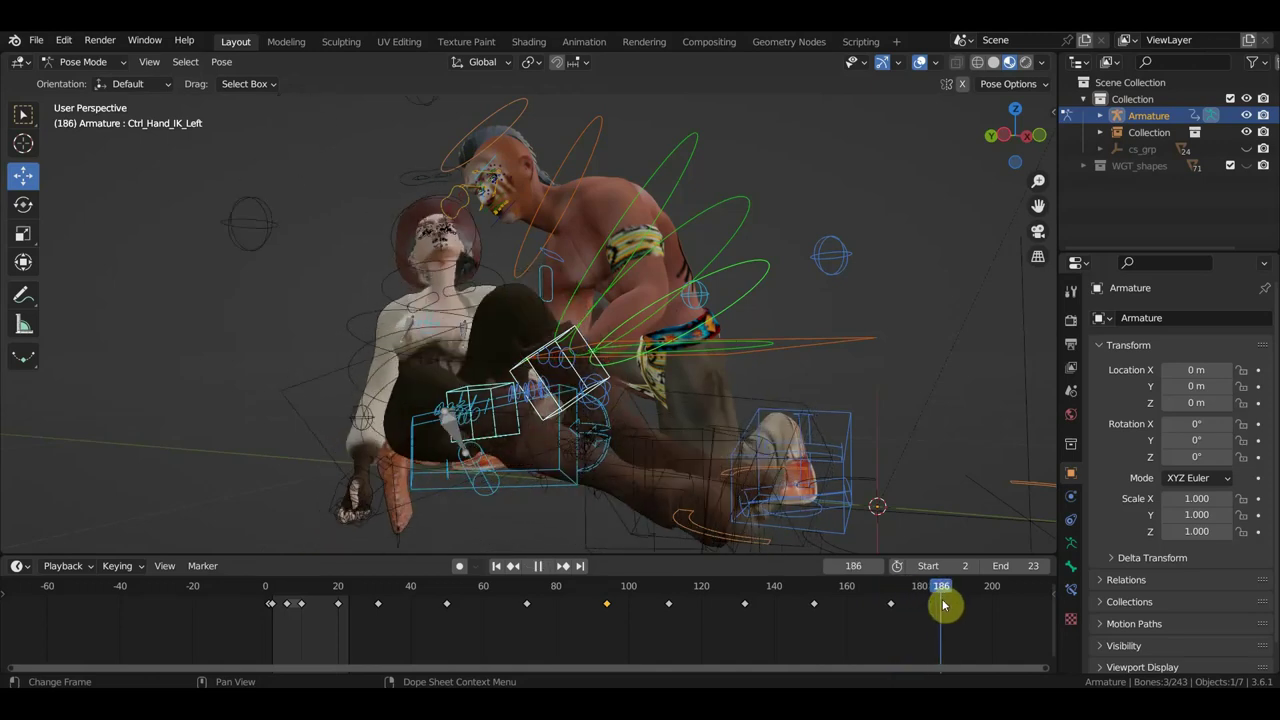
{"action": "middle_click_drag", "start_coordinate": [840, 463], "coordinate": [848, 468]}
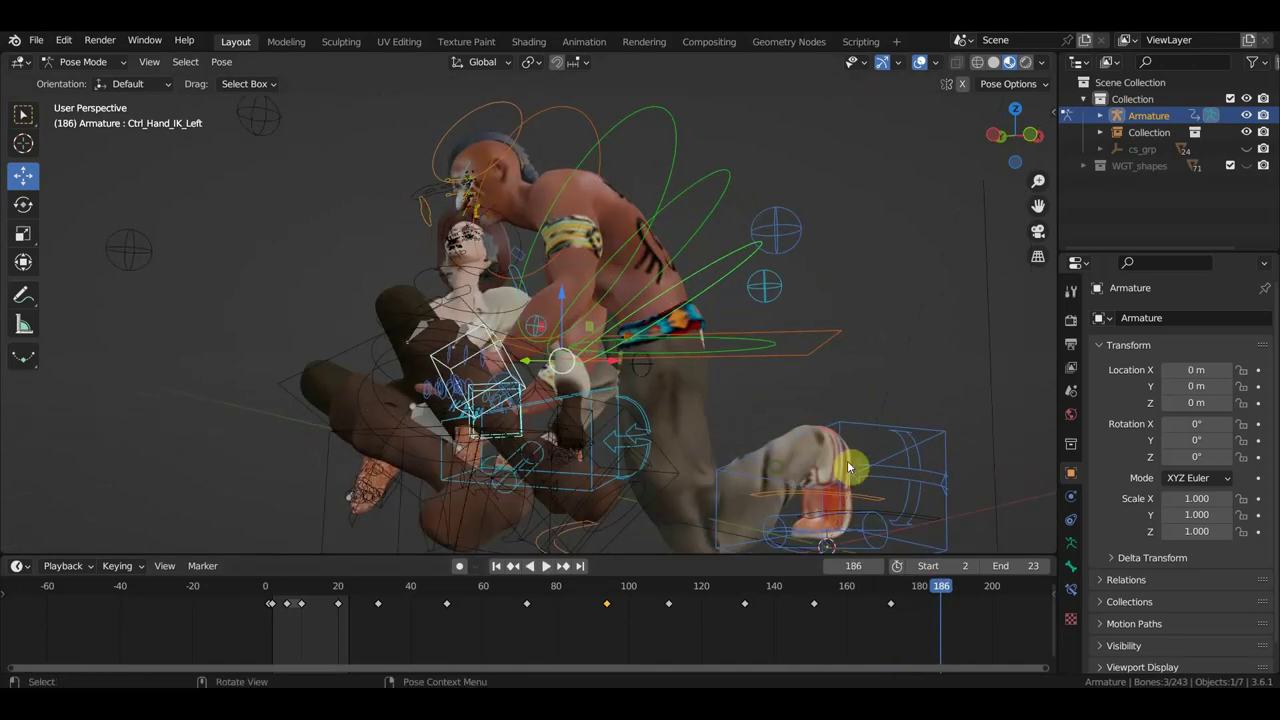
{"action": "middle_click_drag", "start_coordinate": [829, 420], "coordinate": [903, 416]}
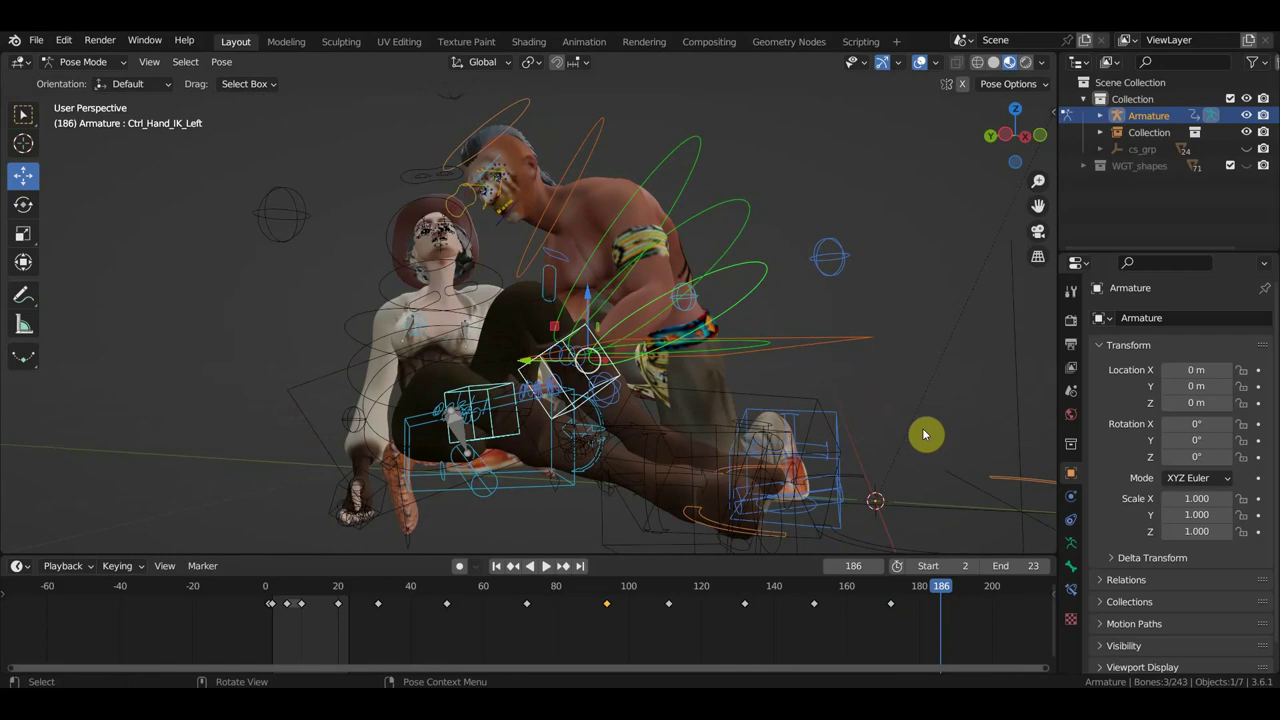
{"action": "key", "text": "r"}
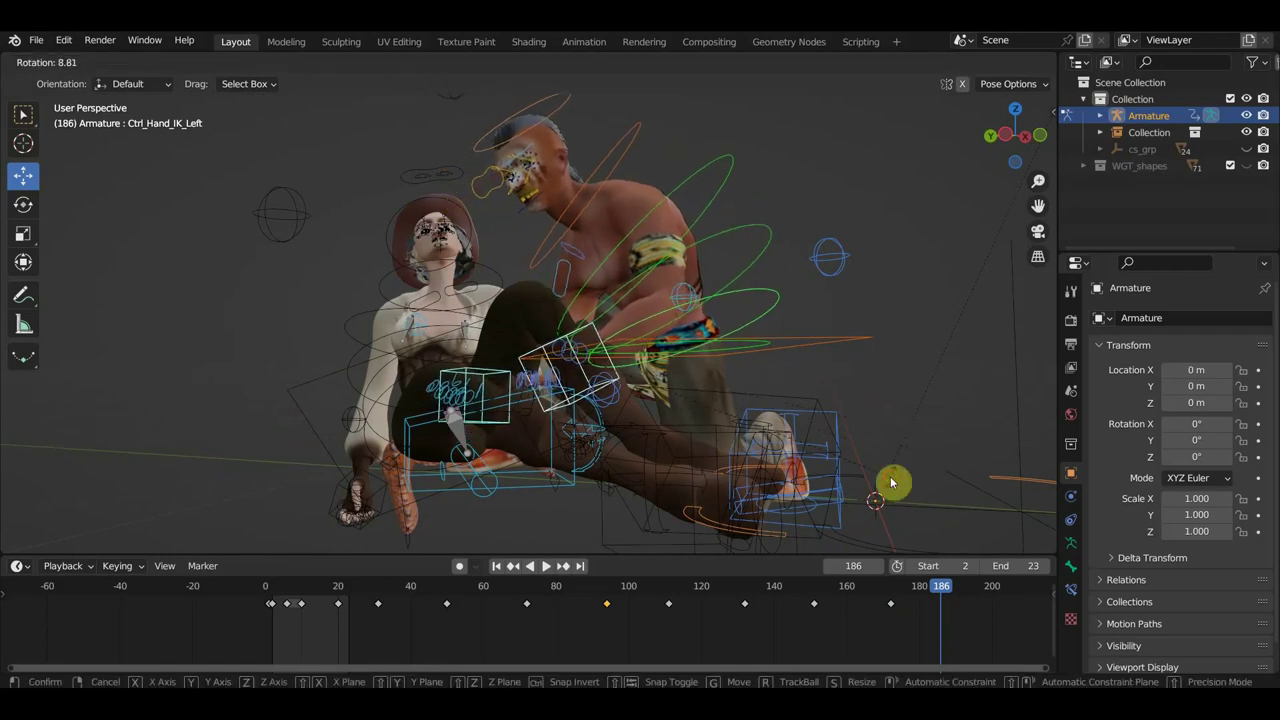
{"action": "left_click", "coordinate": [894, 488]}
{"action": "middle_click_drag", "start_coordinate": [894, 488], "coordinate": [989, 490]}
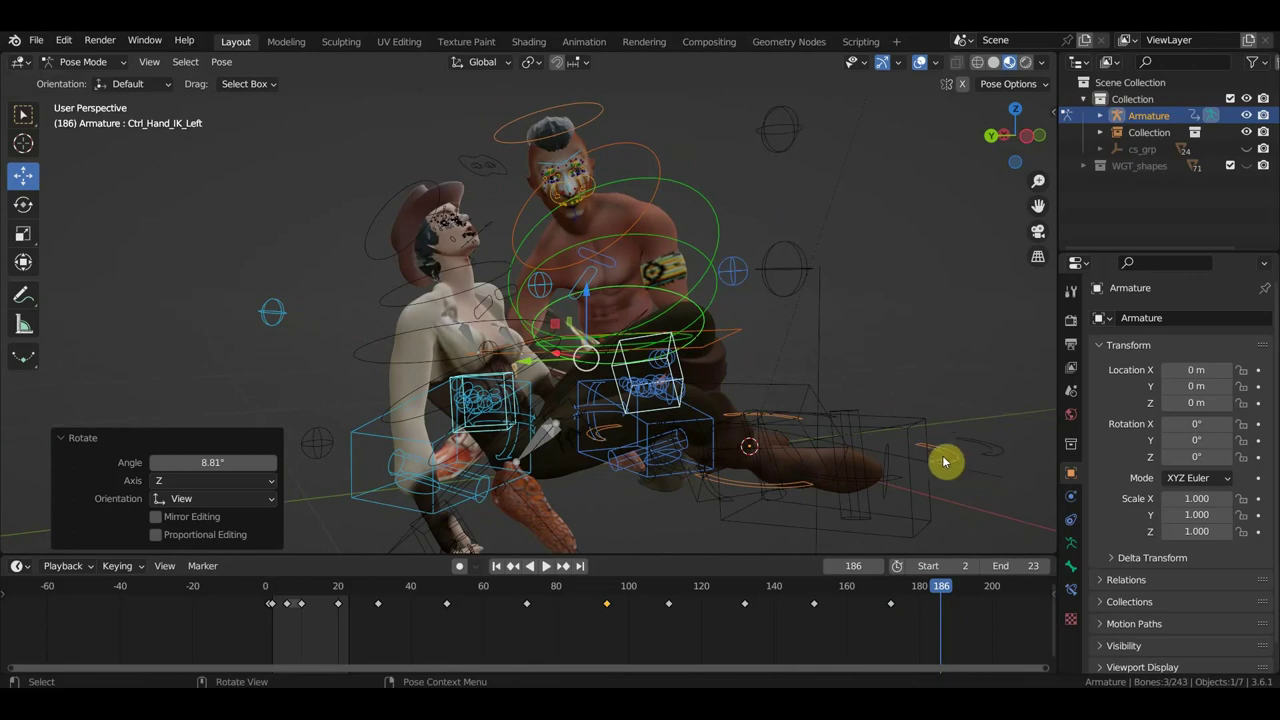
Shift Ctrl_Hips by about 0.017 m X, 0.037 m Y and -0.004 m Z.
{"action": "left_click", "coordinate": [731, 335]}
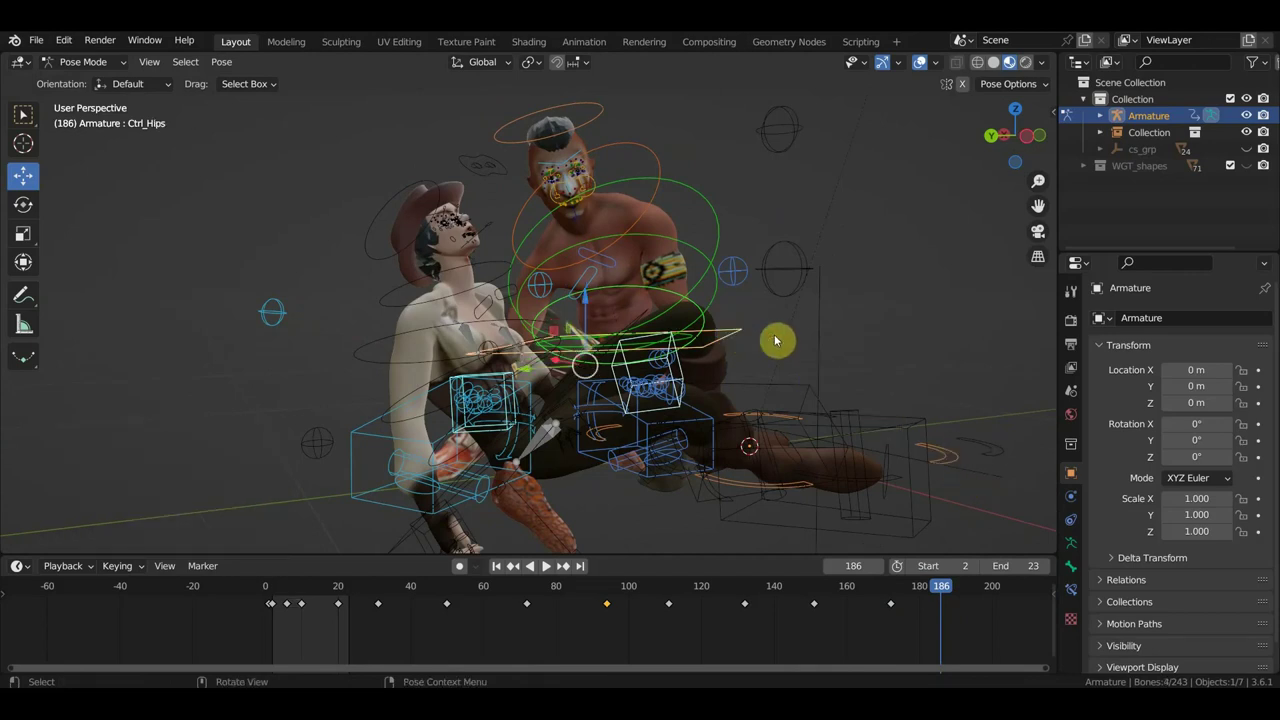
{"action": "key", "text": "g"}
{"action": "left_click", "coordinate": [851, 370]}
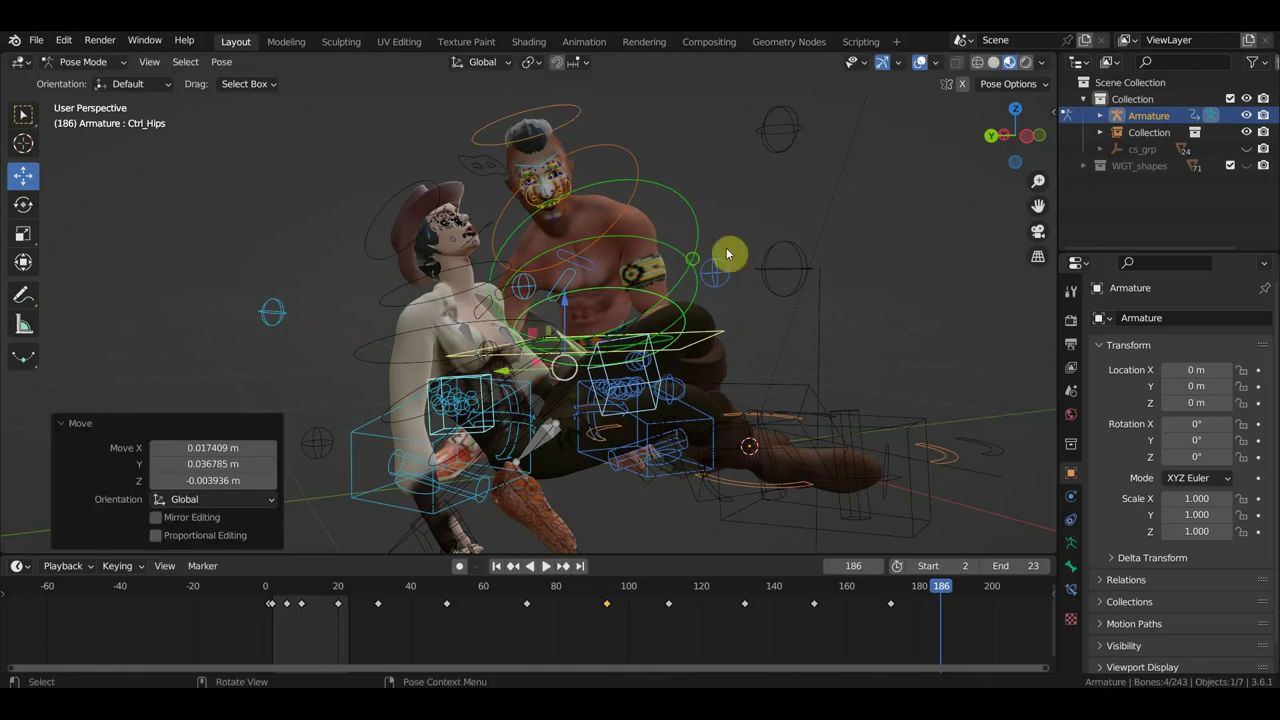
{"action": "mouse_move", "coordinate": [727, 254]}
{"action": "middle_mouse_down"}
{"action": "mouse_move", "coordinate": [467, 270]}
{"action": "mouse_move", "coordinate": [343, 294]}
{"action": "mouse_move", "coordinate": [849, 309]}
{"action": "mouse_move", "coordinate": [737, 334]}
{"action": "mouse_move", "coordinate": [990, 302]}
{"action": "mouse_move", "coordinate": [803, 346]}
{"action": "middle_mouse_up"}
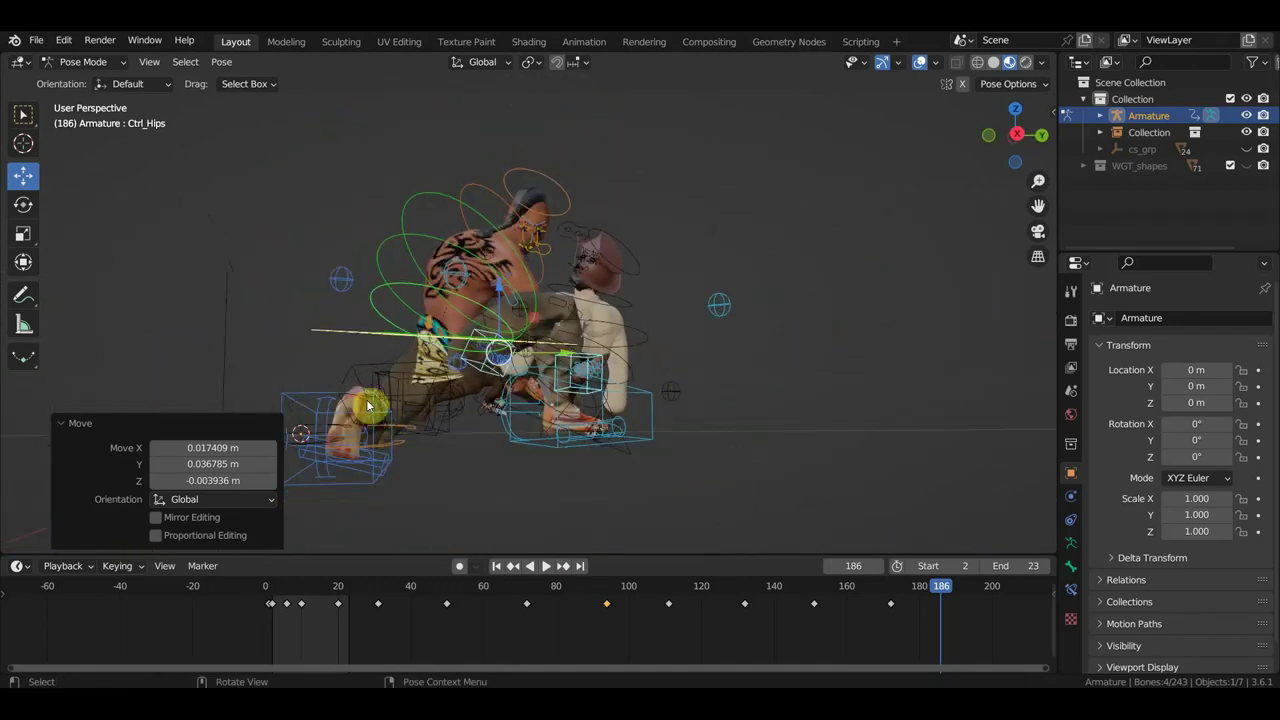
{"action": "left_click", "coordinate": [310, 394]}
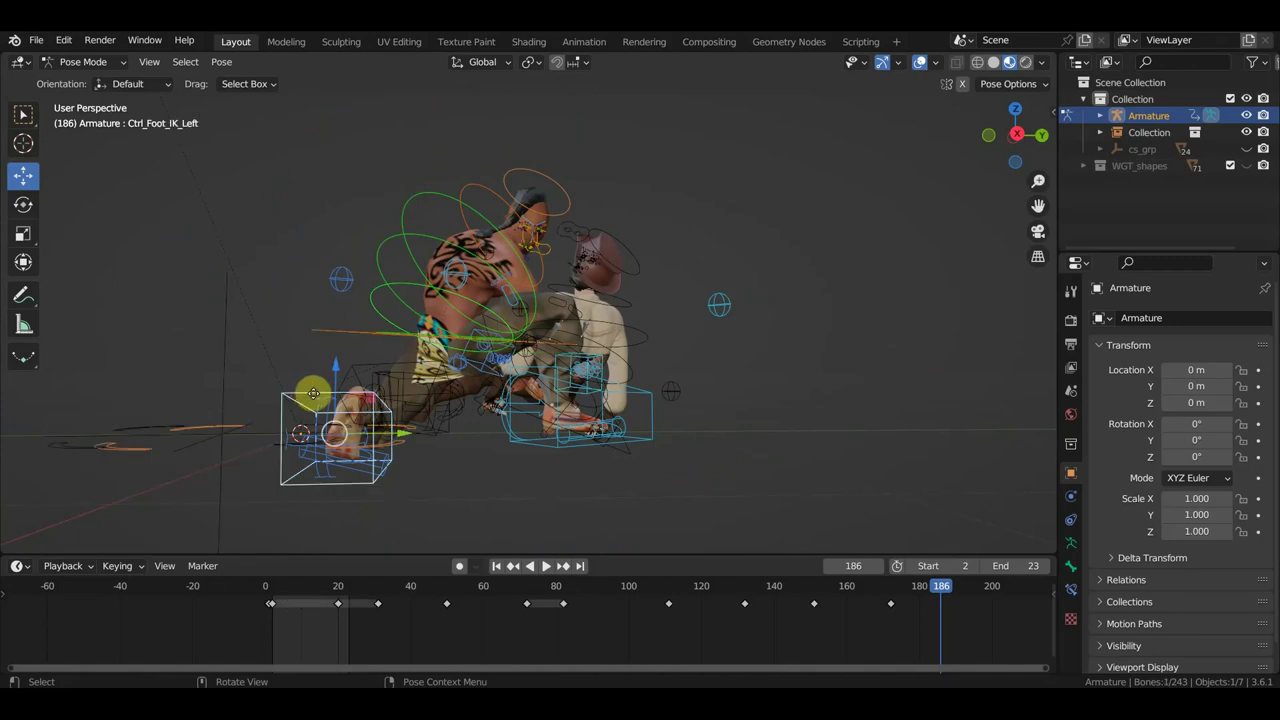
Move the left foot control outward, rotate it 4.27°, and nudge it along X.
{"action": "left_click_drag", "start_coordinate": [313, 393], "coordinate": [334, 380]}
{"action": "mouse_move", "coordinate": [334, 380]}
{"action": "middle_mouse_down"}
{"action": "mouse_move", "coordinate": [543, 486]}
{"action": "mouse_move", "coordinate": [642, 517]}
{"action": "middle_mouse_up"}
{"action": "key", "text": "r"}
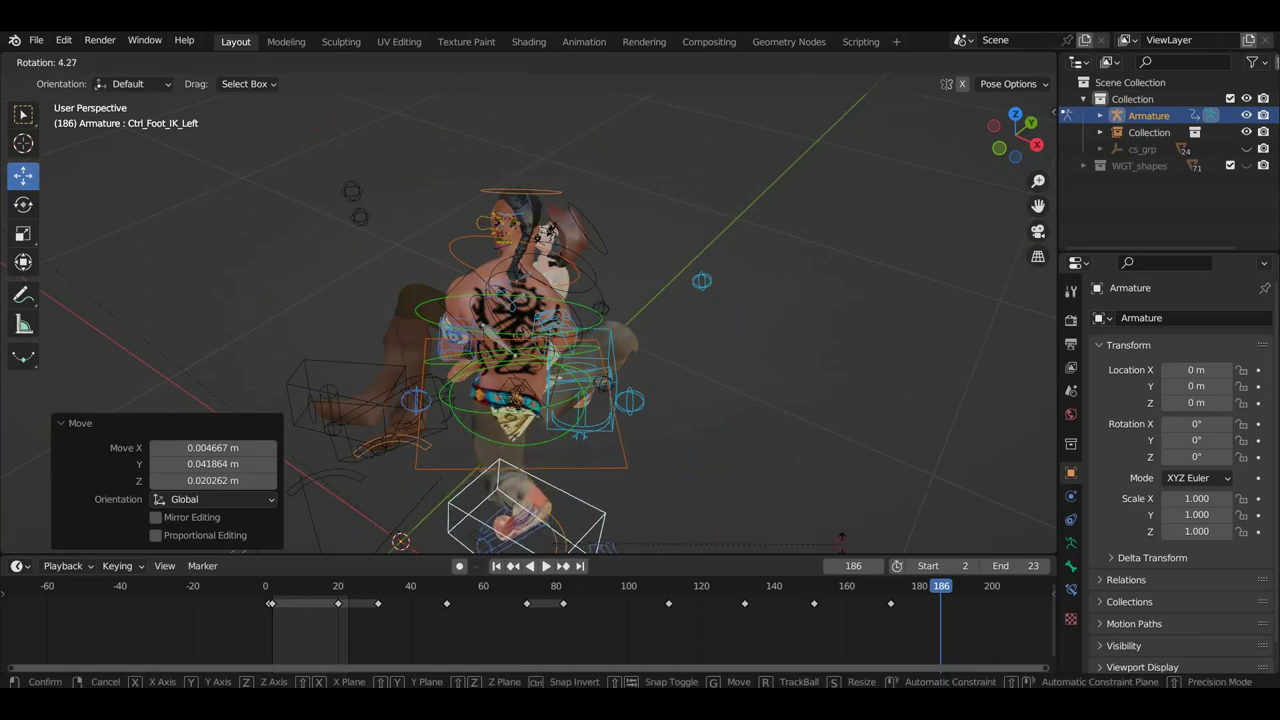
{"action": "left_click", "coordinate": [796, 578]}
{"action": "mouse_move", "coordinate": [797, 522]}
{"action": "middle_mouse_down"}
{"action": "mouse_move", "coordinate": [966, 460]}
{"action": "mouse_move", "coordinate": [886, 454]}
{"action": "middle_mouse_up"}
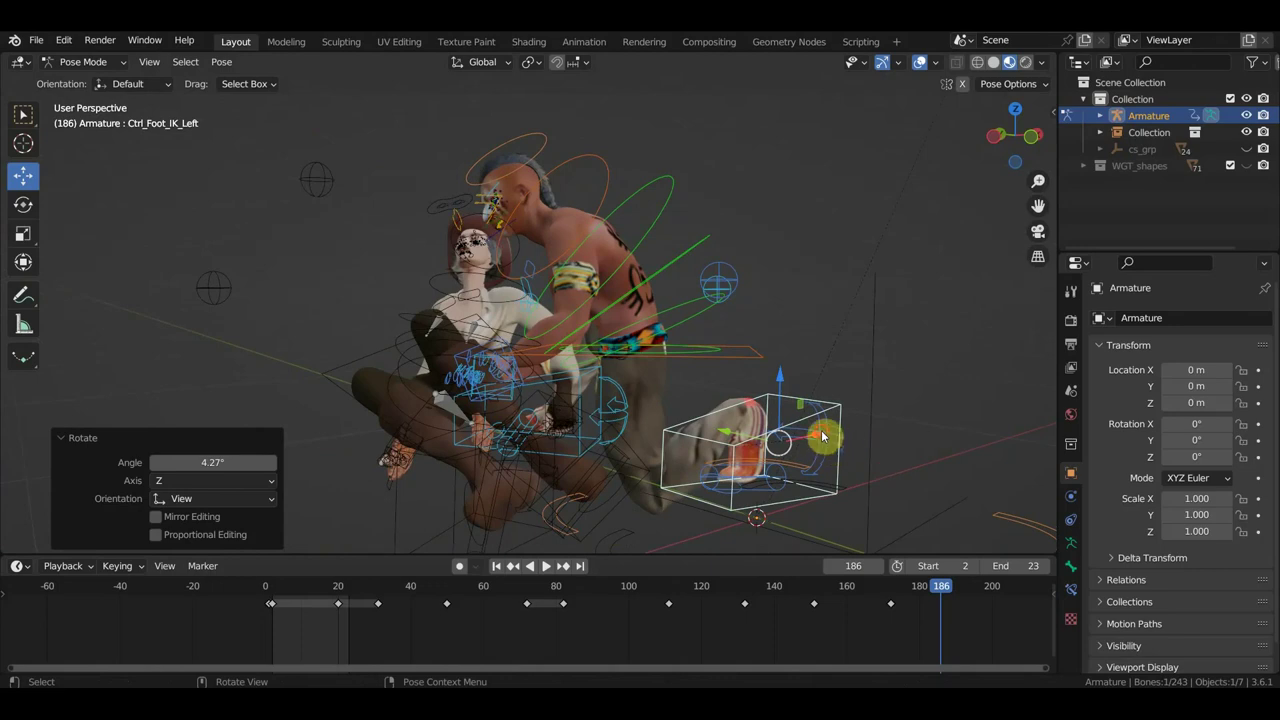
{"action": "key", "text": "g"}
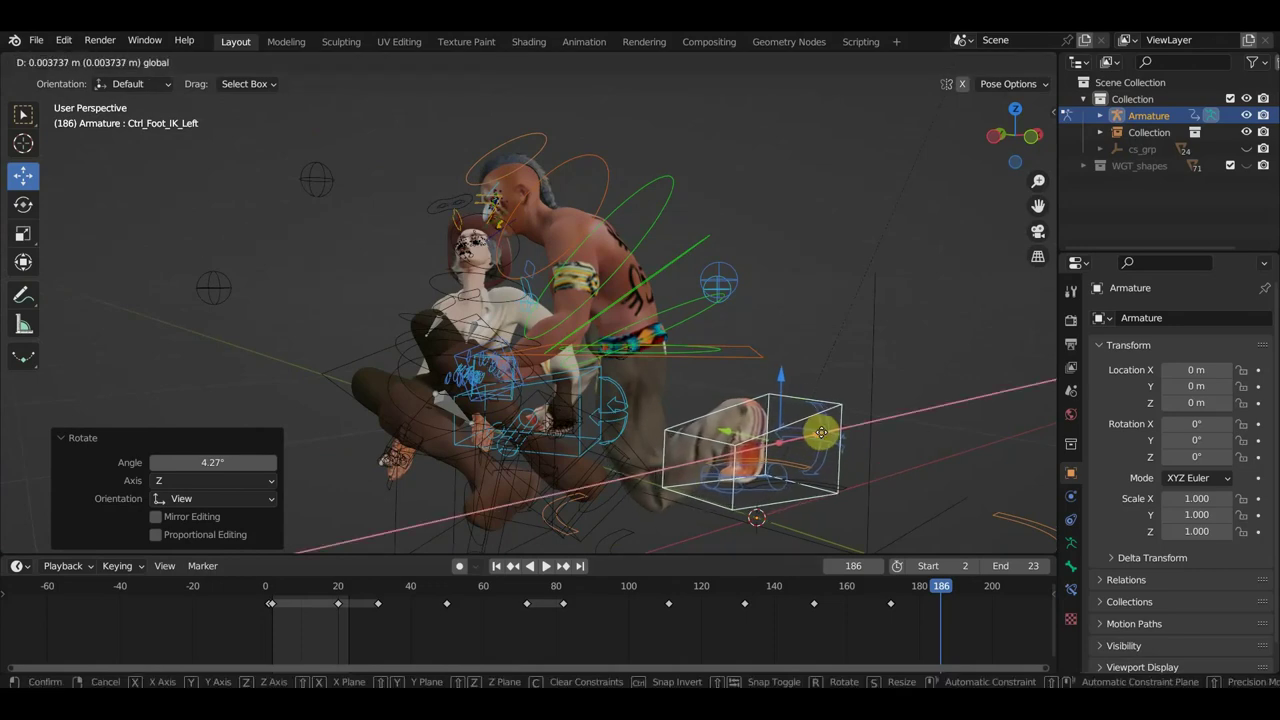
{"action": "left_click", "coordinate": [820, 432]}
{"action": "mouse_move", "coordinate": [616, 498]}
{"action": "middle_mouse_down"}
{"action": "mouse_move", "coordinate": [626, 503]}
{"action": "mouse_move", "coordinate": [486, 523]}
{"action": "mouse_move", "coordinate": [535, 519]}
{"action": "middle_mouse_up"}
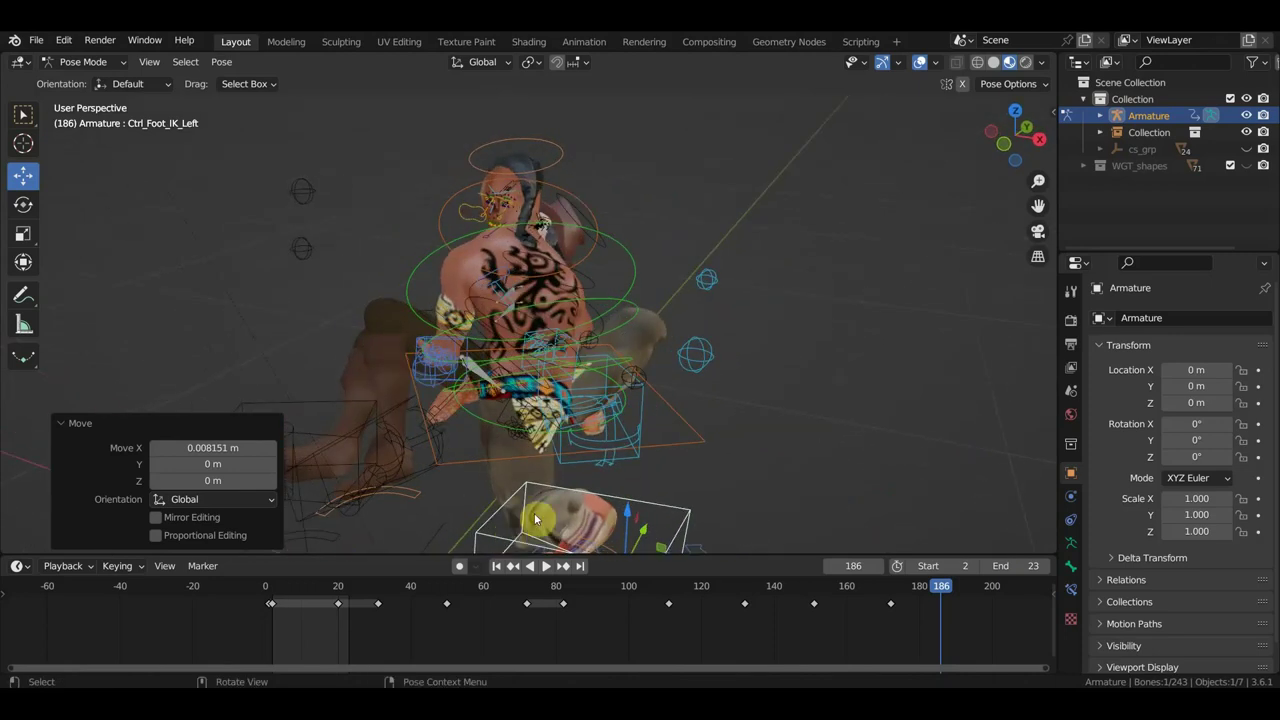
Refine the left foot control's position, ending about -0.086 m along X.
{"action": "left_click", "coordinate": [690, 449]}
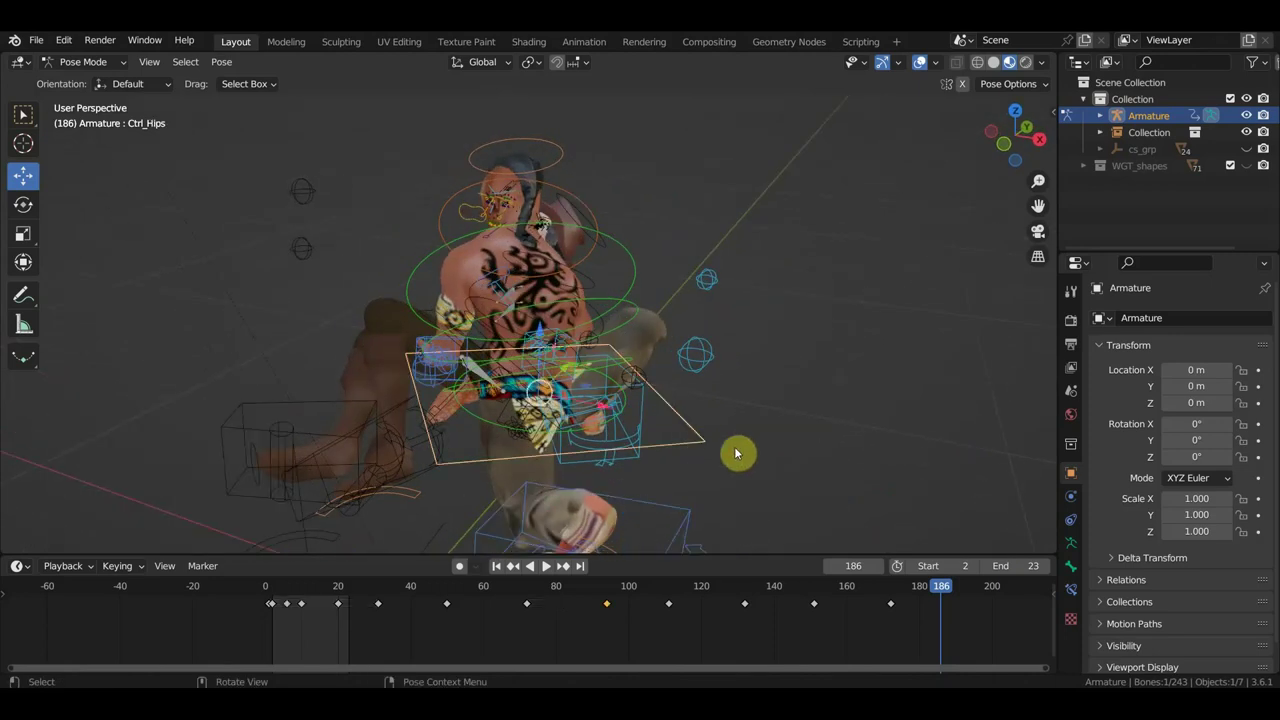
{"action": "mouse_move", "coordinate": [737, 449]}
{"action": "middle_mouse_down"}
{"action": "mouse_move", "coordinate": [734, 474]}
{"action": "mouse_move", "coordinate": [778, 483]}
{"action": "mouse_move", "coordinate": [684, 512]}
{"action": "middle_mouse_up"}
{"action": "left_click", "coordinate": [585, 537]}
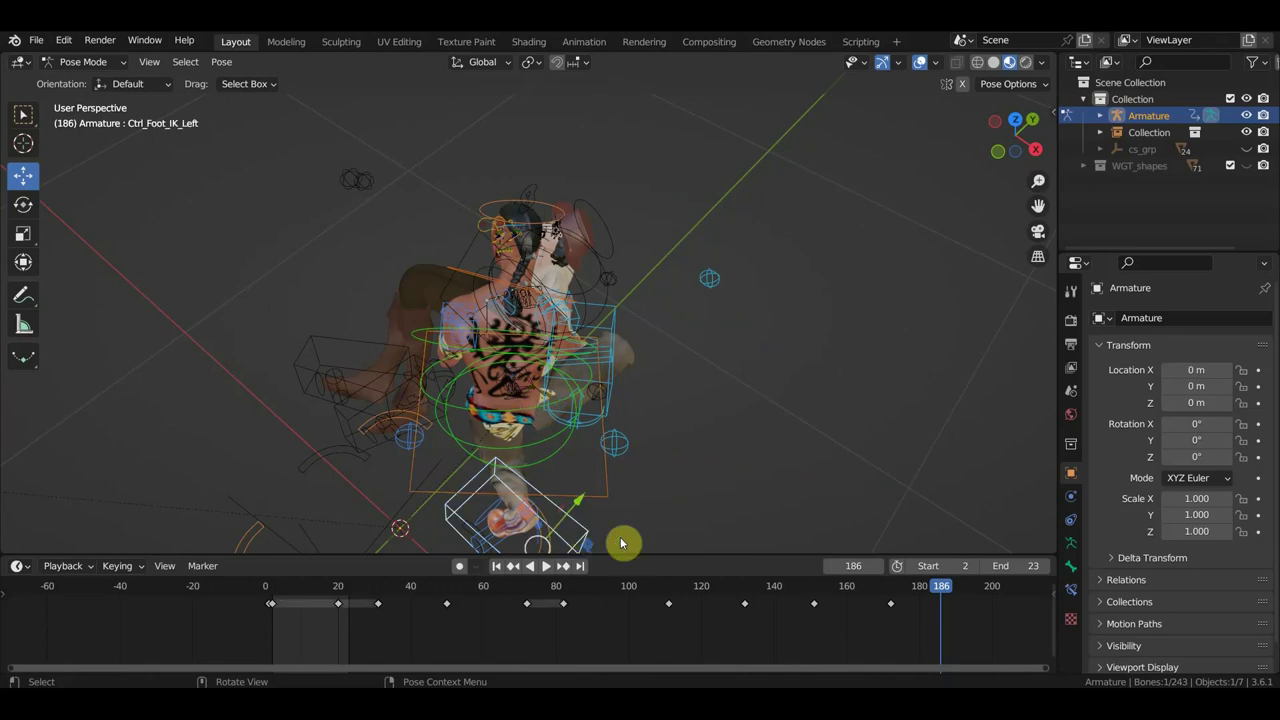
{"action": "key", "text": "g"}
{"action": "left_click", "coordinate": [596, 543]}
{"action": "mouse_move", "coordinate": [596, 543]}
{"action": "middle_mouse_down"}
{"action": "mouse_move", "coordinate": [623, 531]}
{"action": "mouse_move", "coordinate": [680, 440]}
{"action": "mouse_move", "coordinate": [734, 449]}
{"action": "mouse_move", "coordinate": [656, 446]}
{"action": "middle_mouse_up"}
{"action": "key", "text": "g"}
{"action": "left_click", "coordinate": [700, 478]}
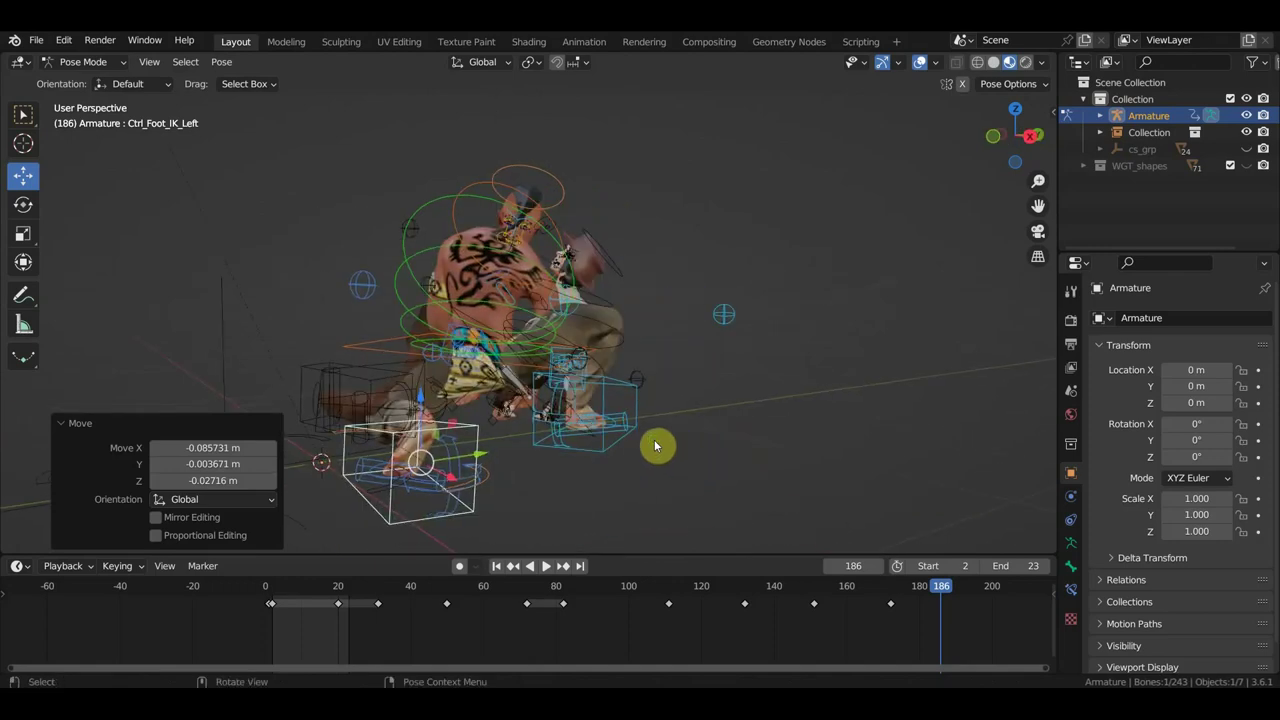
{"action": "middle_click_drag", "start_coordinate": [538, 397], "coordinate": [928, 404]}
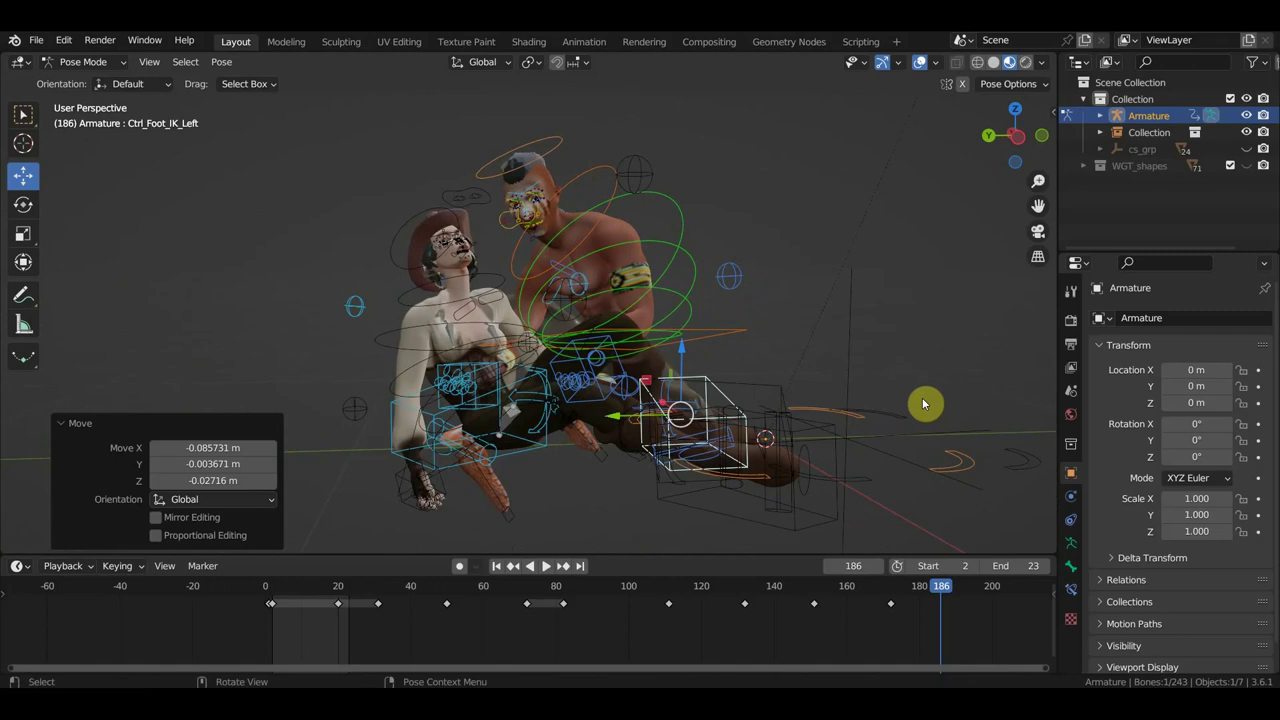
Key Location & Rotation for all bones at frame 186 and review the animation.
{"action": "key", "text": "a"}
{"action": "key", "text": "i"}
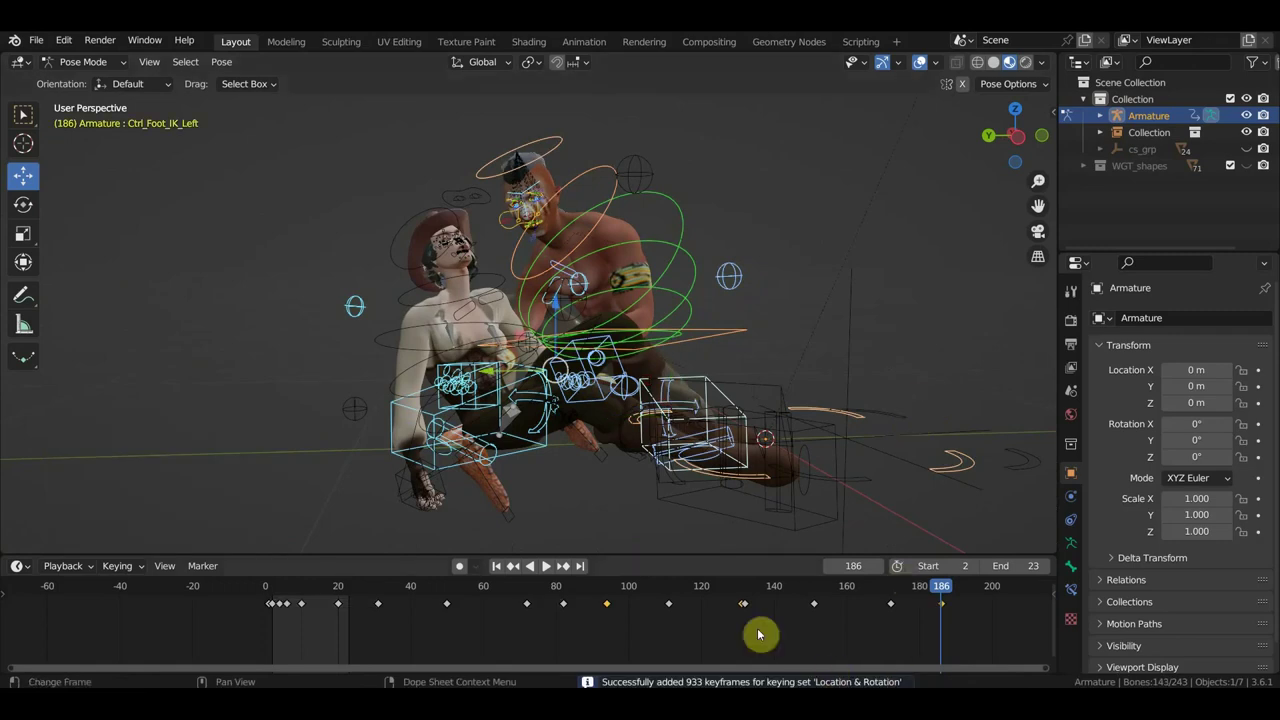
{"action": "left_click_drag", "start_coordinate": [737, 597], "coordinate": [943, 640]}
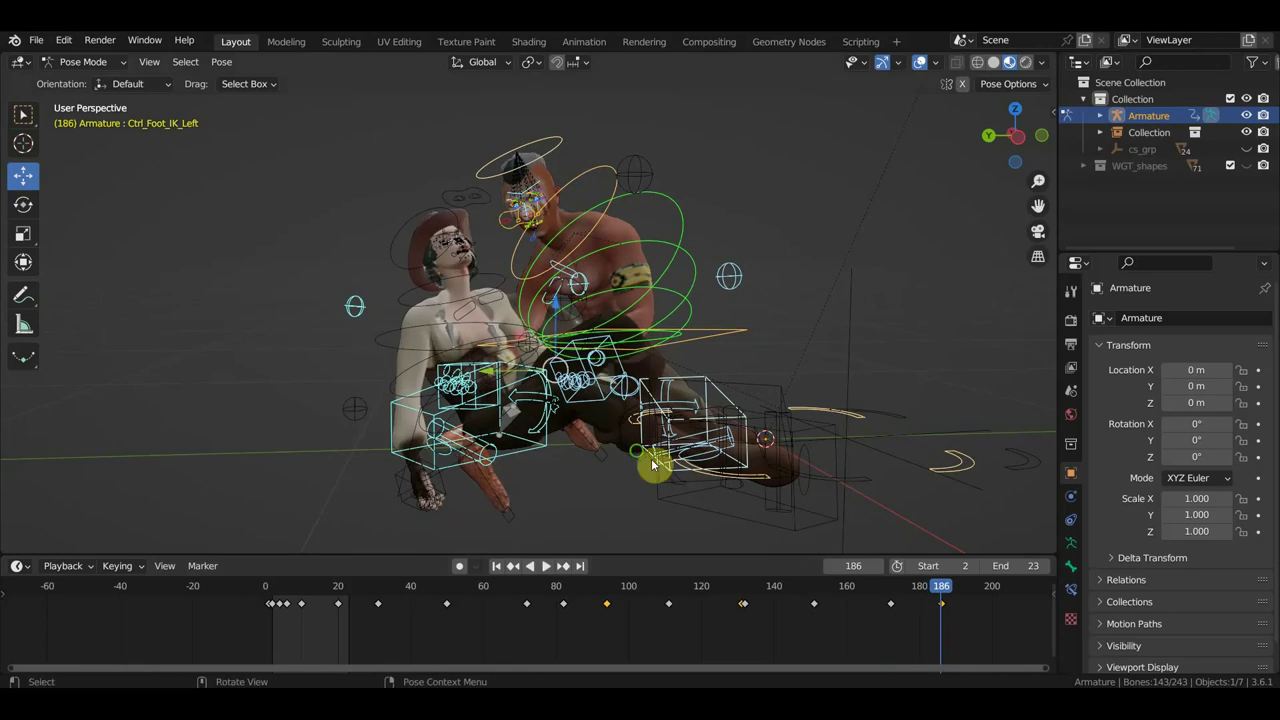
{"action": "mouse_move", "coordinate": [651, 463]}
{"action": "middle_mouse_down"}
{"action": "mouse_move", "coordinate": [729, 457]}
{"action": "mouse_move", "coordinate": [697, 450]}
{"action": "mouse_move", "coordinate": [676, 348]}
{"action": "middle_mouse_up"}
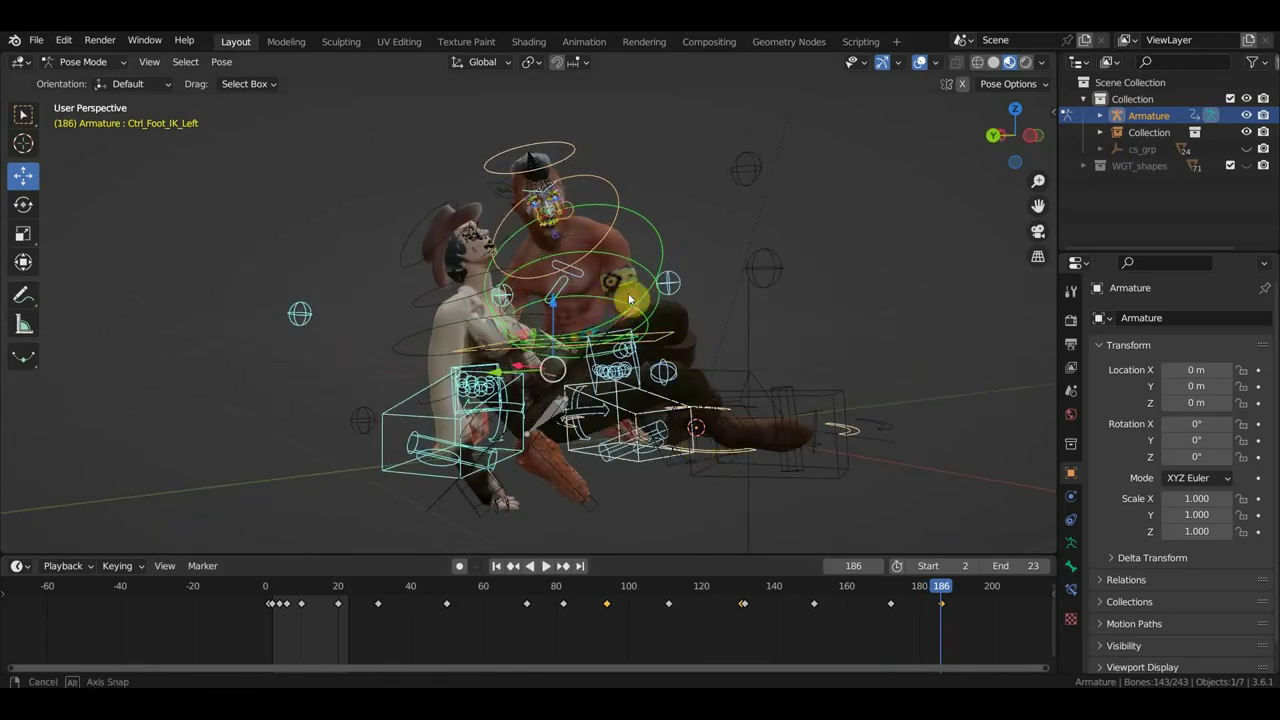
Move Ctrl_Hips 0.040293 m along the X axis.
{"action": "mouse_move", "coordinate": [630, 298]}
{"action": "middle_mouse_down"}
{"action": "mouse_move", "coordinate": [571, 320]}
{"action": "mouse_move", "coordinate": [343, 337]}
{"action": "mouse_move", "coordinate": [259, 320]}
{"action": "middle_mouse_up"}
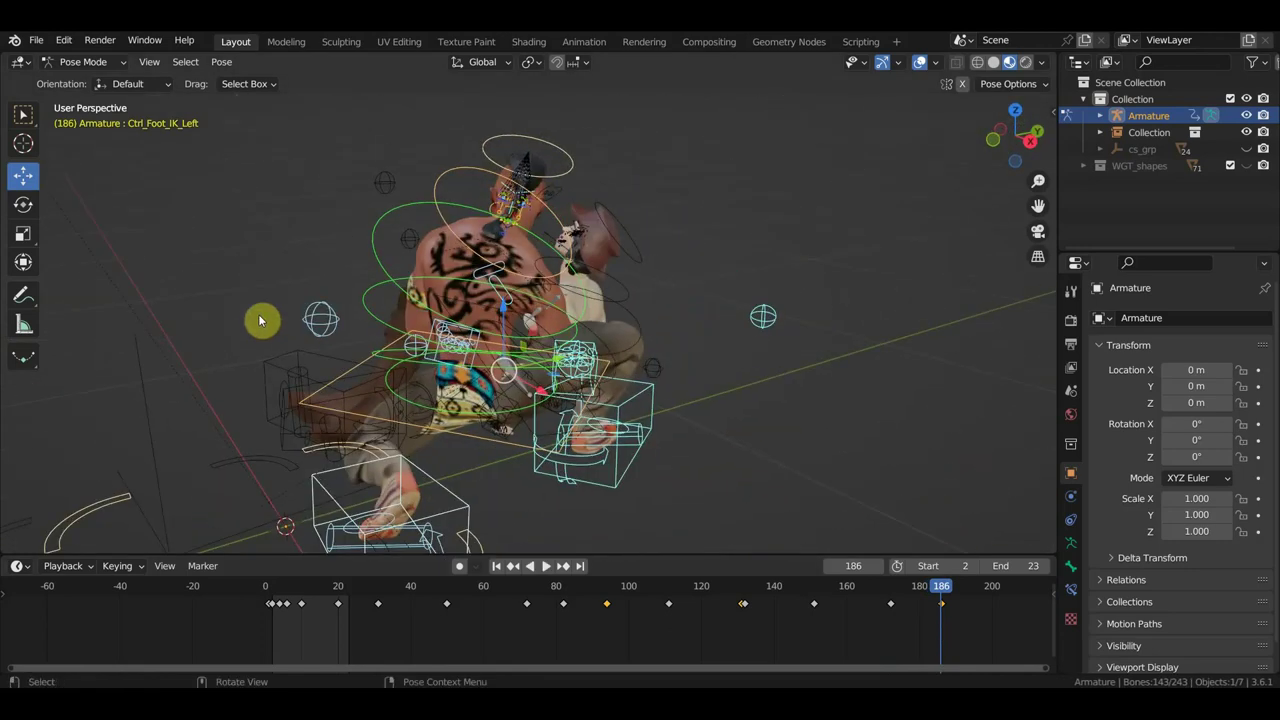
{"action": "mouse_move", "coordinate": [512, 443]}
{"action": "middle_mouse_down"}
{"action": "mouse_move", "coordinate": [557, 486]}
{"action": "mouse_move", "coordinate": [603, 494]}
{"action": "middle_mouse_up"}
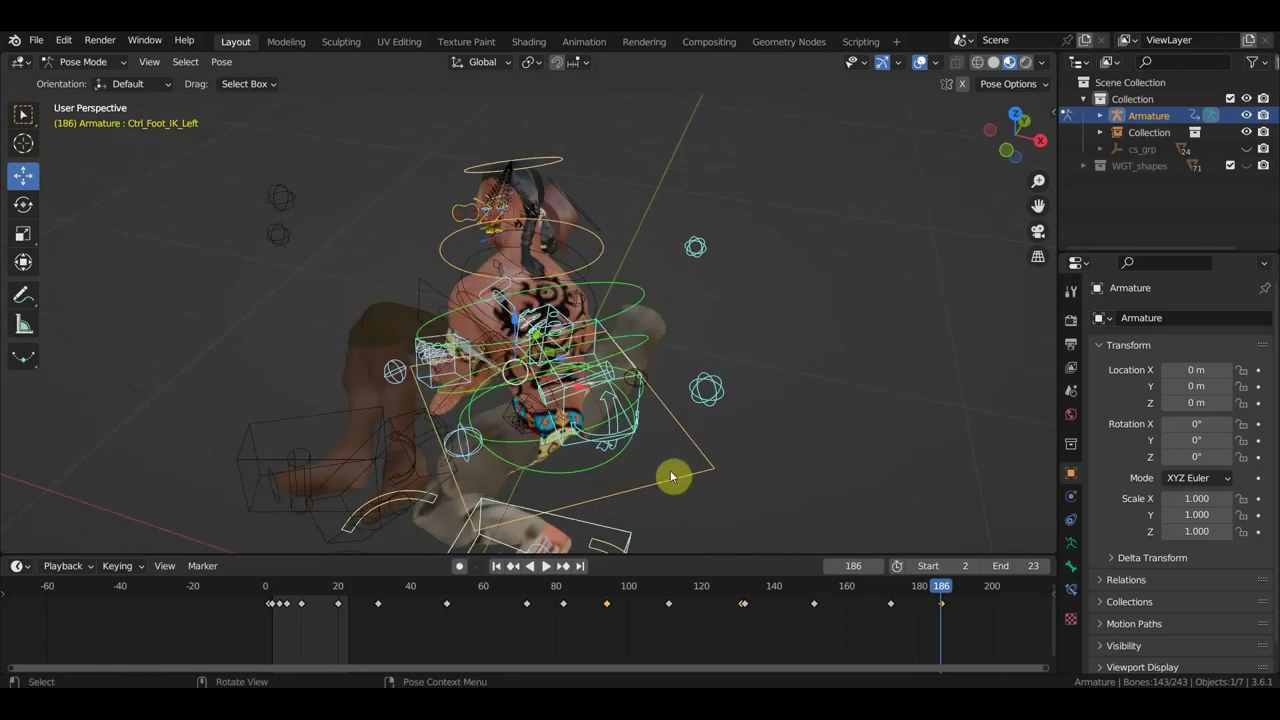
{"action": "left_click", "coordinate": [712, 470]}
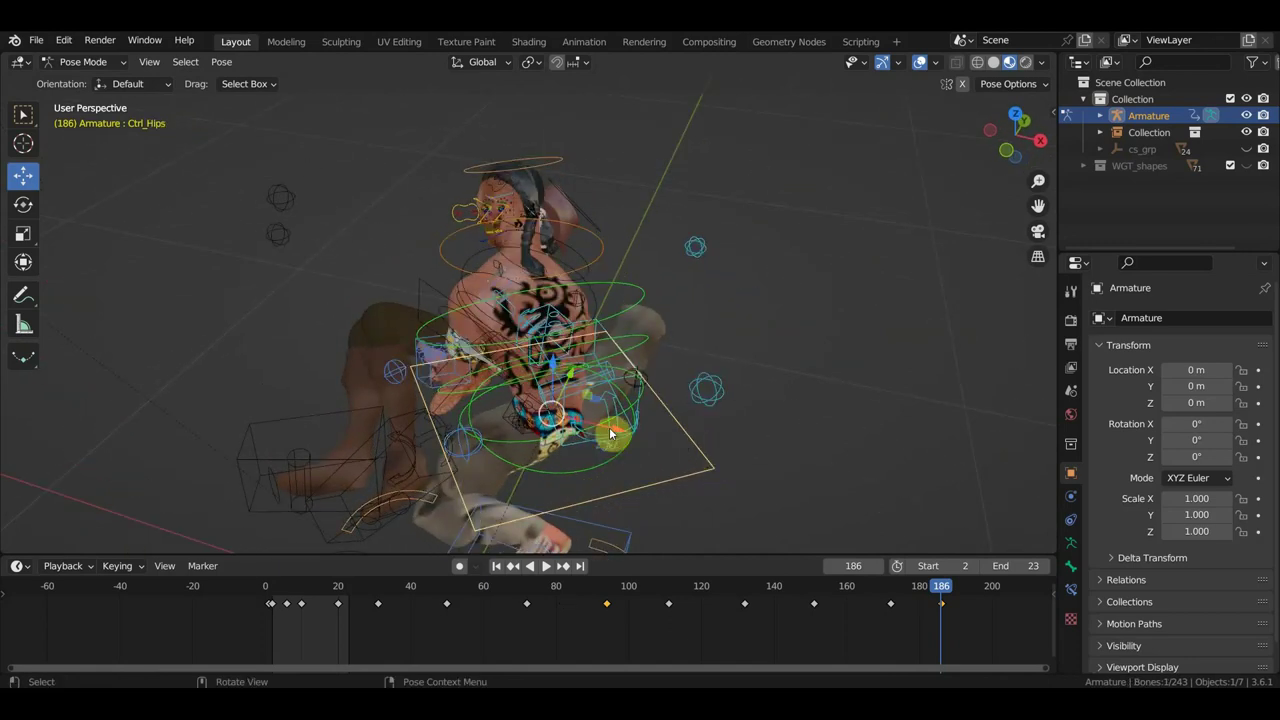
{"action": "key", "text": "g"}
{"action": "key", "text": "x"}
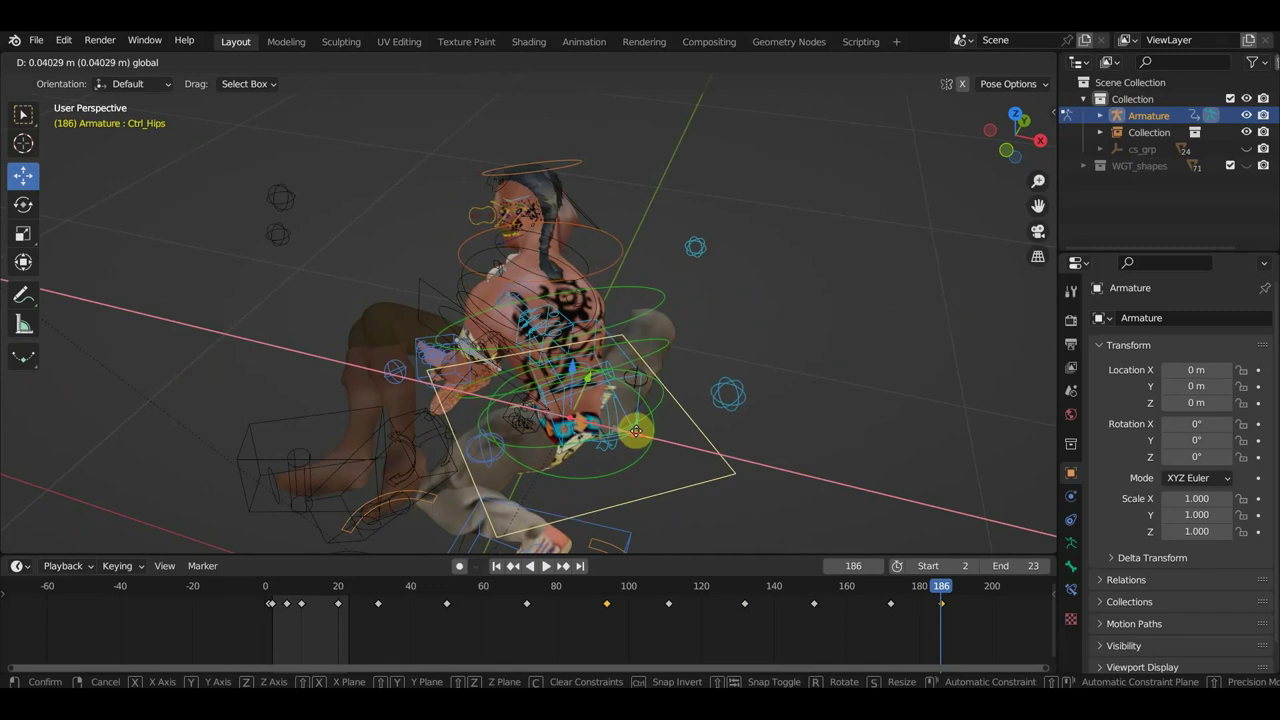
{"action": "left_click", "coordinate": [636, 431]}
{"action": "mouse_move", "coordinate": [674, 449]}
{"action": "middle_mouse_down"}
{"action": "mouse_move", "coordinate": [543, 386]}
{"action": "mouse_move", "coordinate": [512, 392]}
{"action": "middle_mouse_up"}
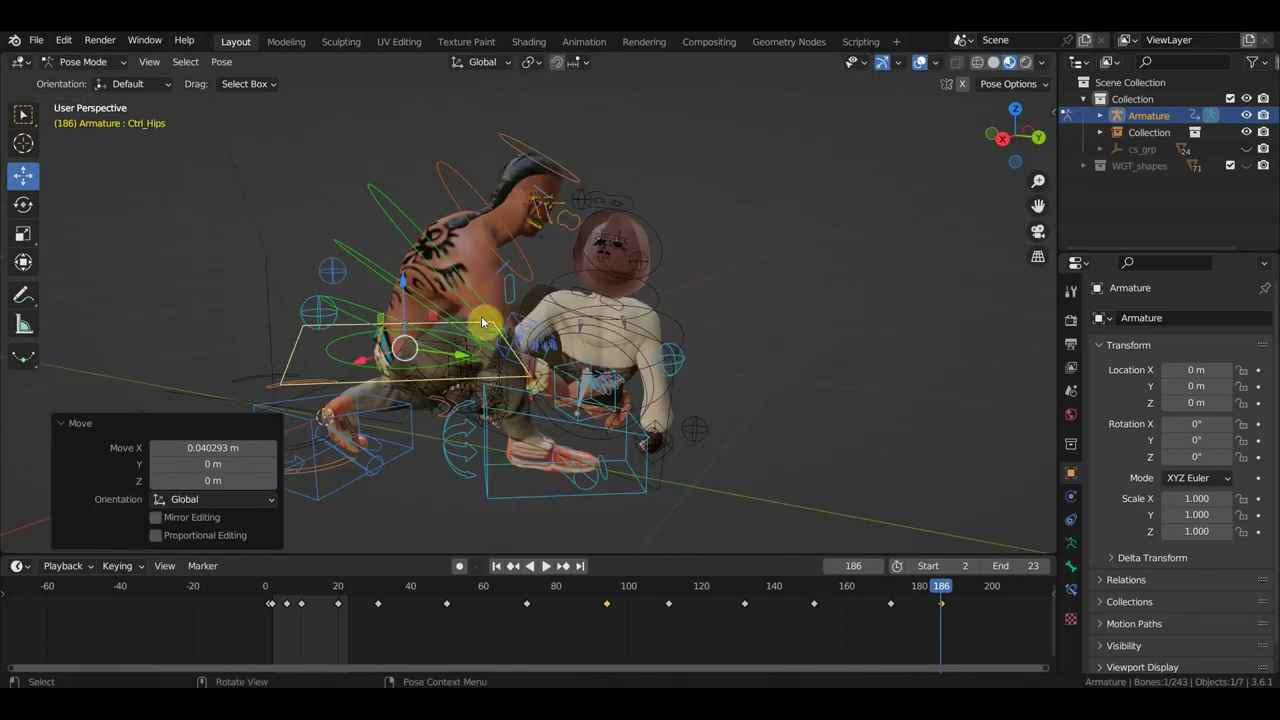
{"action": "middle_click_drag", "start_coordinate": [470, 291], "coordinate": [562, 308]}
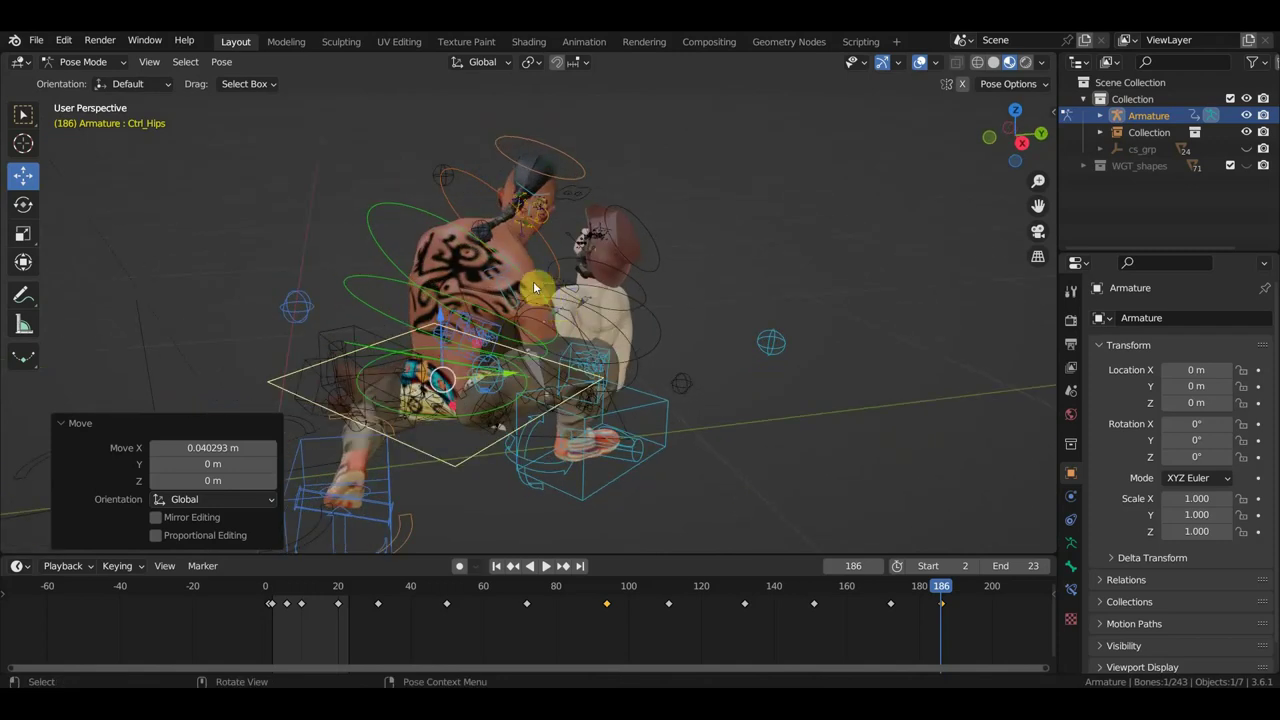
Rotate Ctrl_Shoulder_Right by -14.6° about Z.
{"action": "left_click", "coordinate": [513, 295]}
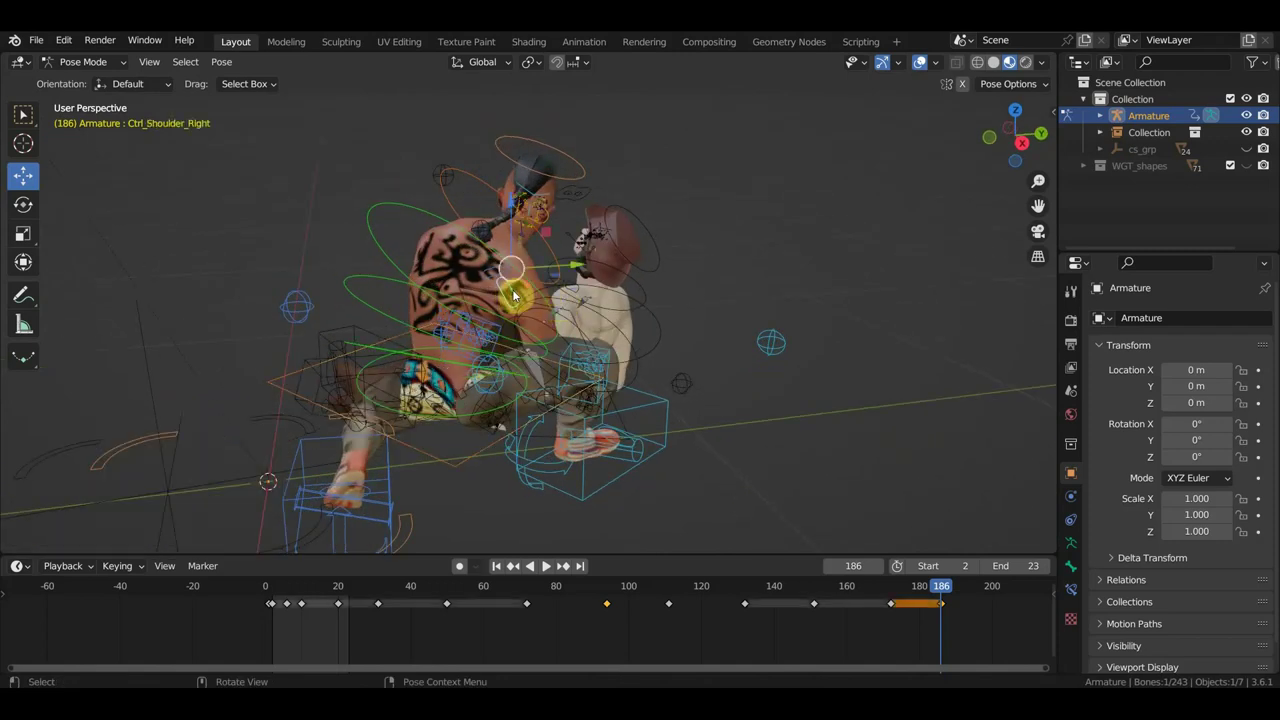
{"action": "middle_click_drag", "start_coordinate": [527, 302], "coordinate": [578, 300]}
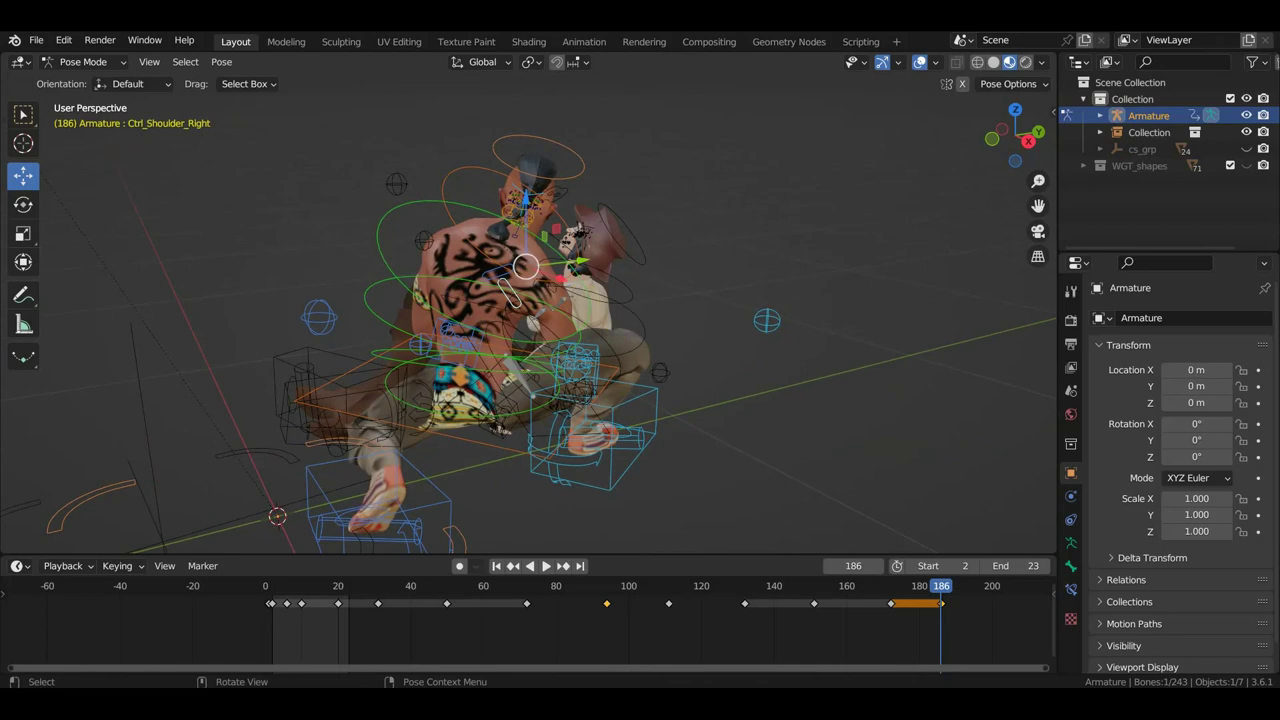
{"action": "key", "text": "r"}
{"action": "key", "text": "Return"}
Rotate Ctrl_Shoulder_Left by 5.67° about Z.
{"action": "middle_click_drag", "start_coordinate": [420, 292], "coordinate": [497, 266]}
{"action": "left_click", "coordinate": [510, 270]}
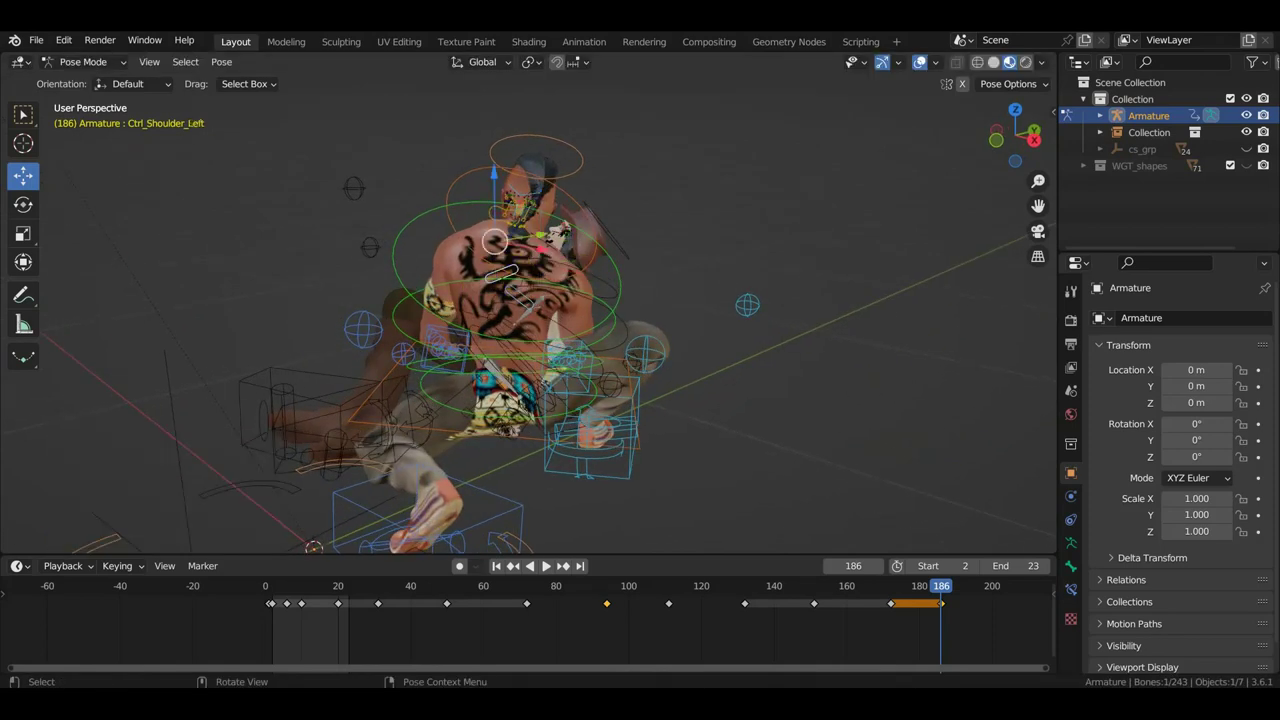
{"action": "key", "text": "r"}
{"action": "key", "text": "Return"}
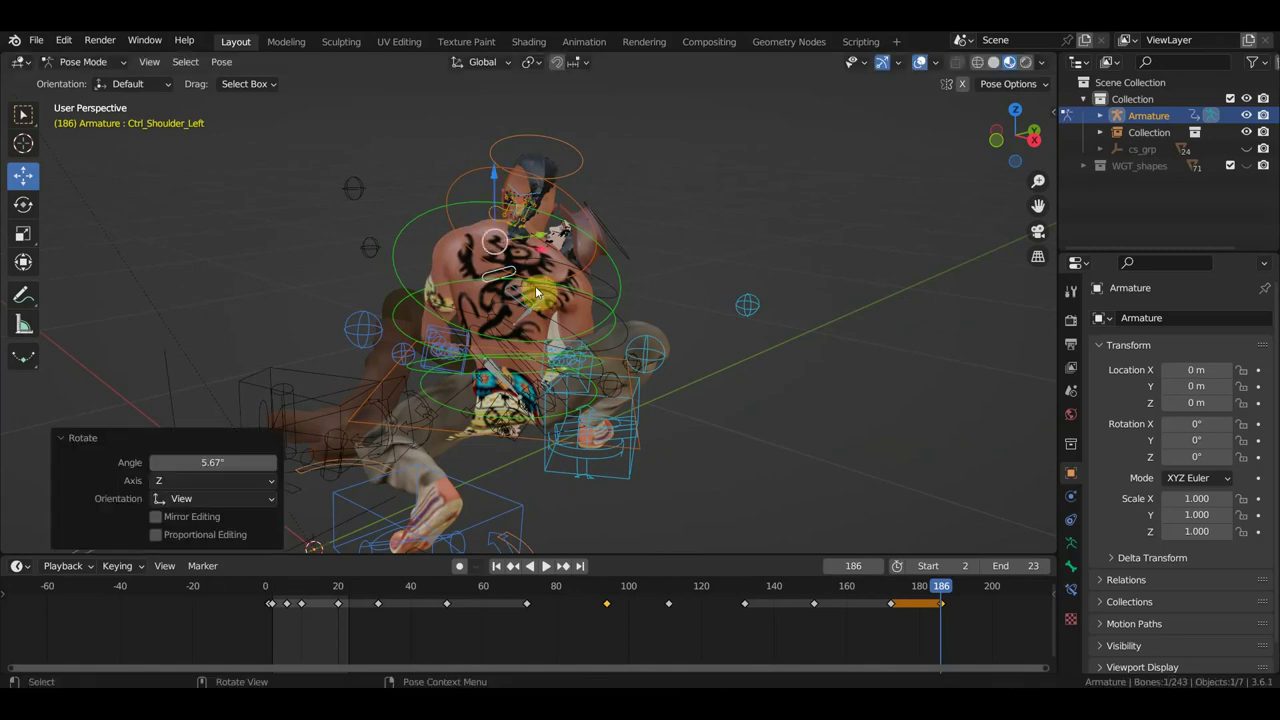
{"action": "middle_click_drag", "start_coordinate": [535, 305], "coordinate": [341, 356]}
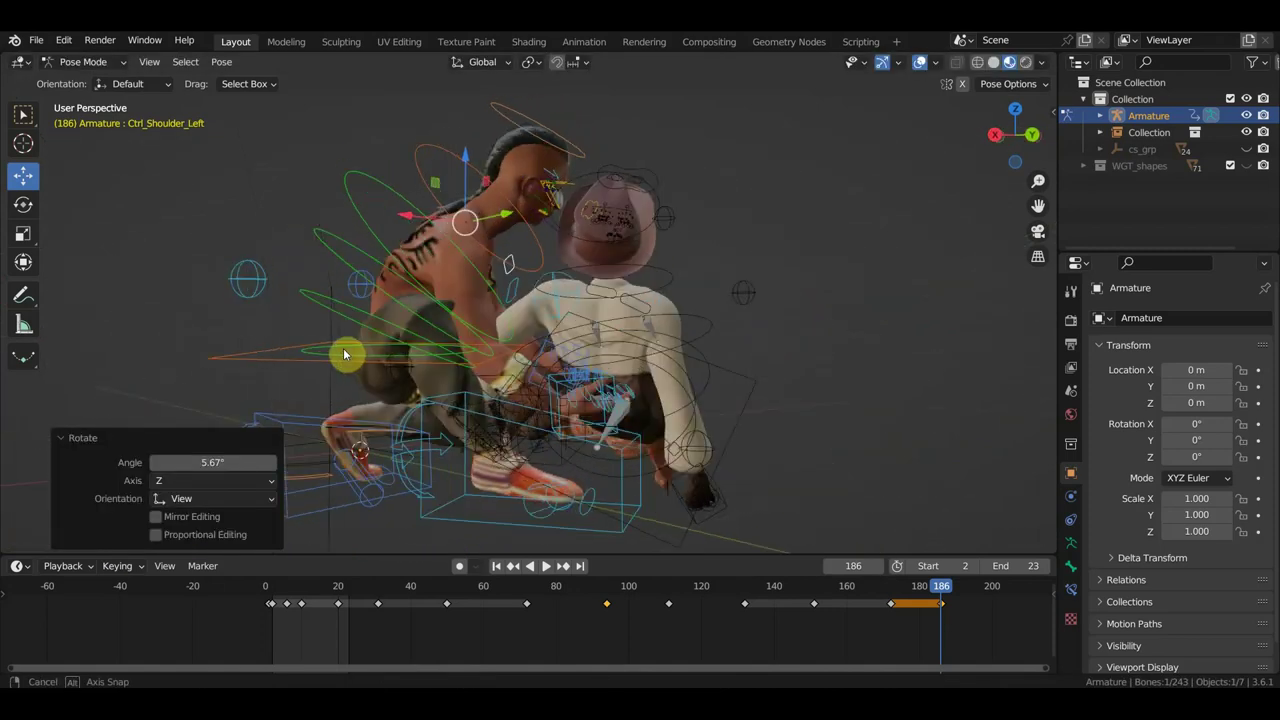
{"action": "middle_click_drag", "start_coordinate": [606, 396], "coordinate": [380, 408]}
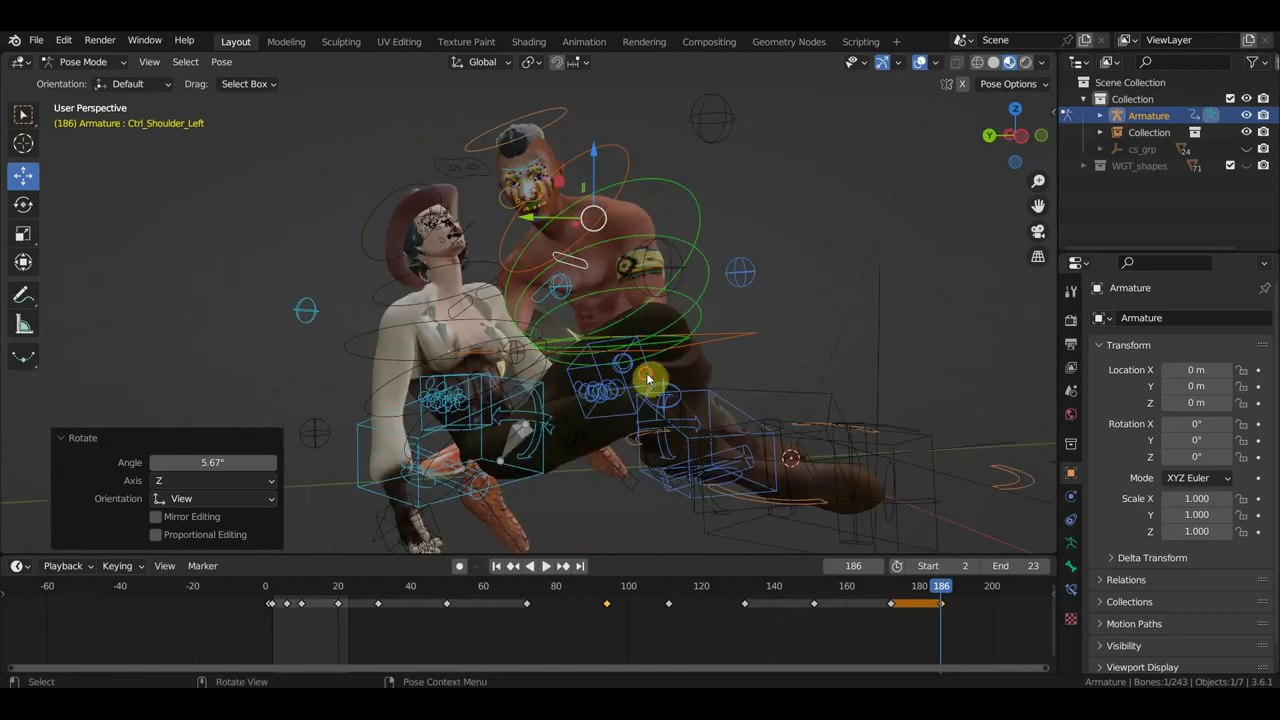
{"action": "left_click", "coordinate": [655, 384]}
{"action": "middle_click_drag", "start_coordinate": [673, 388], "coordinate": [540, 413]}
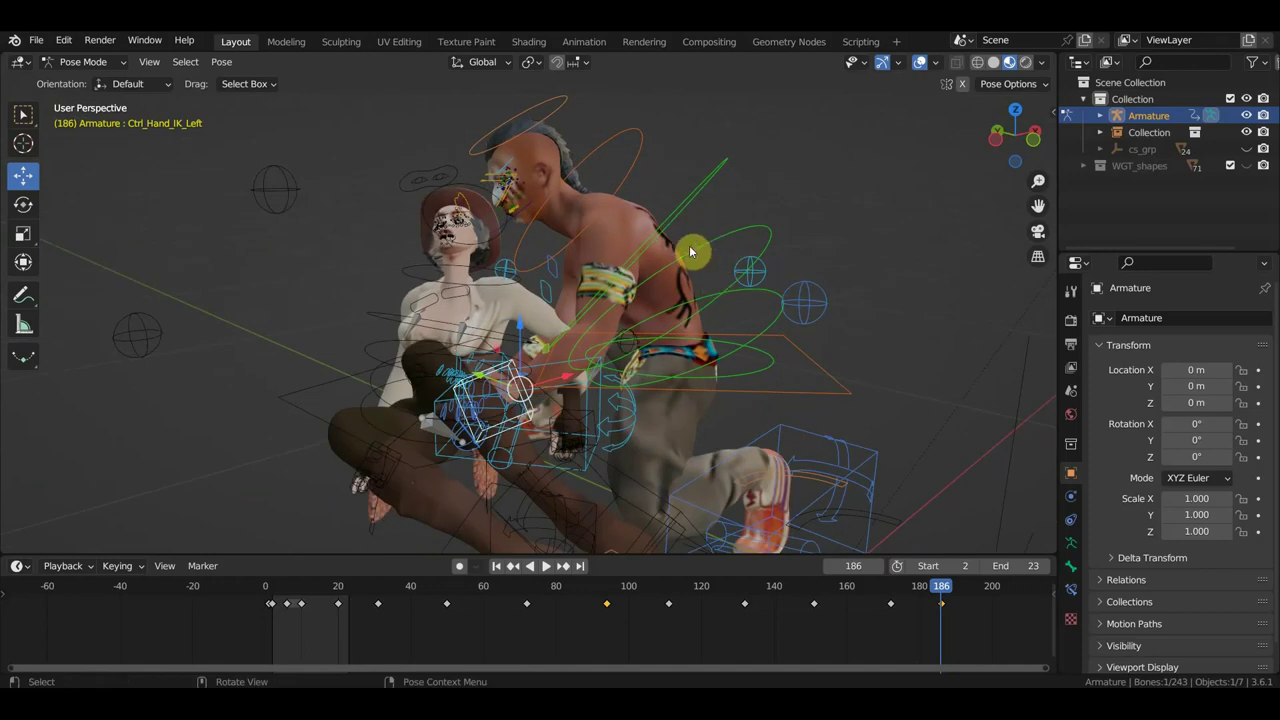
Reposition the left hand IK control, key all bones at frame 186, and scrub to frame 188.
{"action": "middle_click_drag", "start_coordinate": [553, 427], "coordinate": [600, 412]}
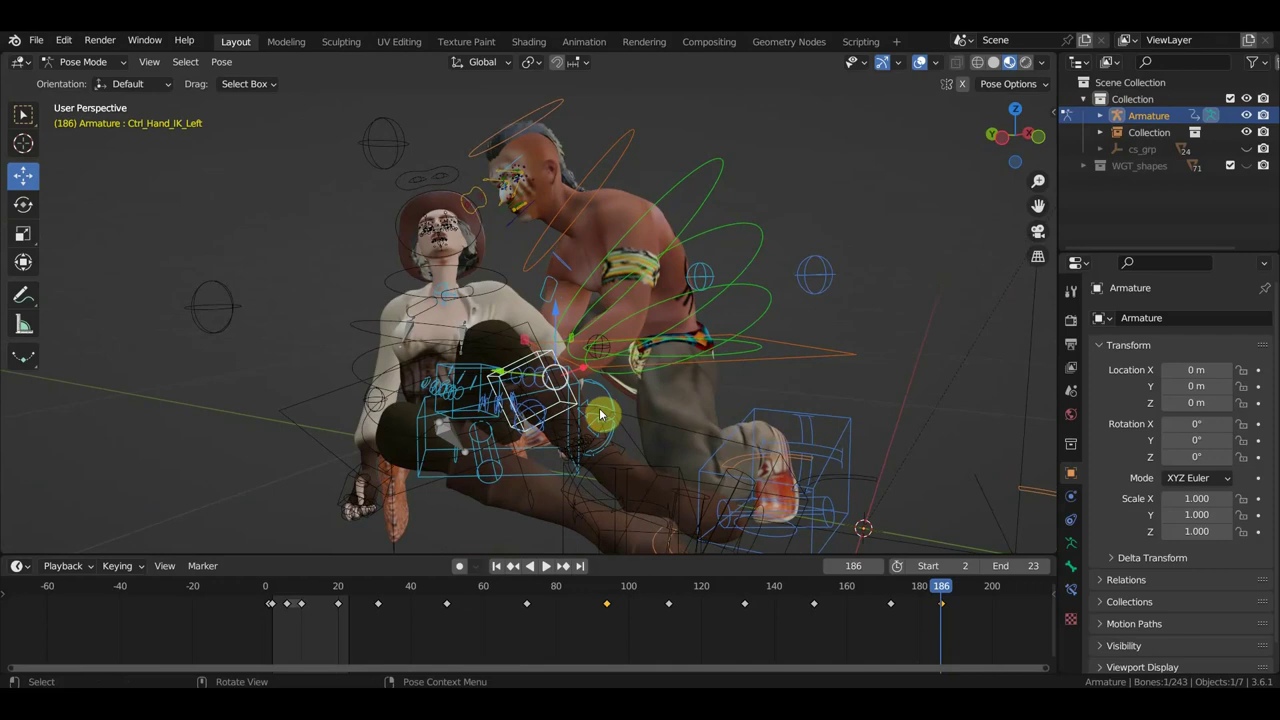
{"action": "key", "text": "g"}
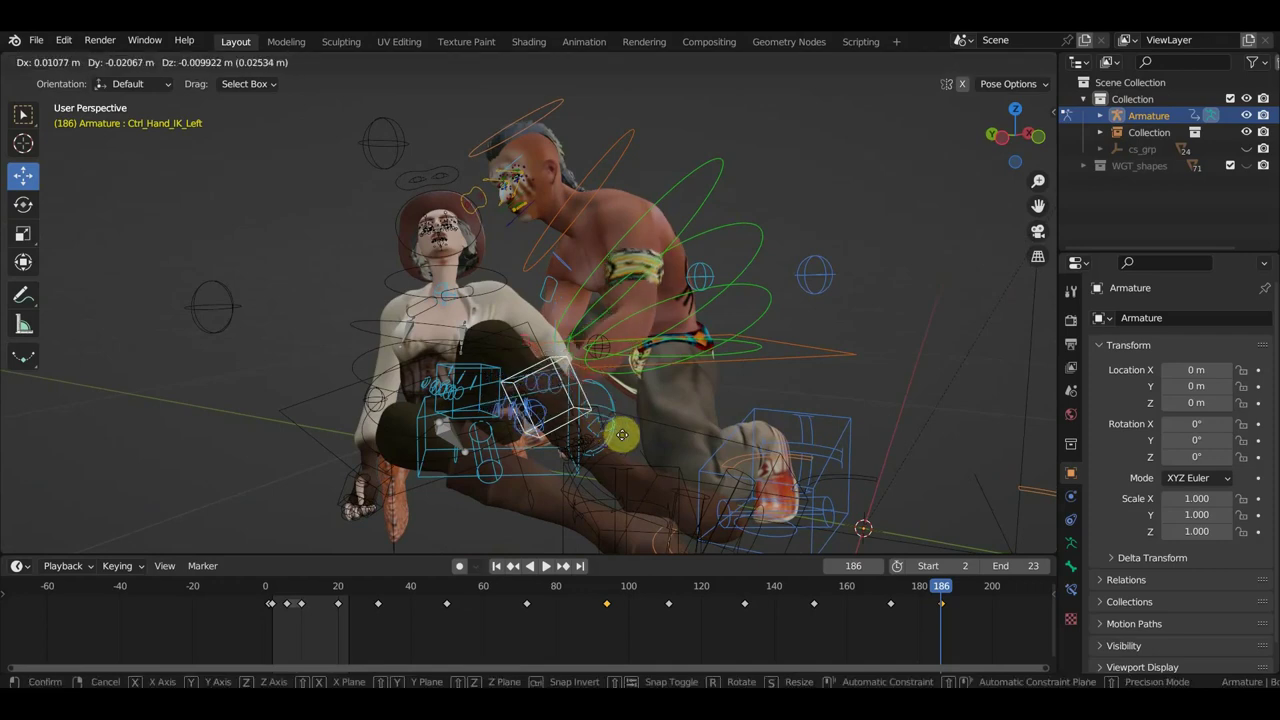
{"action": "left_click", "coordinate": [623, 437]}
{"action": "mouse_move", "coordinate": [626, 443]}
{"action": "middle_mouse_down"}
{"action": "mouse_move", "coordinate": [763, 457]}
{"action": "mouse_move", "coordinate": [768, 440]}
{"action": "middle_mouse_up"}
{"action": "key", "text": "g"}
{"action": "left_click", "coordinate": [788, 451]}
{"action": "key", "text": "ctrl+z"}
{"action": "key", "text": "ctrl+z"}
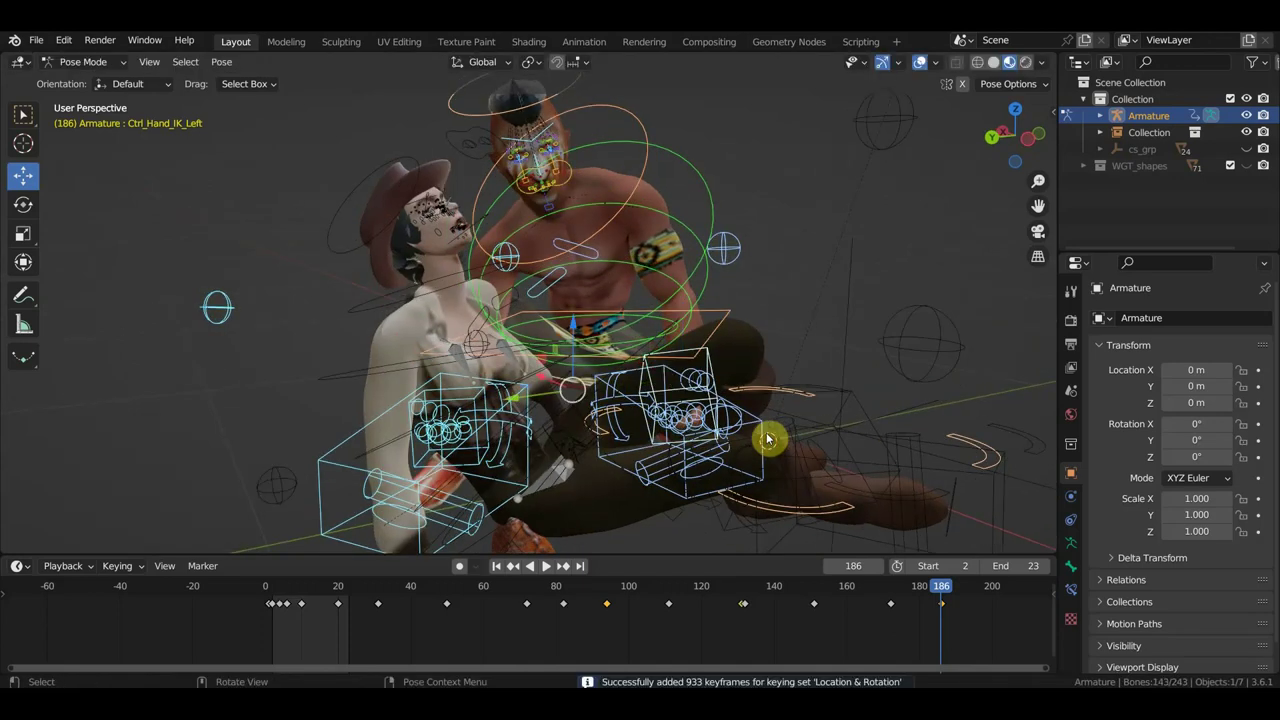
{"action": "mouse_move", "coordinate": [935, 592]}
{"action": "left_mouse_down"}
{"action": "mouse_move", "coordinate": [891, 591]}
{"action": "mouse_move", "coordinate": [957, 603]}
{"action": "mouse_move", "coordinate": [894, 603]}
{"action": "mouse_move", "coordinate": [951, 609]}
{"action": "left_mouse_up"}
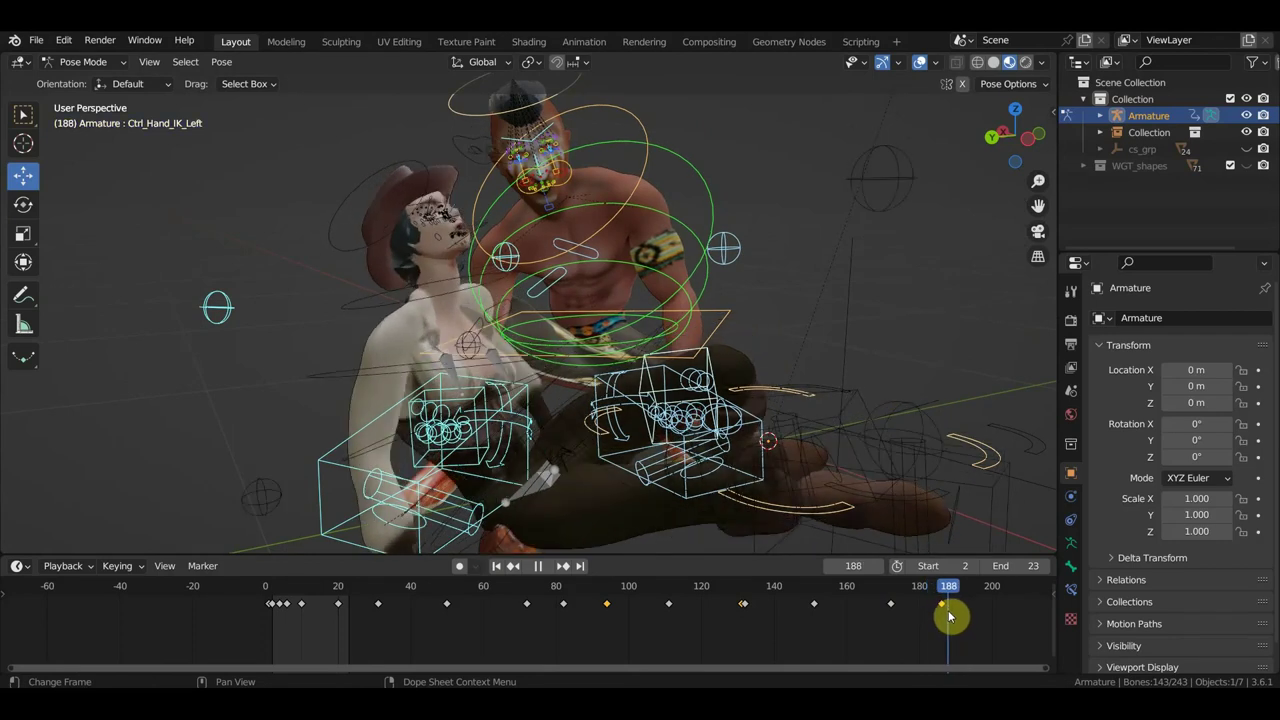
At frame 188, nudge the Ctrl_Hips control to a new position.
{"action": "mouse_move", "coordinate": [900, 537]}
{"action": "middle_mouse_down"}
{"action": "mouse_move", "coordinate": [699, 443]}
{"action": "mouse_move", "coordinate": [882, 477]}
{"action": "middle_mouse_up"}
{"action": "left_click", "coordinate": [786, 365]}
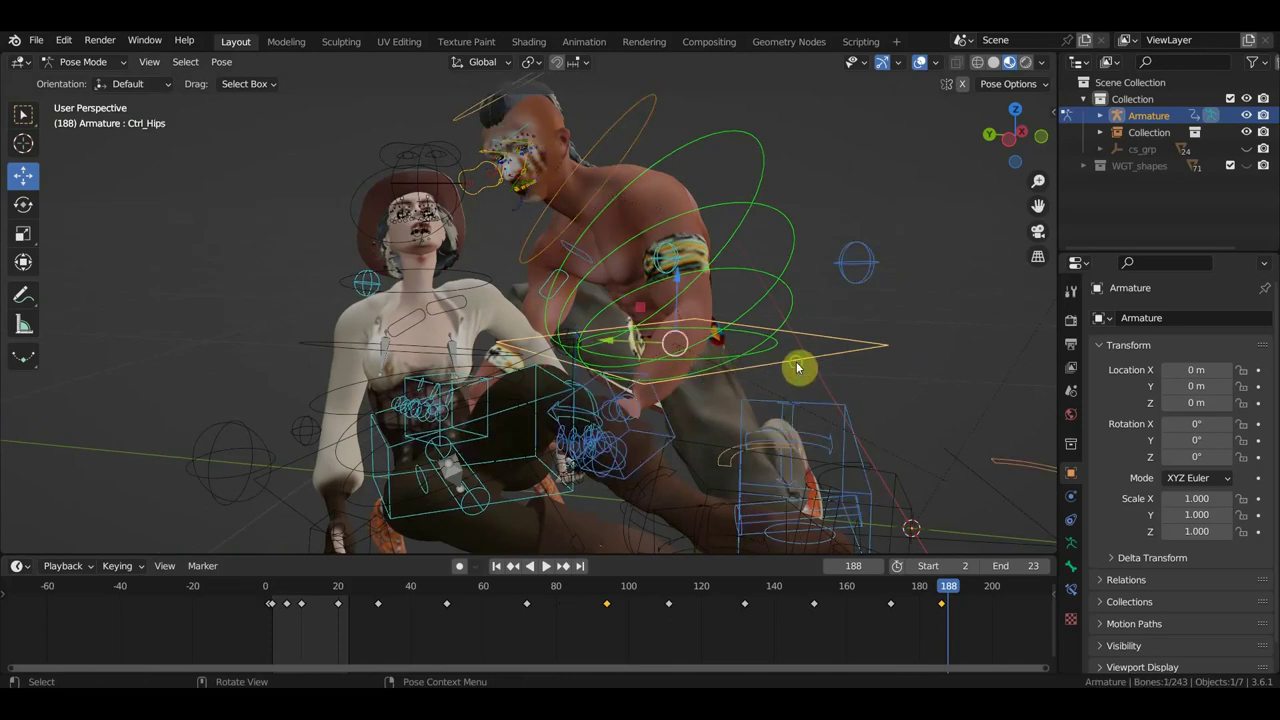
{"action": "mouse_move", "coordinate": [800, 366]}
{"action": "middle_mouse_down"}
{"action": "mouse_move", "coordinate": [857, 371]}
{"action": "mouse_move", "coordinate": [880, 354]}
{"action": "mouse_move", "coordinate": [791, 354]}
{"action": "middle_mouse_up"}
{"action": "key", "text": "g"}
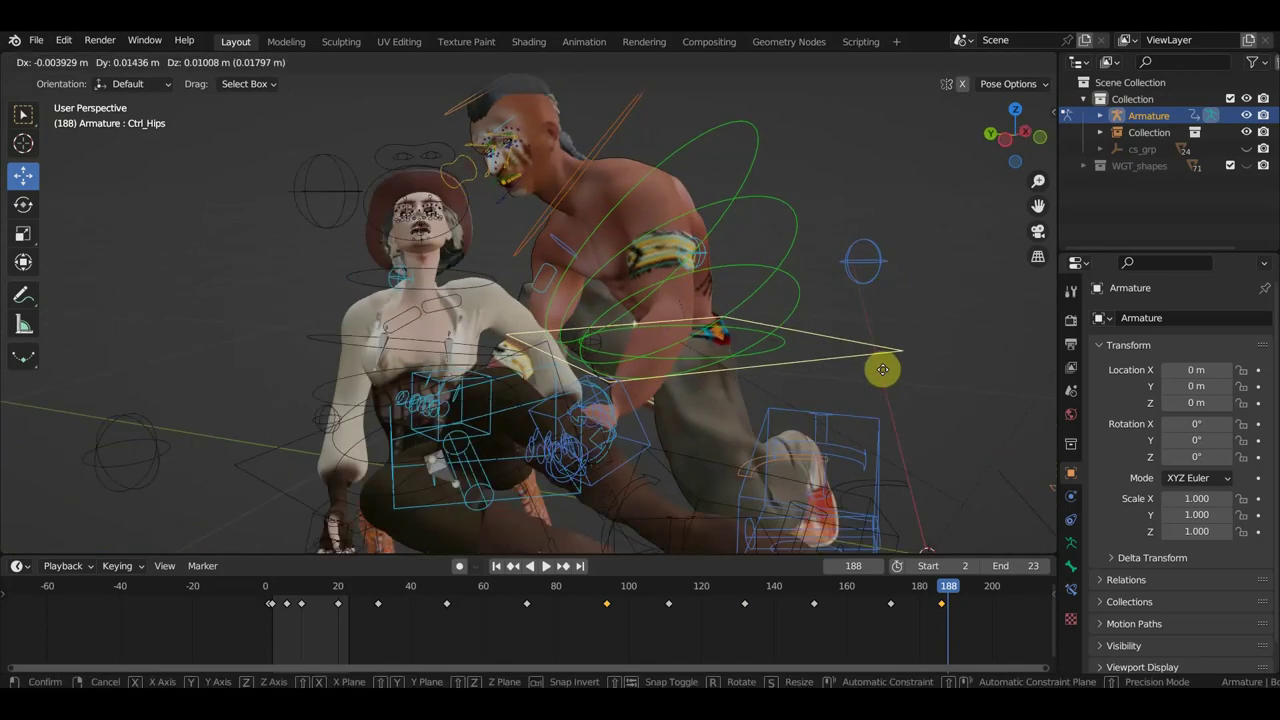
{"action": "left_click", "coordinate": [872, 360]}
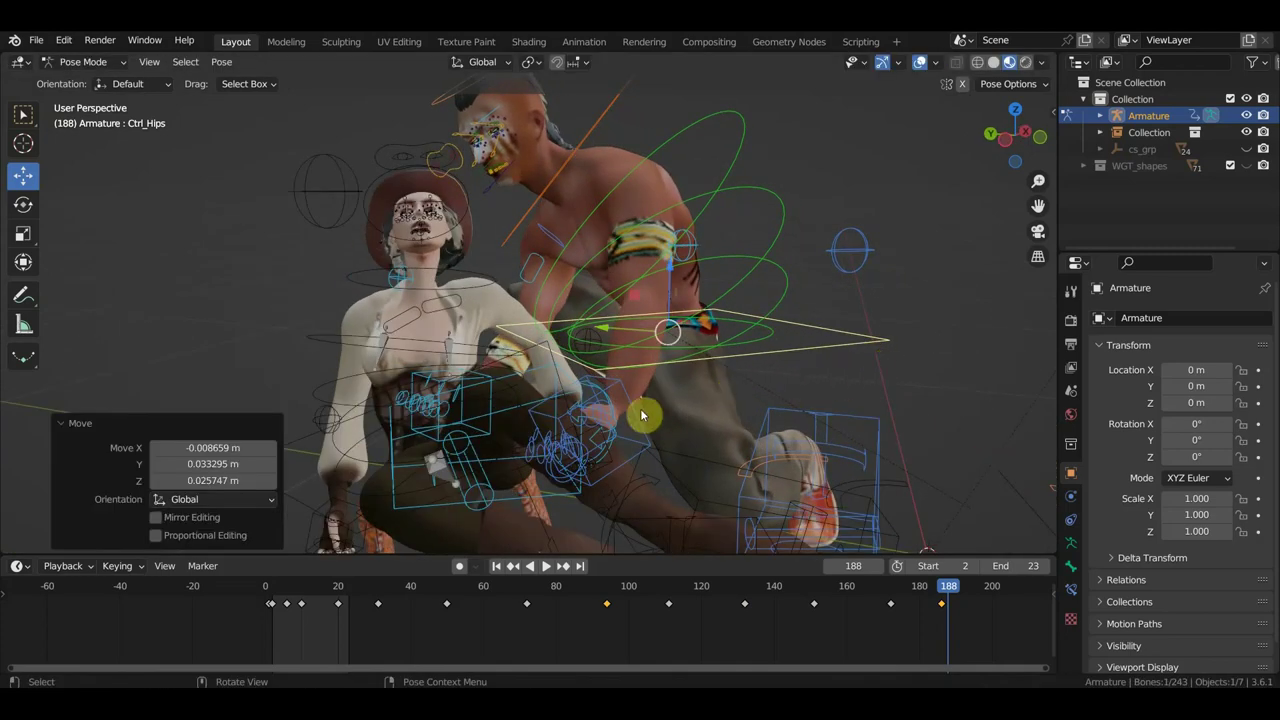
Rotate Ctrl_Hand_IK_Right 31.1° and lift it about 0.048 m.
{"action": "mouse_move", "coordinate": [643, 416]}
{"action": "middle_mouse_down"}
{"action": "mouse_move", "coordinate": [777, 394]}
{"action": "mouse_move", "coordinate": [749, 374]}
{"action": "mouse_move", "coordinate": [499, 393]}
{"action": "middle_mouse_up"}
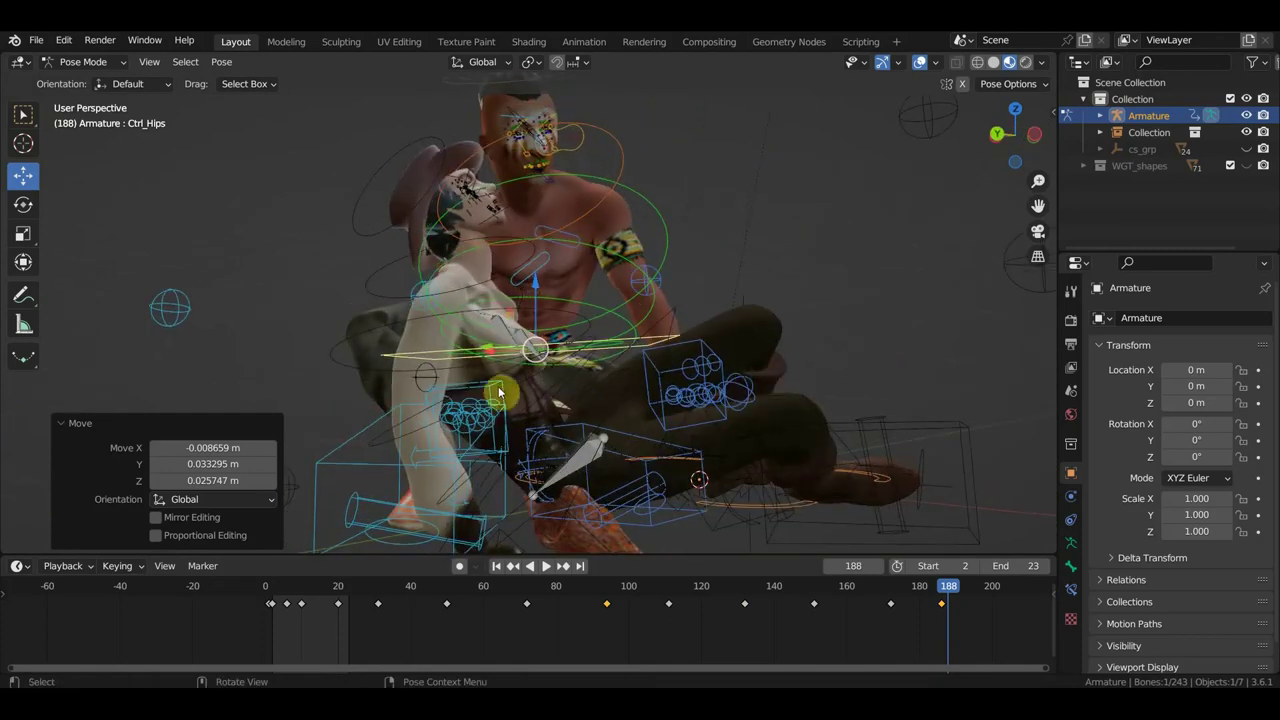
{"action": "left_click", "coordinate": [500, 390]}
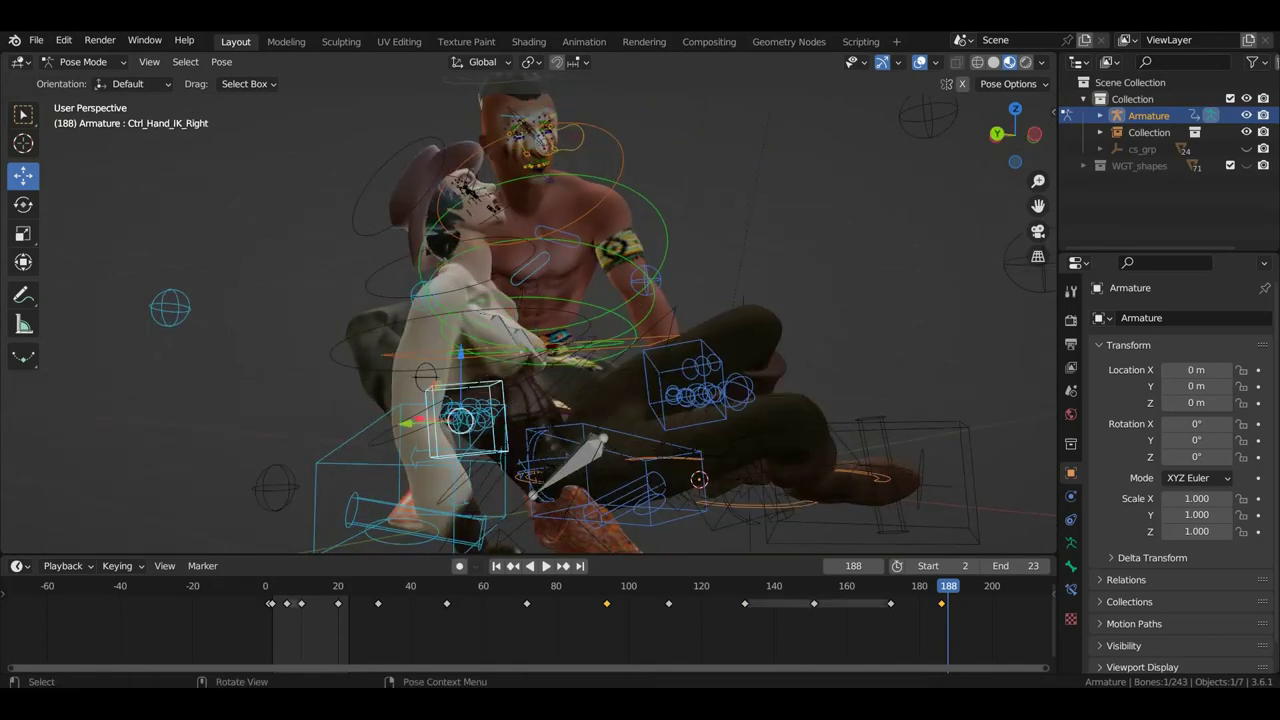
{"action": "key", "text": "r"}
{"action": "left_click", "coordinate": [607, 523]}
{"action": "key", "text": "g"}
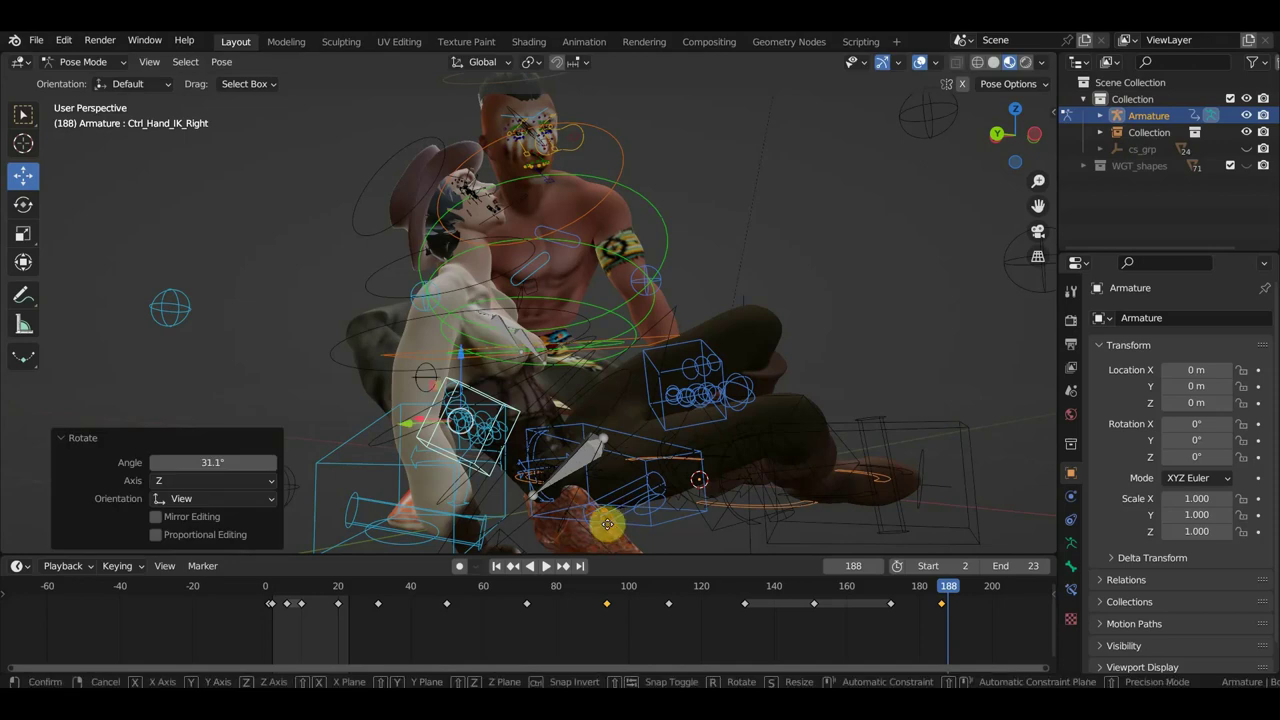
{"action": "left_click", "coordinate": [602, 493]}
{"action": "mouse_move", "coordinate": [602, 493]}
{"action": "middle_mouse_down"}
{"action": "mouse_move", "coordinate": [590, 497]}
{"action": "mouse_move", "coordinate": [612, 323]}
{"action": "middle_mouse_up"}
{"action": "scroll", "coordinate": [588, 160], "scroll_direction": "down", "scroll_amount": 2}
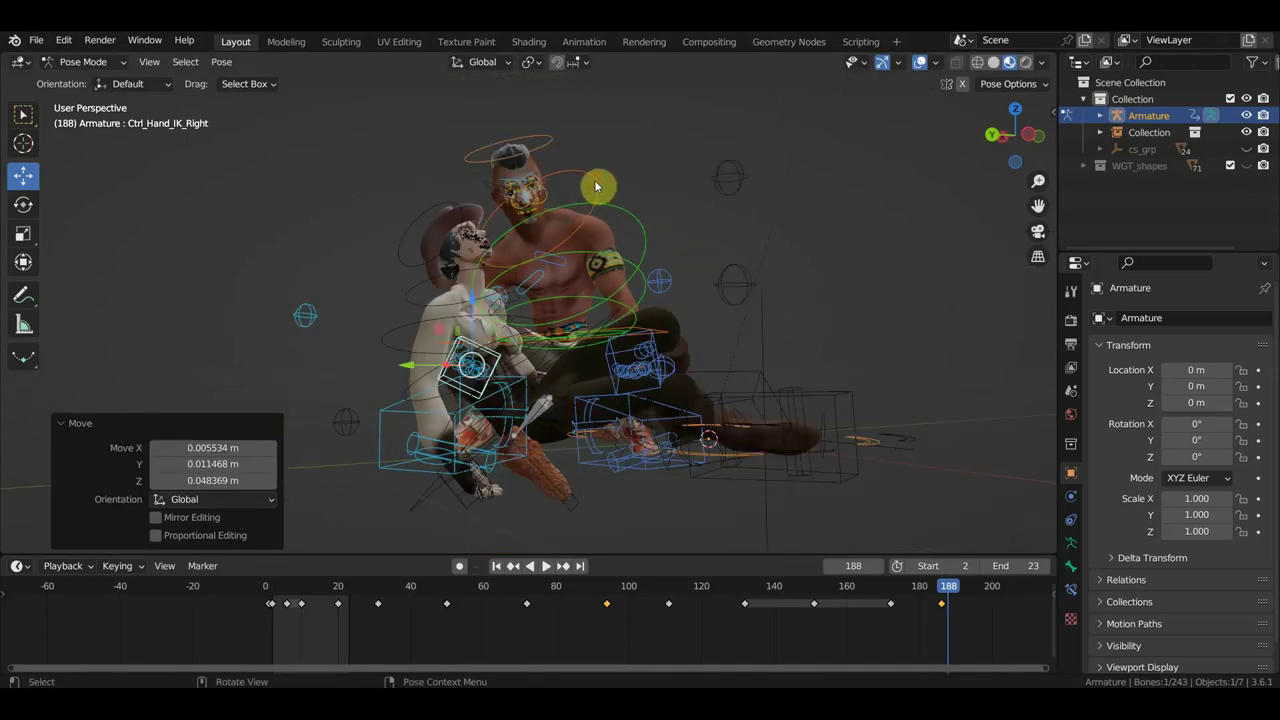
{"action": "left_click", "coordinate": [595, 186]}
{"action": "left_click", "coordinate": [550, 142]}
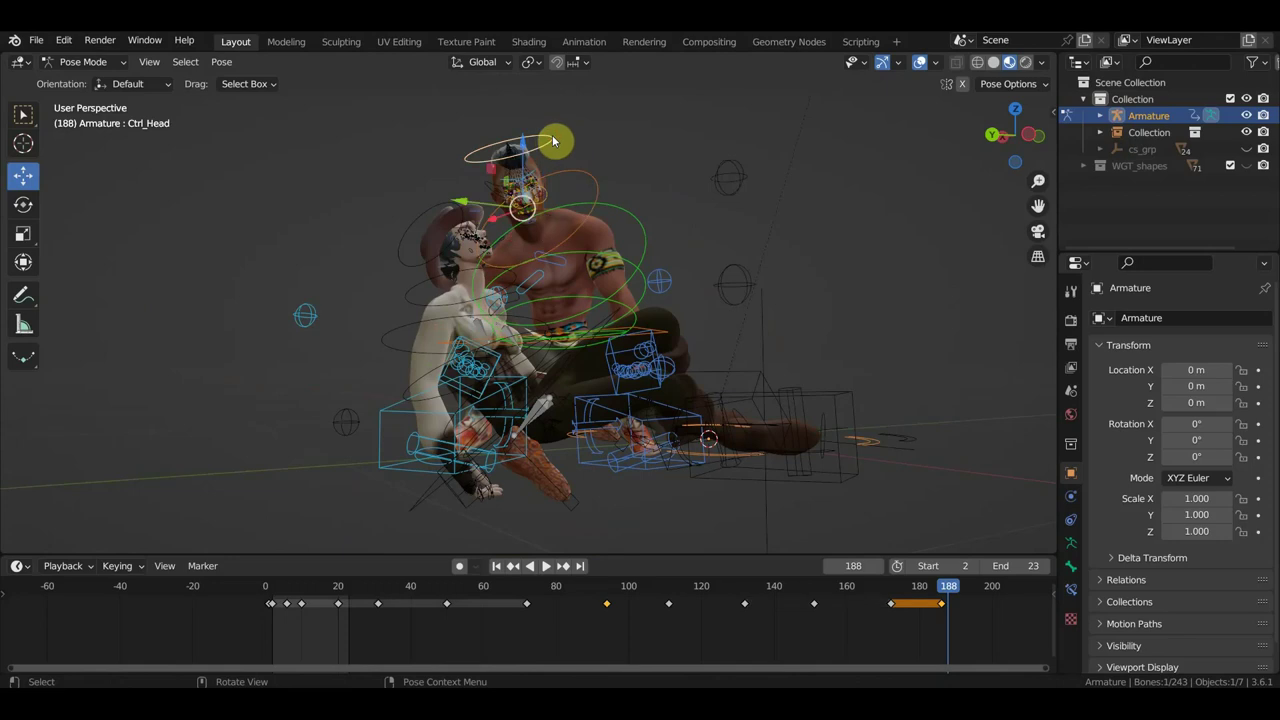
From the top view, rotate the tattooed fighter's Ctrl_Head control to turn his head.
{"action": "key", "text": "KP_7"}
{"action": "key", "text": "r"}
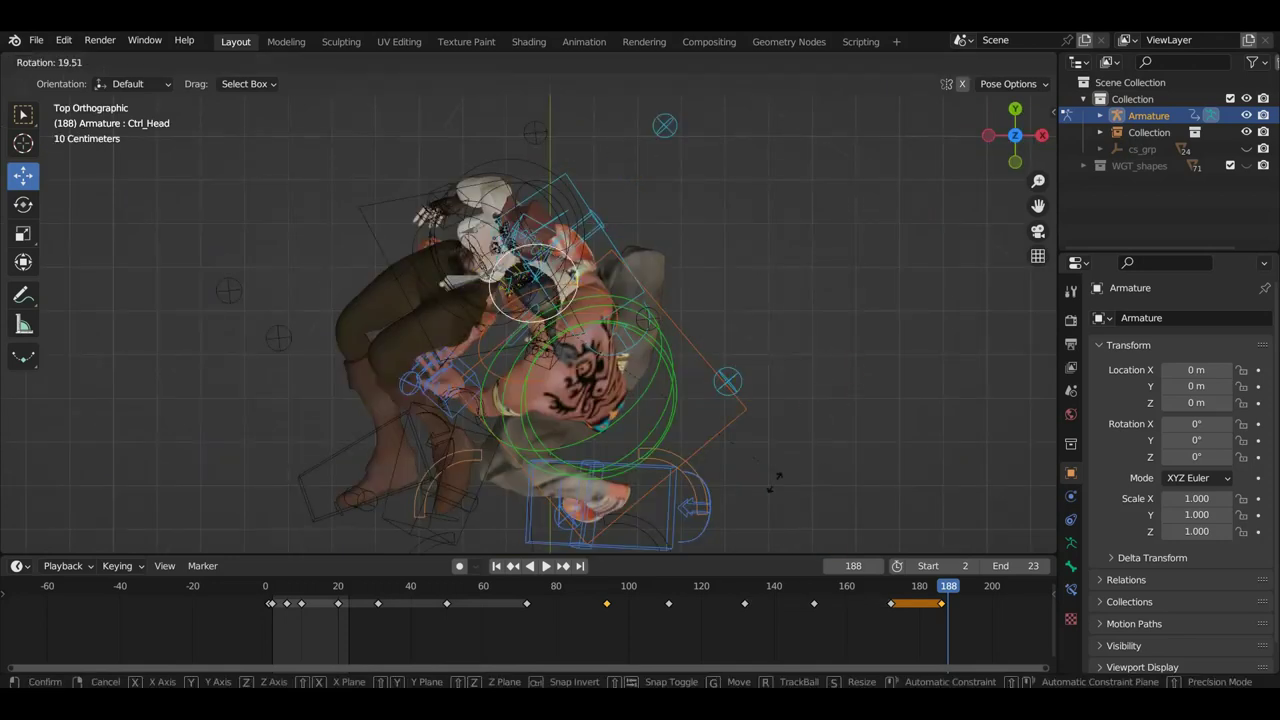
{"action": "left_click", "coordinate": [749, 497]}
{"action": "mouse_move", "coordinate": [749, 497]}
{"action": "middle_mouse_down"}
{"action": "mouse_move", "coordinate": [766, 443]}
{"action": "mouse_move", "coordinate": [677, 304]}
{"action": "middle_mouse_up"}
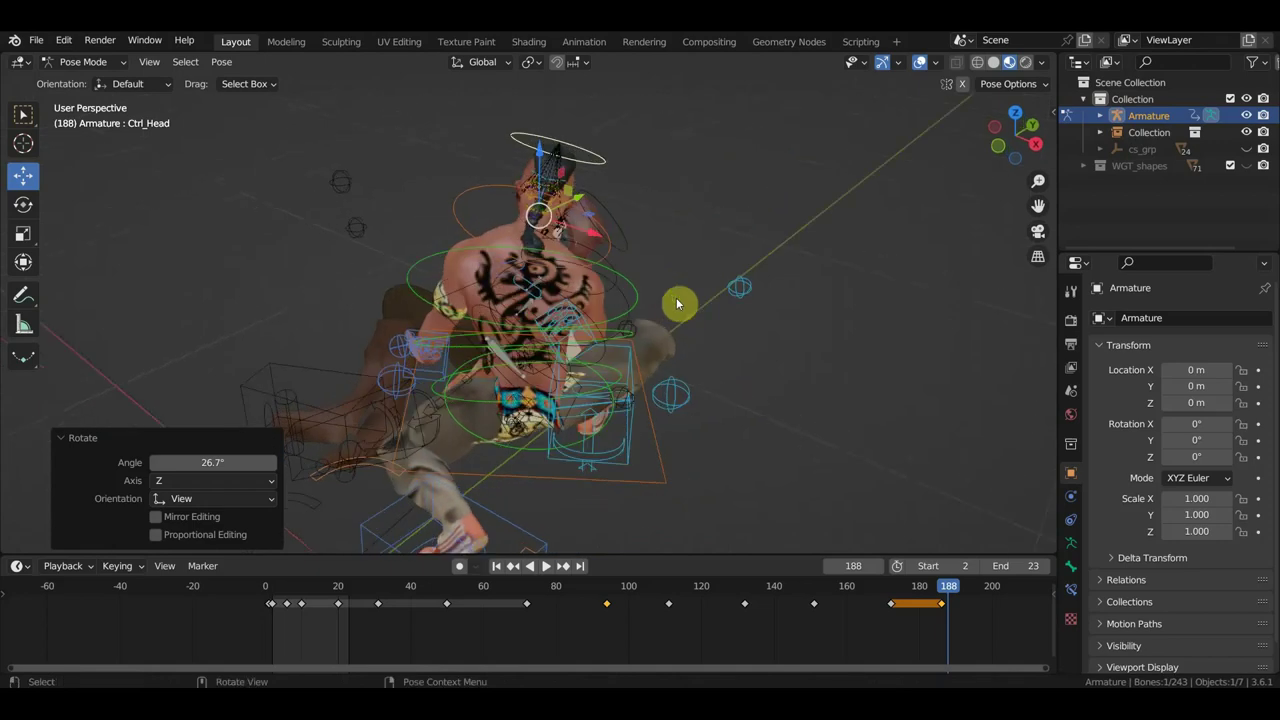
{"action": "middle_click_drag", "start_coordinate": [583, 381], "coordinate": [561, 337]}
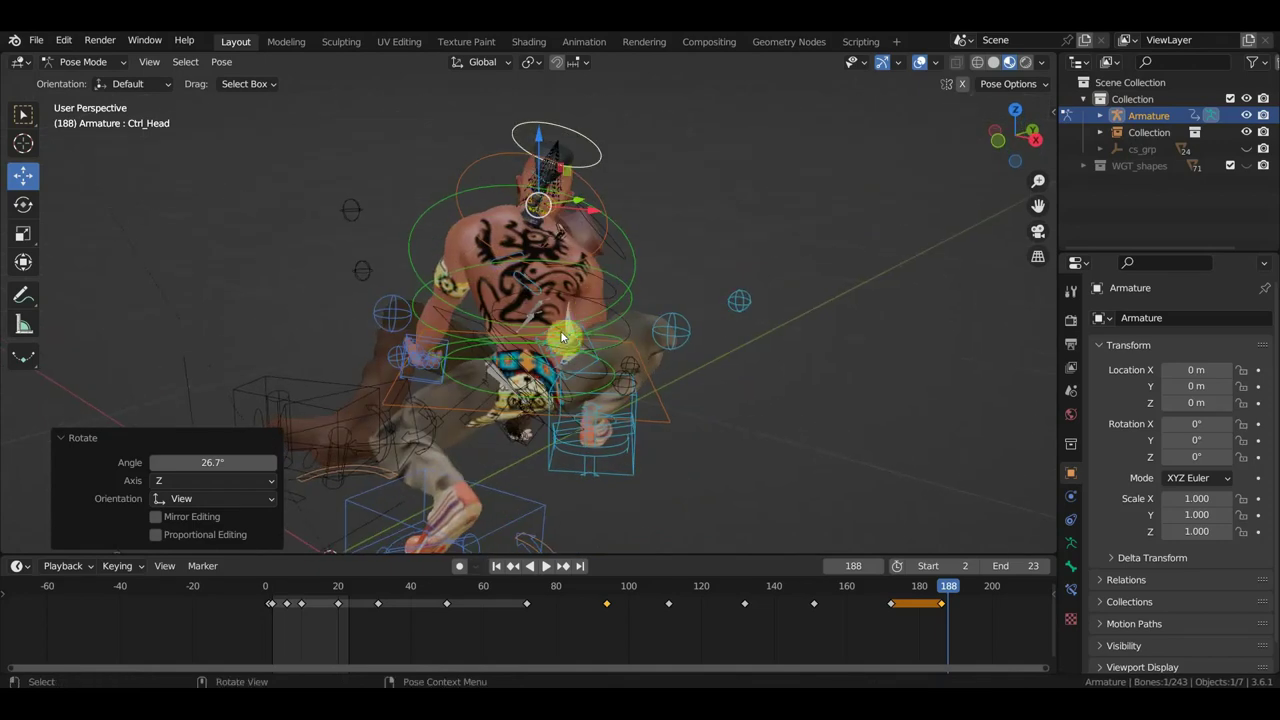
Rotate the lower spine control, Ctrl_Spine, to start the torso twist.
{"action": "left_click", "coordinate": [495, 366]}
{"action": "key", "text": "r"}
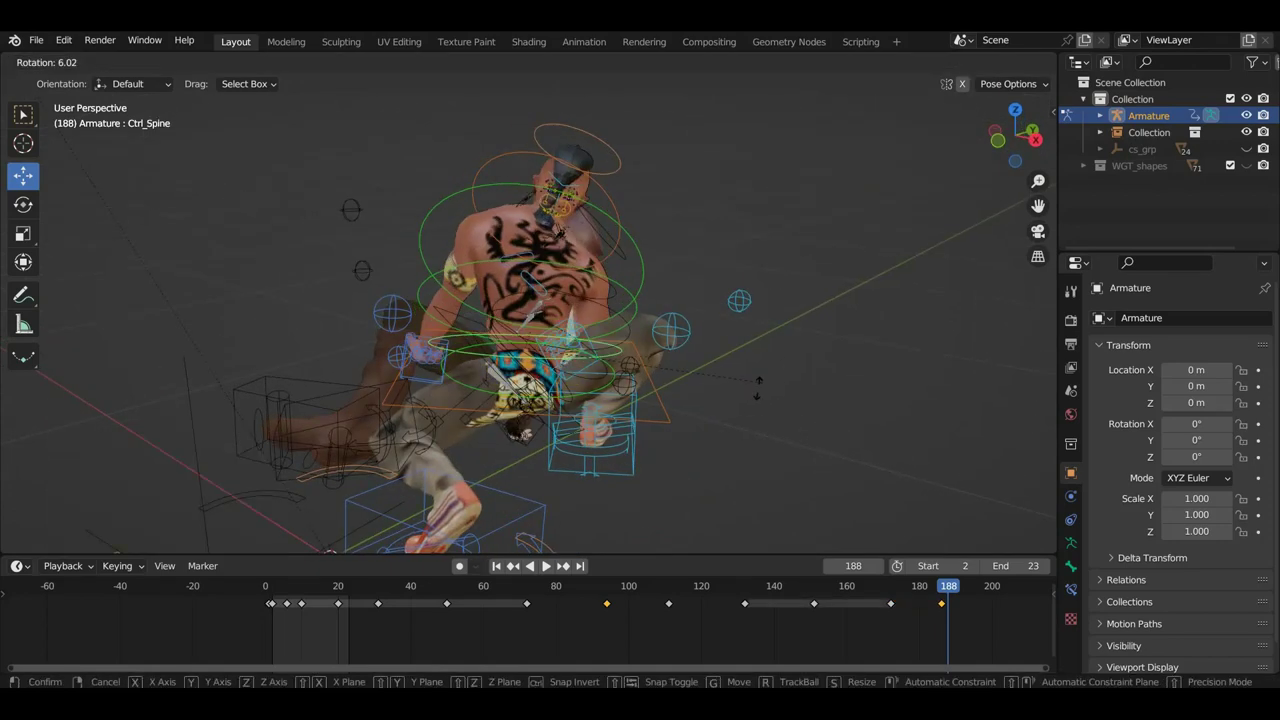
{"action": "left_click", "coordinate": [755, 390]}
{"action": "middle_click_drag", "start_coordinate": [755, 390], "coordinate": [756, 391]}
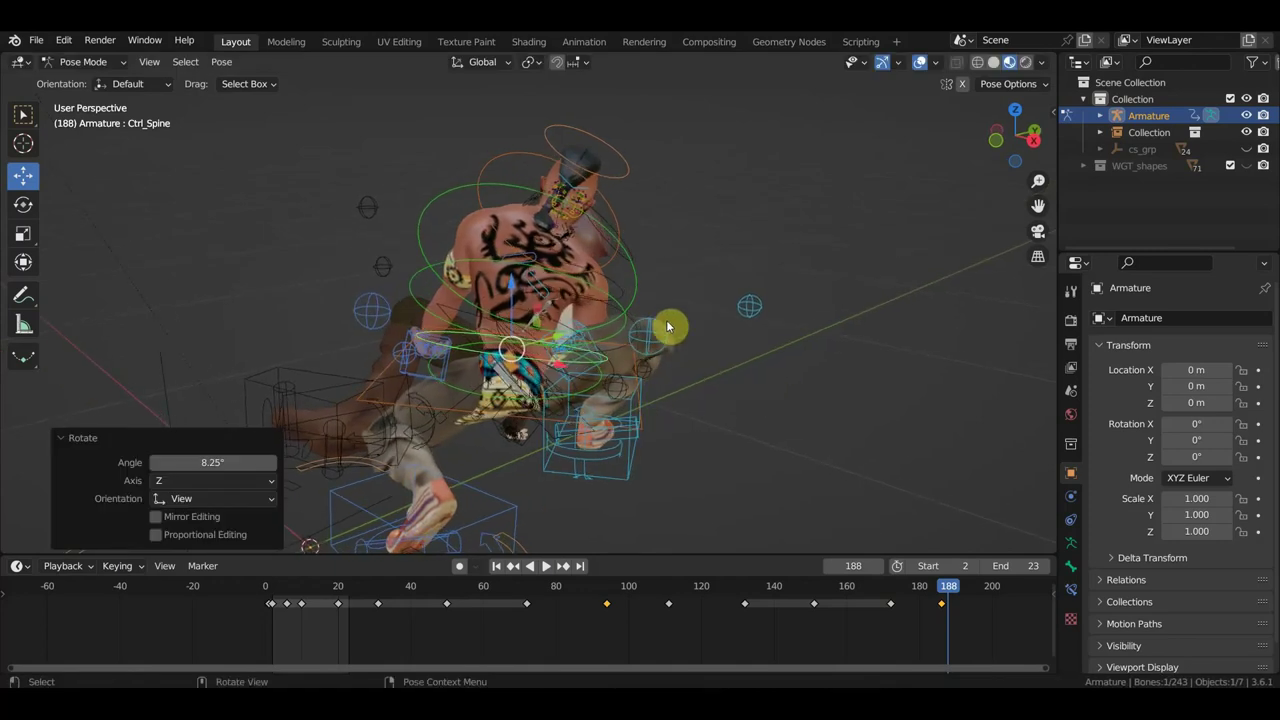
Rotate the Ctrl_Spine1 upper spine control -10.1° about Z to twist the upper torso.
{"action": "left_click", "coordinate": [499, 279]}
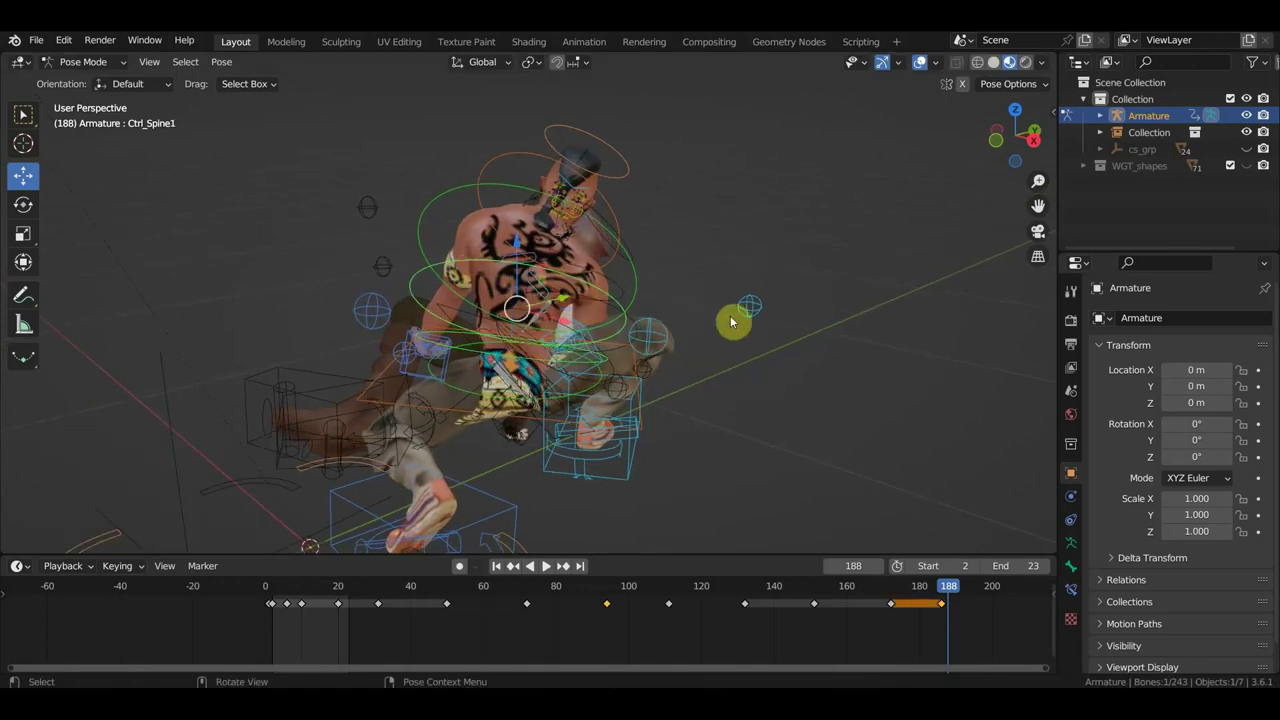
{"action": "key", "text": "r"}
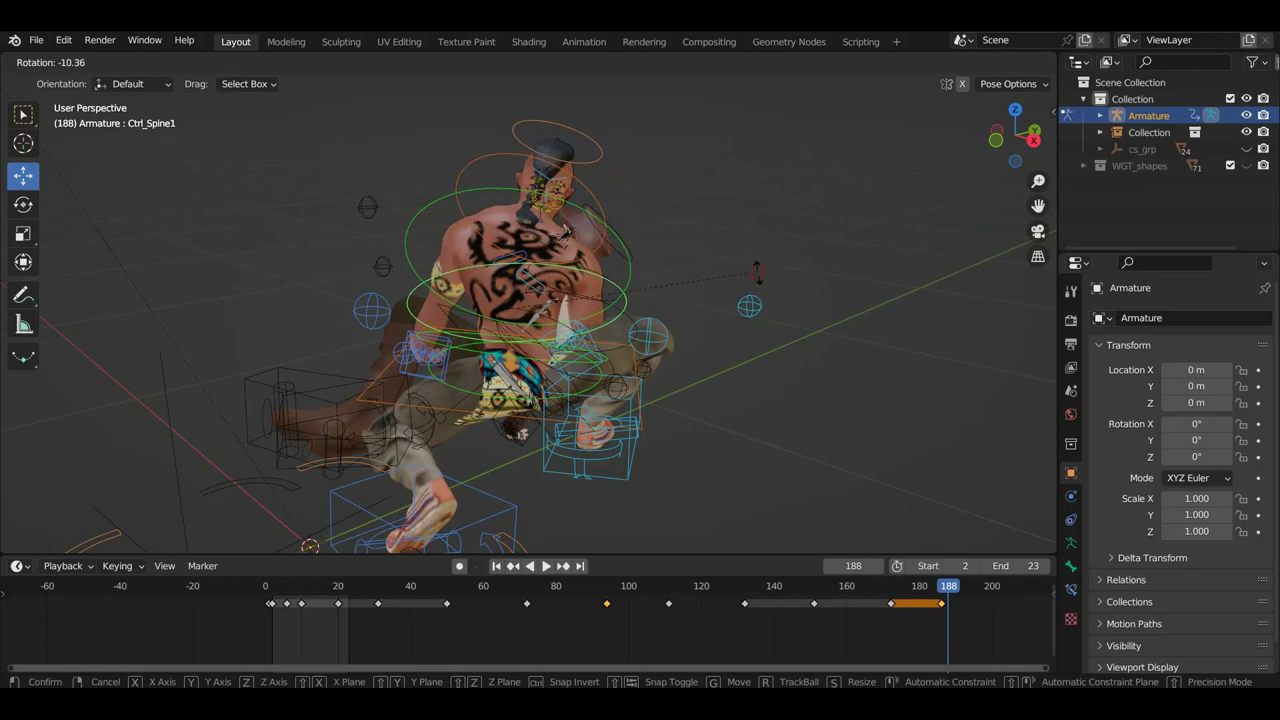
{"action": "left_click", "coordinate": [757, 272]}
{"action": "mouse_move", "coordinate": [757, 272]}
{"action": "middle_mouse_down"}
{"action": "mouse_move", "coordinate": [700, 283]}
{"action": "mouse_move", "coordinate": [680, 266]}
{"action": "mouse_move", "coordinate": [789, 254]}
{"action": "mouse_move", "coordinate": [720, 243]}
{"action": "mouse_move", "coordinate": [631, 294]}
{"action": "middle_mouse_up"}
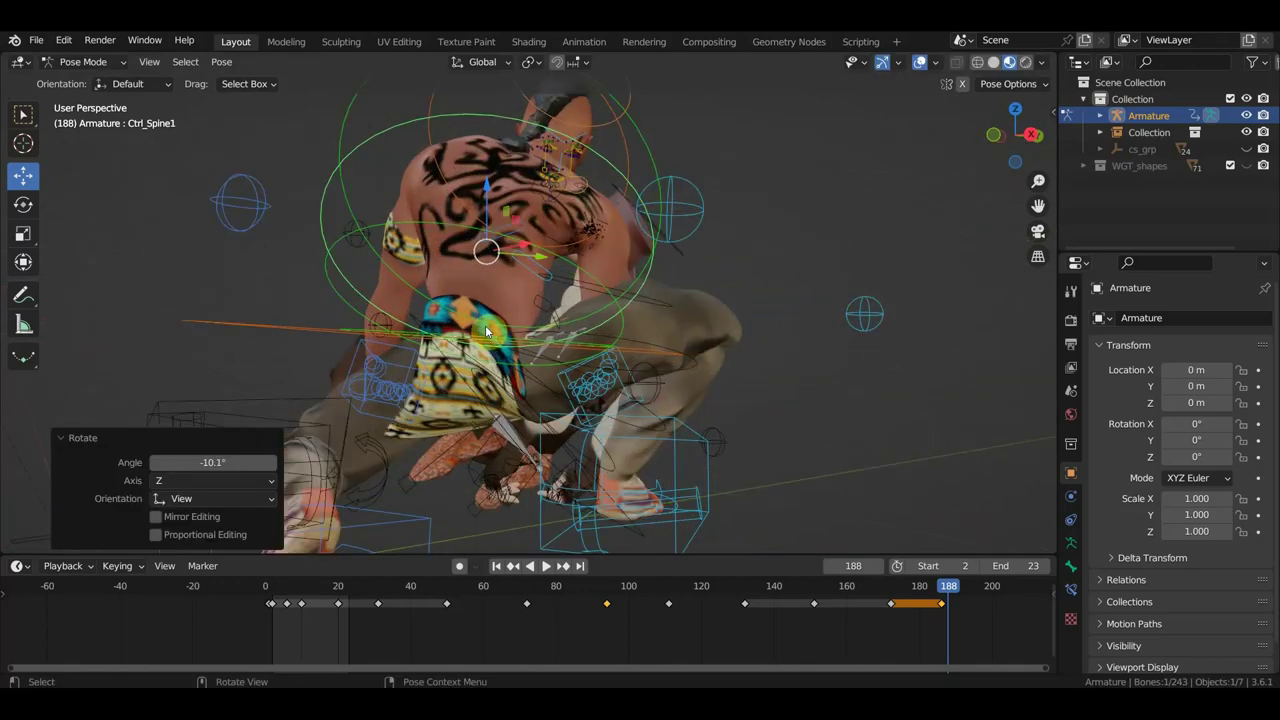
{"action": "mouse_move", "coordinate": [468, 368]}
{"action": "middle_mouse_down"}
{"action": "mouse_move", "coordinate": [594, 389]}
{"action": "mouse_move", "coordinate": [617, 380]}
{"action": "mouse_move", "coordinate": [505, 382]}
{"action": "mouse_move", "coordinate": [722, 428]}
{"action": "middle_mouse_up"}
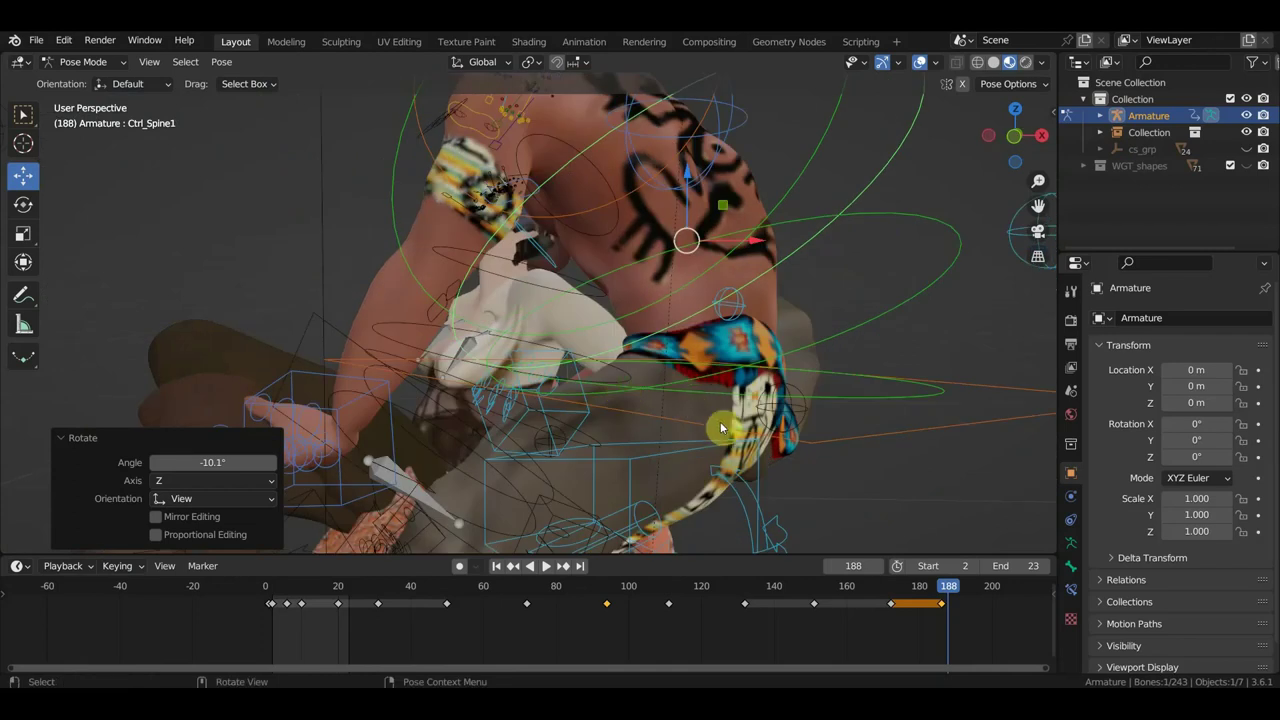
{"action": "middle_click_drag", "start_coordinate": [790, 402], "coordinate": [887, 391]}
{"action": "left_click", "coordinate": [797, 381]}
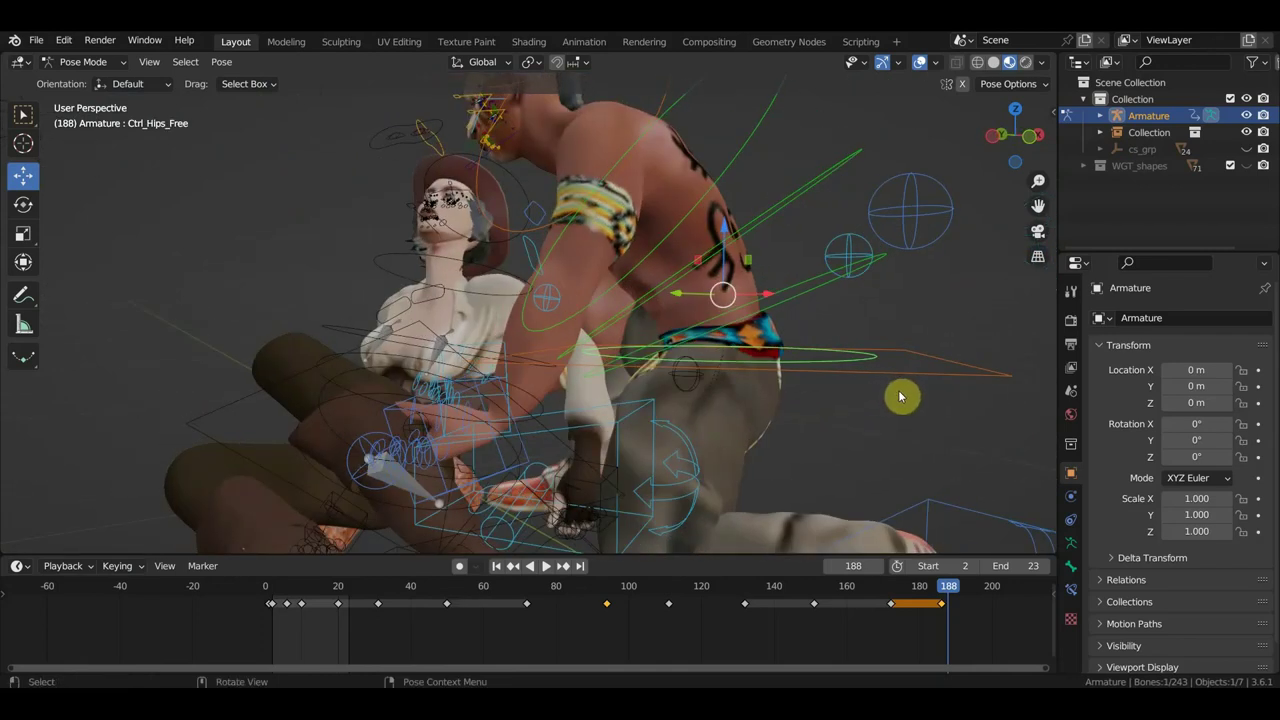
Rotate Ctrl_Hips_Free twice to turn the fighter's free hips.
{"action": "key", "text": "r"}
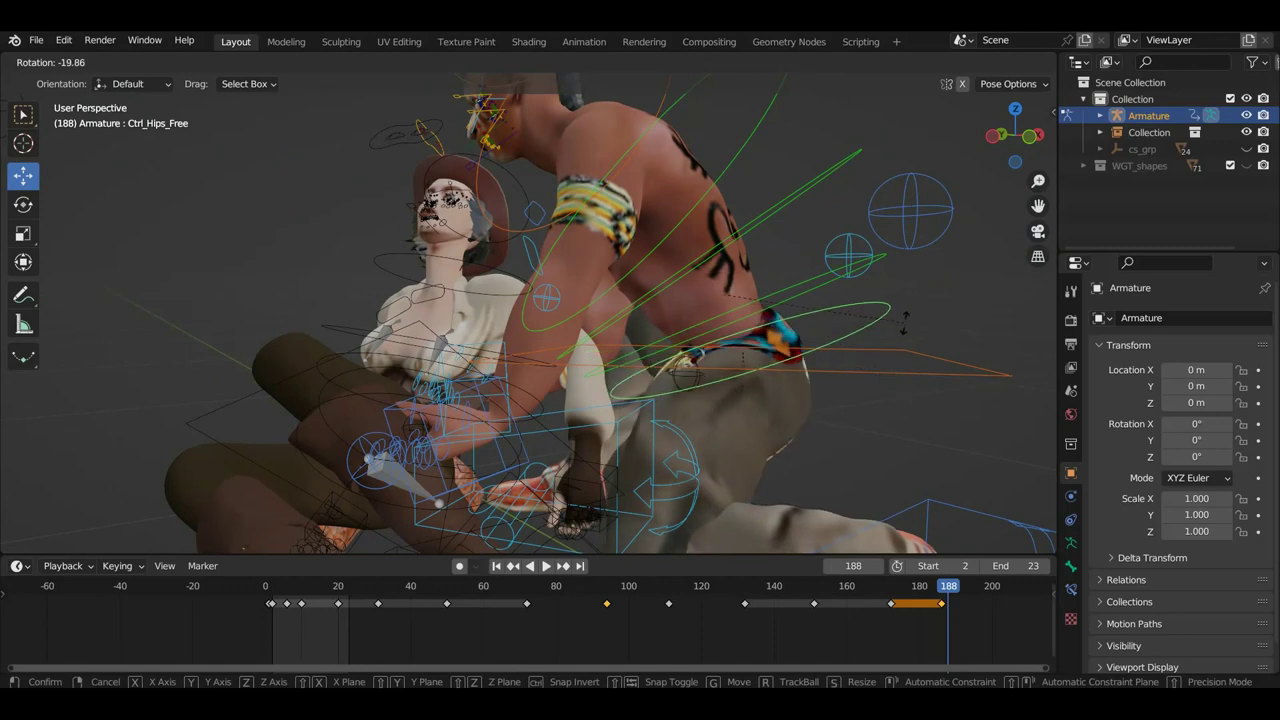
{"action": "left_click", "coordinate": [904, 320]}
{"action": "middle_click_drag", "start_coordinate": [903, 354], "coordinate": [758, 392]}
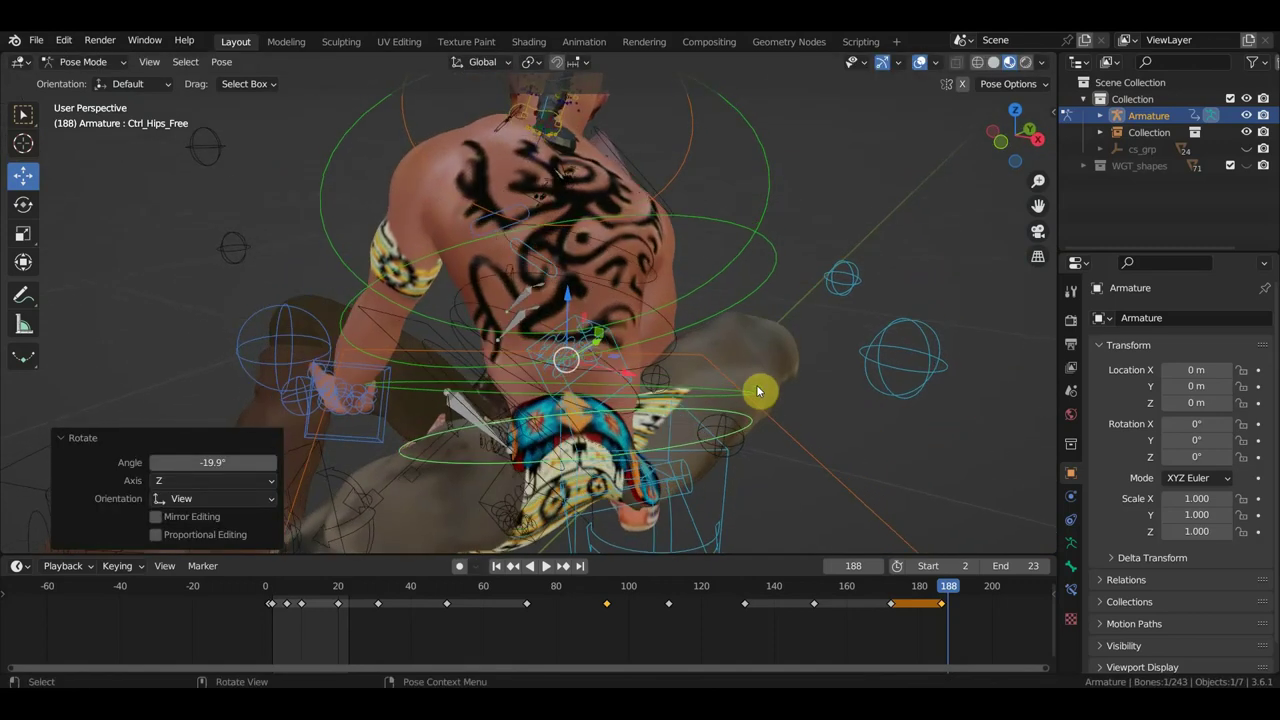
{"action": "key", "text": "r"}
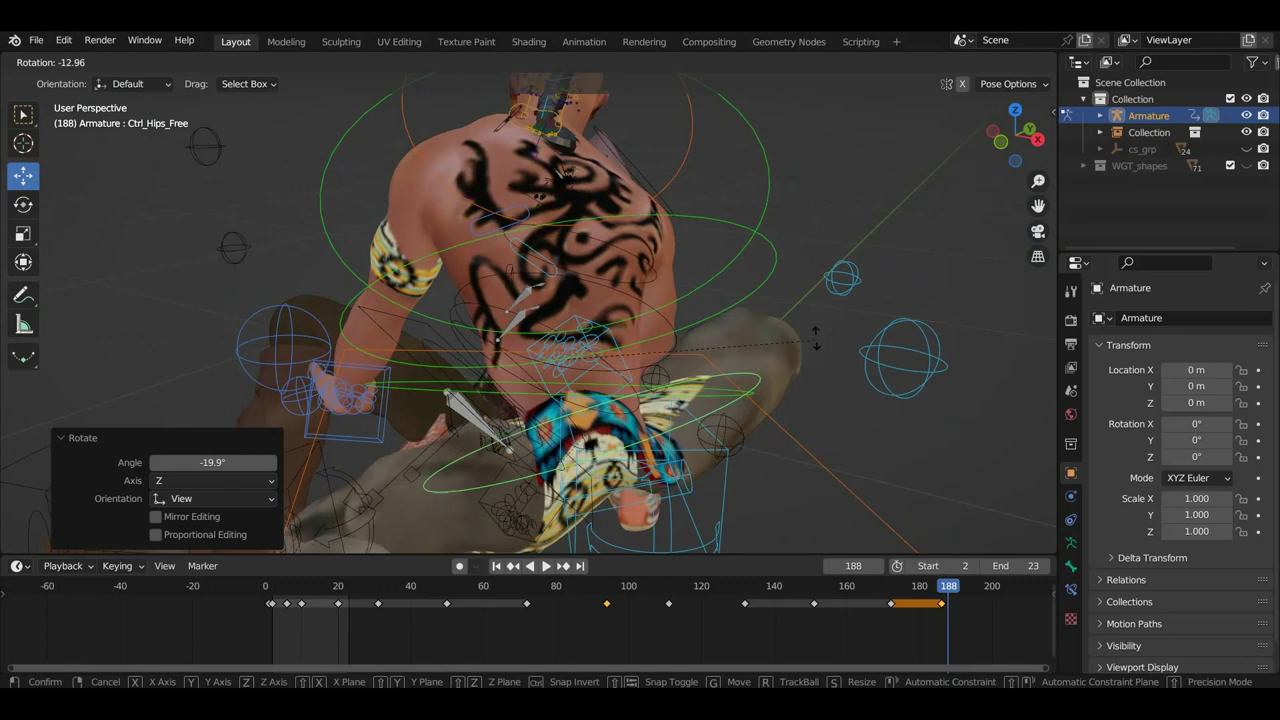
{"action": "left_click", "coordinate": [745, 438]}
{"action": "mouse_move", "coordinate": [745, 438]}
{"action": "middle_mouse_down"}
{"action": "mouse_move", "coordinate": [751, 455]}
{"action": "mouse_move", "coordinate": [837, 449]}
{"action": "mouse_move", "coordinate": [771, 523]}
{"action": "mouse_move", "coordinate": [889, 487]}
{"action": "middle_mouse_up"}
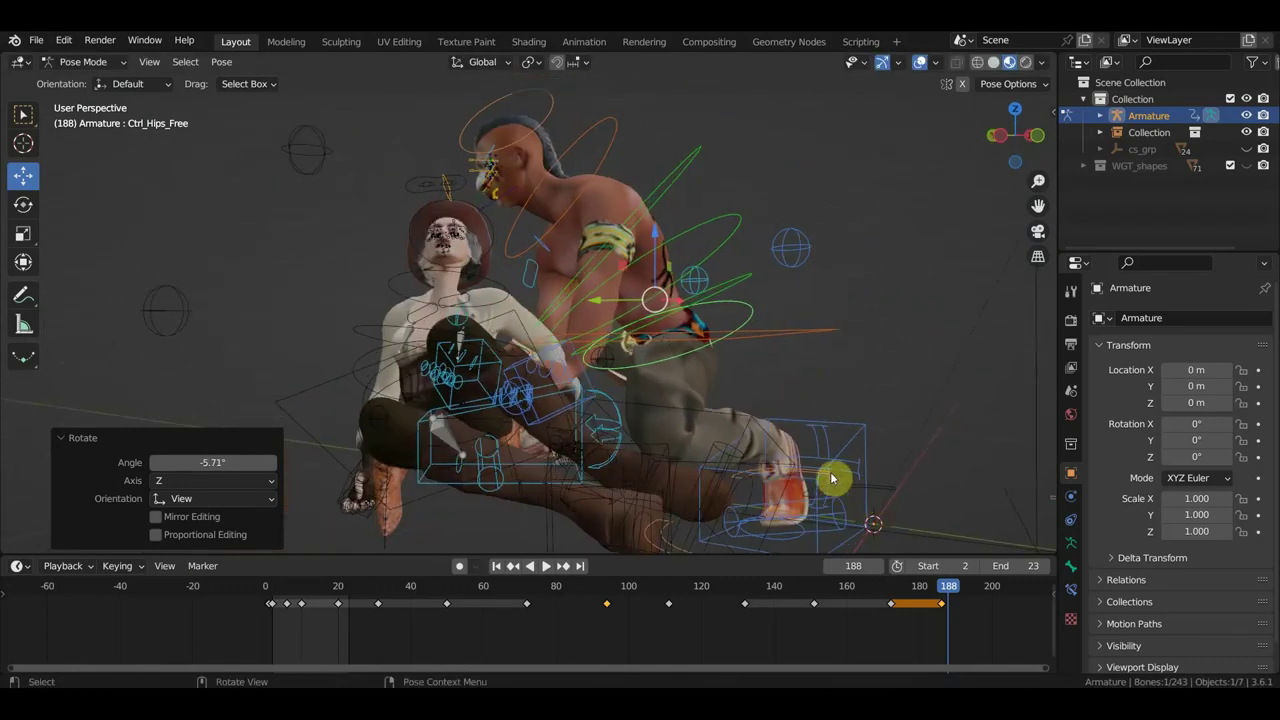
Move the Ctrl_Foot_IK_Left control to a new left foot position.
{"action": "left_click", "coordinate": [843, 466]}
{"action": "key", "text": "g"}
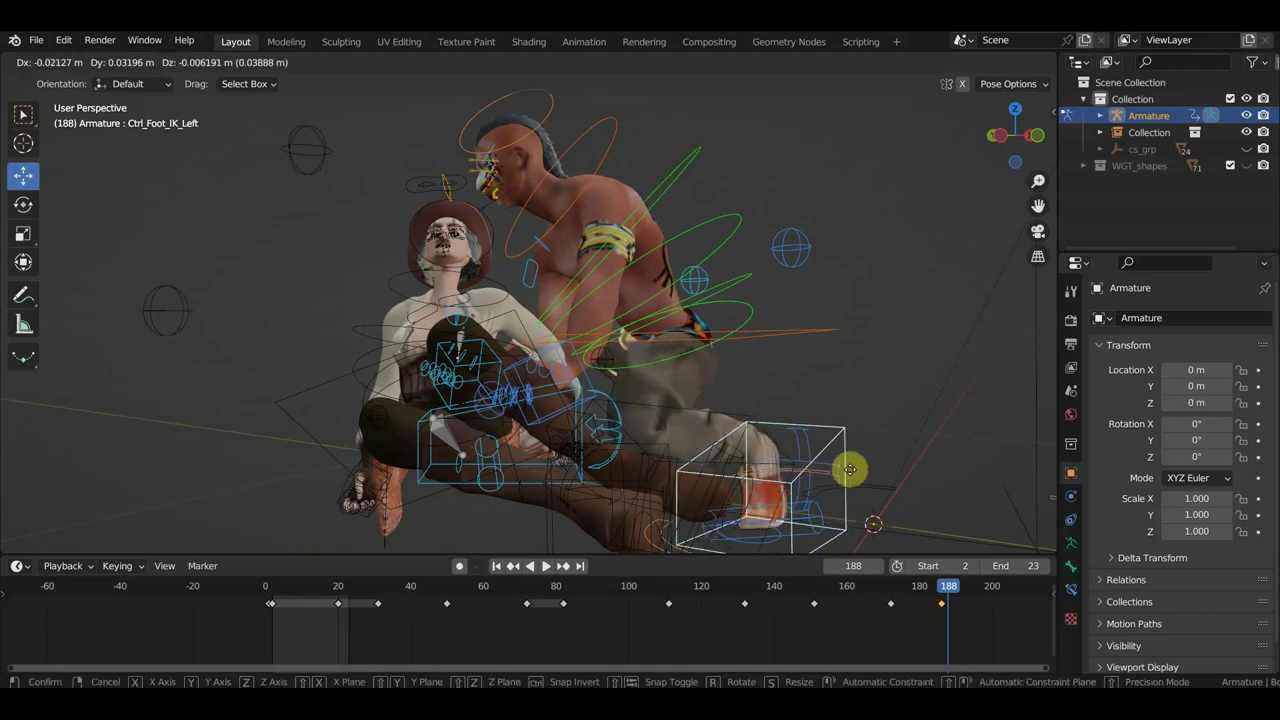
{"action": "left_click", "coordinate": [818, 474]}
{"action": "middle_click_drag", "start_coordinate": [820, 477], "coordinate": [903, 485]}
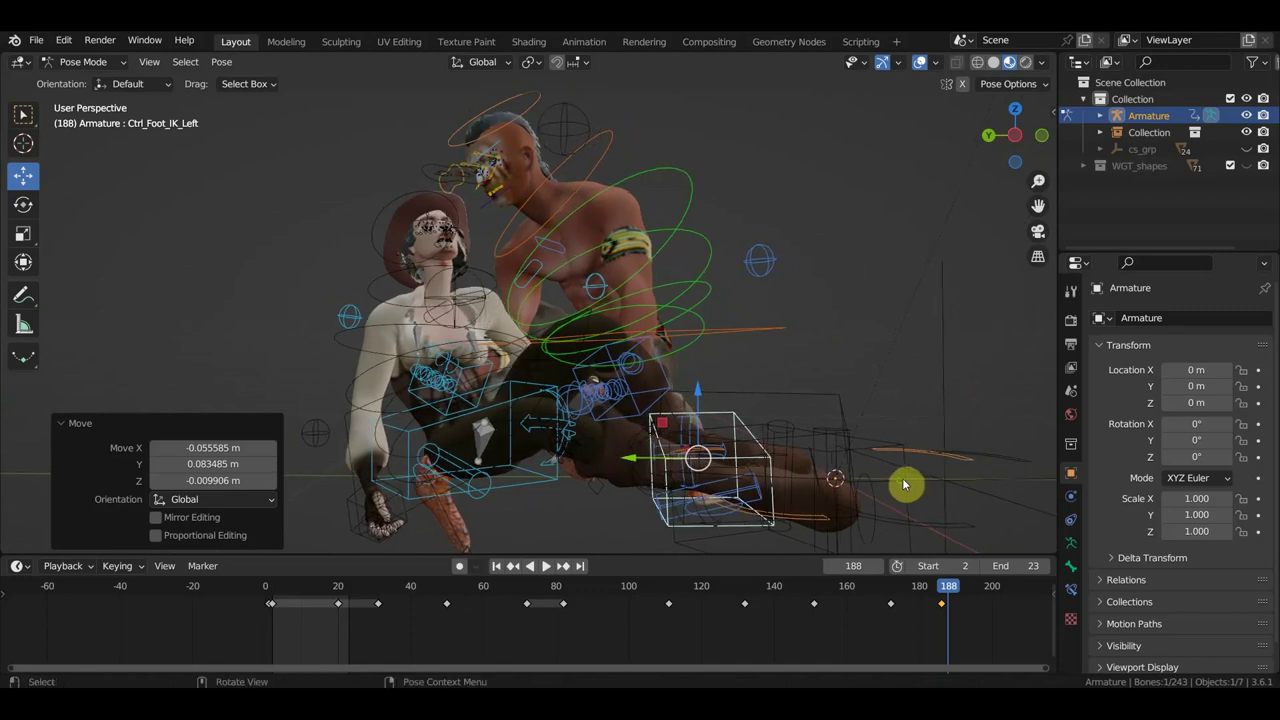
Move Ctrl_LegPole_IK_Left by 0.054212 m X, 0.13924 m Y, -0.04604 m Z to re-aim the left knee.
{"action": "left_click", "coordinate": [777, 262]}
{"action": "mouse_move", "coordinate": [777, 262]}
{"action": "middle_mouse_down"}
{"action": "mouse_move", "coordinate": [806, 369]}
{"action": "mouse_move", "coordinate": [858, 368]}
{"action": "mouse_move", "coordinate": [808, 389]}
{"action": "middle_mouse_up"}
{"action": "scroll", "coordinate": [858, 368], "scroll_direction": "down", "scroll_amount": 3}
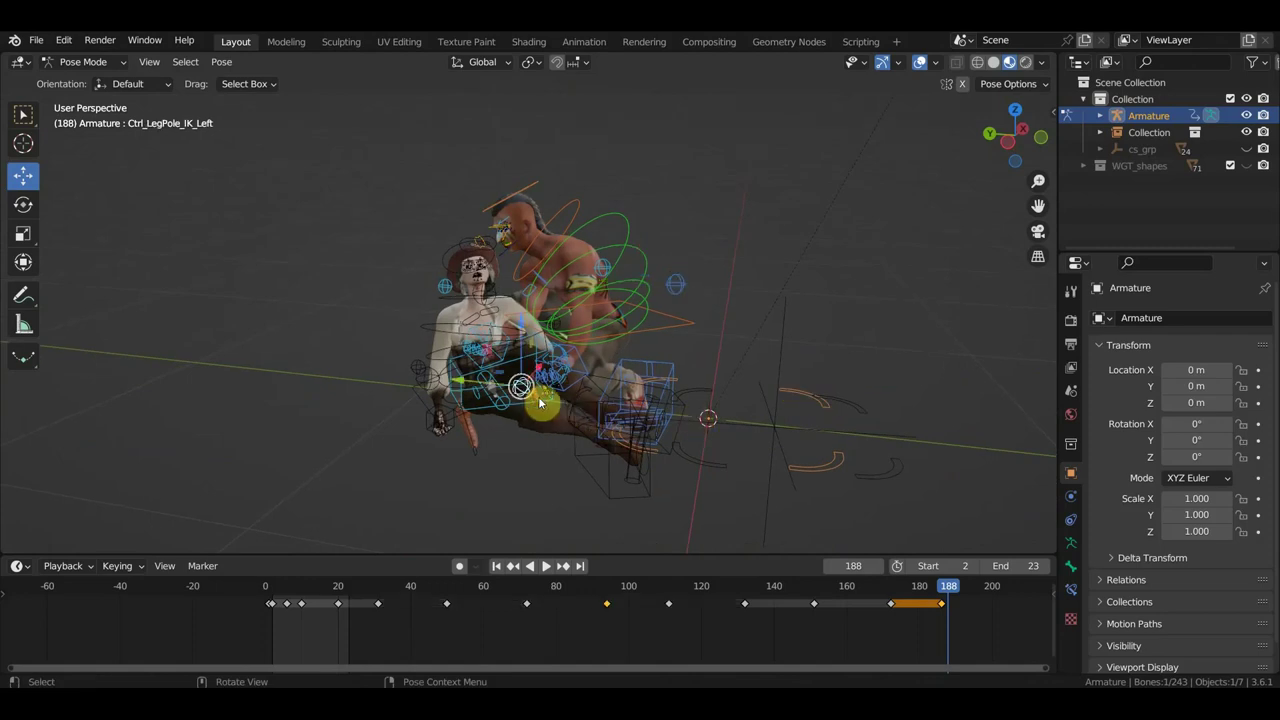
{"action": "mouse_move", "coordinate": [540, 402]}
{"action": "middle_mouse_down"}
{"action": "mouse_move", "coordinate": [717, 414]}
{"action": "mouse_move", "coordinate": [663, 443]}
{"action": "mouse_move", "coordinate": [471, 414]}
{"action": "mouse_move", "coordinate": [397, 424]}
{"action": "middle_mouse_up"}
{"action": "key", "text": "g"}
{"action": "left_click", "coordinate": [714, 439]}
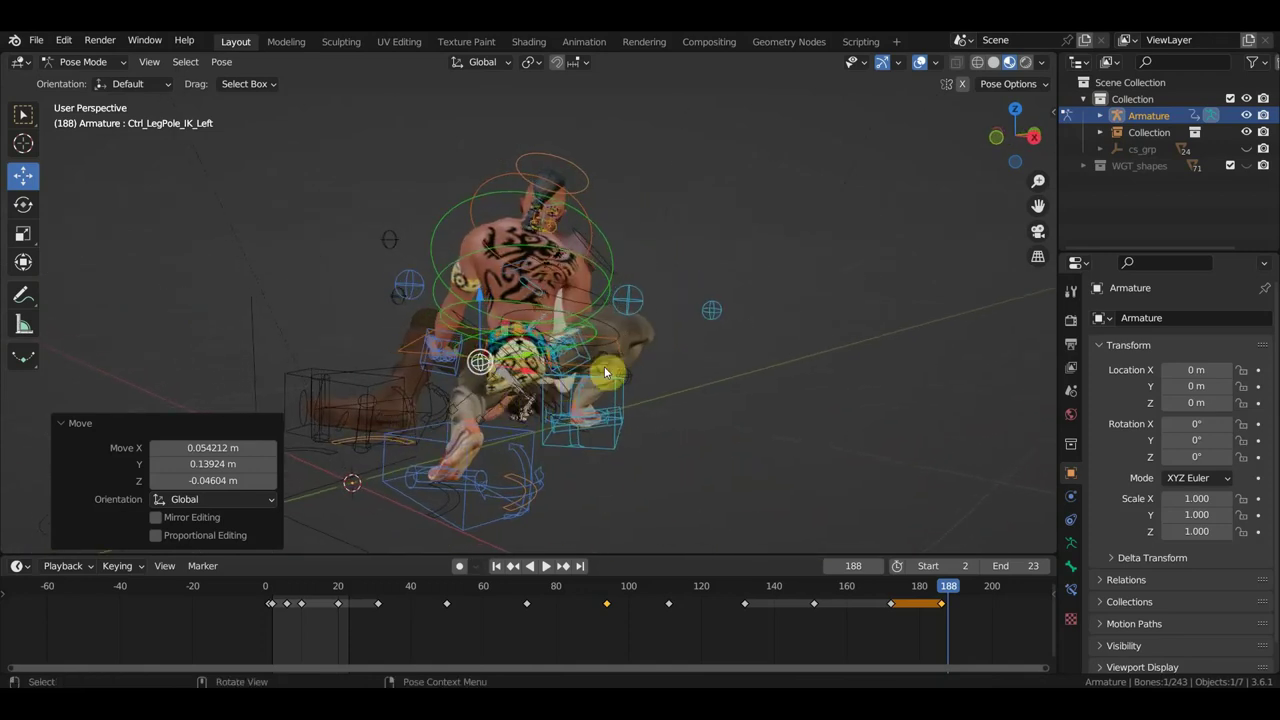
{"action": "left_click", "coordinate": [633, 377]}
Rotate and move Ctrl_Hips from the top view, then undo the move.
{"action": "key", "text": "KP_7"}
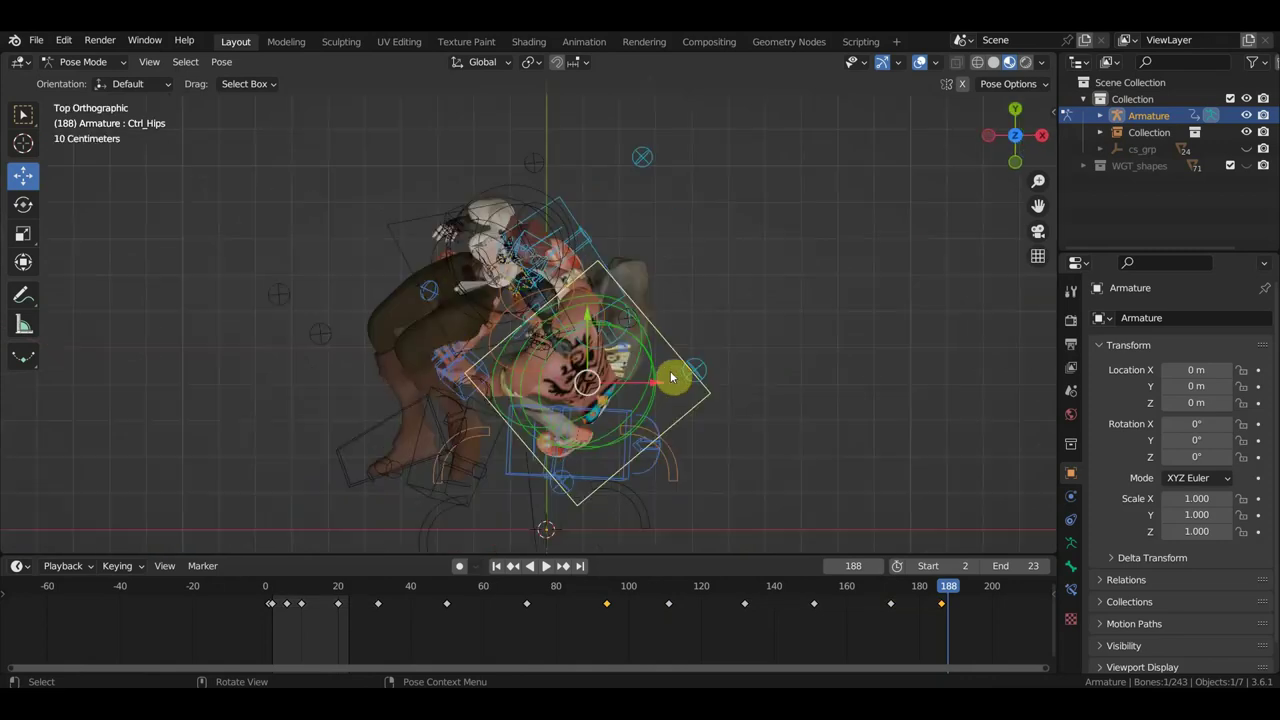
{"action": "key", "text": "r"}
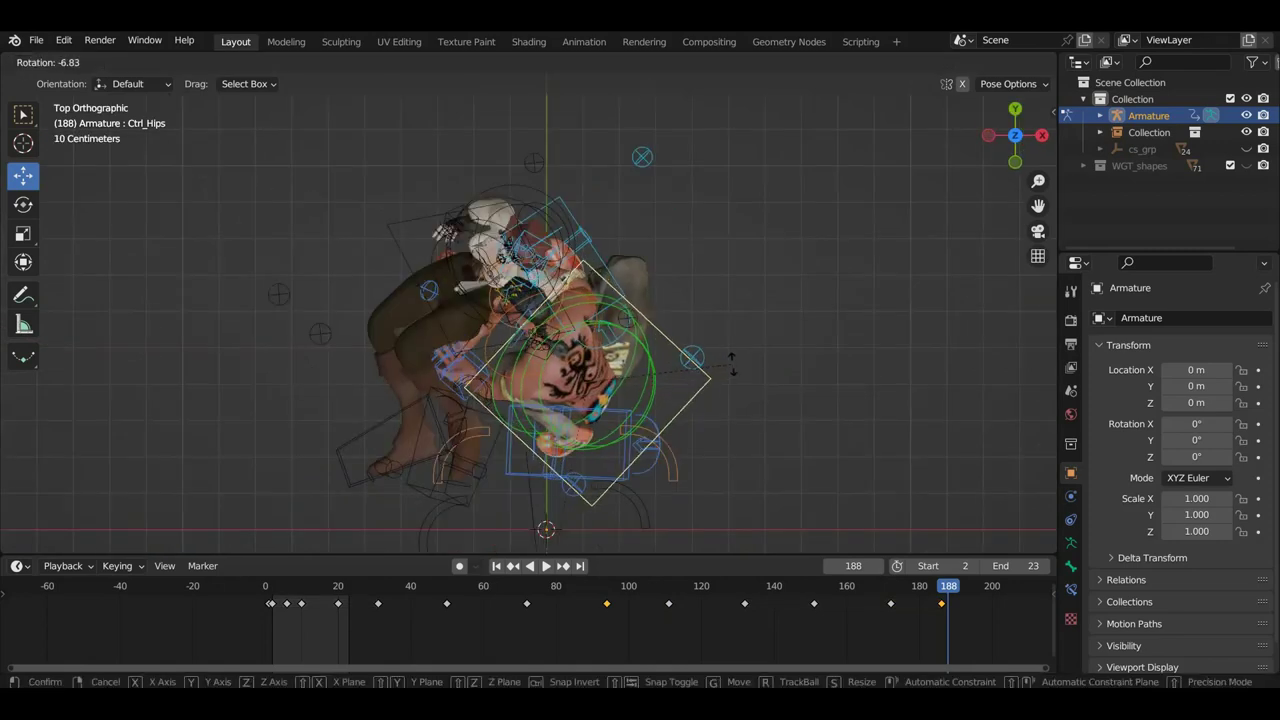
{"action": "left_click", "coordinate": [696, 430]}
{"action": "mouse_move", "coordinate": [696, 430]}
{"action": "middle_mouse_down"}
{"action": "mouse_move", "coordinate": [641, 286]}
{"action": "mouse_move", "coordinate": [716, 235]}
{"action": "middle_mouse_up"}
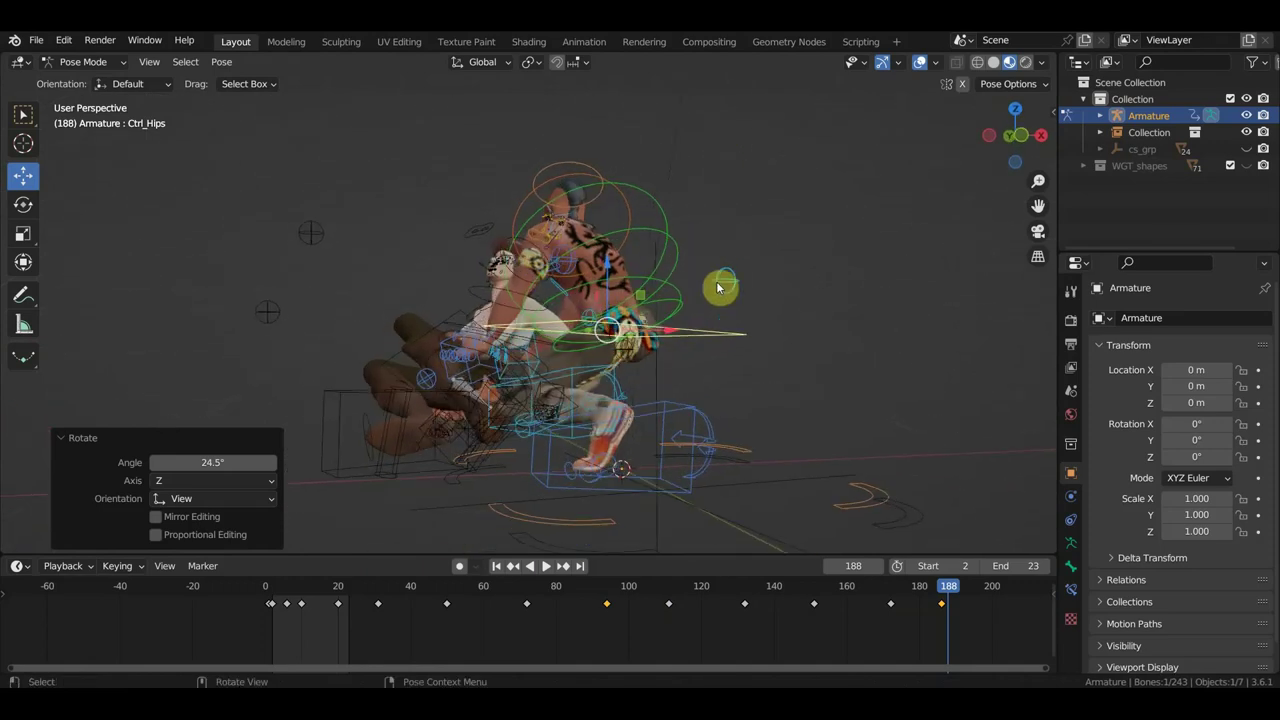
{"action": "key", "text": "g"}
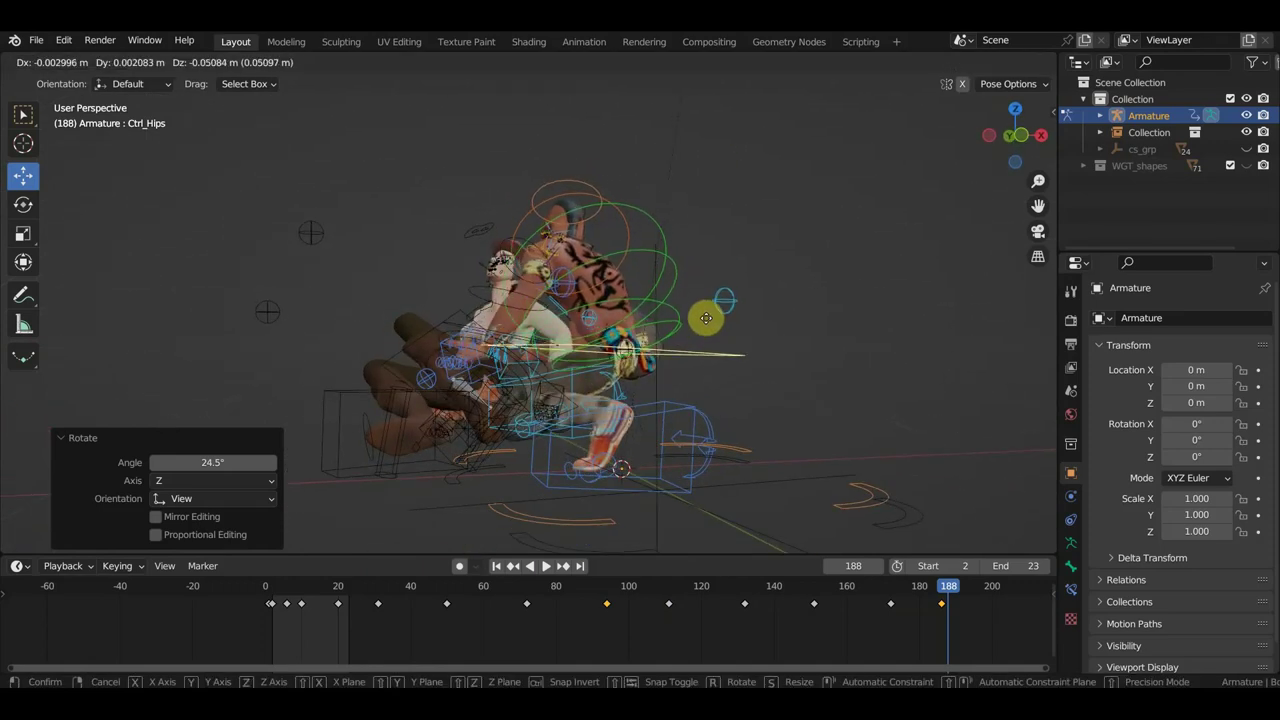
{"action": "left_click", "coordinate": [712, 318]}
{"action": "mouse_move", "coordinate": [720, 323]}
{"action": "middle_mouse_down"}
{"action": "mouse_move", "coordinate": [817, 354]}
{"action": "mouse_move", "coordinate": [889, 357]}
{"action": "mouse_move", "coordinate": [852, 347]}
{"action": "middle_mouse_up"}
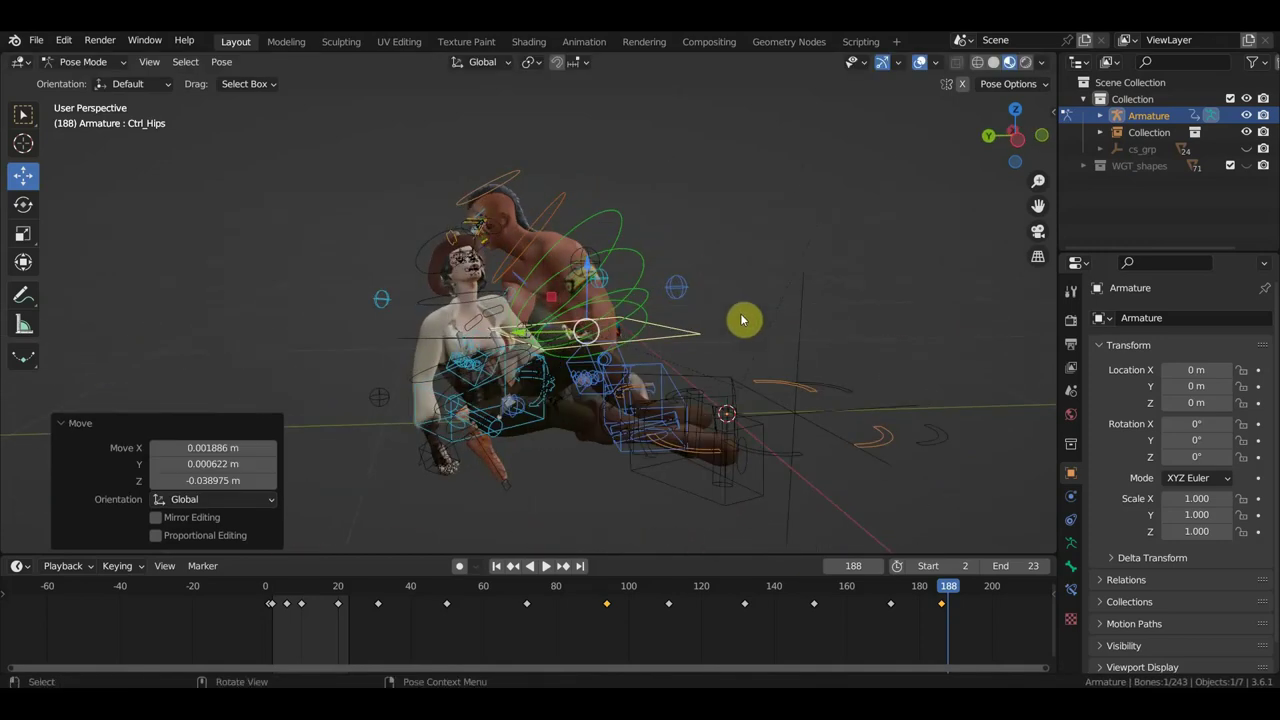
{"action": "key", "text": "ctrl+z"}
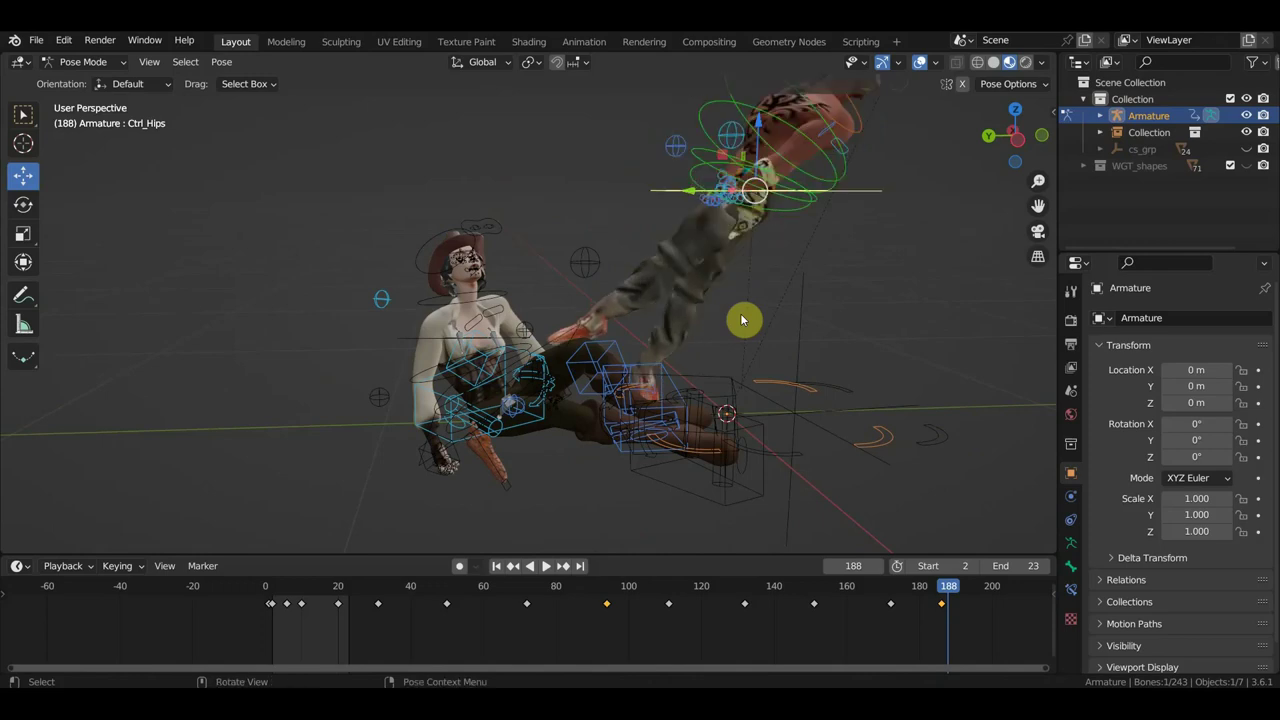
Move Ctrl_Hips again to a new position over the woman in the hat.
{"action": "middle_click_drag", "start_coordinate": [745, 293], "coordinate": [846, 193]}
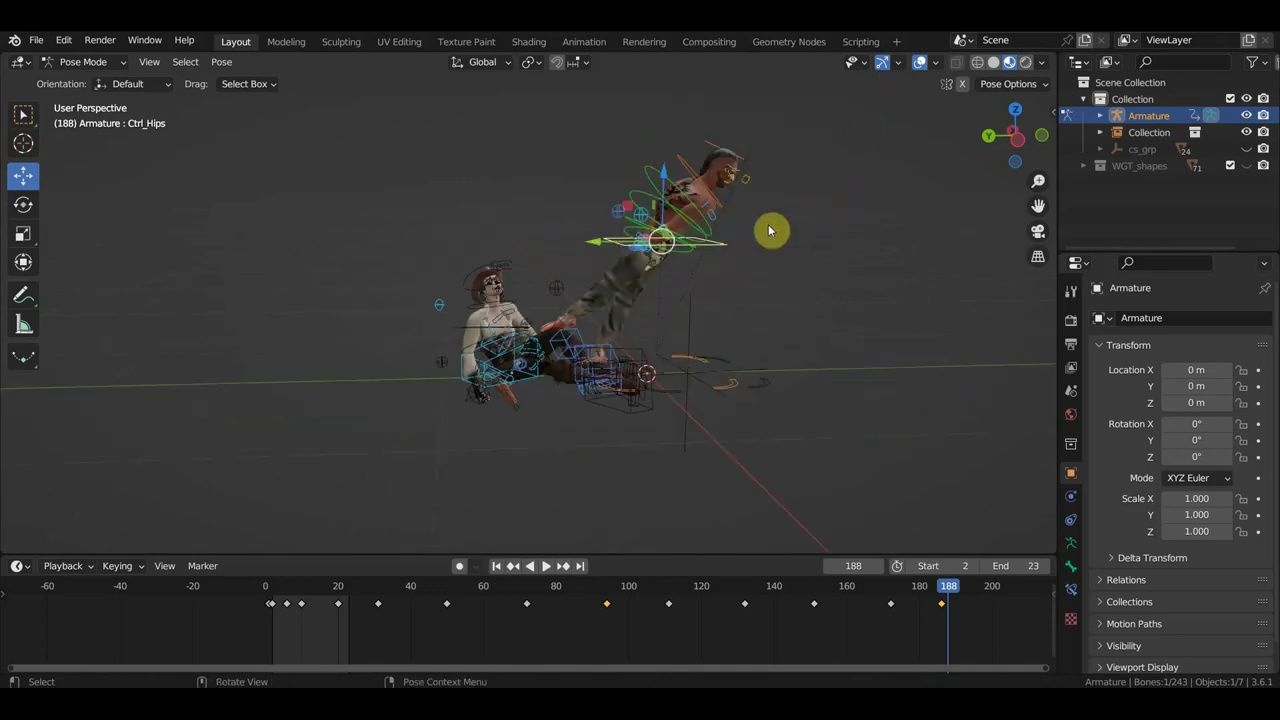
{"action": "key", "text": "g"}
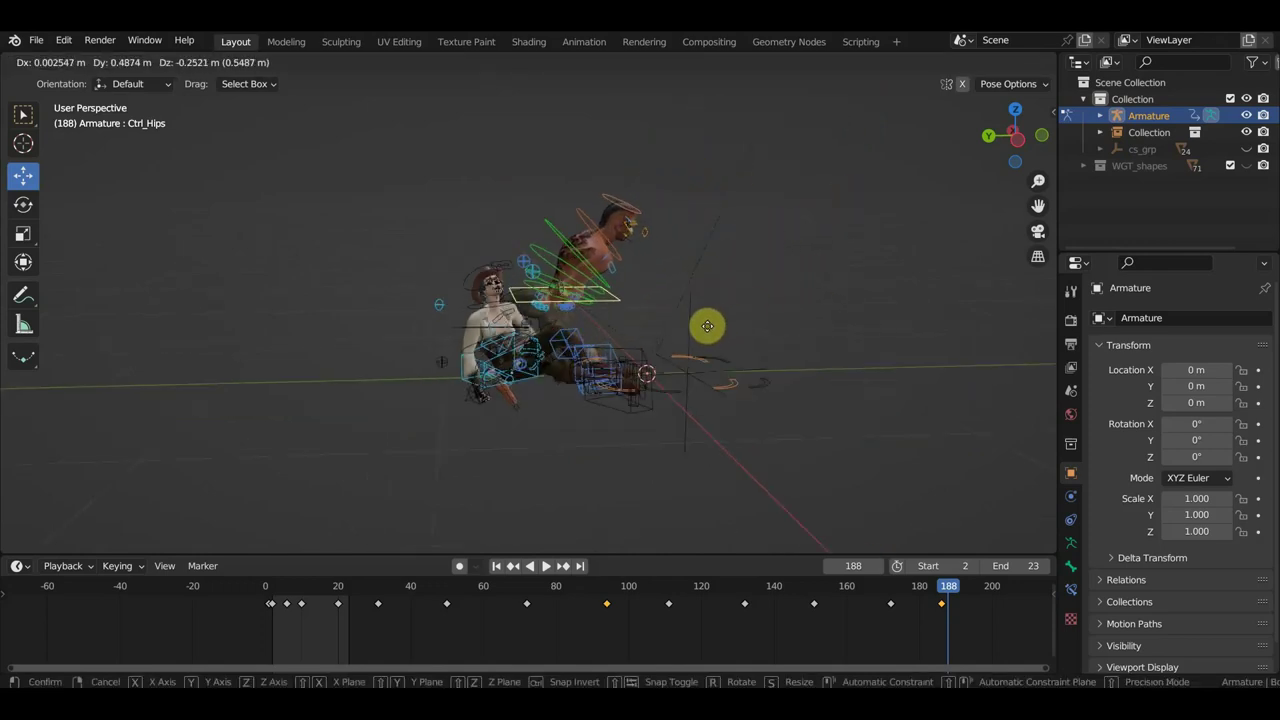
{"action": "left_click", "coordinate": [697, 330]}
{"action": "mouse_move", "coordinate": [663, 346]}
{"action": "middle_mouse_down"}
{"action": "mouse_move", "coordinate": [350, 403]}
{"action": "mouse_move", "coordinate": [287, 445]}
{"action": "middle_mouse_up"}
Turn Ctrl_Hips 103° and shift it 0.17052 m X, -0.08094 m Y, -0.12474 m Z.
{"action": "key", "text": "KP_7"}
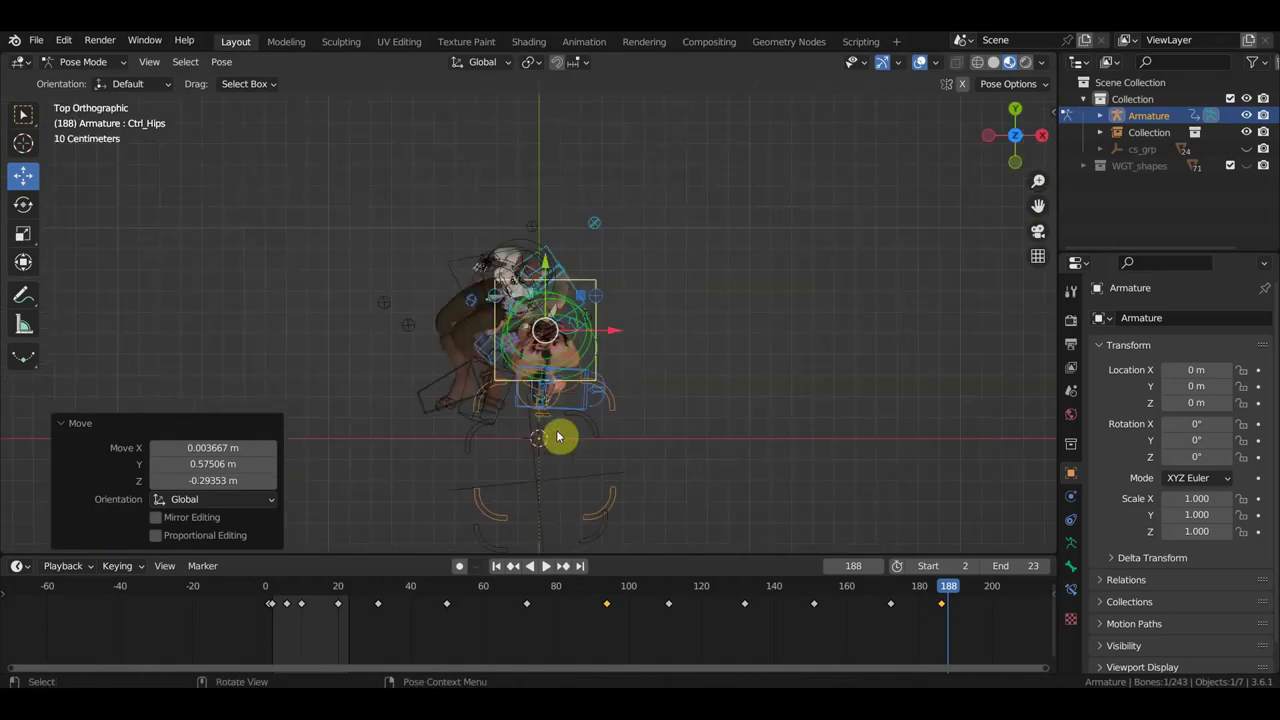
{"action": "key", "text": "r"}
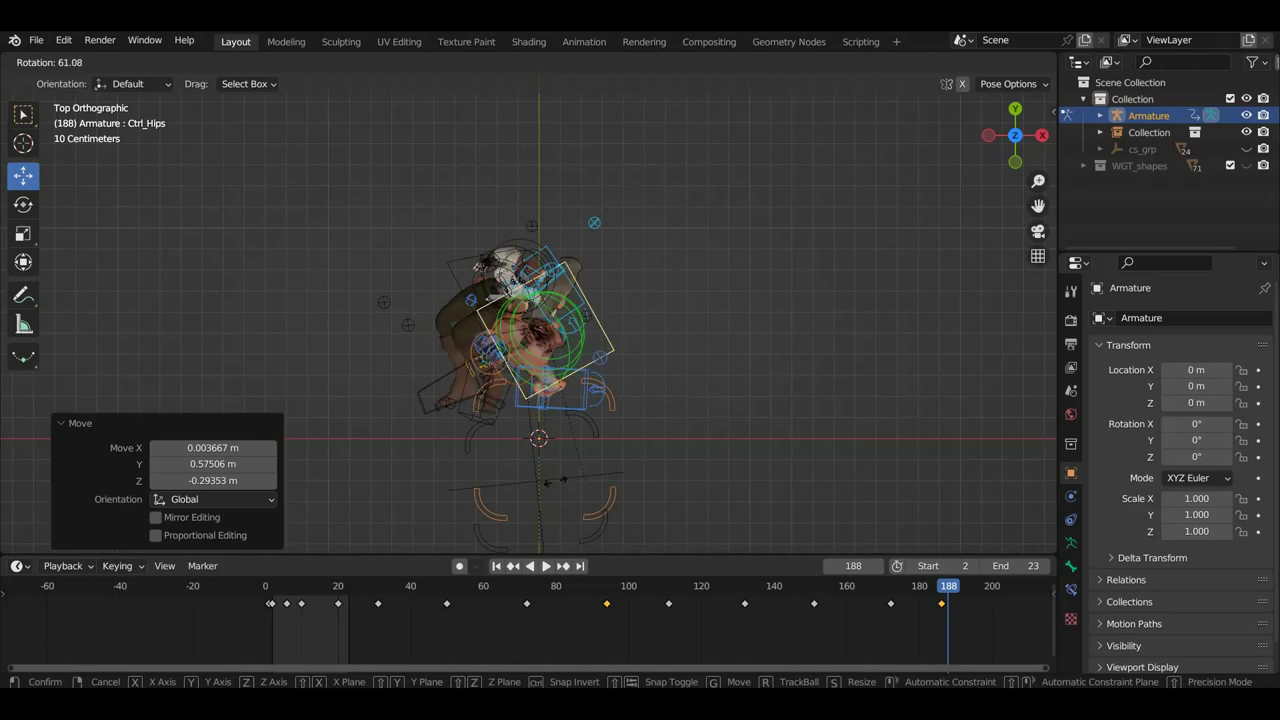
{"action": "left_click", "coordinate": [473, 483]}
{"action": "mouse_move", "coordinate": [600, 448]}
{"action": "middle_mouse_down"}
{"action": "mouse_move", "coordinate": [385, 279]}
{"action": "mouse_move", "coordinate": [234, 277]}
{"action": "mouse_move", "coordinate": [277, 274]}
{"action": "middle_mouse_up"}
{"action": "key", "text": "g"}
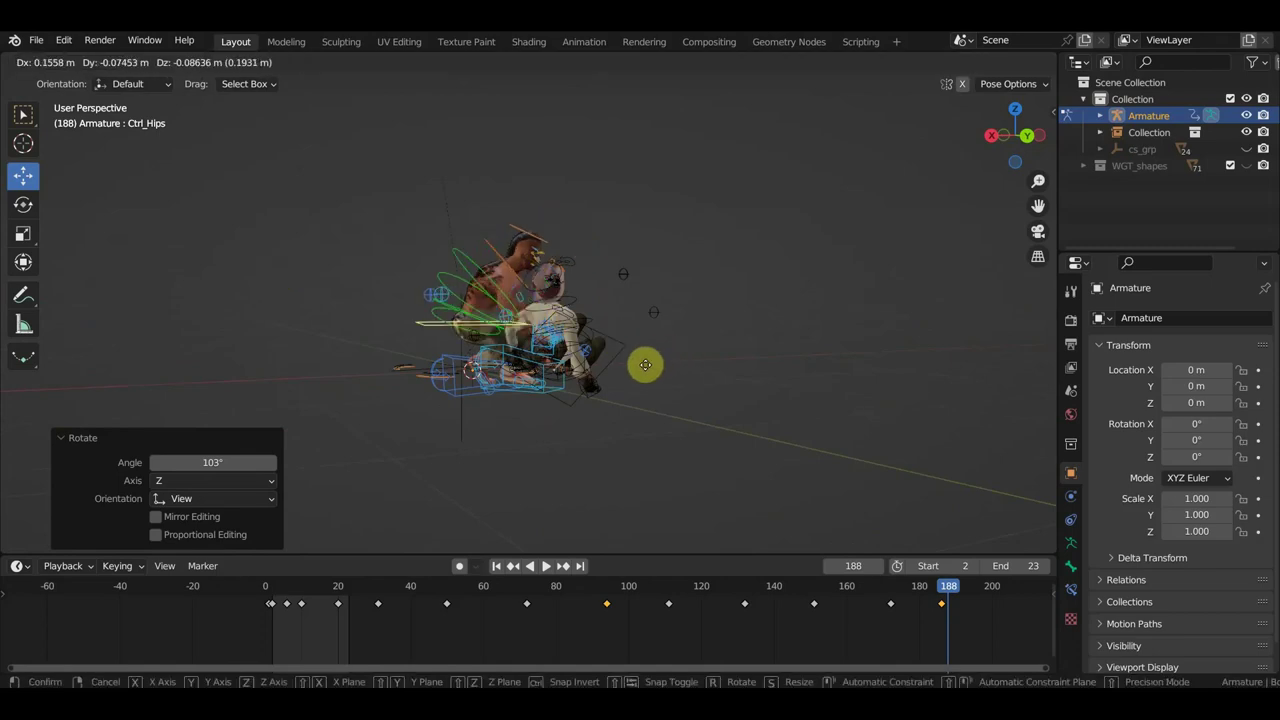
{"action": "left_click", "coordinate": [645, 372]}
{"action": "mouse_move", "coordinate": [645, 372]}
{"action": "middle_mouse_down"}
{"action": "mouse_move", "coordinate": [391, 386]}
{"action": "mouse_move", "coordinate": [551, 366]}
{"action": "mouse_move", "coordinate": [566, 423]}
{"action": "mouse_move", "coordinate": [734, 380]}
{"action": "mouse_move", "coordinate": [767, 347]}
{"action": "mouse_move", "coordinate": [686, 251]}
{"action": "mouse_move", "coordinate": [706, 297]}
{"action": "mouse_move", "coordinate": [726, 314]}
{"action": "mouse_move", "coordinate": [755, 311]}
{"action": "middle_mouse_up"}
{"action": "scroll", "coordinate": [432, 387], "scroll_direction": "up", "scroll_amount": 4}
{"action": "left_click", "coordinate": [652, 236]}
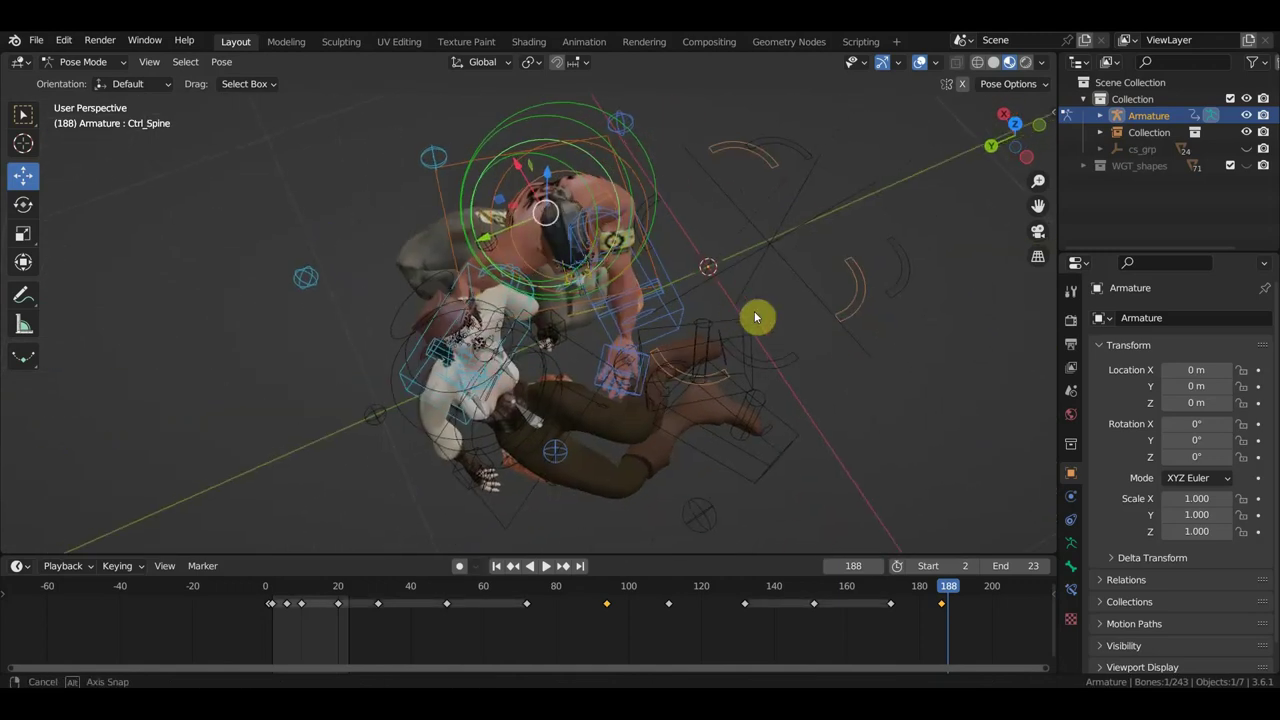
Rotate the Ctrl_Spine control to twist the fighter's spine.
{"action": "key", "text": "r"}
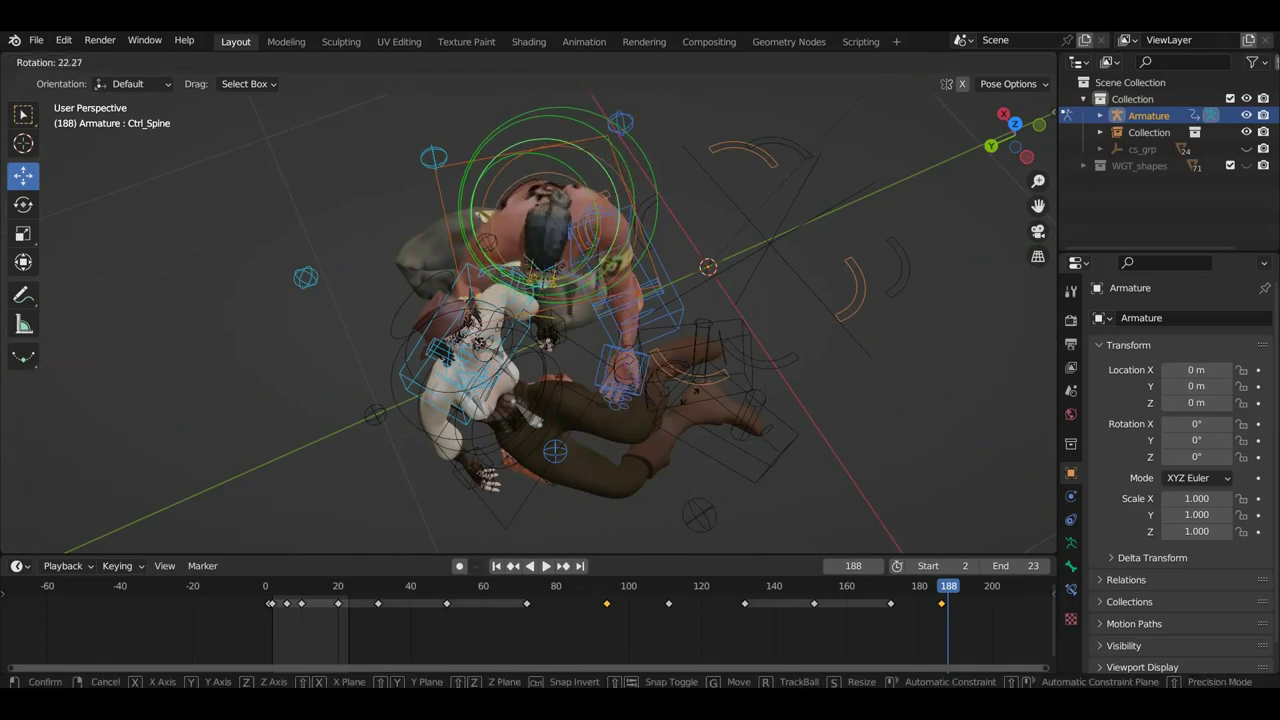
{"action": "left_click", "coordinate": [655, 413]}
{"action": "mouse_move", "coordinate": [655, 413]}
{"action": "middle_mouse_down"}
{"action": "mouse_move", "coordinate": [671, 343]}
{"action": "mouse_move", "coordinate": [644, 300]}
{"action": "middle_mouse_up"}
{"action": "left_click", "coordinate": [621, 386]}
{"action": "mouse_move", "coordinate": [657, 400]}
{"action": "middle_mouse_down"}
{"action": "mouse_move", "coordinate": [729, 374]}
{"action": "mouse_move", "coordinate": [774, 451]}
{"action": "mouse_move", "coordinate": [810, 470]}
{"action": "mouse_move", "coordinate": [849, 434]}
{"action": "mouse_move", "coordinate": [797, 451]}
{"action": "mouse_move", "coordinate": [771, 480]}
{"action": "mouse_move", "coordinate": [440, 402]}
{"action": "mouse_move", "coordinate": [584, 373]}
{"action": "mouse_move", "coordinate": [612, 383]}
{"action": "mouse_move", "coordinate": [679, 272]}
{"action": "mouse_move", "coordinate": [729, 263]}
{"action": "mouse_move", "coordinate": [640, 278]}
{"action": "mouse_move", "coordinate": [730, 275]}
{"action": "middle_mouse_up"}
Turn Ctrl_Shoulder_Left 10.9° from the top view and nudge its position.
{"action": "left_click", "coordinate": [585, 281]}
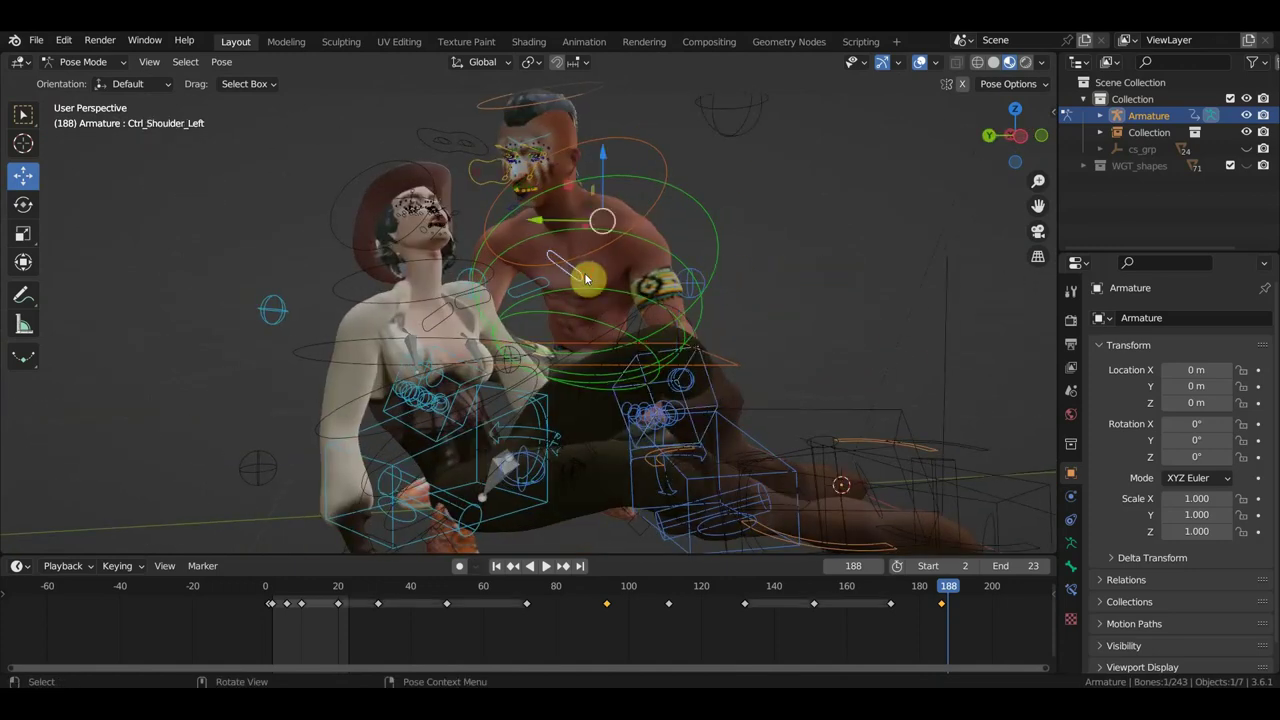
{"action": "key", "text": "KP_7"}
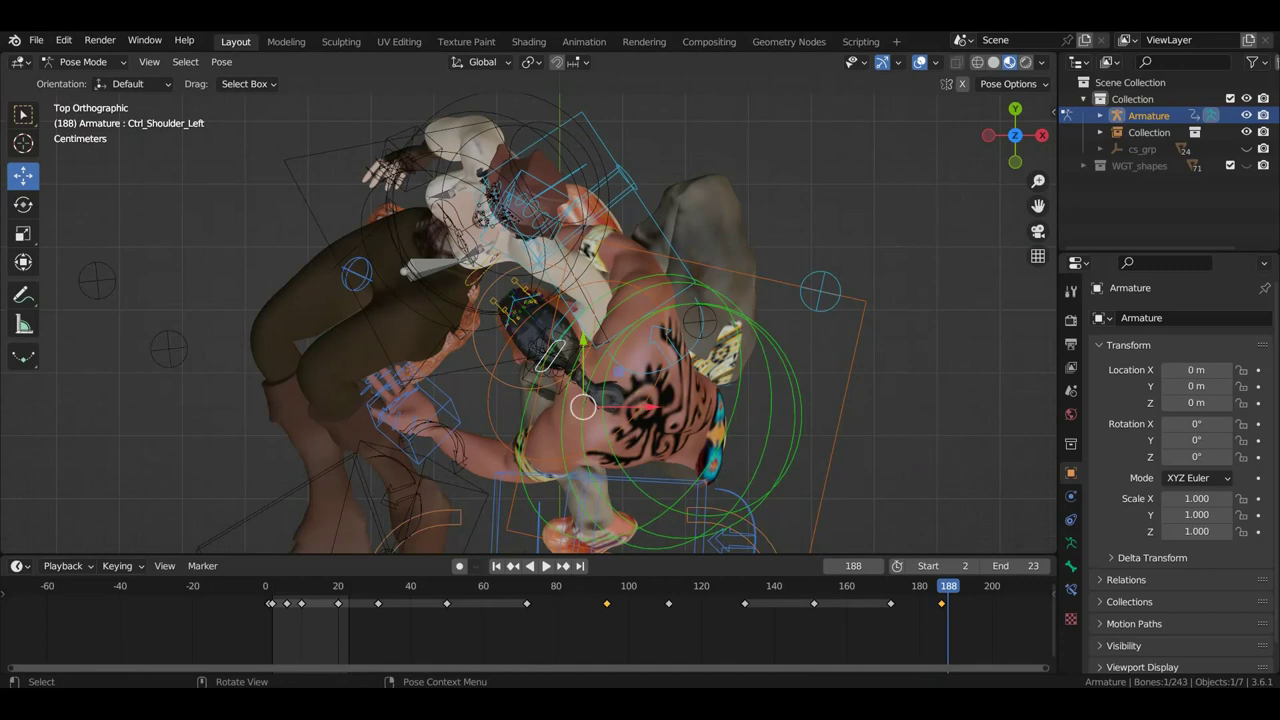
{"action": "key", "text": "r"}
{"action": "left_click", "coordinate": [865, 490]}
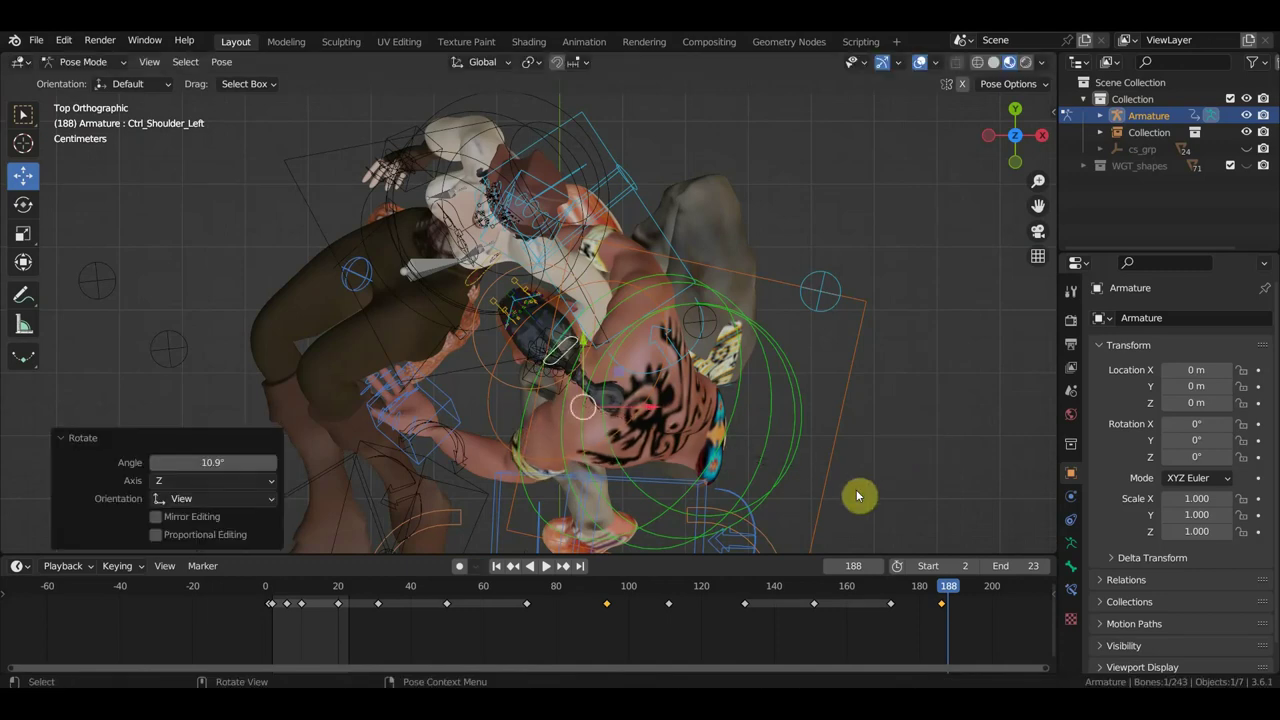
{"action": "key", "text": "g"}
{"action": "left_click", "coordinate": [841, 485]}
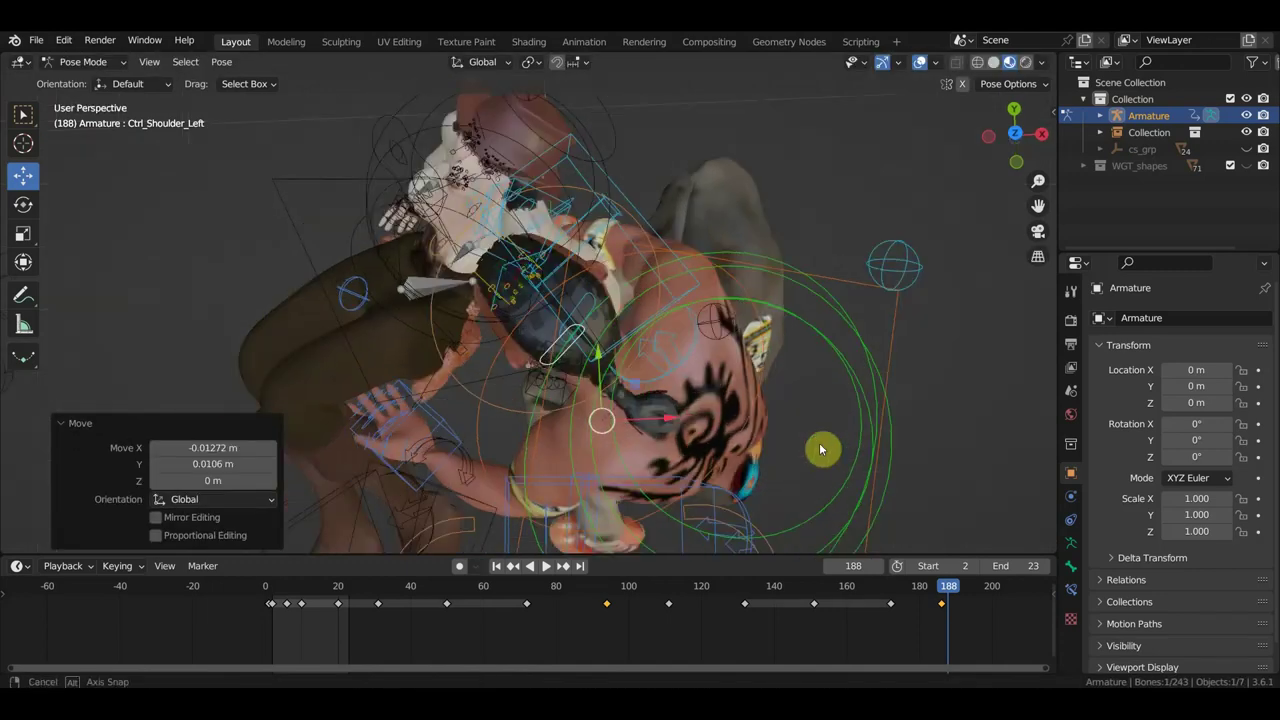
{"action": "middle_click_drag", "start_coordinate": [841, 485], "coordinate": [901, 279]}
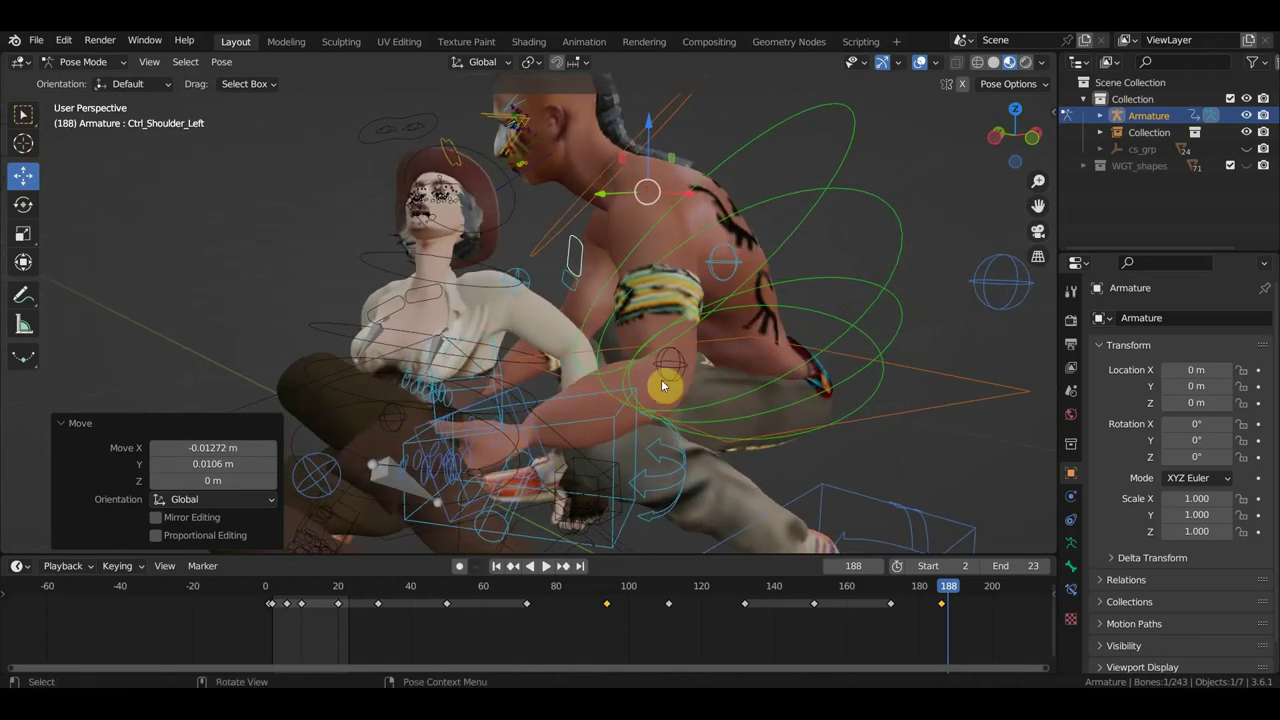
Move Ctrl_Hand_IK_Left by -0.01054 m X, 0.045022 m Y, -0.022333 m Z.
{"action": "left_click", "coordinate": [520, 403]}
{"action": "mouse_move", "coordinate": [564, 406]}
{"action": "middle_mouse_down"}
{"action": "mouse_move", "coordinate": [728, 395]}
{"action": "mouse_move", "coordinate": [697, 408]}
{"action": "mouse_move", "coordinate": [752, 428]}
{"action": "mouse_move", "coordinate": [830, 399]}
{"action": "middle_mouse_up"}
{"action": "key", "text": "g"}
{"action": "left_click", "coordinate": [654, 424]}
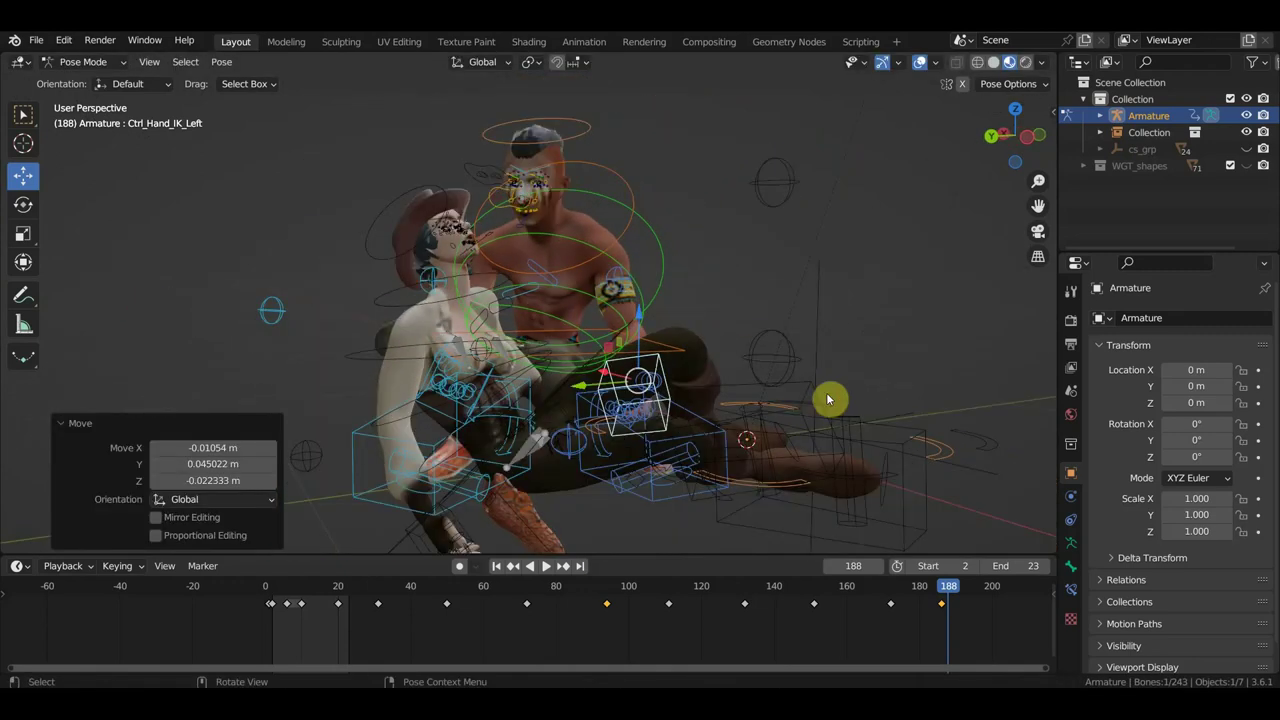
Key Location & Rotation on all bones at frame 188, then shift those keys back one frame.
{"action": "key", "text": "a"}
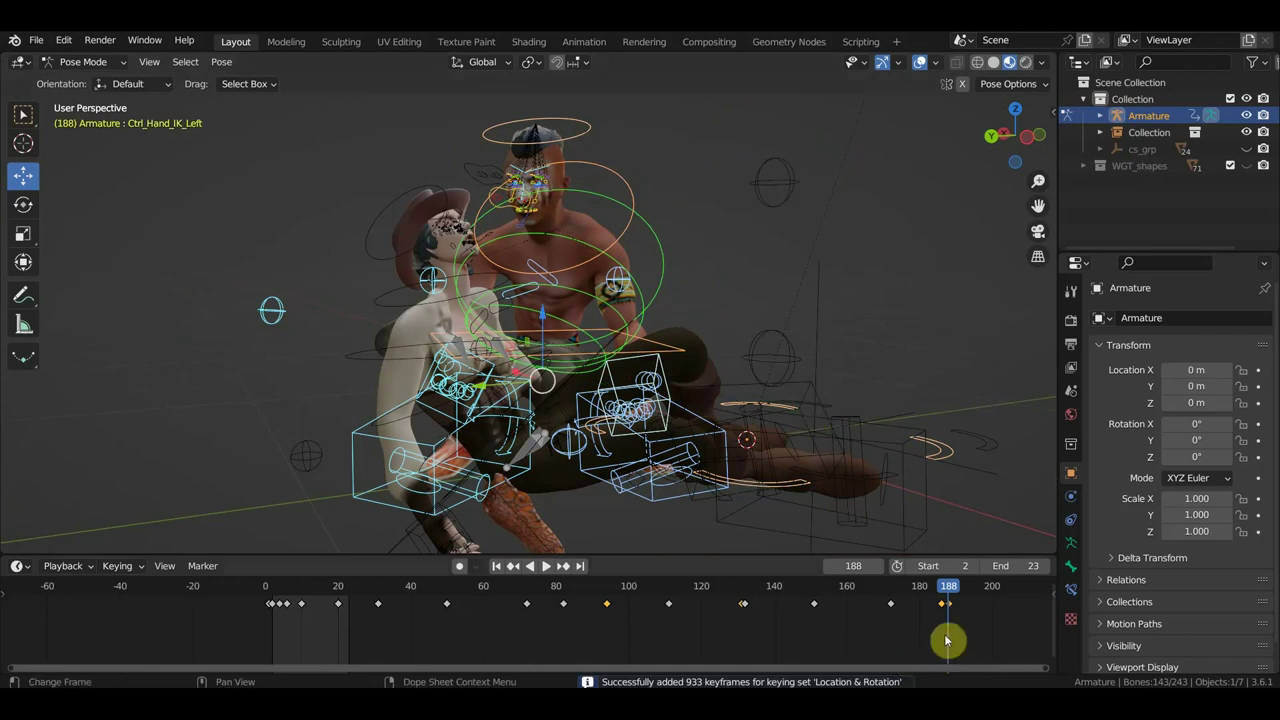
{"action": "key", "text": "g"}
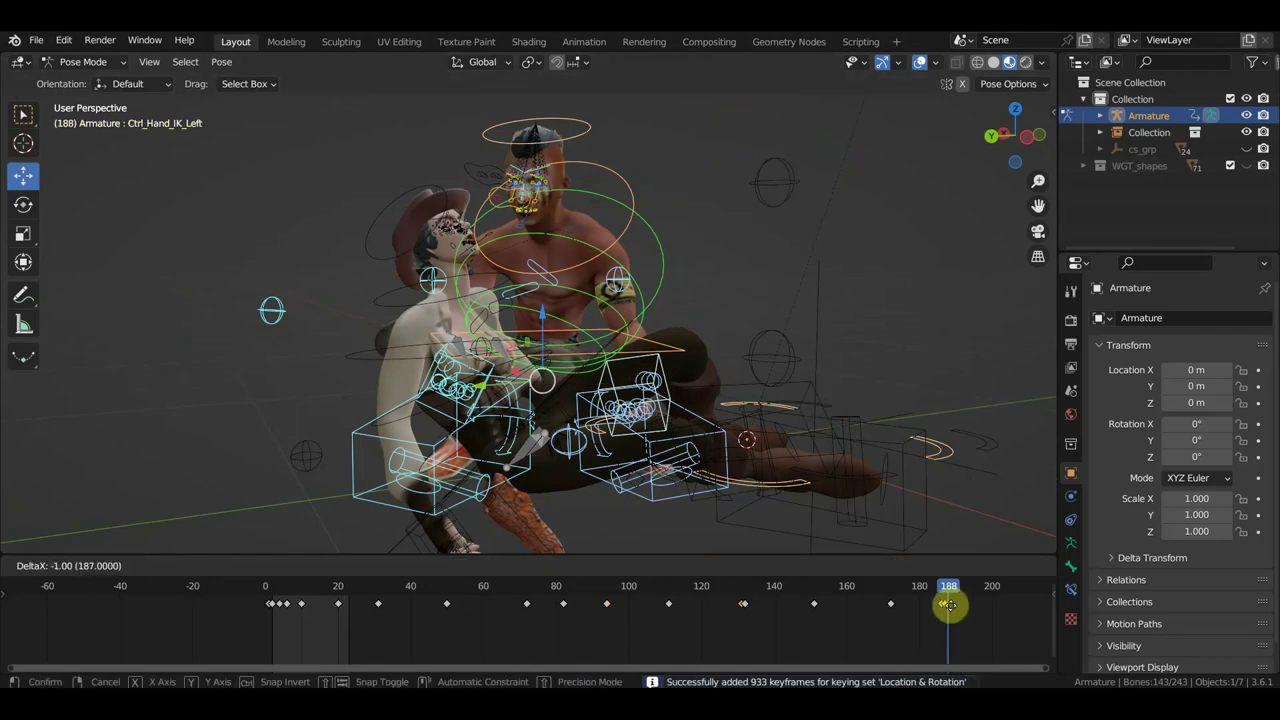
{"action": "left_click", "coordinate": [947, 609]}
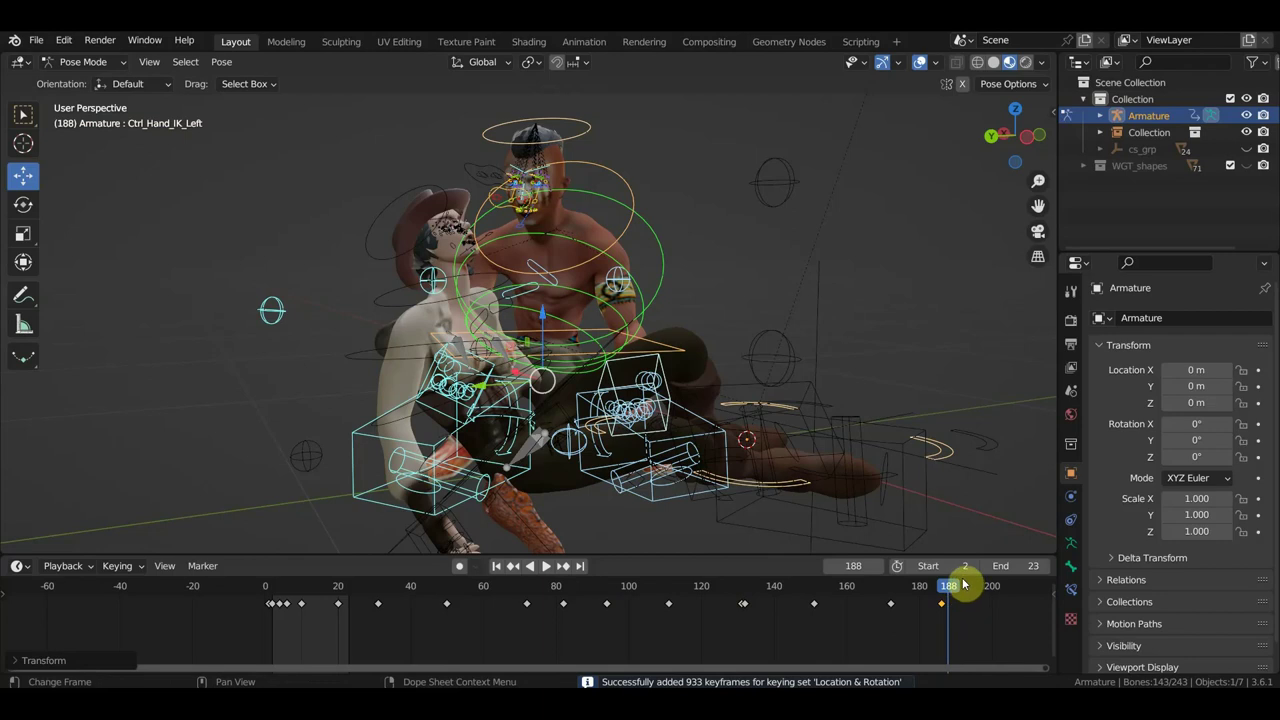
{"action": "mouse_move", "coordinate": [940, 598]}
{"action": "left_mouse_down"}
{"action": "mouse_move", "coordinate": [903, 603]}
{"action": "mouse_move", "coordinate": [951, 603]}
{"action": "mouse_move", "coordinate": [943, 613]}
{"action": "left_mouse_up"}
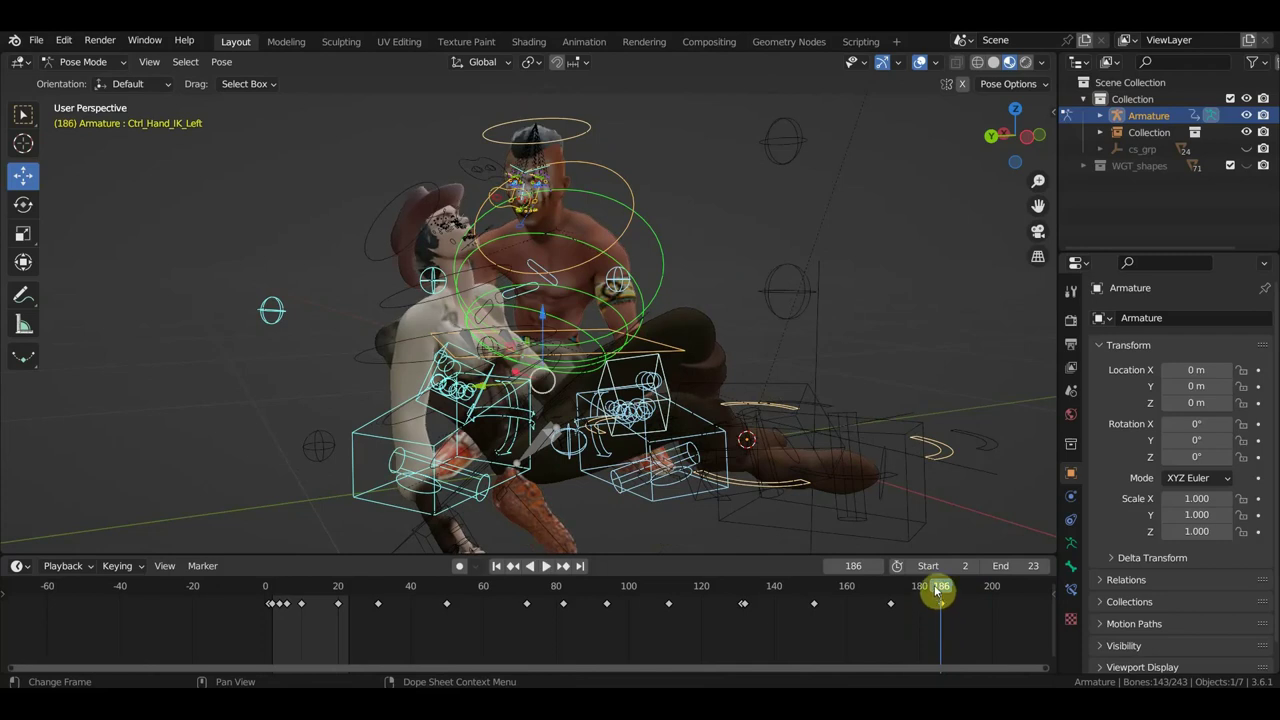
{"action": "mouse_move", "coordinate": [865, 499]}
{"action": "middle_mouse_down"}
{"action": "mouse_move", "coordinate": [777, 414]}
{"action": "mouse_move", "coordinate": [743, 416]}
{"action": "middle_mouse_up"}
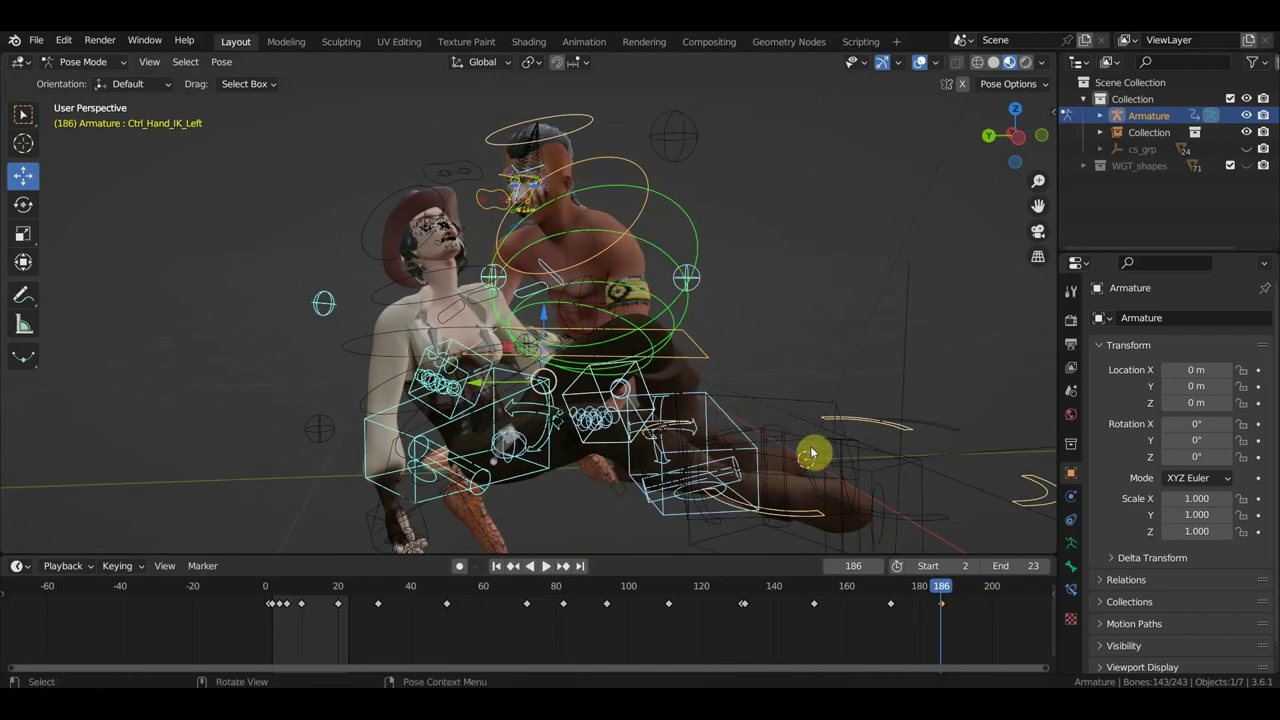
Scrub back to around frame 171 and play the fight through to frame 206.
{"action": "left_click_drag", "start_coordinate": [943, 603], "coordinate": [889, 603]}
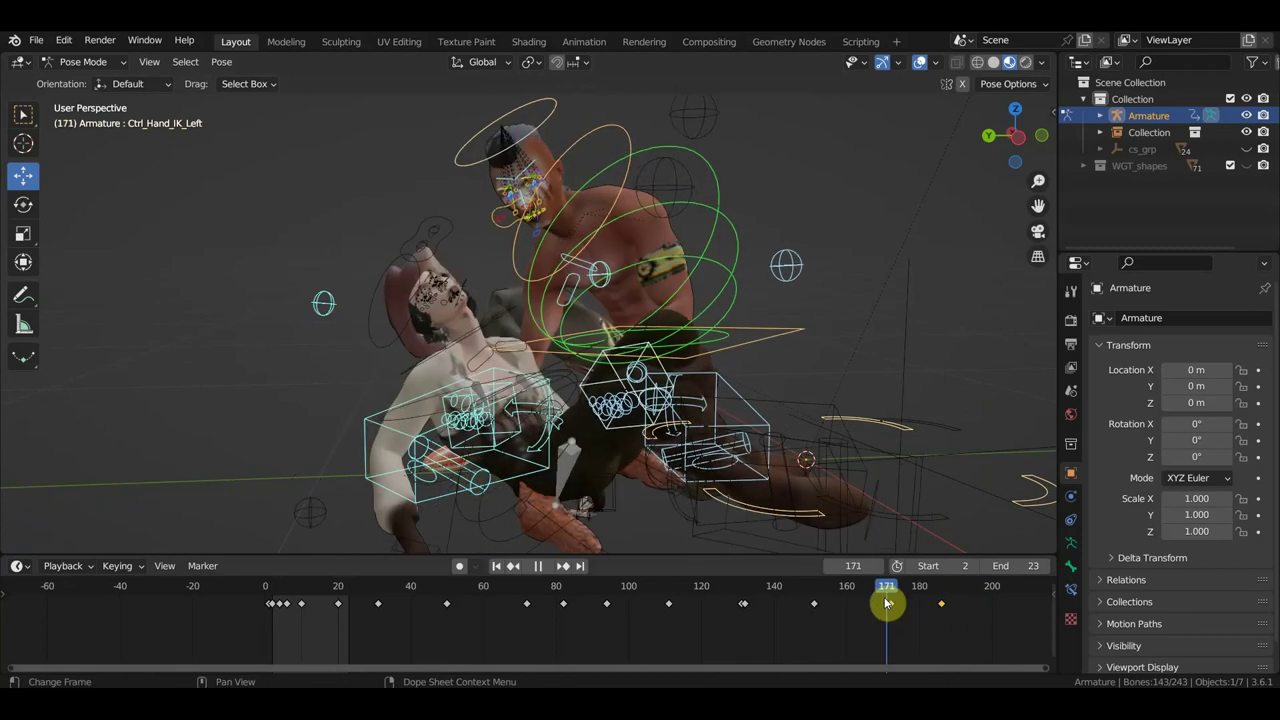
{"action": "key", "text": "space"}
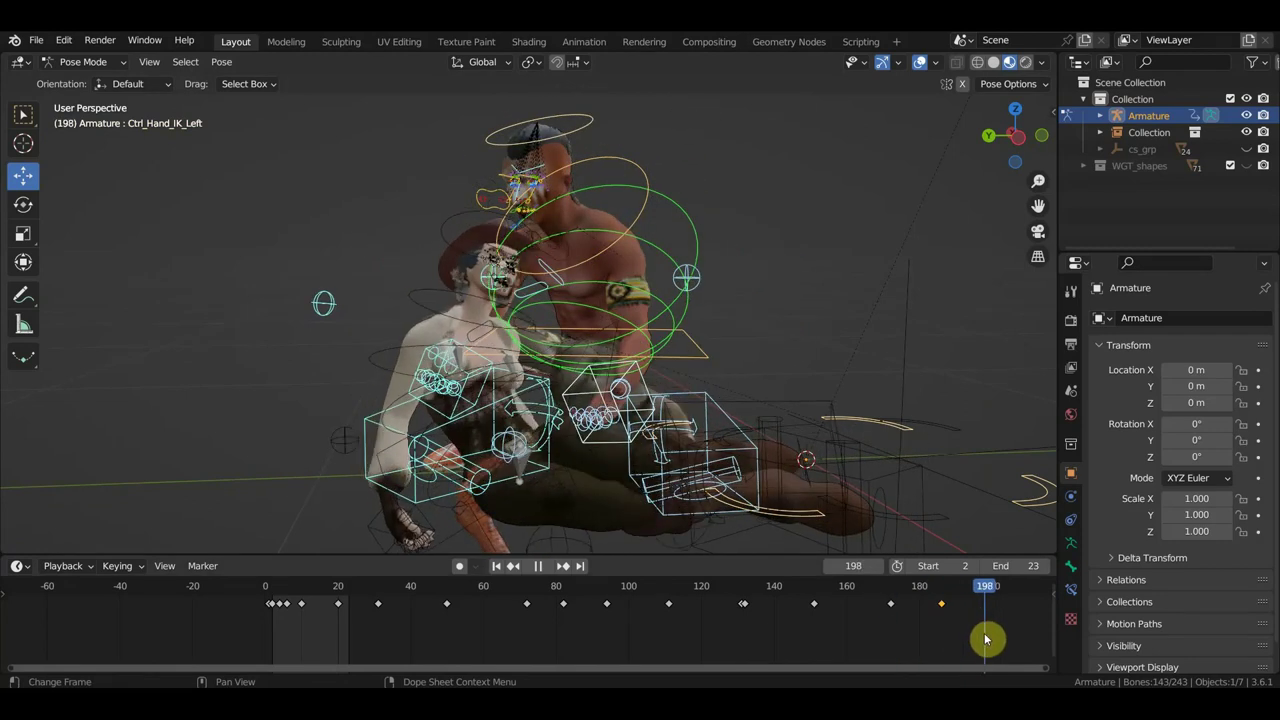
{"action": "mouse_move", "coordinate": [901, 537]}
{"action": "middle_mouse_down"}
{"action": "mouse_move", "coordinate": [746, 466]}
{"action": "mouse_move", "coordinate": [680, 459]}
{"action": "middle_mouse_up"}
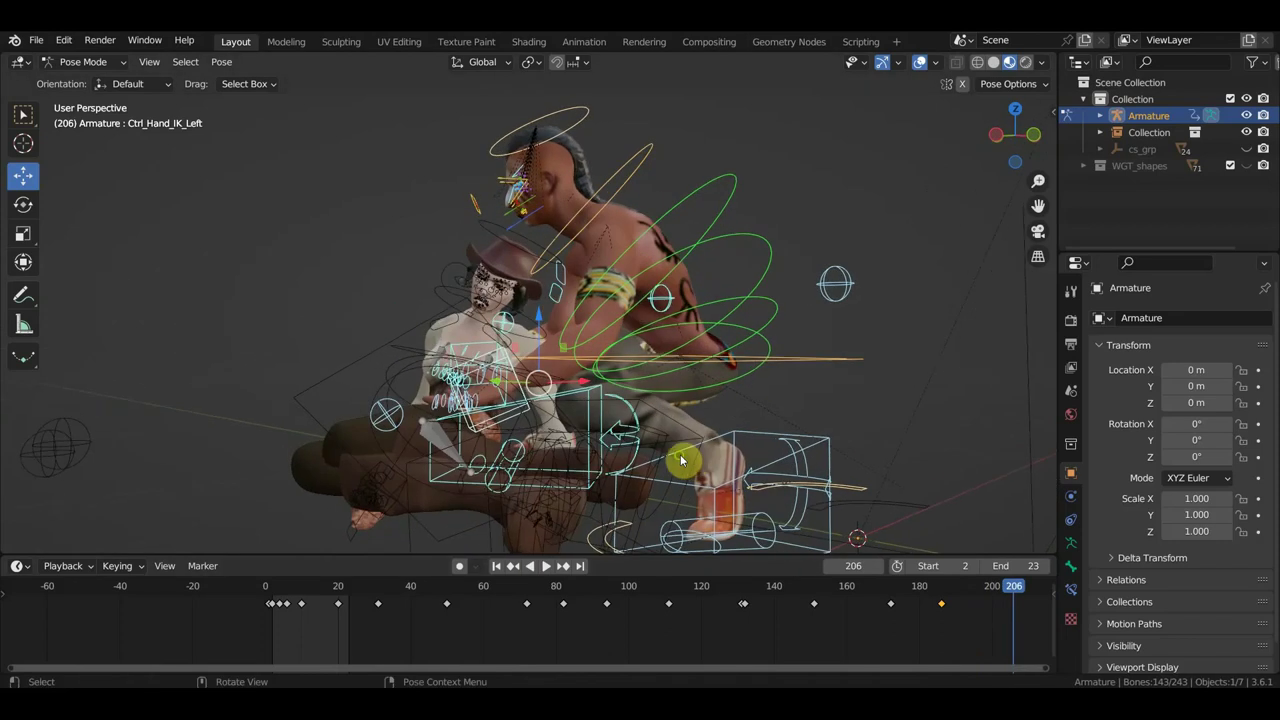
Reposition the left foot IK control and shift the hips along X in the final pose.
{"action": "left_click", "coordinate": [770, 443]}
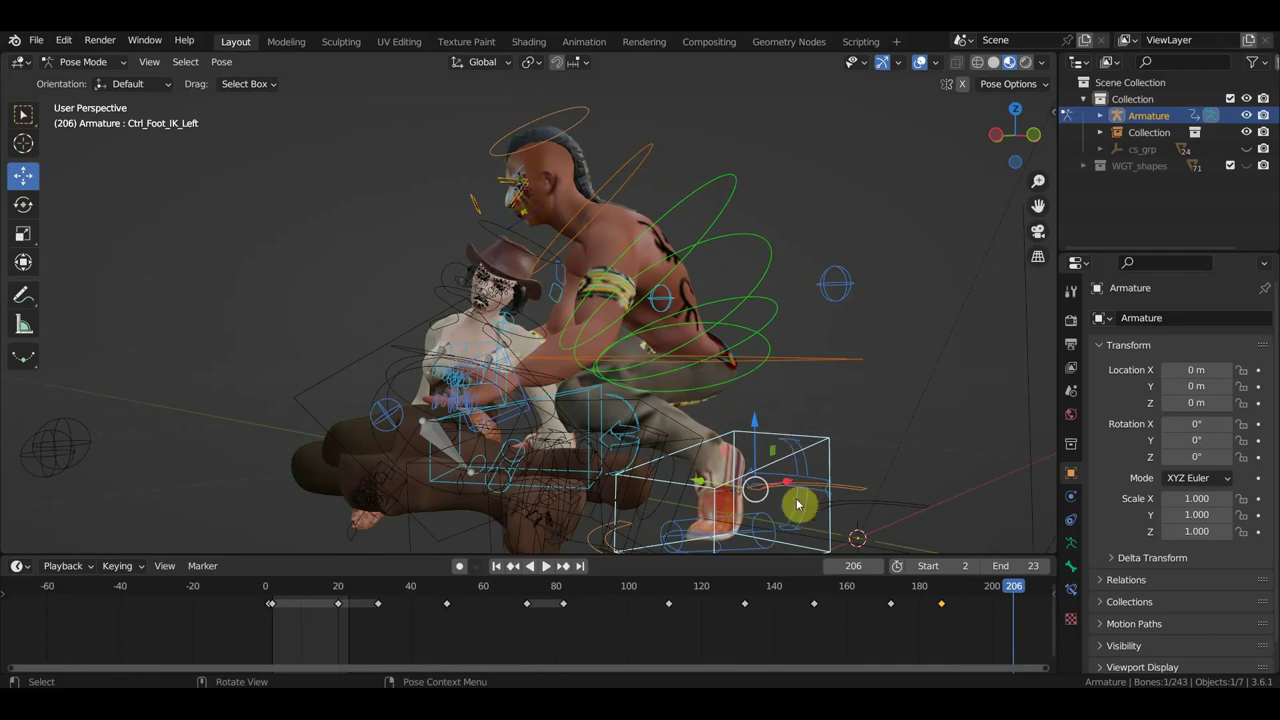
{"action": "left_click_drag", "start_coordinate": [786, 488], "coordinate": [874, 502]}
{"action": "middle_click_drag", "start_coordinate": [874, 502], "coordinate": [710, 447]}
{"action": "left_click", "coordinate": [865, 380]}
{"action": "middle_click_drag", "start_coordinate": [865, 380], "coordinate": [860, 401]}
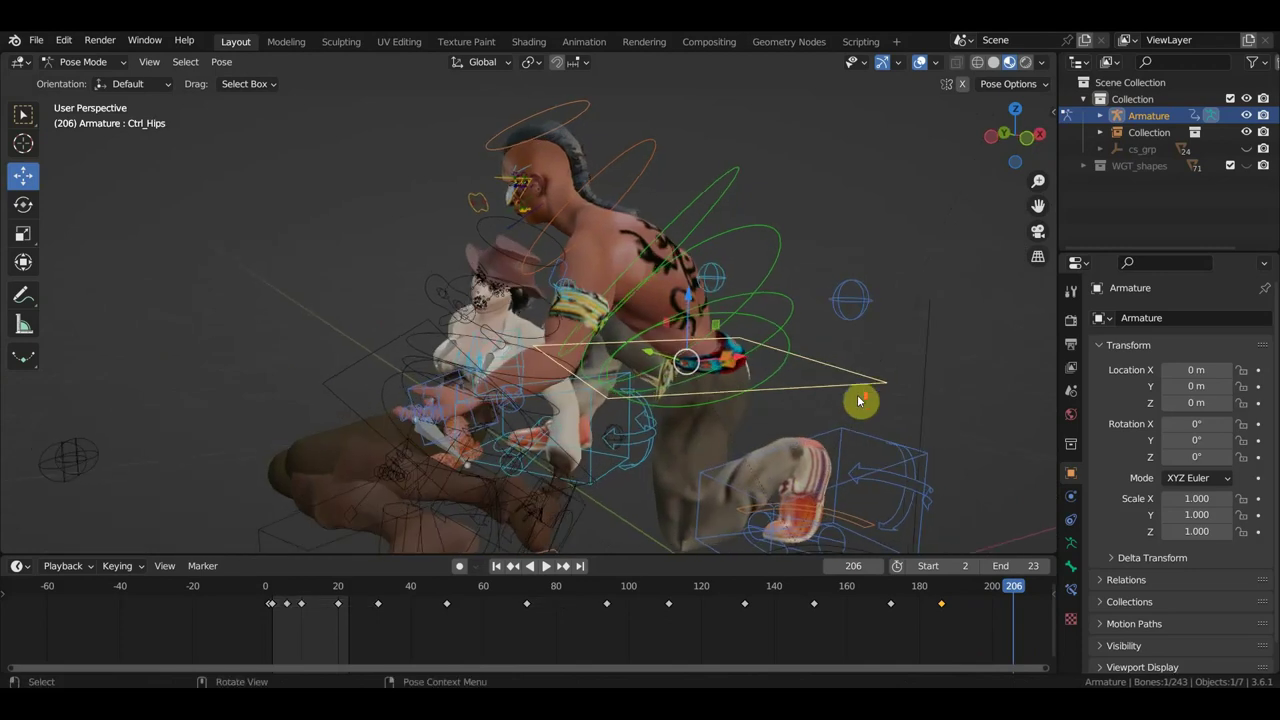
{"action": "left_click_drag", "start_coordinate": [746, 367], "coordinate": [772, 386]}
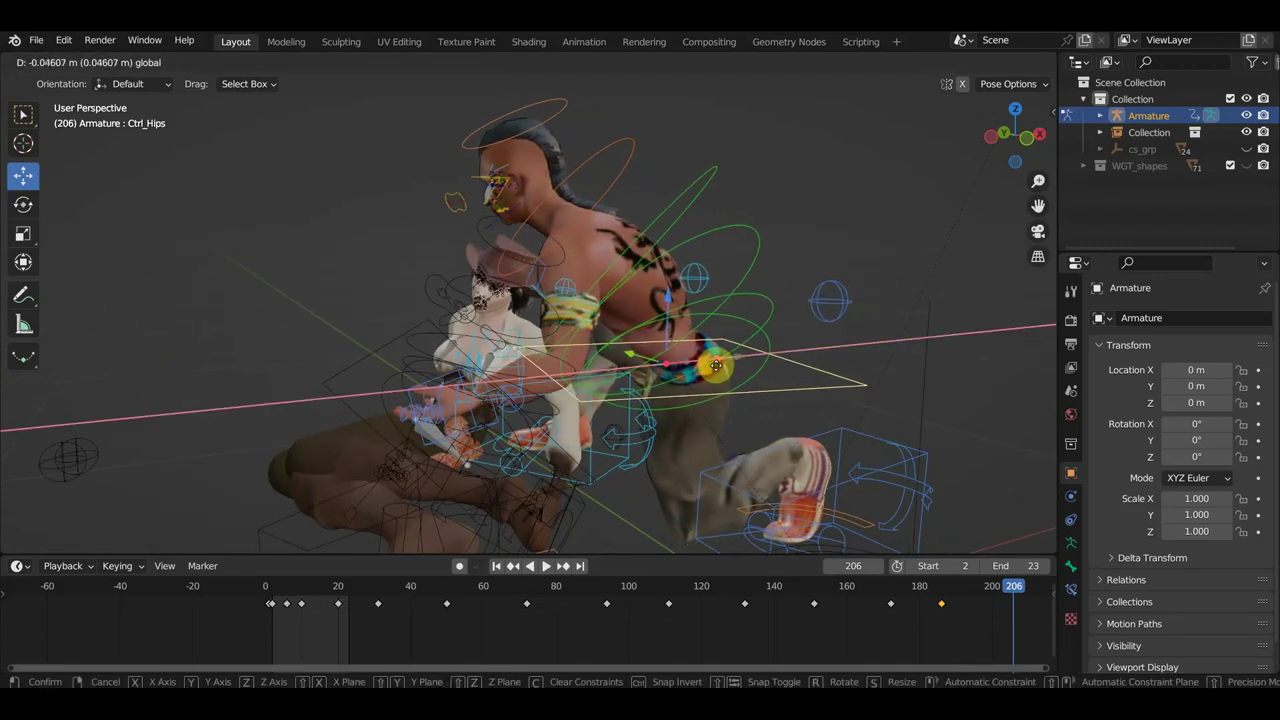
{"action": "mouse_move", "coordinate": [772, 386]}
{"action": "middle_mouse_down"}
{"action": "mouse_move", "coordinate": [831, 363]}
{"action": "mouse_move", "coordinate": [897, 428]}
{"action": "middle_mouse_up"}
{"action": "left_click", "coordinate": [920, 400]}
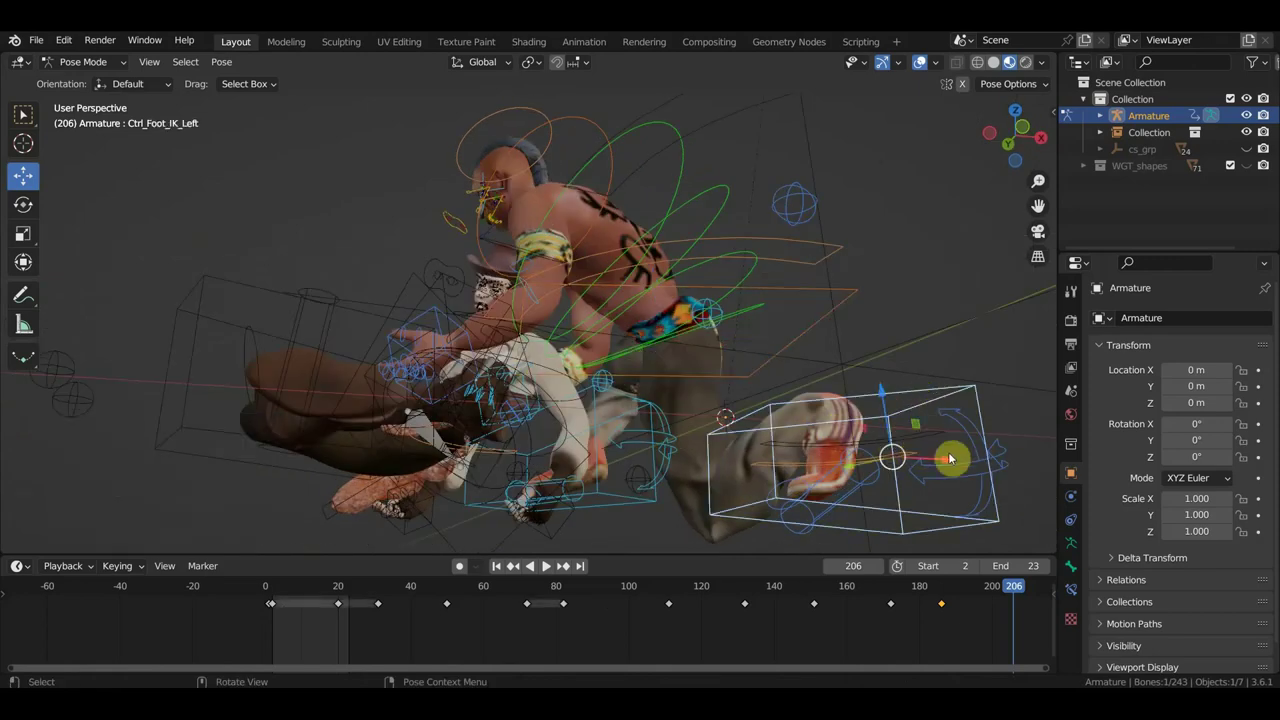
{"action": "left_click_drag", "start_coordinate": [950, 459], "coordinate": [894, 485]}
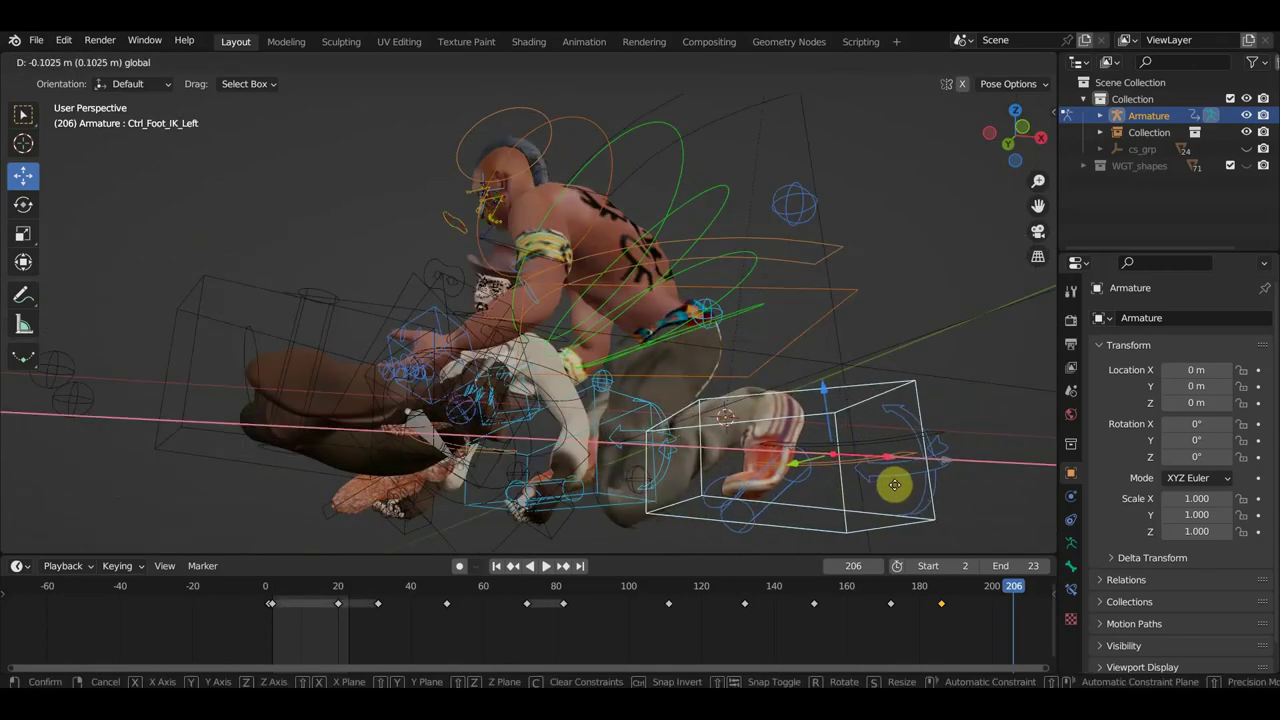
Nudge Ctrl_Foot_IK_Right and move Ctrl_LegPole_IK_Right -0.13939 m X, -0.013469 m Y, 0.013034 m Z.
{"action": "mouse_move", "coordinate": [918, 354]}
{"action": "middle_mouse_down"}
{"action": "mouse_move", "coordinate": [991, 414]}
{"action": "mouse_move", "coordinate": [1035, 428]}
{"action": "middle_mouse_up"}
{"action": "mouse_move", "coordinate": [862, 437]}
{"action": "middle_mouse_down"}
{"action": "mouse_move", "coordinate": [800, 437]}
{"action": "mouse_move", "coordinate": [1049, 426]}
{"action": "mouse_move", "coordinate": [62, 407]}
{"action": "middle_mouse_up"}
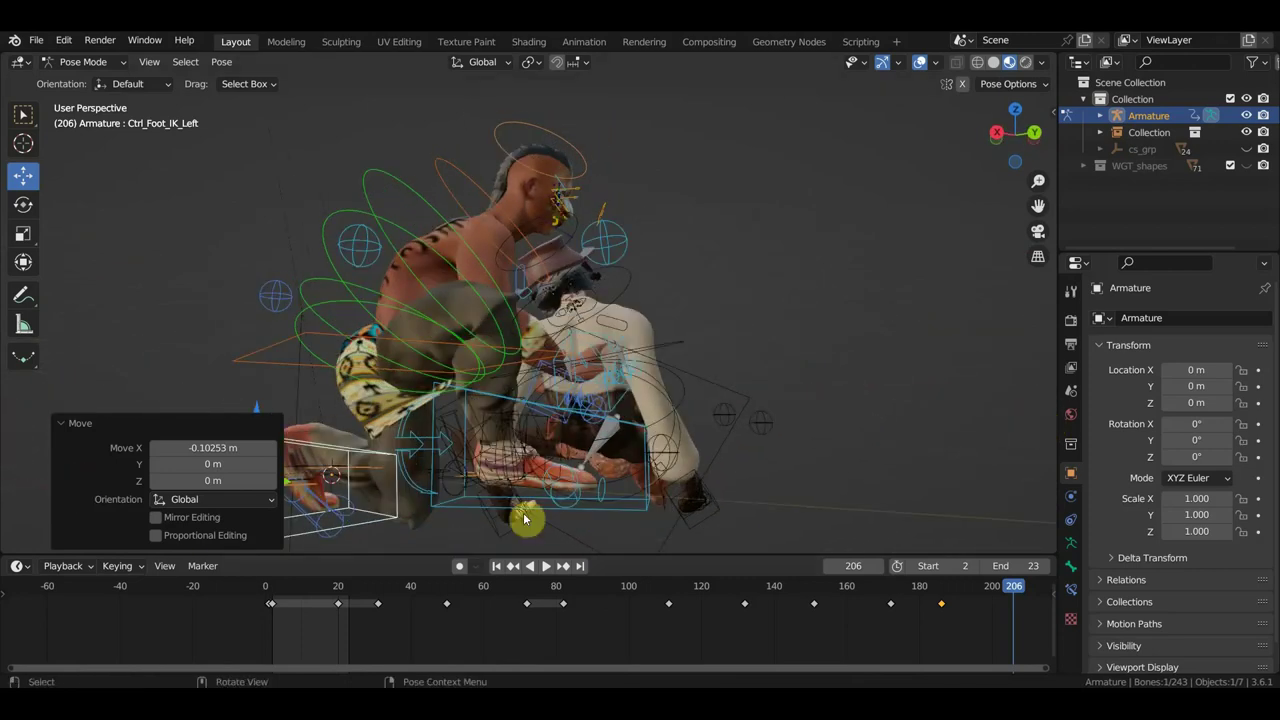
{"action": "left_click", "coordinate": [637, 433]}
{"action": "mouse_move", "coordinate": [646, 457]}
{"action": "middle_mouse_down"}
{"action": "mouse_move", "coordinate": [531, 503]}
{"action": "mouse_move", "coordinate": [505, 498]}
{"action": "mouse_move", "coordinate": [668, 479]}
{"action": "middle_mouse_up"}
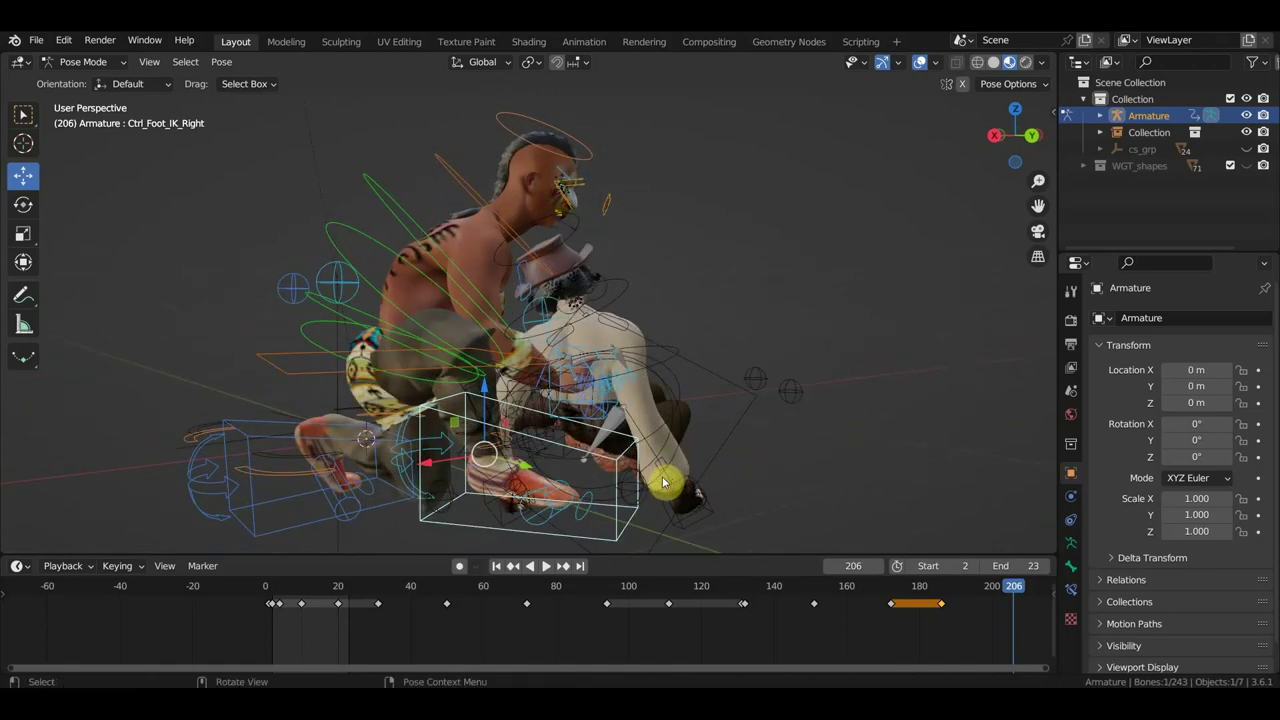
{"action": "left_click_drag", "start_coordinate": [656, 490], "coordinate": [684, 490]}
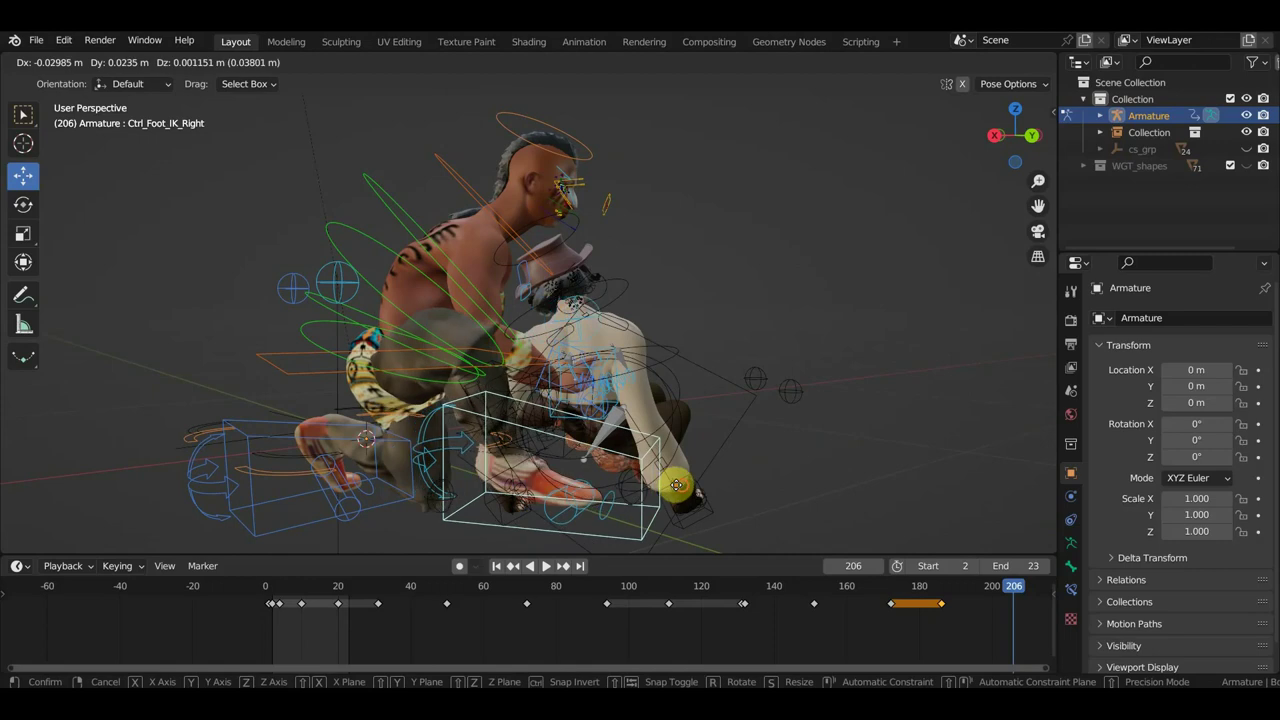
{"action": "left_click", "coordinate": [745, 382]}
{"action": "mouse_move", "coordinate": [745, 382]}
{"action": "middle_mouse_down"}
{"action": "mouse_move", "coordinate": [650, 410]}
{"action": "mouse_move", "coordinate": [571, 410]}
{"action": "mouse_move", "coordinate": [571, 351]}
{"action": "mouse_move", "coordinate": [545, 350]}
{"action": "mouse_move", "coordinate": [730, 352]}
{"action": "middle_mouse_up"}
{"action": "key", "text": "g"}
{"action": "left_click", "coordinate": [622, 370]}
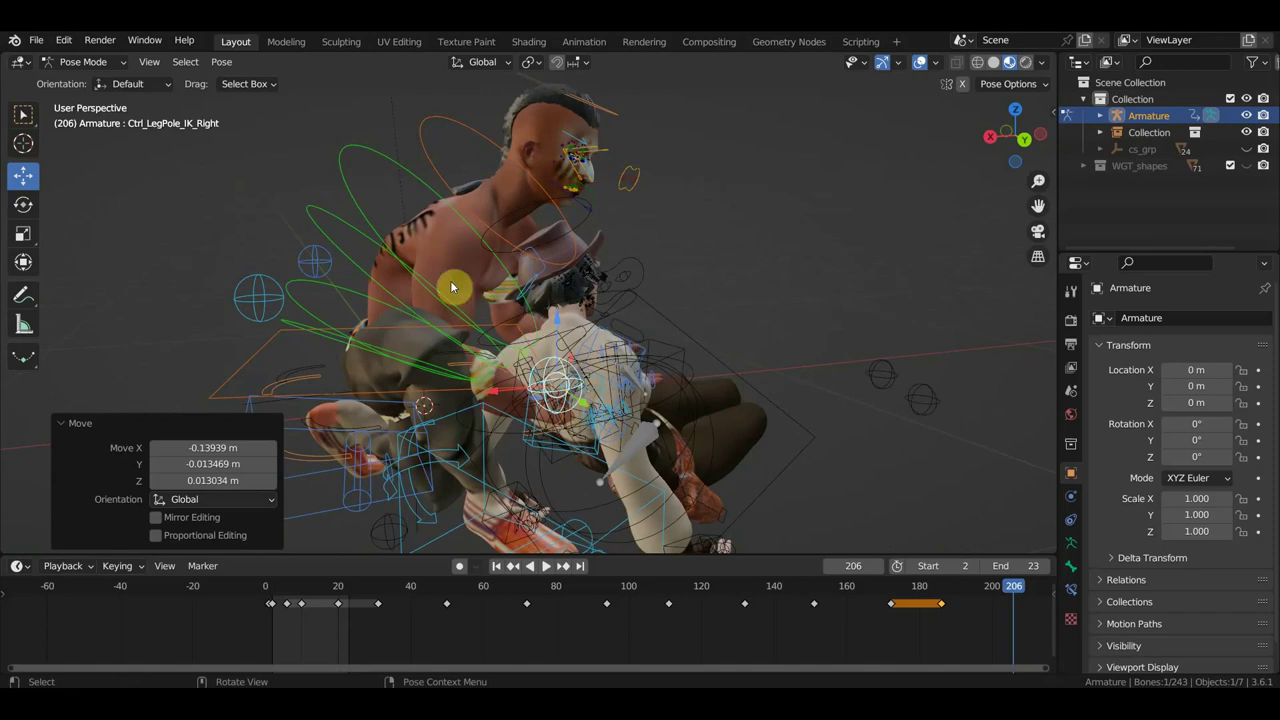
Rotate the upper spine control, then turn the lower spine control -20.6°.
{"action": "left_click", "coordinate": [378, 236]}
{"action": "middle_click_drag", "start_coordinate": [463, 291], "coordinate": [508, 300]}
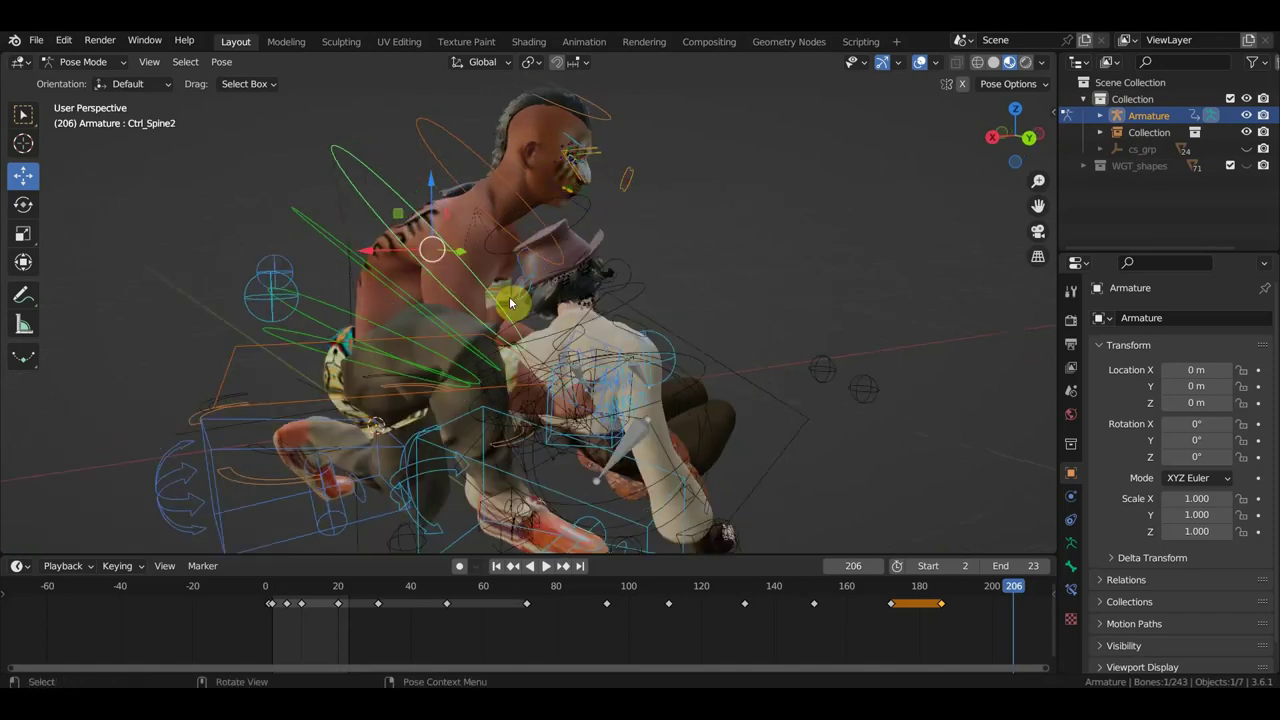
{"action": "key", "text": "r"}
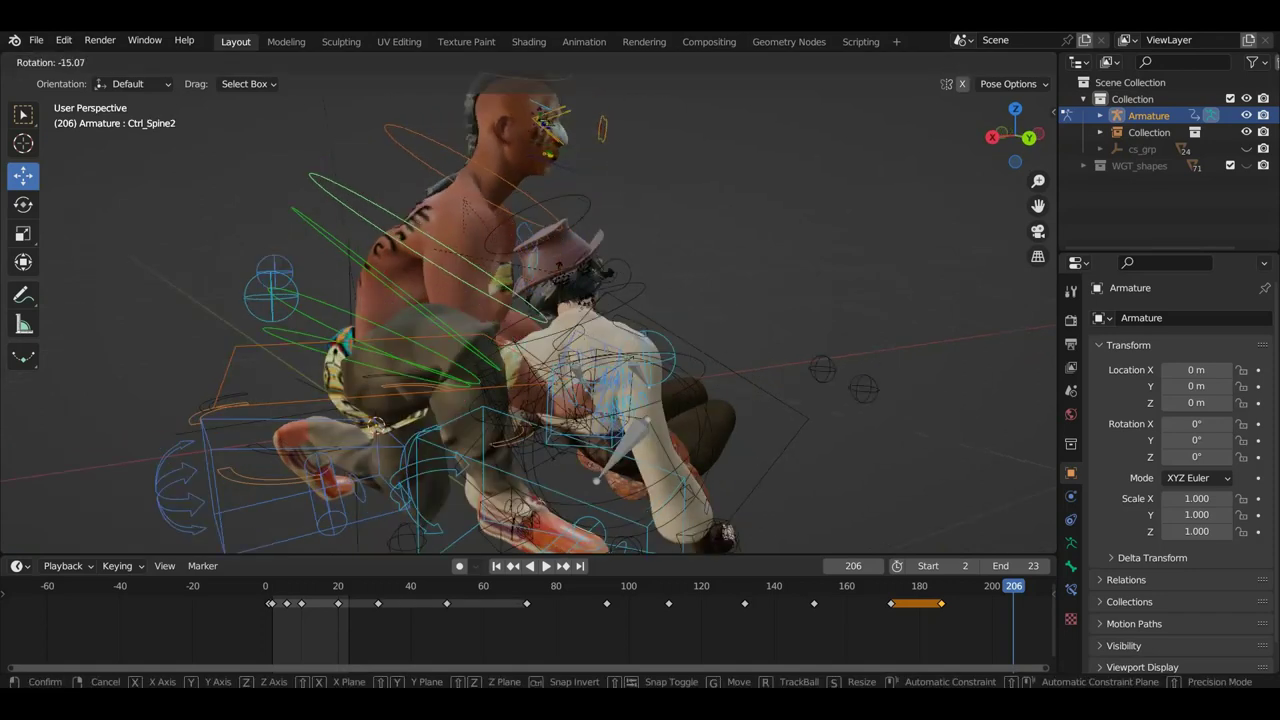
{"action": "left_click", "coordinate": [516, 302]}
{"action": "left_click", "coordinate": [427, 313]}
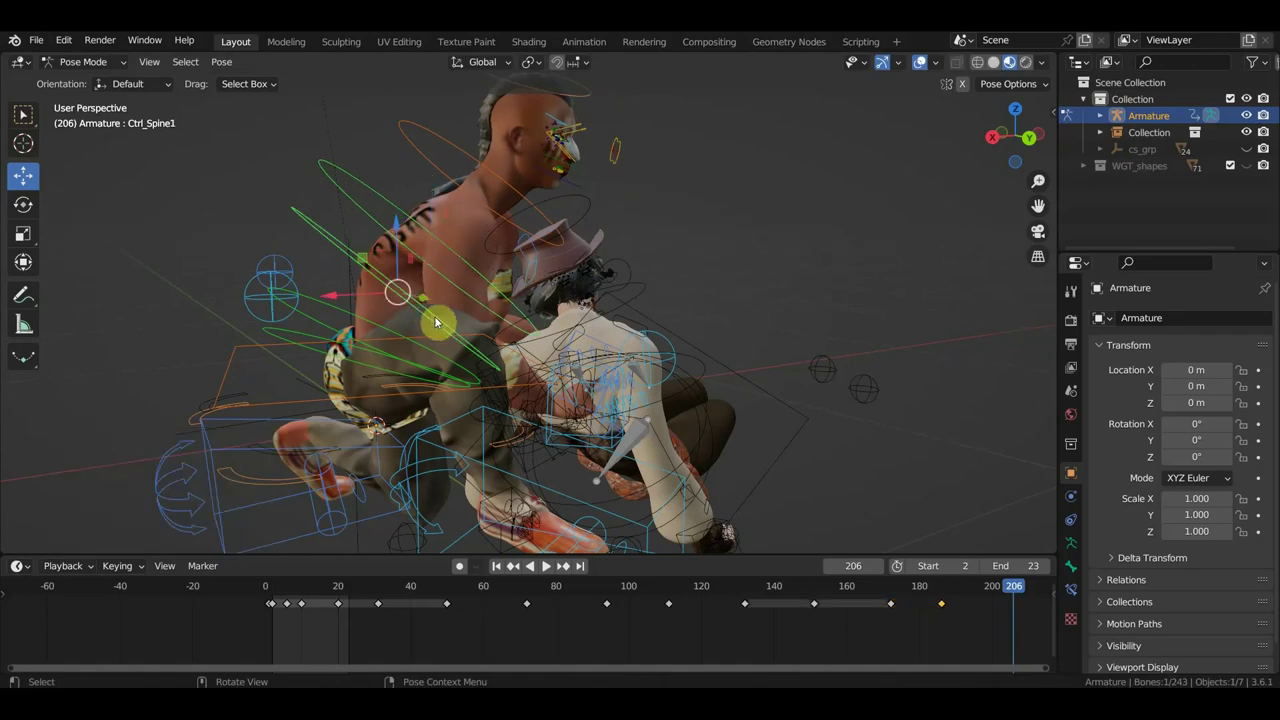
{"action": "key", "text": "r"}
{"action": "left_click", "coordinate": [381, 266]}
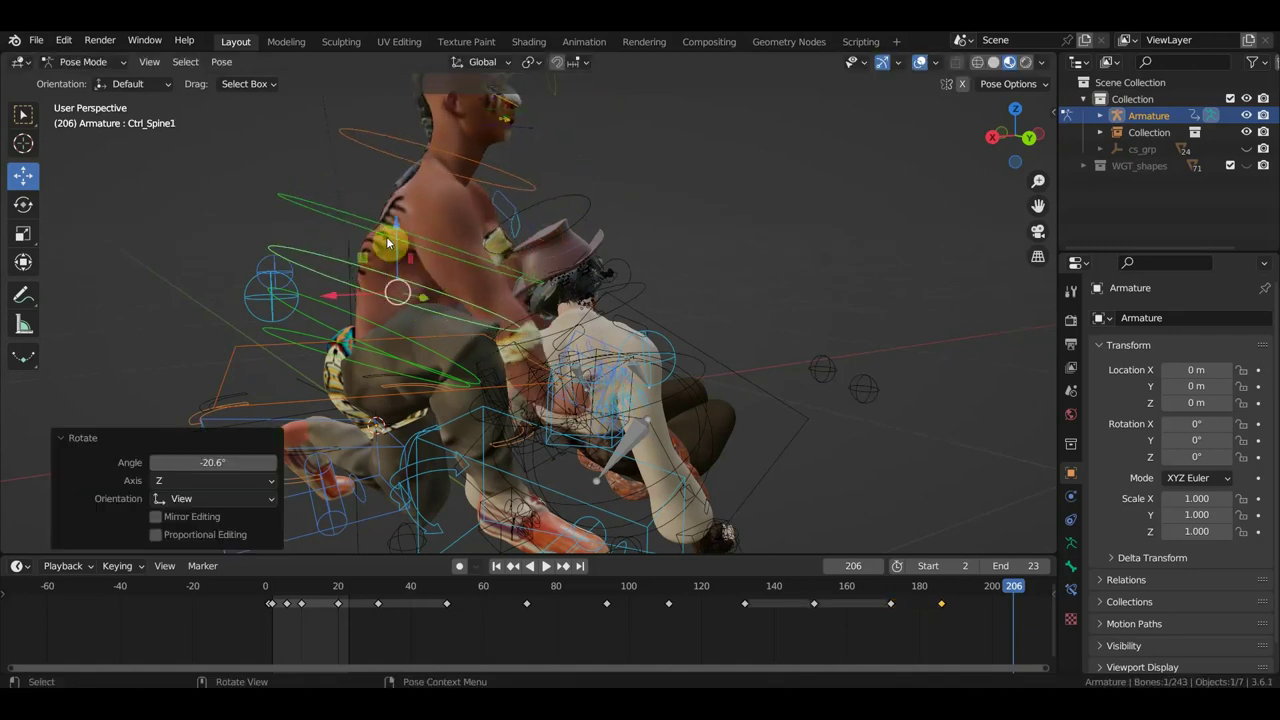
Rotate the upper spine and Ctrl_Spine controls again to refine the fighter's lean.
{"action": "left_click", "coordinate": [403, 238]}
{"action": "key", "text": "r"}
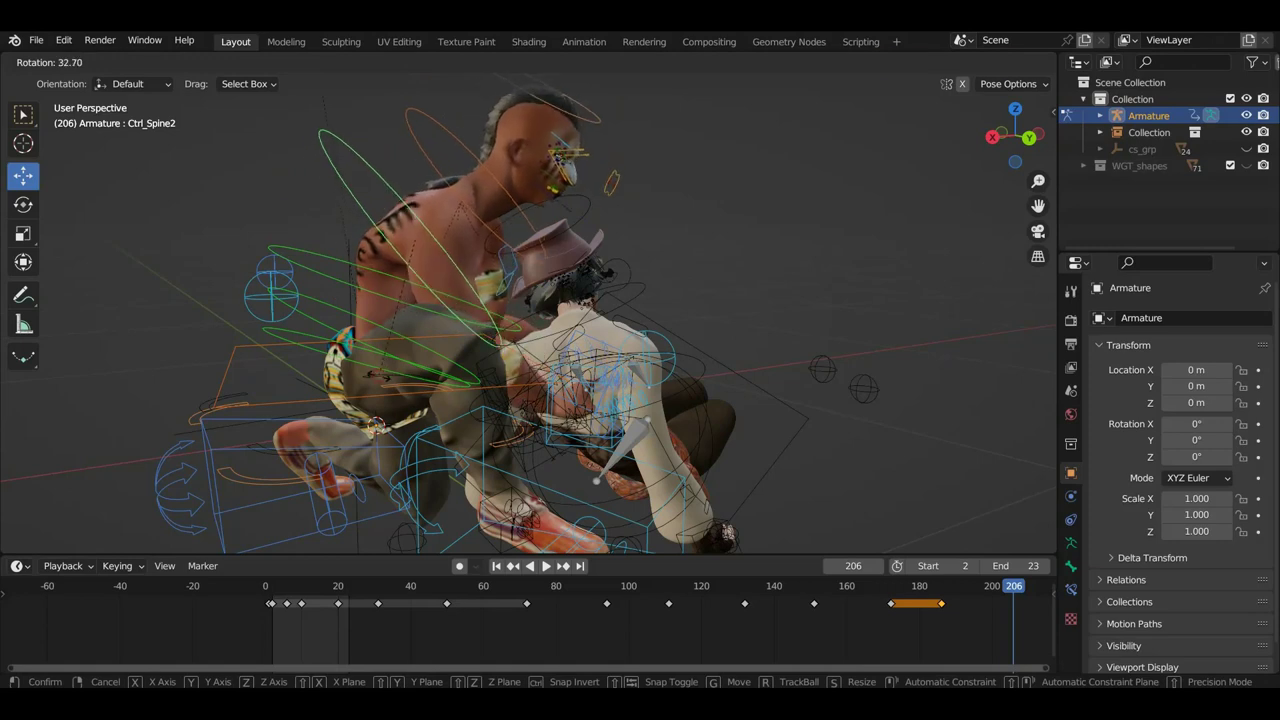
{"action": "left_click", "coordinate": [380, 378]}
{"action": "left_click", "coordinate": [475, 382]}
{"action": "key", "text": "r"}
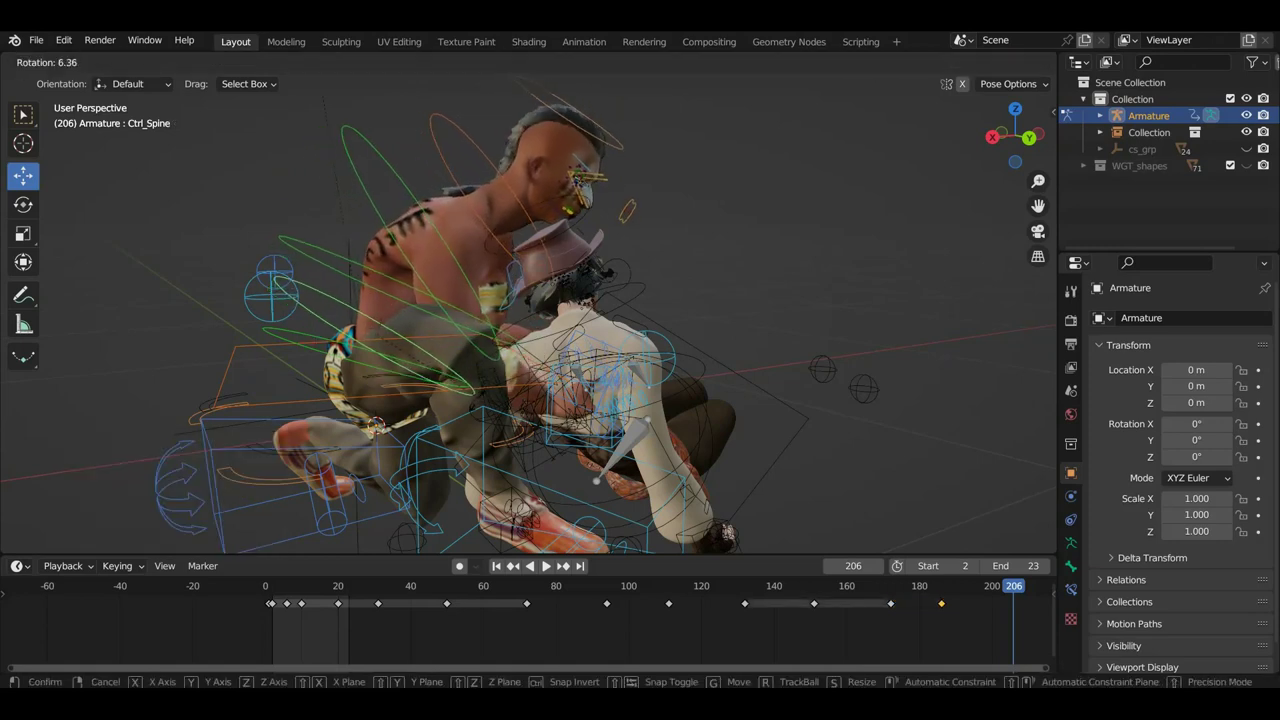
{"action": "left_click", "coordinate": [475, 400]}
{"action": "mouse_move", "coordinate": [475, 400]}
{"action": "middle_mouse_down"}
{"action": "mouse_move", "coordinate": [673, 386]}
{"action": "mouse_move", "coordinate": [469, 372]}
{"action": "mouse_move", "coordinate": [286, 394]}
{"action": "mouse_move", "coordinate": [251, 375]}
{"action": "middle_mouse_up"}
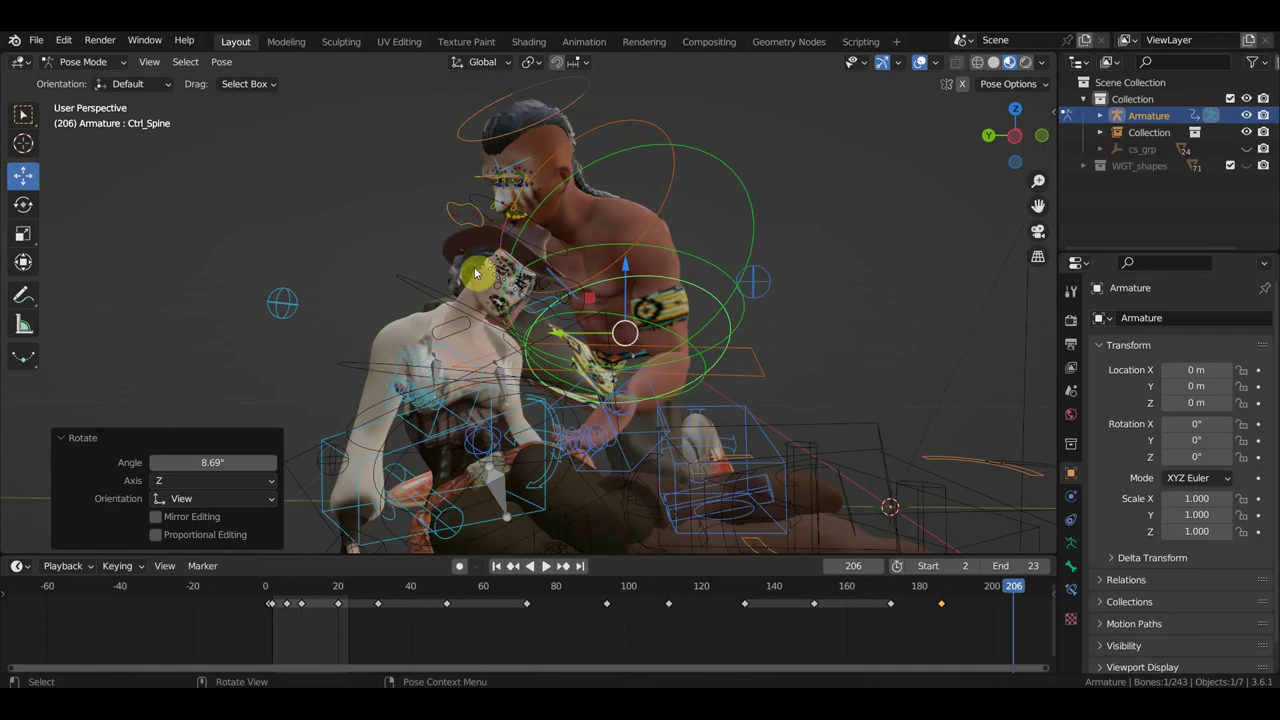
{"action": "middle_click_drag", "start_coordinate": [476, 272], "coordinate": [434, 268]}
Turn the Ctrl_Neck control to -32.7°.
{"action": "left_click", "coordinate": [657, 138]}
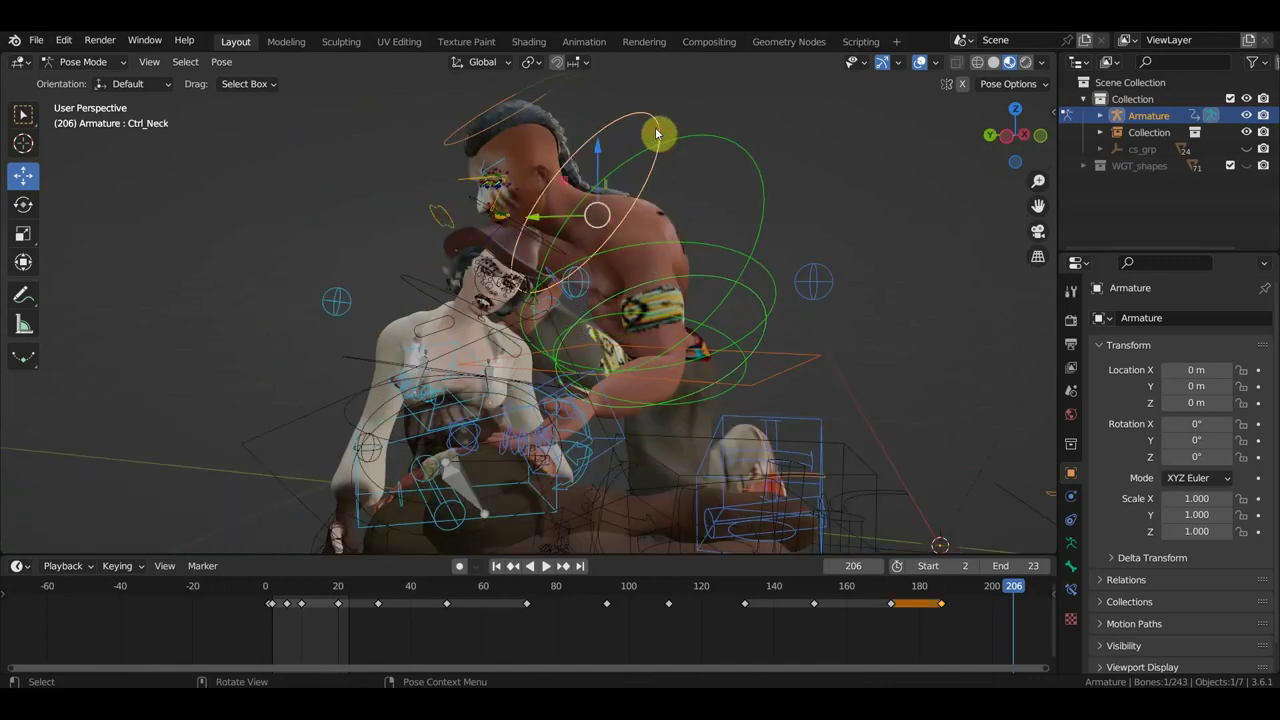
{"action": "key", "text": "r"}
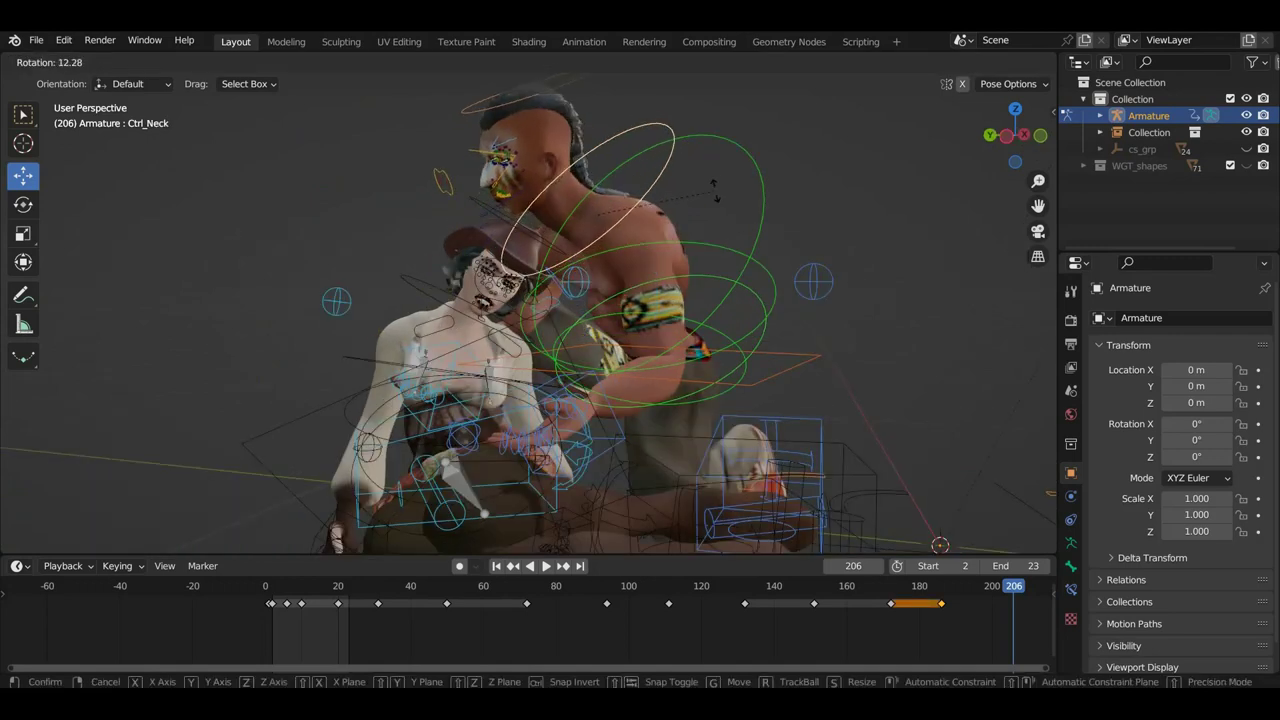
{"action": "left_click", "coordinate": [713, 157]}
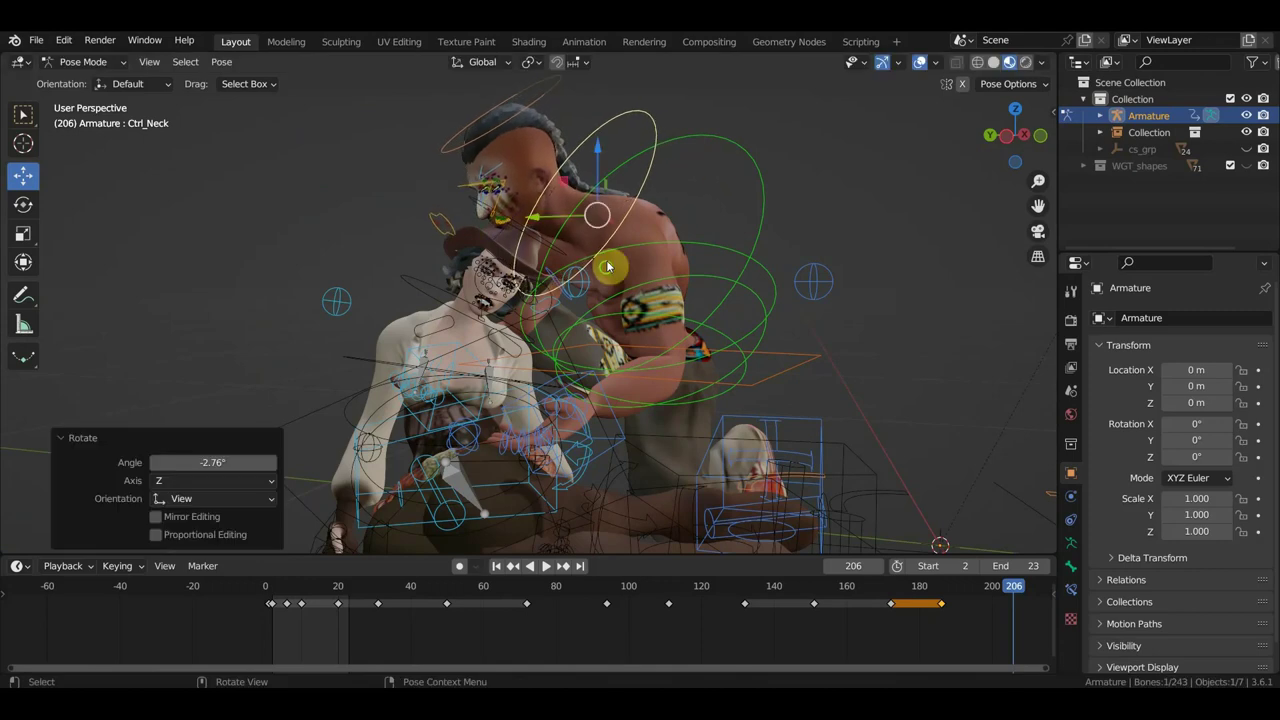
{"action": "middle_click_drag", "start_coordinate": [611, 267], "coordinate": [763, 320]}
{"action": "key", "text": "r"}
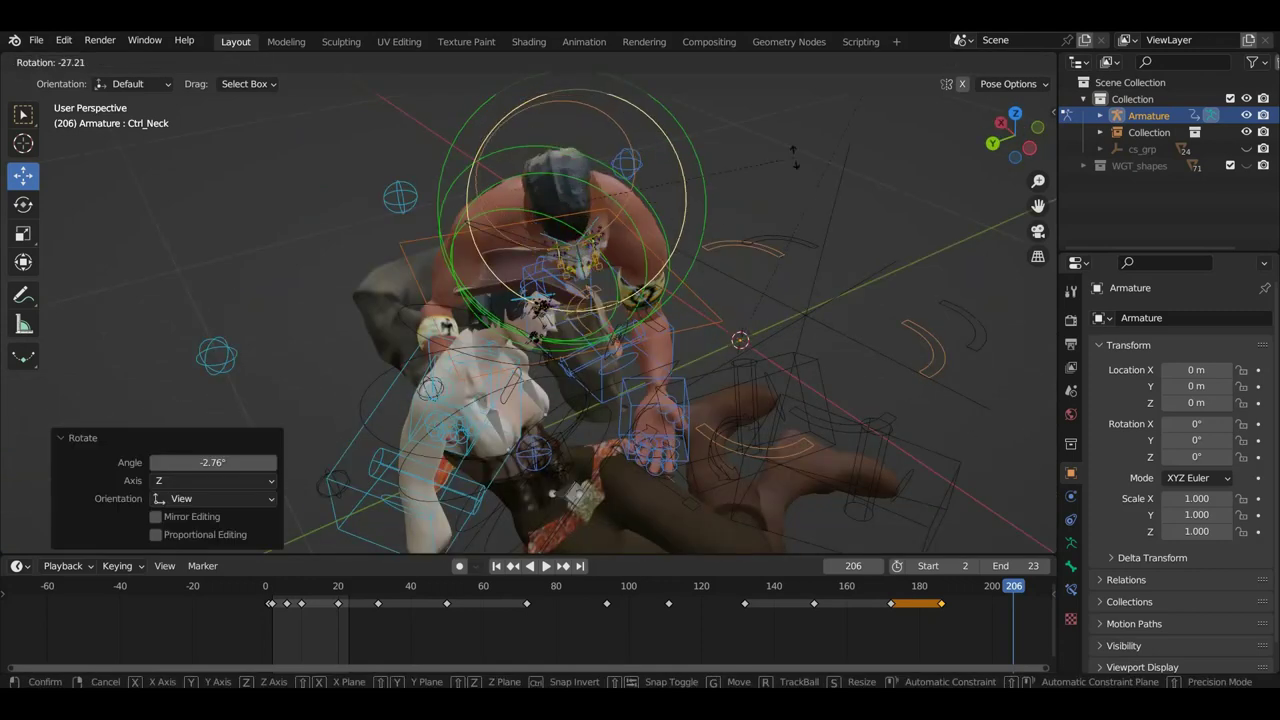
{"action": "left_click", "coordinate": [782, 140]}
{"action": "mouse_move", "coordinate": [780, 209]}
{"action": "middle_mouse_down"}
{"action": "mouse_move", "coordinate": [745, 156]}
{"action": "mouse_move", "coordinate": [720, 162]}
{"action": "middle_mouse_up"}
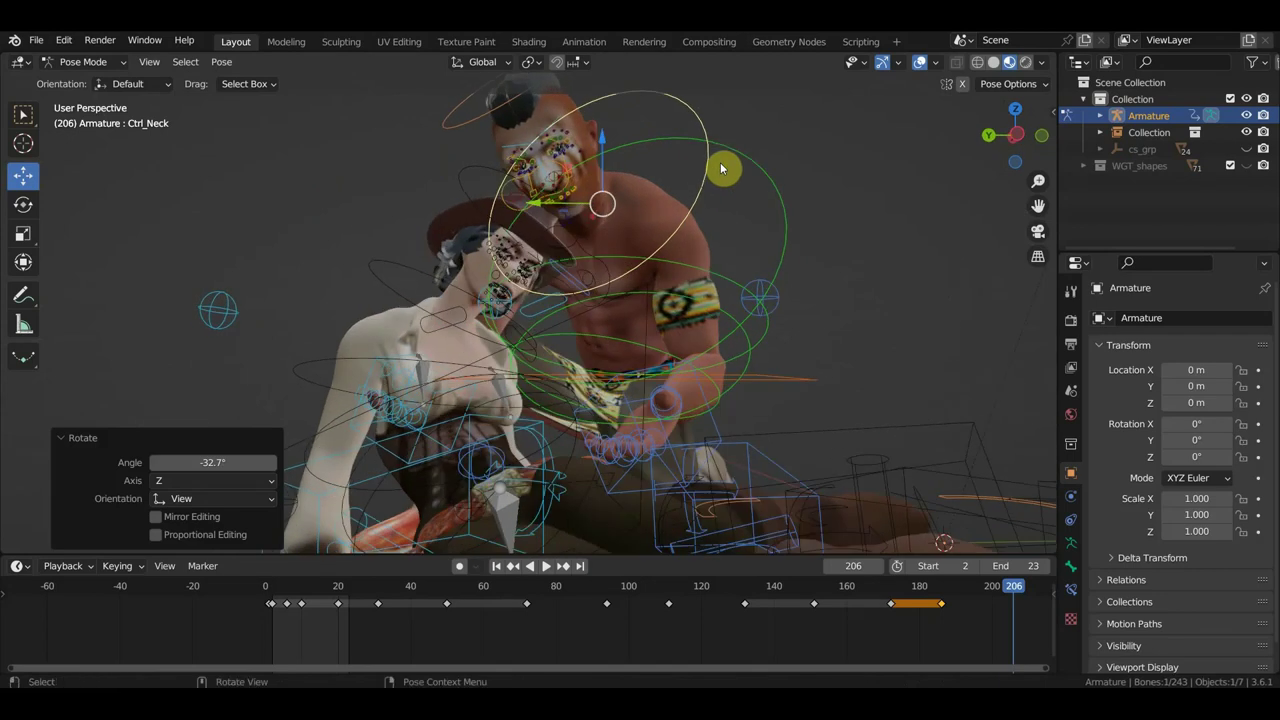
Rotate Ctrl_Spine2 -8.21° about Z to angle the fighter's upper body.
{"action": "left_click", "coordinate": [800, 250]}
{"action": "key", "text": "r"}
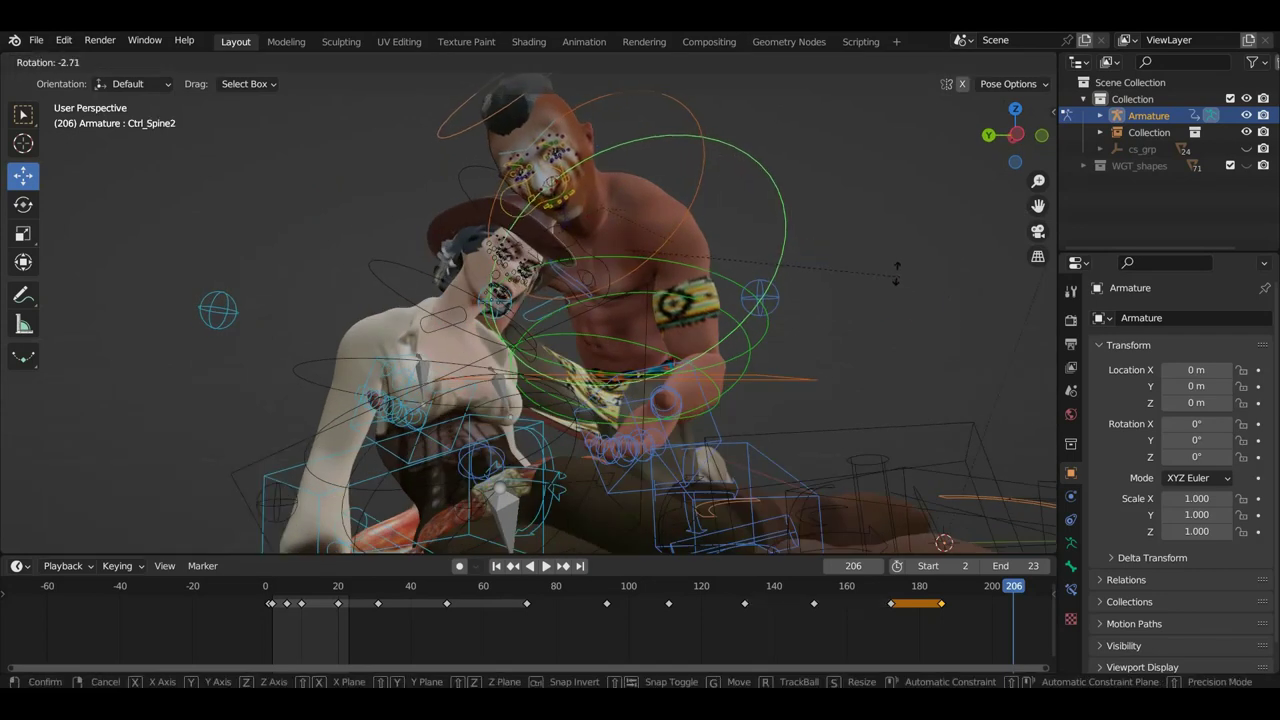
{"action": "left_click", "coordinate": [848, 254]}
{"action": "scroll", "coordinate": [768, 310], "scroll_direction": "down", "scroll_amount": 1}
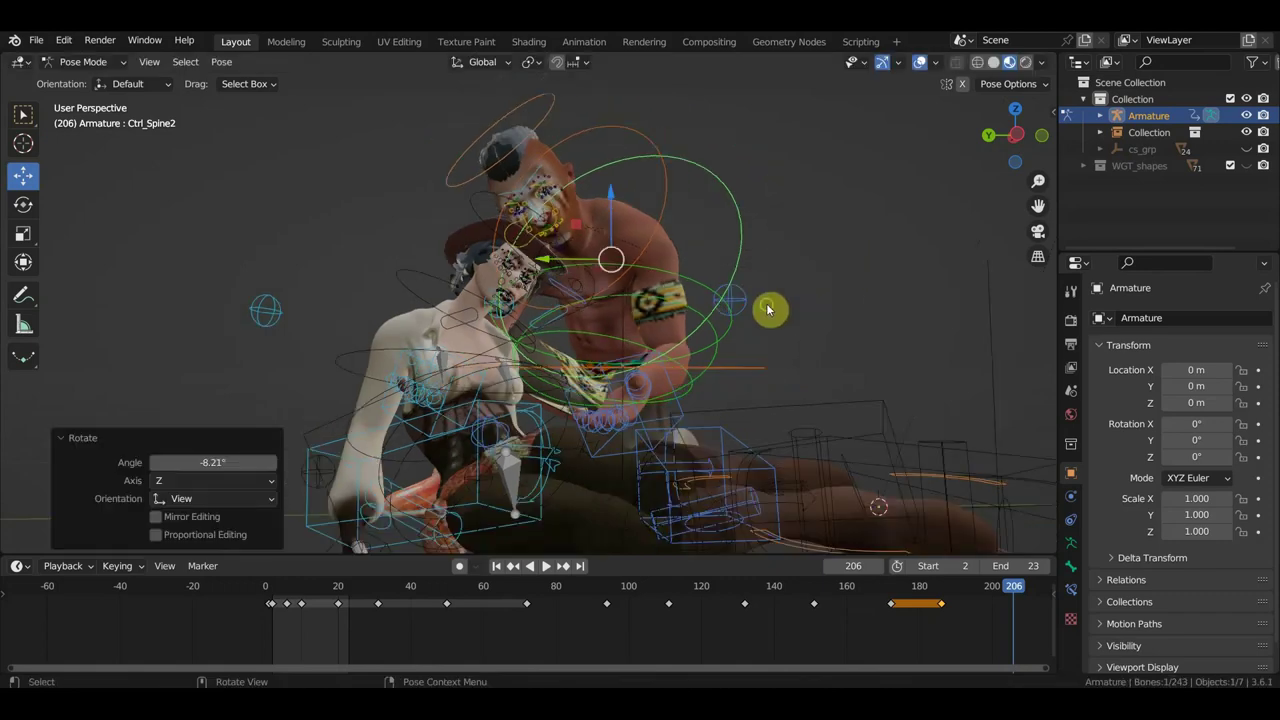
{"action": "mouse_move", "coordinate": [768, 310]}
{"action": "middle_mouse_down"}
{"action": "mouse_move", "coordinate": [778, 307]}
{"action": "mouse_move", "coordinate": [756, 243]}
{"action": "middle_mouse_up"}
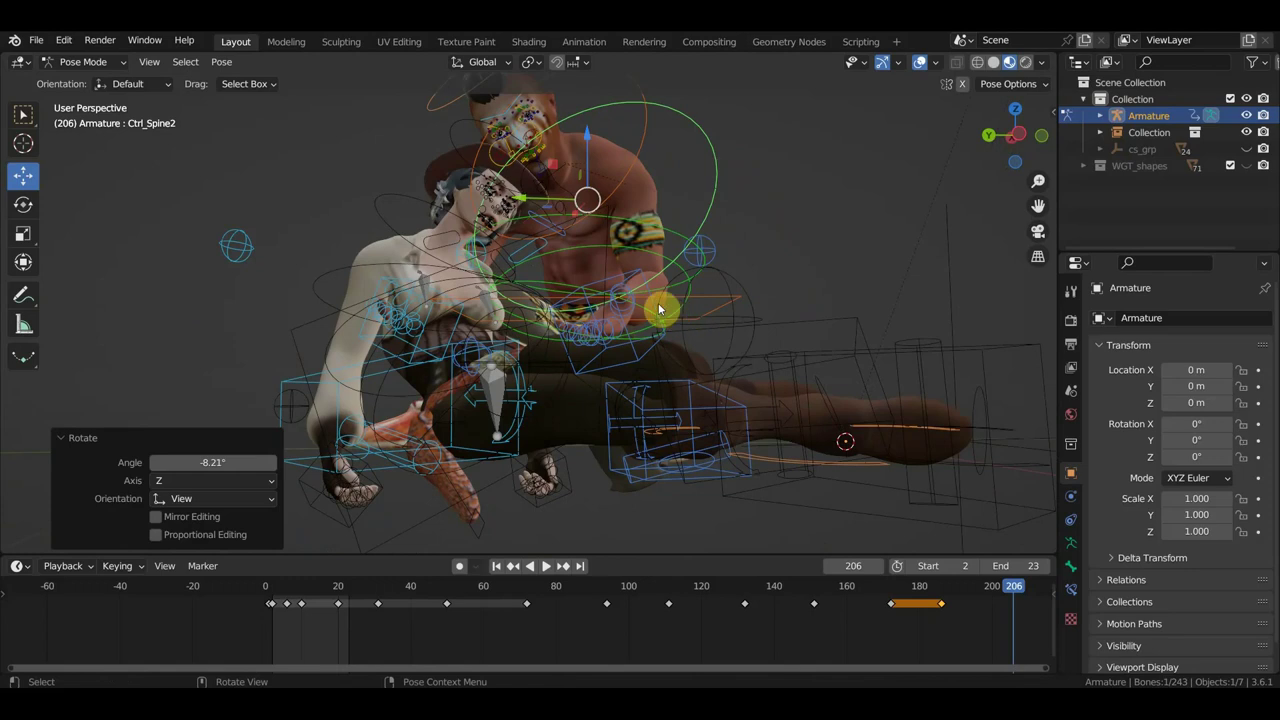
{"action": "left_click", "coordinate": [659, 311]}
{"action": "mouse_move", "coordinate": [665, 315]}
{"action": "middle_mouse_down"}
{"action": "mouse_move", "coordinate": [547, 381]}
{"action": "mouse_move", "coordinate": [714, 354]}
{"action": "middle_mouse_up"}
Rotate Ctrl_Hand_IK_Left in three passes, settling at about 29.8°.
{"action": "key", "text": "r"}
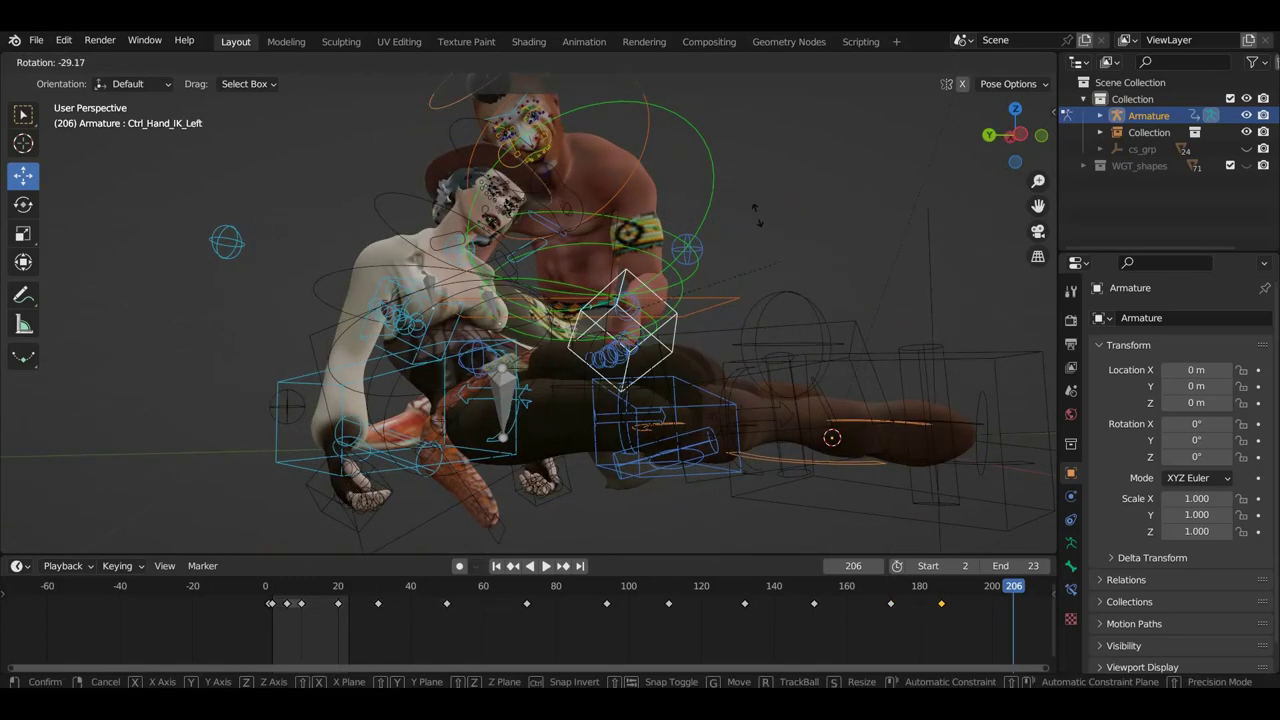
{"action": "left_click", "coordinate": [736, 311]}
{"action": "mouse_move", "coordinate": [736, 311]}
{"action": "middle_mouse_down"}
{"action": "mouse_move", "coordinate": [838, 401]}
{"action": "mouse_move", "coordinate": [837, 311]}
{"action": "middle_mouse_up"}
{"action": "key", "text": "r"}
{"action": "left_click", "coordinate": [822, 238]}
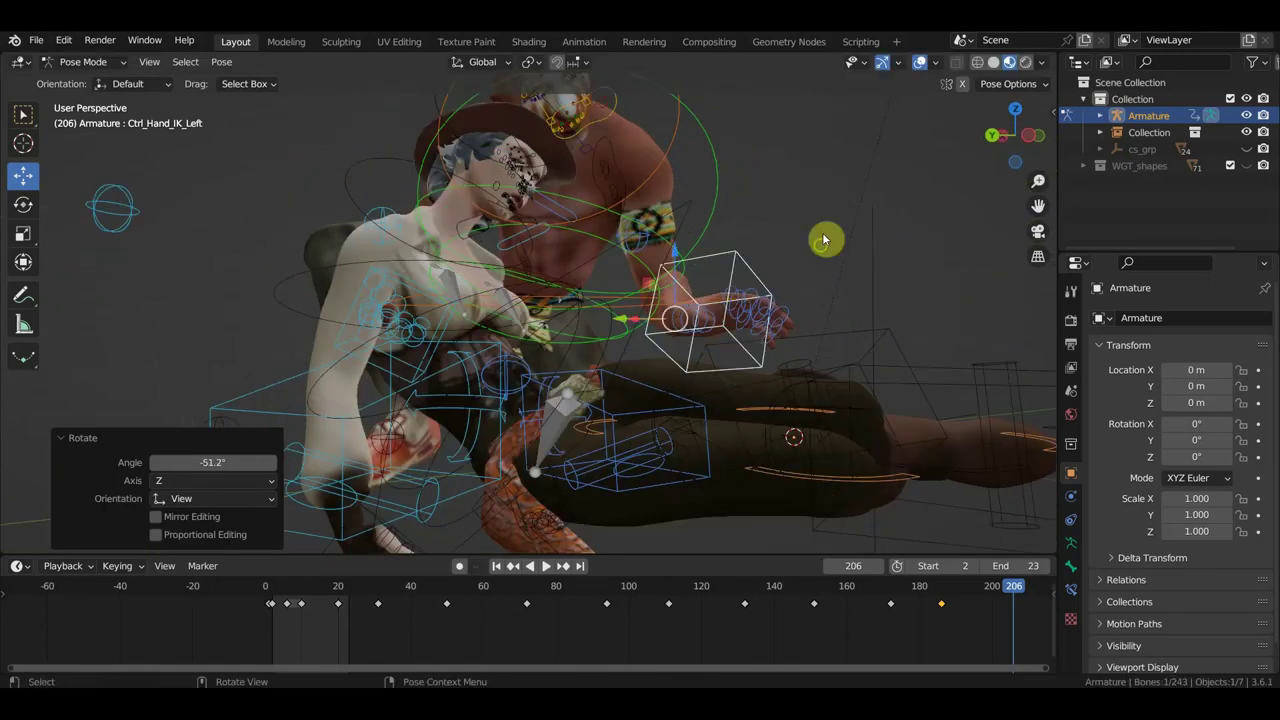
{"action": "middle_click_drag", "start_coordinate": [822, 238], "coordinate": [843, 370]}
{"action": "key", "text": "r"}
{"action": "left_click", "coordinate": [830, 474]}
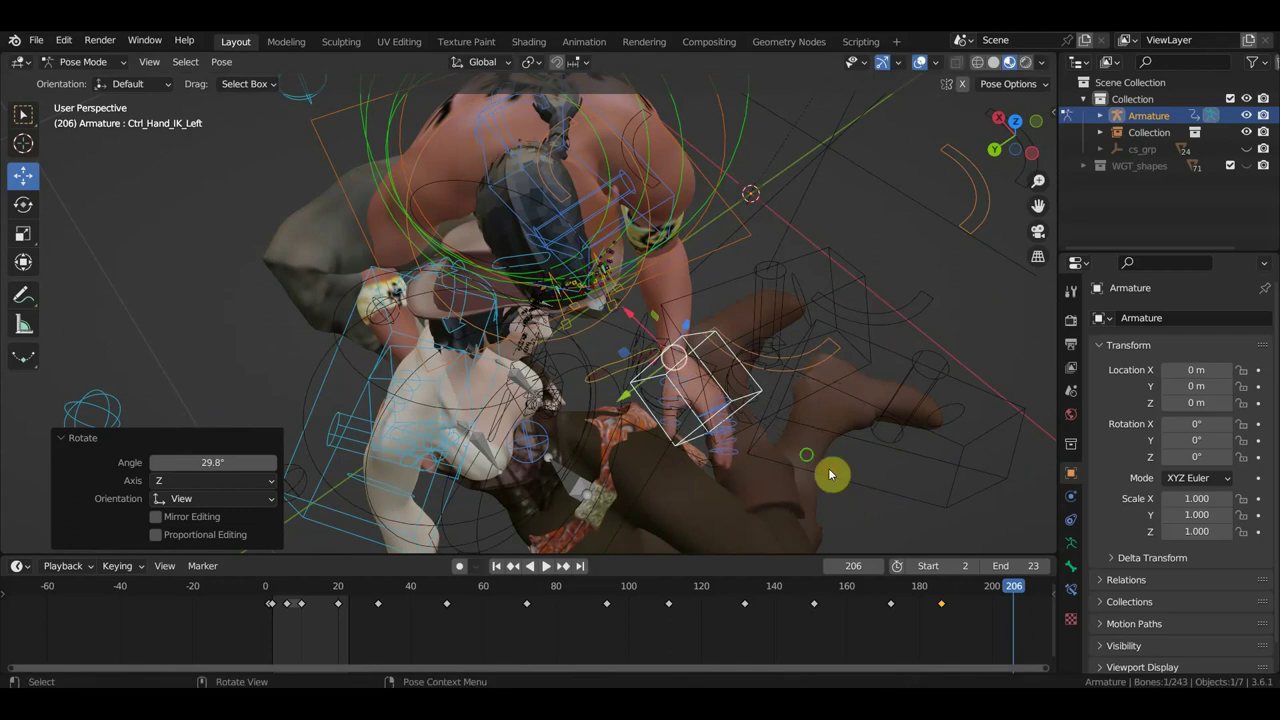
{"action": "mouse_move", "coordinate": [830, 474]}
{"action": "middle_mouse_down"}
{"action": "mouse_move", "coordinate": [627, 393]}
{"action": "mouse_move", "coordinate": [640, 390]}
{"action": "middle_mouse_up"}
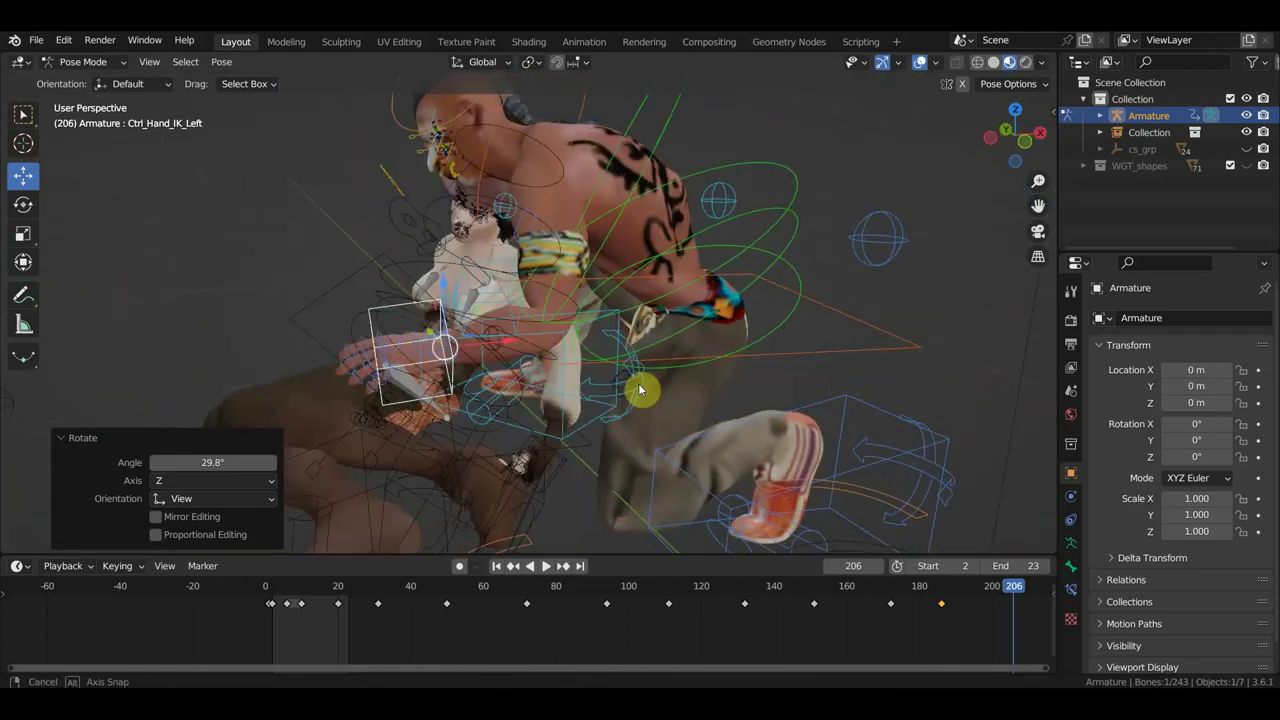
{"action": "middle_click_drag", "start_coordinate": [640, 390], "coordinate": [849, 400]}
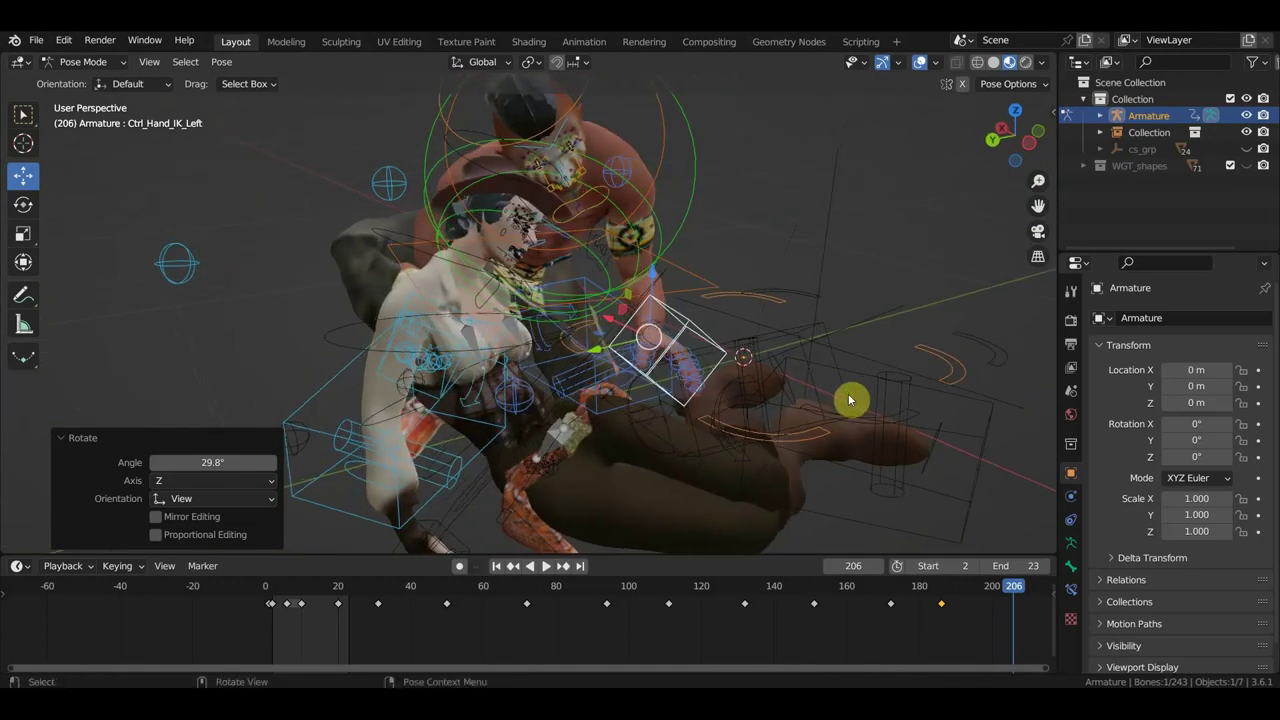
Move the left hand IK control, then refine its angle with several small rotations.
{"action": "key", "text": "g"}
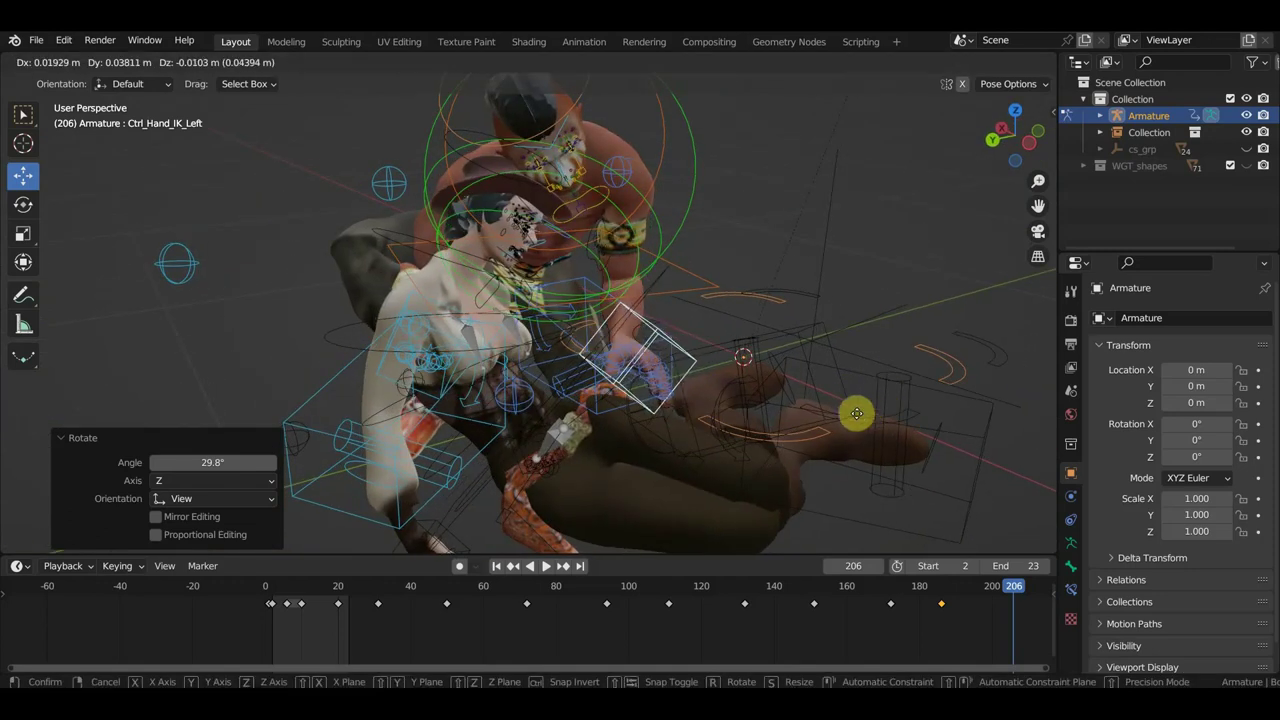
{"action": "left_click", "coordinate": [850, 430]}
{"action": "middle_click_drag", "start_coordinate": [851, 449], "coordinate": [812, 456]}
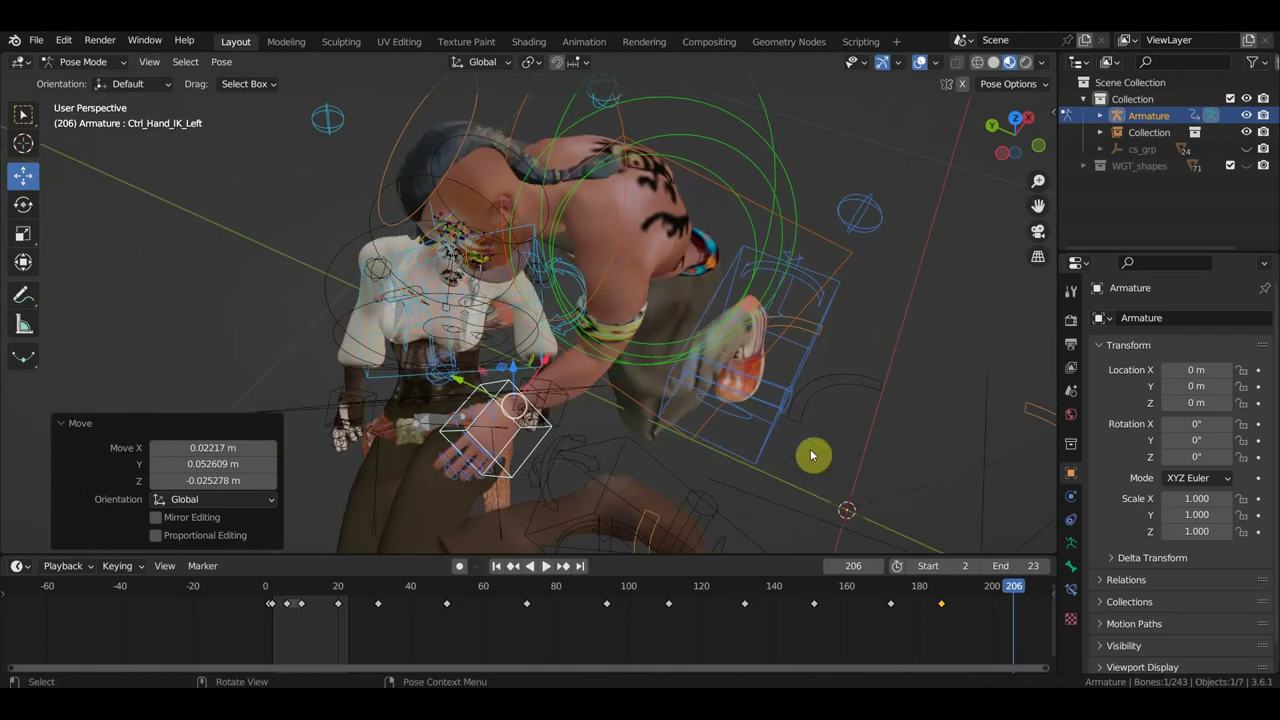
{"action": "key", "text": "r"}
{"action": "left_click", "coordinate": [680, 522]}
{"action": "mouse_move", "coordinate": [714, 483]}
{"action": "middle_mouse_down"}
{"action": "mouse_move", "coordinate": [816, 371]}
{"action": "mouse_move", "coordinate": [835, 374]}
{"action": "middle_mouse_up"}
{"action": "key", "text": "r"}
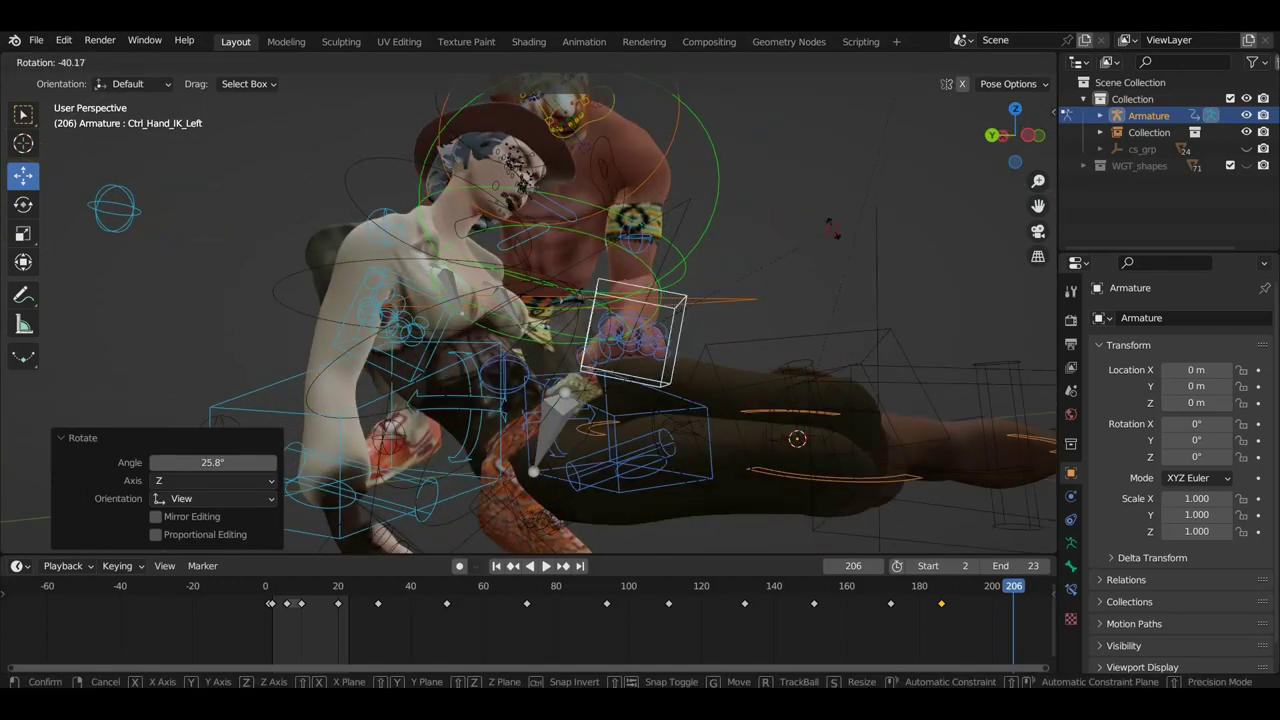
{"action": "left_click", "coordinate": [805, 330]}
{"action": "mouse_move", "coordinate": [805, 330]}
{"action": "middle_mouse_down"}
{"action": "mouse_move", "coordinate": [655, 347]}
{"action": "mouse_move", "coordinate": [686, 363]}
{"action": "mouse_move", "coordinate": [826, 366]}
{"action": "mouse_move", "coordinate": [833, 355]}
{"action": "middle_mouse_up"}
{"action": "key", "text": "r"}
{"action": "left_click", "coordinate": [668, 347]}
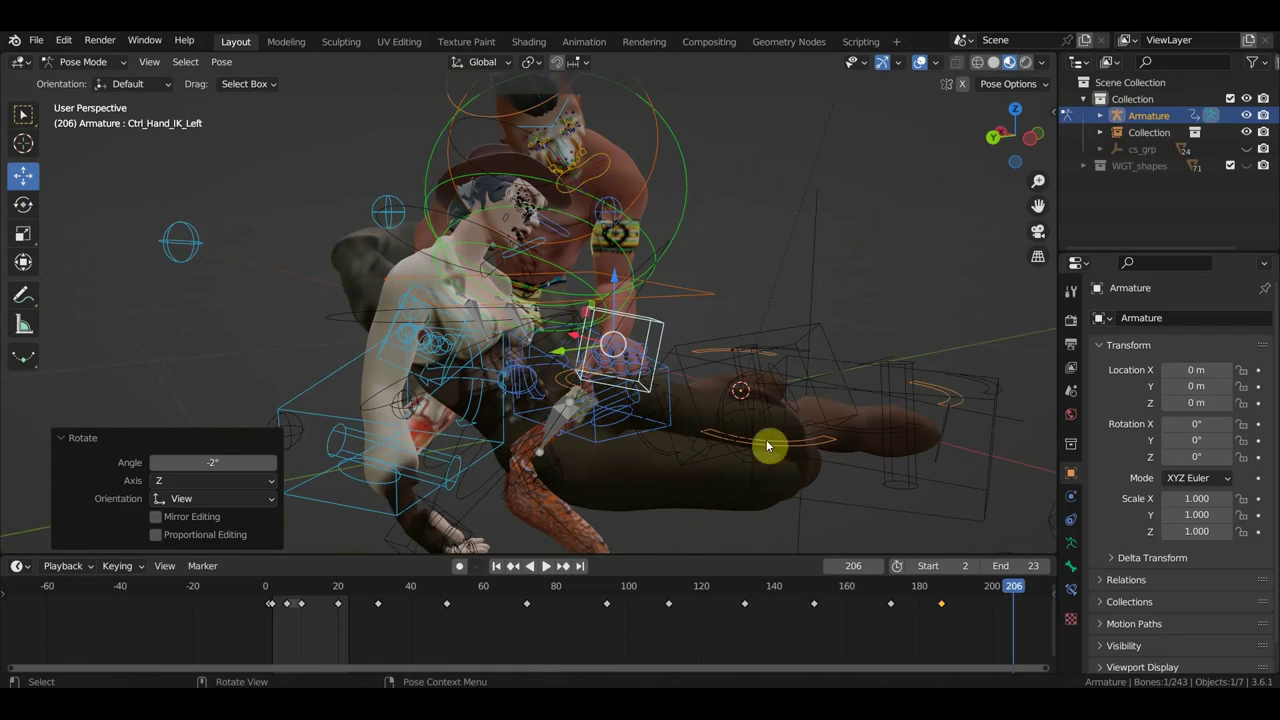
Rotate the left hand to 43.2° and shift it up and to the left.
{"action": "key", "text": "r"}
{"action": "left_click", "coordinate": [712, 459]}
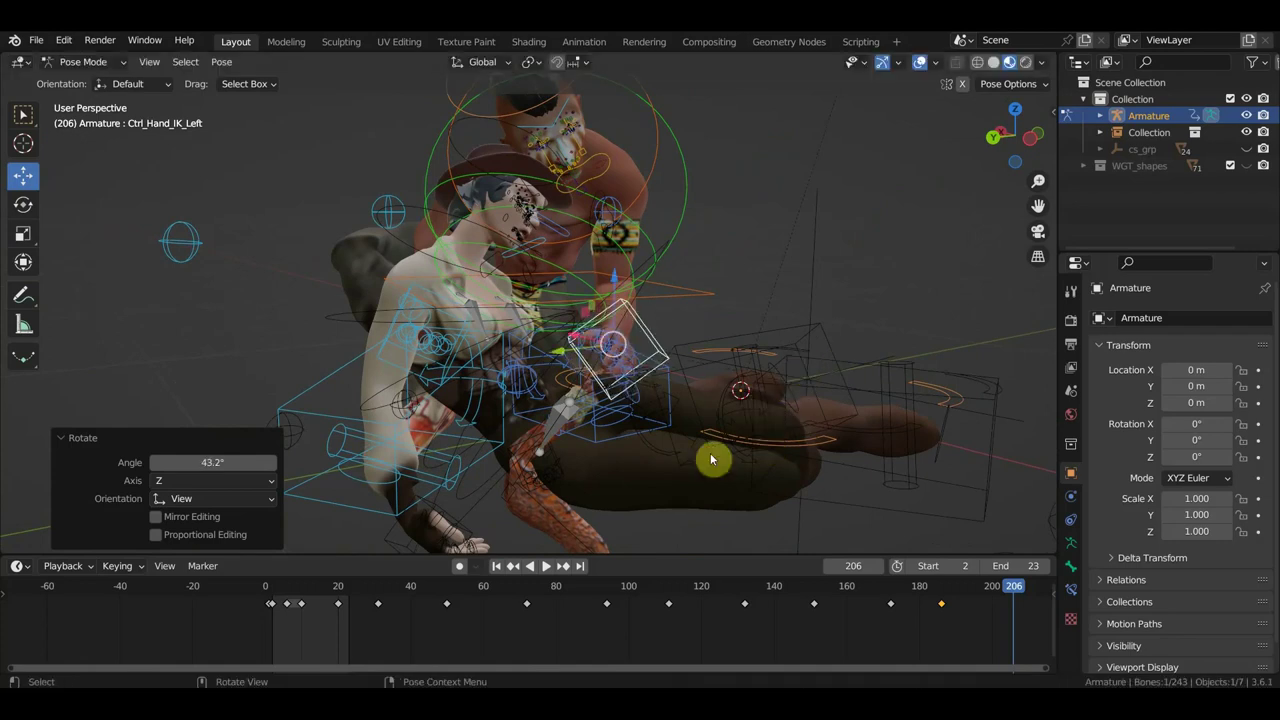
{"action": "key", "text": "g"}
{"action": "left_click", "coordinate": [669, 405]}
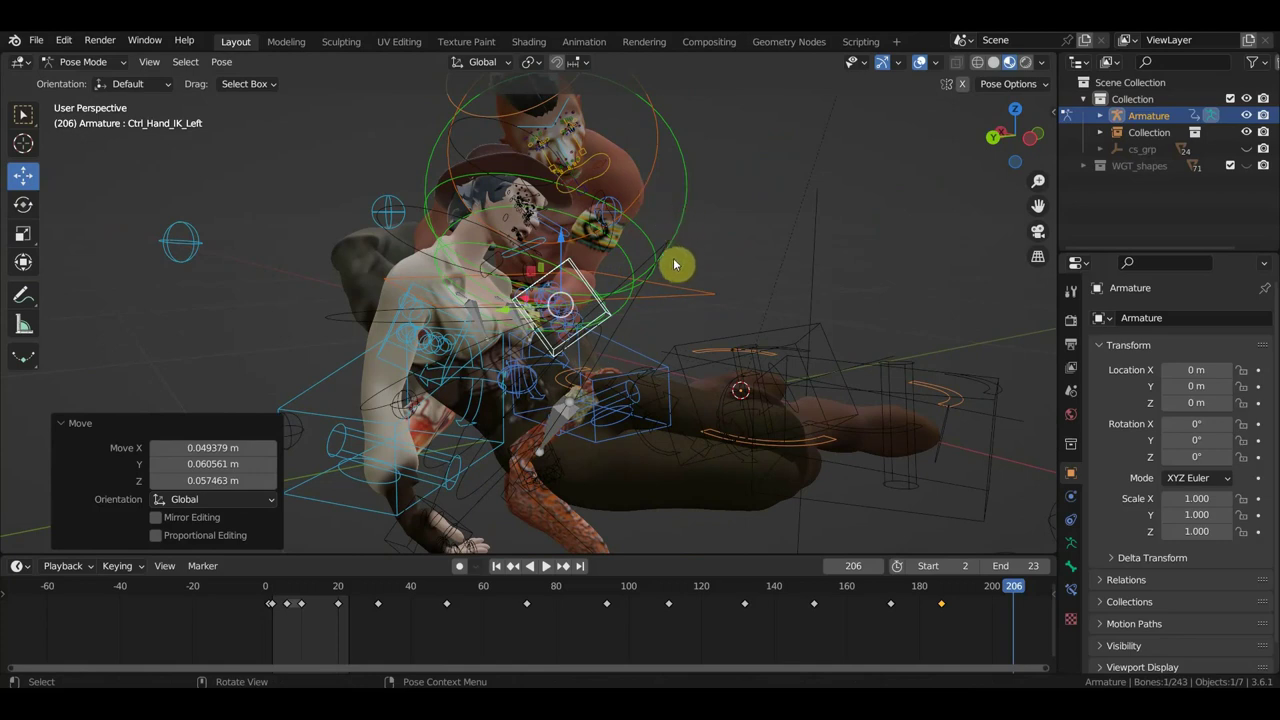
Rotate Ctrl_Hips -14° to turn the hips and upper body.
{"action": "left_click", "coordinate": [698, 289]}
{"action": "key", "text": "r"}
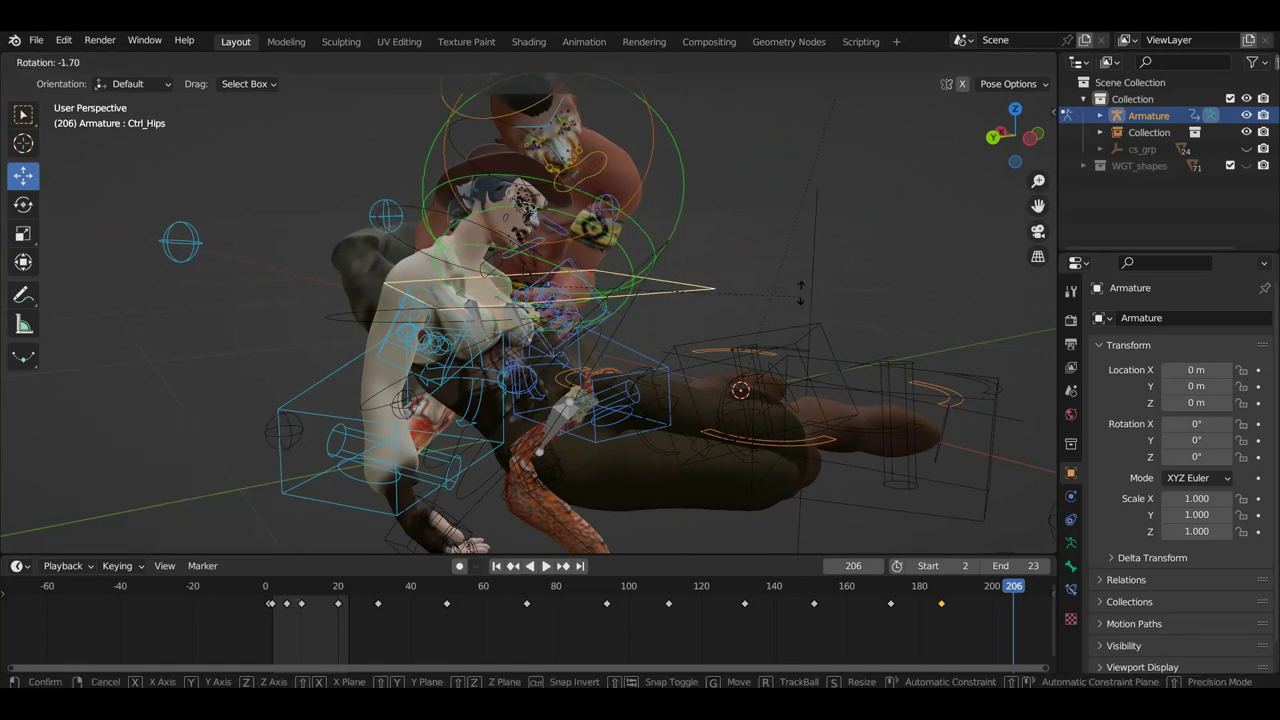
{"action": "left_click", "coordinate": [757, 248]}
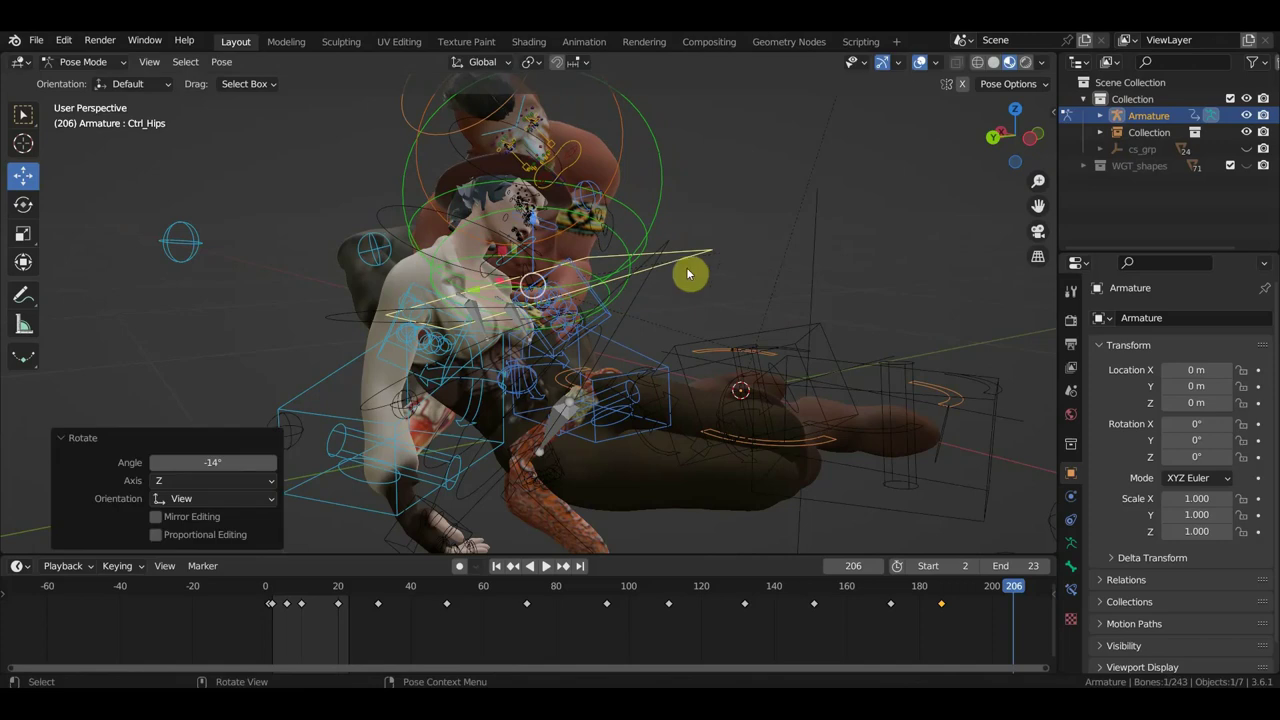
Reposition the left hand IK control once more, then preview the pose with overlays hidden.
{"action": "left_click", "coordinate": [600, 305]}
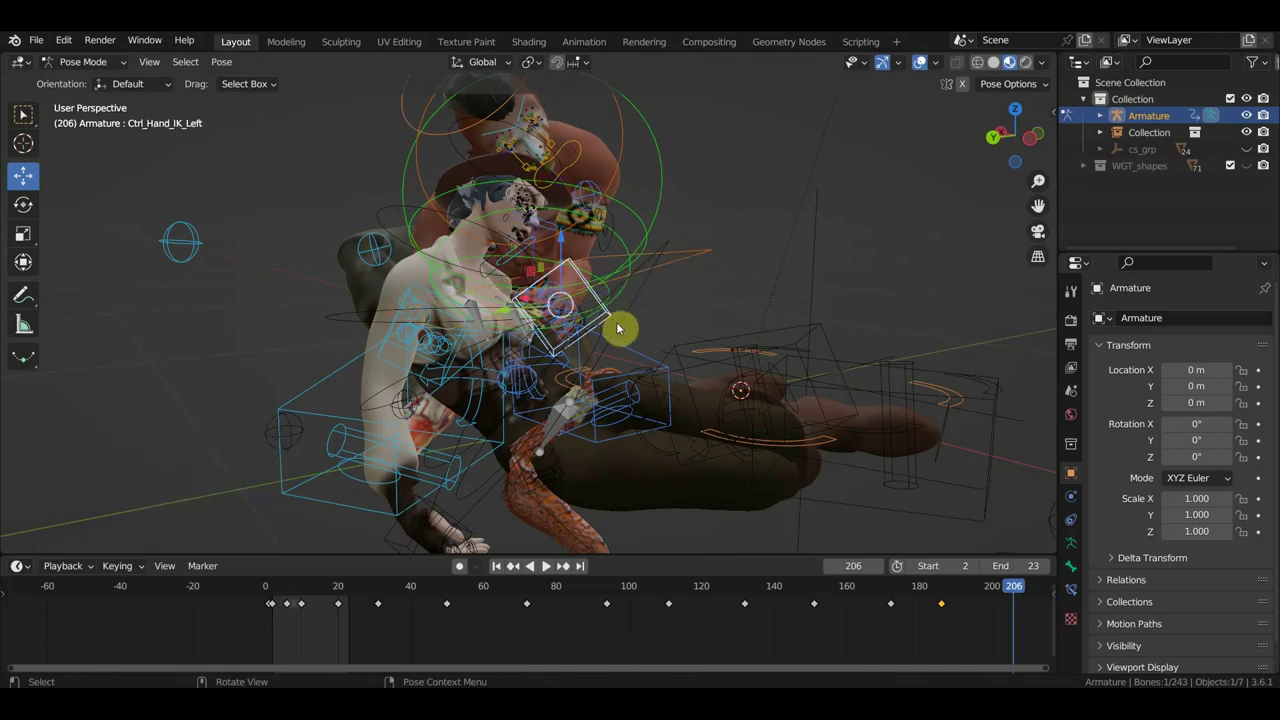
{"action": "key", "text": "g"}
{"action": "left_click", "coordinate": [622, 336]}
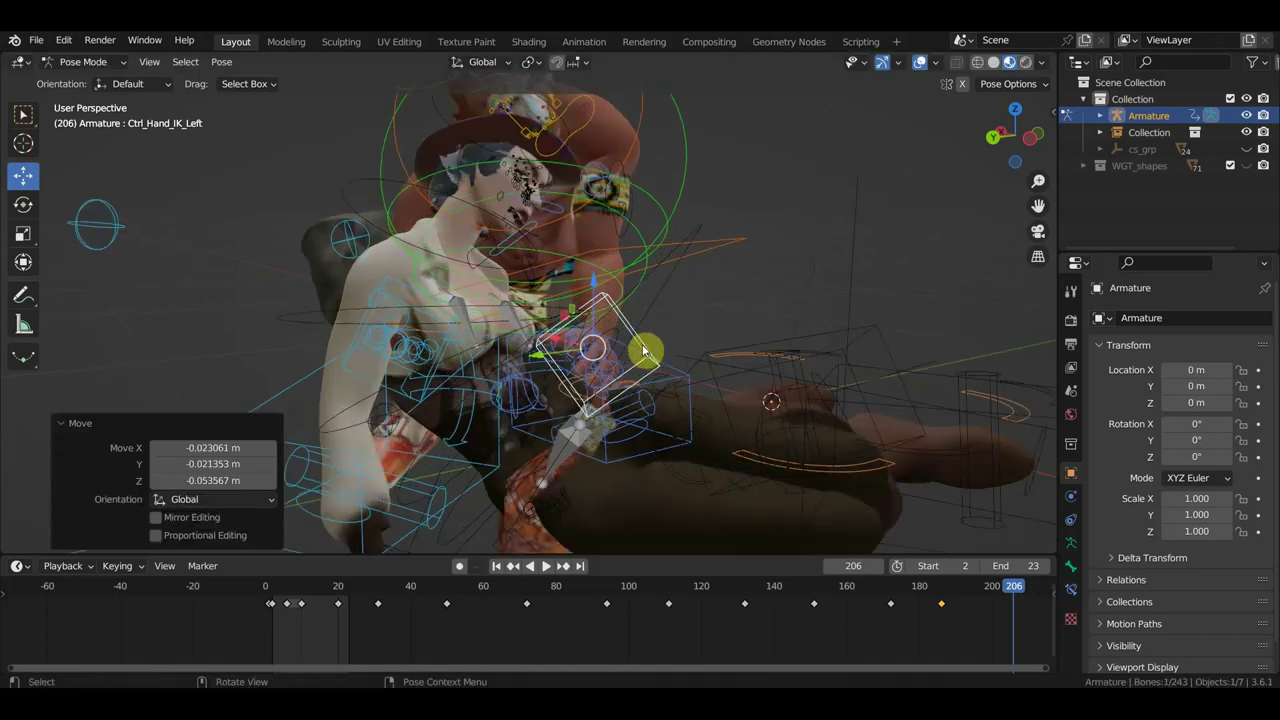
{"action": "mouse_move", "coordinate": [643, 349]}
{"action": "middle_mouse_down"}
{"action": "mouse_move", "coordinate": [590, 195]}
{"action": "mouse_move", "coordinate": [415, 206]}
{"action": "mouse_move", "coordinate": [457, 209]}
{"action": "middle_mouse_up"}
{"action": "left_click", "coordinate": [921, 63]}
{"action": "middle_click_drag", "start_coordinate": [737, 277], "coordinate": [910, 258]}
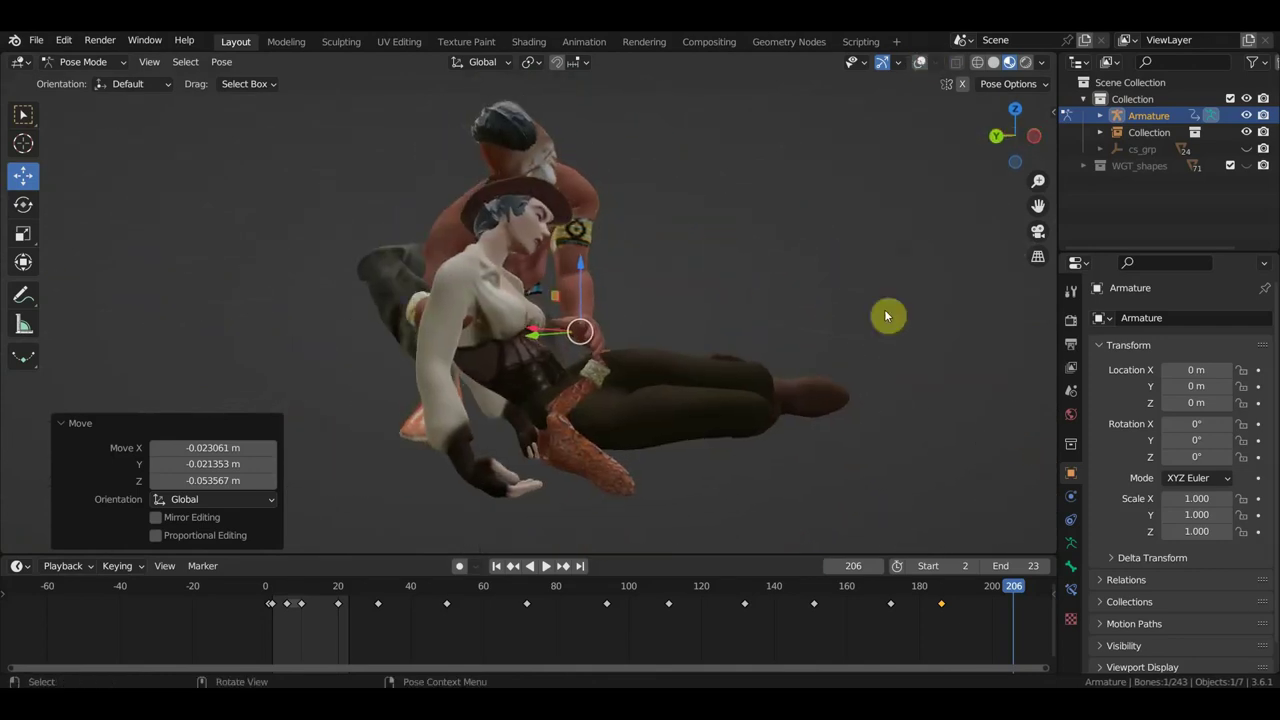
Rotate and reposition the arm, then show the bone controls again.
{"action": "key", "text": "r"}
{"action": "left_click", "coordinate": [810, 213]}
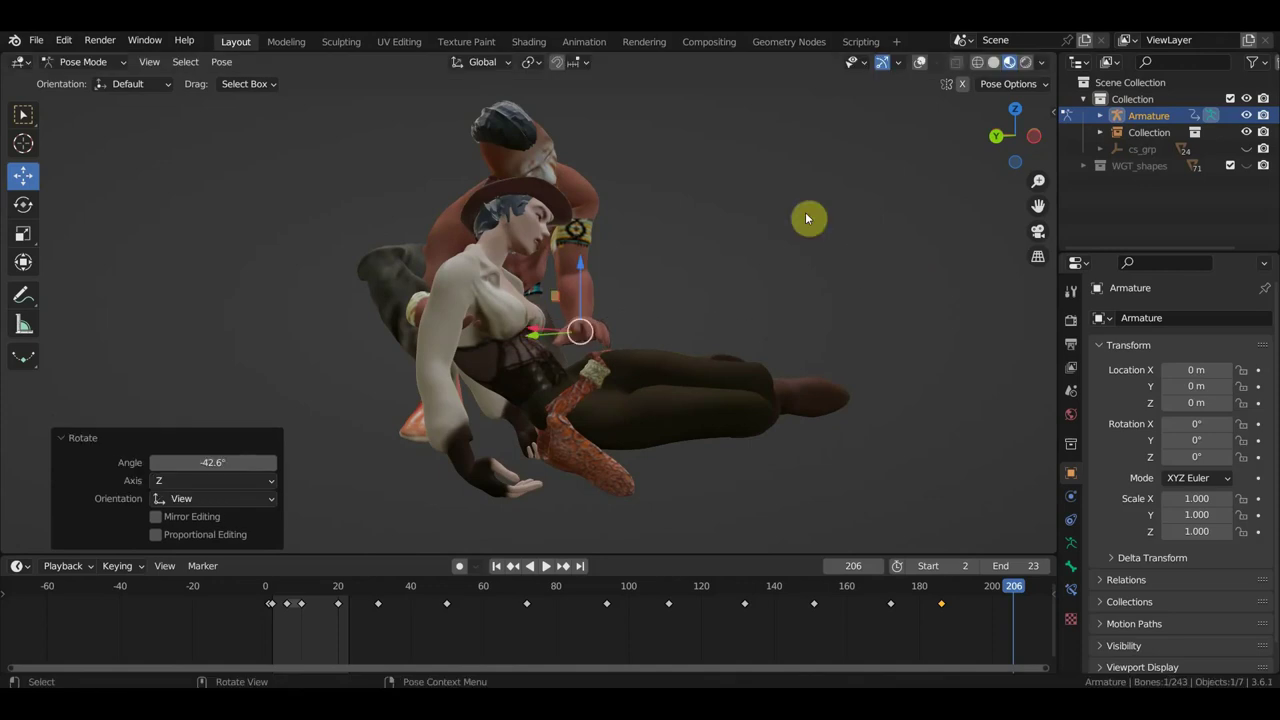
{"action": "key", "text": "g"}
{"action": "left_click", "coordinate": [762, 295]}
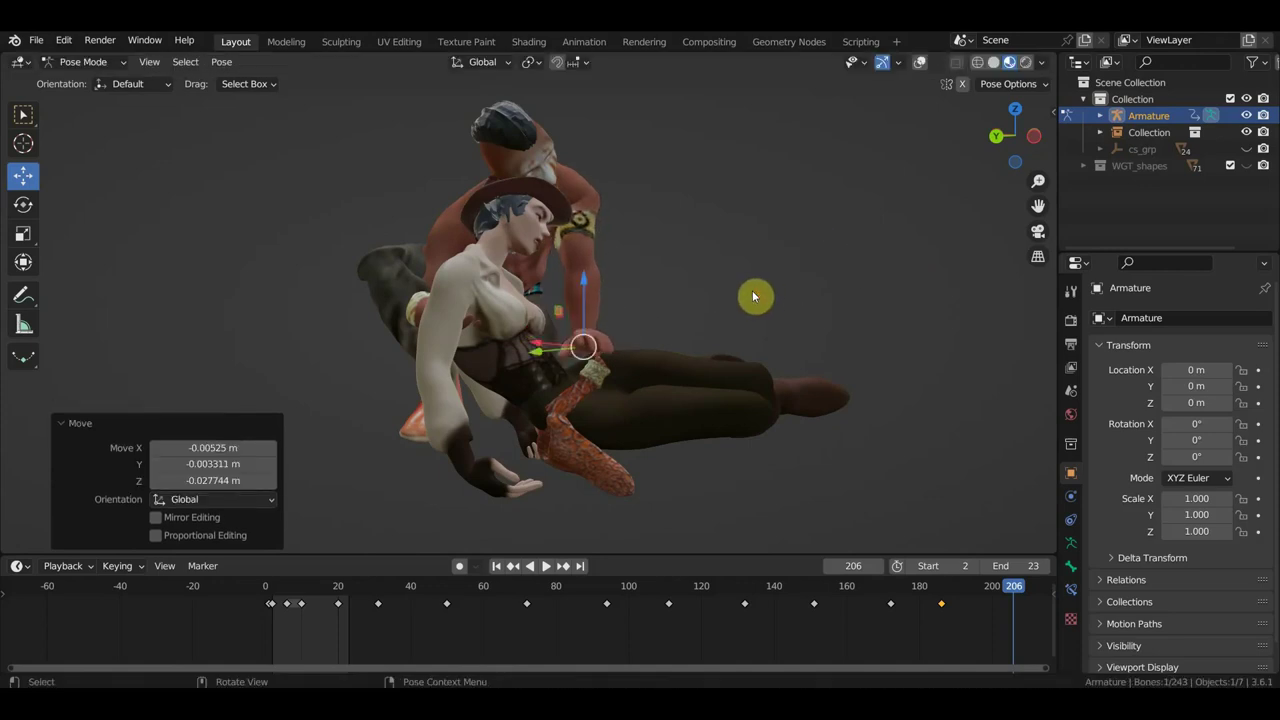
{"action": "middle_click_drag", "start_coordinate": [751, 294], "coordinate": [757, 282]}
{"action": "left_click", "coordinate": [921, 62]}
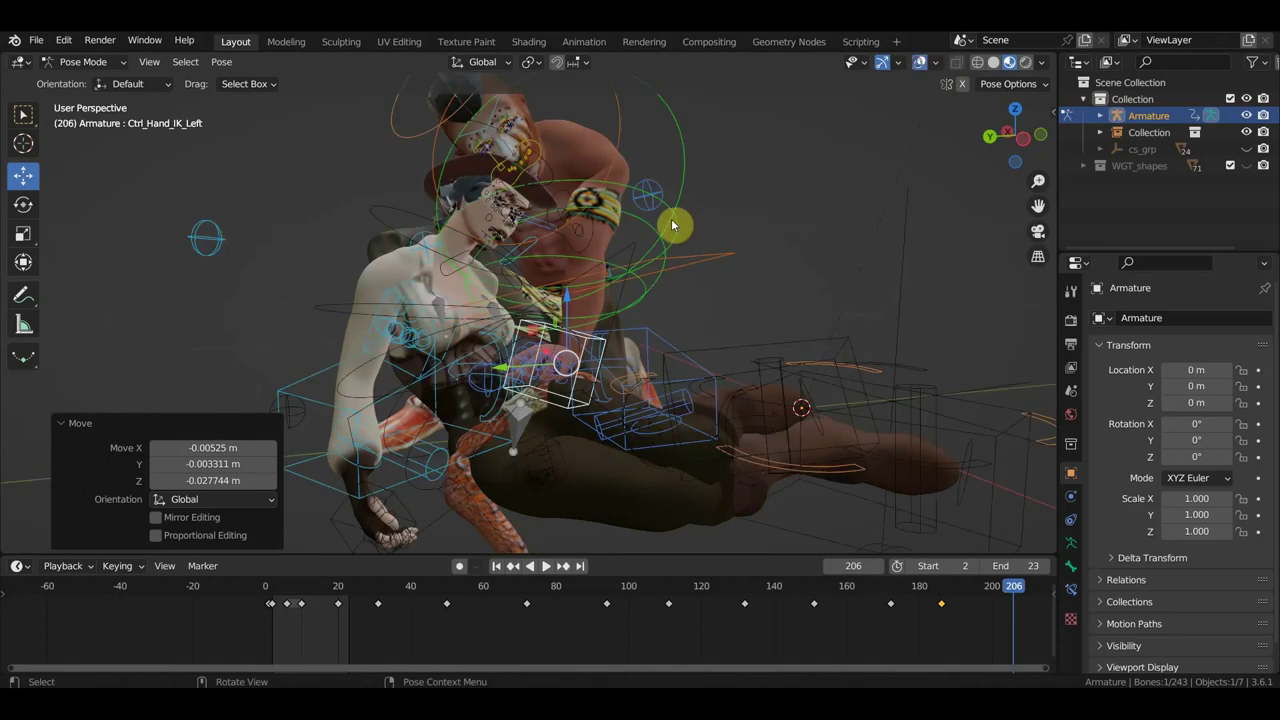
Rotate Ctrl_Spine2 in three passes, ending at 13.7°.
{"action": "left_click", "coordinate": [678, 201]}
{"action": "middle_click_drag", "start_coordinate": [700, 206], "coordinate": [760, 270]}
{"action": "key", "text": "r"}
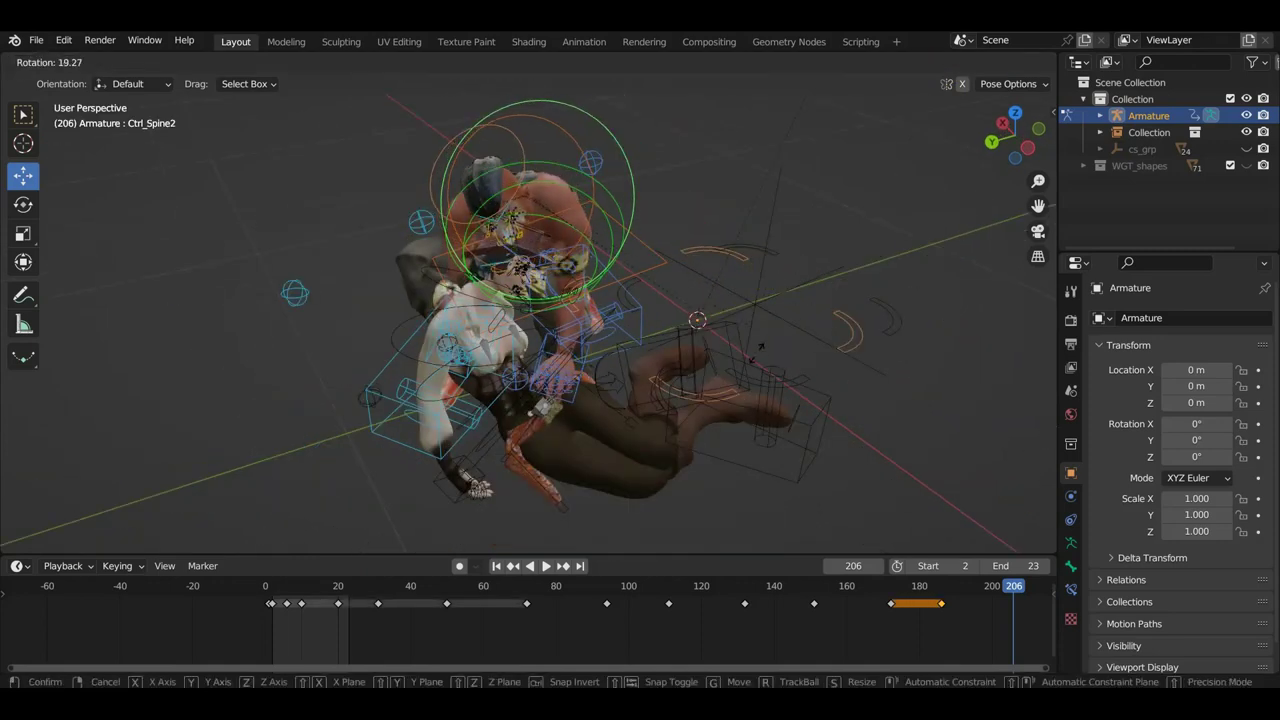
{"action": "left_click", "coordinate": [749, 369]}
{"action": "mouse_move", "coordinate": [749, 369]}
{"action": "middle_mouse_down"}
{"action": "mouse_move", "coordinate": [727, 302]}
{"action": "mouse_move", "coordinate": [737, 251]}
{"action": "mouse_move", "coordinate": [743, 271]}
{"action": "mouse_move", "coordinate": [631, 287]}
{"action": "mouse_move", "coordinate": [715, 279]}
{"action": "middle_mouse_up"}
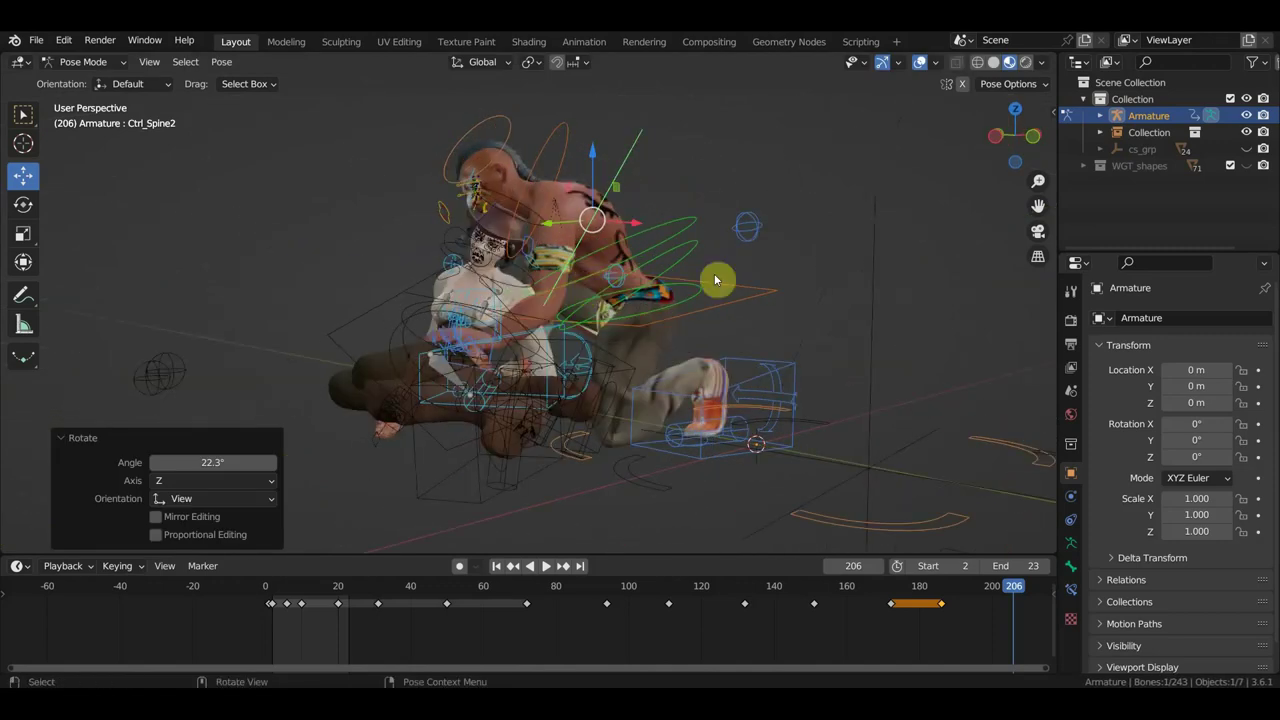
{"action": "key", "text": "r"}
{"action": "left_click", "coordinate": [731, 334]}
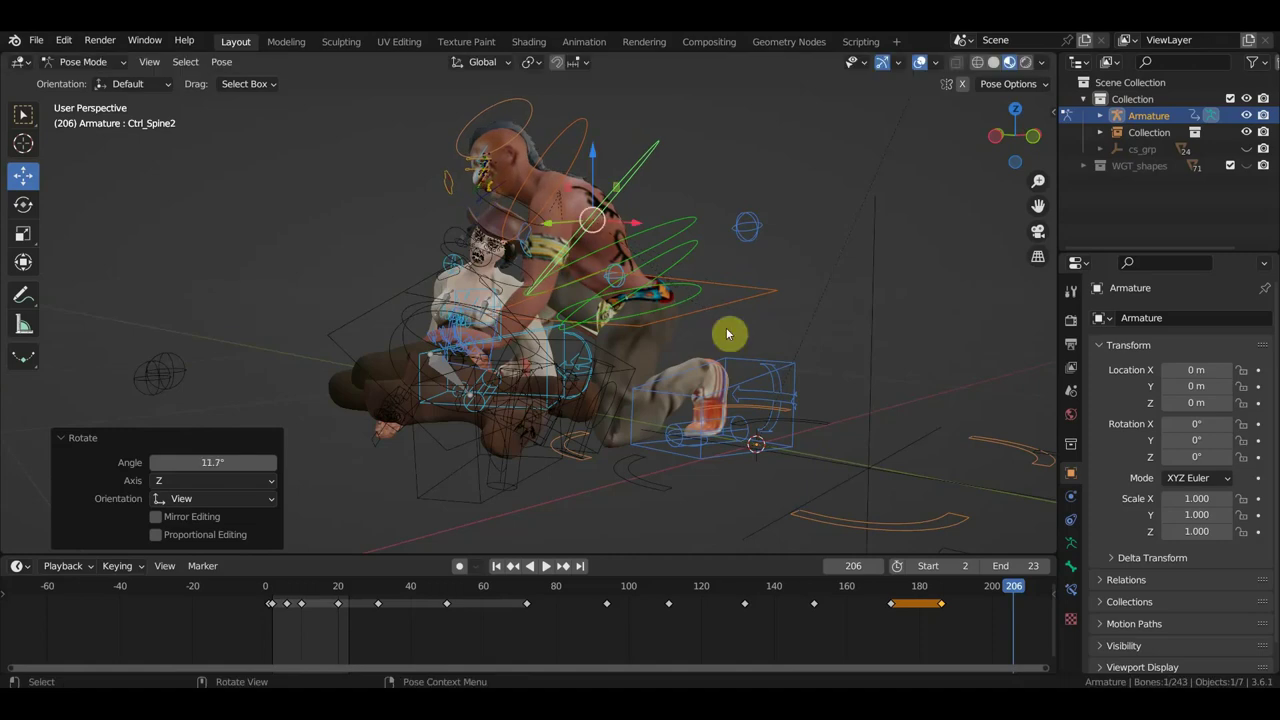
{"action": "middle_click_drag", "start_coordinate": [731, 334], "coordinate": [877, 309]}
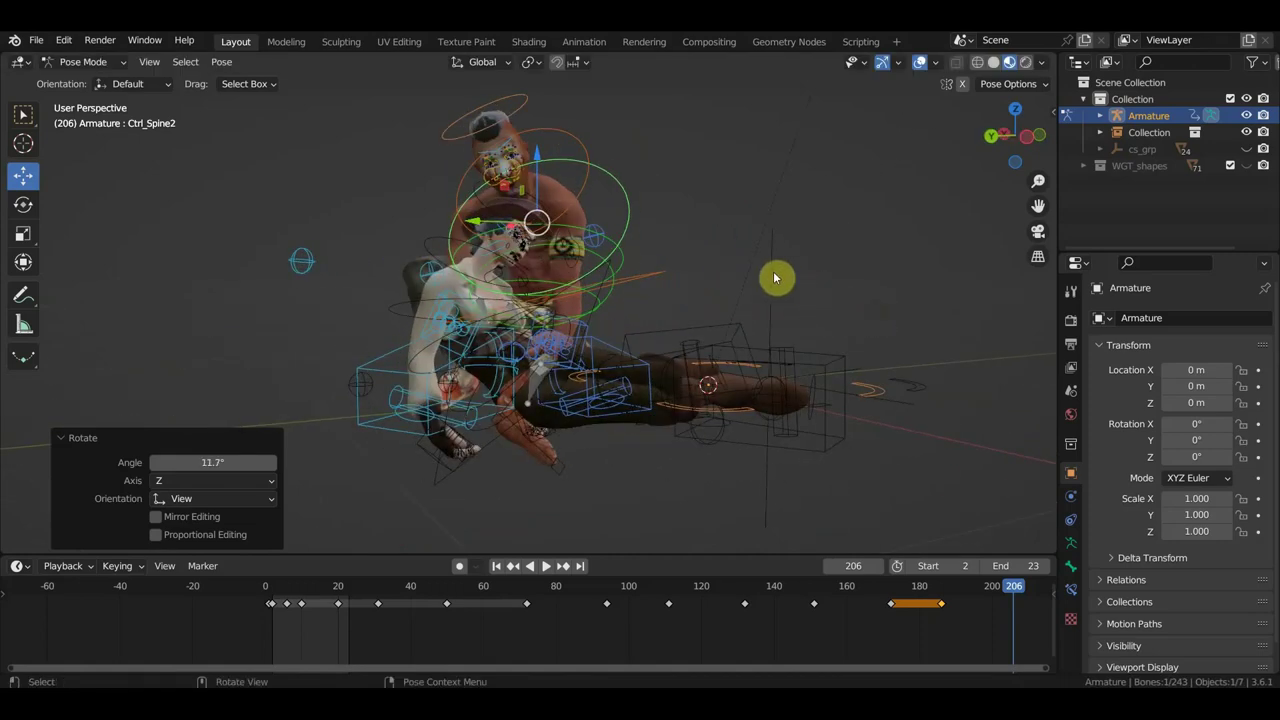
{"action": "key", "text": "r"}
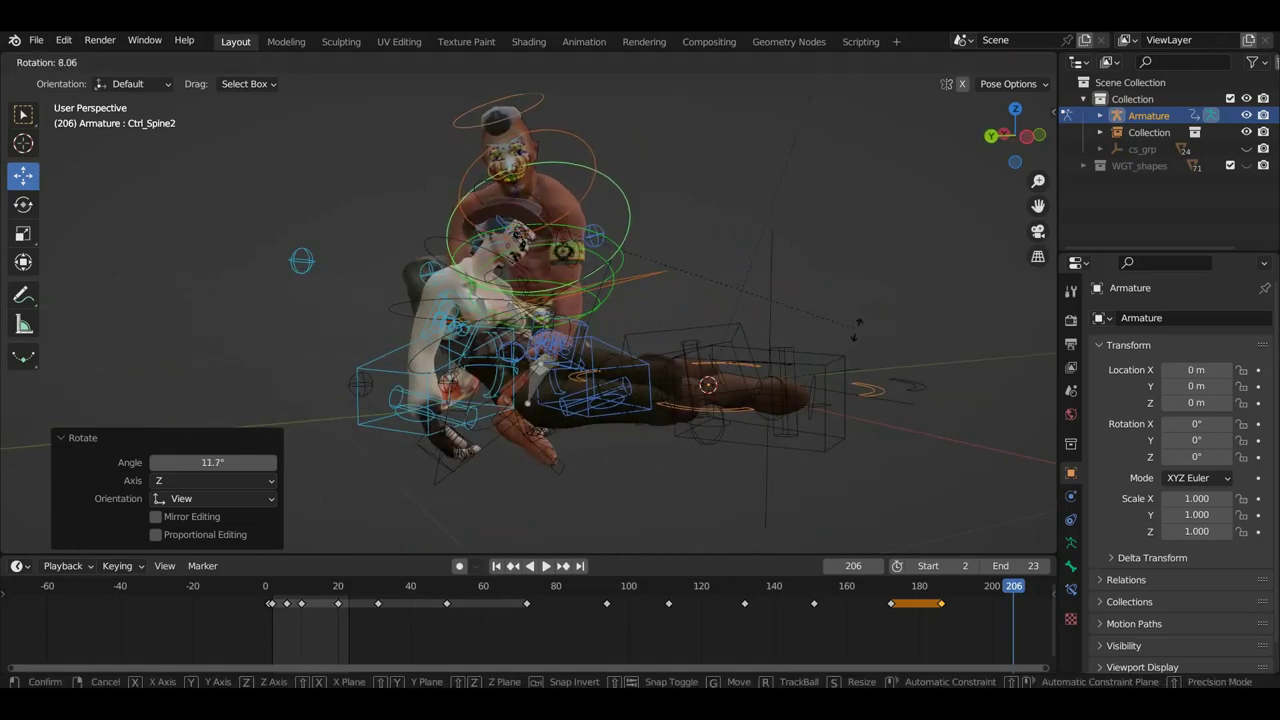
{"action": "left_click", "coordinate": [754, 278]}
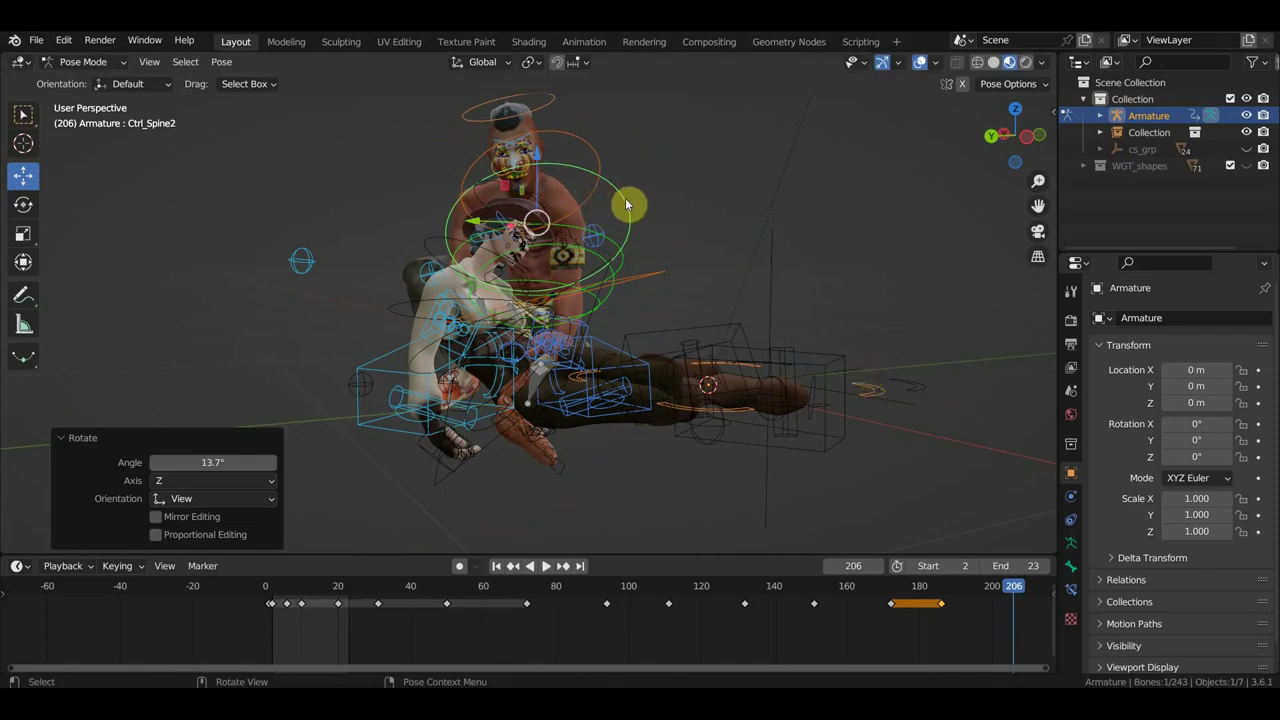
Rotate Ctrl_Neck to -22.3° so the head turns toward the woman, then hide overlays.
{"action": "left_click", "coordinate": [671, 282]}
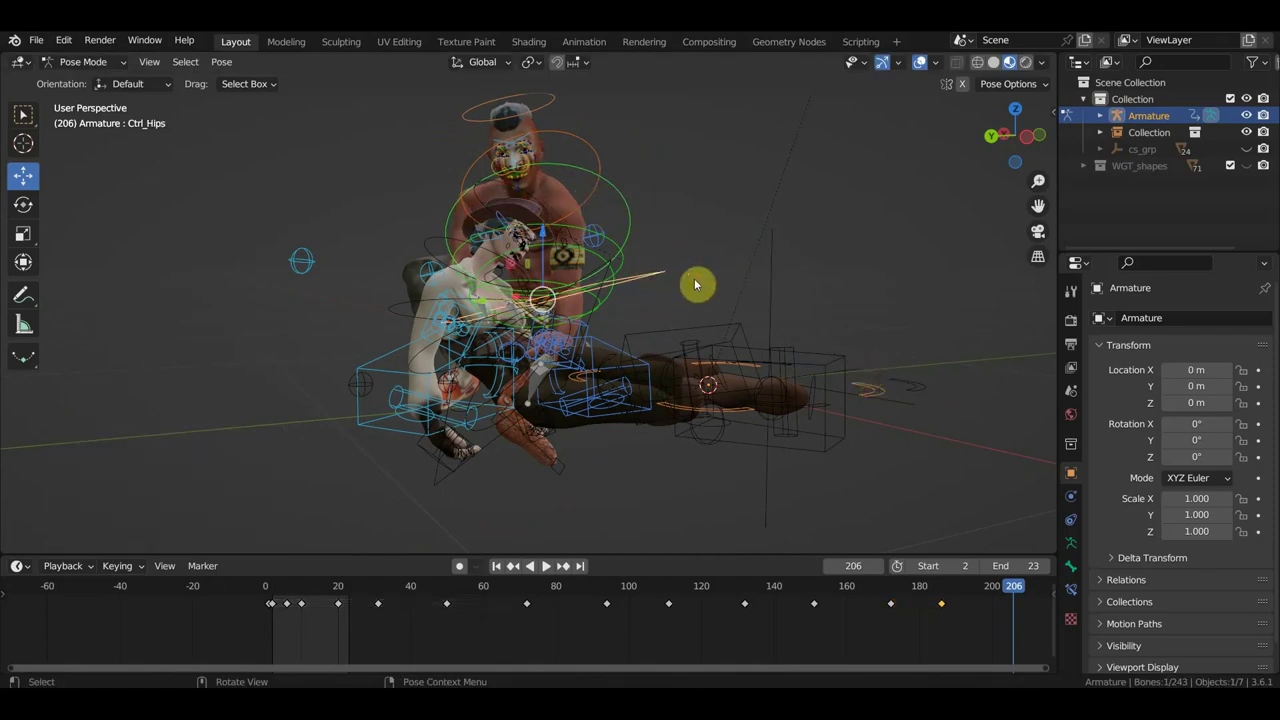
{"action": "mouse_move", "coordinate": [697, 286]}
{"action": "middle_mouse_down"}
{"action": "mouse_move", "coordinate": [551, 309]}
{"action": "mouse_move", "coordinate": [595, 305]}
{"action": "middle_mouse_up"}
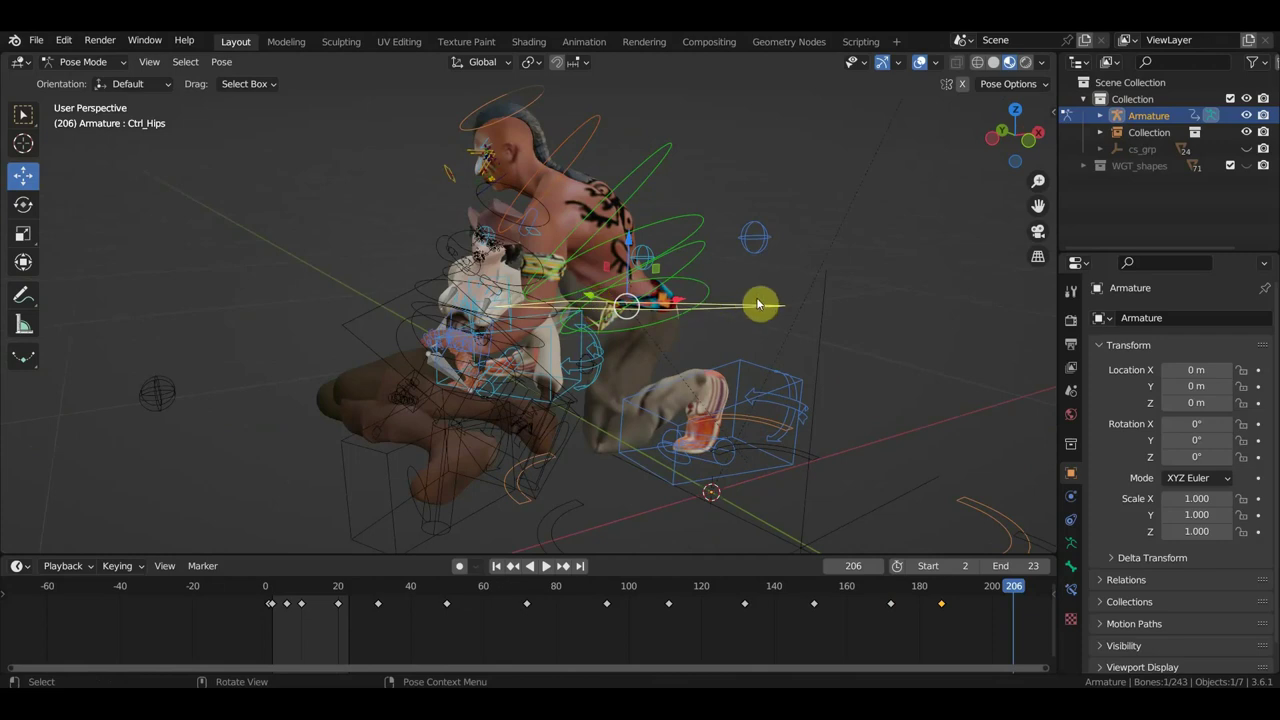
{"action": "left_click", "coordinate": [580, 150]}
{"action": "key", "text": "r"}
{"action": "left_click", "coordinate": [672, 74]}
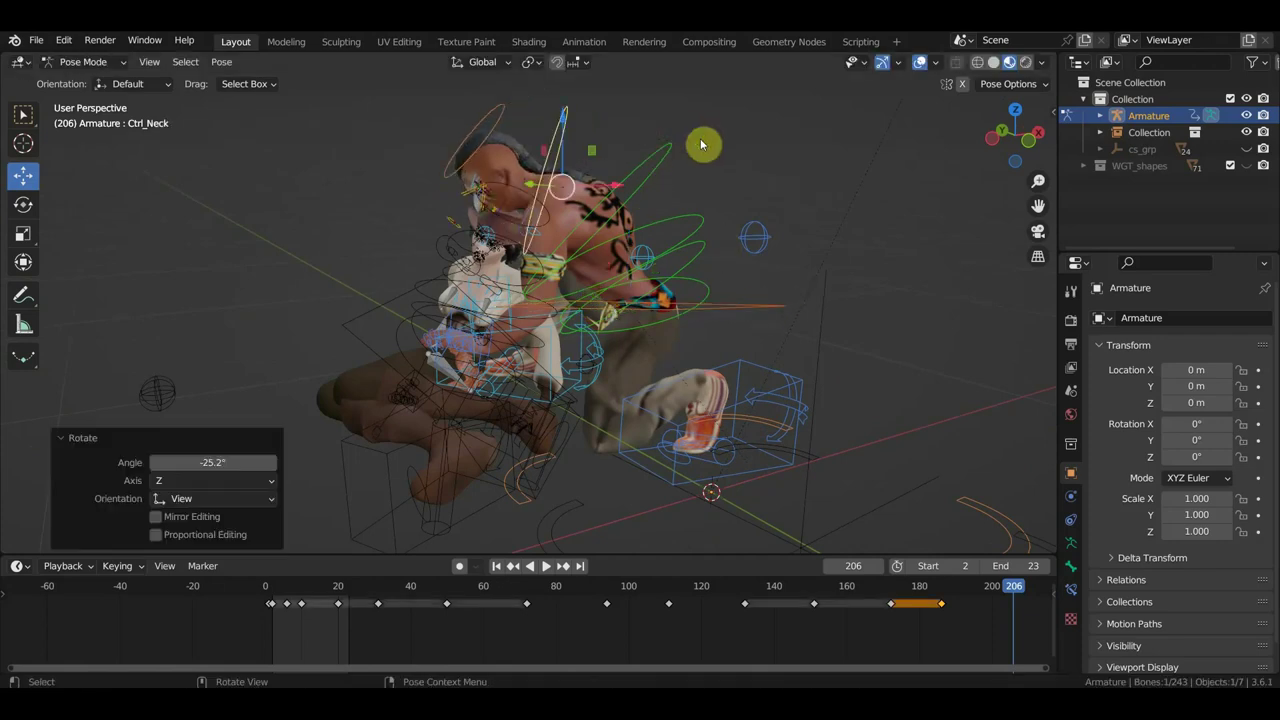
{"action": "middle_click_drag", "start_coordinate": [700, 143], "coordinate": [843, 143]}
{"action": "key", "text": "r"}
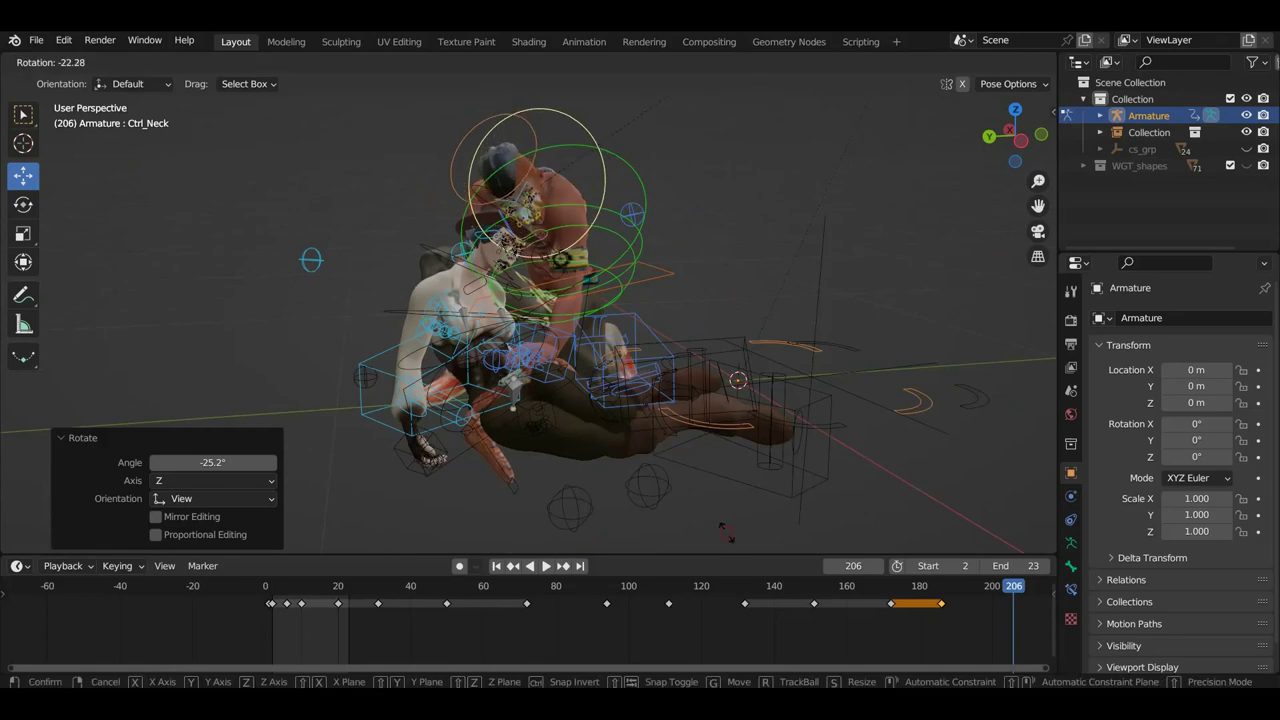
{"action": "left_click", "coordinate": [735, 540]}
{"action": "mouse_move", "coordinate": [760, 540]}
{"action": "middle_mouse_down"}
{"action": "mouse_move", "coordinate": [766, 517]}
{"action": "mouse_move", "coordinate": [706, 511]}
{"action": "mouse_move", "coordinate": [865, 203]}
{"action": "middle_mouse_up"}
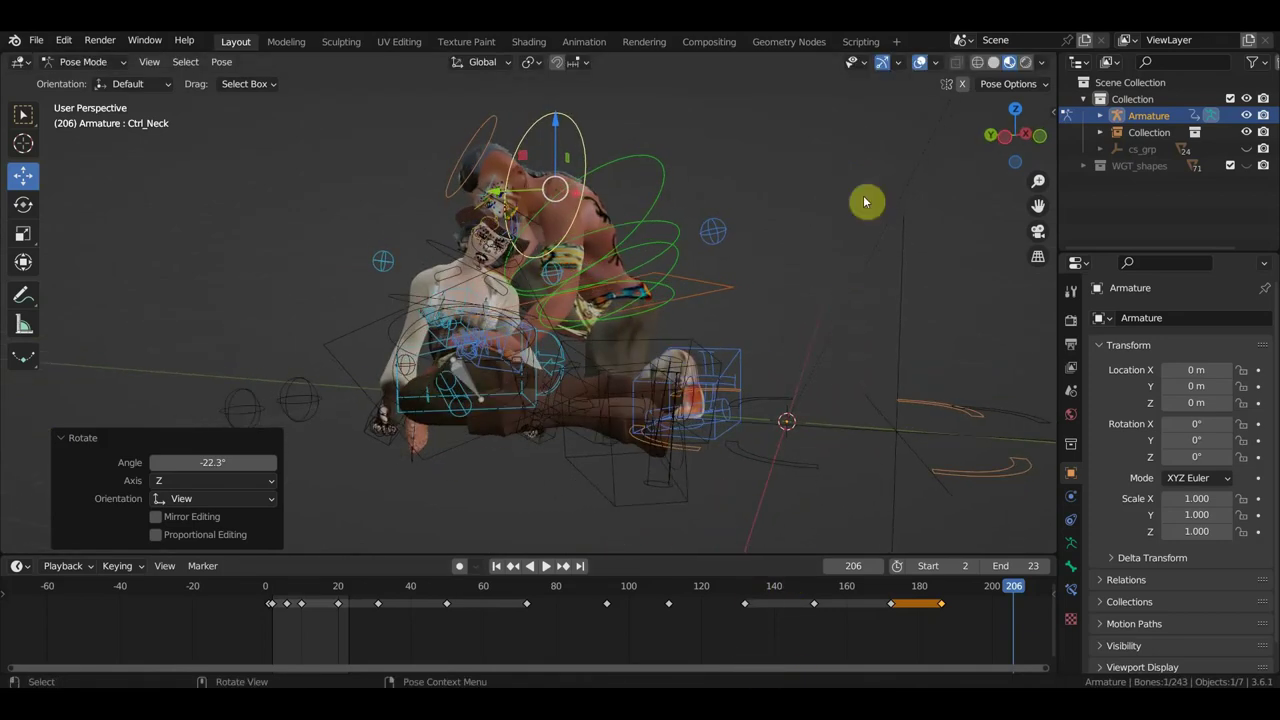
{"action": "left_click", "coordinate": [920, 64]}
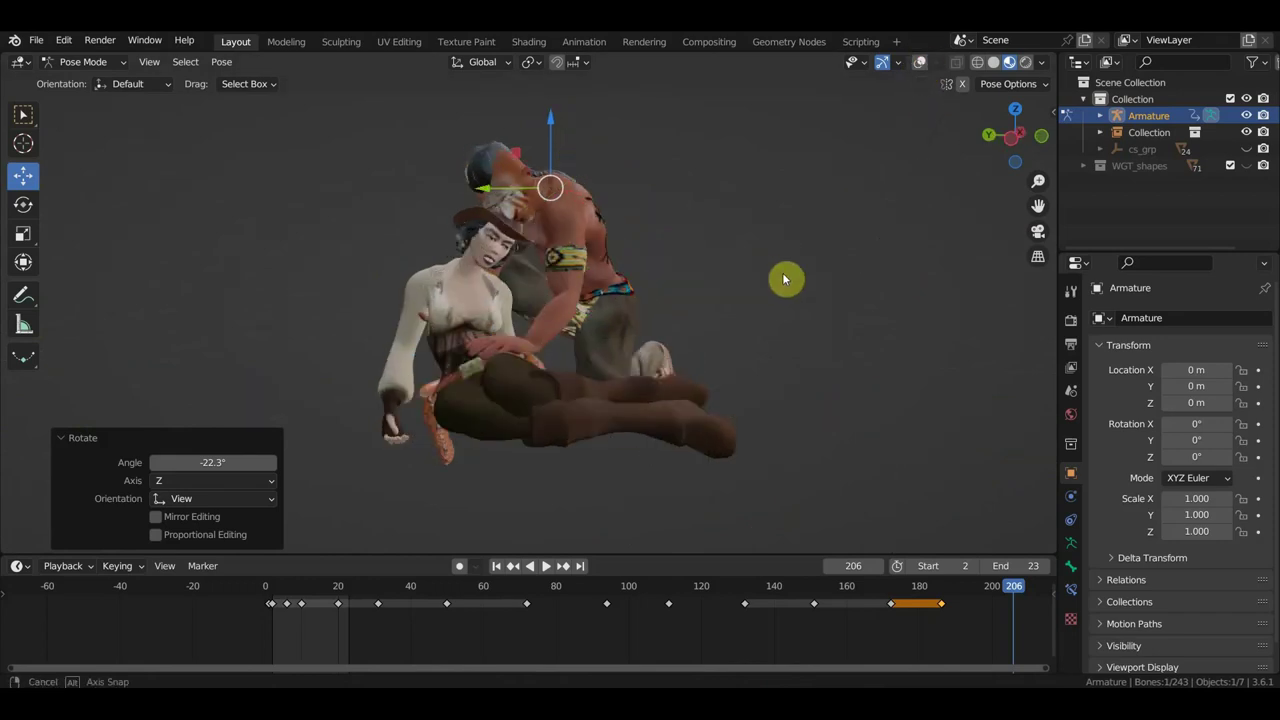
Switch to box selection and turn the rig overlays back on.
{"action": "left_click", "coordinate": [22, 117]}
{"action": "scroll", "coordinate": [455, 328], "scroll_direction": "up", "scroll_amount": 2}
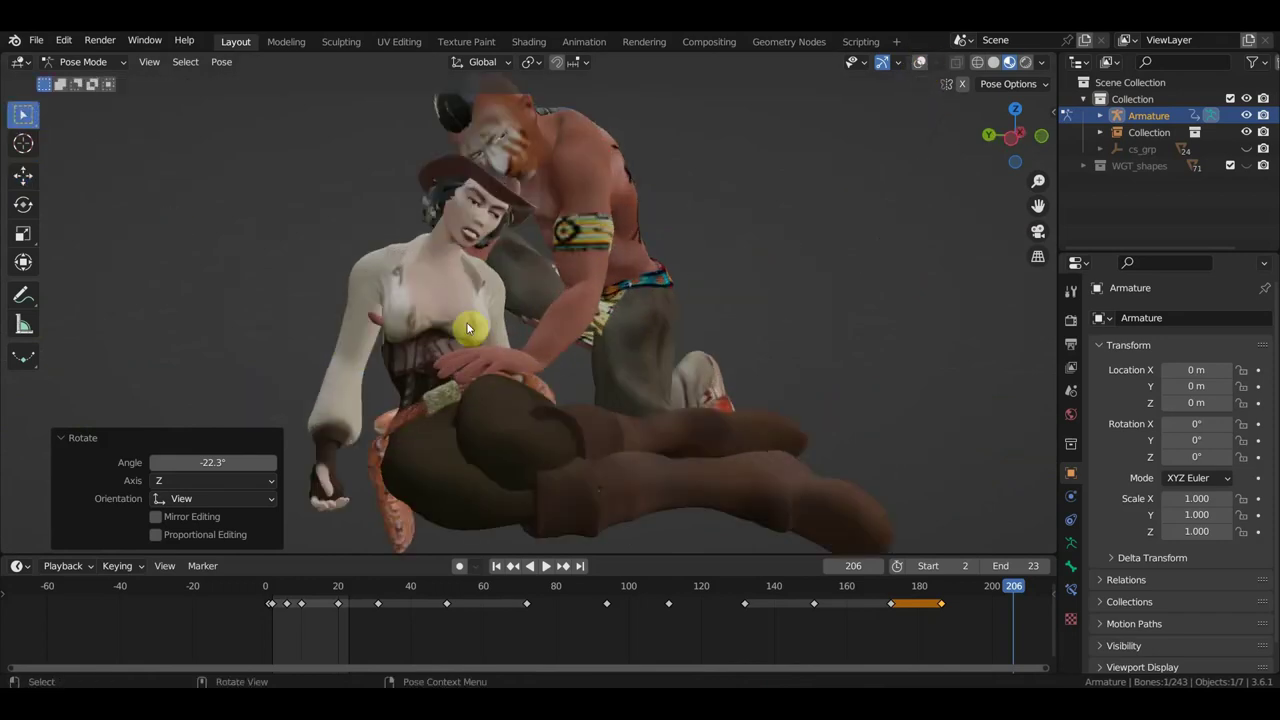
{"action": "mouse_move", "coordinate": [575, 322]}
{"action": "middle_mouse_down"}
{"action": "mouse_move", "coordinate": [559, 316]}
{"action": "mouse_move", "coordinate": [570, 291]}
{"action": "mouse_move", "coordinate": [582, 305]}
{"action": "mouse_move", "coordinate": [542, 314]}
{"action": "mouse_move", "coordinate": [611, 254]}
{"action": "mouse_move", "coordinate": [660, 290]}
{"action": "mouse_move", "coordinate": [660, 343]}
{"action": "mouse_move", "coordinate": [700, 340]}
{"action": "mouse_move", "coordinate": [716, 322]}
{"action": "middle_mouse_up"}
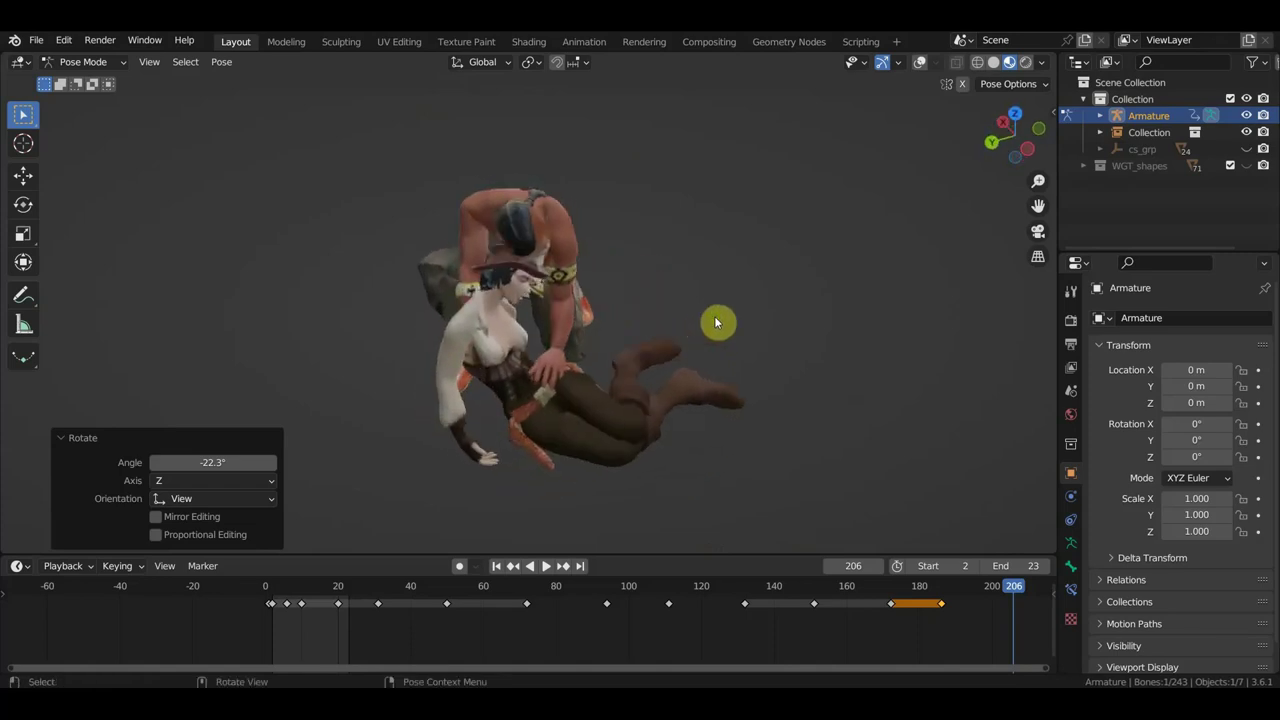
{"action": "left_click", "coordinate": [926, 62]}
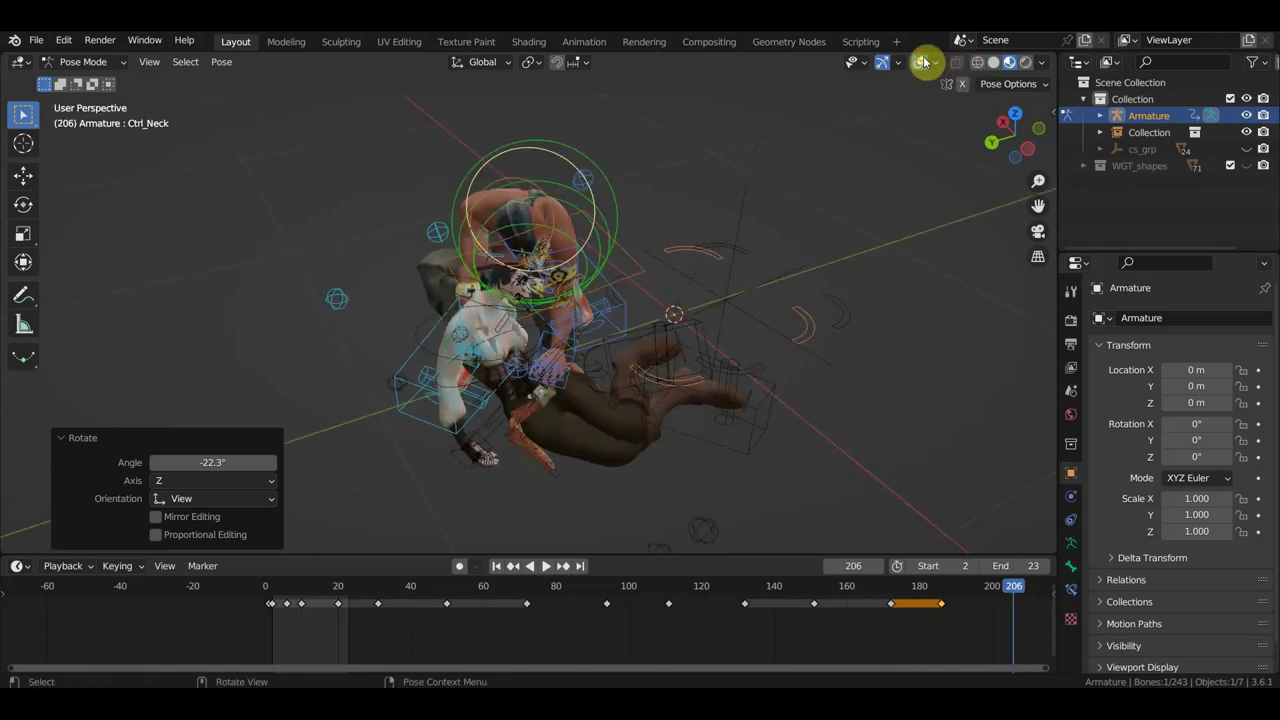
Rotate Ctrl_Hips slightly and shift it to a new position.
{"action": "left_click", "coordinate": [640, 266]}
{"action": "key", "text": "r"}
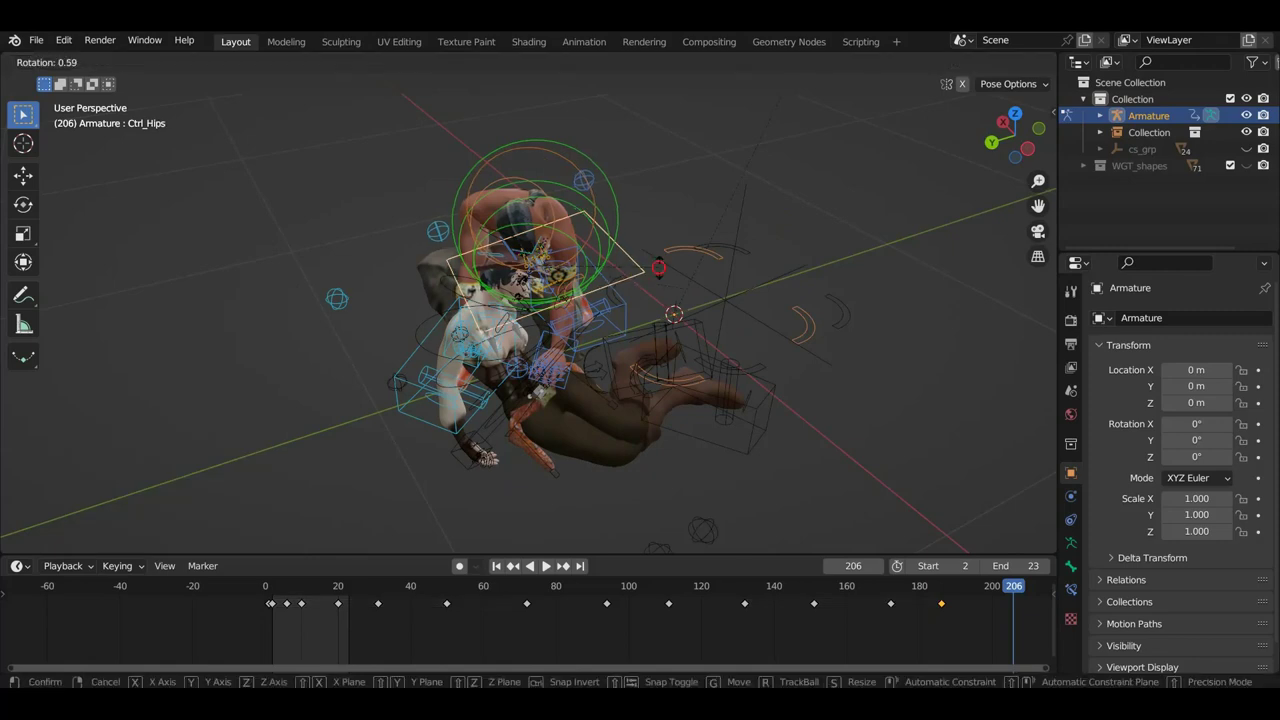
{"action": "left_click", "coordinate": [626, 266]}
{"action": "key", "text": "g"}
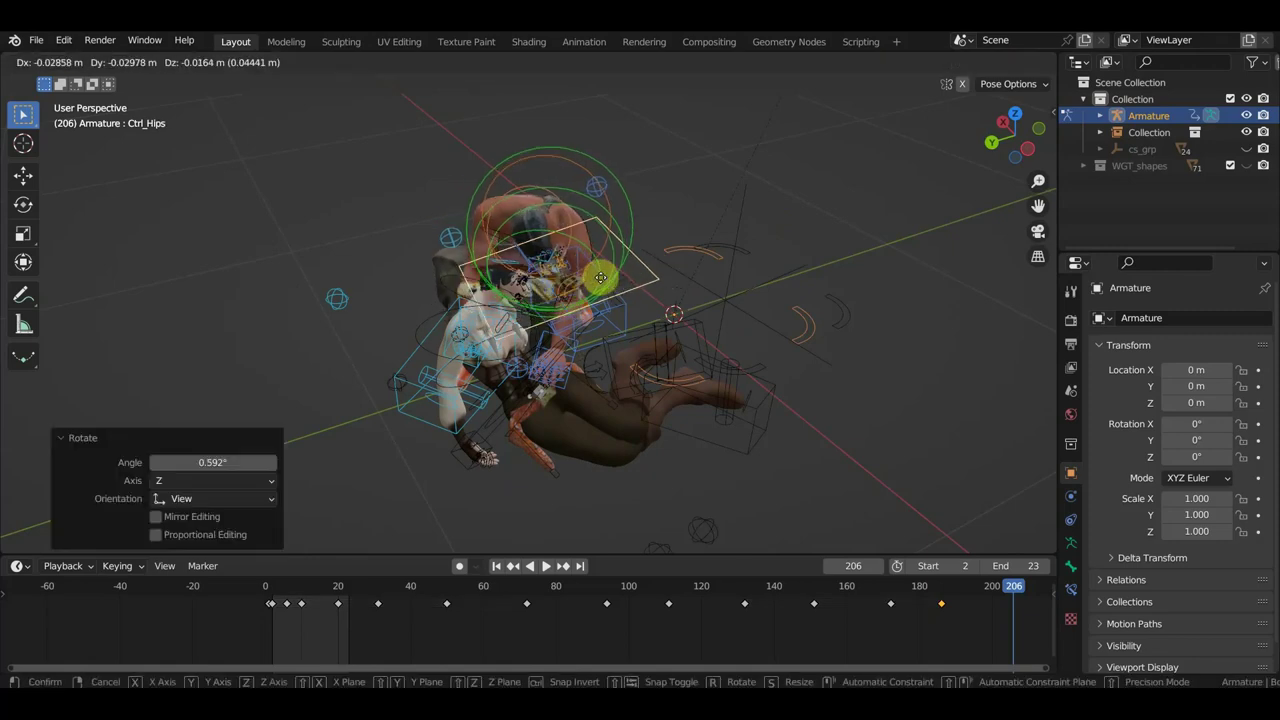
{"action": "left_click", "coordinate": [638, 297]}
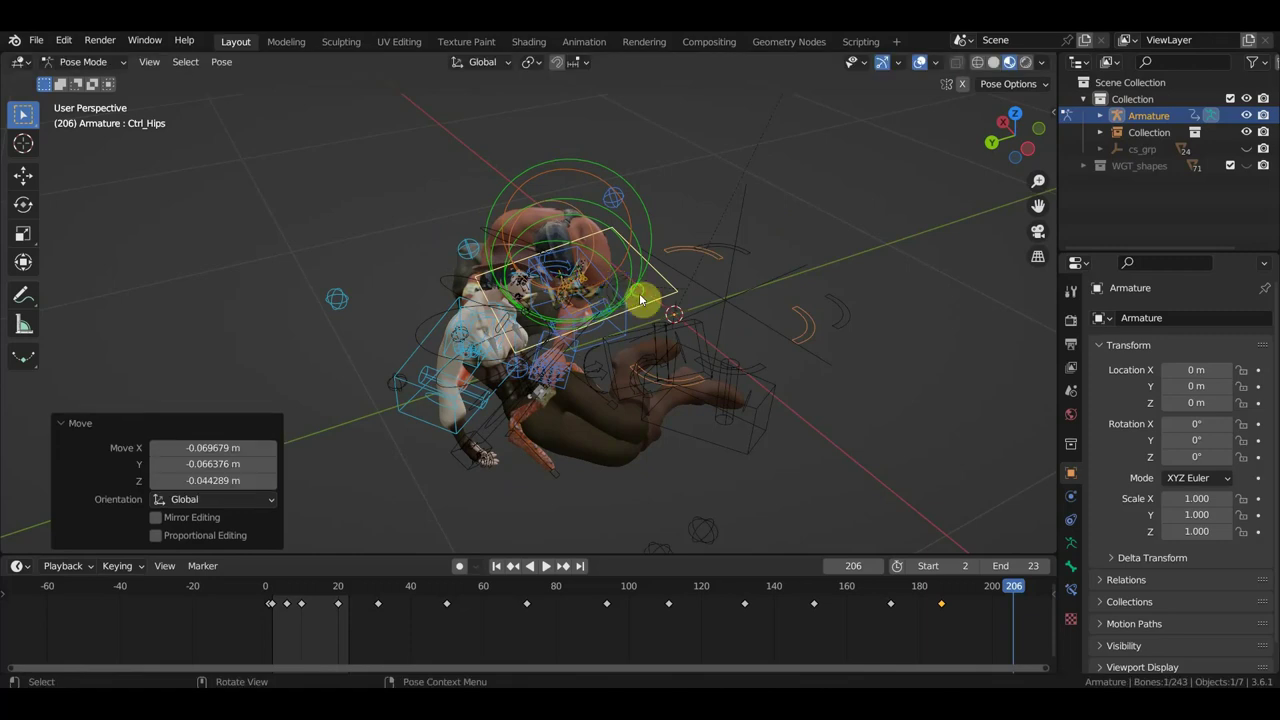
{"action": "middle_click_drag", "start_coordinate": [640, 298], "coordinate": [631, 240]}
Move Ctrl_Hips again and rotate it -8.27°.
{"action": "key", "text": "g"}
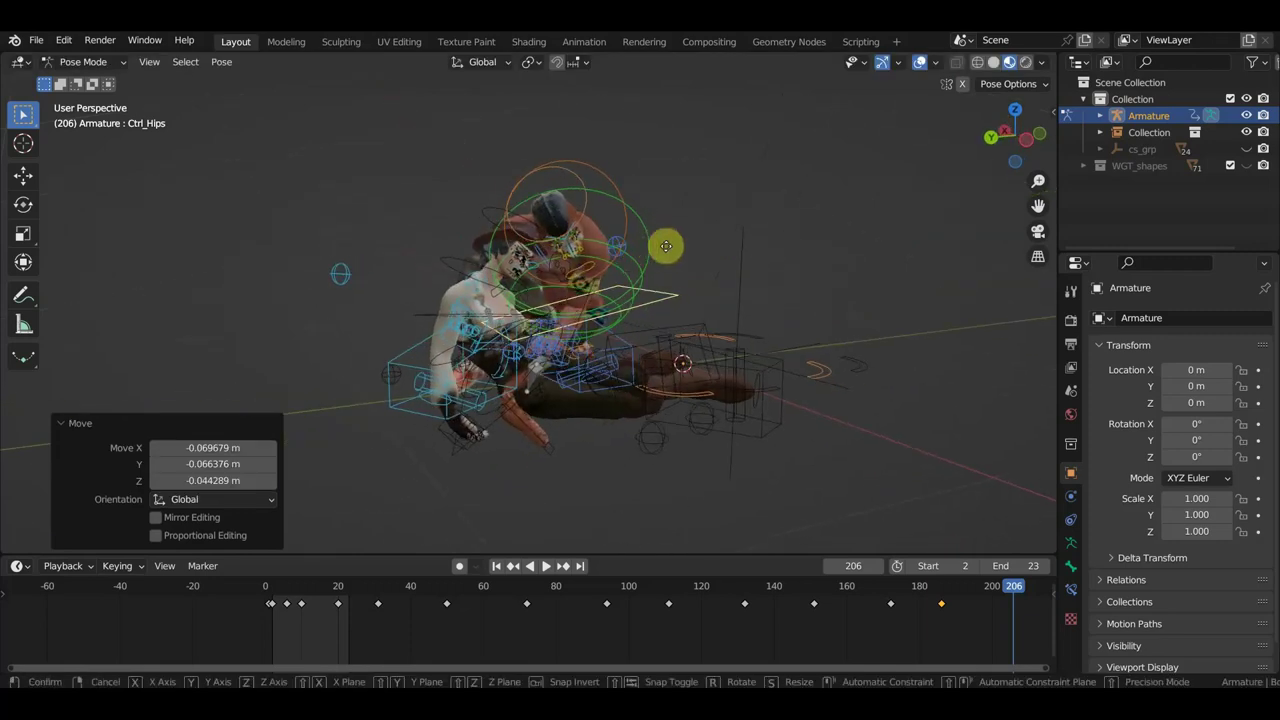
{"action": "left_click", "coordinate": [655, 250]}
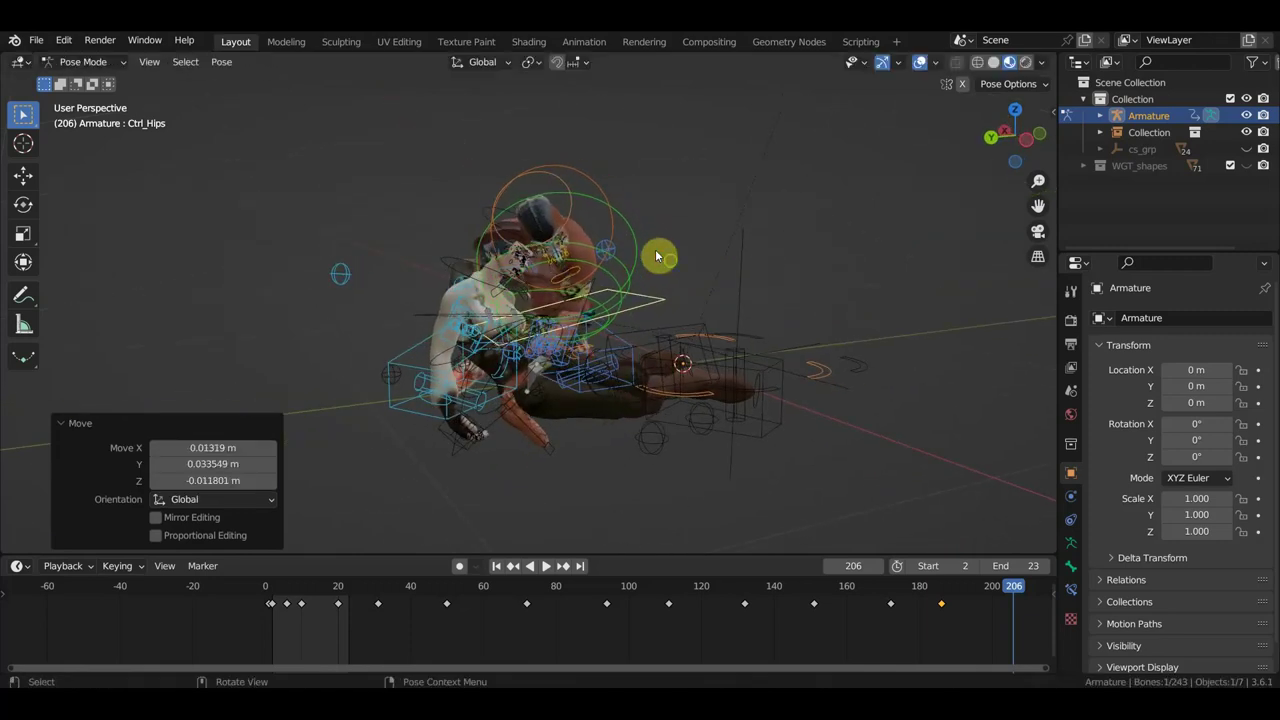
{"action": "mouse_move", "coordinate": [657, 253]}
{"action": "middle_mouse_down"}
{"action": "mouse_move", "coordinate": [861, 295]}
{"action": "mouse_move", "coordinate": [760, 363]}
{"action": "middle_mouse_up"}
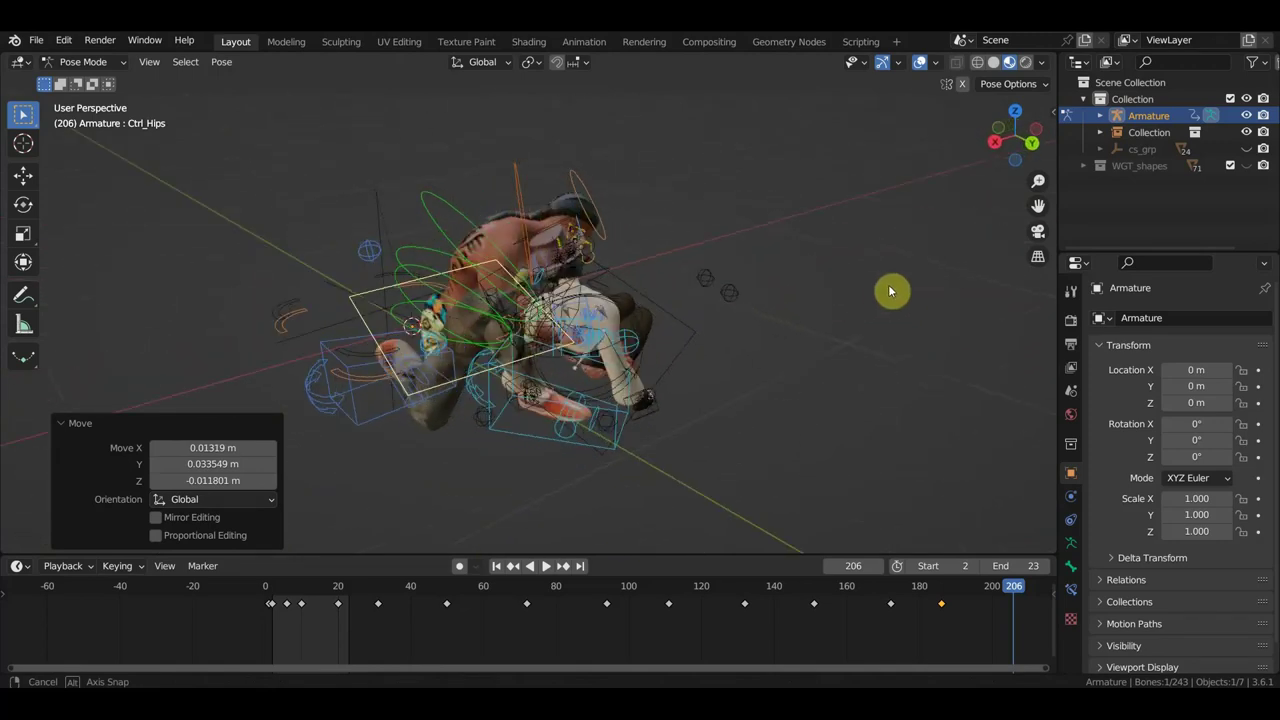
{"action": "key", "text": "r"}
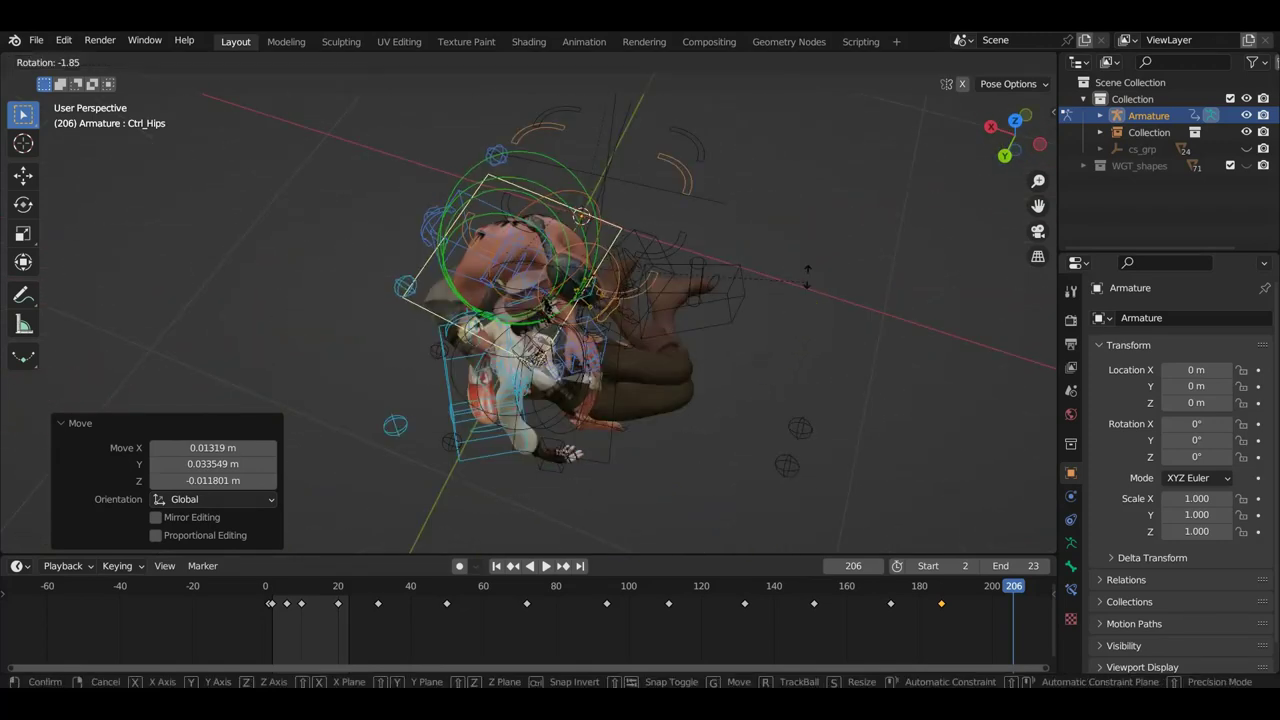
{"action": "left_click", "coordinate": [814, 254]}
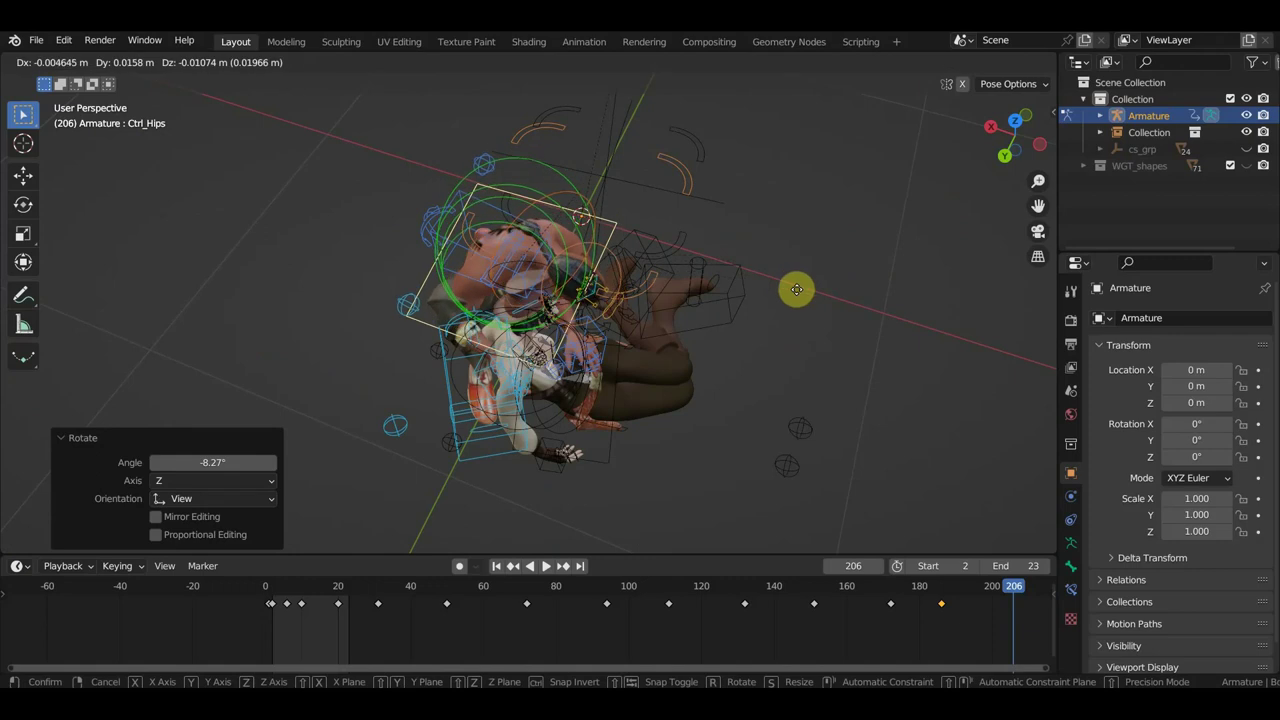
{"action": "left_click", "coordinate": [798, 288]}
{"action": "mouse_move", "coordinate": [797, 293]}
{"action": "middle_mouse_down"}
{"action": "mouse_move", "coordinate": [666, 217]}
{"action": "mouse_move", "coordinate": [763, 146]}
{"action": "middle_mouse_up"}
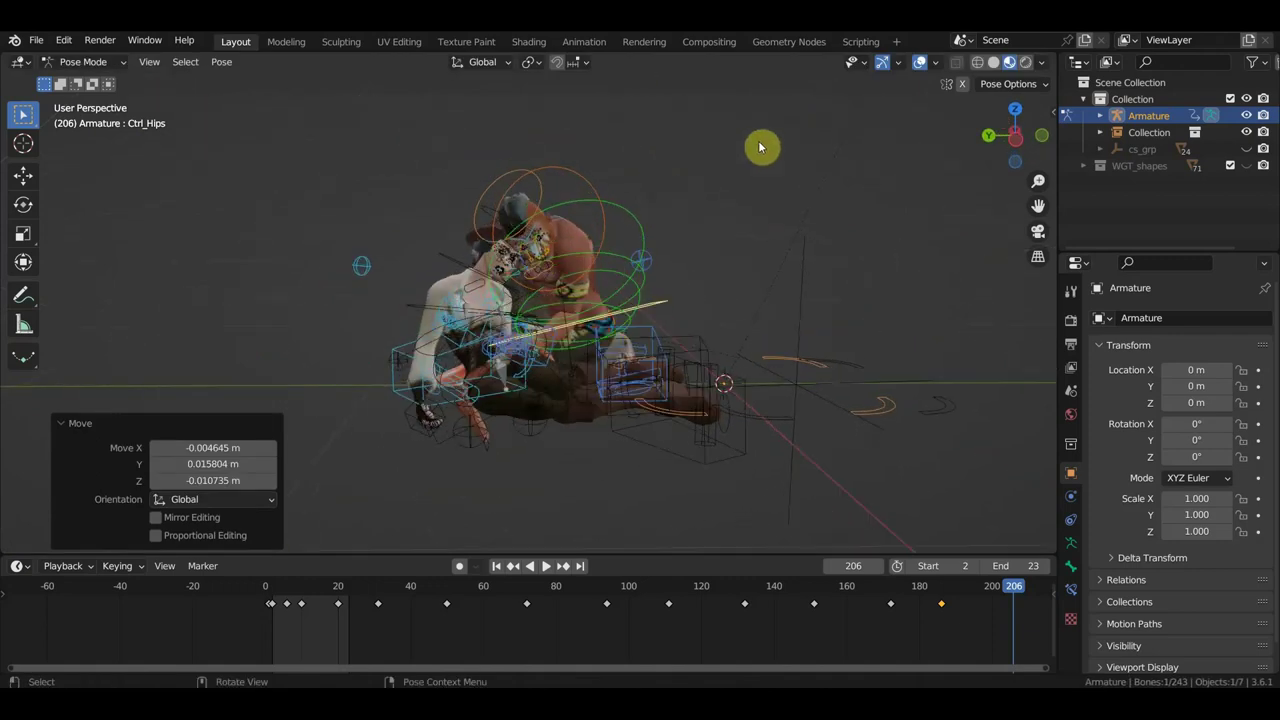
{"action": "mouse_move", "coordinate": [761, 239]}
{"action": "middle_mouse_down"}
{"action": "mouse_move", "coordinate": [634, 249]}
{"action": "mouse_move", "coordinate": [558, 211]}
{"action": "middle_mouse_up"}
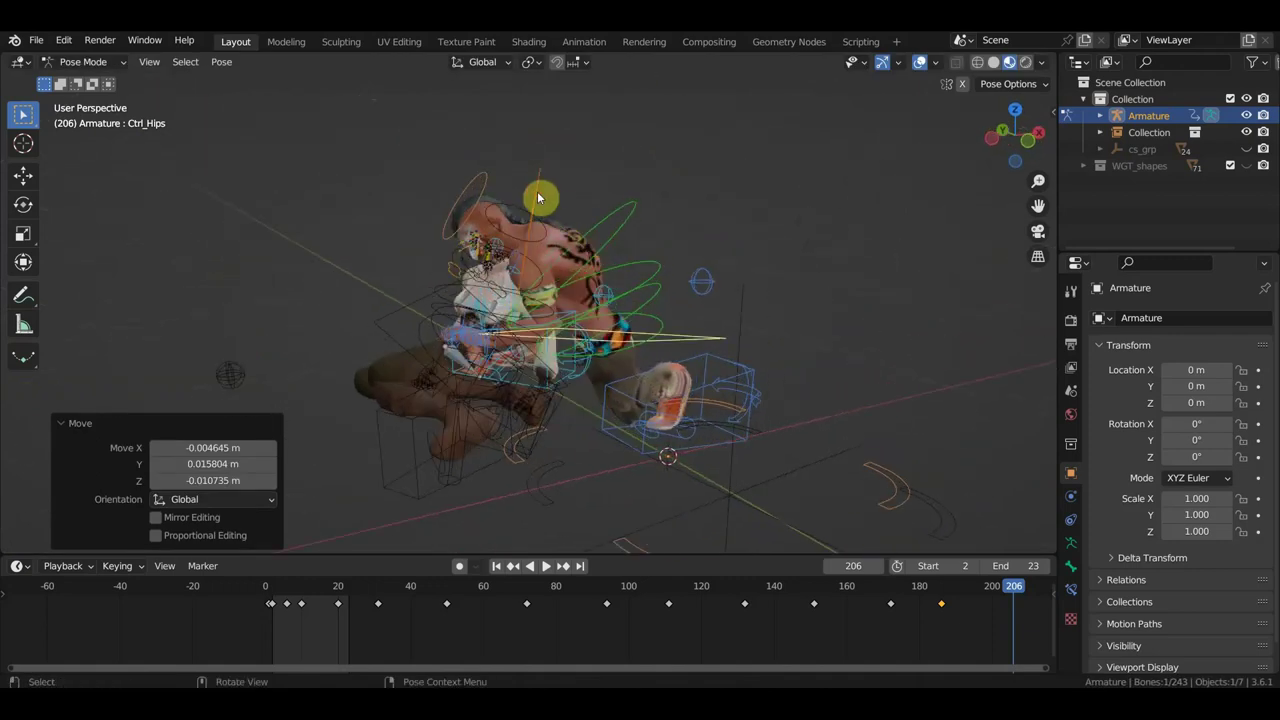
Tilt Ctrl_Neck to 23.6°.
{"action": "left_click", "coordinate": [545, 198]}
{"action": "key", "text": "r"}
{"action": "left_click", "coordinate": [638, 262]}
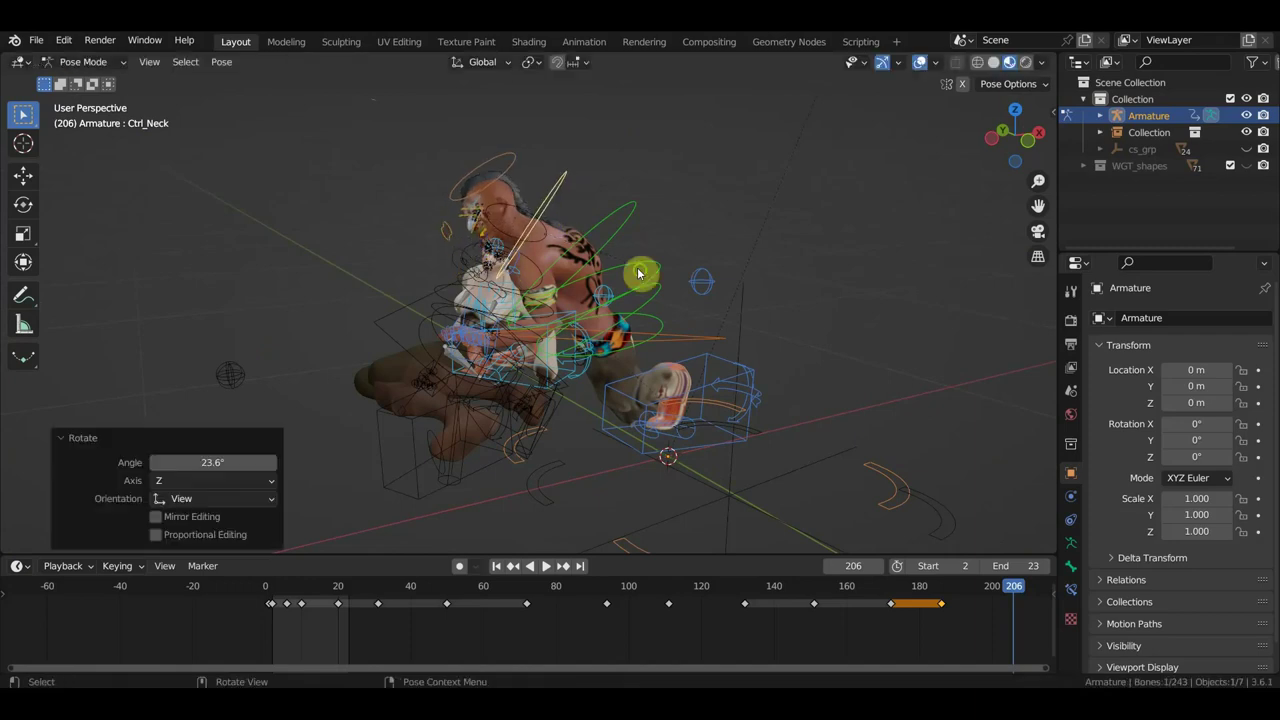
{"action": "middle_click_drag", "start_coordinate": [640, 272], "coordinate": [783, 277]}
Rotate Ctrl_Head 19.9° and inspect the pose up close.
{"action": "left_click", "coordinate": [548, 165]}
{"action": "mouse_move", "coordinate": [548, 165]}
{"action": "middle_mouse_down"}
{"action": "mouse_move", "coordinate": [660, 200]}
{"action": "mouse_move", "coordinate": [531, 217]}
{"action": "middle_mouse_up"}
{"action": "key", "text": "r"}
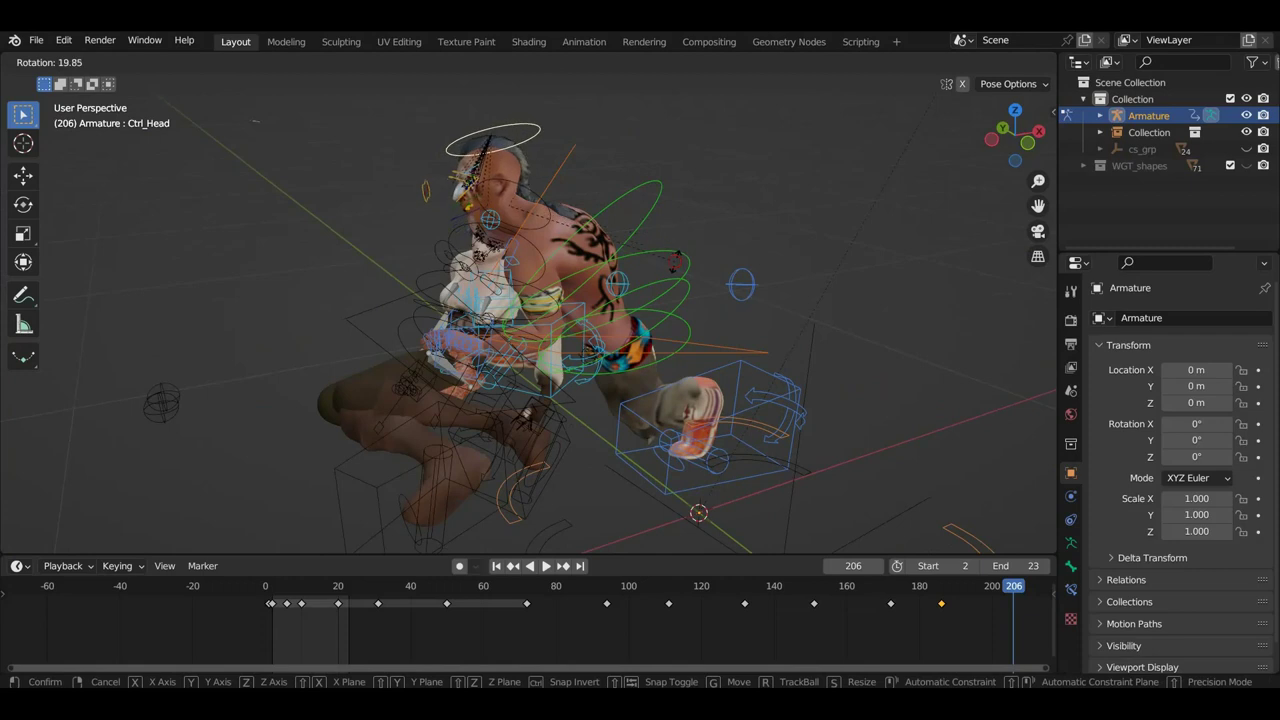
{"action": "left_click", "coordinate": [679, 265]}
{"action": "middle_click_drag", "start_coordinate": [634, 280], "coordinate": [779, 262]}
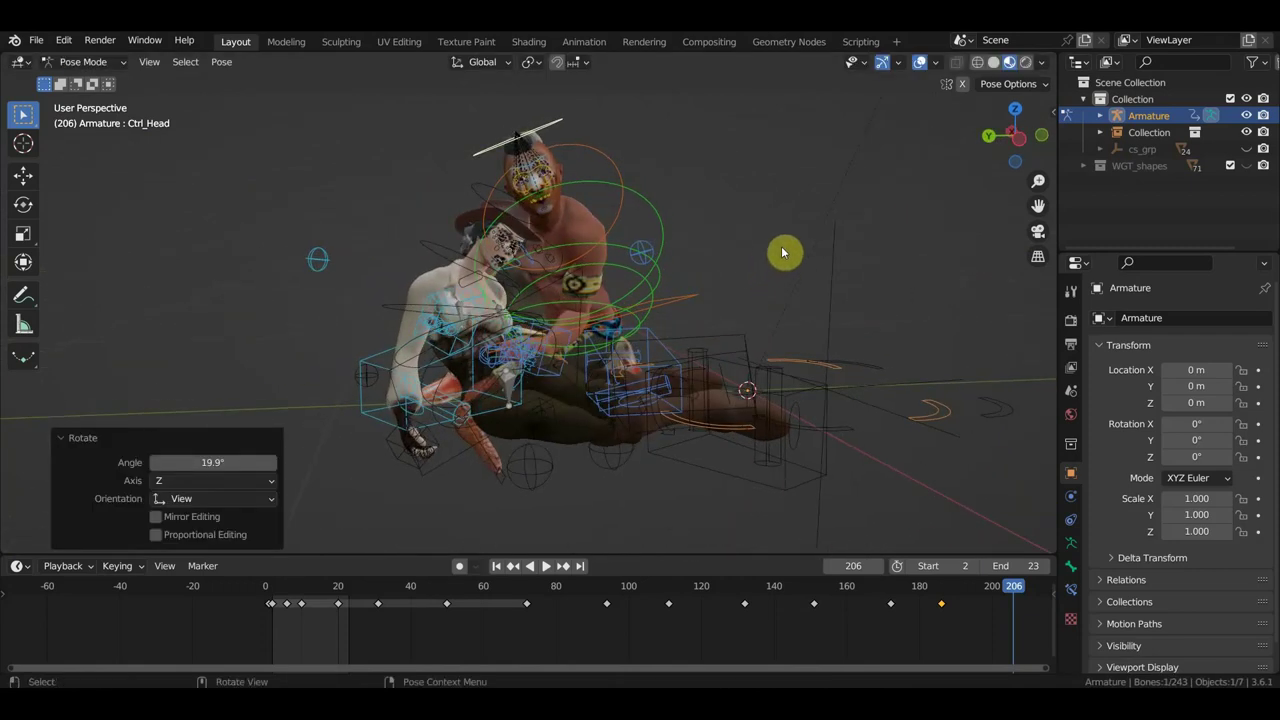
{"action": "scroll", "coordinate": [646, 350], "scroll_direction": "up", "scroll_amount": 3}
{"action": "scroll", "coordinate": [643, 355], "scroll_direction": "up", "scroll_amount": 2}
{"action": "mouse_move", "coordinate": [643, 357]}
{"action": "middle_mouse_down"}
{"action": "mouse_move", "coordinate": [571, 377]}
{"action": "mouse_move", "coordinate": [634, 362]}
{"action": "mouse_move", "coordinate": [644, 375]}
{"action": "mouse_move", "coordinate": [606, 417]}
{"action": "mouse_move", "coordinate": [586, 391]}
{"action": "mouse_move", "coordinate": [488, 369]}
{"action": "mouse_move", "coordinate": [615, 395]}
{"action": "middle_mouse_up"}
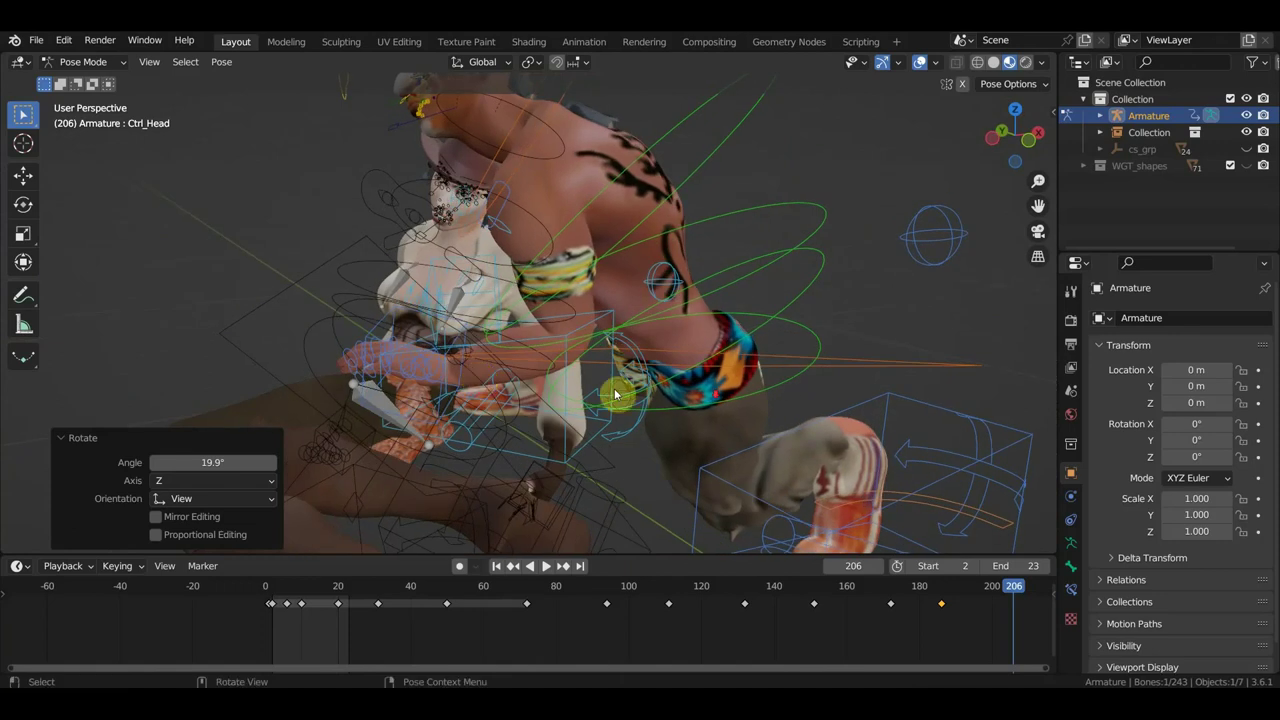
{"action": "scroll", "coordinate": [615, 395], "scroll_direction": "down", "scroll_amount": 5}
{"action": "middle_click_drag", "start_coordinate": [777, 403], "coordinate": [660, 413]}
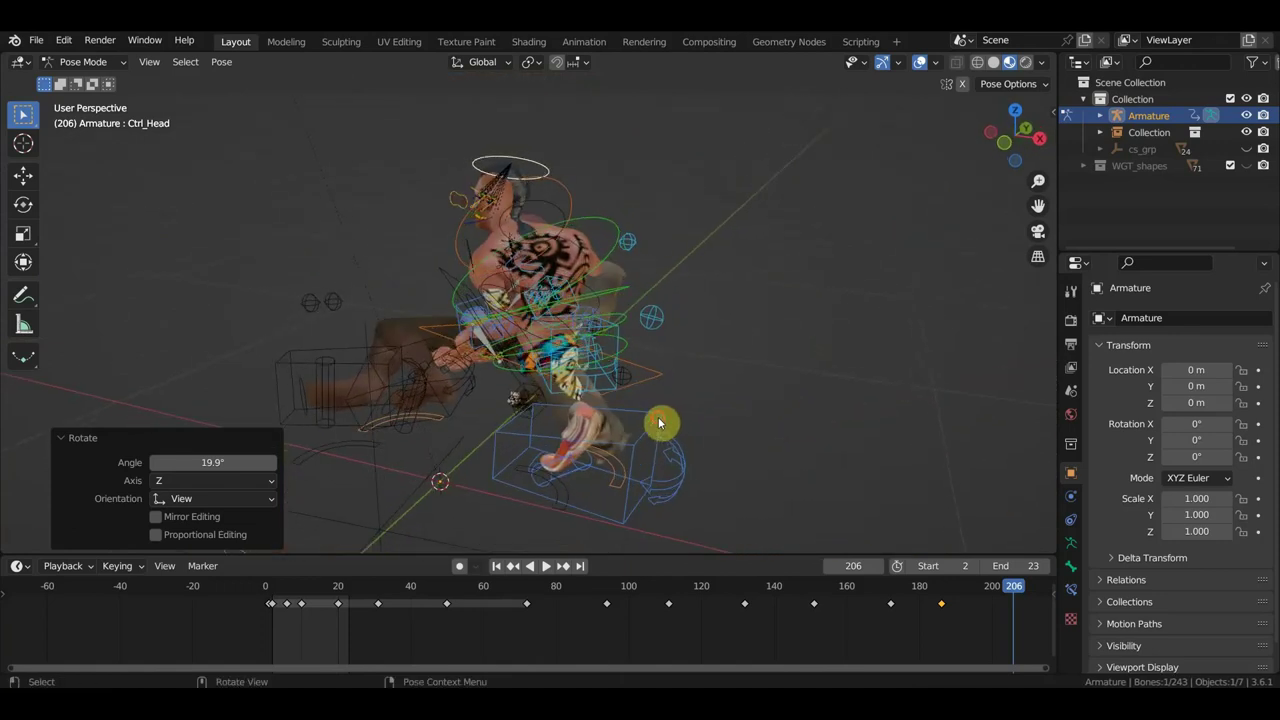
{"action": "left_click", "coordinate": [660, 420]}
Move Ctrl_Foot_IK_Left and raise the left knee pole up and to the right.
{"action": "key", "text": "g"}
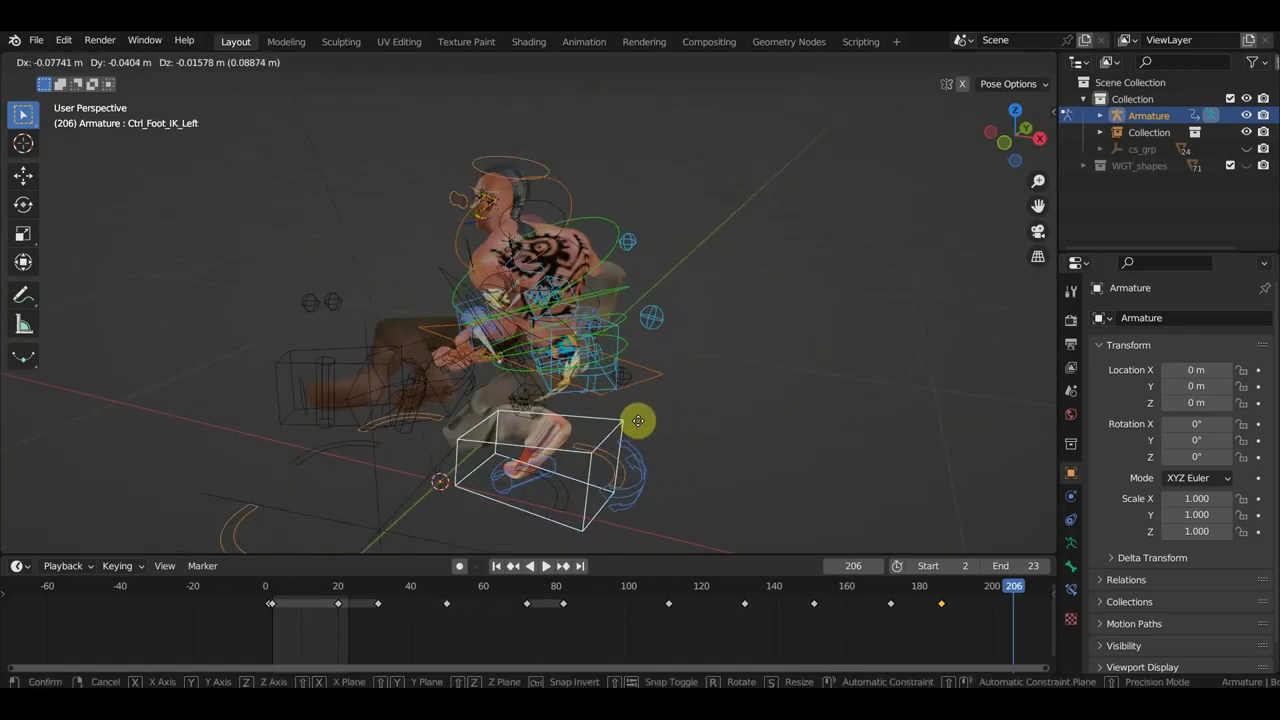
{"action": "left_click", "coordinate": [604, 421]}
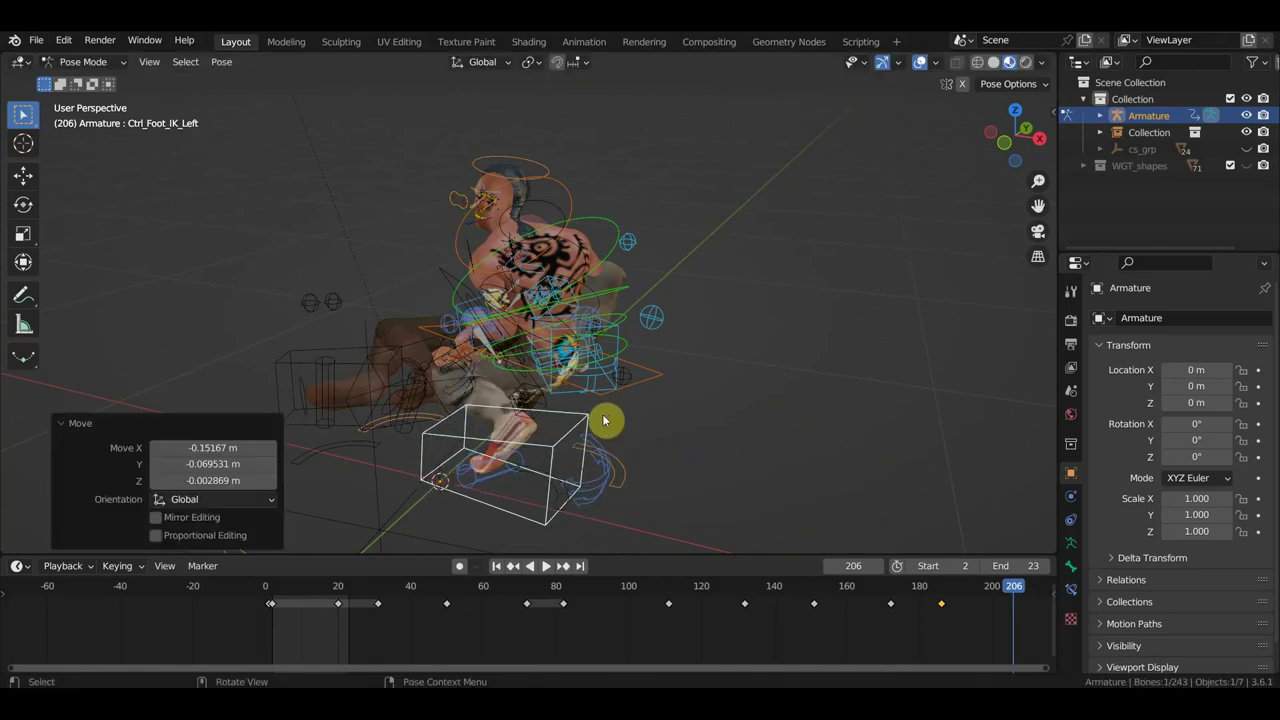
{"action": "mouse_move", "coordinate": [603, 421]}
{"action": "middle_mouse_down"}
{"action": "mouse_move", "coordinate": [791, 398]}
{"action": "mouse_move", "coordinate": [678, 345]}
{"action": "middle_mouse_up"}
{"action": "middle_click_drag", "start_coordinate": [524, 406], "coordinate": [577, 408]}
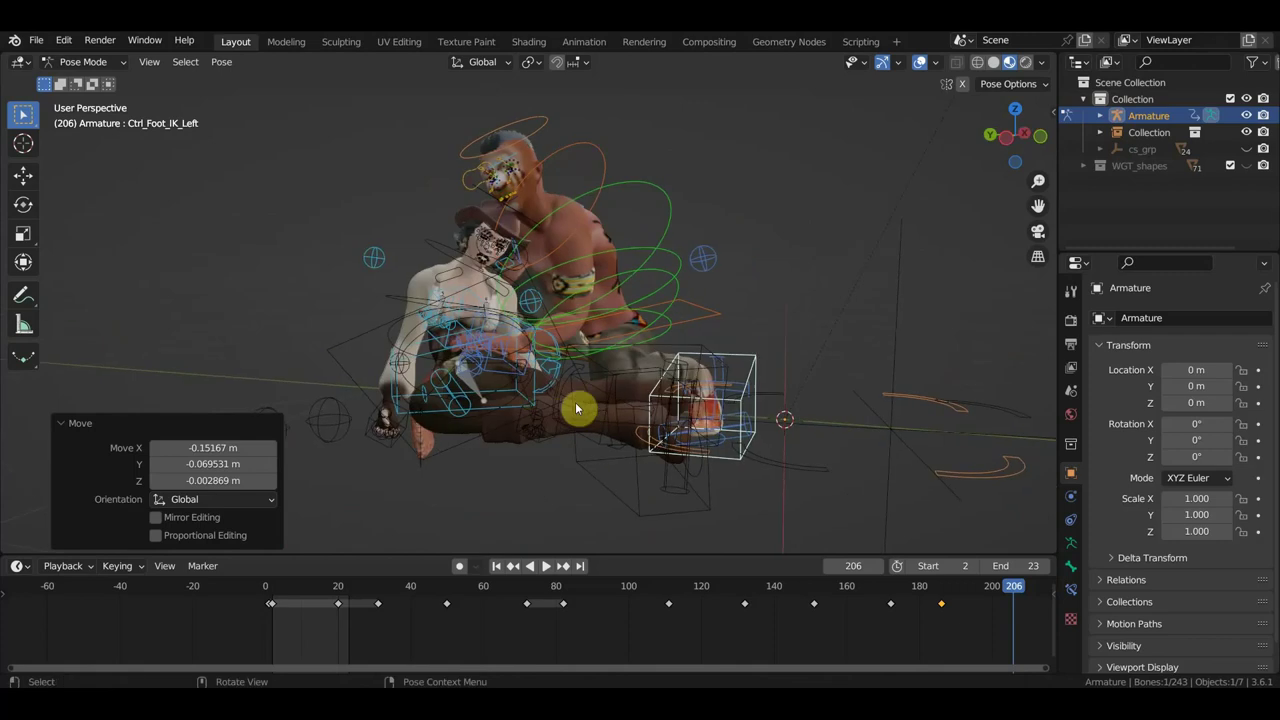
{"action": "mouse_move", "coordinate": [540, 332]}
{"action": "middle_mouse_down"}
{"action": "mouse_move", "coordinate": [600, 354]}
{"action": "mouse_move", "coordinate": [591, 387]}
{"action": "middle_mouse_up"}
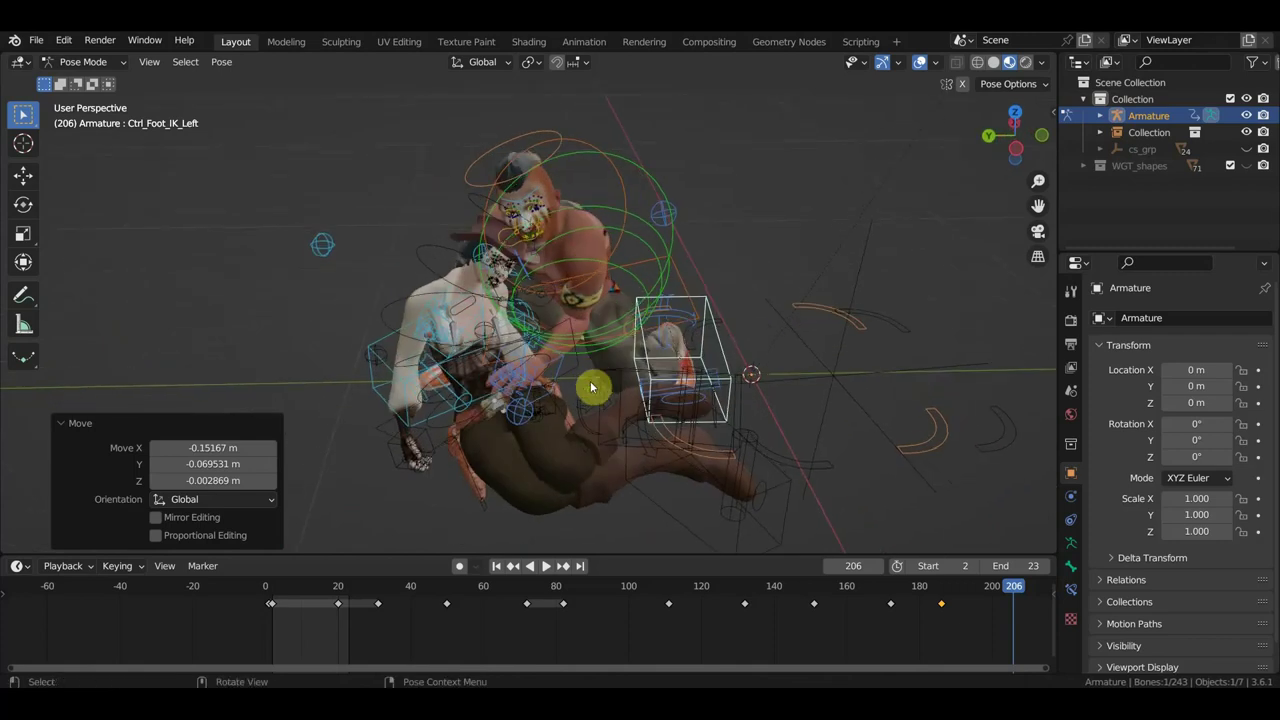
{"action": "left_click", "coordinate": [521, 420]}
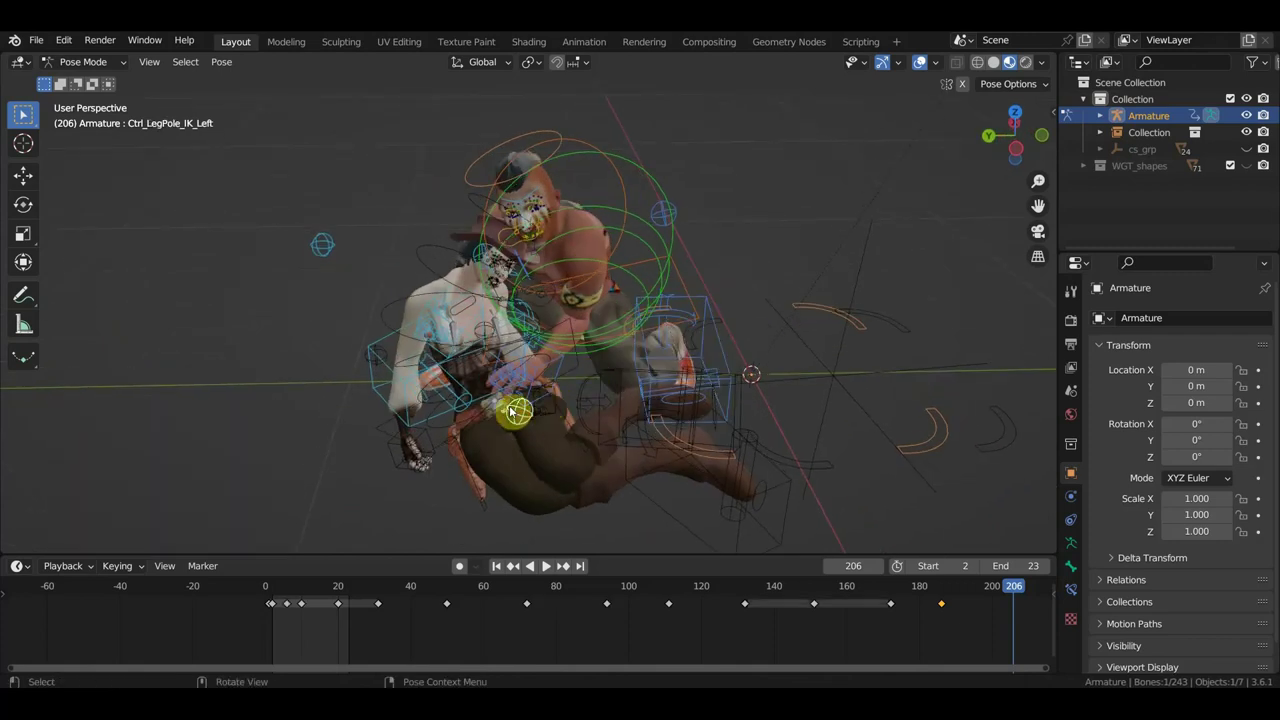
{"action": "left_click_drag", "start_coordinate": [512, 410], "coordinate": [621, 360]}
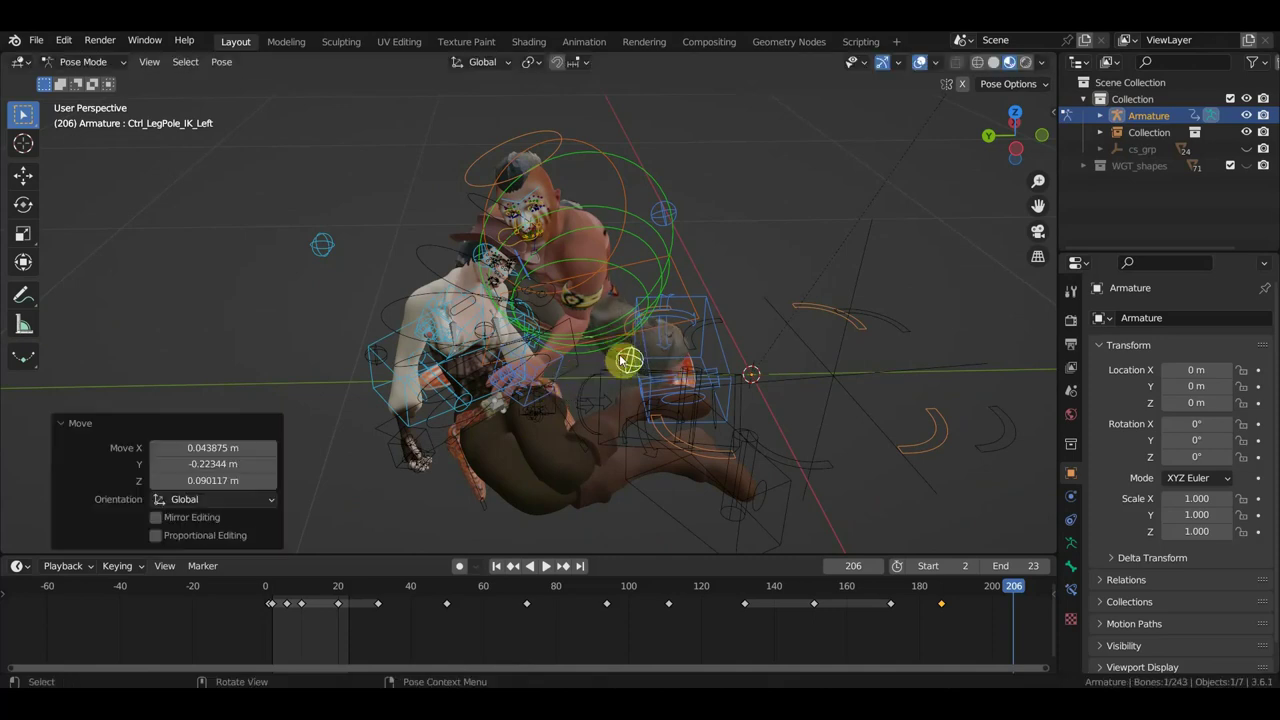
Reposition the left foot IK box, try a foot roll, then clear its tilt so it lies flat.
{"action": "left_click", "coordinate": [714, 367]}
{"action": "left_click_drag", "start_coordinate": [731, 366], "coordinate": [703, 380]}
{"action": "middle_click_drag", "start_coordinate": [703, 380], "coordinate": [587, 361]}
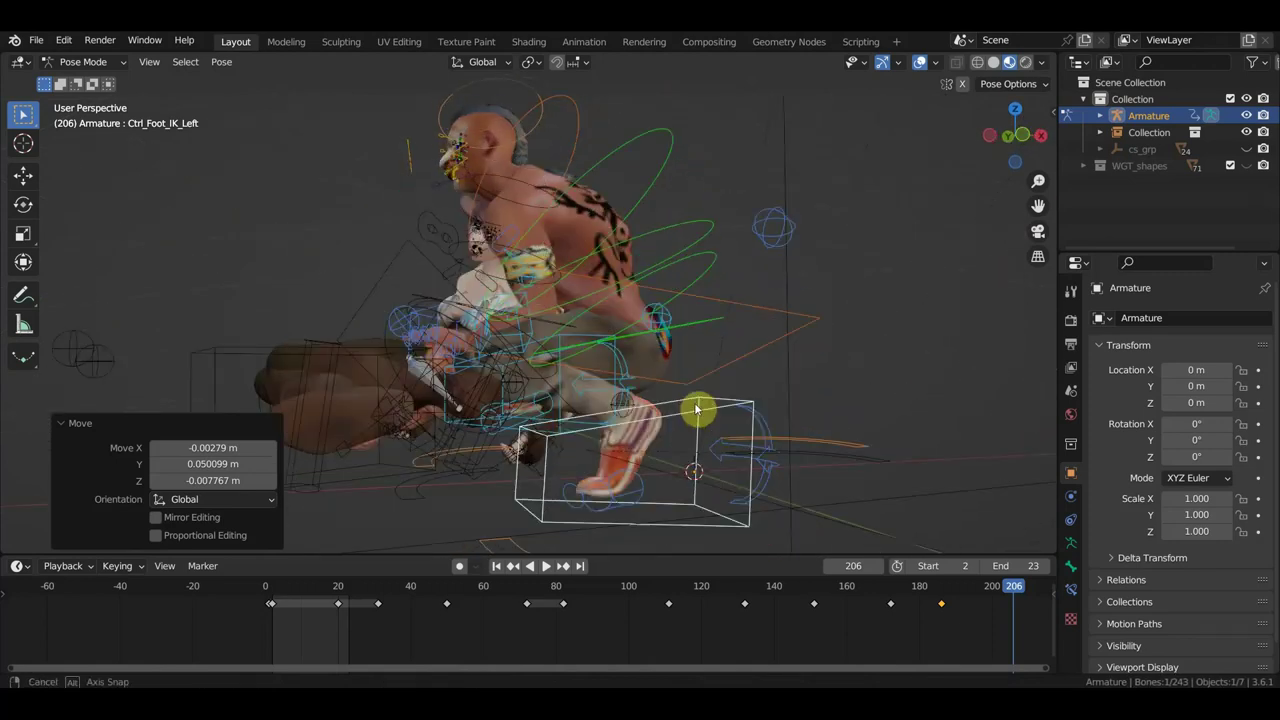
{"action": "middle_click_drag", "start_coordinate": [740, 448], "coordinate": [697, 409]}
{"action": "left_click", "coordinate": [779, 449]}
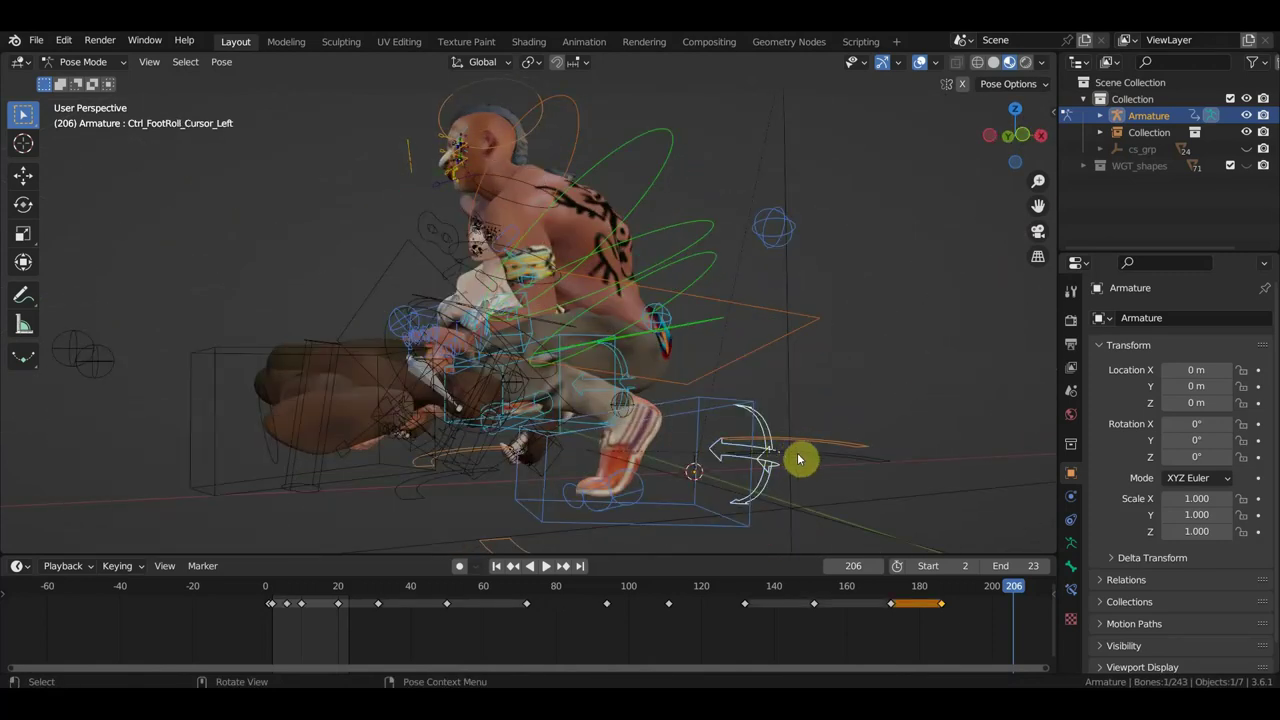
{"action": "mouse_move", "coordinate": [798, 459]}
{"action": "left_mouse_down"}
{"action": "mouse_move", "coordinate": [808, 469]}
{"action": "mouse_move", "coordinate": [811, 452]}
{"action": "left_mouse_up"}
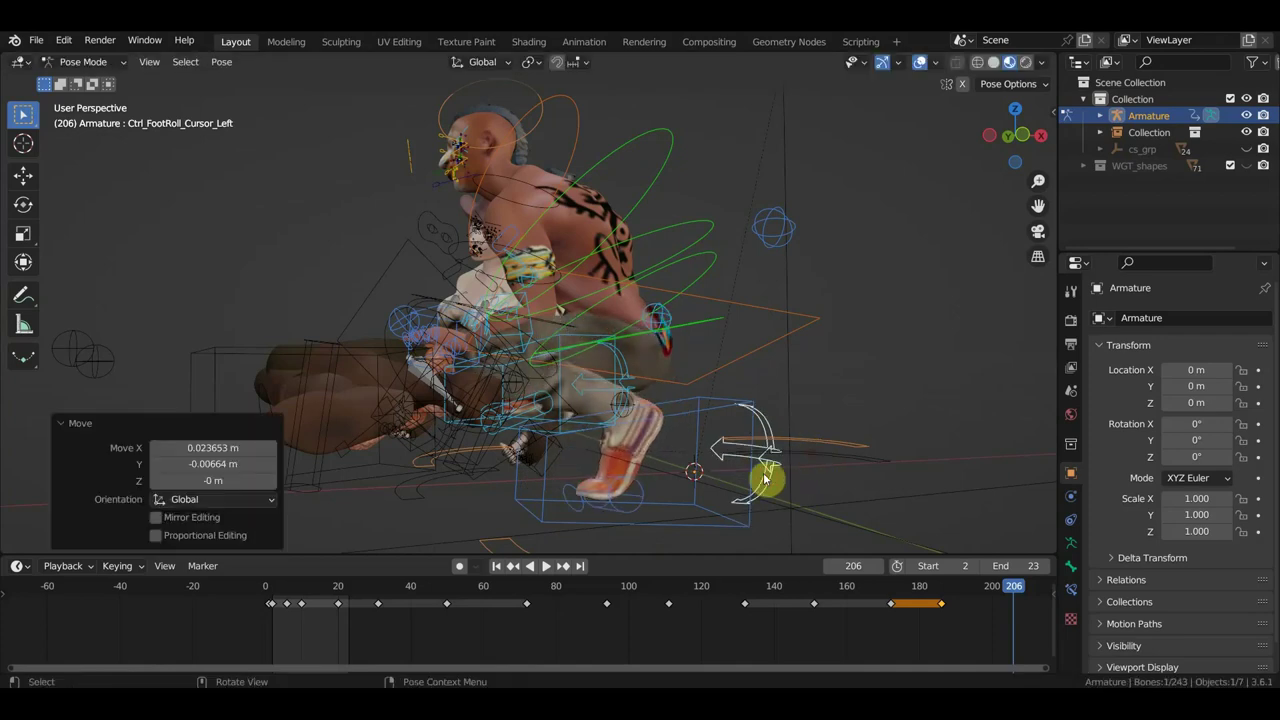
{"action": "key", "text": "alt+g"}
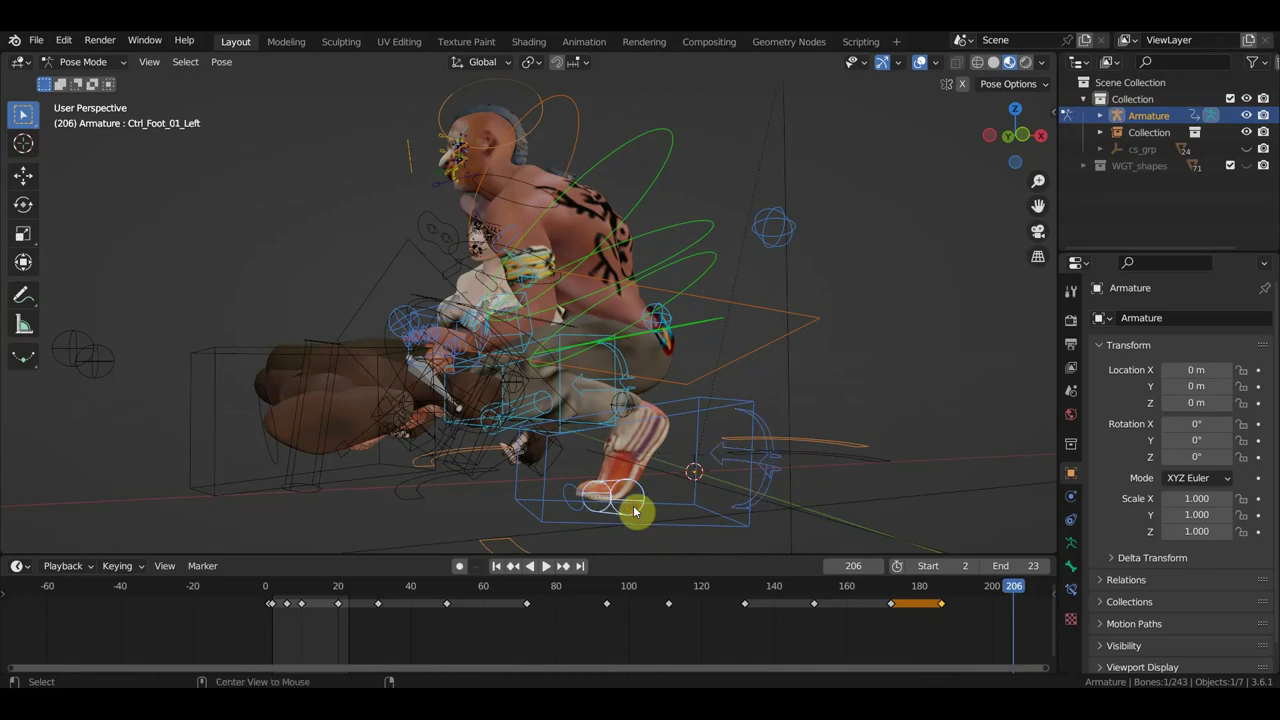
{"action": "key", "text": "alt+r"}
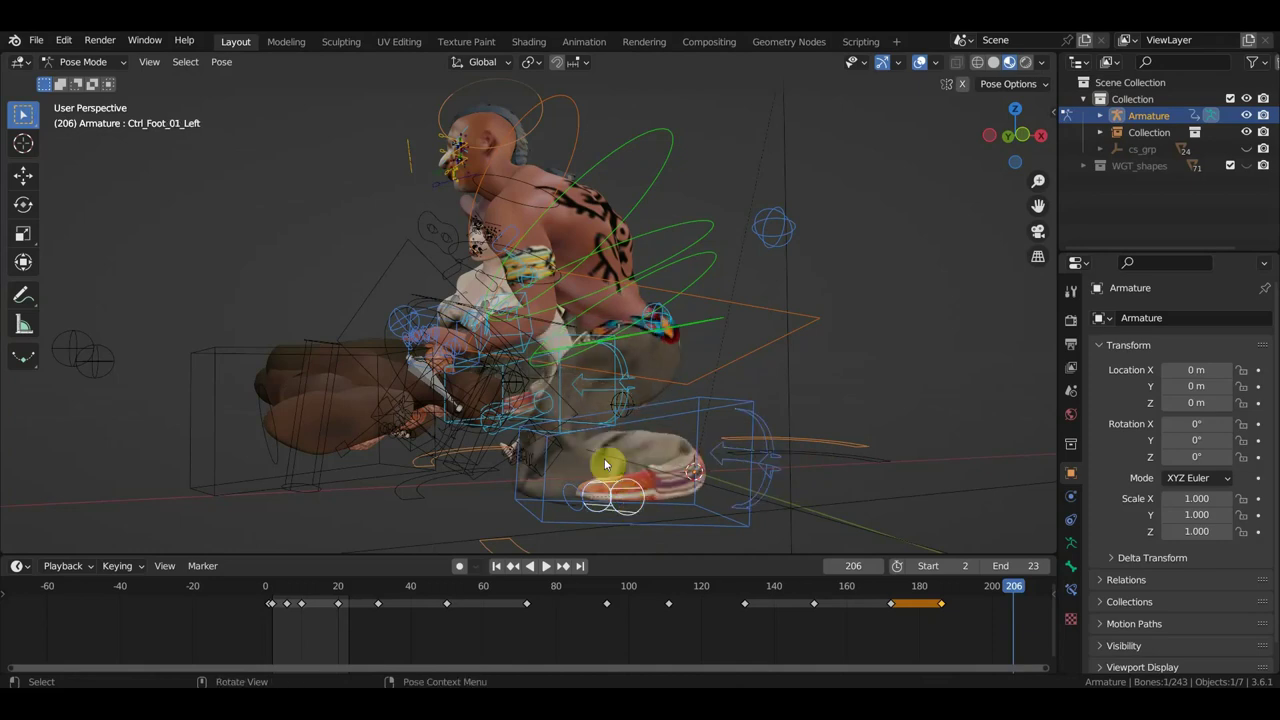
Clear the left leg rotation and slide the left foot box along X.
{"action": "middle_click_drag", "start_coordinate": [621, 434], "coordinate": [621, 446]}
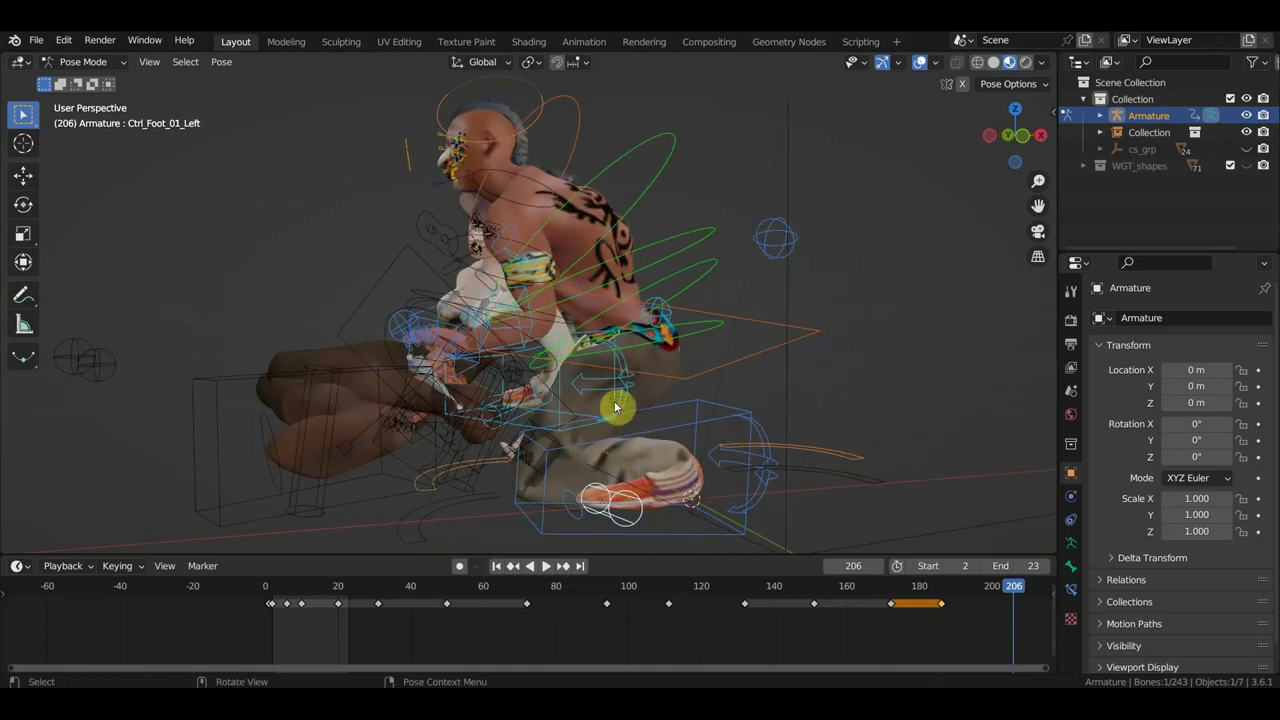
{"action": "middle_click_drag", "start_coordinate": [616, 410], "coordinate": [577, 423]}
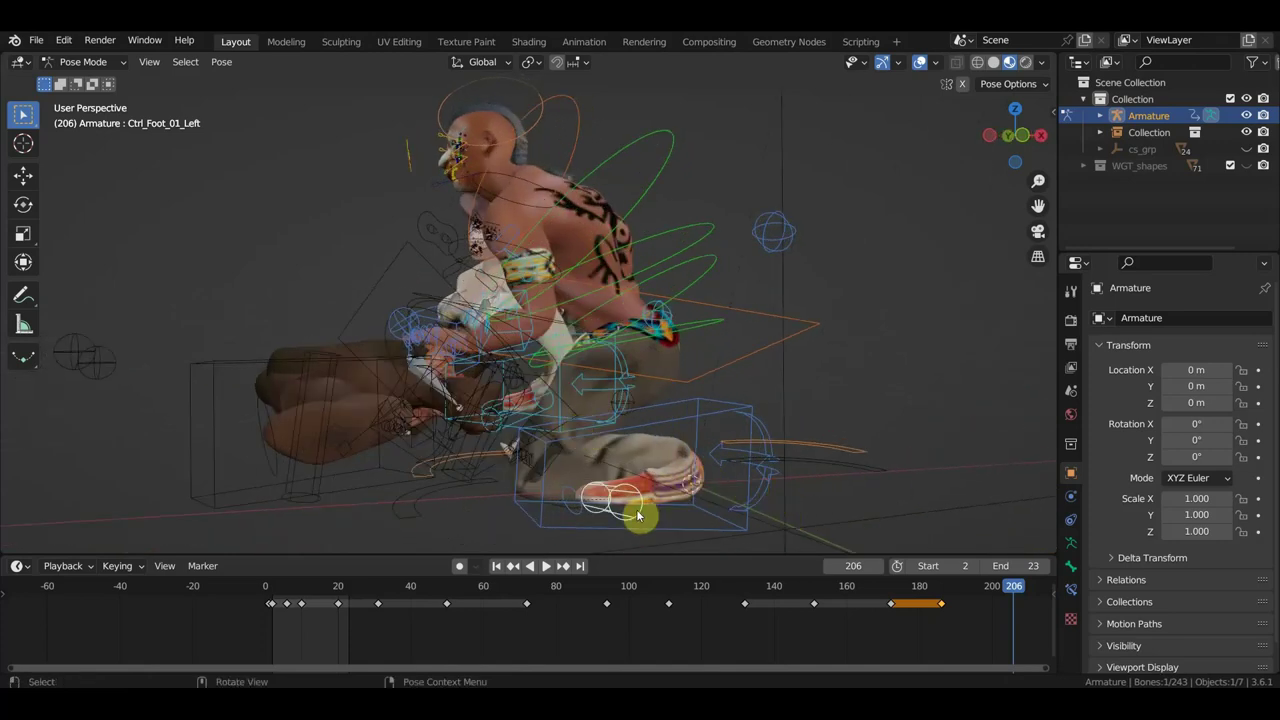
{"action": "key", "text": "alt+r"}
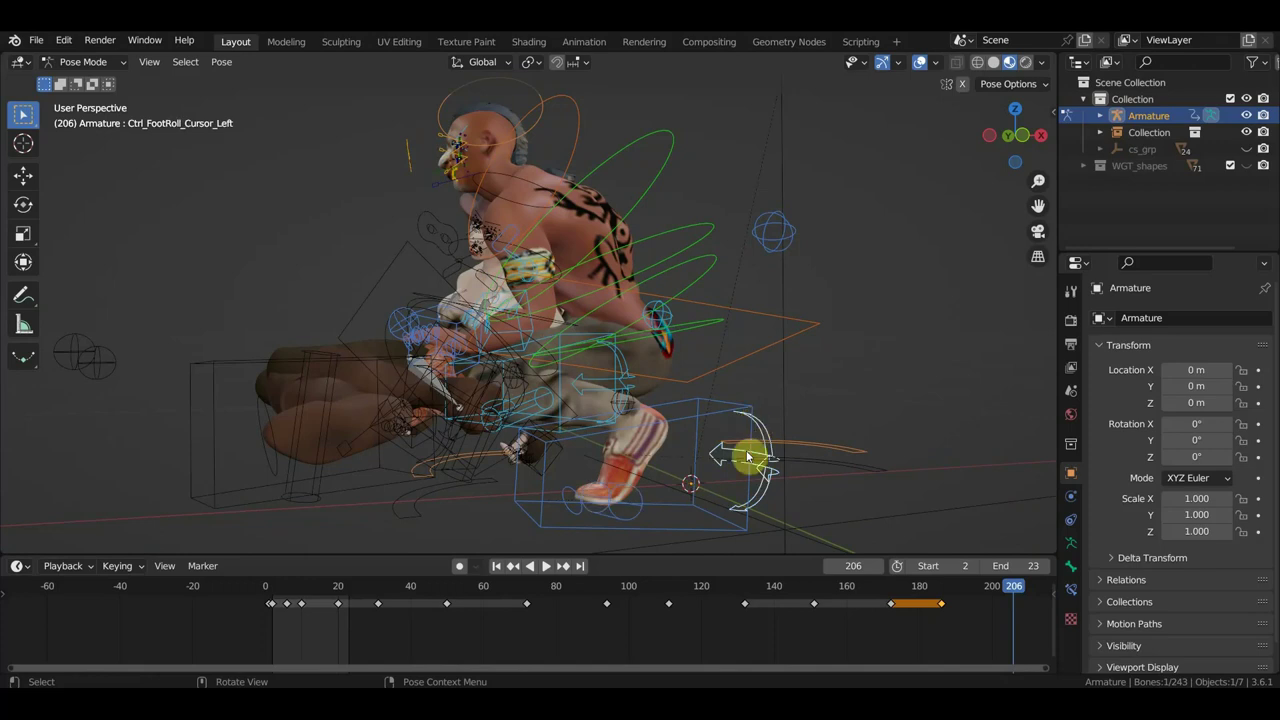
{"action": "left_click", "coordinate": [695, 445]}
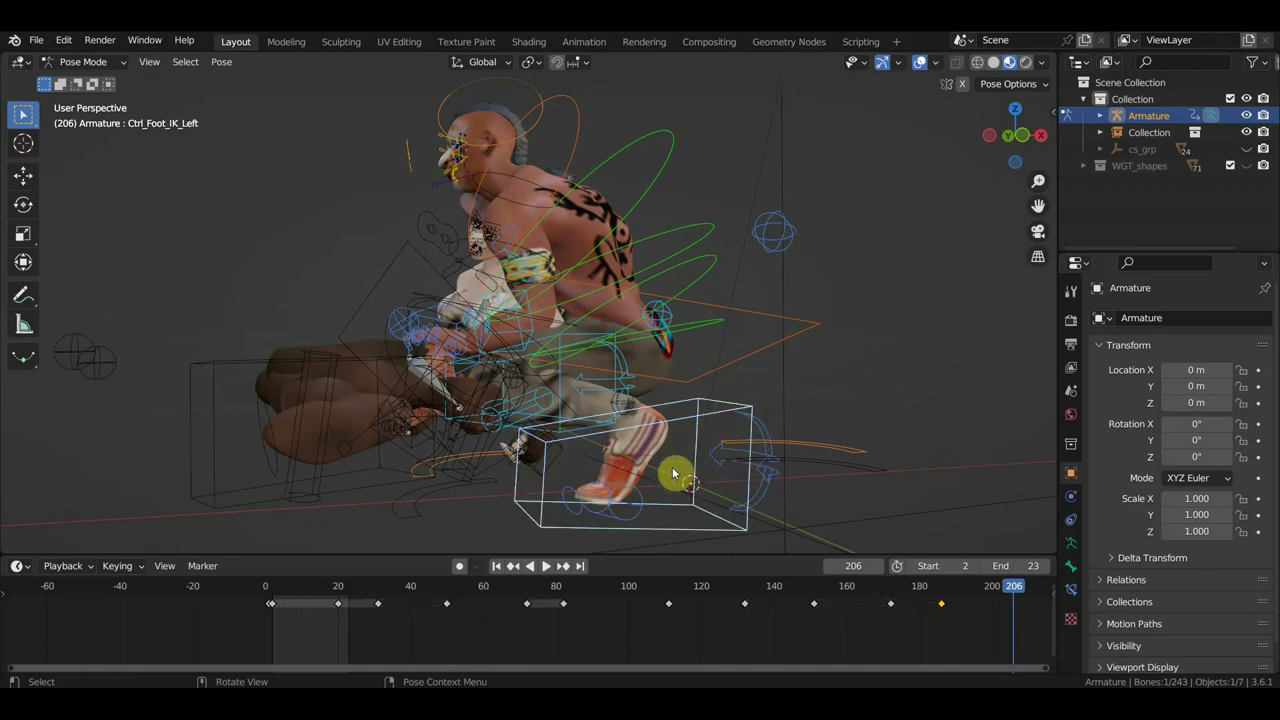
{"action": "left_click", "coordinate": [23, 175]}
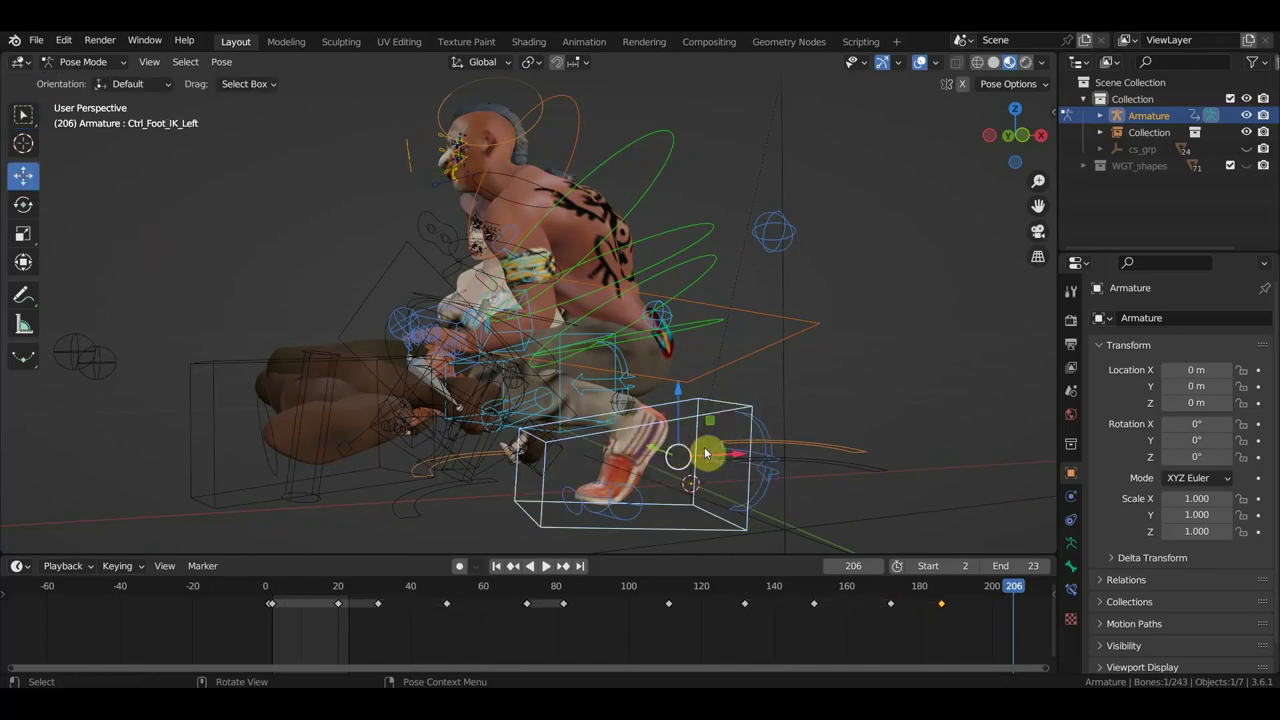
{"action": "left_click_drag", "start_coordinate": [728, 459], "coordinate": [757, 461]}
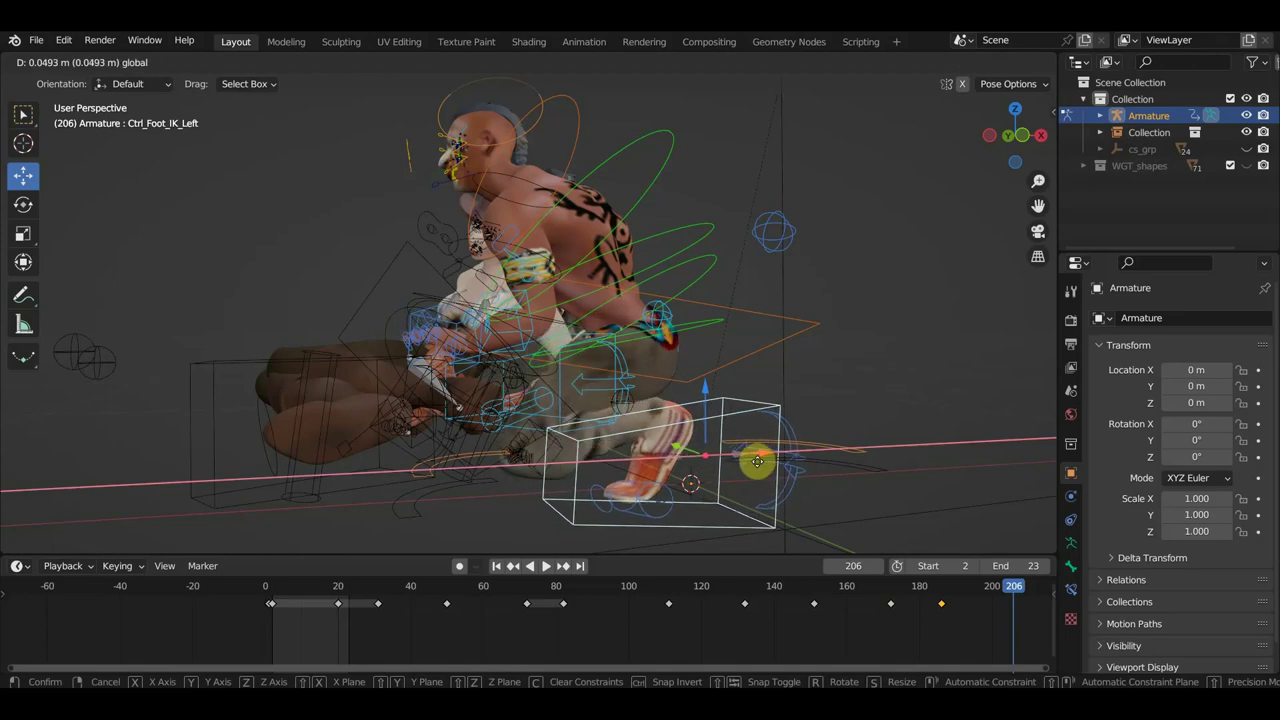
{"action": "mouse_move", "coordinate": [757, 461]}
{"action": "middle_mouse_down"}
{"action": "mouse_move", "coordinate": [818, 487]}
{"action": "mouse_move", "coordinate": [814, 442]}
{"action": "middle_mouse_up"}
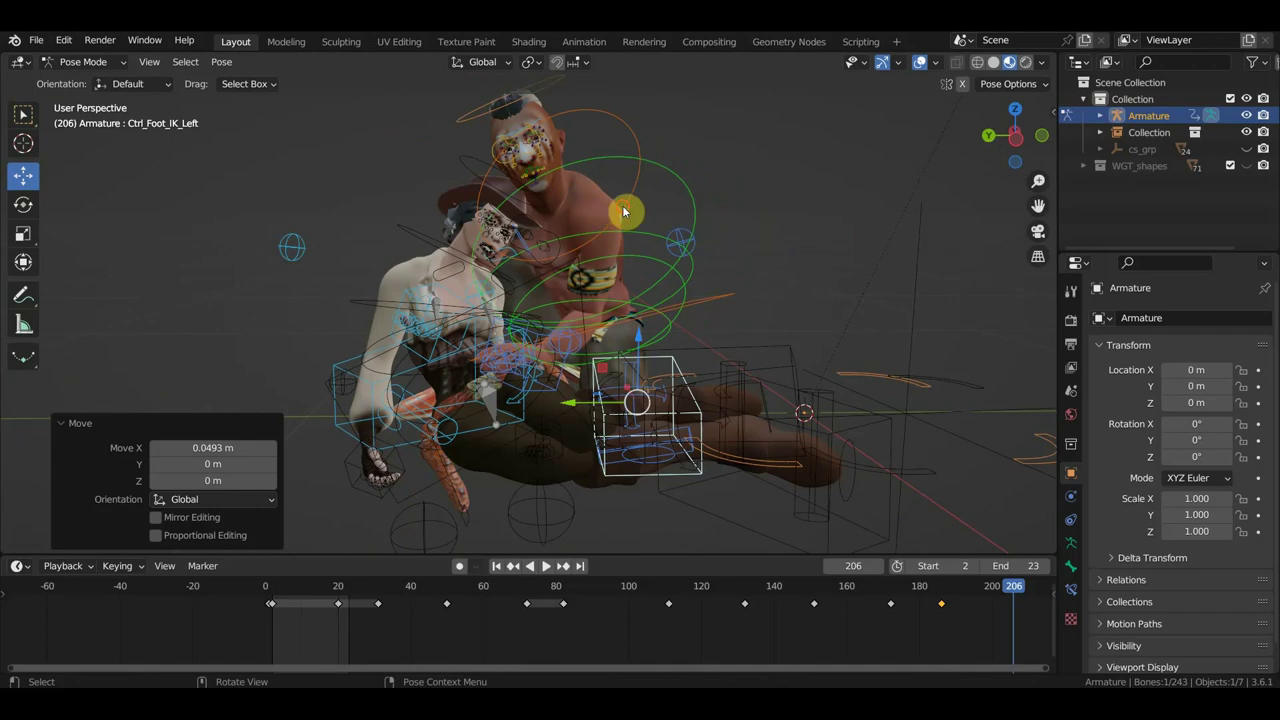
Rotate Ctrl_Neck by about -15.2°.
{"action": "left_click", "coordinate": [623, 211]}
{"action": "mouse_move", "coordinate": [723, 257]}
{"action": "middle_mouse_down"}
{"action": "mouse_move", "coordinate": [689, 269]}
{"action": "mouse_move", "coordinate": [609, 260]}
{"action": "mouse_move", "coordinate": [763, 284]}
{"action": "mouse_move", "coordinate": [799, 257]}
{"action": "middle_mouse_up"}
{"action": "key", "text": "r"}
{"action": "left_click", "coordinate": [713, 183]}
Key location and rotation for all bones at frame 206, then inspect the pose with overlays off.
{"action": "key", "text": "a"}
{"action": "key", "text": "i"}
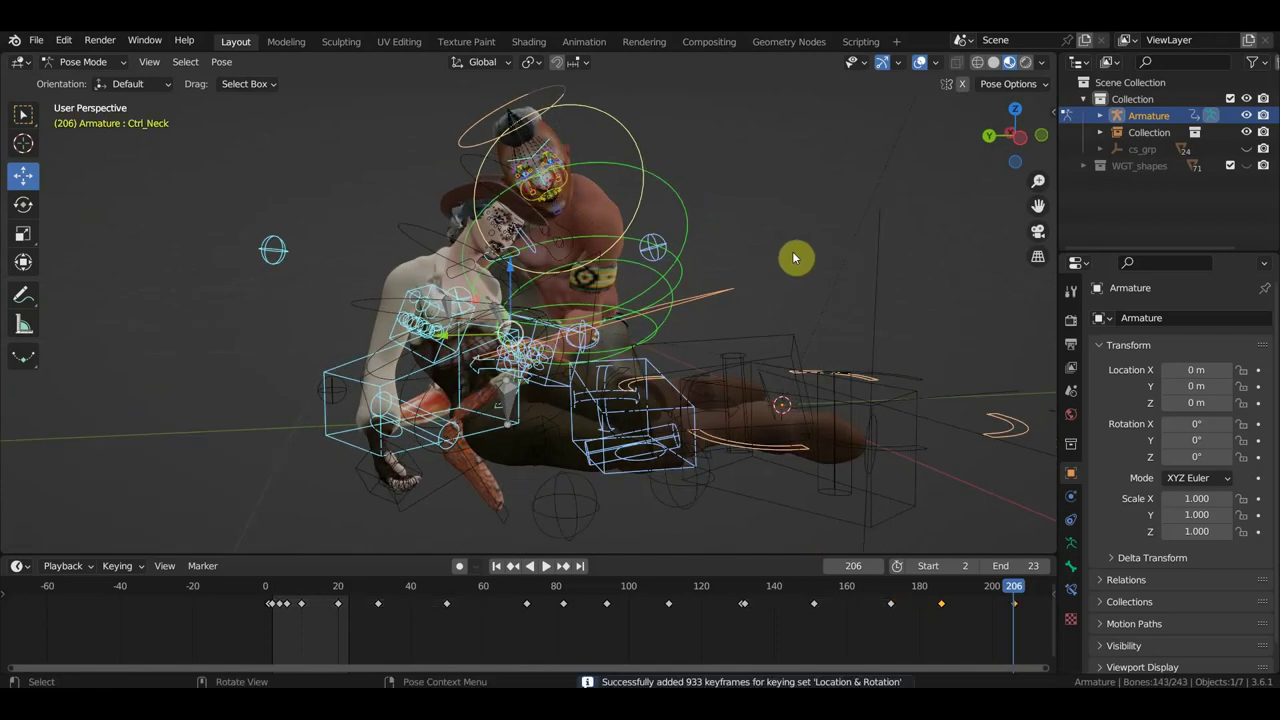
{"action": "left_click", "coordinate": [921, 61]}
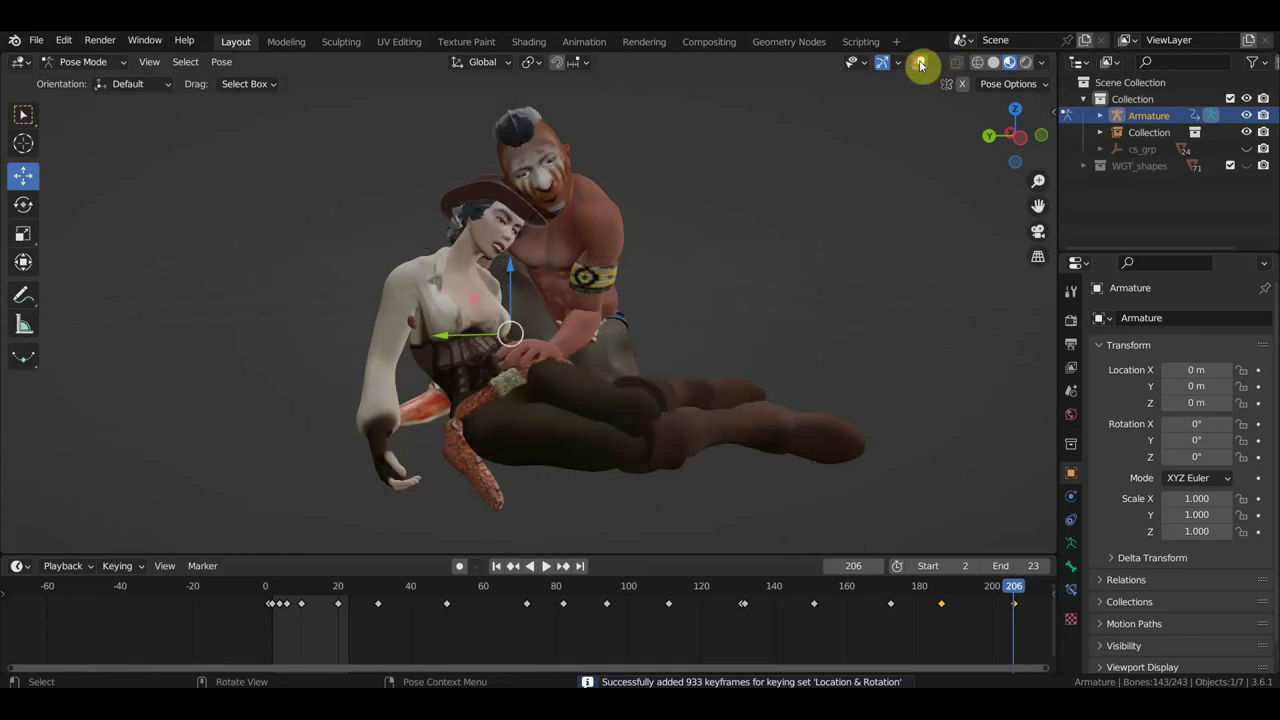
{"action": "middle_click_drag", "start_coordinate": [766, 417], "coordinate": [814, 423]}
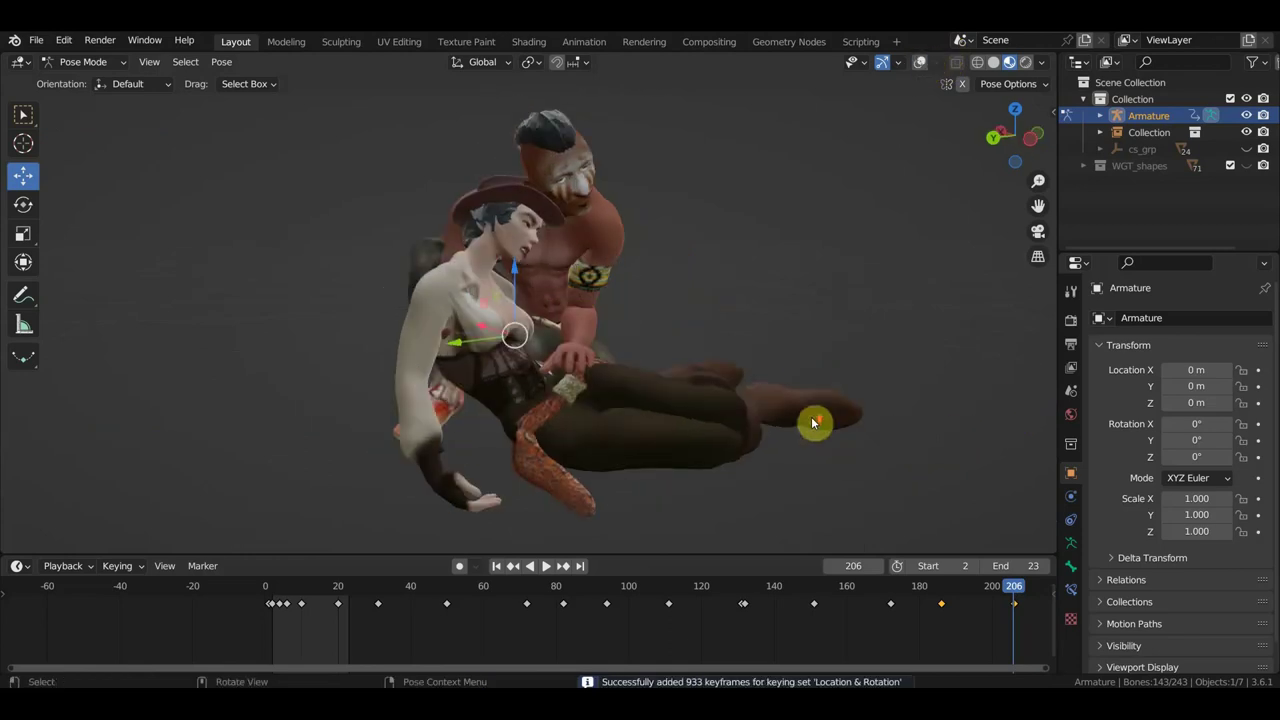
{"action": "left_click", "coordinate": [921, 63]}
{"action": "mouse_move", "coordinate": [849, 200]}
{"action": "middle_mouse_down"}
{"action": "mouse_move", "coordinate": [733, 237]}
{"action": "mouse_move", "coordinate": [811, 259]}
{"action": "middle_mouse_up"}
Move Ctrl_ArmPole_IK_Left in two passes and re-key all 933 bone channels.
{"action": "left_click", "coordinate": [706, 232]}
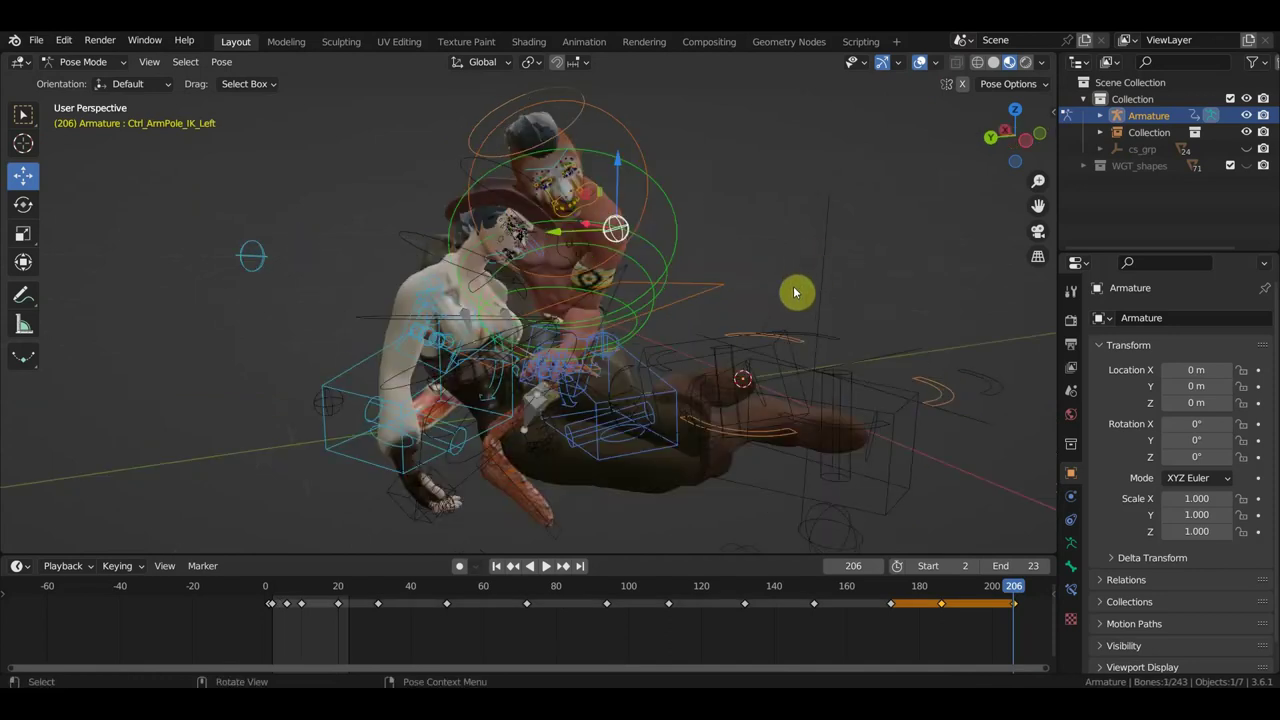
{"action": "key", "text": "g"}
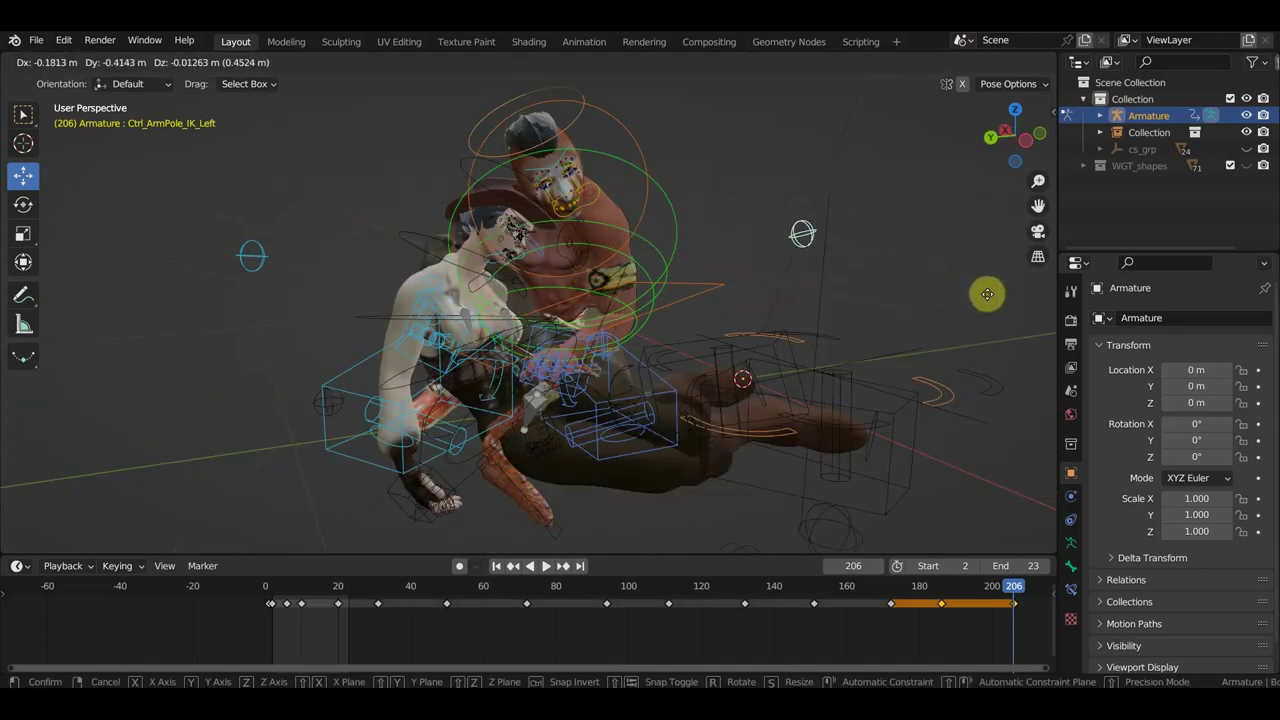
{"action": "left_click", "coordinate": [22, 320]}
{"action": "middle_click_drag", "start_coordinate": [930, 325], "coordinate": [820, 374]}
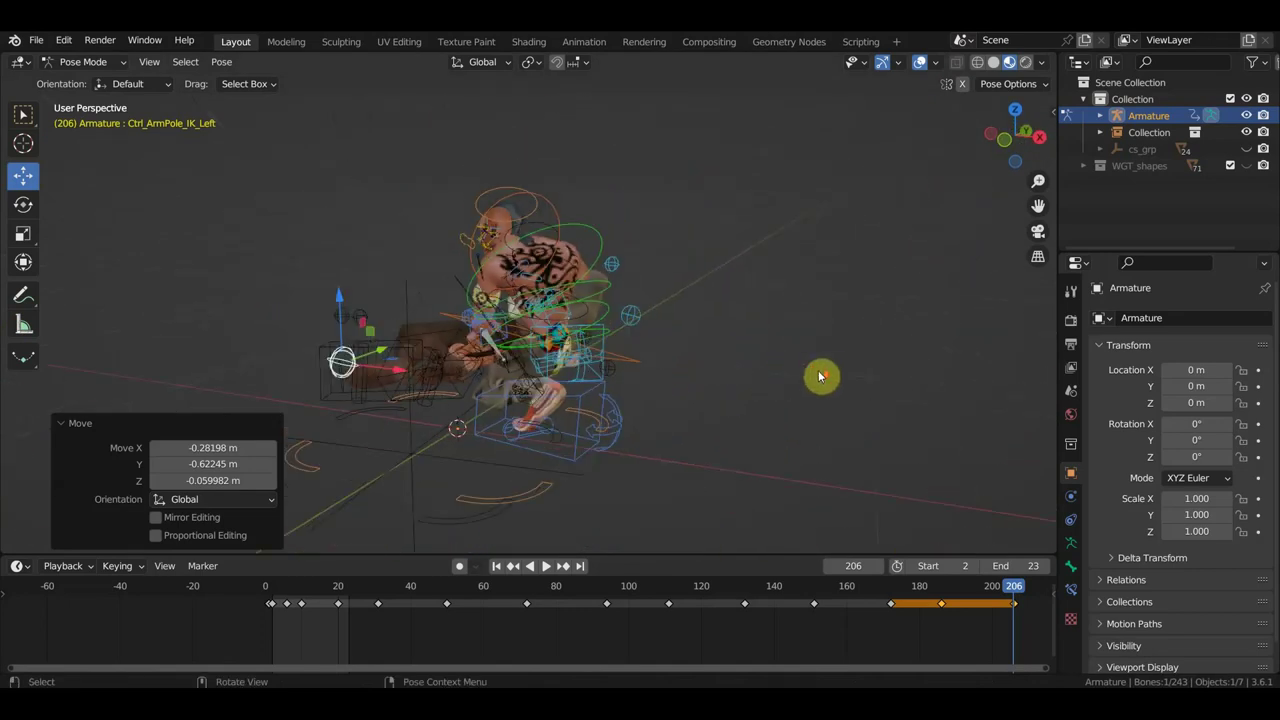
{"action": "key", "text": "g"}
{"action": "left_click", "coordinate": [721, 395]}
{"action": "mouse_move", "coordinate": [721, 395]}
{"action": "middle_mouse_down"}
{"action": "mouse_move", "coordinate": [723, 423]}
{"action": "mouse_move", "coordinate": [889, 403]}
{"action": "mouse_move", "coordinate": [966, 414]}
{"action": "mouse_move", "coordinate": [857, 410]}
{"action": "middle_mouse_up"}
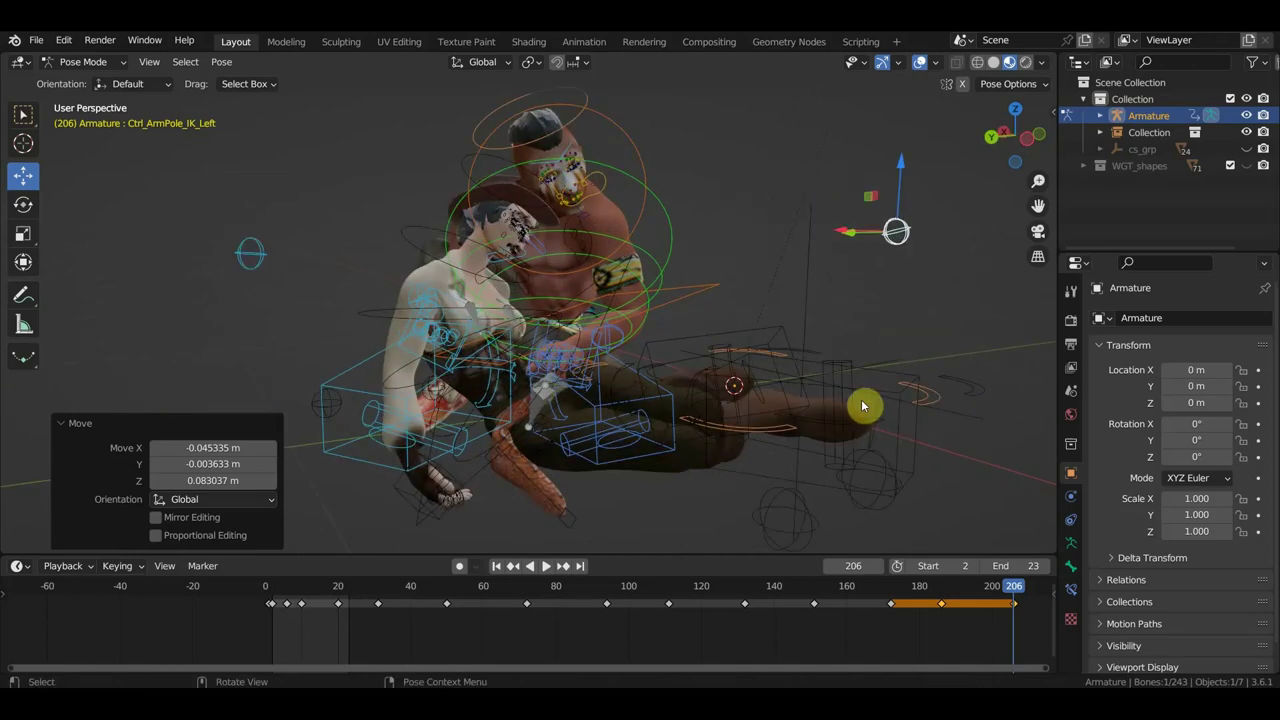
{"action": "key", "text": "a"}
{"action": "key", "text": "i"}
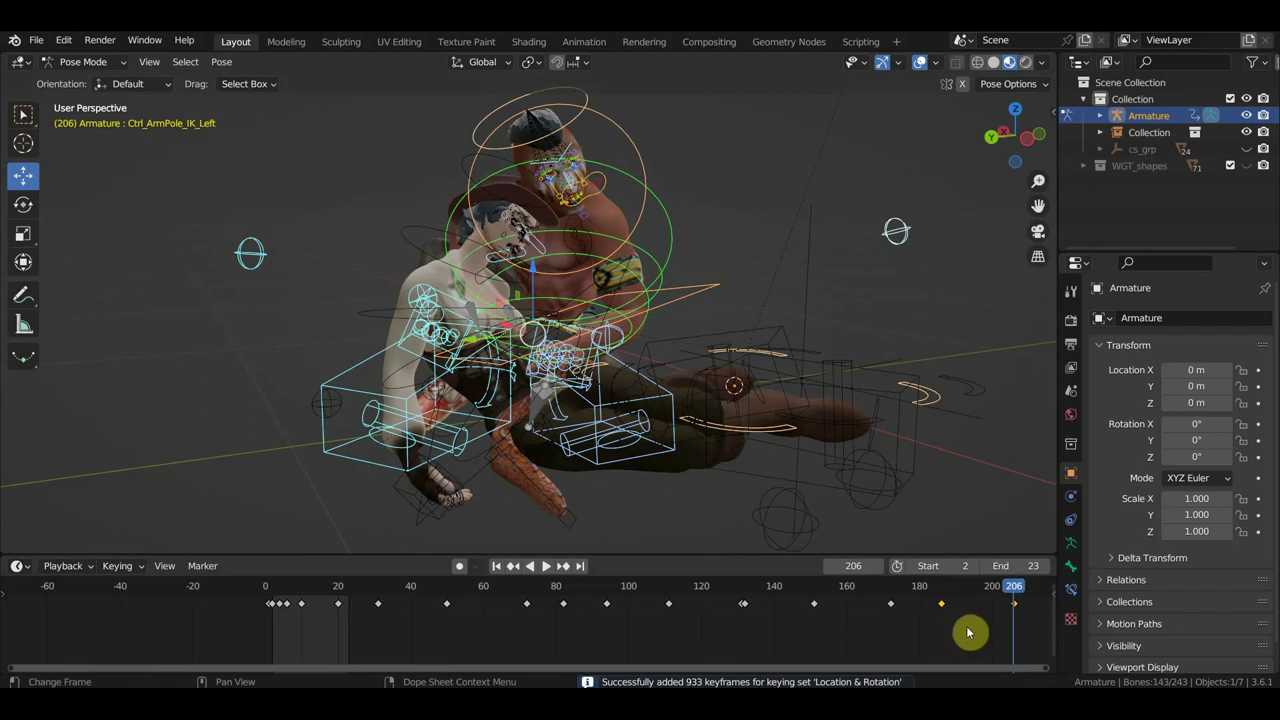
At frame 132, move Ctrl_ArmPole_IK_Left (0.13484 m X, 0.27204 m Y) and key all bones.
{"action": "left_click_drag", "start_coordinate": [985, 594], "coordinate": [744, 594]}
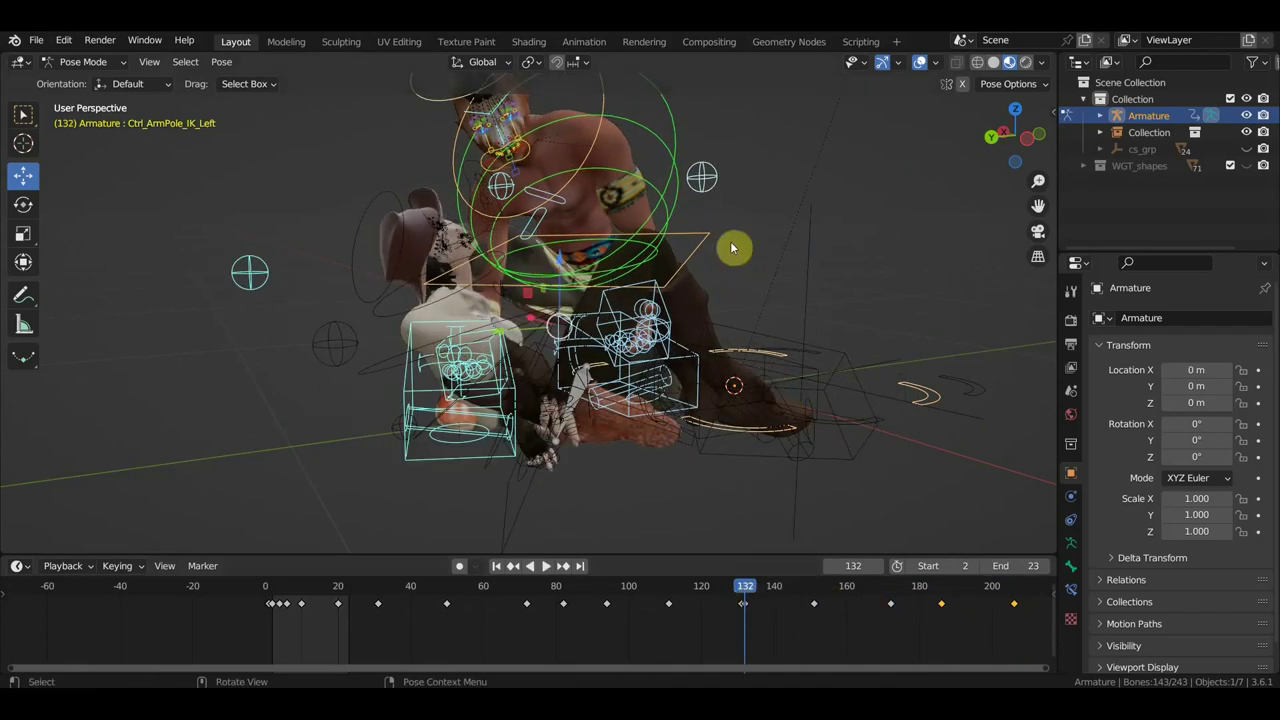
{"action": "left_click", "coordinate": [705, 180]}
{"action": "mouse_move", "coordinate": [705, 180]}
{"action": "left_mouse_down"}
{"action": "mouse_move", "coordinate": [810, 180]}
{"action": "mouse_move", "coordinate": [945, 150]}
{"action": "mouse_move", "coordinate": [822, 148]}
{"action": "left_mouse_up"}
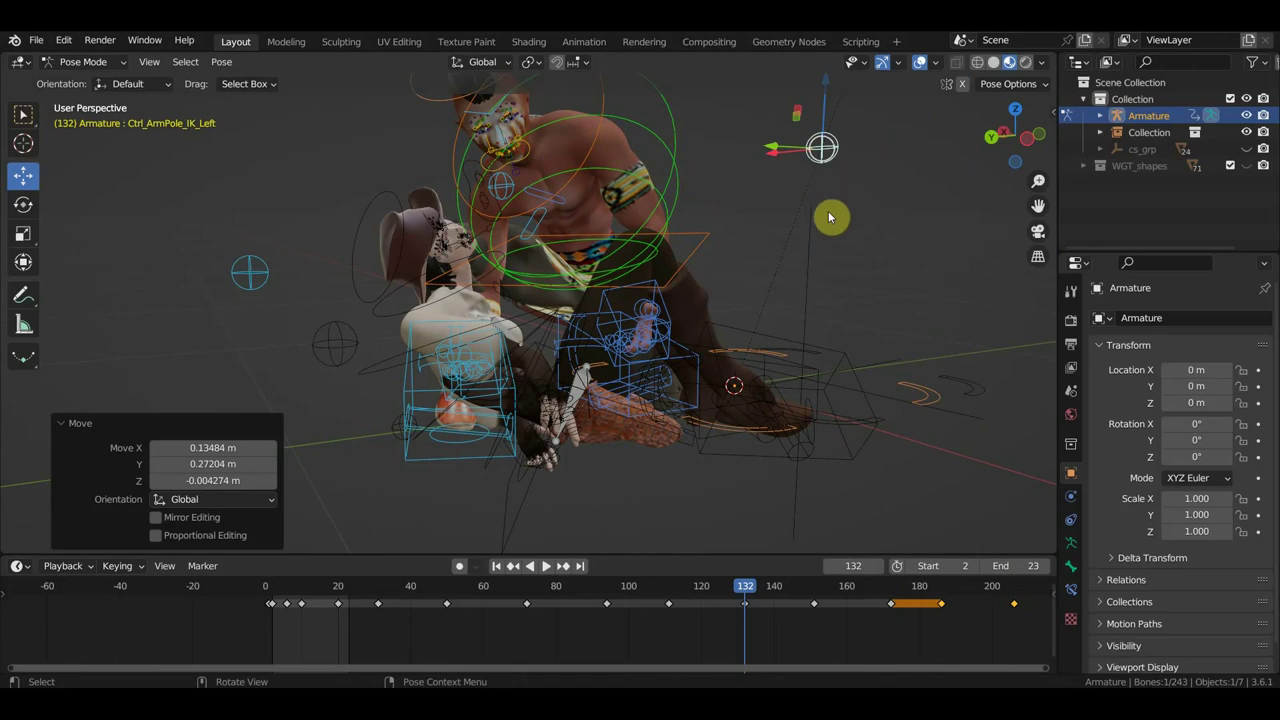
{"action": "key", "text": "a"}
{"action": "key", "text": "i"}
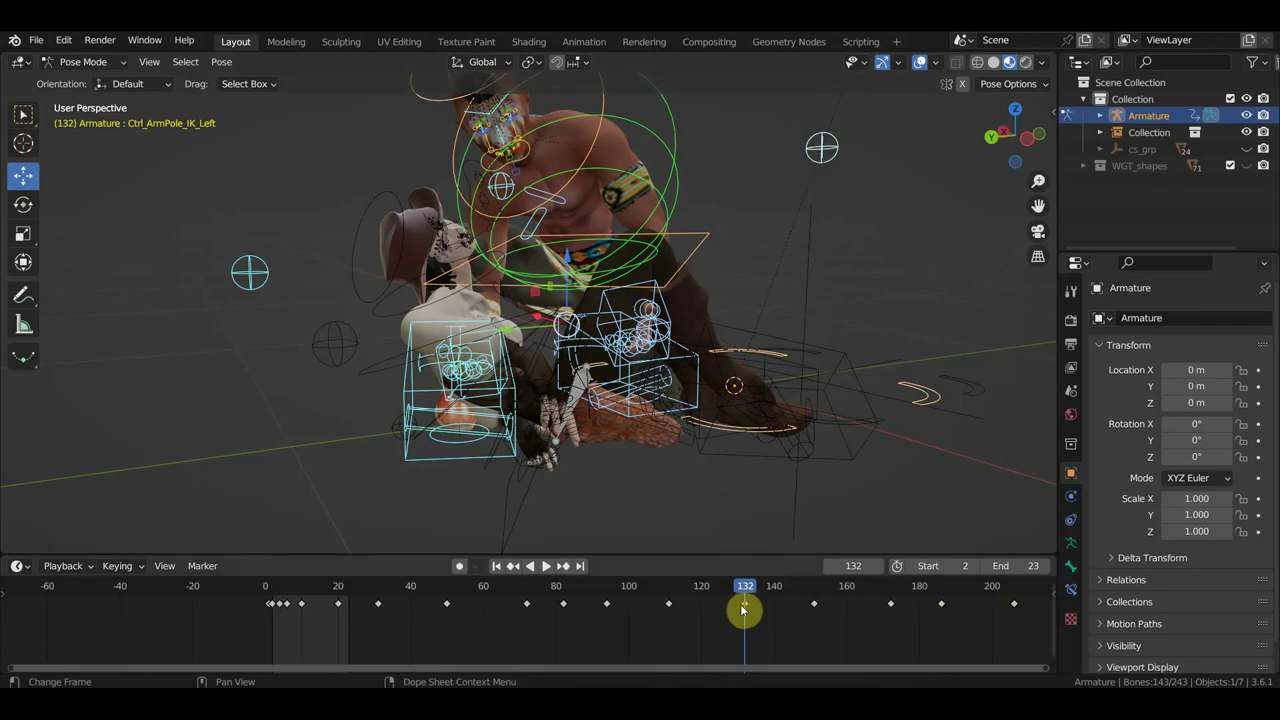
Scrub back through earlier frames and orbit the view to review the fighters' motion.
{"action": "left_click_drag", "start_coordinate": [760, 606], "coordinate": [680, 604]}
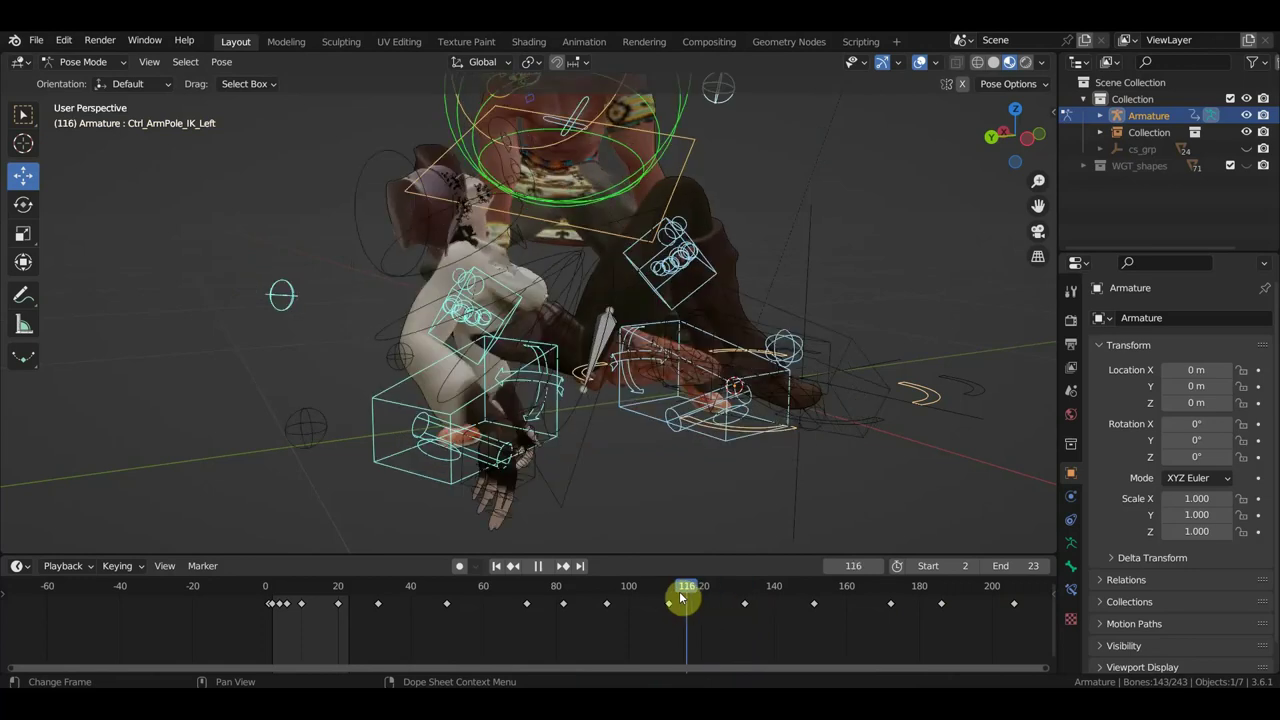
{"action": "mouse_move", "coordinate": [715, 535]}
{"action": "middle_mouse_down"}
{"action": "mouse_move", "coordinate": [743, 495]}
{"action": "mouse_move", "coordinate": [628, 500]}
{"action": "middle_mouse_up"}
{"action": "mouse_move", "coordinate": [686, 598]}
{"action": "left_mouse_down"}
{"action": "mouse_move", "coordinate": [843, 608]}
{"action": "mouse_move", "coordinate": [551, 608]}
{"action": "mouse_move", "coordinate": [277, 586]}
{"action": "left_mouse_up"}
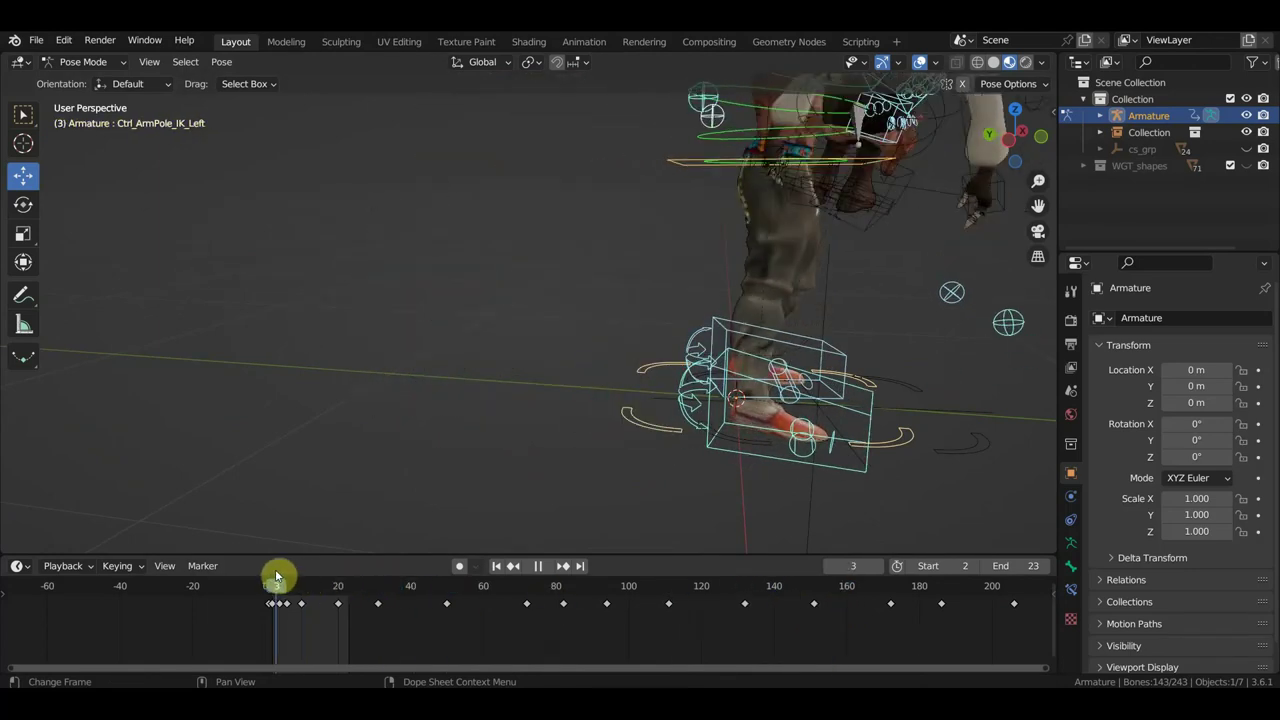
{"action": "mouse_move", "coordinate": [570, 447]}
{"action": "middle_mouse_down"}
{"action": "mouse_move", "coordinate": [603, 449]}
{"action": "mouse_move", "coordinate": [547, 446]}
{"action": "middle_mouse_up"}
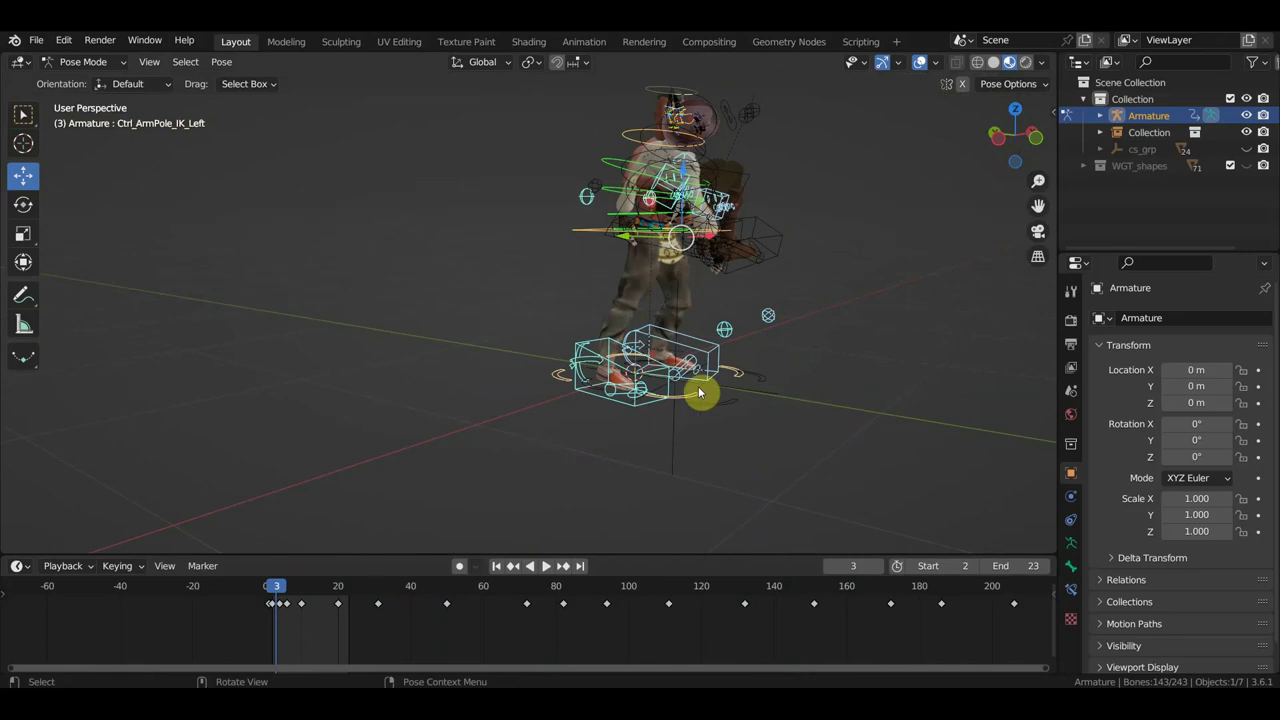
{"action": "scroll", "coordinate": [700, 391], "scroll_direction": "up", "scroll_amount": 3}
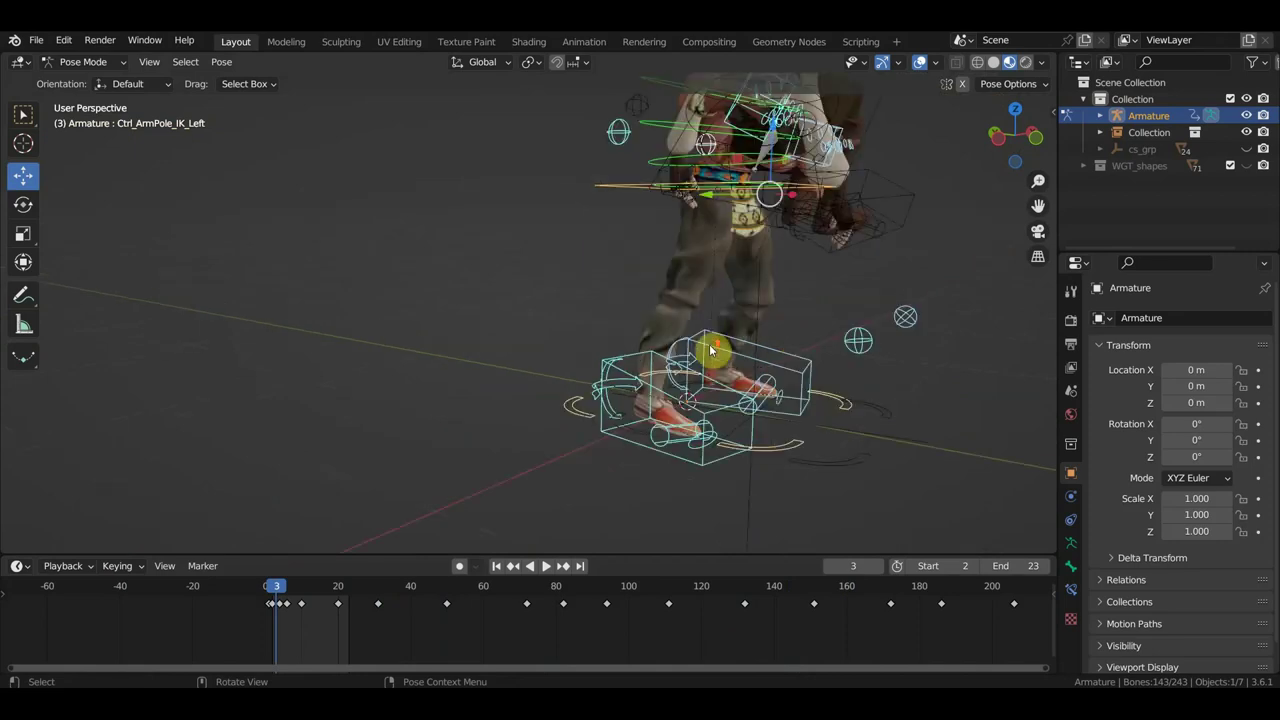
{"action": "mouse_move", "coordinate": [708, 357]}
{"action": "middle_mouse_down"}
{"action": "mouse_move", "coordinate": [705, 298]}
{"action": "mouse_move", "coordinate": [686, 394]}
{"action": "mouse_move", "coordinate": [640, 371]}
{"action": "mouse_move", "coordinate": [688, 434]}
{"action": "middle_mouse_up"}
{"action": "scroll", "coordinate": [700, 374], "scroll_direction": "down", "scroll_amount": 2}
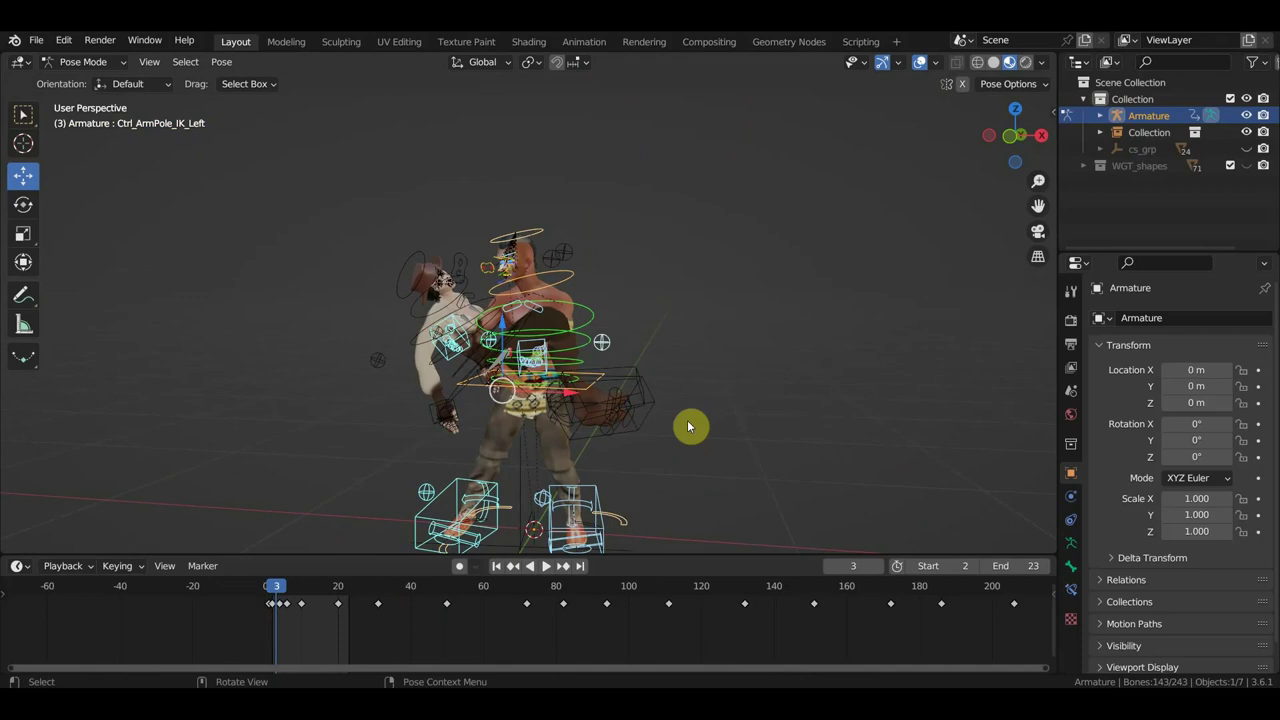
Play the fight's opening, then jump to frame 206 on the timeline.
{"action": "key", "text": "space"}
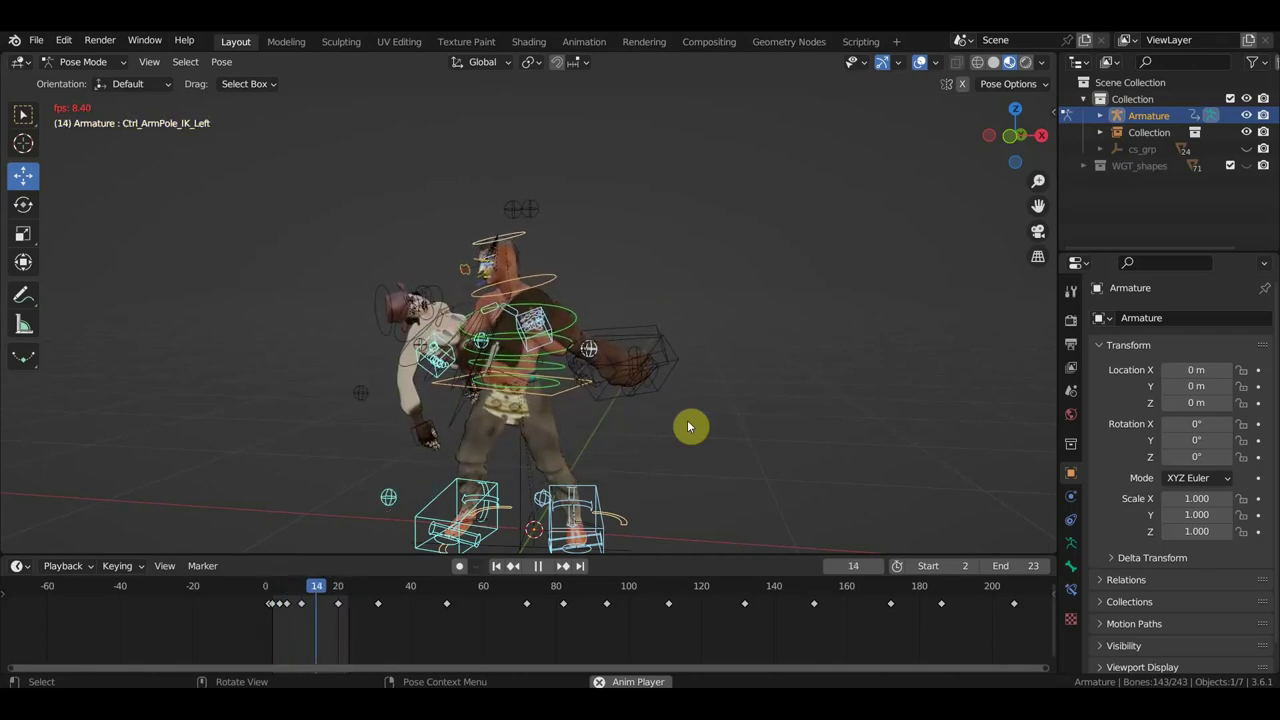
{"action": "key", "text": "space"}
{"action": "scroll", "coordinate": [1018, 622], "scroll_direction": "down", "scroll_amount": 2}
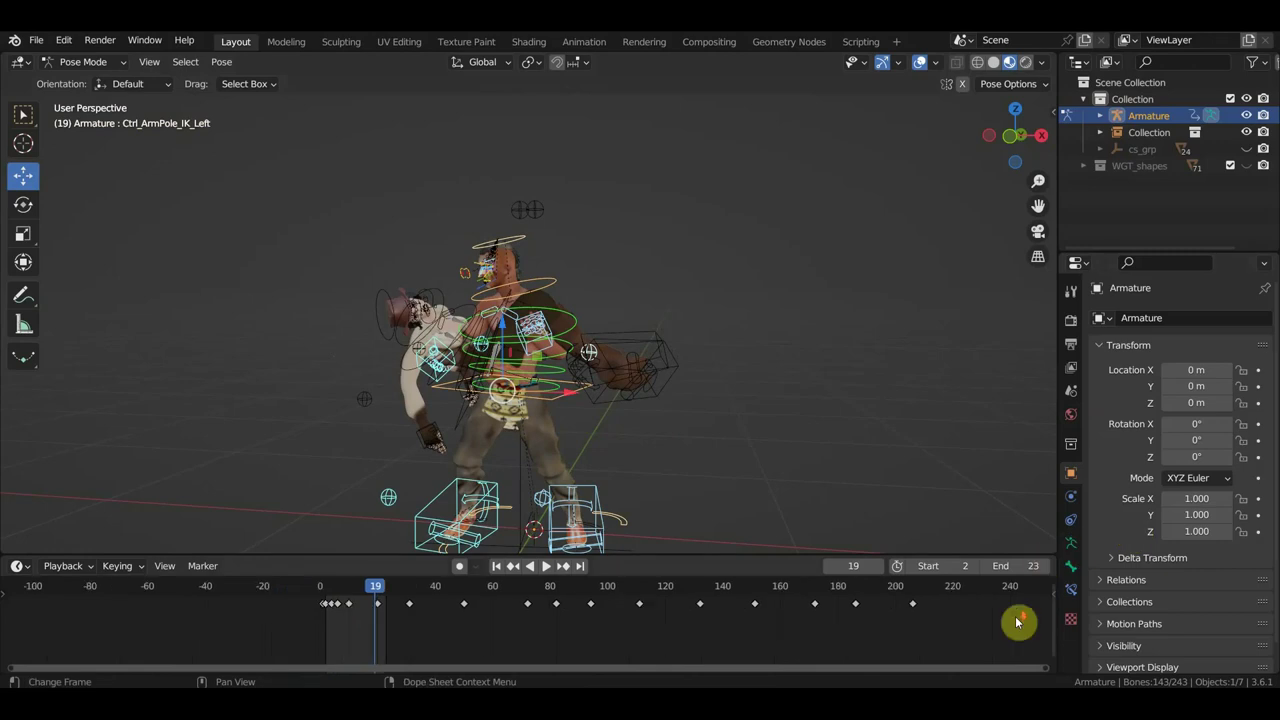
{"action": "left_click", "coordinate": [913, 590]}
{"action": "type", "text": "206"}
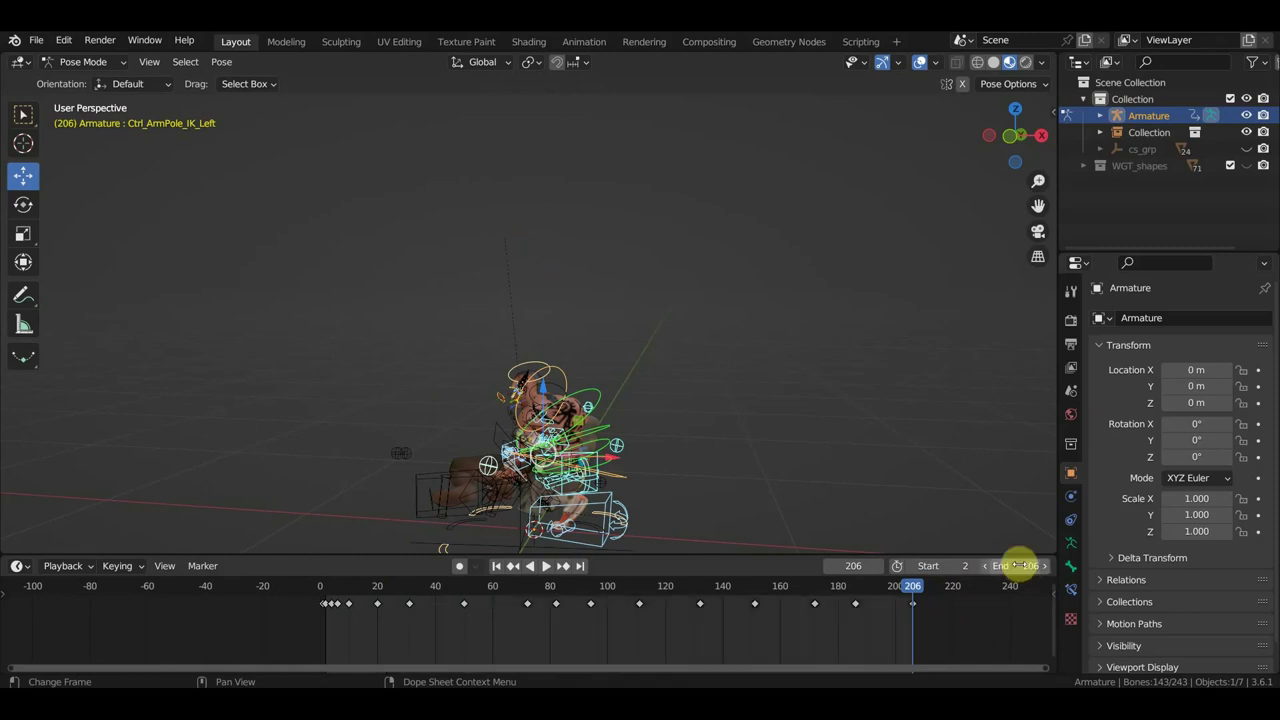
Set the scene end frame to 206, hide overlays, and play the fight, pausing at frame 97.
{"action": "key", "text": "Return"}
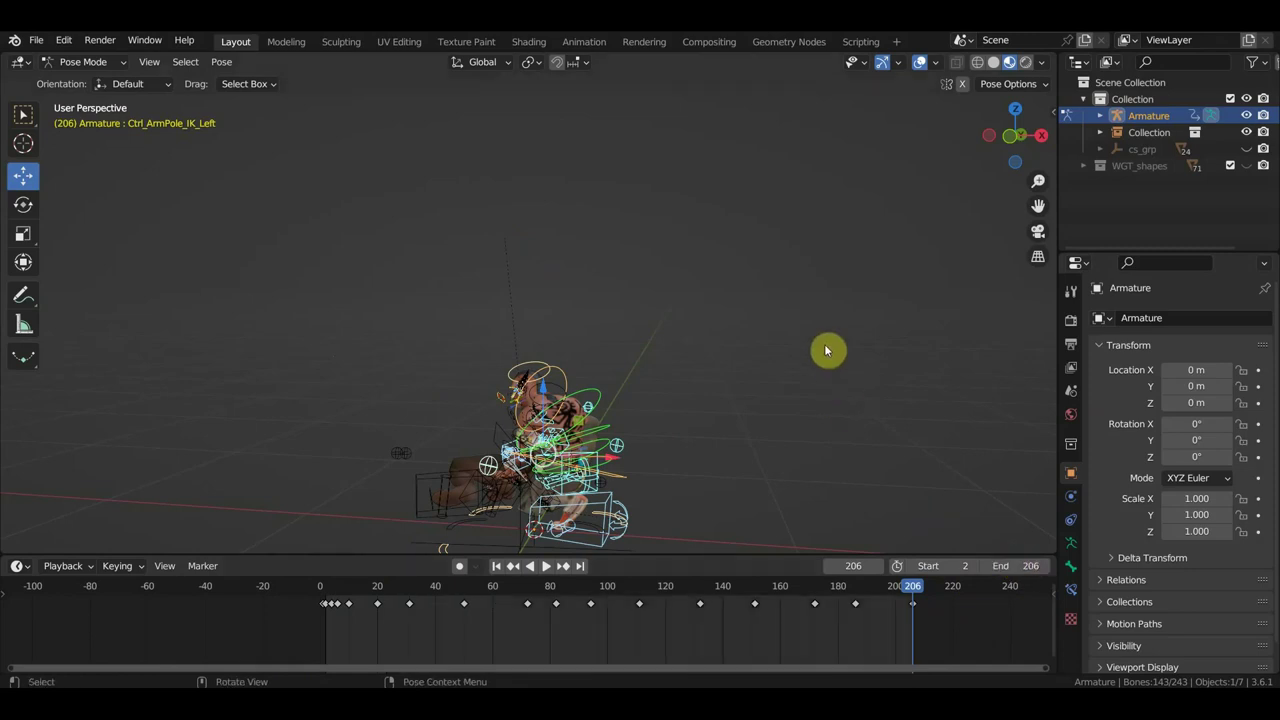
{"action": "key", "text": "space"}
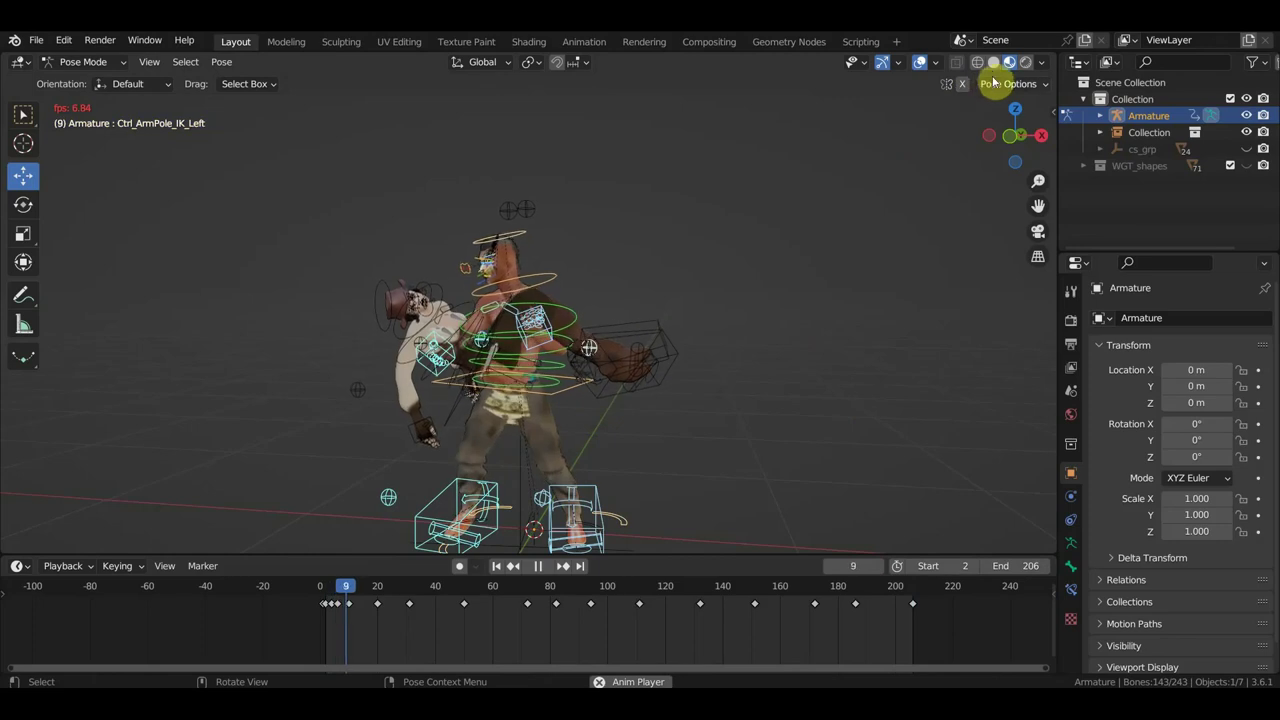
{"action": "left_click", "coordinate": [924, 63]}
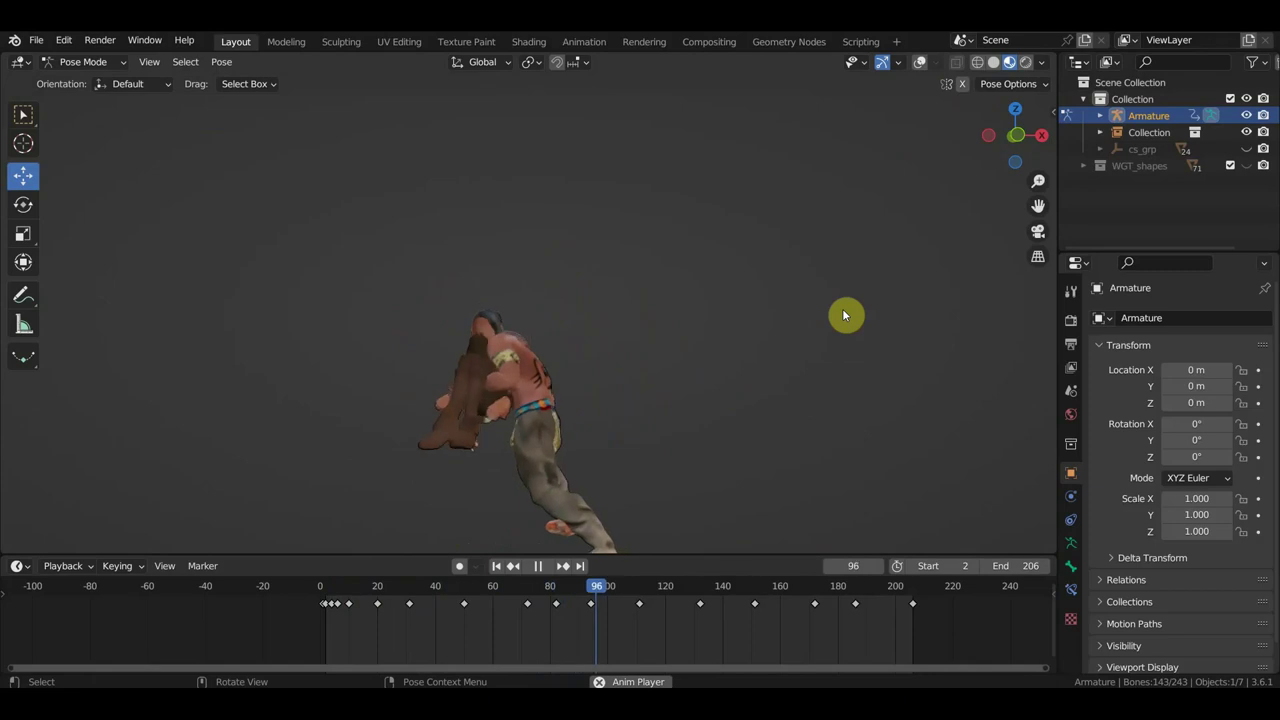
{"action": "key", "text": "space"}
Orbit and zoom around the fighters, then resume playback and stop at frame 161 with Select Box active.
{"action": "middle_click_drag", "start_coordinate": [815, 374], "coordinate": [1000, 376]}
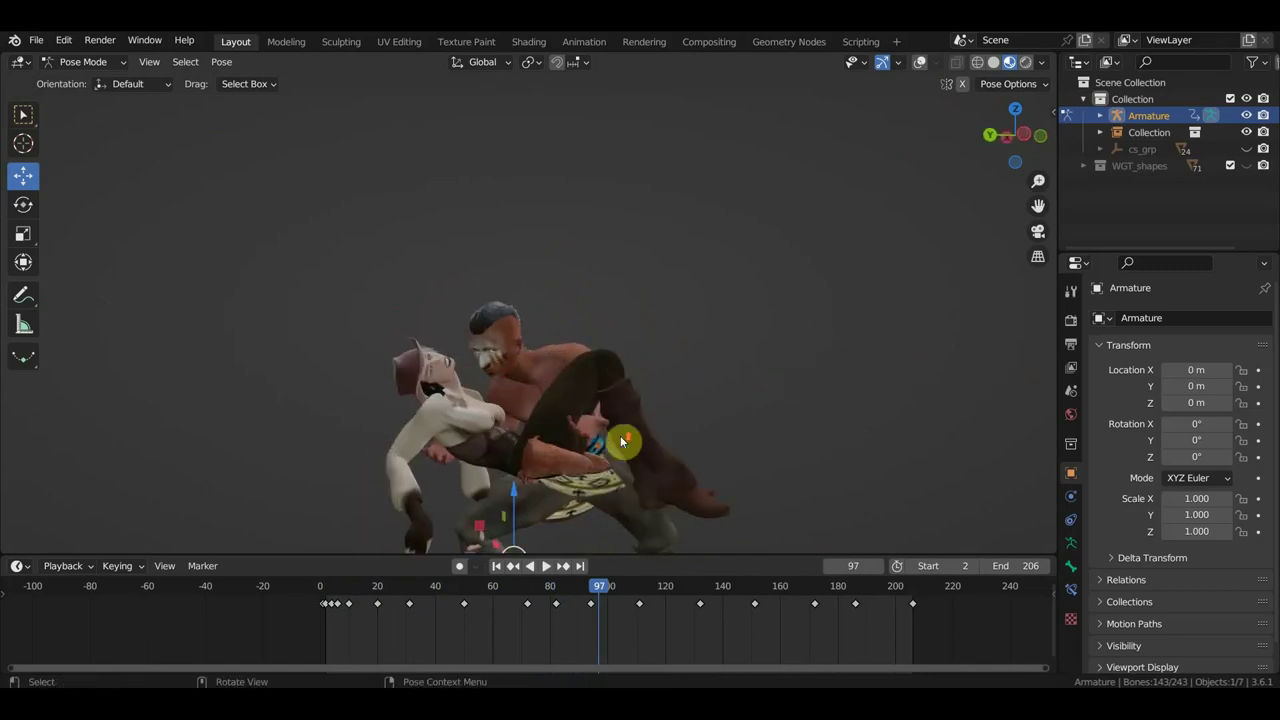
{"action": "scroll", "coordinate": [620, 435], "scroll_direction": "up", "scroll_amount": 2}
{"action": "scroll", "coordinate": [658, 384], "scroll_direction": "up", "scroll_amount": 1}
{"action": "key", "text": "space"}
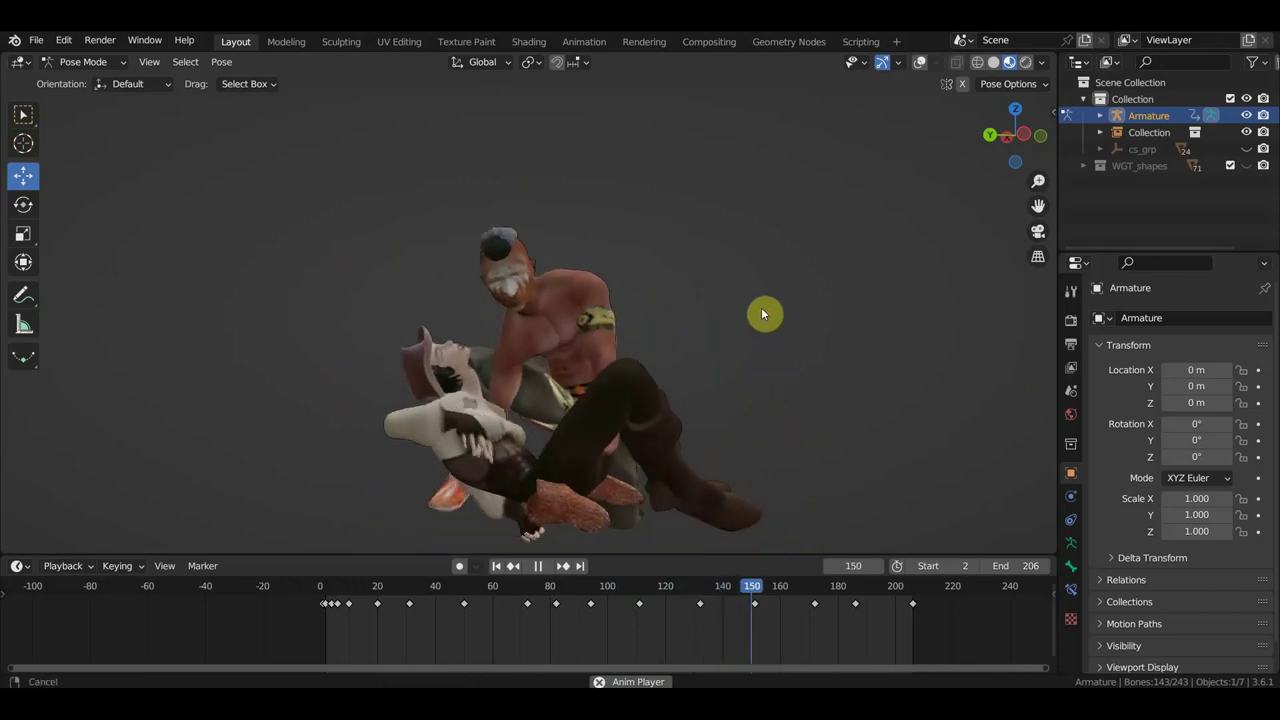
{"action": "key", "text": "space"}
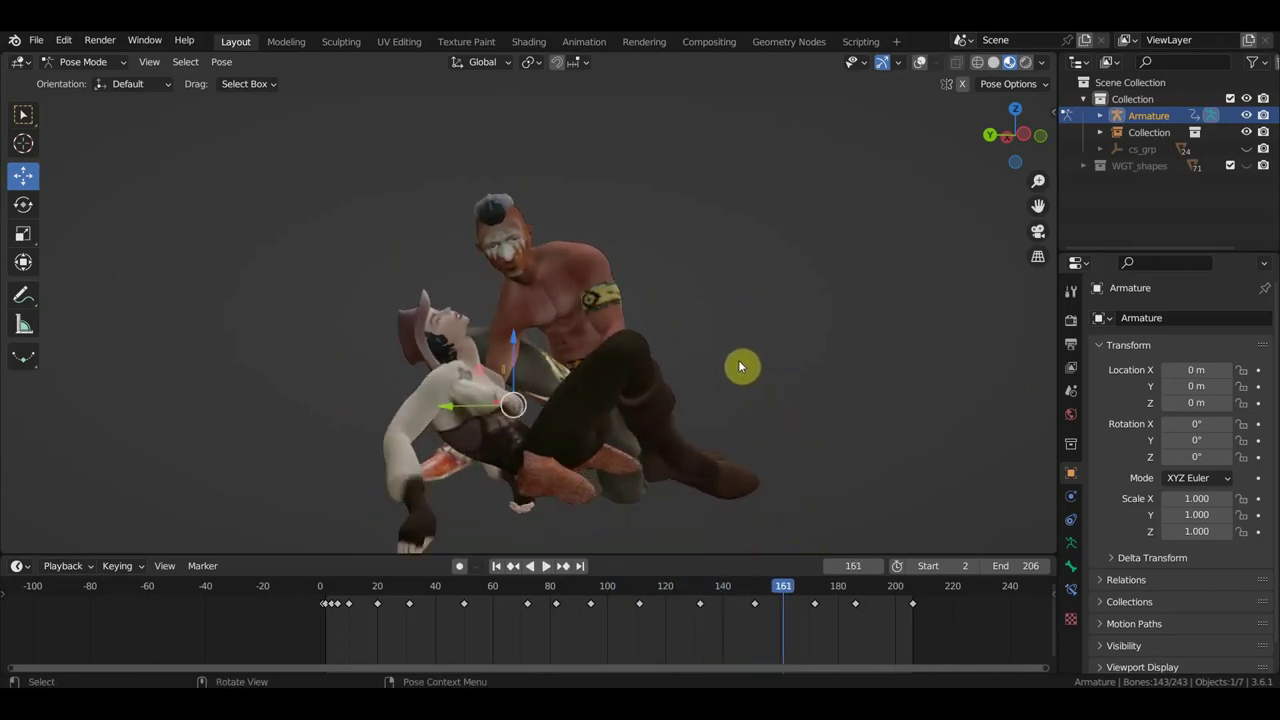
{"action": "left_click", "coordinate": [23, 114]}
{"action": "mouse_move", "coordinate": [571, 403]}
{"action": "middle_mouse_down"}
{"action": "mouse_move", "coordinate": [549, 422]}
{"action": "mouse_move", "coordinate": [737, 417]}
{"action": "mouse_move", "coordinate": [706, 414]}
{"action": "mouse_move", "coordinate": [691, 357]}
{"action": "mouse_move", "coordinate": [706, 414]}
{"action": "middle_mouse_up"}
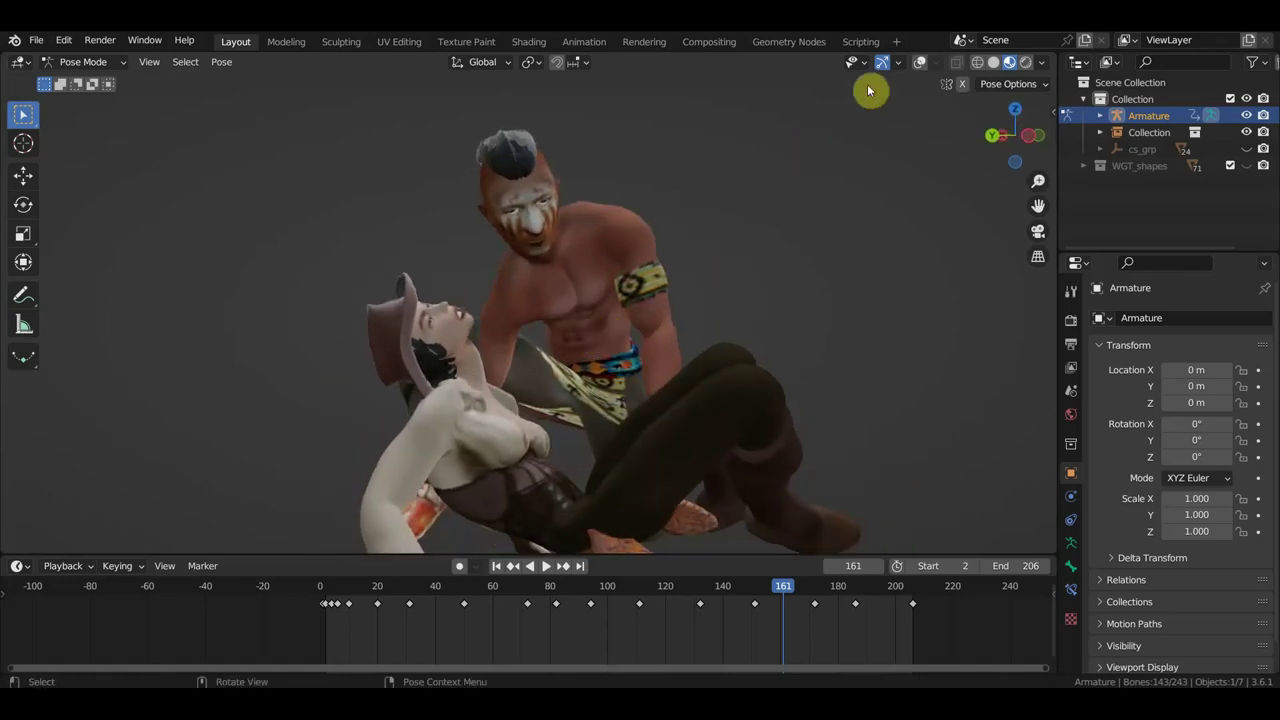
Show the rig controls again and rotate Ctrl_Spine1 about 25.7° at frame 161.
{"action": "left_click", "coordinate": [920, 62]}
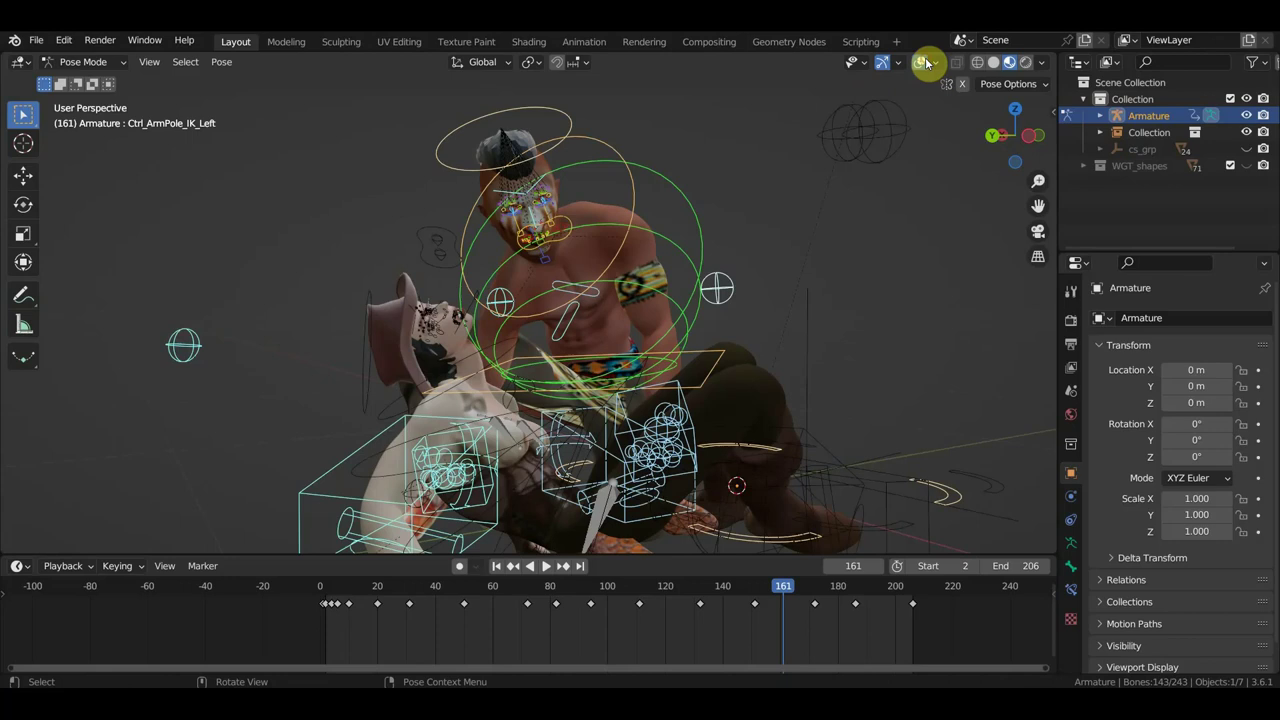
{"action": "left_click", "coordinate": [668, 340]}
{"action": "middle_click_drag", "start_coordinate": [690, 336], "coordinate": [569, 337]}
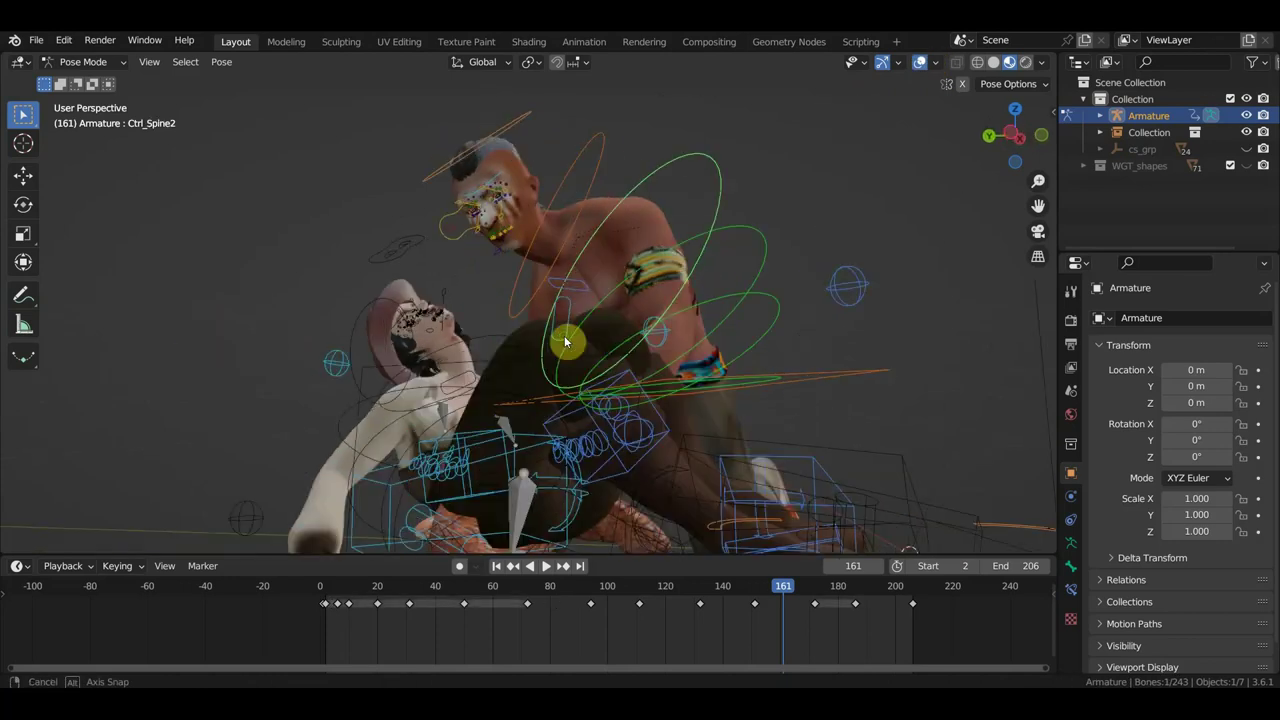
{"action": "left_click", "coordinate": [730, 321]}
{"action": "middle_click_drag", "start_coordinate": [730, 321], "coordinate": [849, 420]}
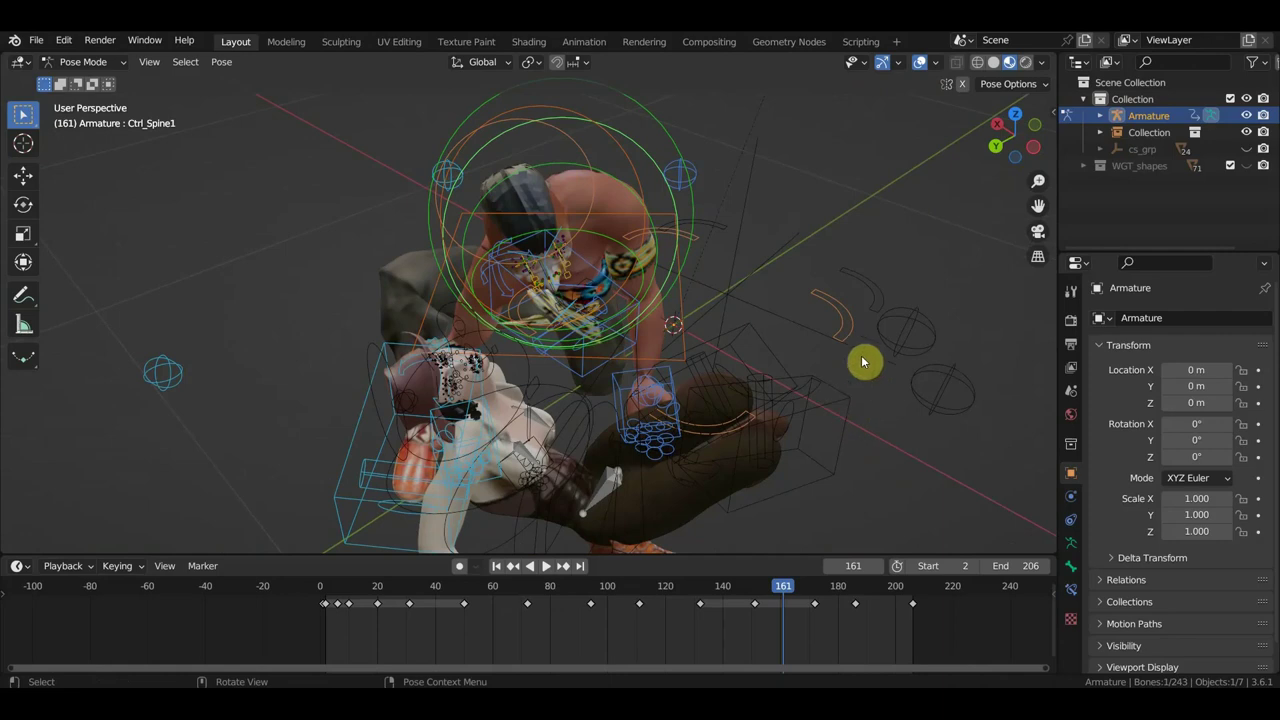
{"action": "key", "text": "r"}
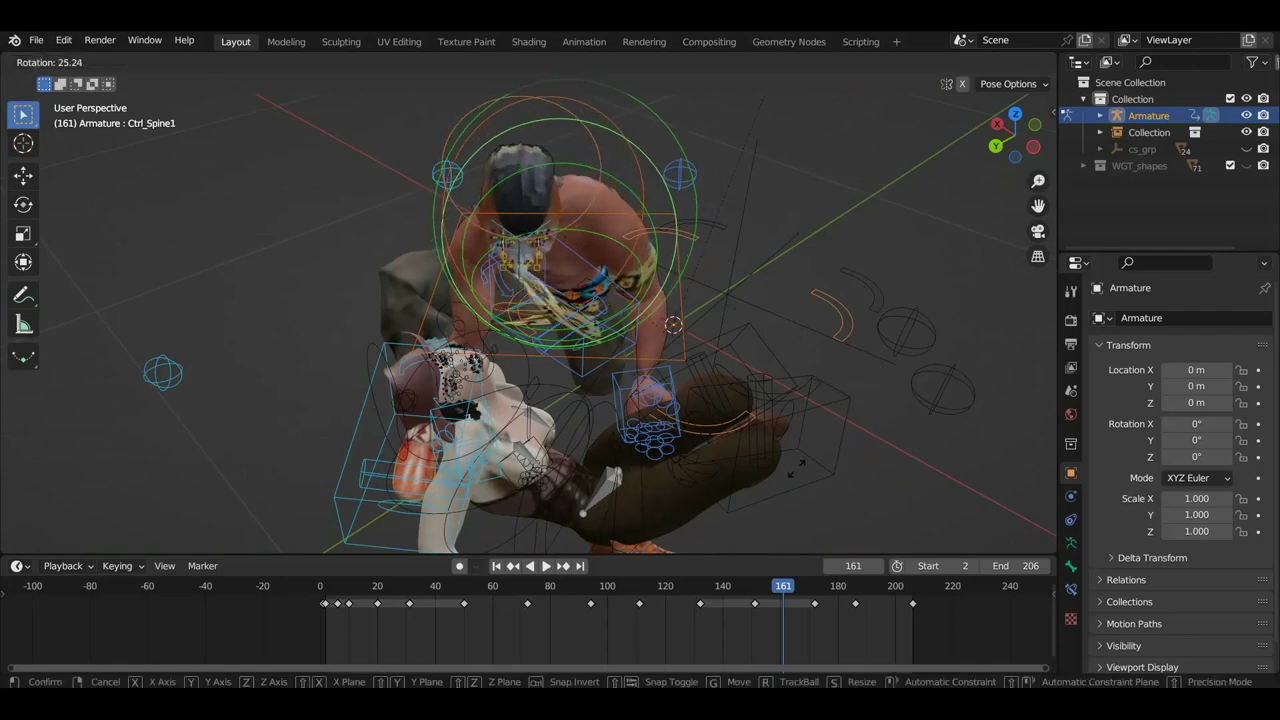
{"action": "left_click", "coordinate": [797, 470]}
Rotate Ctrl_Spine2 2.08° and Ctrl_Spine 1.05° about Z, then orbit to check the lean.
{"action": "mouse_move", "coordinate": [829, 471]}
{"action": "middle_mouse_down"}
{"action": "mouse_move", "coordinate": [852, 287]}
{"action": "mouse_move", "coordinate": [830, 301]}
{"action": "middle_mouse_up"}
{"action": "left_click", "coordinate": [684, 266]}
{"action": "key", "text": "r"}
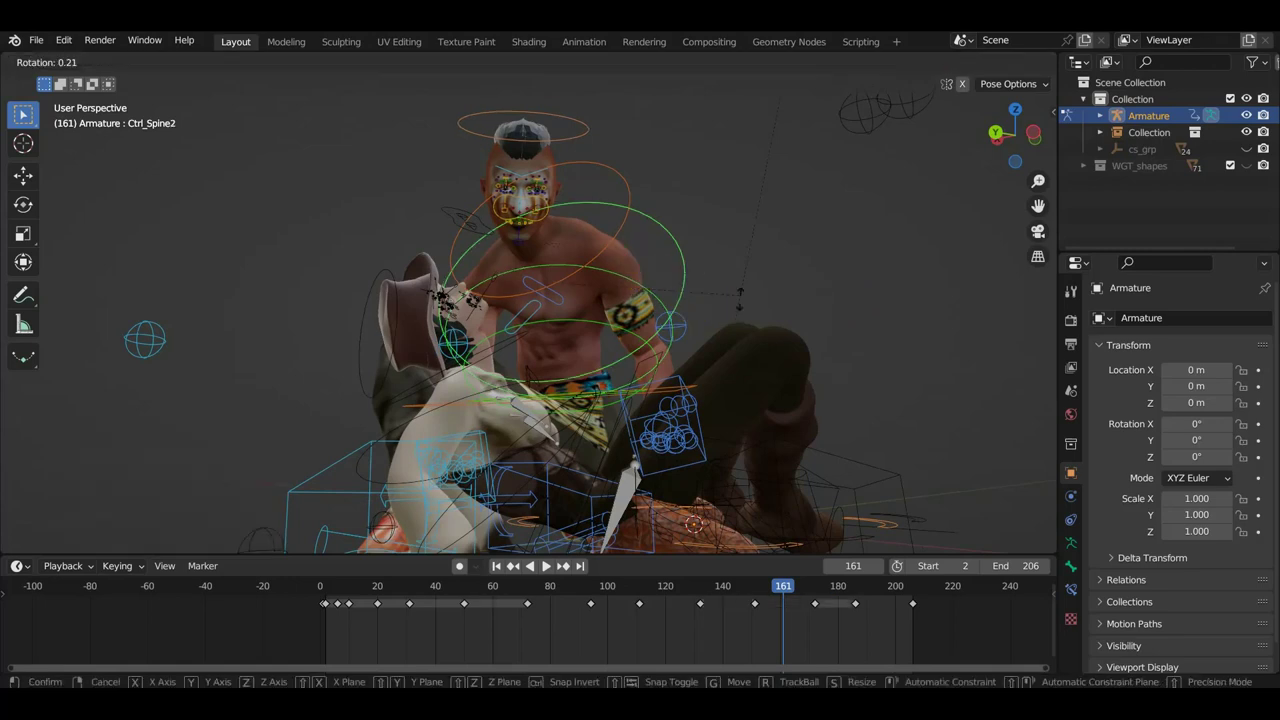
{"action": "left_click", "coordinate": [672, 368]}
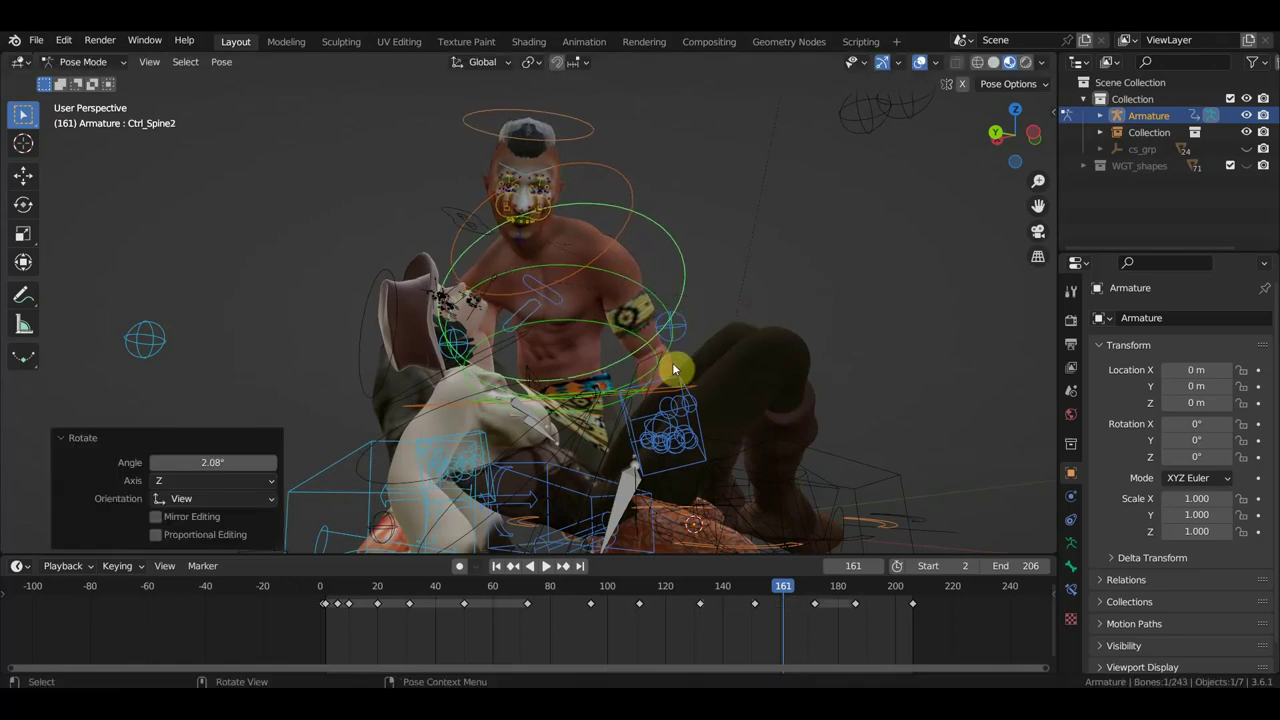
{"action": "left_click", "coordinate": [700, 357]}
{"action": "key", "text": "r"}
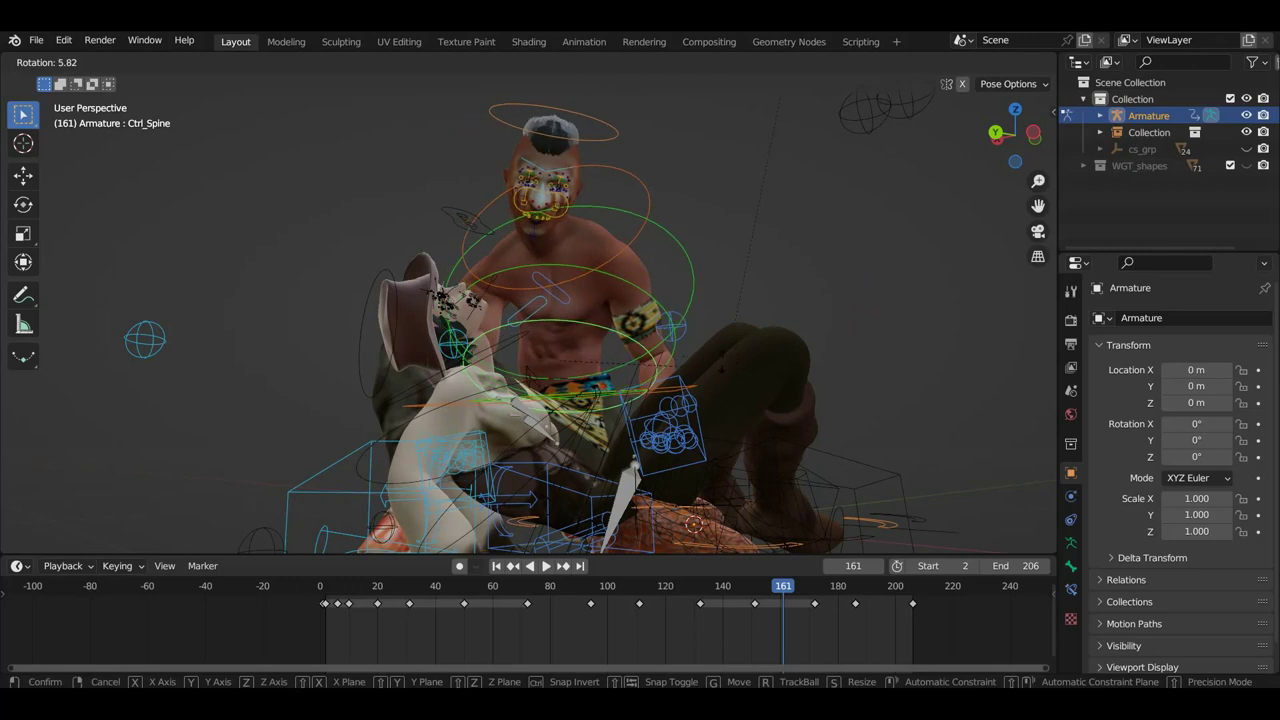
{"action": "left_click", "coordinate": [727, 360]}
{"action": "middle_click_drag", "start_coordinate": [727, 360], "coordinate": [620, 407]}
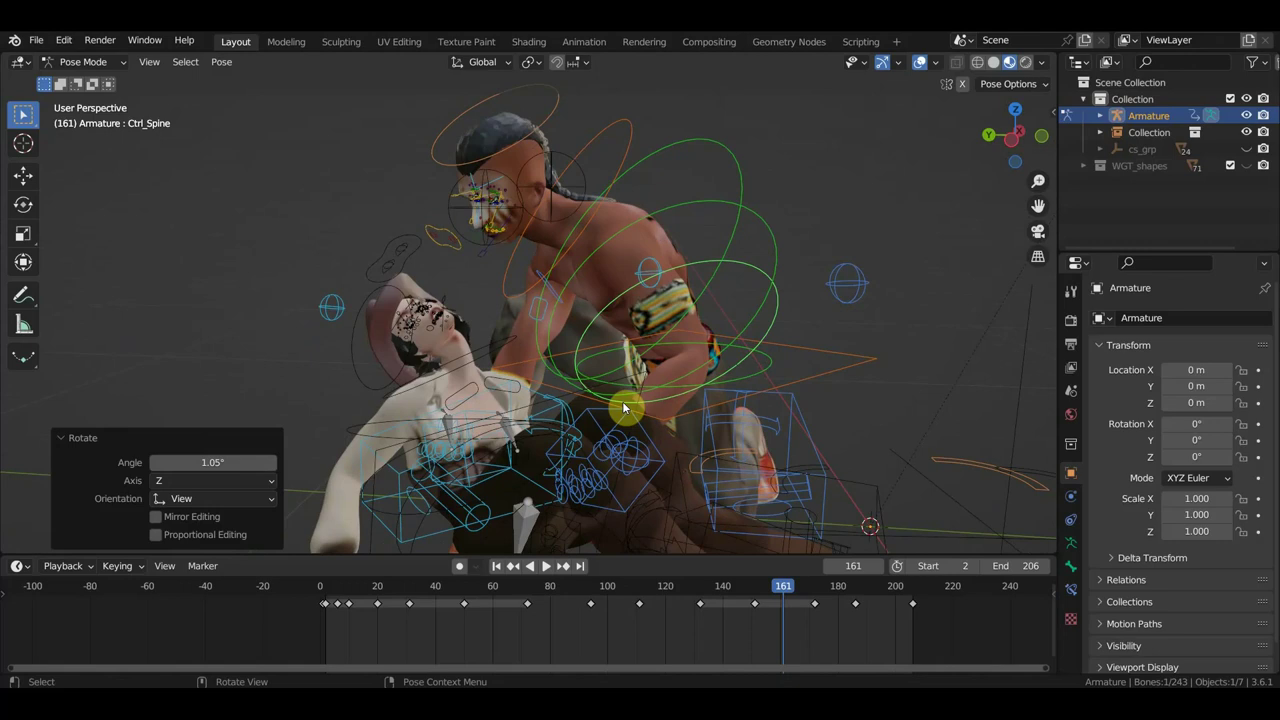
{"action": "middle_click_drag", "start_coordinate": [677, 437], "coordinate": [802, 466]}
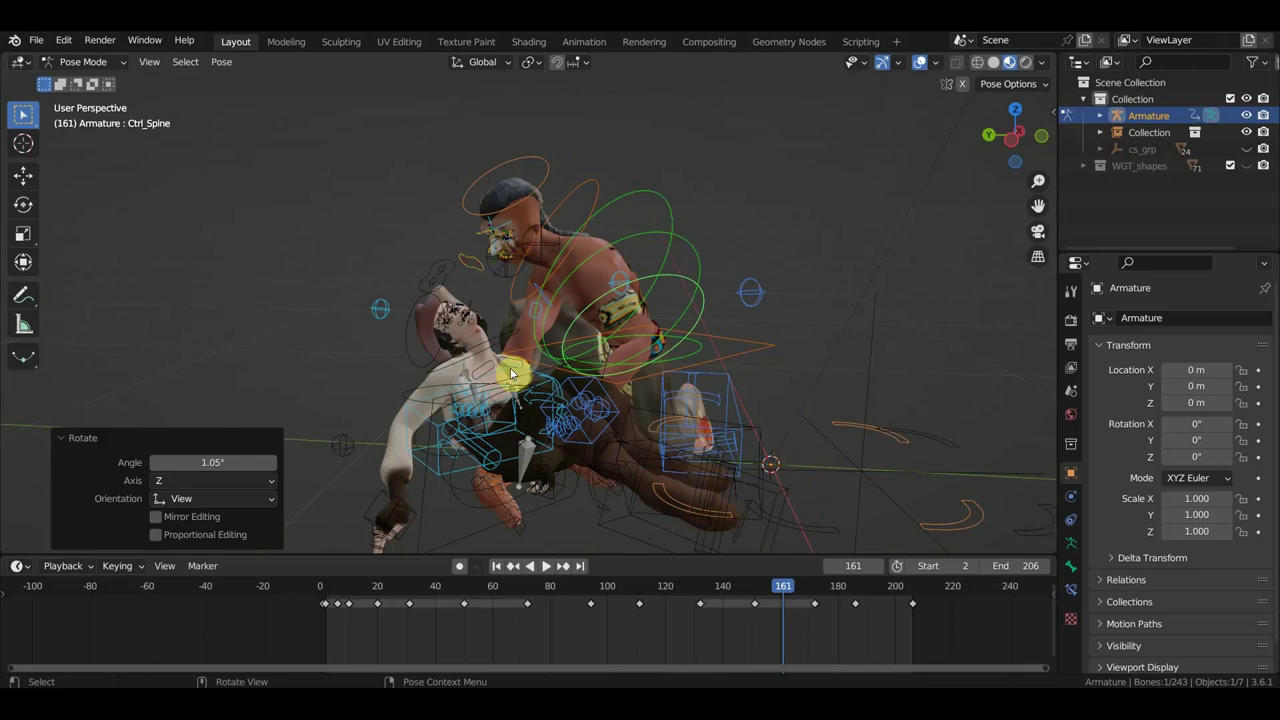
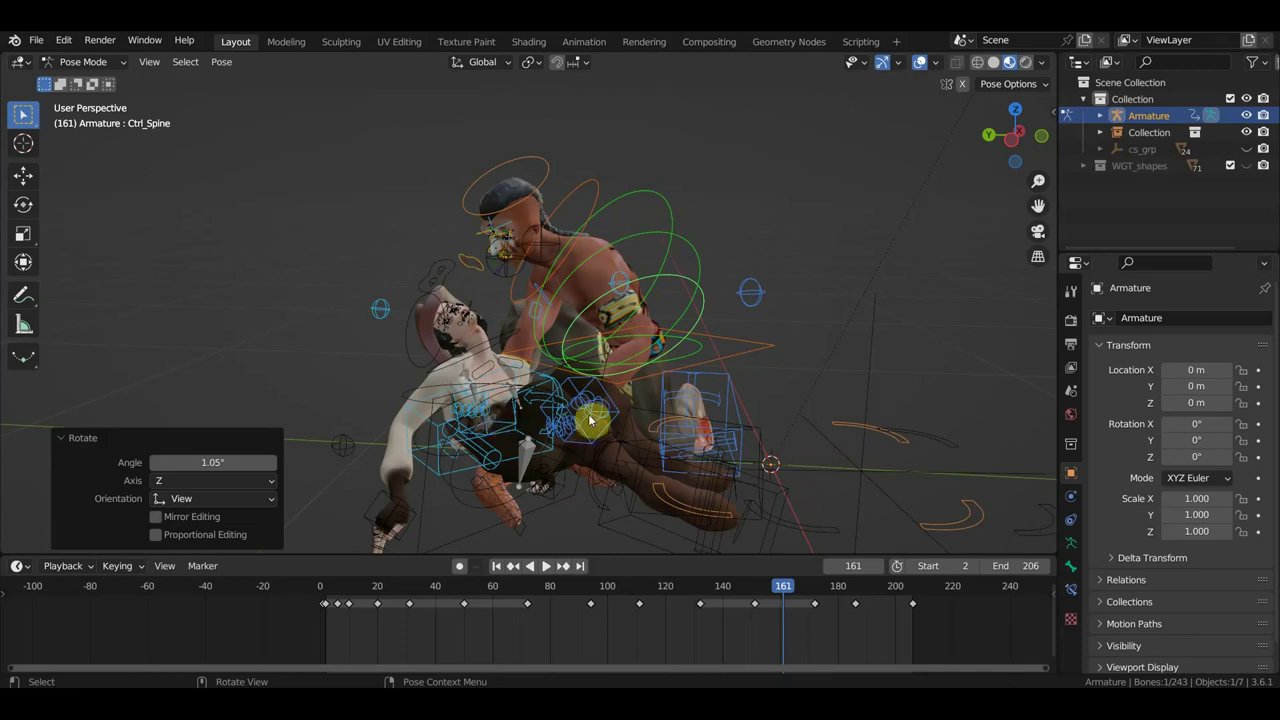
Key location and rotation on all of the rig's bones at frame 161.
{"action": "middle_click_drag", "start_coordinate": [609, 405], "coordinate": [615, 410]}
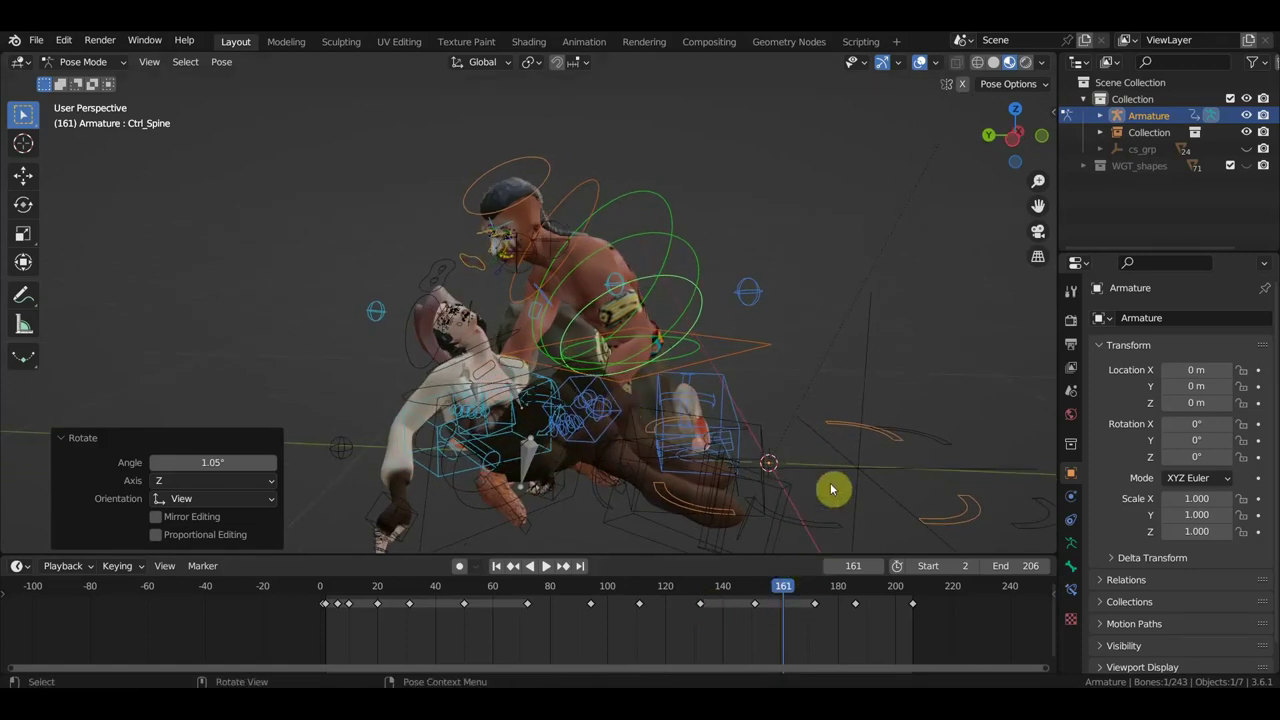
{"action": "key", "text": "a"}
{"action": "key", "text": "i"}
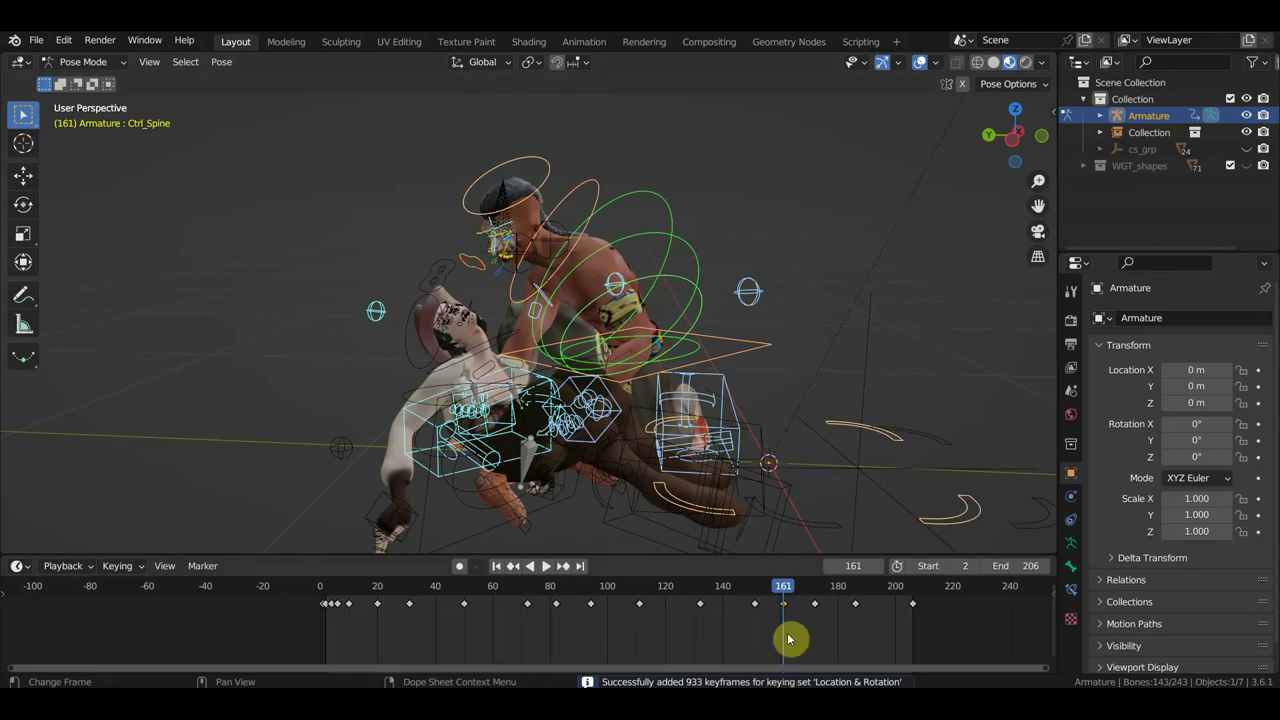
Play and scrub the carry animation with overlays hidden, then turn the overlays back on.
{"action": "mouse_move", "coordinate": [785, 600]}
{"action": "left_mouse_down"}
{"action": "mouse_move", "coordinate": [856, 615]}
{"action": "mouse_move", "coordinate": [509, 606]}
{"action": "mouse_move", "coordinate": [712, 650]}
{"action": "mouse_move", "coordinate": [655, 640]}
{"action": "left_mouse_up"}
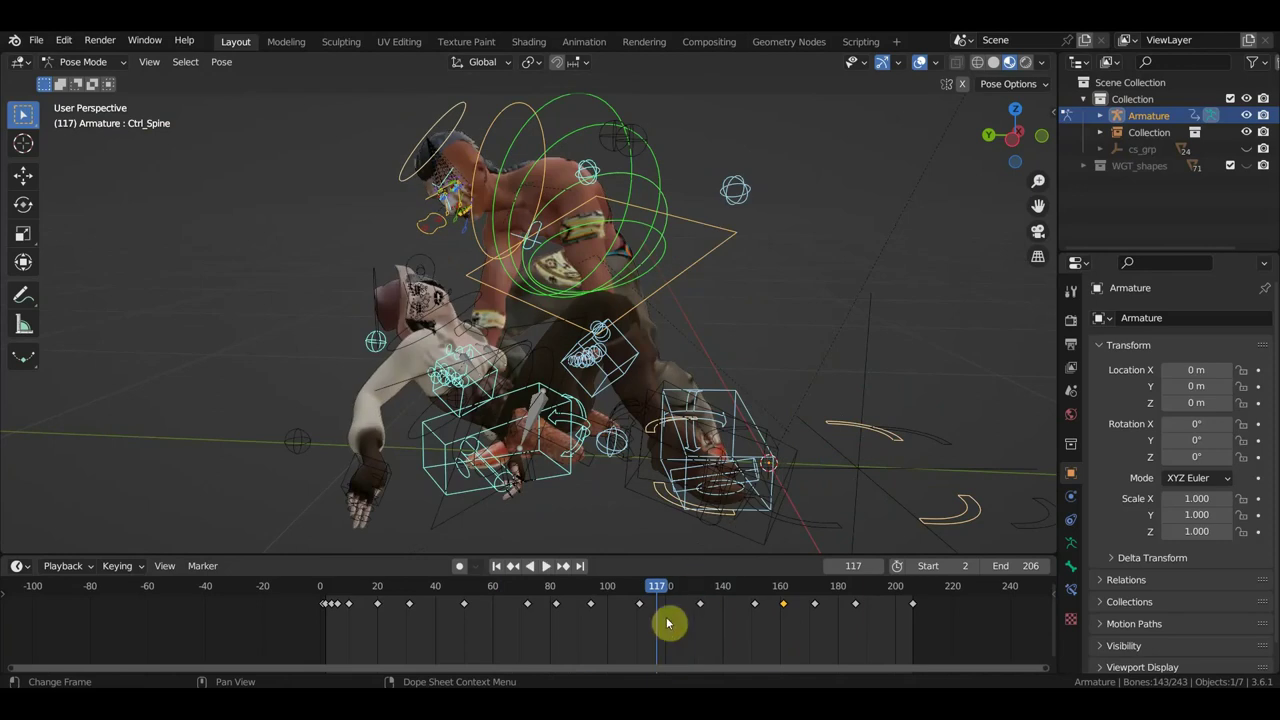
{"action": "scroll", "coordinate": [708, 498], "scroll_direction": "up", "scroll_amount": 2}
{"action": "mouse_move", "coordinate": [684, 464]}
{"action": "middle_mouse_down"}
{"action": "mouse_move", "coordinate": [657, 443]}
{"action": "mouse_move", "coordinate": [700, 377]}
{"action": "mouse_move", "coordinate": [700, 491]}
{"action": "mouse_move", "coordinate": [718, 402]}
{"action": "middle_mouse_up"}
{"action": "left_click", "coordinate": [921, 64]}
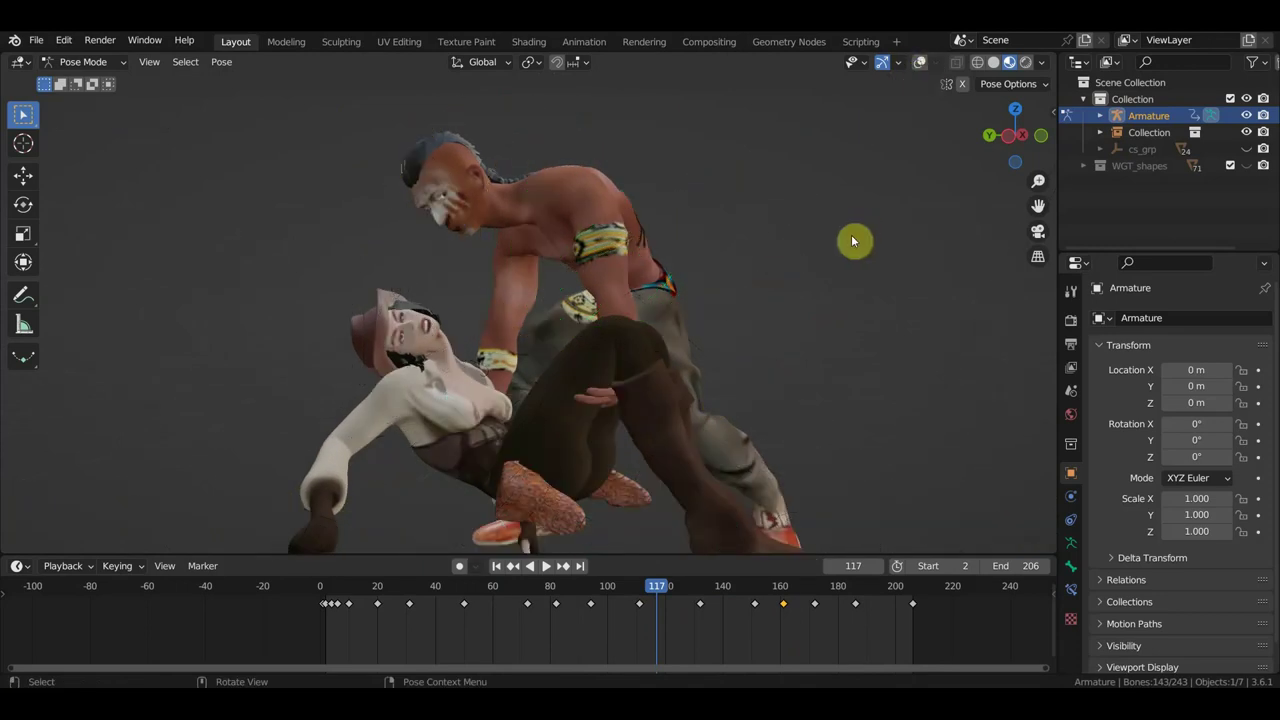
{"action": "key", "text": "space"}
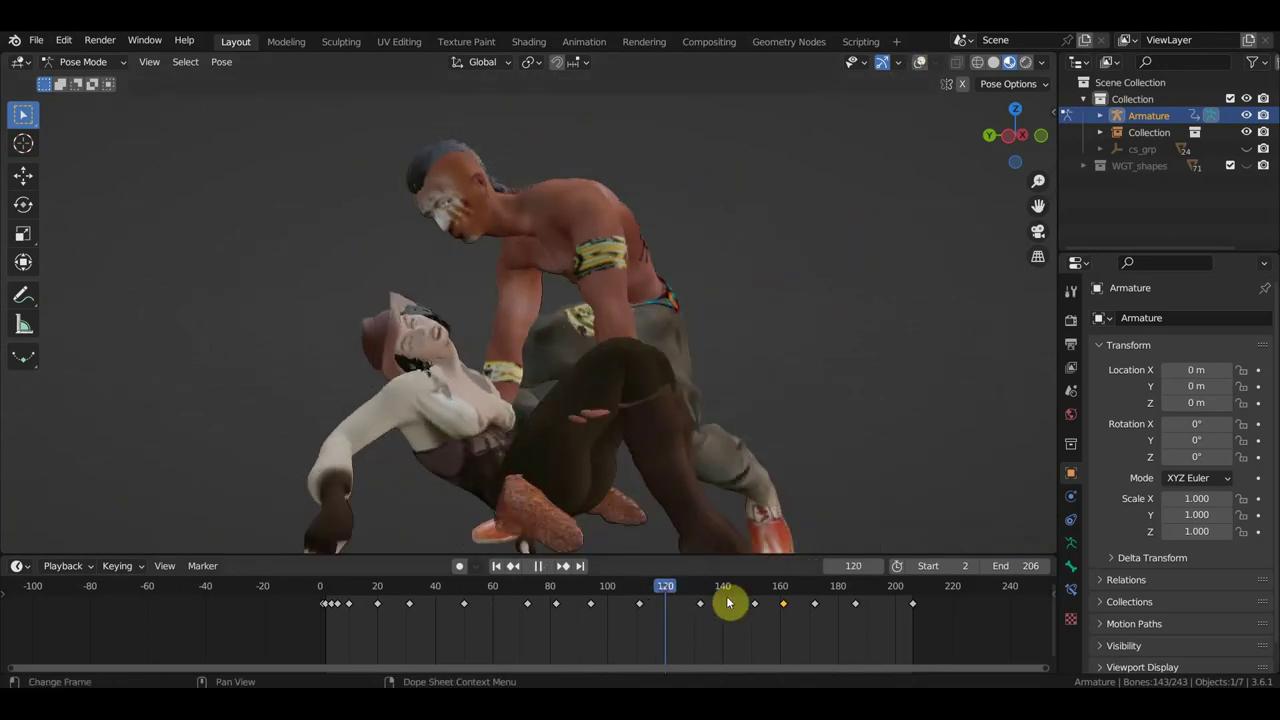
{"action": "left_click", "coordinate": [444, 593]}
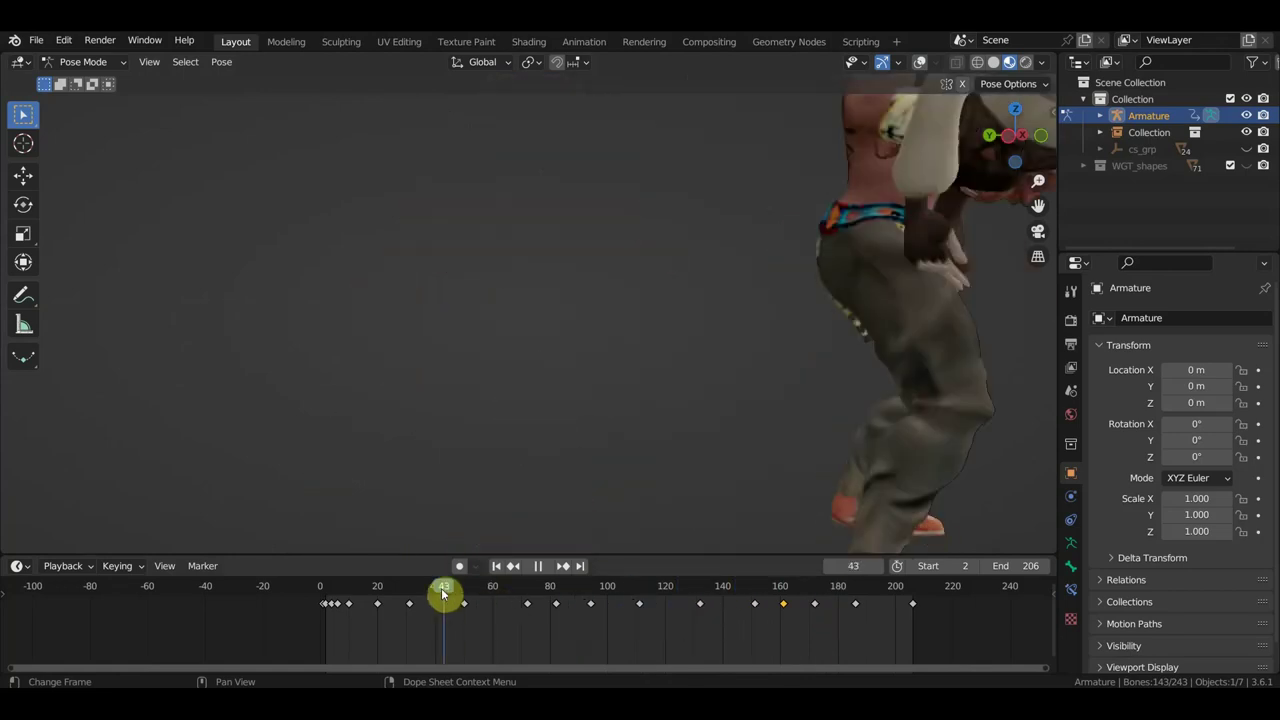
{"action": "mouse_move", "coordinate": [444, 593]}
{"action": "left_mouse_down"}
{"action": "mouse_move", "coordinate": [605, 630]}
{"action": "mouse_move", "coordinate": [575, 625]}
{"action": "left_mouse_up"}
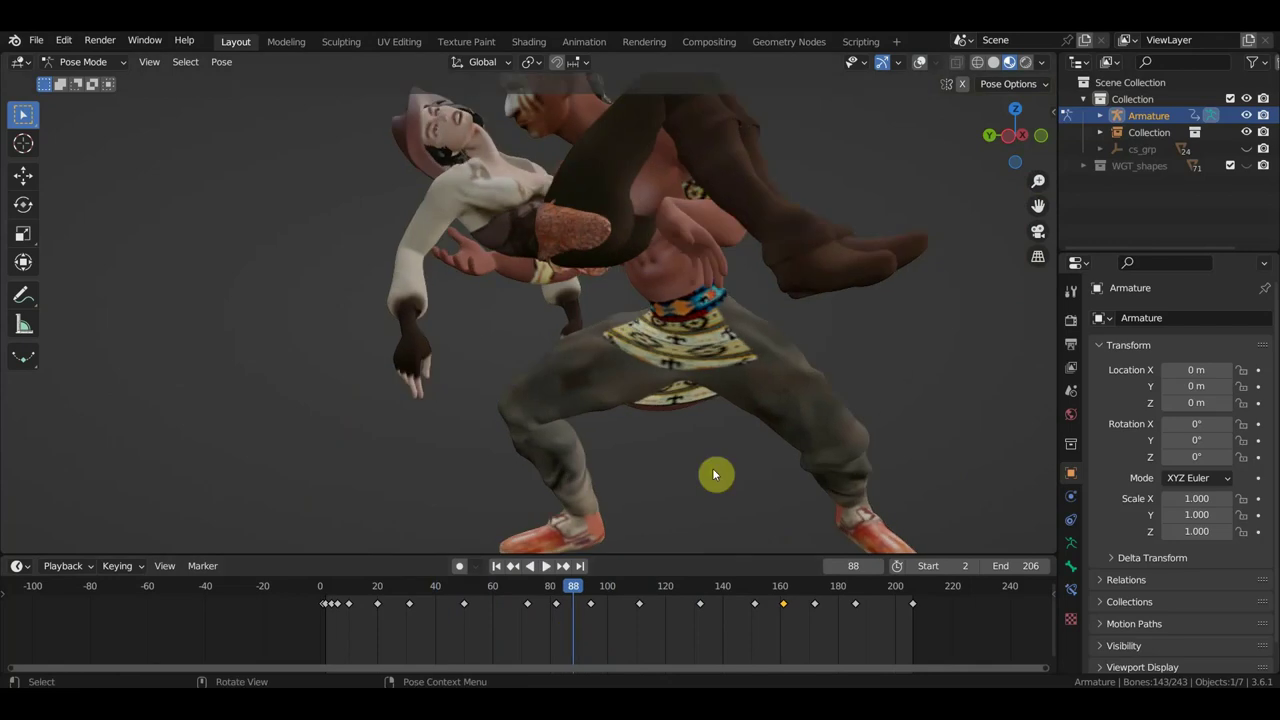
{"action": "scroll", "coordinate": [750, 468], "scroll_direction": "down", "scroll_amount": 5}
{"action": "middle_click_drag", "start_coordinate": [763, 473], "coordinate": [797, 396]}
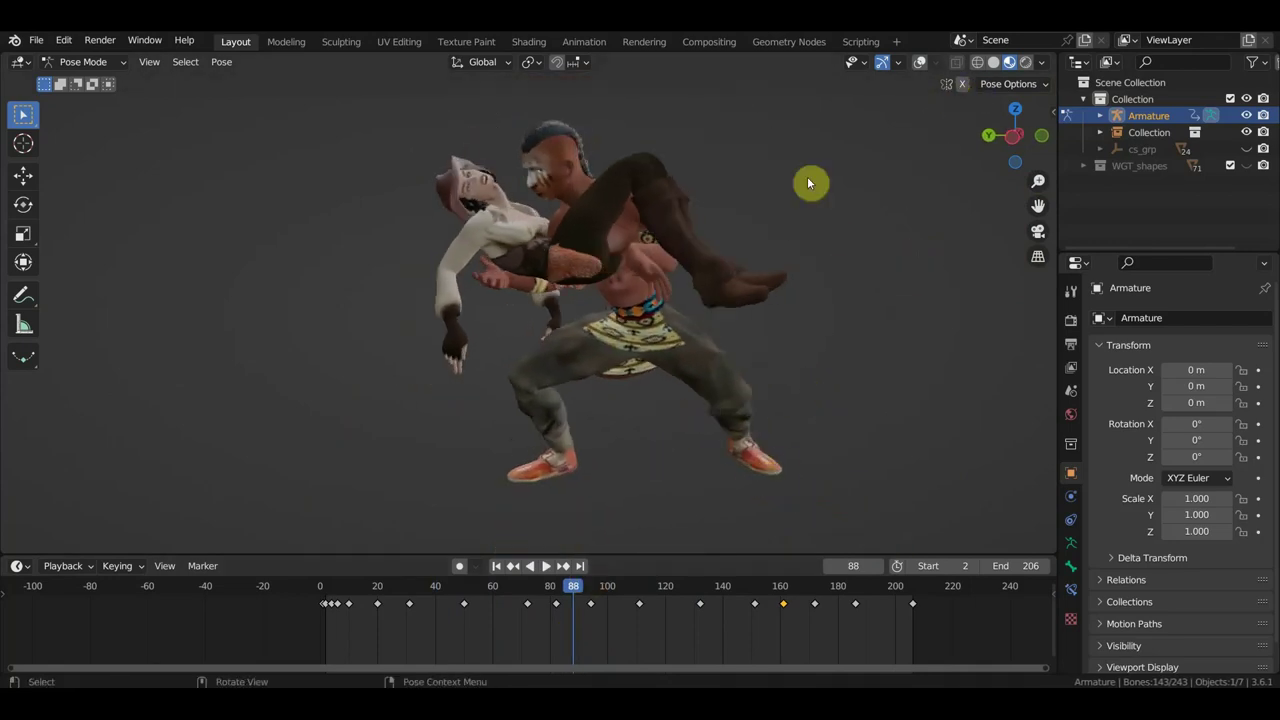
{"action": "left_click", "coordinate": [920, 64]}
Select the left hand IK control and raise it with the move gizmo.
{"action": "left_click", "coordinate": [704, 324]}
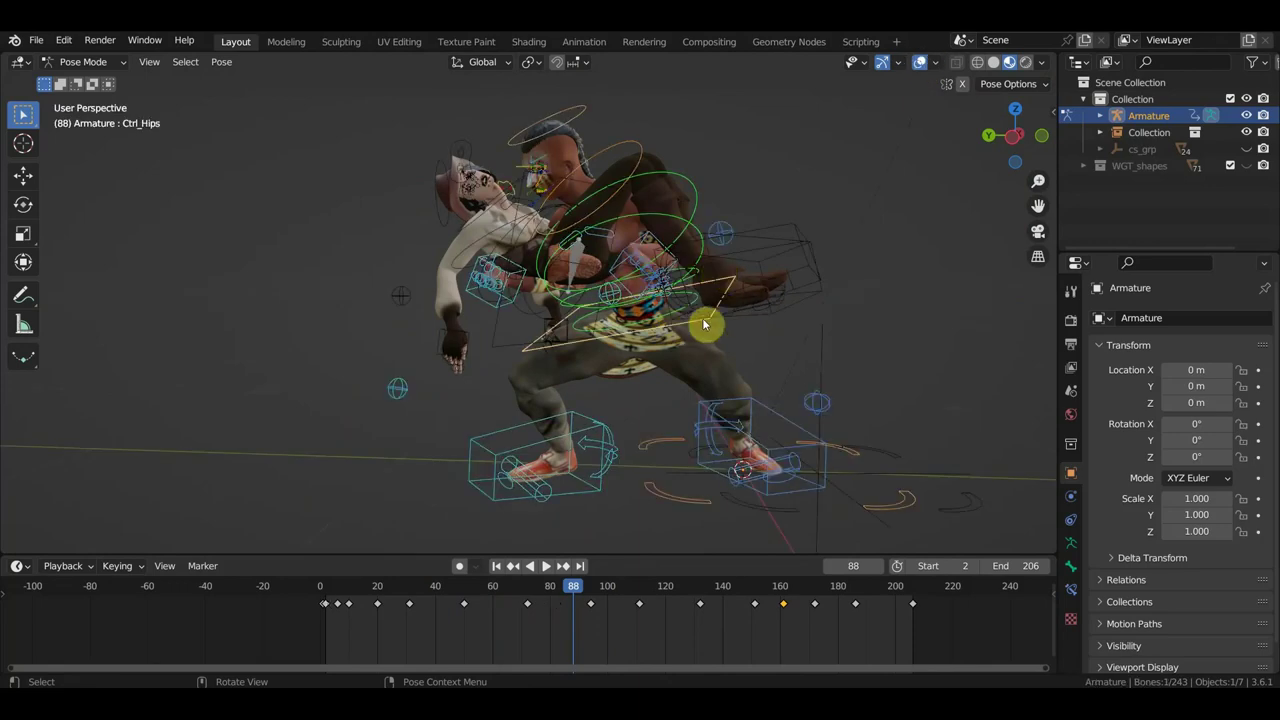
{"action": "left_click", "coordinate": [518, 276], "text": "shift"}
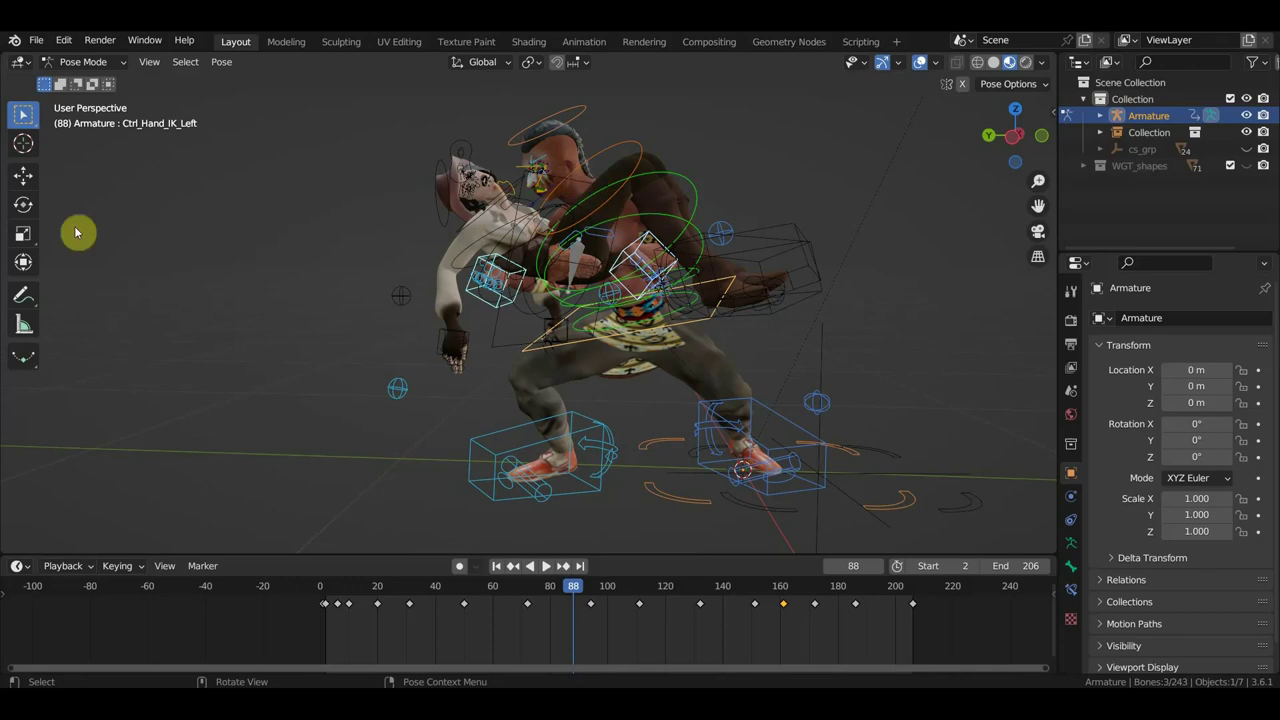
{"action": "left_click", "coordinate": [23, 175]}
{"action": "left_click_drag", "start_coordinate": [590, 226], "coordinate": [577, 186]}
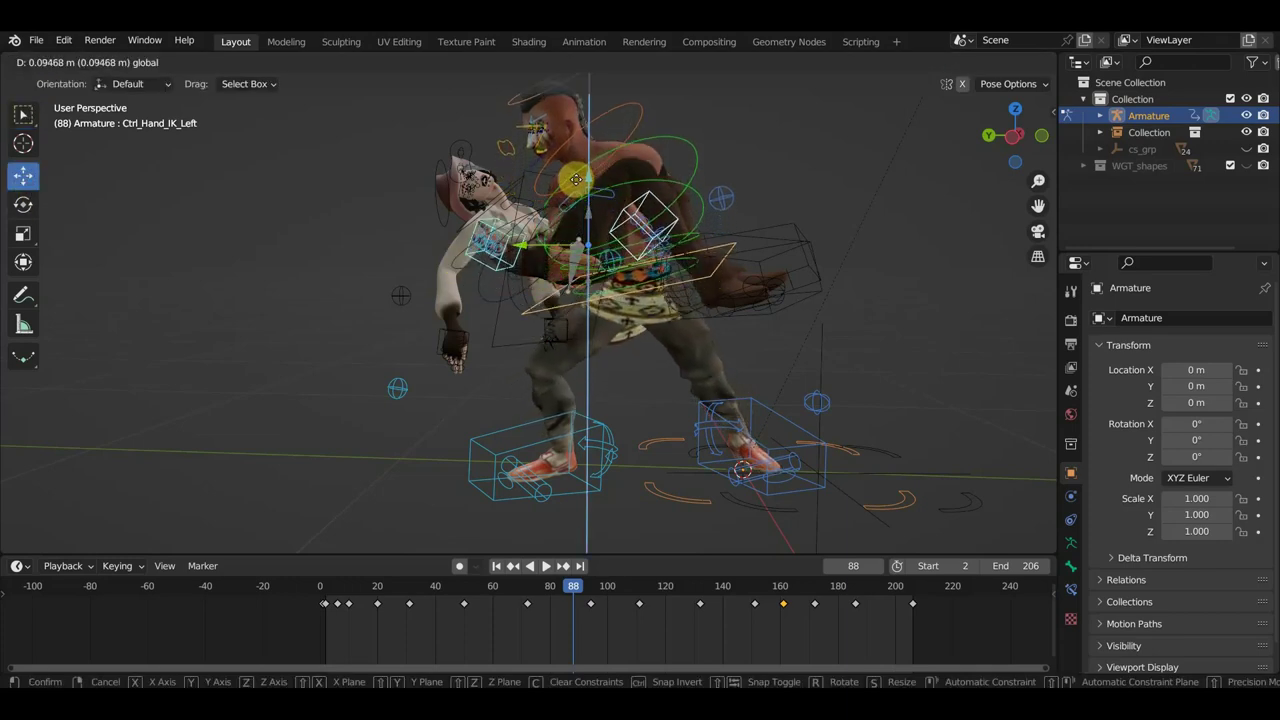
{"action": "left_click_drag", "start_coordinate": [577, 186], "coordinate": [576, 180]}
{"action": "mouse_move", "coordinate": [576, 182]}
{"action": "middle_mouse_down"}
{"action": "mouse_move", "coordinate": [570, 302]}
{"action": "mouse_move", "coordinate": [558, 248]}
{"action": "middle_mouse_up"}
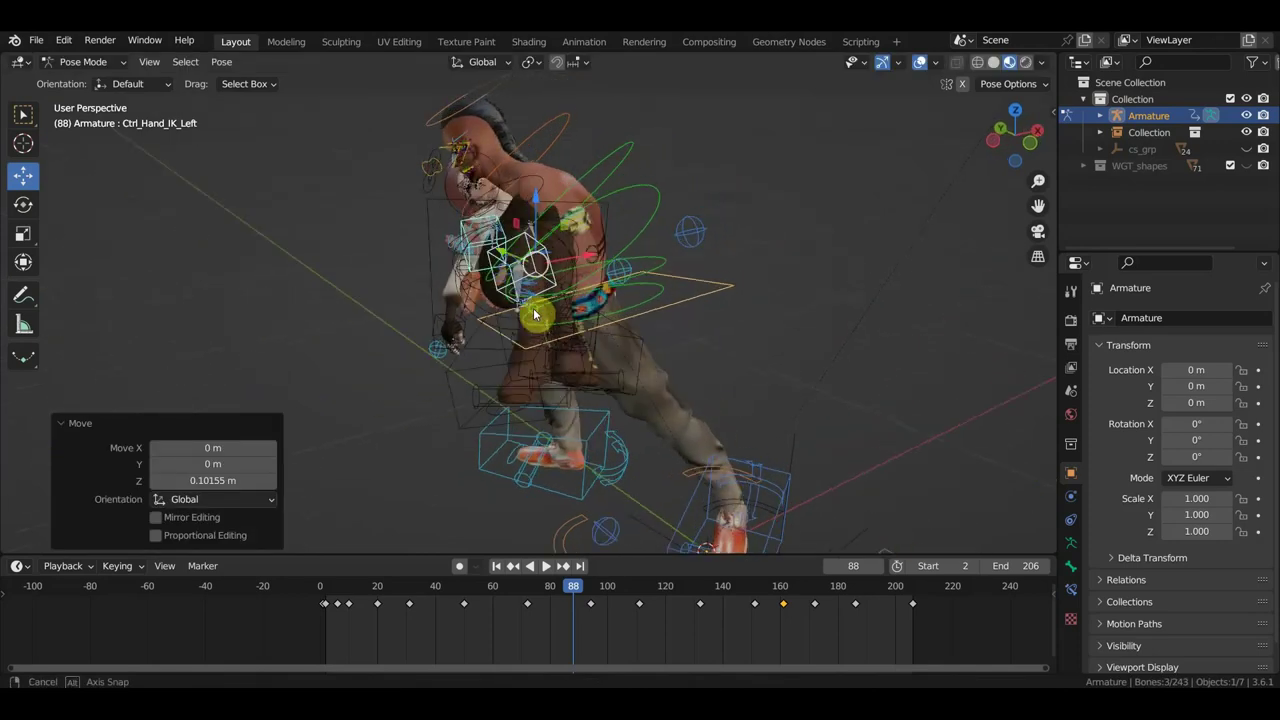
{"action": "middle_click_drag", "start_coordinate": [686, 300], "coordinate": [671, 300]}
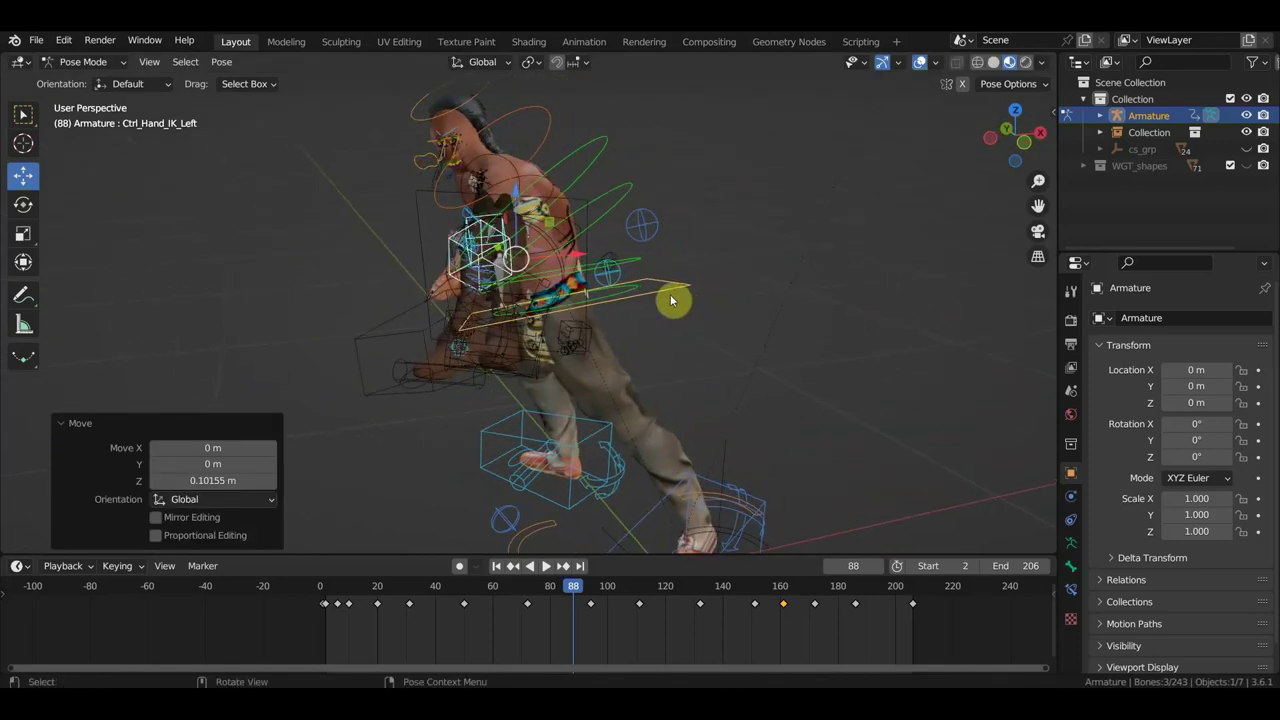
Shift the left hand IK control along X, then reposition it further.
{"action": "key", "text": "g"}
{"action": "key", "text": "x"}
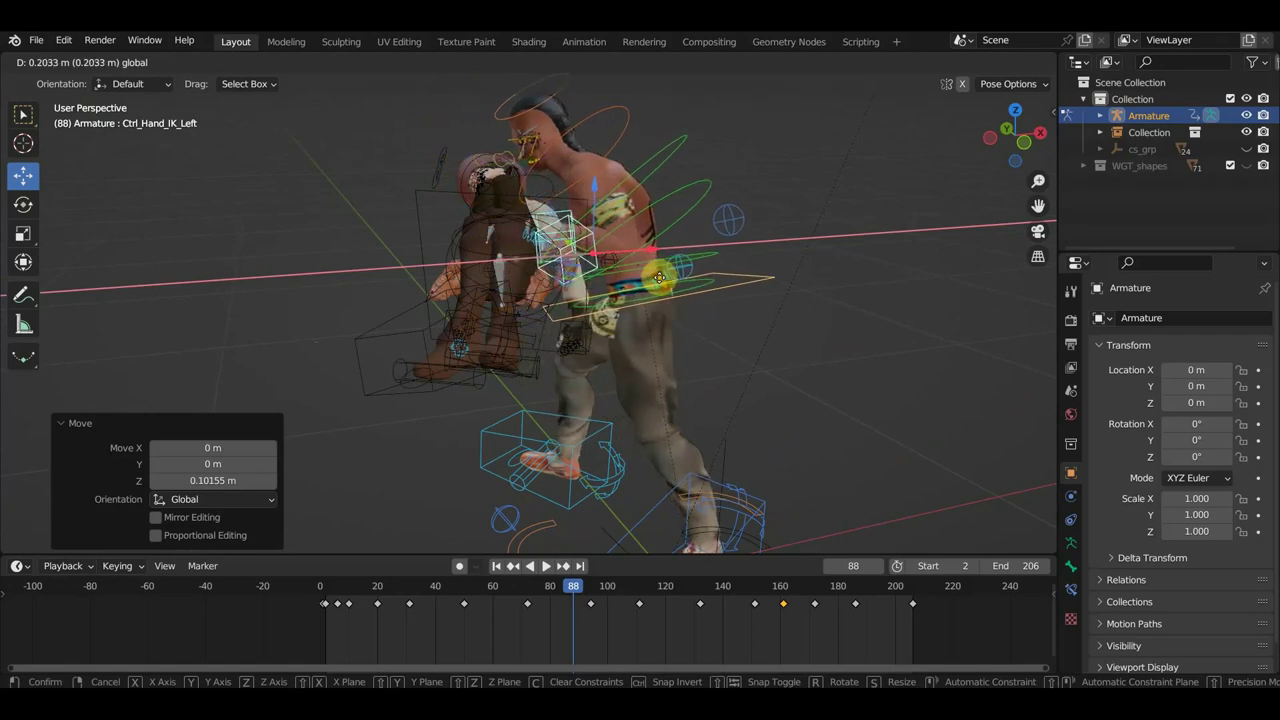
{"action": "left_click", "coordinate": [652, 289]}
{"action": "mouse_move", "coordinate": [675, 335]}
{"action": "middle_mouse_down"}
{"action": "mouse_move", "coordinate": [657, 413]}
{"action": "mouse_move", "coordinate": [647, 345]}
{"action": "mouse_move", "coordinate": [735, 372]}
{"action": "middle_mouse_up"}
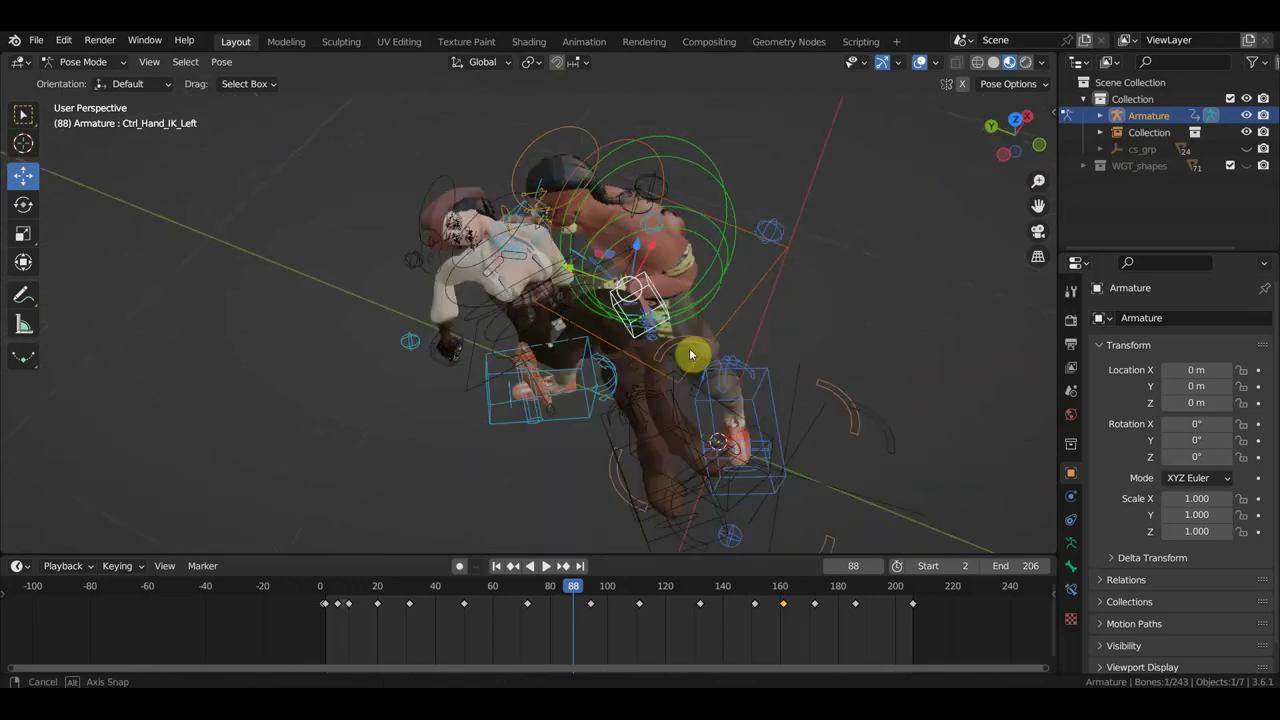
{"action": "key", "text": "g"}
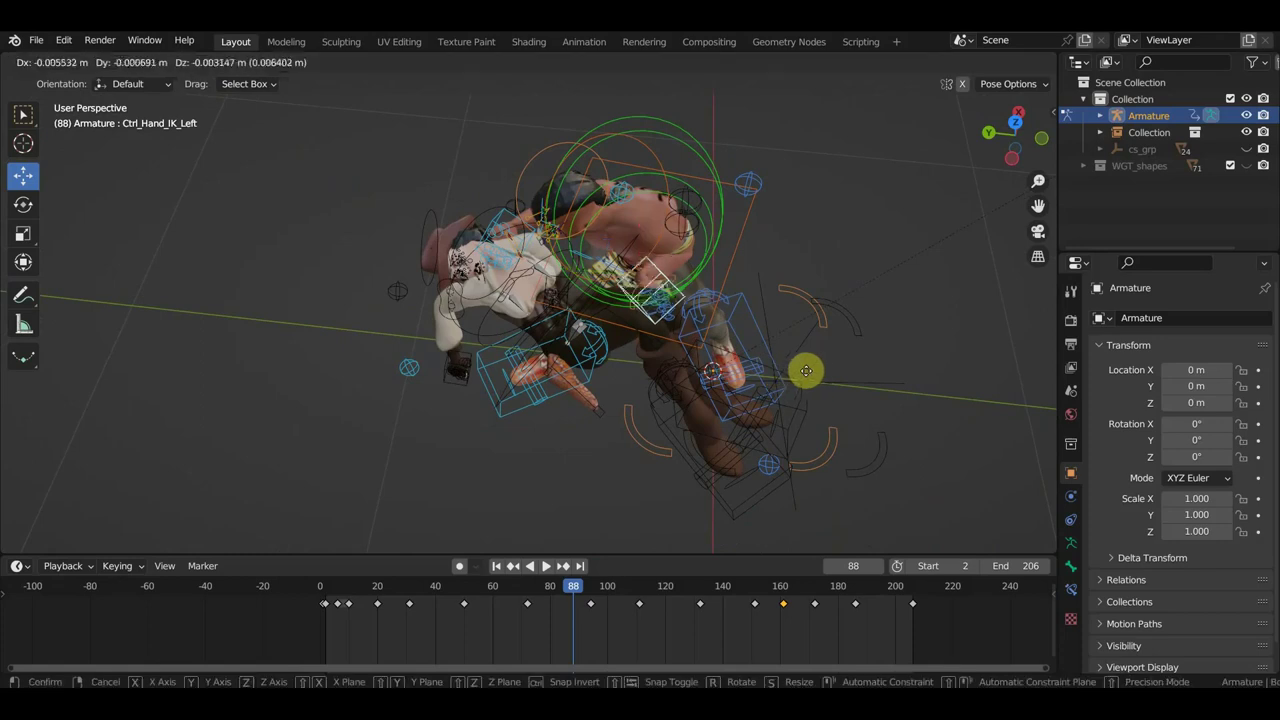
{"action": "left_click", "coordinate": [803, 397]}
{"action": "mouse_move", "coordinate": [803, 397]}
{"action": "middle_mouse_down"}
{"action": "mouse_move", "coordinate": [856, 328]}
{"action": "mouse_move", "coordinate": [849, 303]}
{"action": "mouse_move", "coordinate": [594, 346]}
{"action": "middle_mouse_up"}
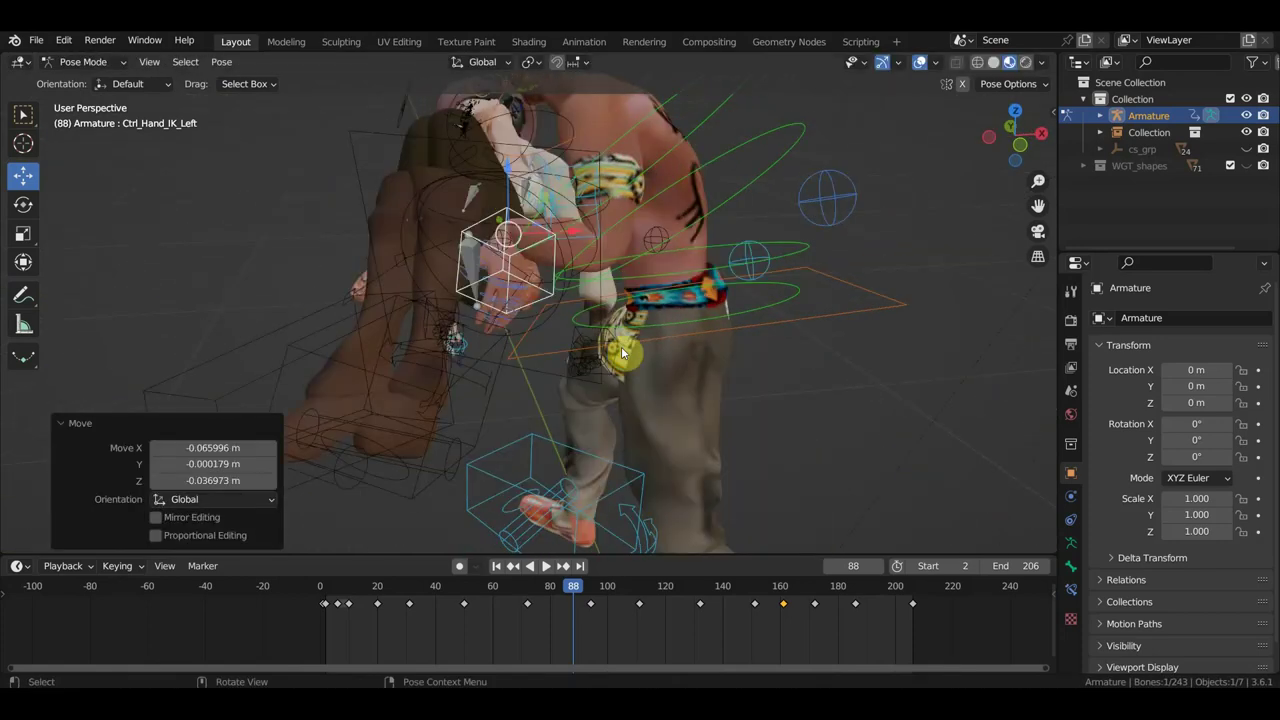
Rotate the left hand IK control about 71.7° and nudge its position.
{"action": "key", "text": "r"}
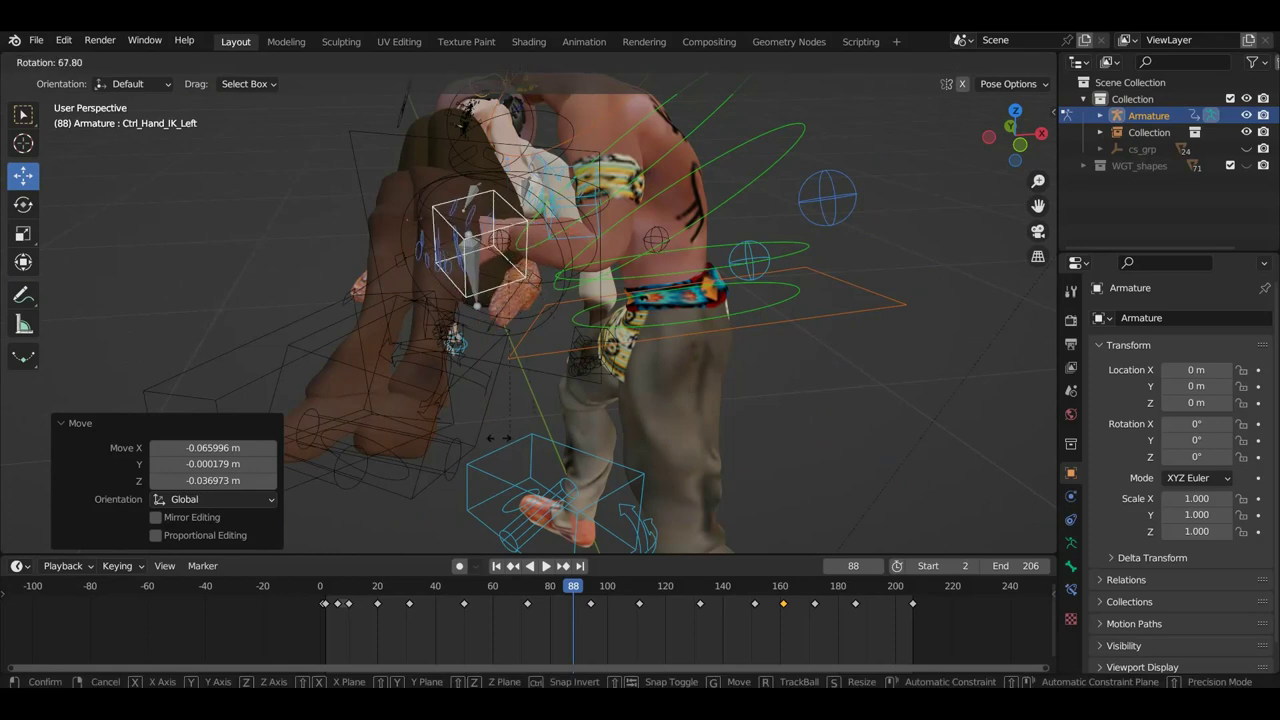
{"action": "left_click", "coordinate": [500, 443]}
{"action": "key", "text": "g"}
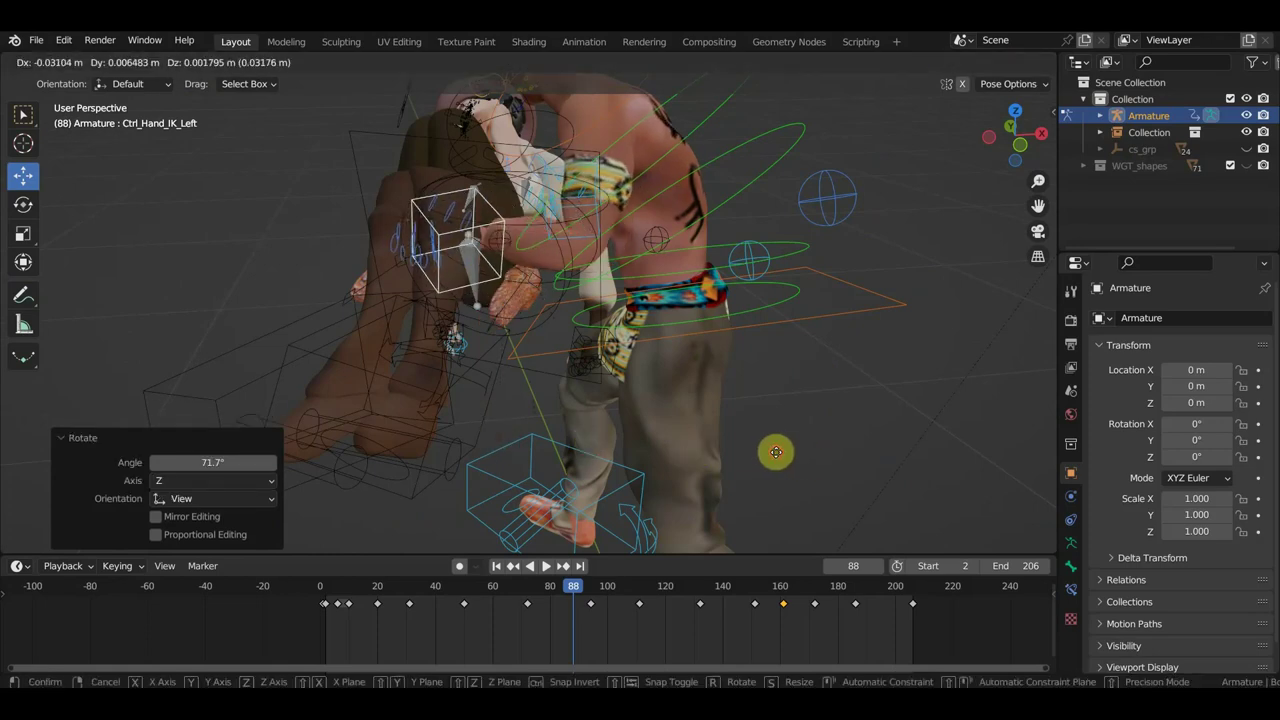
{"action": "left_click", "coordinate": [771, 452]}
{"action": "mouse_move", "coordinate": [766, 454]}
{"action": "middle_mouse_down"}
{"action": "mouse_move", "coordinate": [968, 440]}
{"action": "mouse_move", "coordinate": [911, 426]}
{"action": "mouse_move", "coordinate": [914, 394]}
{"action": "mouse_move", "coordinate": [880, 384]}
{"action": "middle_mouse_up"}
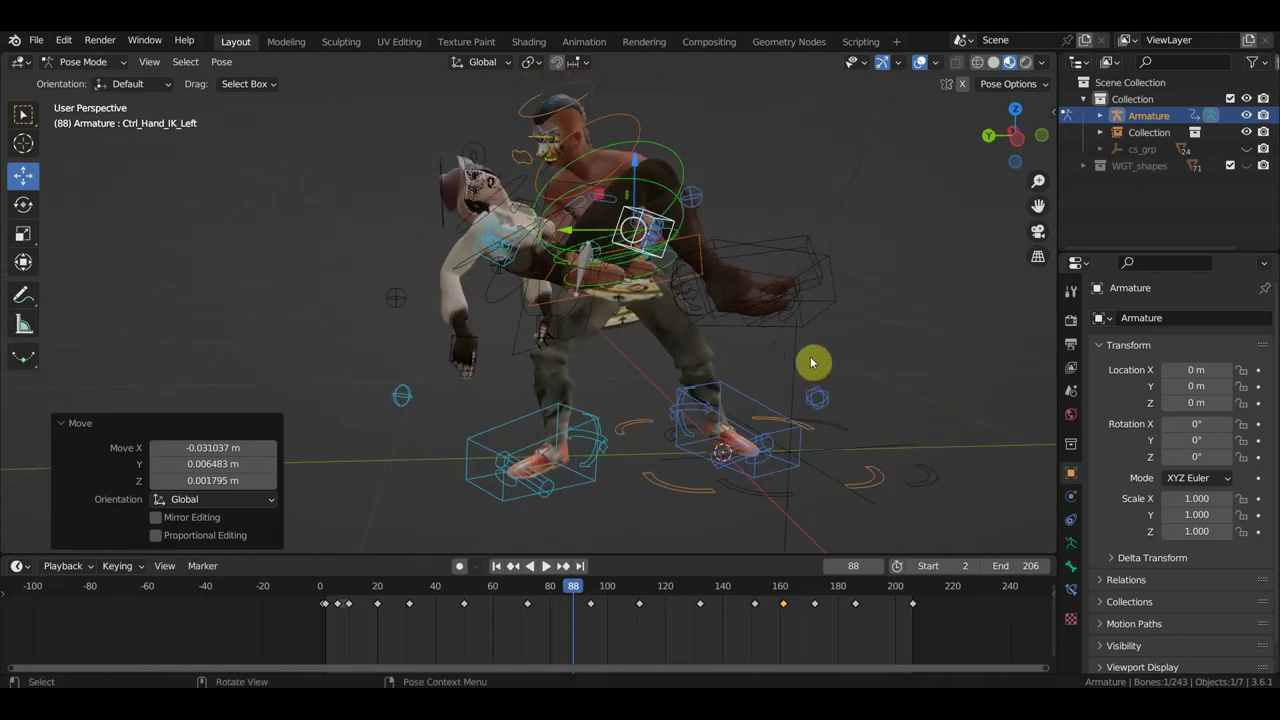
Key location and rotation on all bones at frame 88 and check the pose.
{"action": "key", "text": "a"}
{"action": "key", "text": "i"}
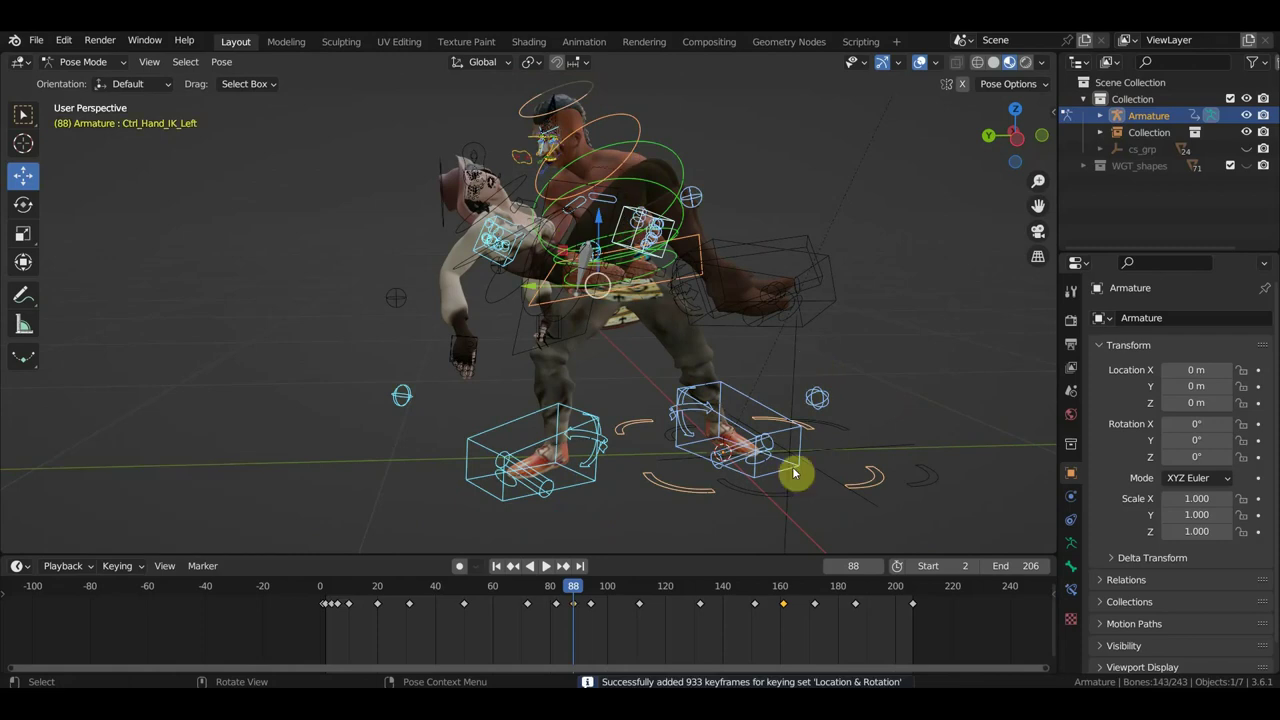
{"action": "mouse_move", "coordinate": [586, 594]}
{"action": "left_mouse_down"}
{"action": "mouse_move", "coordinate": [543, 594]}
{"action": "mouse_move", "coordinate": [598, 608]}
{"action": "mouse_move", "coordinate": [566, 603]}
{"action": "left_mouse_up"}
{"action": "mouse_move", "coordinate": [634, 443]}
{"action": "middle_mouse_down"}
{"action": "mouse_move", "coordinate": [679, 430]}
{"action": "mouse_move", "coordinate": [703, 403]}
{"action": "middle_mouse_up"}
Preview the carry motion from frame 103 with overlays hidden, then show them again.
{"action": "scroll", "coordinate": [700, 374], "scroll_direction": "up", "scroll_amount": 3}
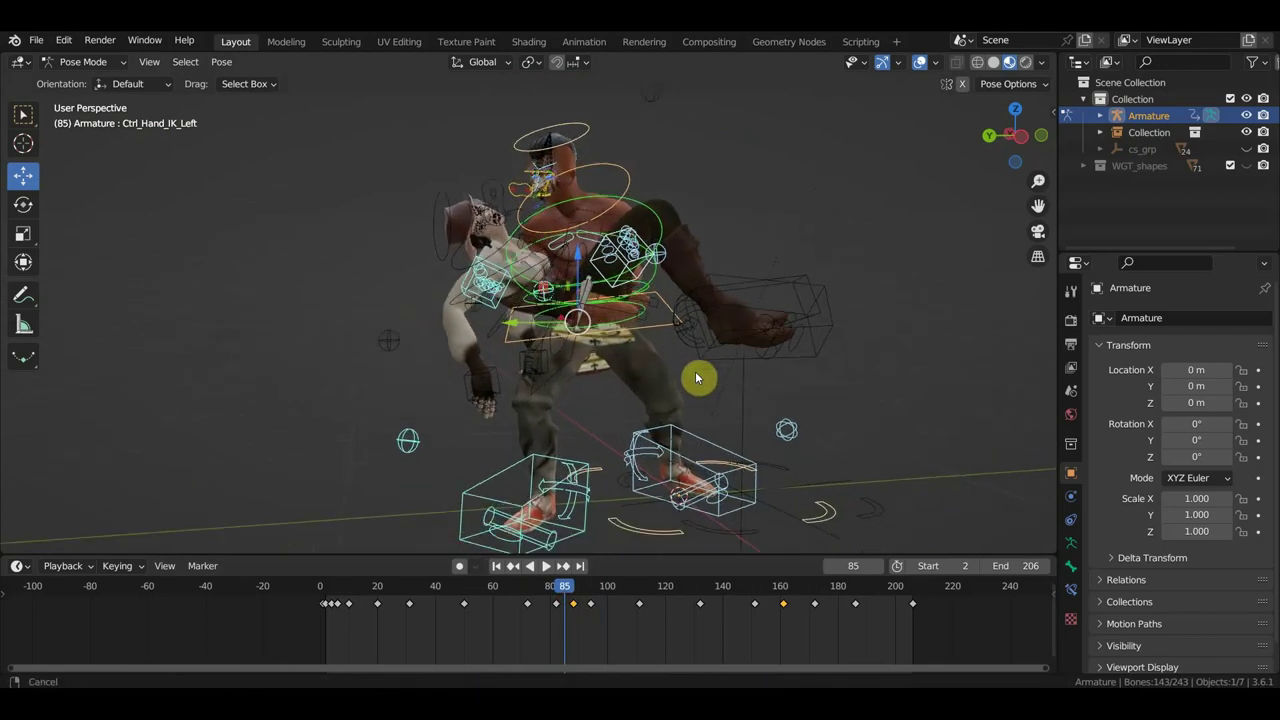
{"action": "left_click", "coordinate": [920, 62]}
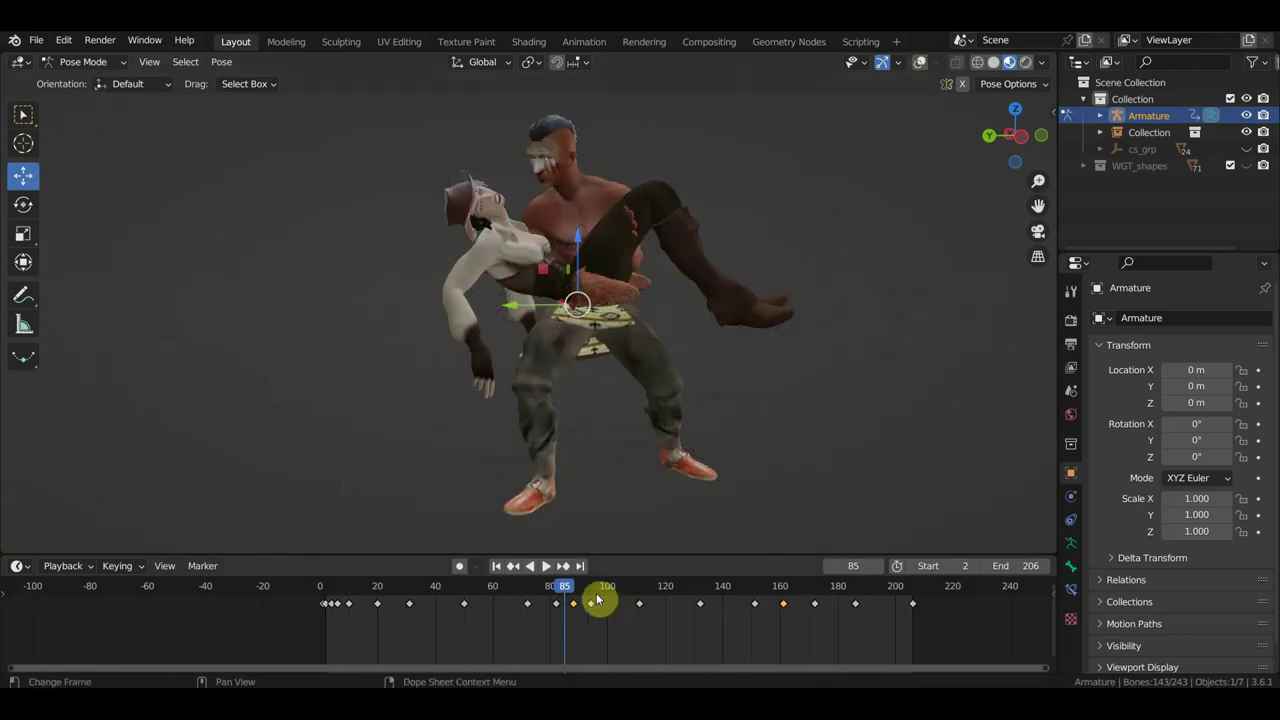
{"action": "mouse_move", "coordinate": [597, 597]}
{"action": "left_mouse_down"}
{"action": "mouse_move", "coordinate": [557, 594]}
{"action": "mouse_move", "coordinate": [557, 614]}
{"action": "mouse_move", "coordinate": [661, 655]}
{"action": "mouse_move", "coordinate": [616, 653]}
{"action": "left_mouse_up"}
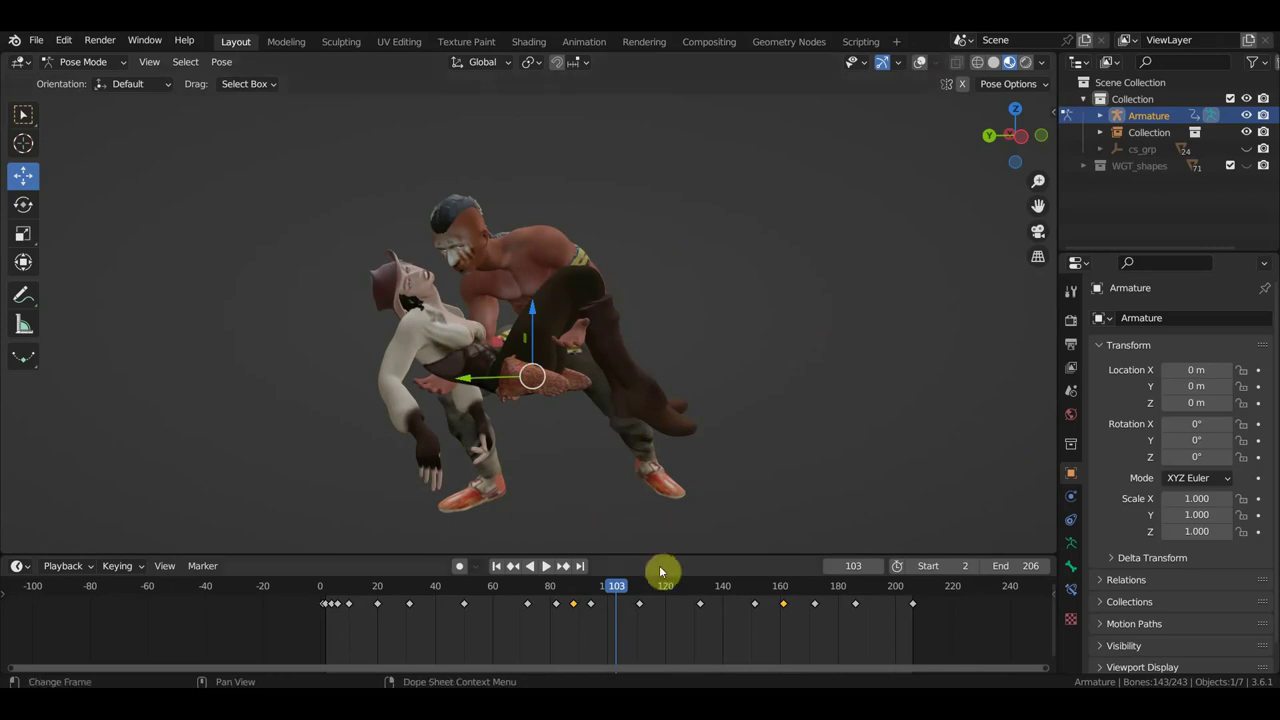
{"action": "mouse_move", "coordinate": [624, 597]}
{"action": "left_mouse_down"}
{"action": "mouse_move", "coordinate": [681, 610]}
{"action": "mouse_move", "coordinate": [667, 616]}
{"action": "left_mouse_up"}
{"action": "mouse_move", "coordinate": [743, 424]}
{"action": "middle_mouse_down"}
{"action": "mouse_move", "coordinate": [634, 414]}
{"action": "mouse_move", "coordinate": [606, 391]}
{"action": "middle_mouse_up"}
{"action": "left_click", "coordinate": [920, 62]}
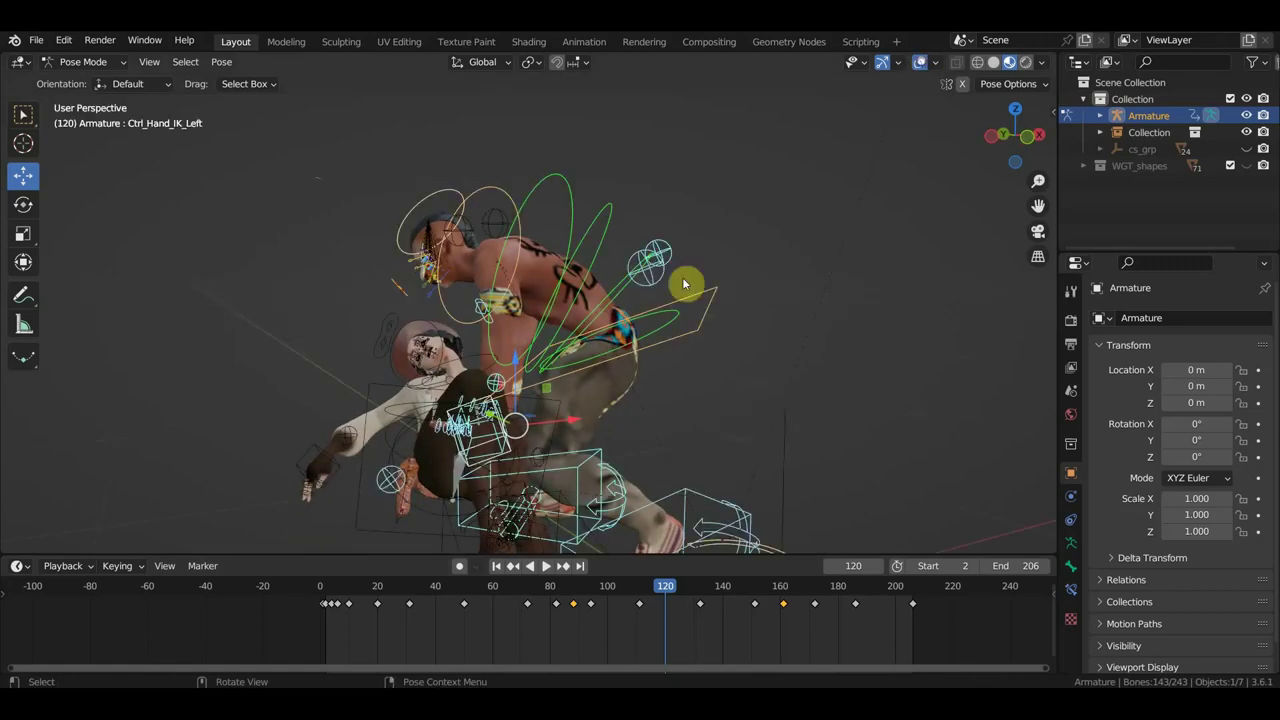
Tilt the Ctrl_Hips control and shift it up and left.
{"action": "left_click", "coordinate": [691, 342]}
{"action": "key", "text": "r"}
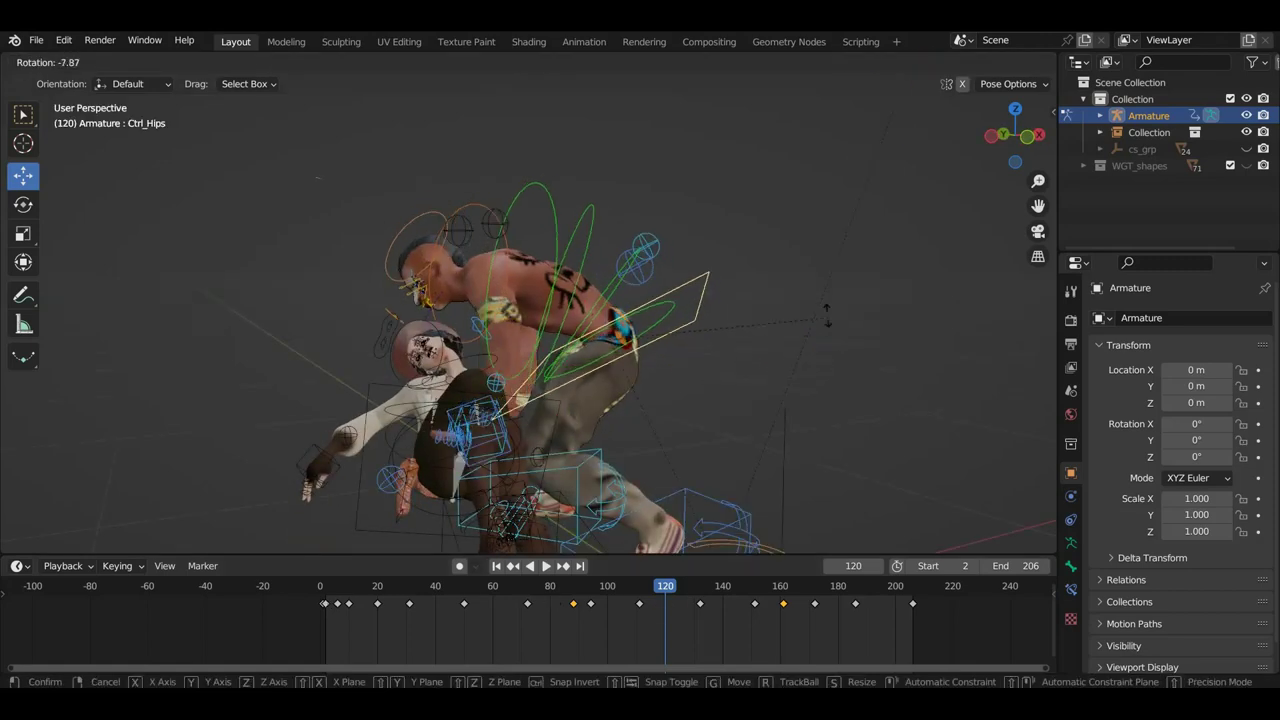
{"action": "left_click", "coordinate": [828, 321]}
{"action": "key", "text": "g"}
{"action": "left_click", "coordinate": [736, 312]}
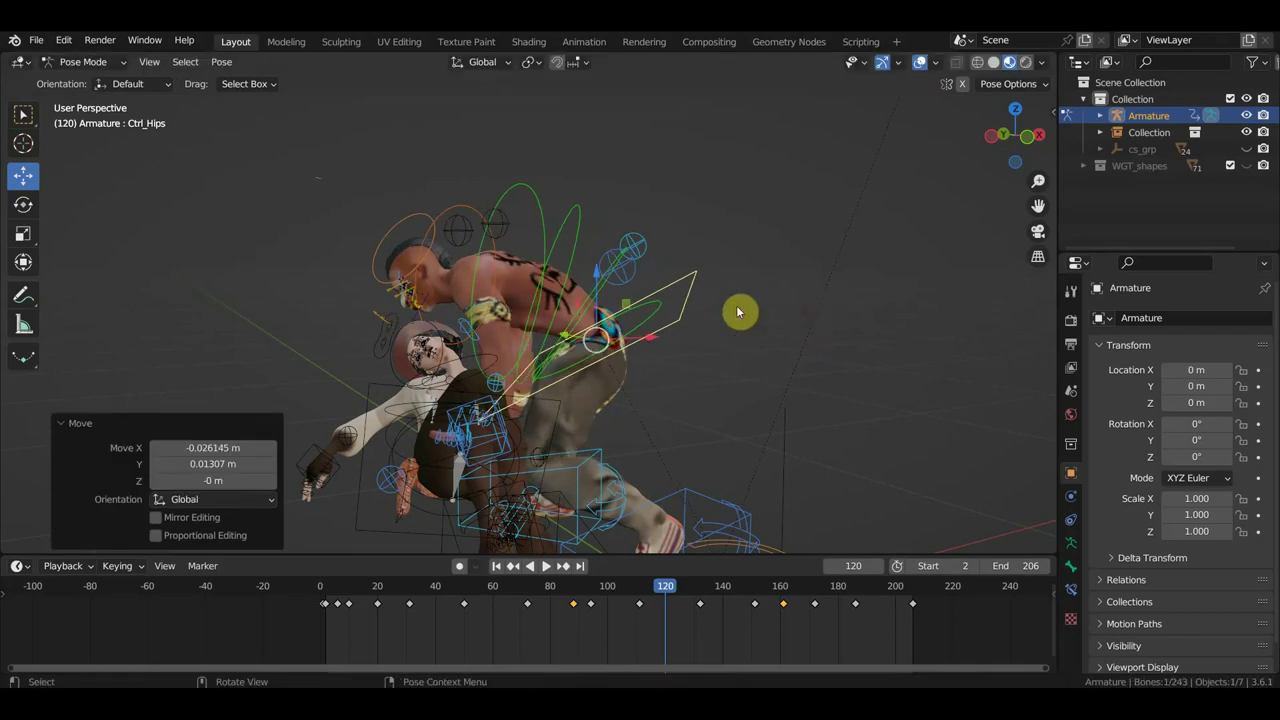
{"action": "key", "text": "r"}
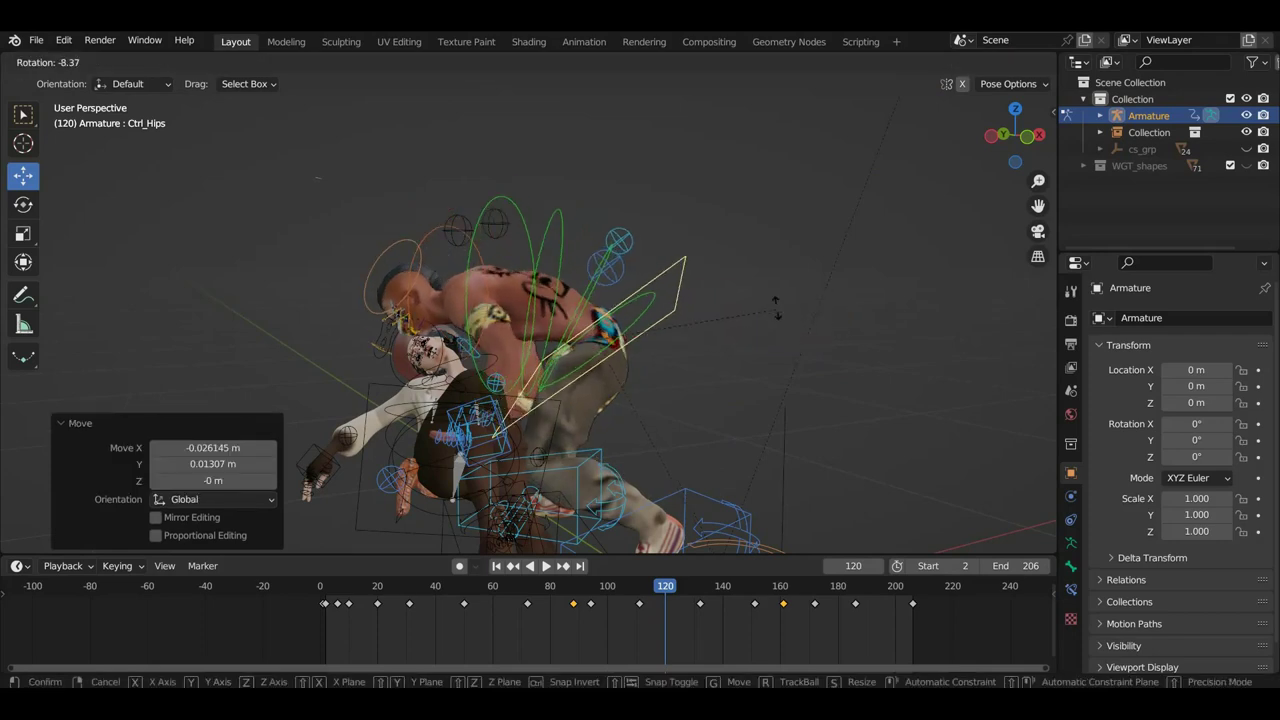
{"action": "left_click", "coordinate": [775, 308]}
{"action": "mouse_move", "coordinate": [776, 307]}
{"action": "middle_mouse_down"}
{"action": "mouse_move", "coordinate": [845, 335]}
{"action": "mouse_move", "coordinate": [928, 308]}
{"action": "mouse_move", "coordinate": [817, 373]}
{"action": "mouse_move", "coordinate": [803, 360]}
{"action": "mouse_move", "coordinate": [691, 366]}
{"action": "mouse_move", "coordinate": [594, 408]}
{"action": "middle_mouse_up"}
Reposition the left hand IK control.
{"action": "left_click", "coordinate": [527, 439]}
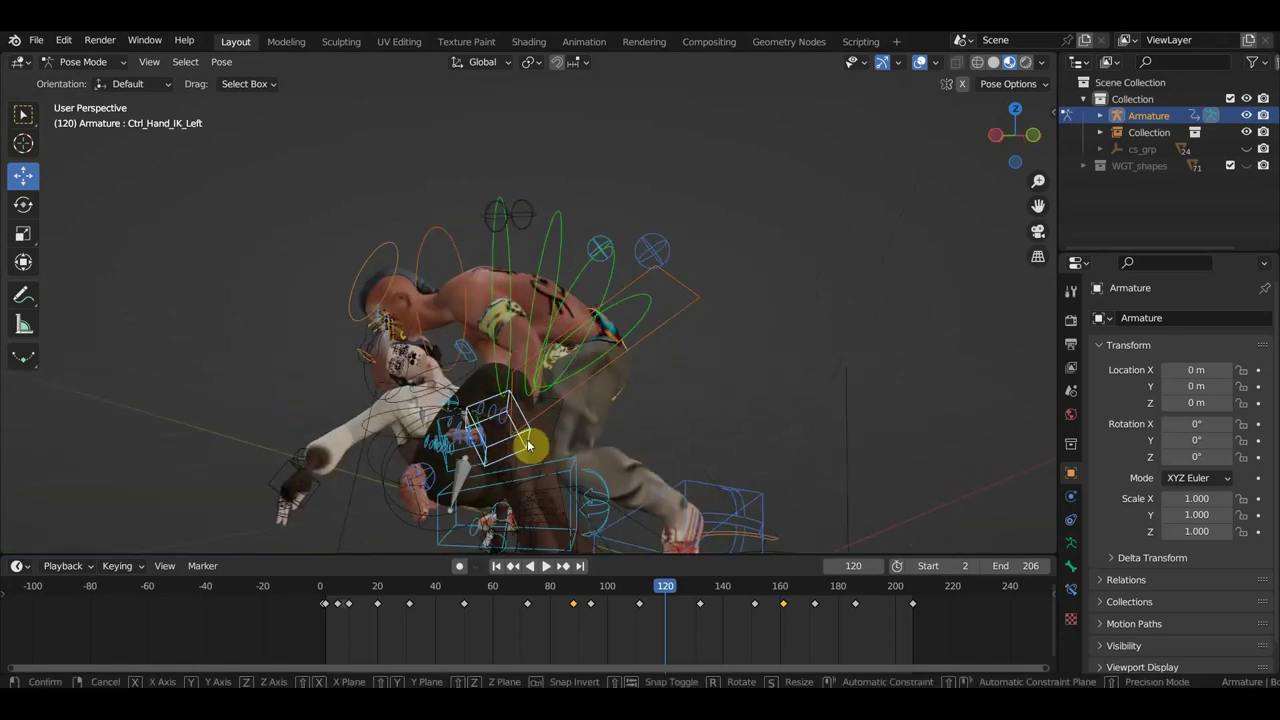
{"action": "key", "text": "g"}
{"action": "left_click", "coordinate": [542, 433]}
{"action": "mouse_move", "coordinate": [542, 433]}
{"action": "middle_mouse_down"}
{"action": "mouse_move", "coordinate": [643, 428]}
{"action": "mouse_move", "coordinate": [443, 434]}
{"action": "mouse_move", "coordinate": [526, 429]}
{"action": "mouse_move", "coordinate": [500, 395]}
{"action": "middle_mouse_up"}
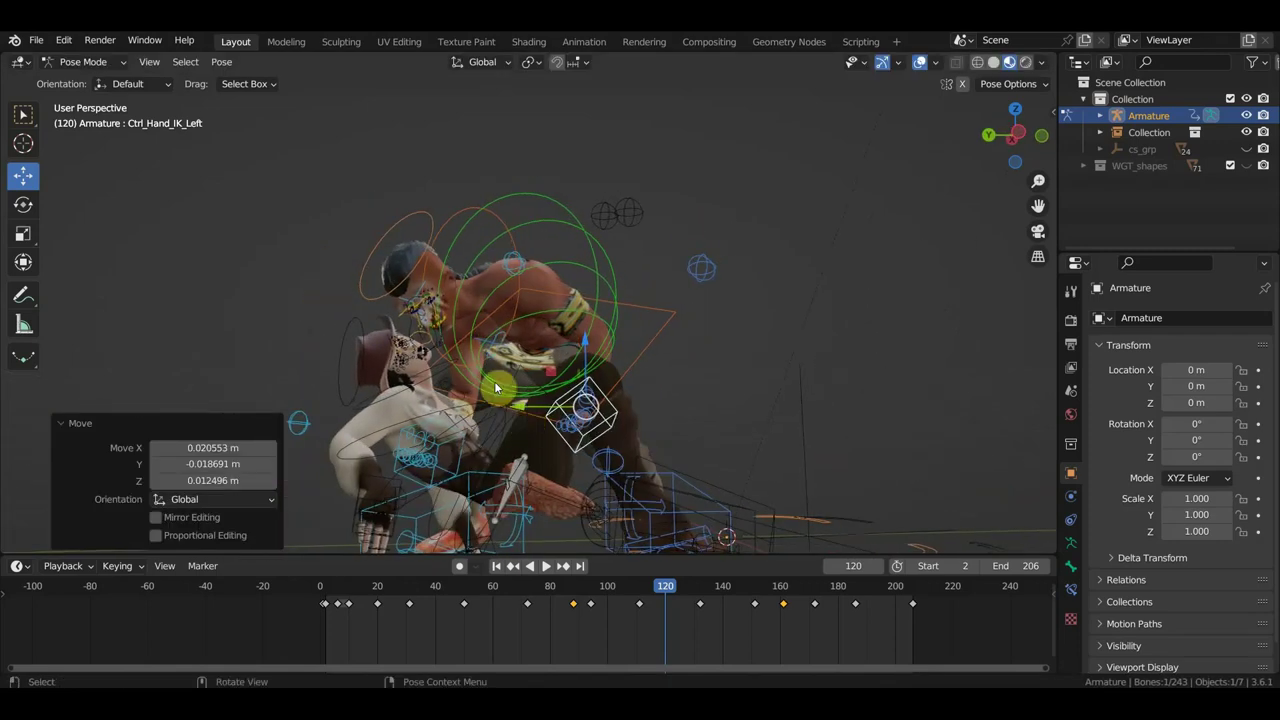
{"action": "mouse_move", "coordinate": [630, 337]}
{"action": "middle_mouse_down"}
{"action": "mouse_move", "coordinate": [651, 323]}
{"action": "mouse_move", "coordinate": [589, 314]}
{"action": "mouse_move", "coordinate": [669, 281]}
{"action": "middle_mouse_up"}
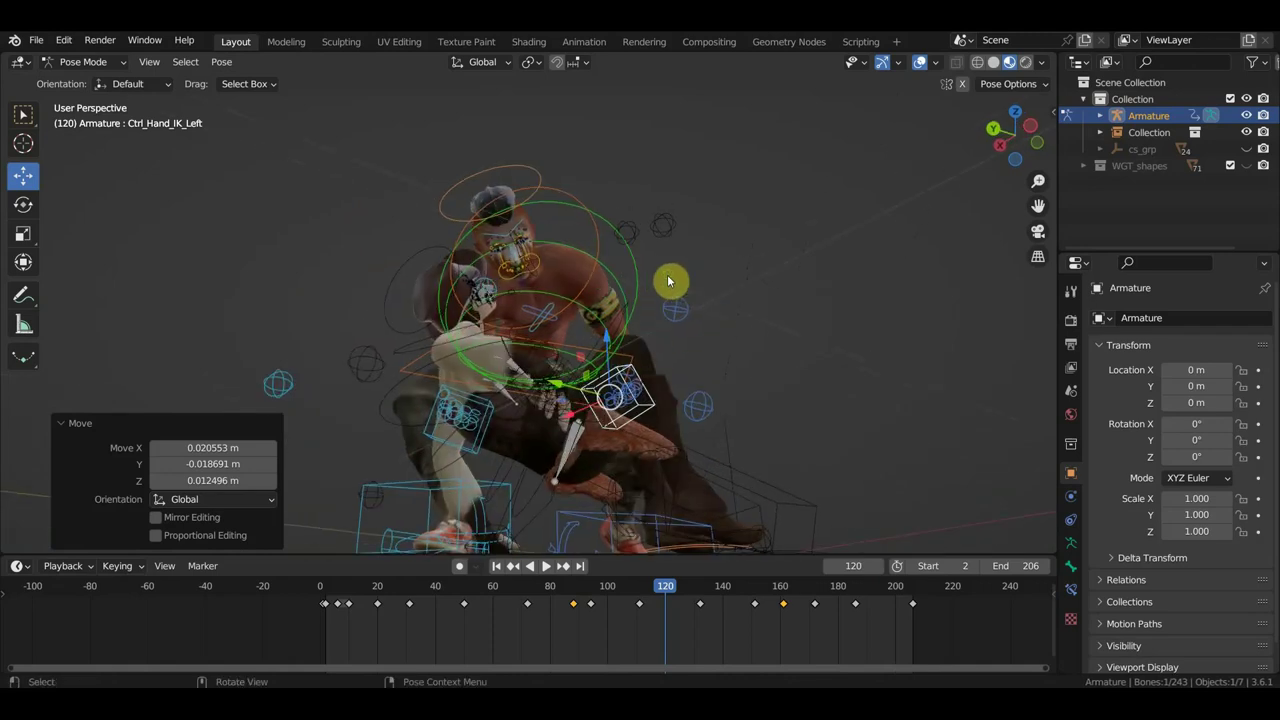
Rotate the right shoulder control and the left shoulder control by 16.4°.
{"action": "left_click", "coordinate": [549, 310]}
{"action": "key", "text": "r"}
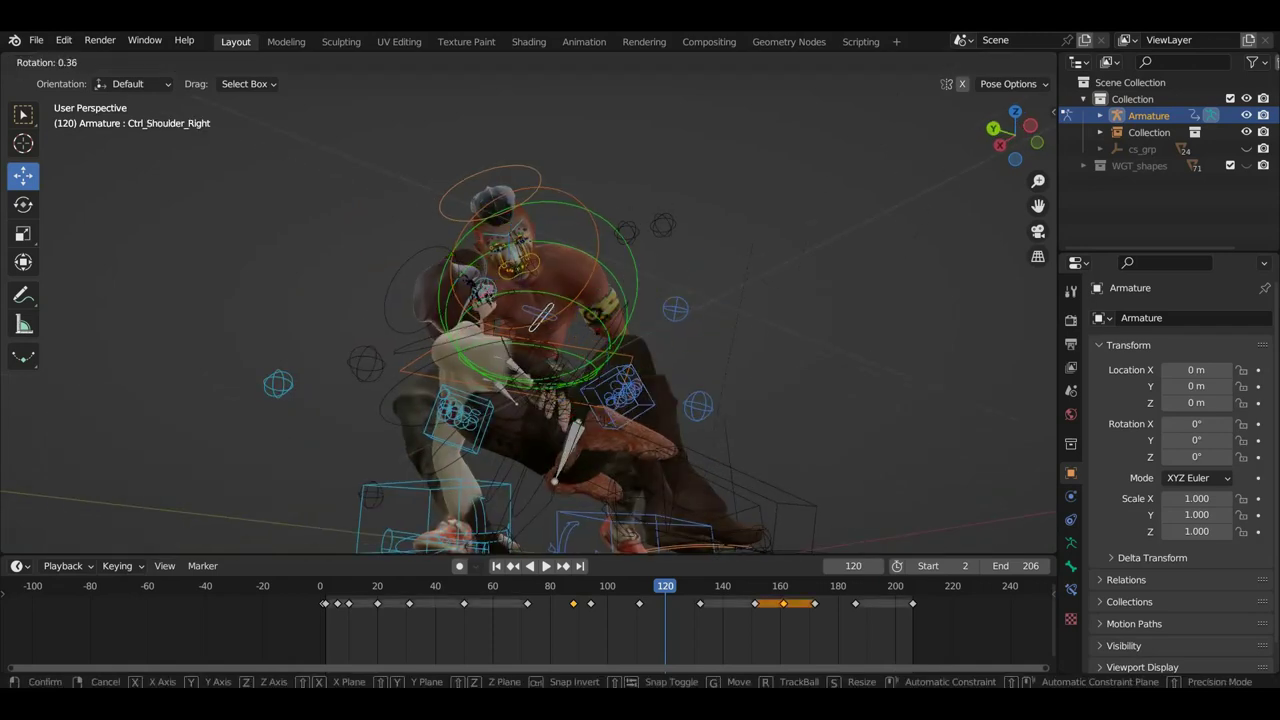
{"action": "left_click", "coordinate": [585, 325]}
{"action": "left_click", "coordinate": [537, 309]}
{"action": "key", "text": "r"}
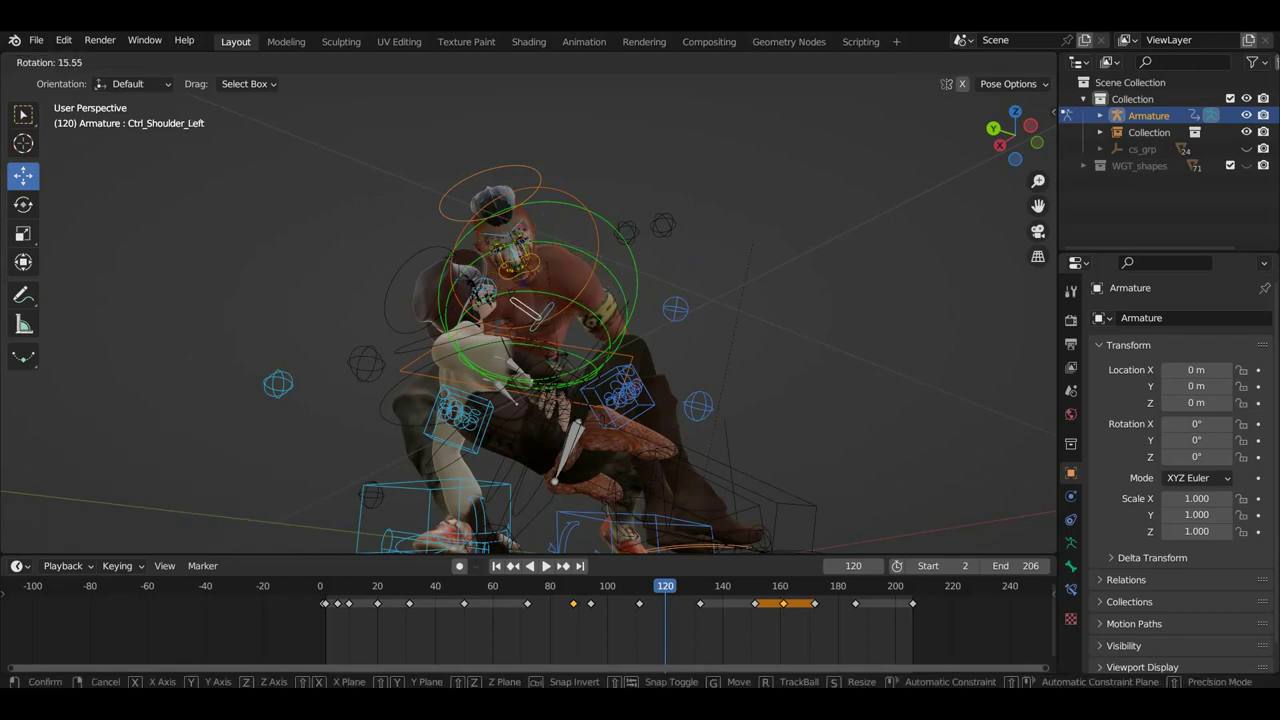
{"action": "left_click", "coordinate": [544, 363]}
Move the left shoulder control to a new position.
{"action": "middle_click_drag", "start_coordinate": [544, 363], "coordinate": [533, 383]}
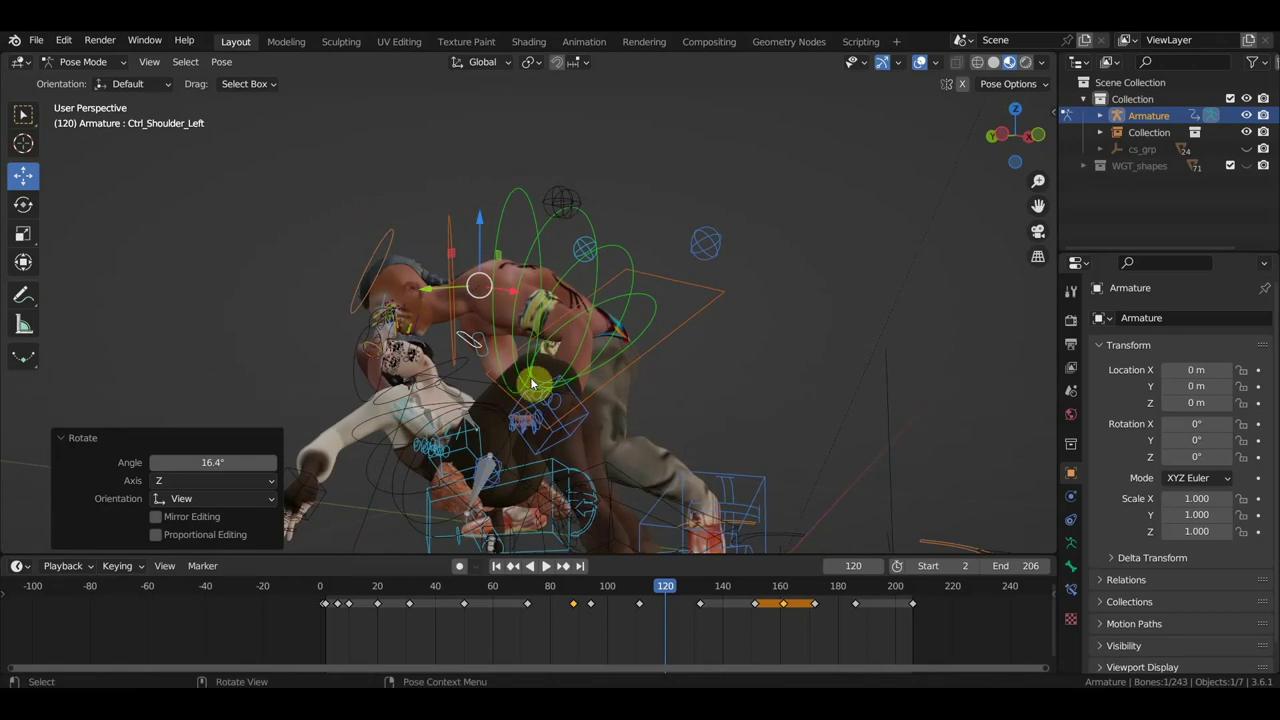
{"action": "key", "text": "g"}
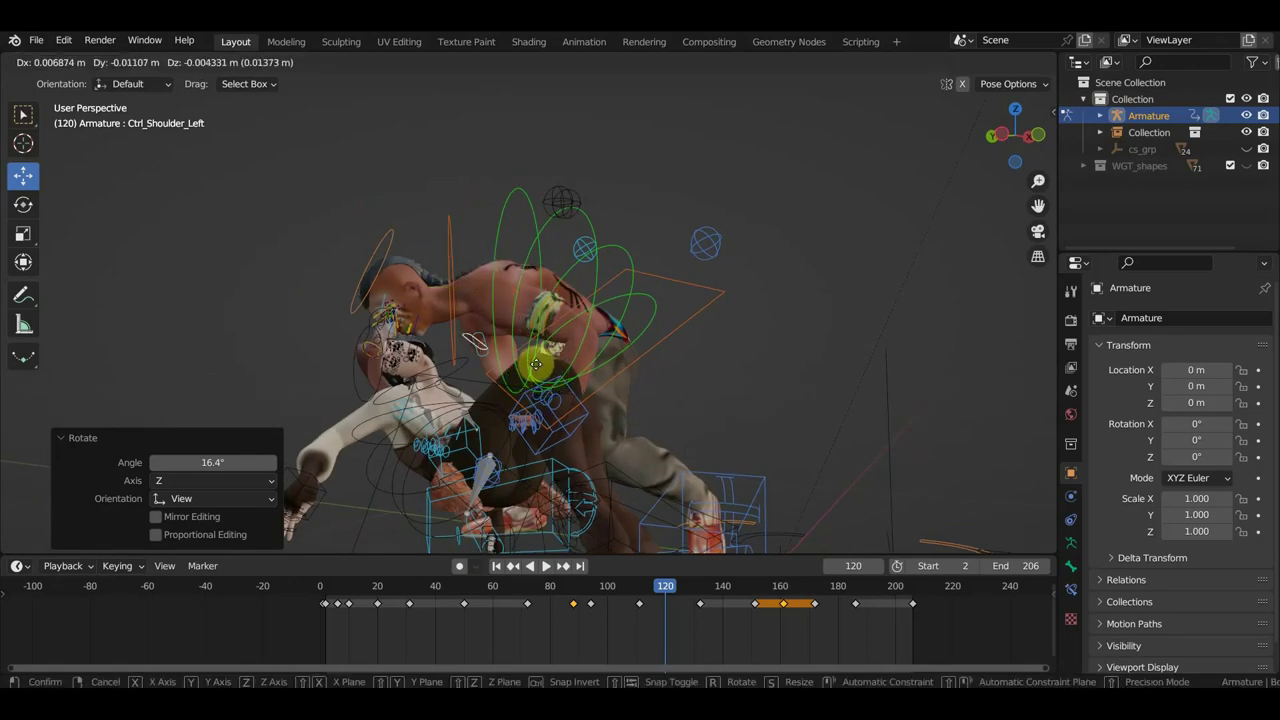
{"action": "left_click", "coordinate": [537, 365]}
{"action": "mouse_move", "coordinate": [543, 366]}
{"action": "middle_mouse_down"}
{"action": "mouse_move", "coordinate": [642, 363]}
{"action": "mouse_move", "coordinate": [546, 354]}
{"action": "mouse_move", "coordinate": [552, 318]}
{"action": "mouse_move", "coordinate": [581, 320]}
{"action": "middle_mouse_up"}
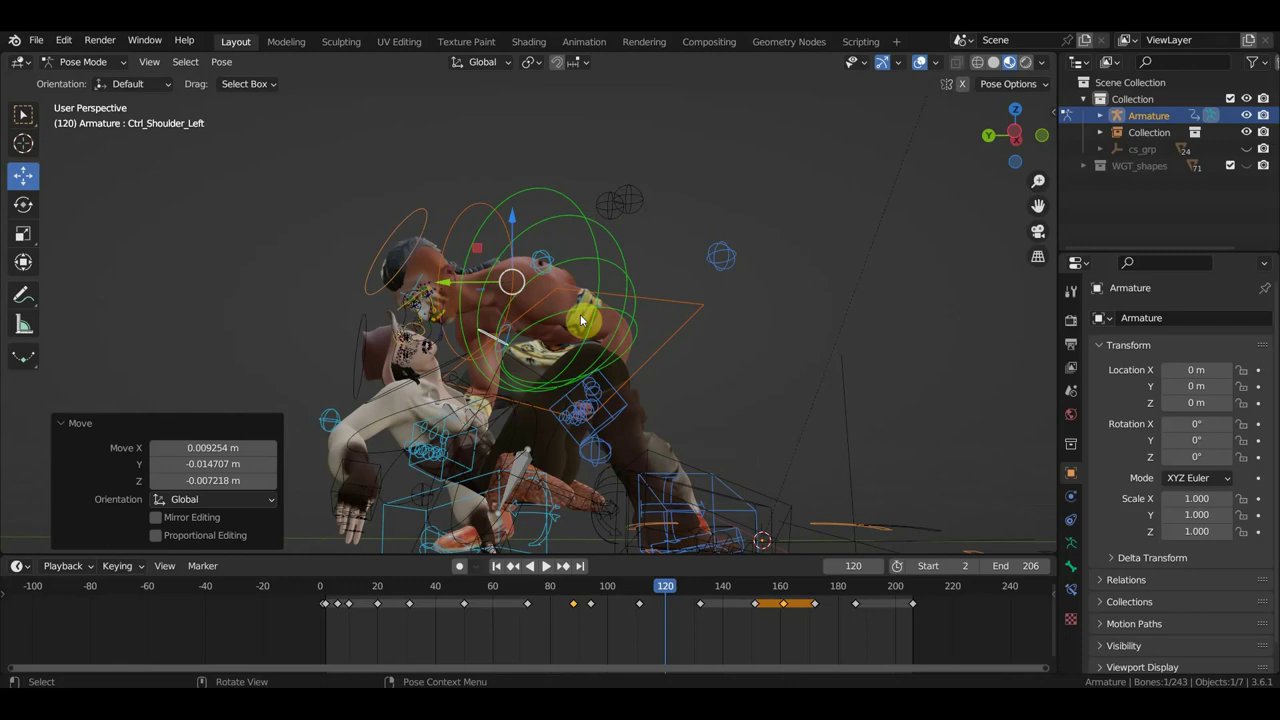
{"action": "middle_click_drag", "start_coordinate": [766, 343], "coordinate": [740, 343]}
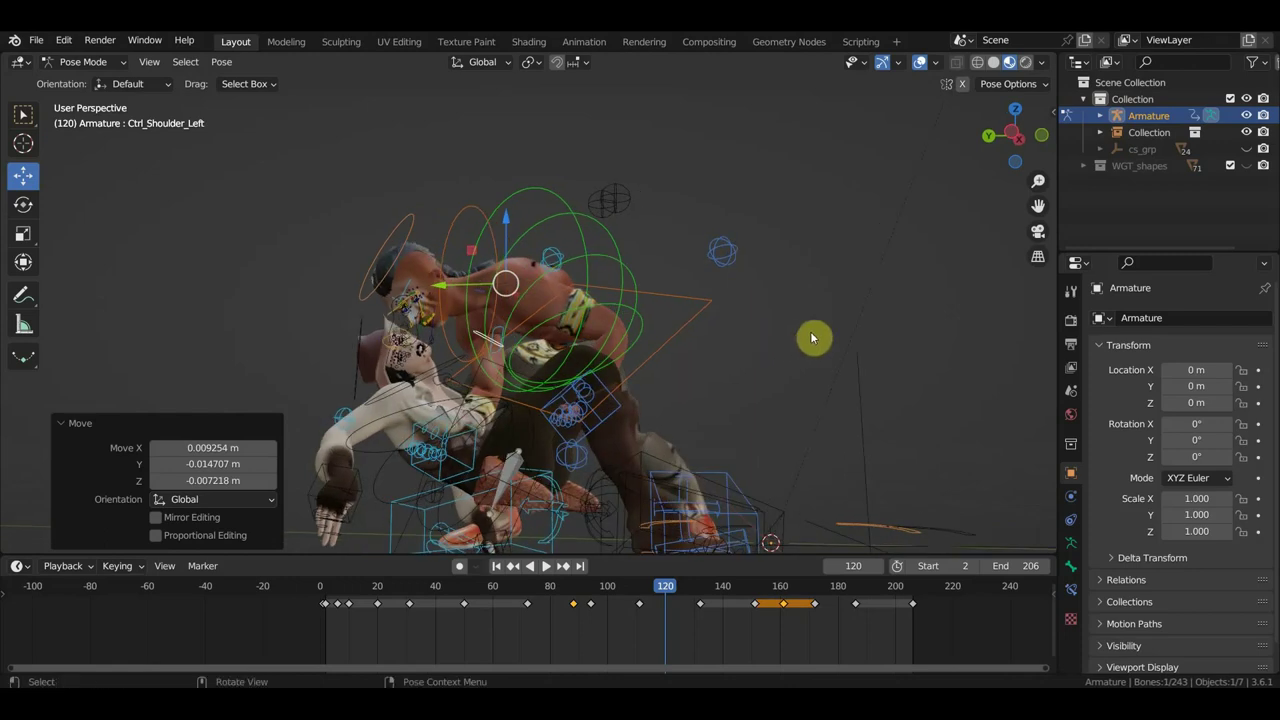
Key all bones at frame 120, then play the animation with overlays hidden.
{"action": "key", "text": "a"}
{"action": "key", "text": "i"}
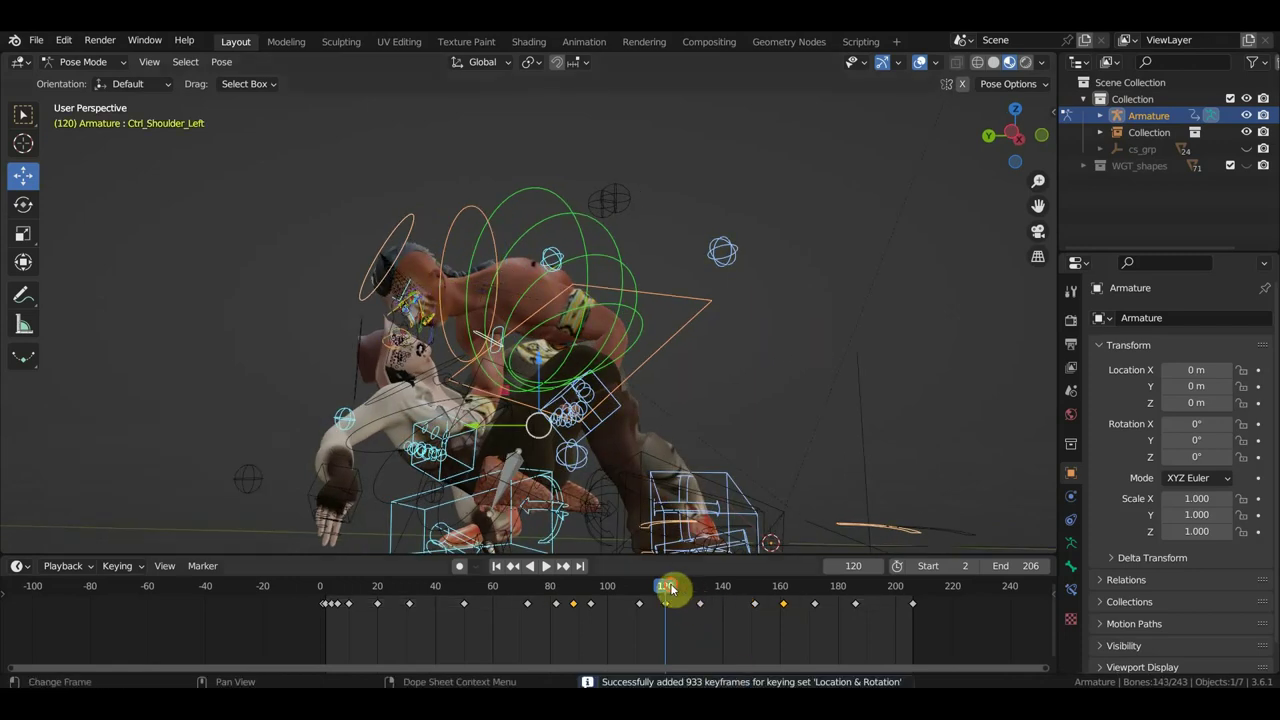
{"action": "key", "text": "space"}
{"action": "key", "text": "space"}
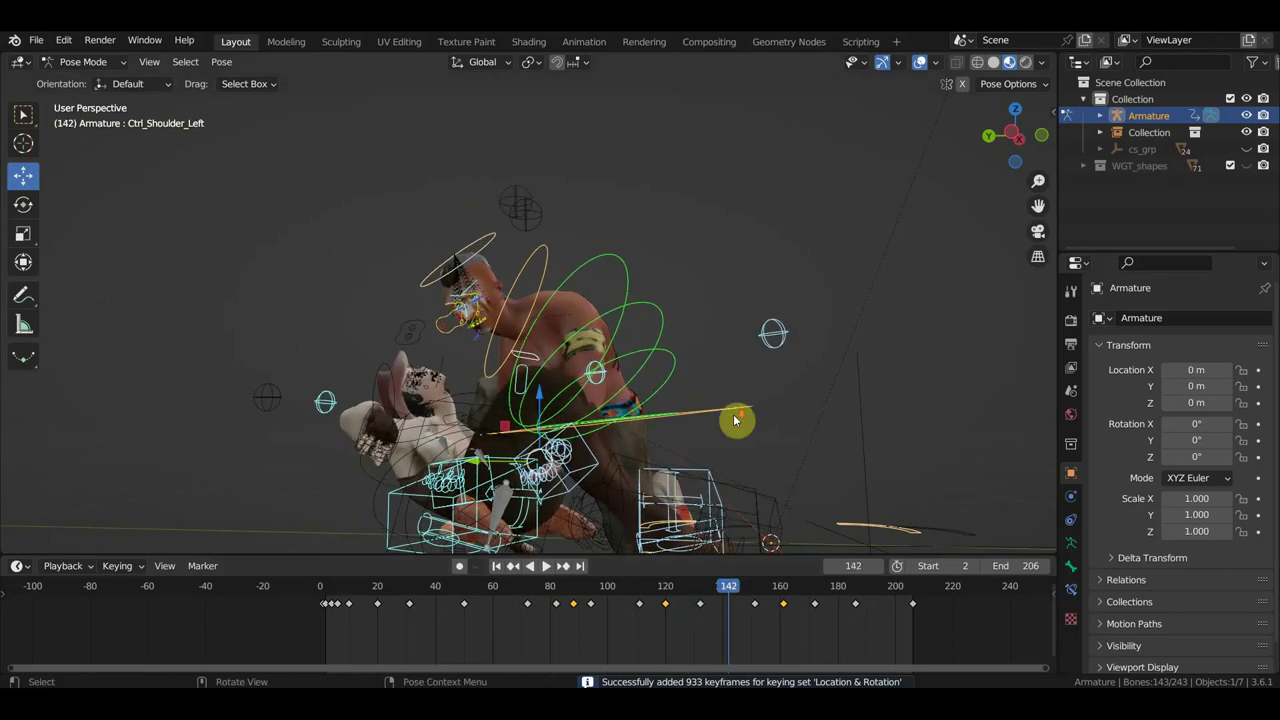
{"action": "middle_click_drag", "start_coordinate": [737, 420], "coordinate": [731, 371]}
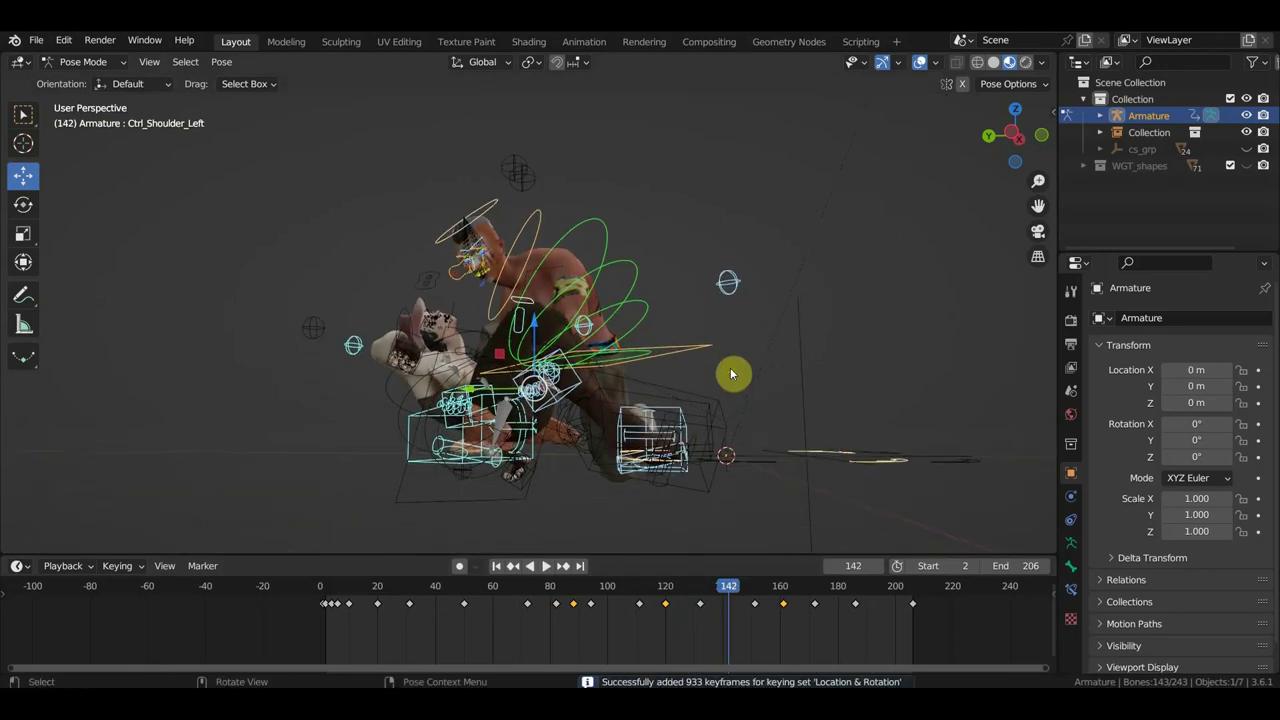
{"action": "left_click", "coordinate": [920, 62]}
Scrub through frames 149, 177 and 130 toward the seated ending, inspecting from several angles.
{"action": "mouse_move", "coordinate": [728, 590]}
{"action": "left_mouse_down"}
{"action": "mouse_move", "coordinate": [751, 593]}
{"action": "mouse_move", "coordinate": [688, 588]}
{"action": "mouse_move", "coordinate": [727, 596]}
{"action": "left_mouse_up"}
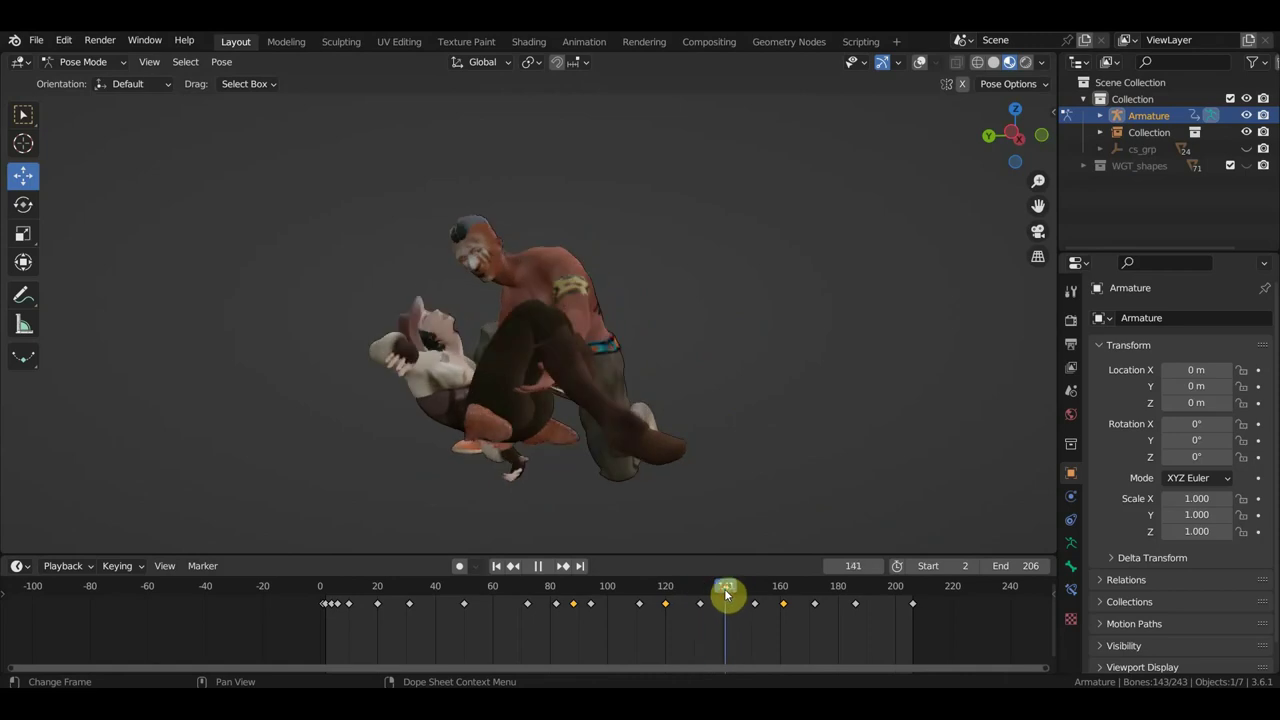
{"action": "mouse_move", "coordinate": [583, 488]}
{"action": "middle_mouse_down"}
{"action": "mouse_move", "coordinate": [723, 466]}
{"action": "mouse_move", "coordinate": [600, 443]}
{"action": "middle_mouse_up"}
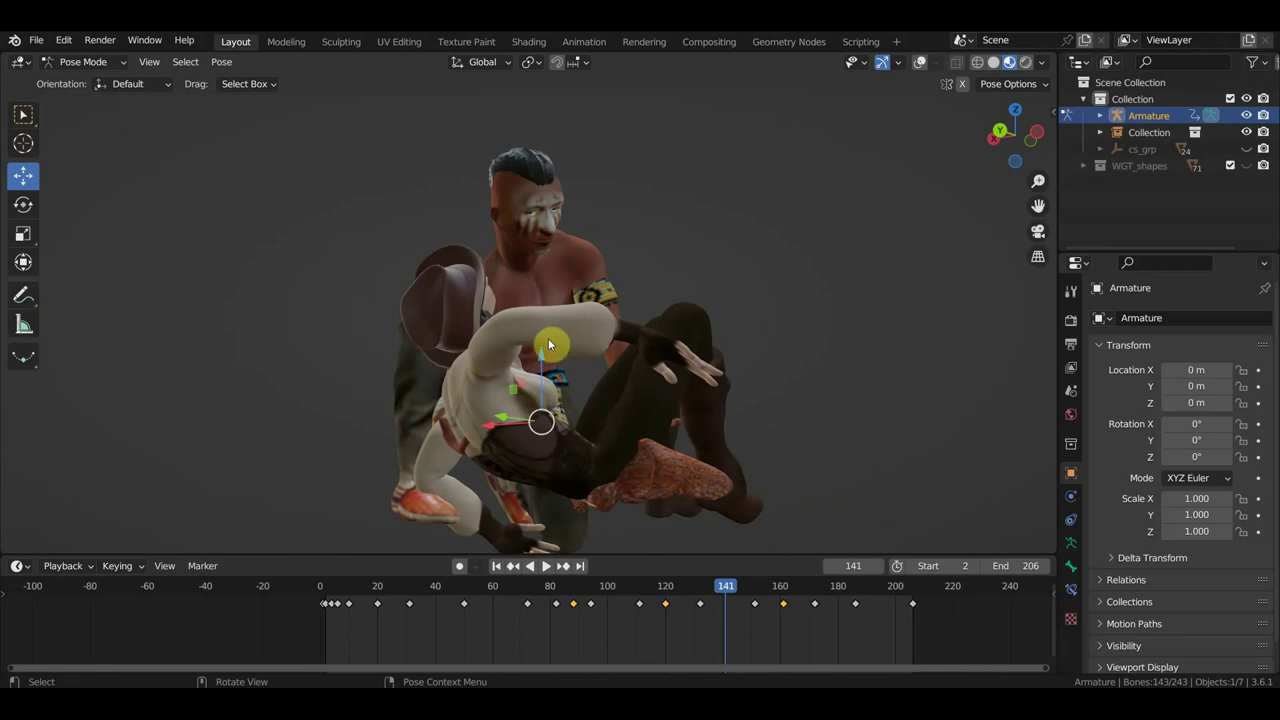
{"action": "mouse_move", "coordinate": [548, 338]}
{"action": "middle_mouse_down"}
{"action": "mouse_move", "coordinate": [476, 339]}
{"action": "mouse_move", "coordinate": [578, 312]}
{"action": "middle_mouse_up"}
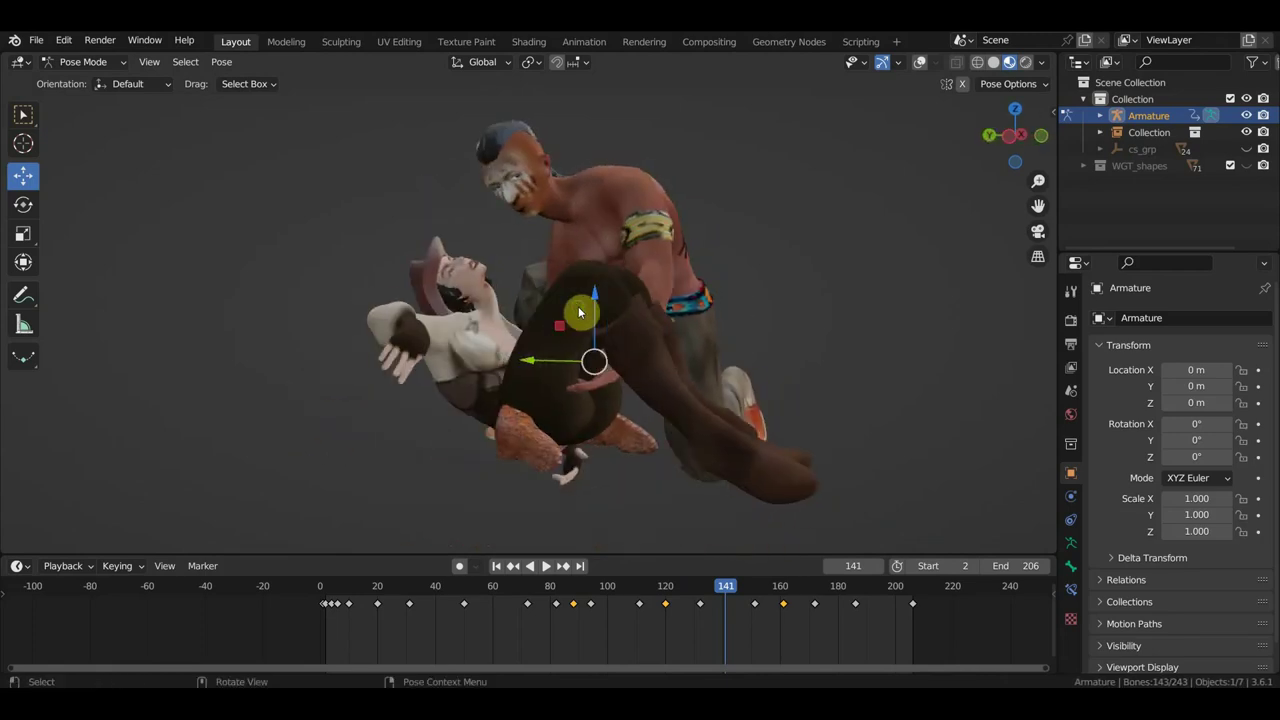
{"action": "mouse_move", "coordinate": [731, 594]}
{"action": "left_mouse_down"}
{"action": "mouse_move", "coordinate": [829, 596]}
{"action": "mouse_move", "coordinate": [663, 594]}
{"action": "mouse_move", "coordinate": [773, 588]}
{"action": "mouse_move", "coordinate": [694, 588]}
{"action": "left_mouse_up"}
{"action": "left_click", "coordinate": [519, 448]}
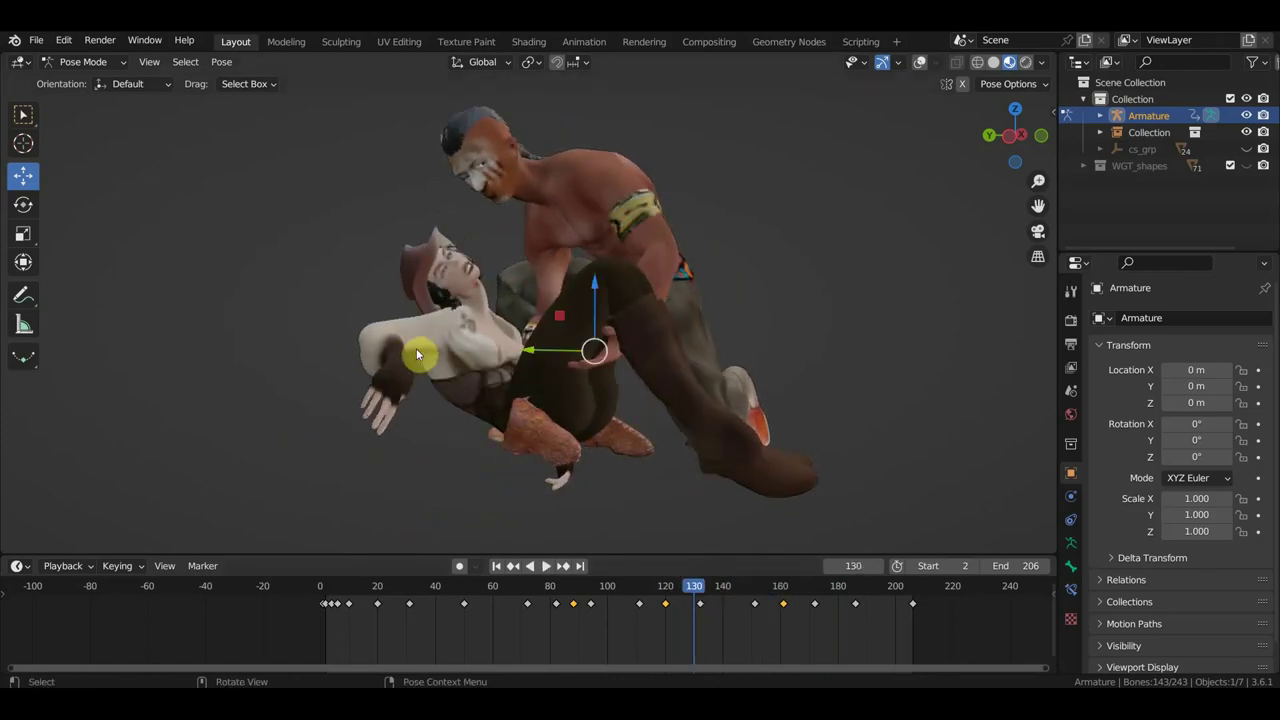
{"action": "left_click_drag", "start_coordinate": [418, 354], "coordinate": [630, 345]}
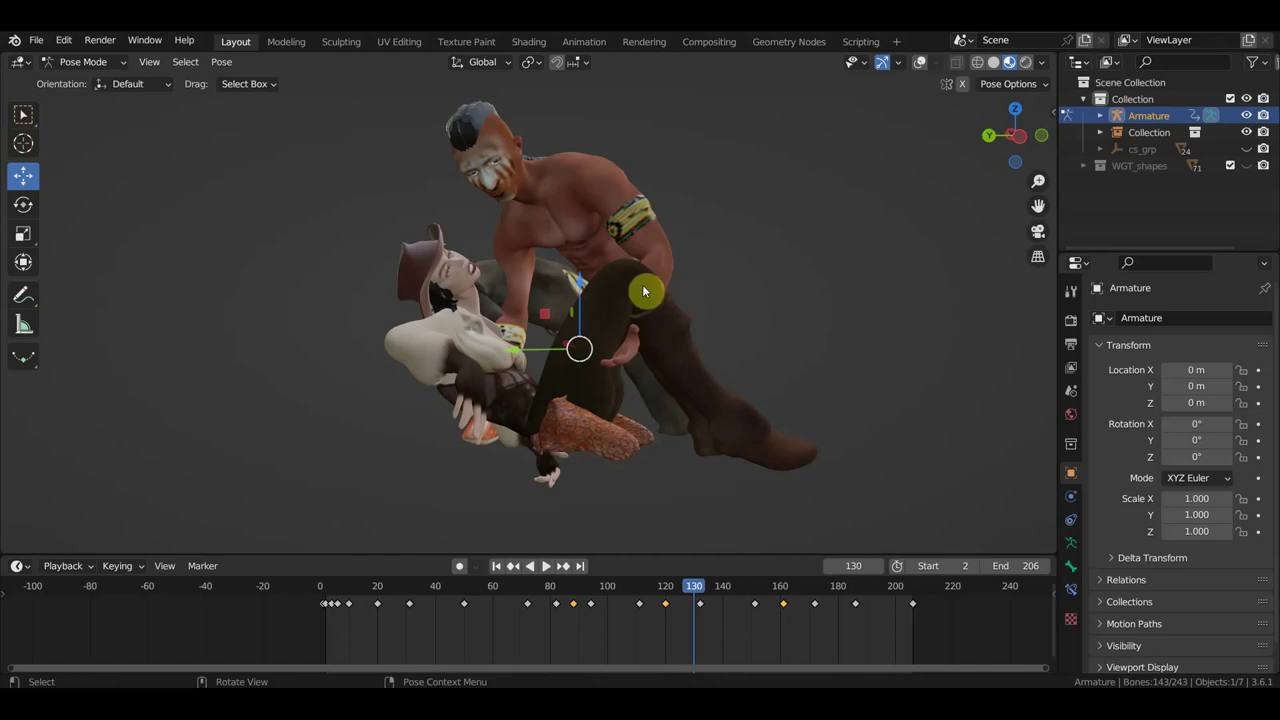
{"action": "mouse_move", "coordinate": [630, 361]}
{"action": "left_mouse_down"}
{"action": "mouse_move", "coordinate": [471, 389]}
{"action": "mouse_move", "coordinate": [594, 360]}
{"action": "left_mouse_up"}
{"action": "left_click", "coordinate": [701, 607]}
{"action": "left_click_drag", "start_coordinate": [703, 594], "coordinate": [921, 613]}
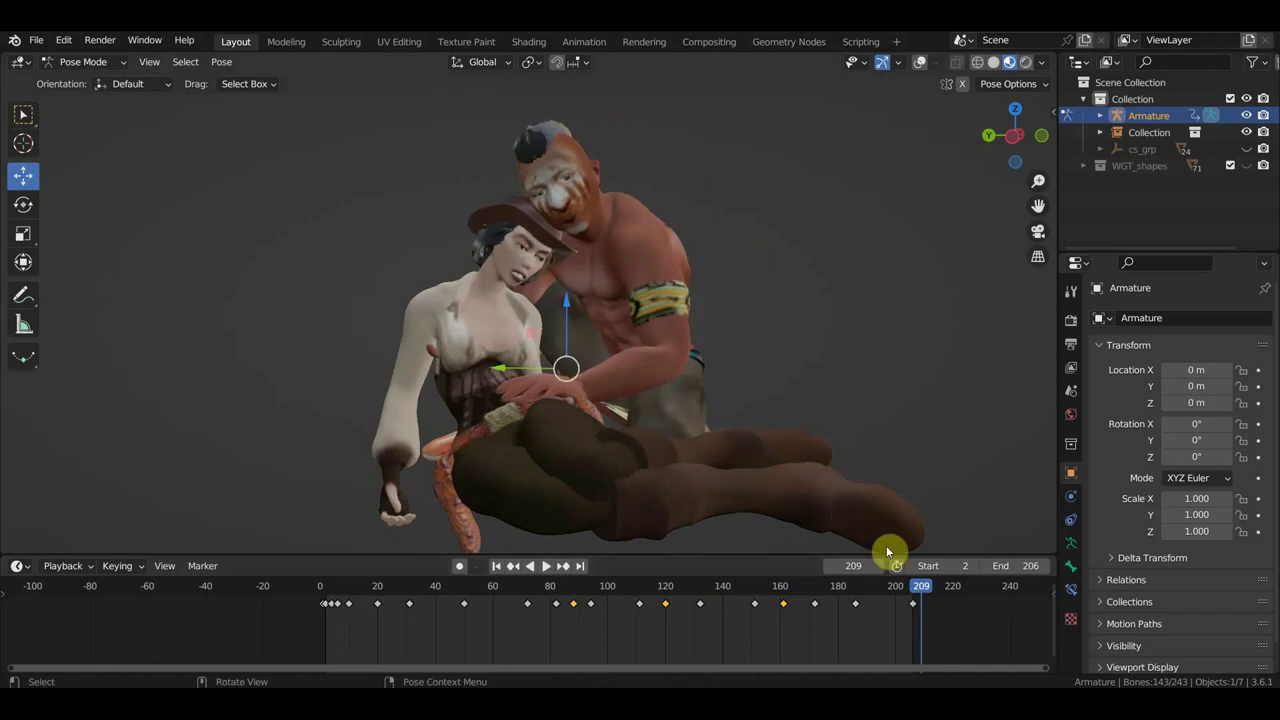
{"action": "left_click", "coordinate": [23, 114]}
{"action": "scroll", "coordinate": [577, 285], "scroll_direction": "down", "scroll_amount": 3}
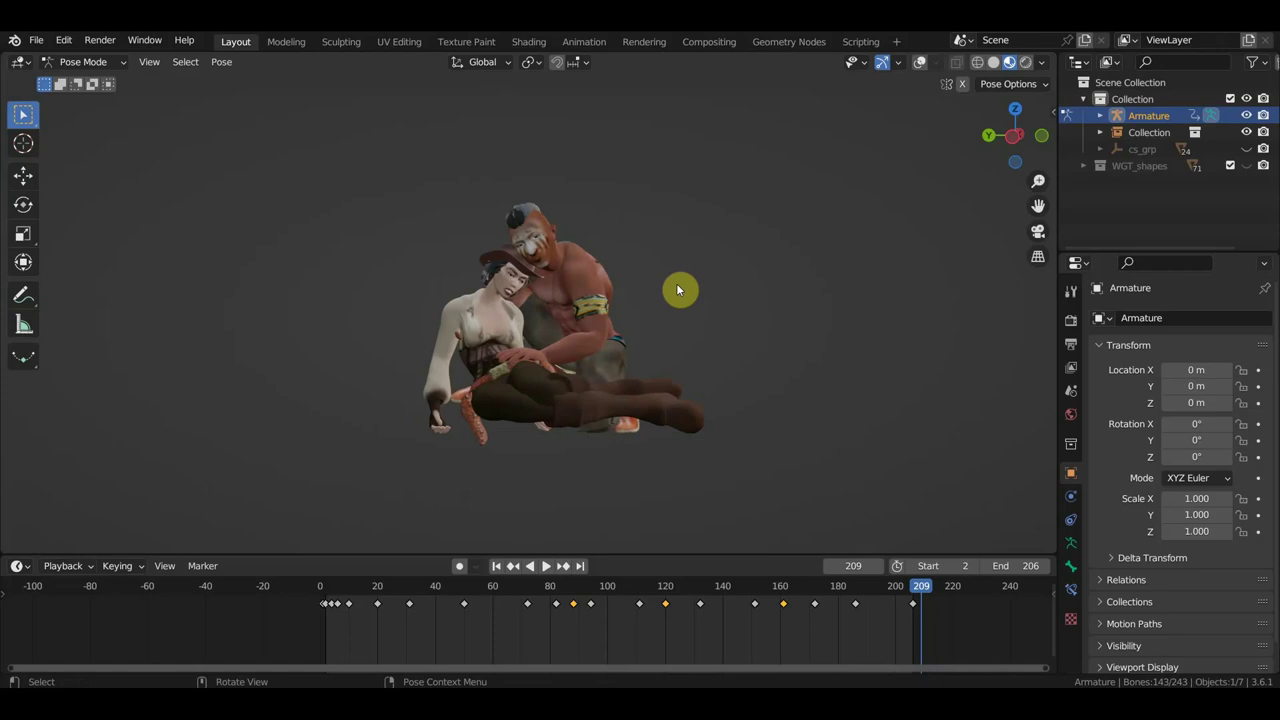
{"action": "middle_click_drag", "start_coordinate": [730, 310], "coordinate": [725, 324]}
{"action": "scroll", "coordinate": [725, 324], "scroll_direction": "up", "scroll_amount": 2}
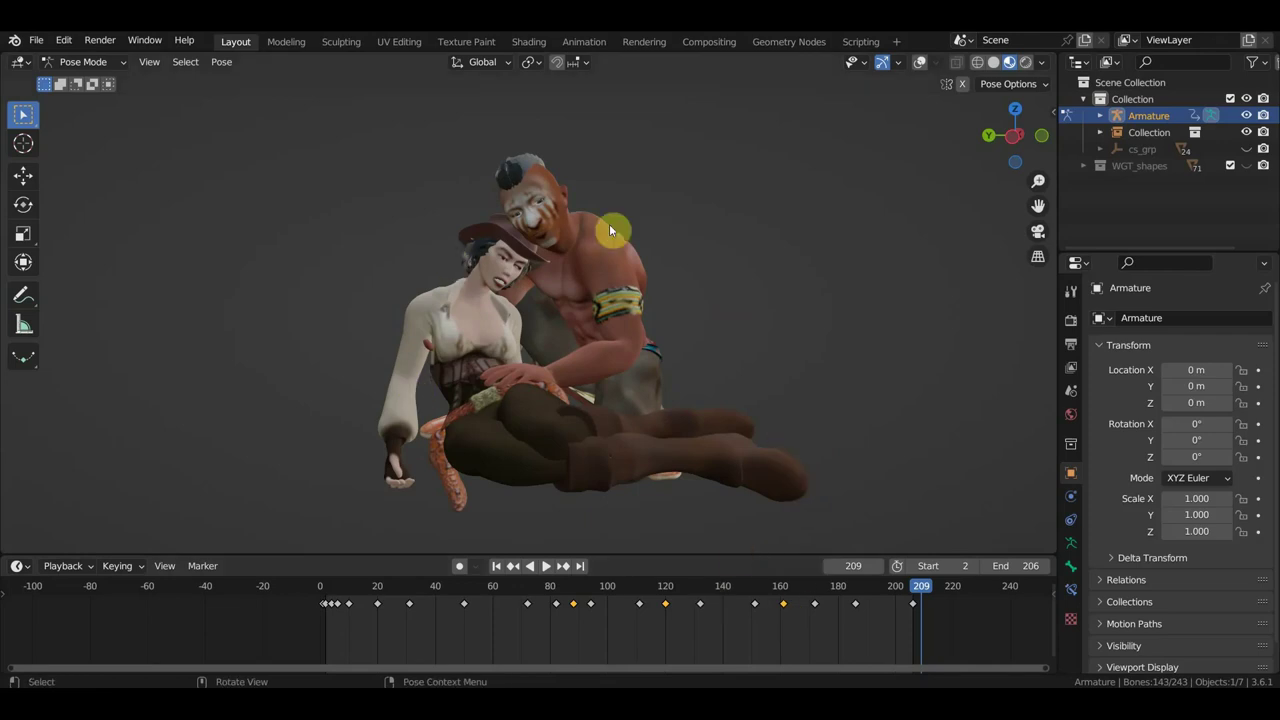
{"action": "mouse_move", "coordinate": [745, 358]}
{"action": "middle_mouse_down"}
{"action": "mouse_move", "coordinate": [728, 360]}
{"action": "mouse_move", "coordinate": [764, 361]}
{"action": "middle_mouse_up"}
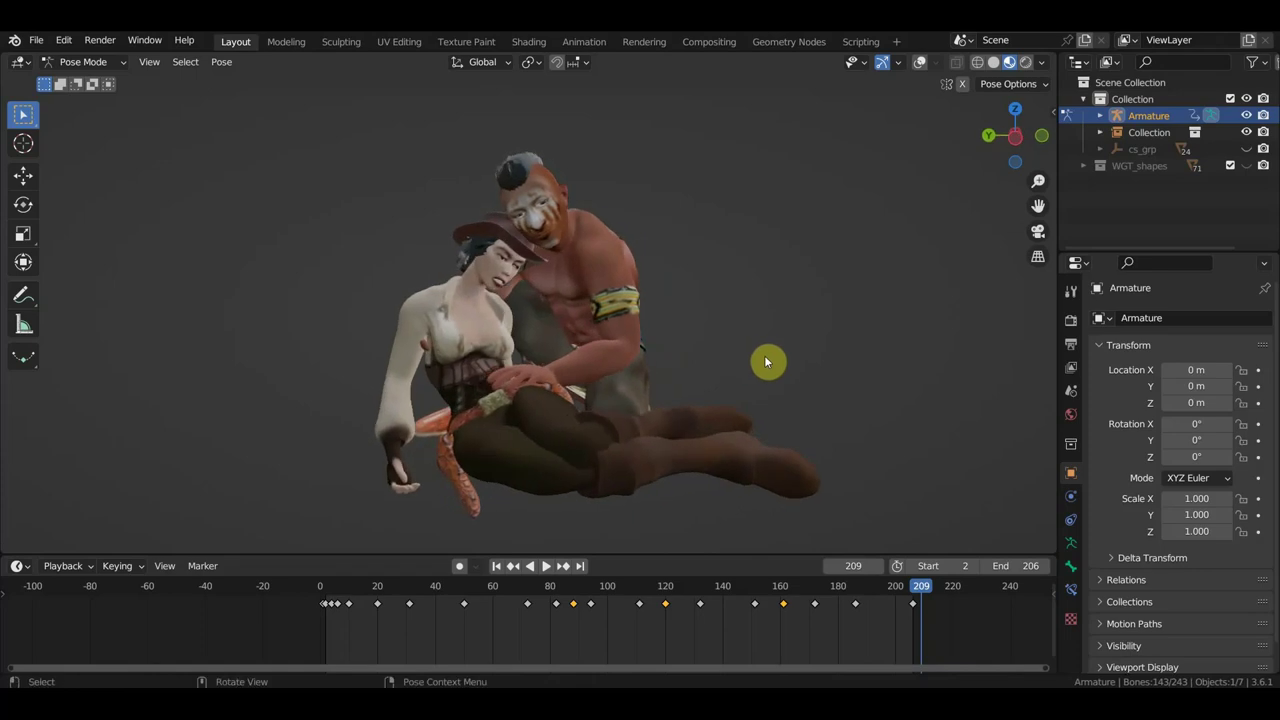
{"action": "scroll", "coordinate": [764, 361], "scroll_direction": "up", "scroll_amount": 2}
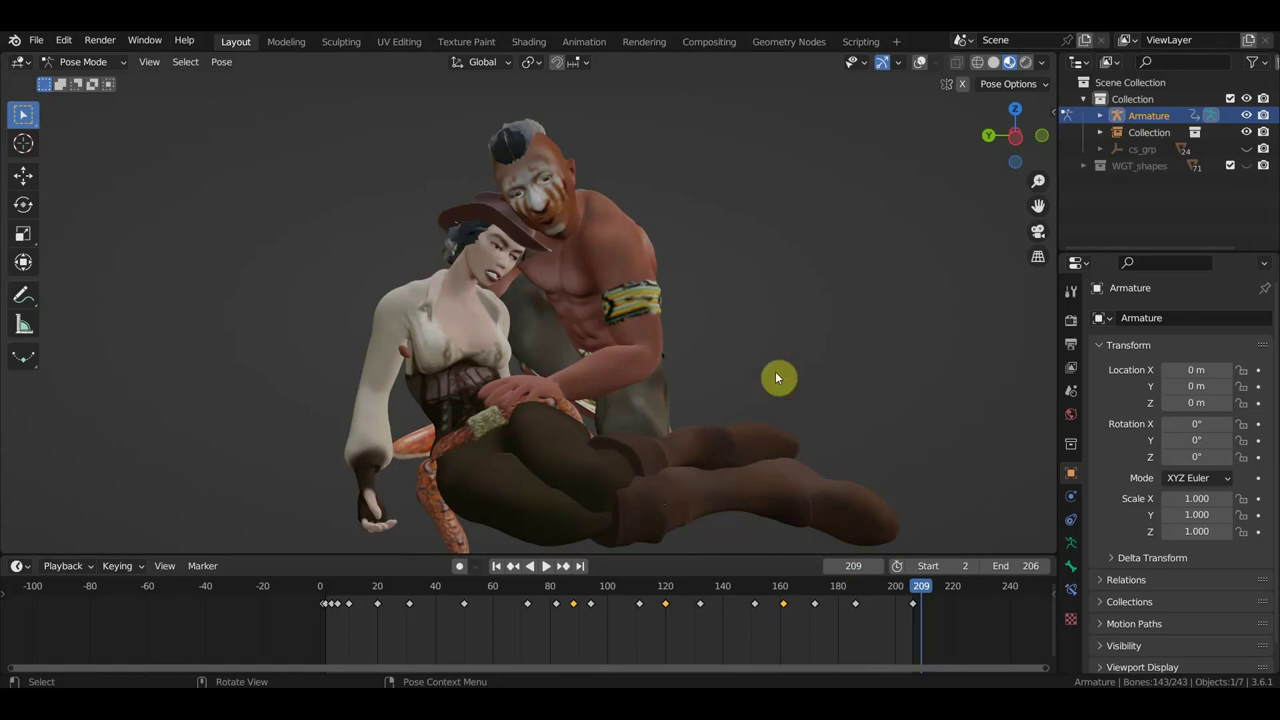
{"action": "scroll", "coordinate": [802, 327], "scroll_direction": "down", "scroll_amount": 1}
{"action": "scroll", "coordinate": [806, 324], "scroll_direction": "down", "scroll_amount": 1}
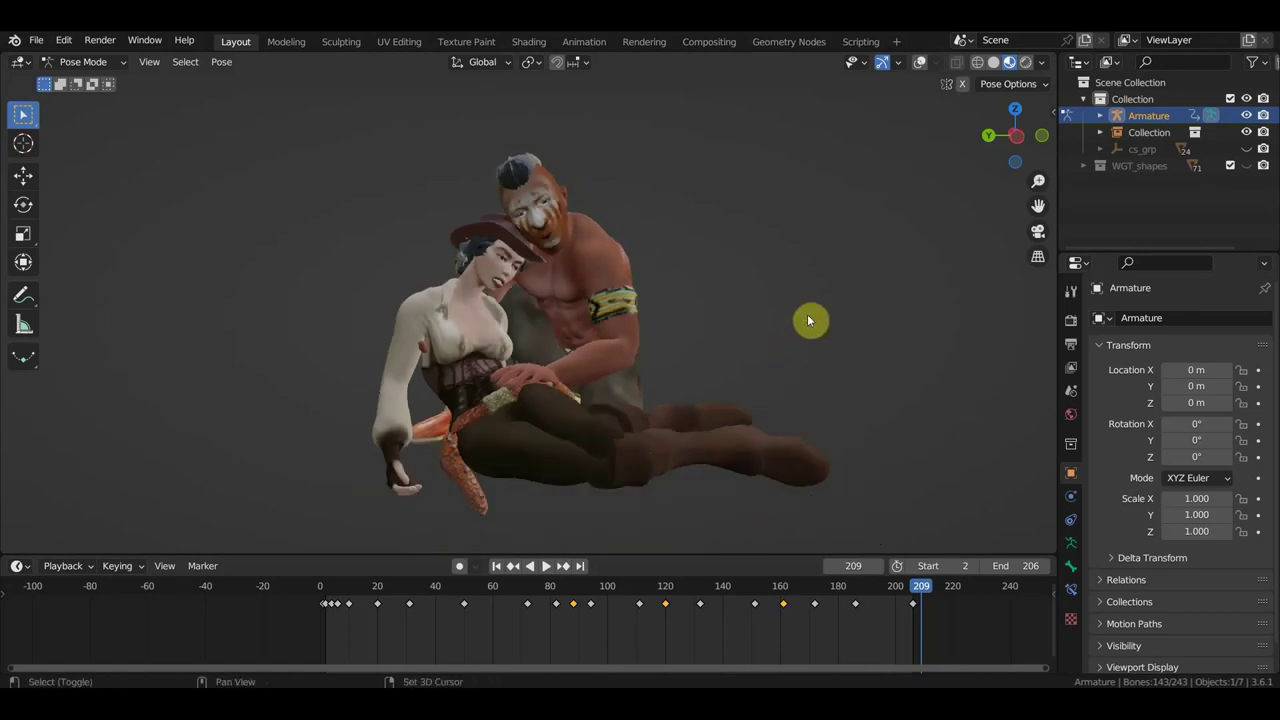
{"action": "mouse_move", "coordinate": [810, 320]}
{"action": "middle_mouse_down"}
{"action": "mouse_move", "coordinate": [845, 328]}
{"action": "mouse_move", "coordinate": [783, 328]}
{"action": "middle_mouse_up"}
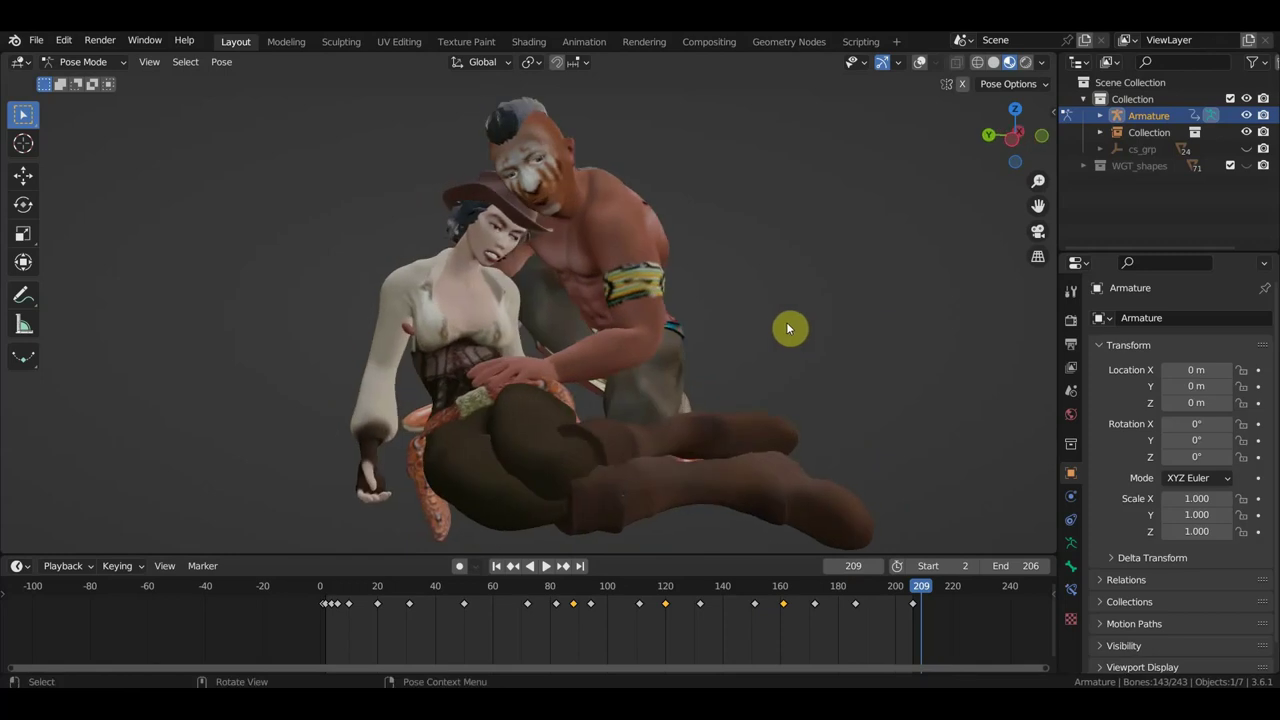